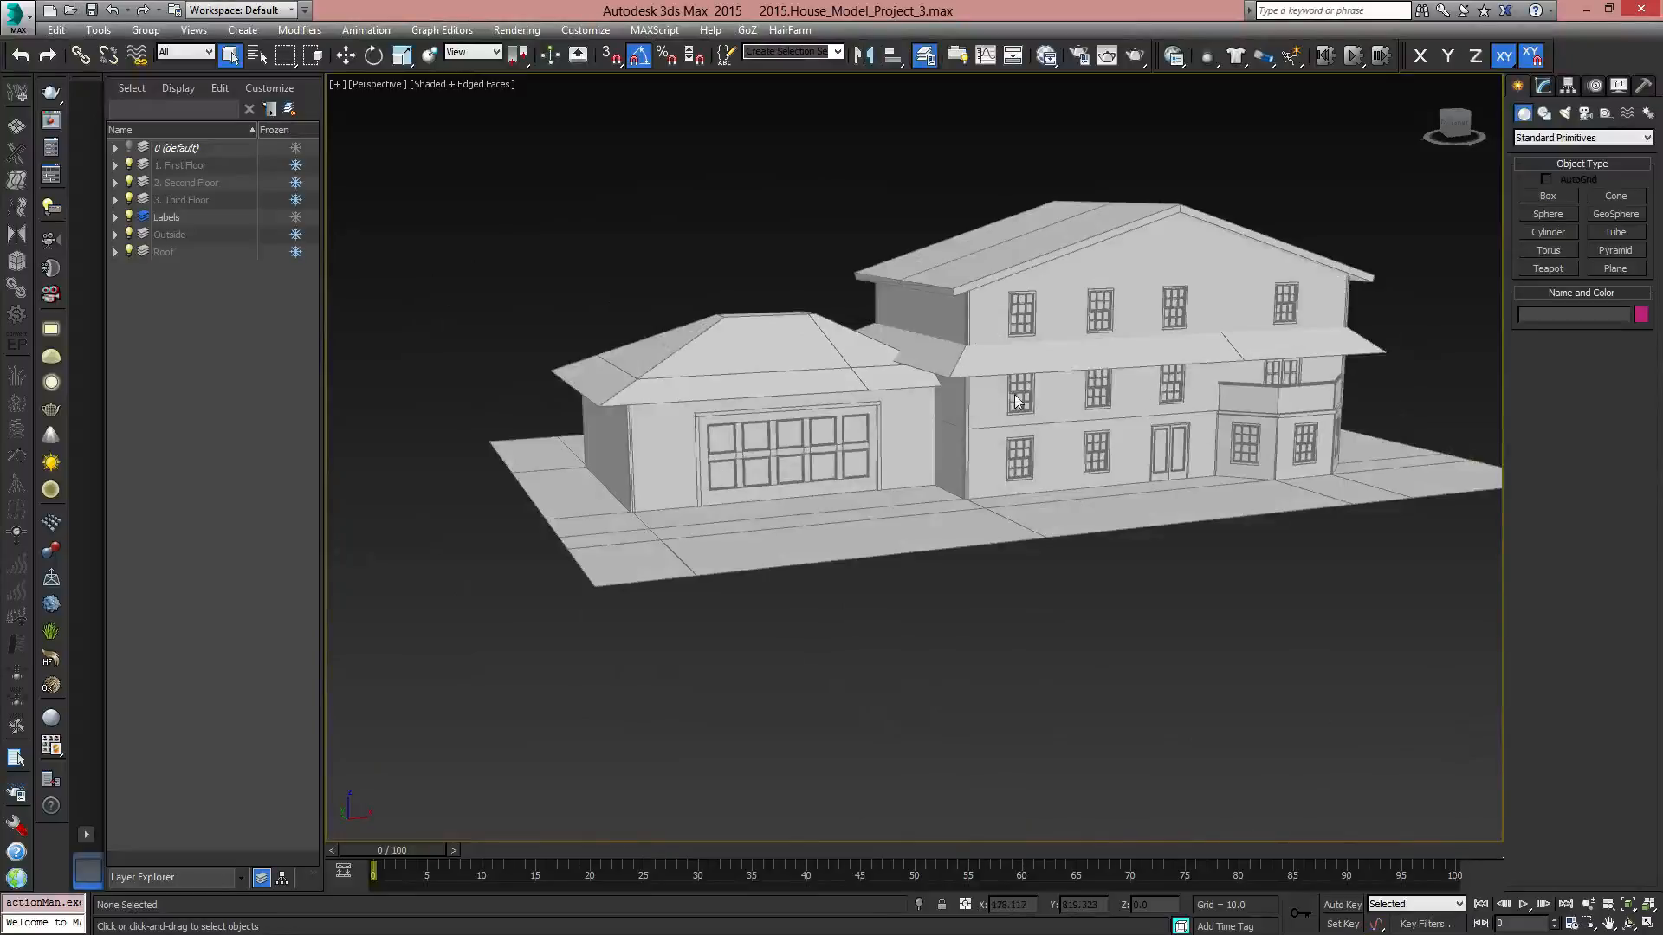
Unfreeze the First Floor, Second Floor, Third Floor, Outside and Roof layers.
alt+middle_drag(1017, 400, 1002, 568)
scroll(901, 490, up, 5)
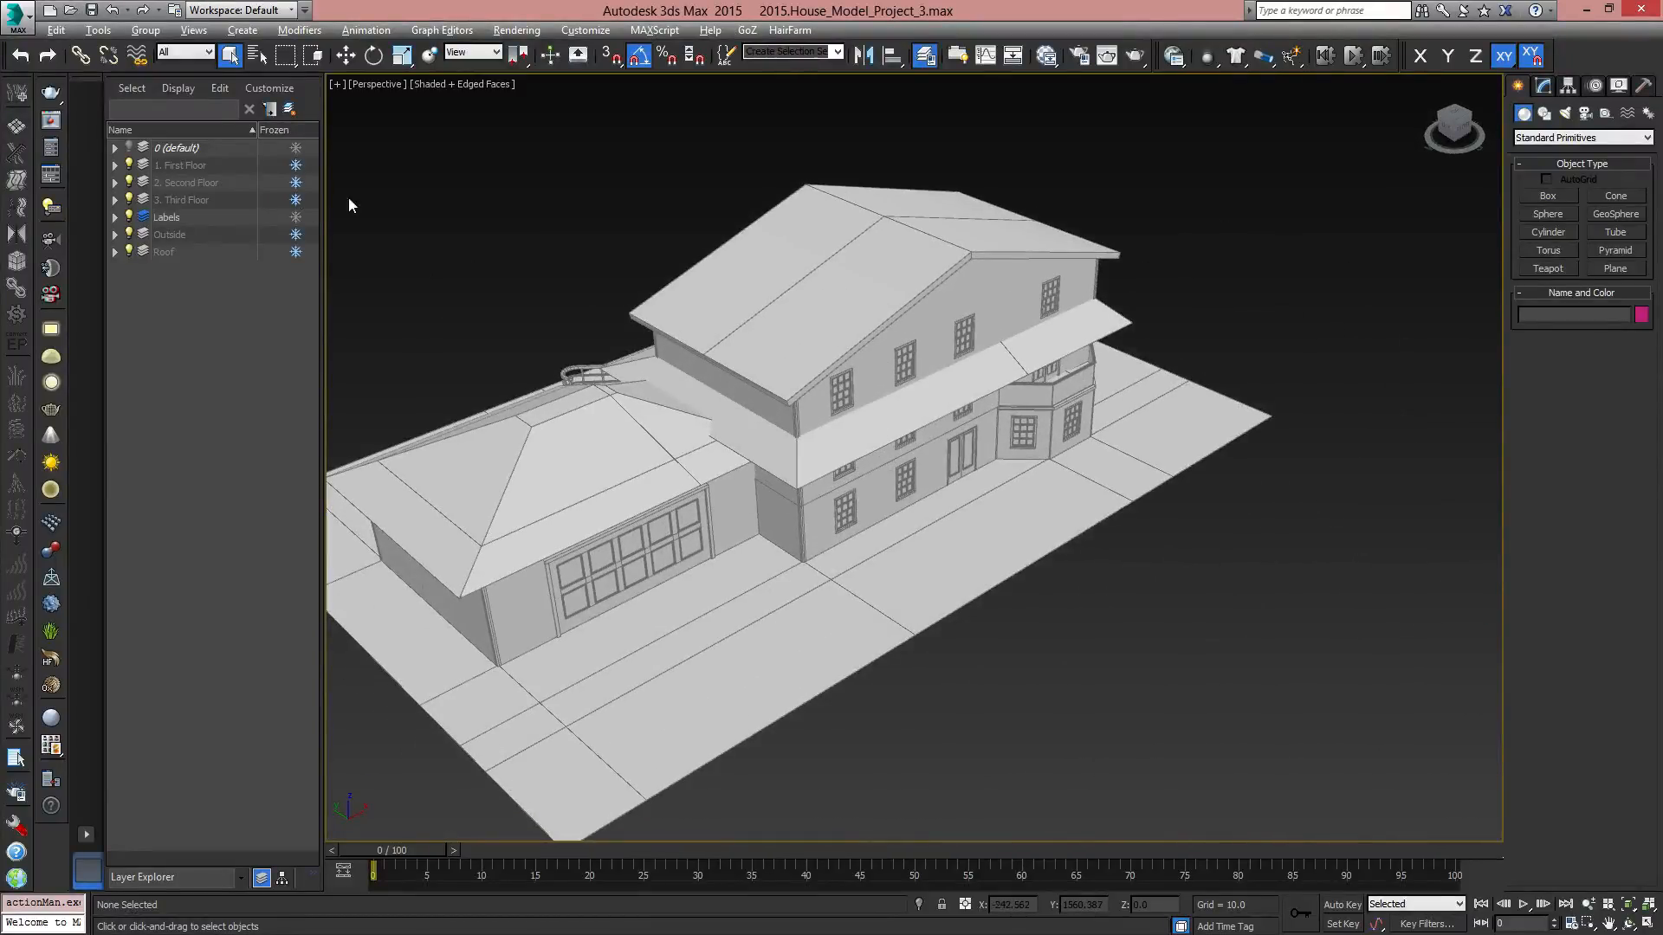
click(295, 199)
click(295, 182)
click(296, 164)
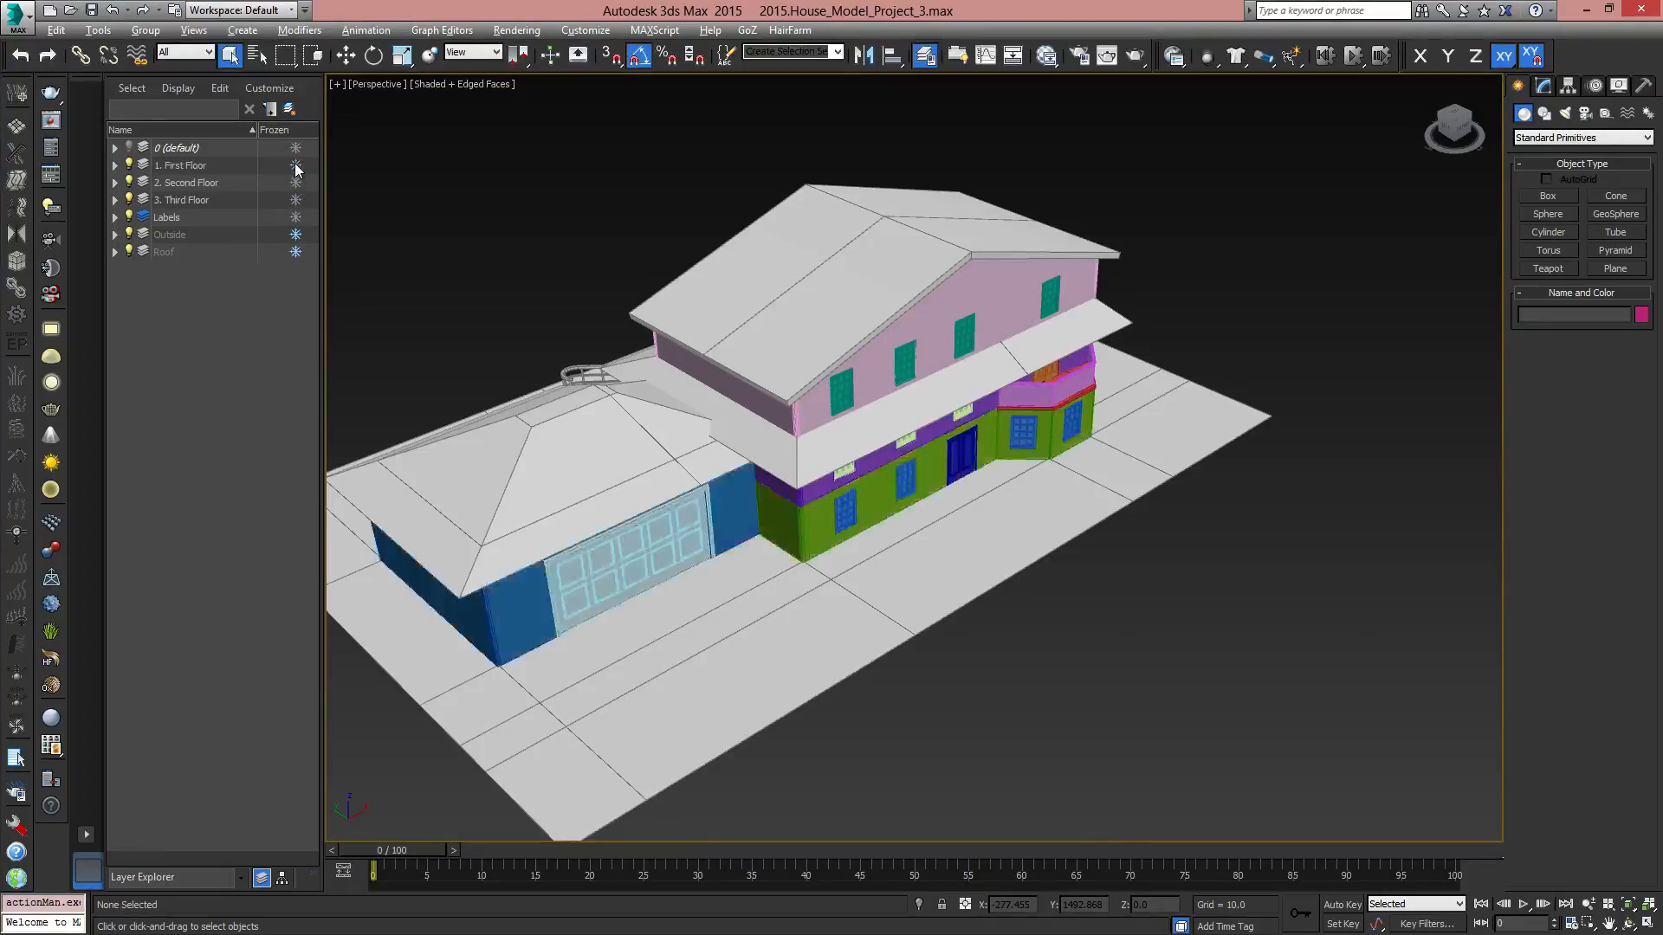
click(295, 234)
click(295, 251)
alt+middle_drag(936, 397, 810, 357)
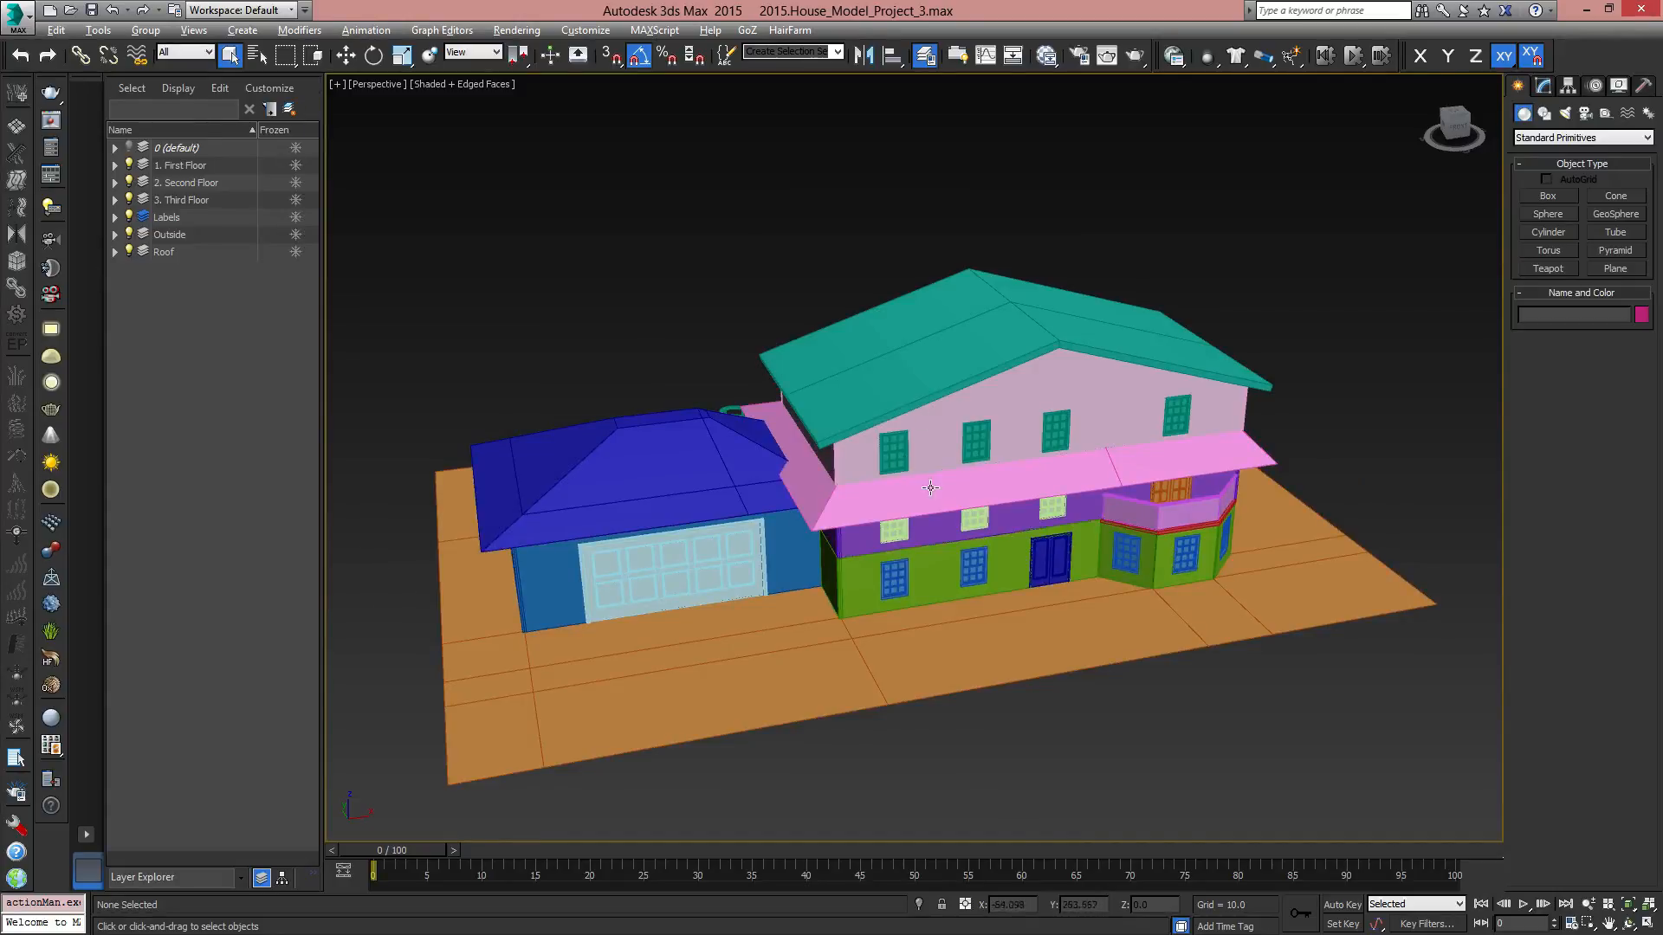
Hide the Third Floor, Second Floor and Roof layers to expose the first-floor interior.
click(129, 199)
click(129, 182)
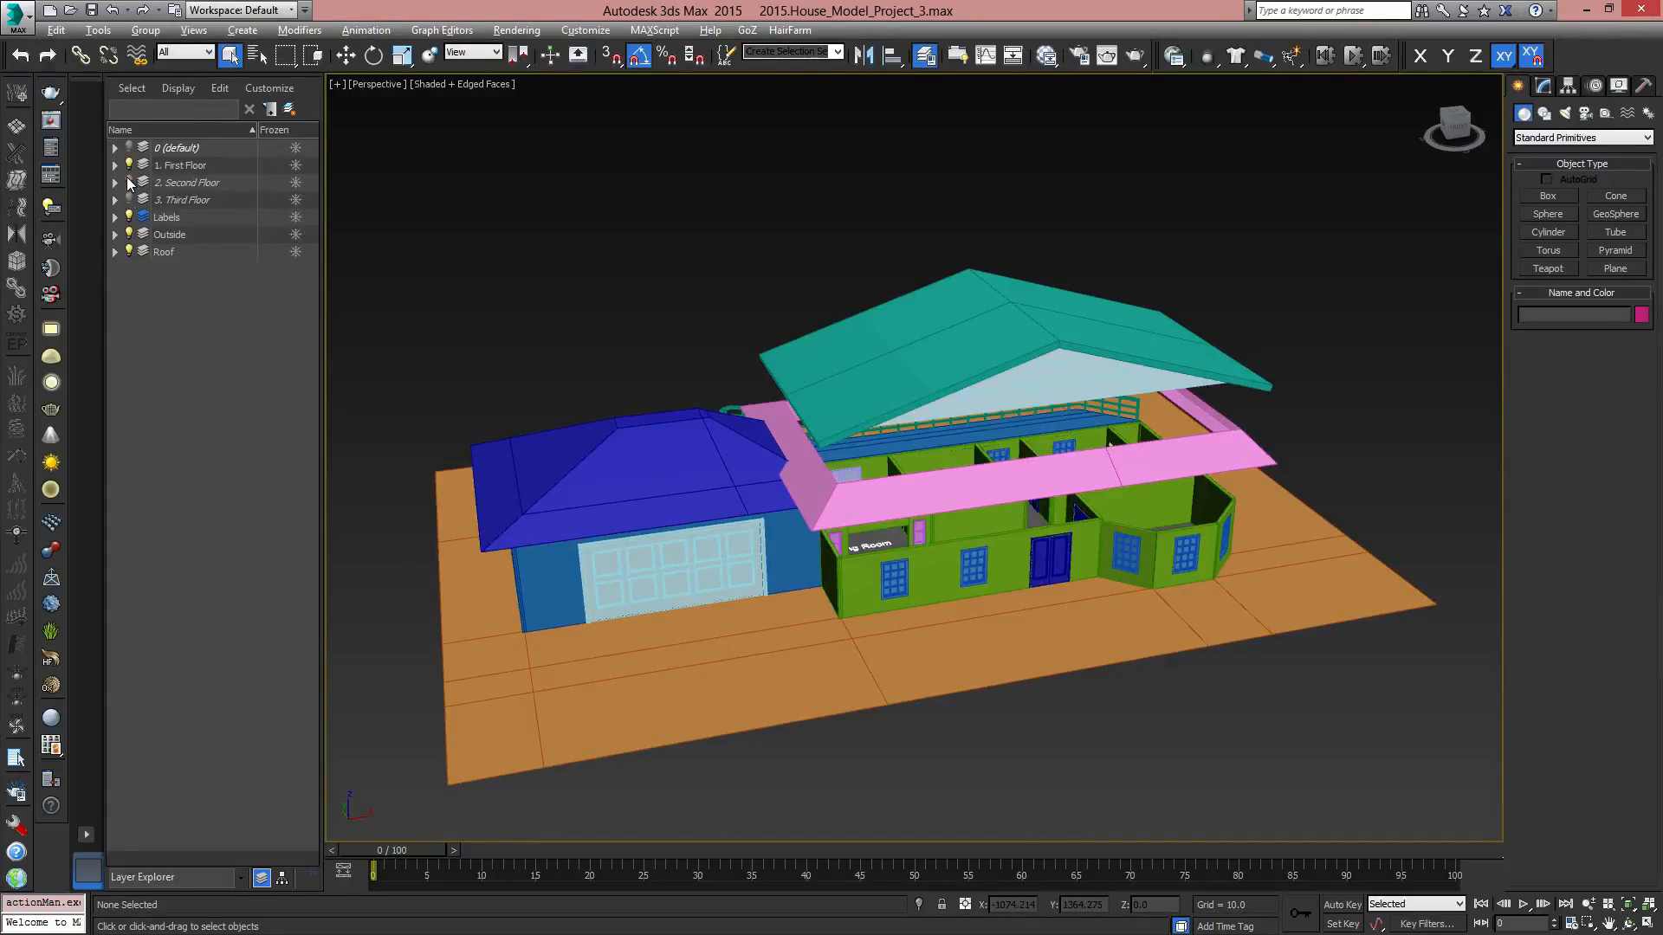
click(130, 251)
alt+middle_drag(1156, 533, 1162, 635)
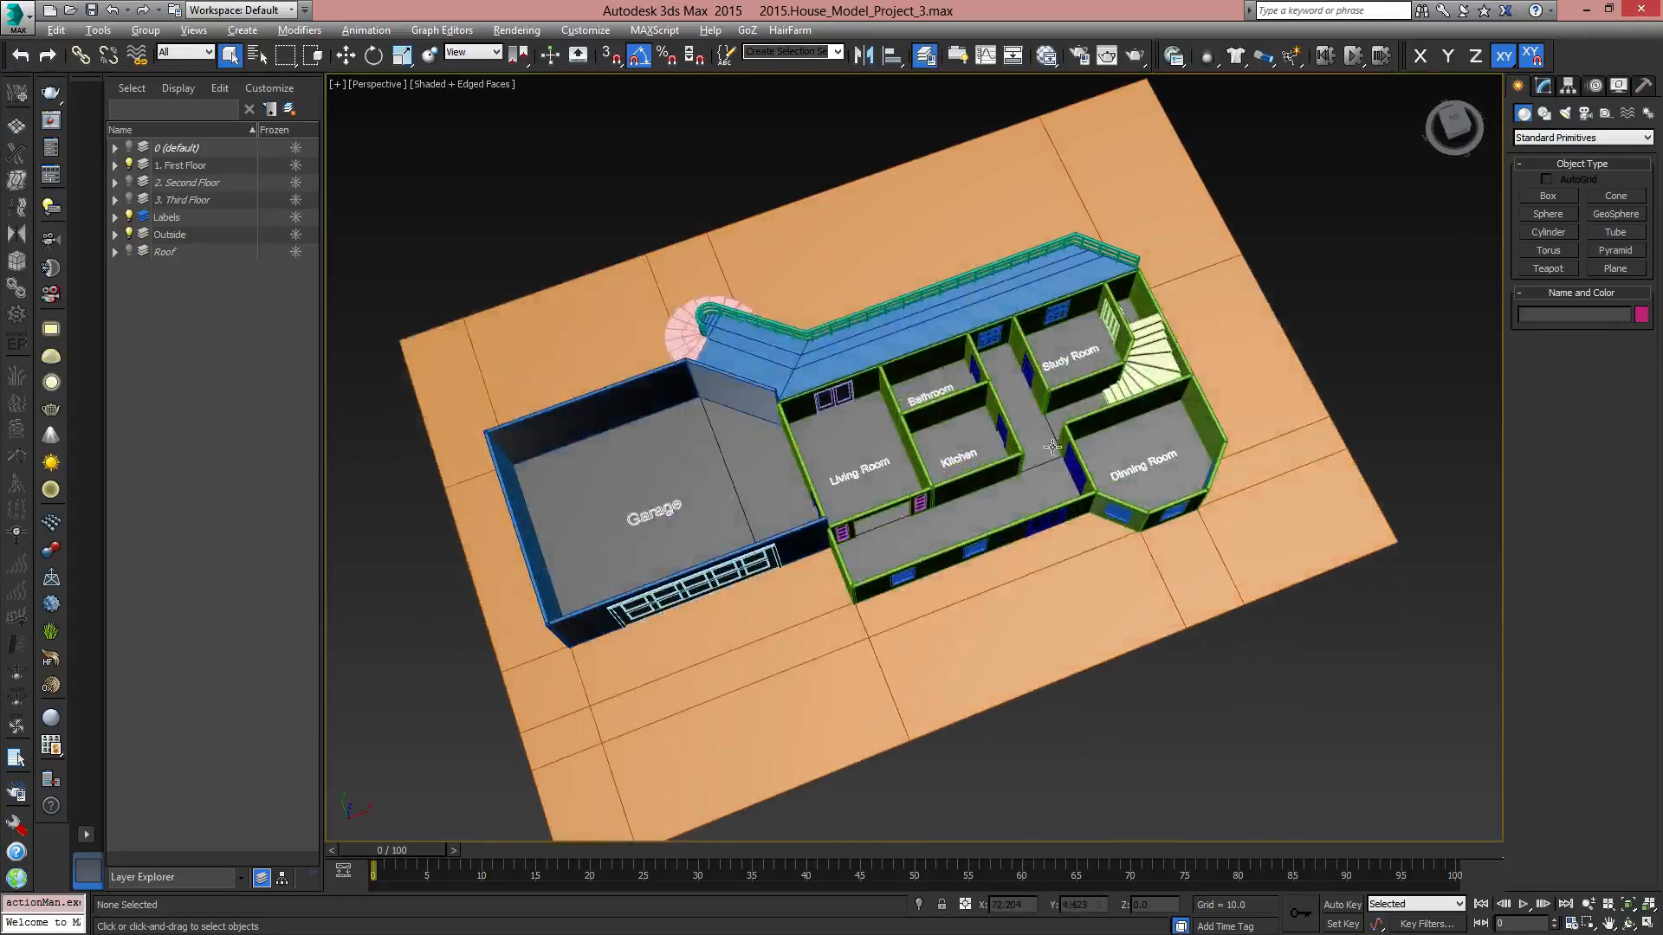
Examine the first floor's rooms, doorways and hallway from several angles.
alt+middle_drag(1079, 568, 936, 479)
scroll(1030, 543, up, 5)
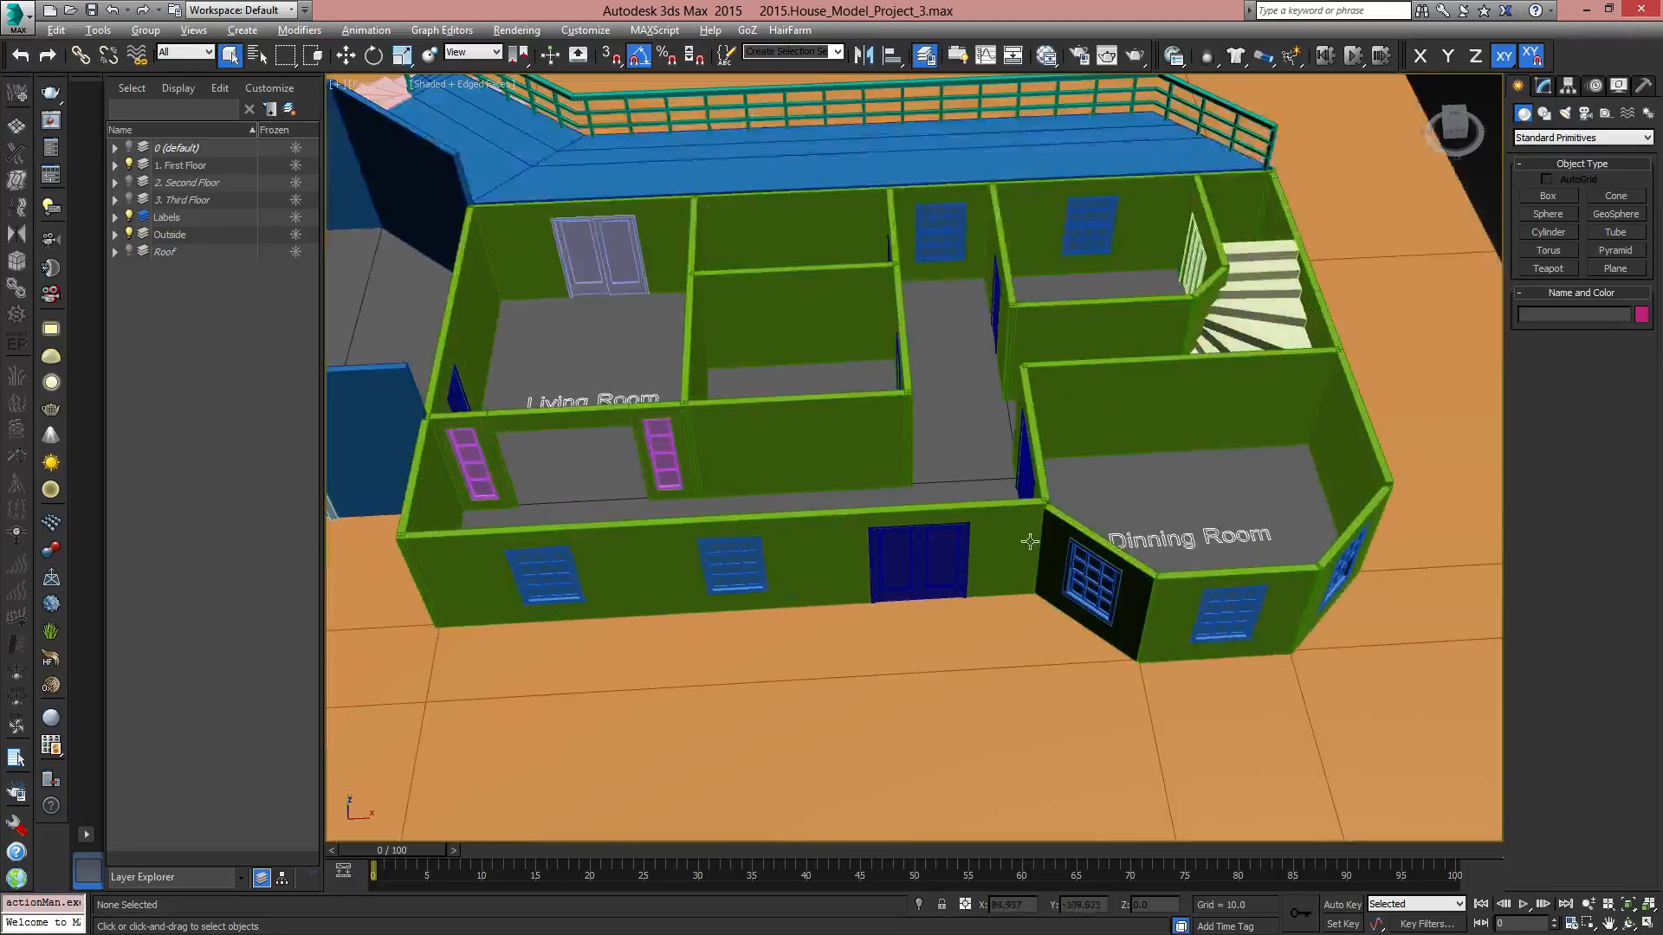
middle_drag(1010, 548, 752, 589)
alt+middle_drag(752, 520, 766, 478)
middle_drag(767, 479, 706, 225)
middle_drag(706, 226, 913, 380)
alt+middle_drag(1150, 422, 866, 542)
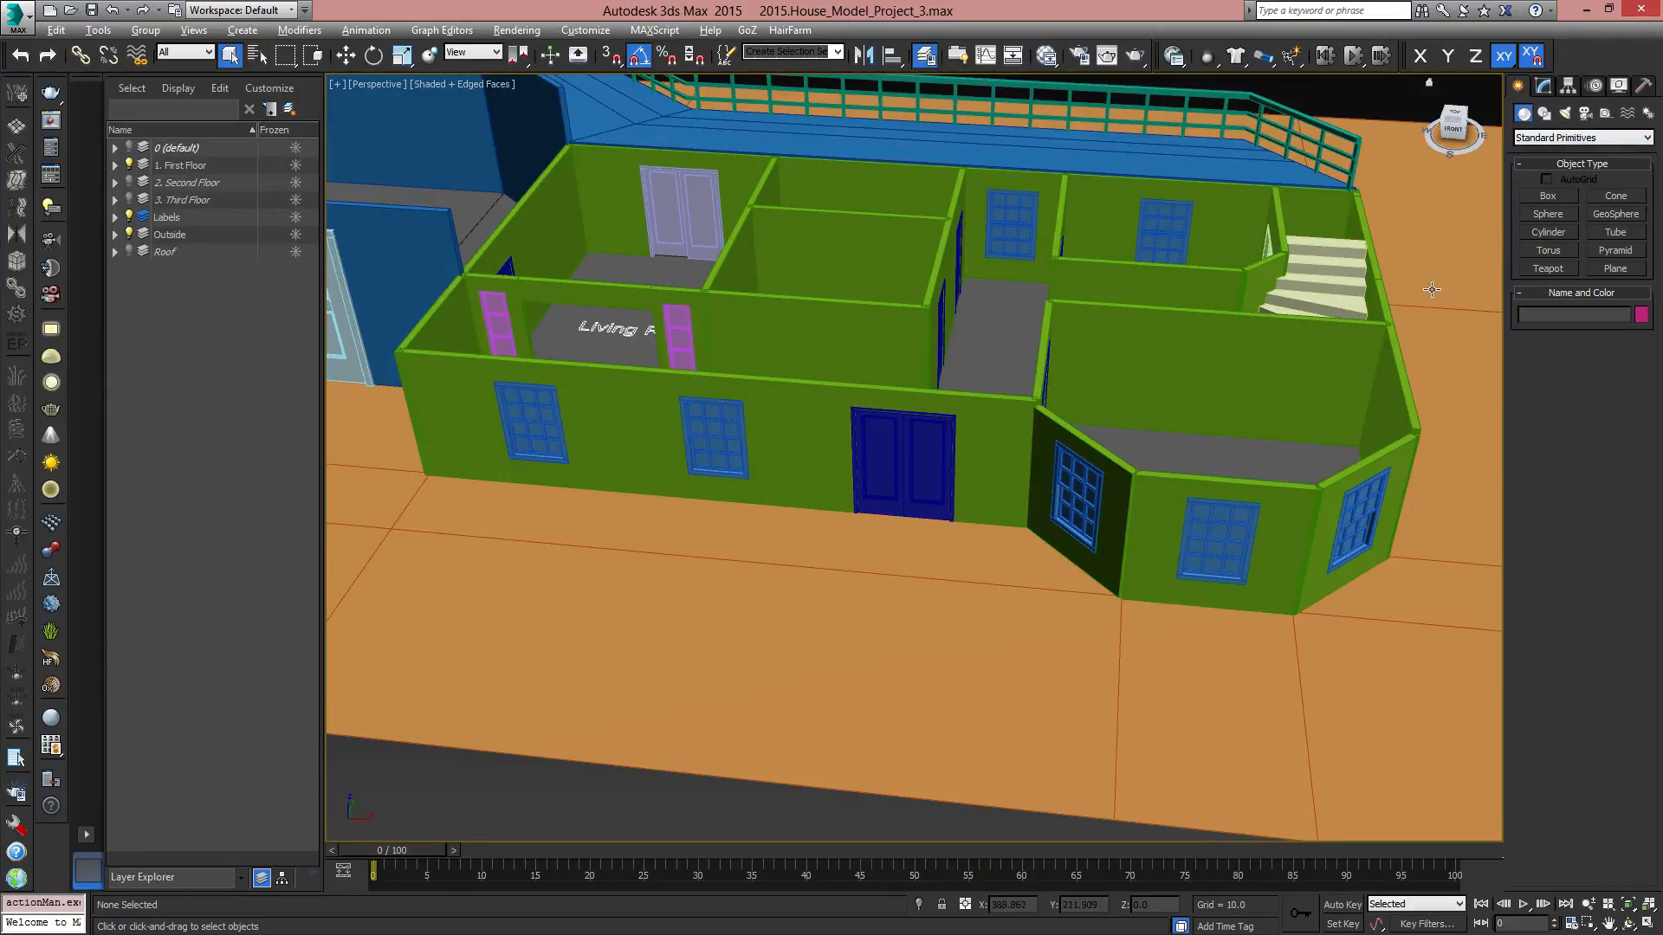
alt+middle_drag(1410, 227, 1355, 312)
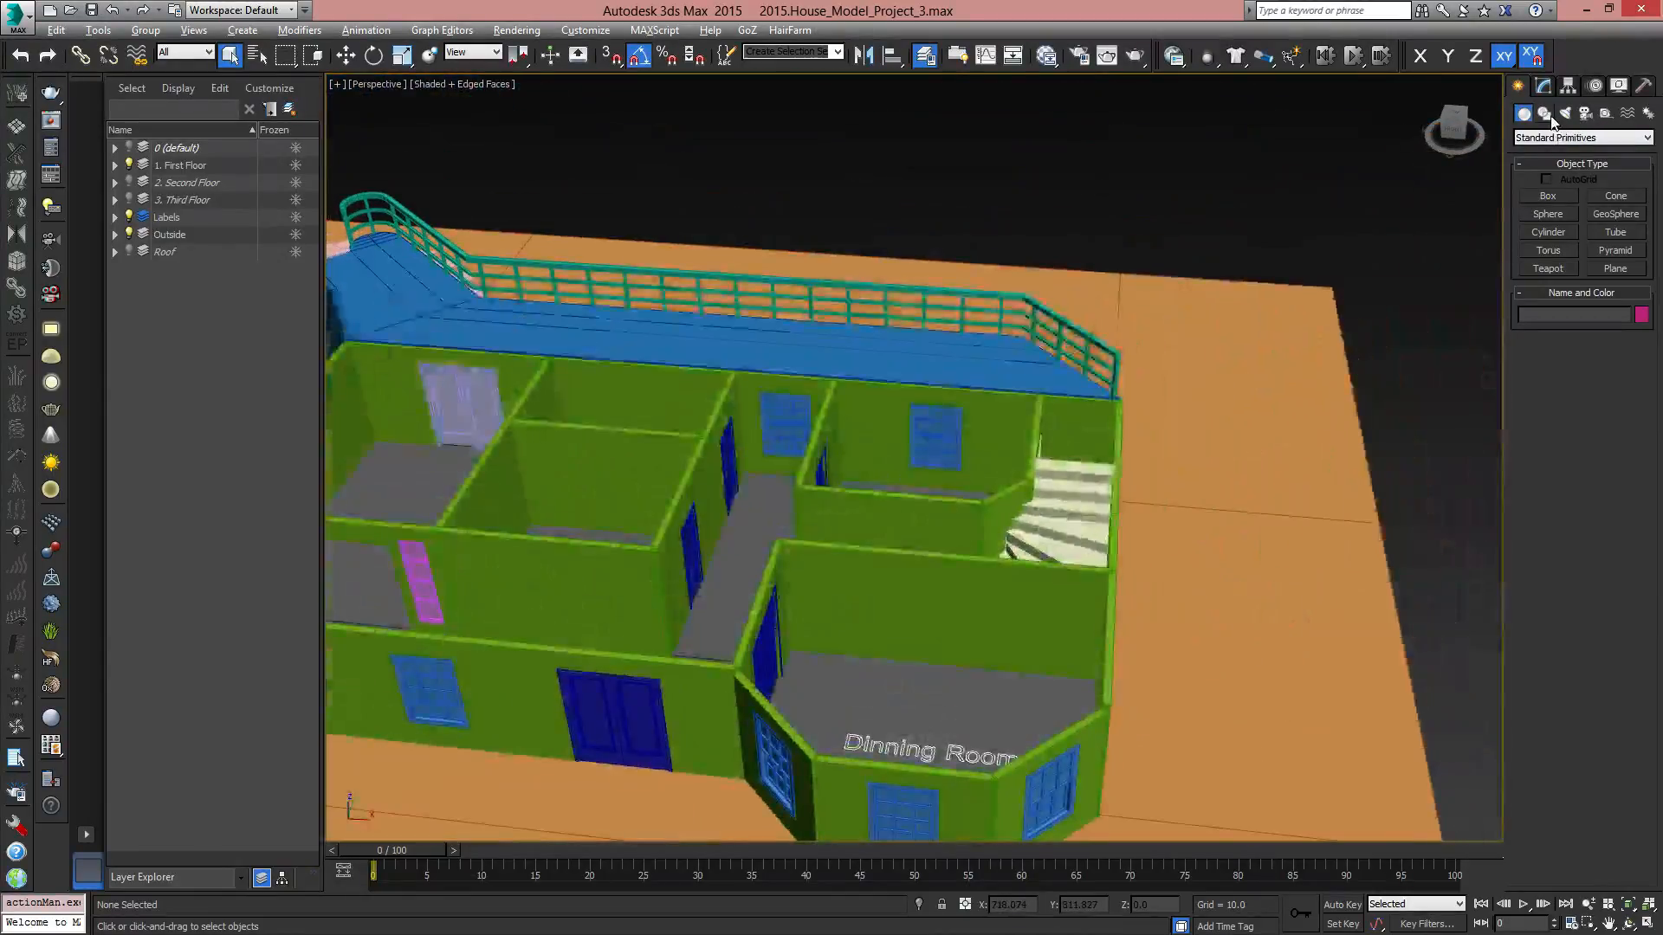
Start the spline Line tool and switch the viewport to a top view framing the first-floor plan.
click(1544, 114)
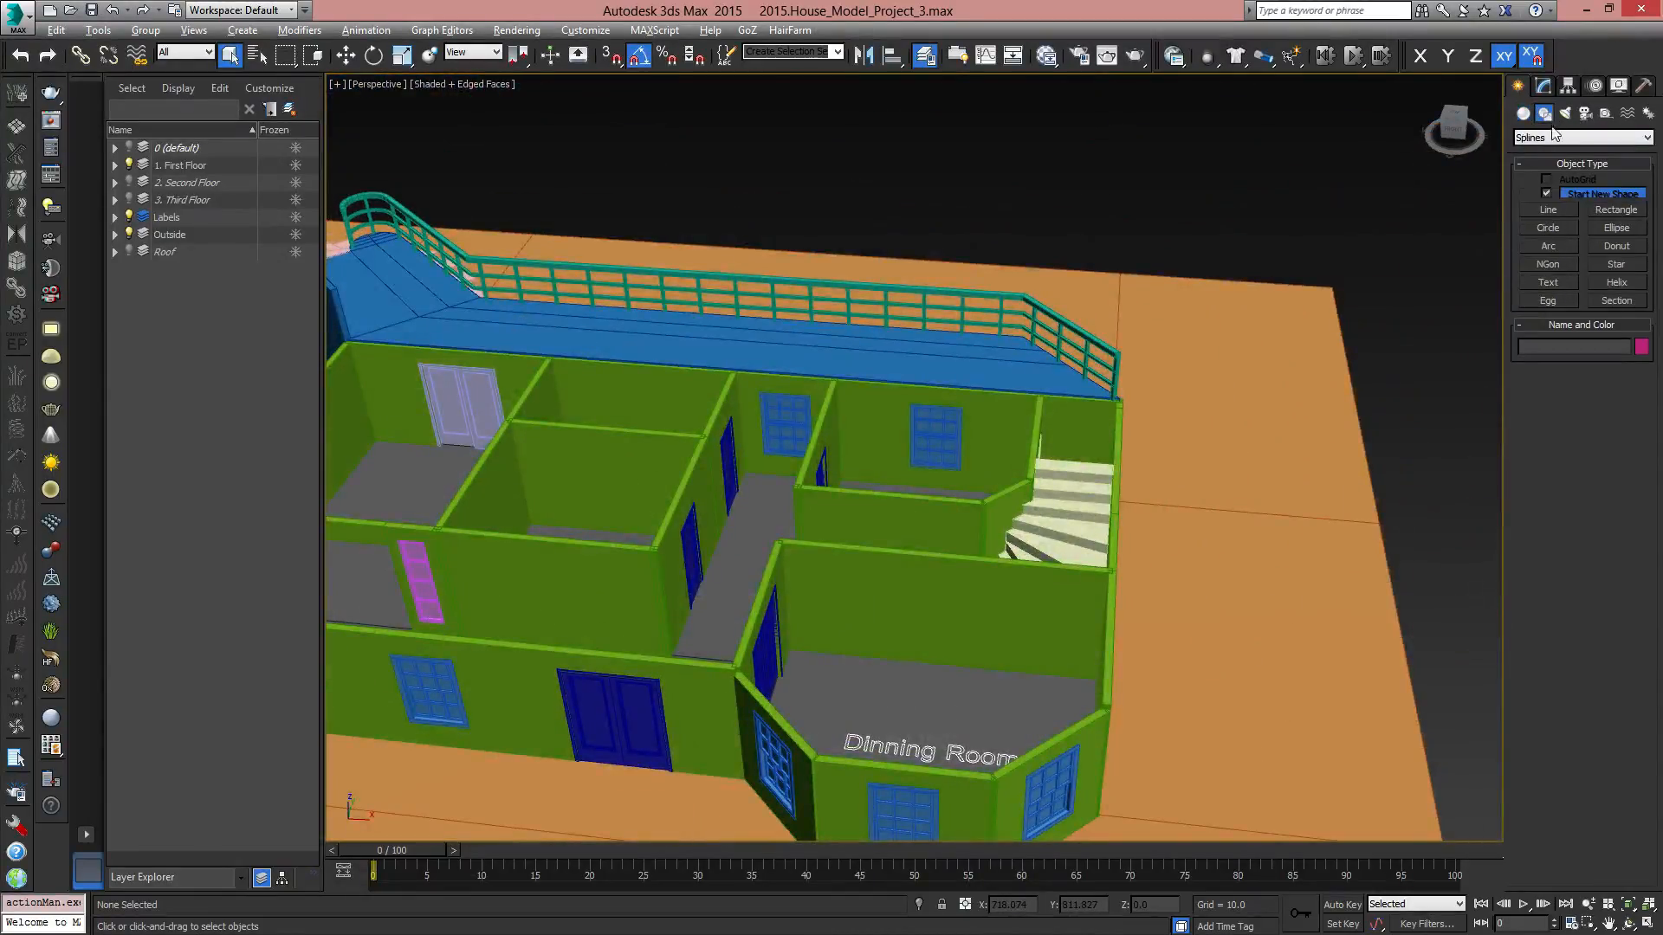
click(1549, 209)
middle_drag(755, 553, 790, 510)
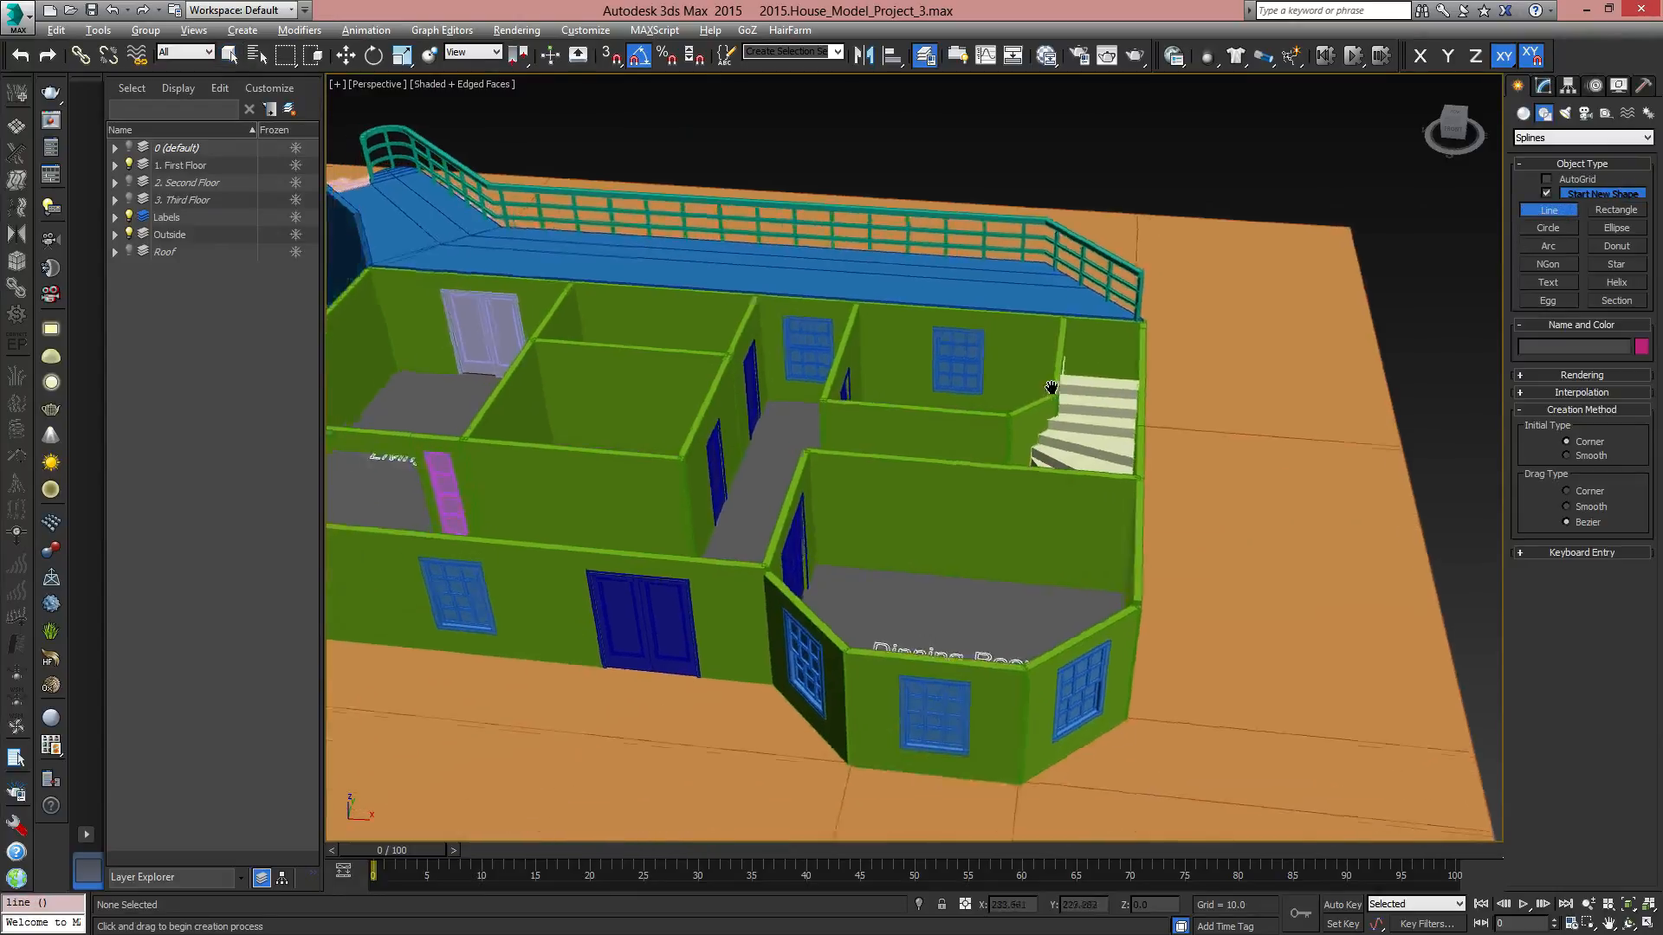
key(t)
key(z)
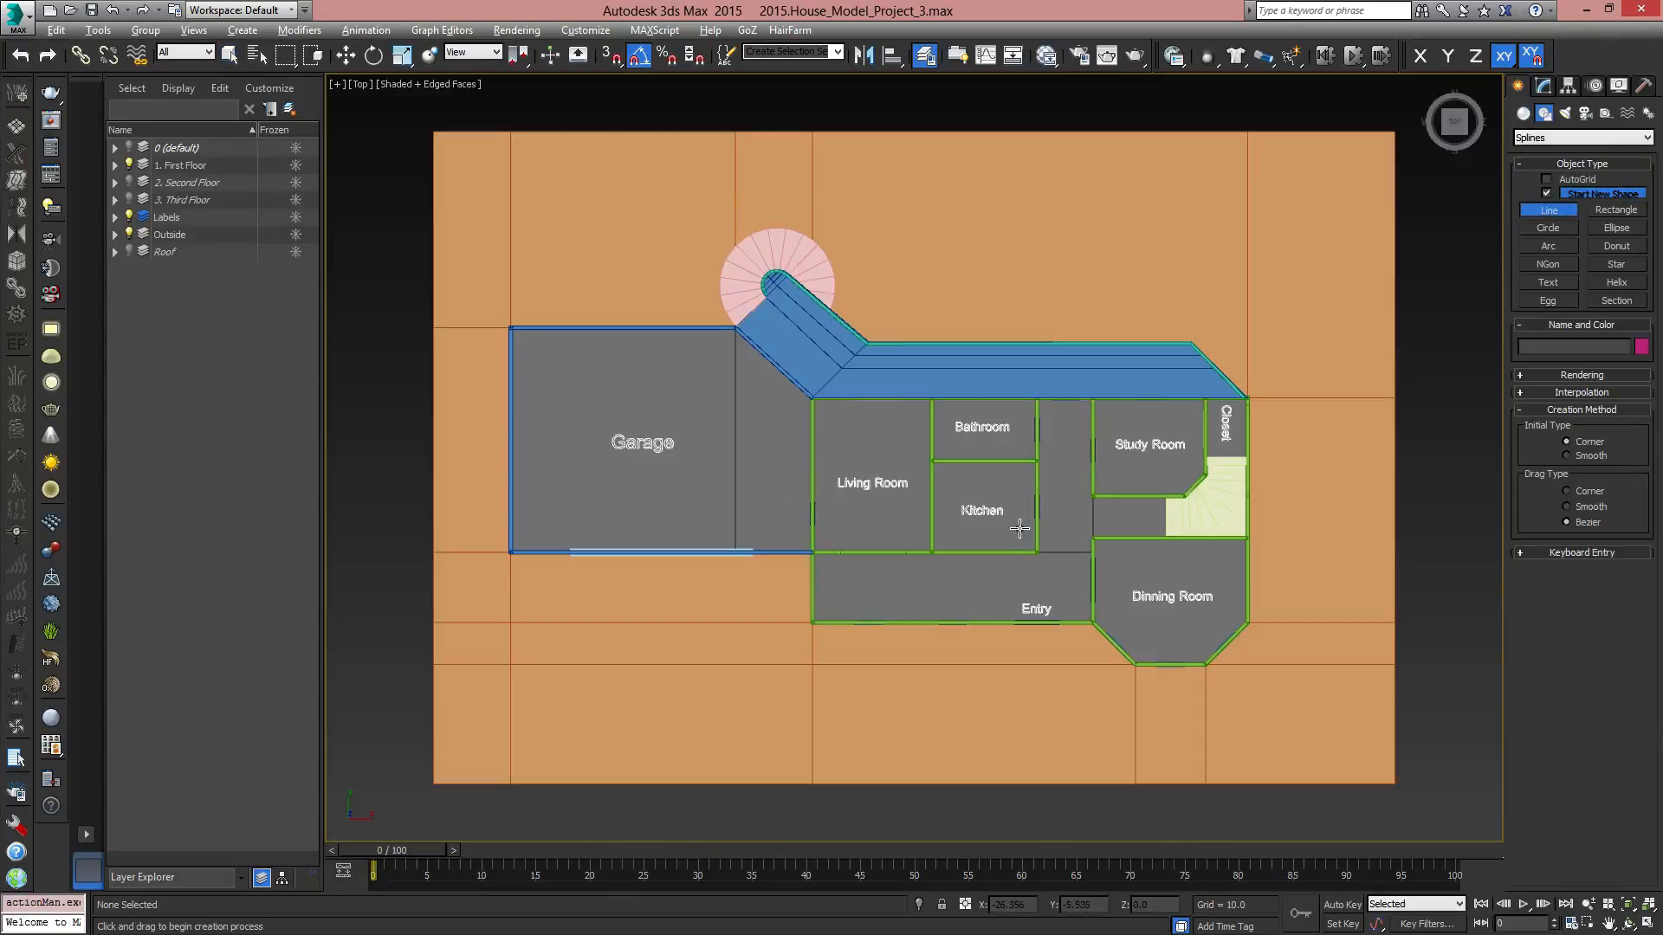
scroll(935, 549, up, 1)
middle_drag(935, 549, 777, 409)
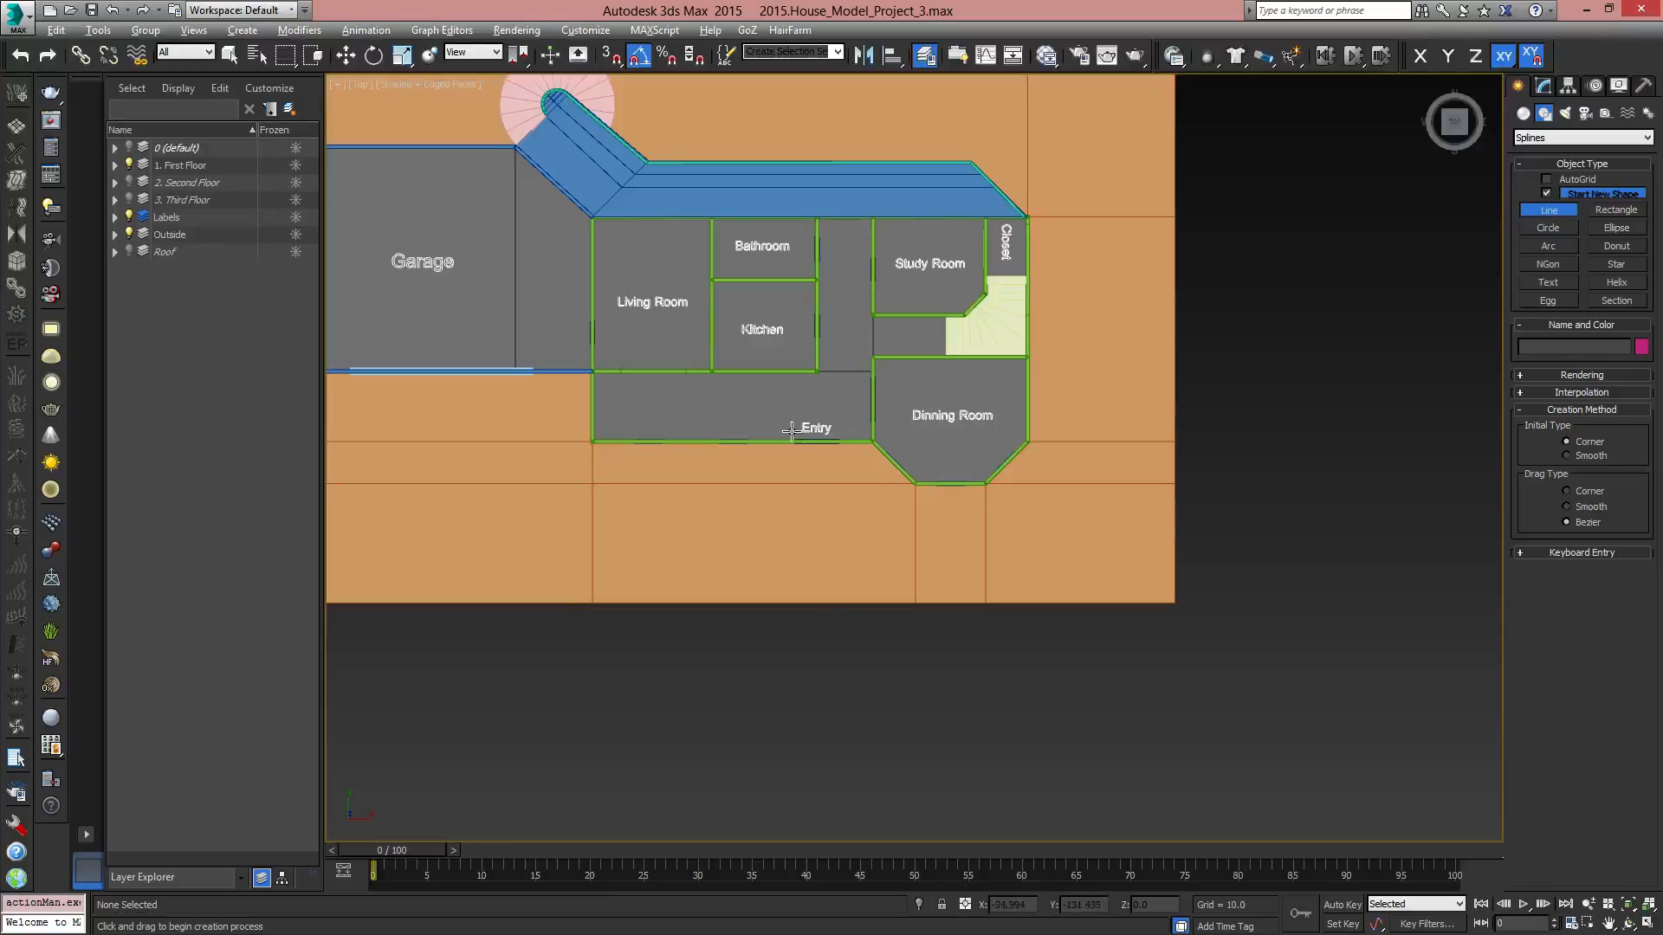
Create a new layer named Camera Path.
middle_drag(614, 367, 619, 373)
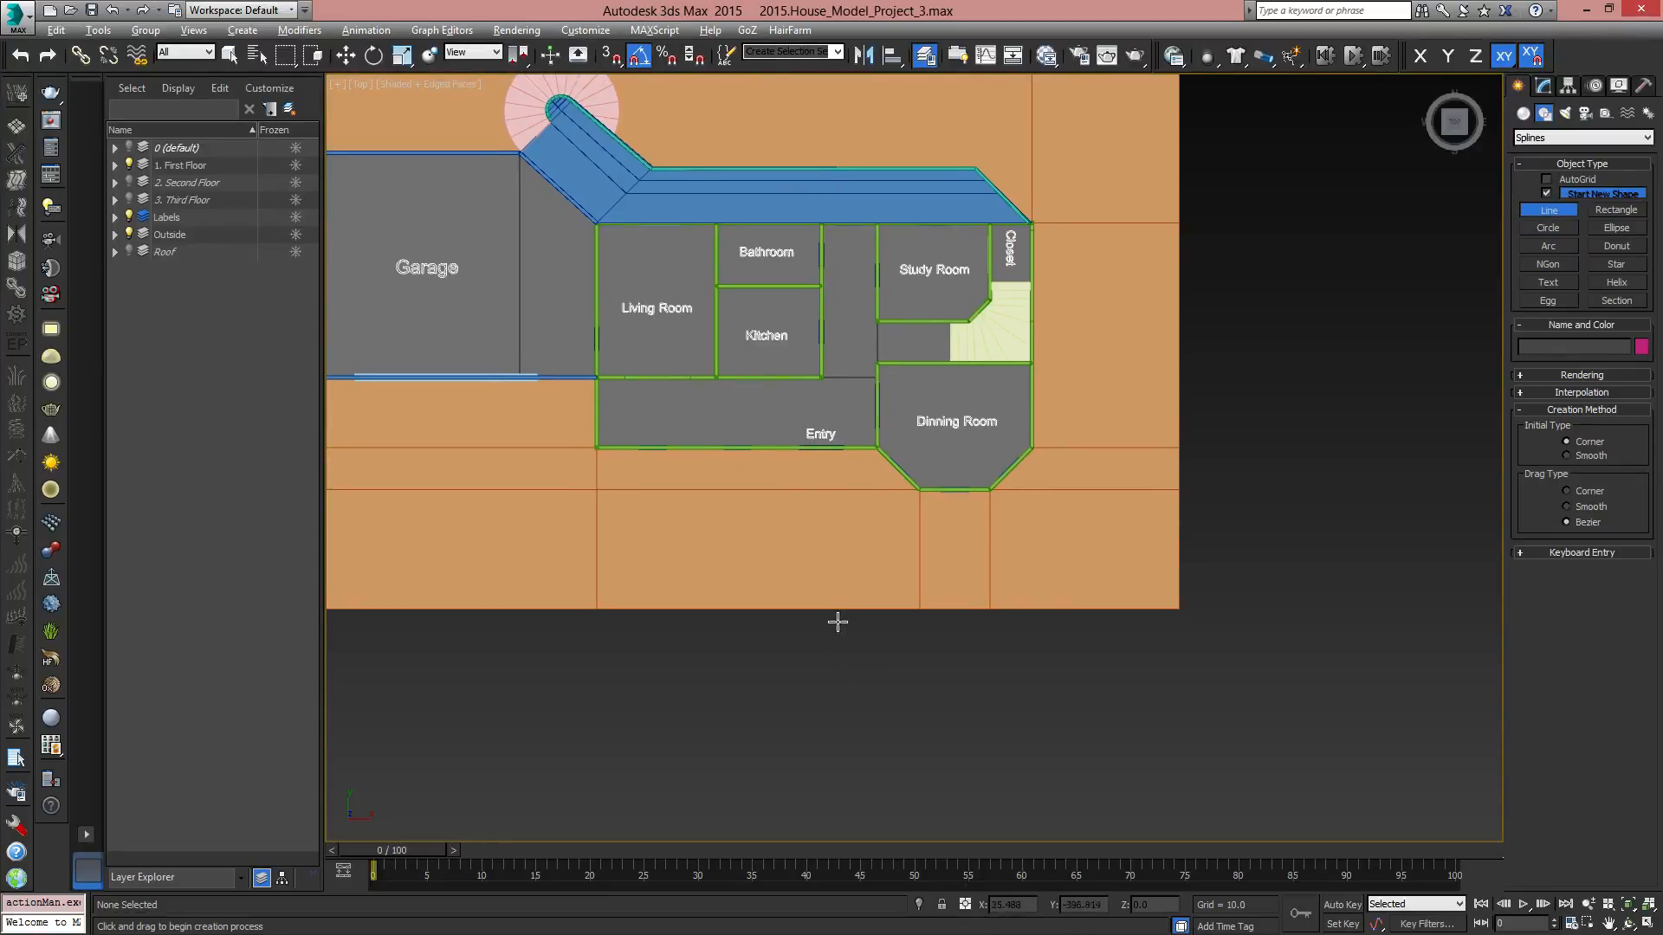
middle_drag(676, 512, 736, 533)
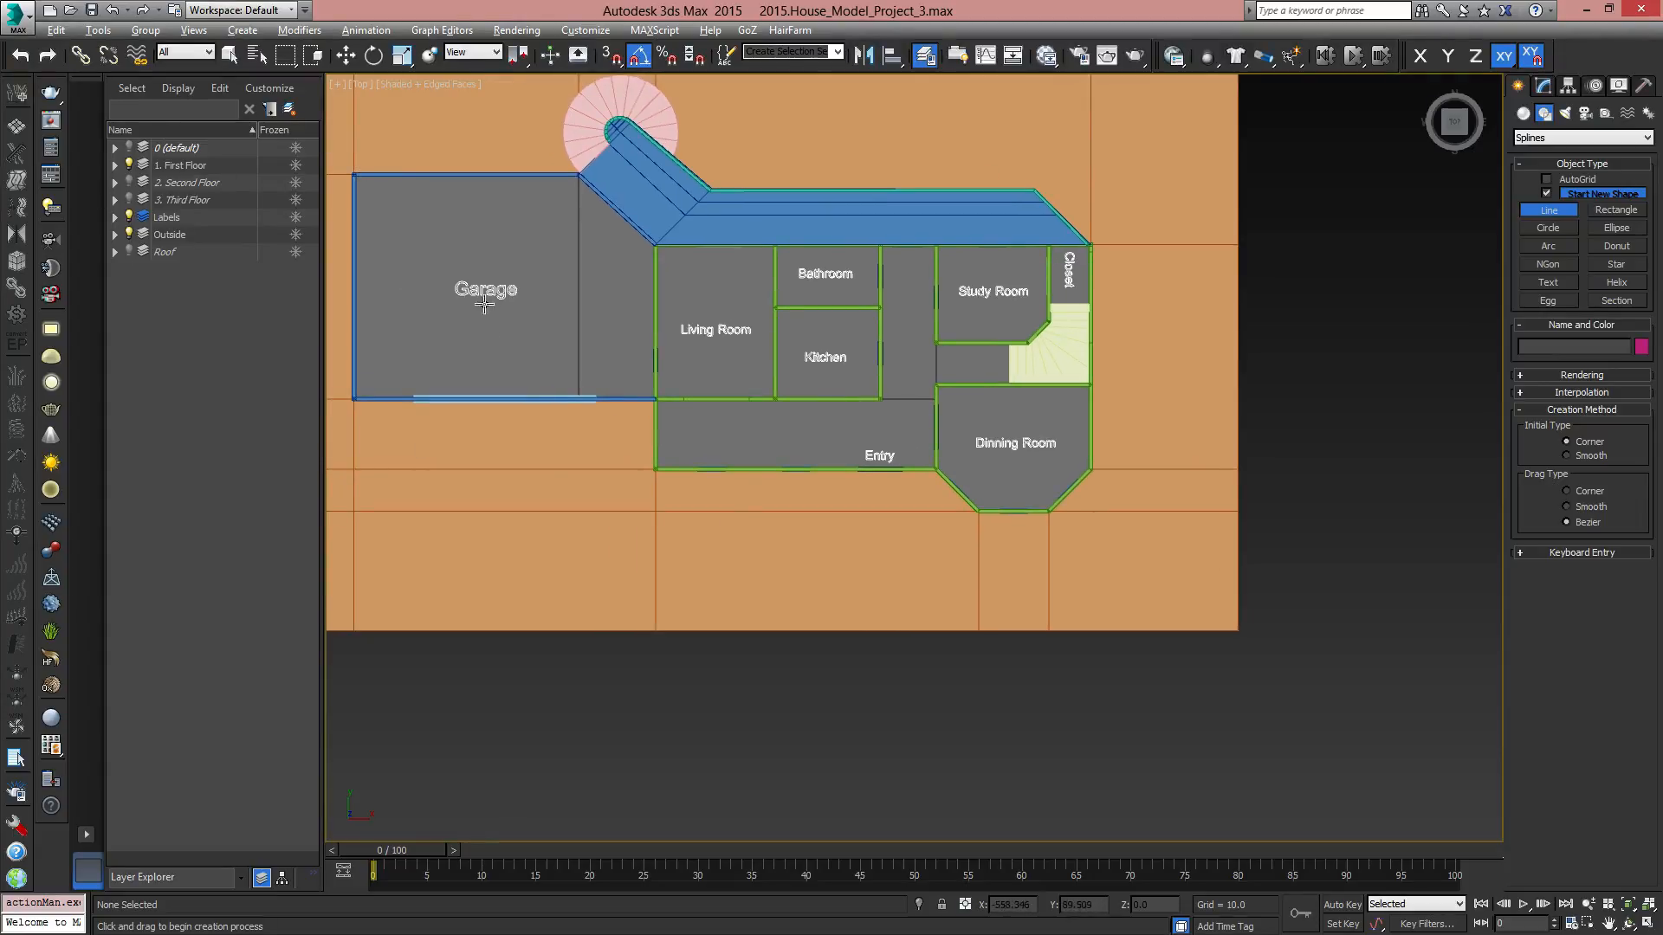
click(288, 118)
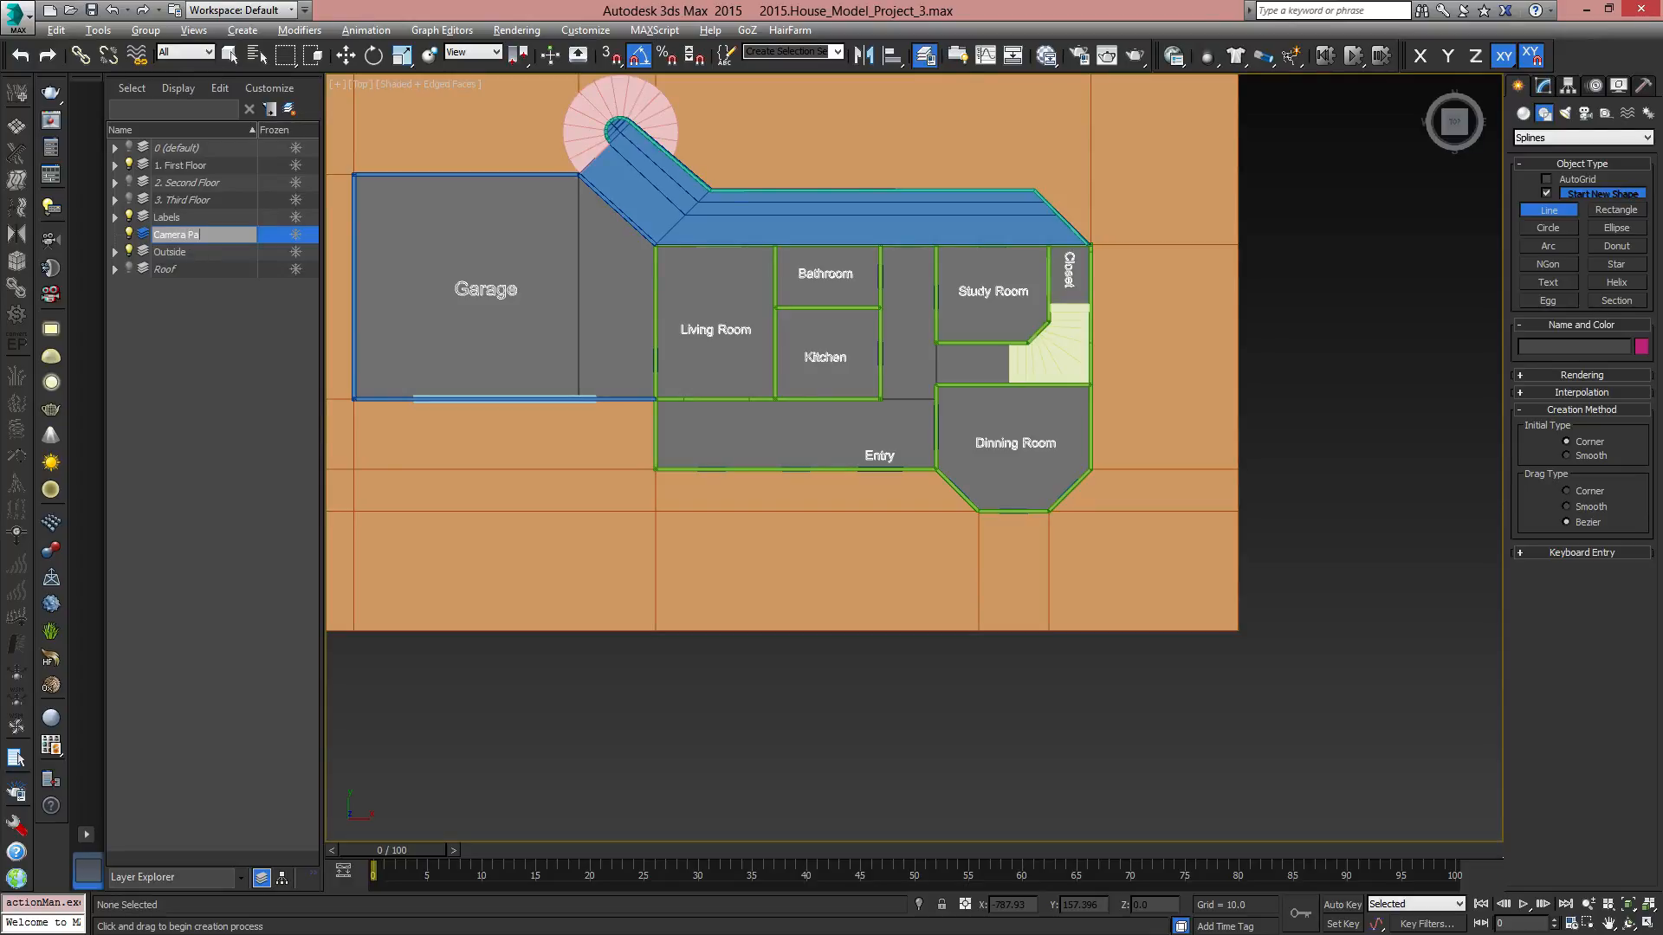
key(Return)
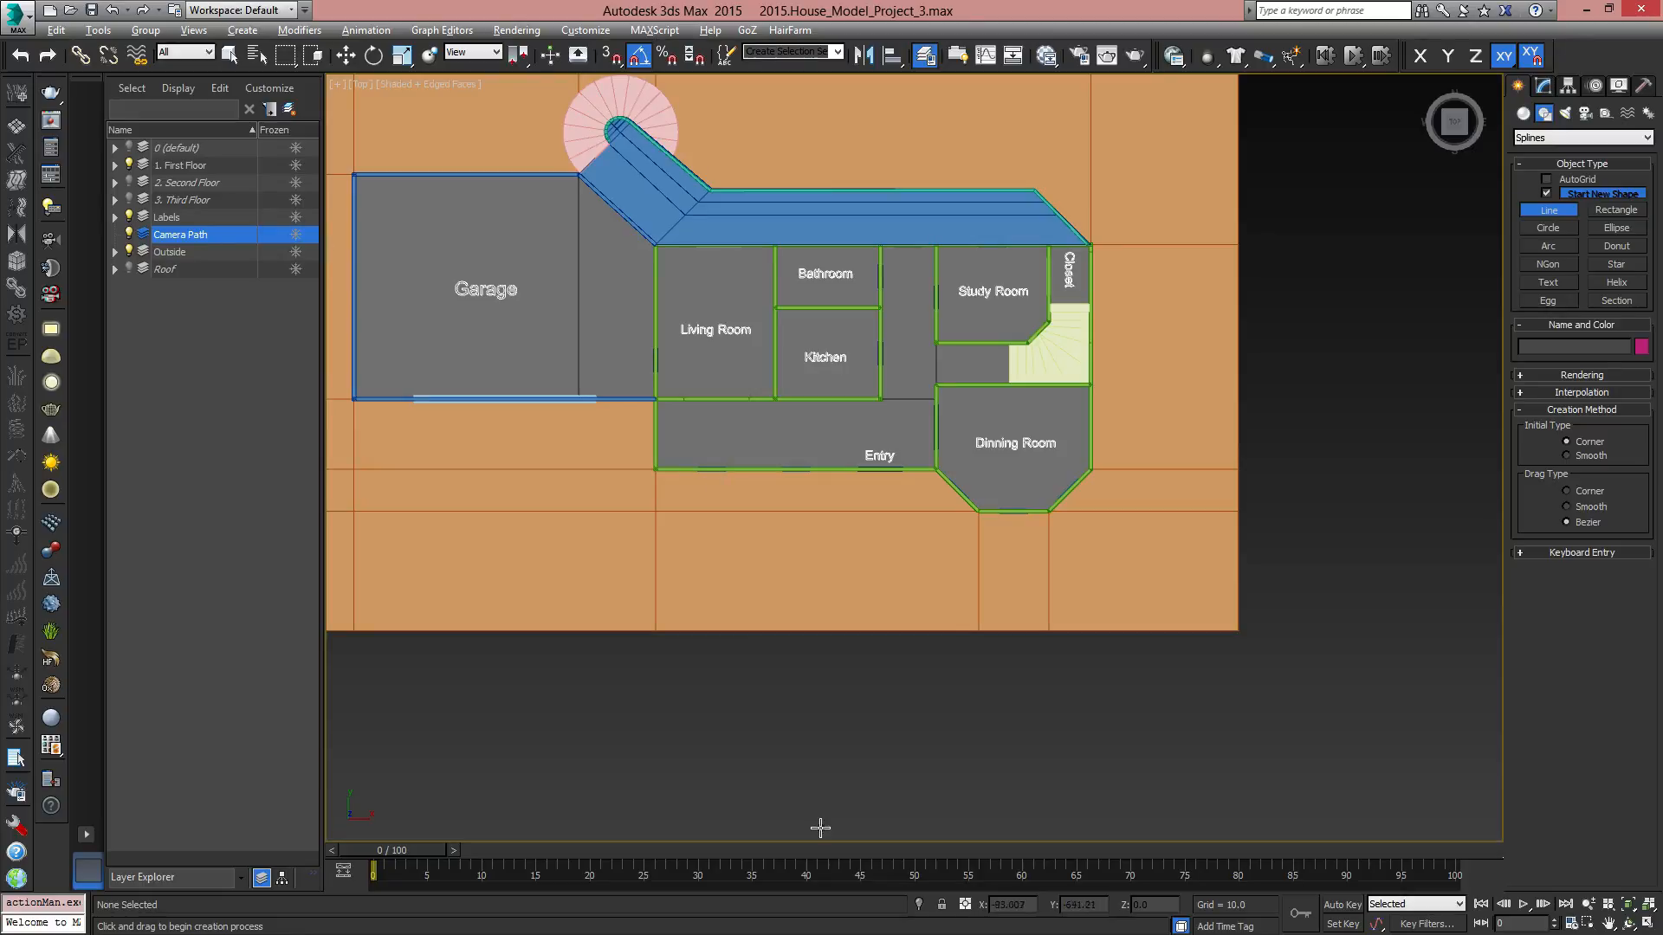
middle_drag(883, 529, 827, 586)
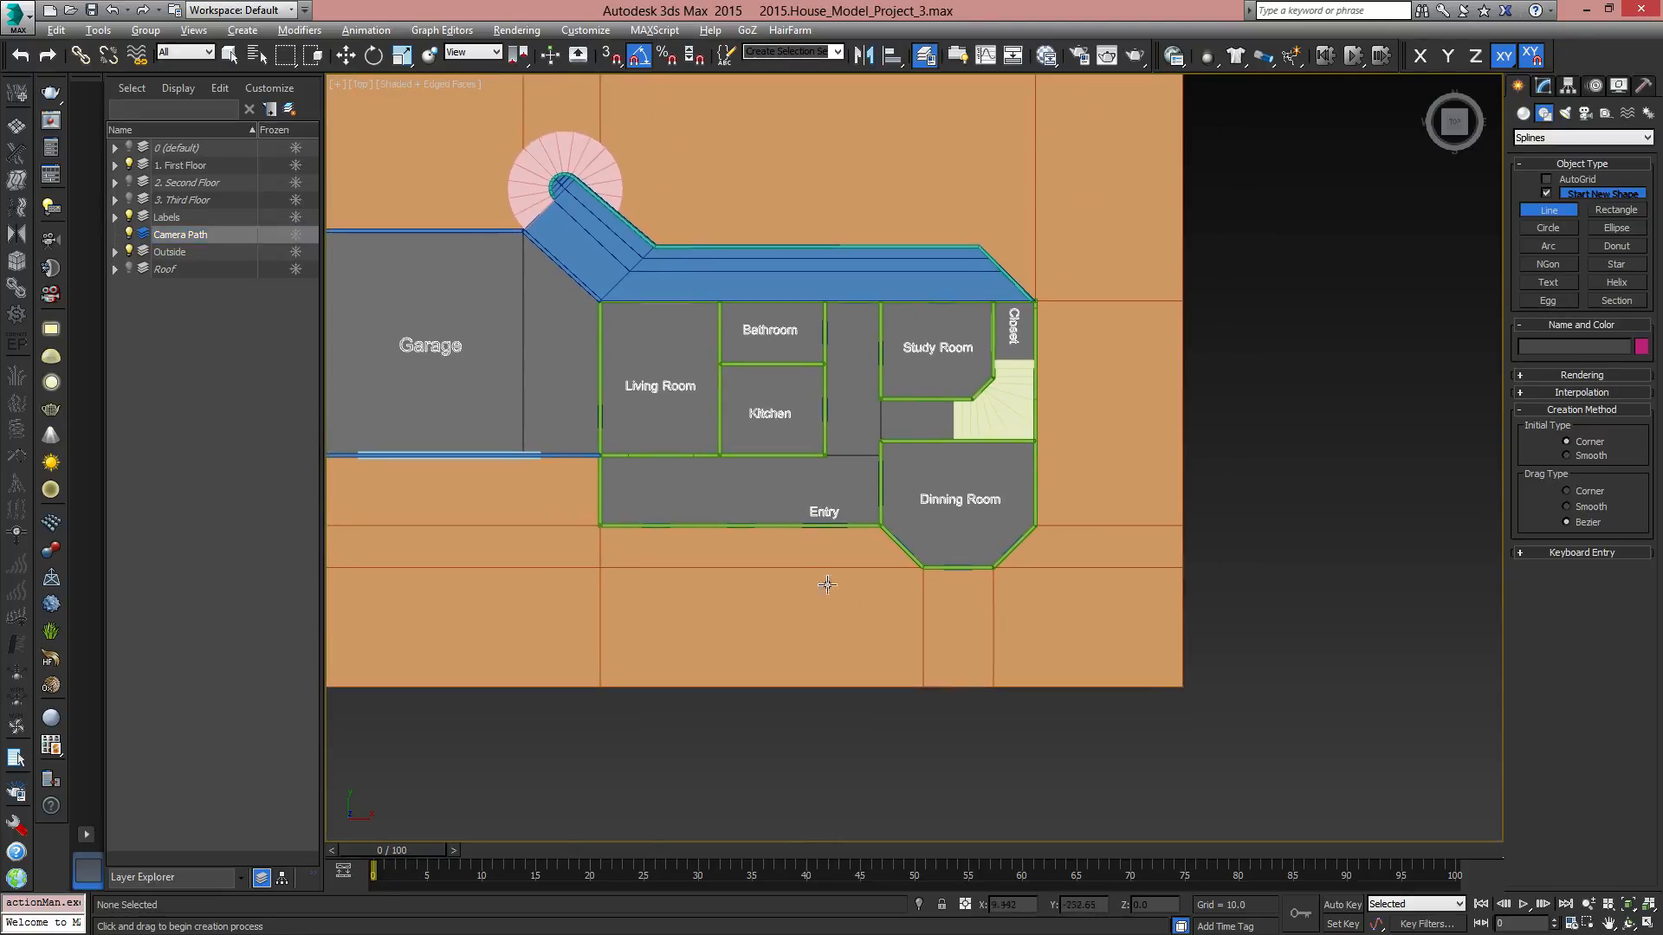
click(830, 649)
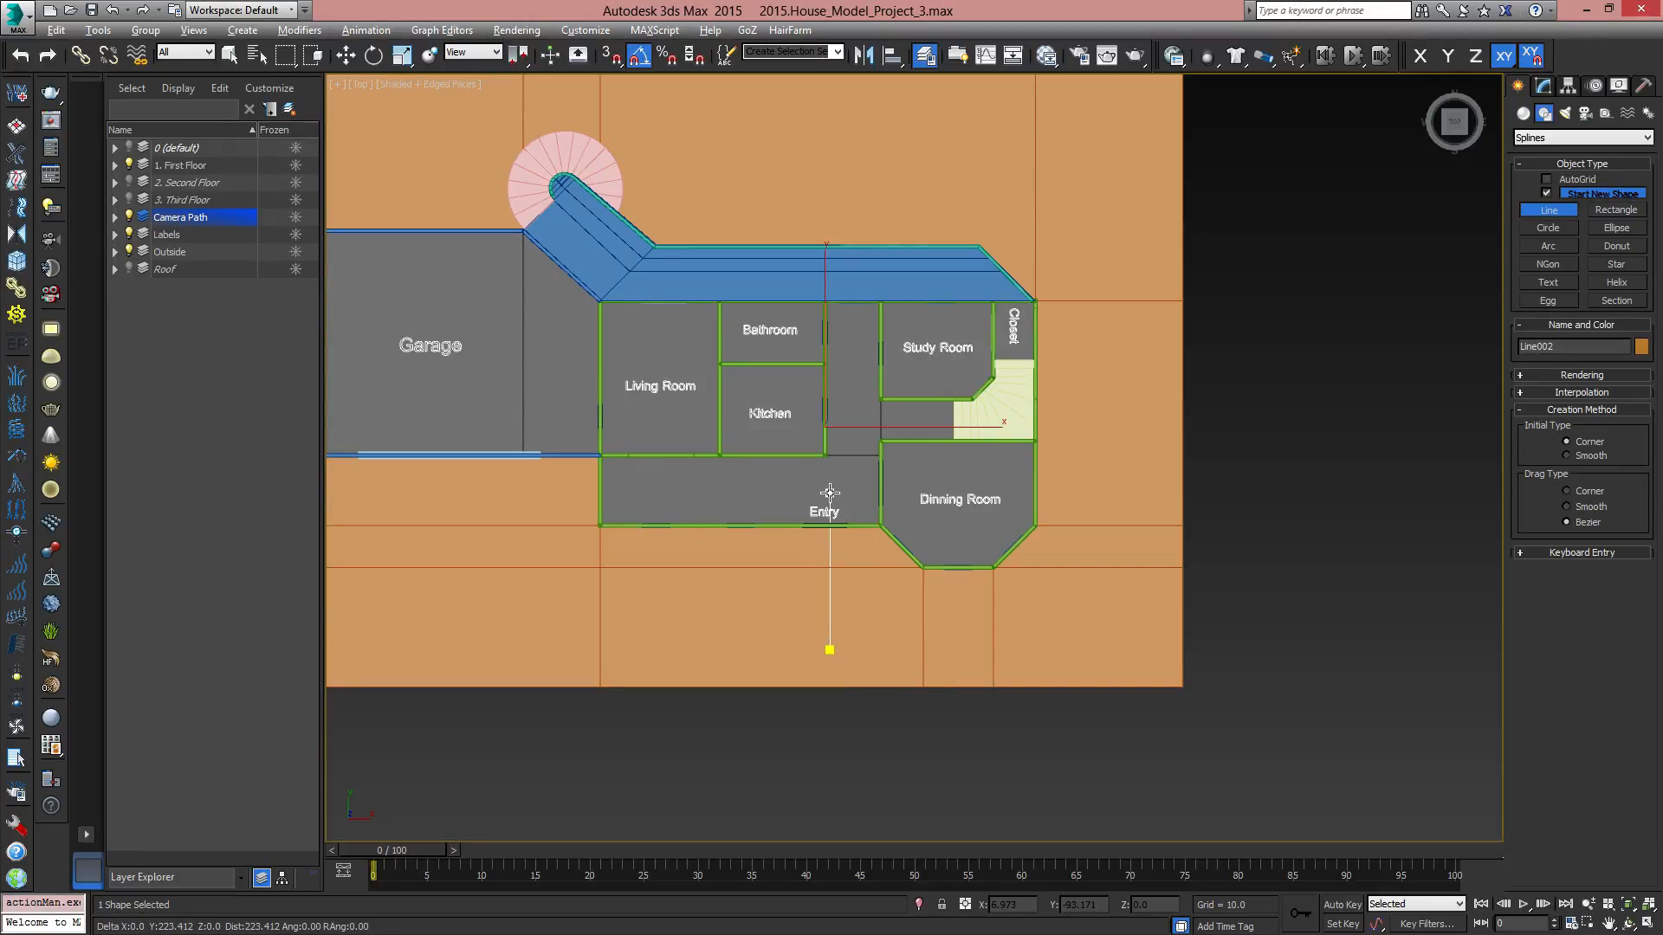
click(830, 493)
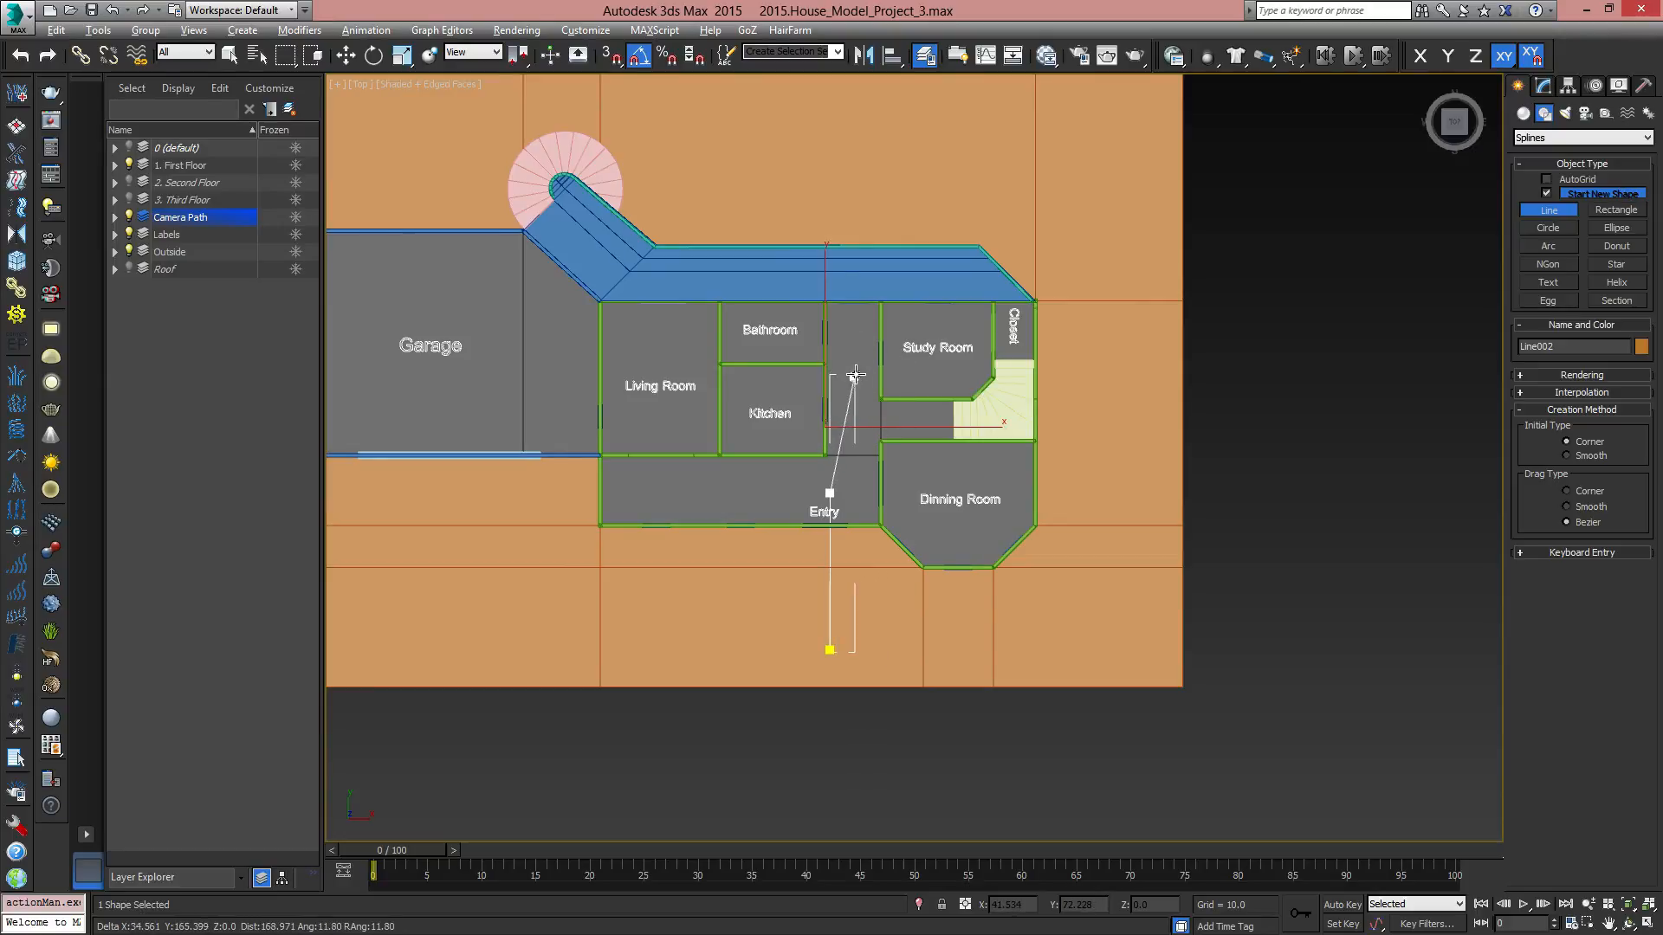
mouse_move(849, 355)
mouse_down()
mouse_move(961, 253)
mouse_move(849, 243)
mouse_move(823, 308)
mouse_move(827, 381)
mouse_move(891, 360)
mouse_move(850, 328)
mouse_move(865, 358)
mouse_move(863, 343)
mouse_up()
right_click(914, 431)
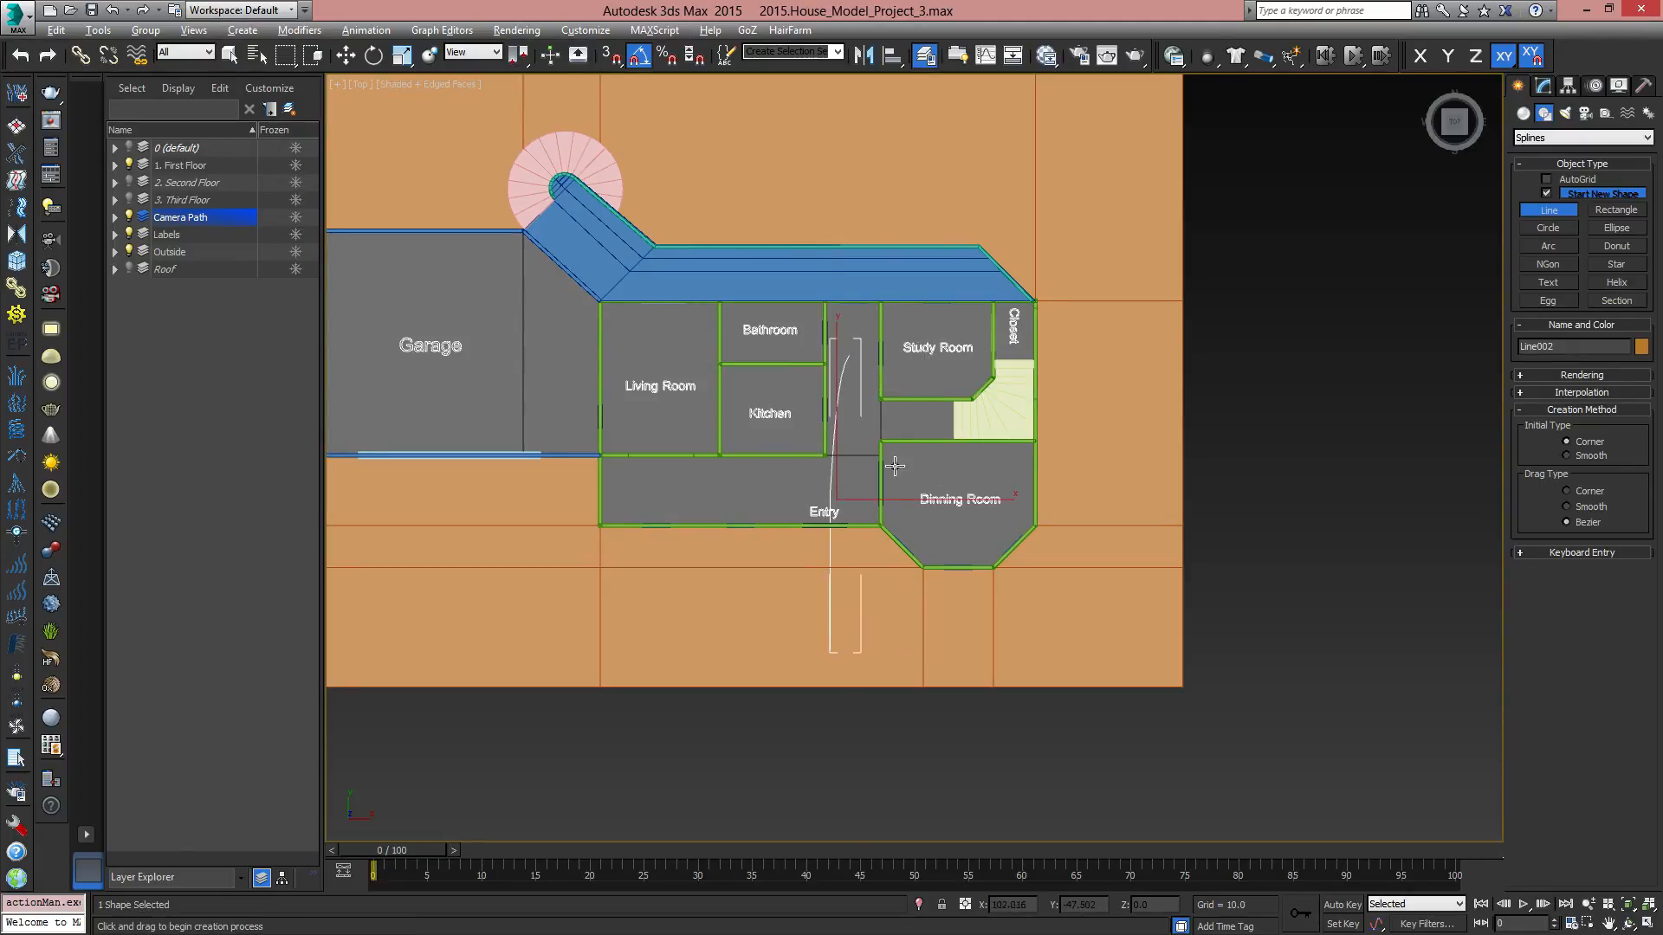
key(ctrl+z)
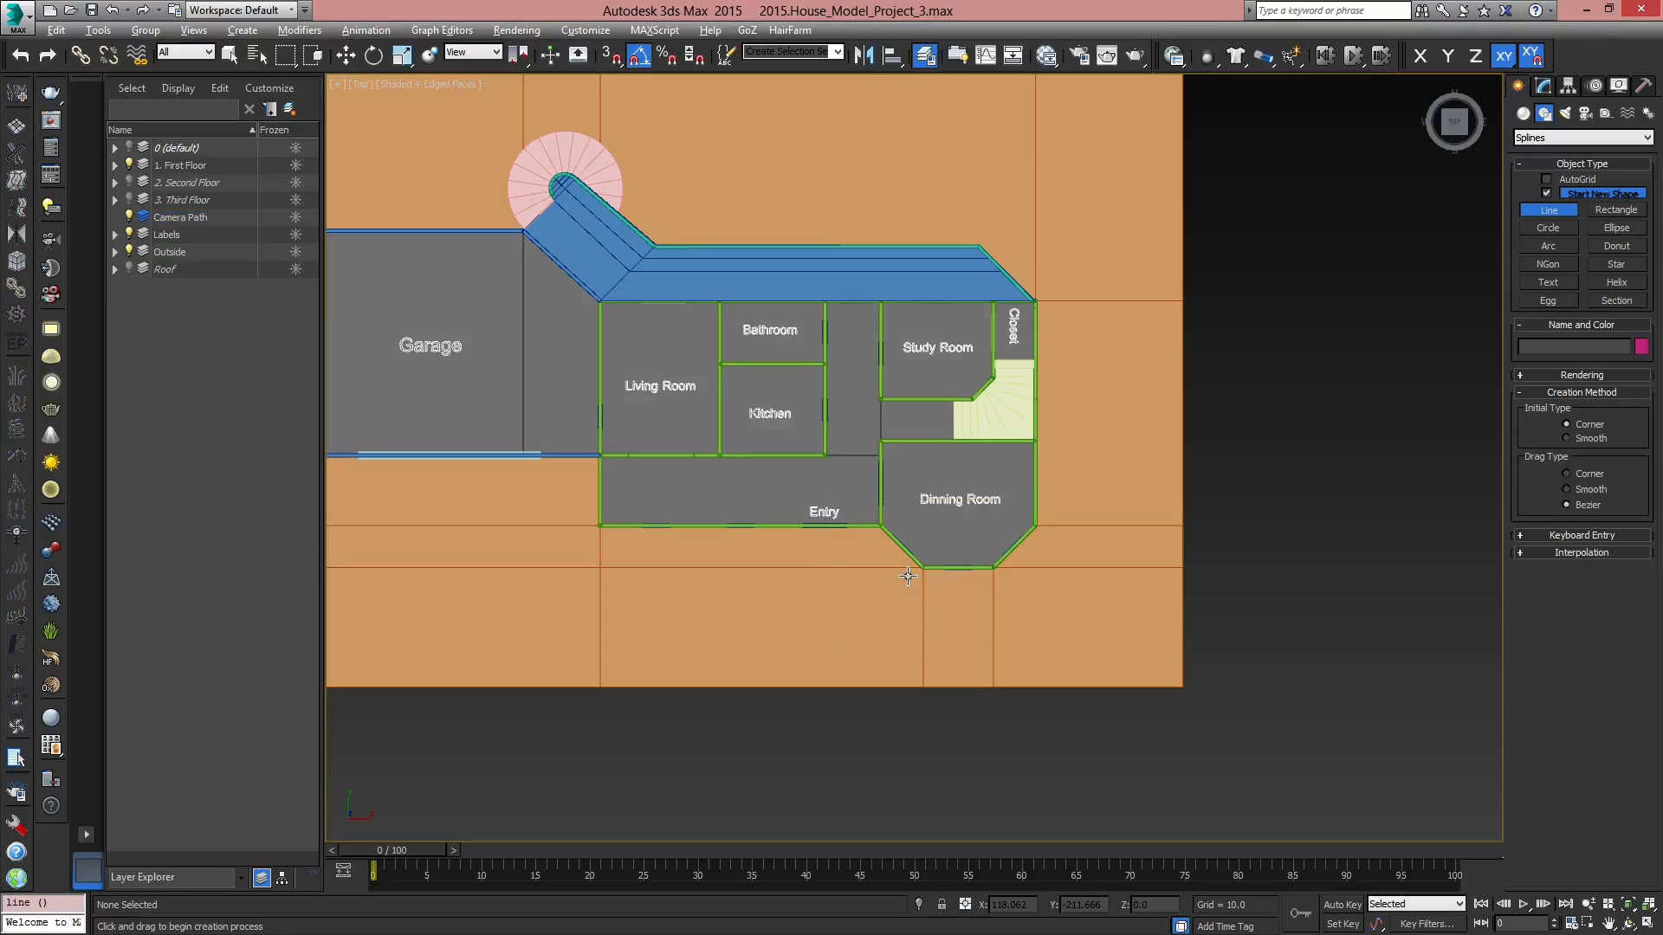
Start the path line outside the front entry and run it through the entry and hallway to two points in the Study Room.
click(827, 661)
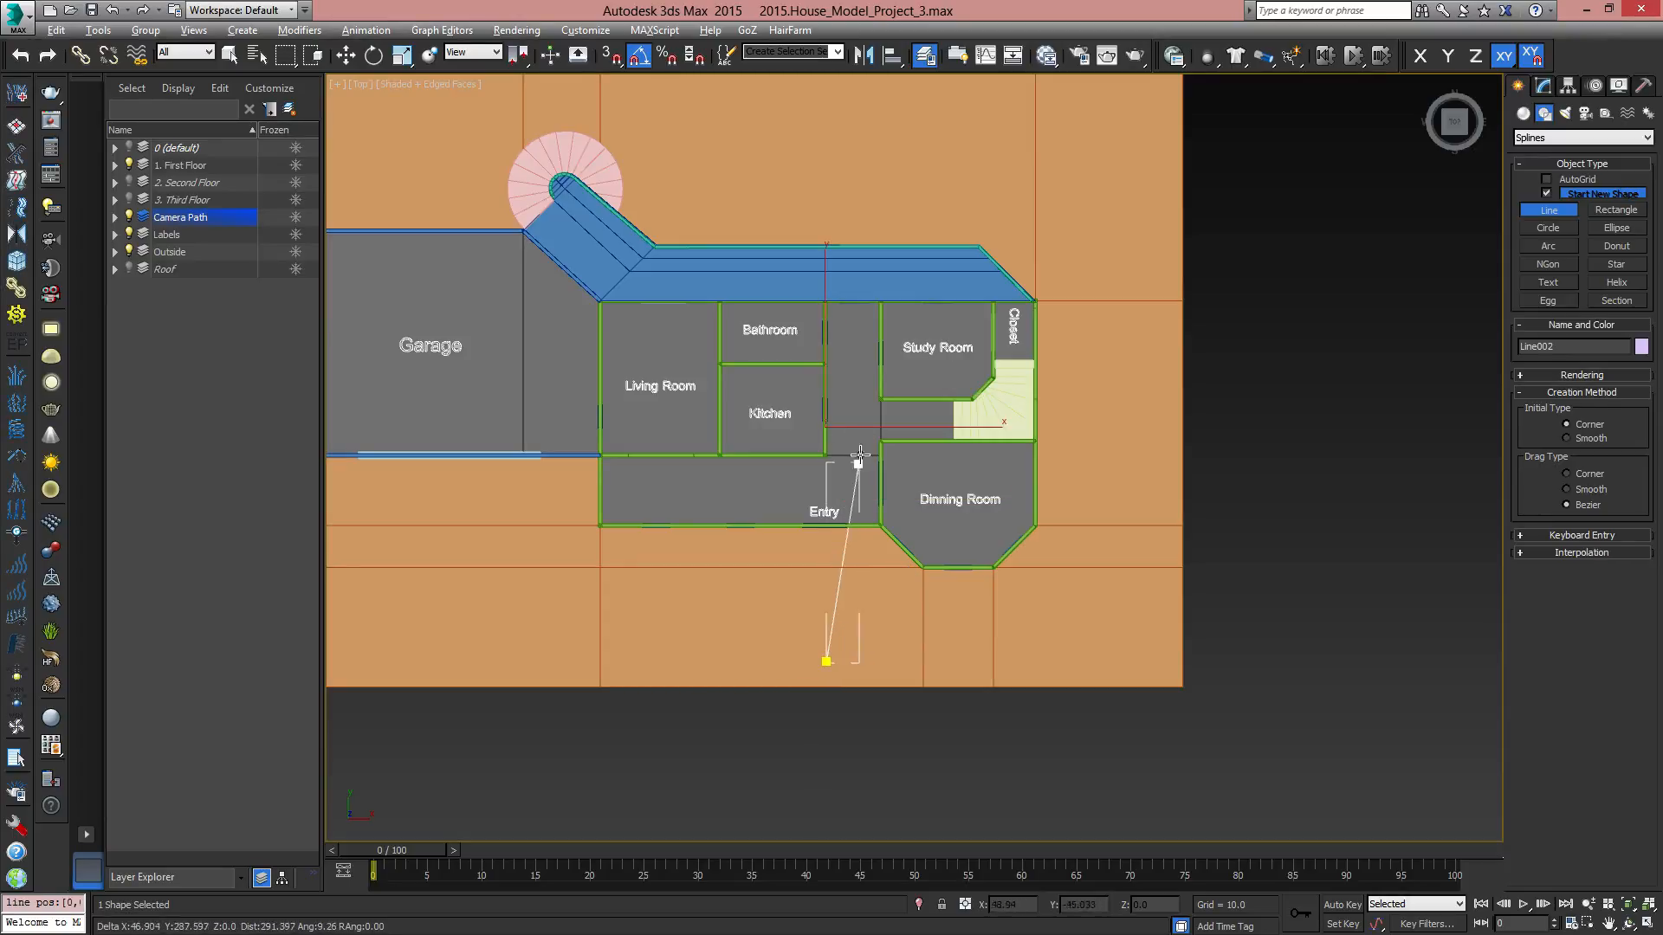
click(828, 494)
click(857, 440)
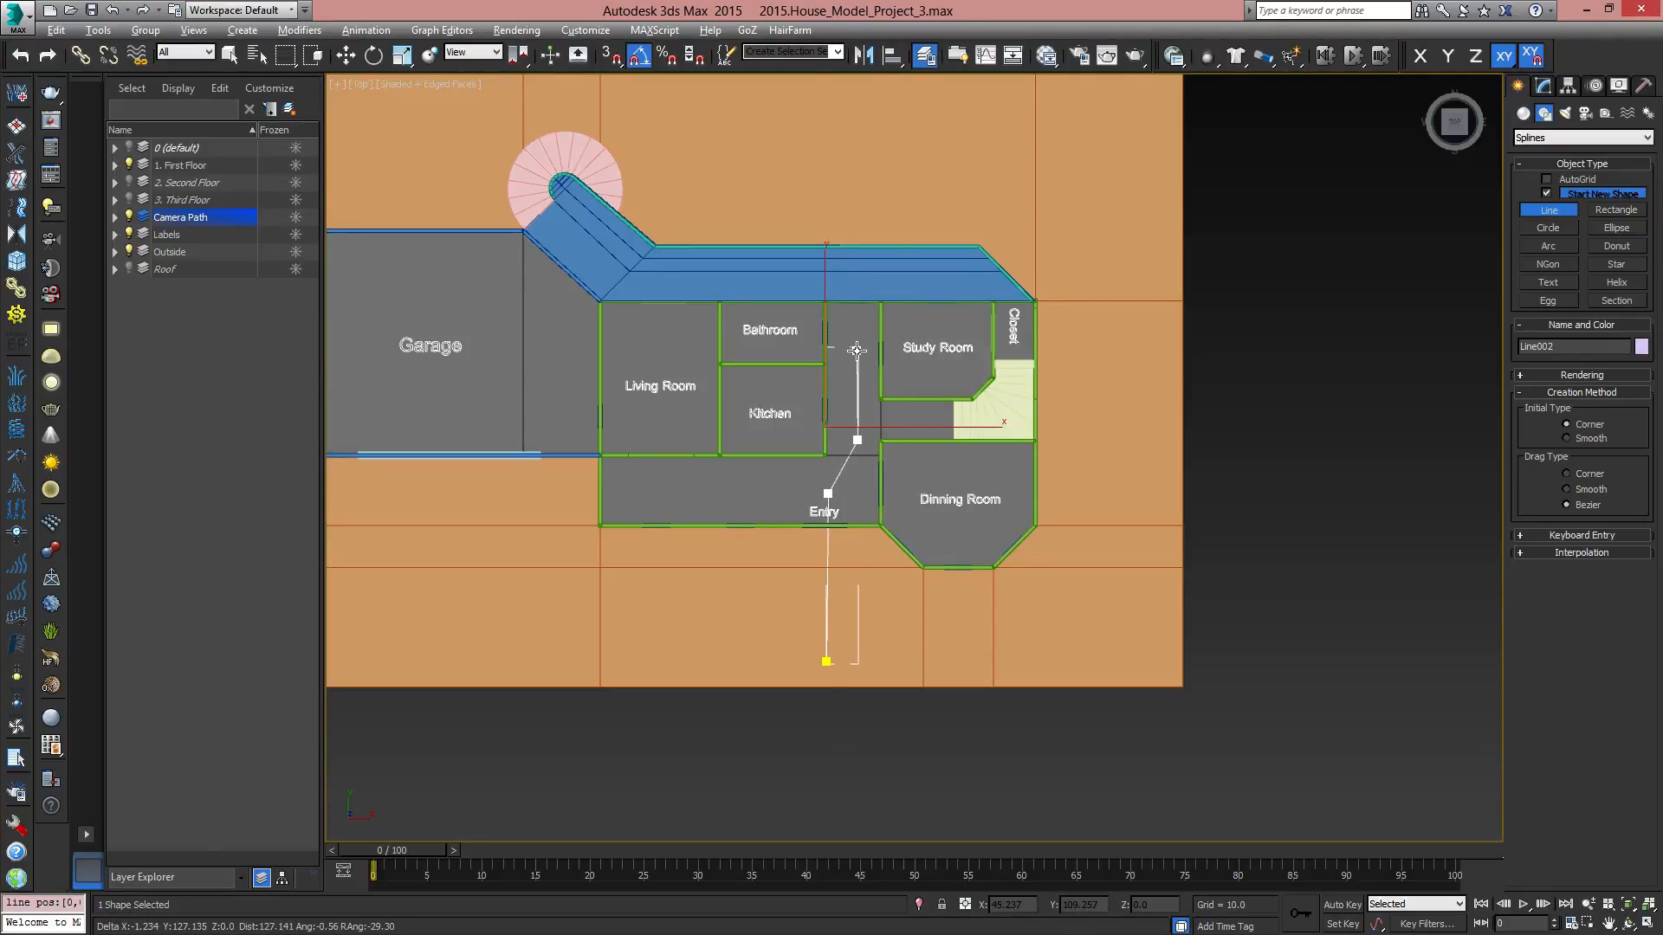
click(856, 352)
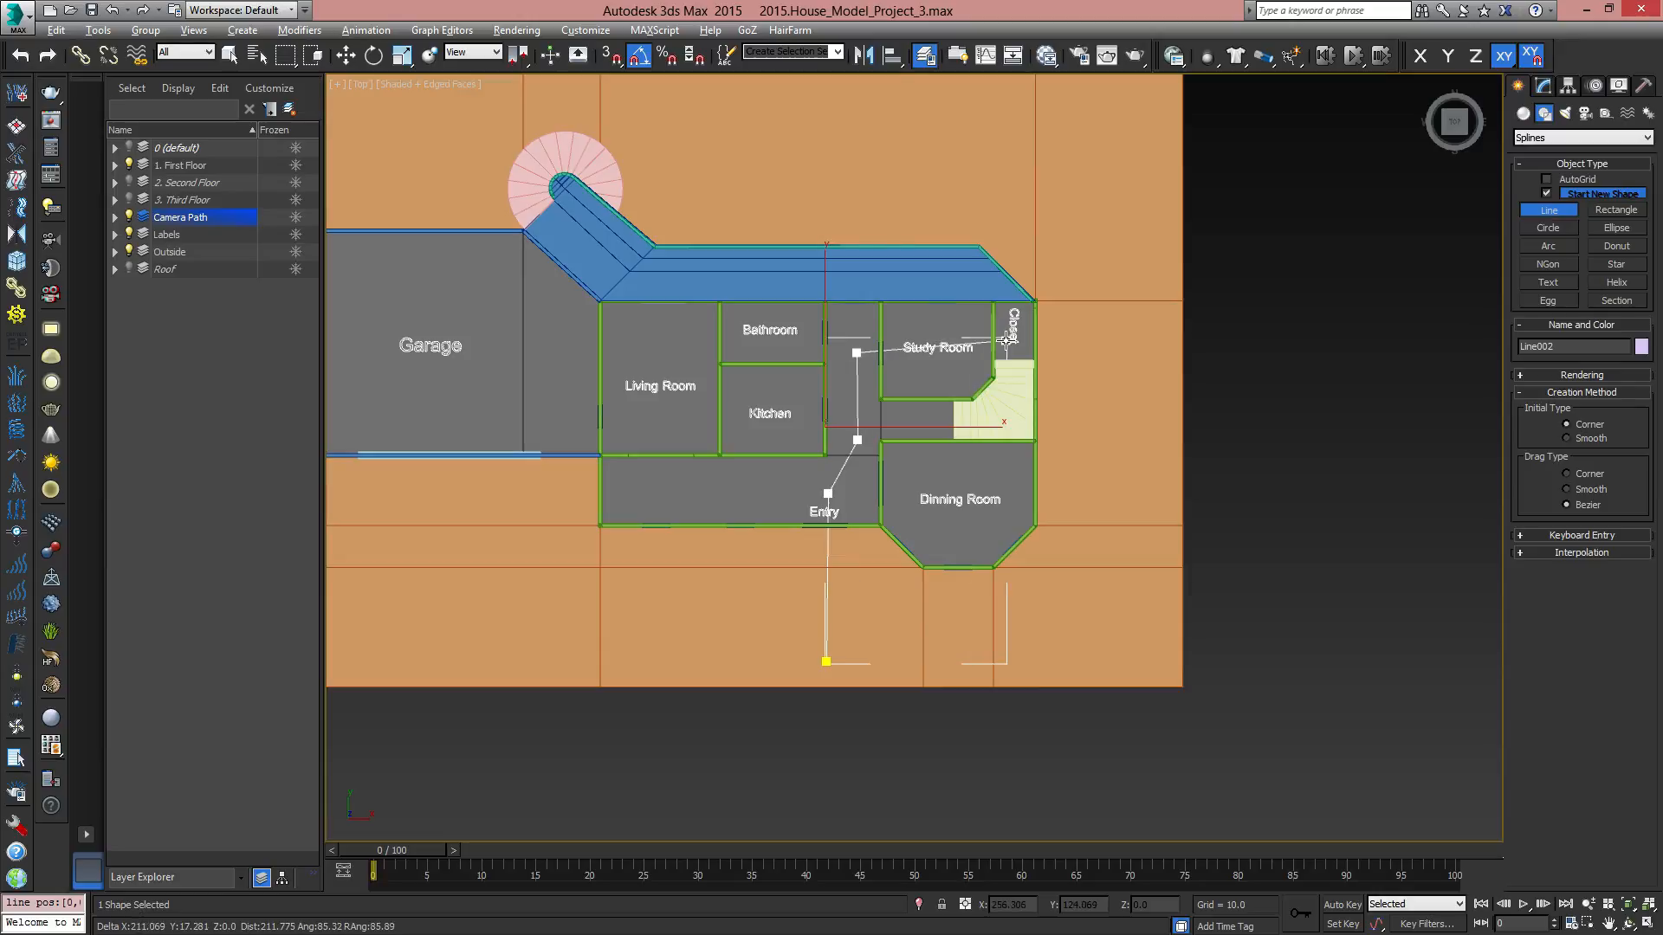
click(974, 311)
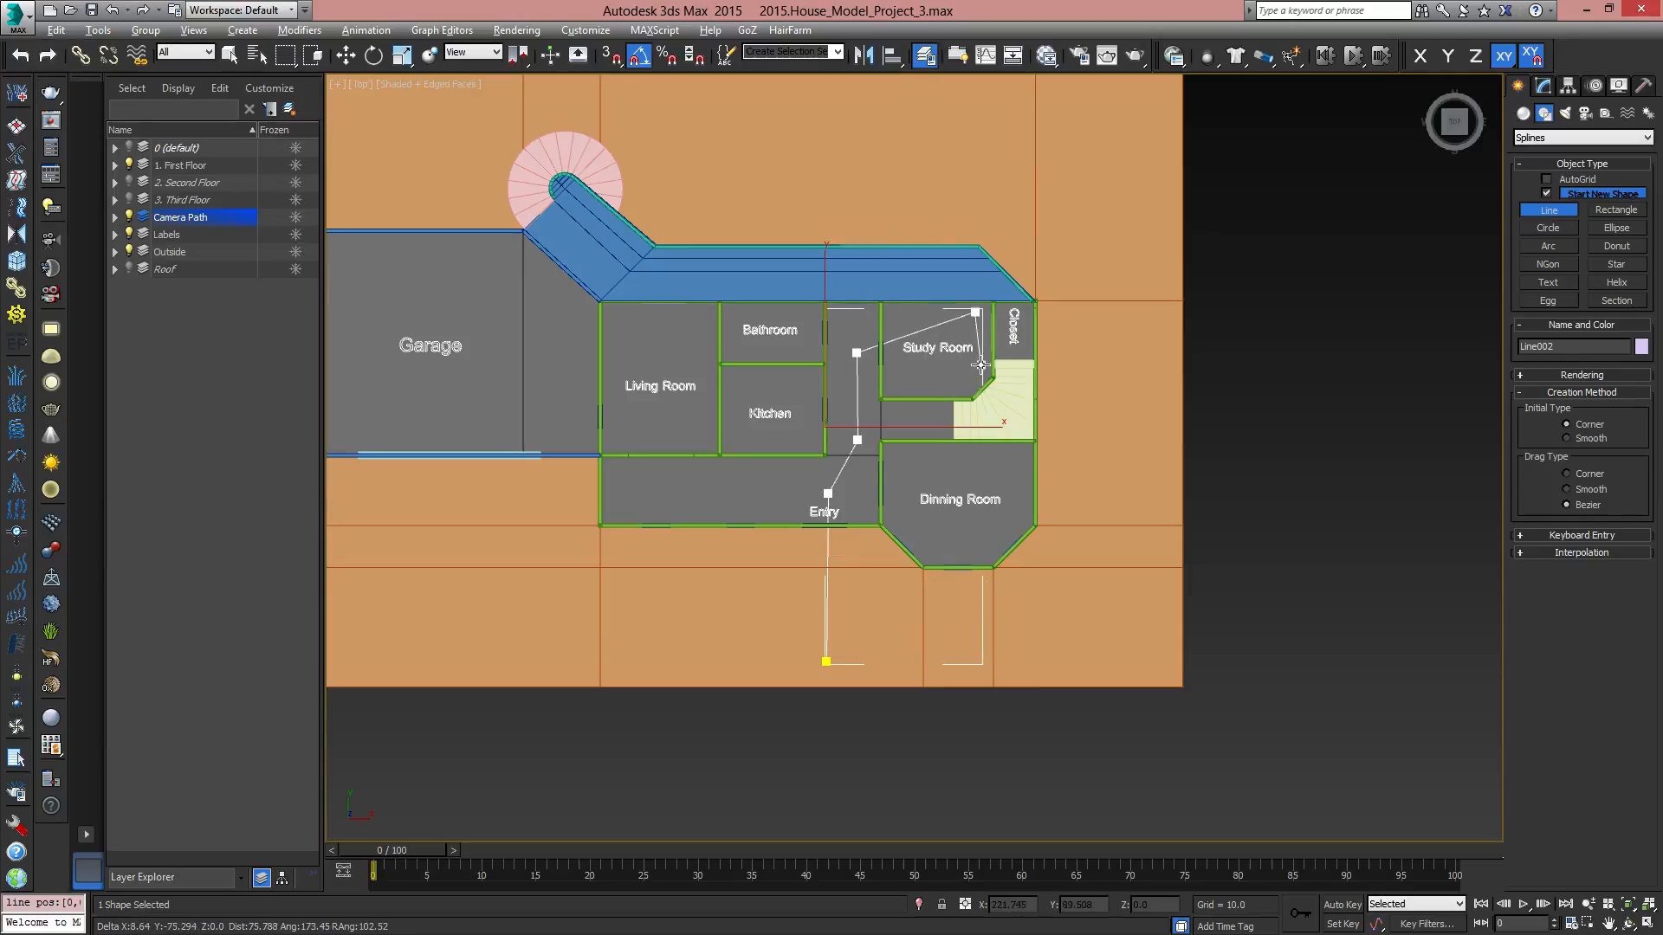
click(974, 375)
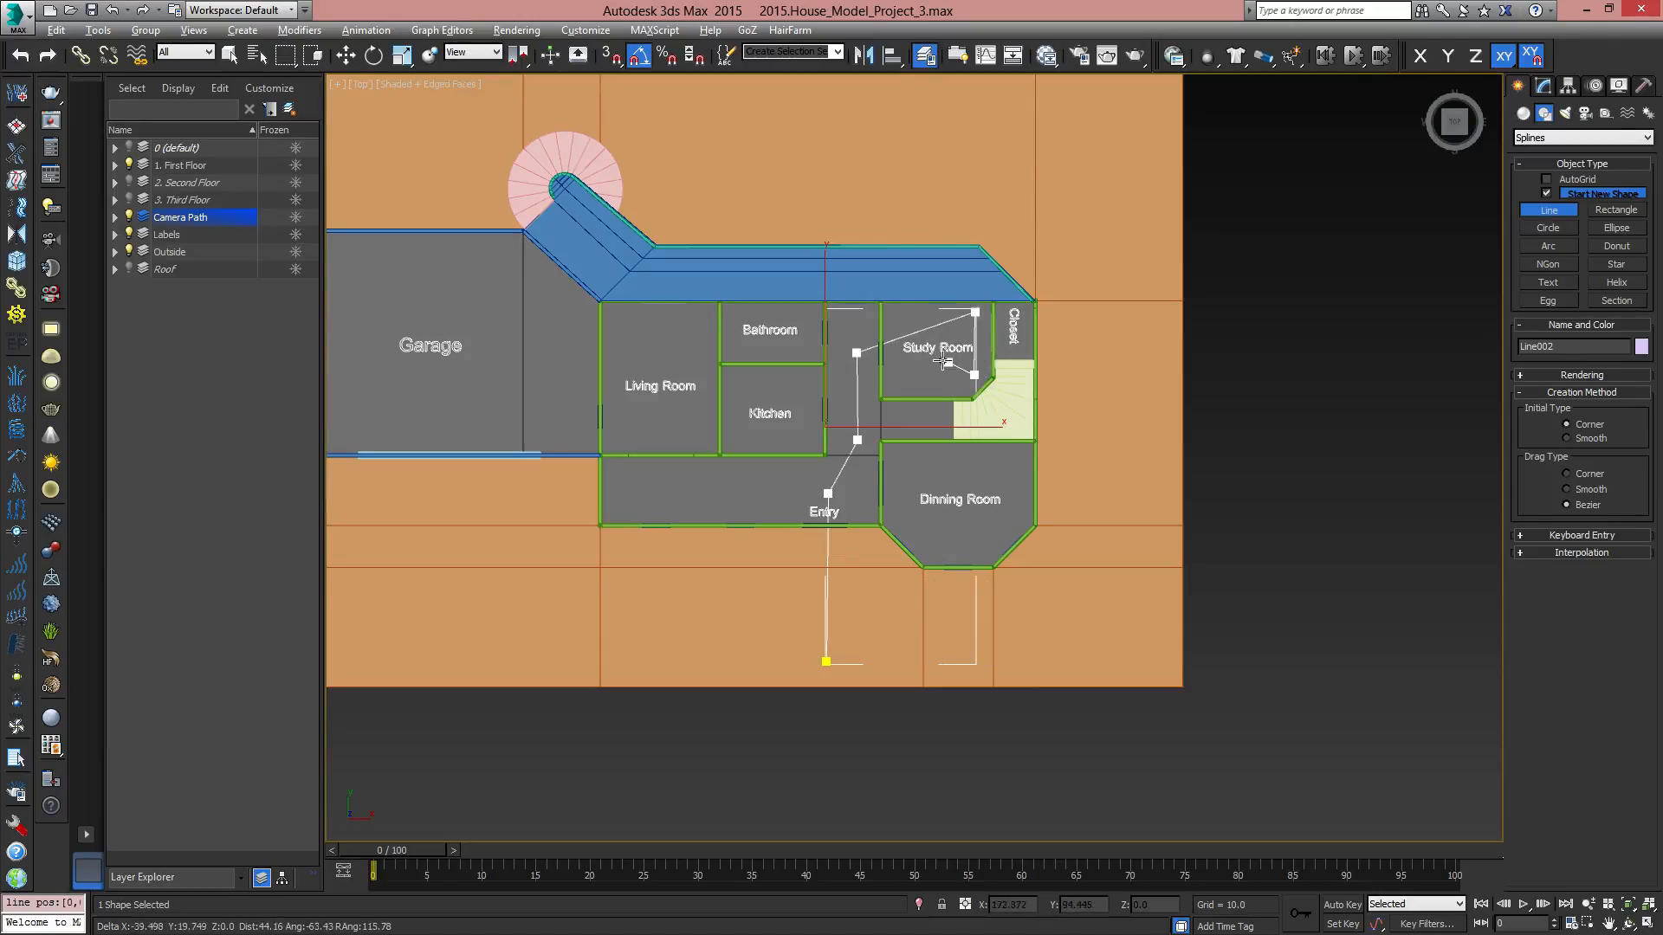
Continue the path line from the Study Room across the hallway, around the Bathroom and back into the hallway.
click(816, 333)
click(749, 316)
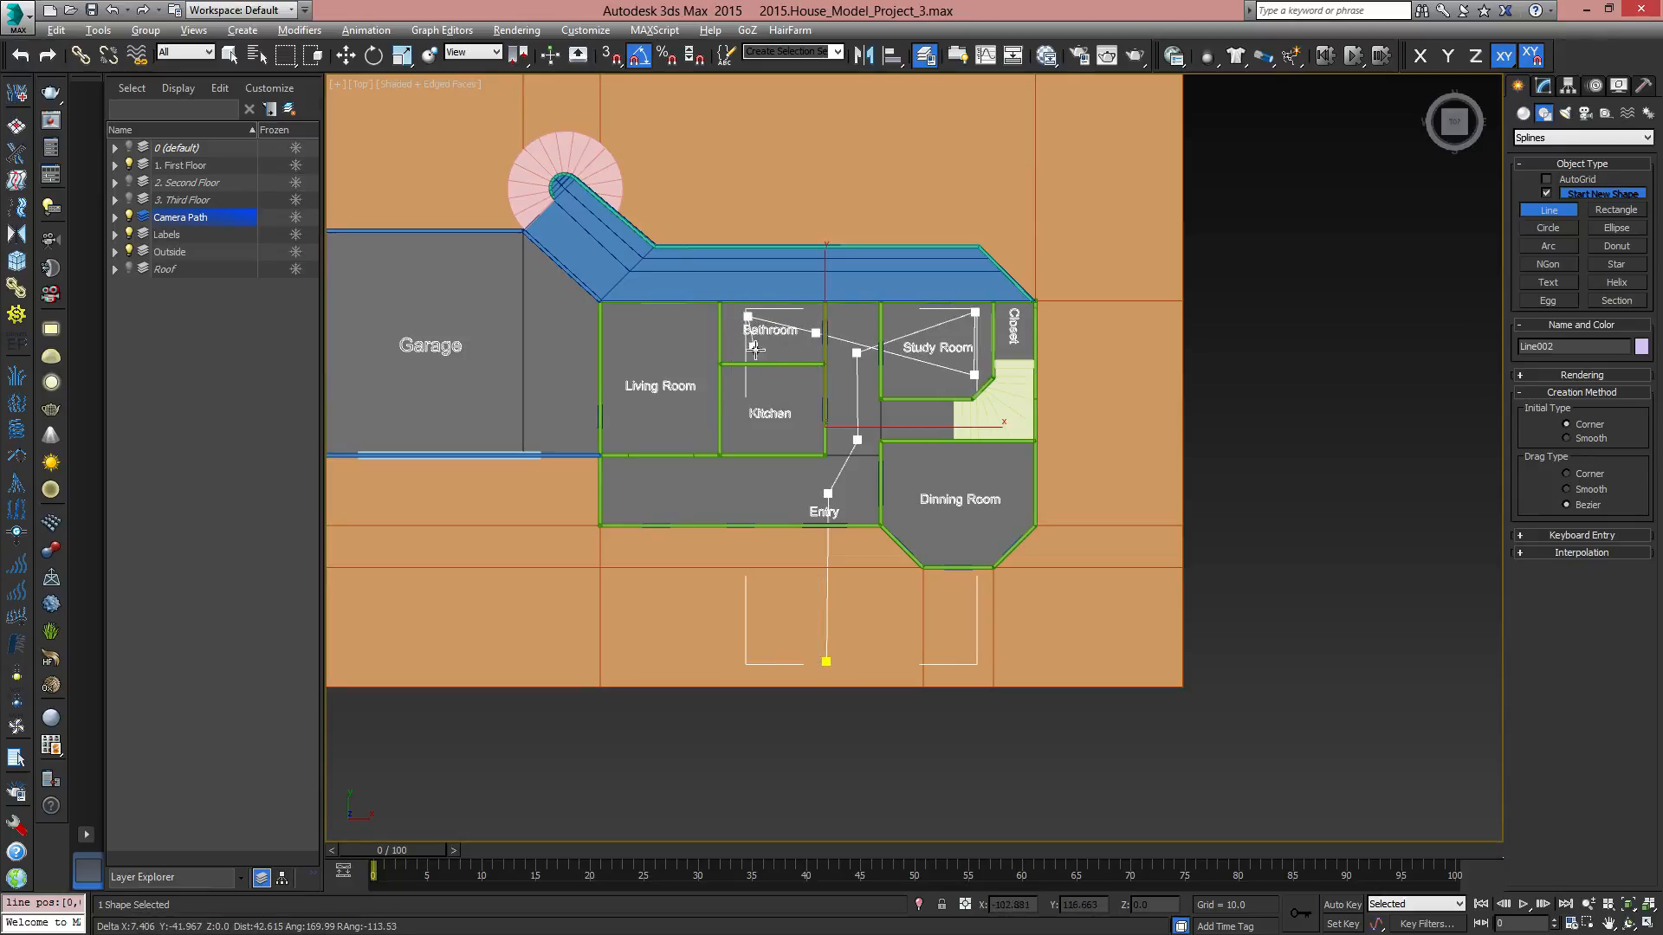
click(755, 354)
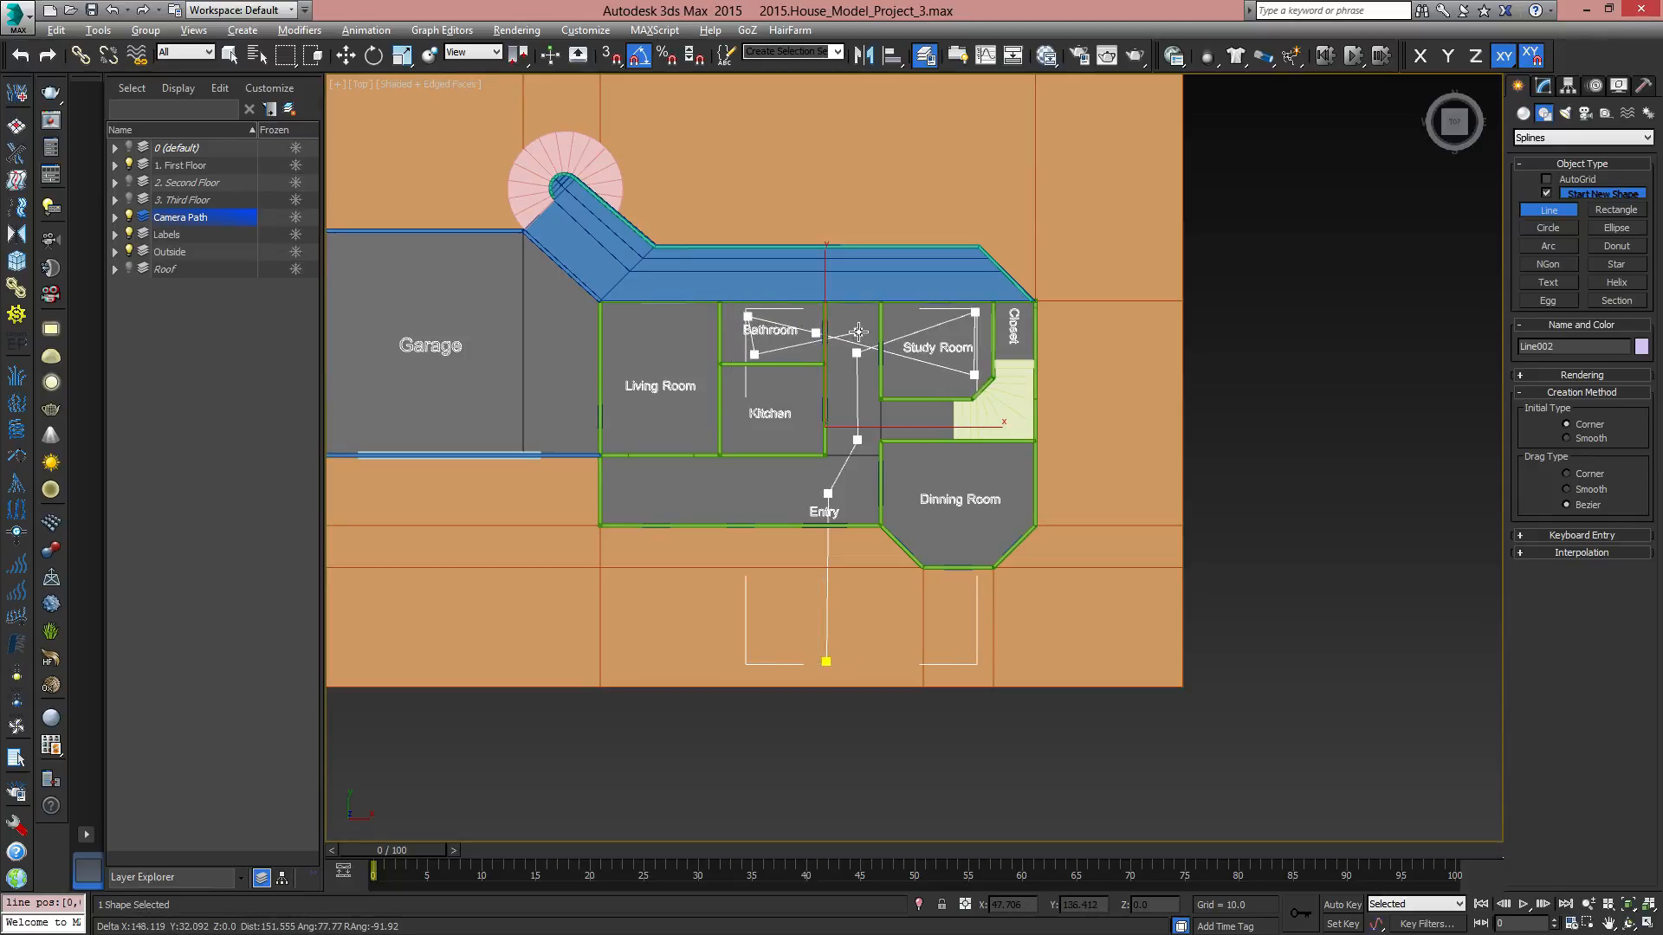
click(857, 332)
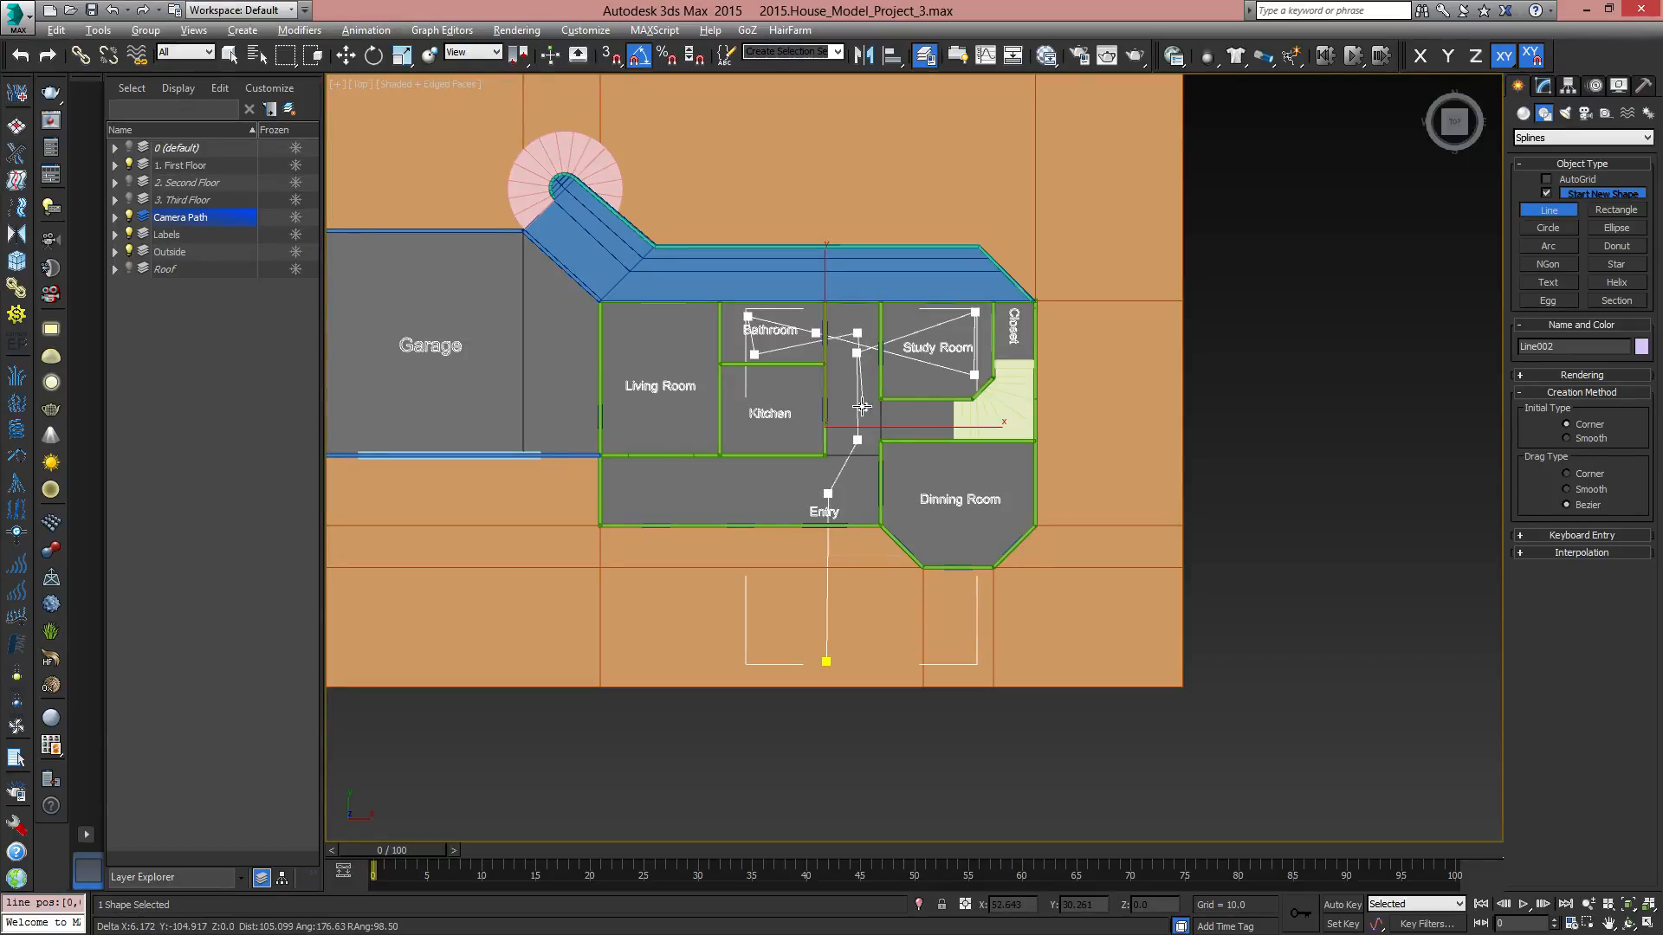
Extend the path line down the hallway, around the inside of the Kitchen and back out to the hallway.
click(864, 413)
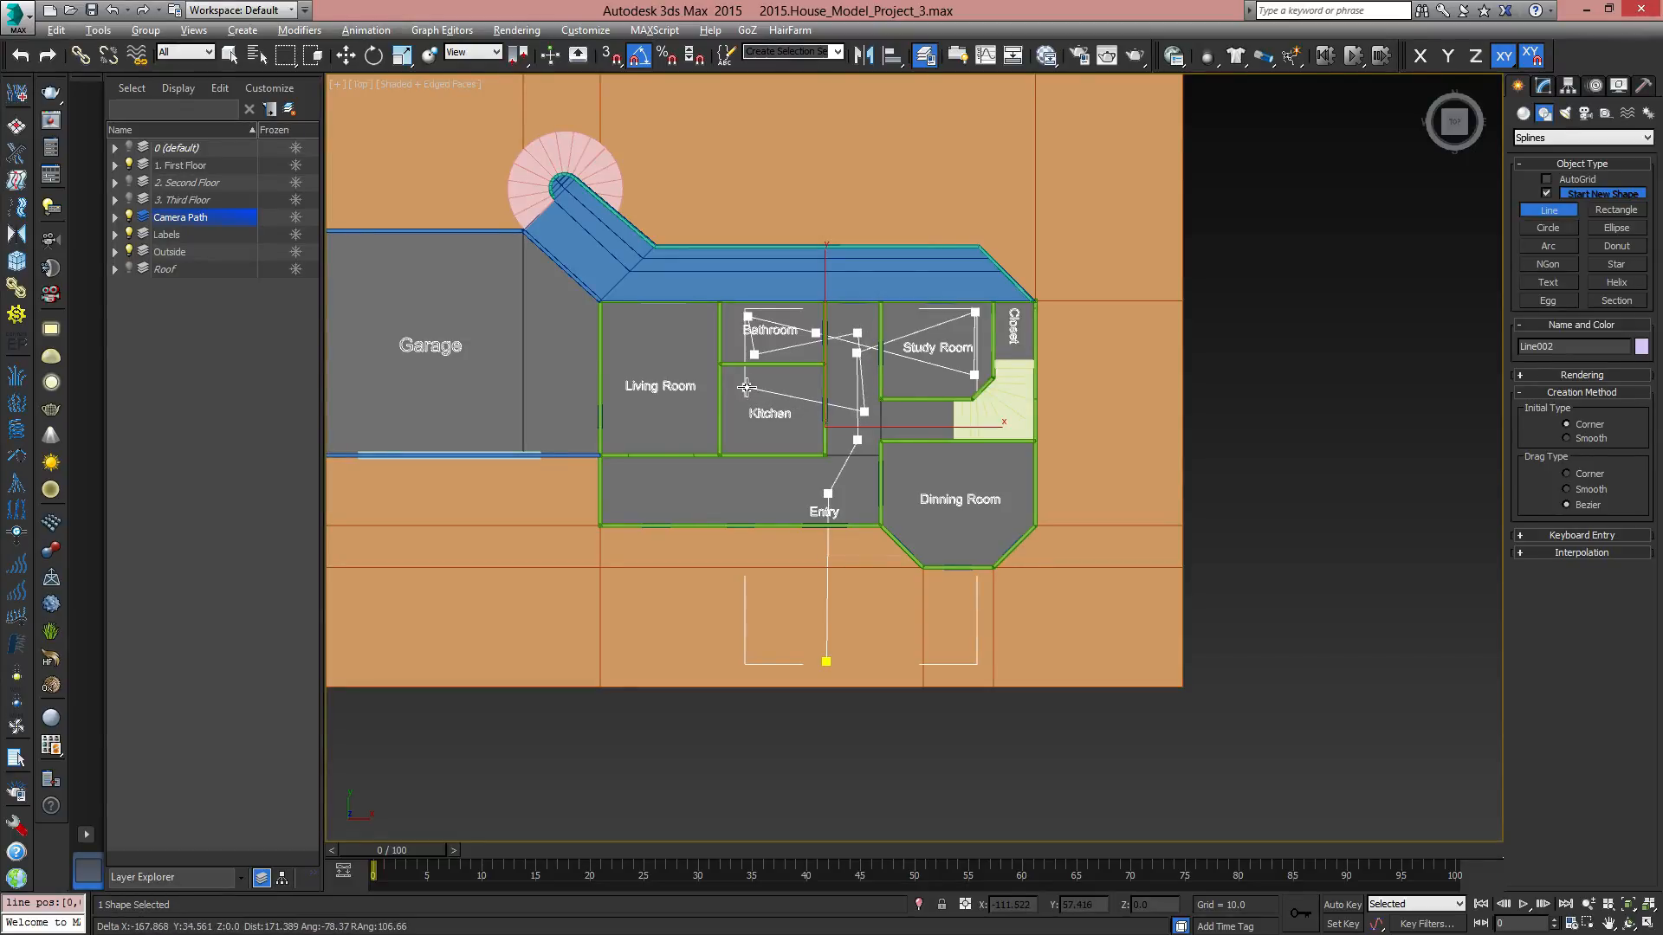
click(810, 412)
click(737, 377)
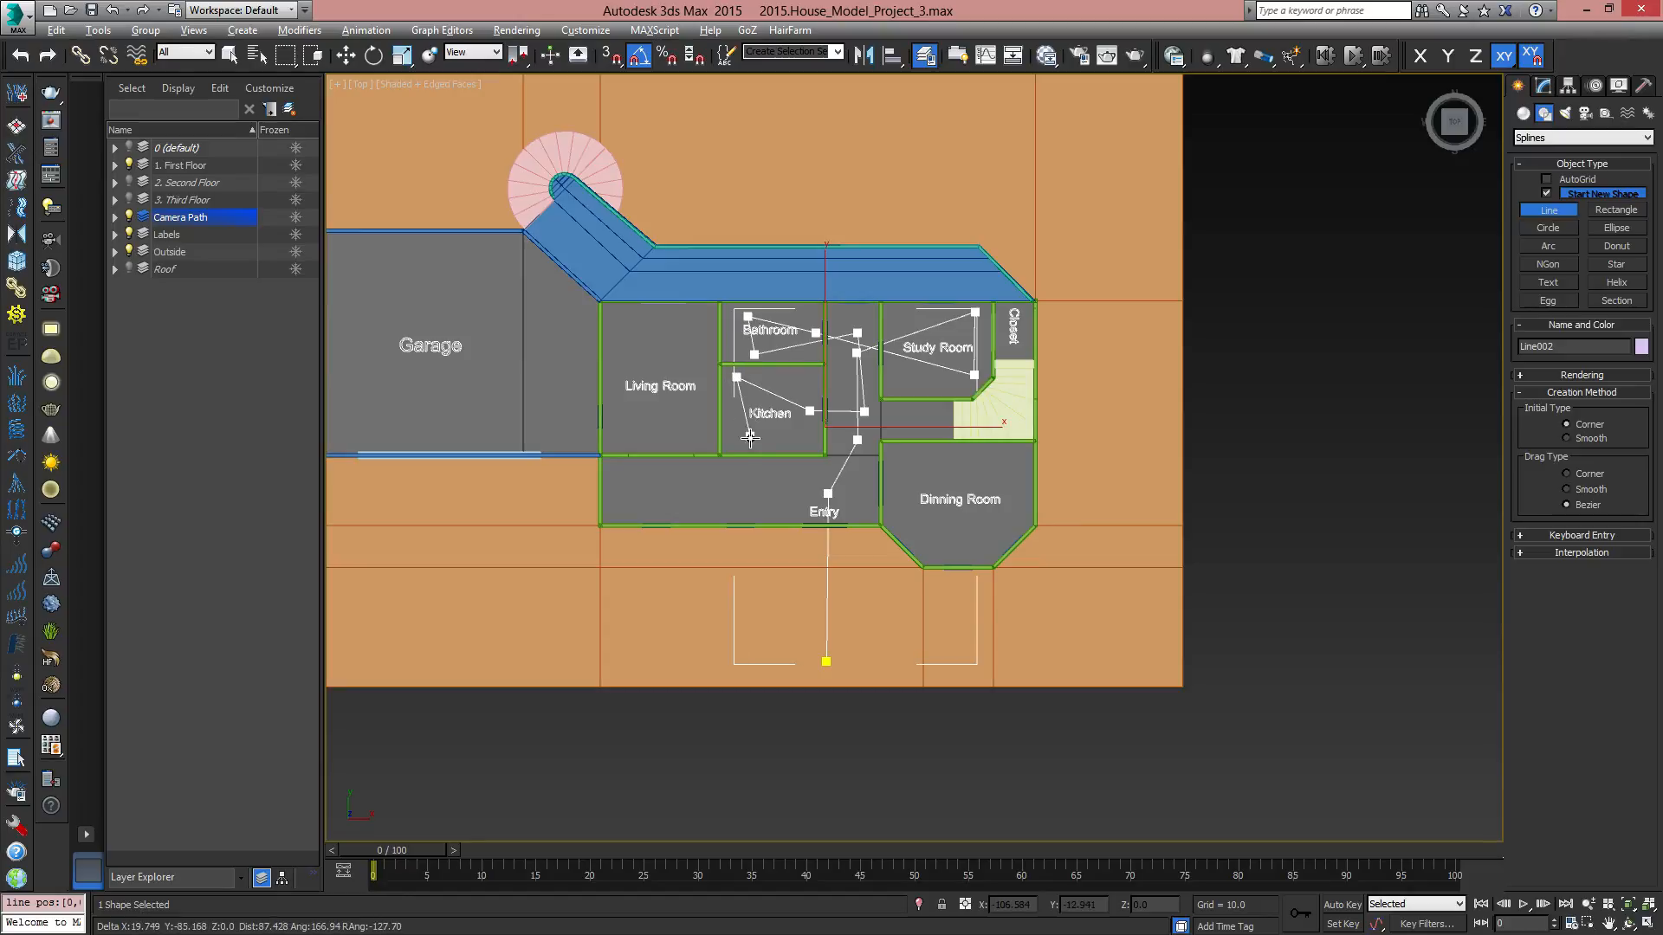
click(741, 440)
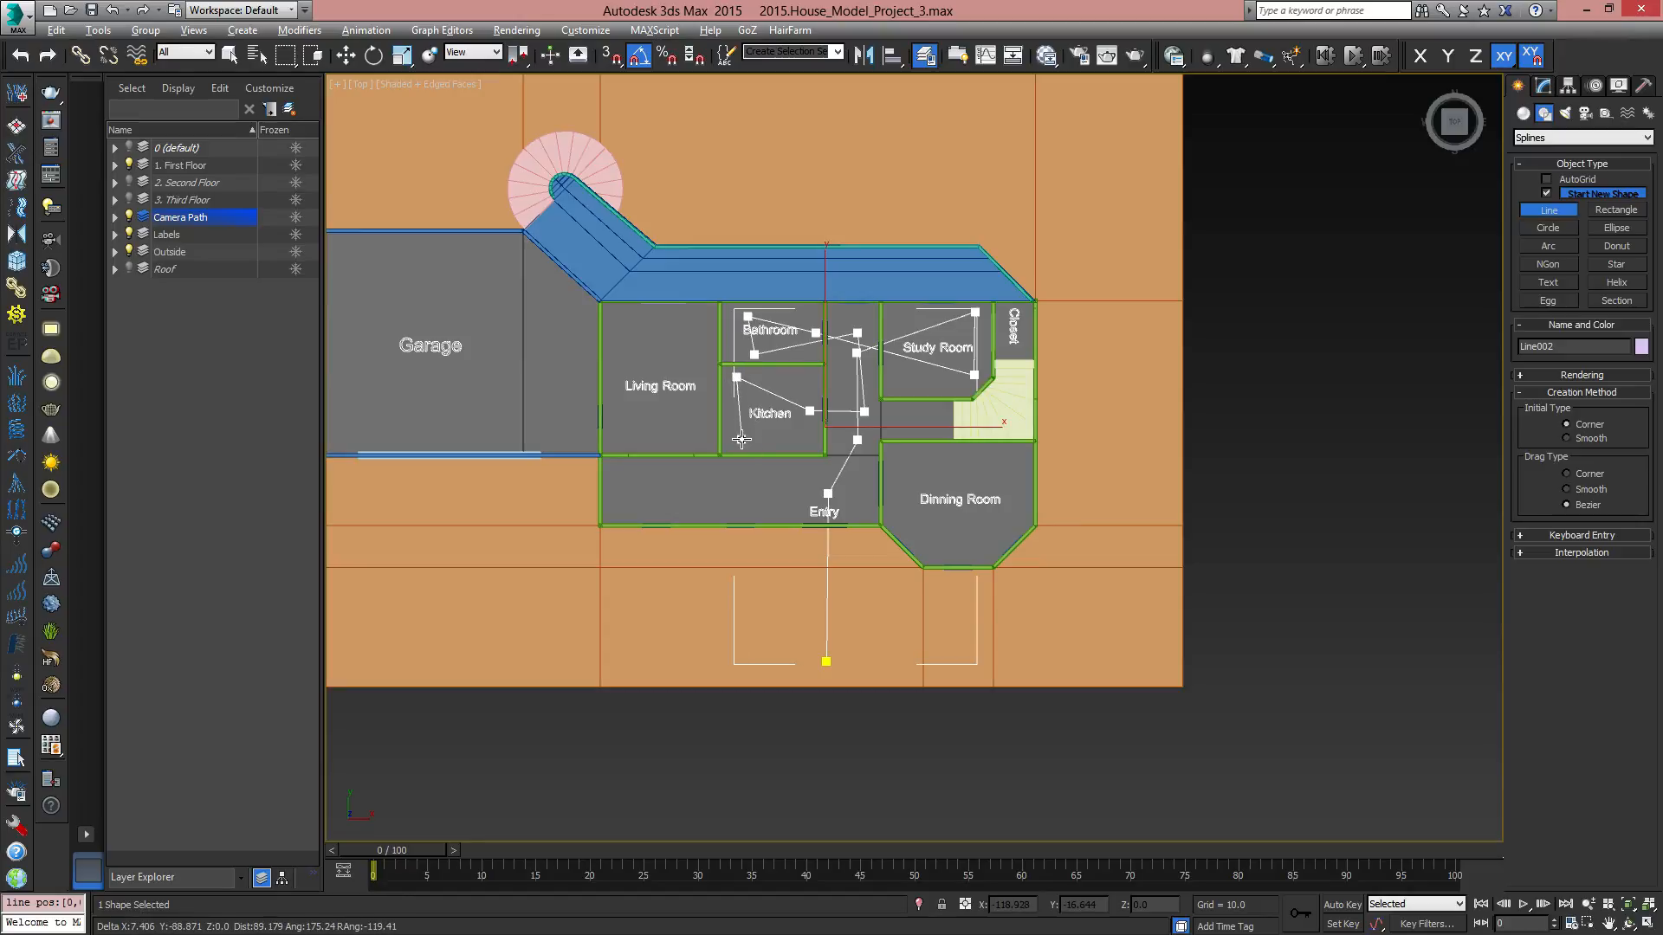
click(847, 404)
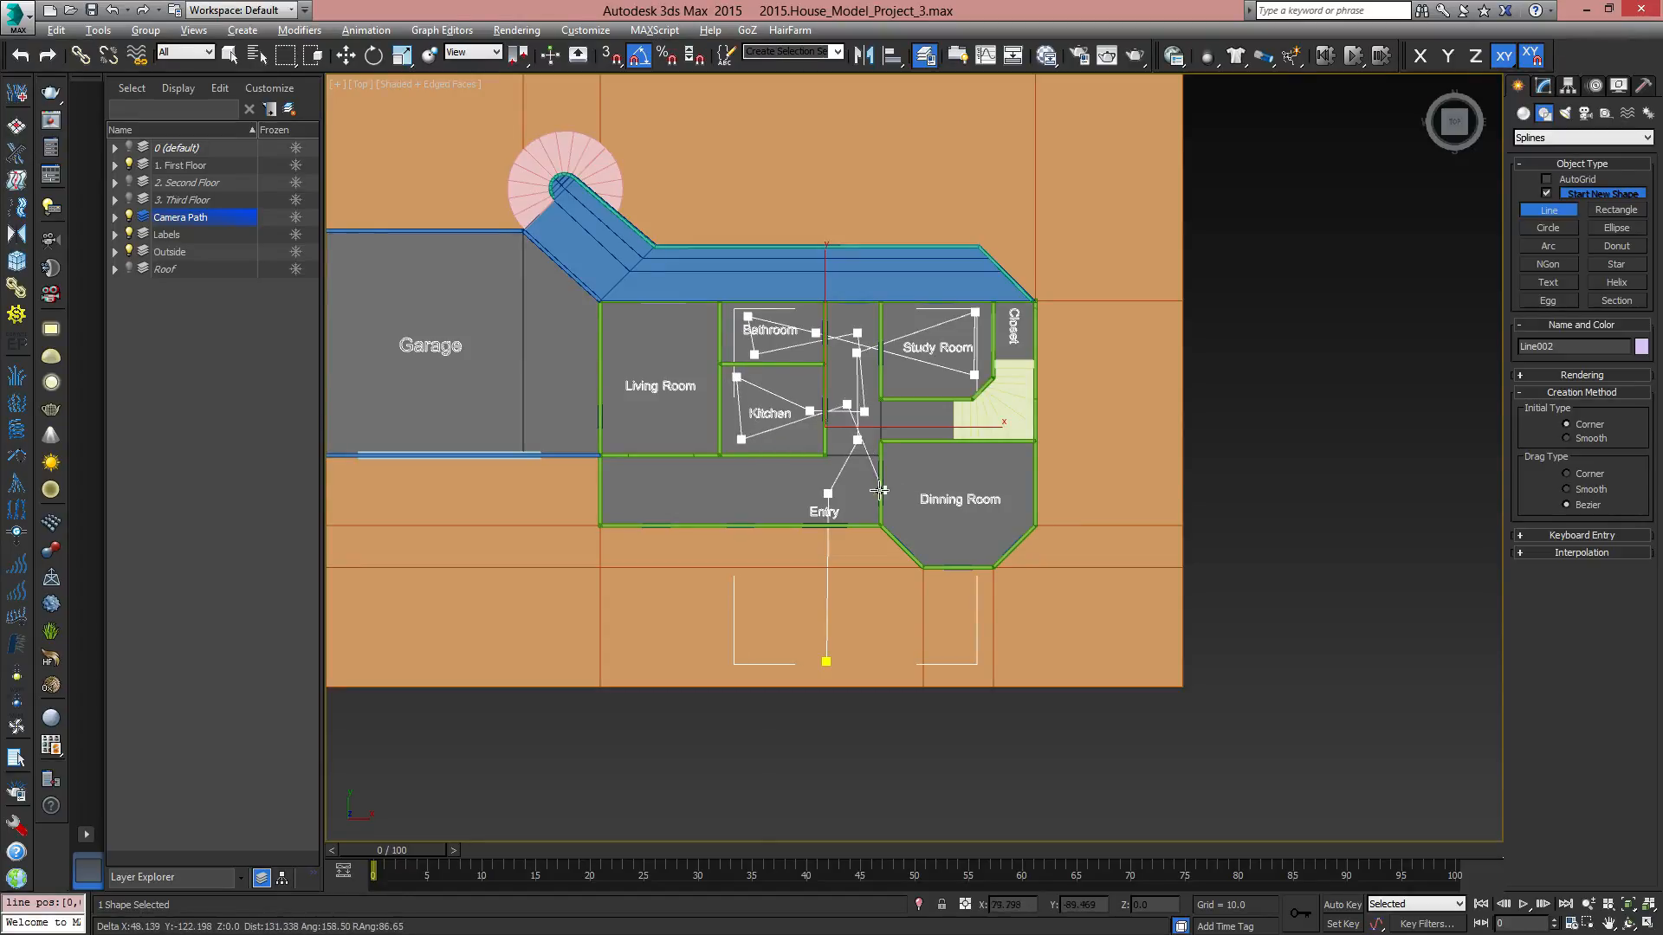
Run the path line from the hallway into the Dinning Room and around three points inside it.
click(862, 479)
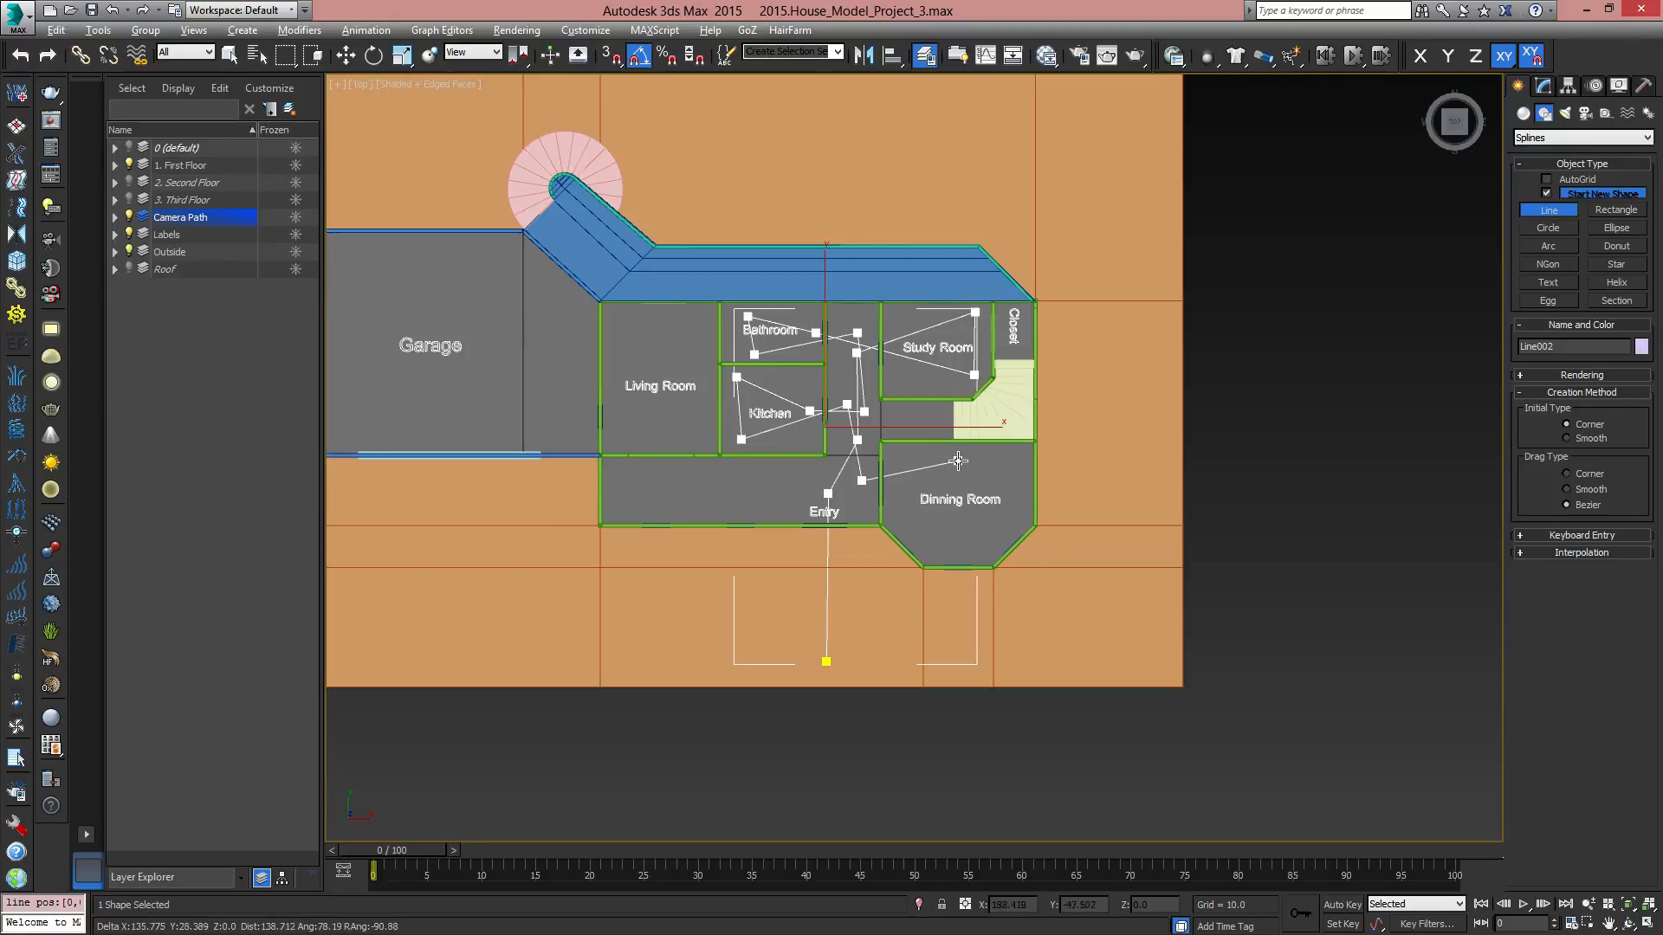
click(930, 466)
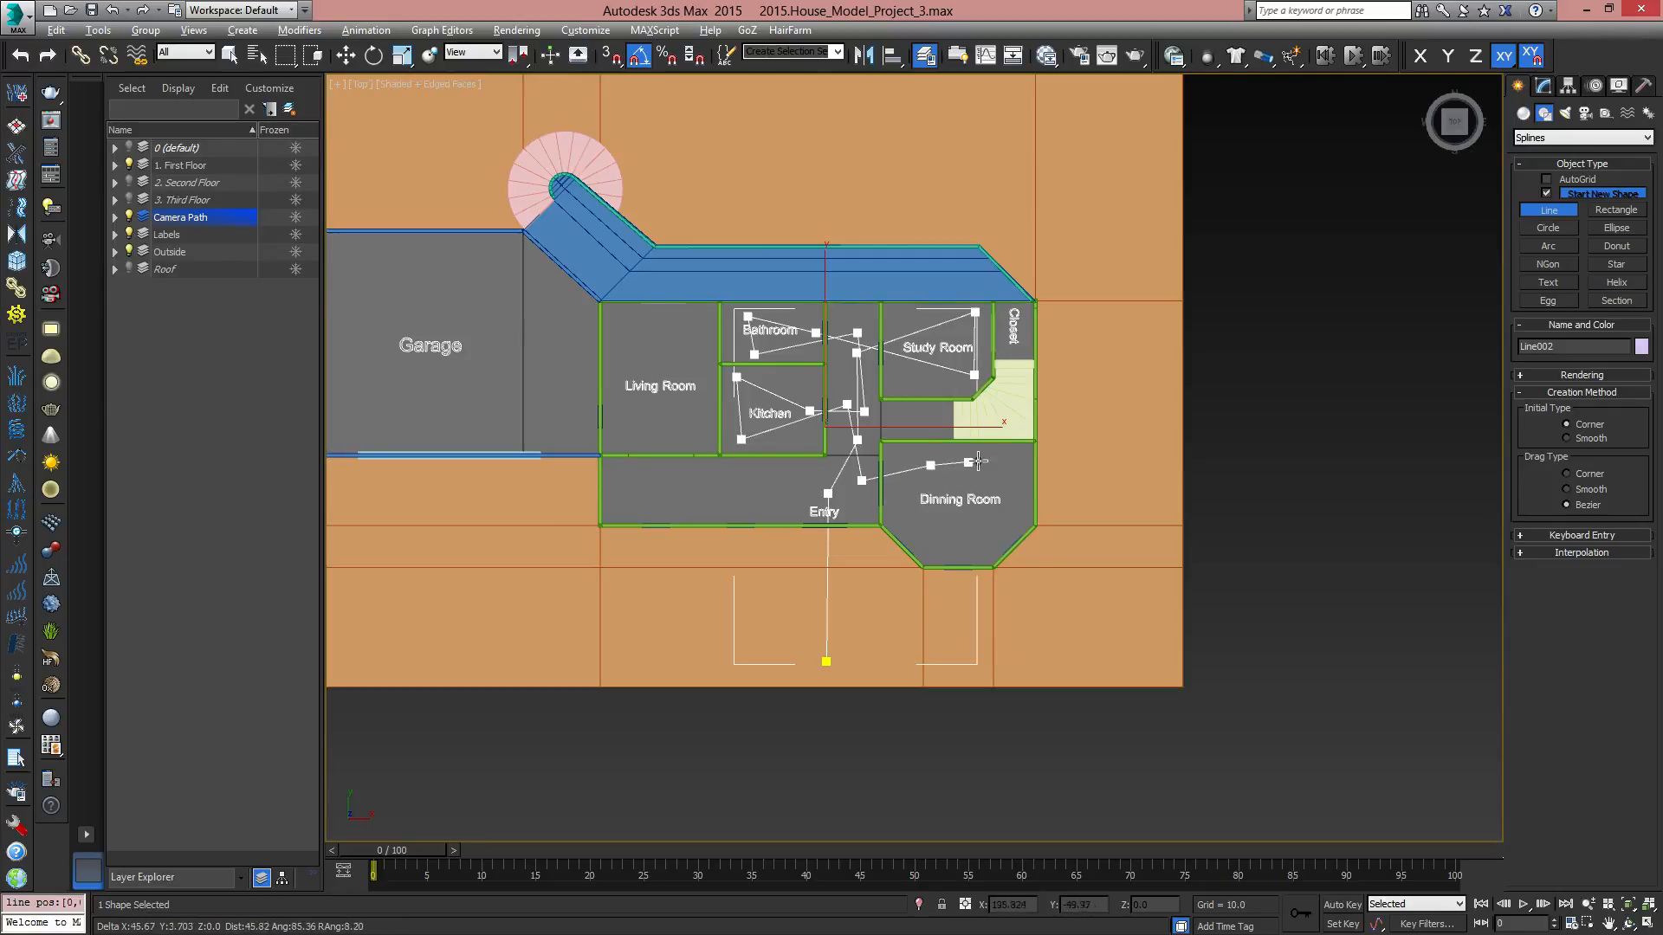
click(1015, 500)
click(953, 545)
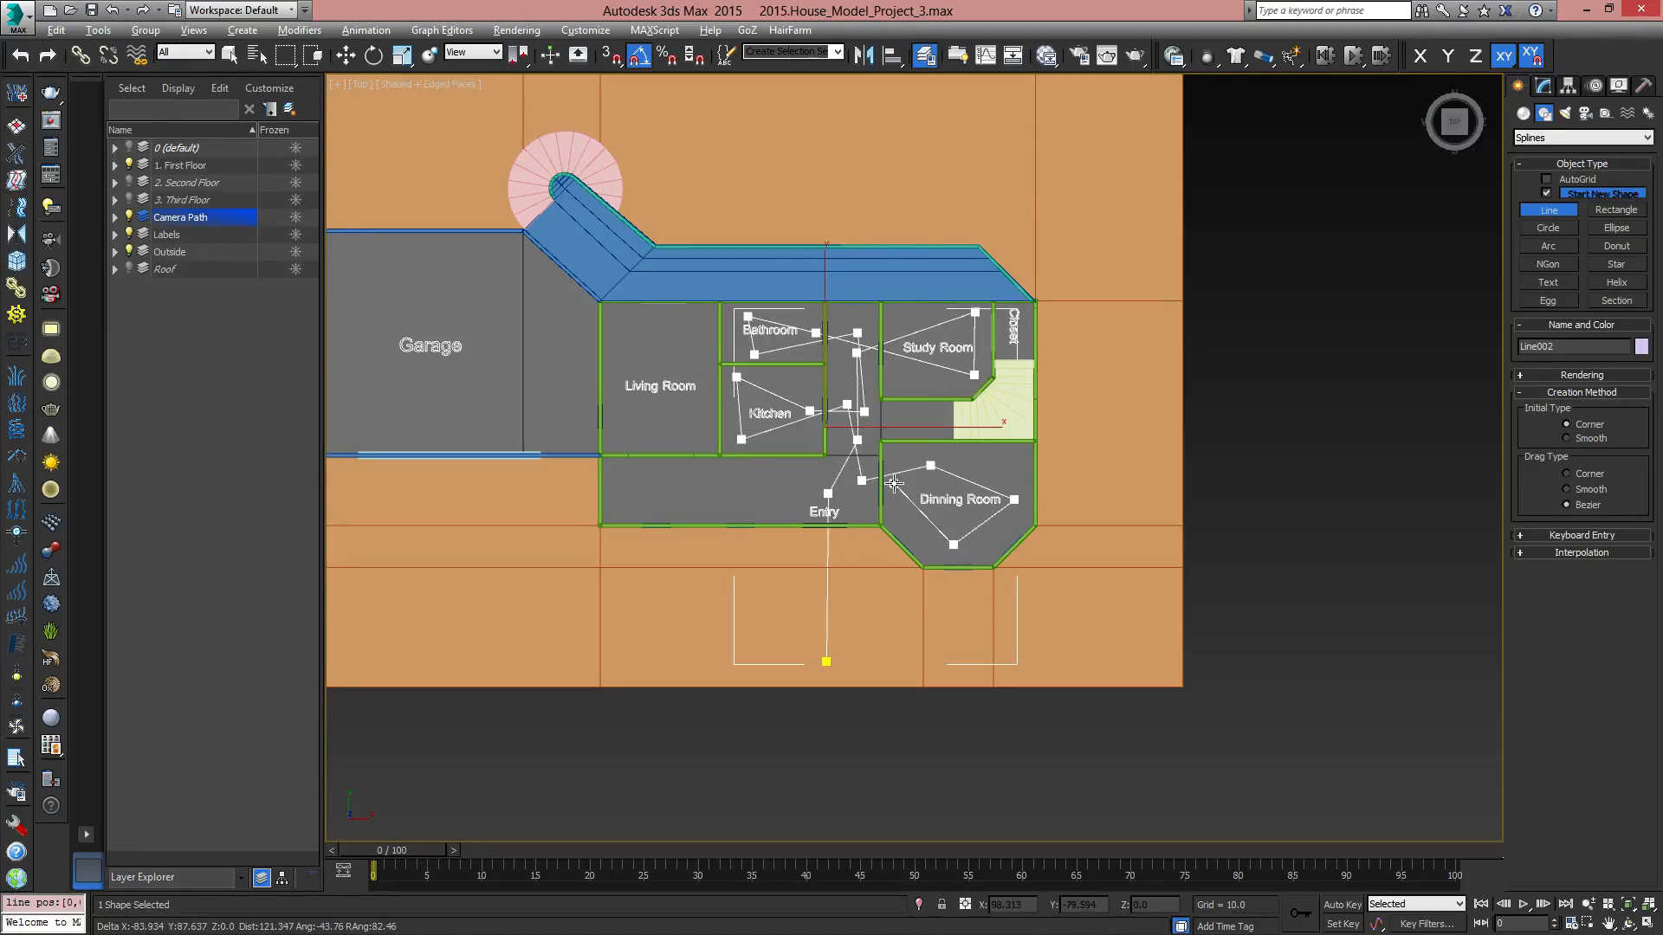
Continue the path line along the entry corridor into the Living Room and around three points to the garage-side wall.
click(660, 481)
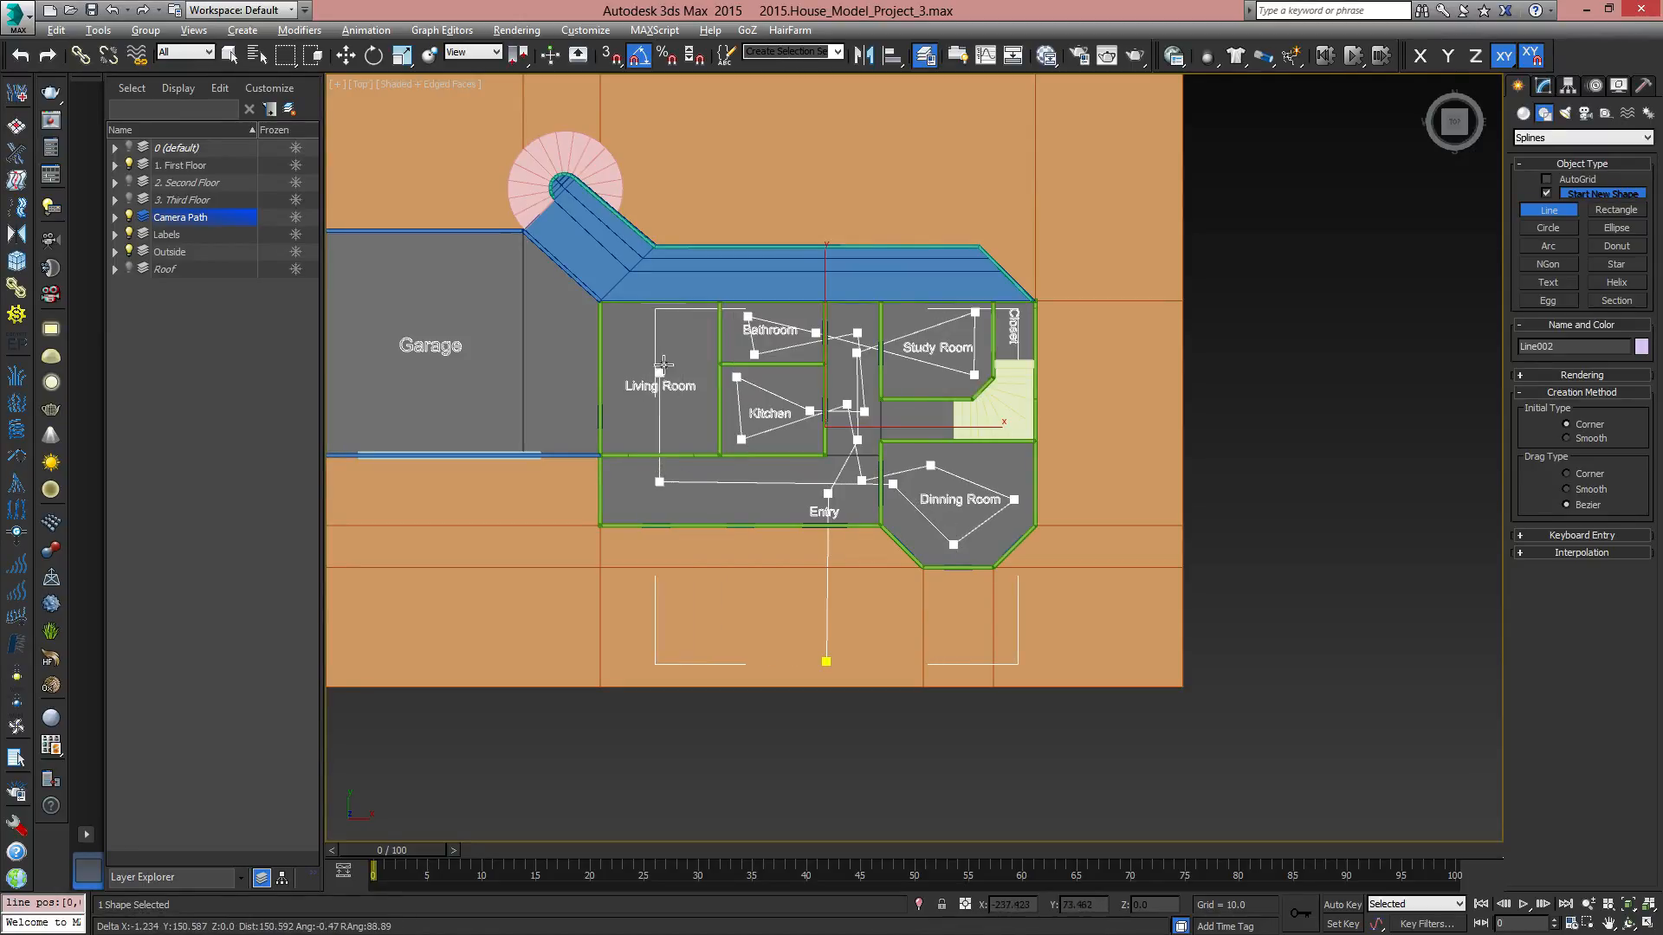
click(696, 421)
click(695, 340)
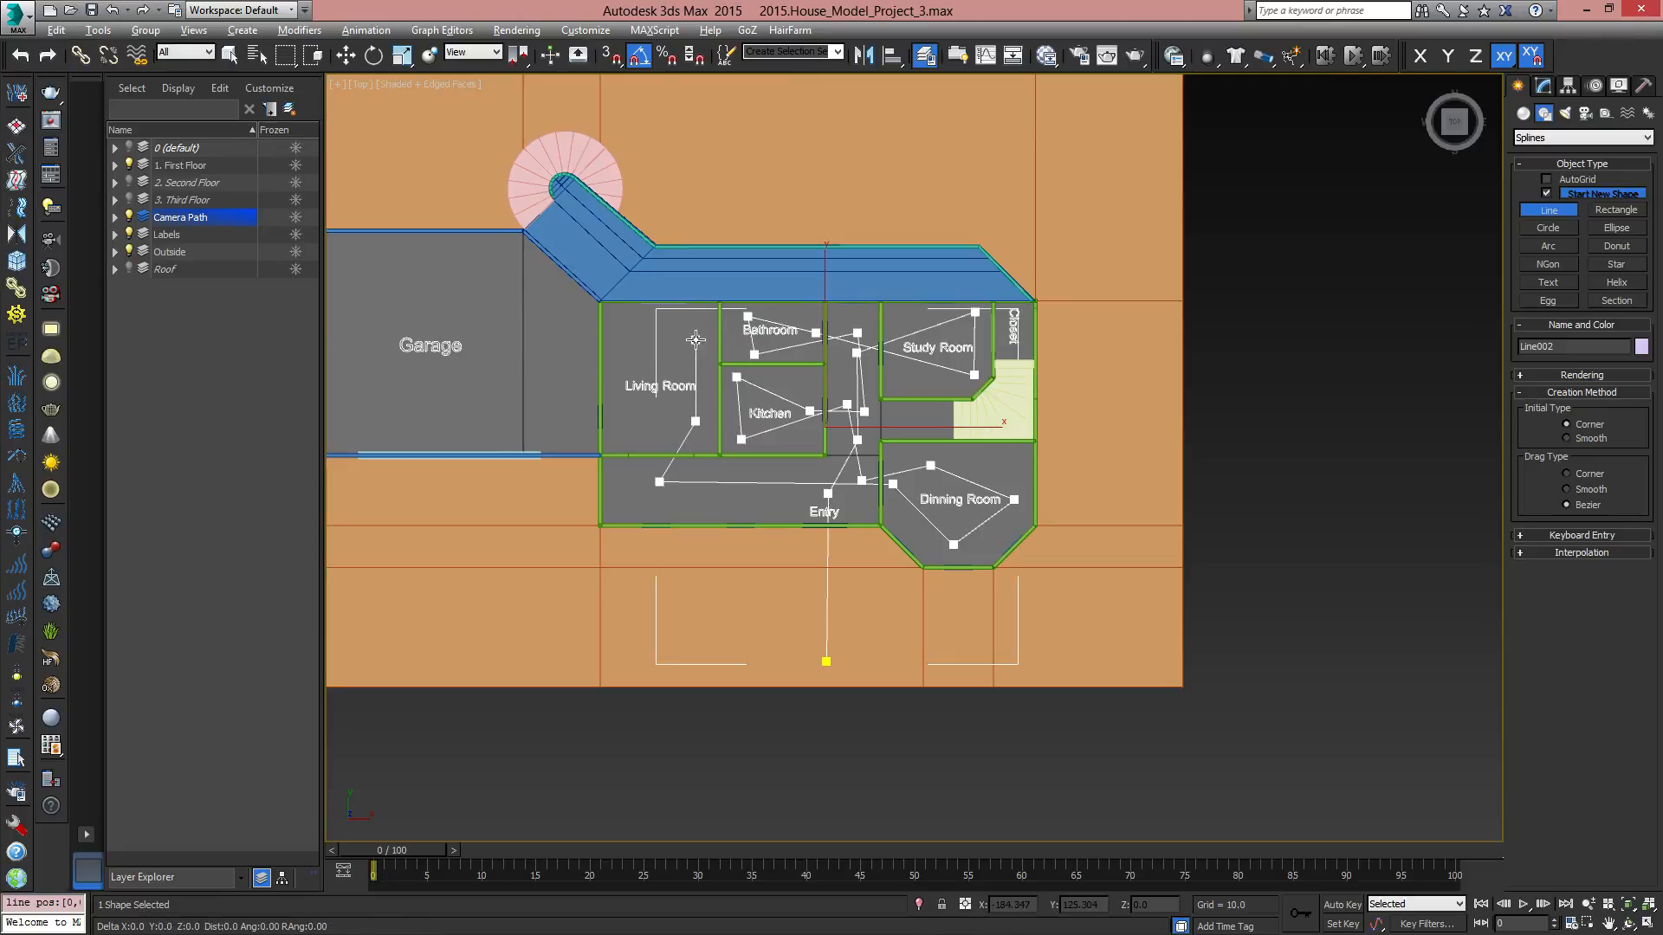
click(615, 415)
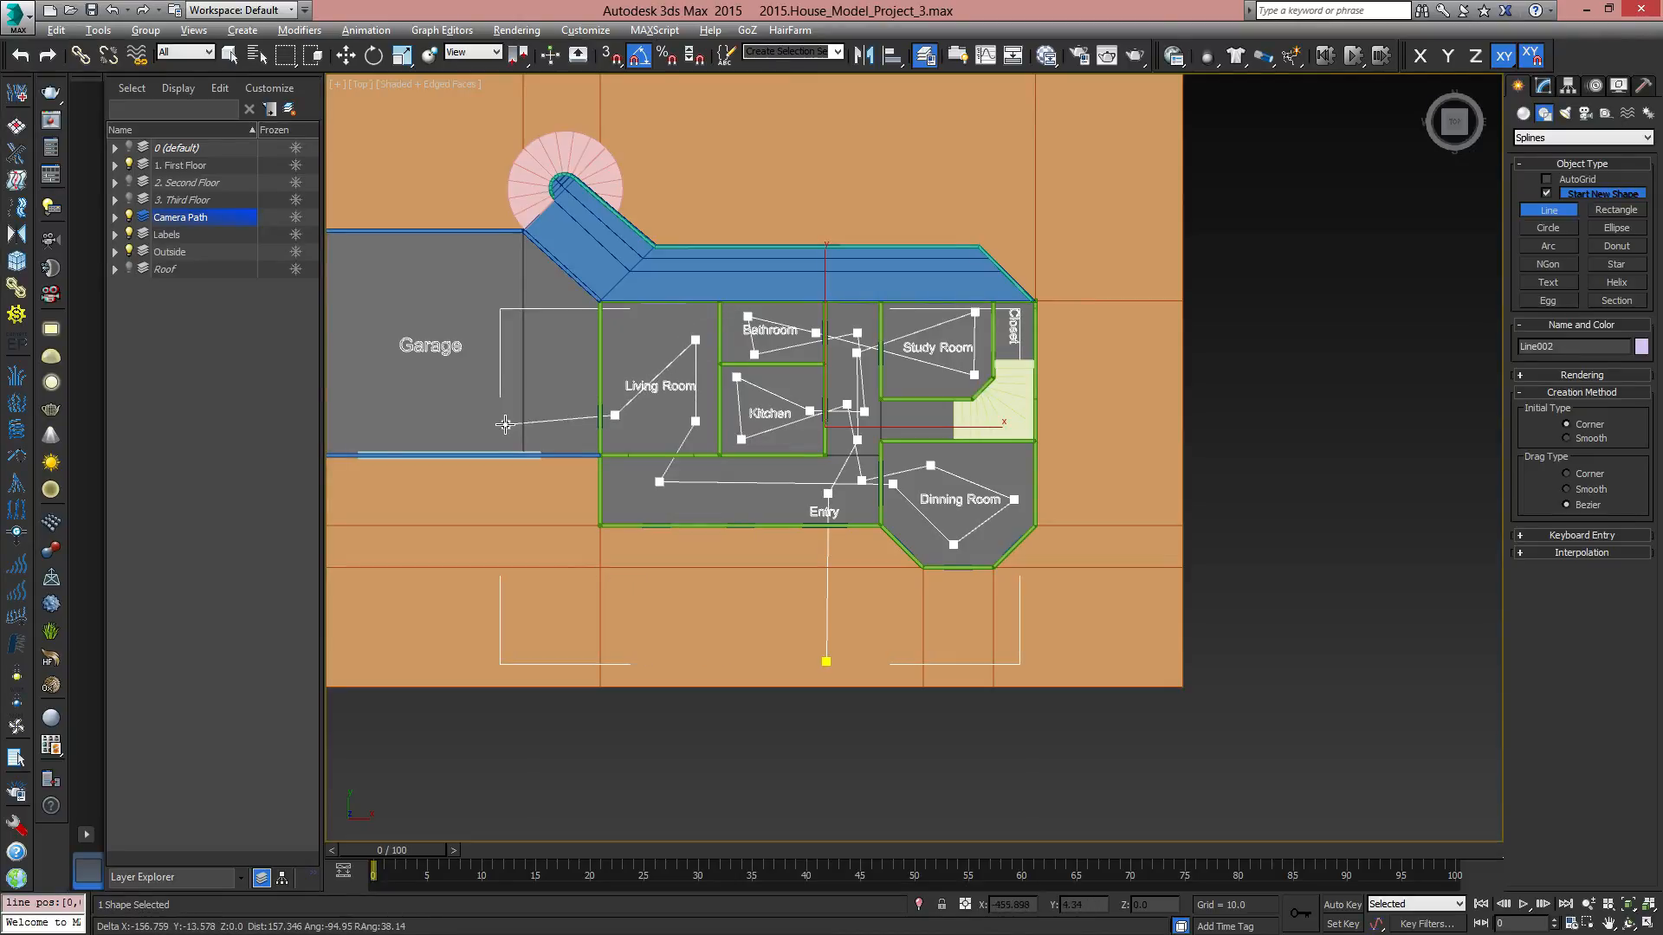
Extend the path line into the Garage, loop it around the room's interior and finish the line.
scroll(507, 423, down, 2)
click(530, 416)
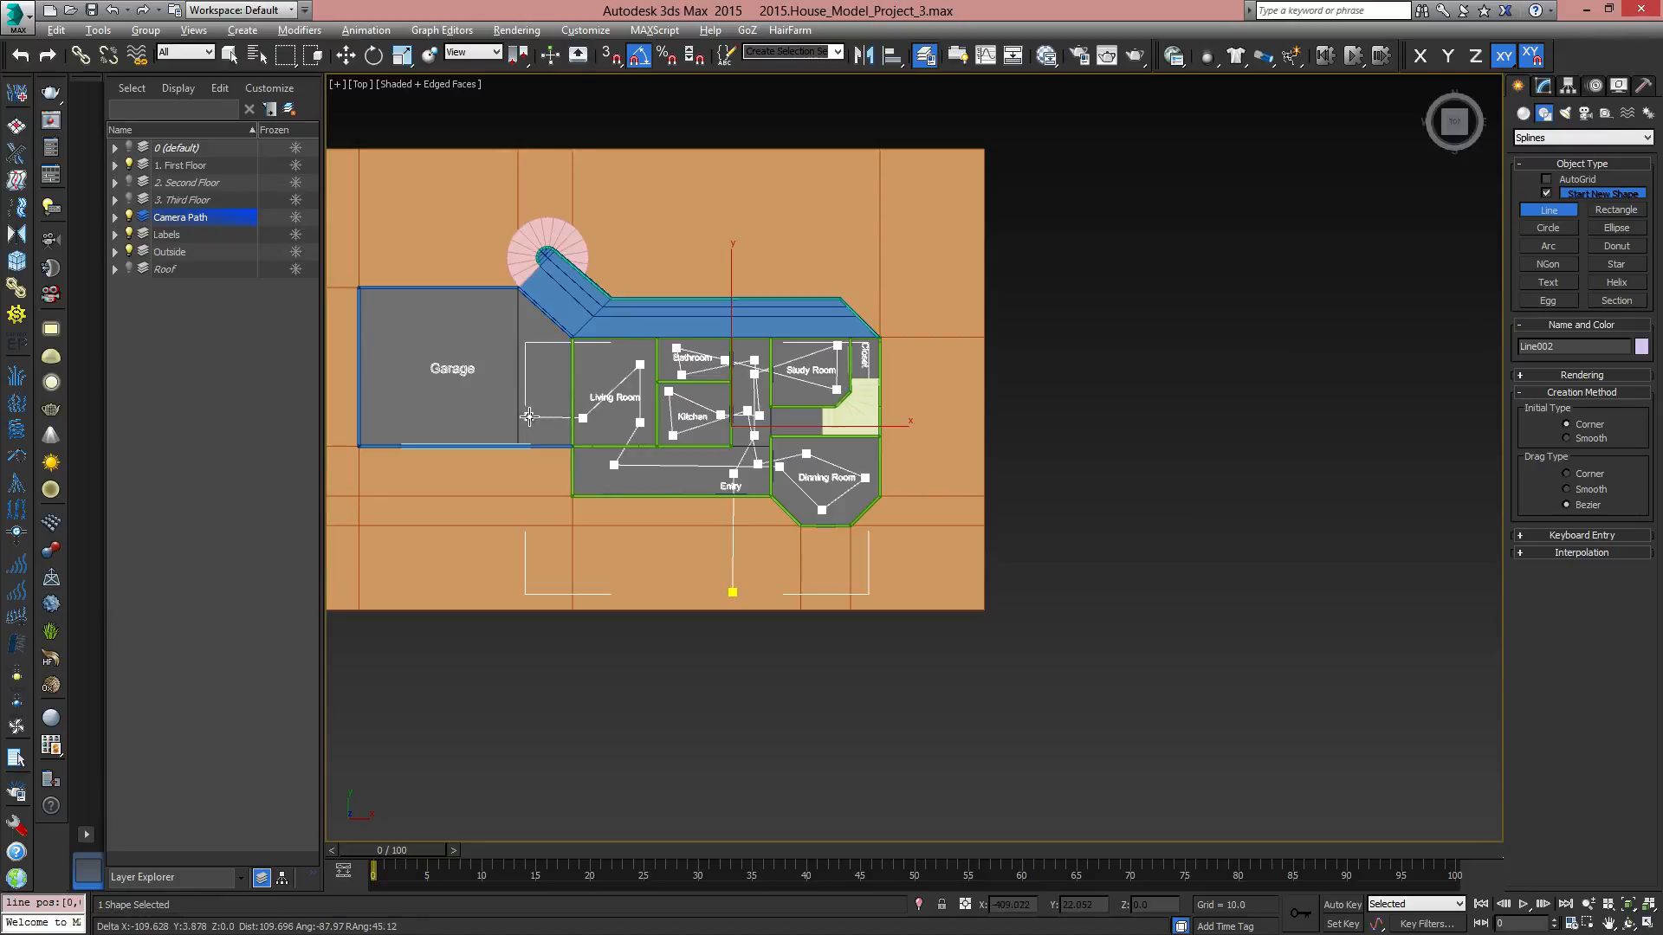
click(495, 326)
click(387, 325)
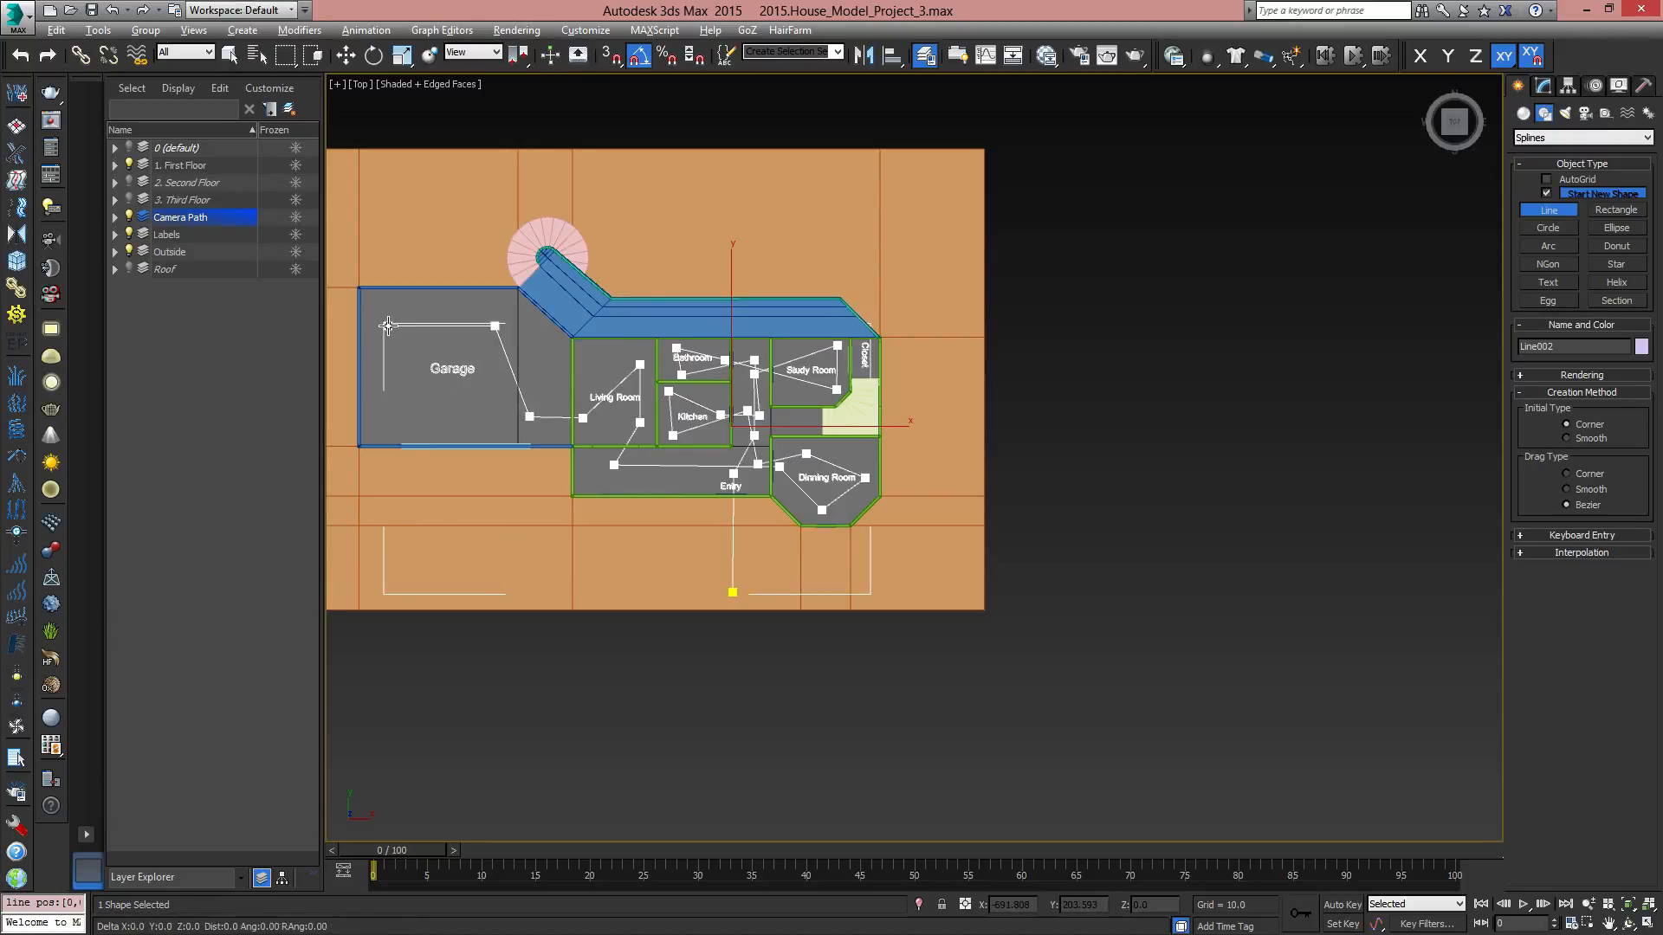
click(395, 406)
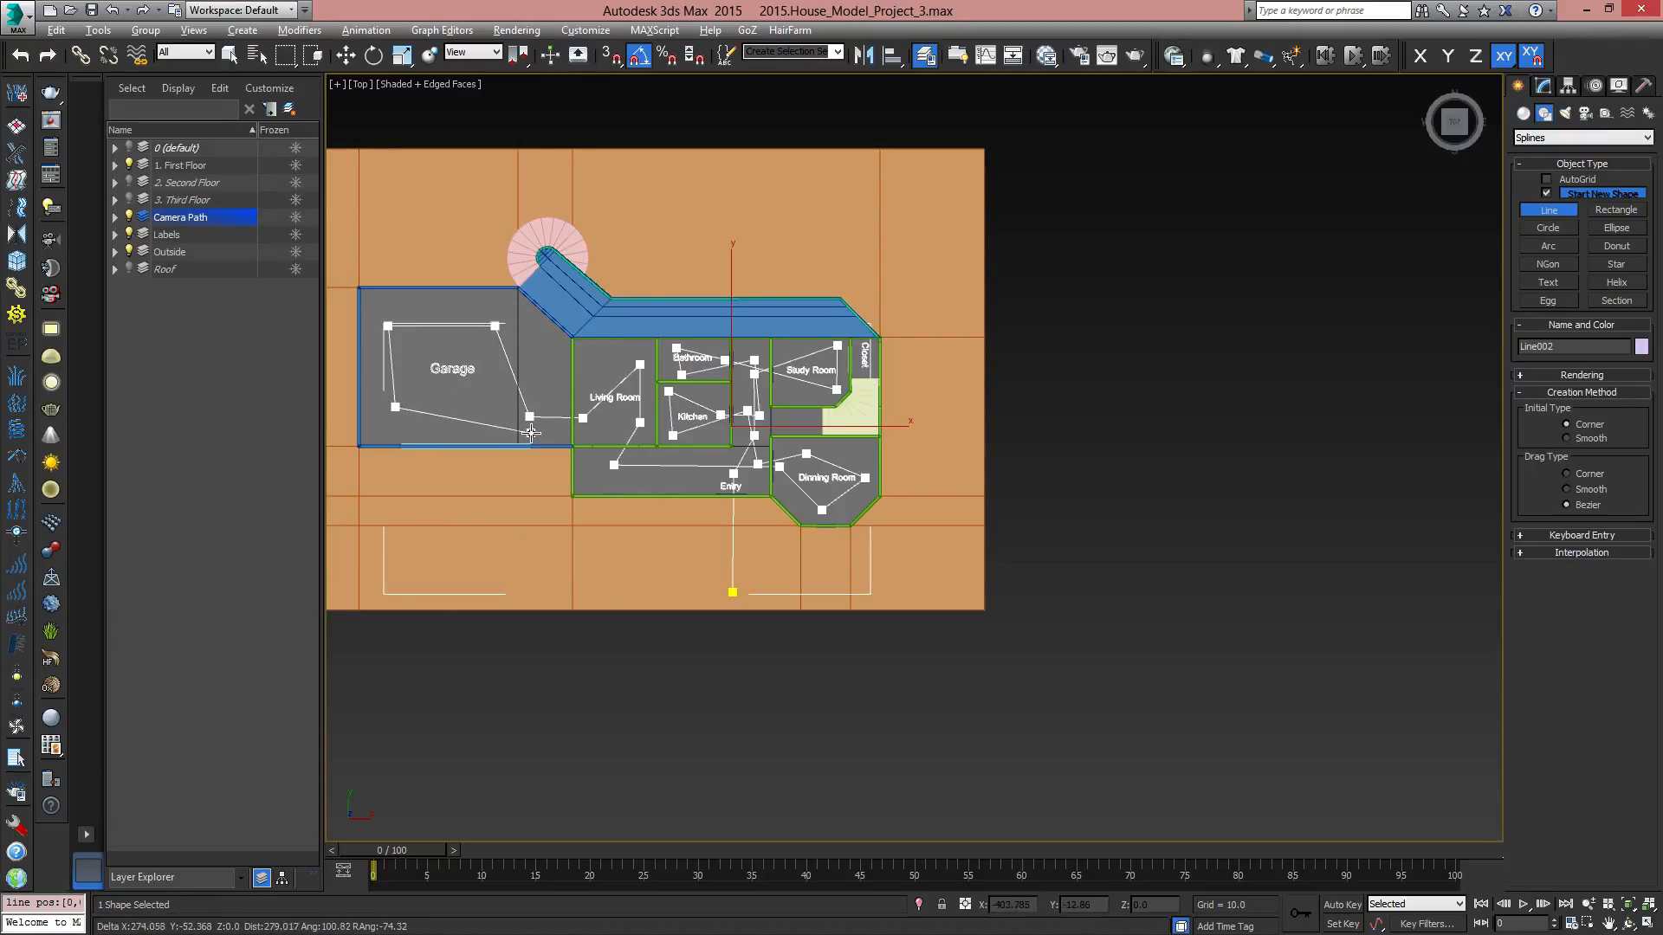
click(473, 422)
right_click(514, 391)
Raise the finished path line off the floor in the perspective view and set its Z position to 48.
middle_drag(715, 576, 756, 558)
key(q)
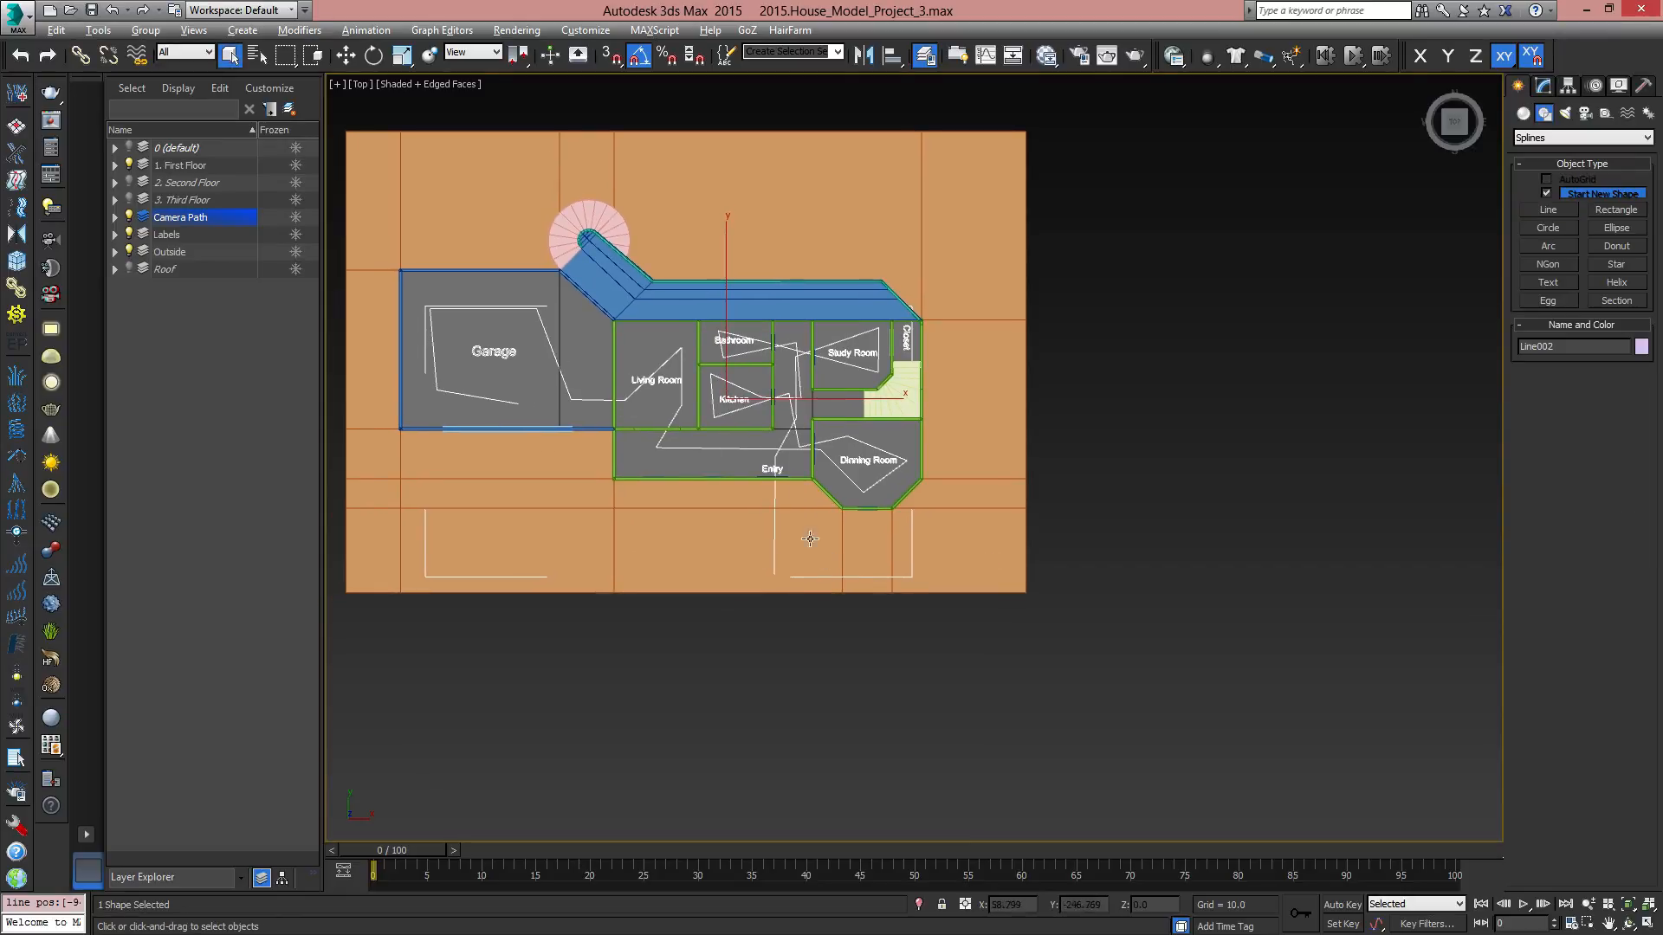
alt+middle_drag(987, 566, 757, 436)
key(p)
scroll(1026, 581, up, 5)
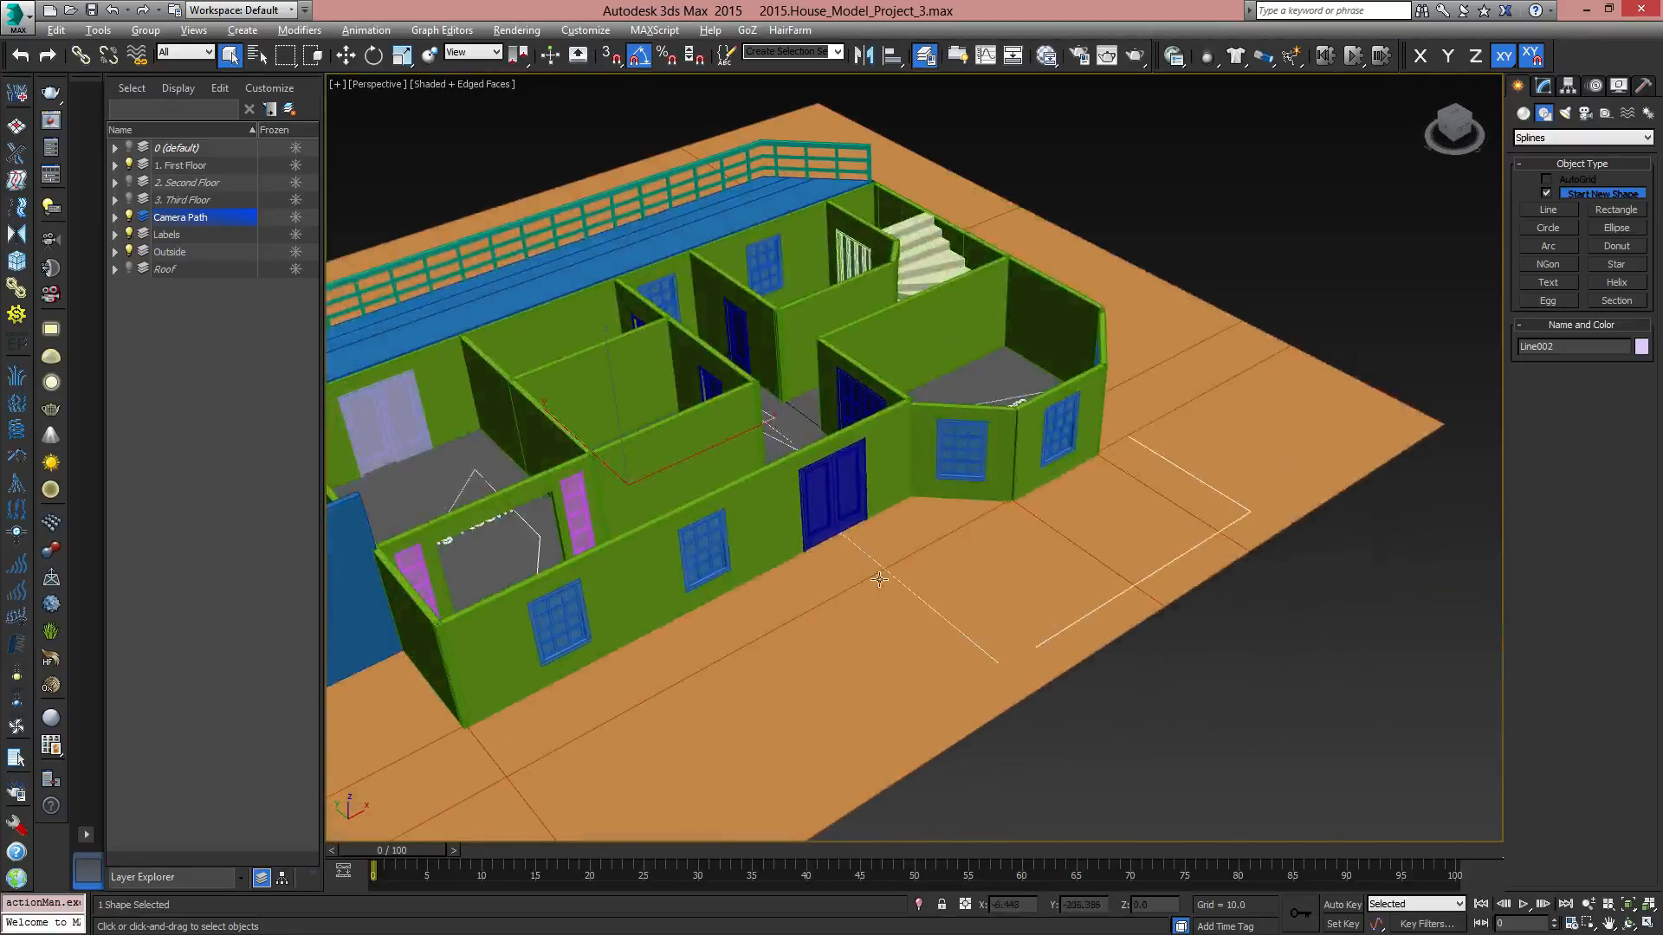
alt+middle_drag(879, 580, 964, 531)
key(w)
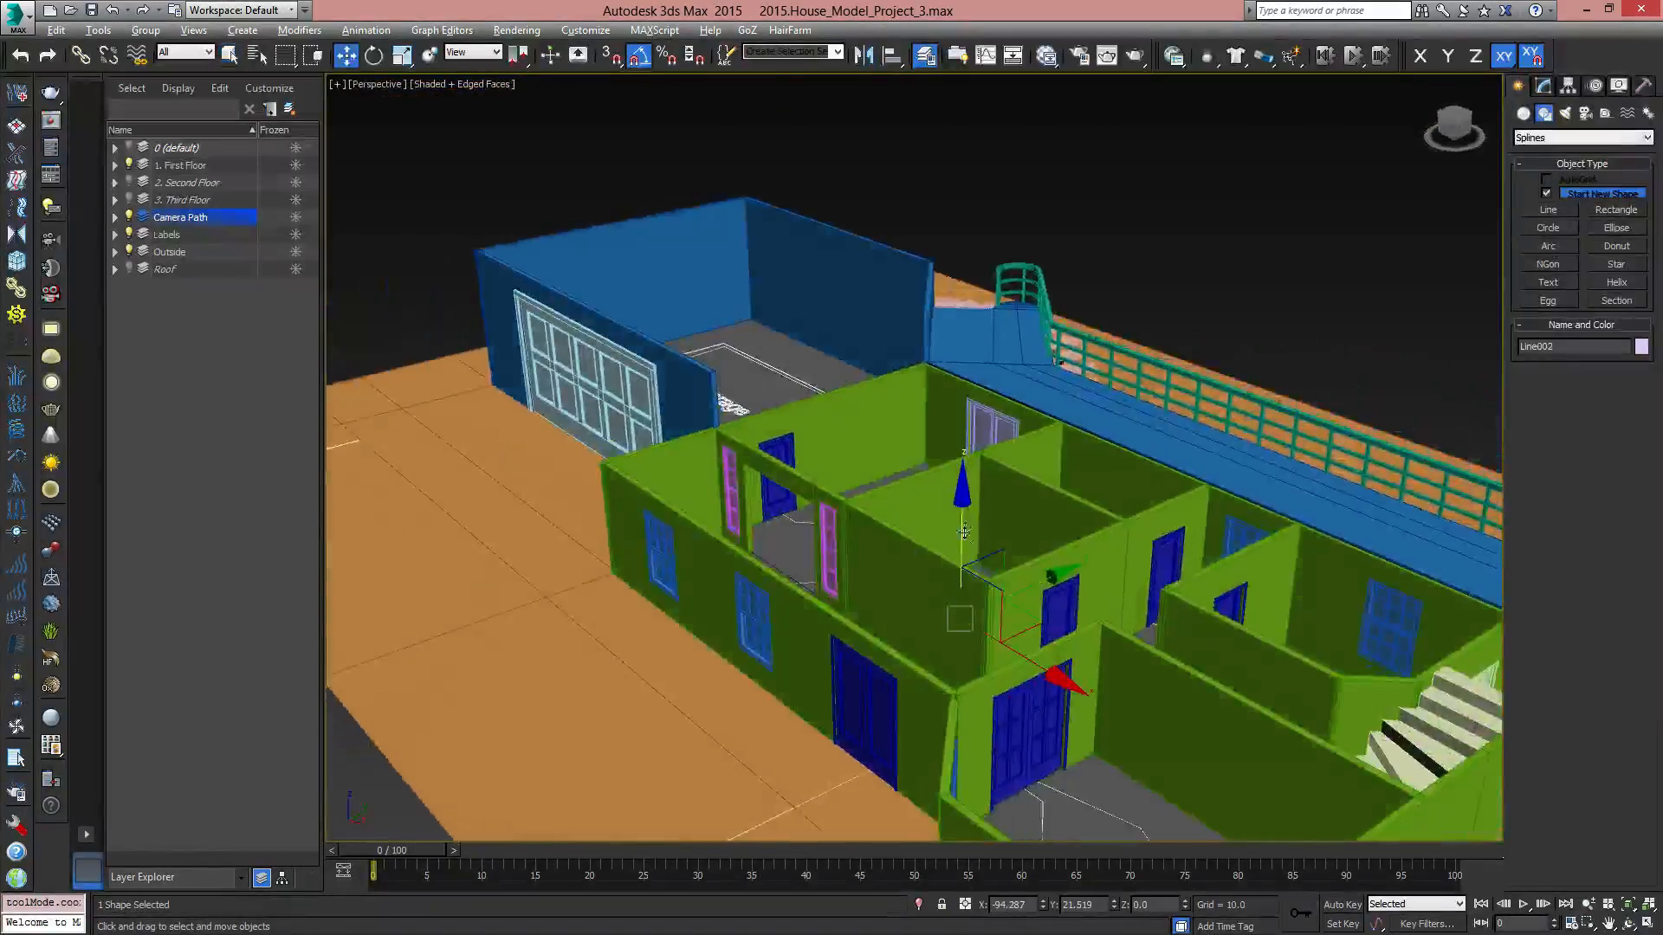
drag(959, 492, 961, 438)
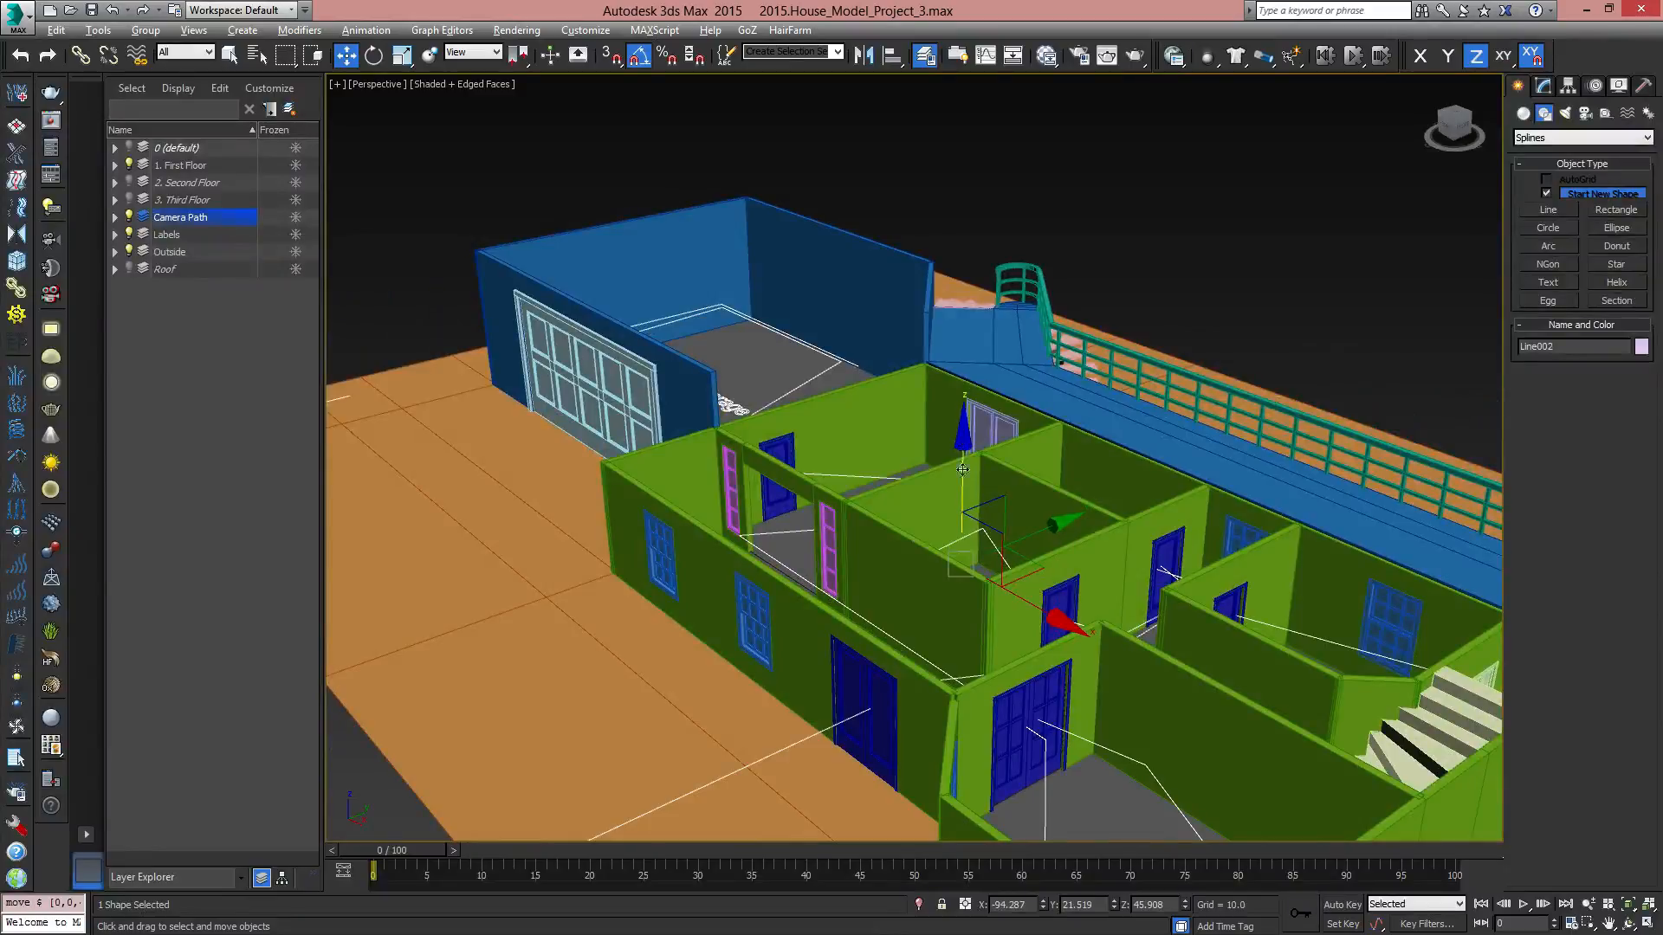
alt+middle_drag(996, 468, 1084, 530)
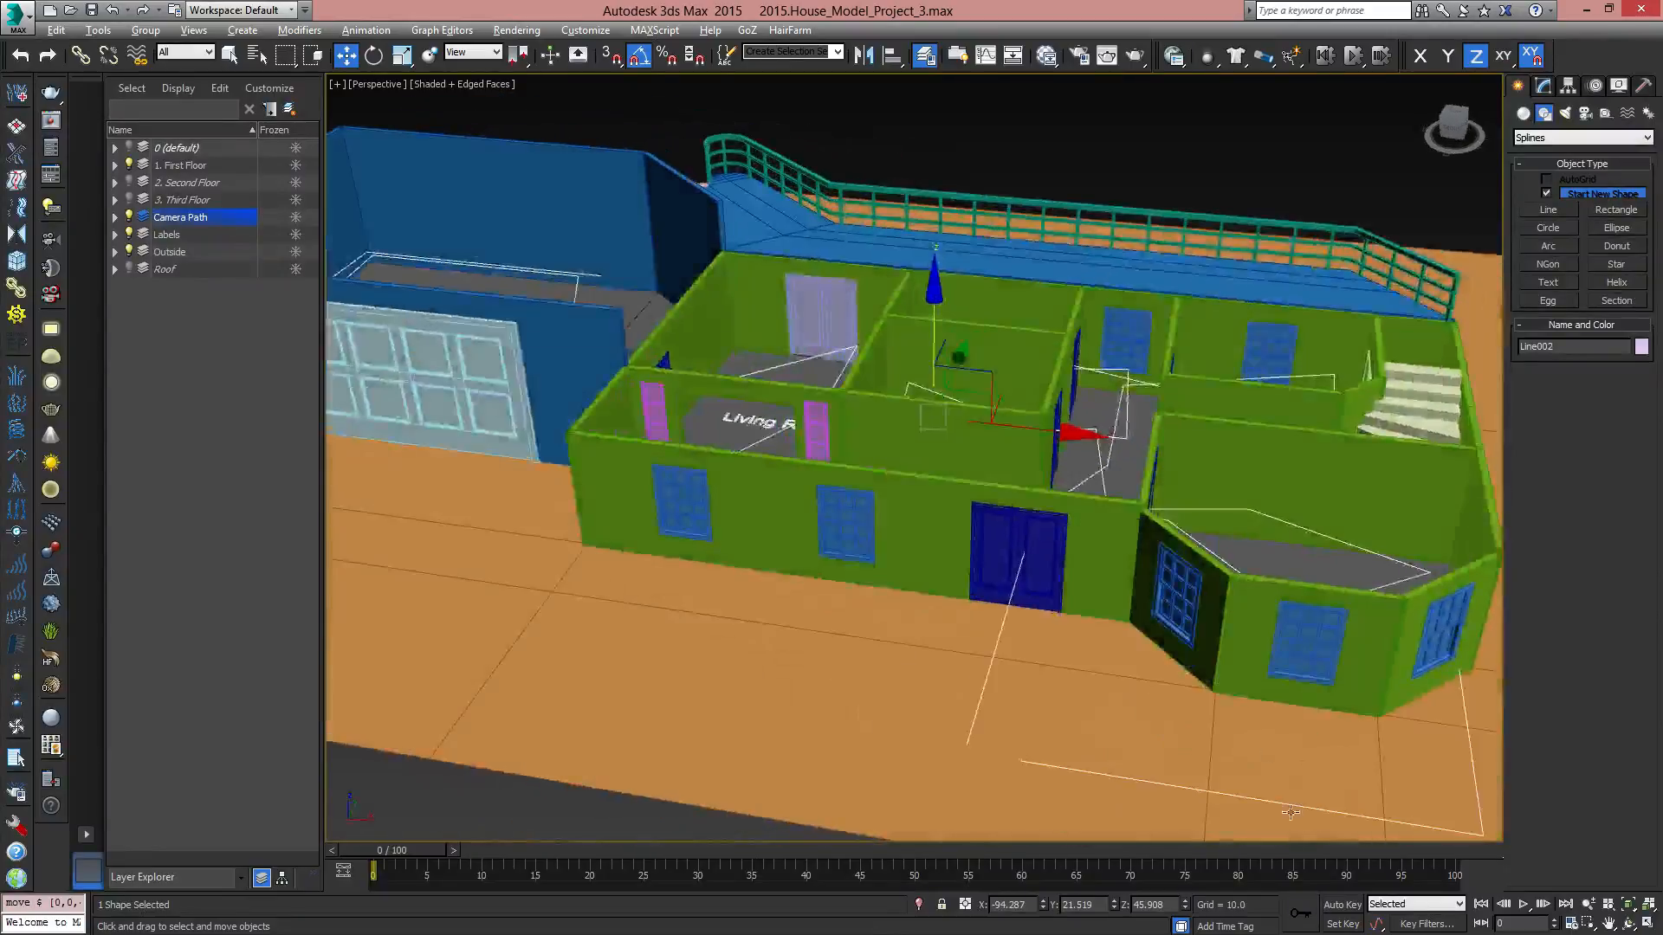
double_click(1154, 906)
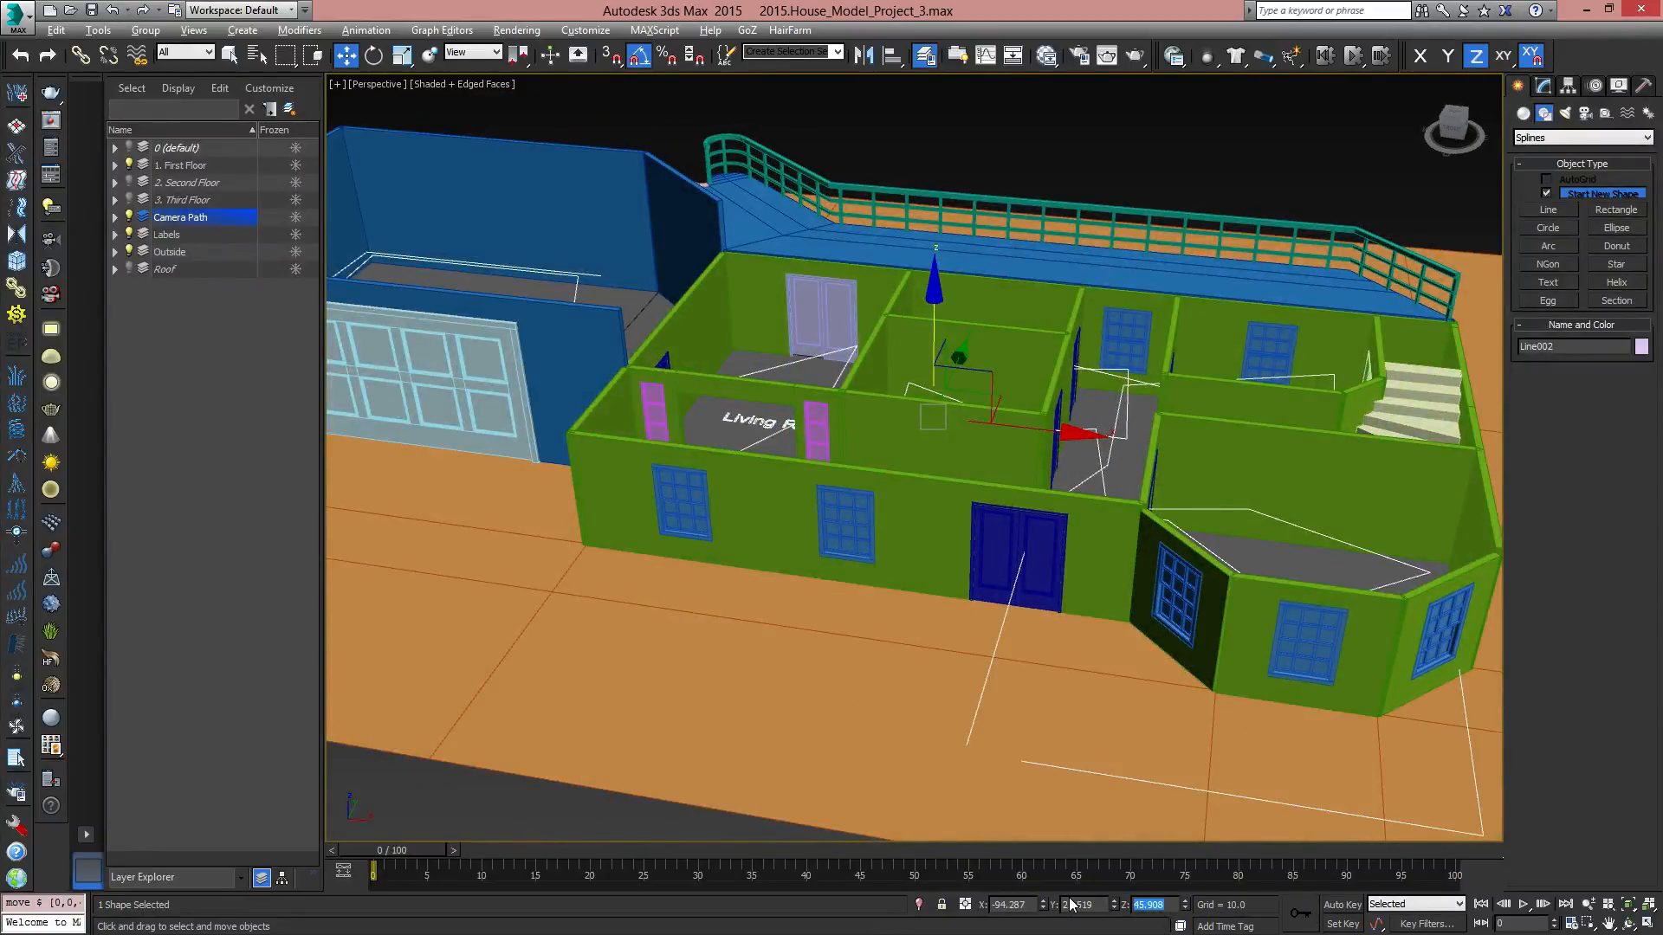
key(Return)
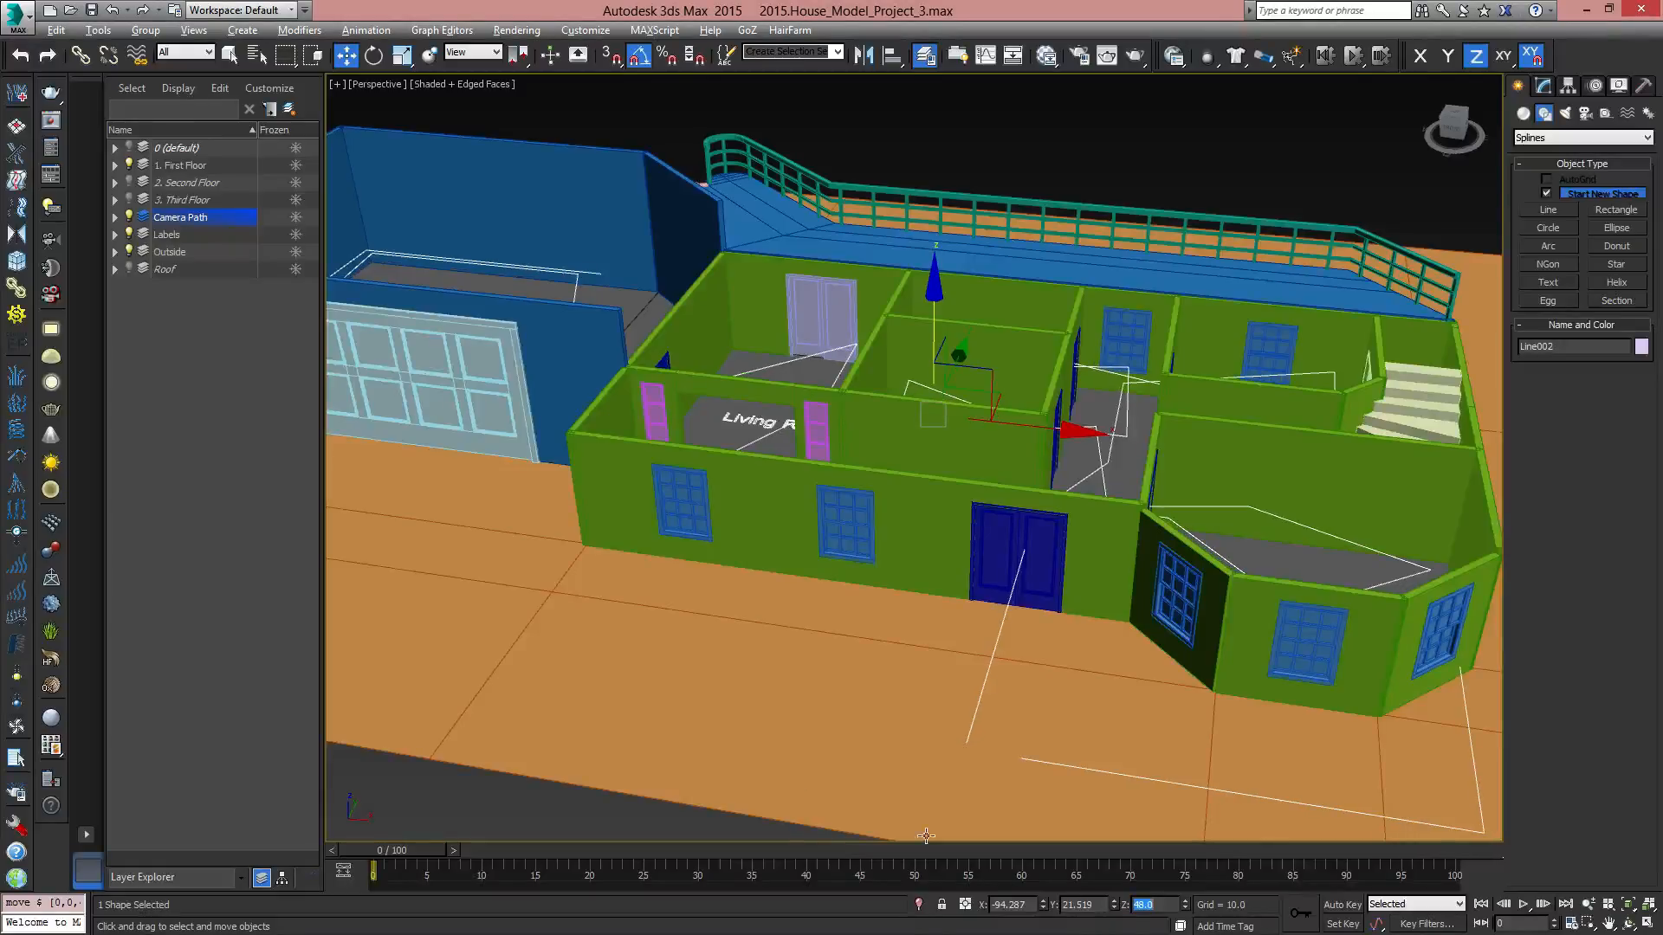
Create a Free camera at the front entry door, placing it in the Front view with wireframe display.
alt+middle_drag(882, 560, 1094, 505)
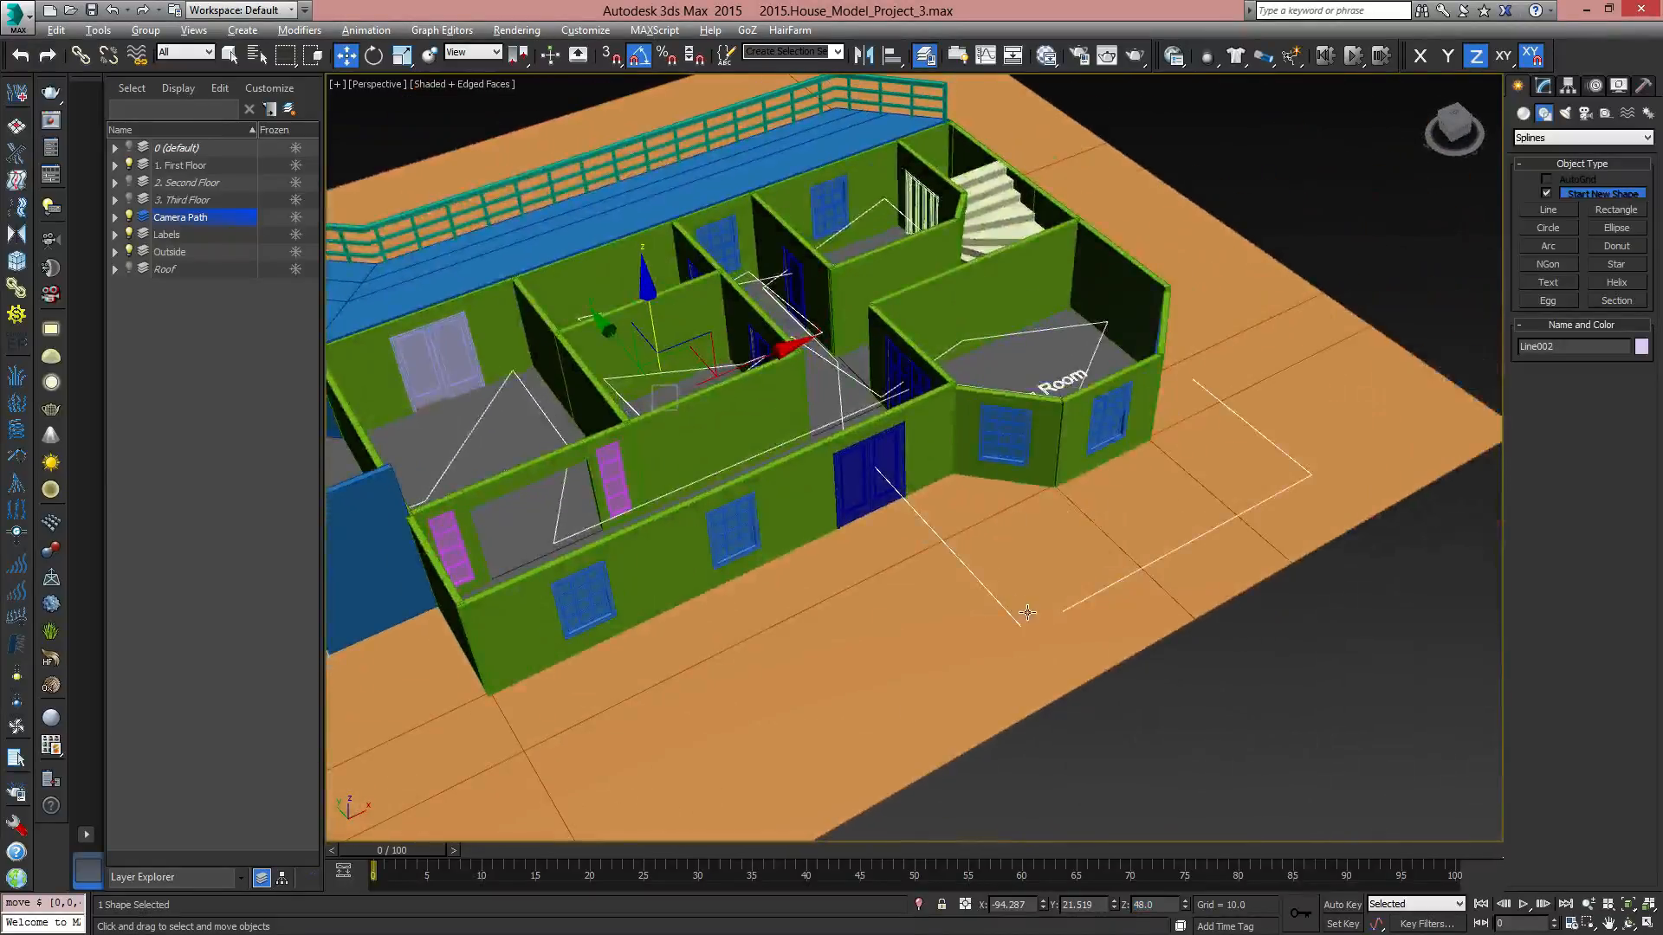
alt+middle_drag(943, 521, 1186, 407)
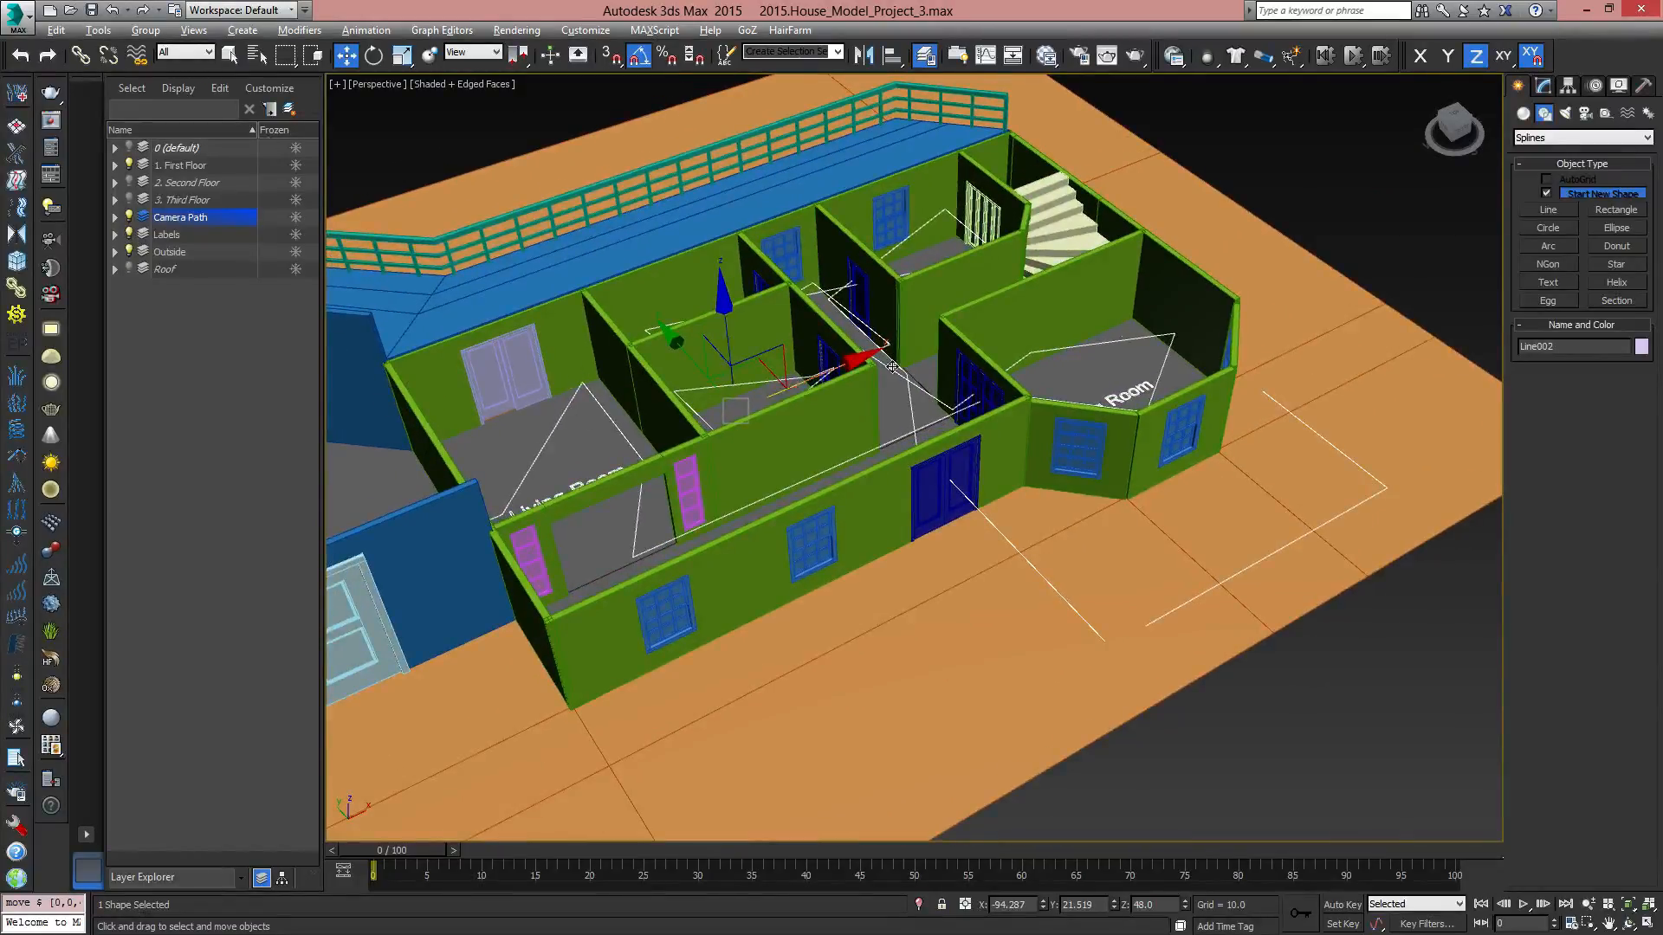
click(1587, 112)
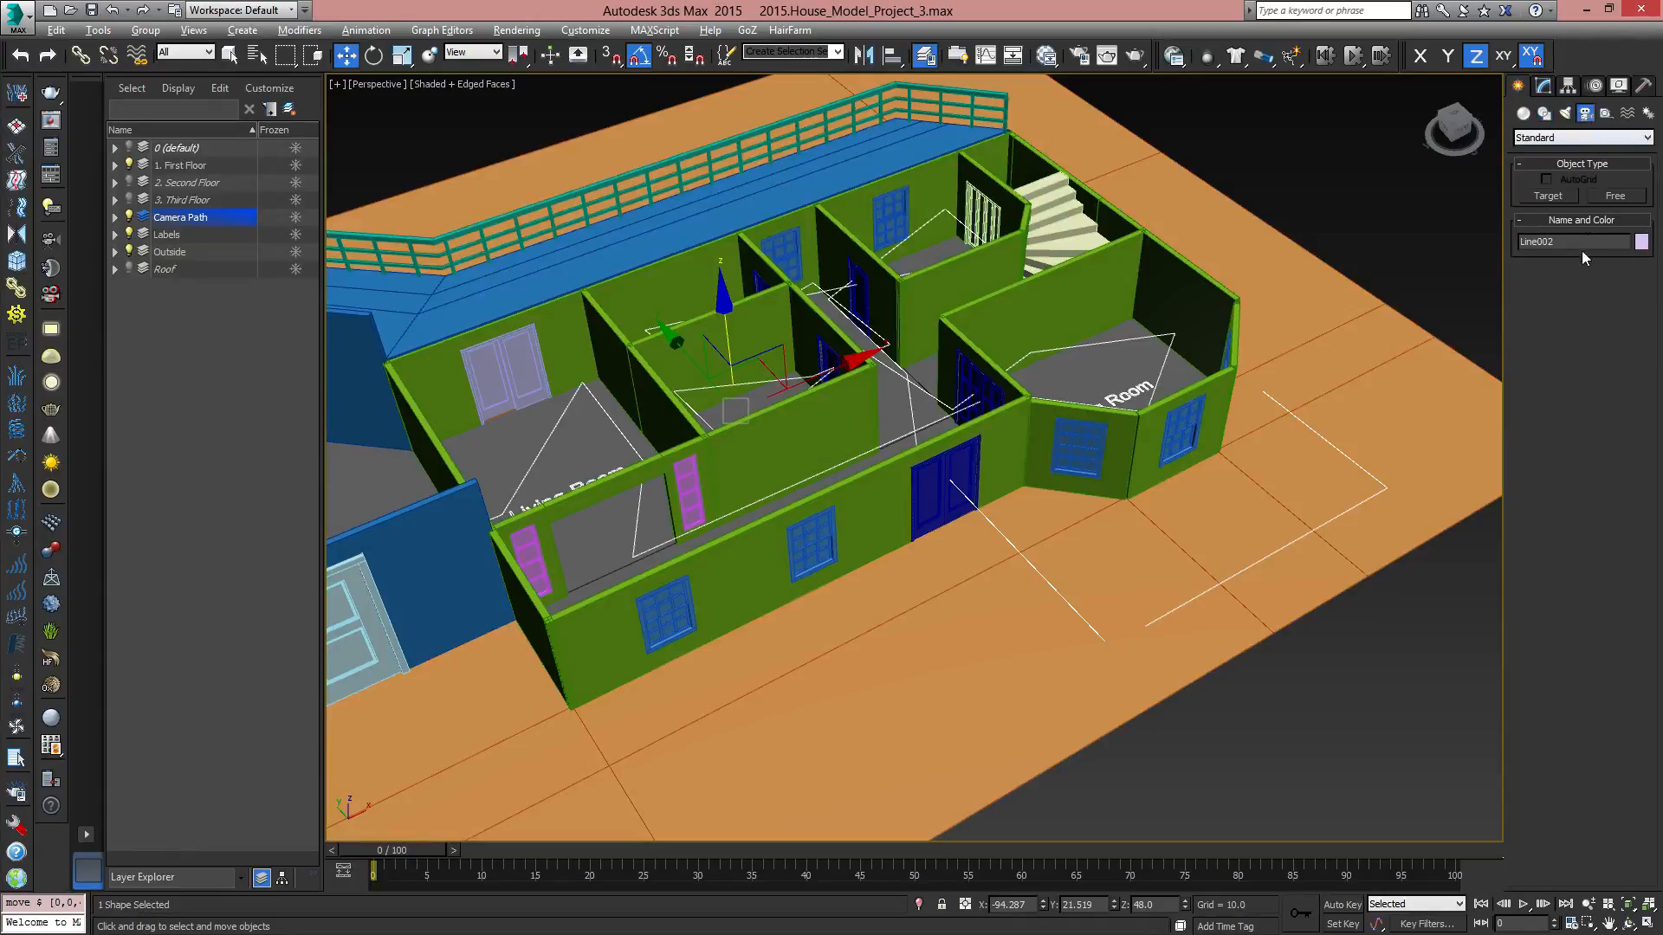
click(1617, 196)
middle_drag(1152, 640, 1129, 702)
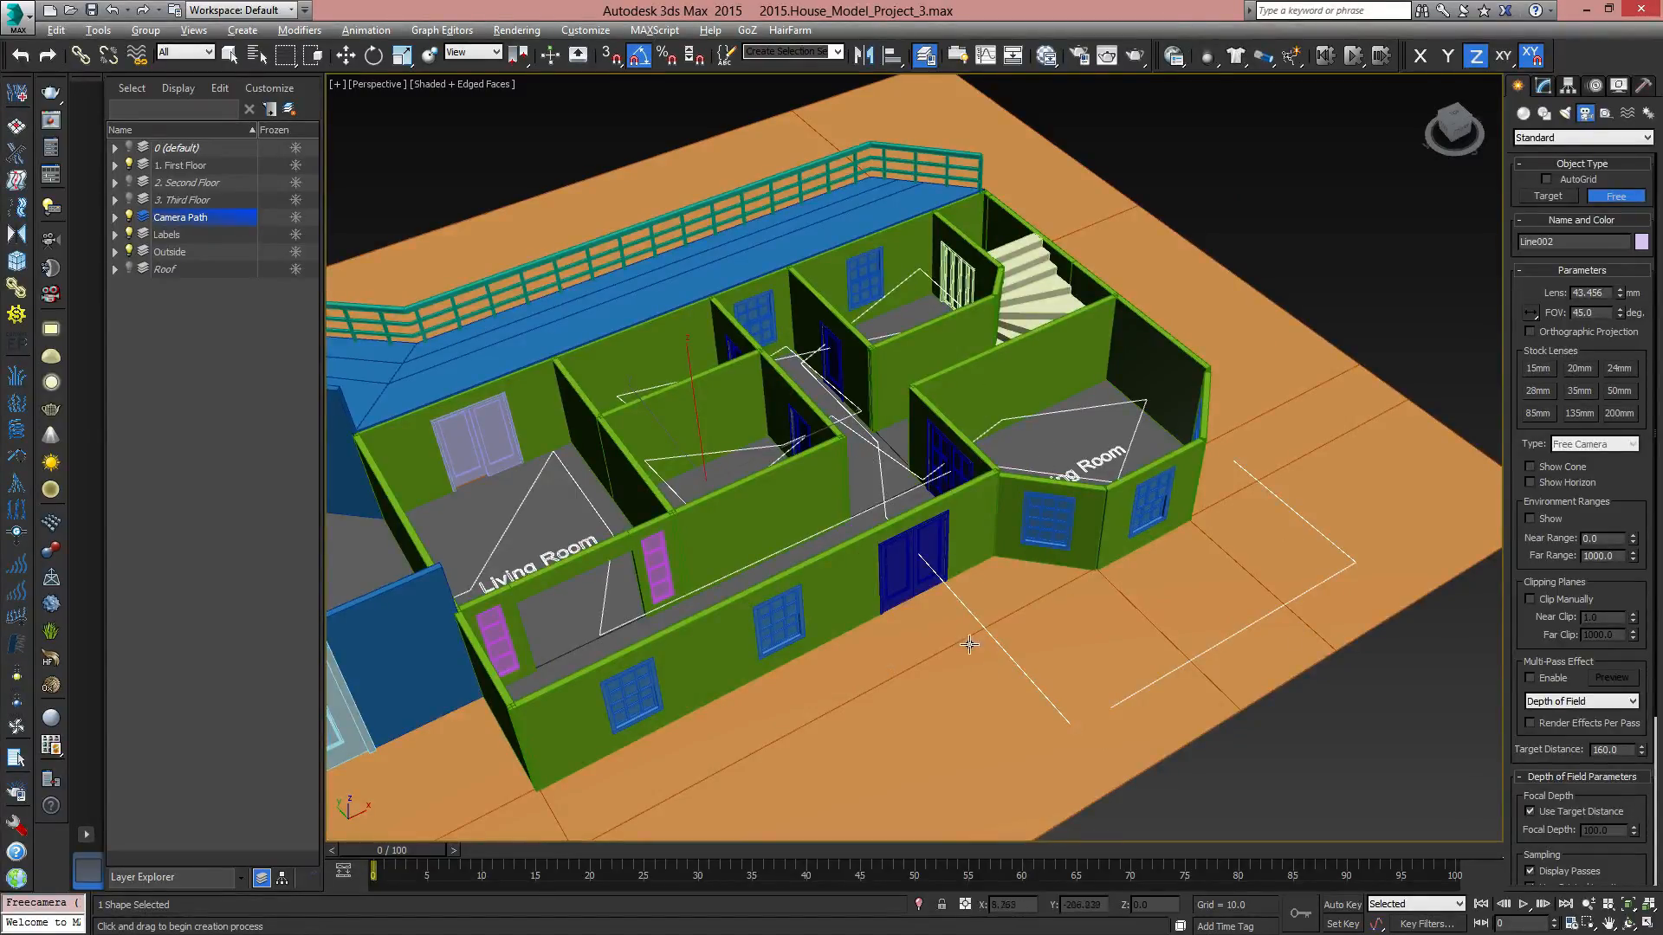
middle_drag(969, 645, 945, 499)
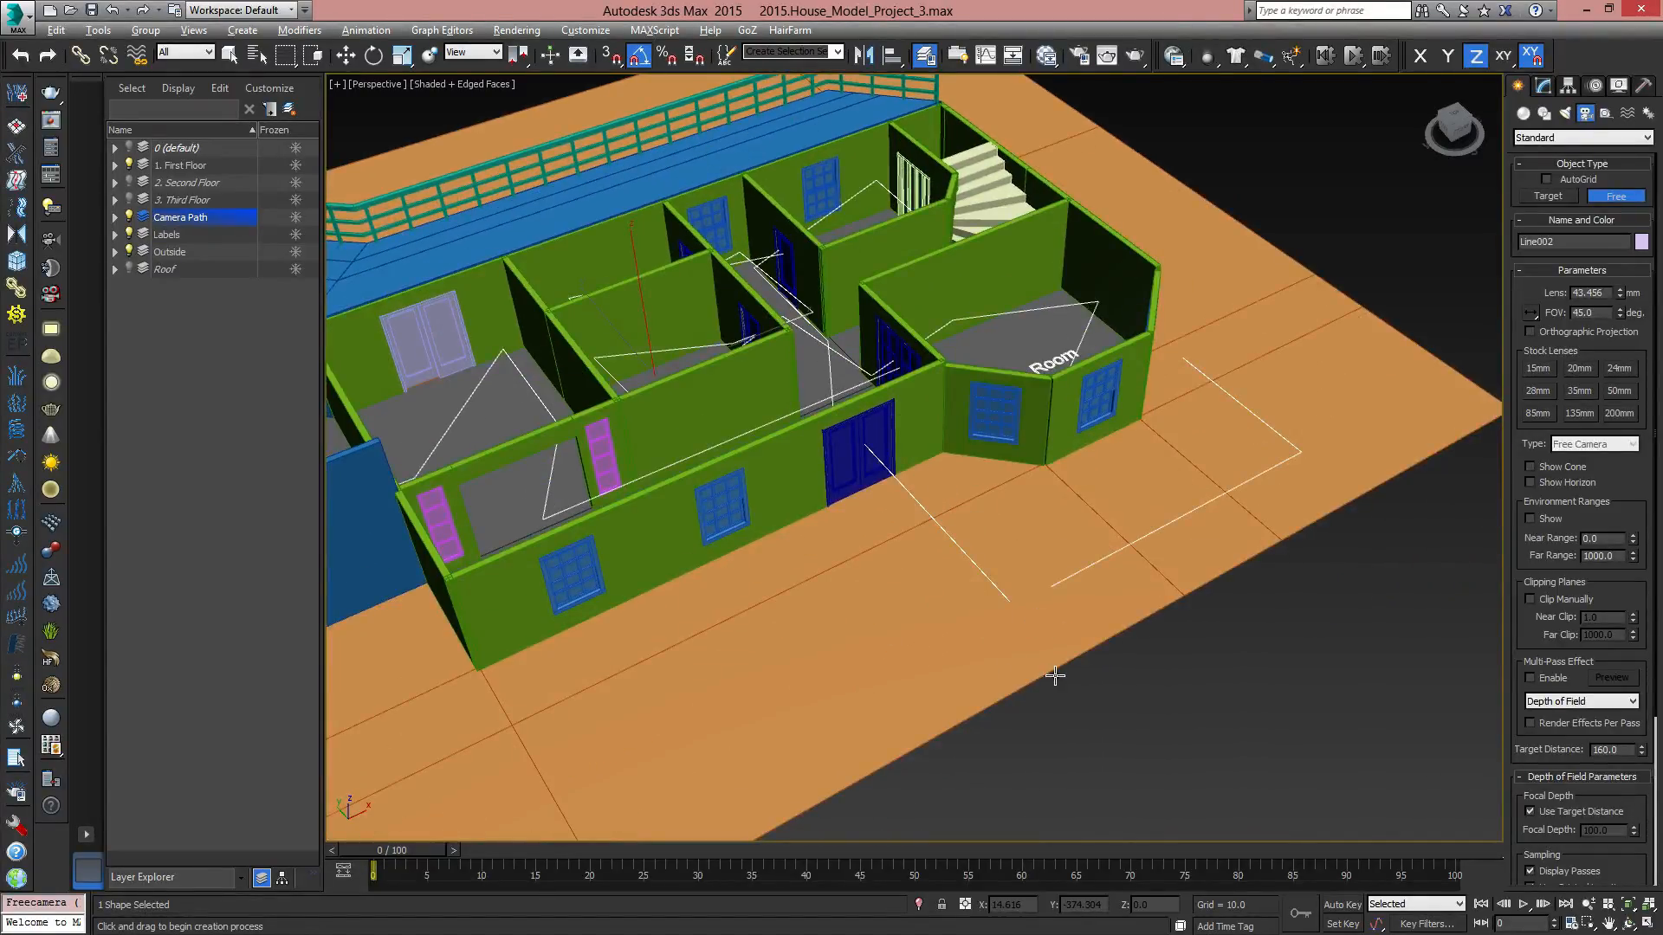
alt+middle_drag(1055, 676, 1009, 622)
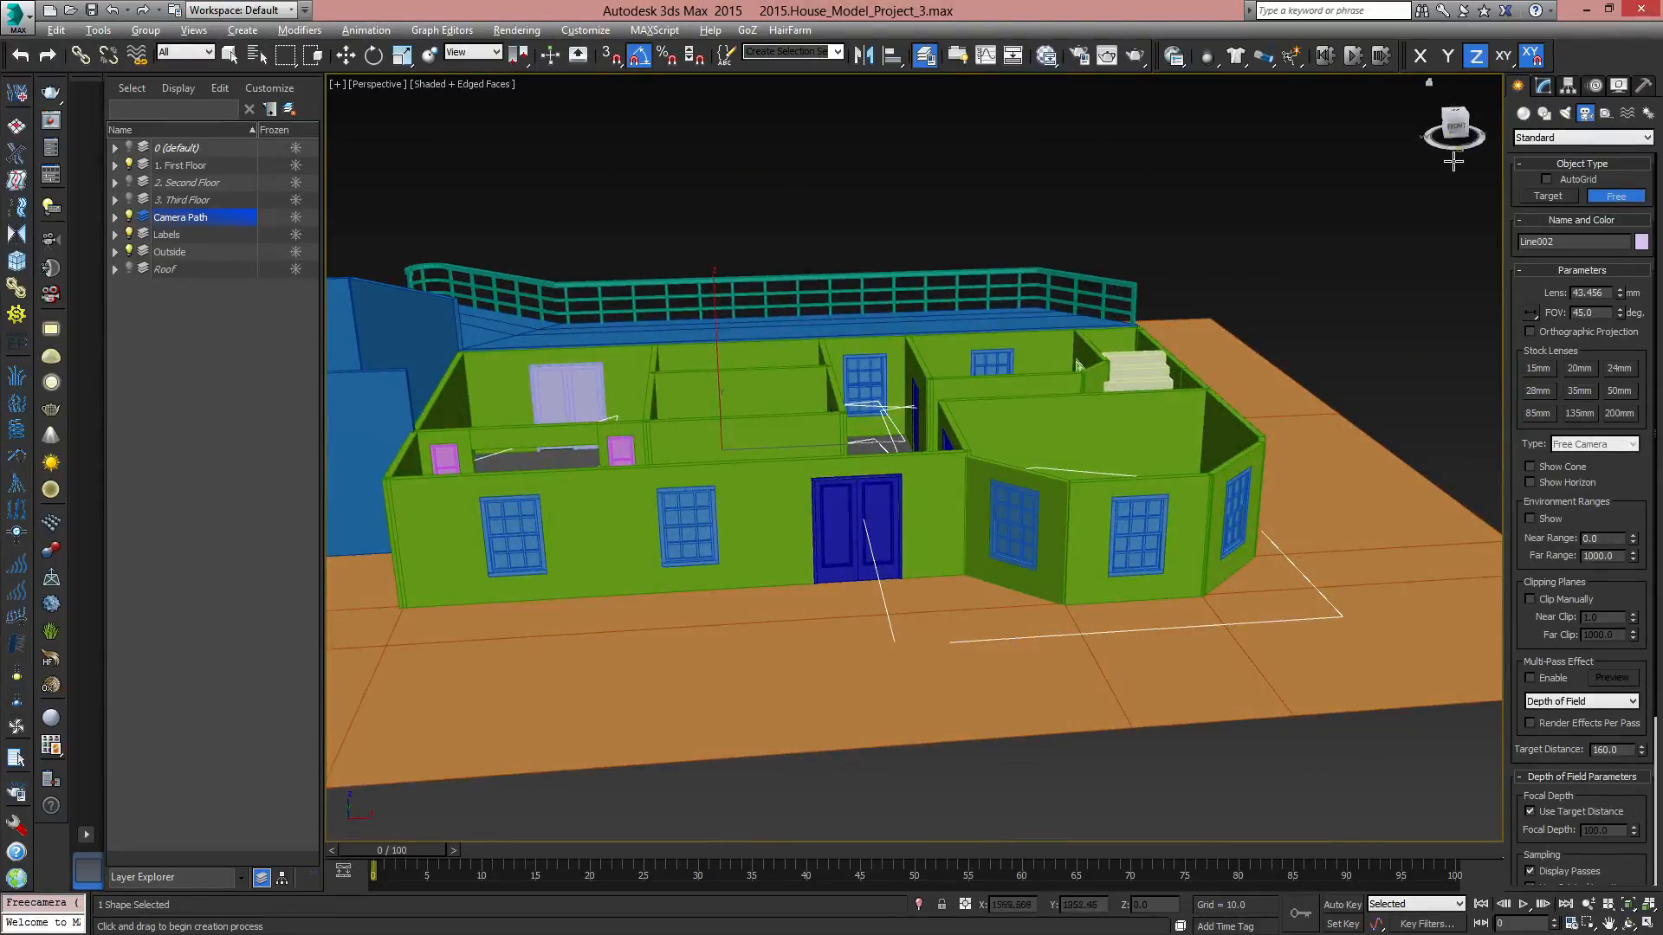
alt+middle_drag(1185, 439, 1021, 587)
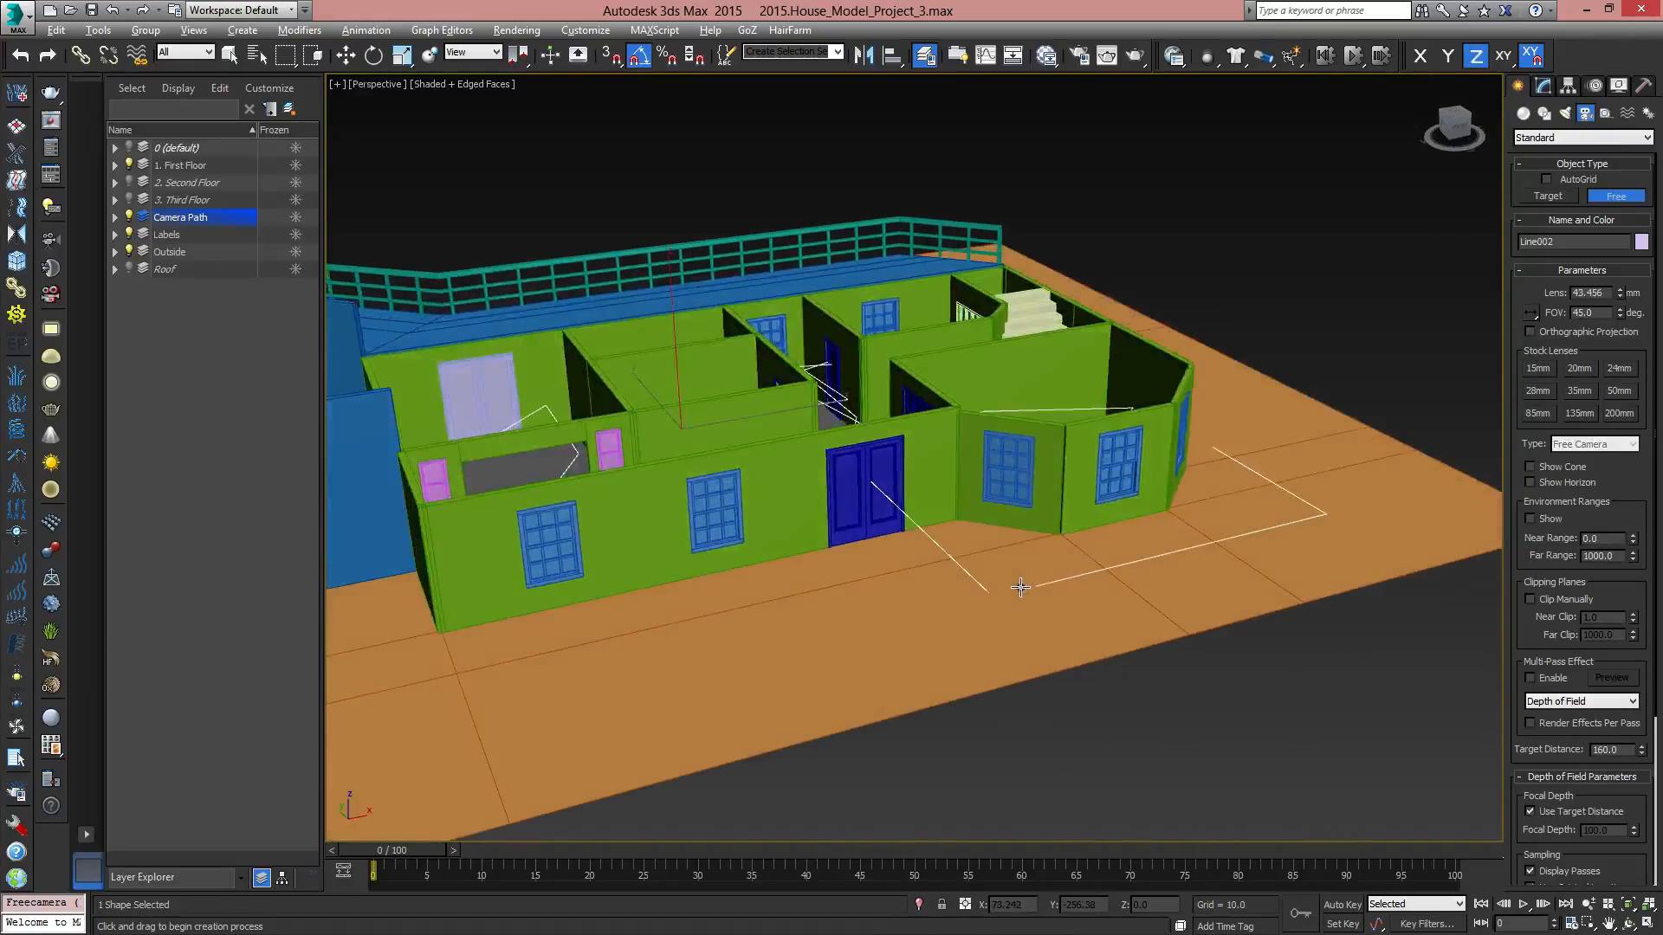
alt+middle_drag(962, 504, 756, 276)
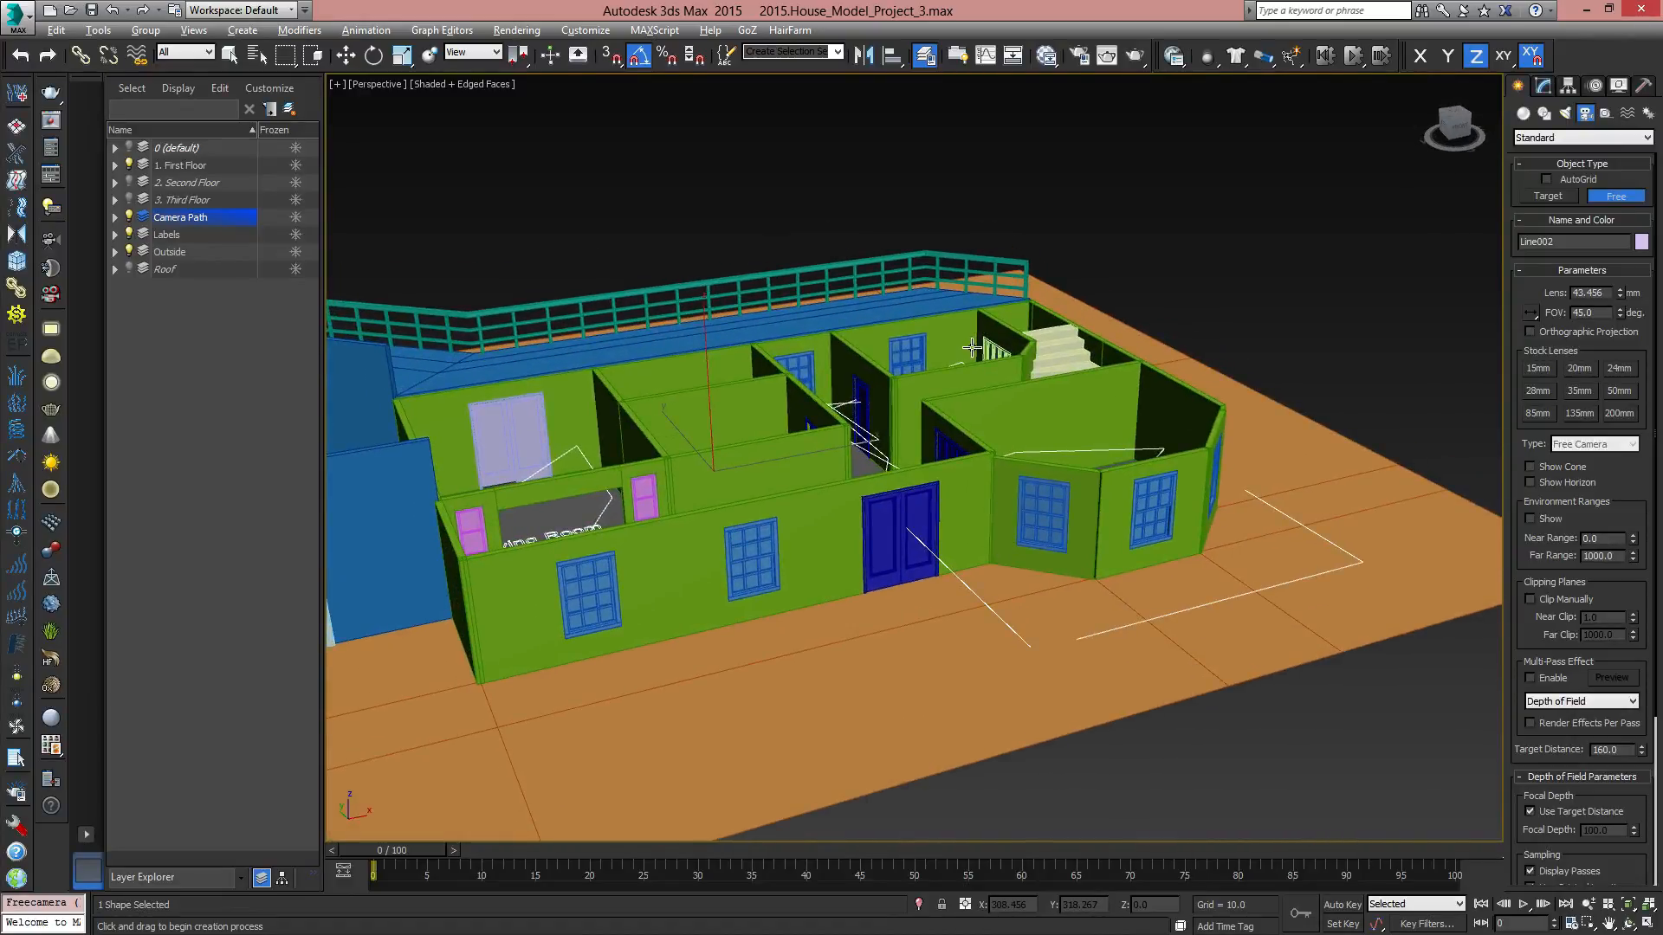
key(f)
scroll(947, 416, up, 1)
middle_drag(947, 415, 776, 569)
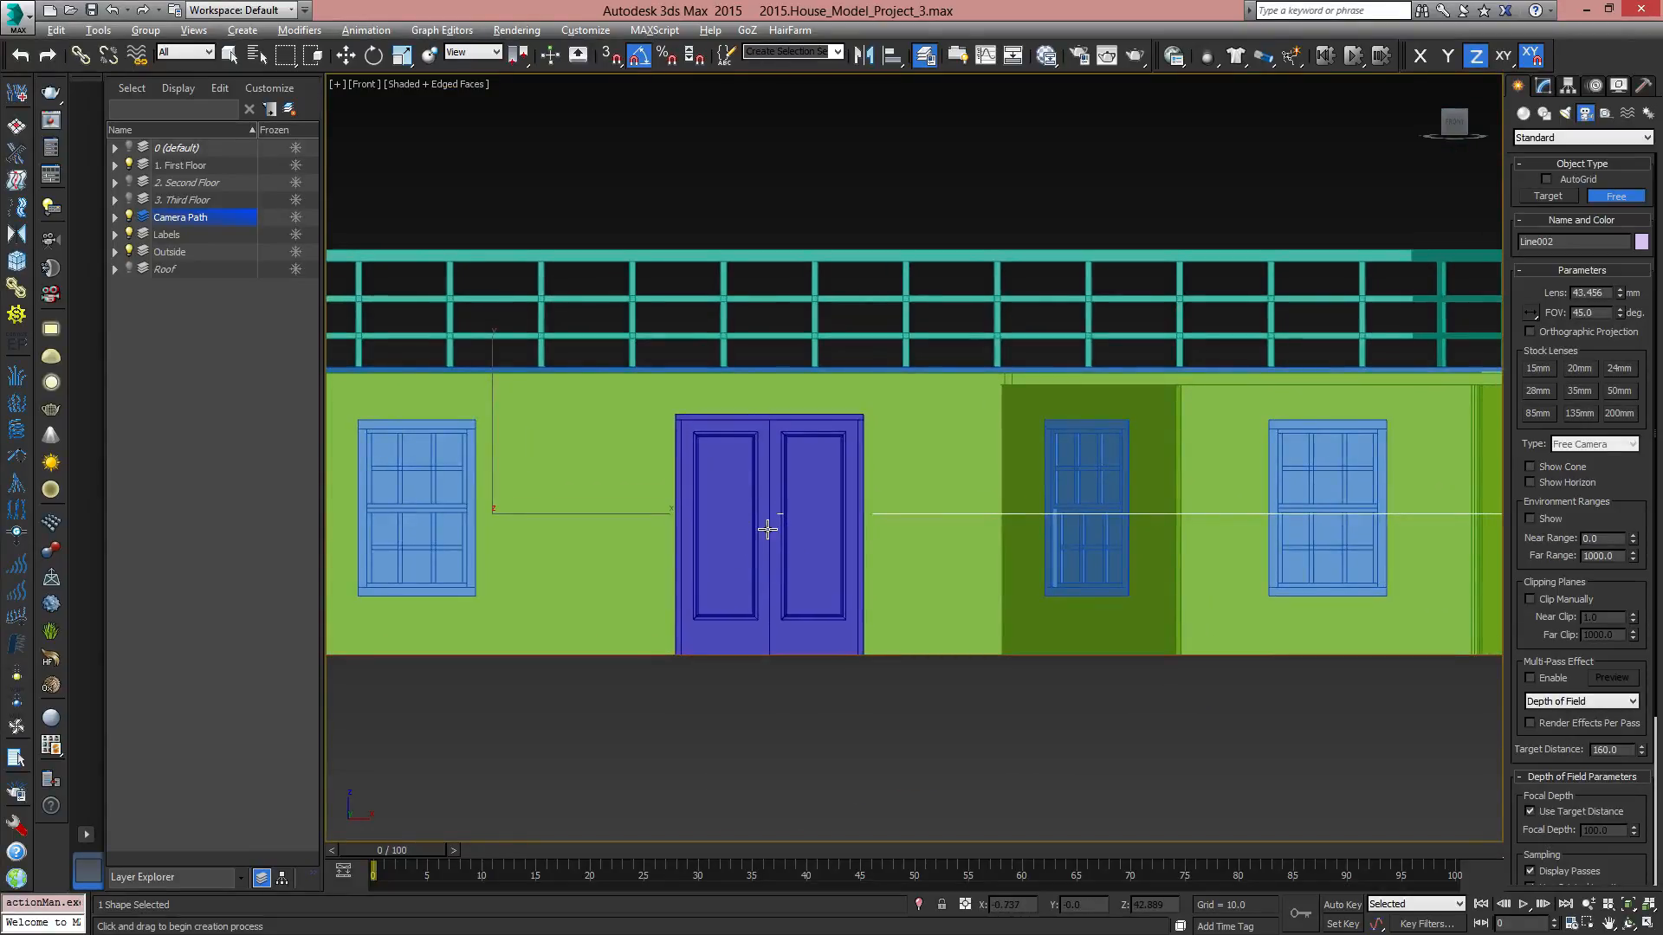
key(F3)
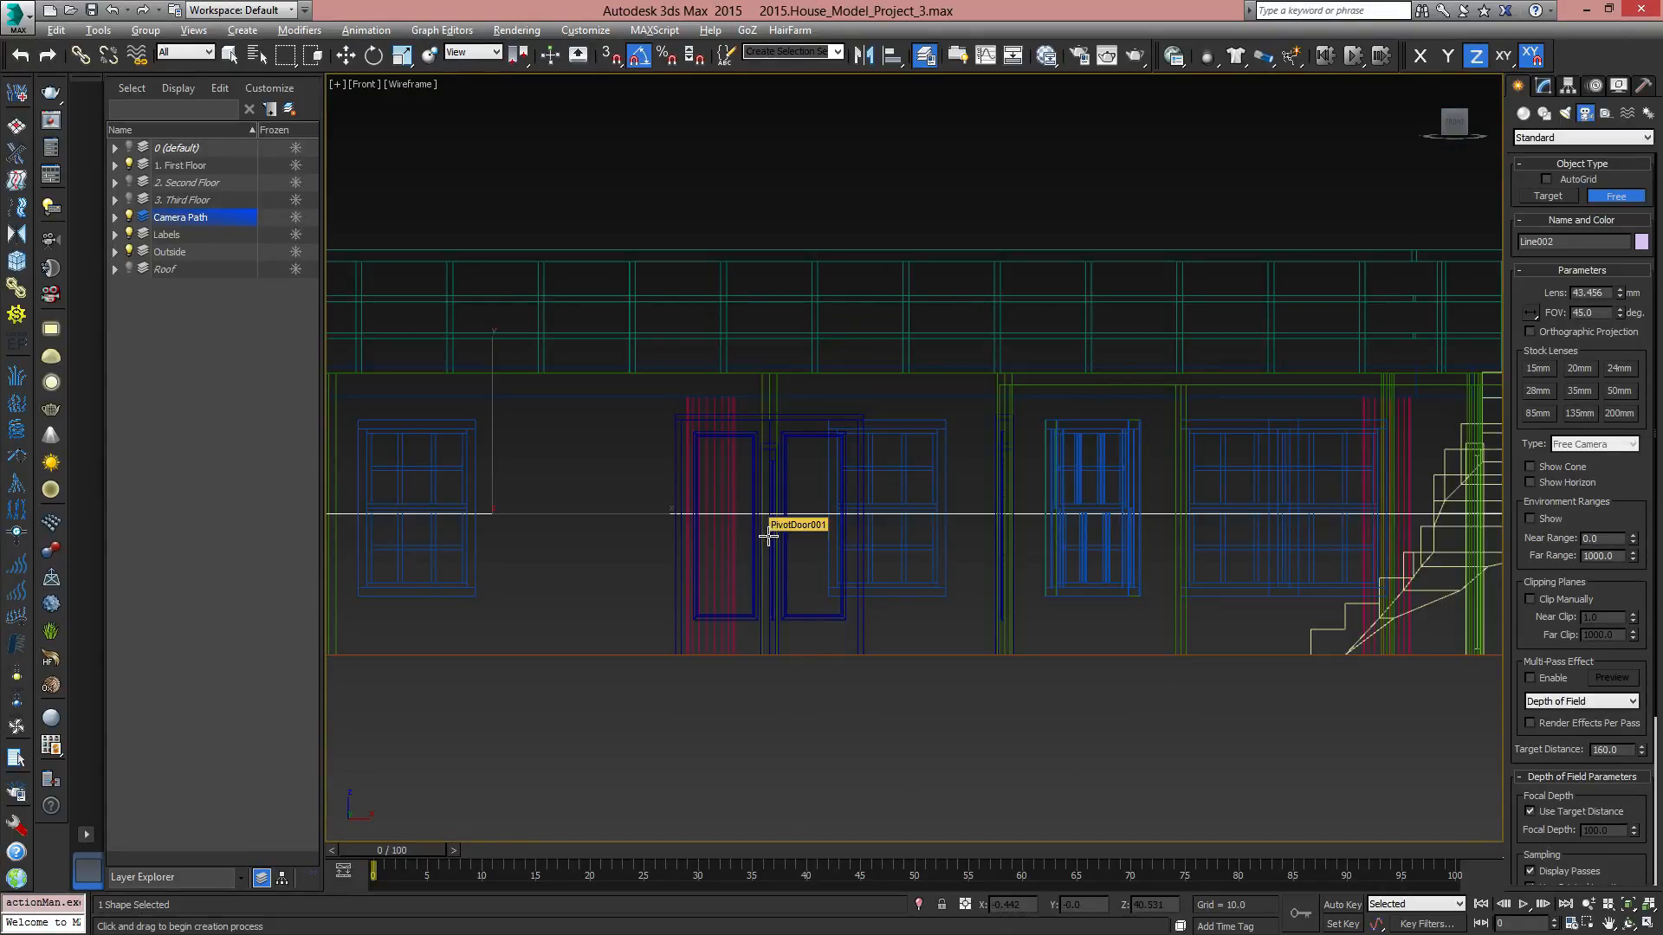
click(767, 536)
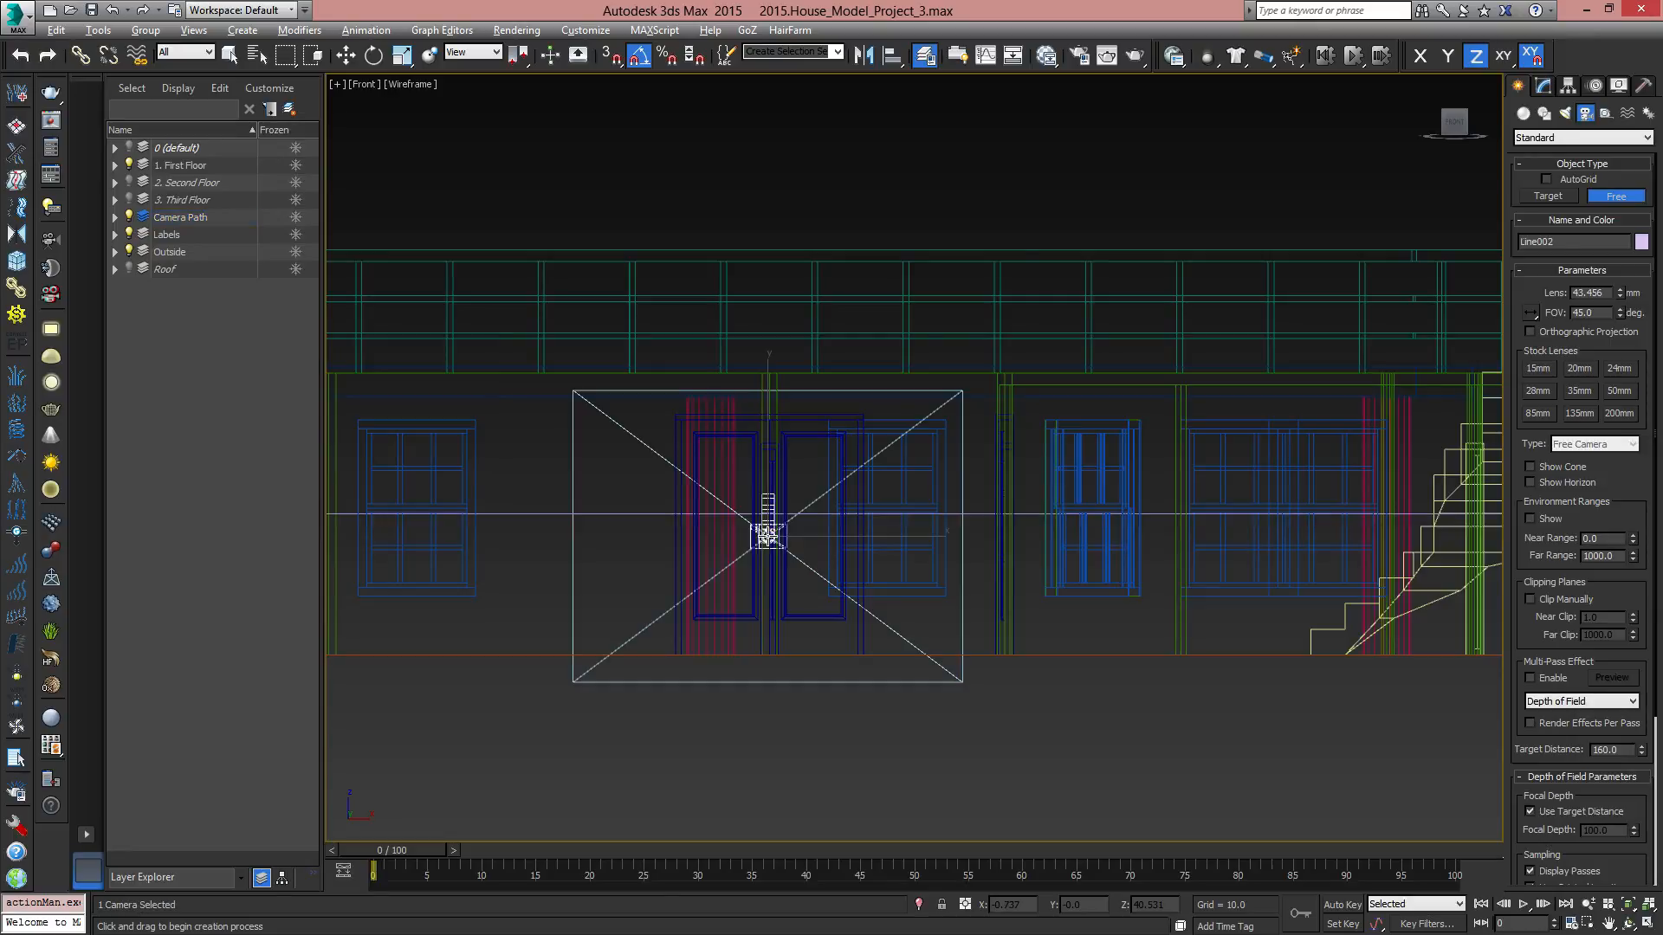
Return to the perspective view around the camera, show the home grid and restore shaded display.
key(w)
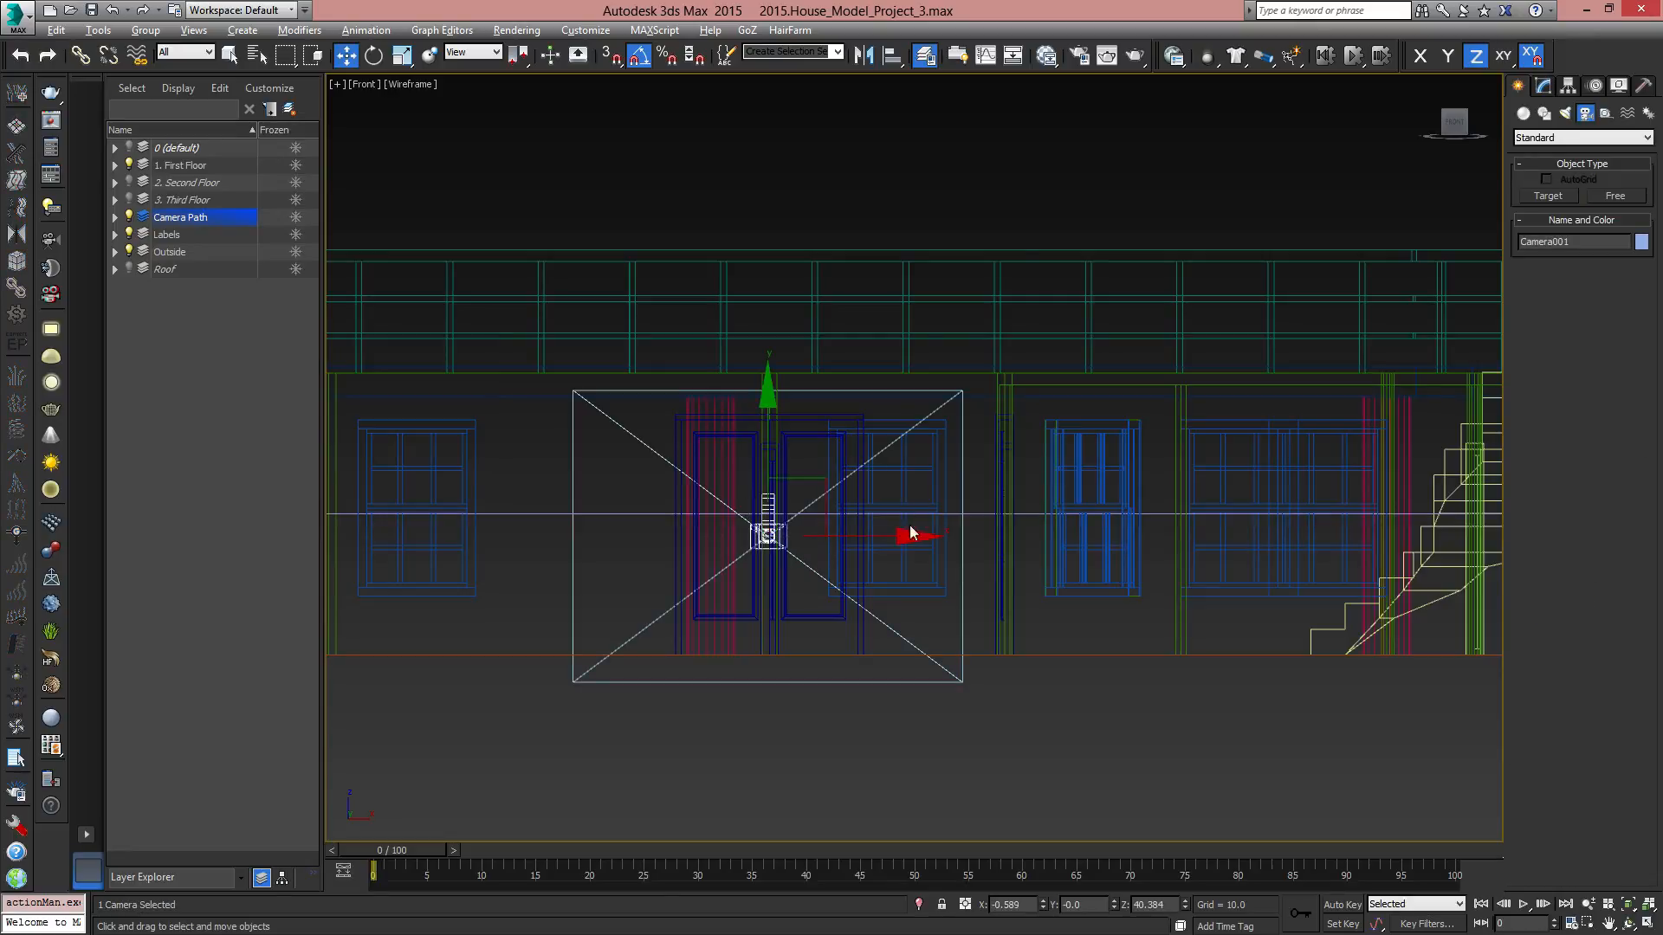
scroll(834, 479, down, 4)
alt+middle_drag(834, 479, 1106, 571)
middle_drag(672, 479, 488, 479)
key(p)
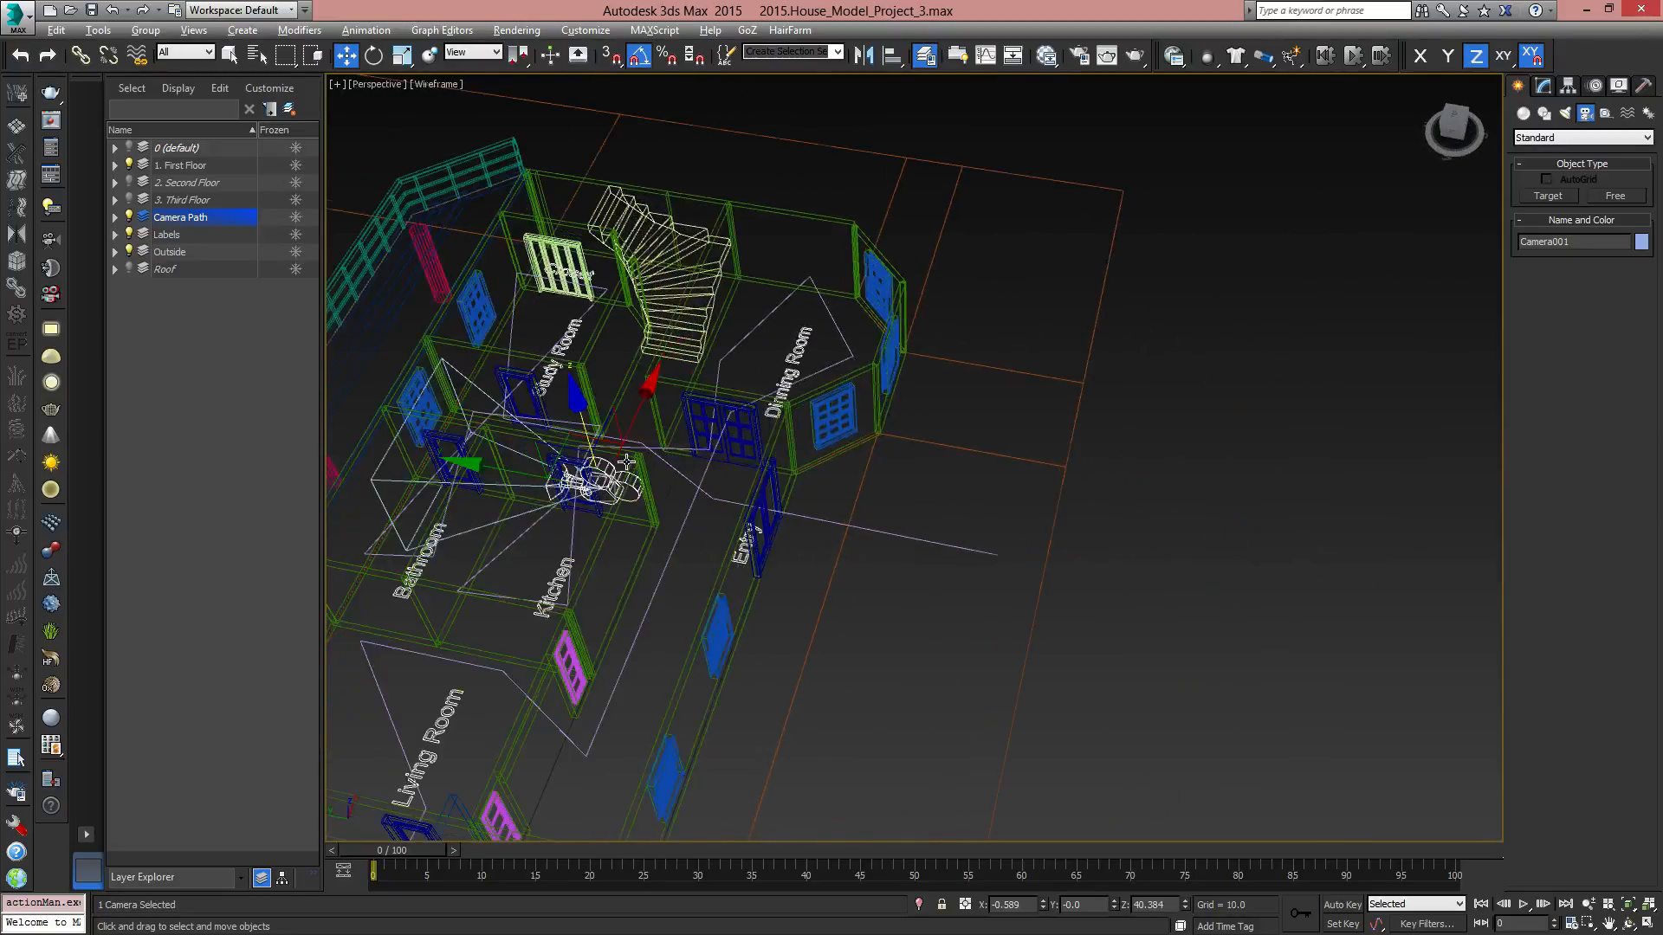
alt+middle_drag(615, 444, 663, 518)
scroll(664, 518, up, 2)
scroll(663, 516, up, 4)
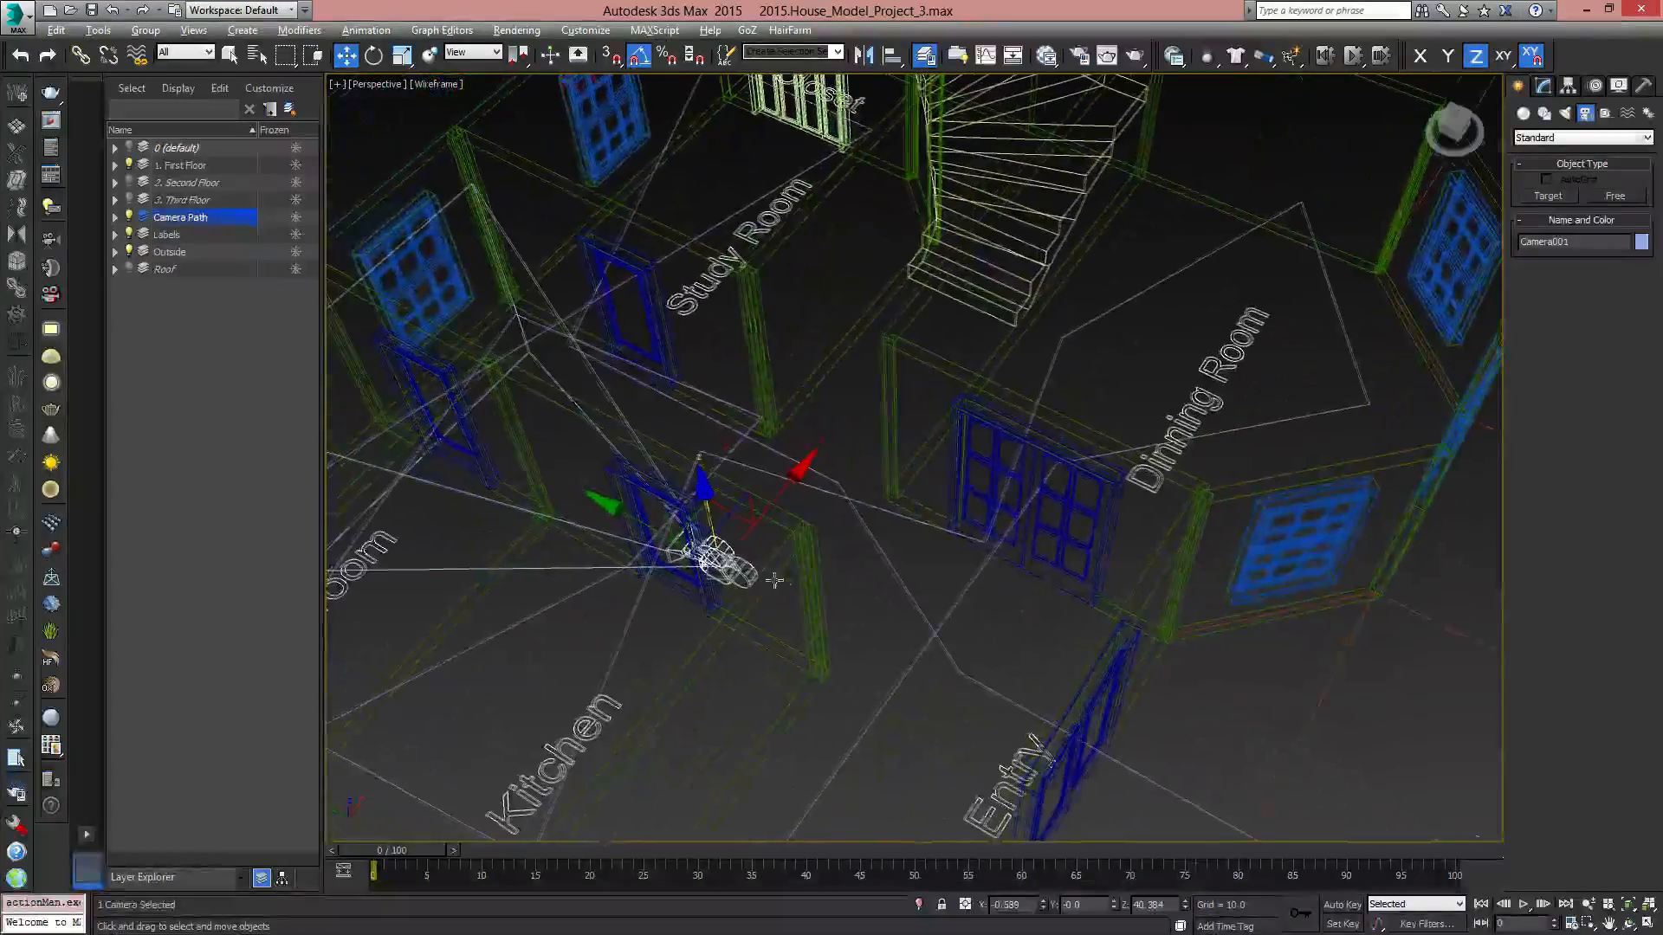
key(g)
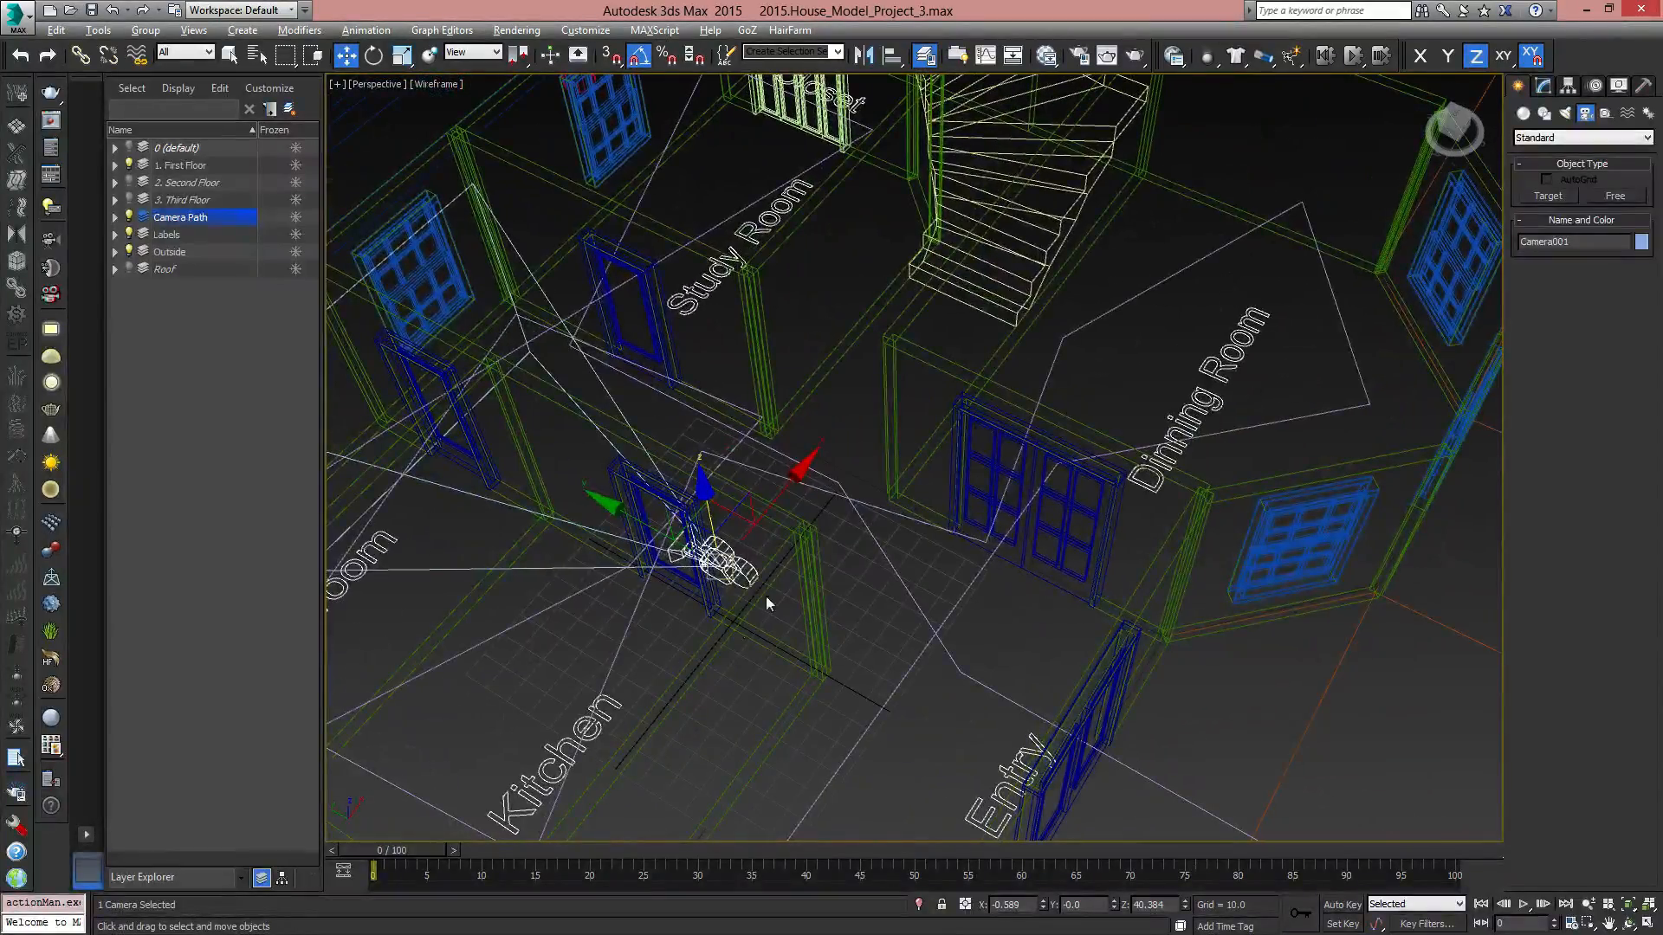
mouse_move(710, 604)
alt+middle_down()
mouse_move(884, 581)
mouse_move(712, 584)
mouse_move(814, 589)
alt+middle_up()
key(F3)
Move the camera along the Y axis out of the house to well in front of the entry.
scroll(761, 577, down, 4)
middle_drag(814, 589, 737, 481)
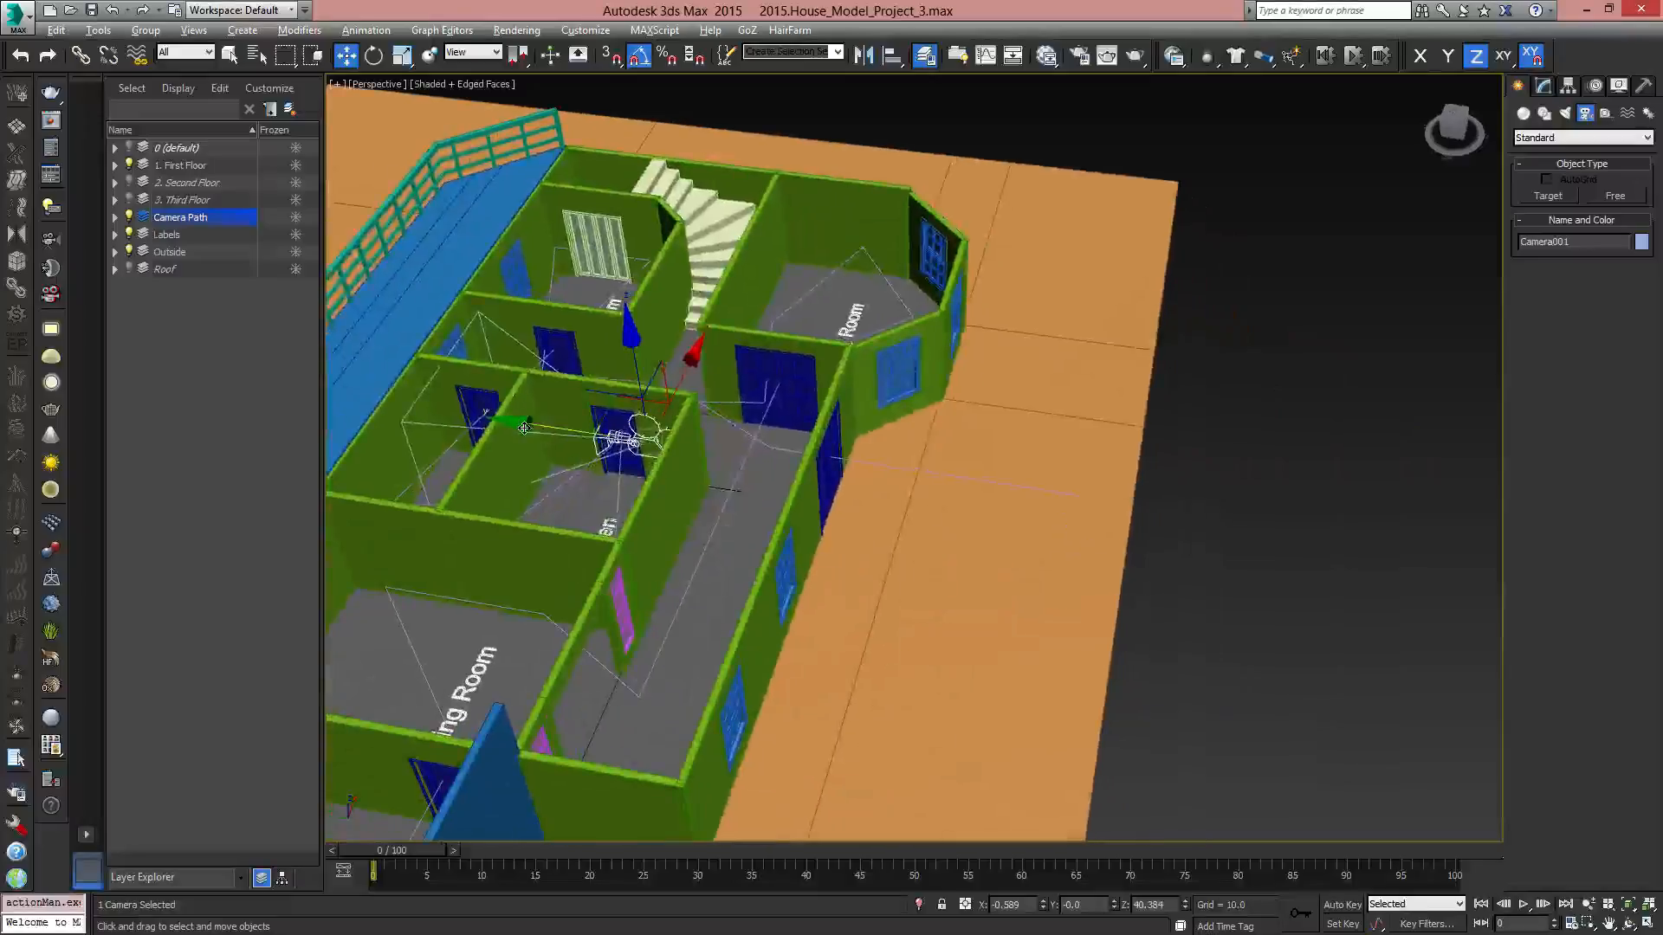
drag(521, 422, 1292, 538)
alt+middle_drag(1292, 538, 856, 479)
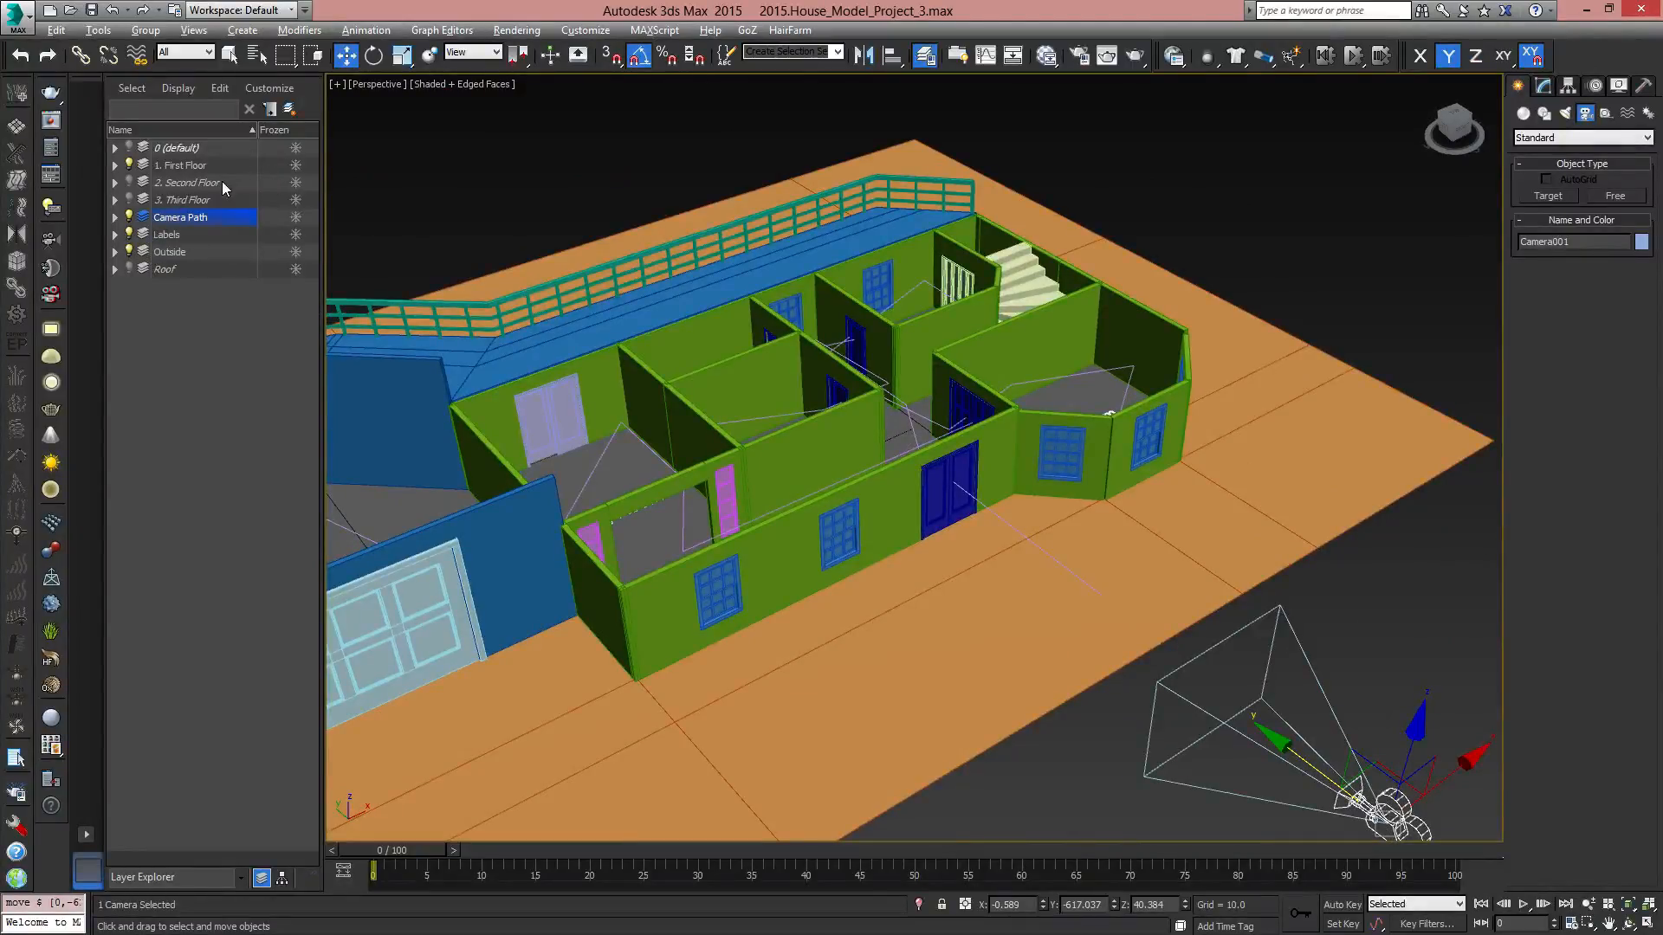
Freeze the Outside layer.
alt+middle_drag(1027, 466, 1078, 504)
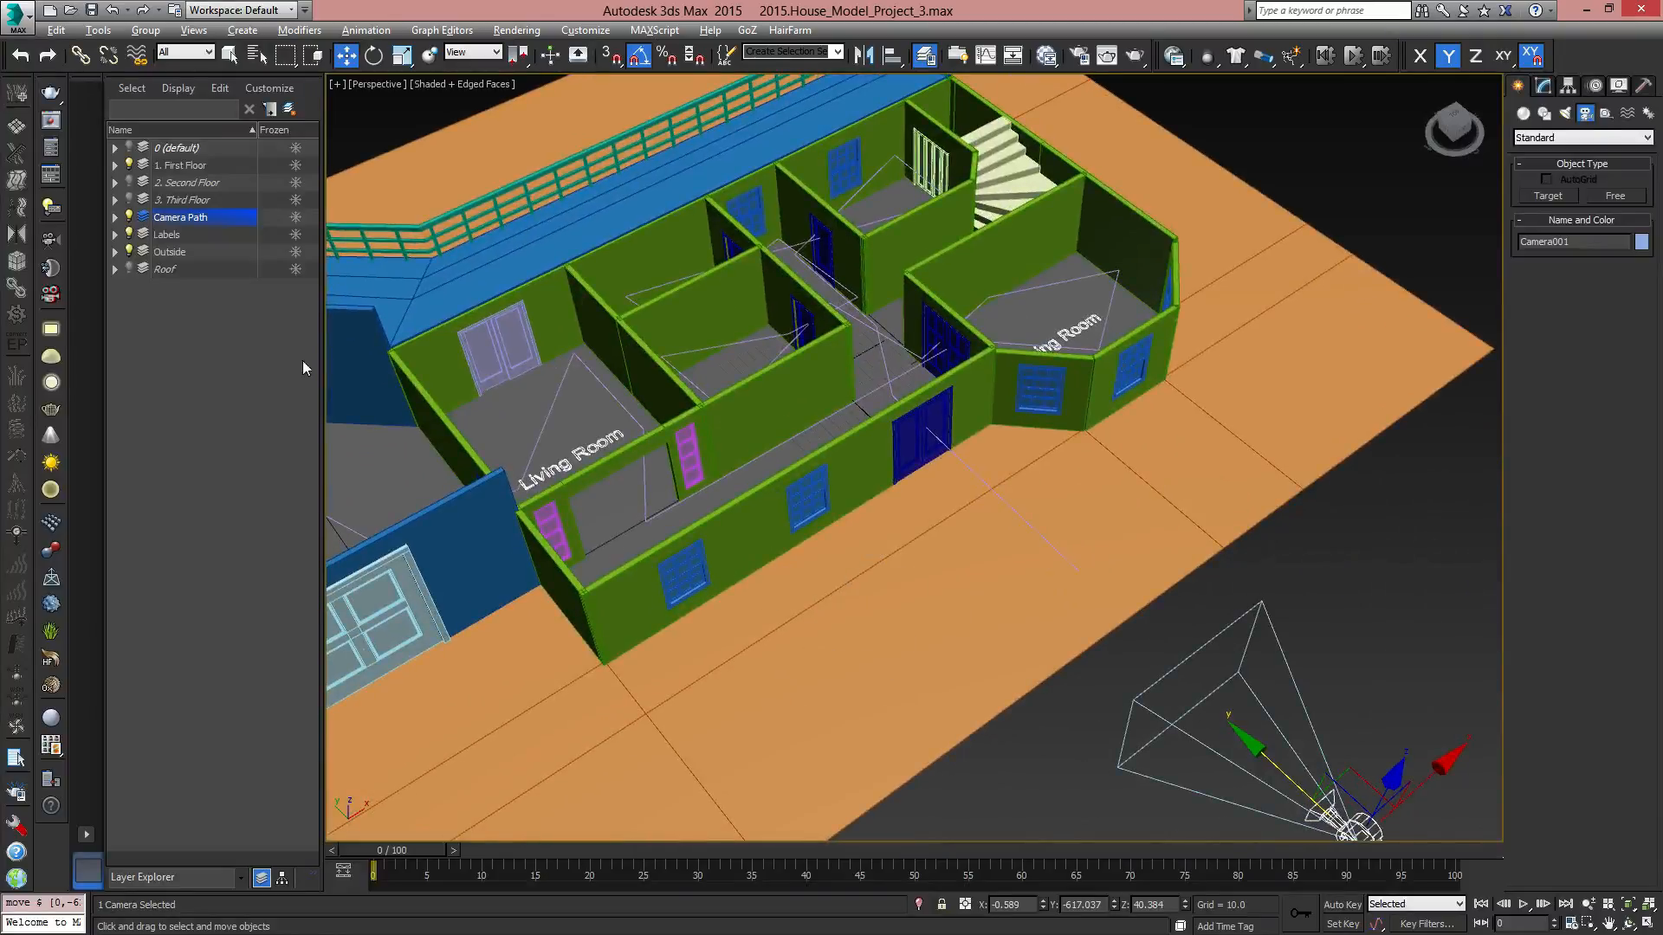
click(295, 252)
alt+middle_drag(1096, 485, 1144, 558)
alt+middle_drag(869, 426, 880, 486)
middle_drag(784, 208, 786, 369)
middle_drag(729, 550, 1024, 216)
middle_drag(1096, 364, 411, 473)
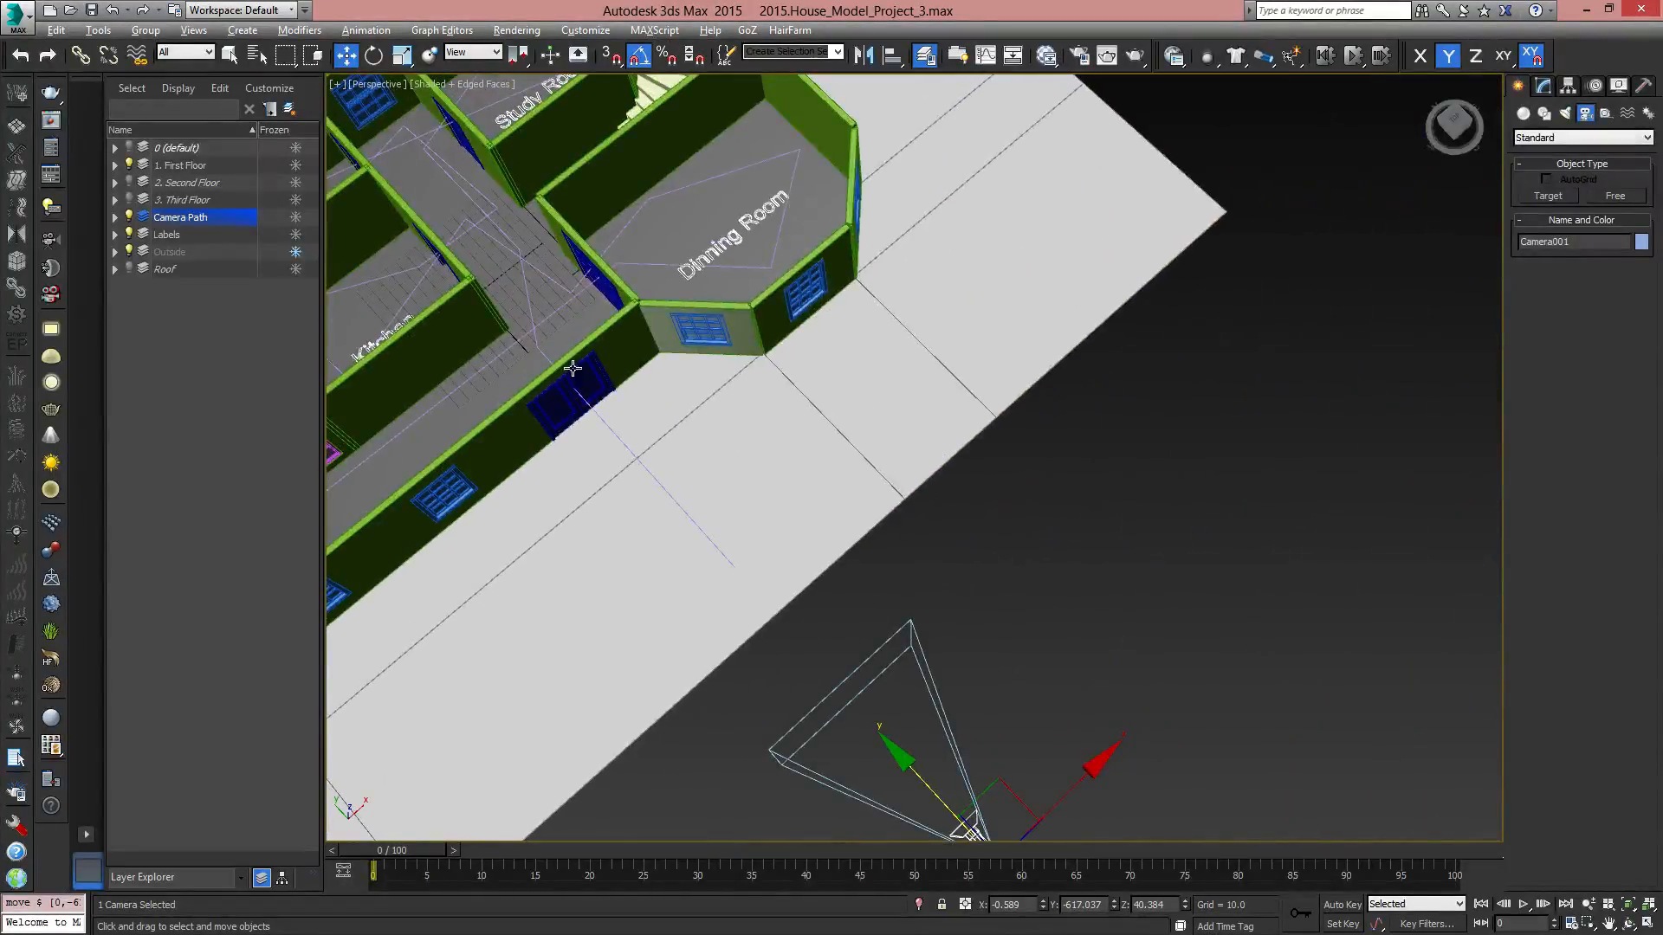
Swing open the double doors at the front entry by raising their Open angle.
middle_drag(812, 693, 787, 554)
alt+middle_drag(786, 555, 795, 481)
middle_drag(598, 360, 823, 474)
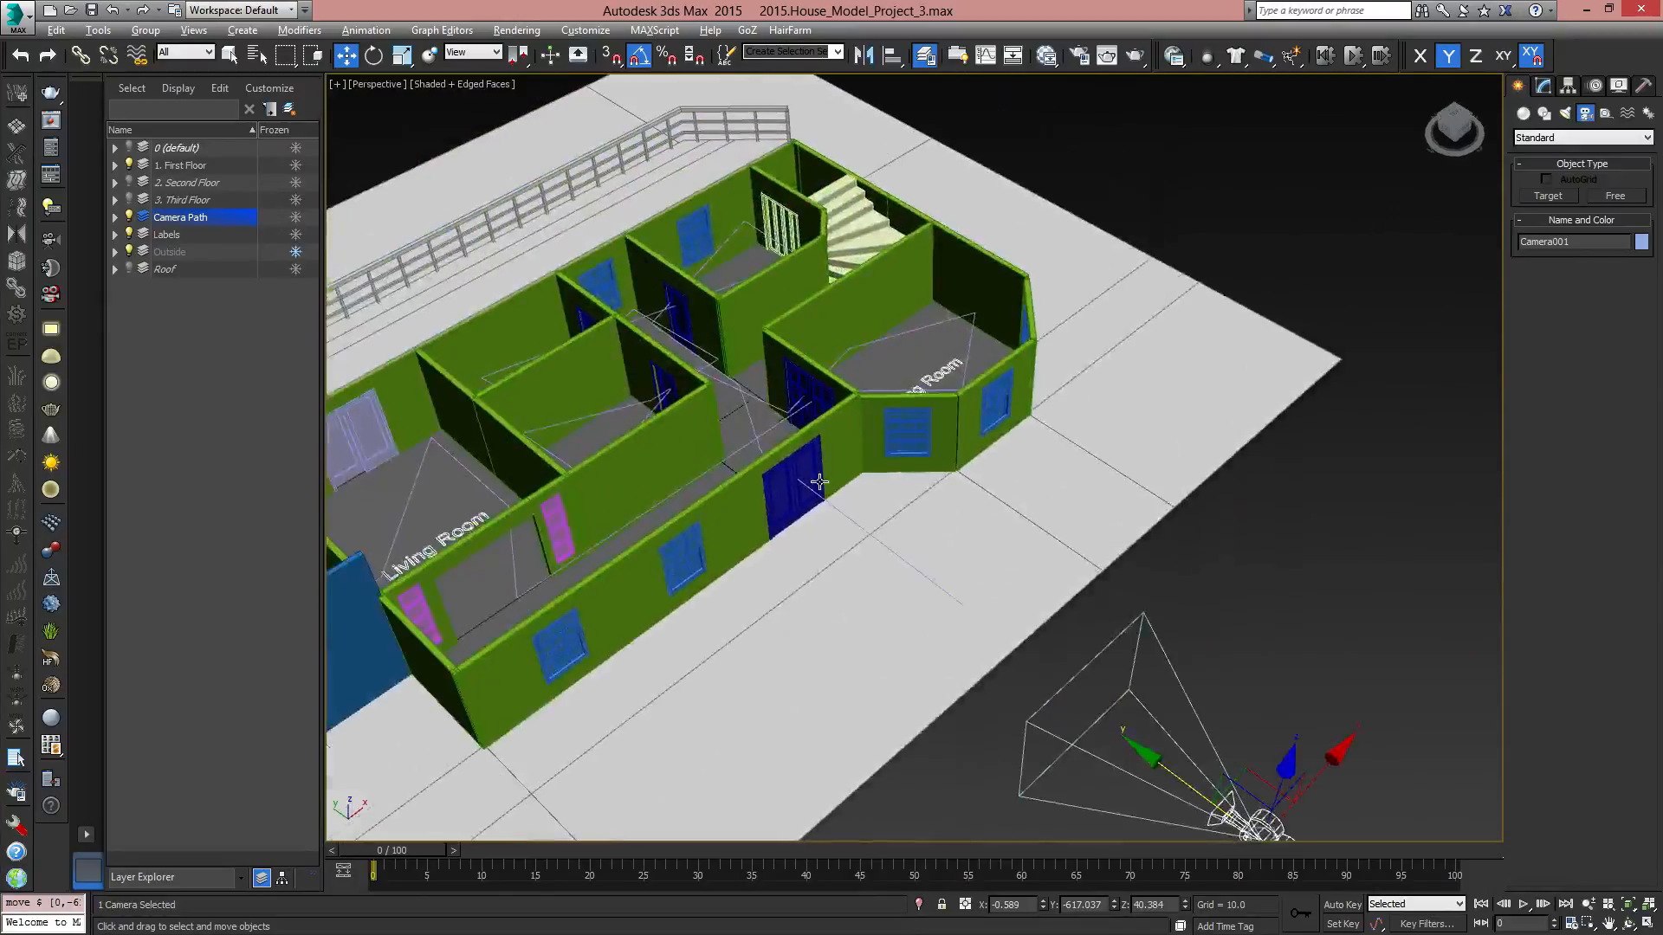
scroll(815, 472, up, 3)
middle_drag(909, 527, 616, 309)
middle_drag(766, 442, 1091, 642)
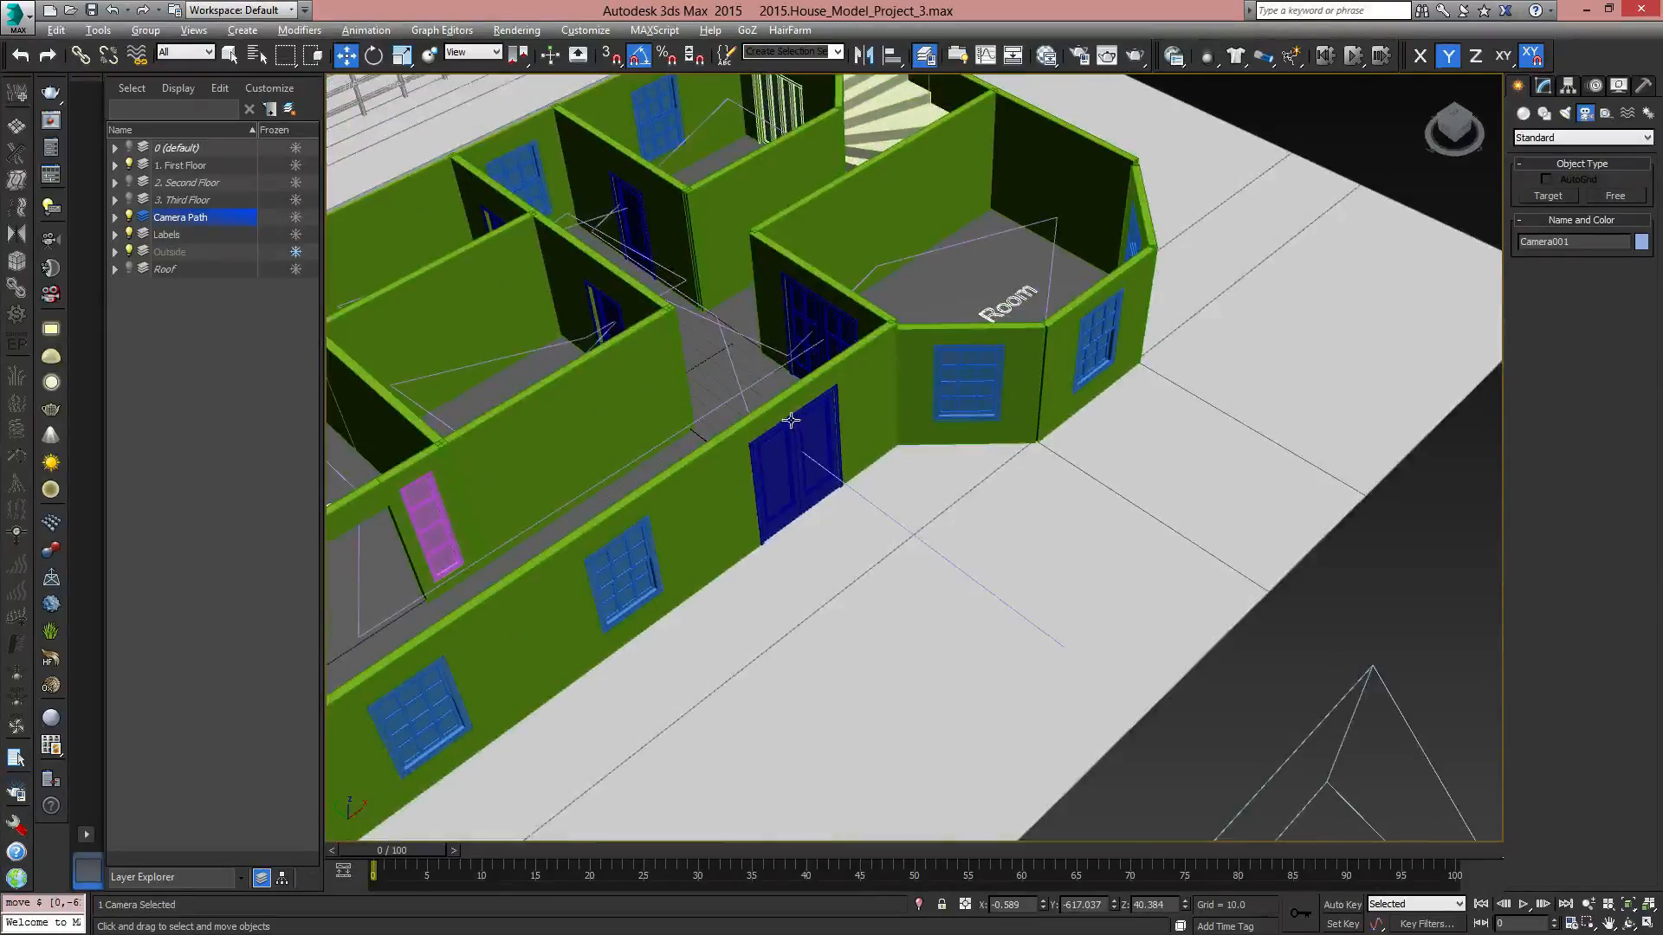
click(817, 424)
scroll(817, 424, up, 2)
click(1545, 84)
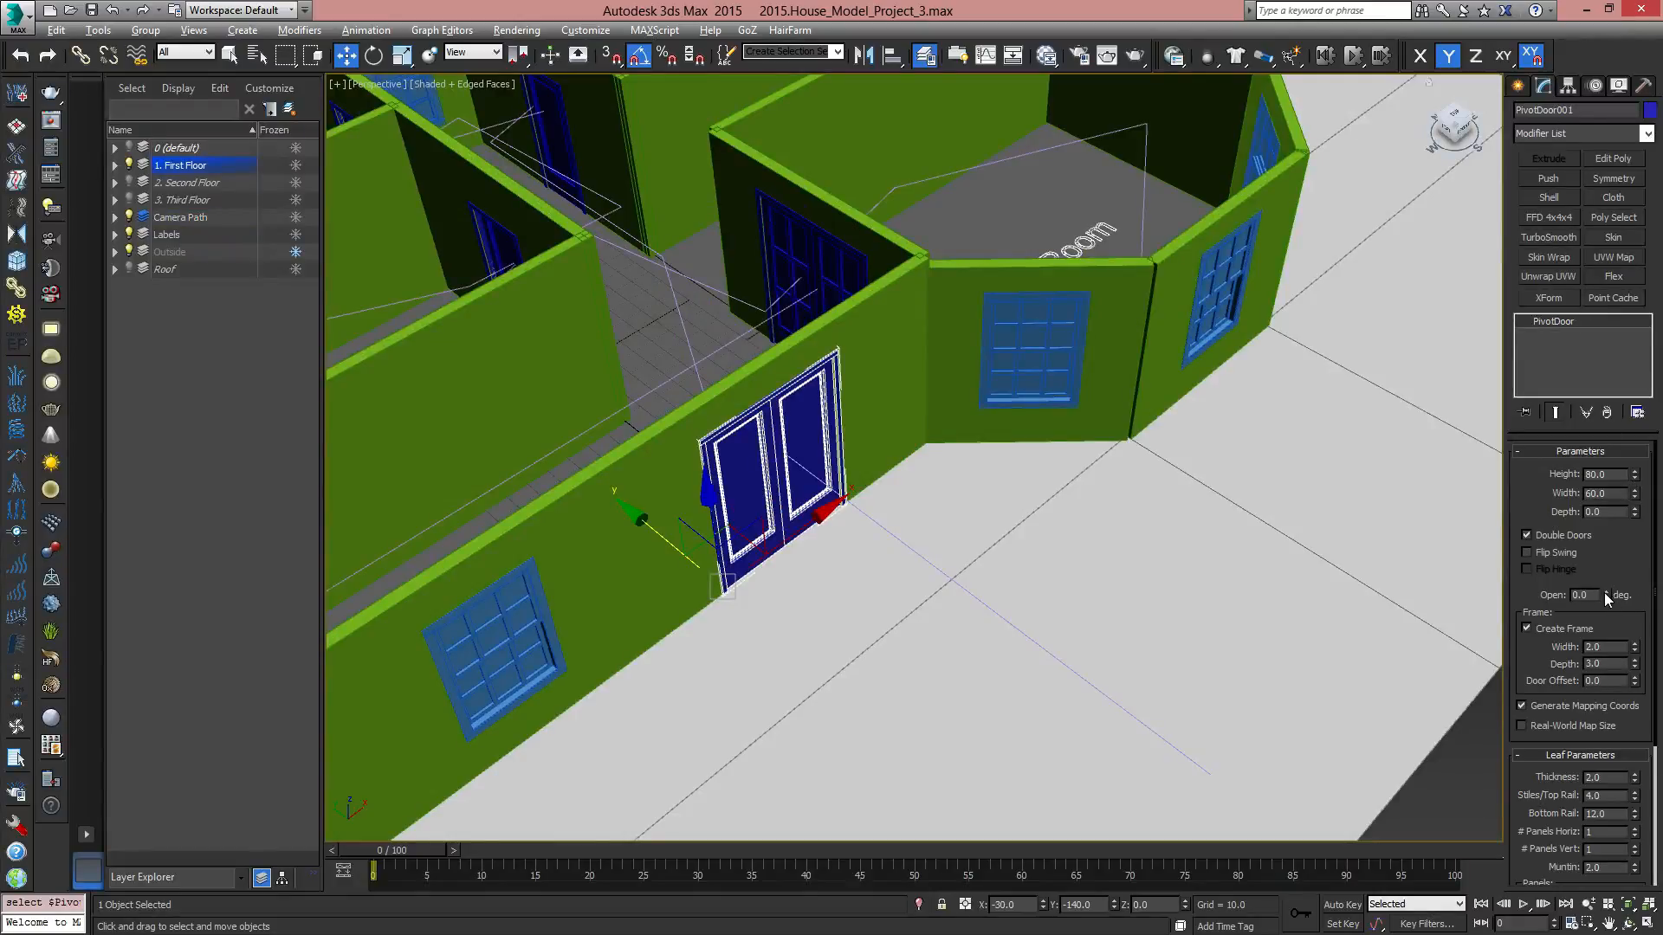
drag(1607, 597, 1606, 533)
Open the dining room's double doors to 137 degrees.
middle_drag(844, 326, 945, 527)
click(890, 464)
click(932, 461)
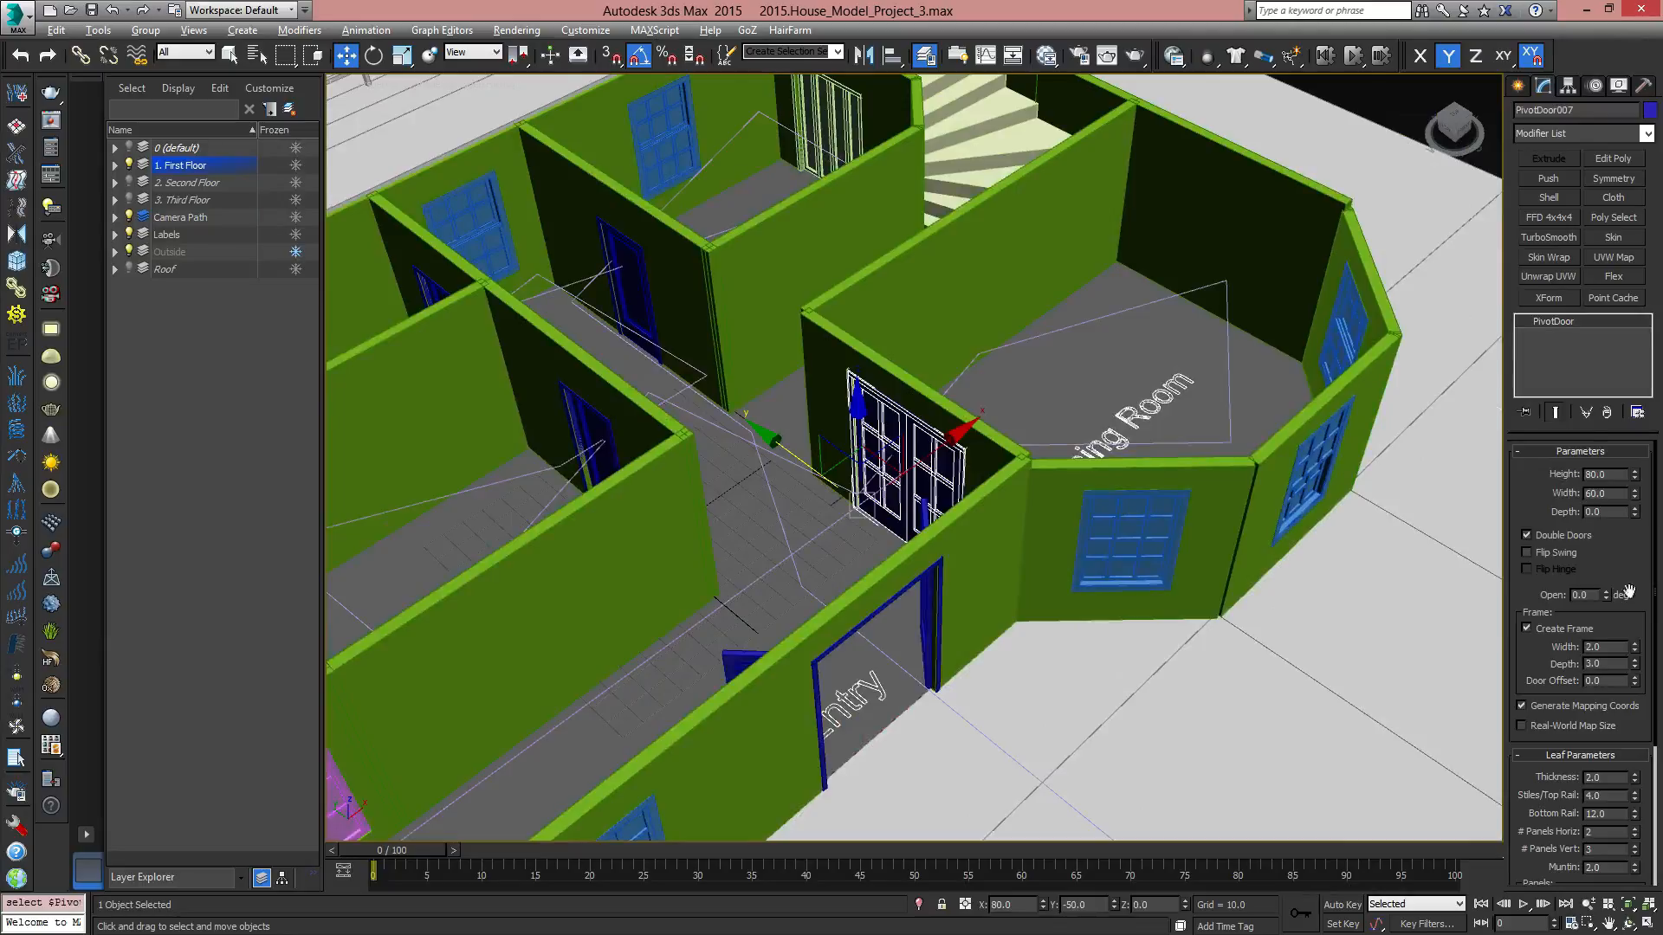
drag(1608, 594, 1607, 554)
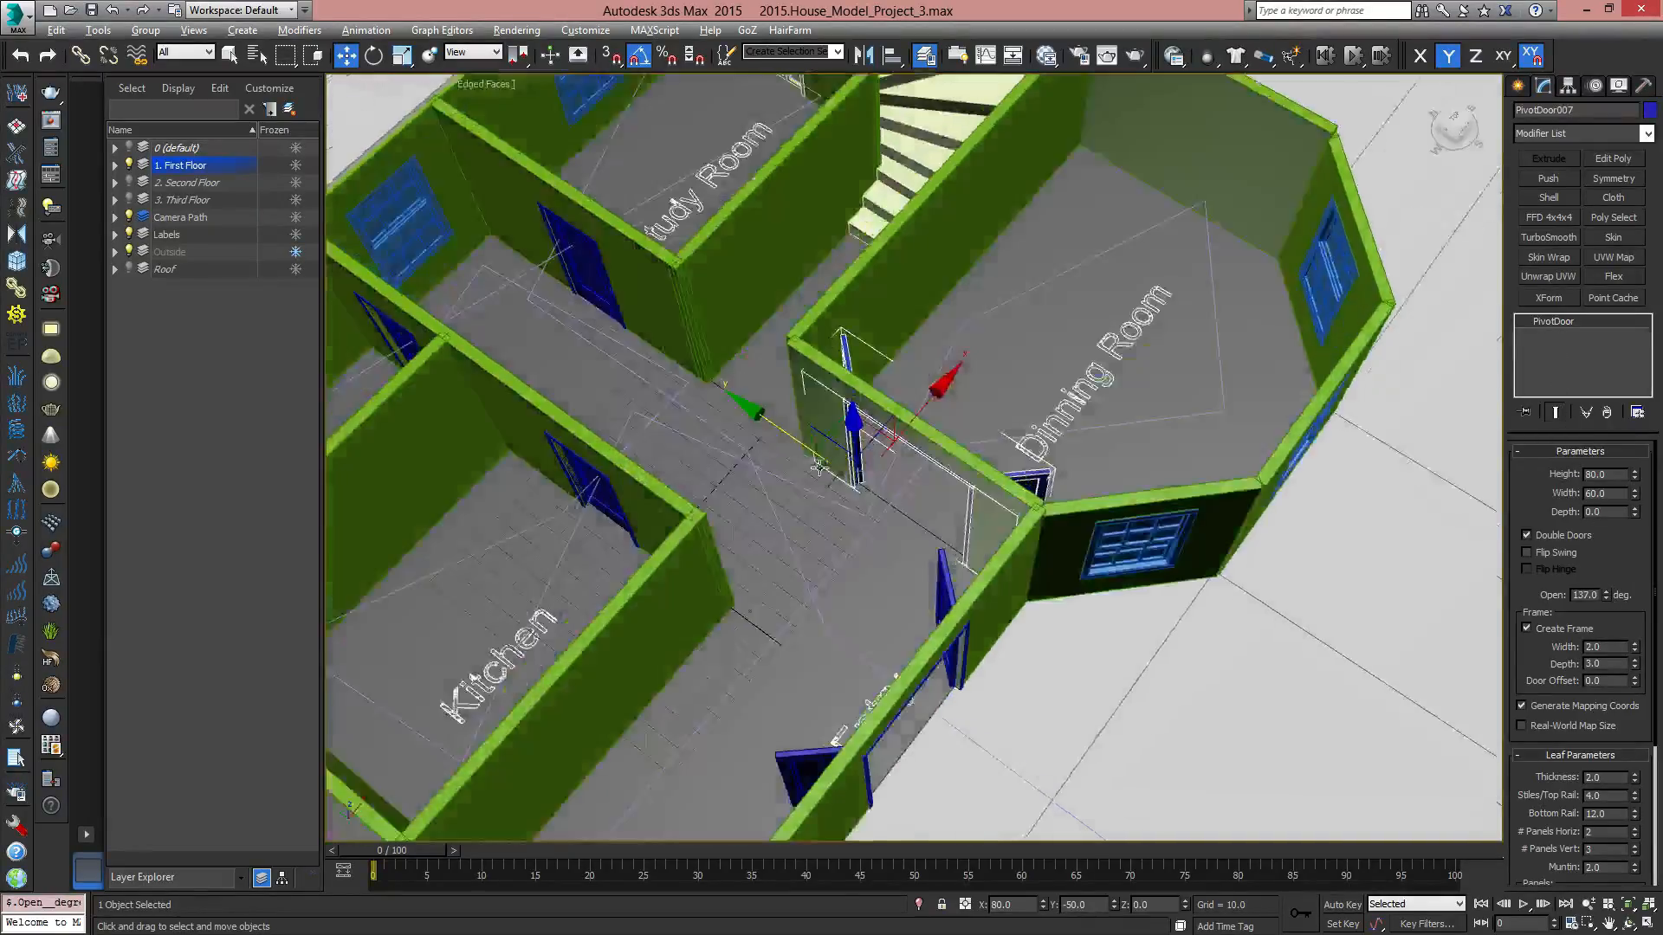
Swing open the kitchen door and open the bathroom door to 120.5 degrees.
alt+middle_drag(819, 467, 823, 437)
middle_drag(823, 437, 983, 470)
click(905, 399)
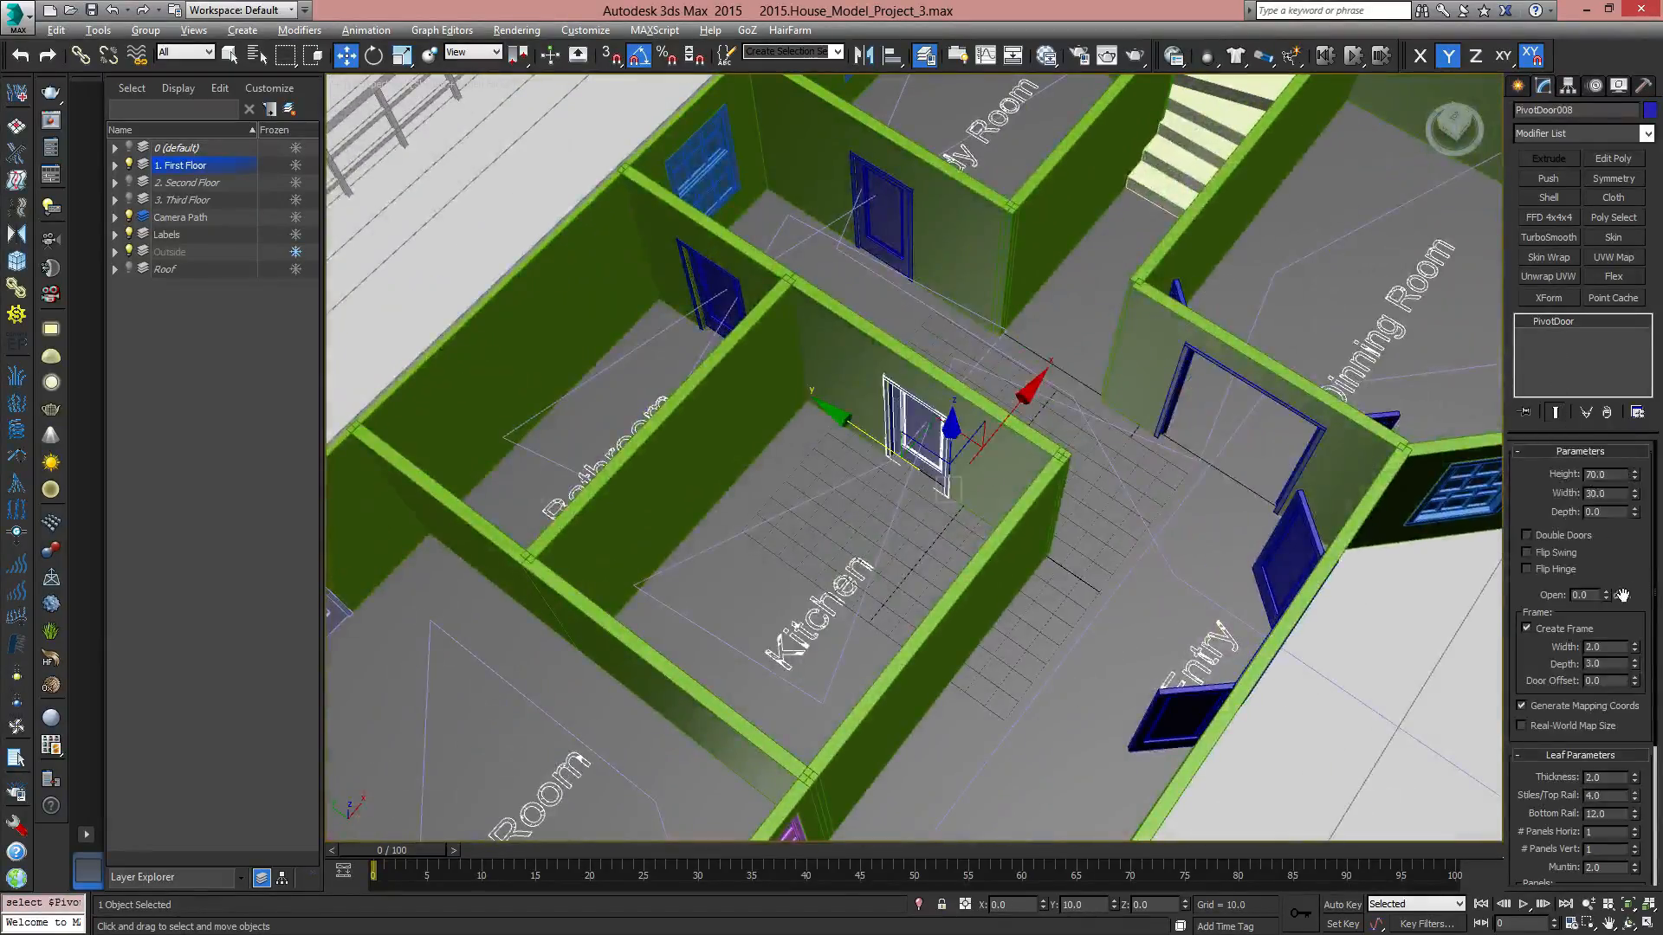
drag(1608, 594, 1608, 565)
click(709, 270)
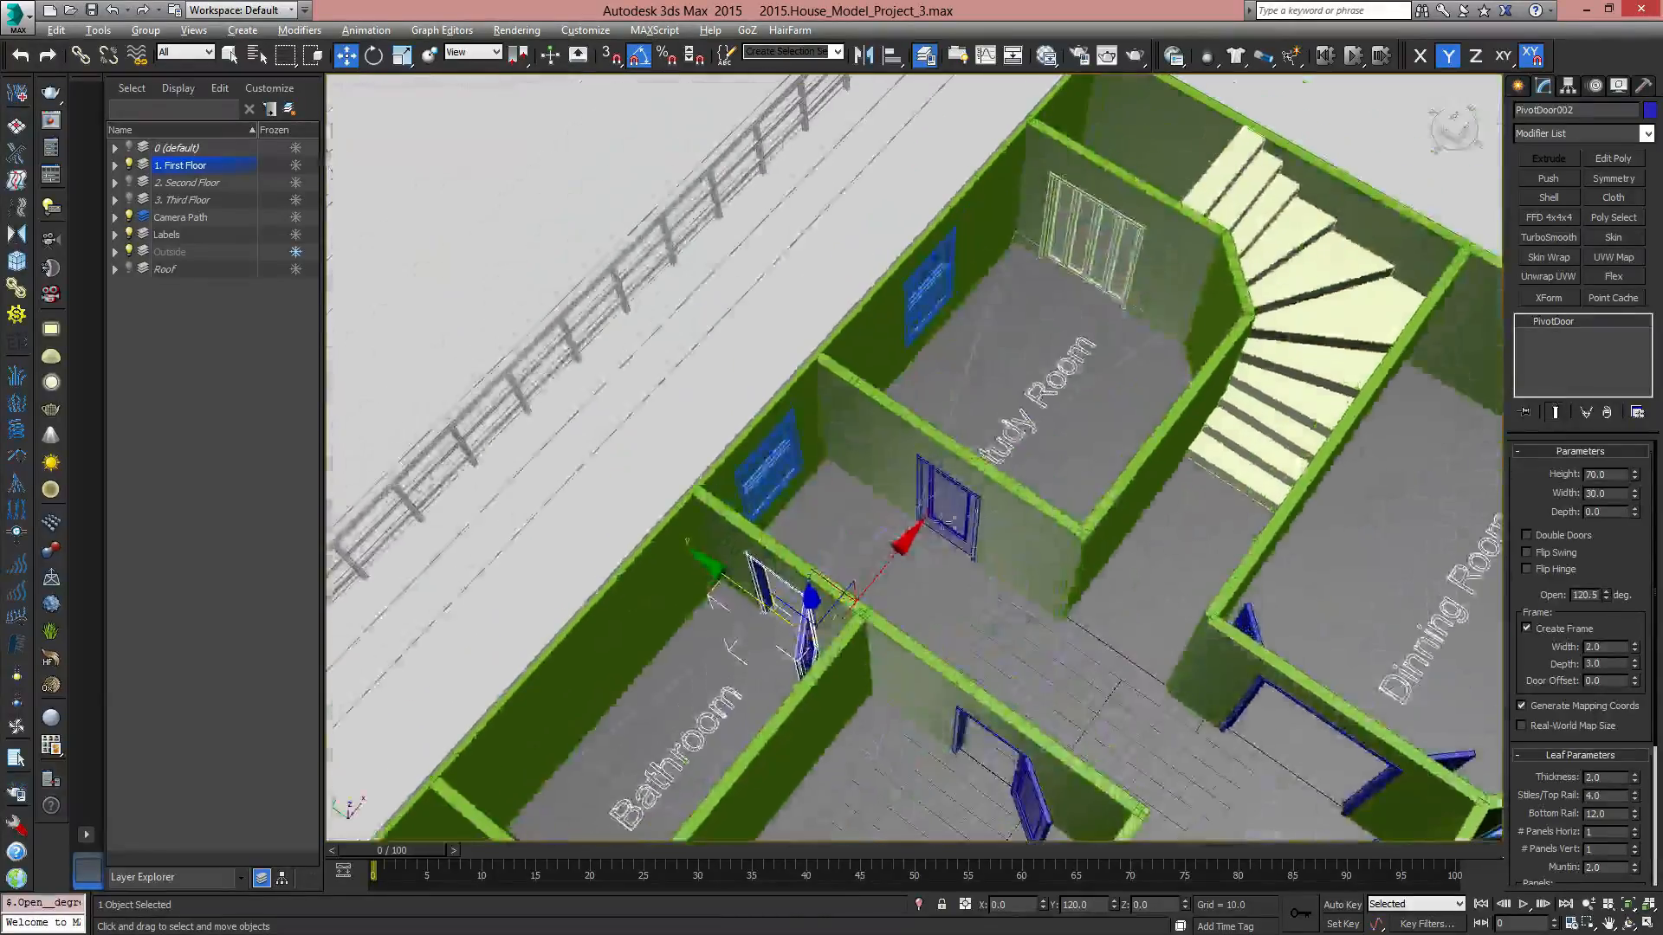
Open the study room door to 149.5 degrees and the door between living room and garage to 141 degrees.
click(950, 520)
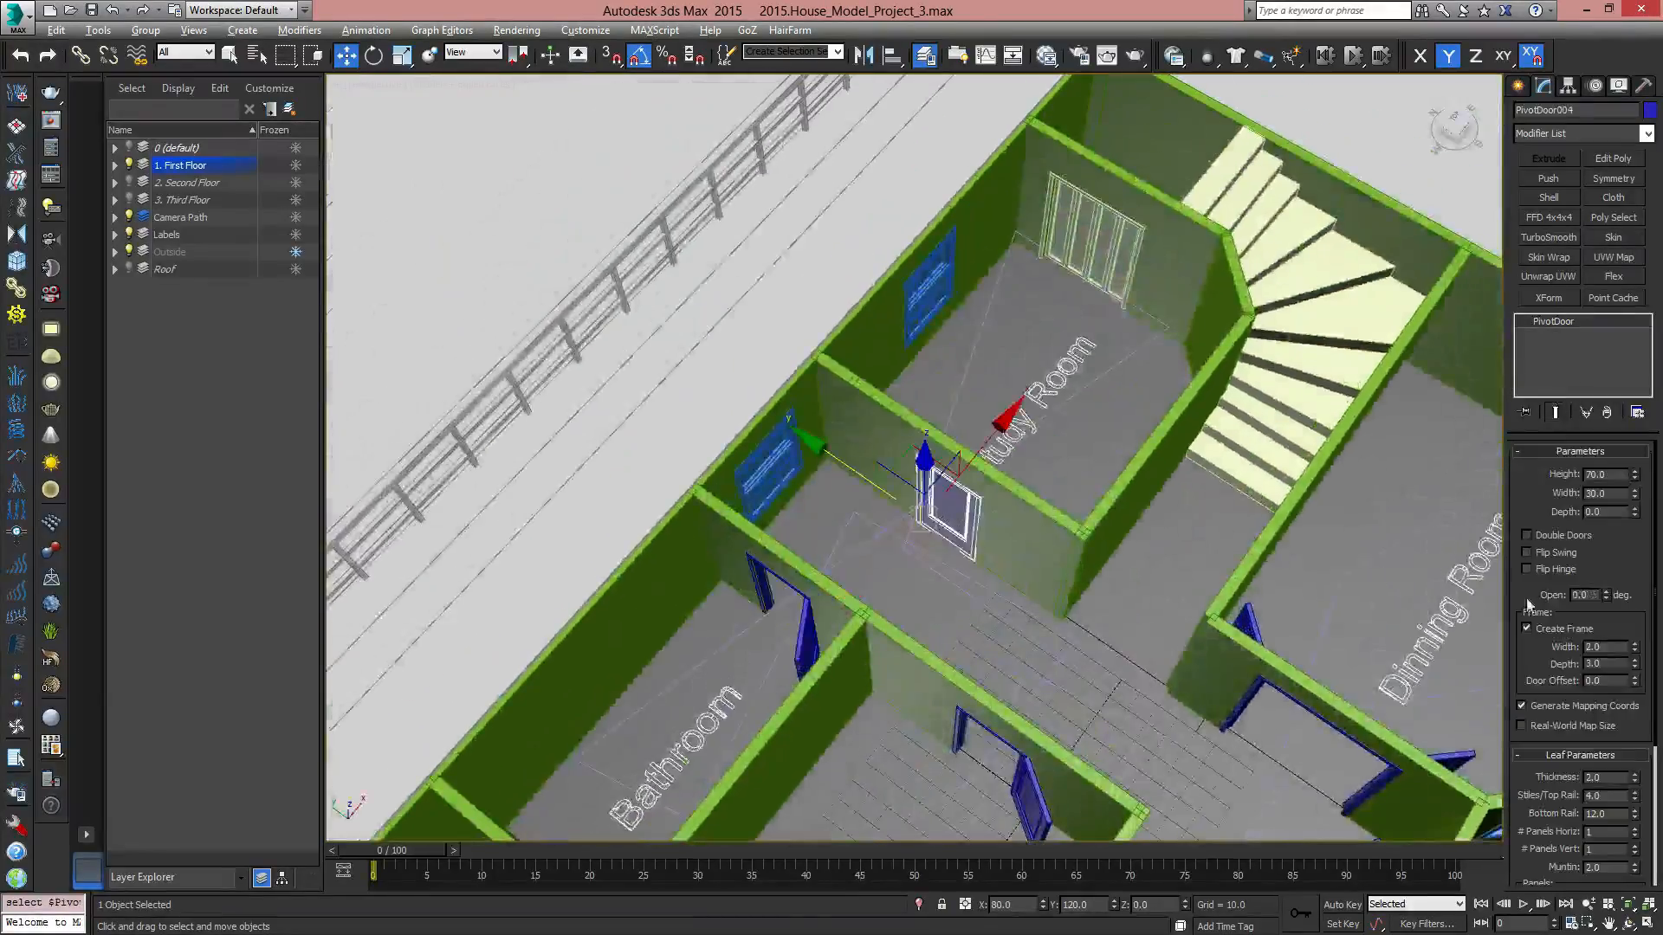
drag(1607, 597, 1608, 556)
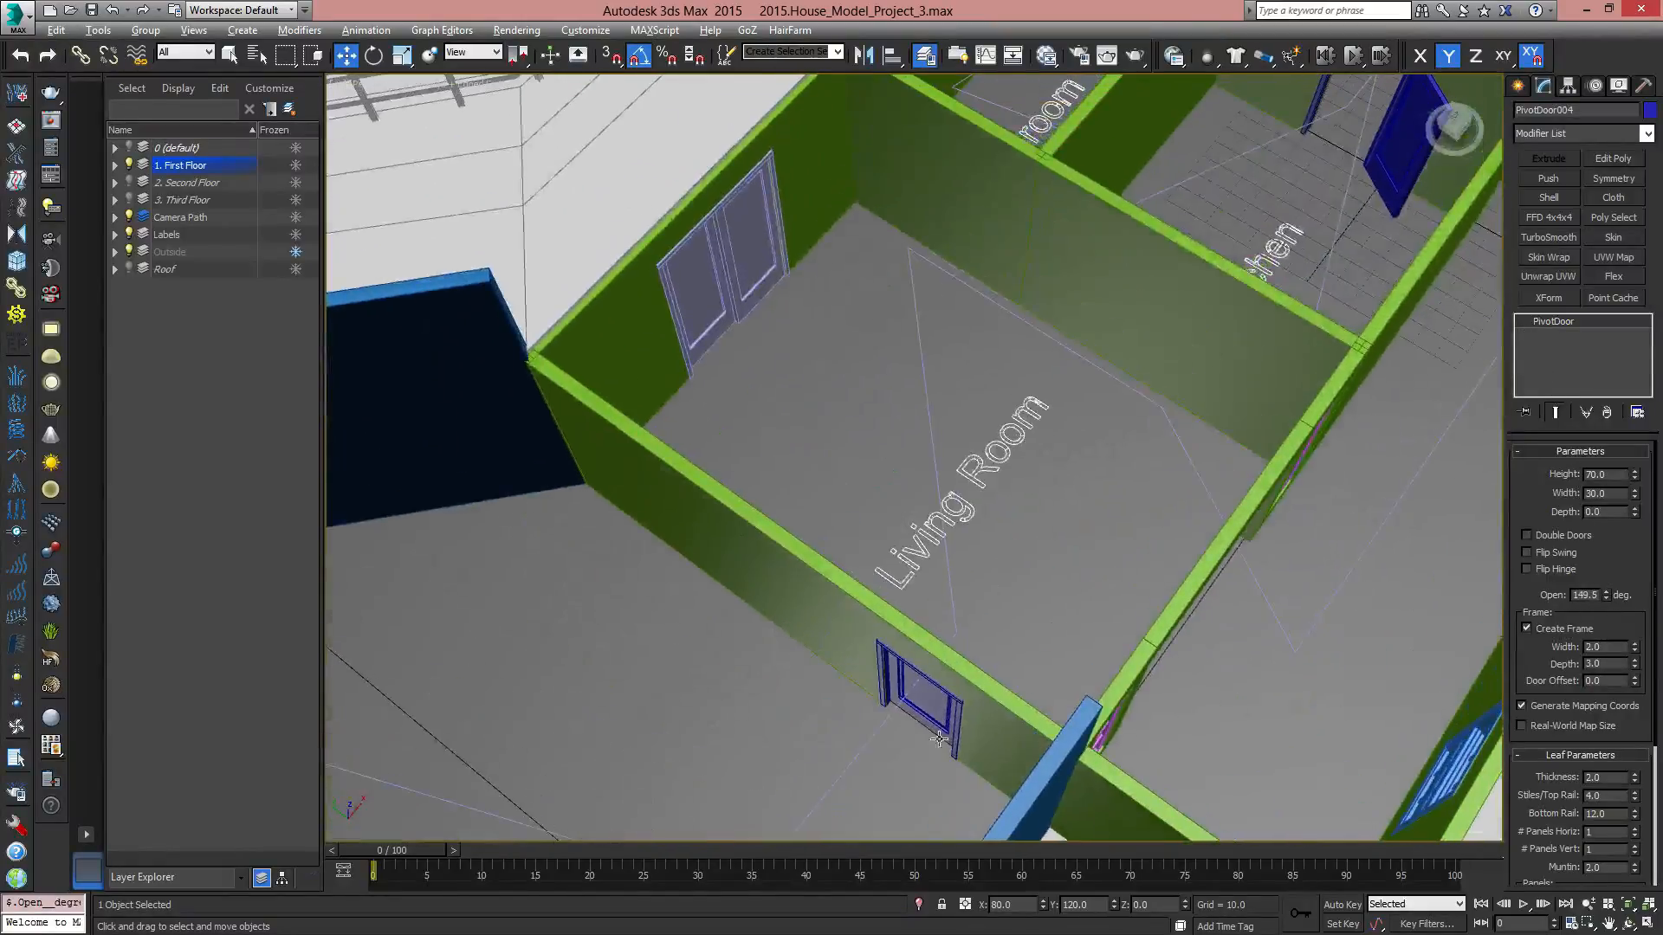
click(920, 693)
drag(1608, 597, 1608, 563)
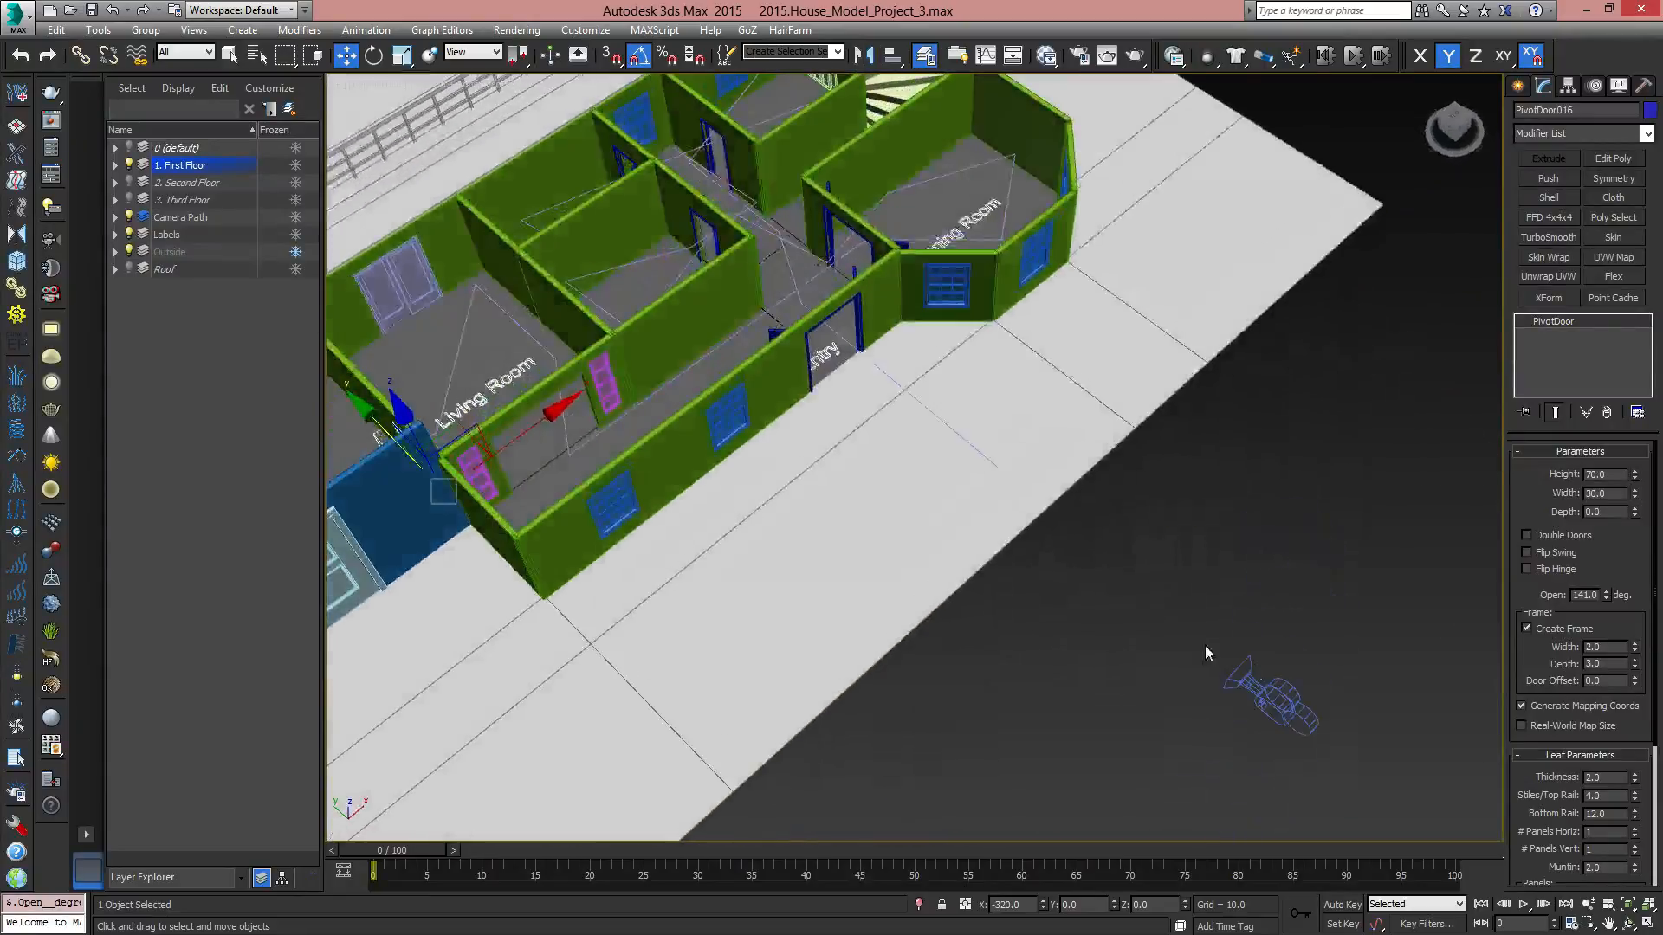
Attach the Free camera to the spline path with a Path Constraint.
click(1280, 693)
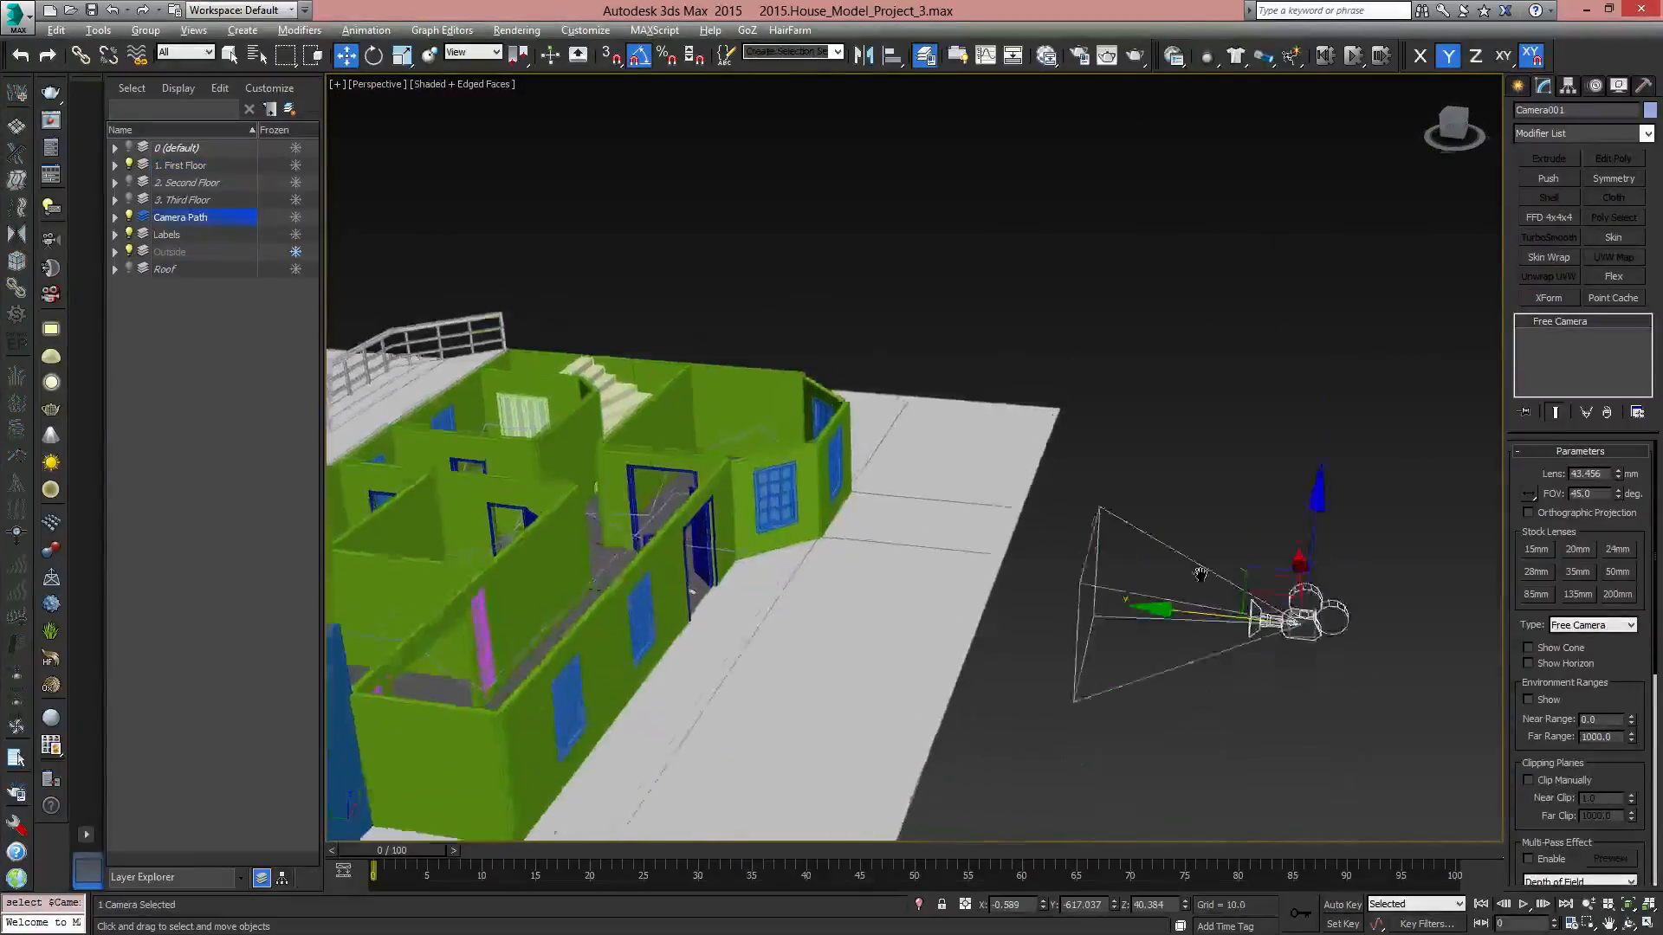
middle_drag(1200, 575, 1203, 530)
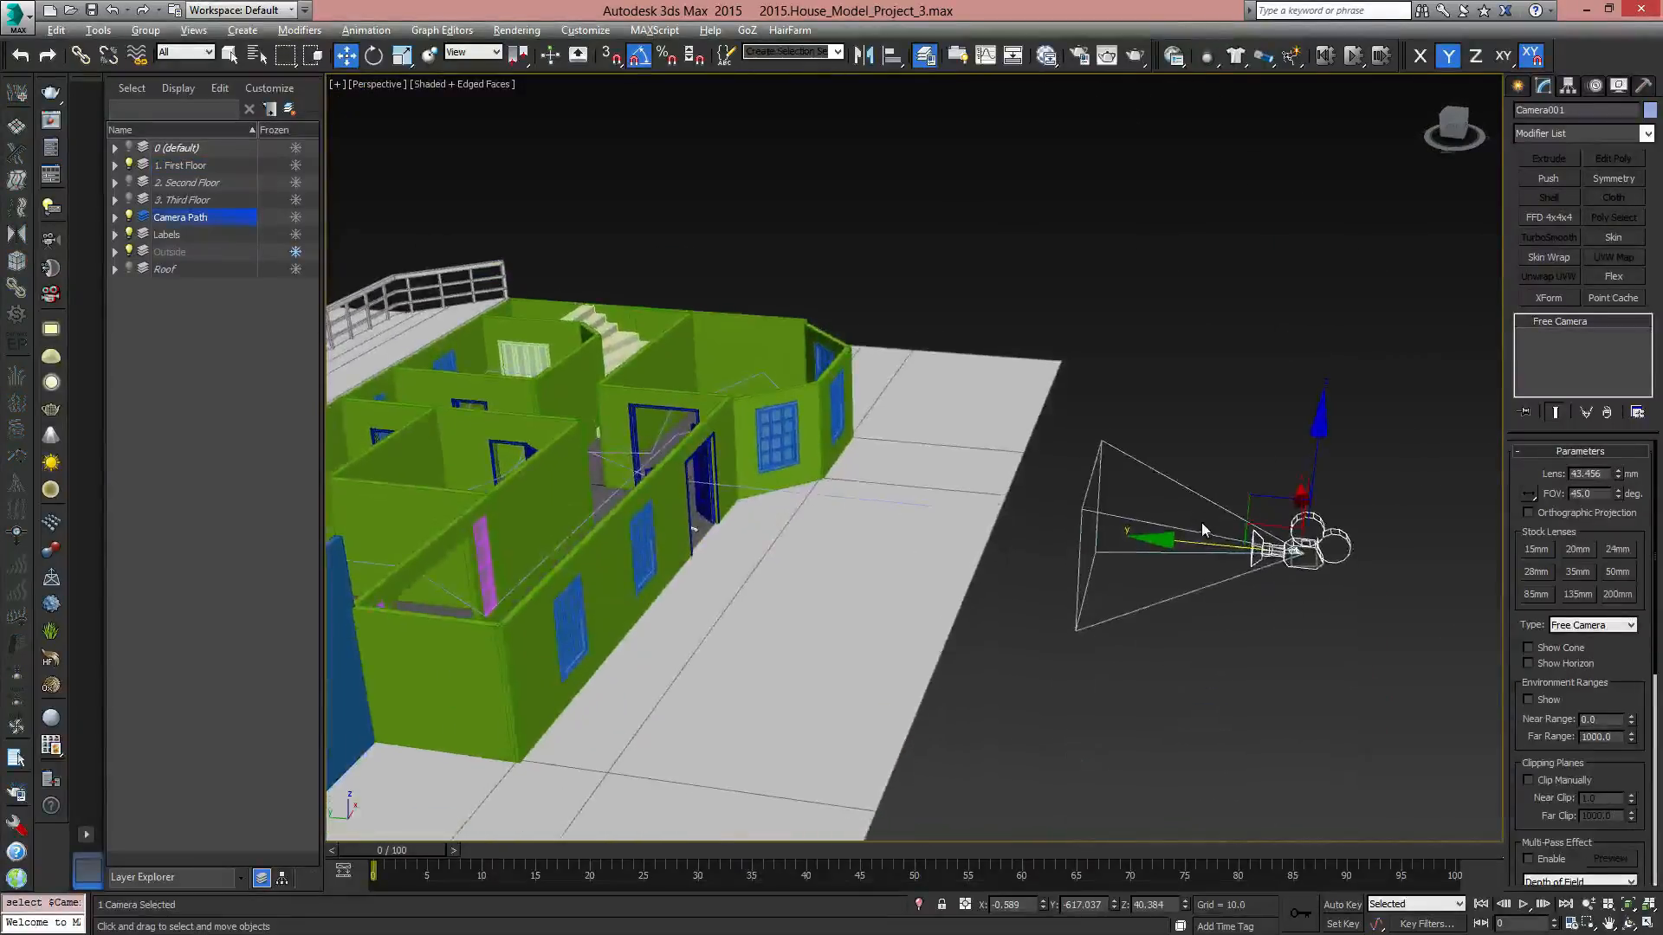
click(375, 30)
mouse_move(401, 129)
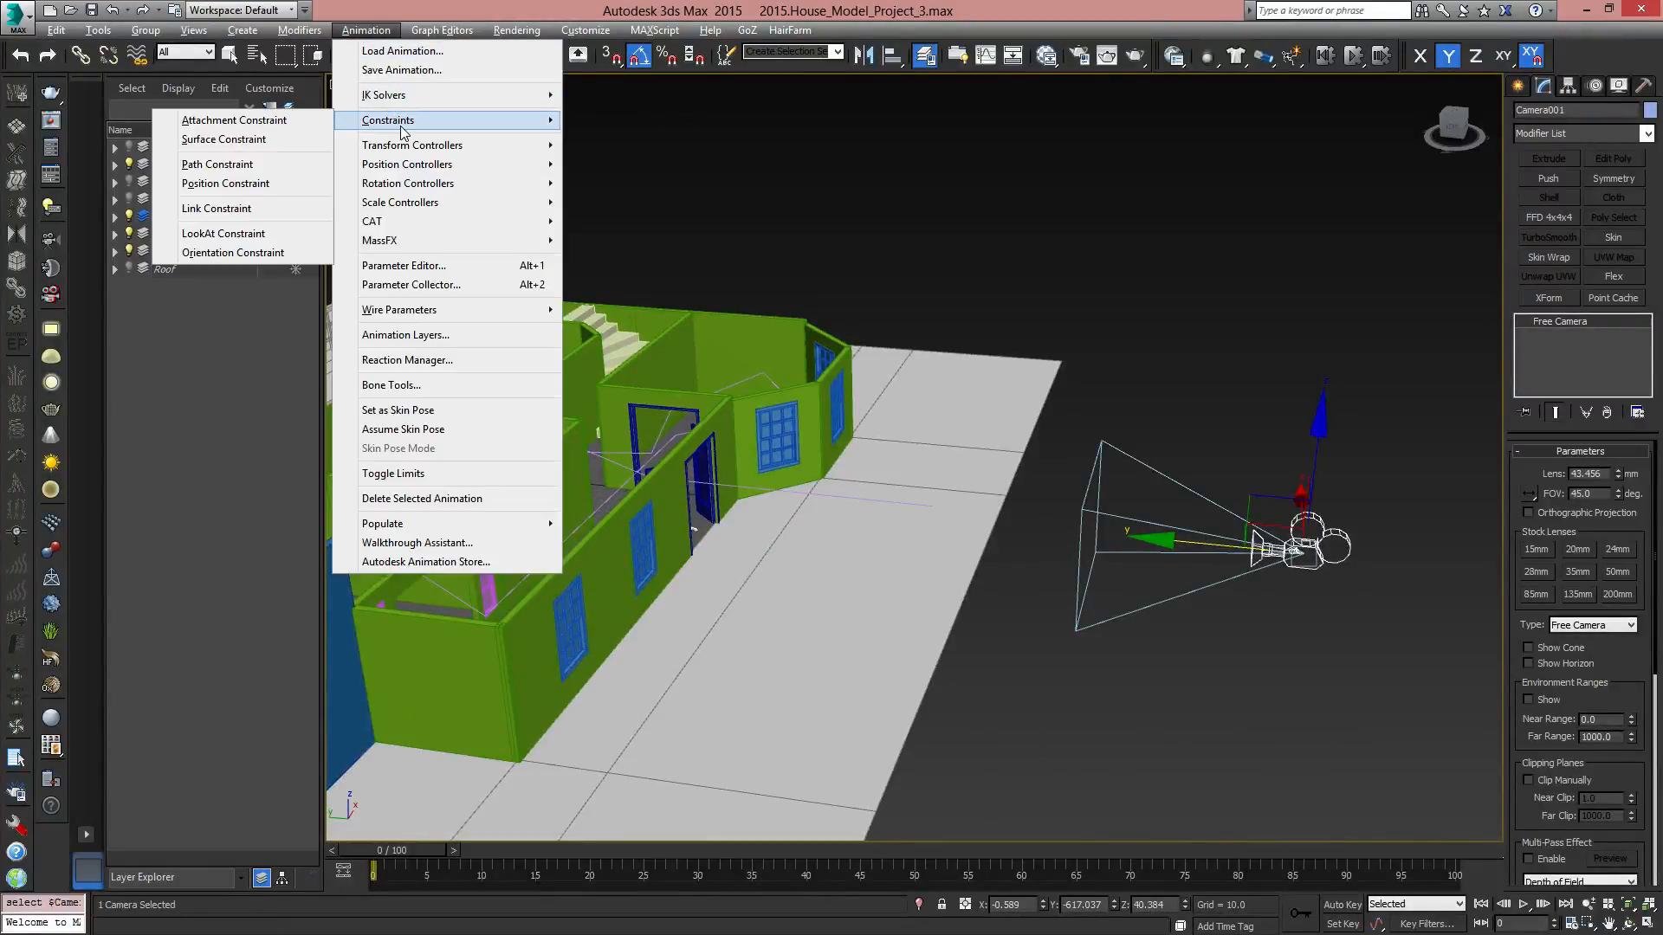
click(263, 166)
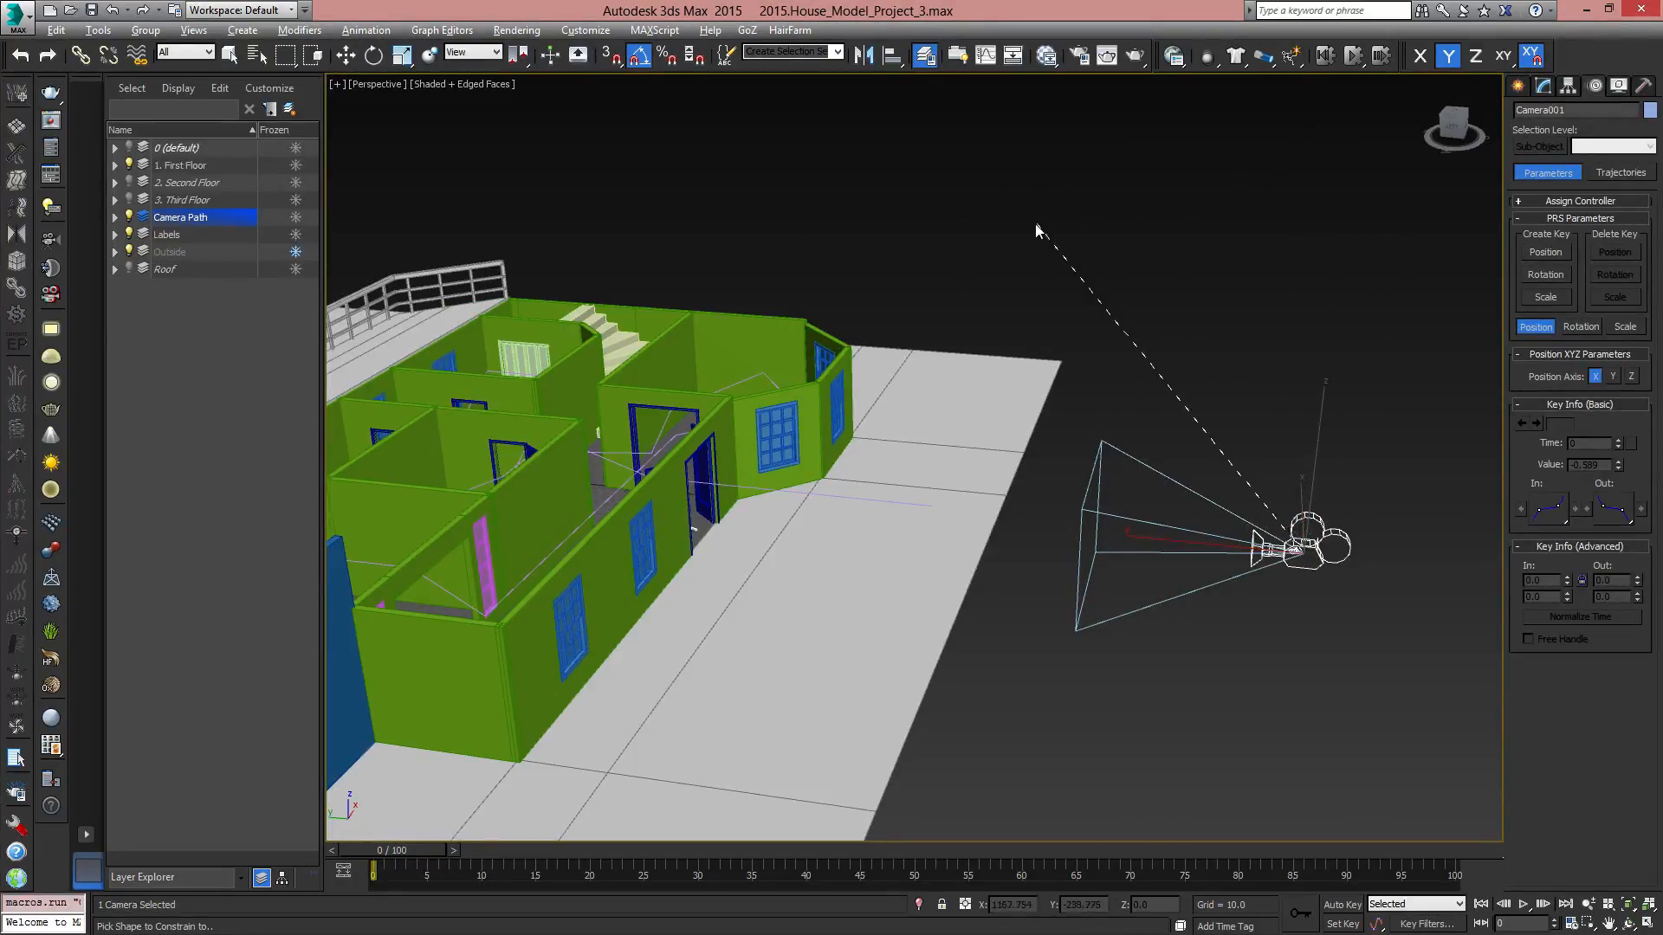
click(897, 502)
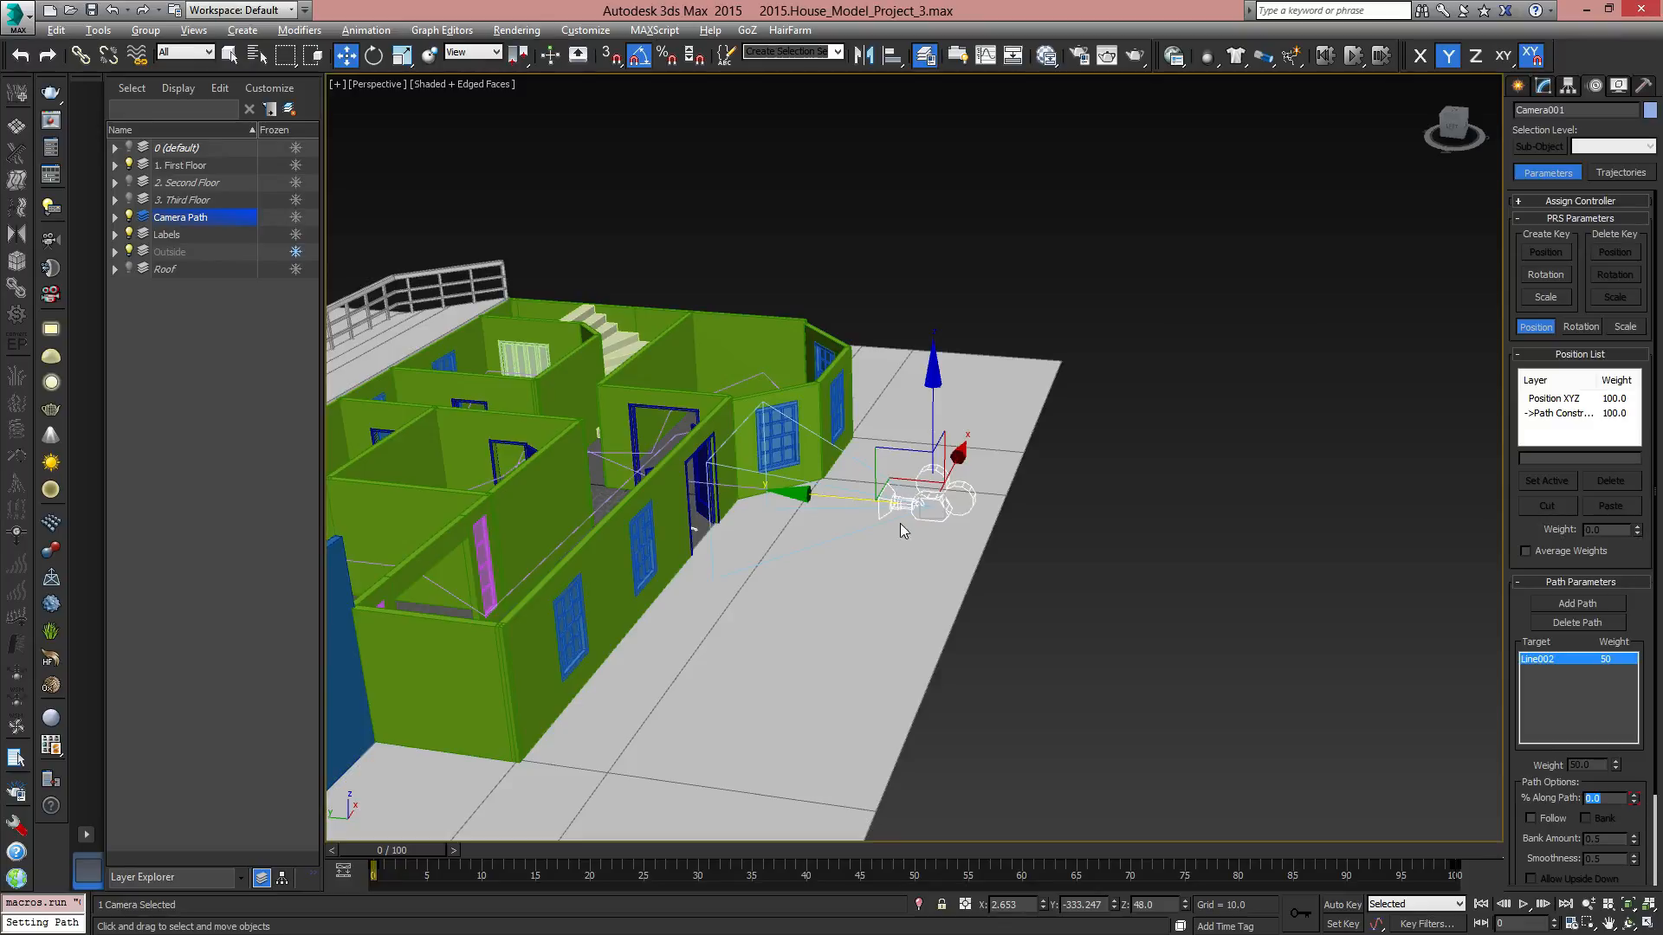
Scrub through the timeline to preview the camera travelling along the path through the house.
alt+middle_drag(864, 549, 924, 568)
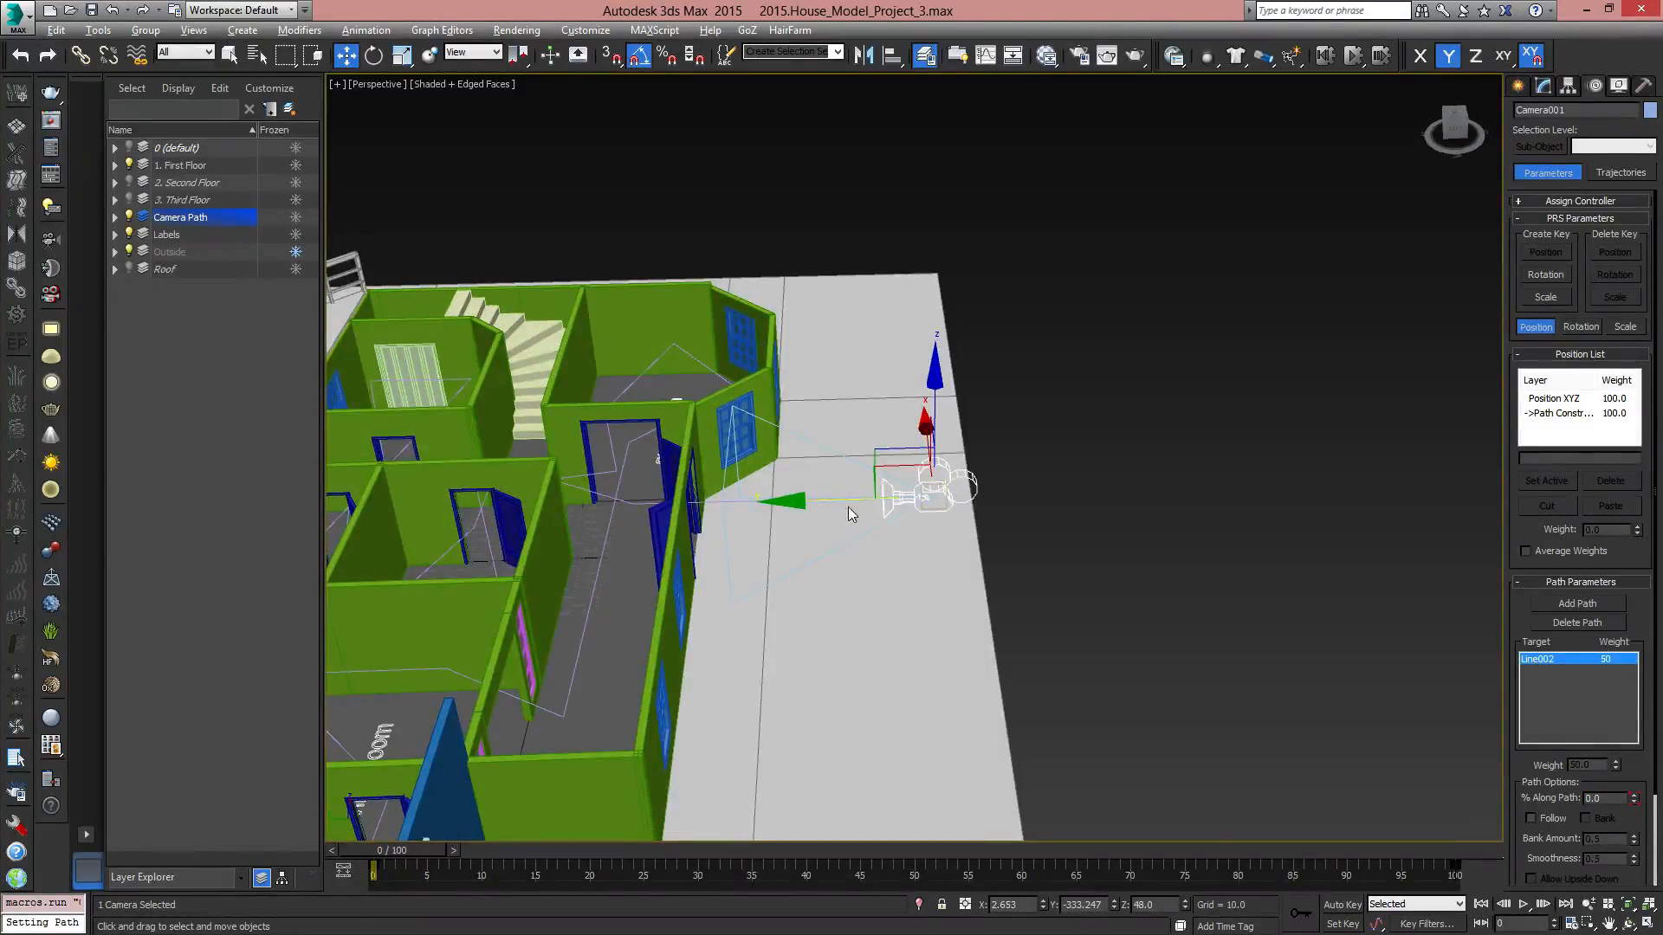
alt+middle_drag(538, 504, 1110, 706)
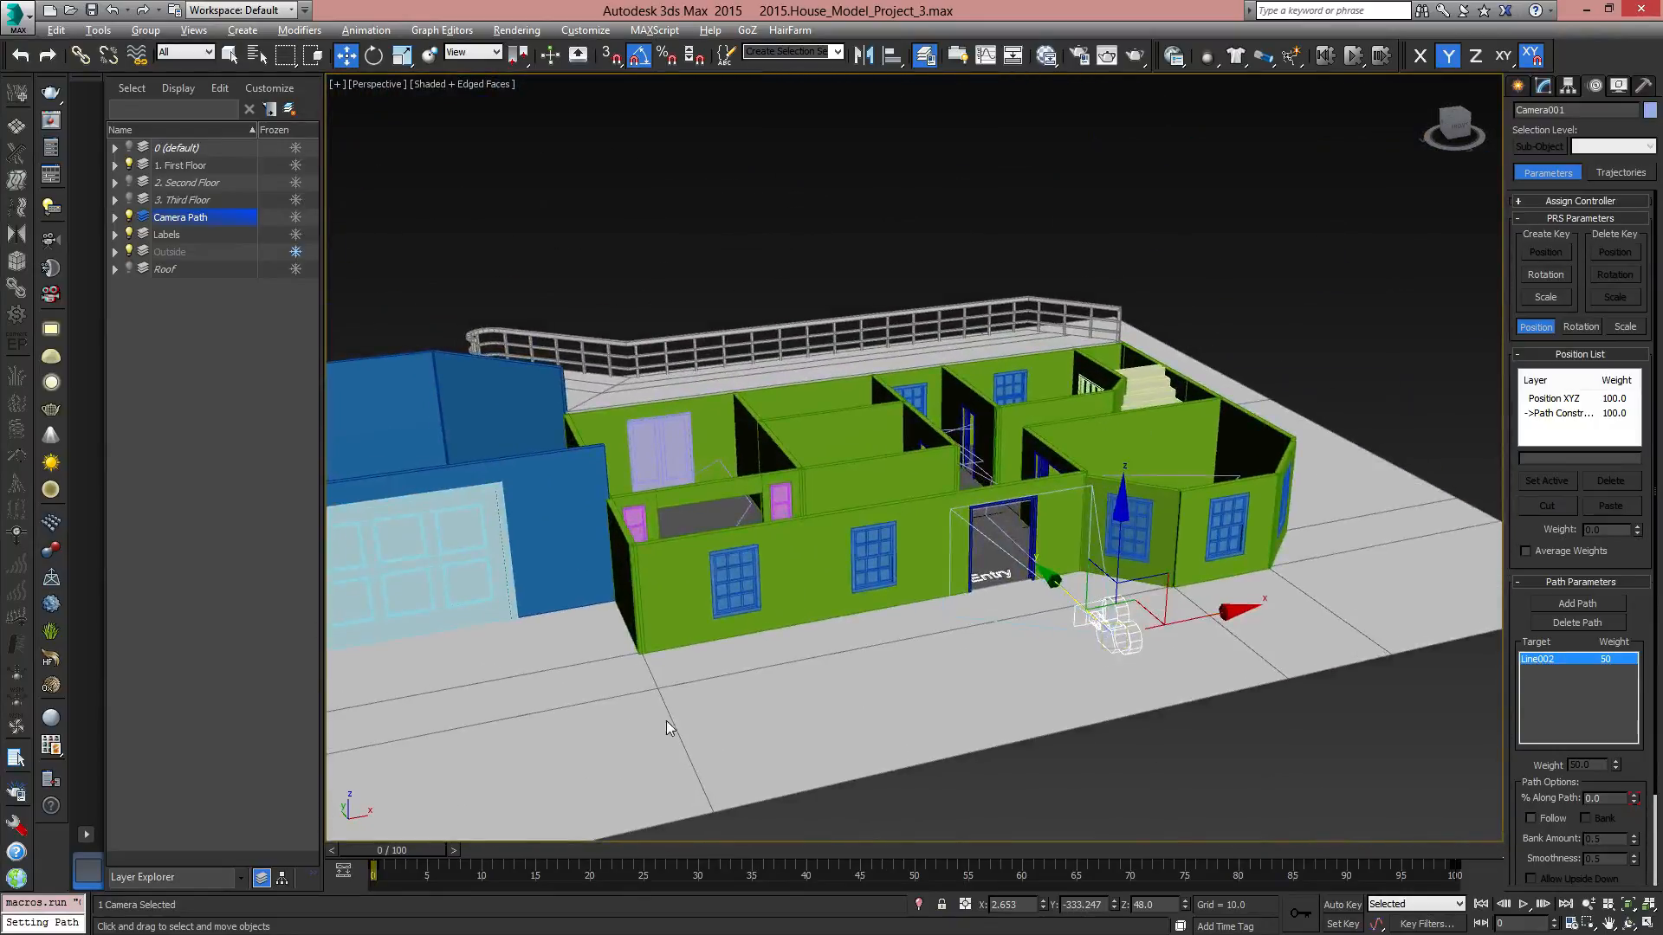
middle_drag(994, 747, 964, 624)
drag(410, 856, 314, 876)
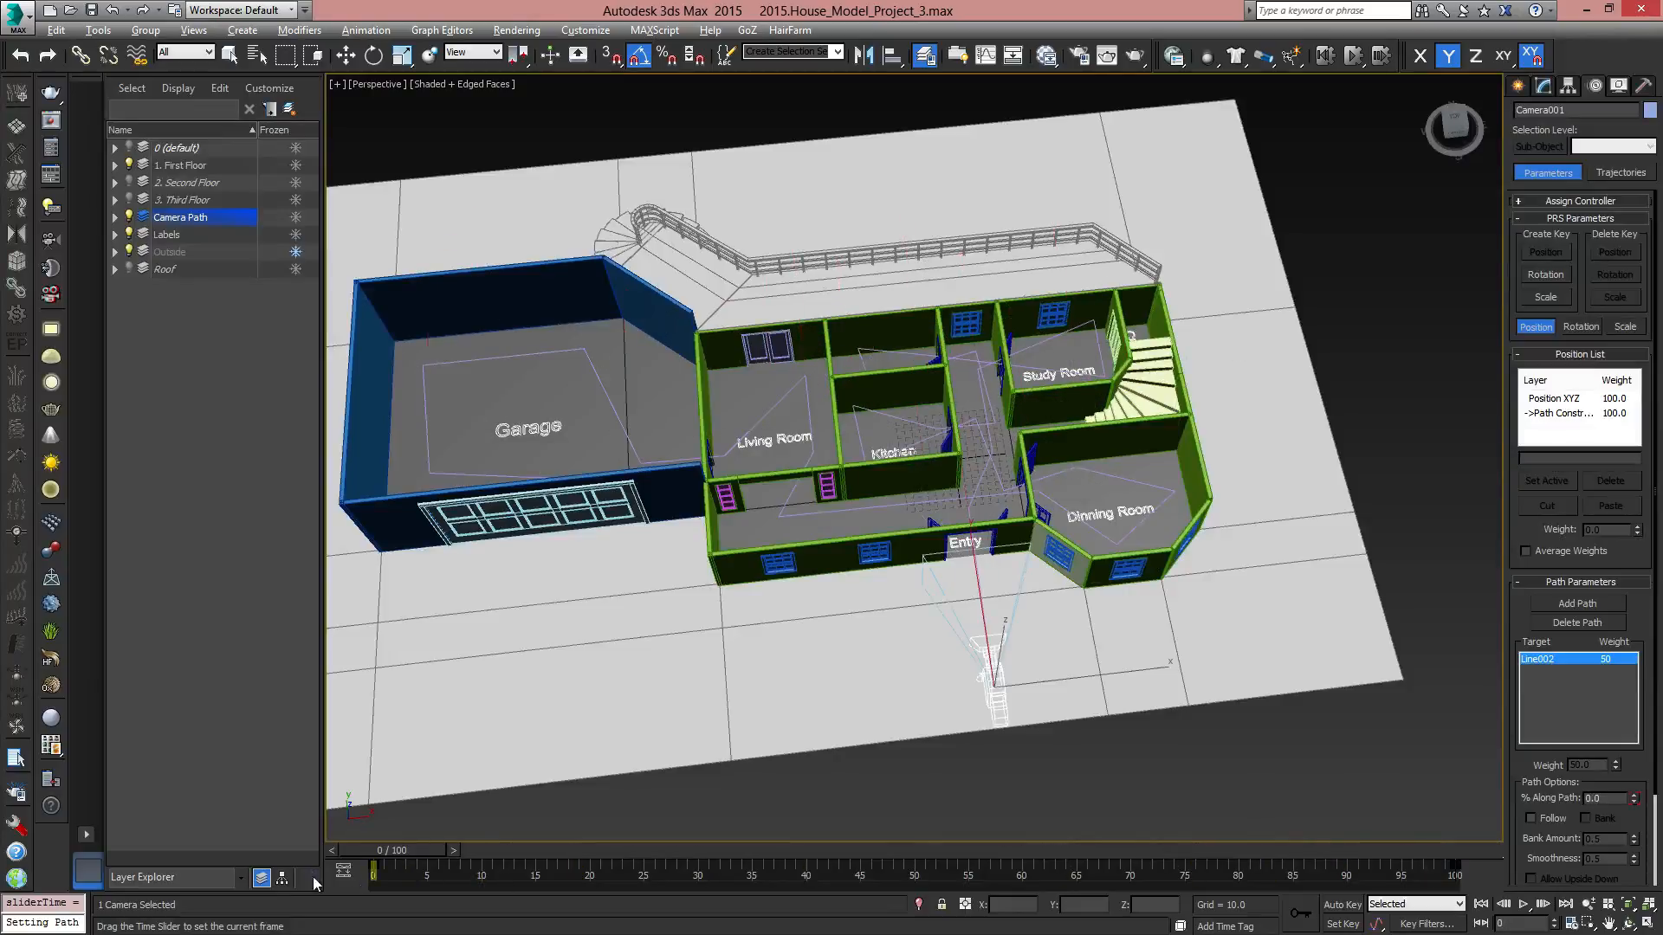
key(w)
alt+middle_drag(1094, 740, 1074, 612)
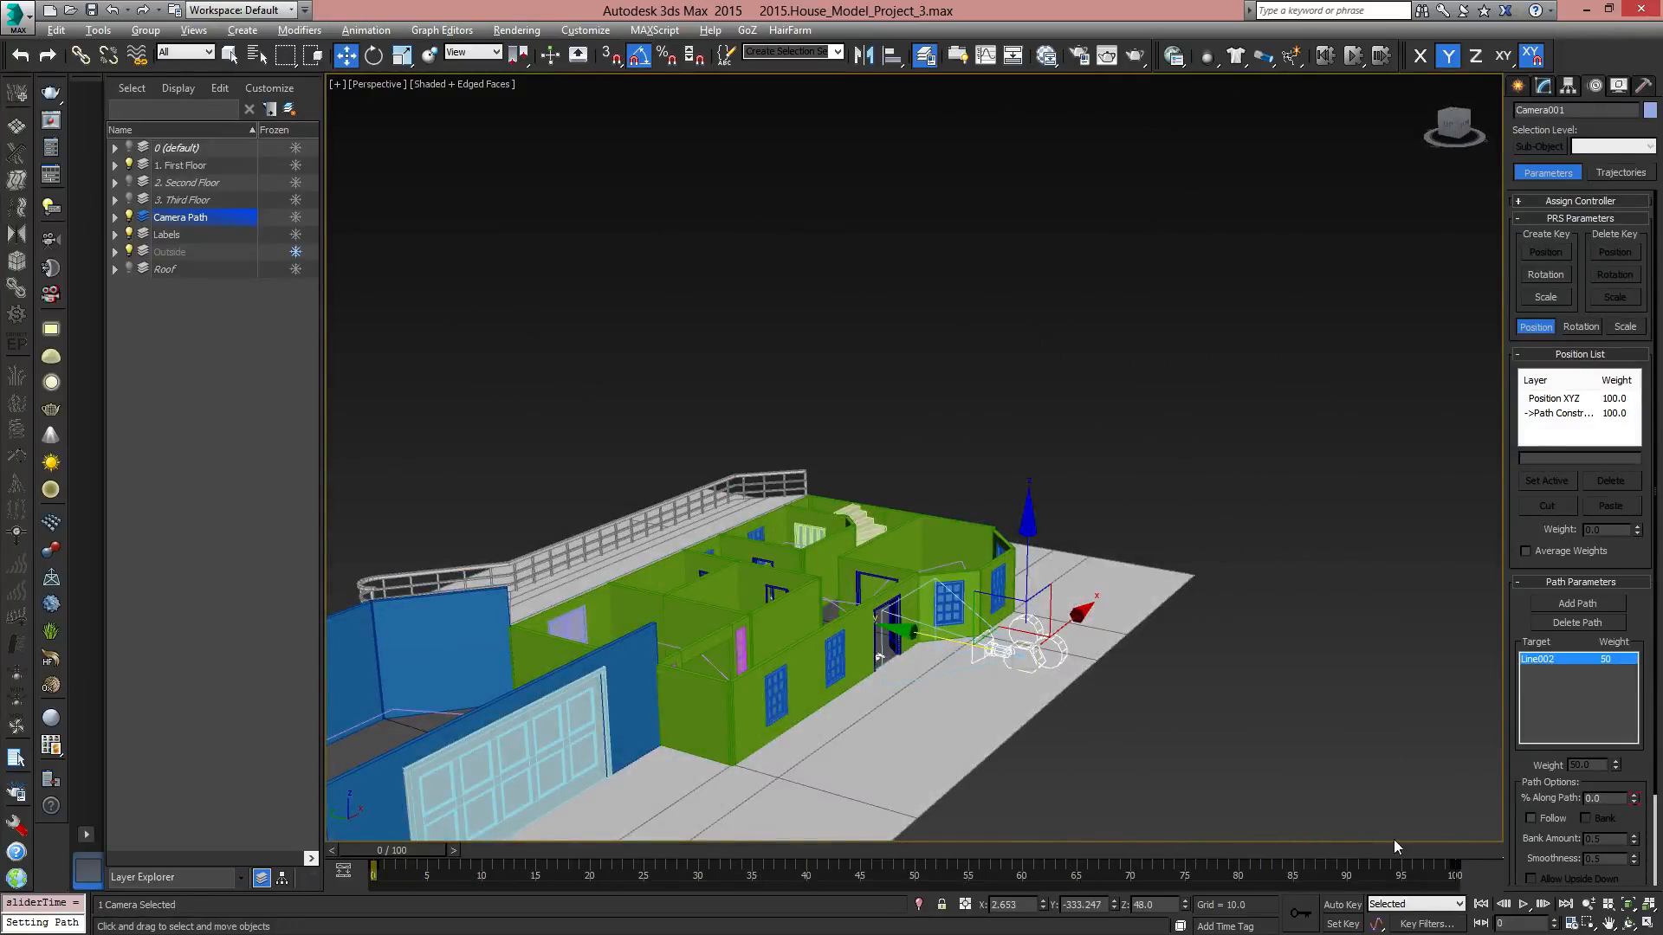
drag(1473, 868, 299, 878)
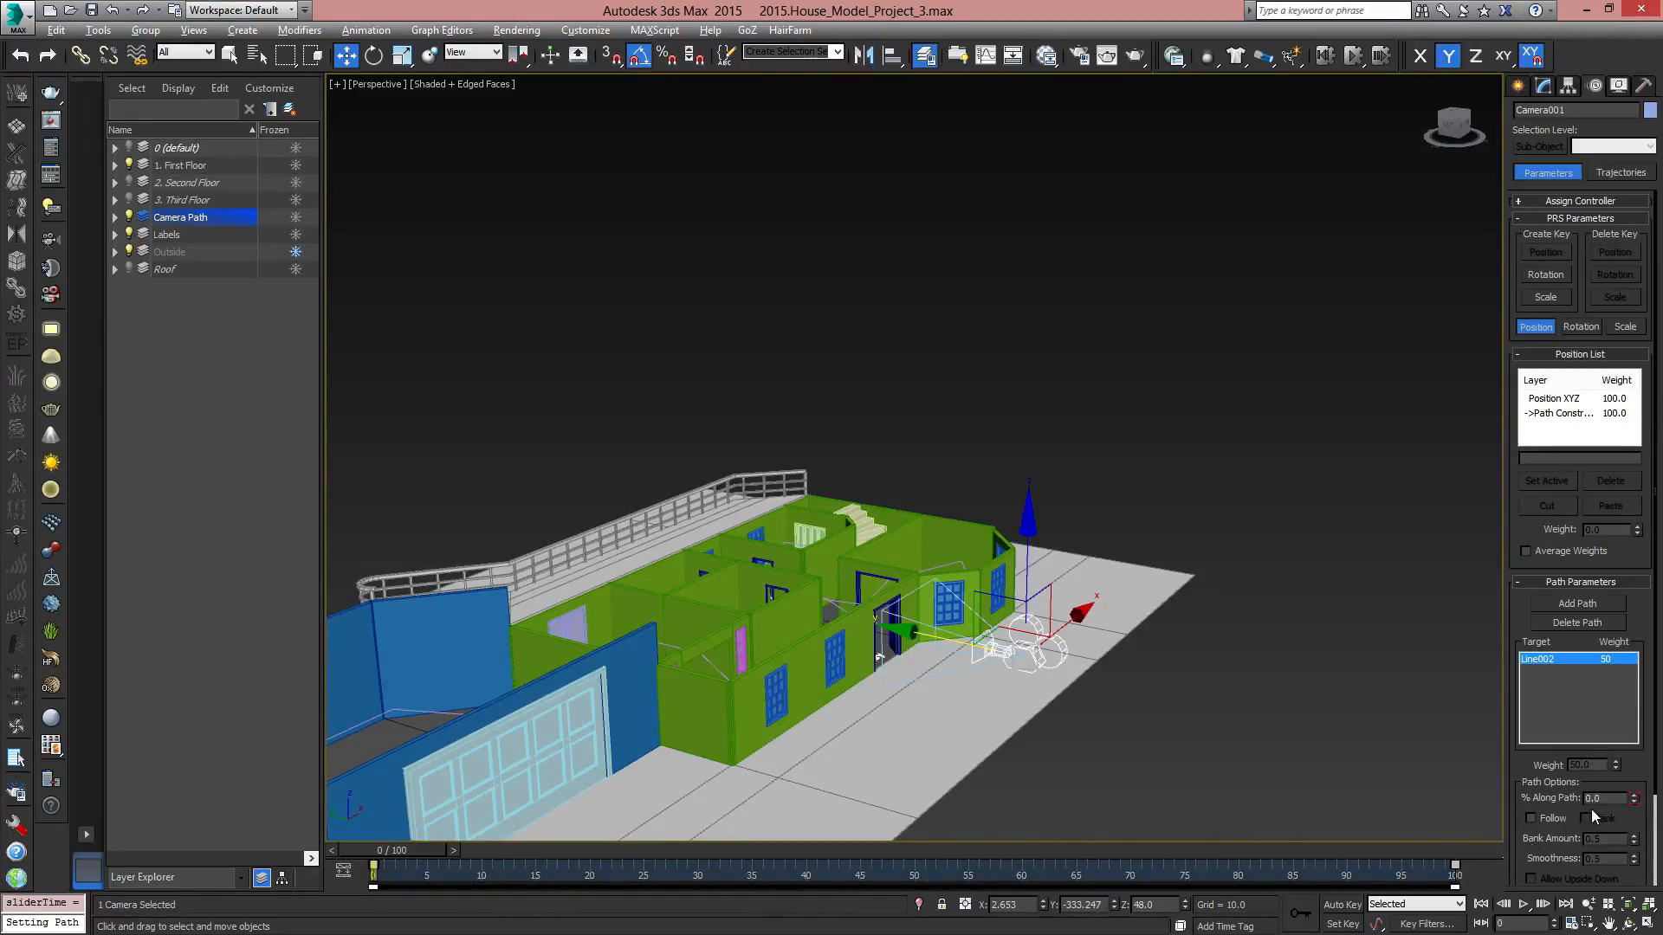
Check the camera's % Along Path value at frames 0 and 100, and return to frame 0 with the camera deselected.
click(912, 864)
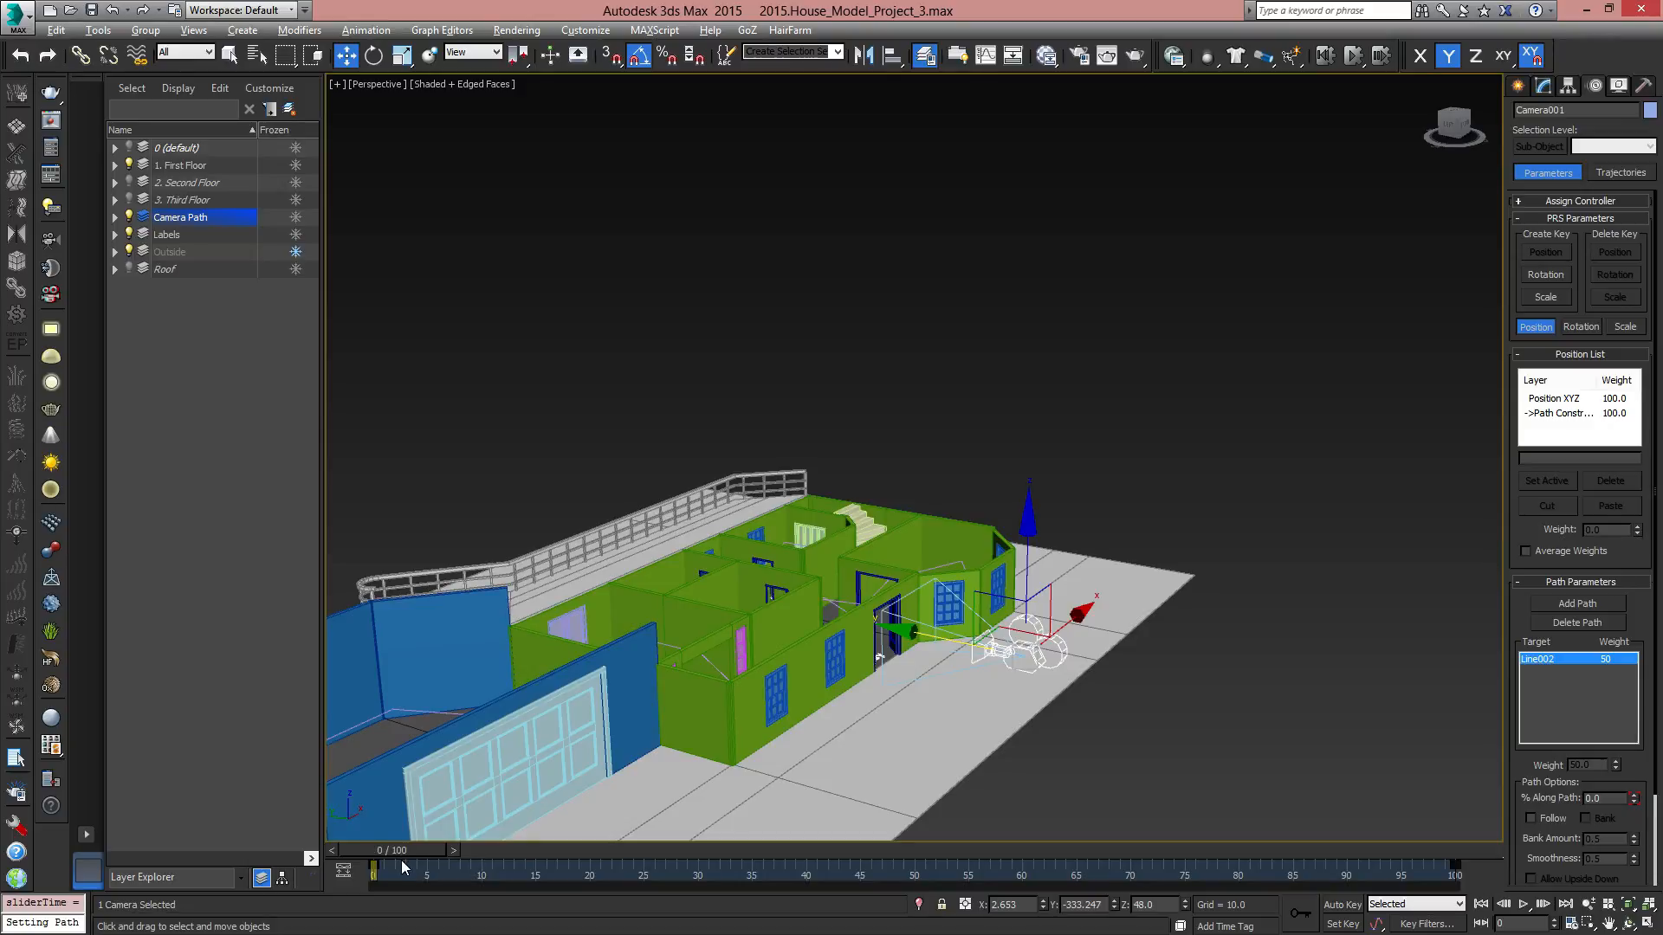
double_click(1594, 799)
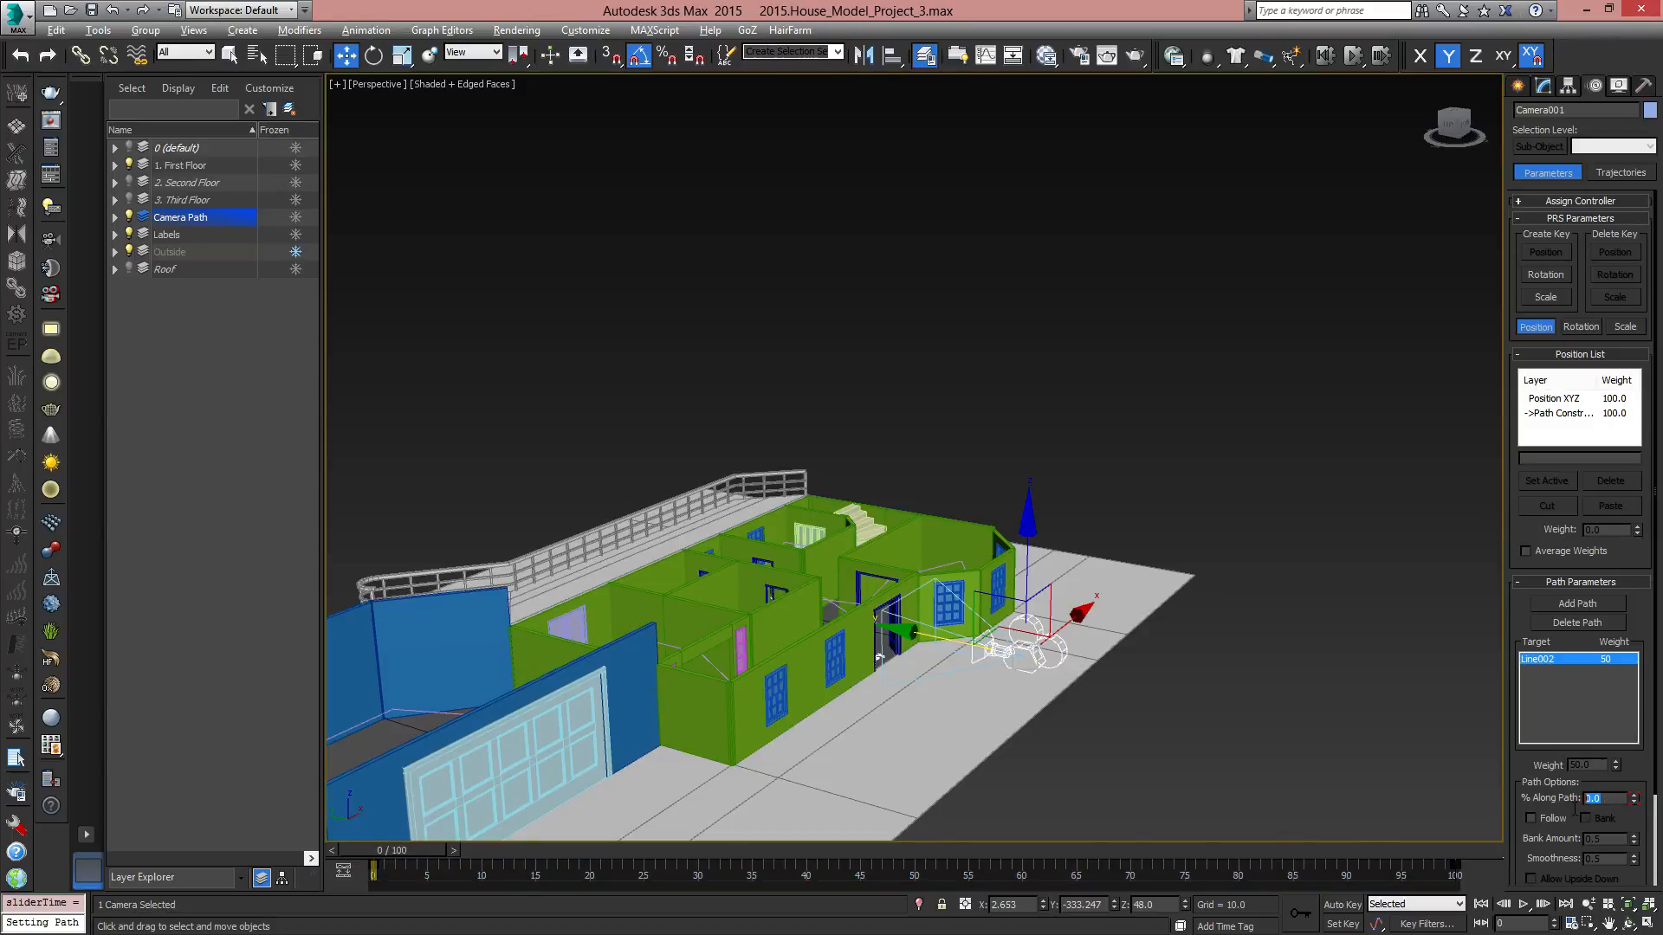
drag(392, 849, 1455, 851)
key(w)
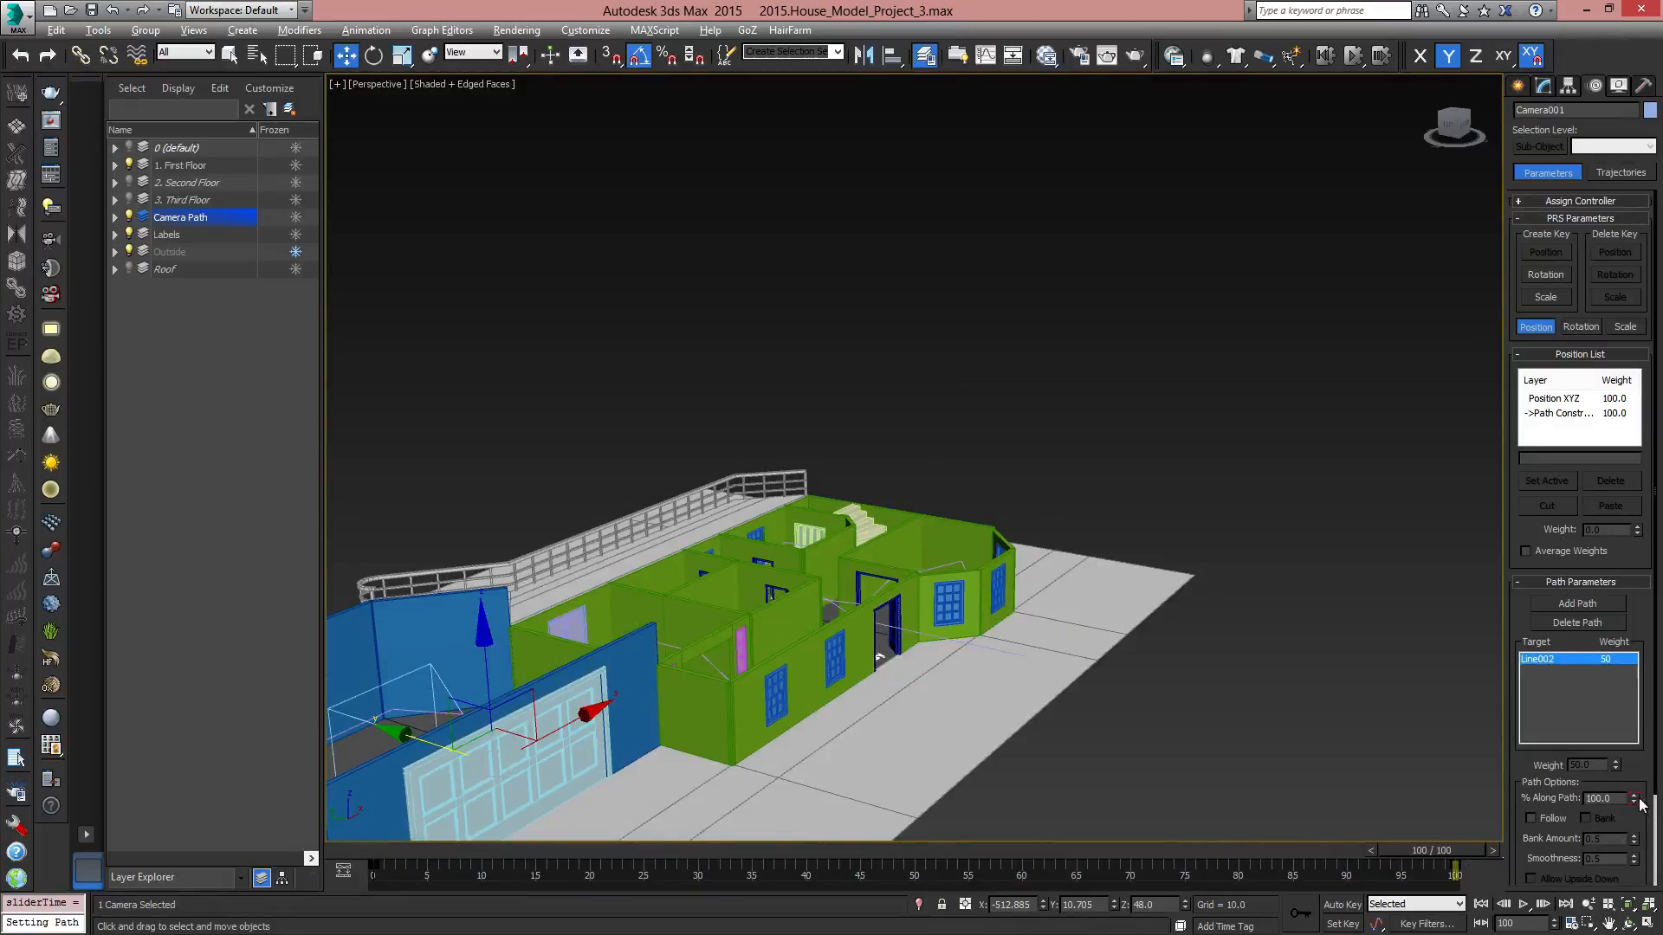
alt+middle_drag(909, 736, 899, 804)
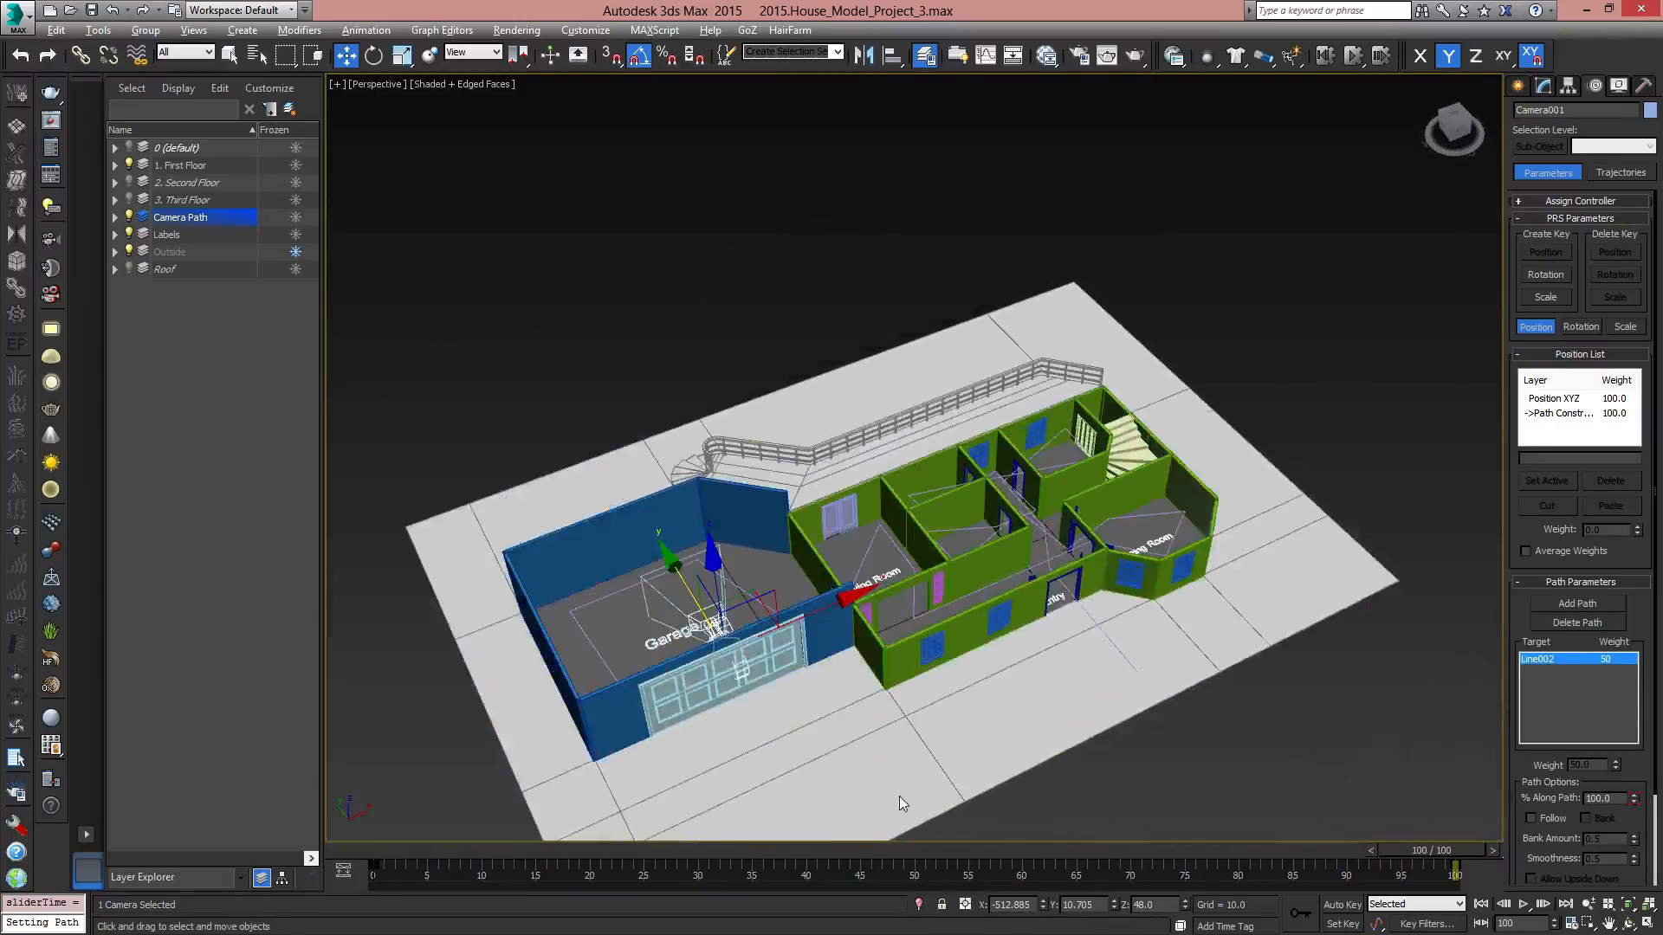
click(423, 839)
click(414, 849)
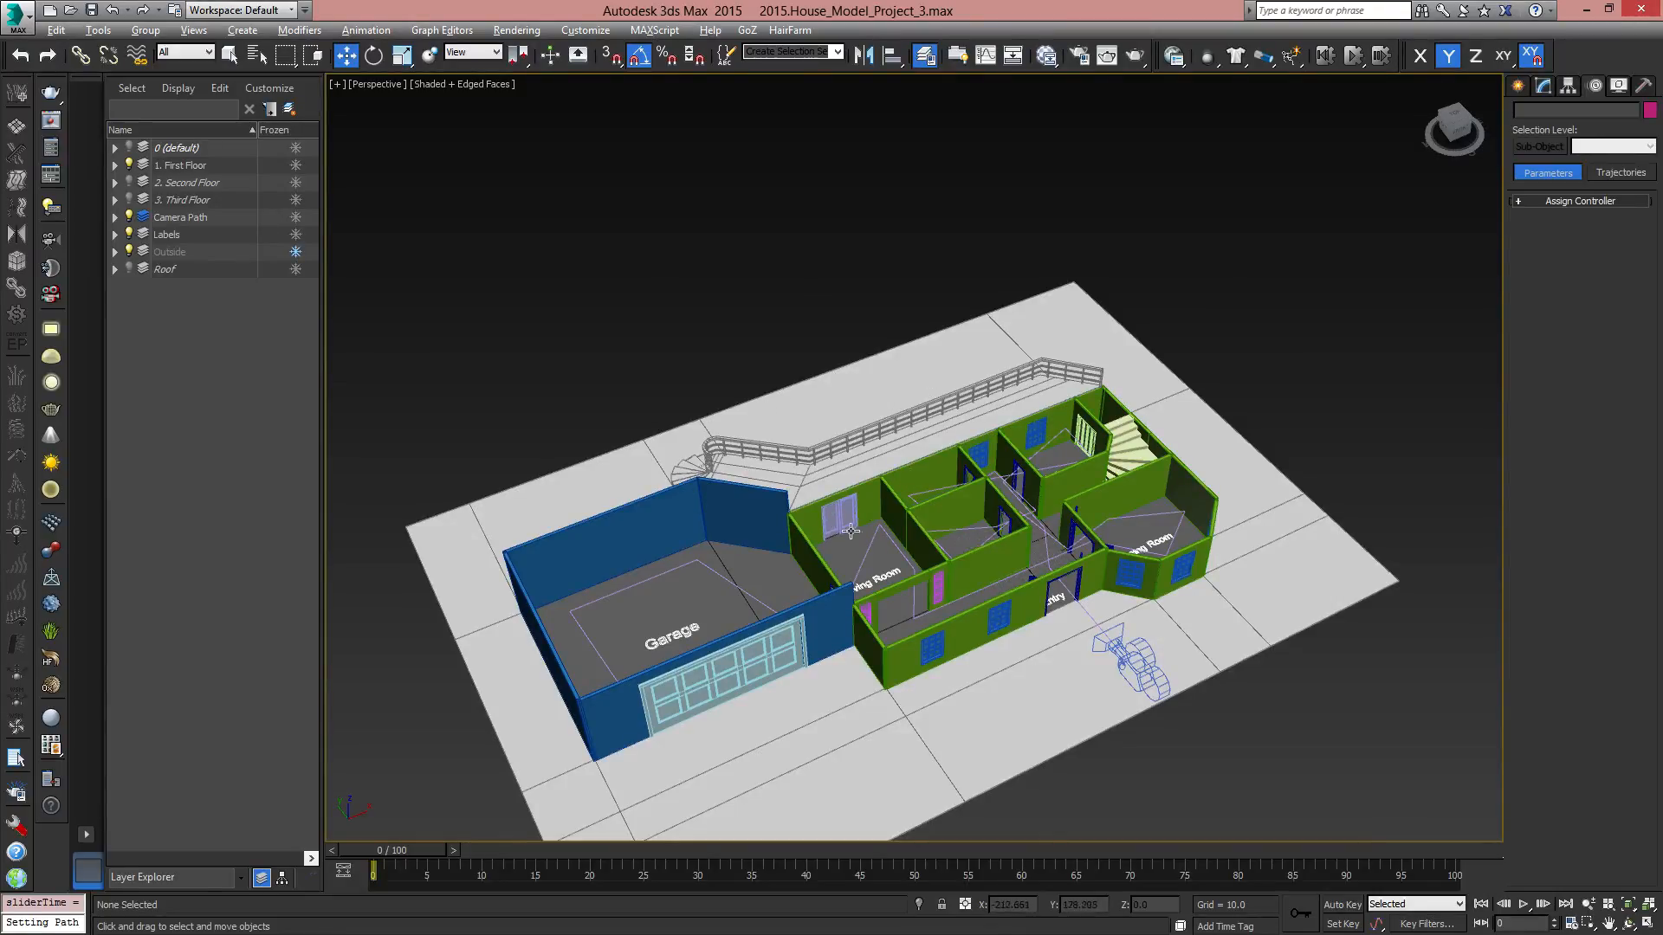
middle_drag(1226, 543, 1186, 517)
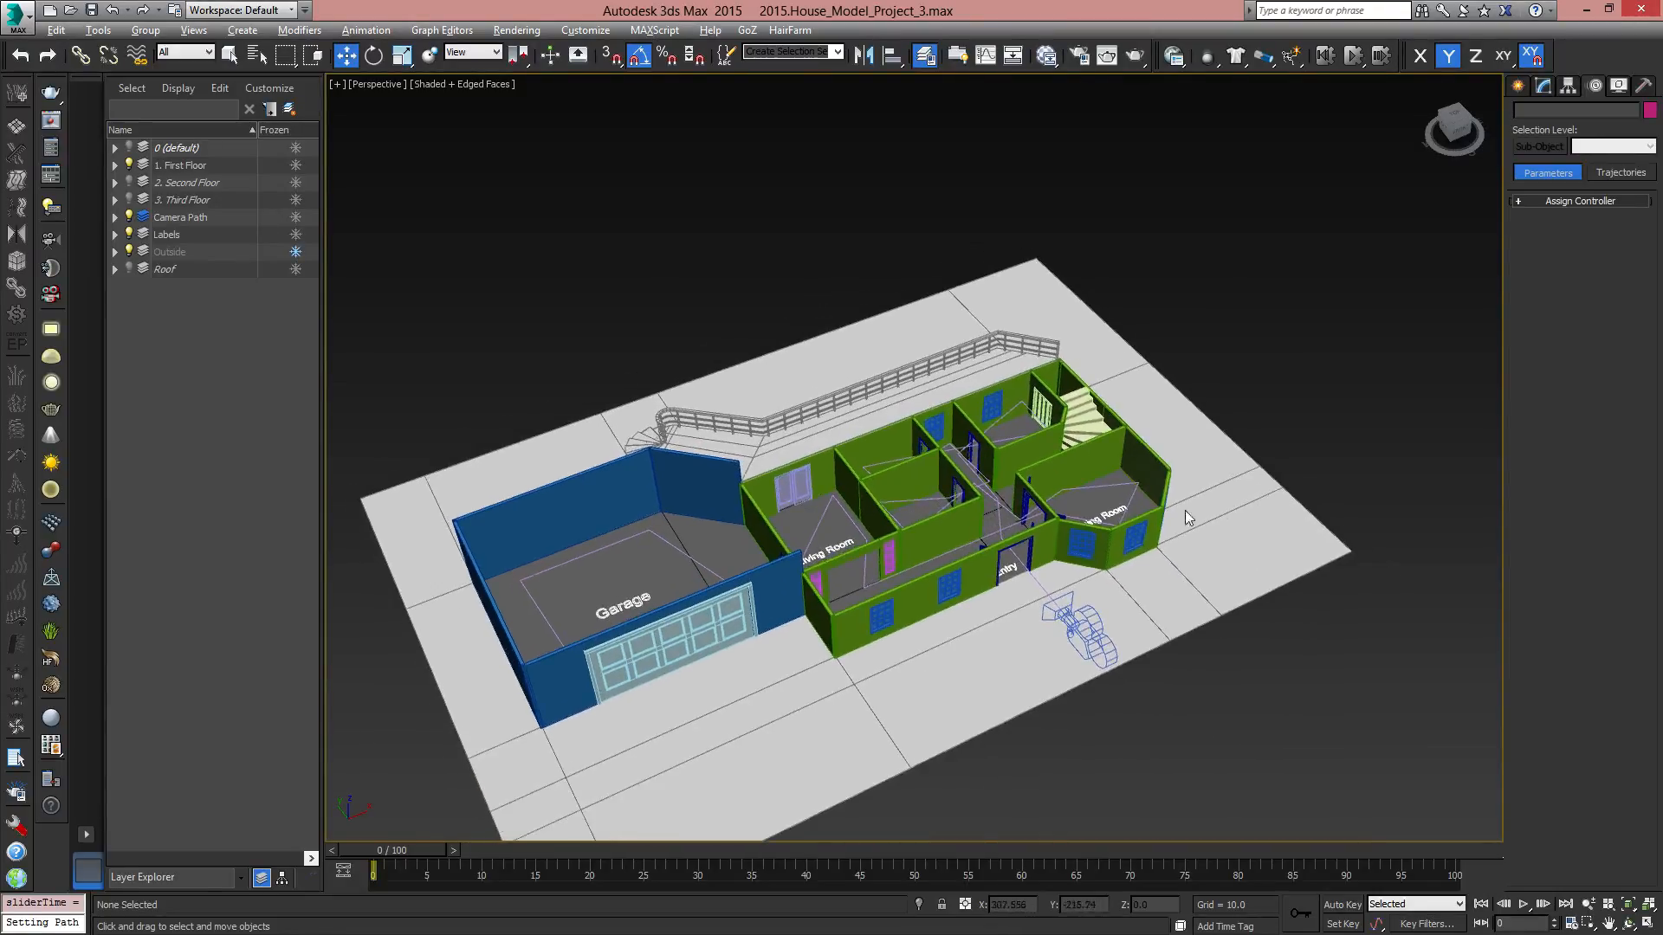
Choose the layout with two stacked viewports in the Viewport Configuration.
click(86, 837)
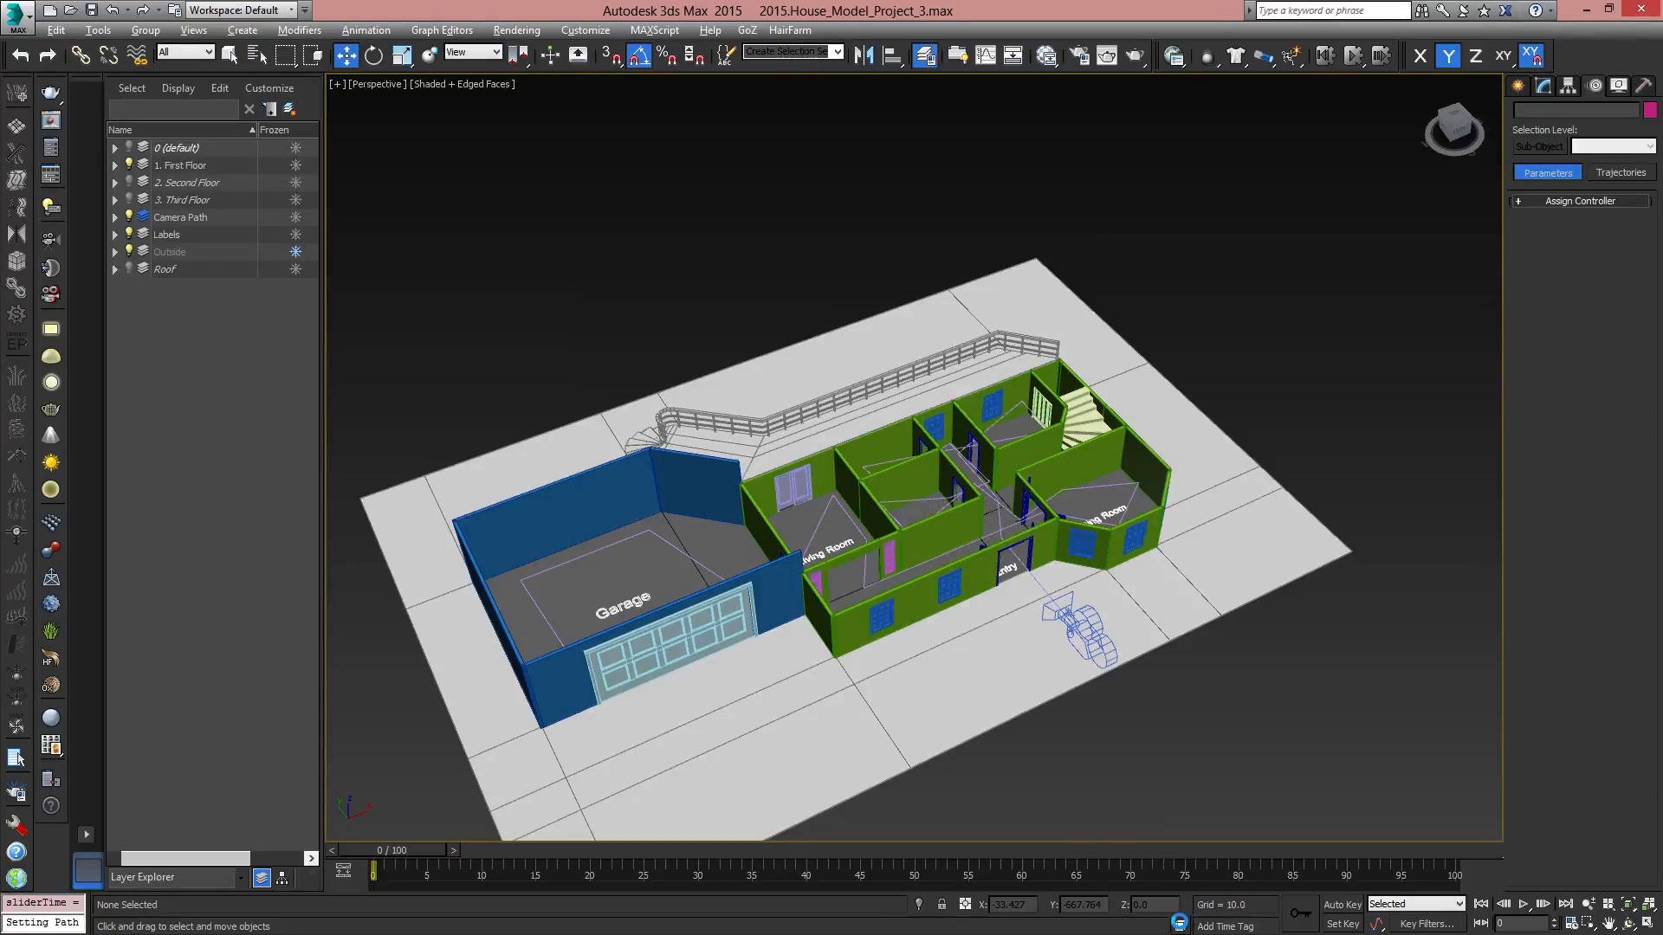
right_click(1181, 926)
drag(767, 238, 833, 215)
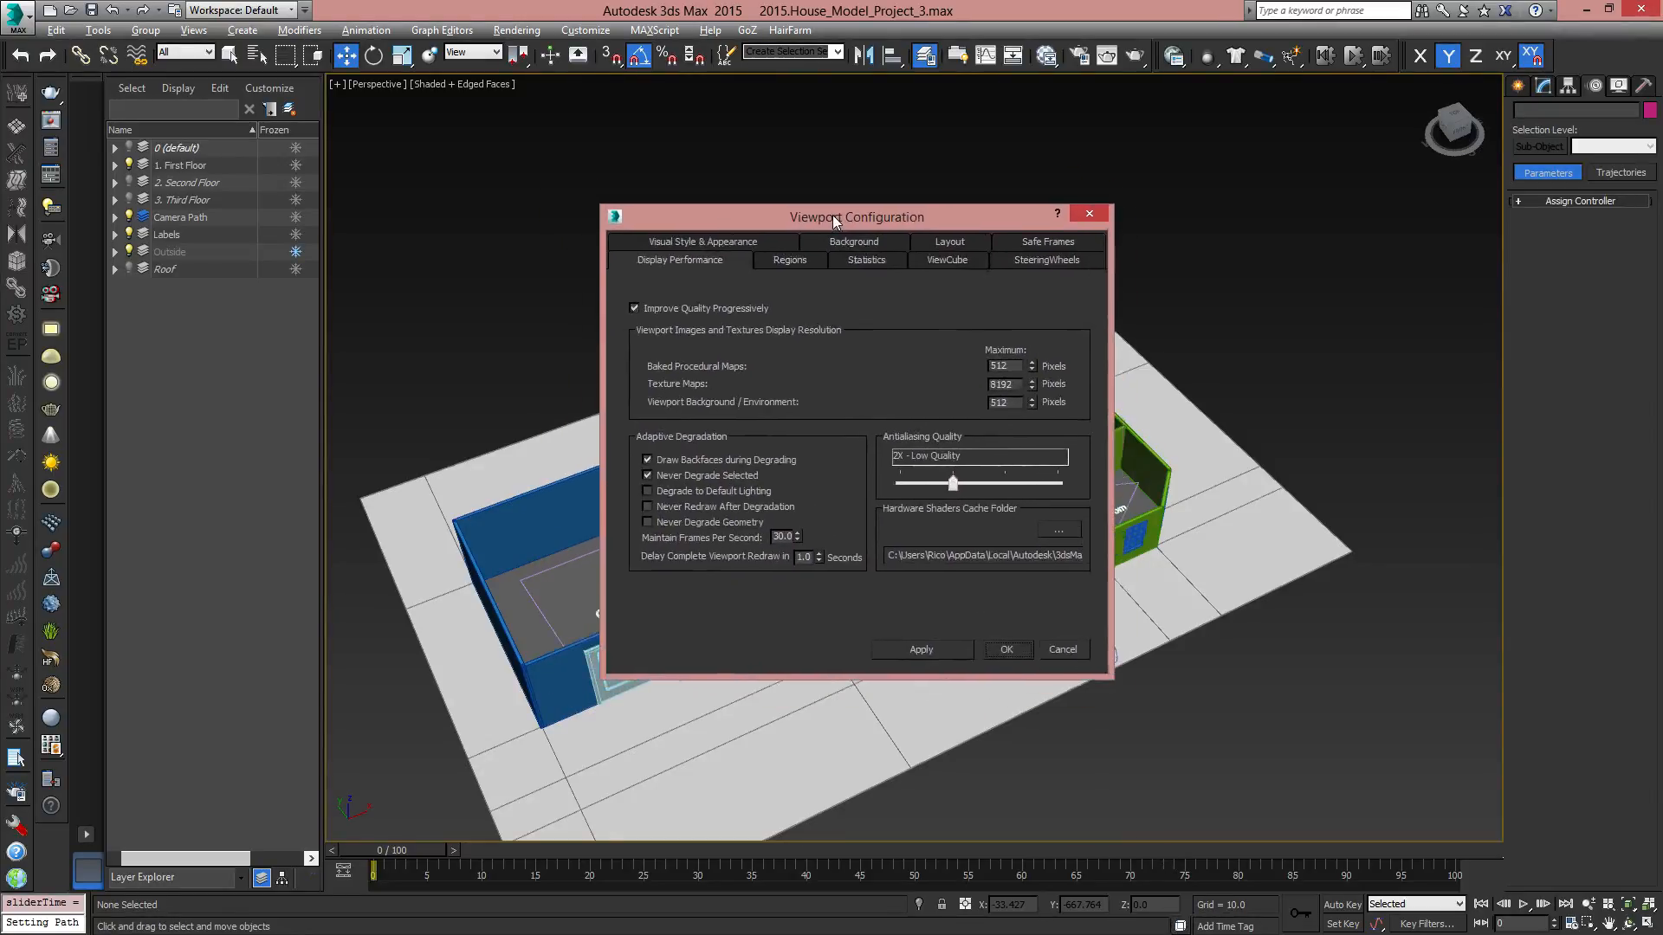
click(951, 243)
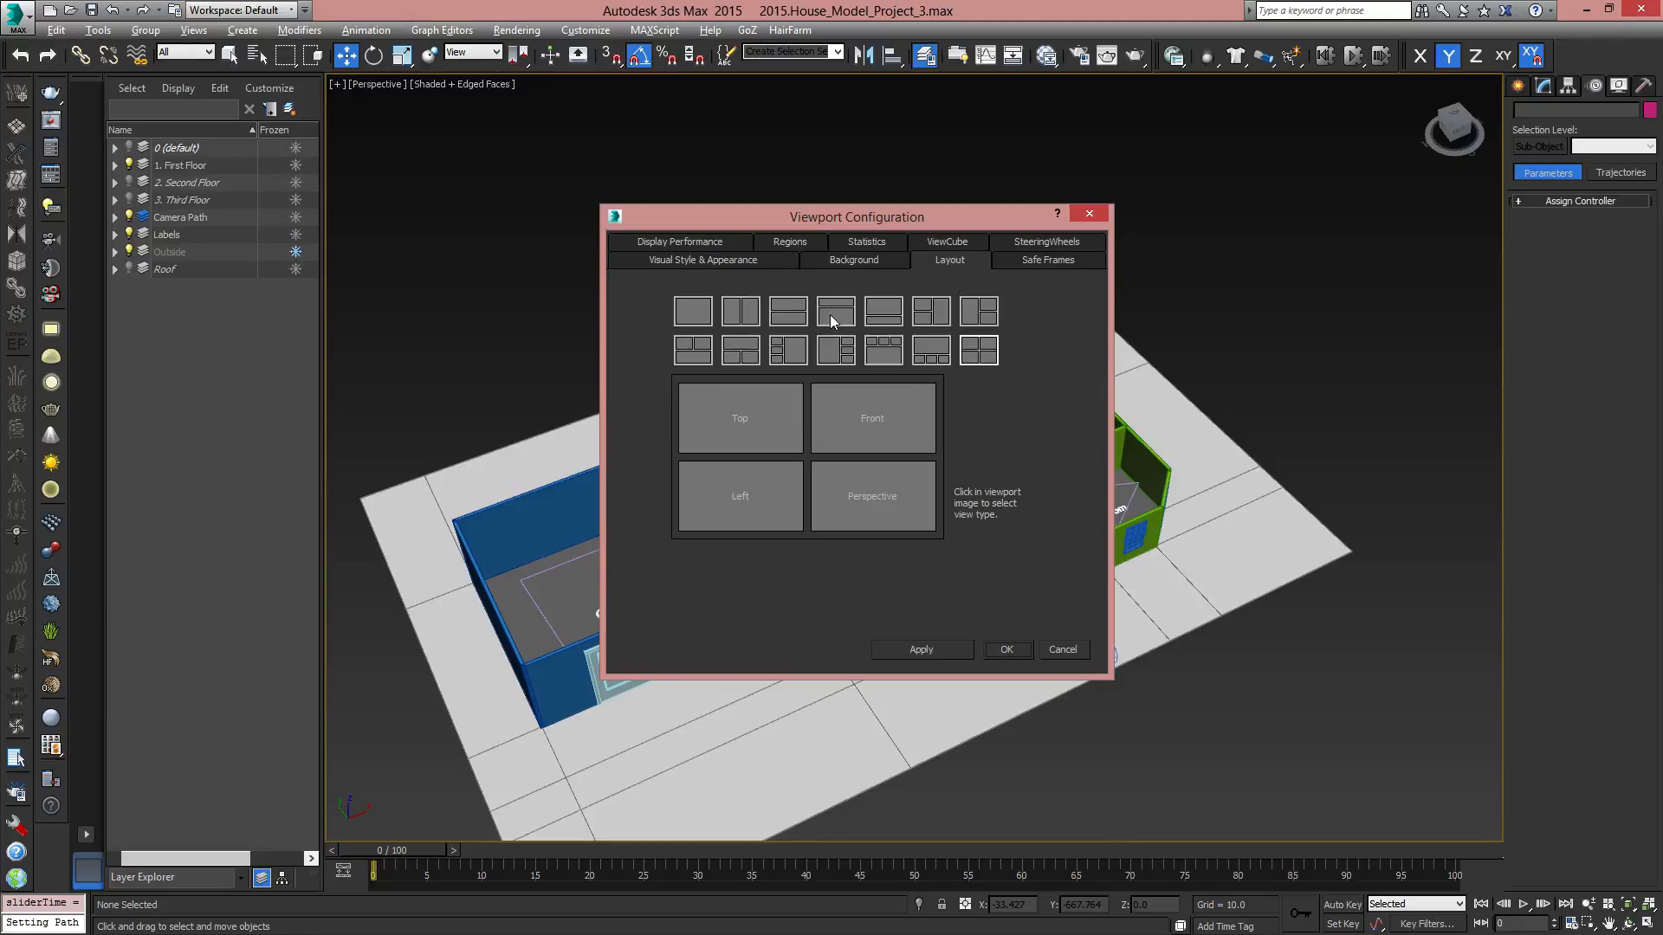
click(790, 314)
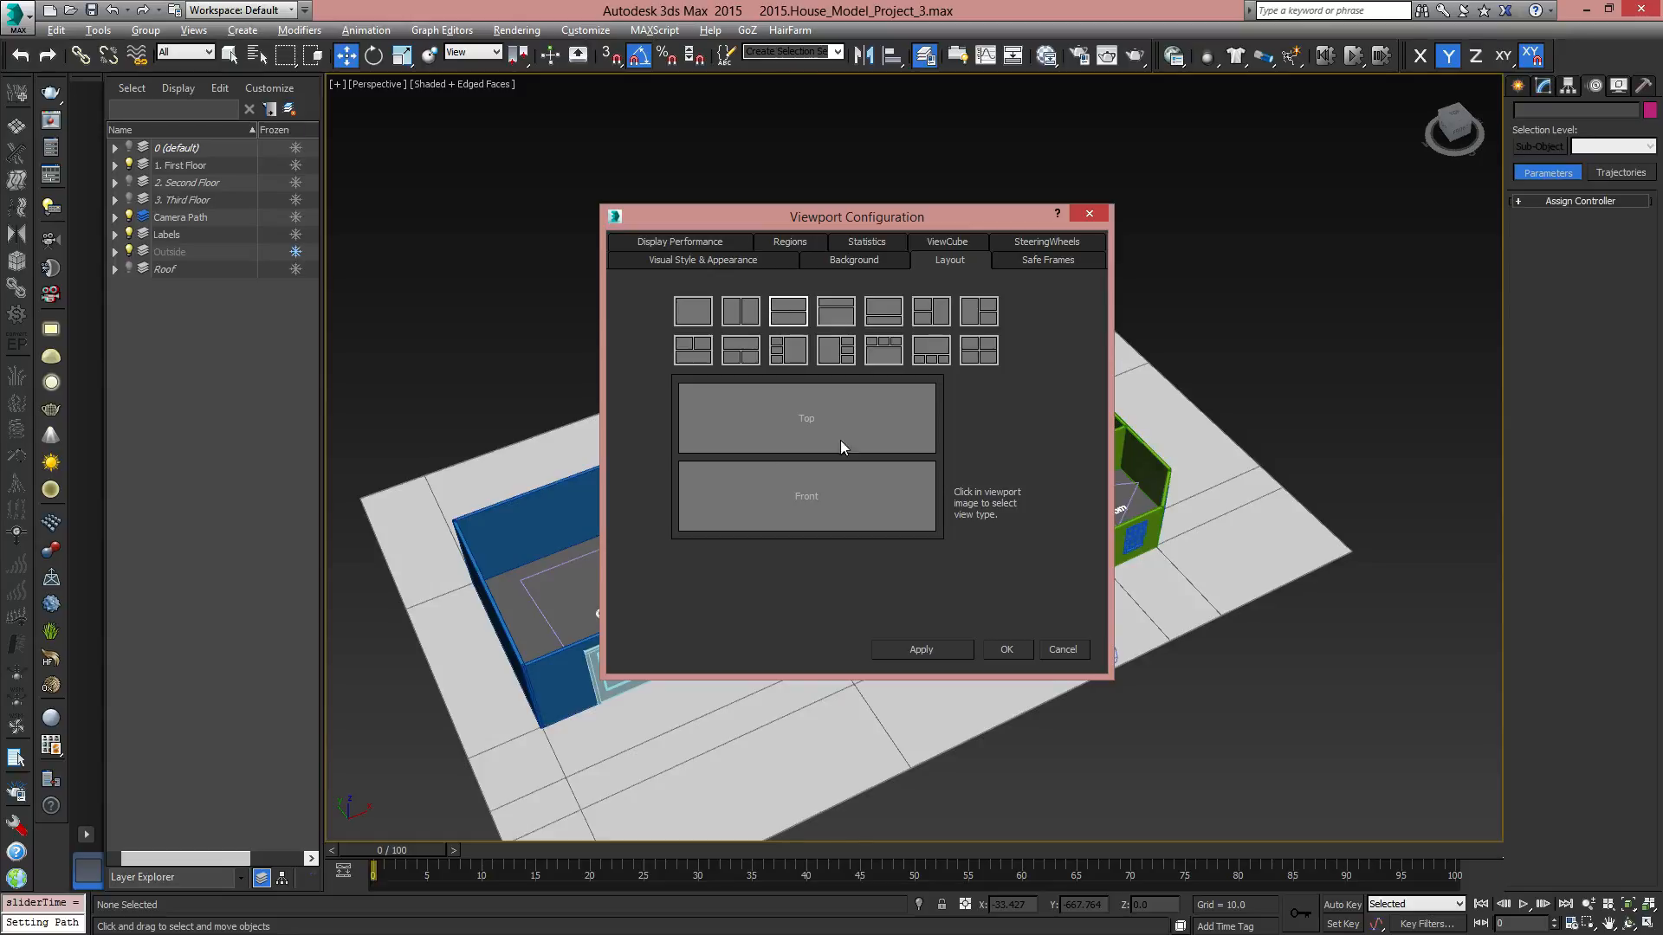
Assign Camera001 to the upper viewport and Perspective to the lower one, and apply the layout.
click(825, 400)
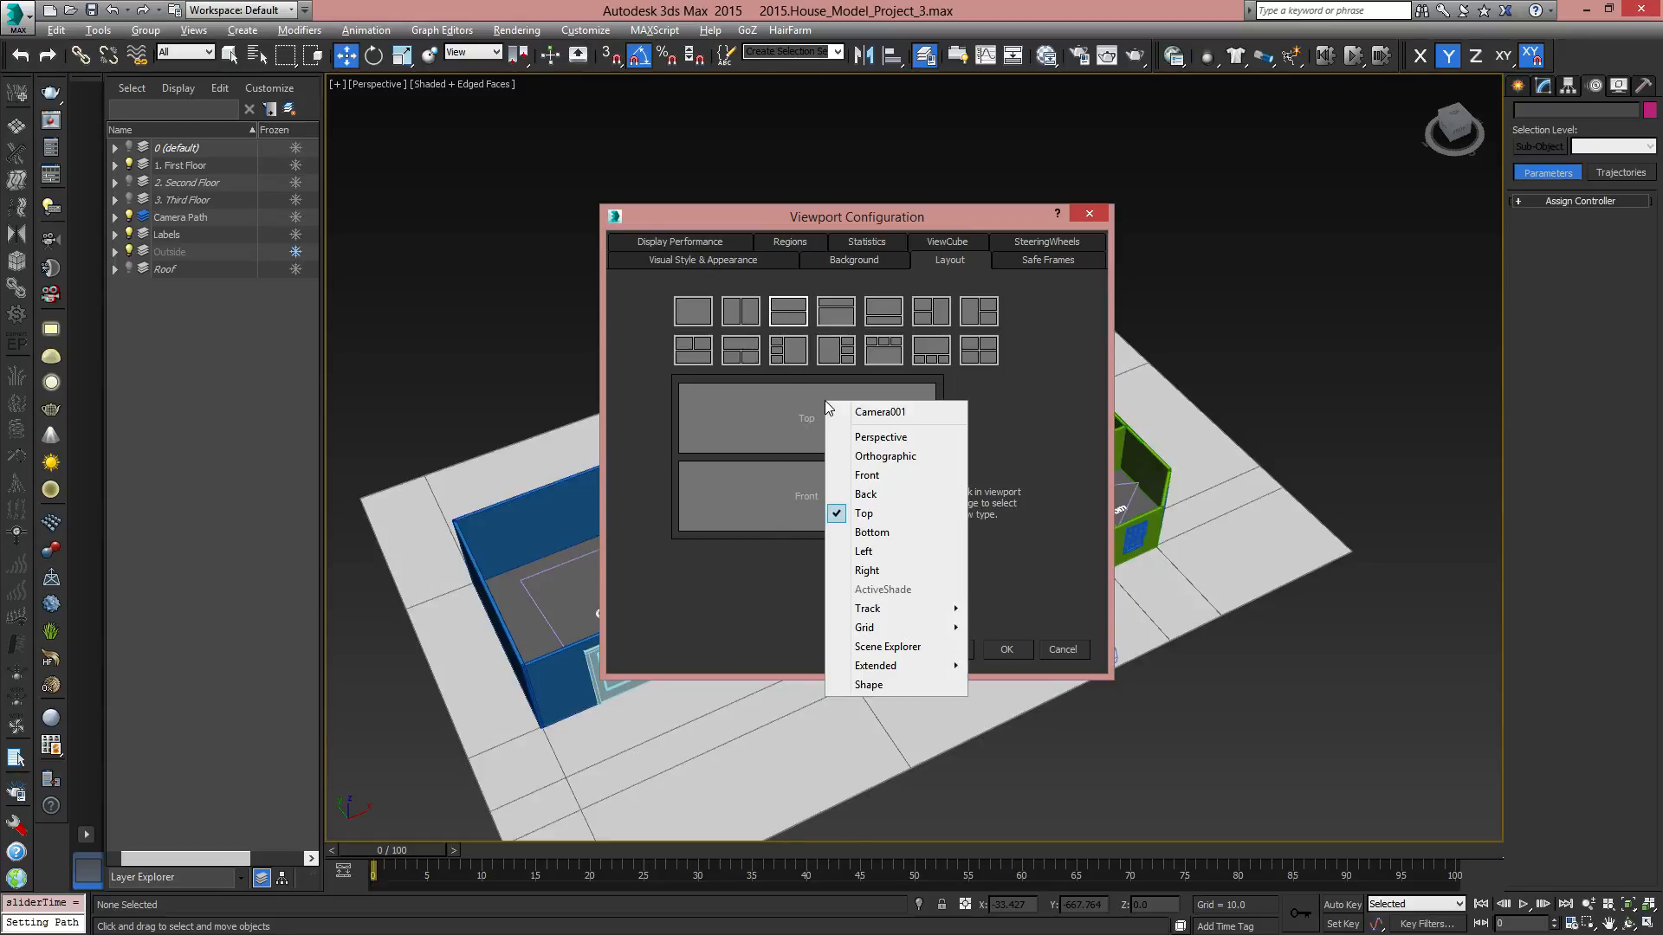
click(893, 408)
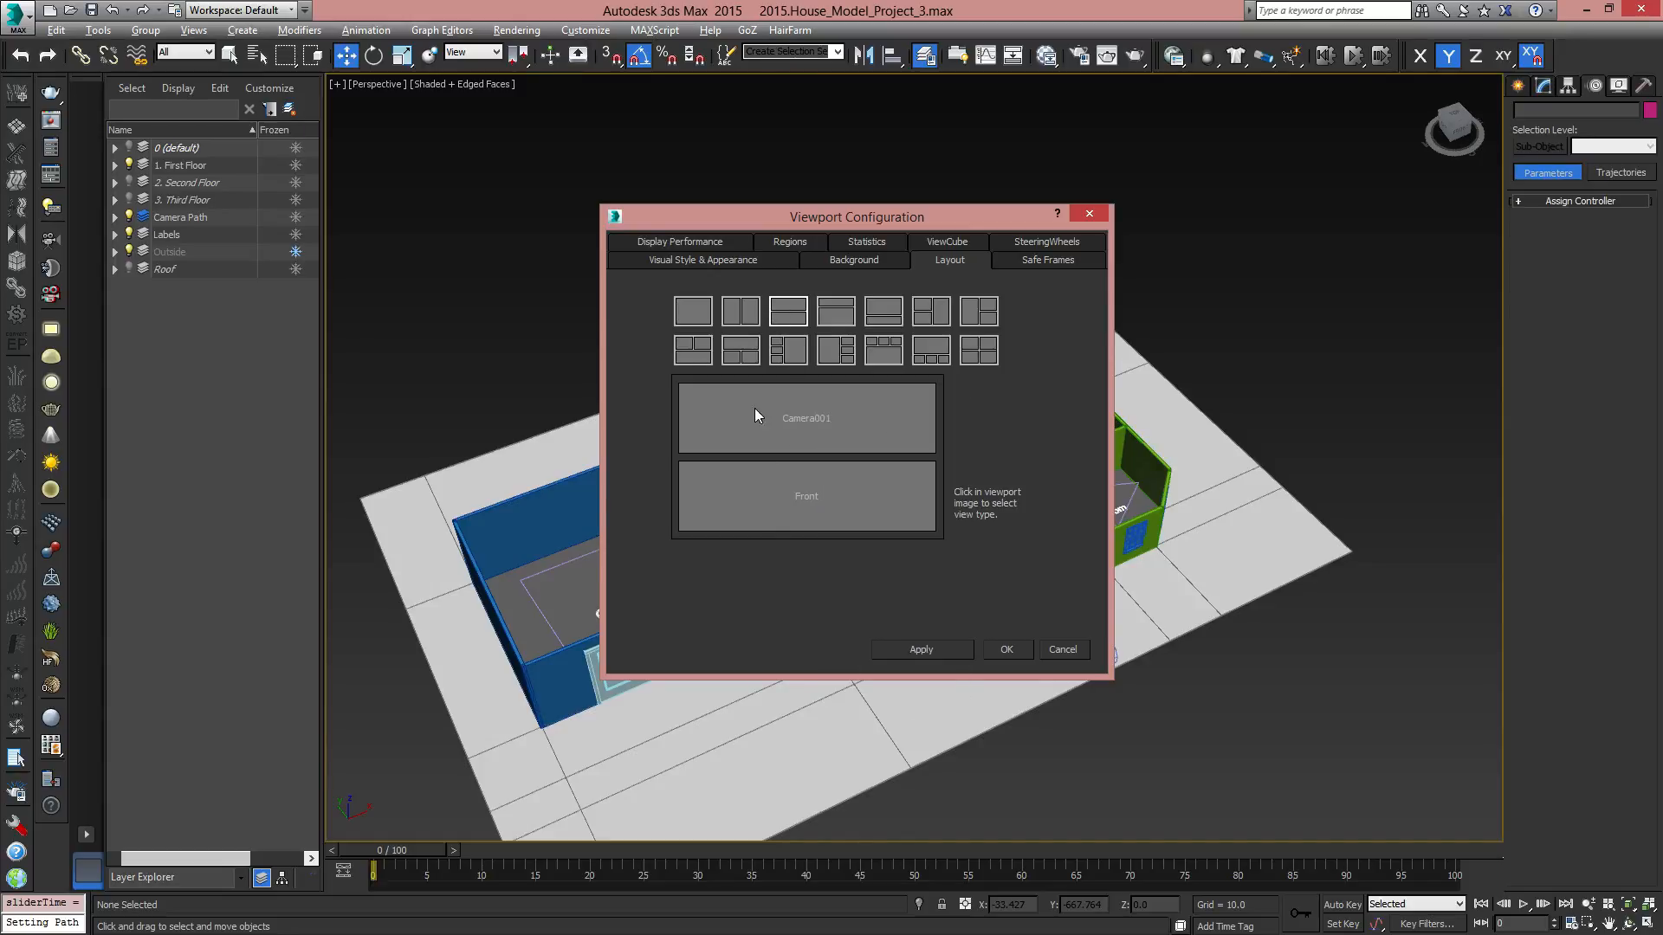
click(839, 496)
click(919, 528)
click(1010, 648)
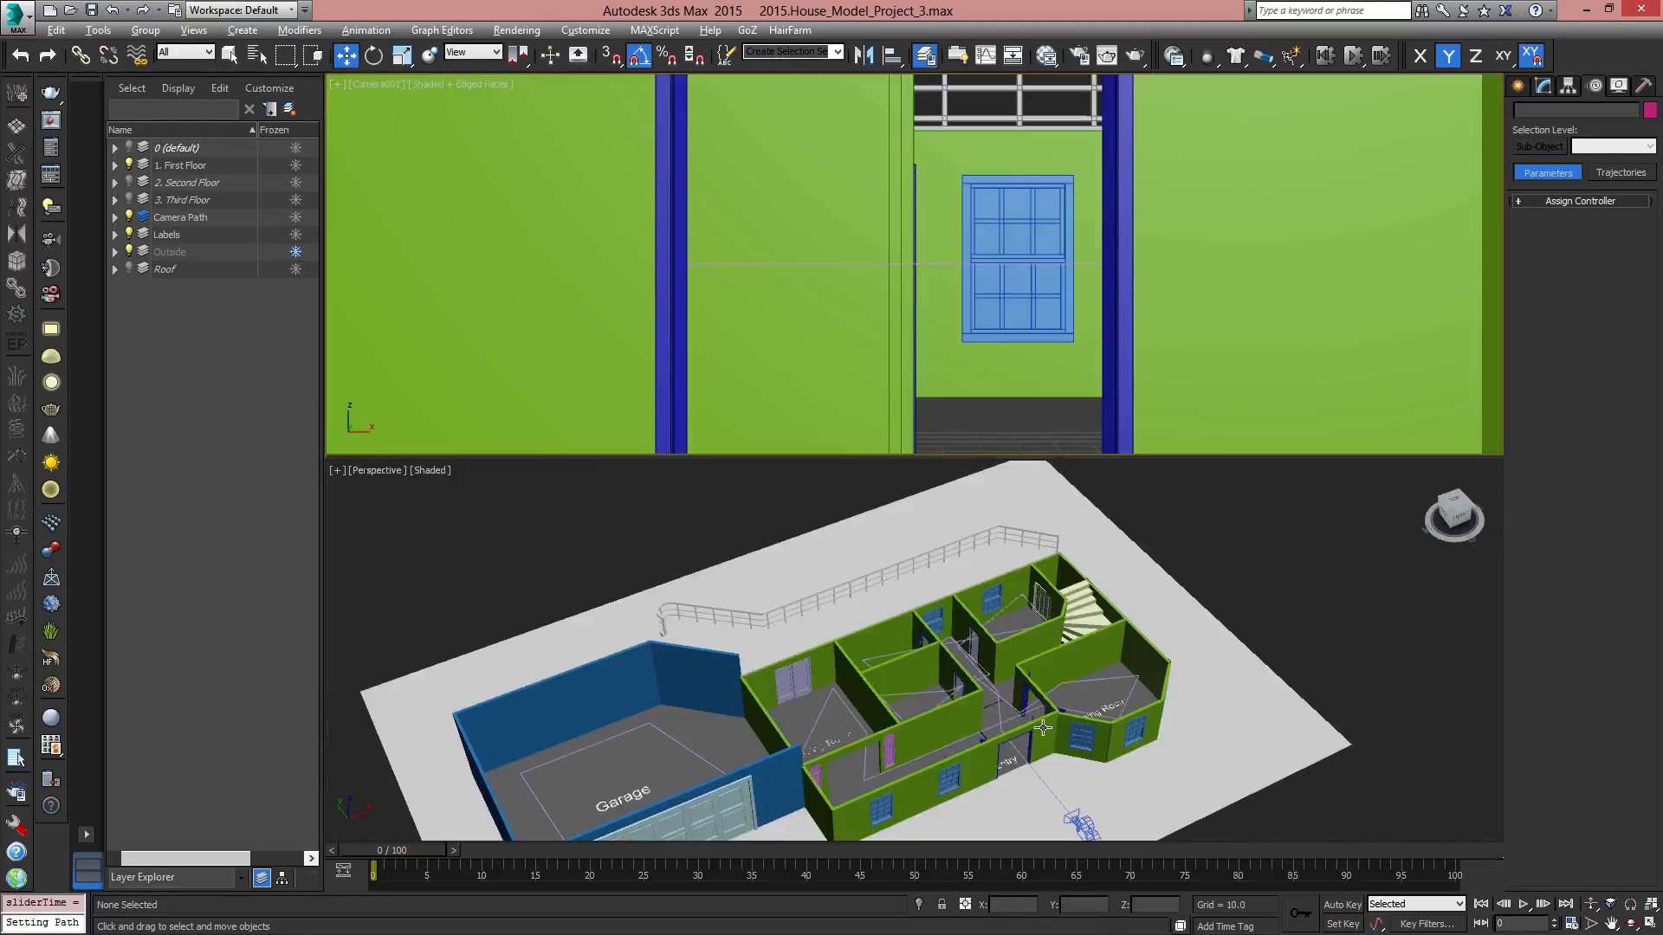
Show the safe frames in the Camera001 viewport.
scroll(1031, 533, down, 4)
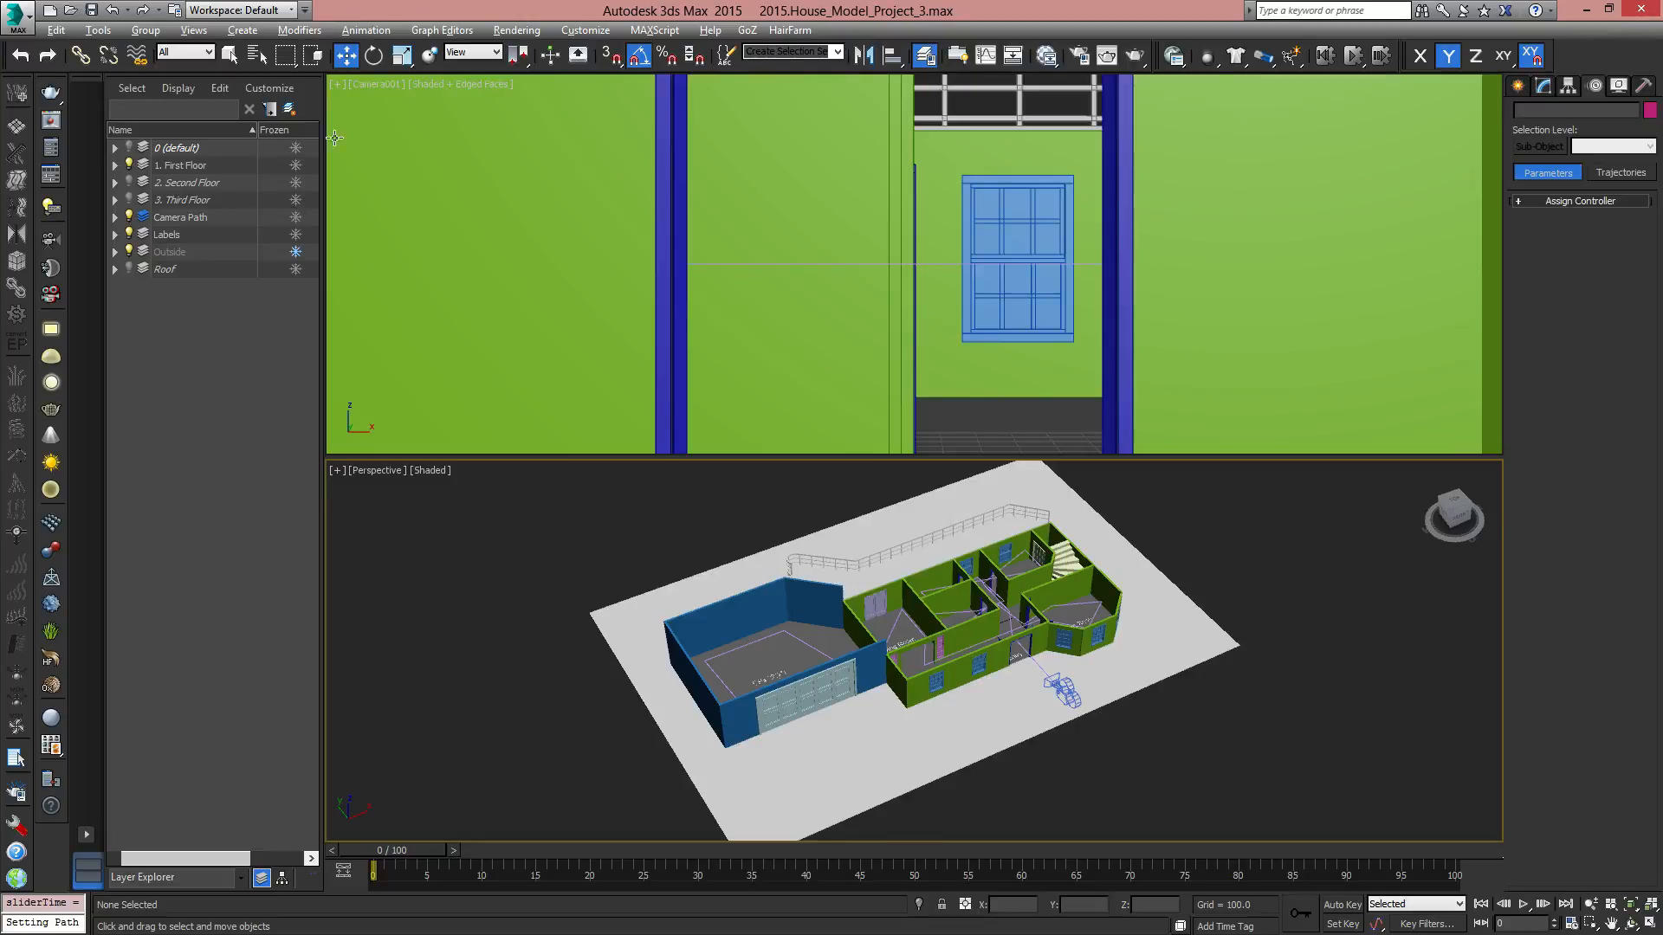
click(371, 88)
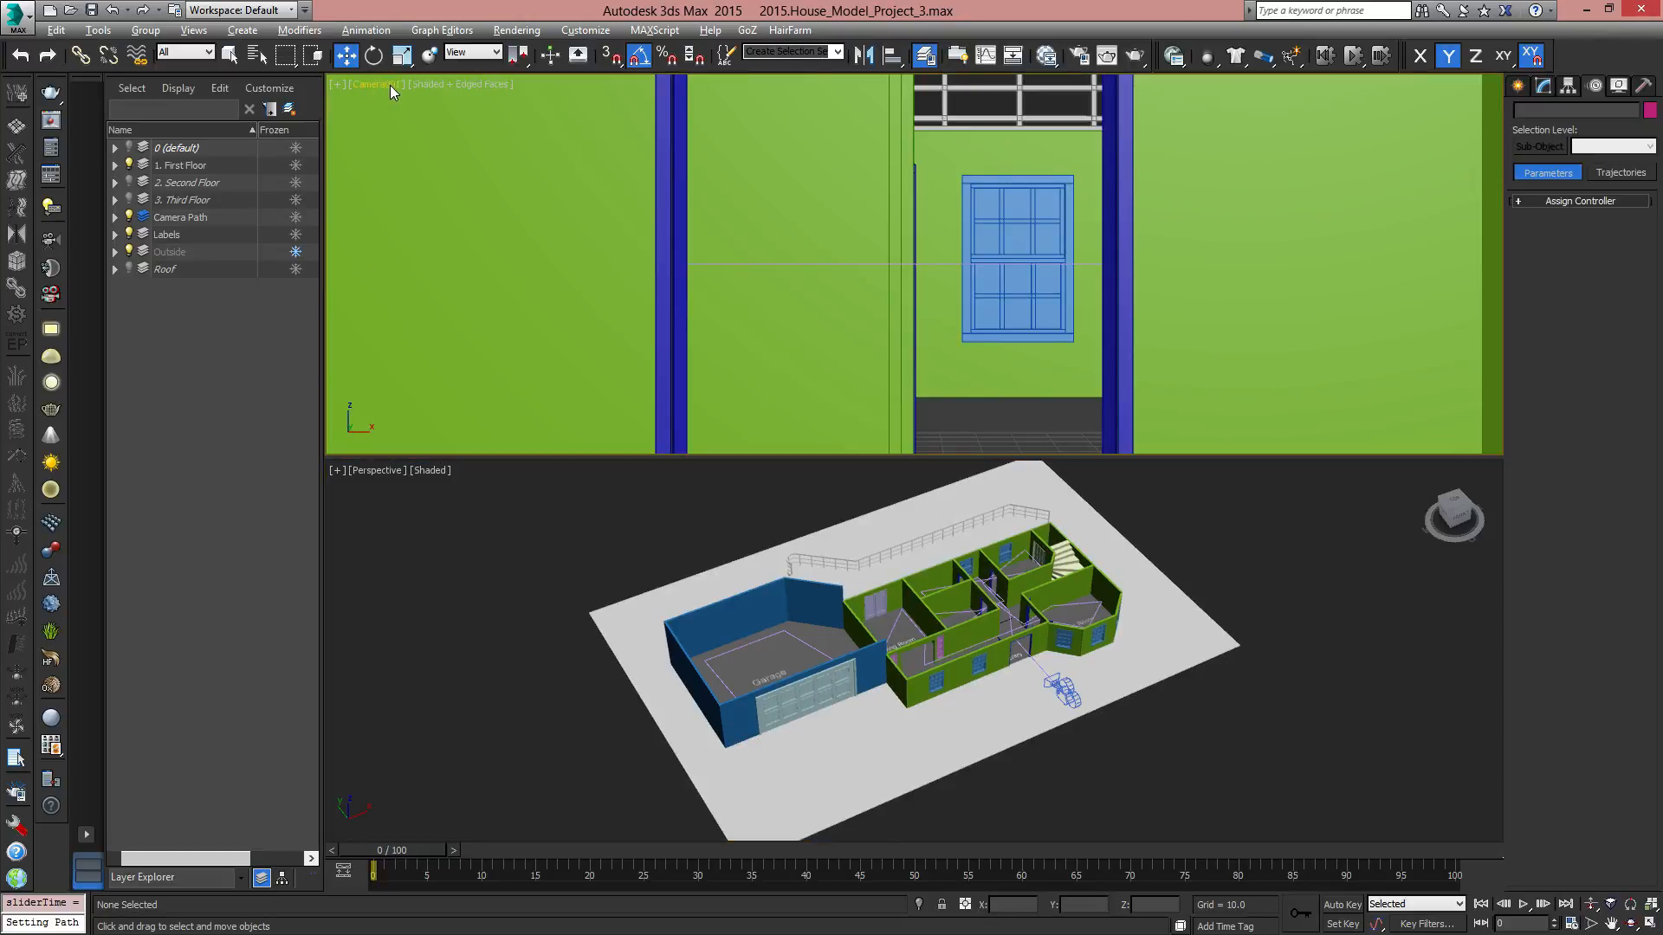
click(385, 89)
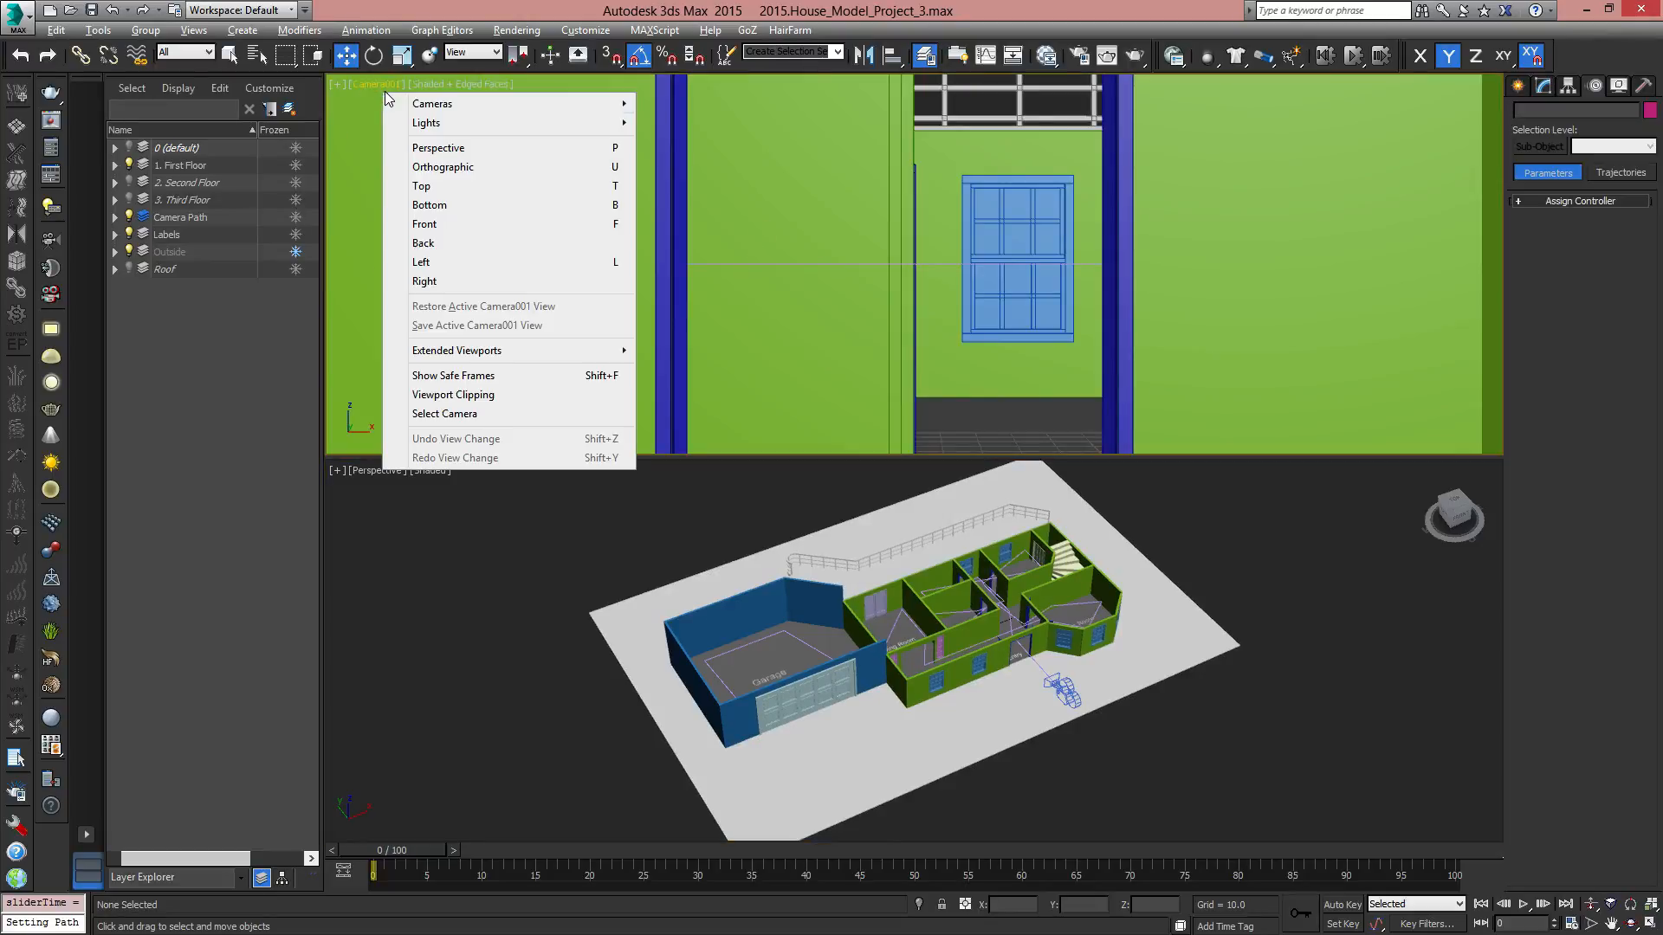
click(503, 377)
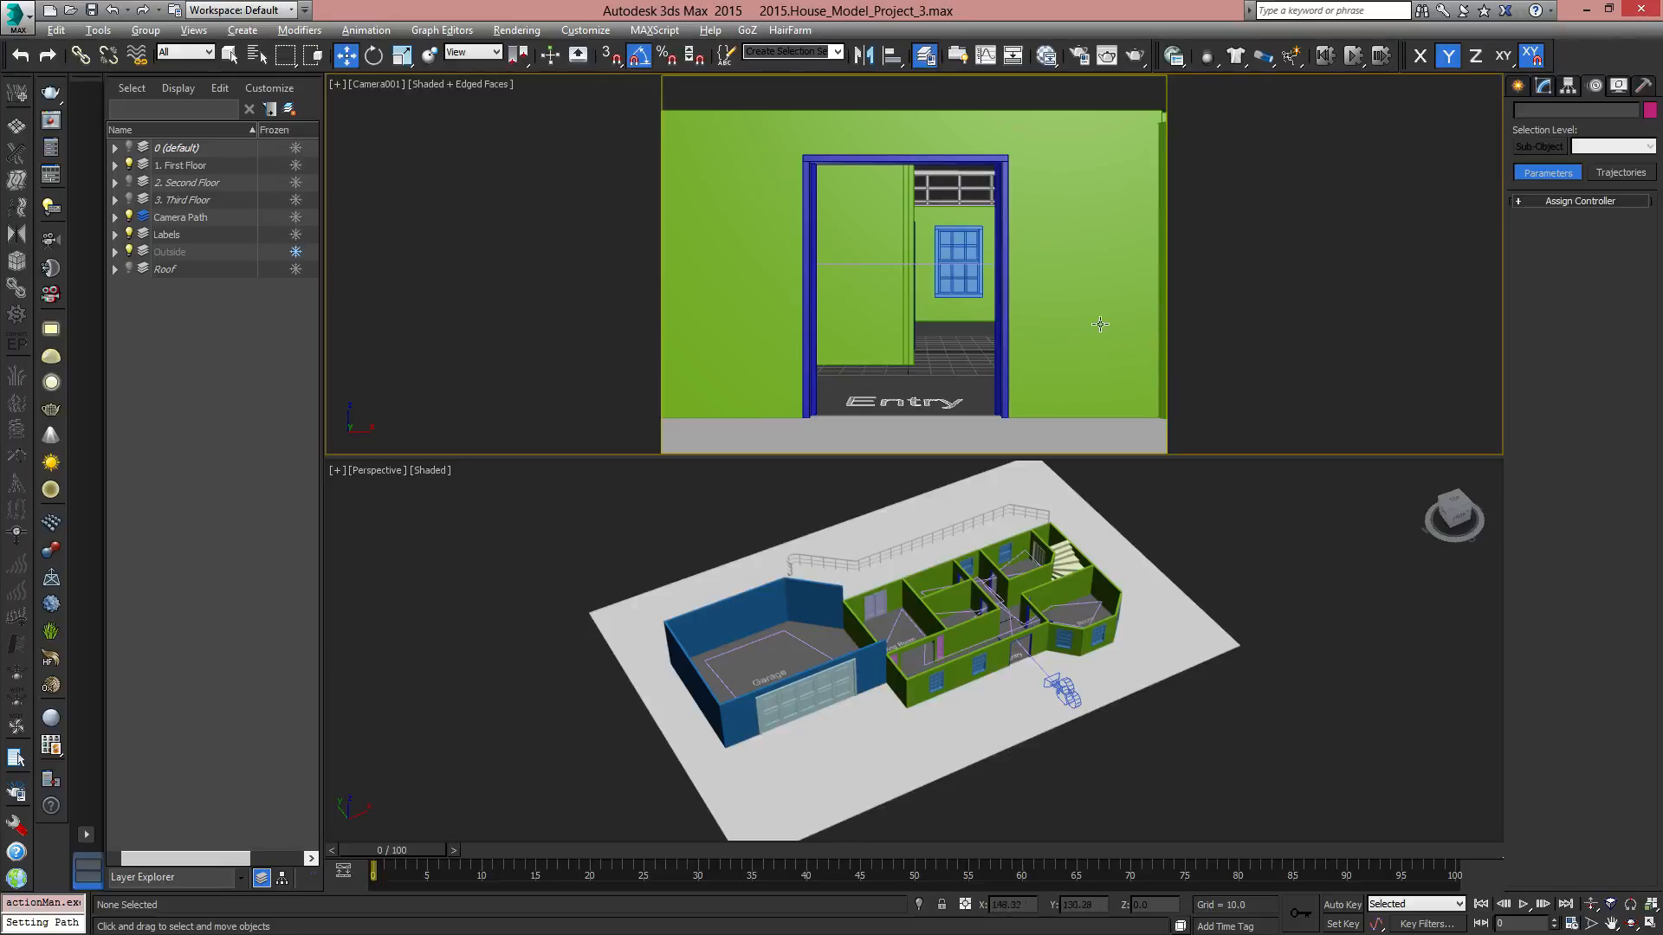
Set the render output size to HDTV (video) at 1280x720 in Render Setup and close the dialog.
key(F10)
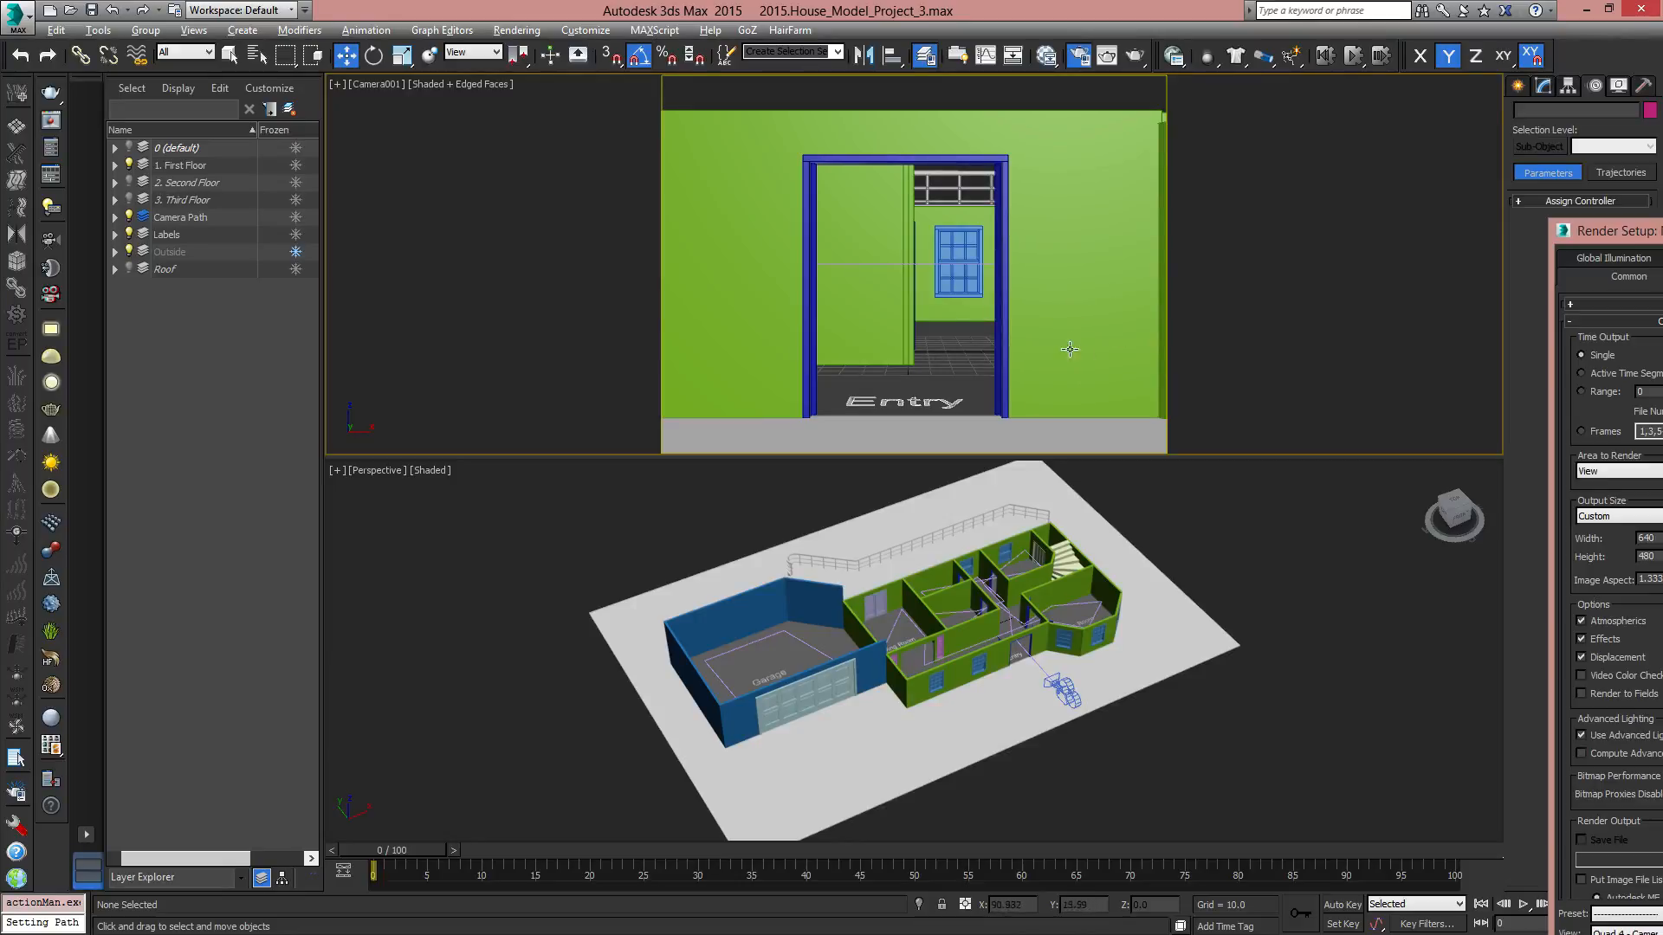
drag(1614, 248, 1024, 137)
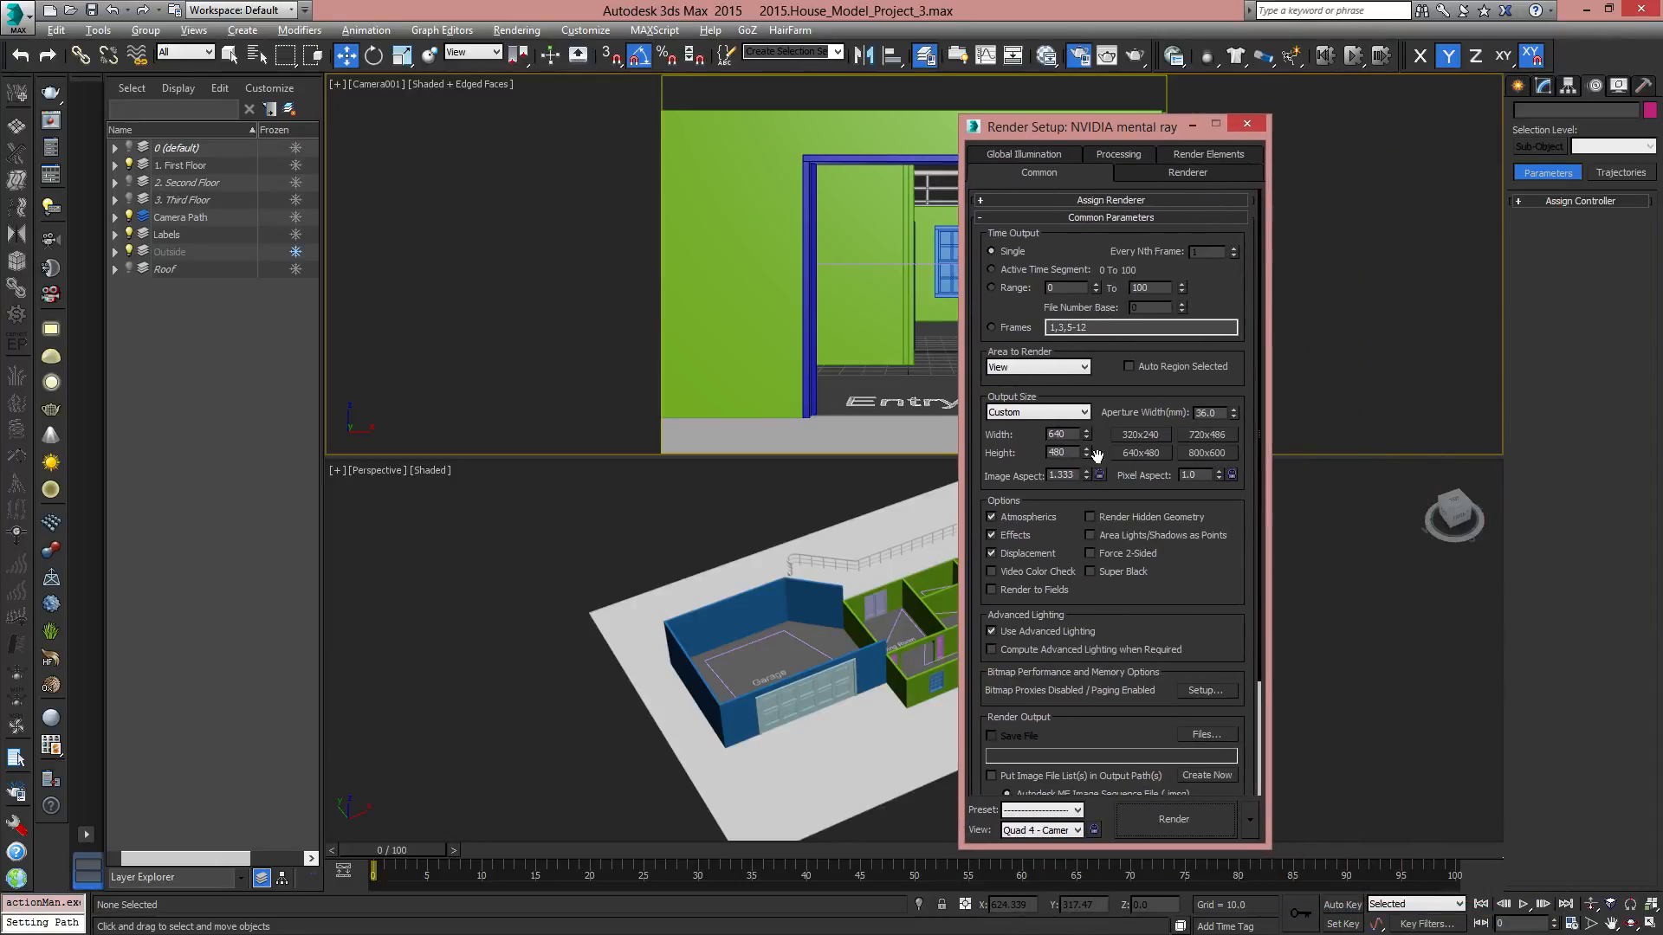
click(1072, 413)
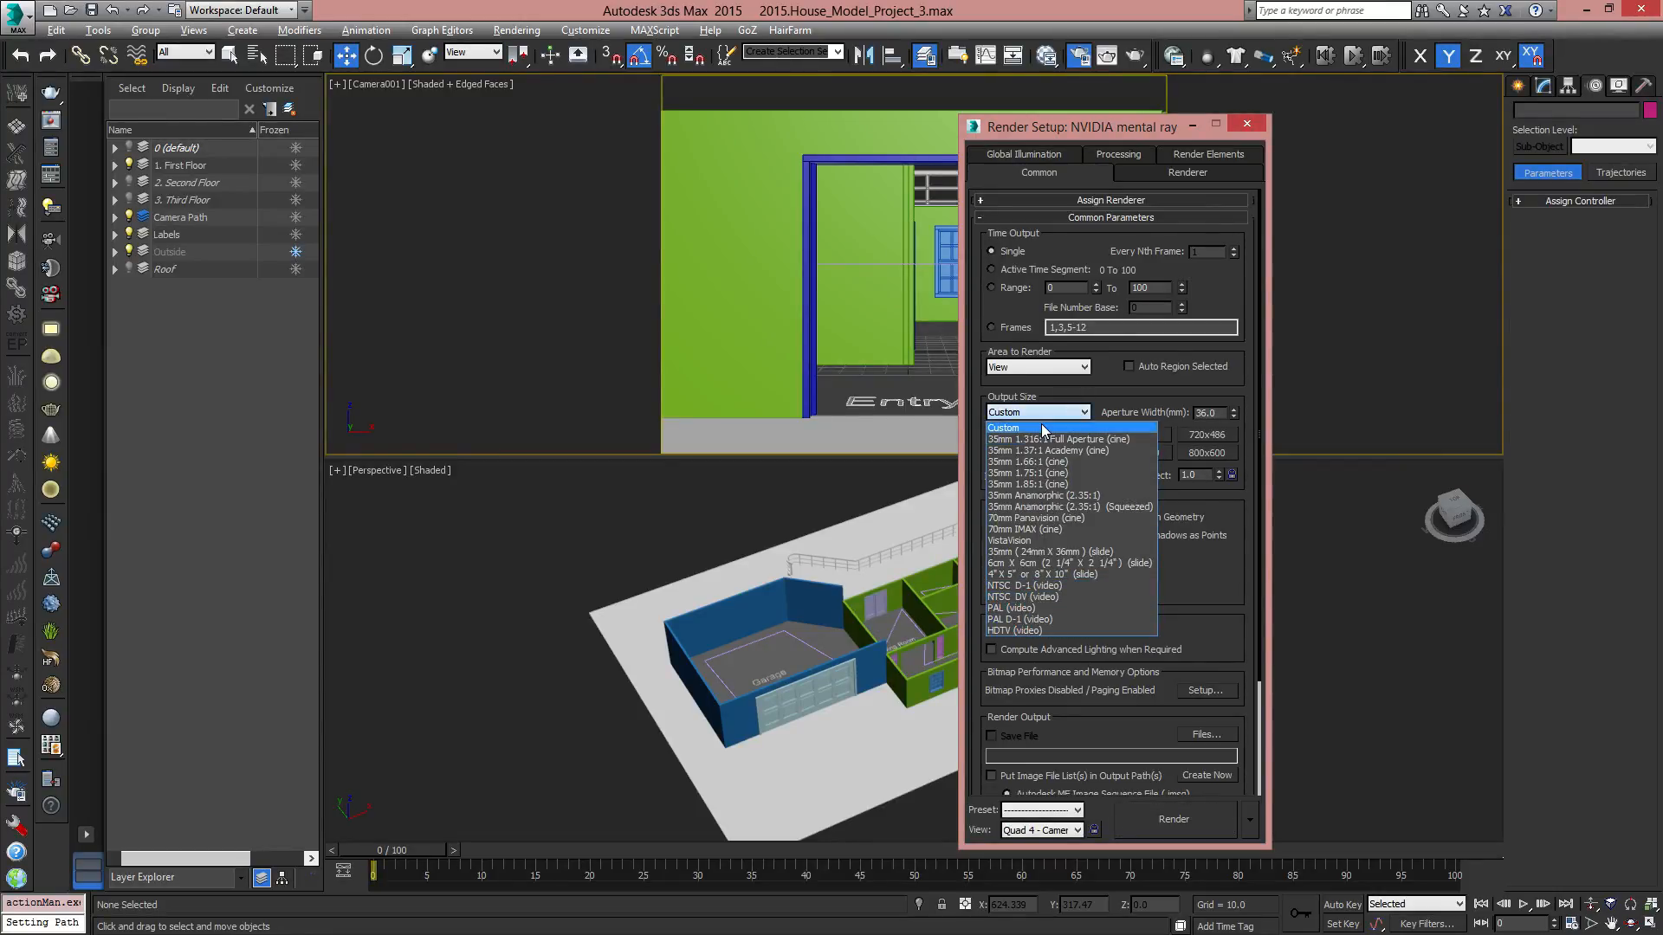
click(1023, 630)
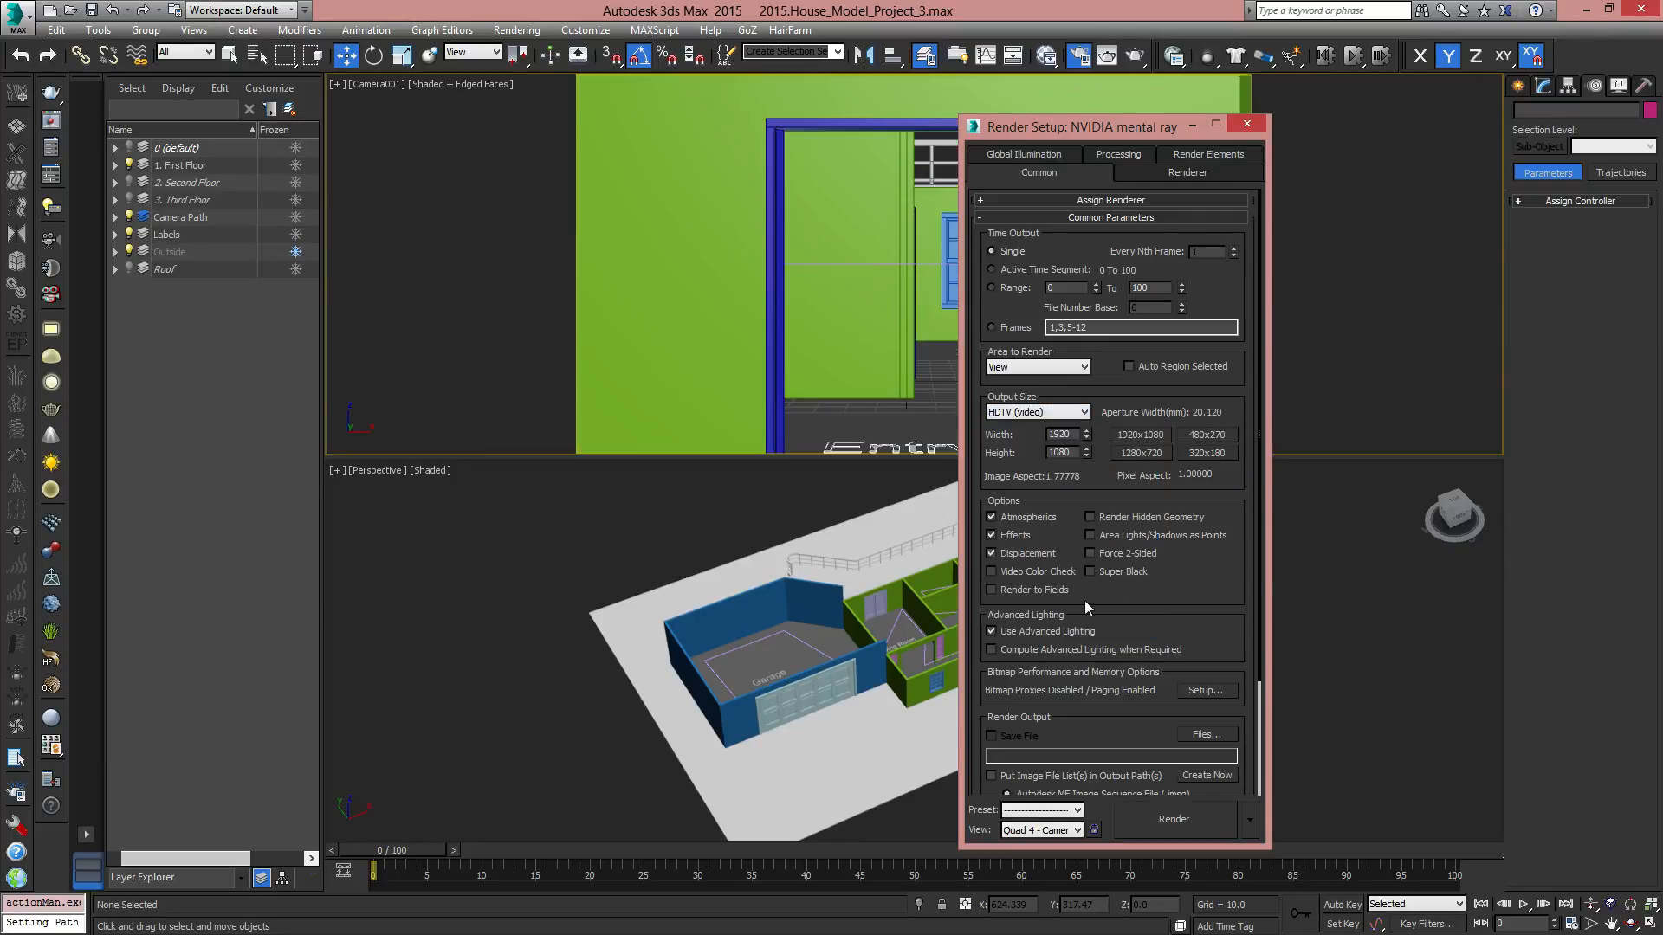
click(1145, 455)
click(1248, 125)
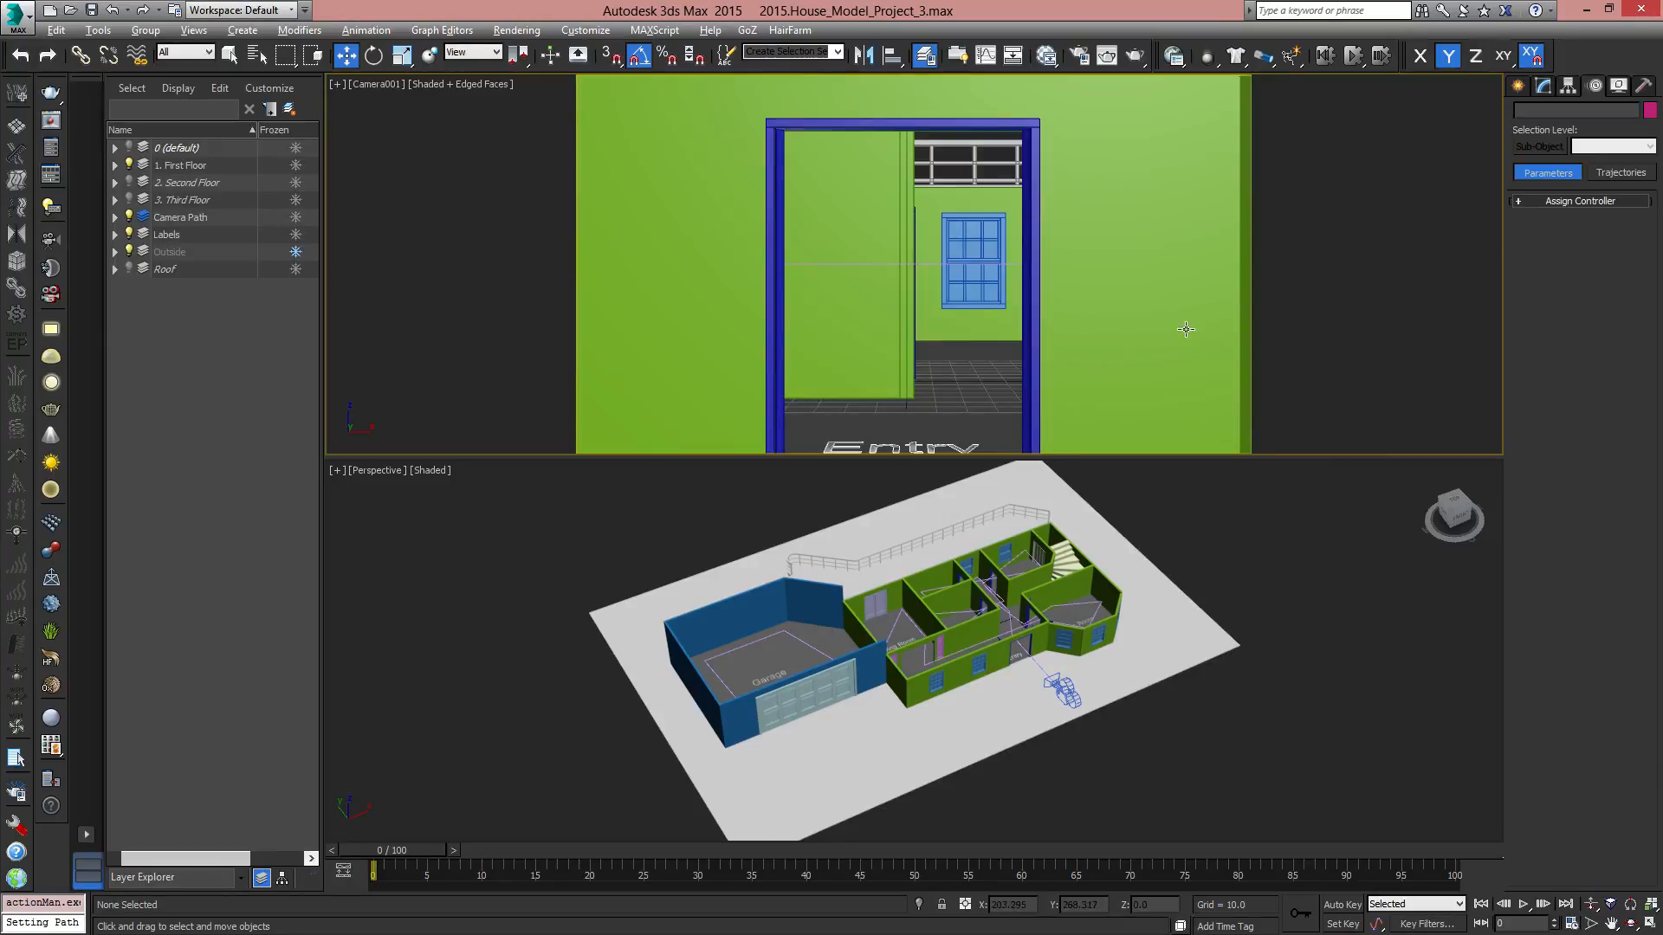
Select Camera001 in the Perspective view, scrub the timeline to check its orientation along the path, and return to frame 0.
scroll(1172, 683, up, 1)
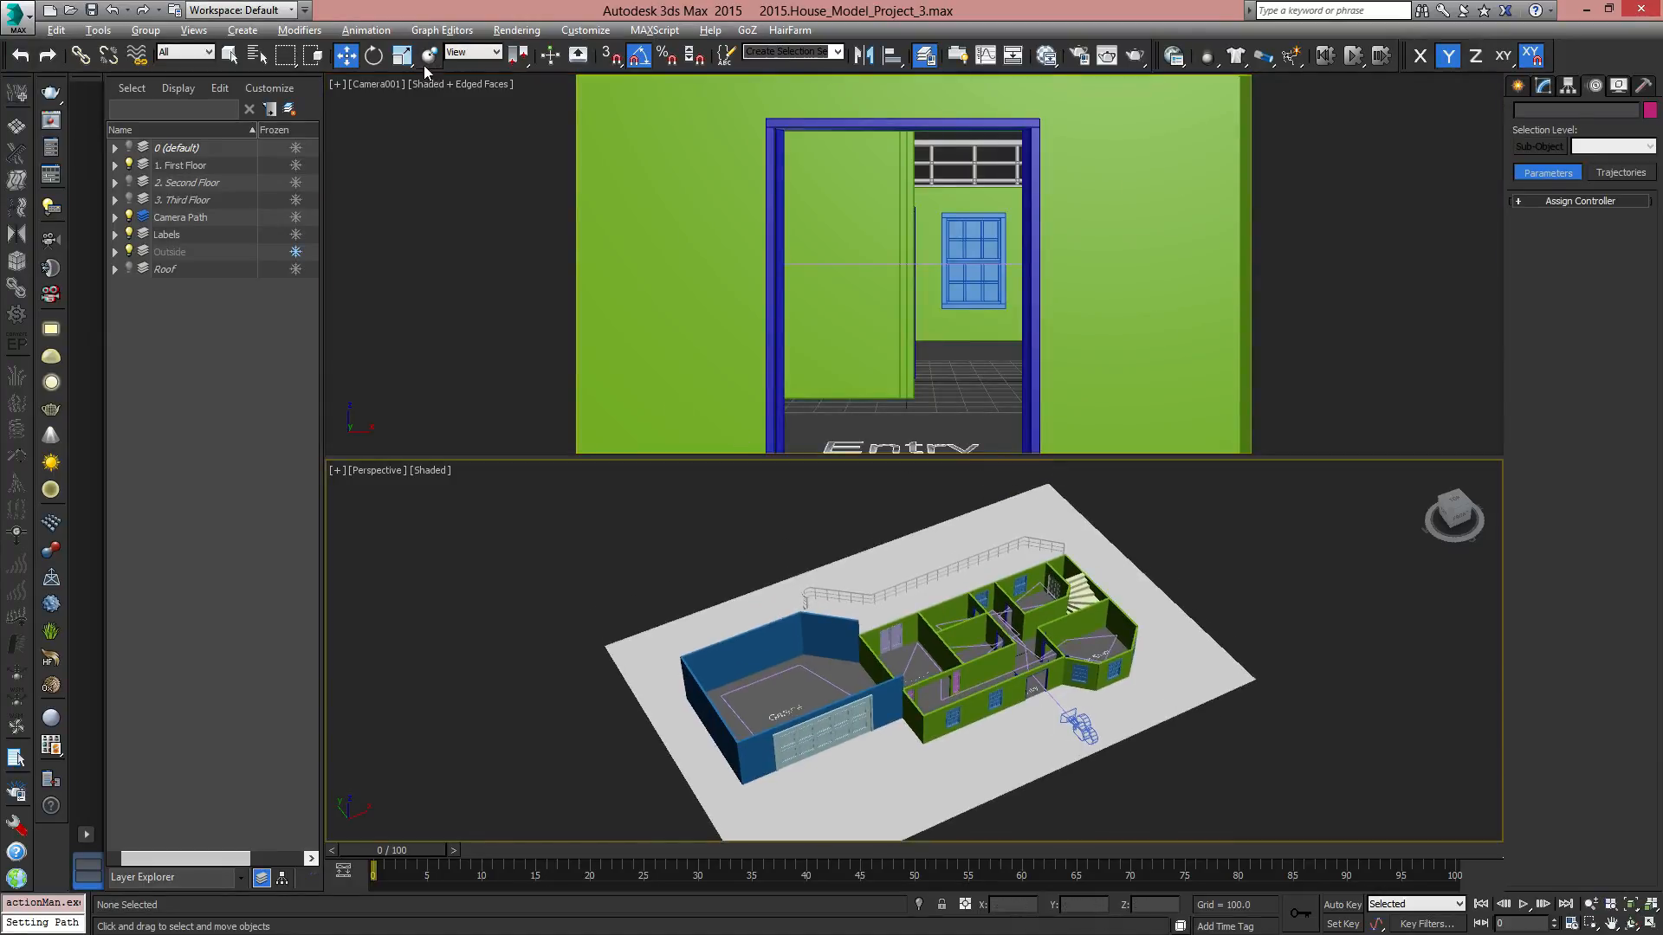
click(1079, 723)
alt+middle_drag(1076, 713, 1196, 607)
drag(409, 854, 383, 814)
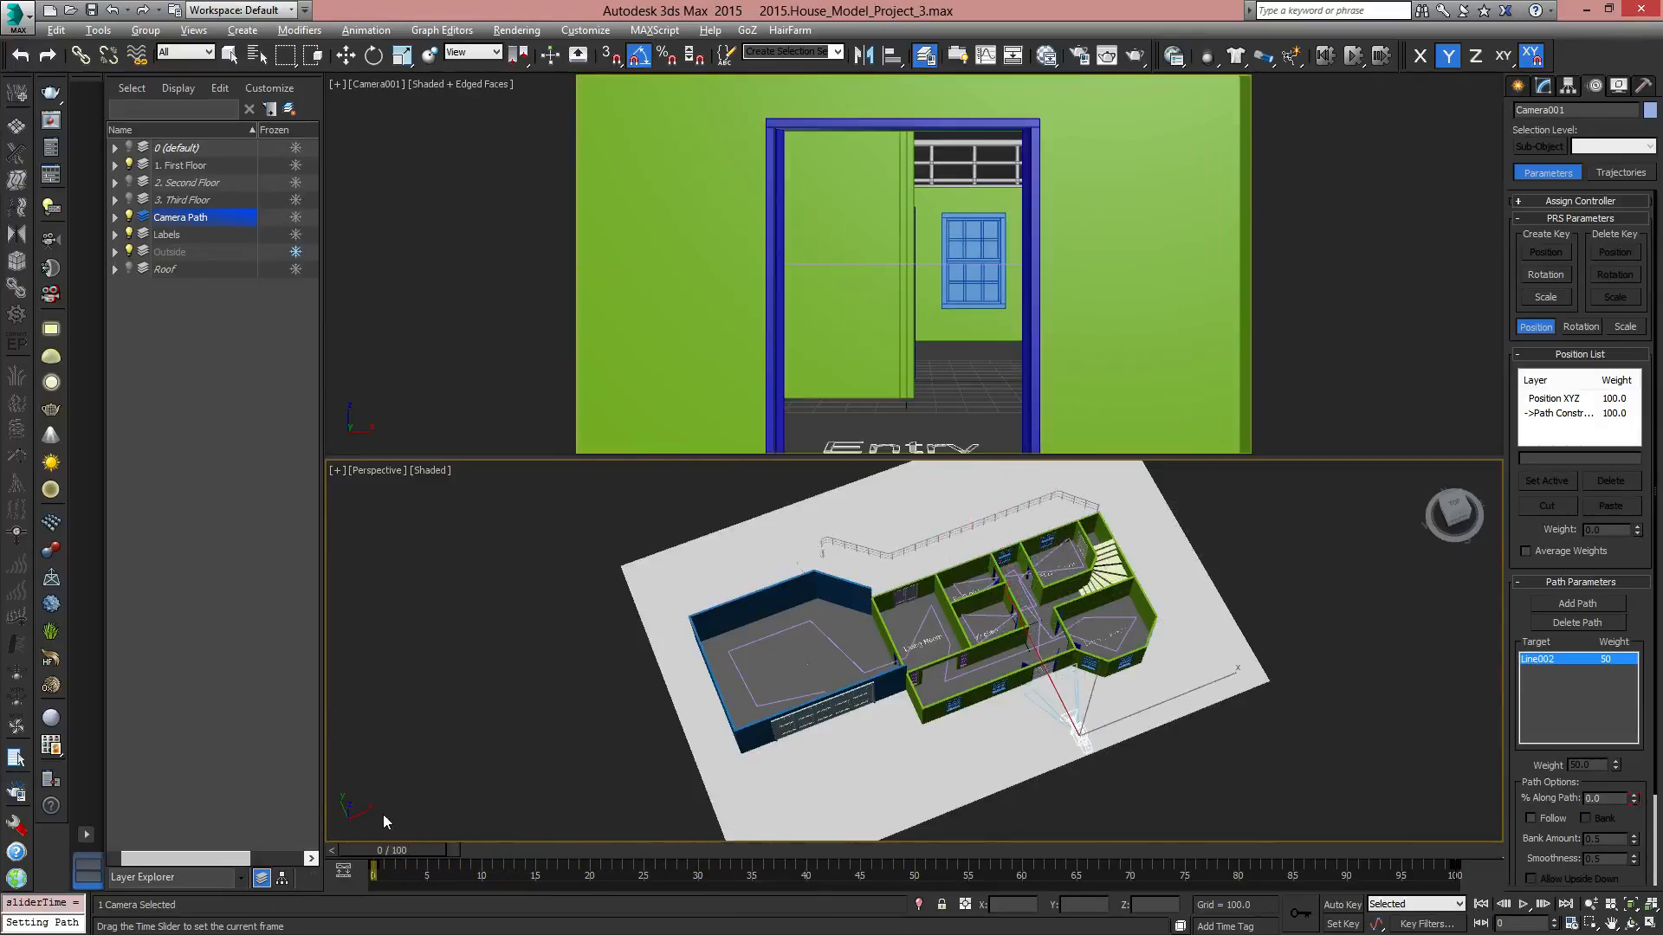
key(w)
middle_drag(1145, 755, 1024, 754)
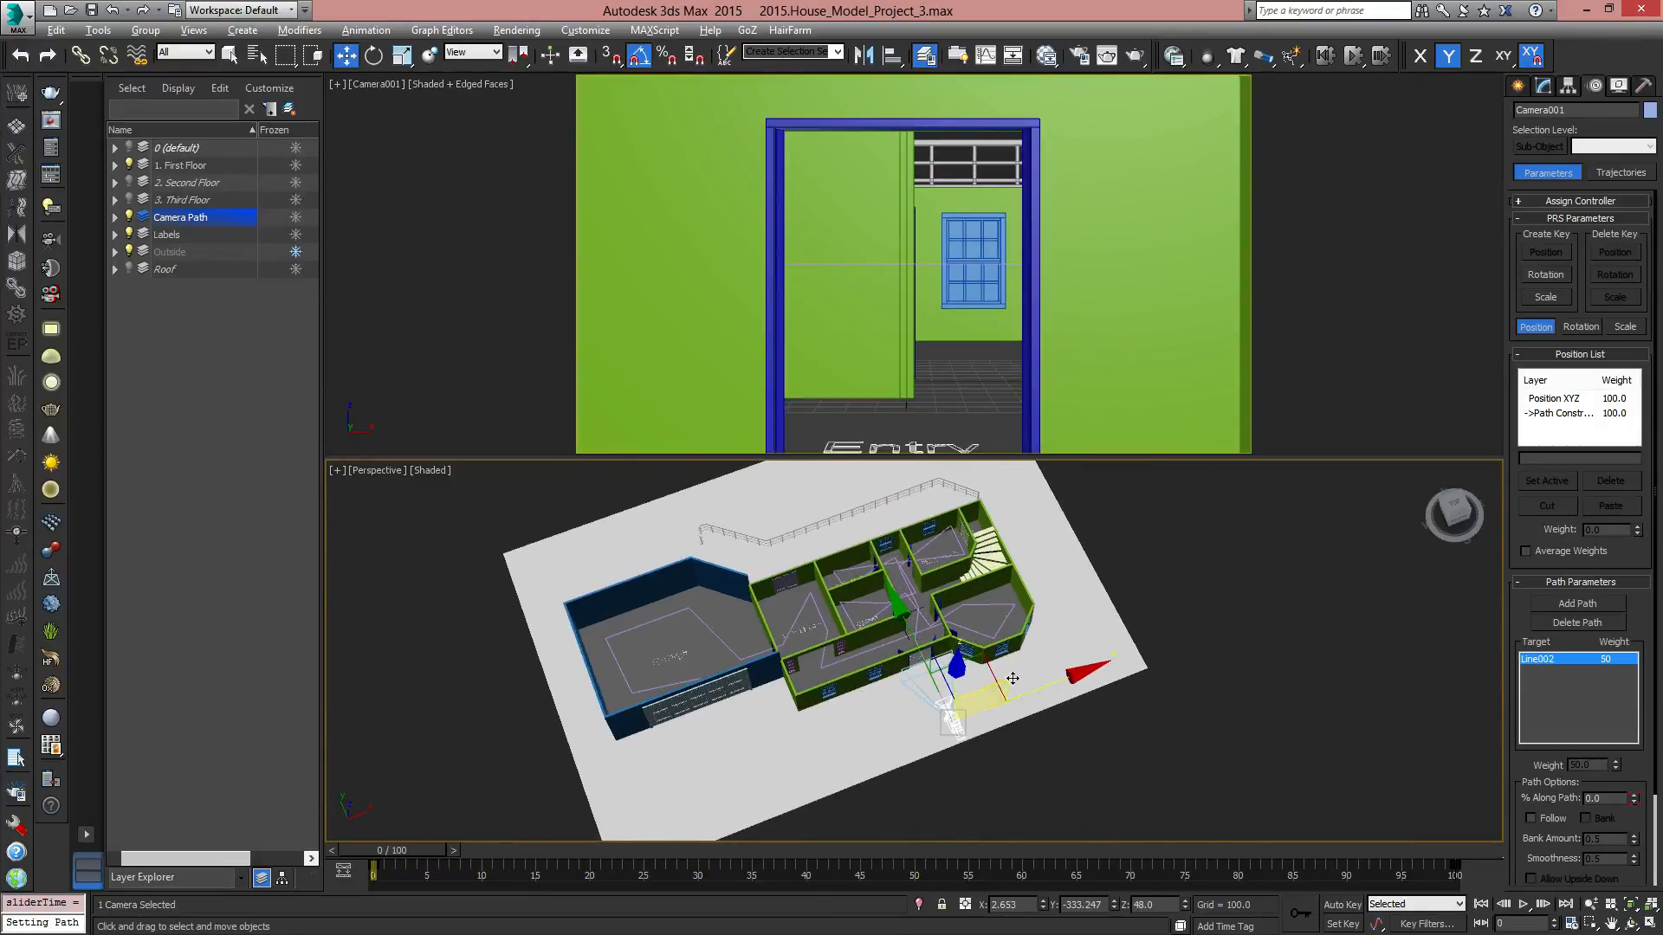
alt+middle_drag(1013, 695, 1030, 650)
scroll(1030, 649, up, 5)
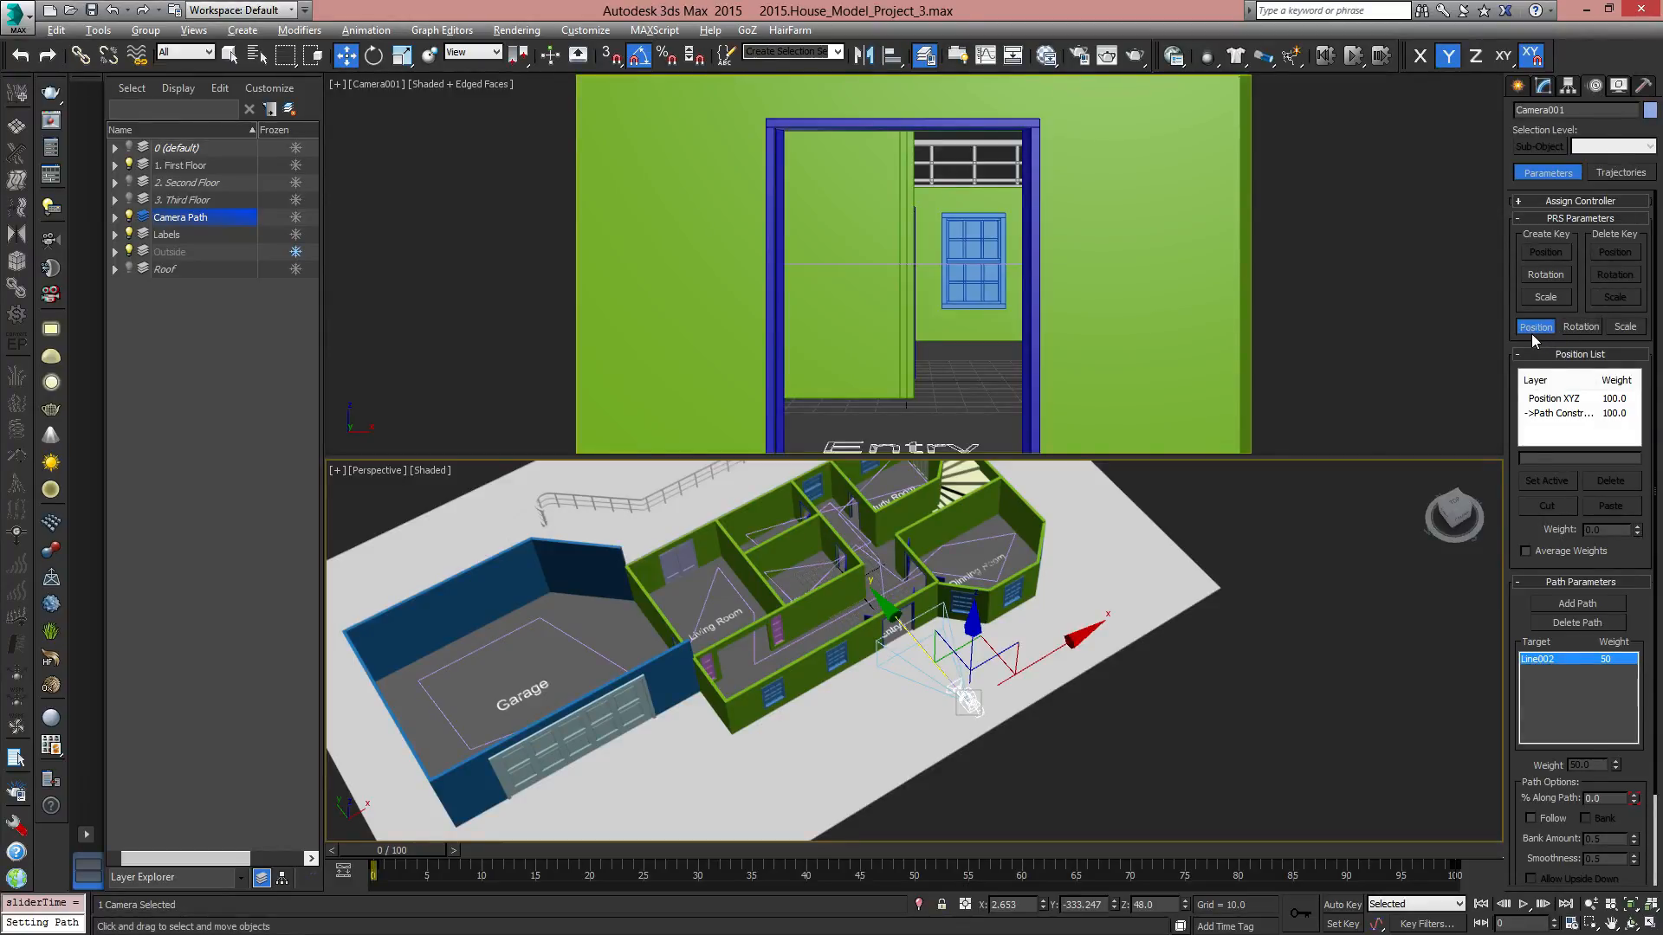
Review the camera's rotation and scale motion parameters, then return to its position list and the Path Constraint options.
click(1579, 327)
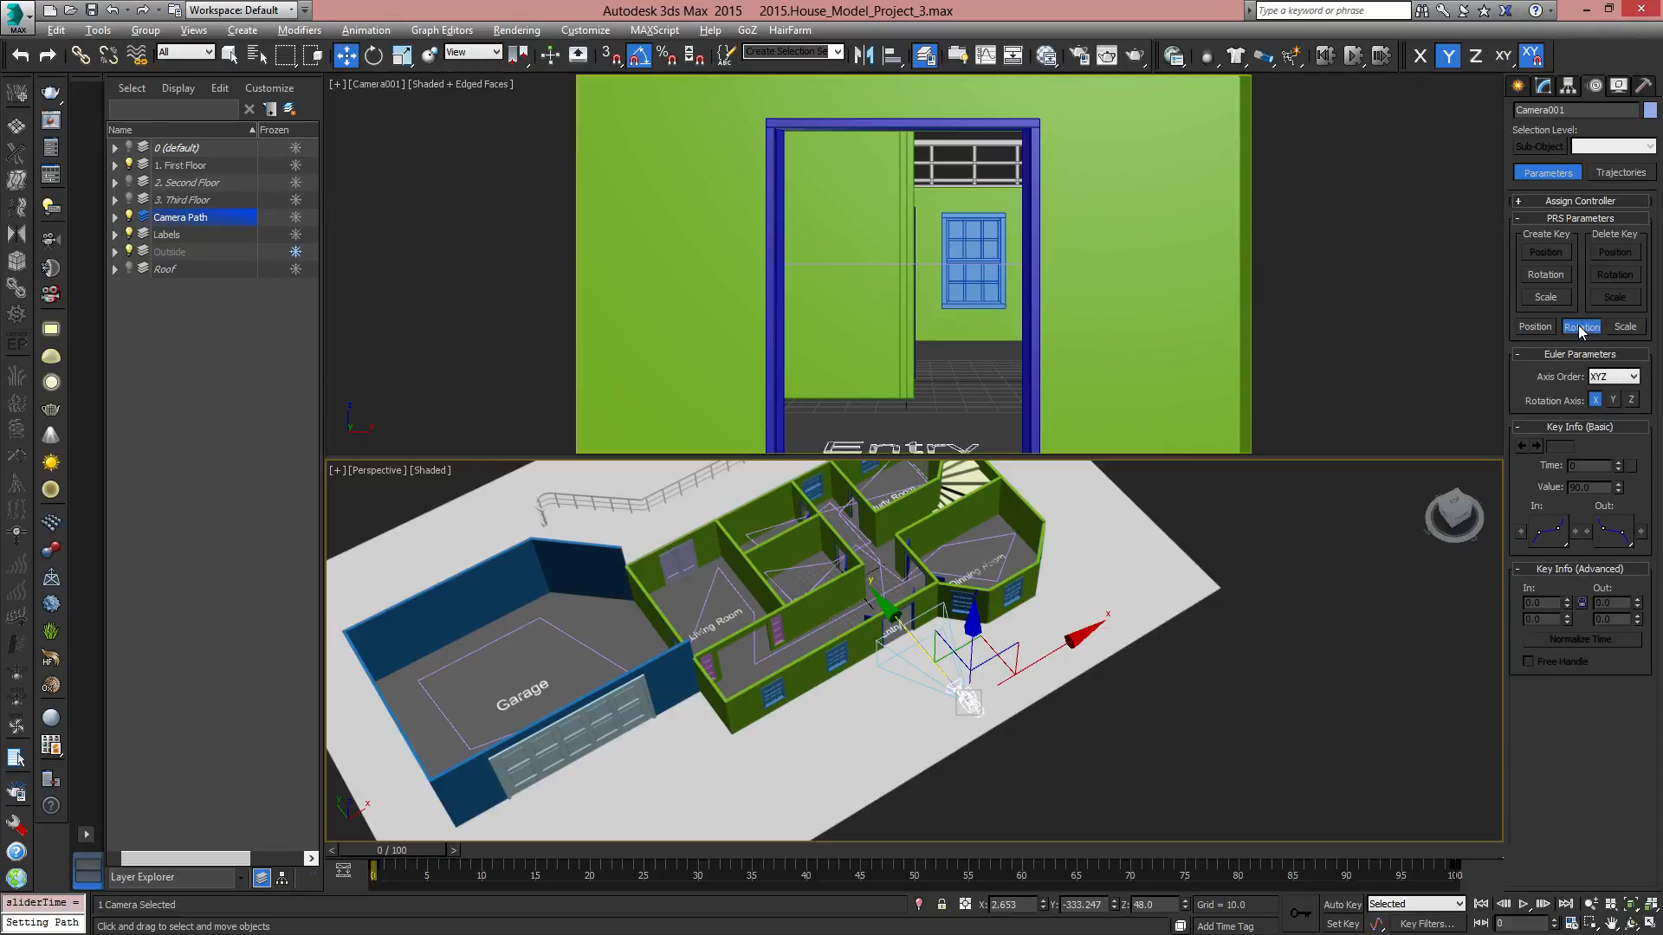
click(1625, 328)
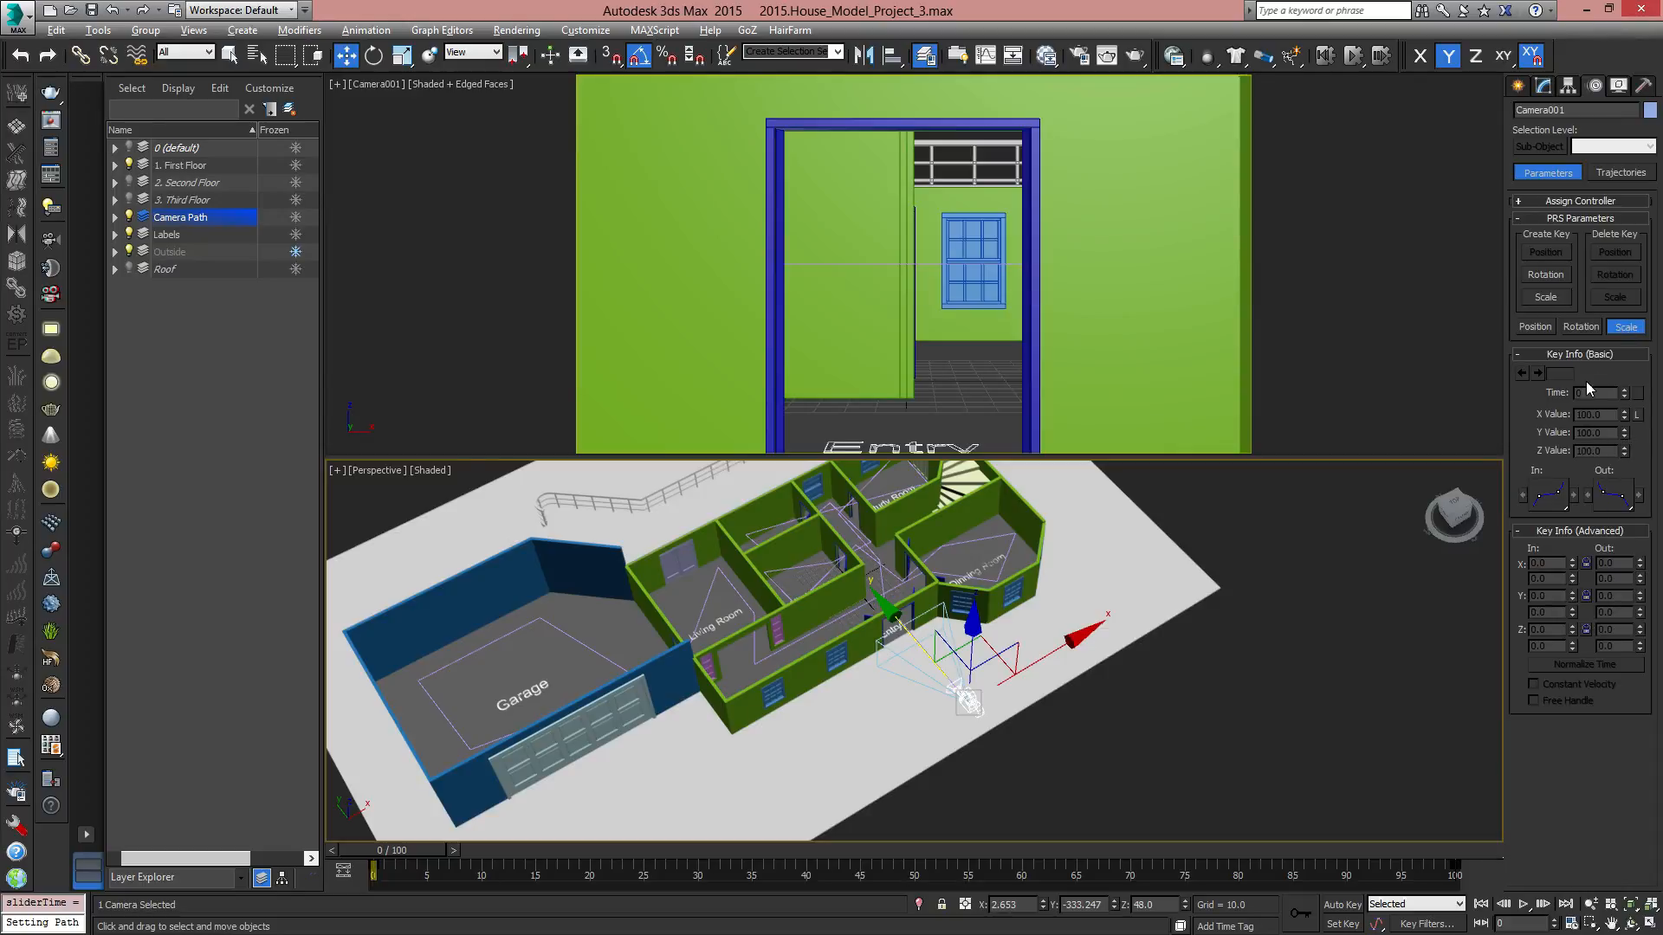
click(1581, 327)
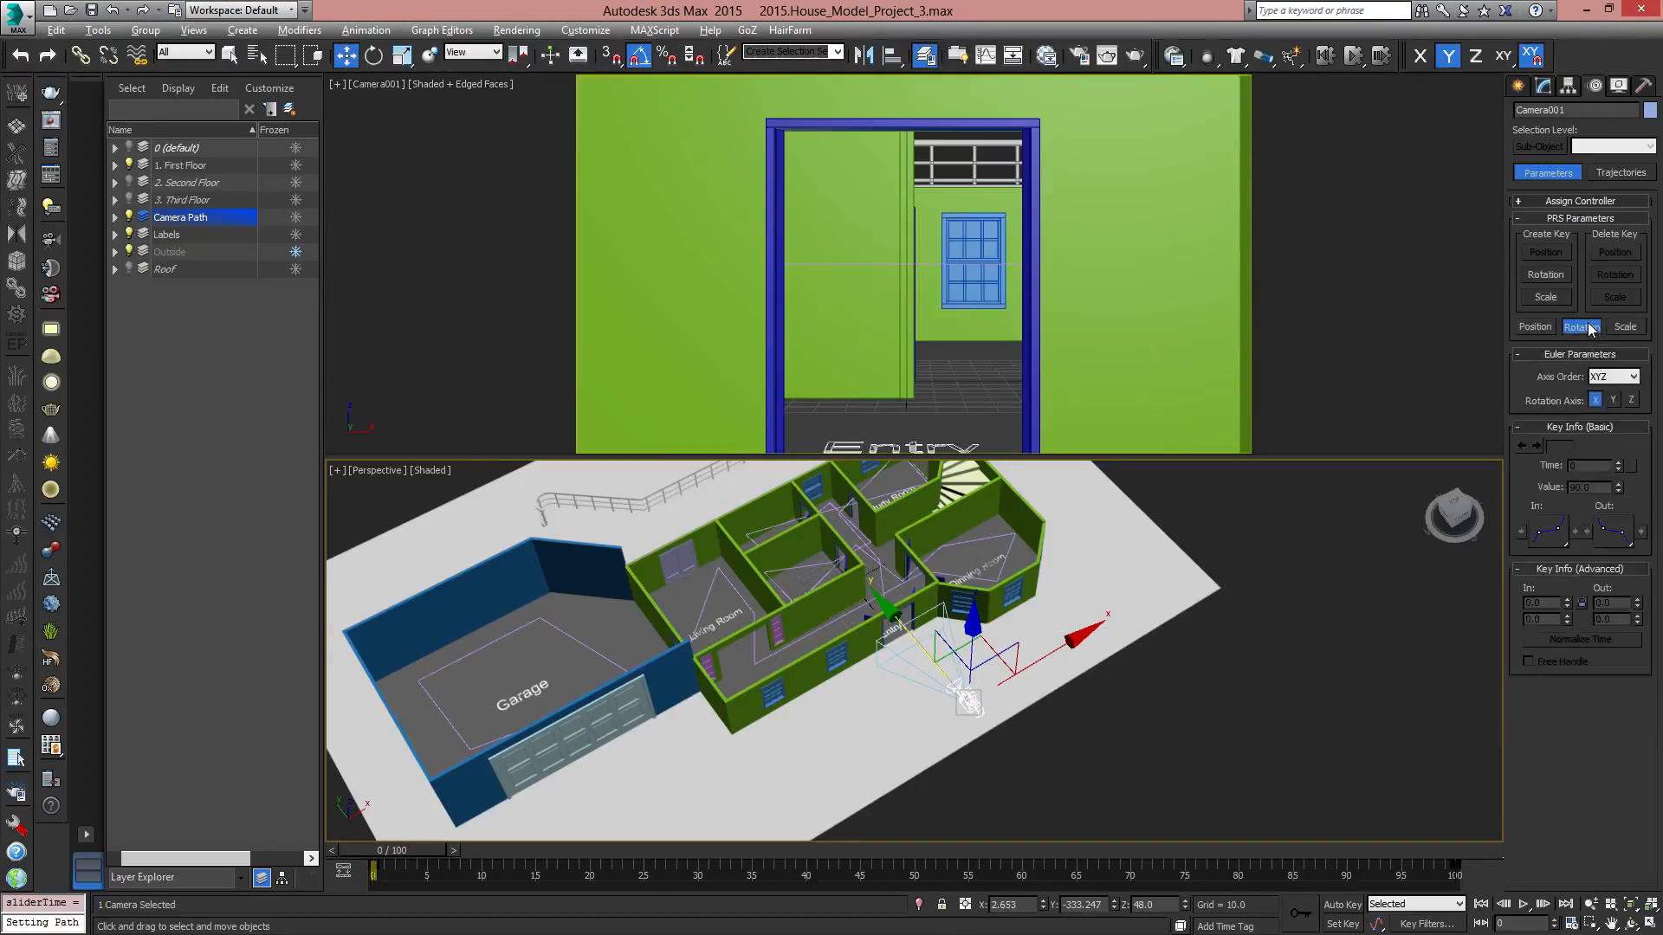
click(1535, 327)
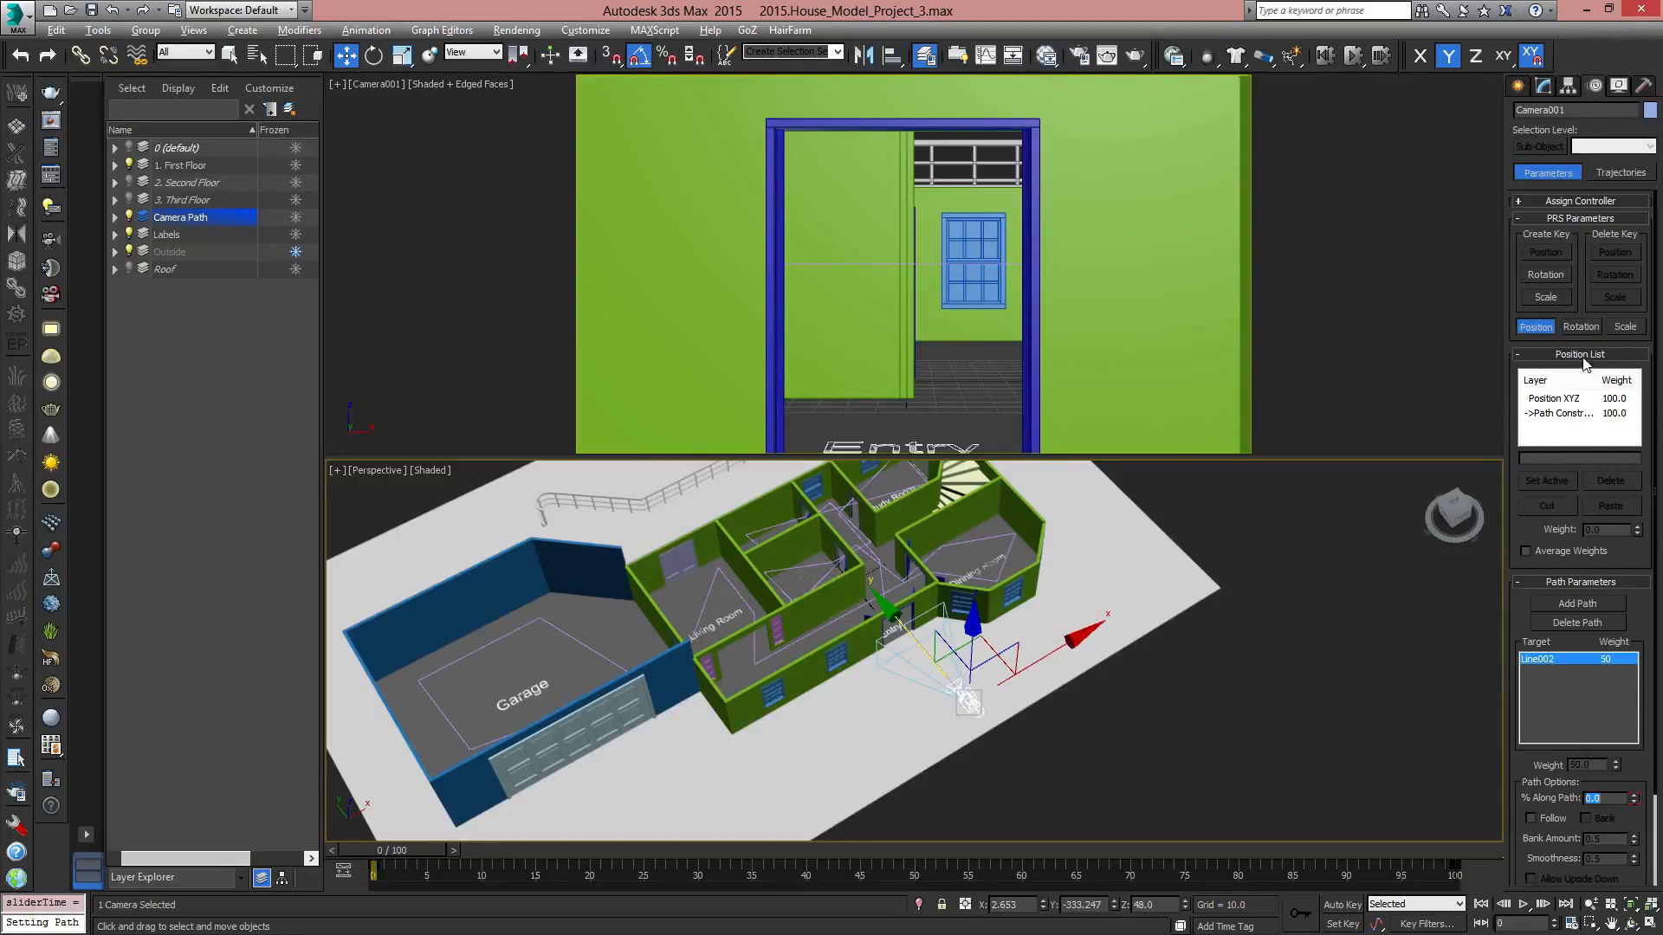
click(1570, 415)
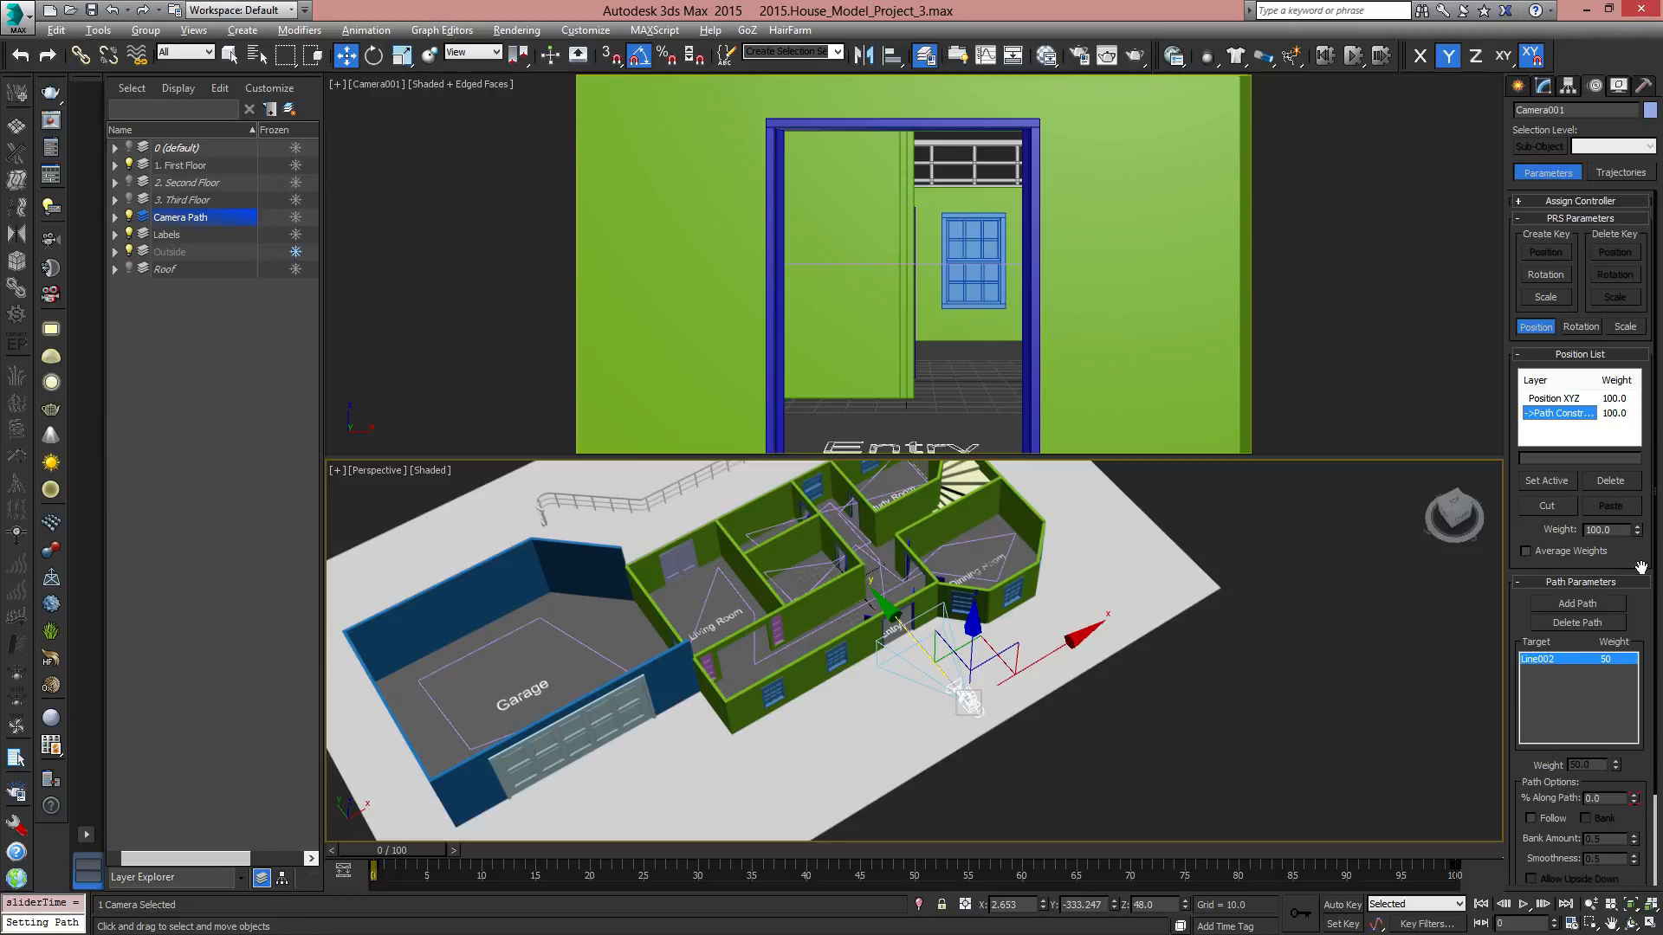
drag(1640, 604, 1623, 472)
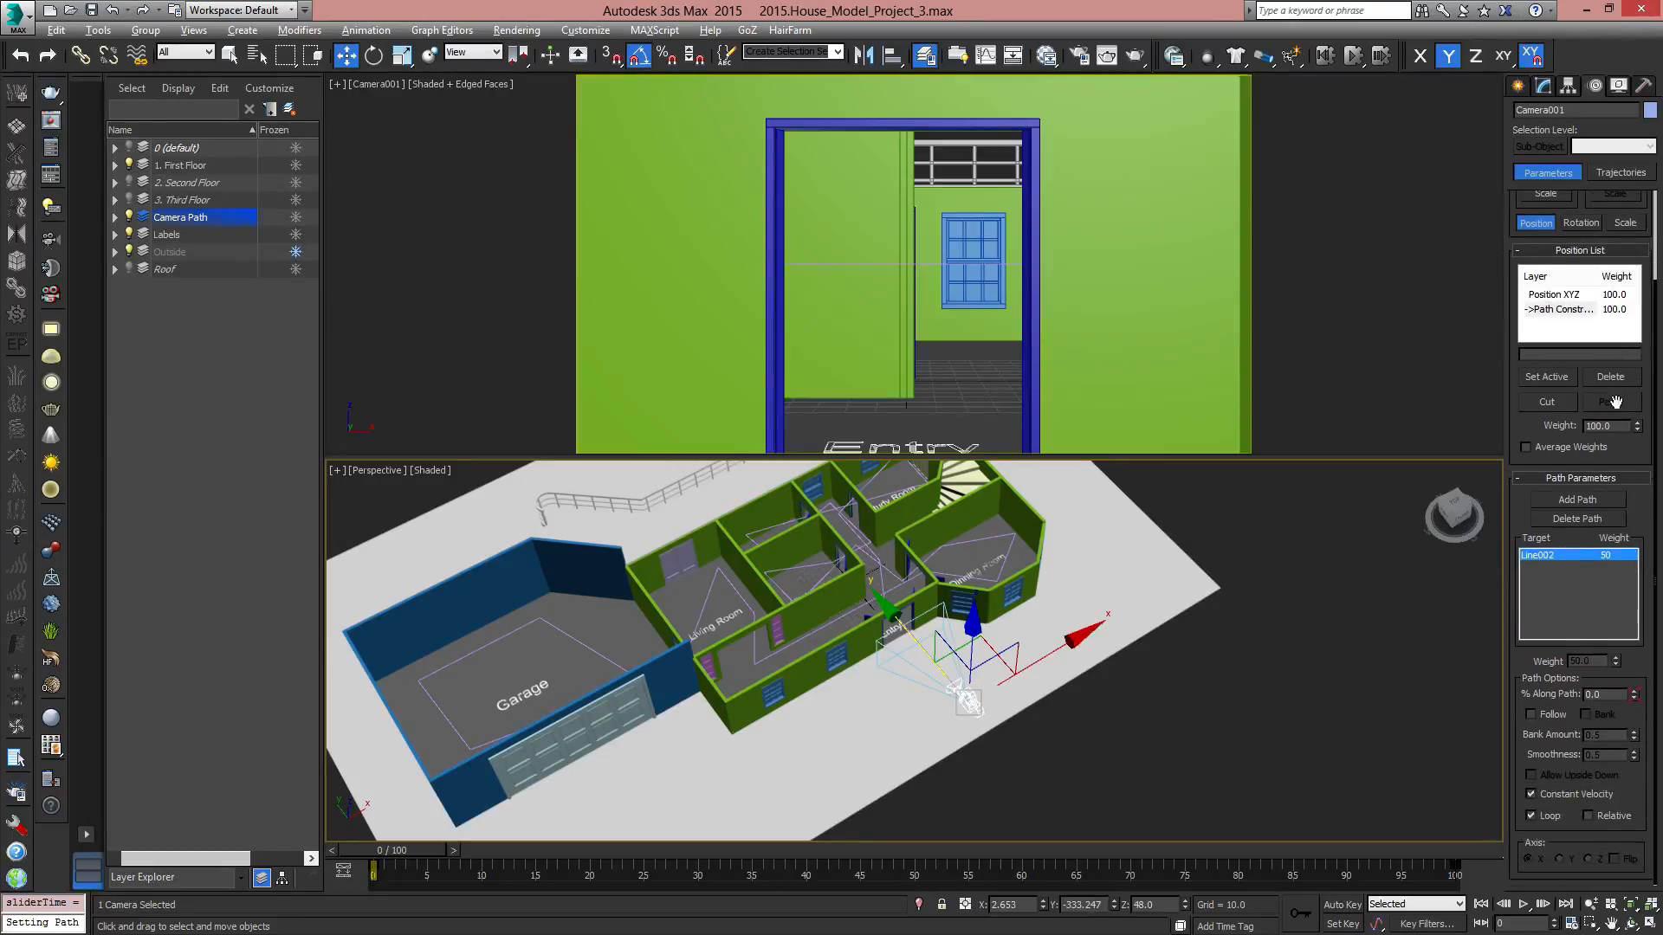
Turn on Follow for the camera's path constraint and set its axis to Y.
middle_drag(1052, 715, 1139, 686)
scroll(1088, 683, up, 5)
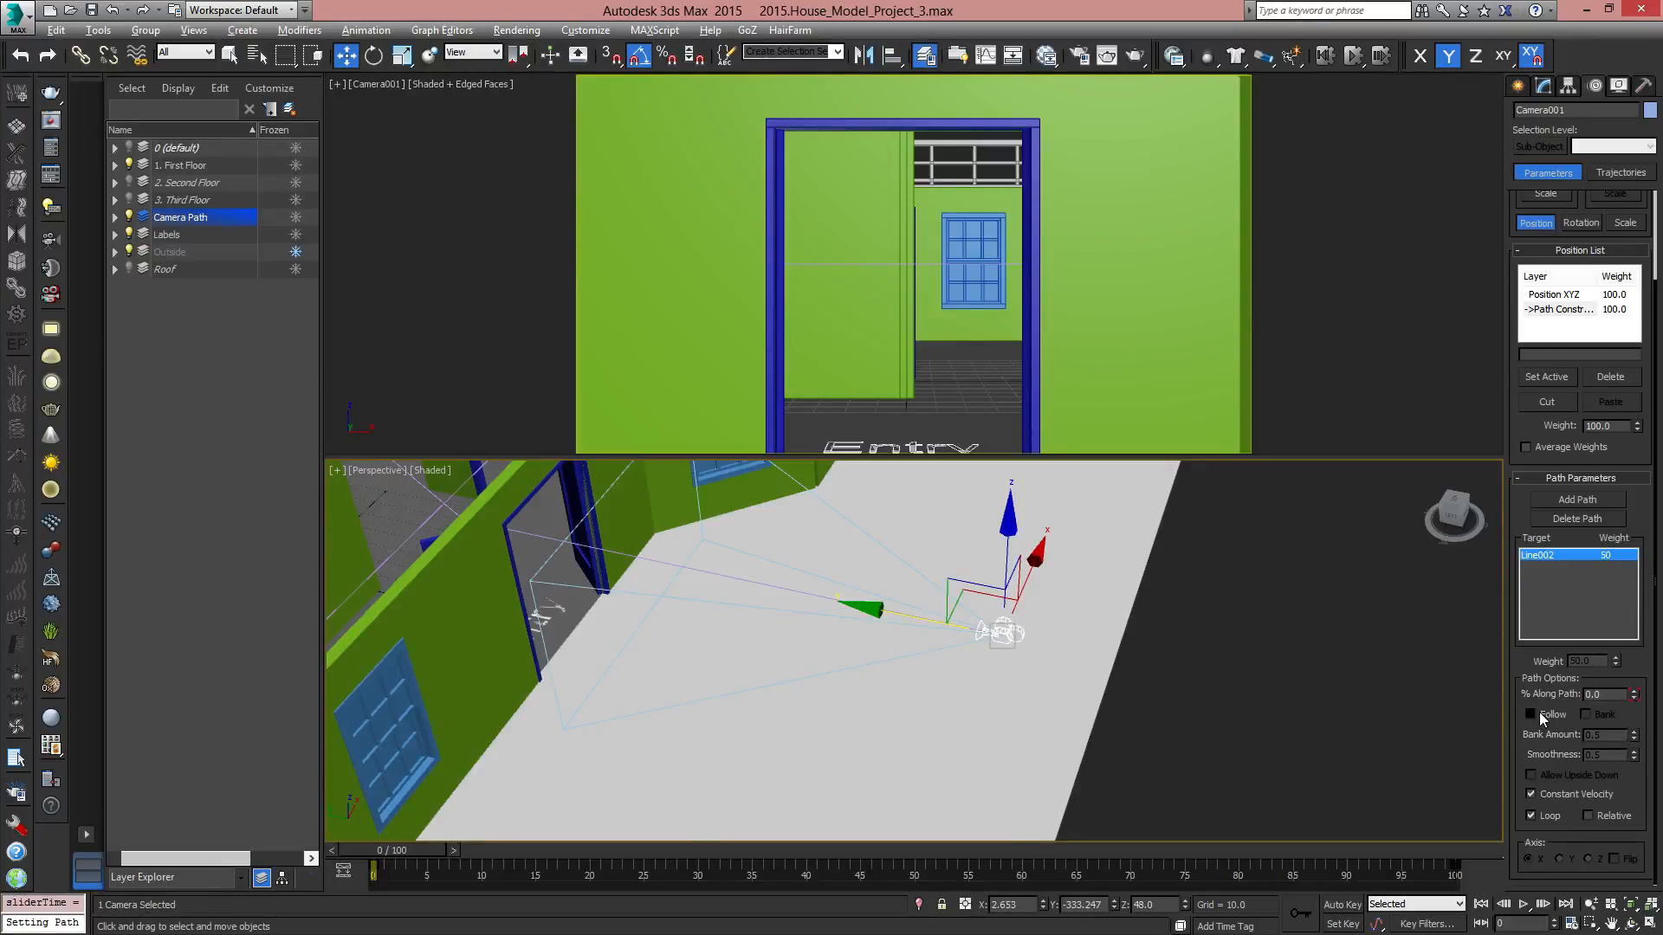
click(1542, 713)
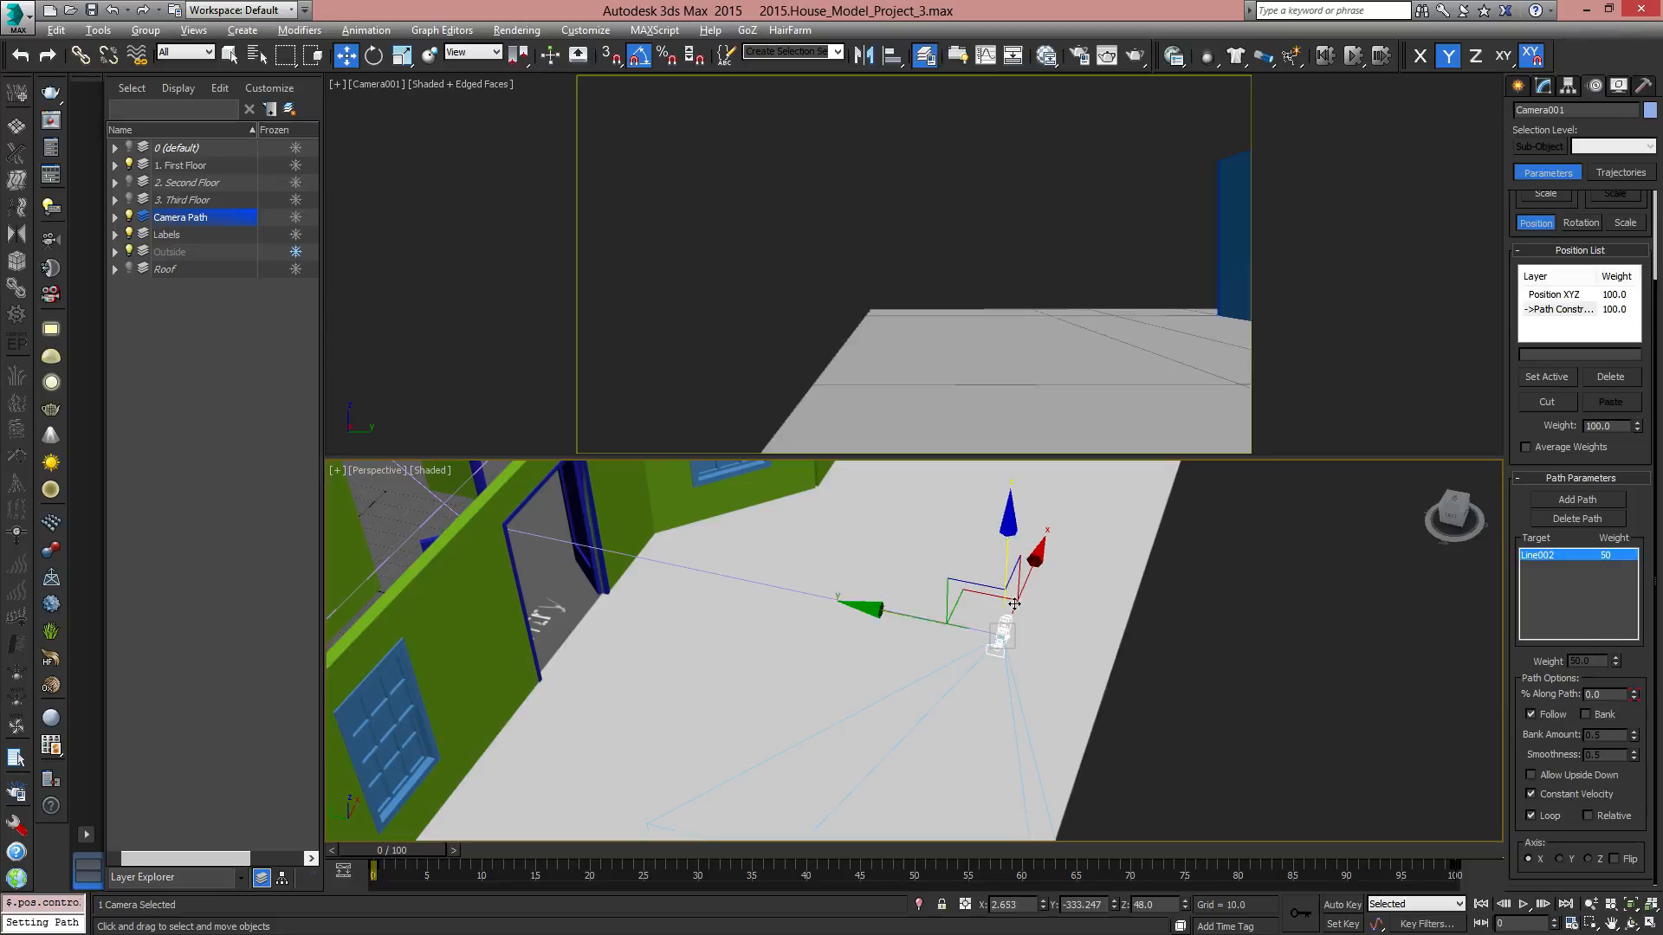
alt+middle_drag(1021, 705, 1225, 725)
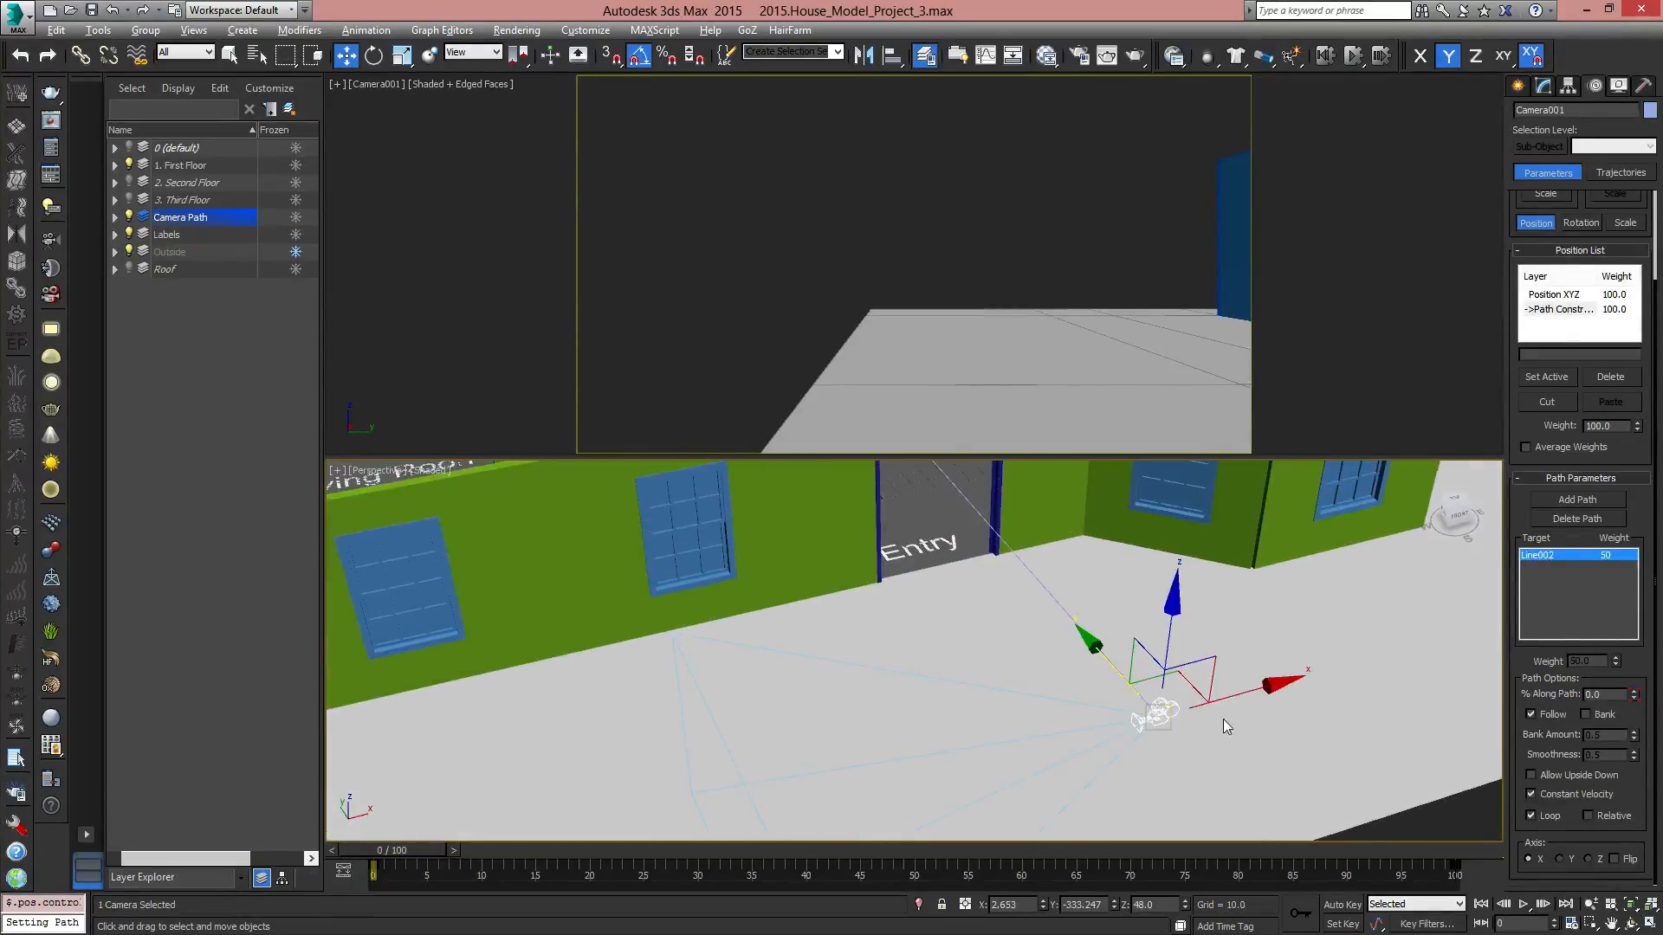
click(1560, 857)
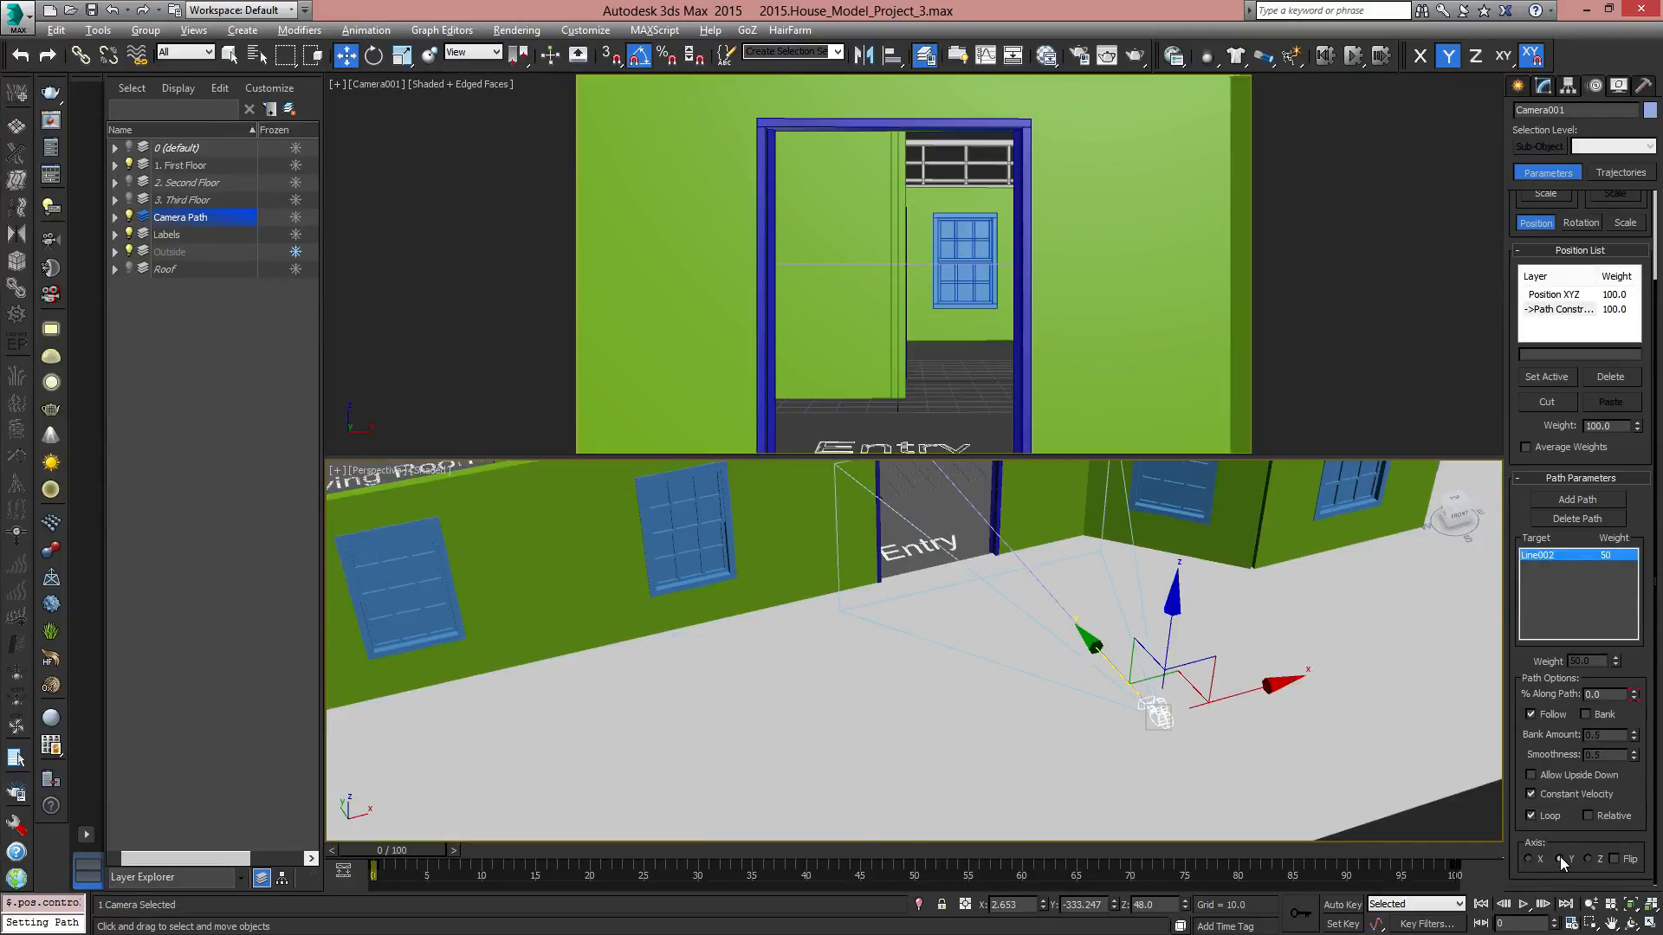
Preview the camera following the path by scrubbing and playing the animation, and return to frame 0.
alt+middle_drag(1152, 685, 1043, 695)
scroll(1043, 695, down, 2)
alt+middle_drag(996, 565, 967, 683)
scroll(1022, 667, down, 2)
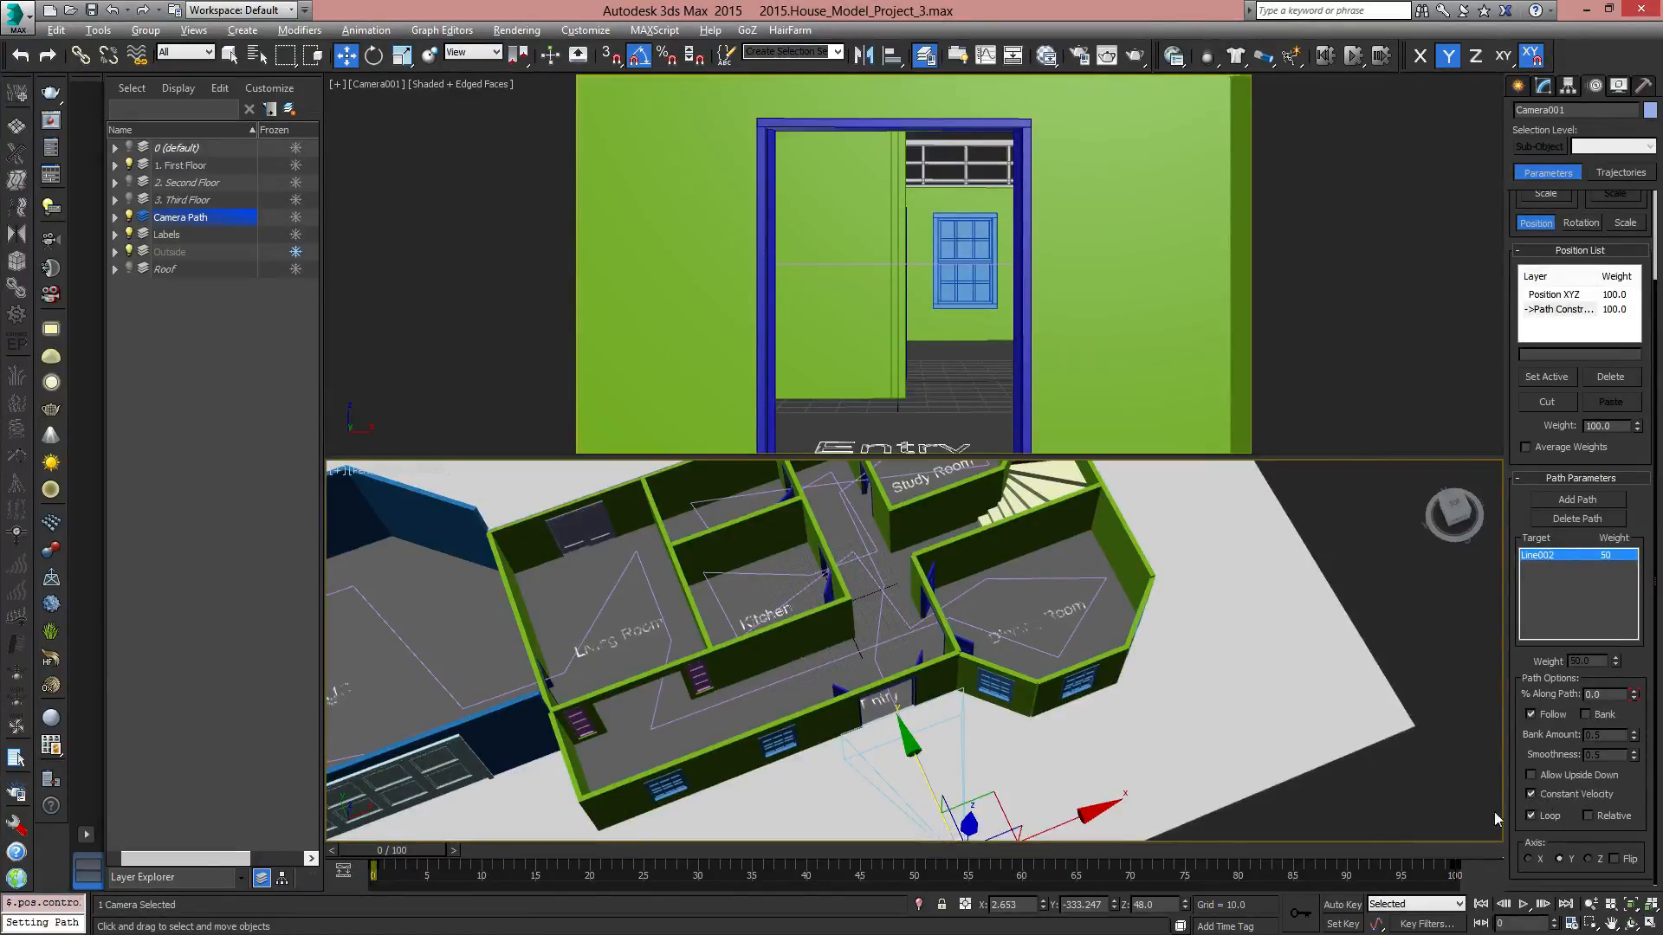
mouse_move(1114, 732)
middle_down()
mouse_move(1132, 683)
mouse_move(1133, 708)
middle_up()
middle_drag(920, 746, 1066, 764)
scroll(1066, 764, down, 3)
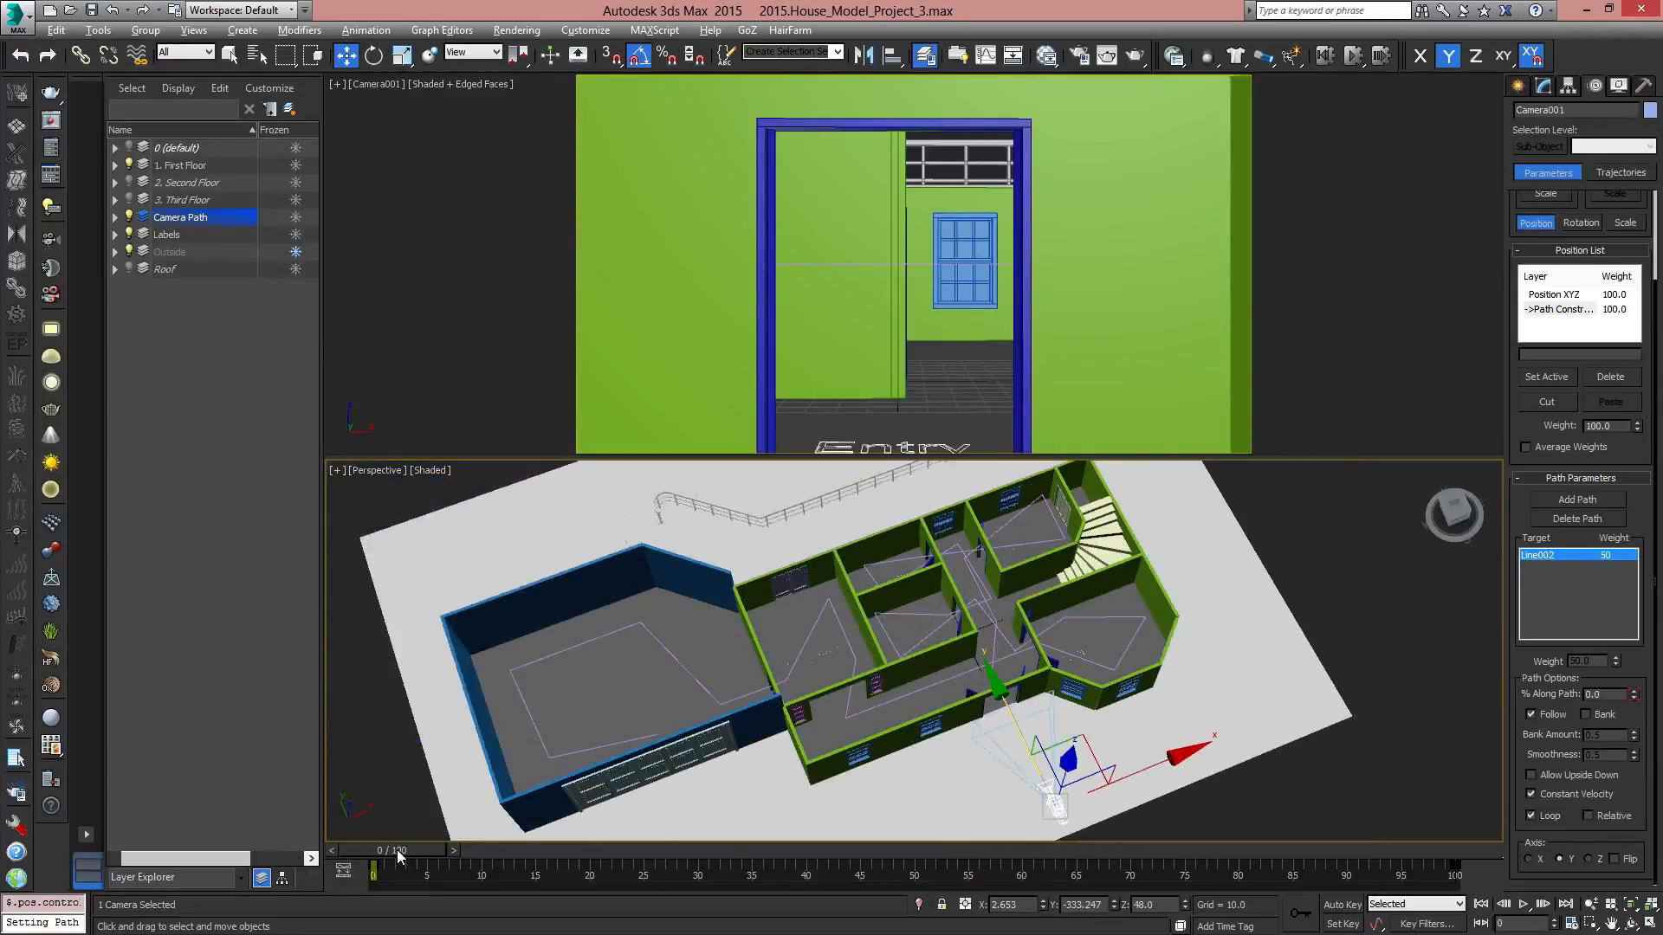
drag(397, 850, 373, 892)
key(w)
click(1523, 904)
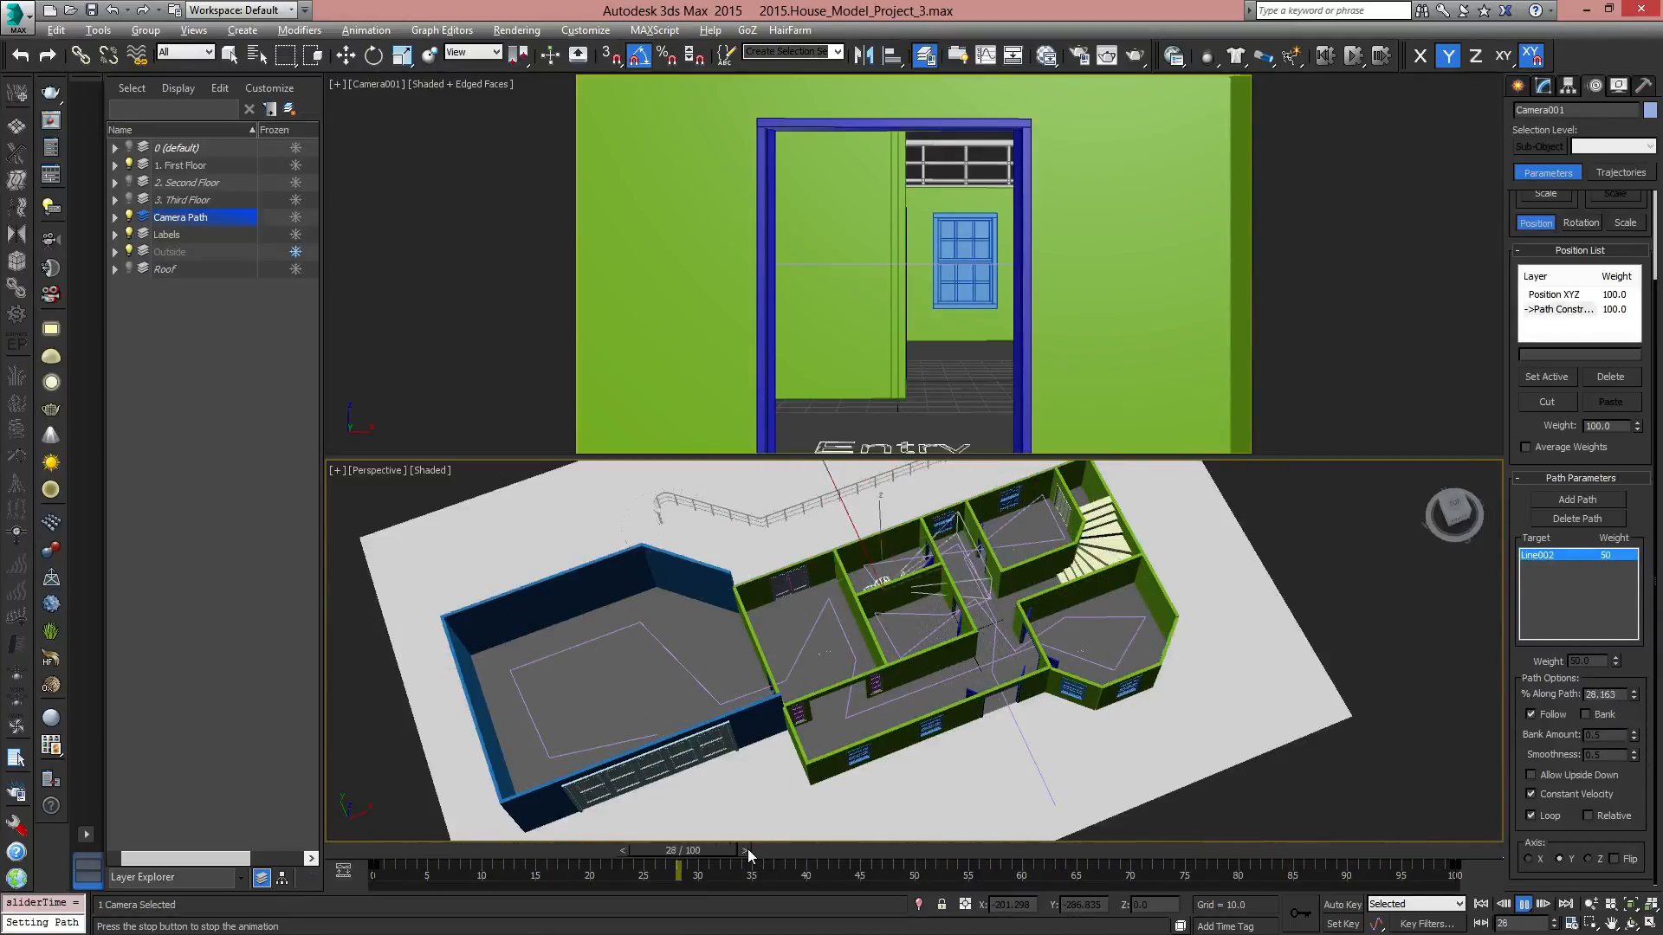
drag(746, 851, 459, 856)
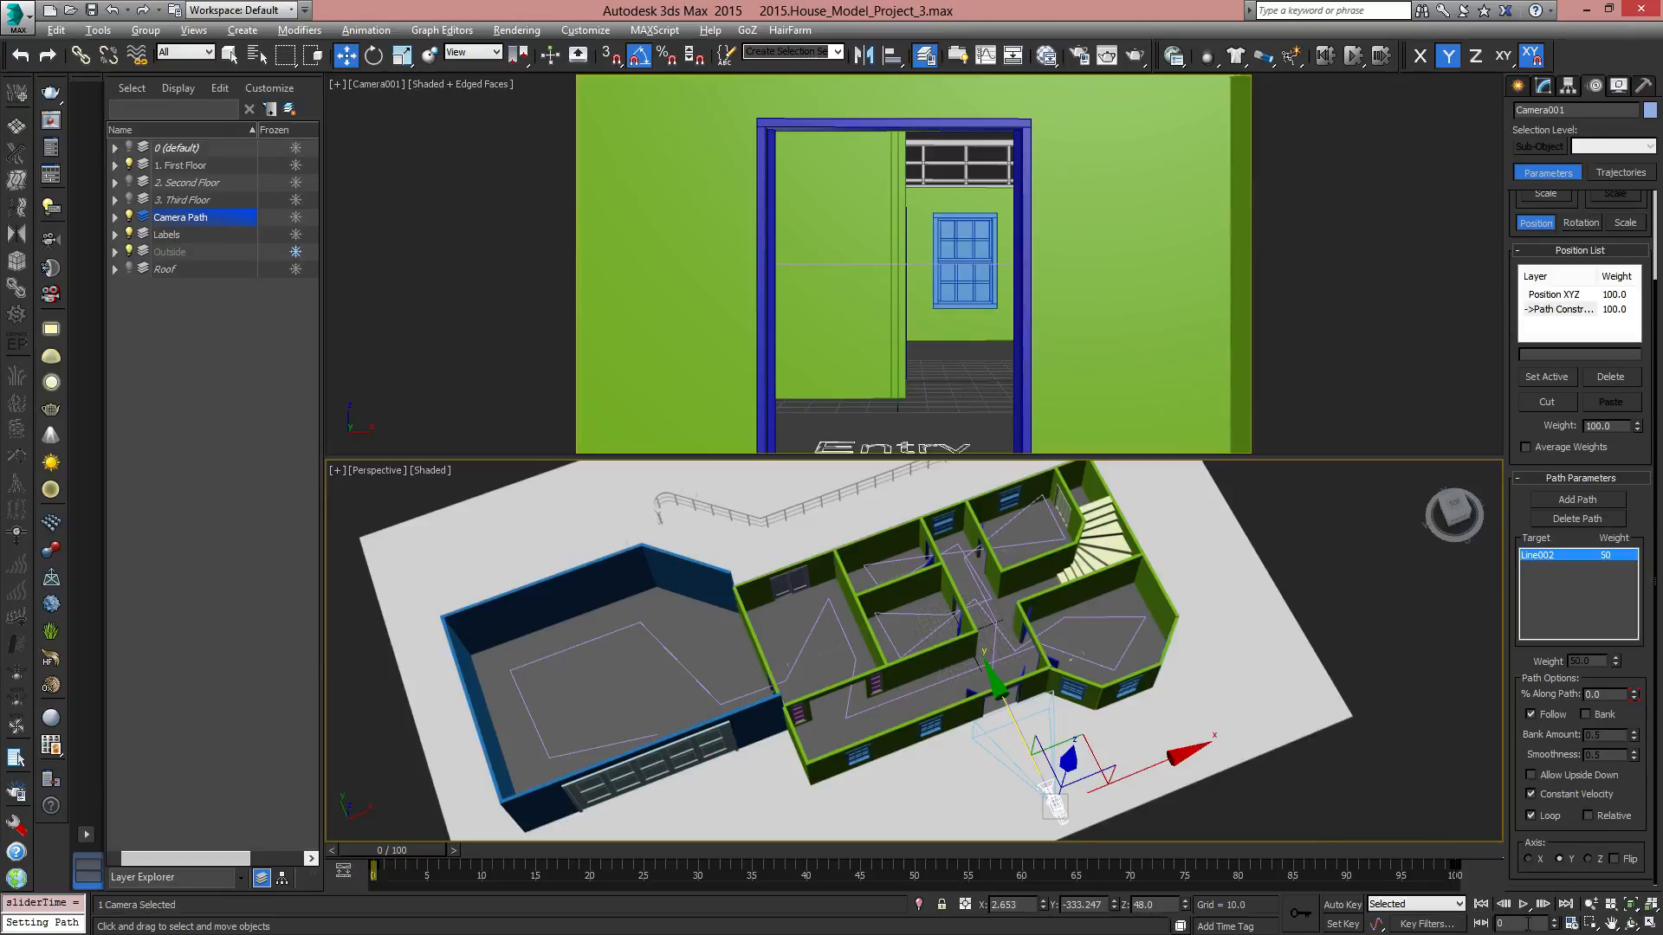
Set the animation's end time to 500 and move the camera's key from frame 100 to frame 500.
click(1571, 925)
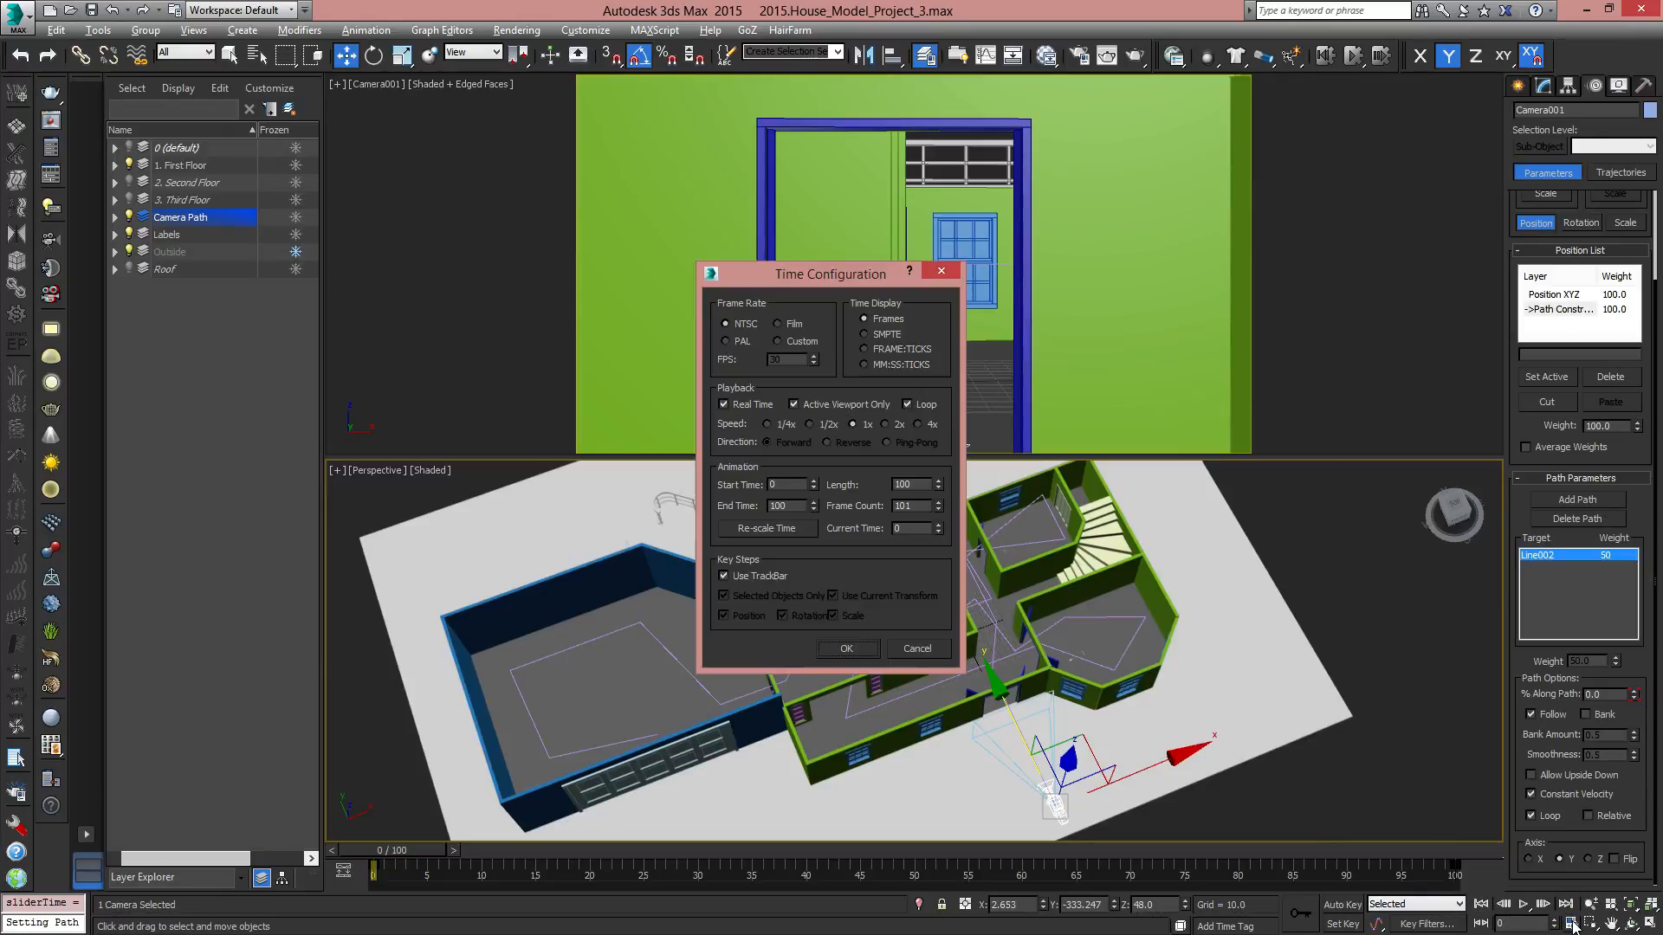
double_click(798, 508)
text(500)
key(Return)
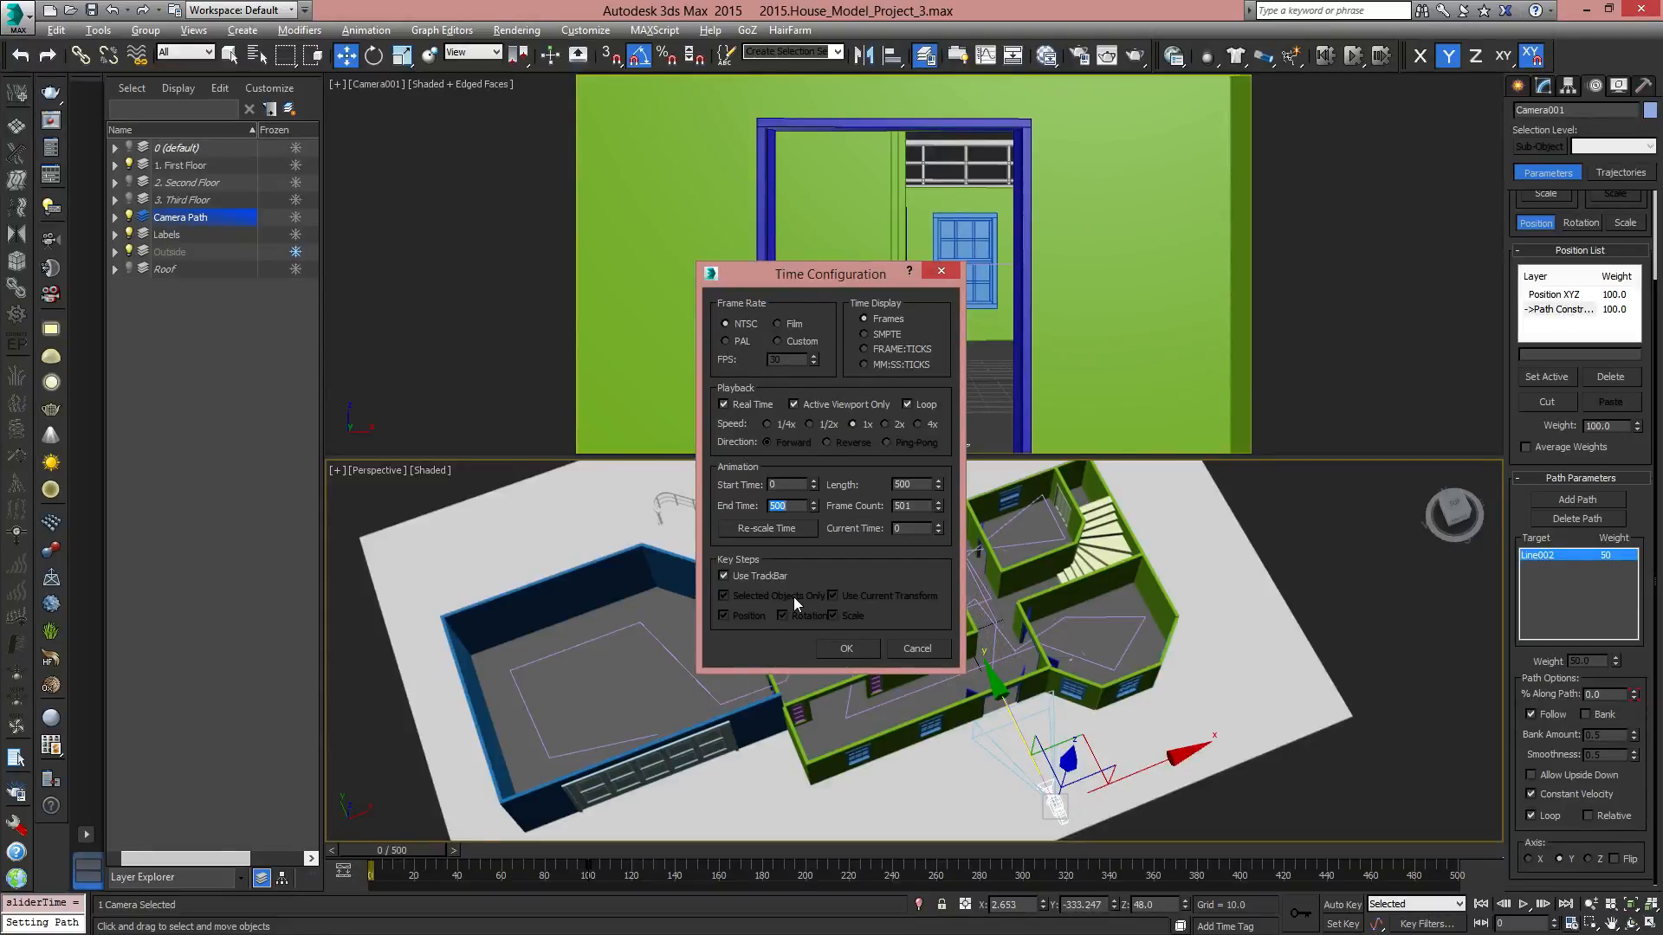
click(866, 646)
drag(658, 873, 491, 880)
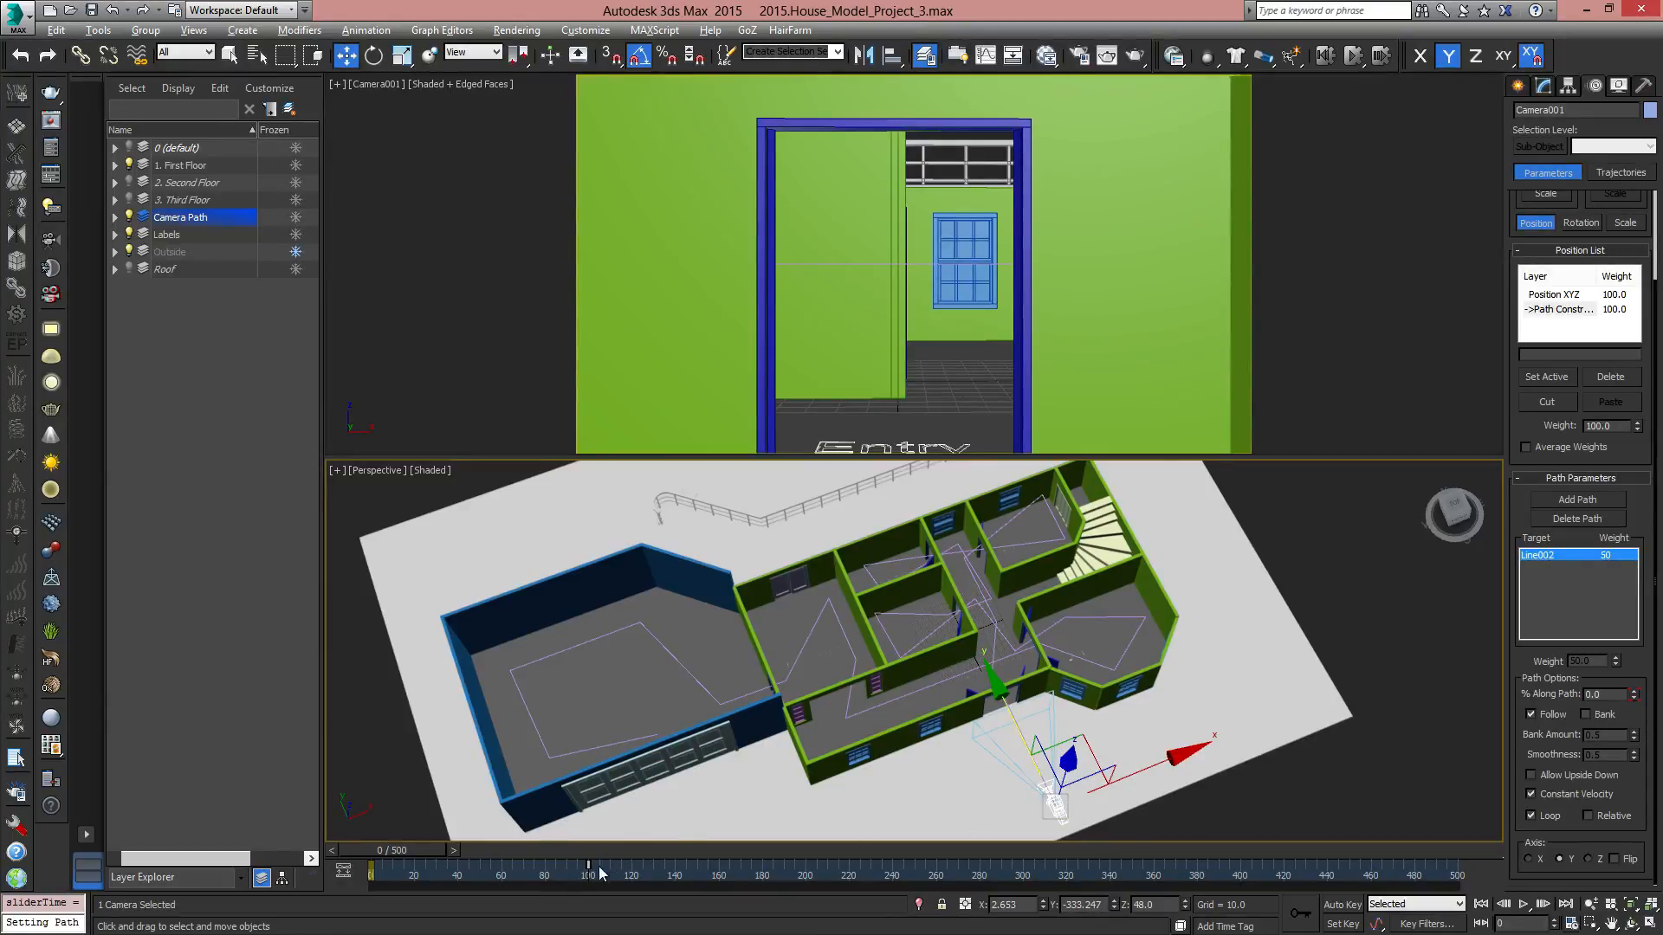
drag(589, 865, 1457, 877)
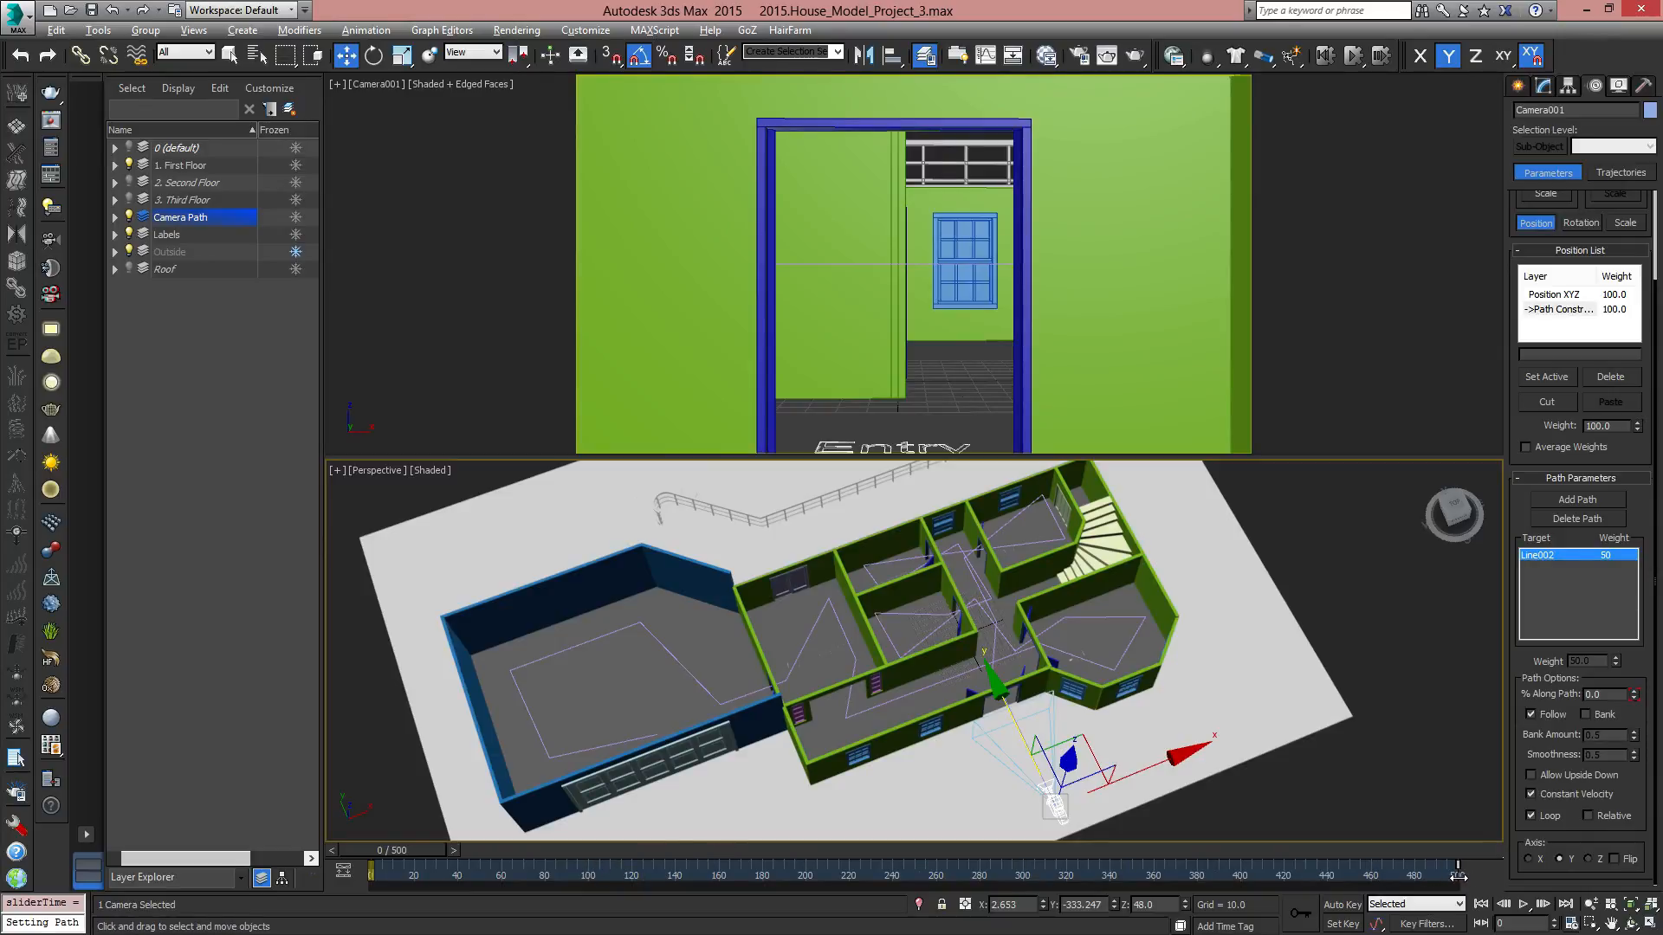
Play the lengthened animation in the Perspective view to check the camera's speed, and return to frame 0.
click(1528, 905)
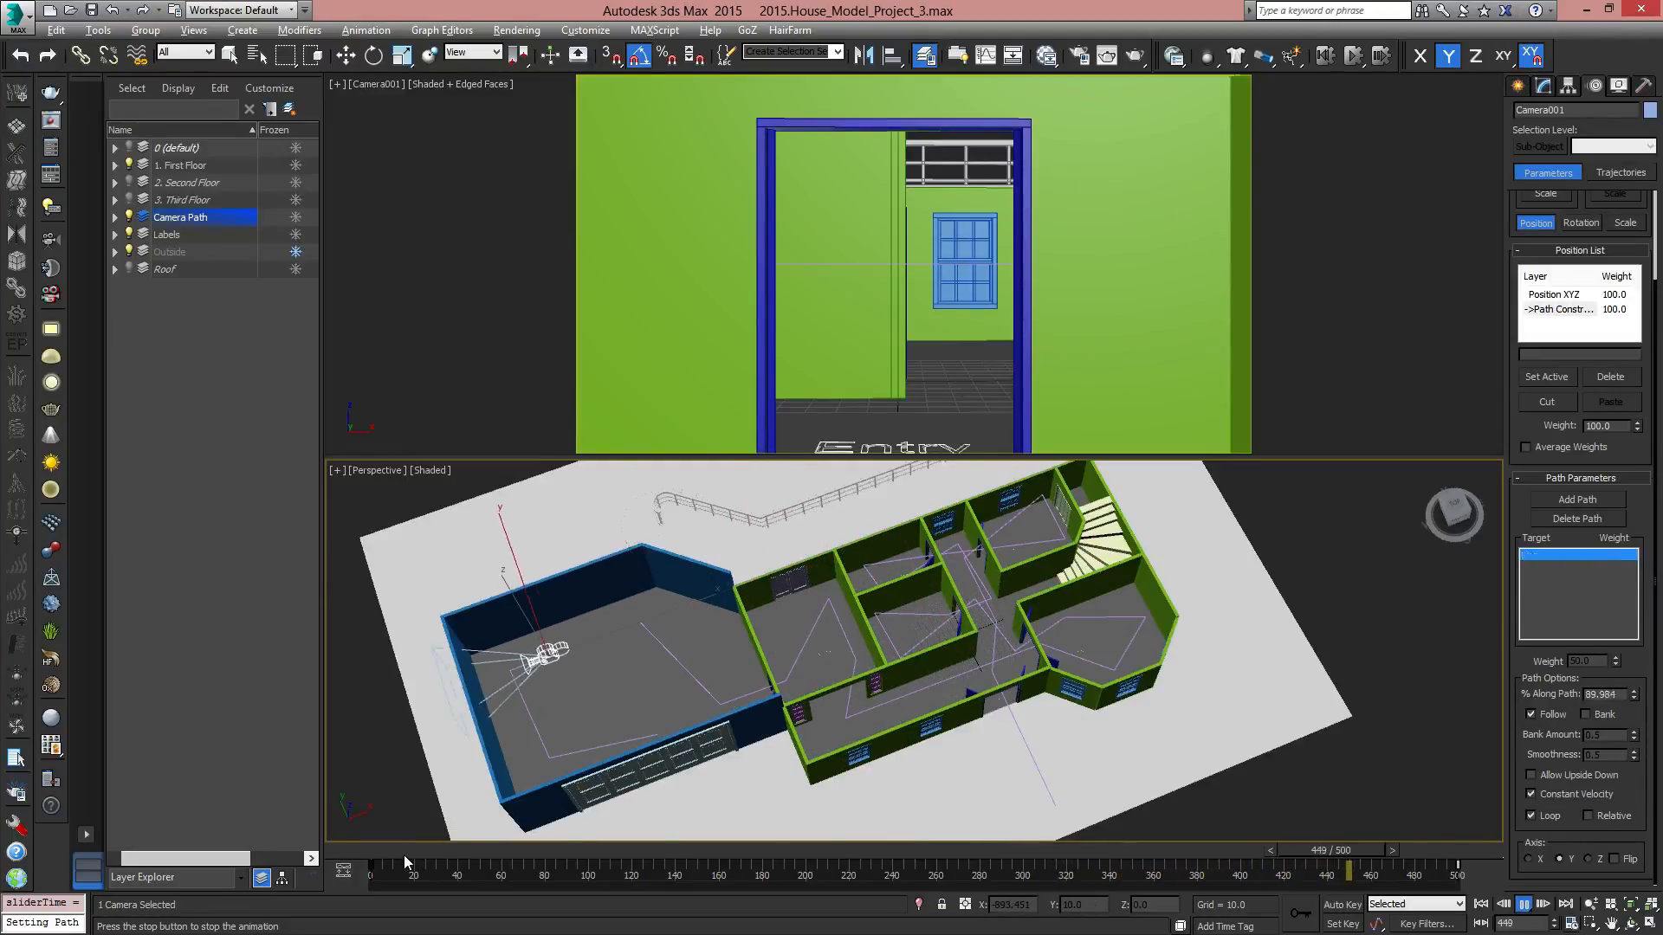
drag(403, 855, 378, 849)
key(w)
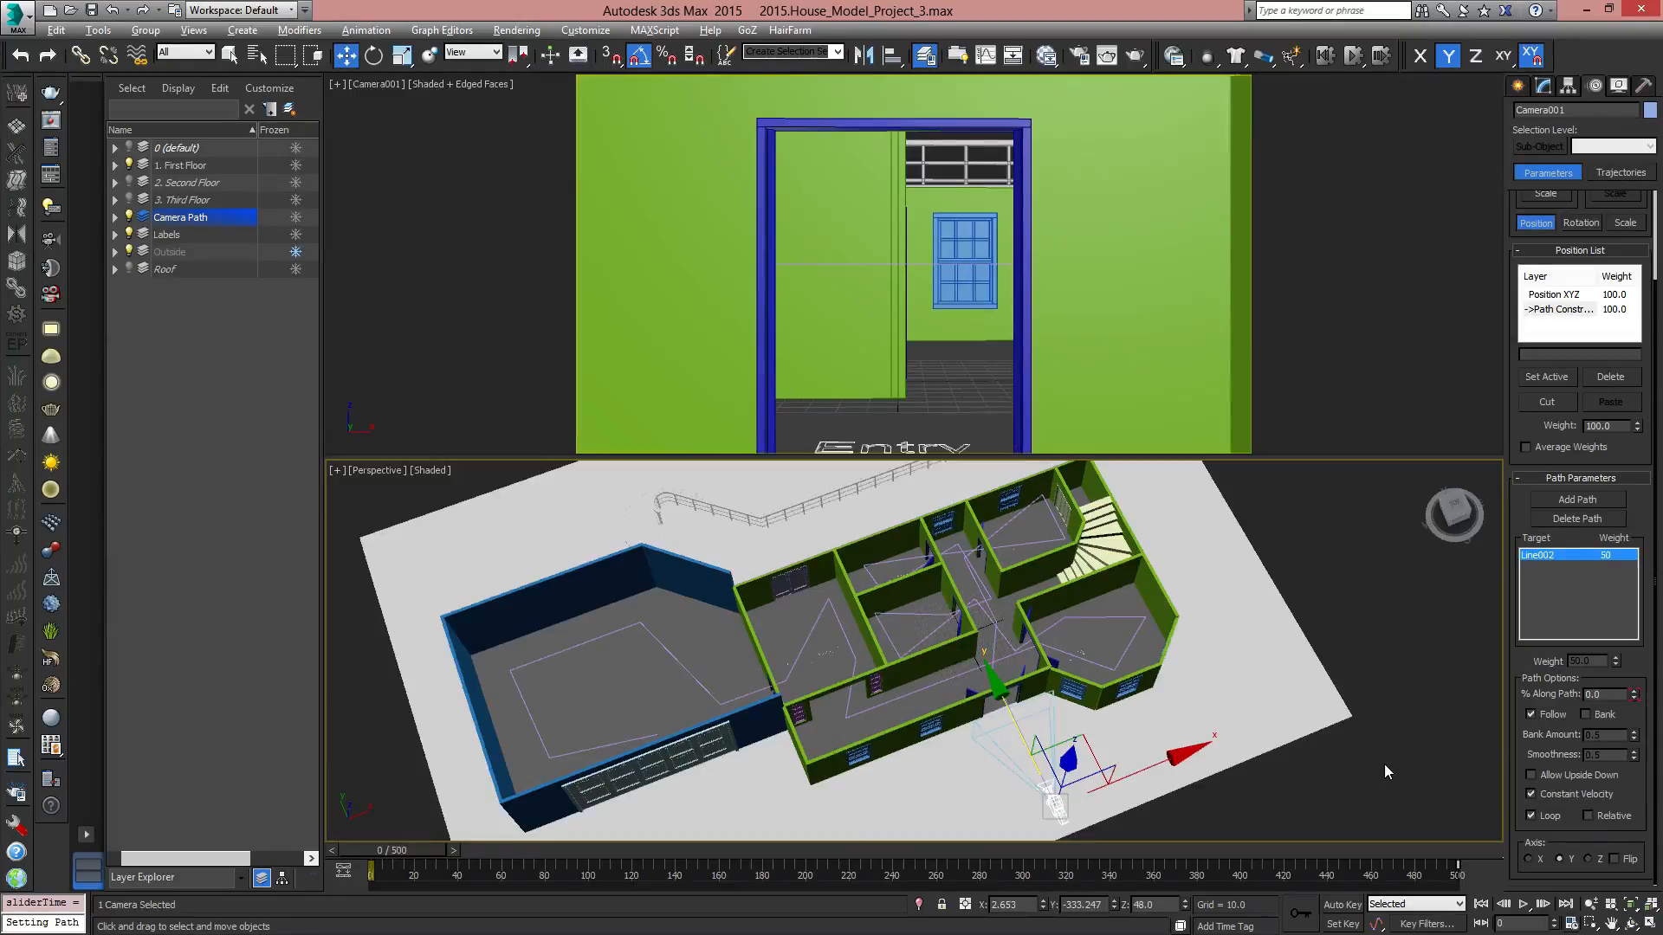
Turn off Active Viewport Only in the time configuration so playback runs in both viewports.
click(1571, 924)
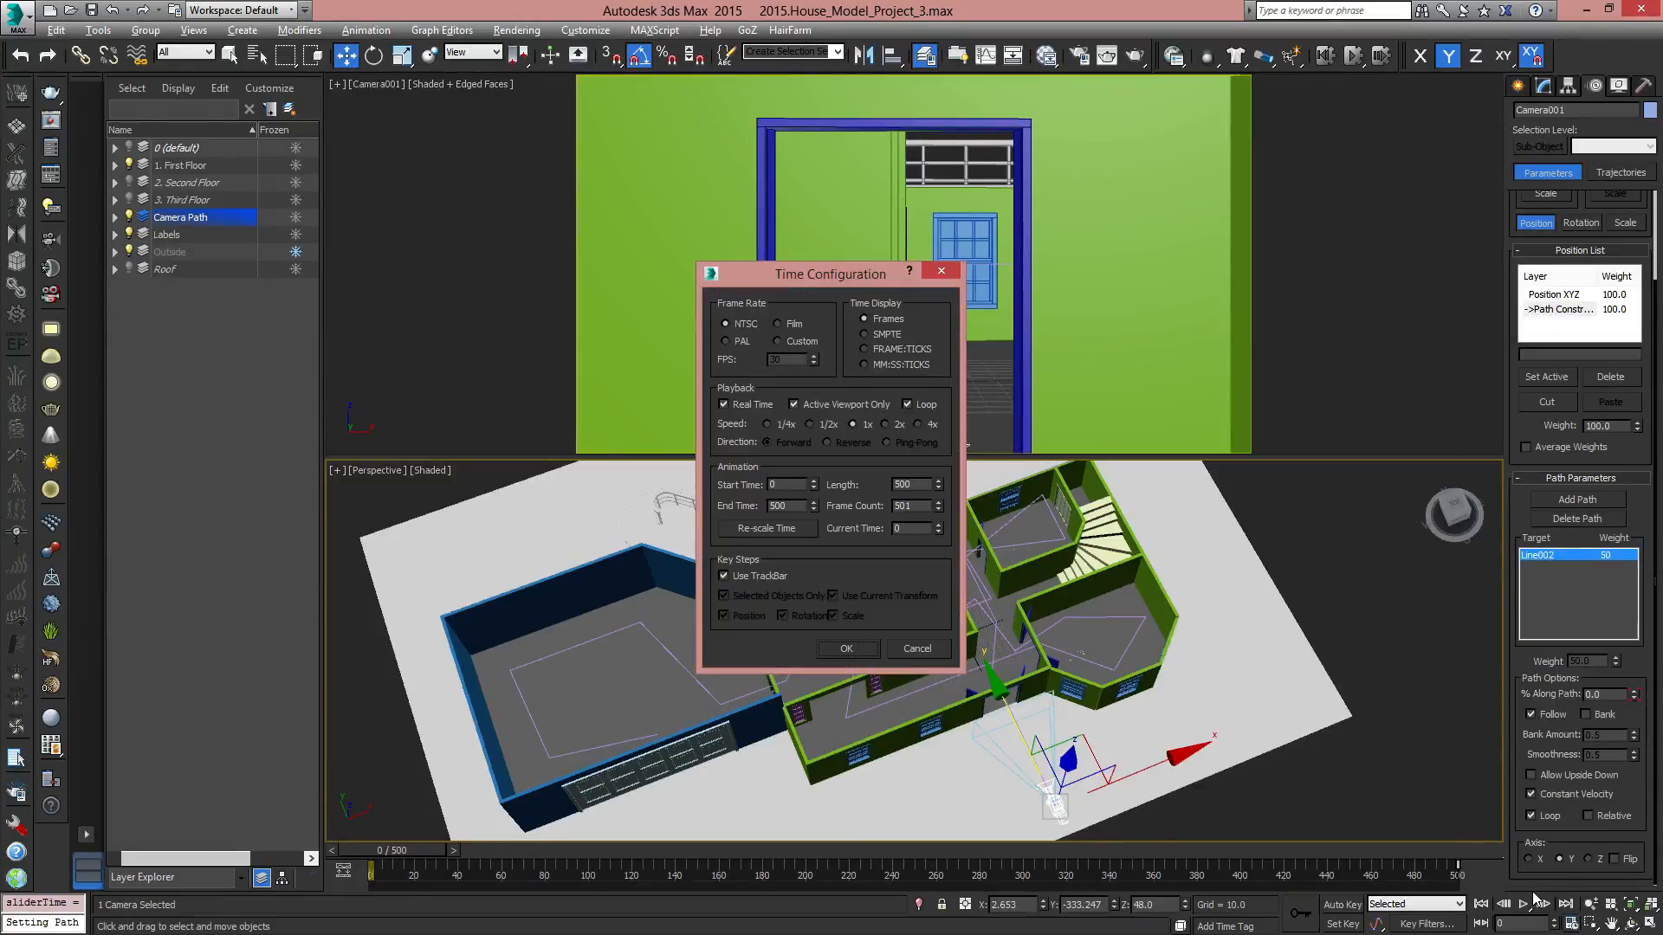
click(794, 403)
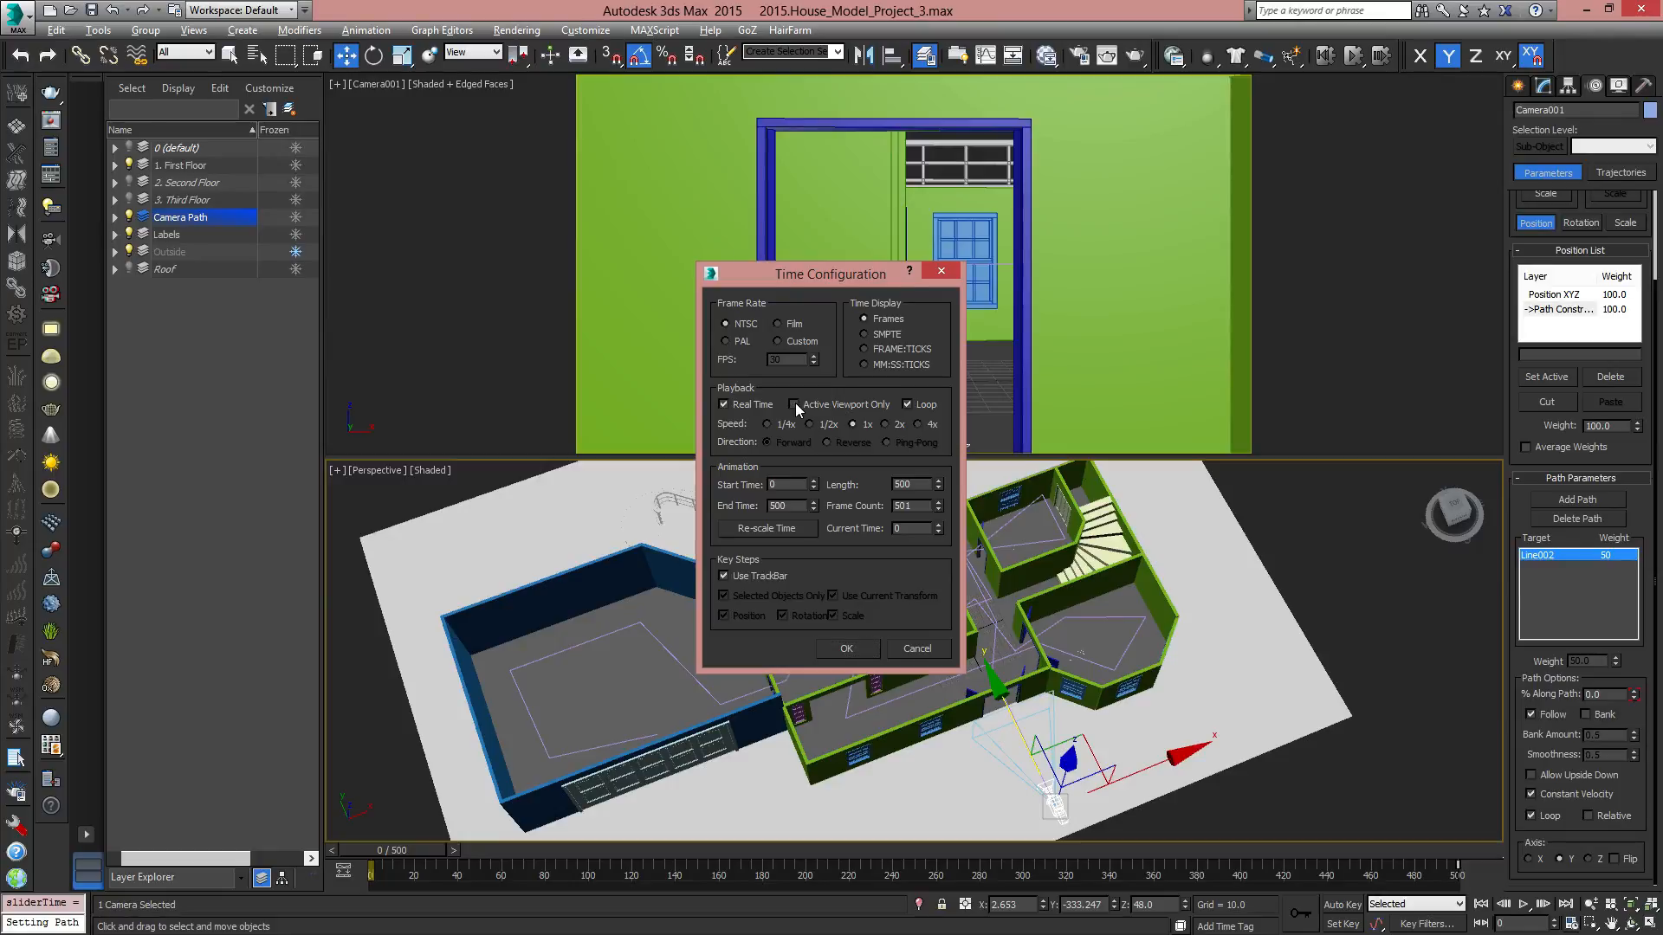
click(859, 652)
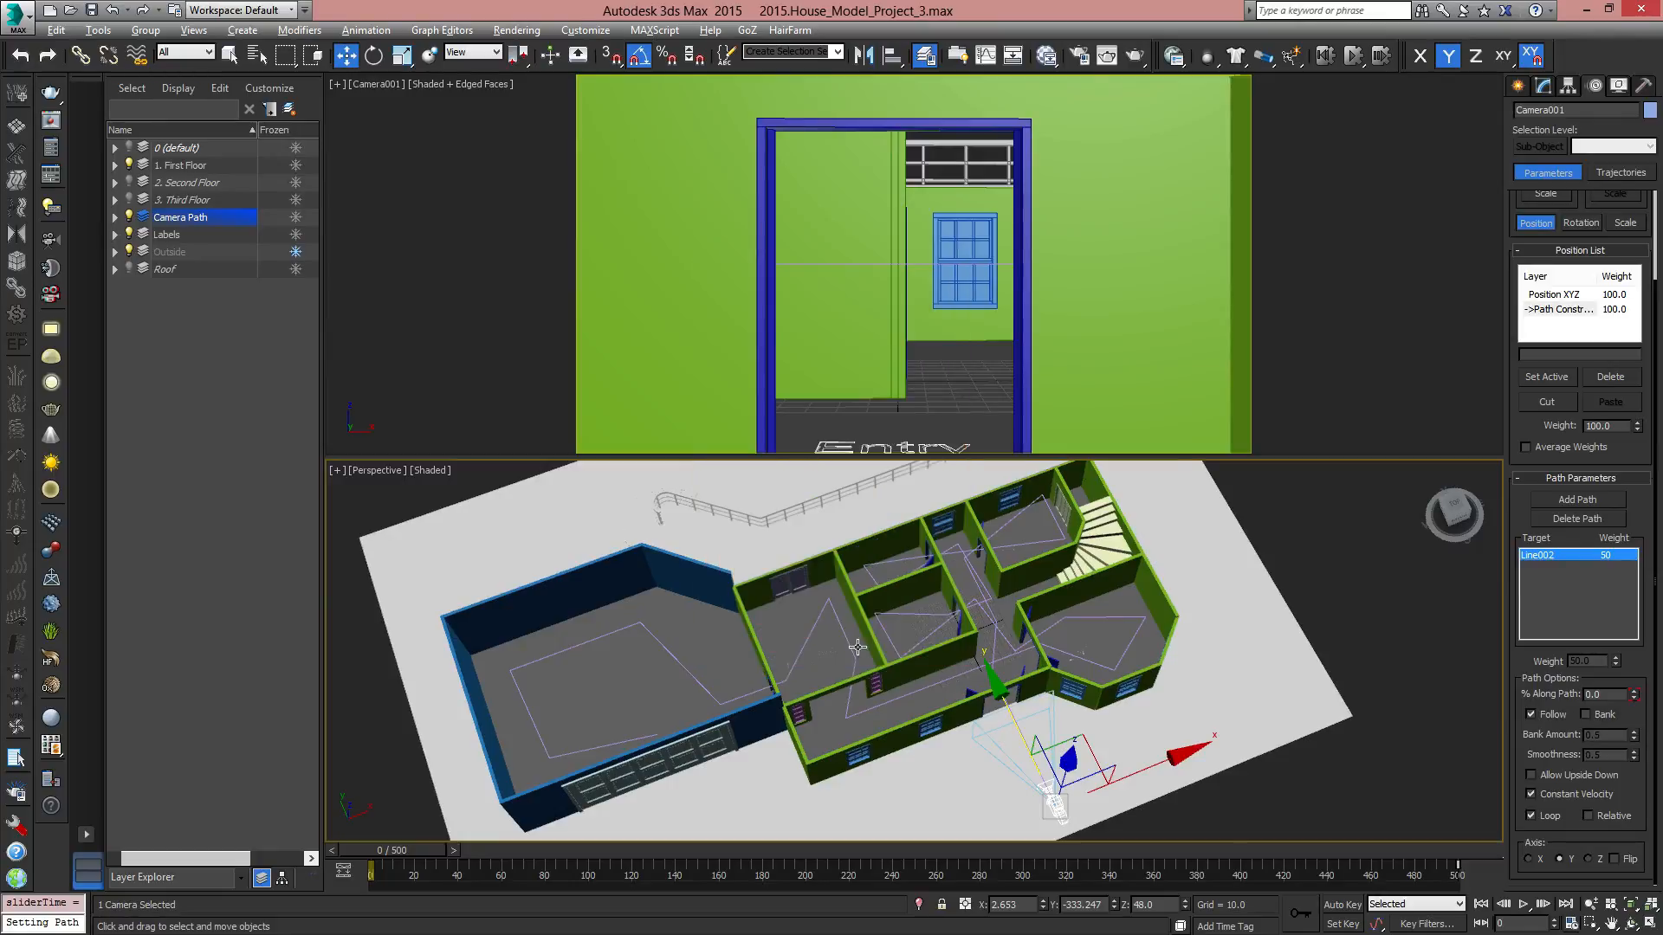
Play the walkthrough in the Camera001 and Perspective viewports together, and return to frame 0.
click(1524, 904)
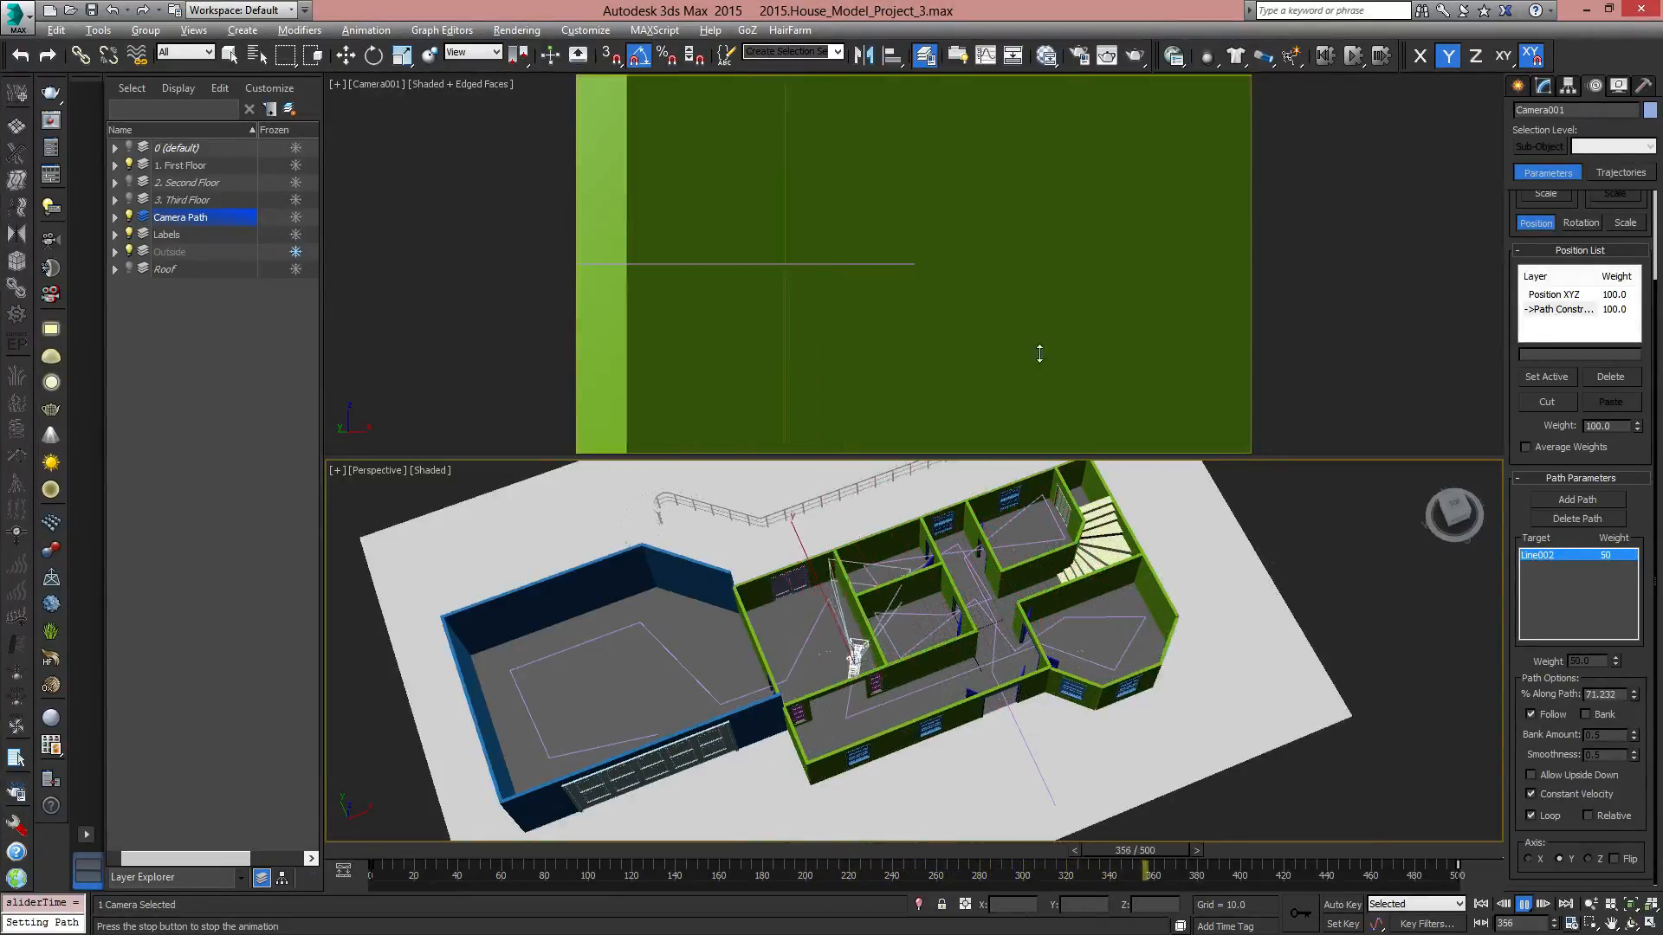
drag(438, 852, 365, 838)
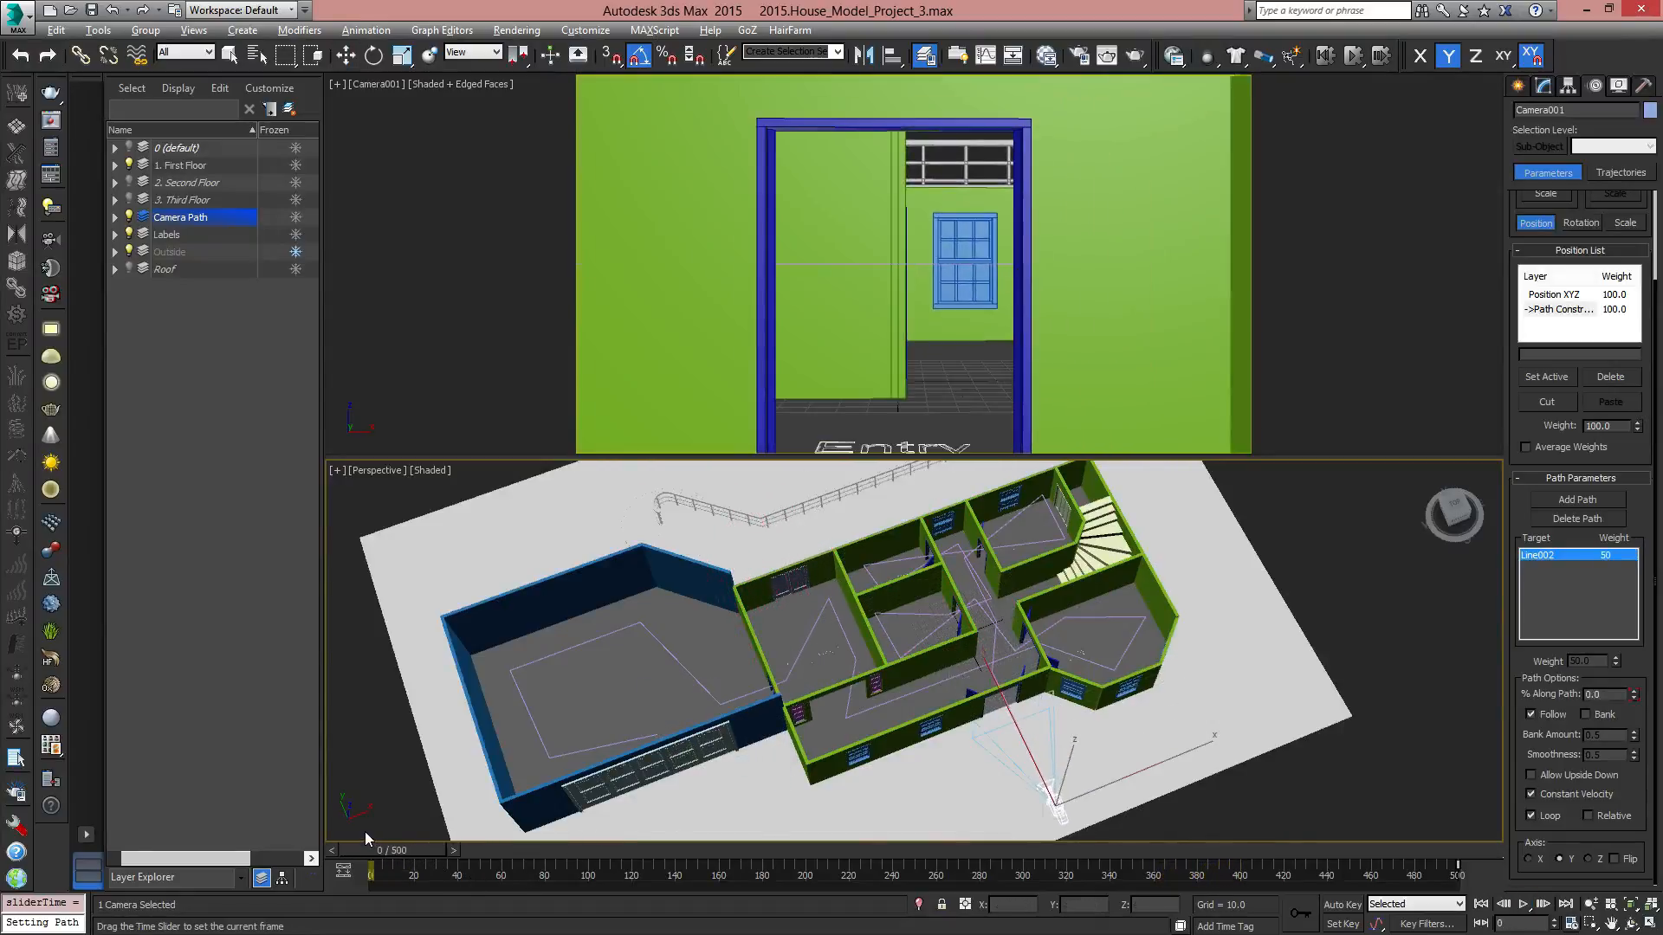
key(w)
Set the camera's field of view to 80 degrees.
alt+middle_drag(1040, 719, 1130, 699)
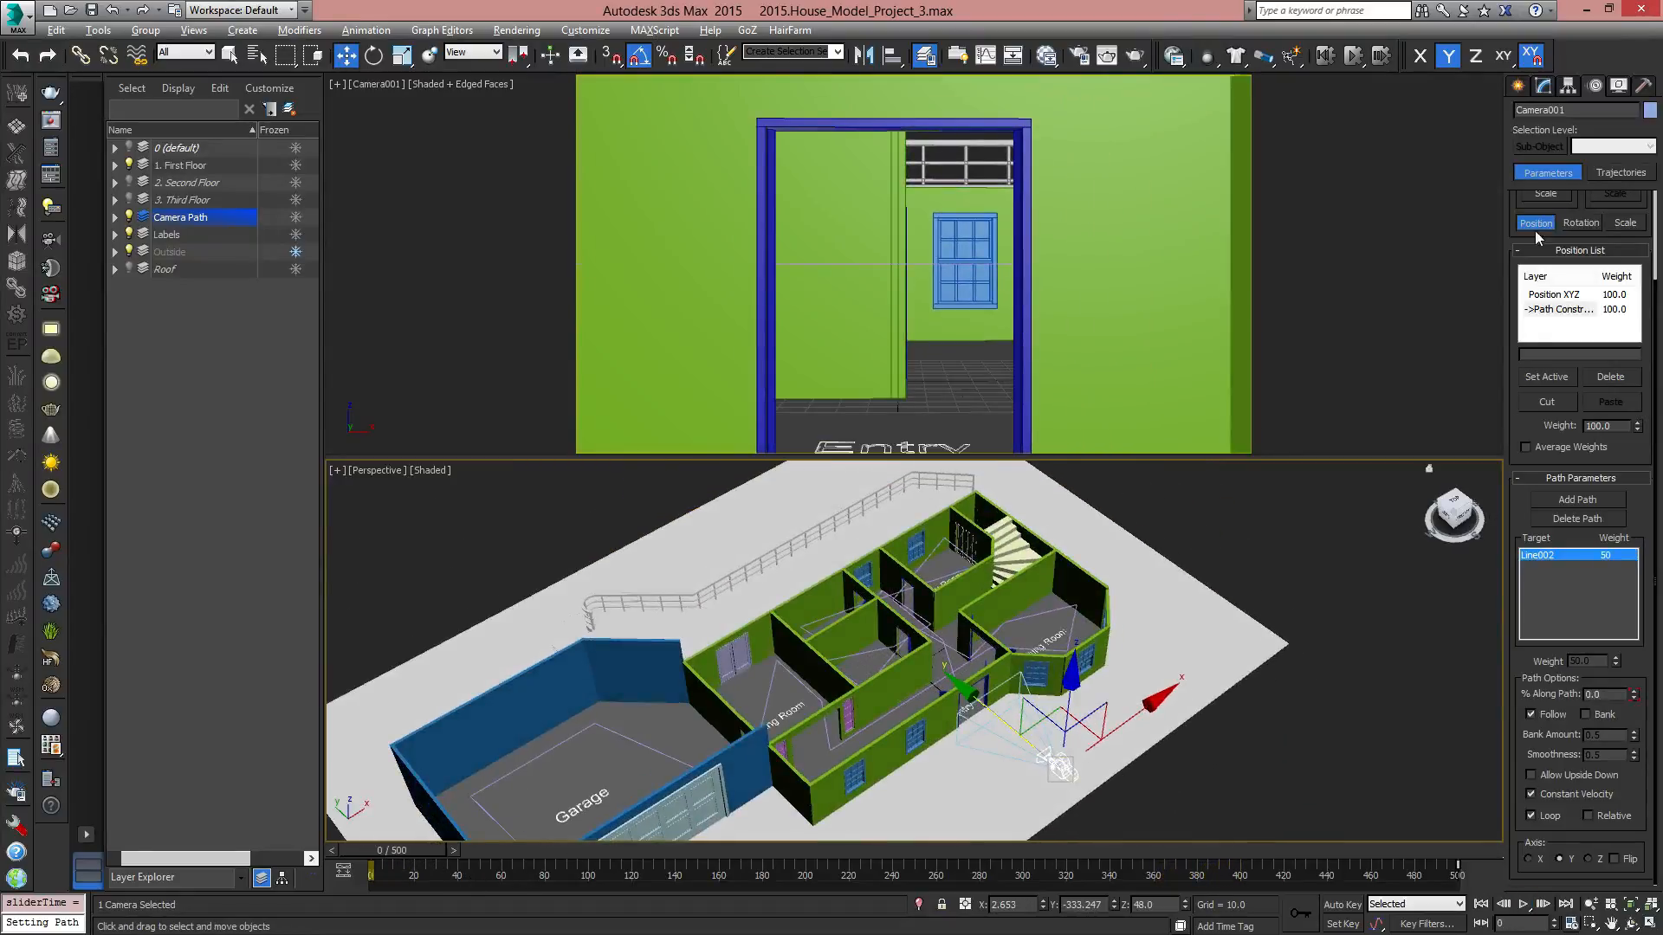
click(1543, 87)
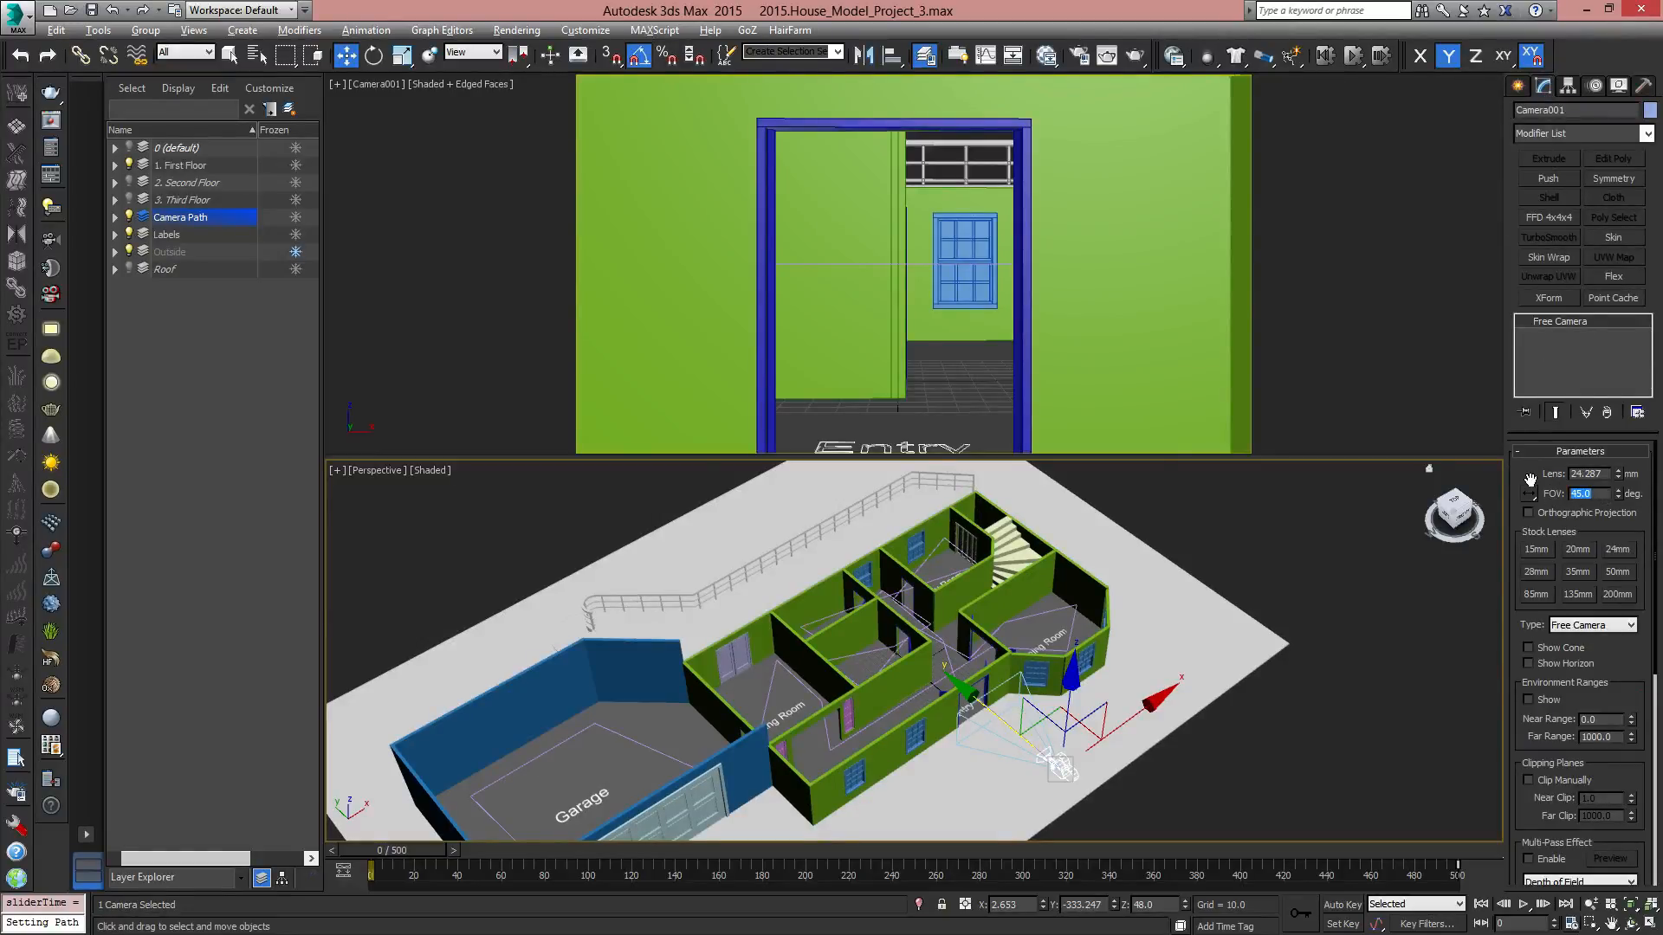
key(Return)
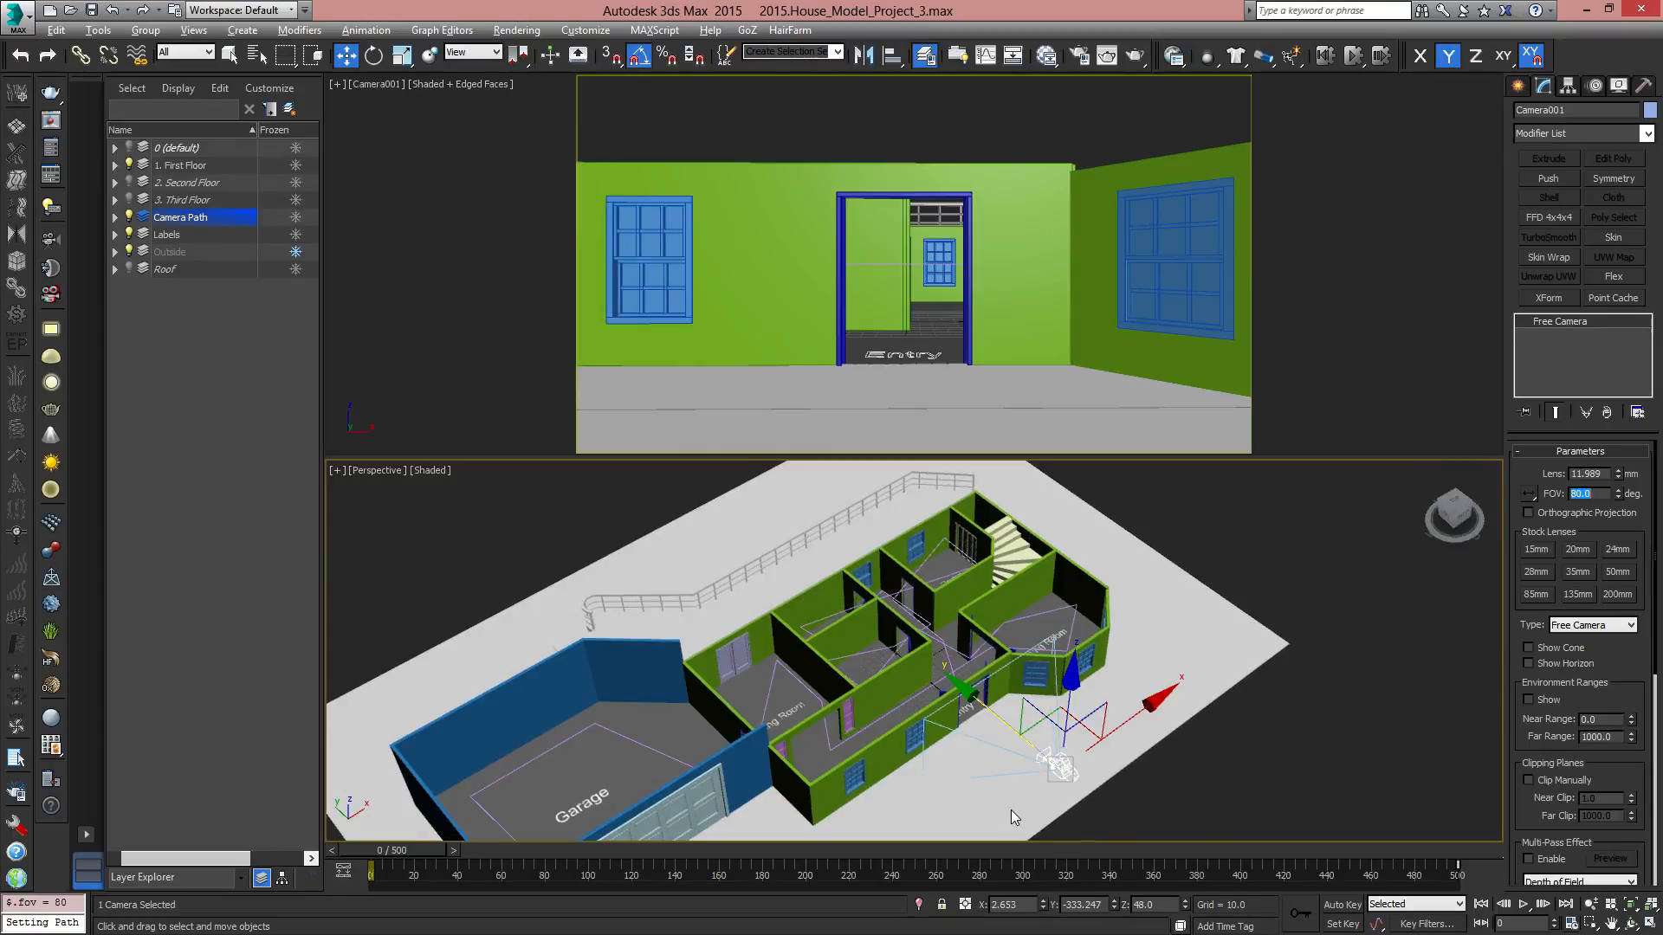
Play the walkthrough with the widened camera view in both viewports, and return to frame 0.
click(1526, 906)
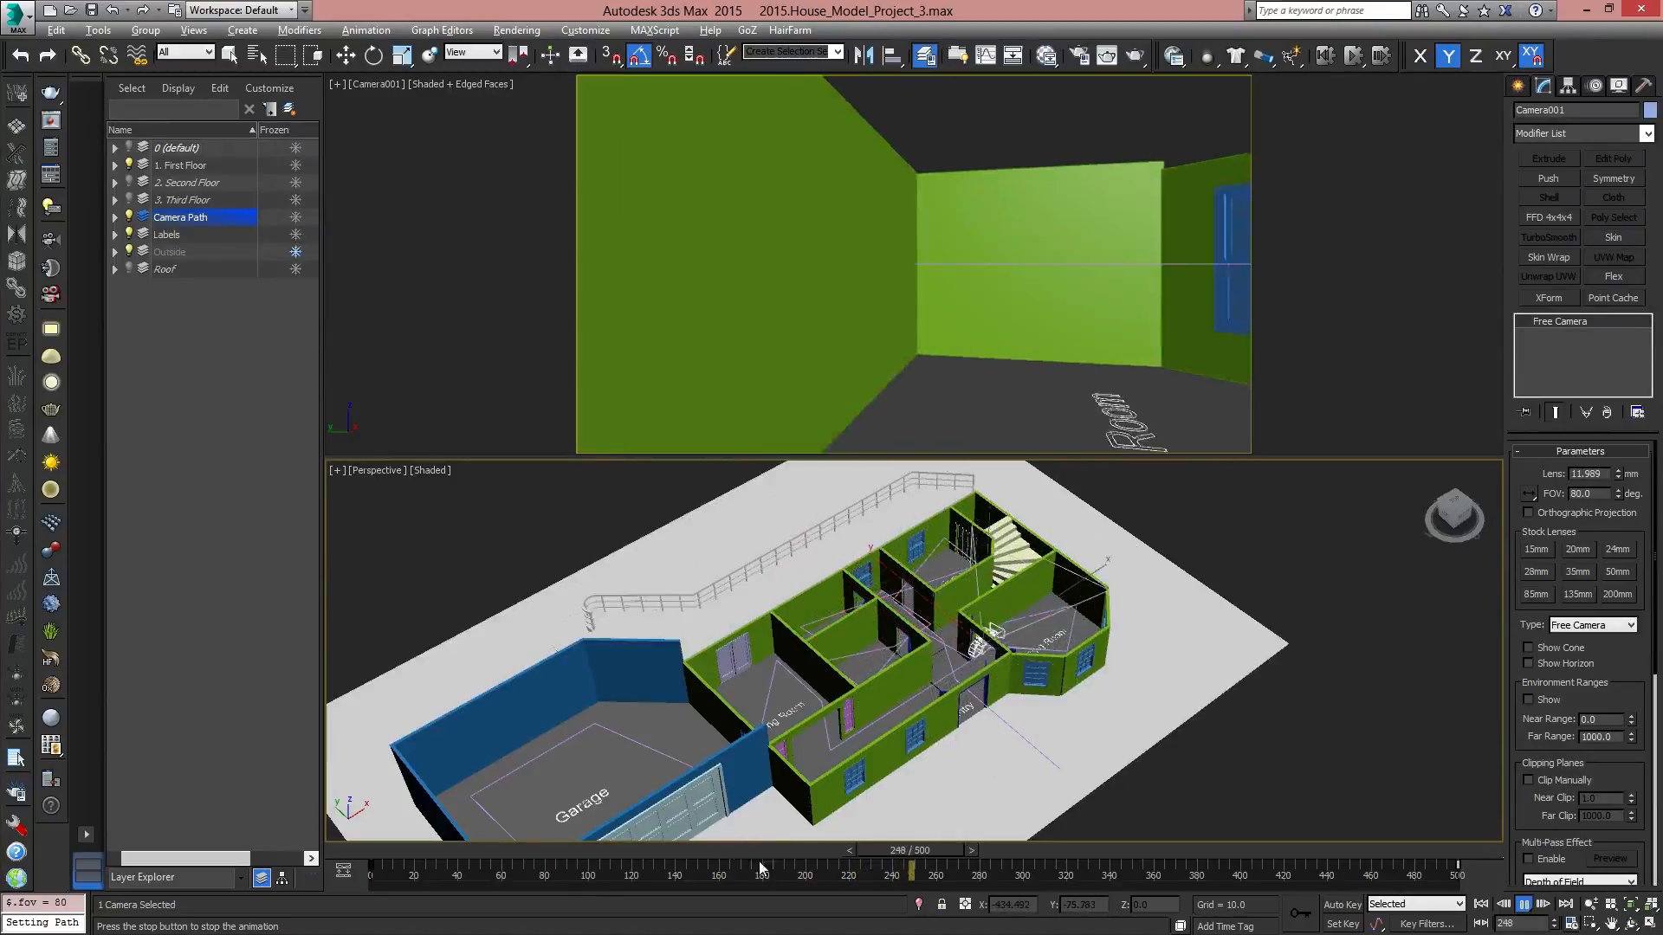
drag(974, 850, 369, 859)
key(w)
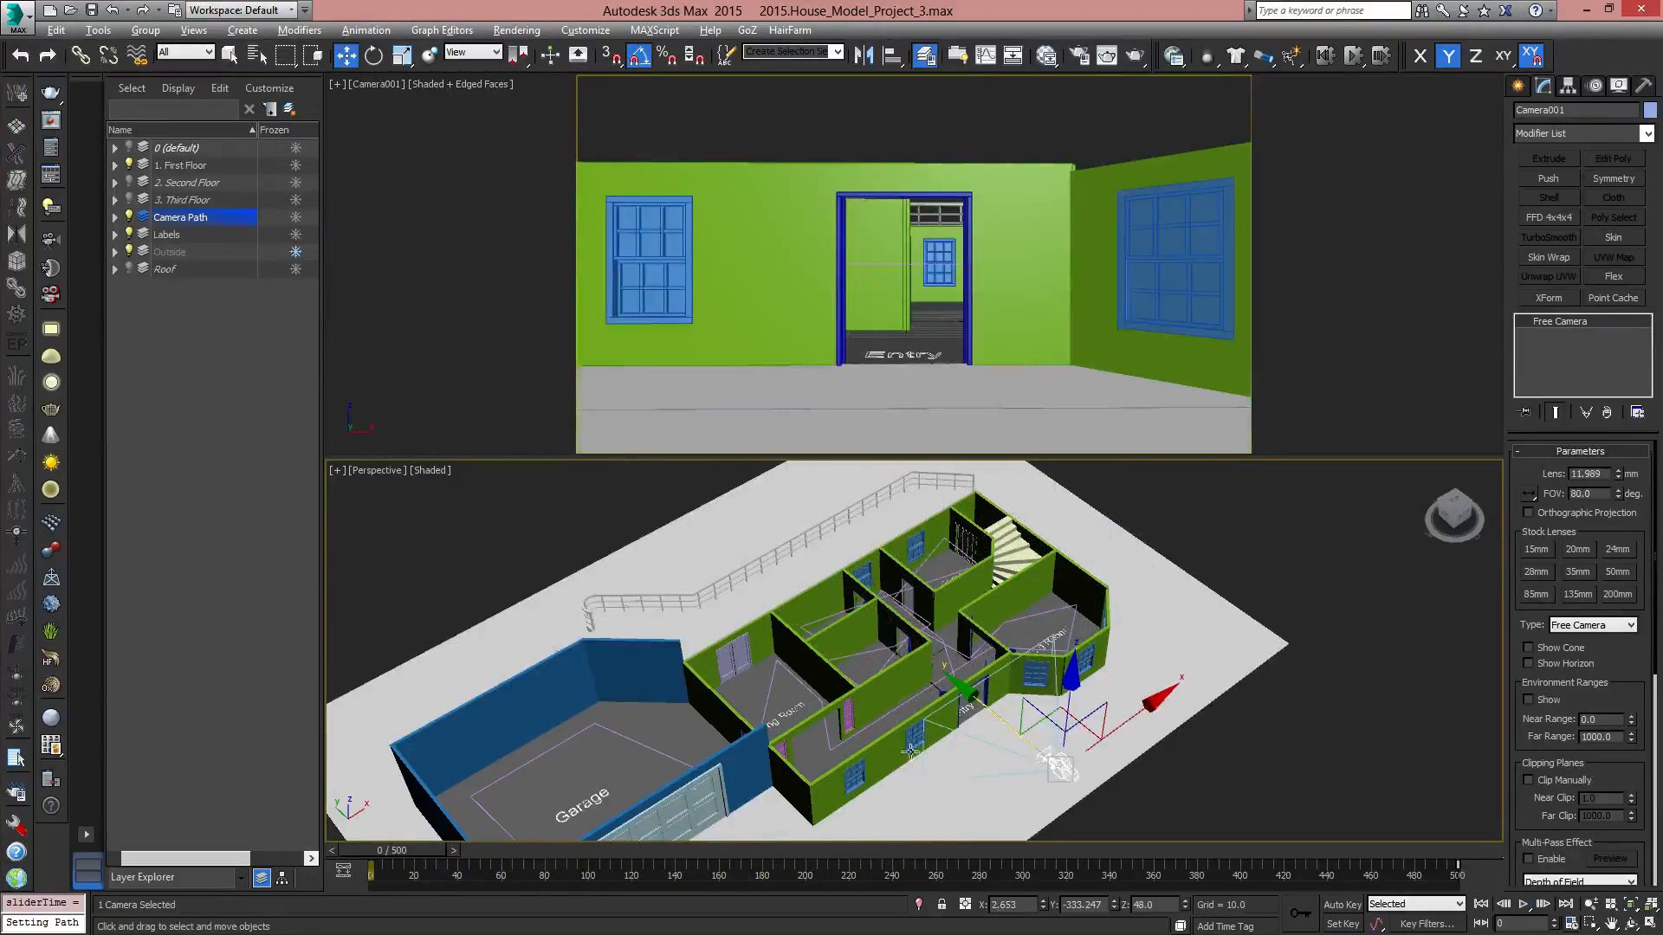
Select the camera path spline on the first floor and activate vertex editing on it.
alt+middle_drag(1053, 703, 1007, 739)
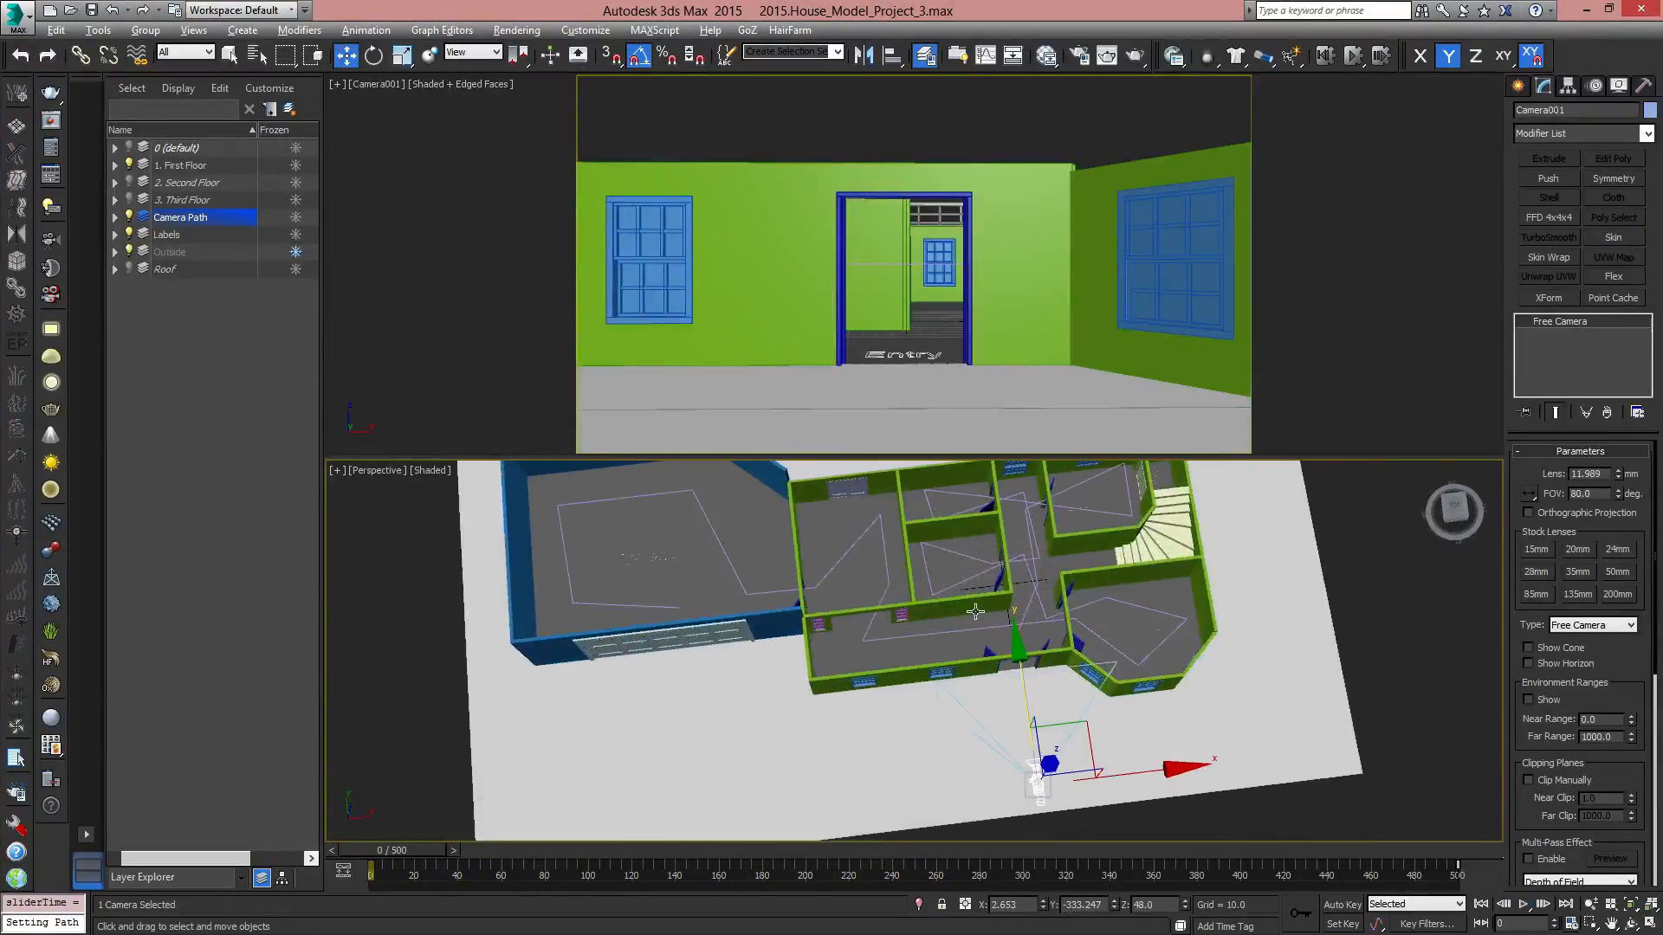
alt+middle_drag(1081, 700, 960, 706)
scroll(919, 673, up, 5)
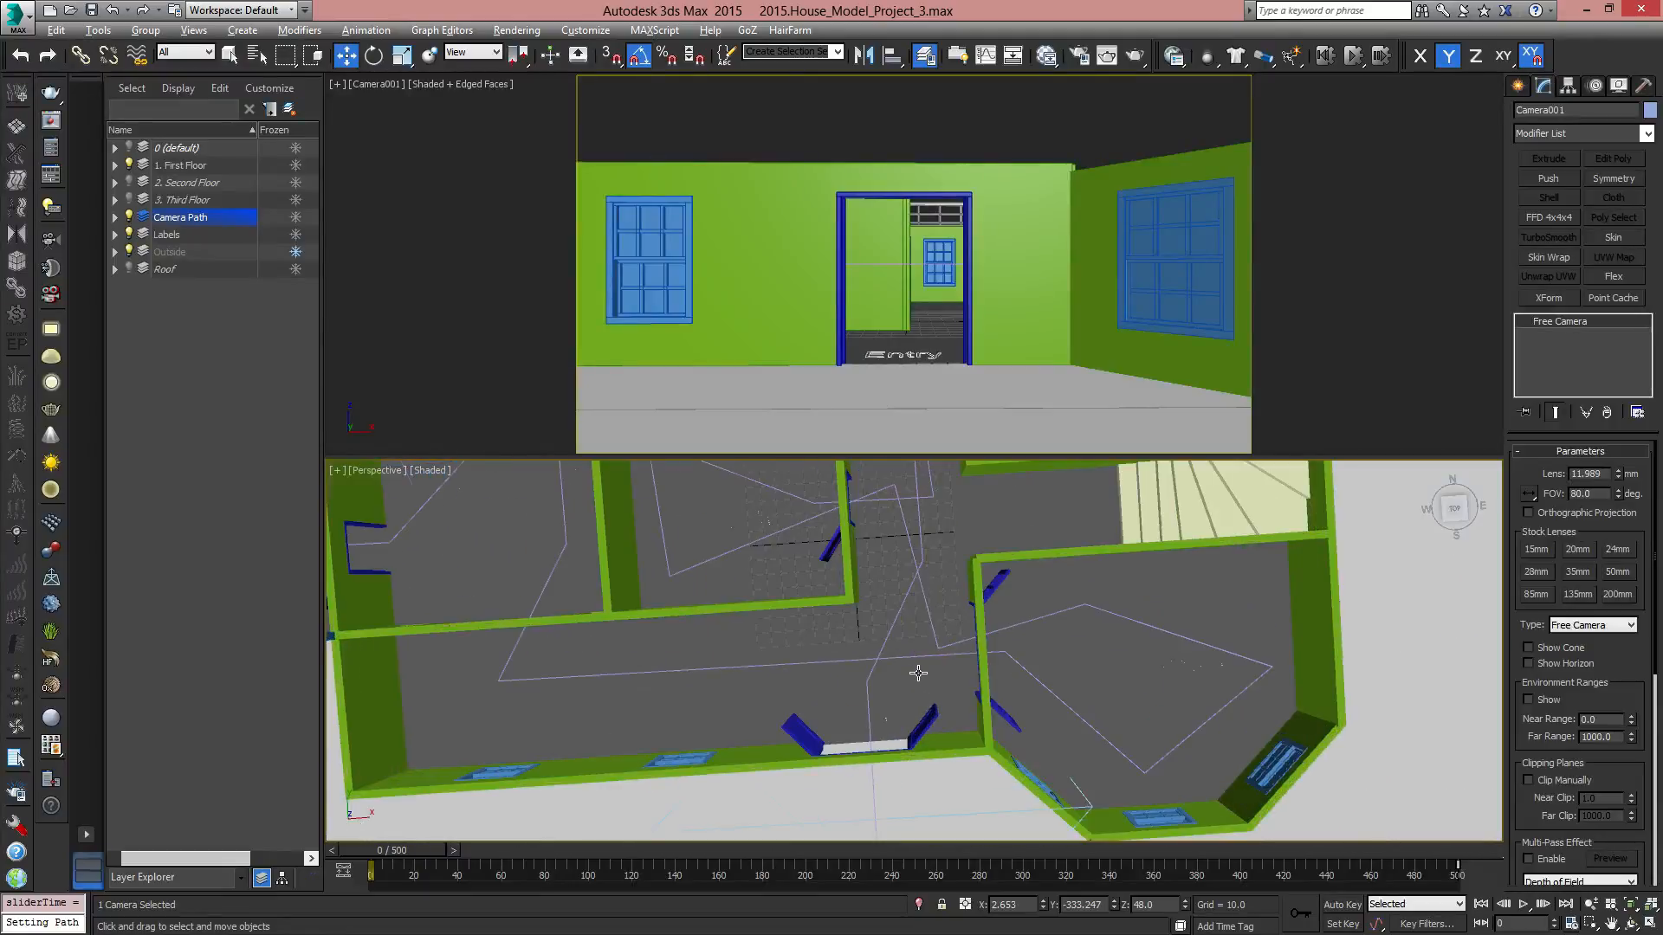
click(868, 684)
alt+middle_drag(962, 698, 985, 732)
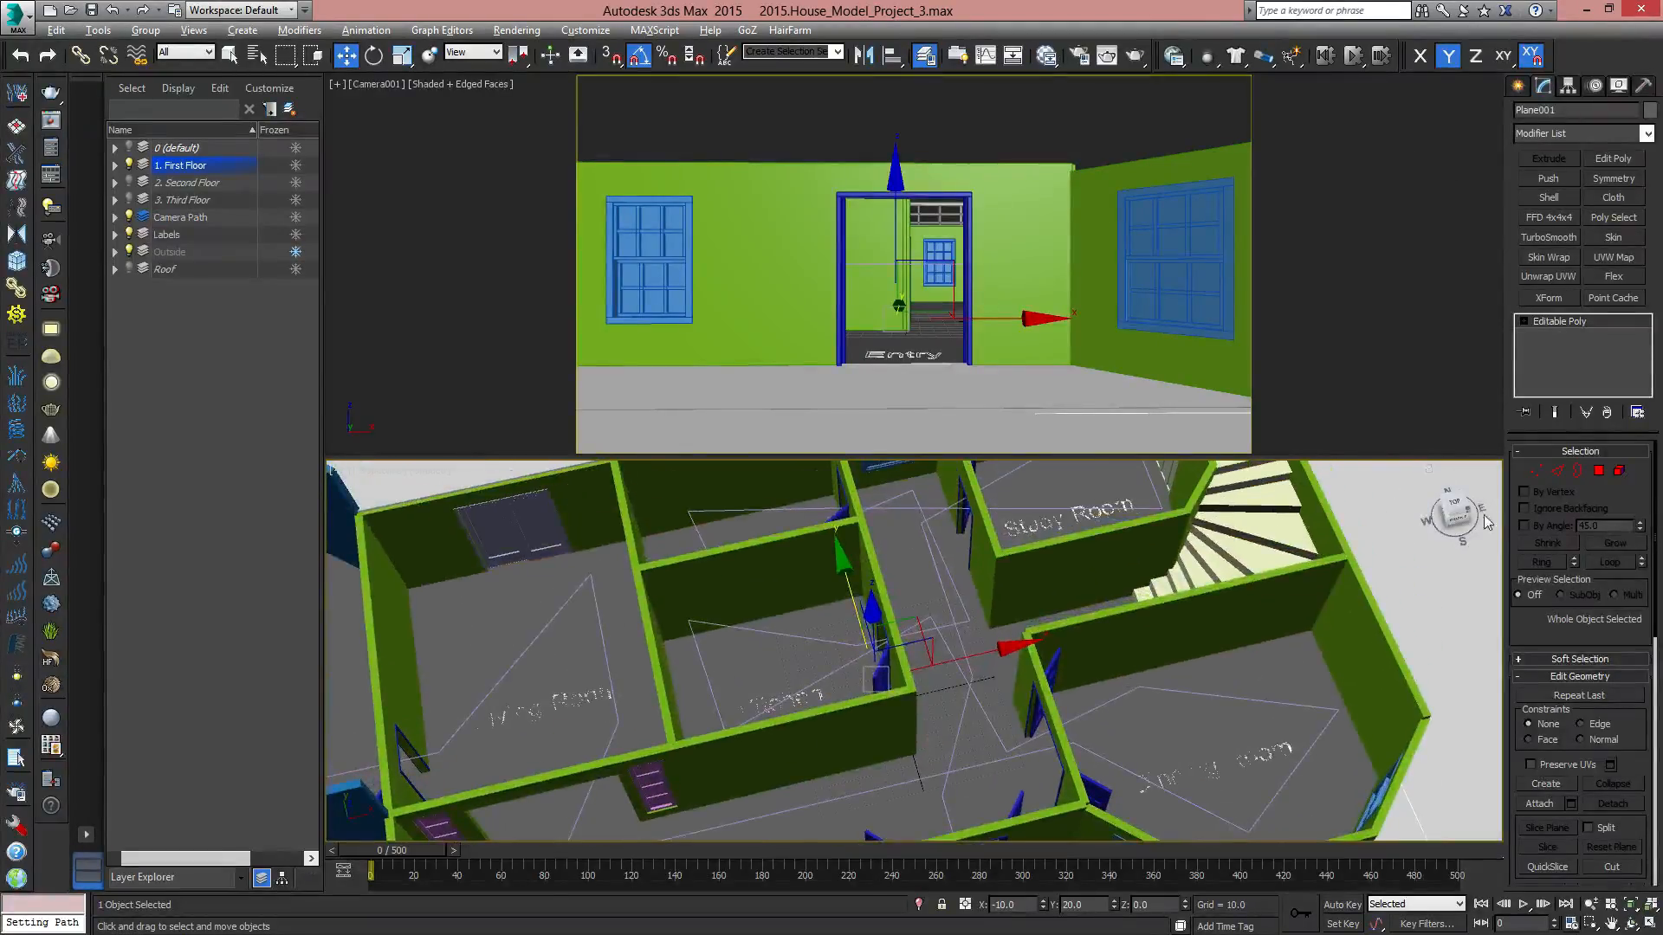
click(953, 738)
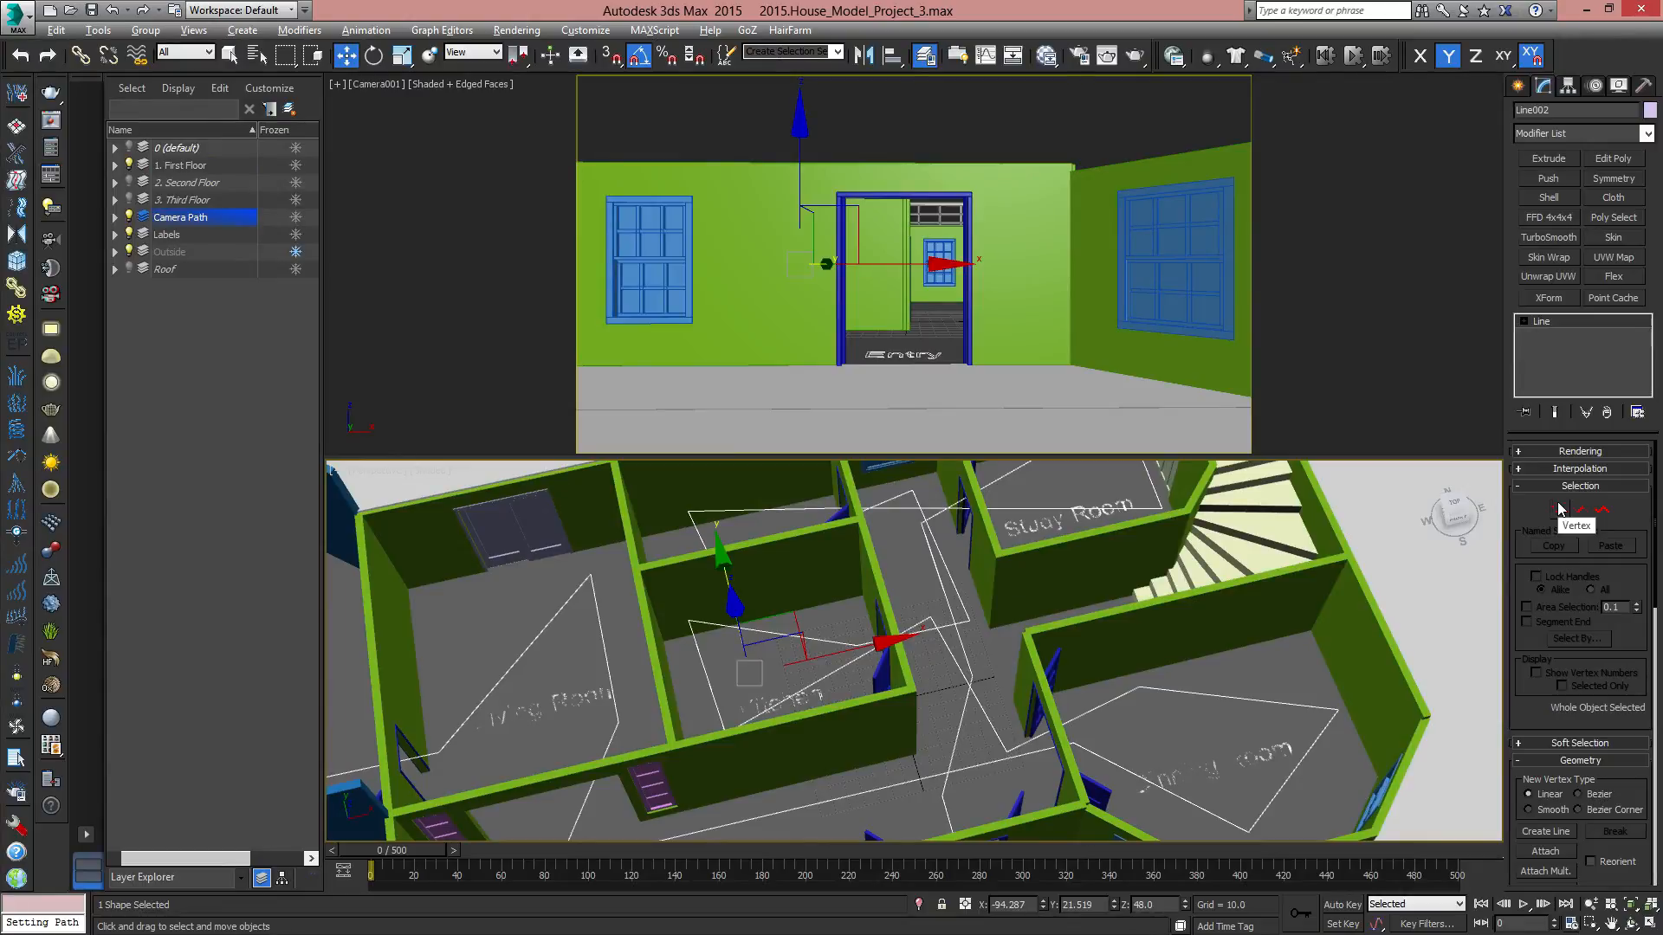
click(1561, 512)
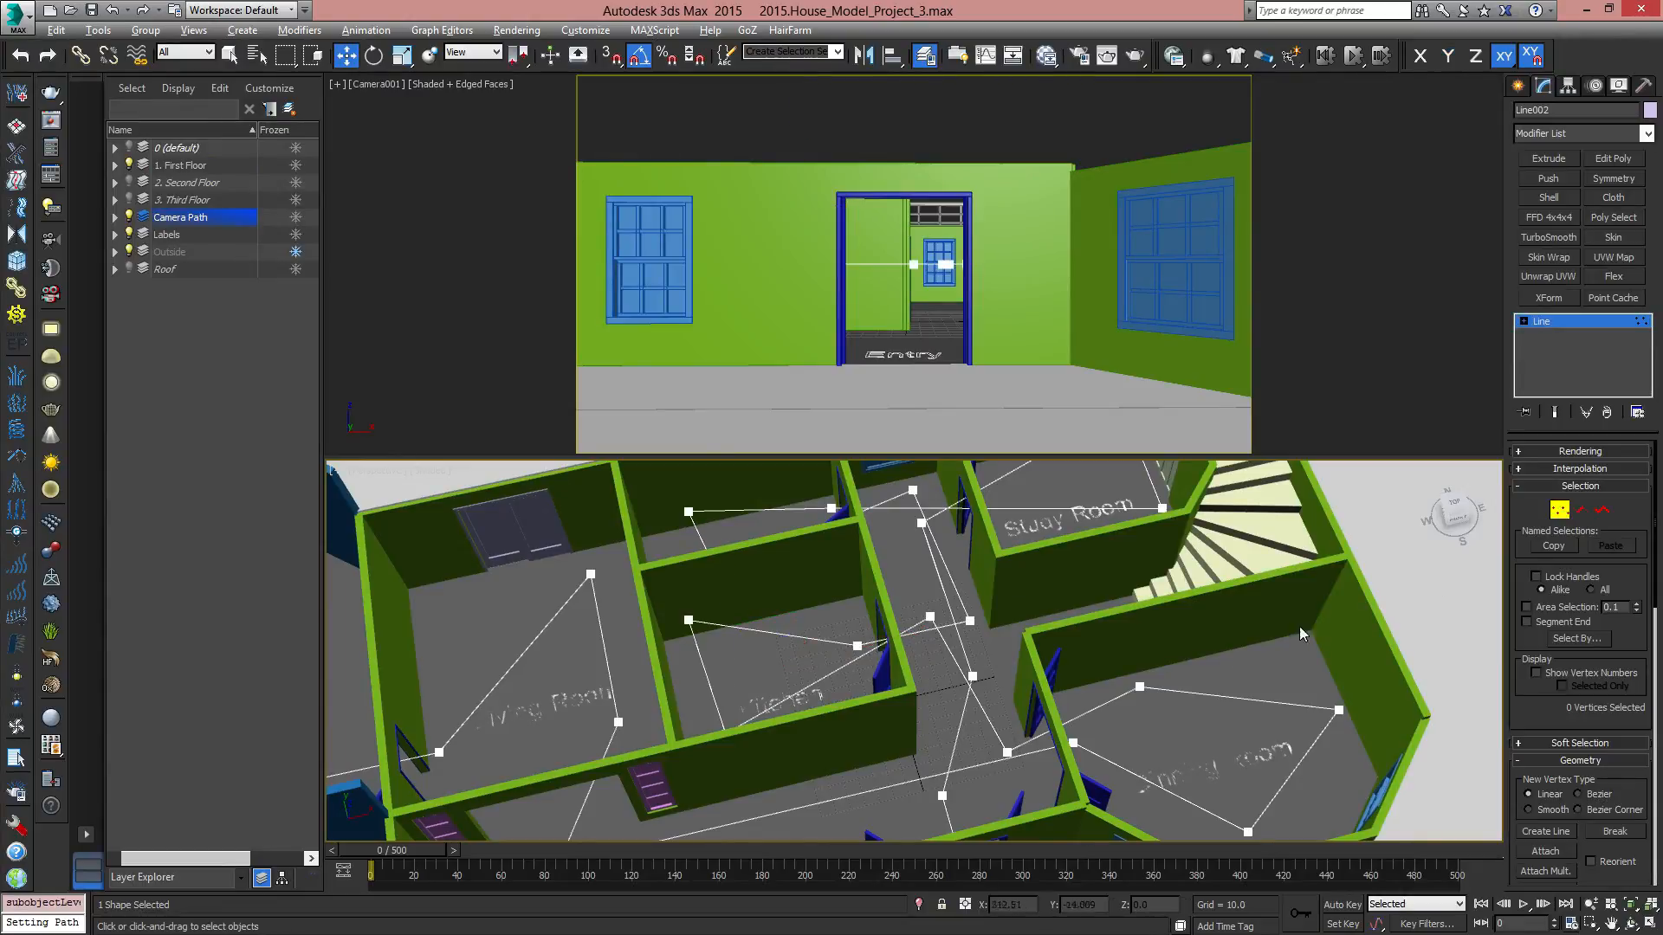
Show the path in a Top view with the Outside layer and the grid hidden.
middle_drag(901, 622, 958, 667)
scroll(958, 667, down, 5)
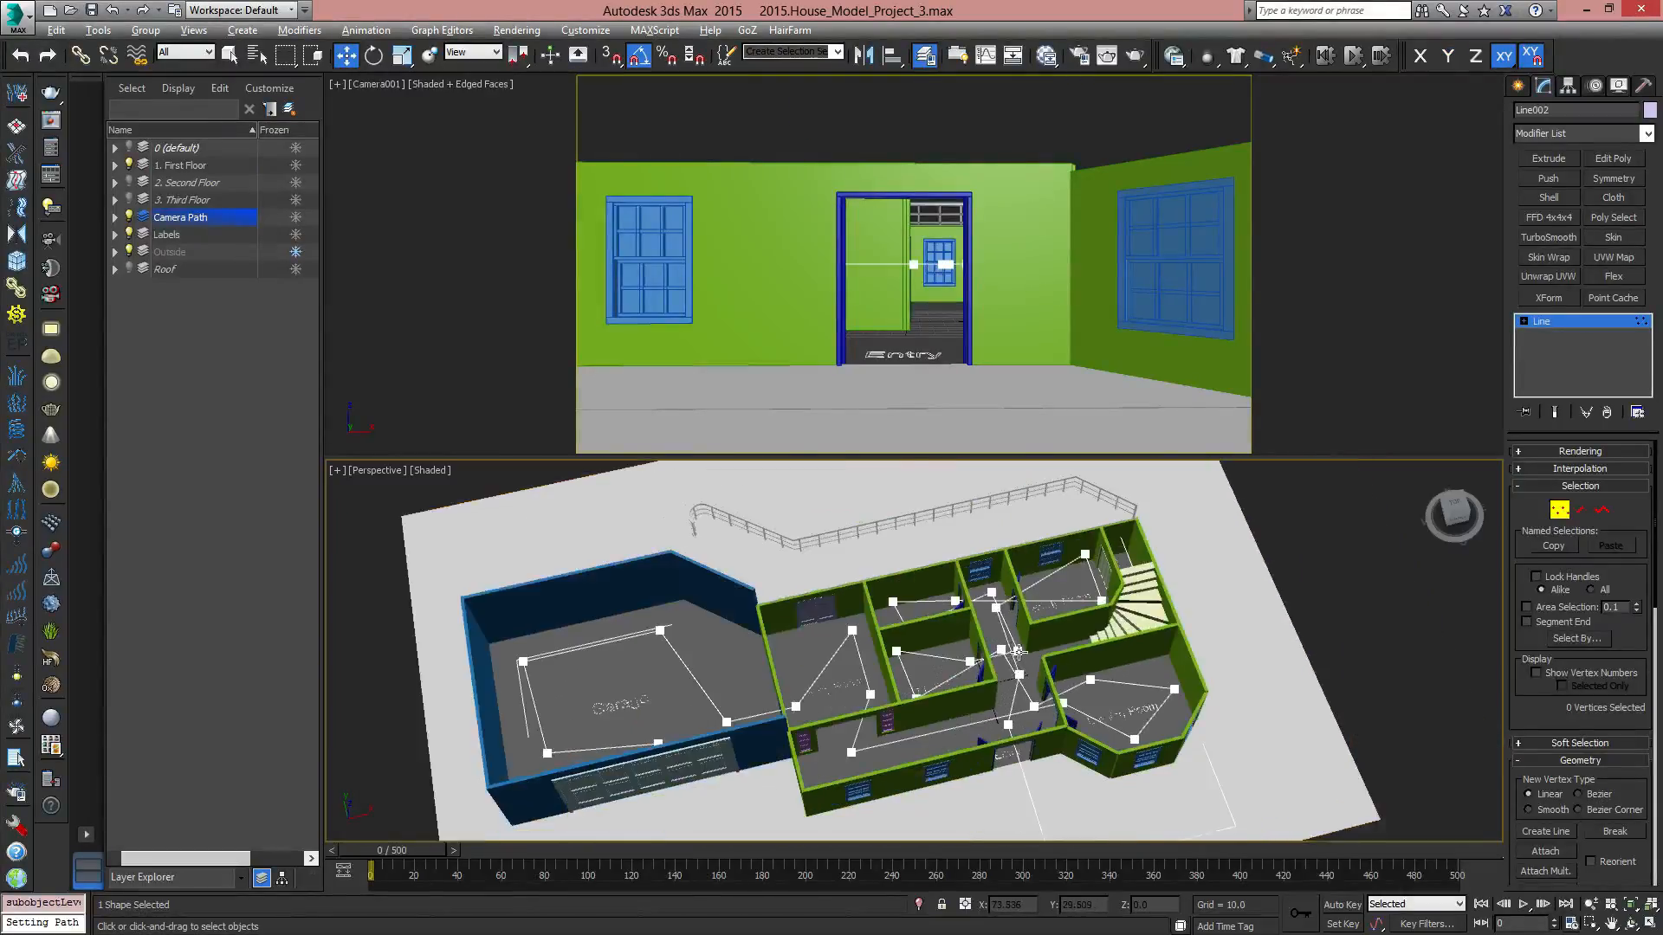
key(t)
scroll(1005, 653, down, 3)
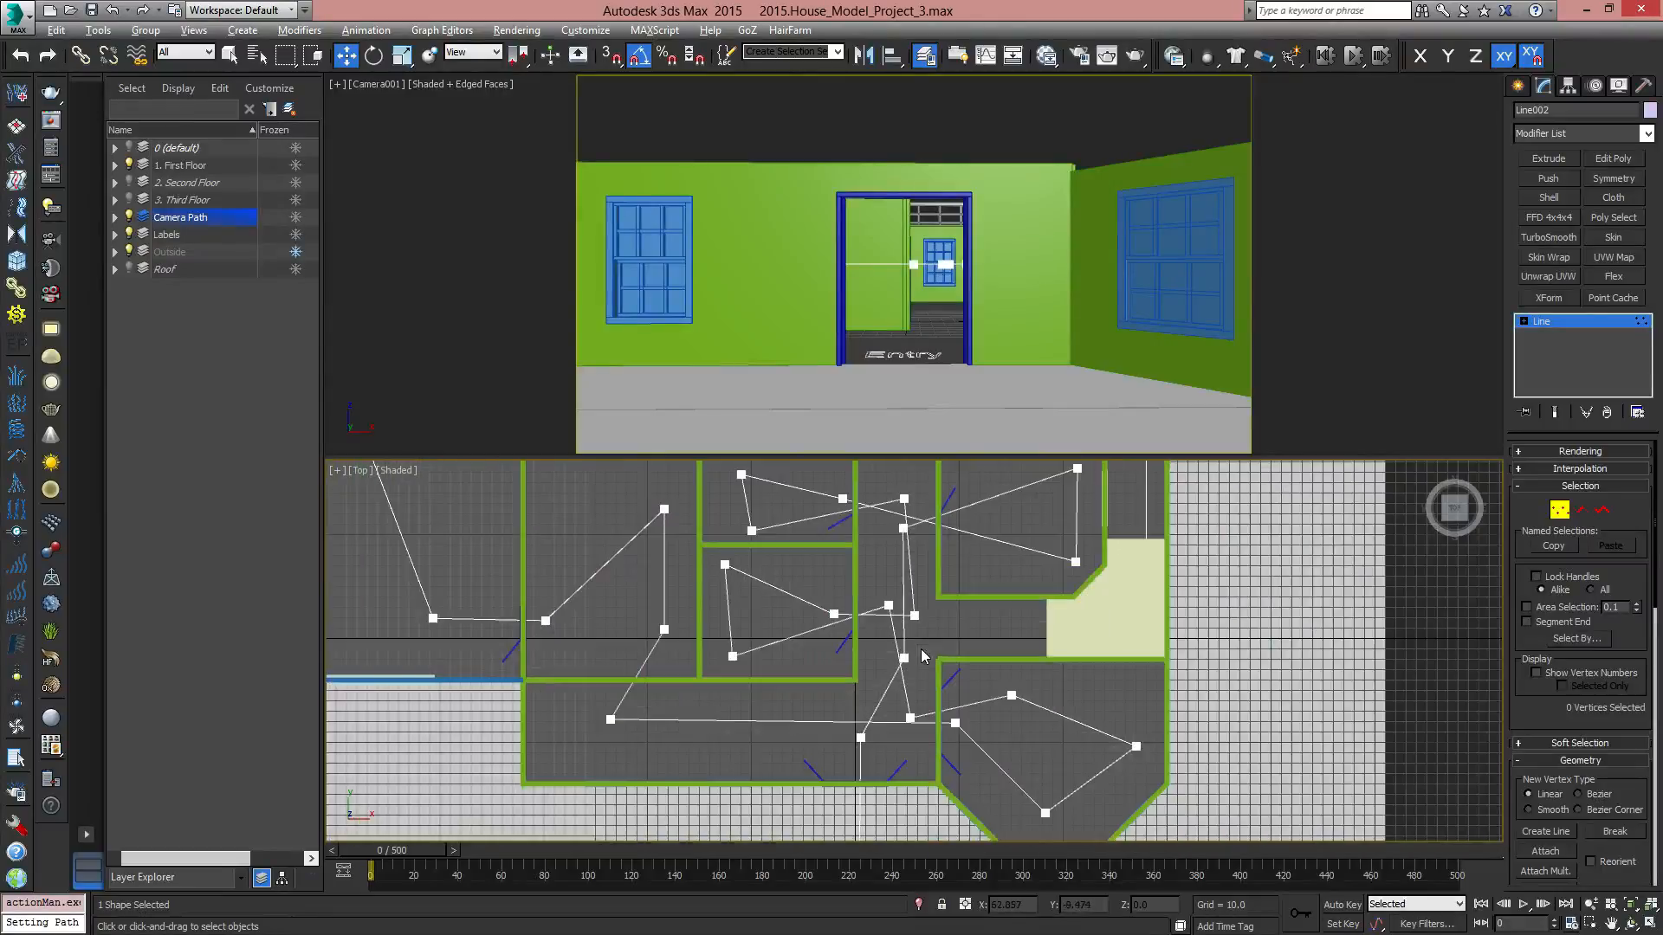
scroll(920, 719, down, 4)
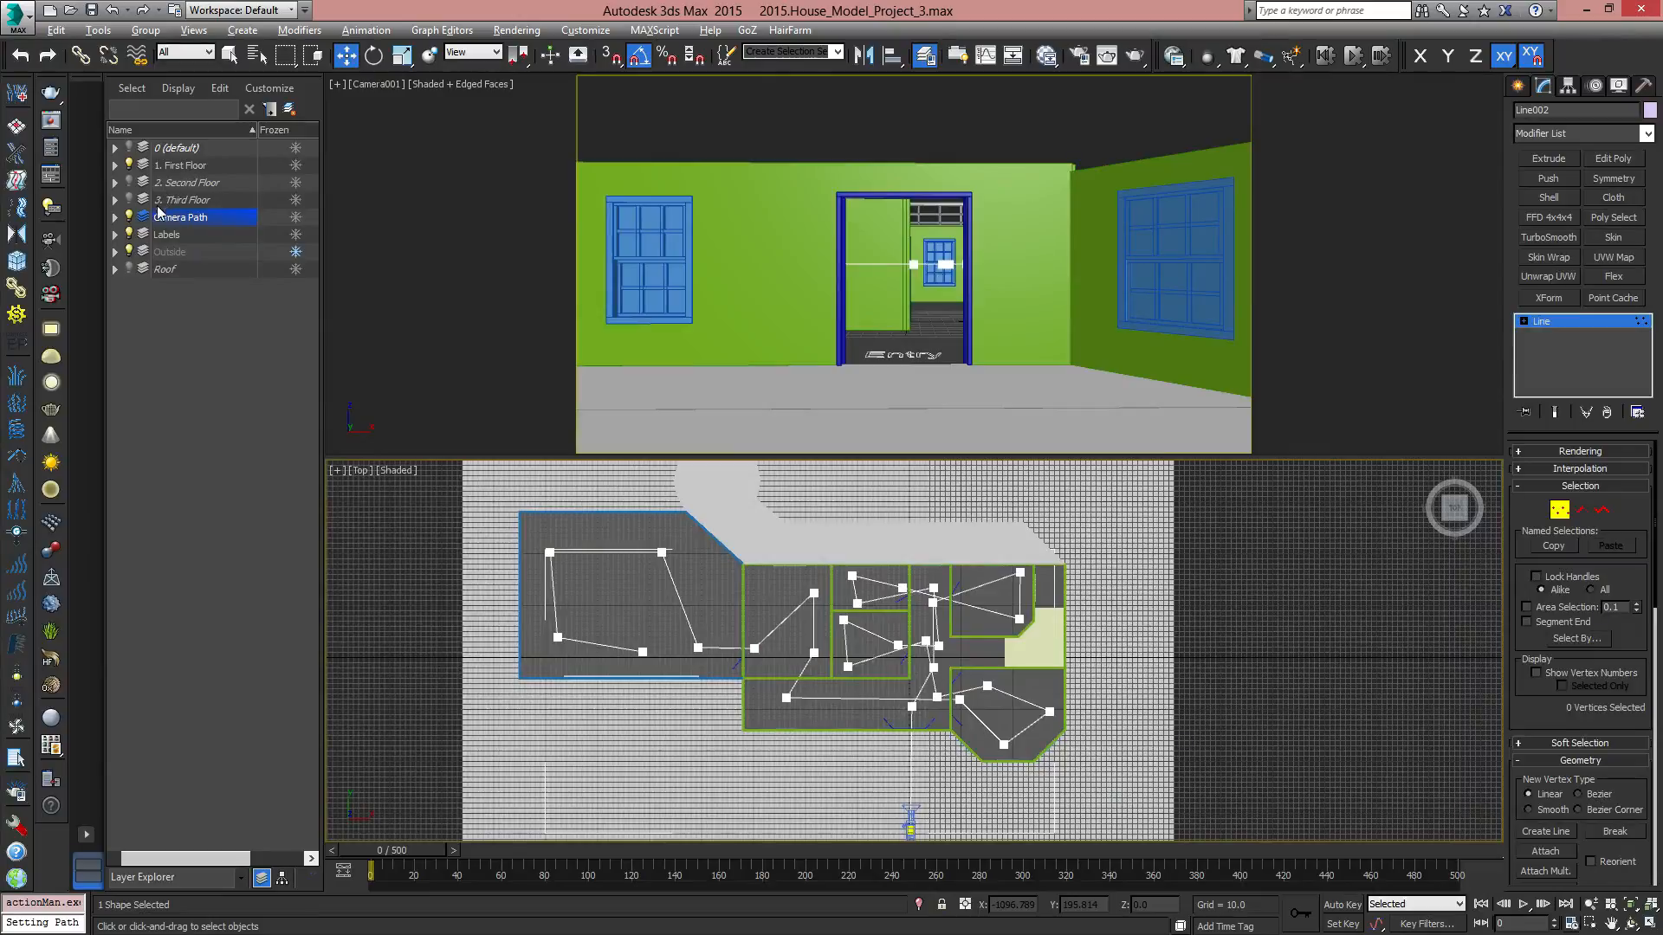
click(129, 252)
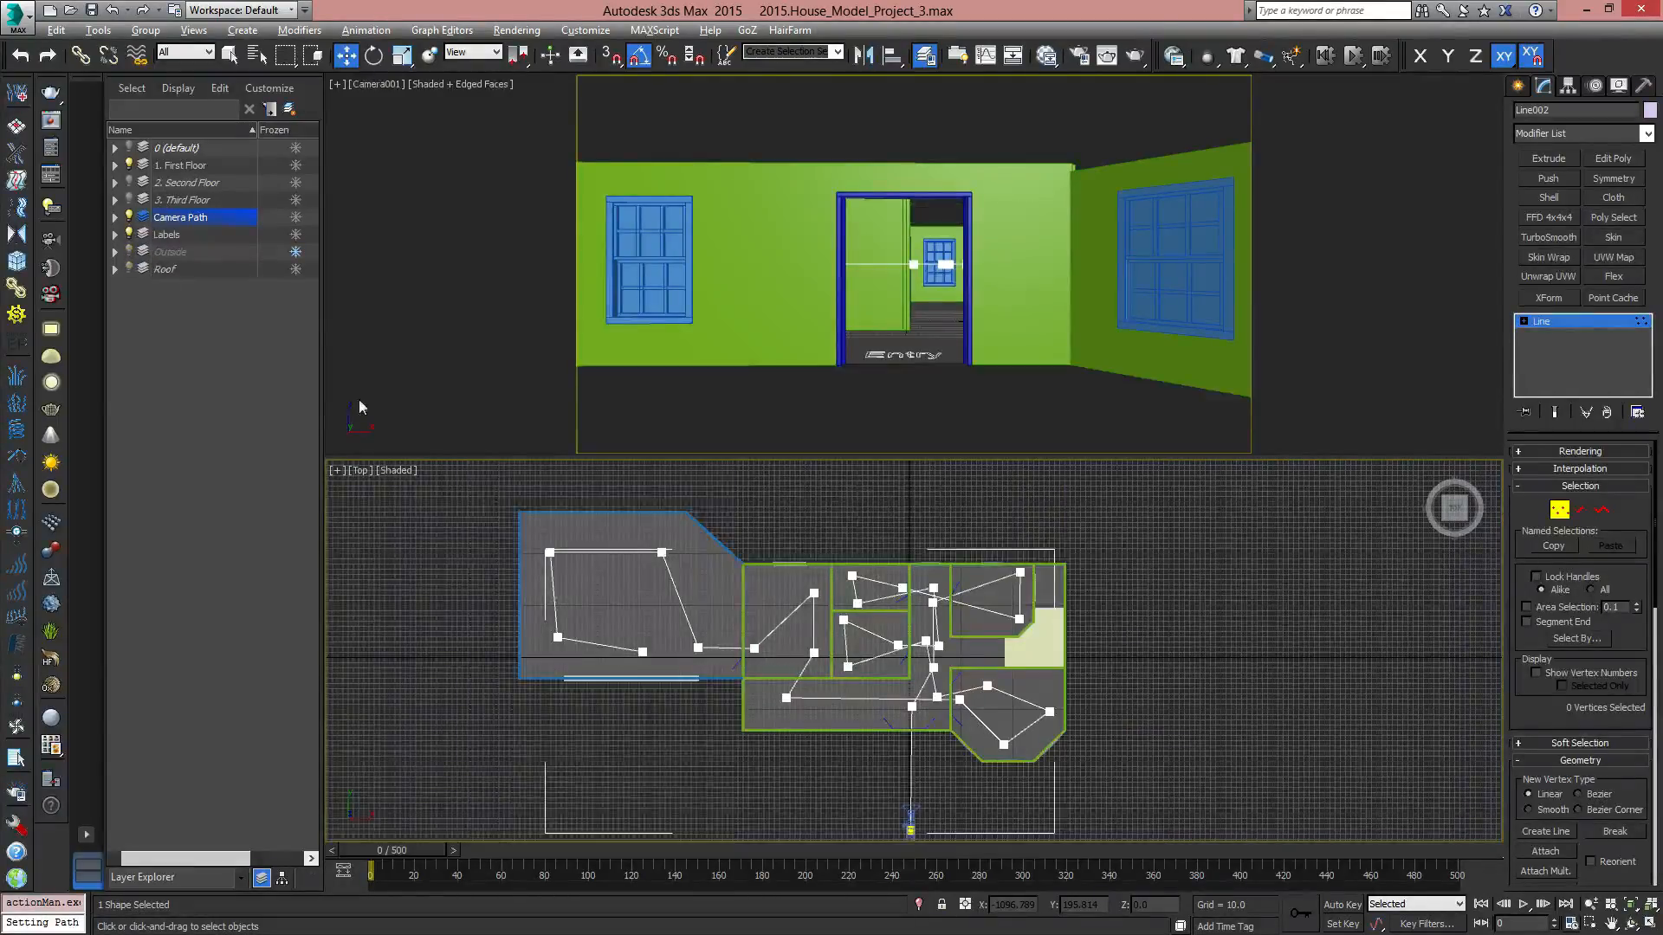
scroll(814, 654, up, 5)
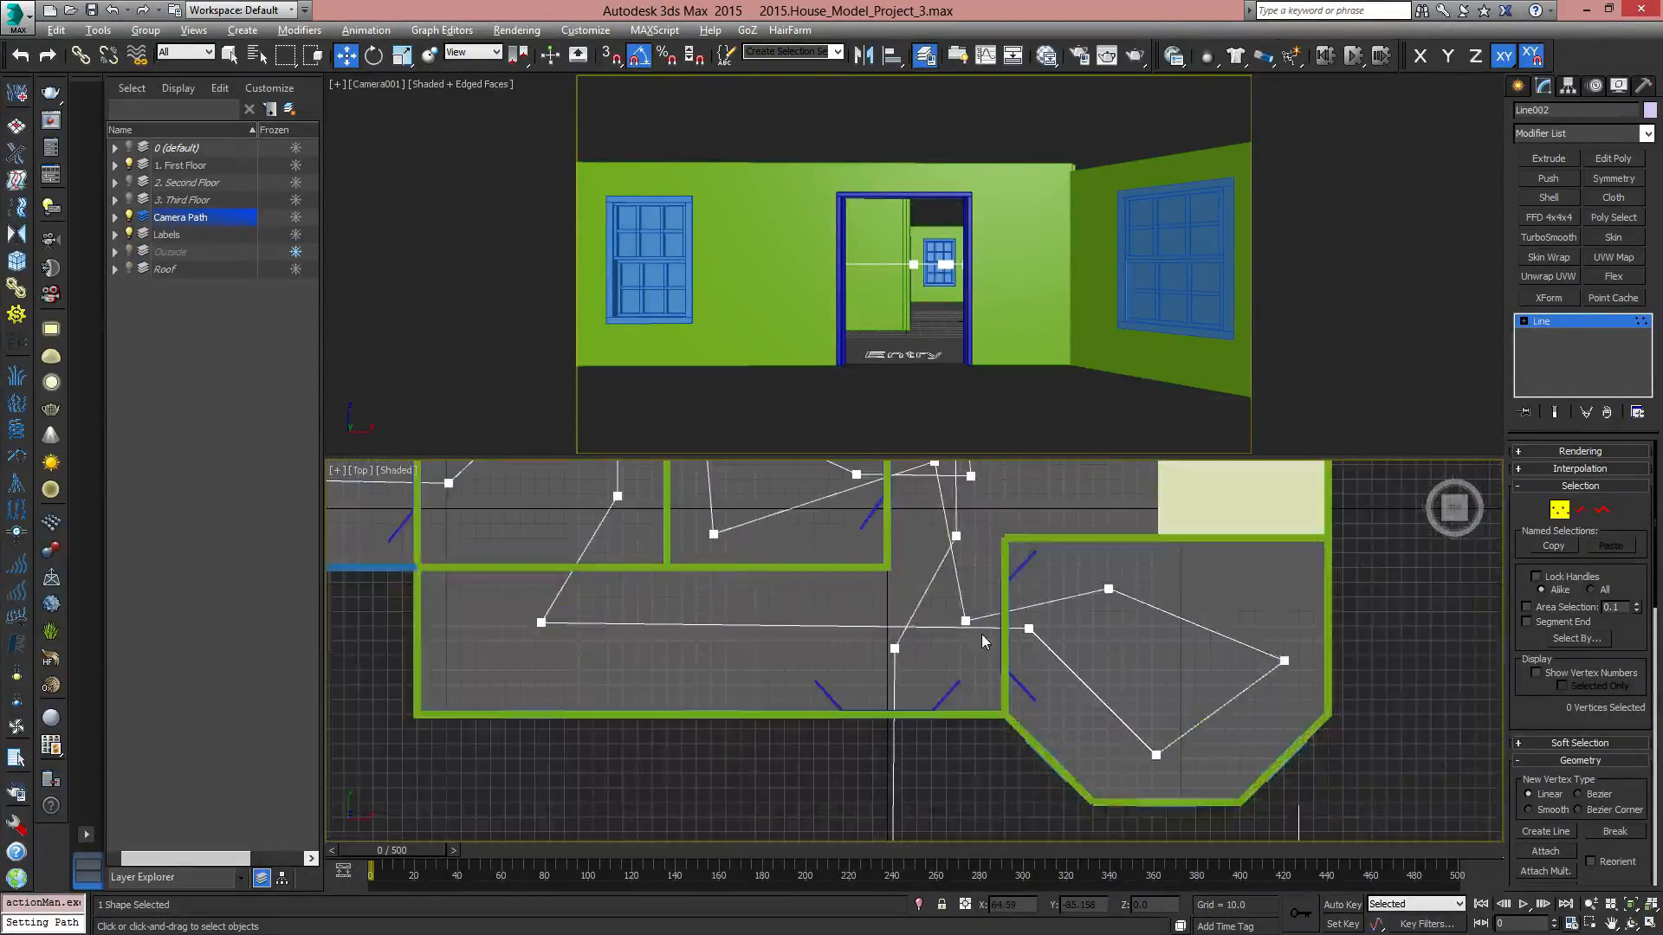
scroll(979, 673, down, 2)
key(g)
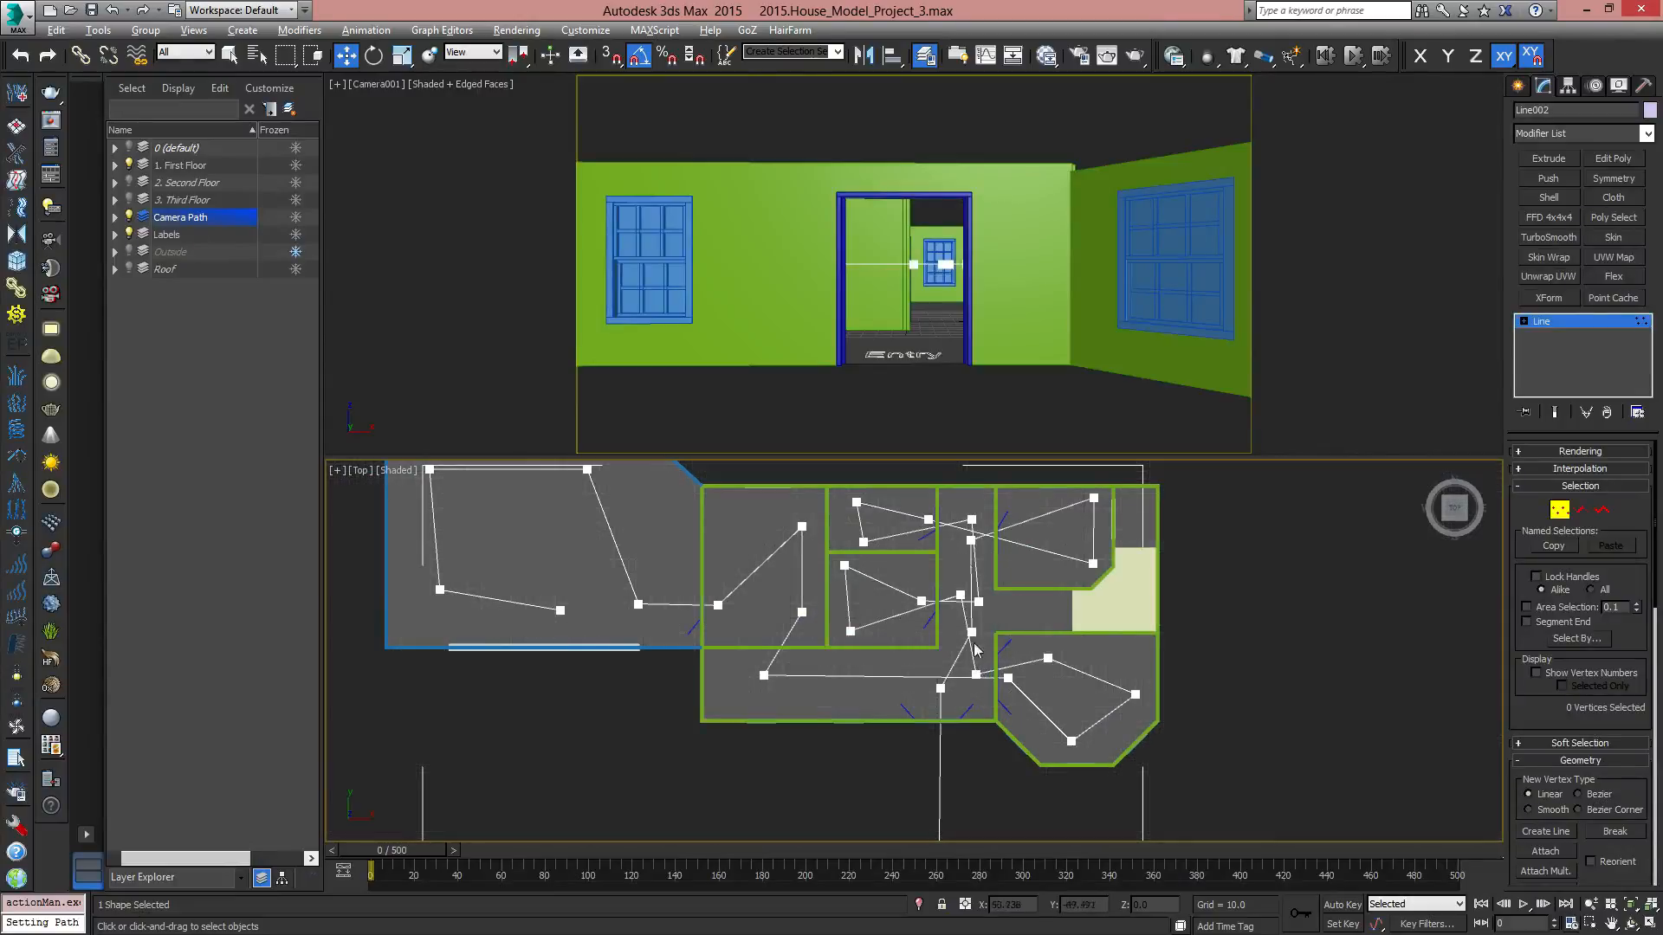
Advance the animation to frame 27, with the camera just inside the entry doorway, and frame that part of the path.
middle_drag(973, 644, 820, 767)
scroll(927, 710, up, 4)
mouse_move(854, 679)
middle_down()
mouse_move(824, 586)
mouse_move(825, 485)
middle_up()
mouse_move(856, 734)
middle_down()
mouse_move(861, 531)
mouse_move(938, 592)
mouse_move(960, 642)
middle_up()
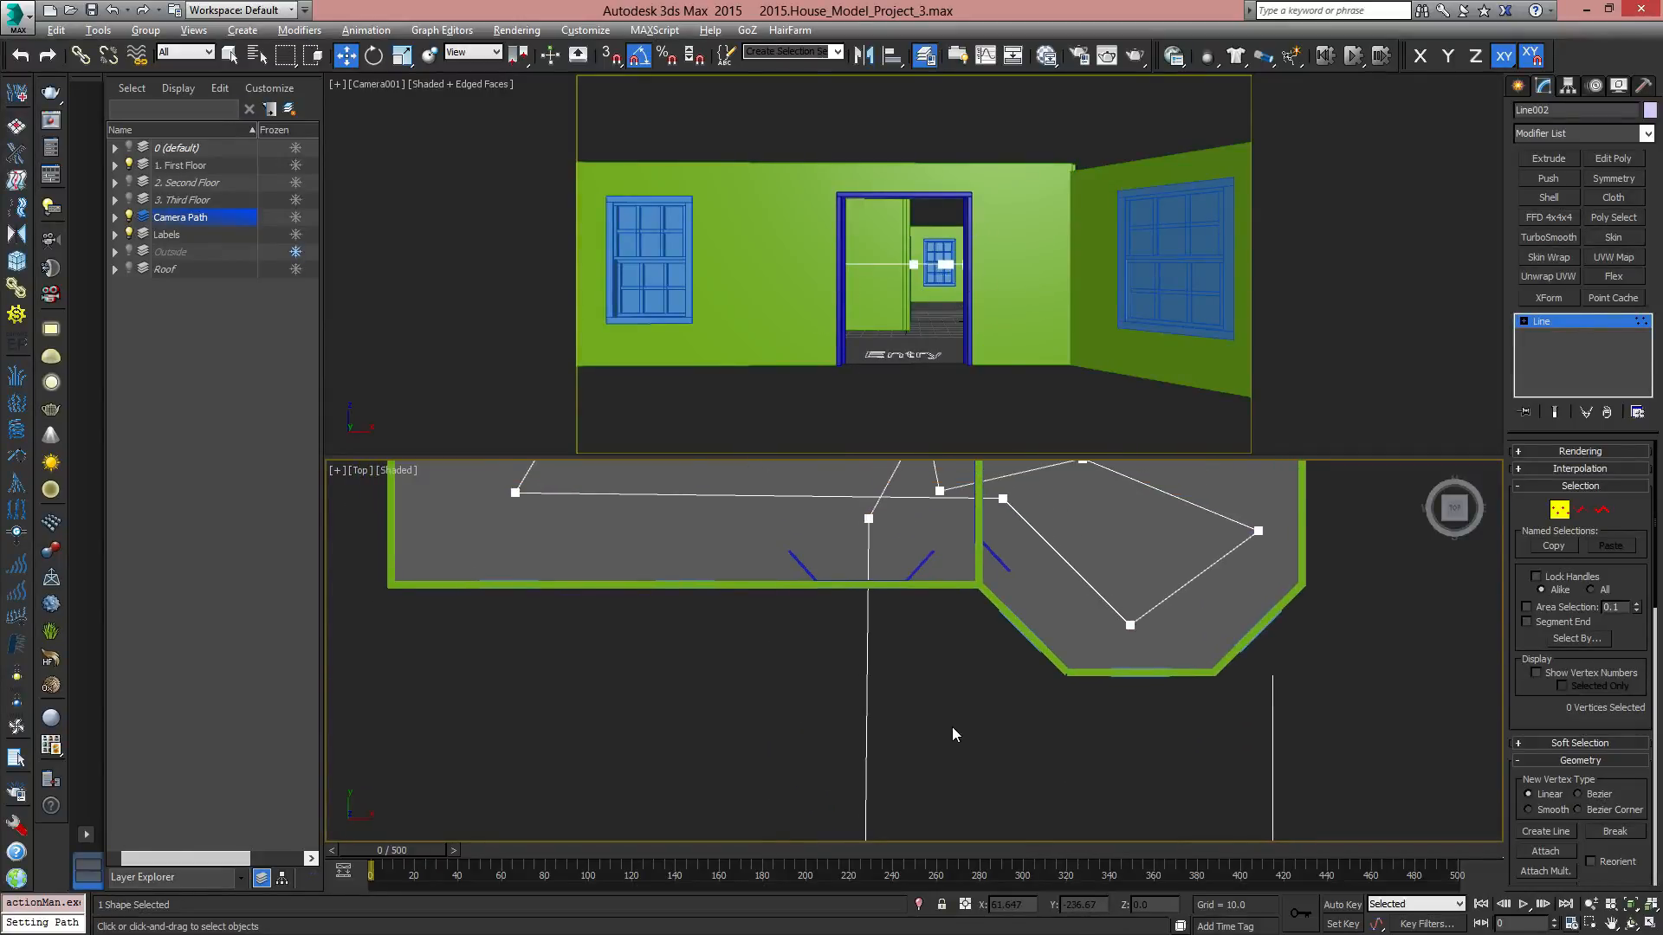
scroll(944, 749, down, 4)
scroll(922, 766, up, 2)
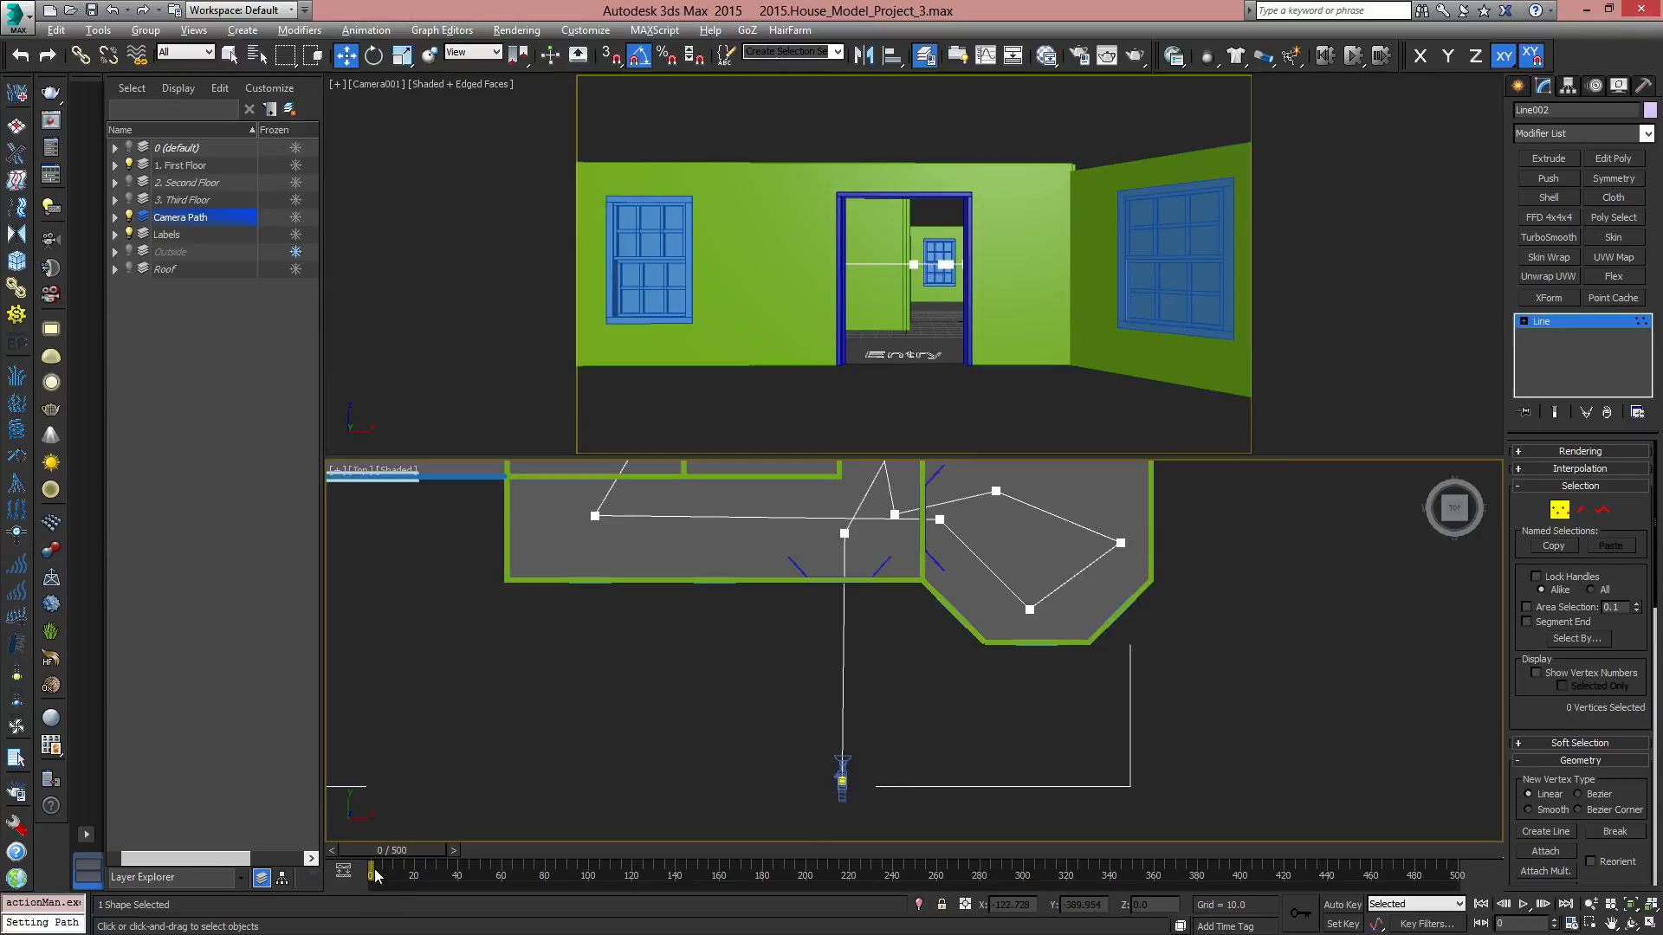
drag(399, 858, 462, 877)
middle_drag(813, 616, 857, 704)
scroll(845, 712, up, 3)
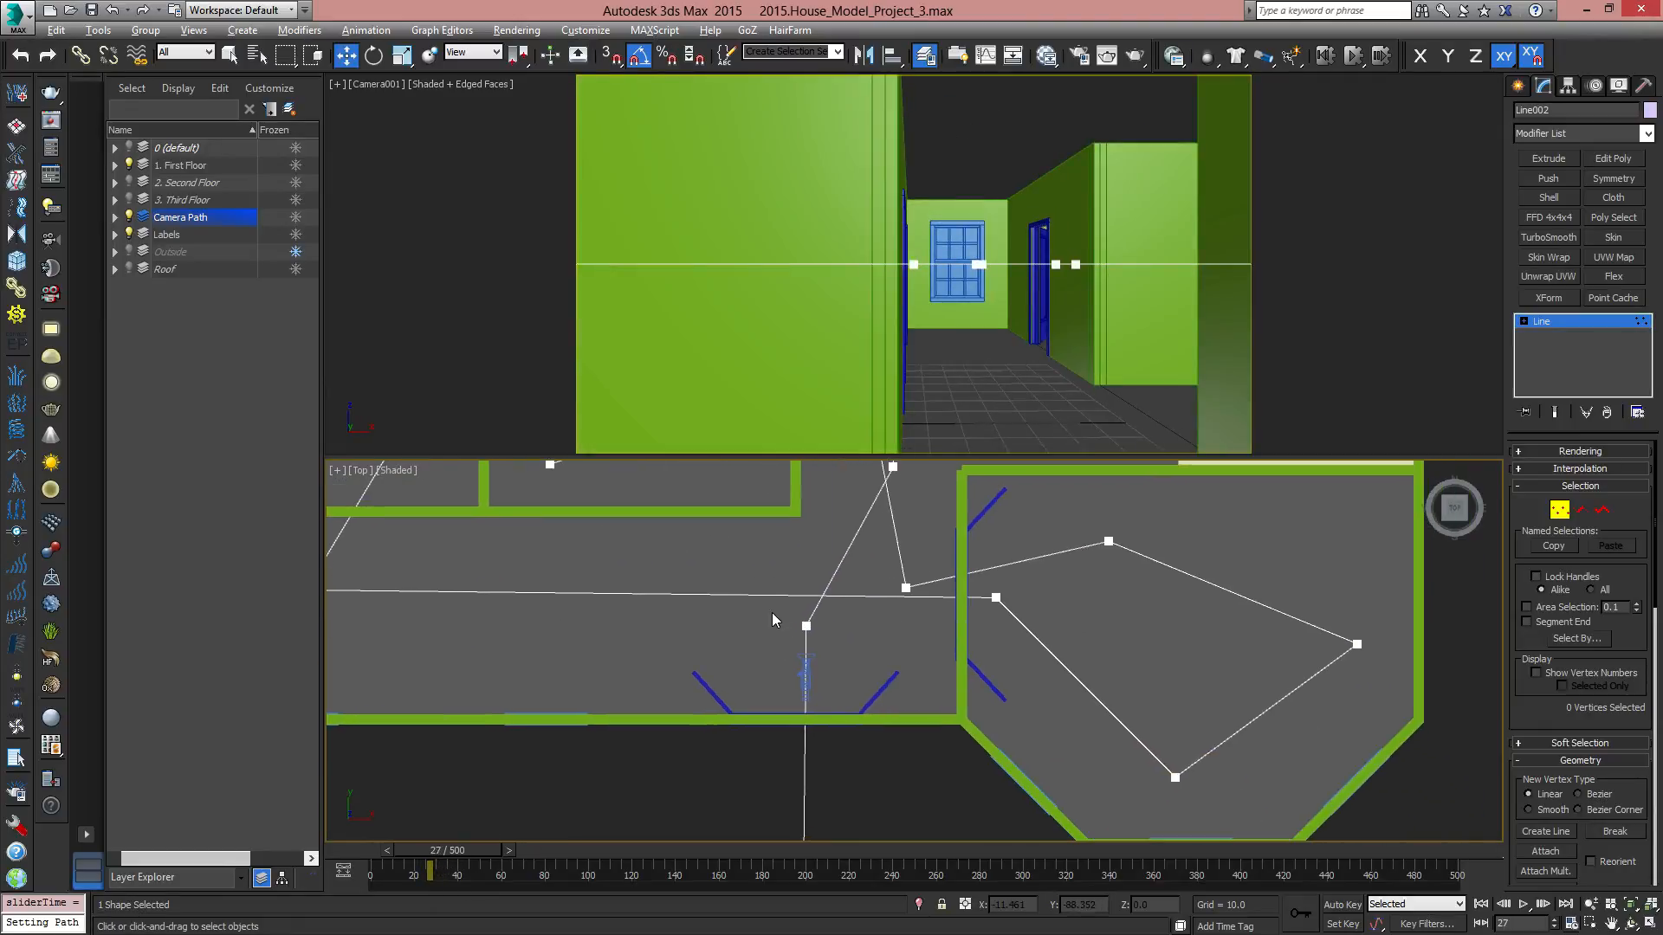
Convert the path's second vertex, just inside the entry door, to Smooth.
drag(860, 665, 857, 663)
middle_drag(863, 557, 833, 626)
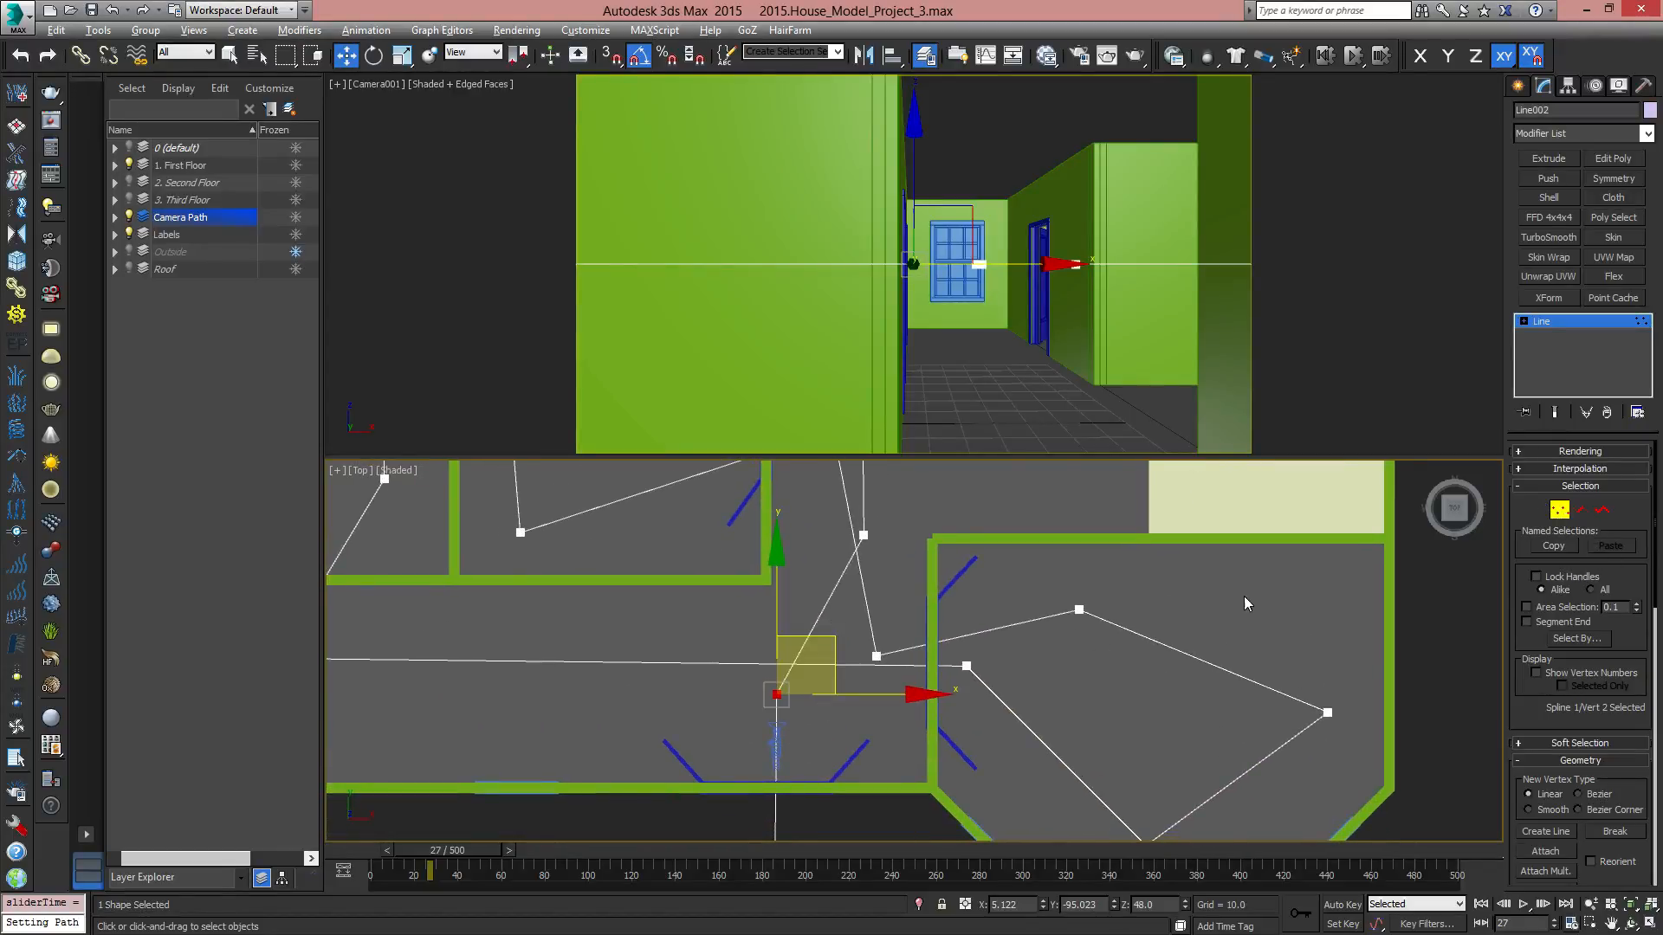
right_click(779, 682)
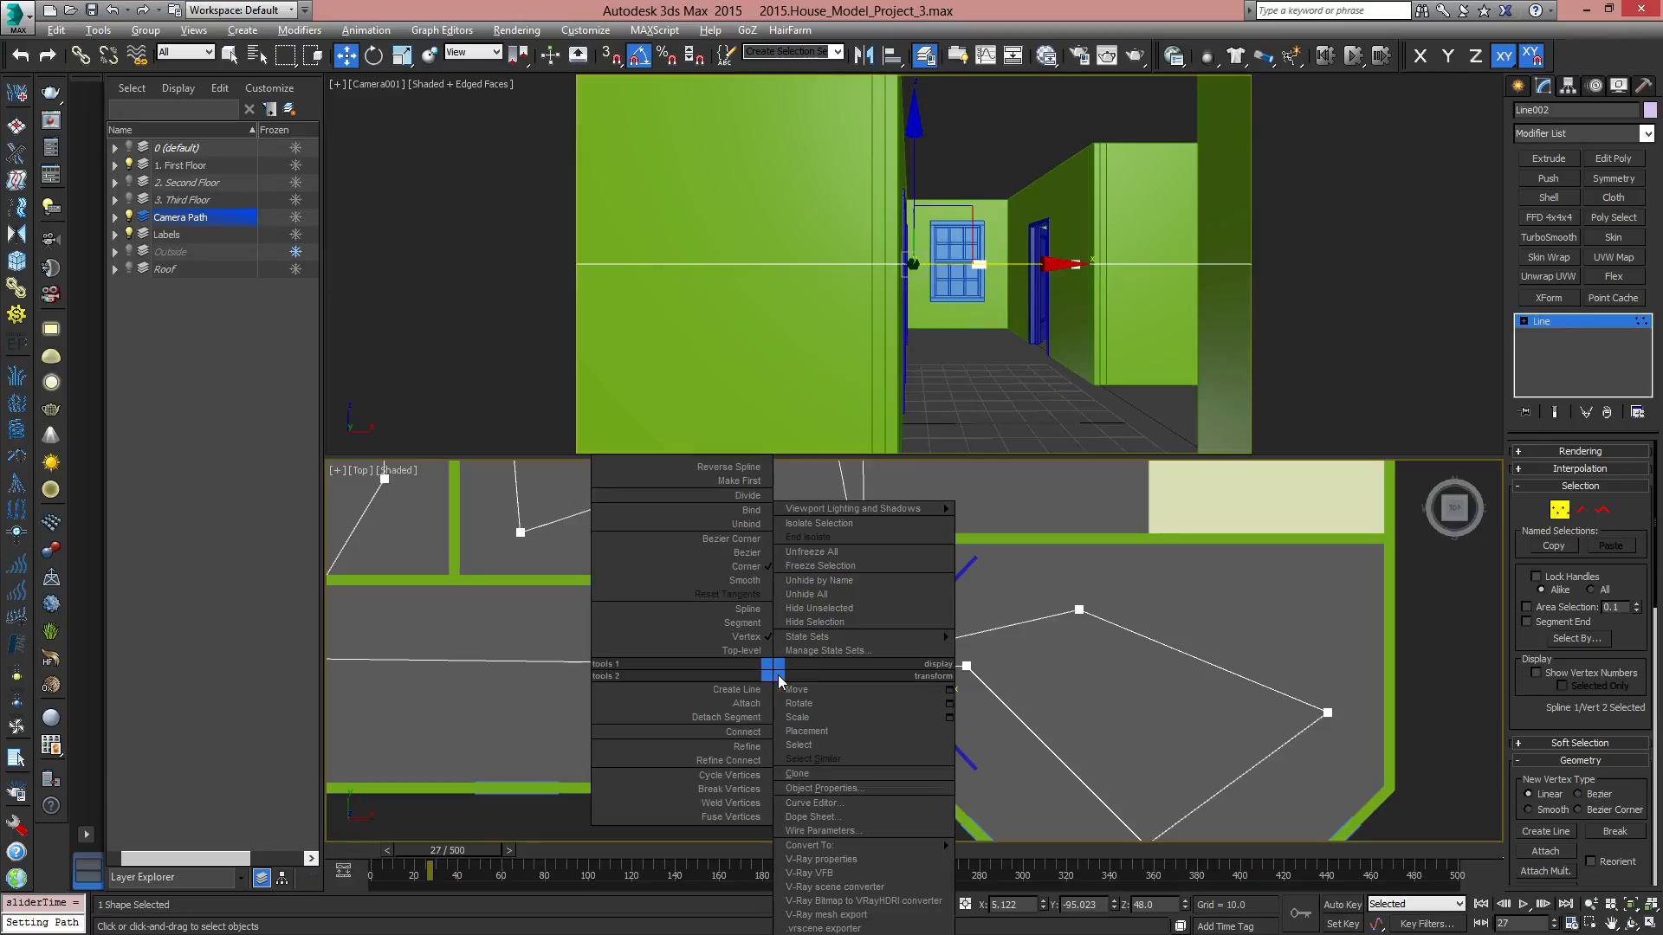
click(740, 584)
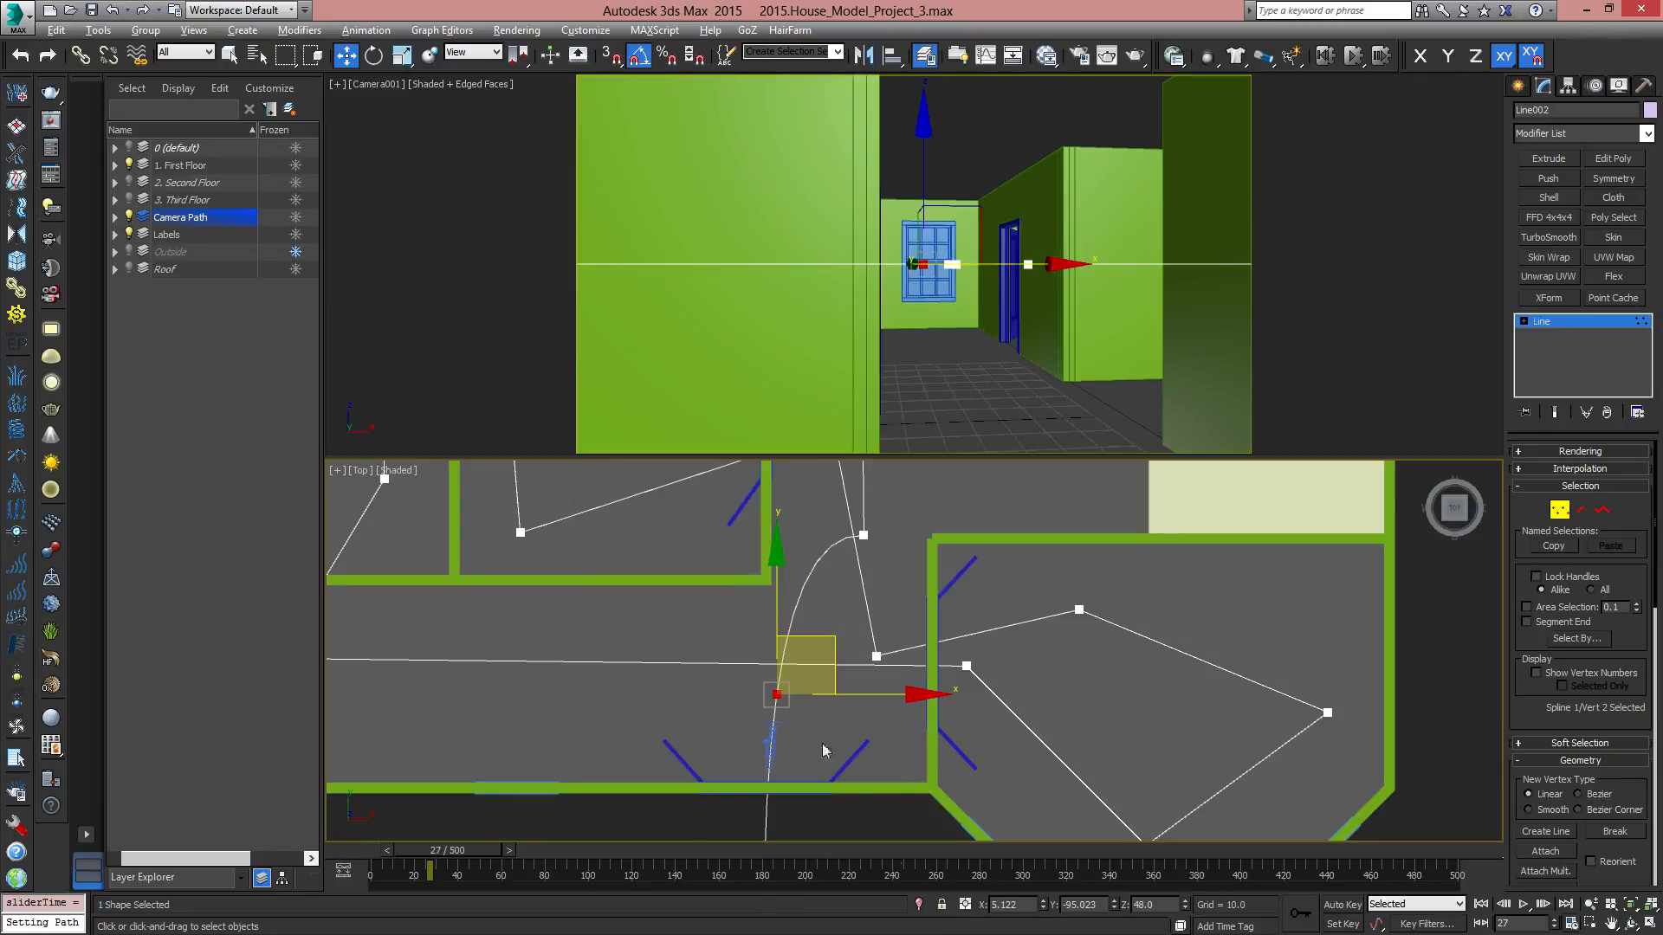
Convert the path's third vertex, in the hallway beyond the entry, to Smooth.
middle_drag(904, 826, 909, 445)
mouse_move(836, 684)
middle_down()
mouse_move(832, 620)
mouse_move(856, 700)
middle_up()
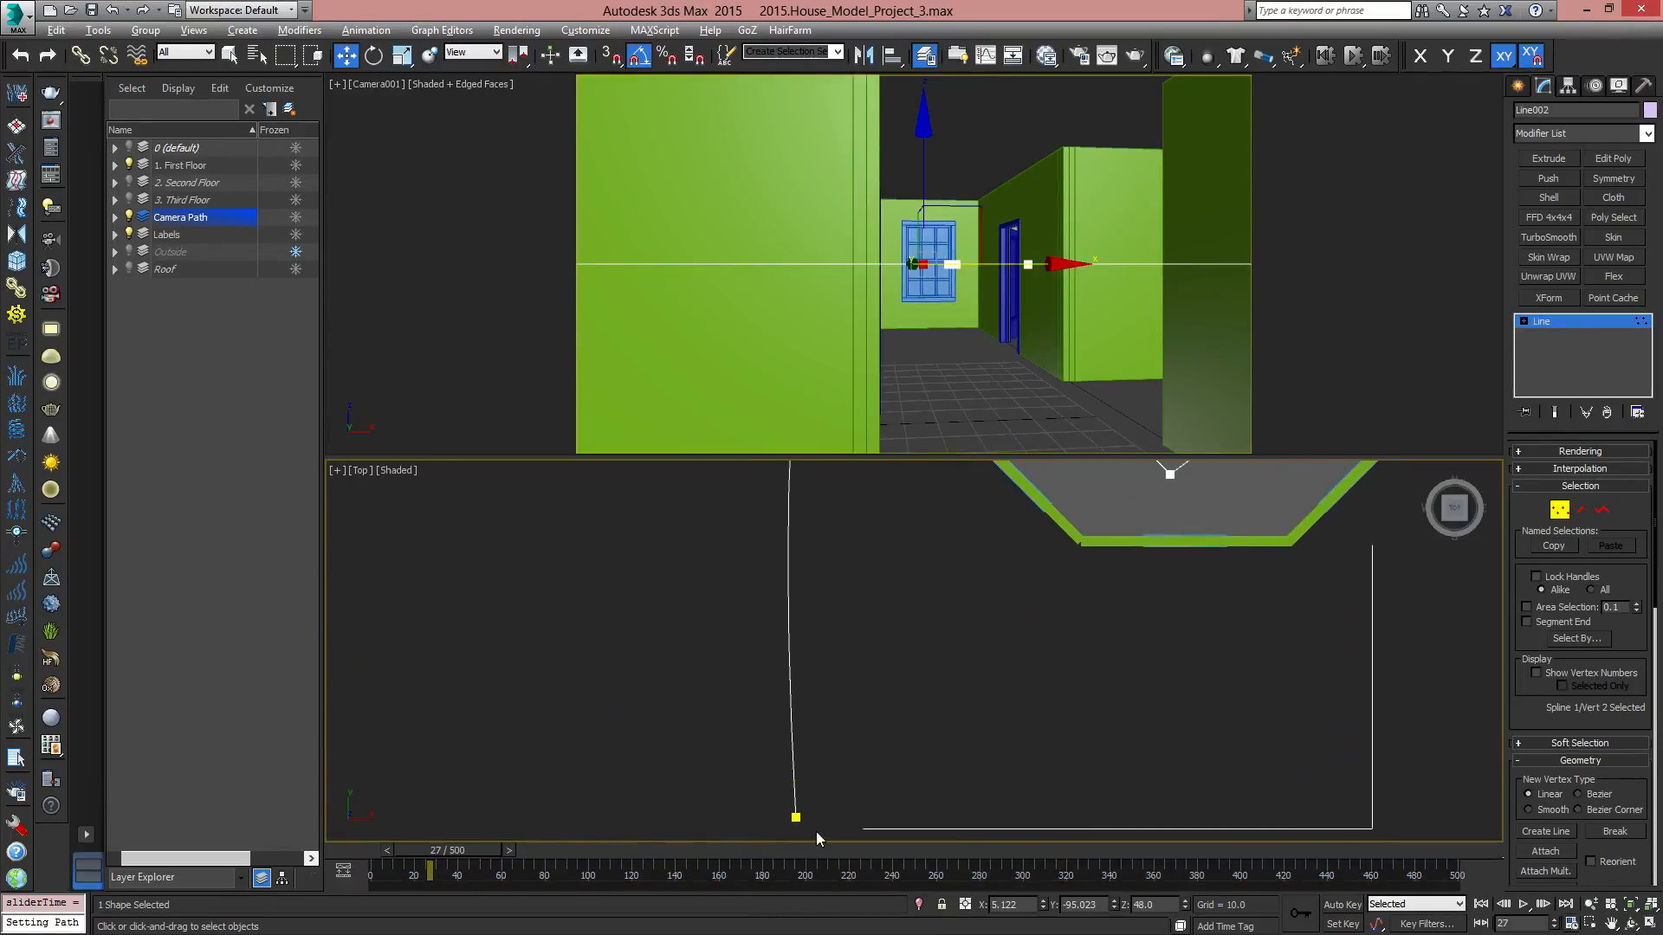
middle_drag(806, 520, 791, 816)
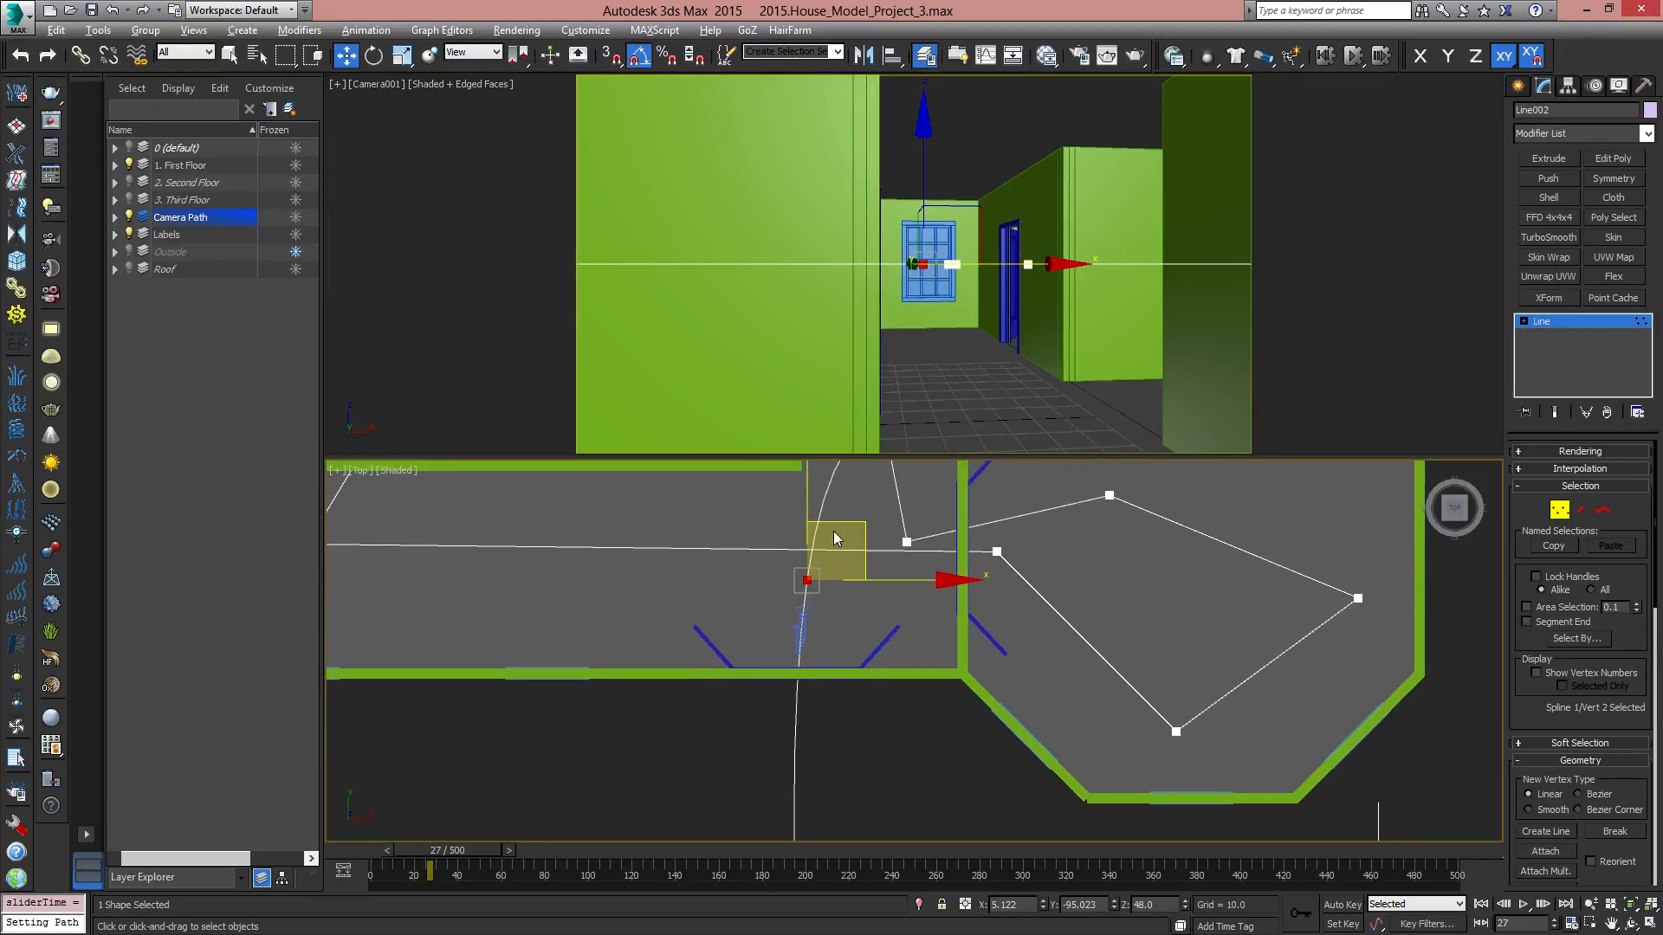
middle_drag(836, 537, 833, 631)
middle_drag(883, 533, 856, 695)
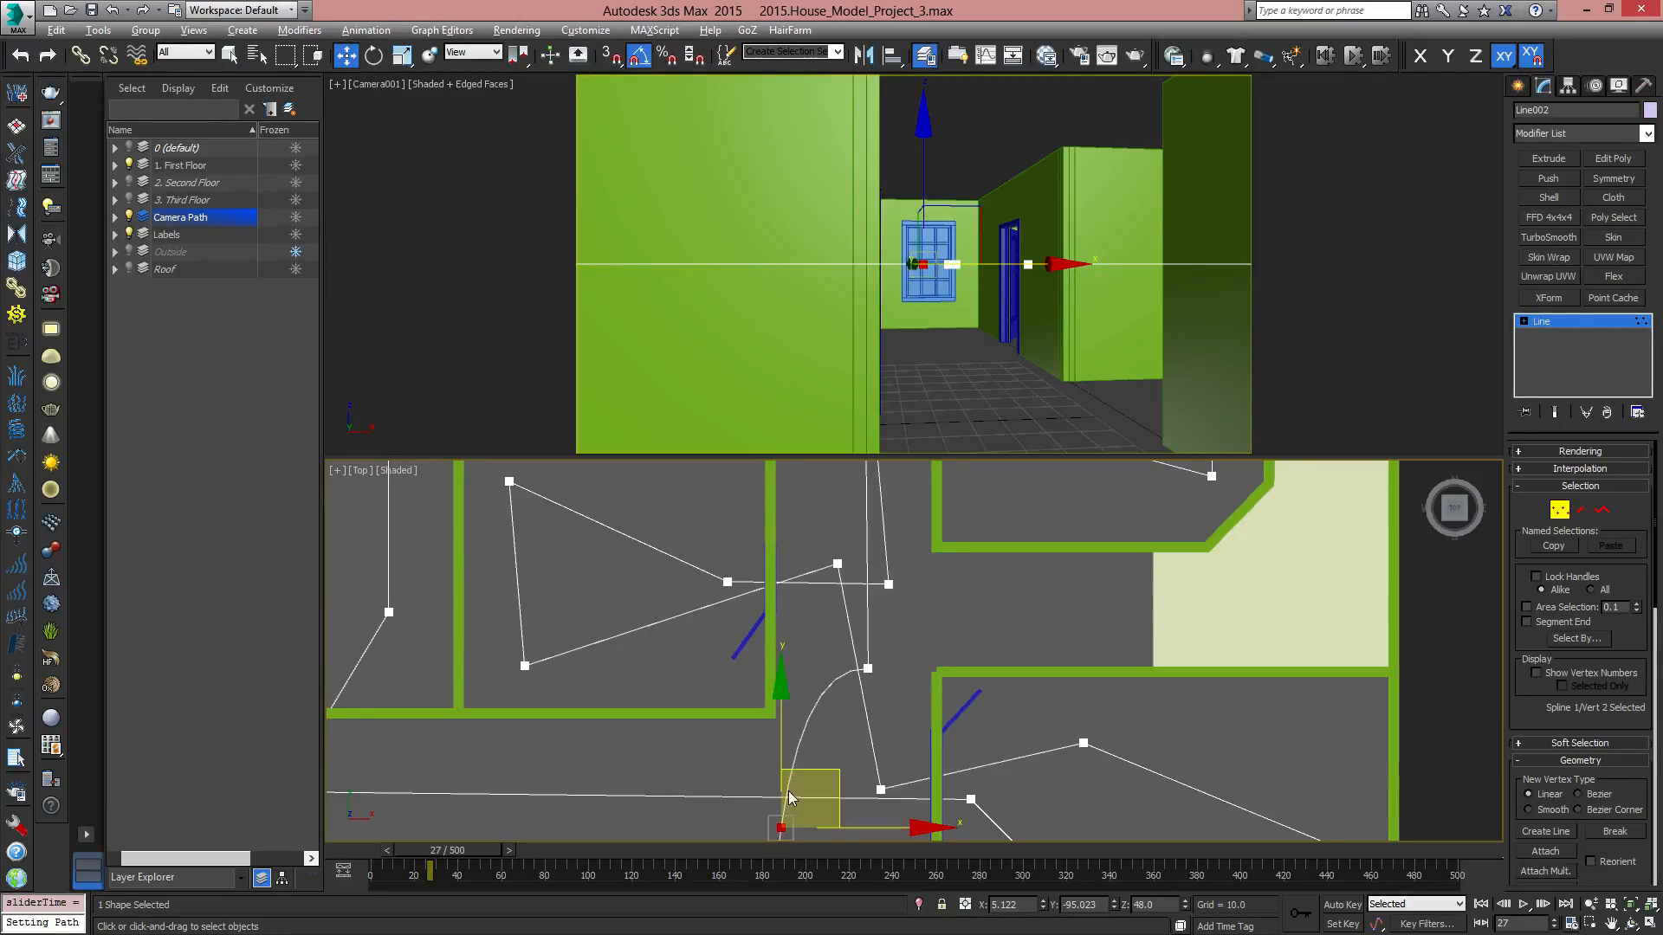
click(869, 667)
right_click(866, 663)
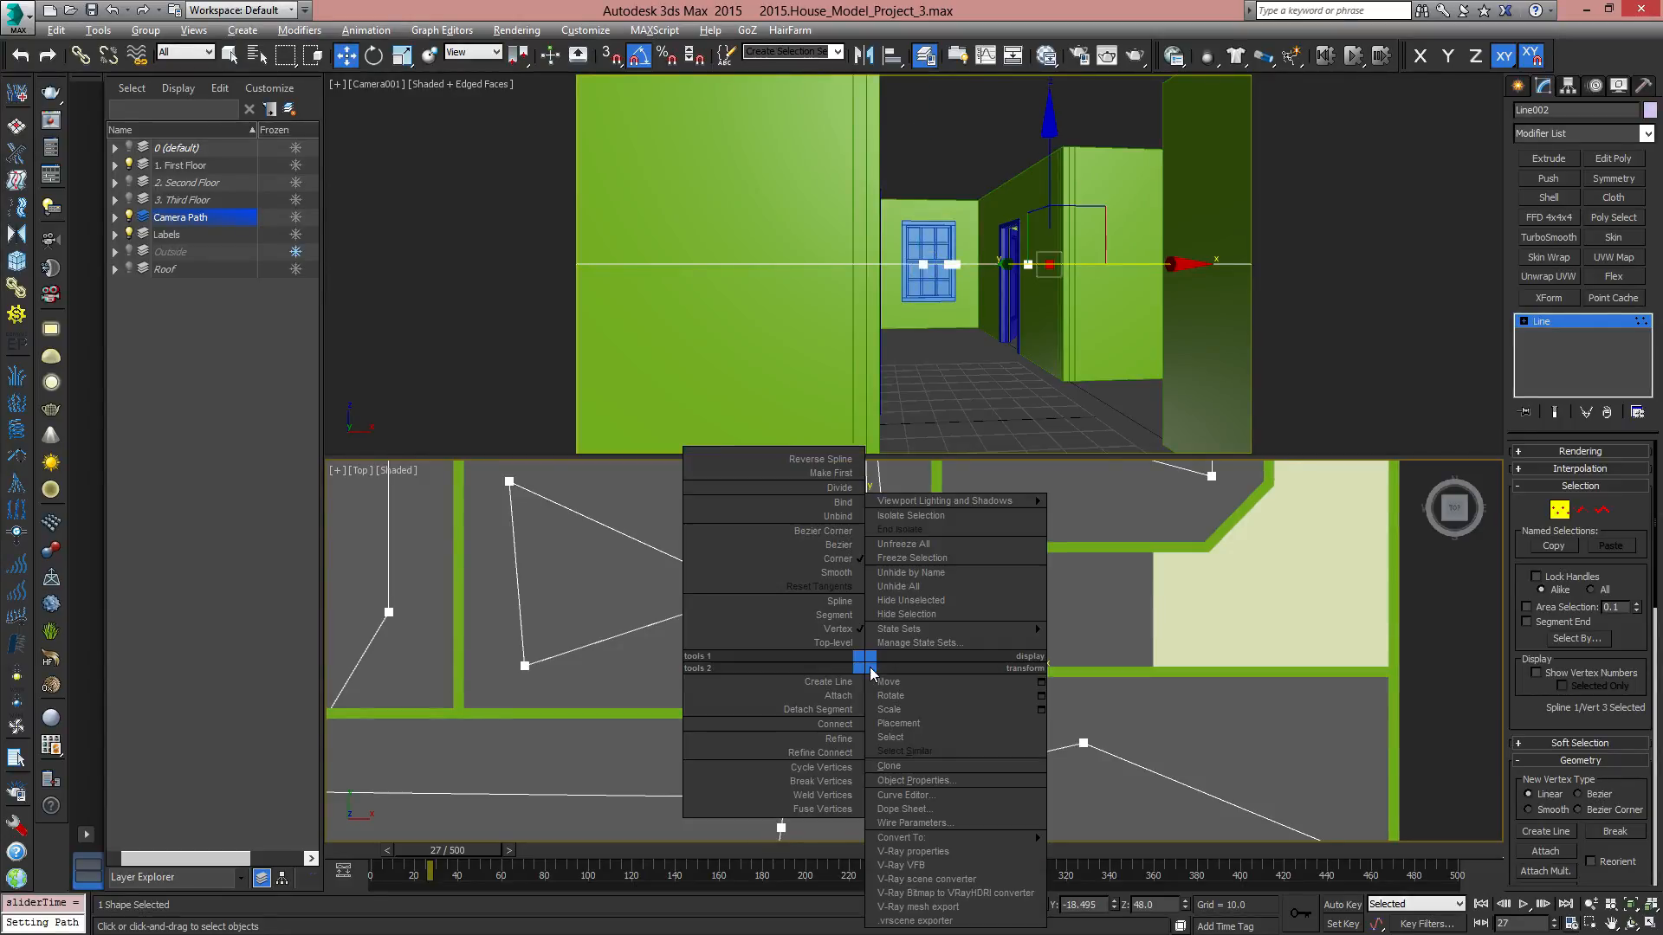
click(837, 572)
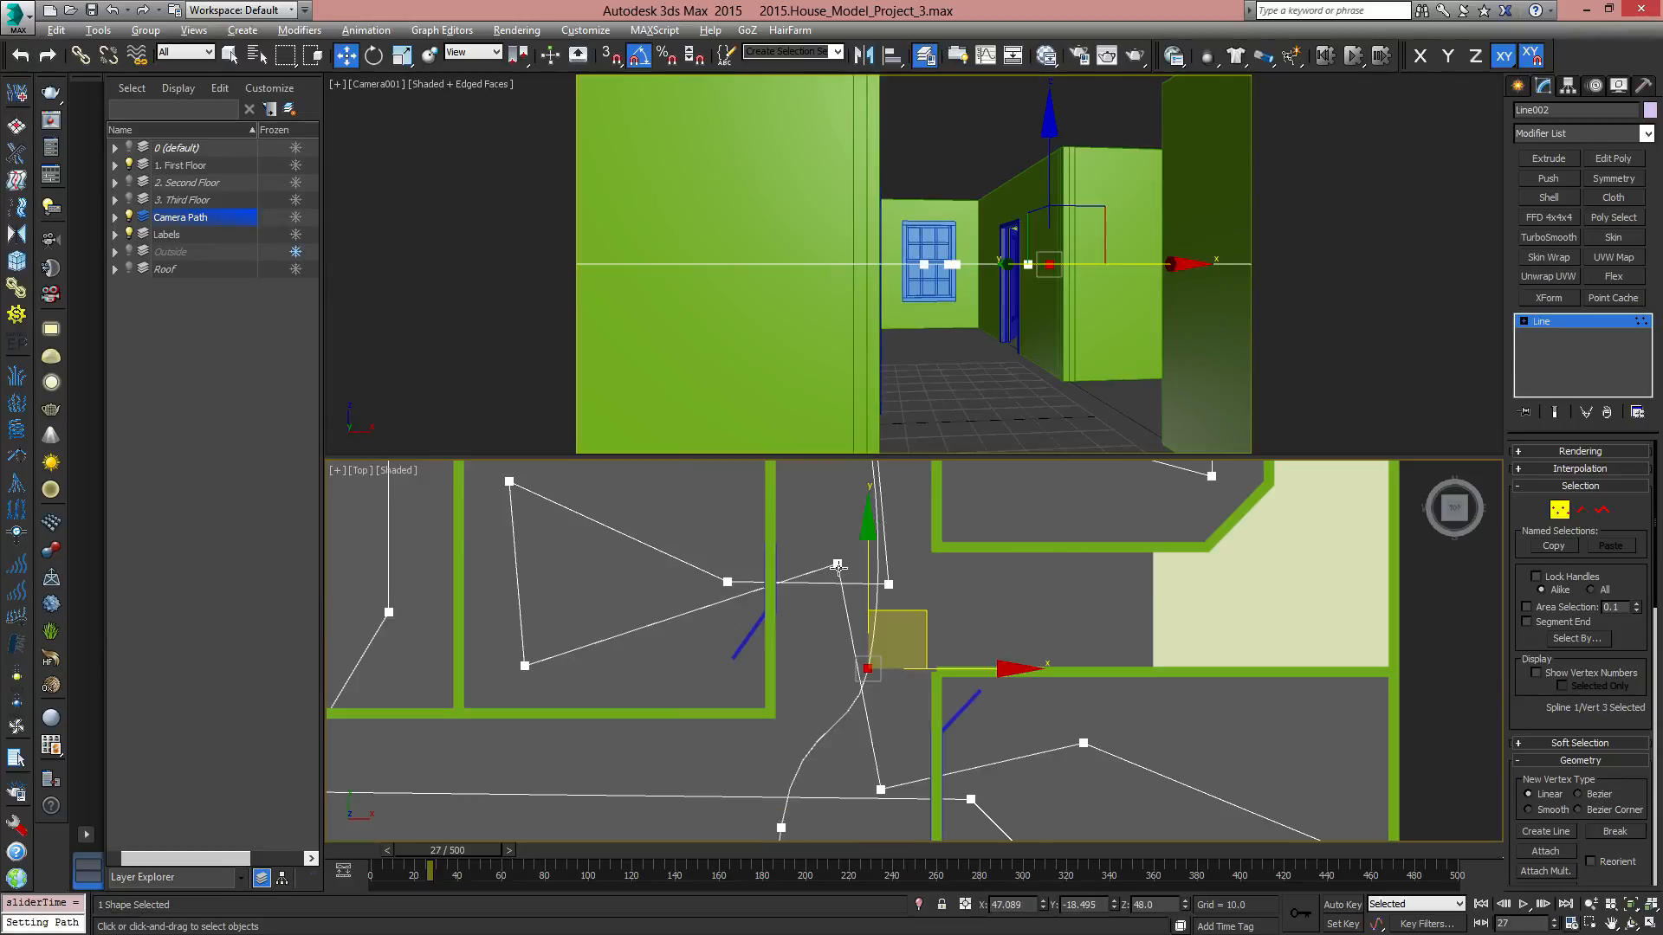
Refine the entry curve by moving the third vertex farther up the hallway and the second vertex about 33 units back toward the entry door.
middle_drag(903, 613, 837, 614)
drag(852, 612, 863, 564)
middle_drag(785, 789, 795, 639)
drag(676, 667, 758, 701)
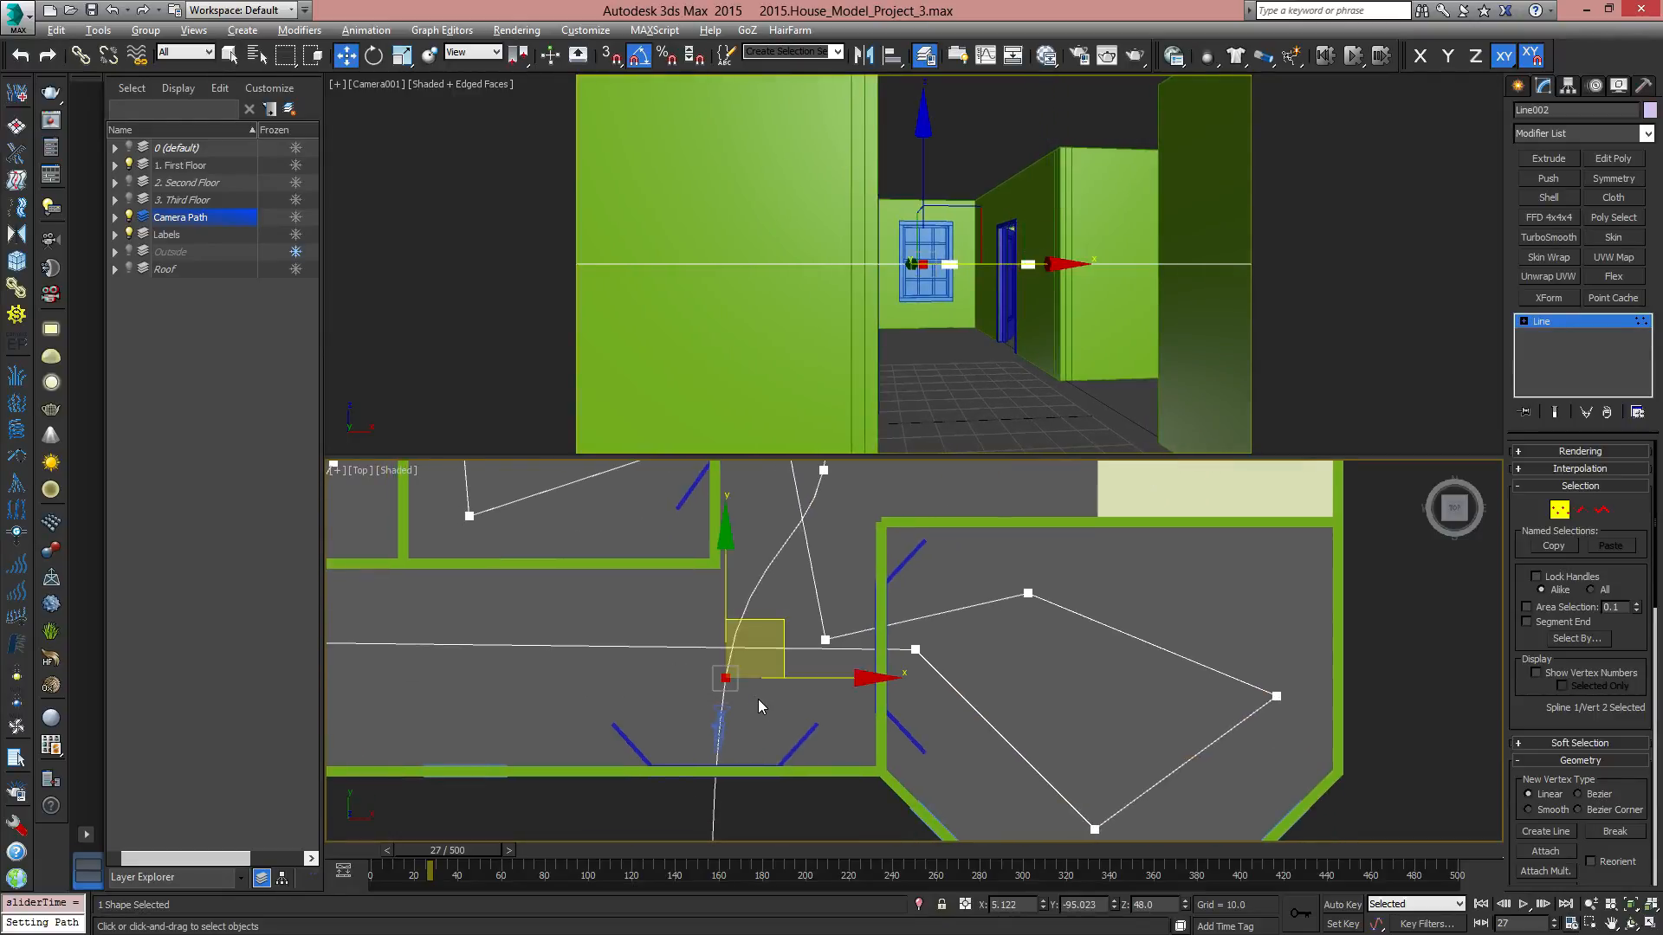
drag(781, 619, 771, 684)
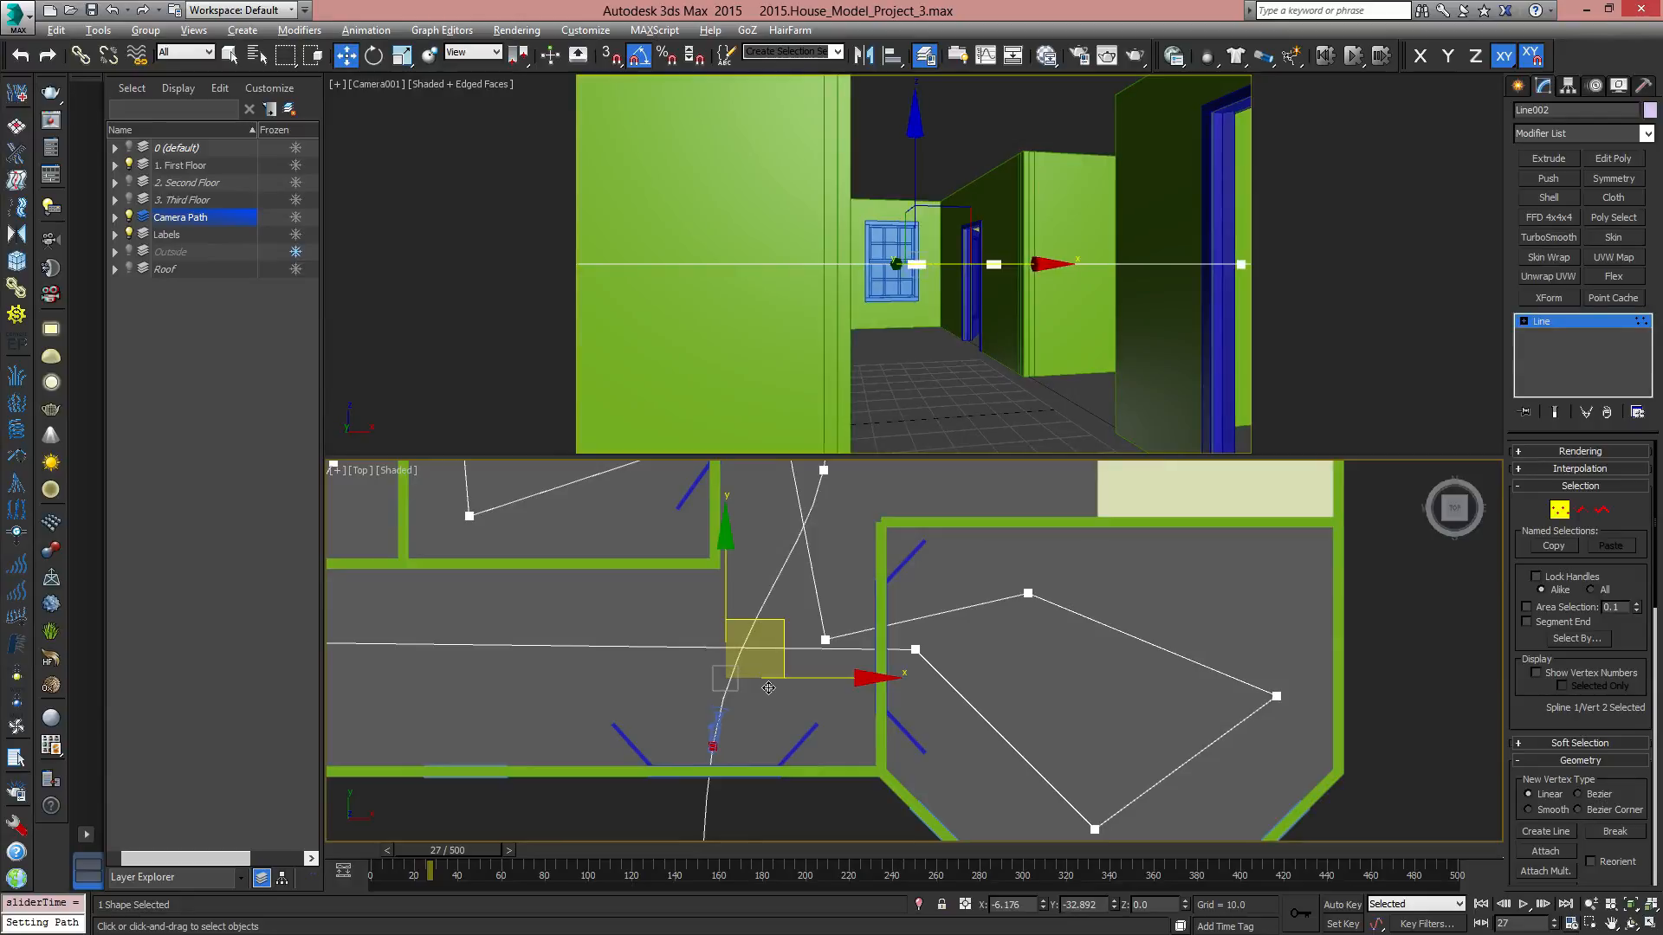
middle_drag(771, 686, 757, 797)
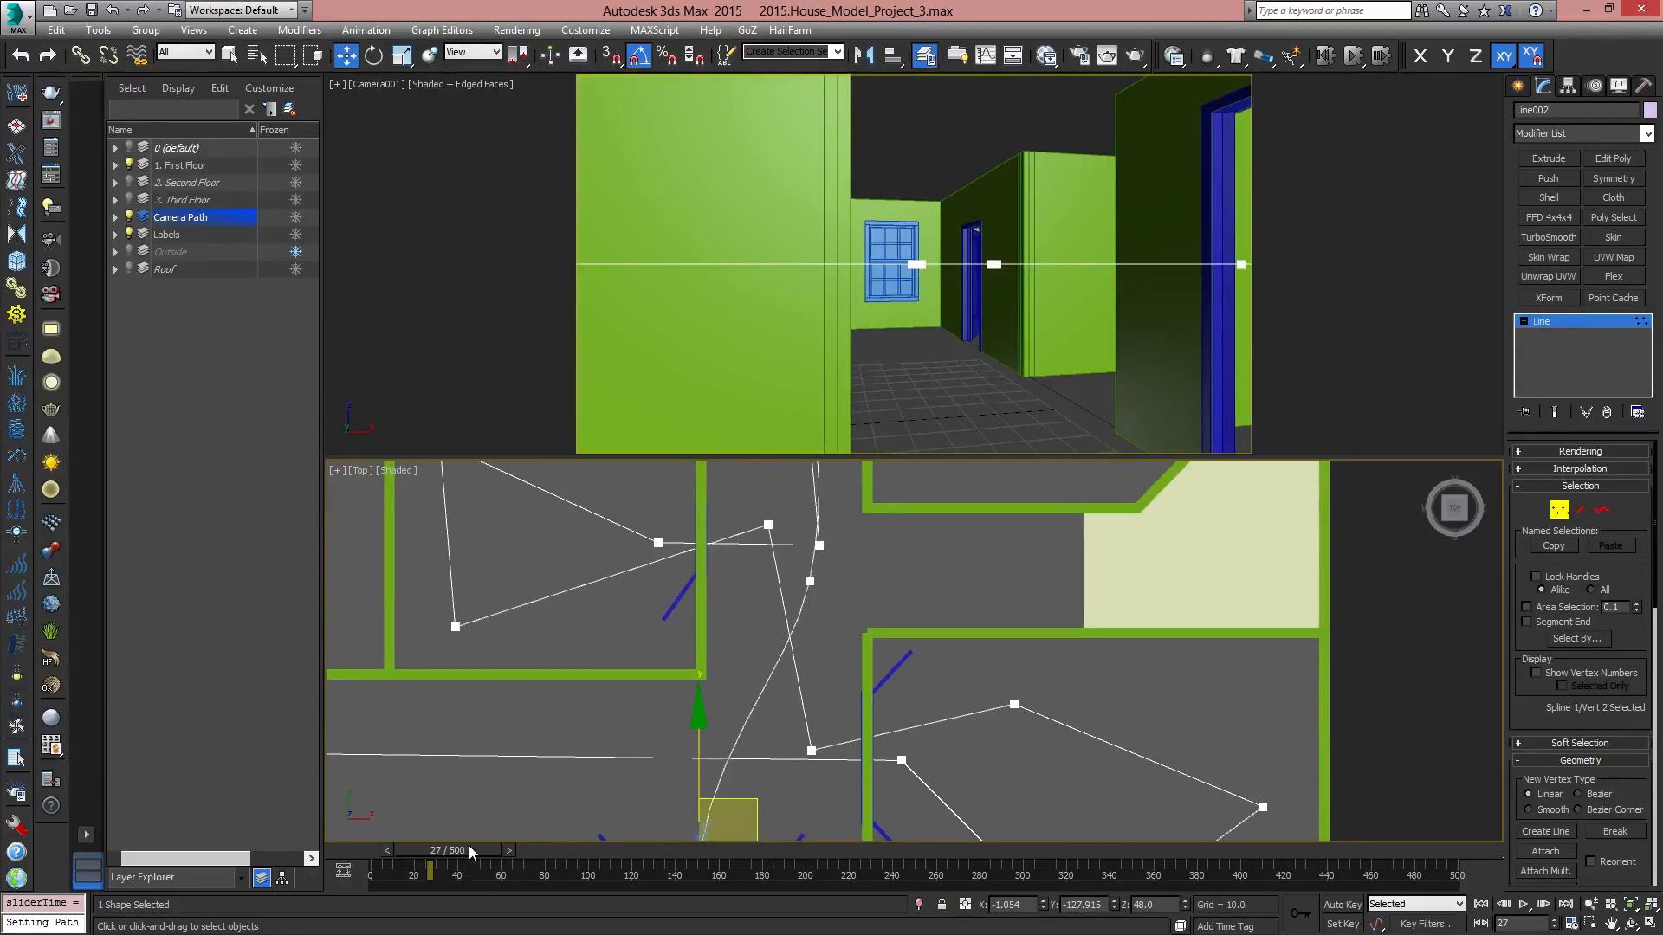
Advance the animation to frame 53 and frame the upper hallway part of the path.
drag(470, 846, 526, 862)
key(w)
middle_drag(775, 626, 707, 857)
mouse_move(545, 852)
mouse_down()
mouse_move(560, 857)
mouse_move(545, 864)
mouse_up()
Convert the path's fourth vertex, in the upper hallway beside the room doorway, to Smooth.
click(803, 648)
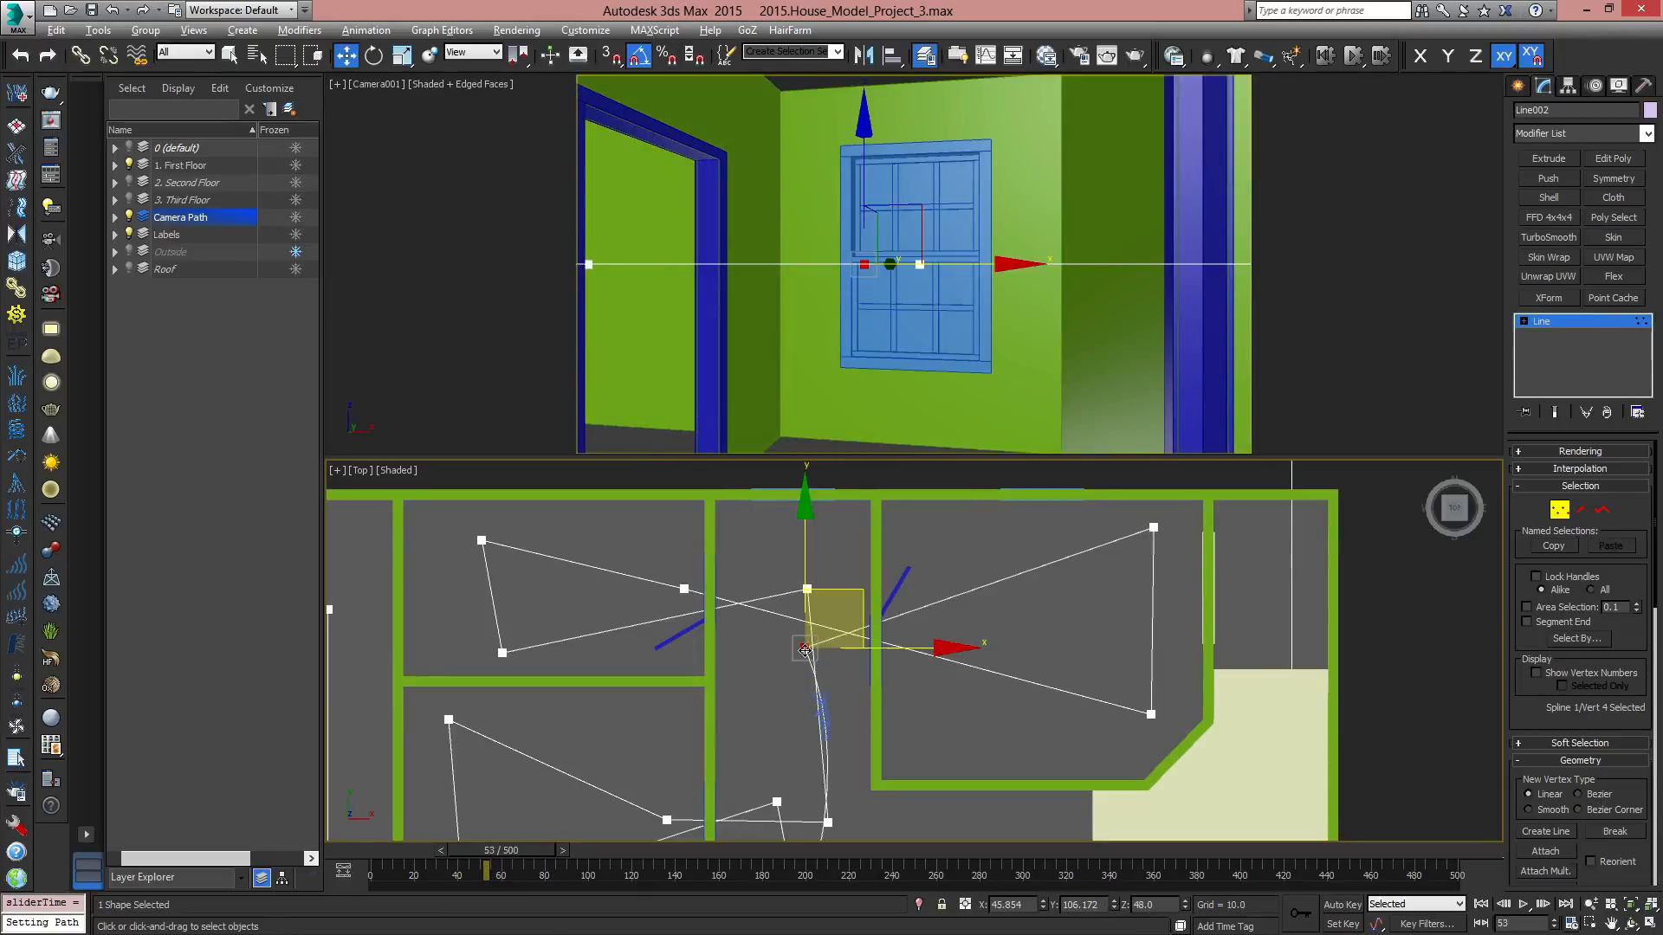
scroll(801, 648, up, 5)
right_click(745, 596)
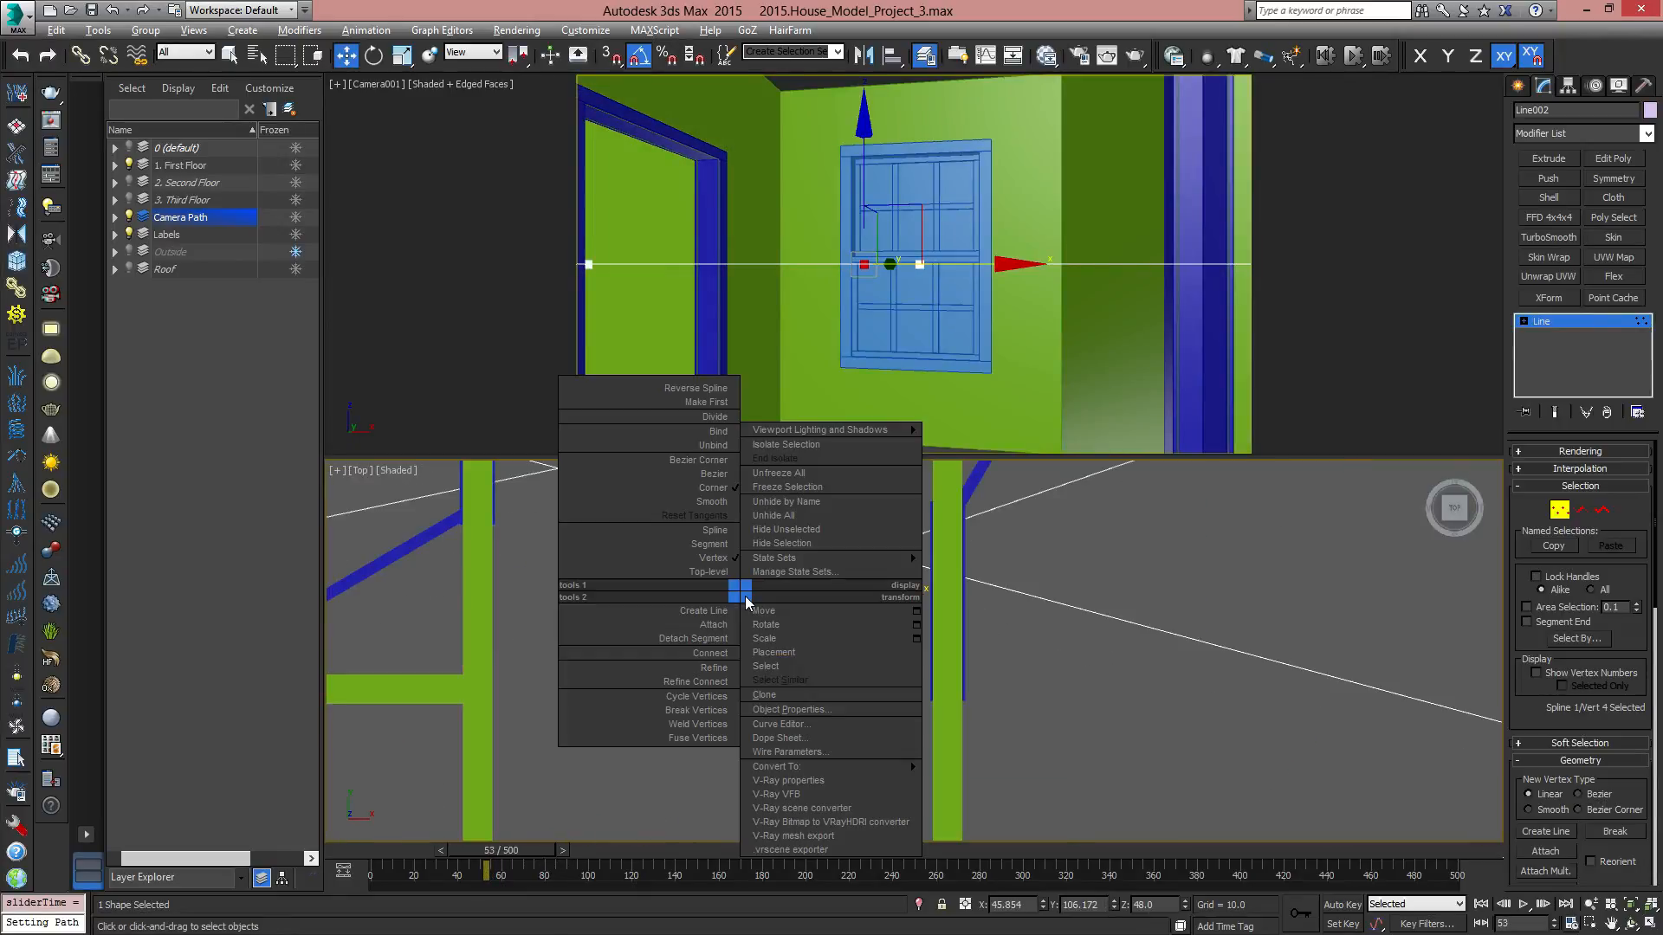
click(700, 503)
scroll(760, 637, down, 5)
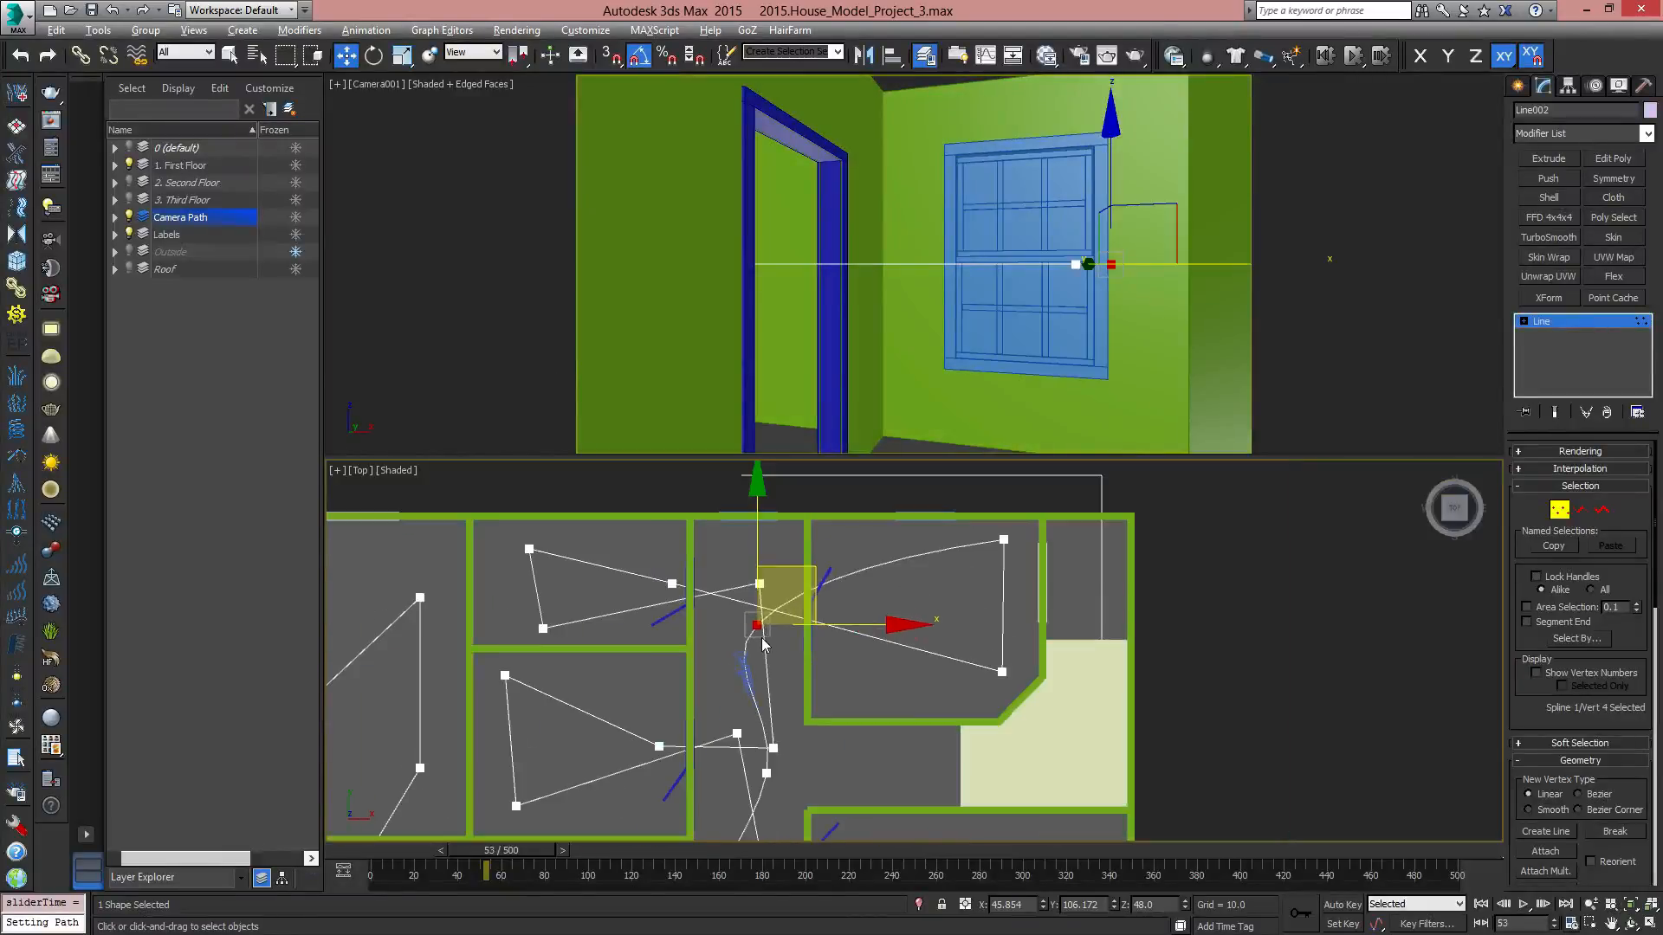
Move the fourth vertex about 17 units toward the room doorway and advance the animation to frame 60.
mouse_move(810, 563)
mouse_down()
mouse_move(834, 551)
mouse_move(832, 574)
mouse_up()
mouse_move(544, 844)
mouse_down()
mouse_move(511, 849)
mouse_move(549, 847)
mouse_up()
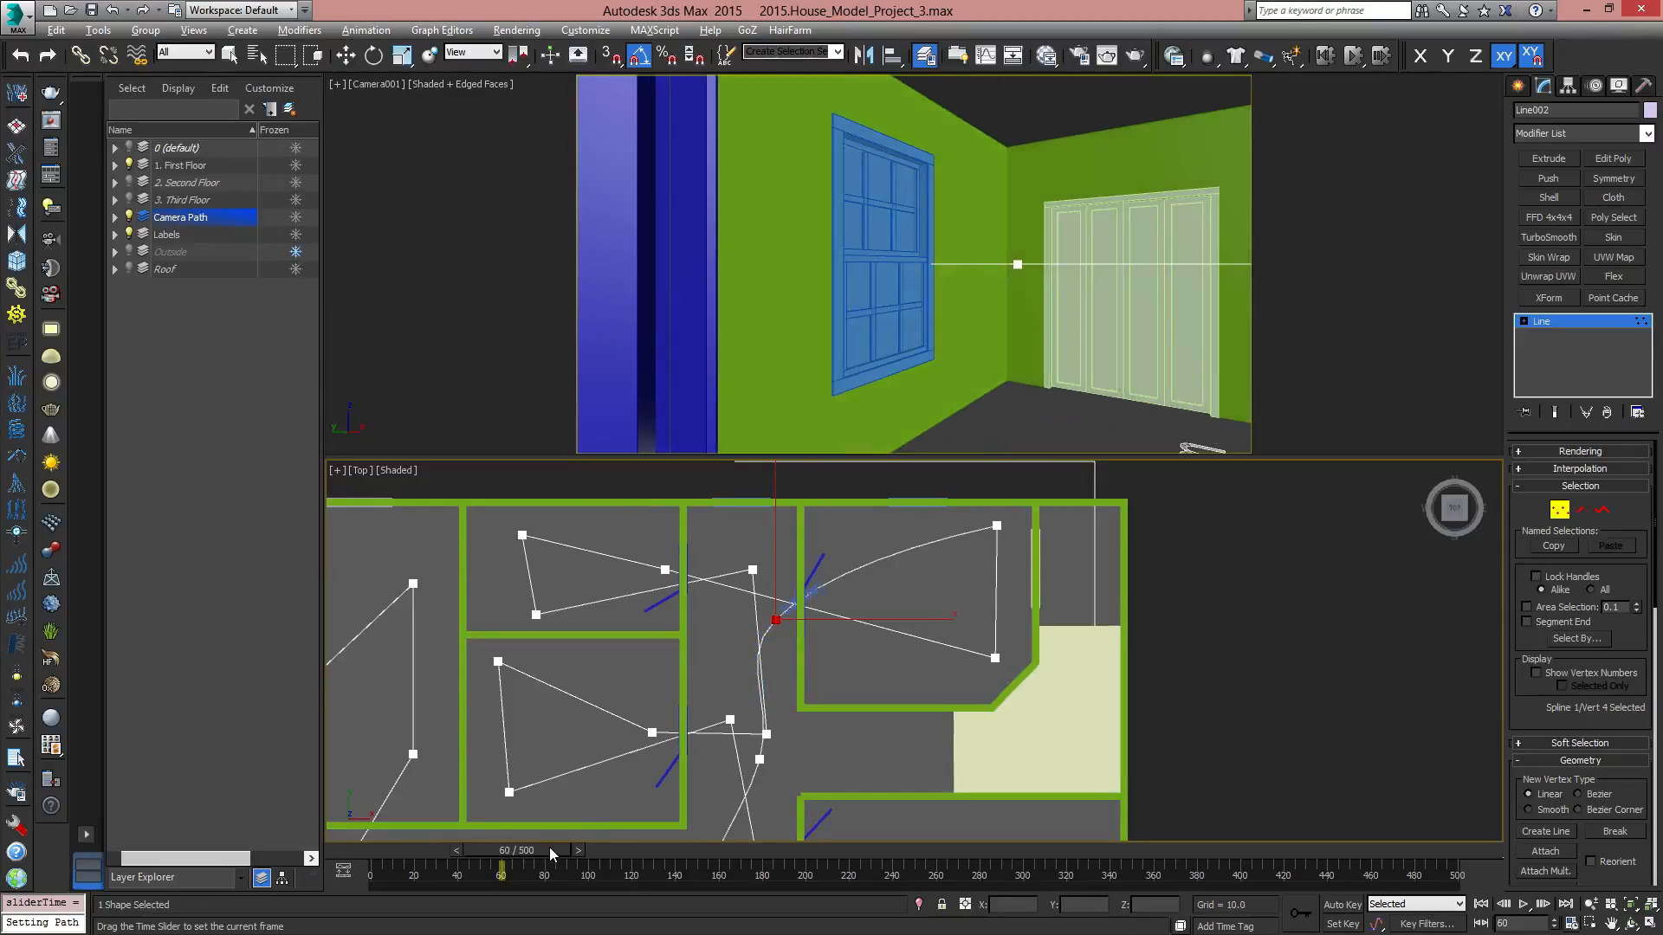
key(w)
scroll(742, 703, up, 4)
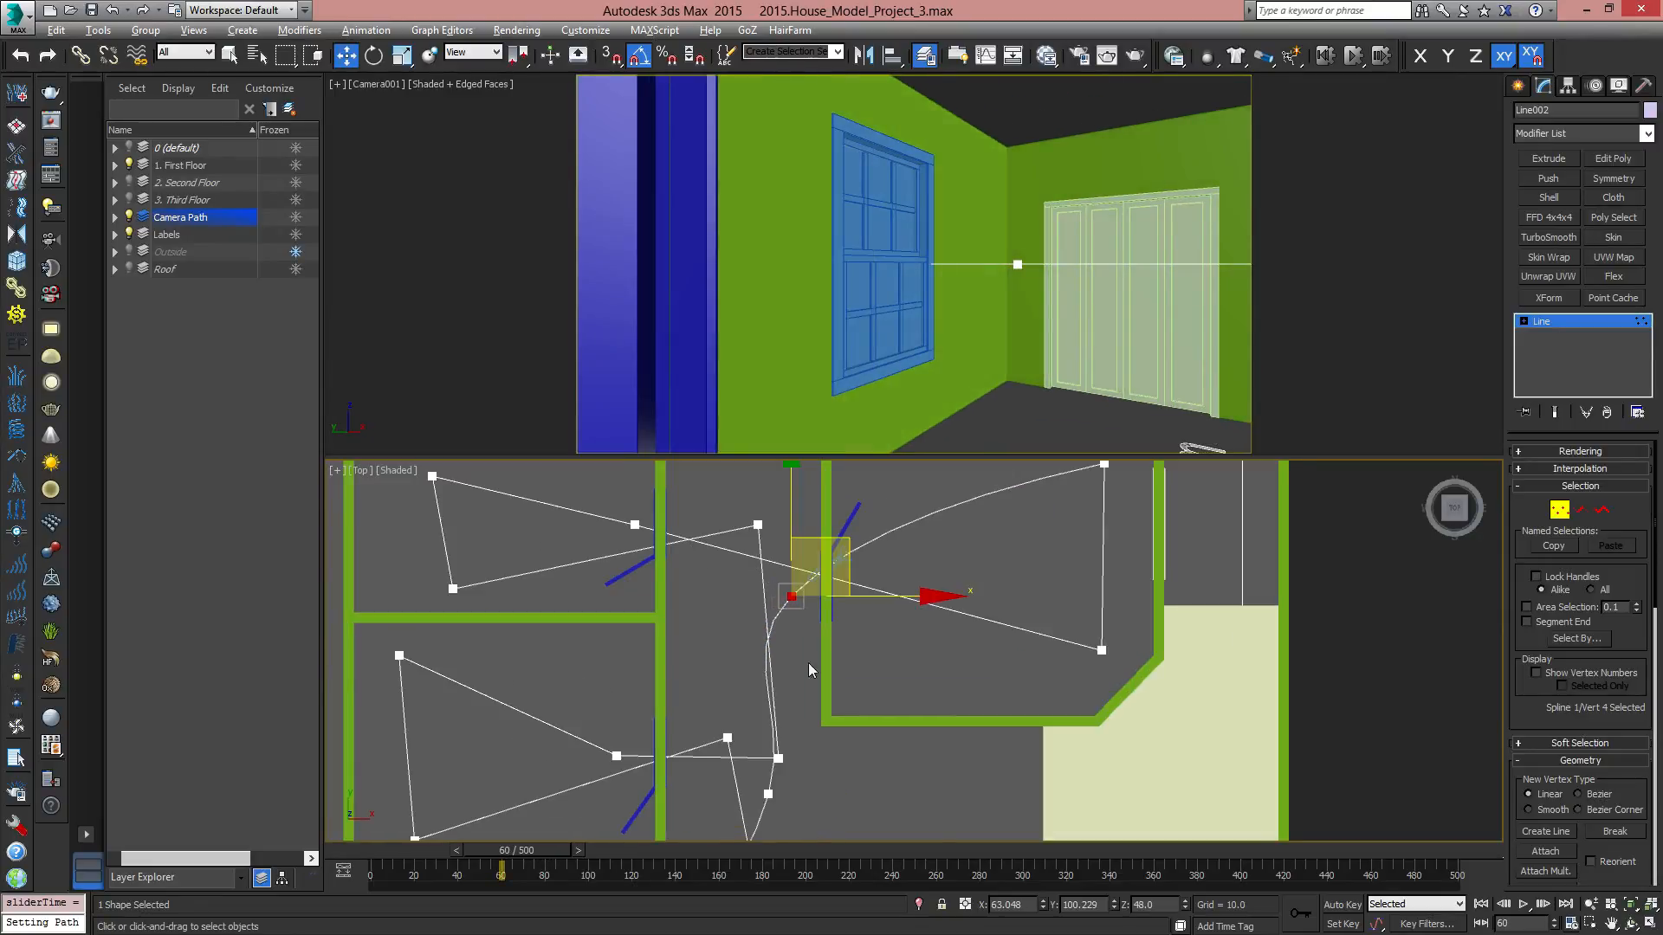
Move the third vertex slightly back down the hallway and nudge the fourth vertex to refine the turn into the room.
click(754, 662)
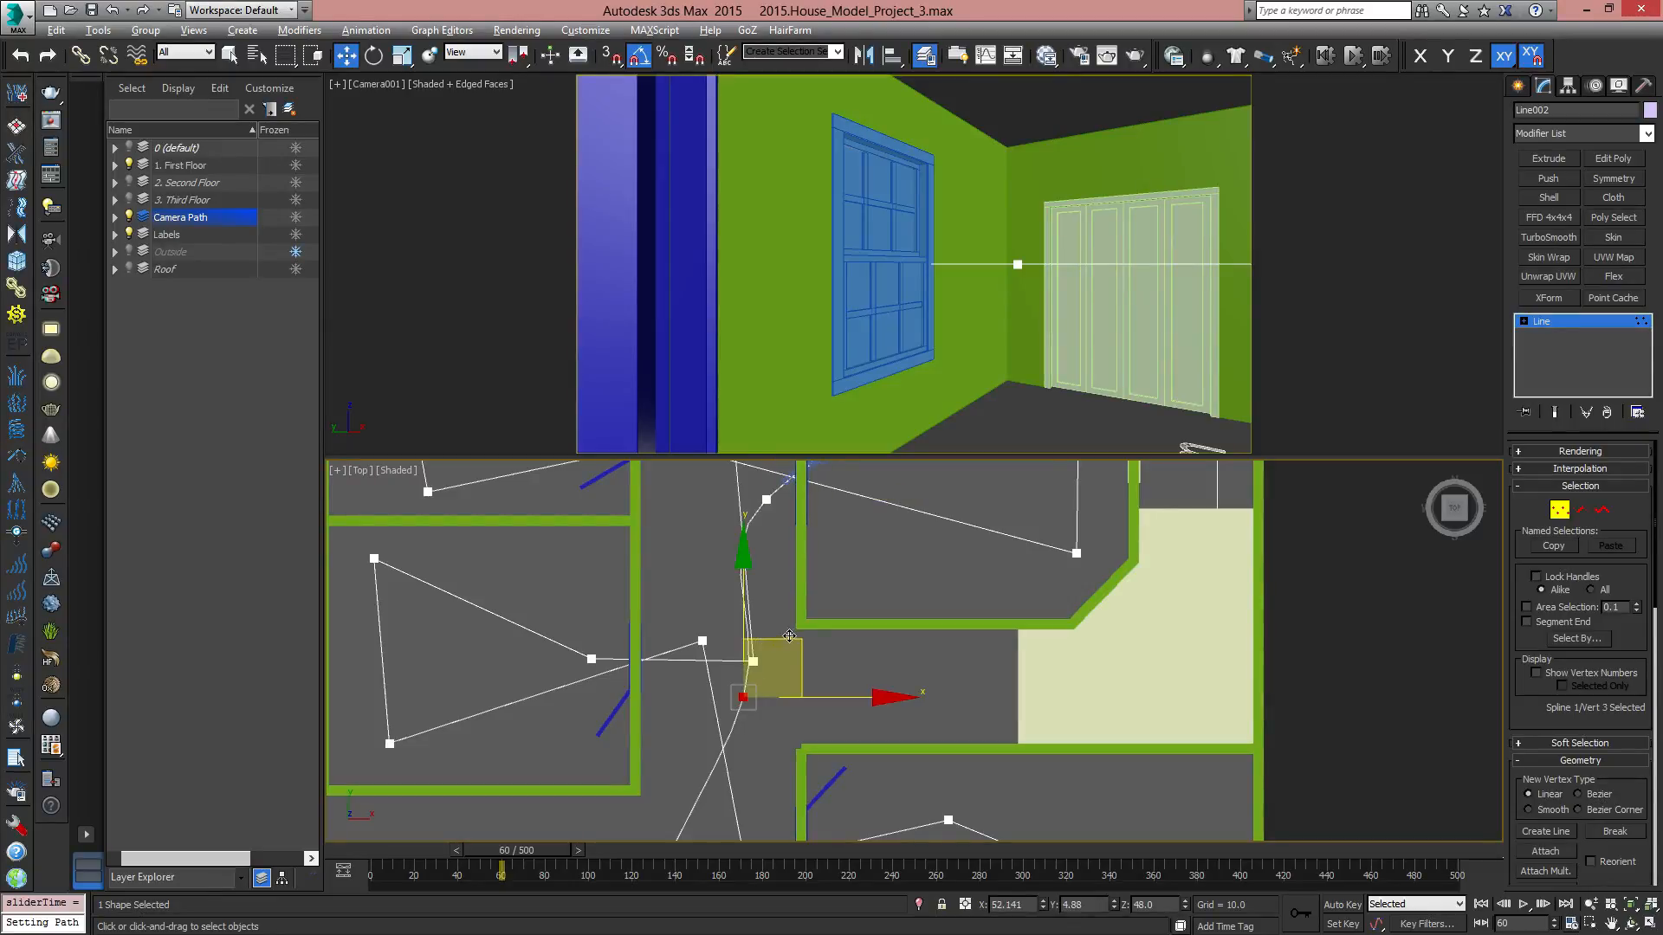
drag(790, 644, 779, 686)
middle_drag(784, 627, 753, 782)
click(738, 655)
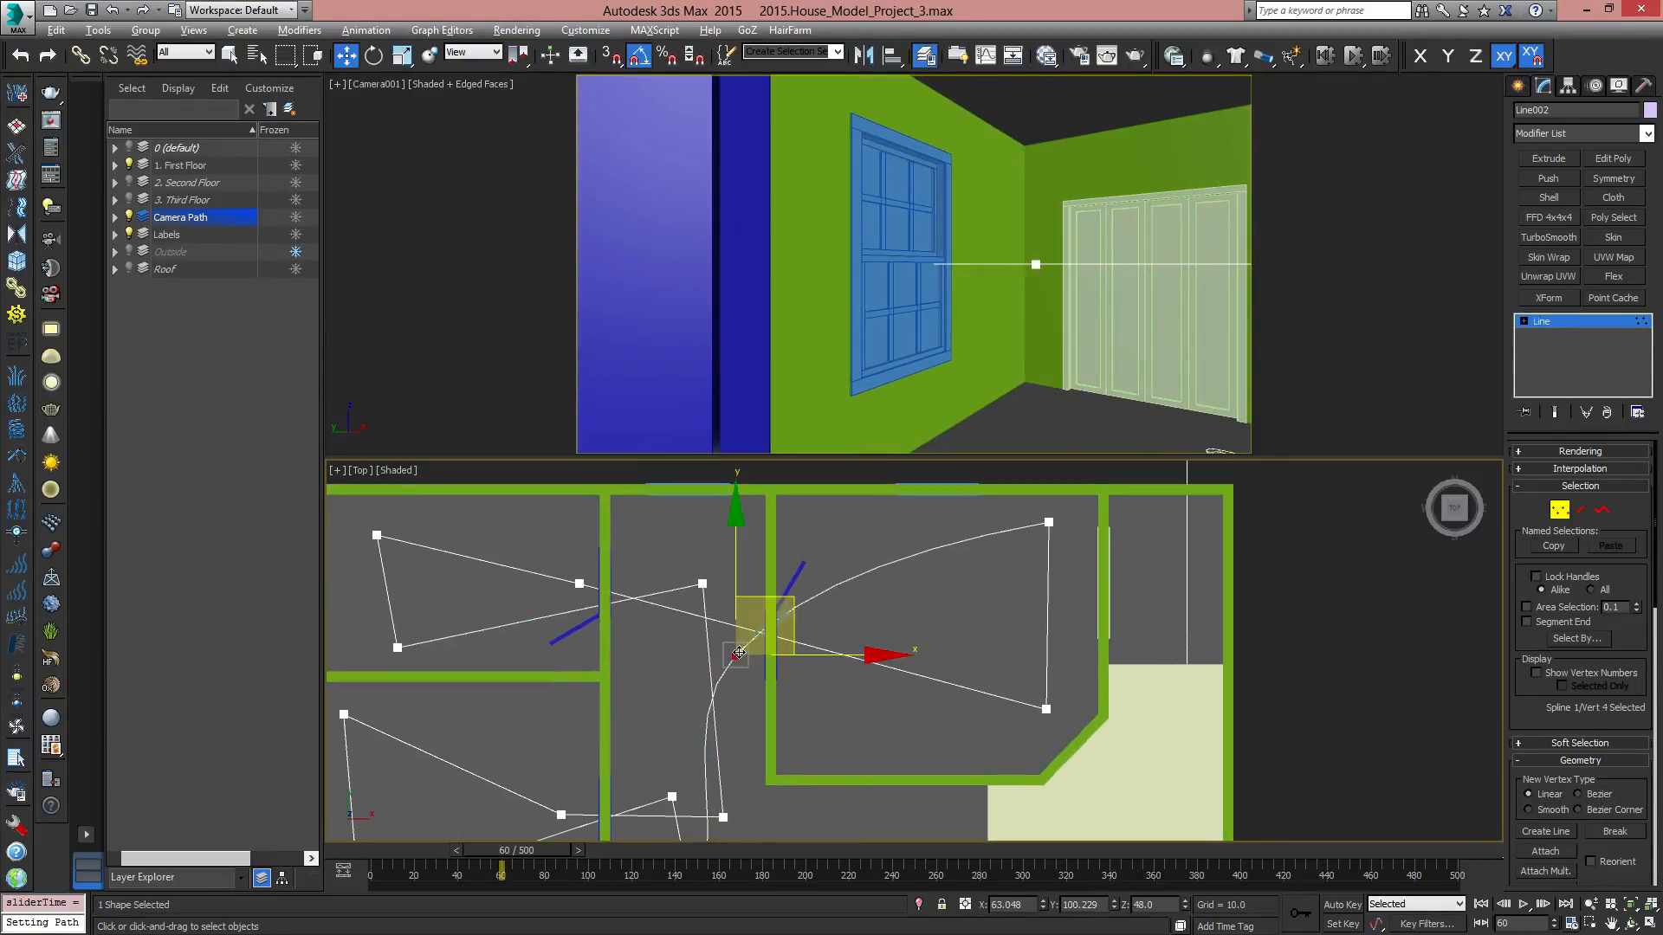
drag(784, 599, 790, 606)
middle_drag(953, 653, 839, 570)
middle_drag(730, 574, 716, 664)
Deselect the path vertices and advance the animation to frame 65, with the camera just inside the room.
click(767, 604)
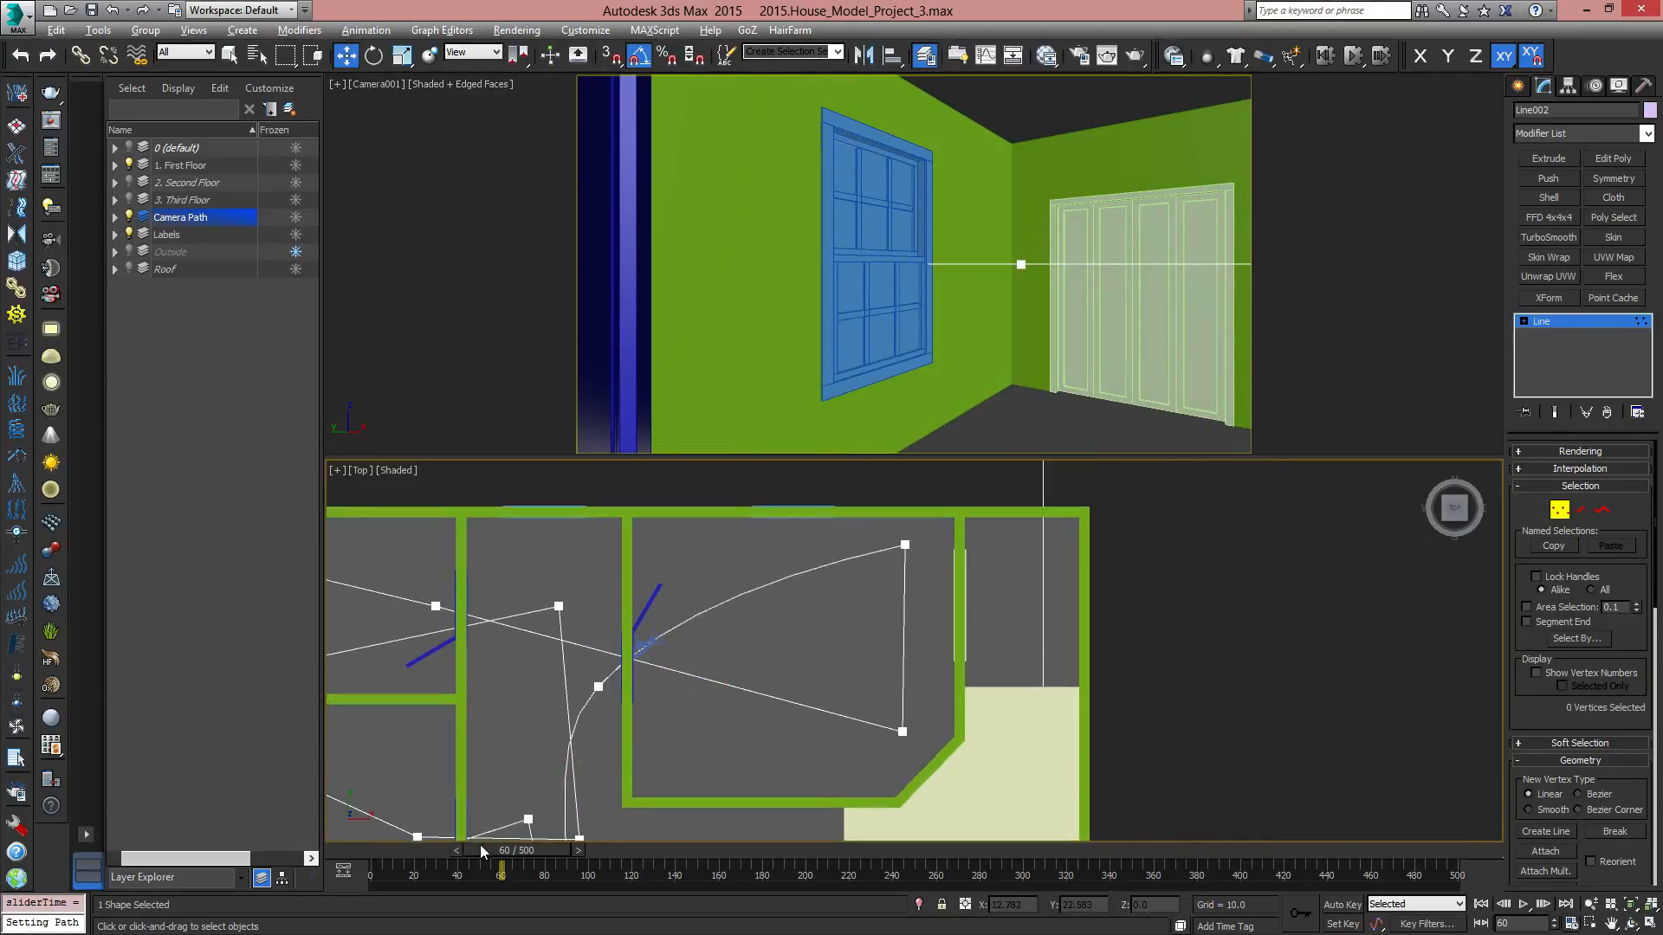
drag(519, 848, 541, 848)
mouse_move(565, 854)
mouse_down()
mouse_move(578, 858)
mouse_move(539, 855)
mouse_up()
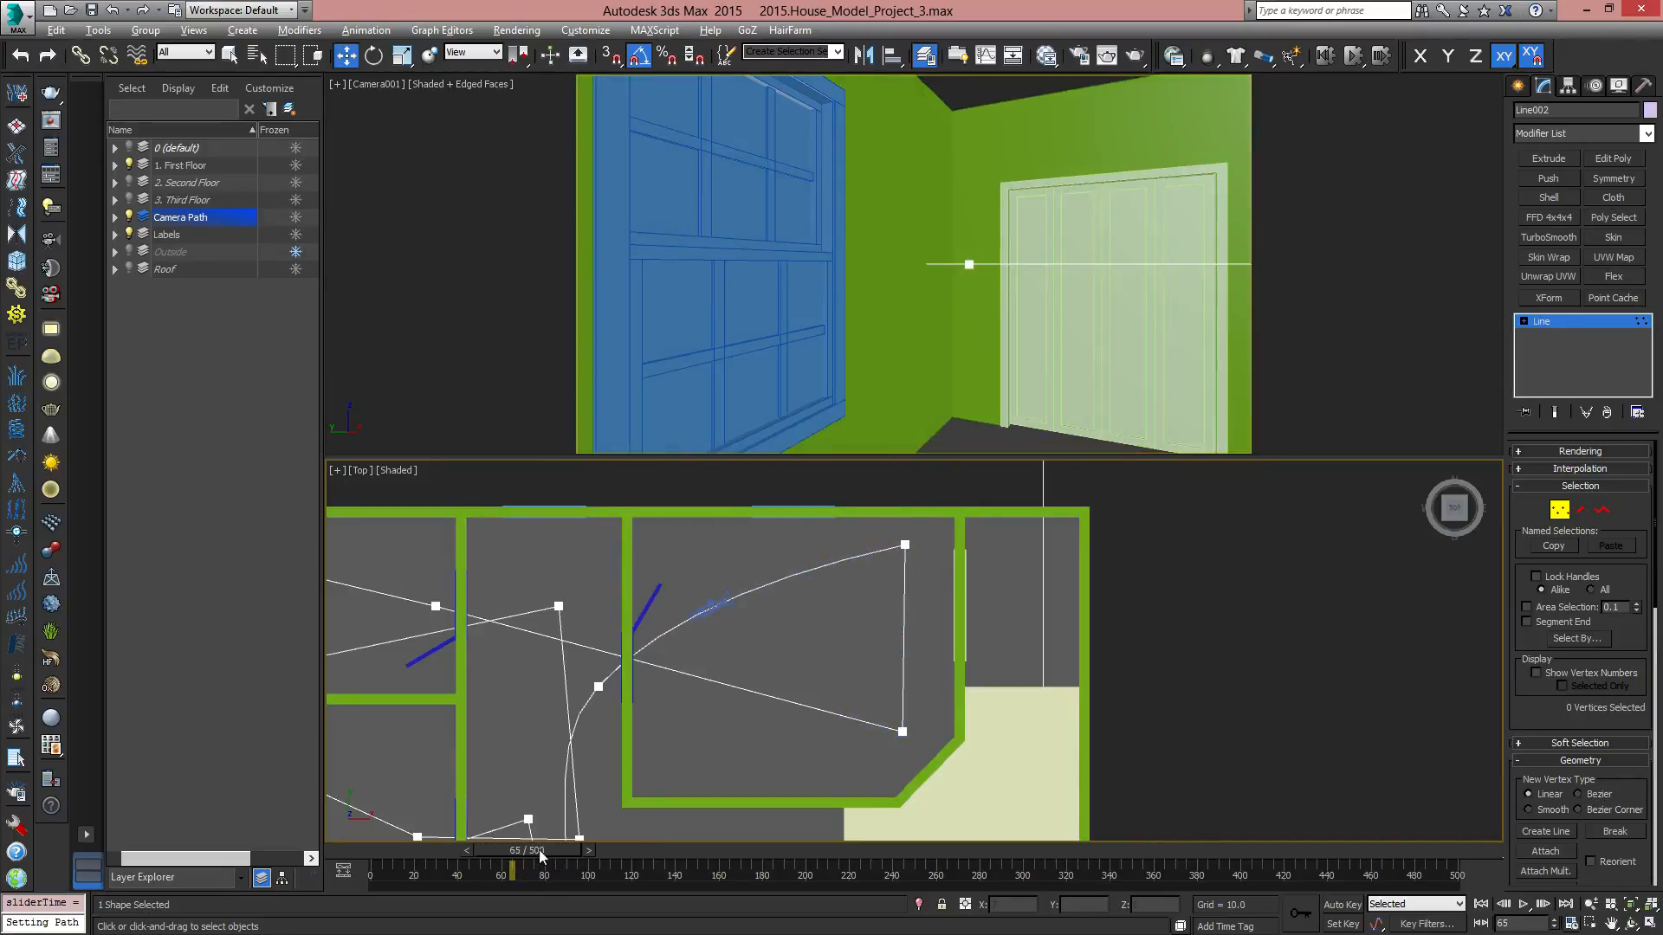
Convert the path's two vertices at the far side of the room to Smooth.
click(905, 542)
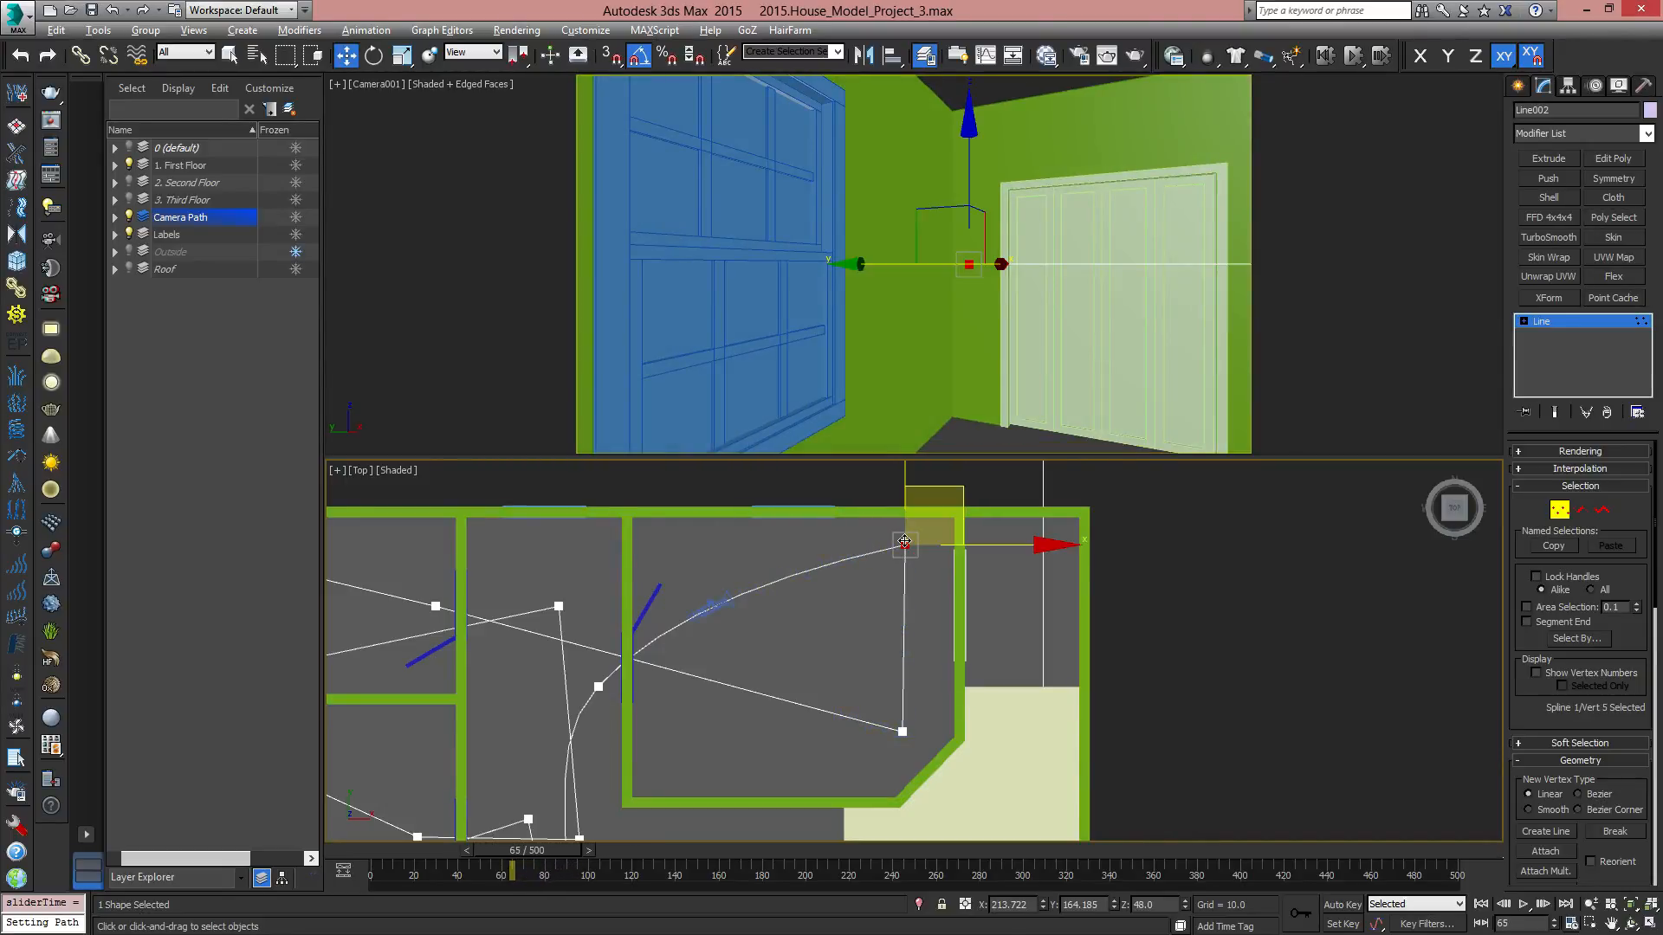
right_click(903, 680)
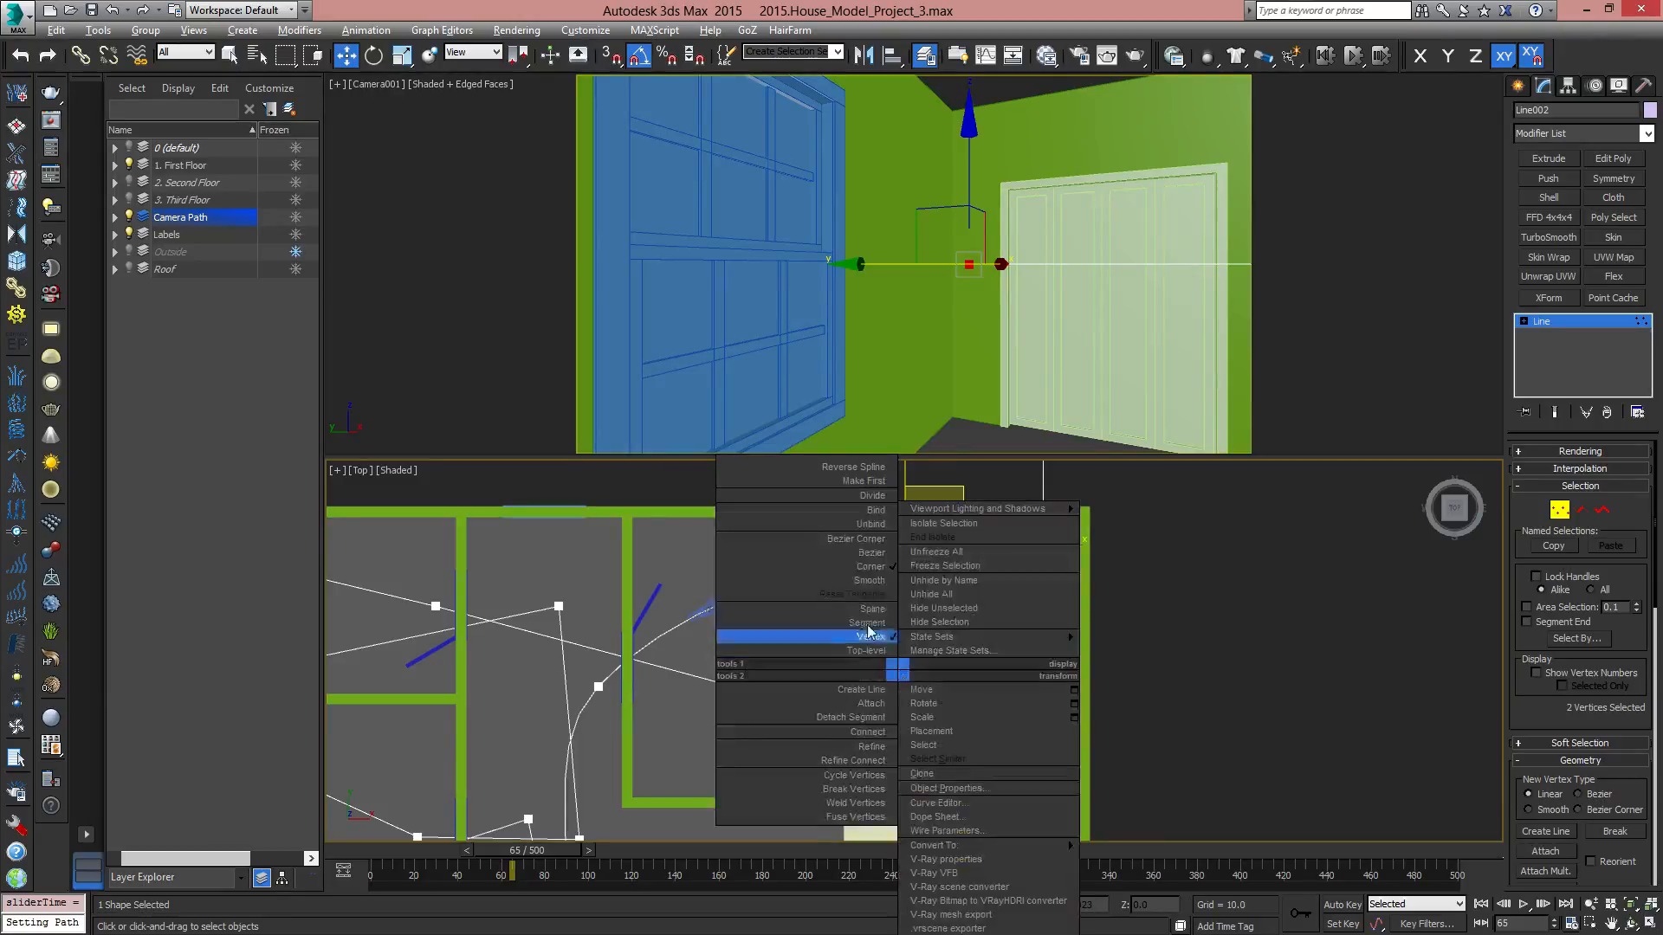
click(805, 583)
middle_drag(900, 698, 891, 737)
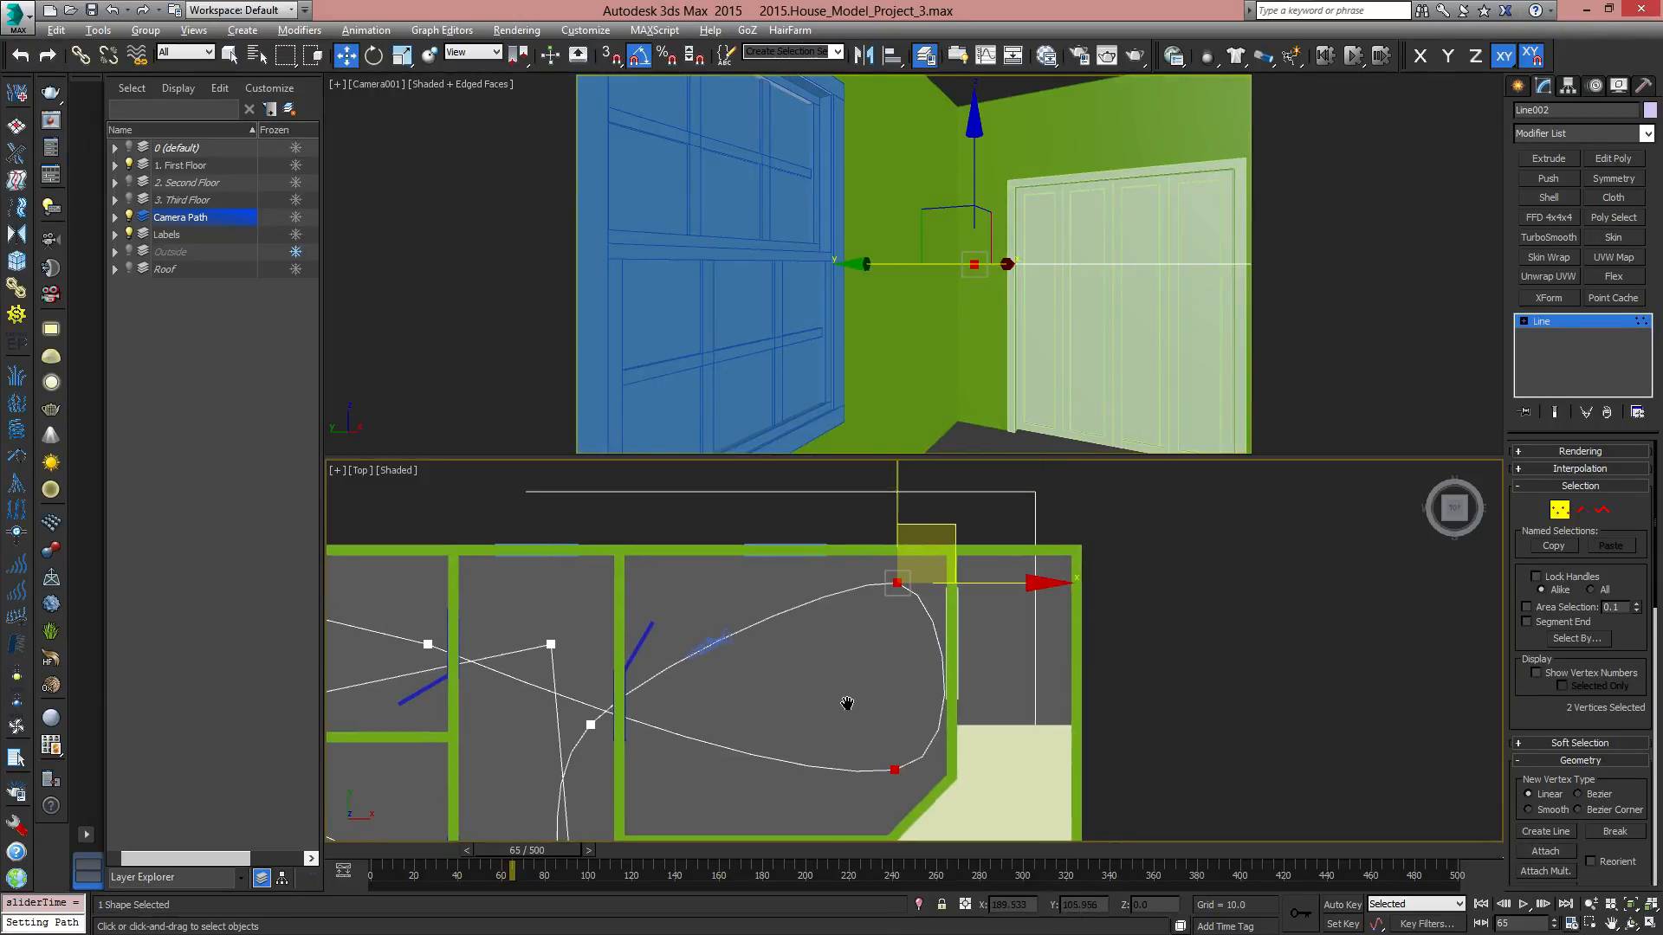
Move the room's two smoothed vertices inward from the far wall, placing the fifth vertex at about X 157.5, Y 153.6.
click(896, 585)
drag(946, 524, 876, 540)
middle_drag(891, 751, 877, 633)
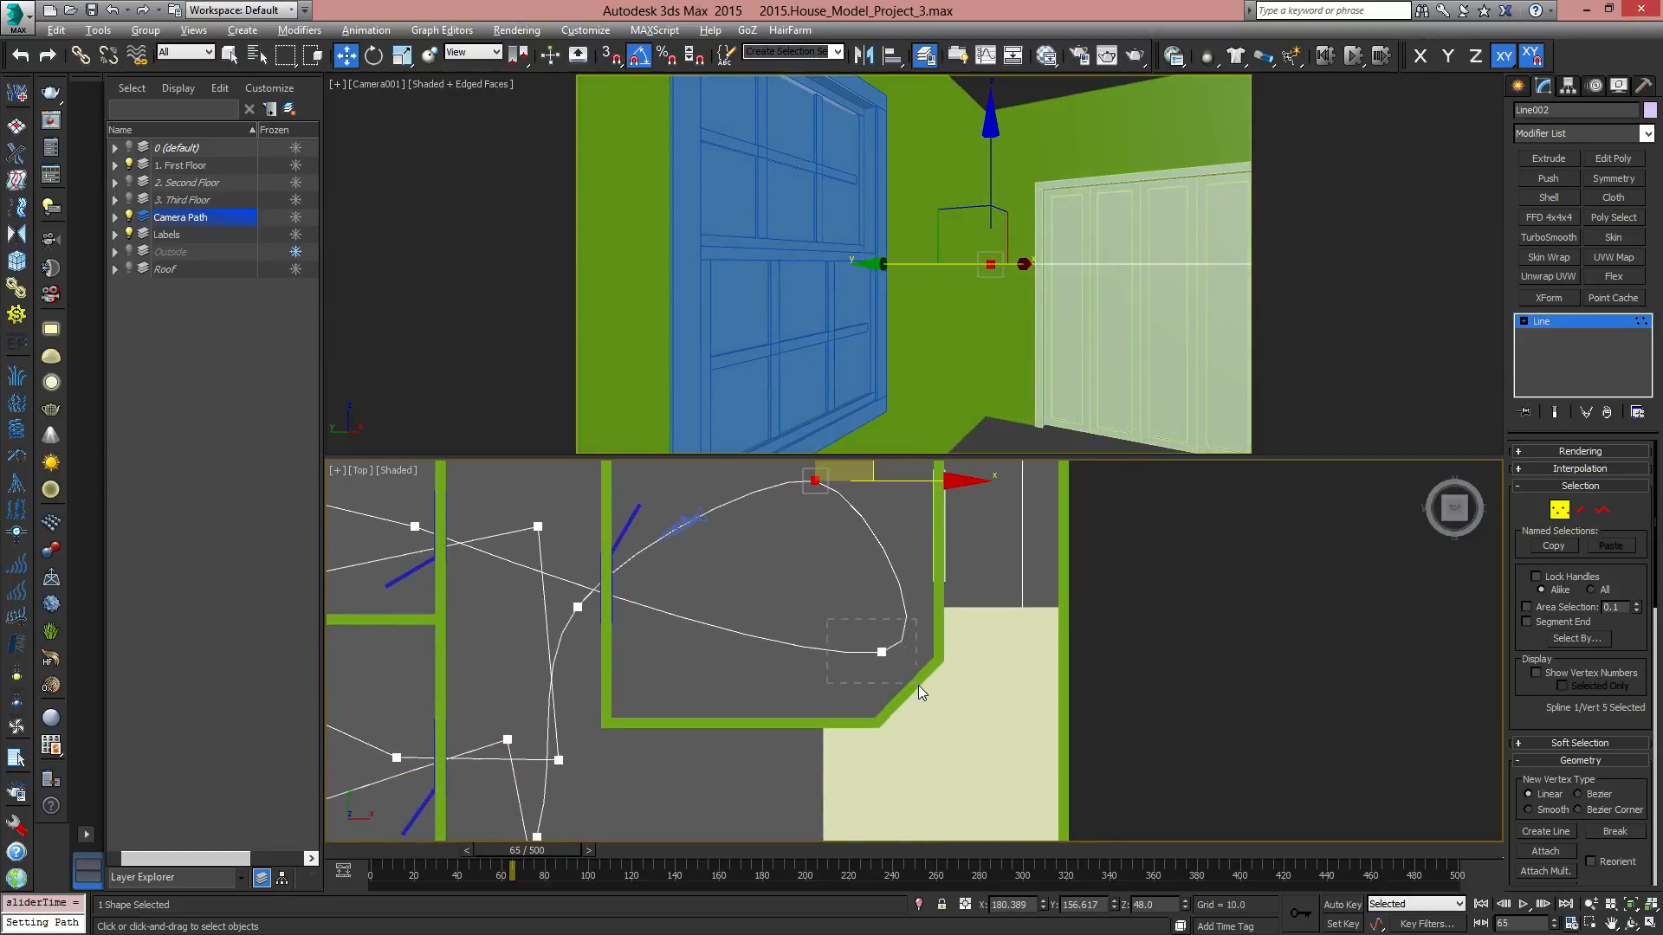
drag(918, 684, 920, 683)
drag(933, 595, 824, 642)
middle_drag(753, 444, 766, 542)
click(827, 578)
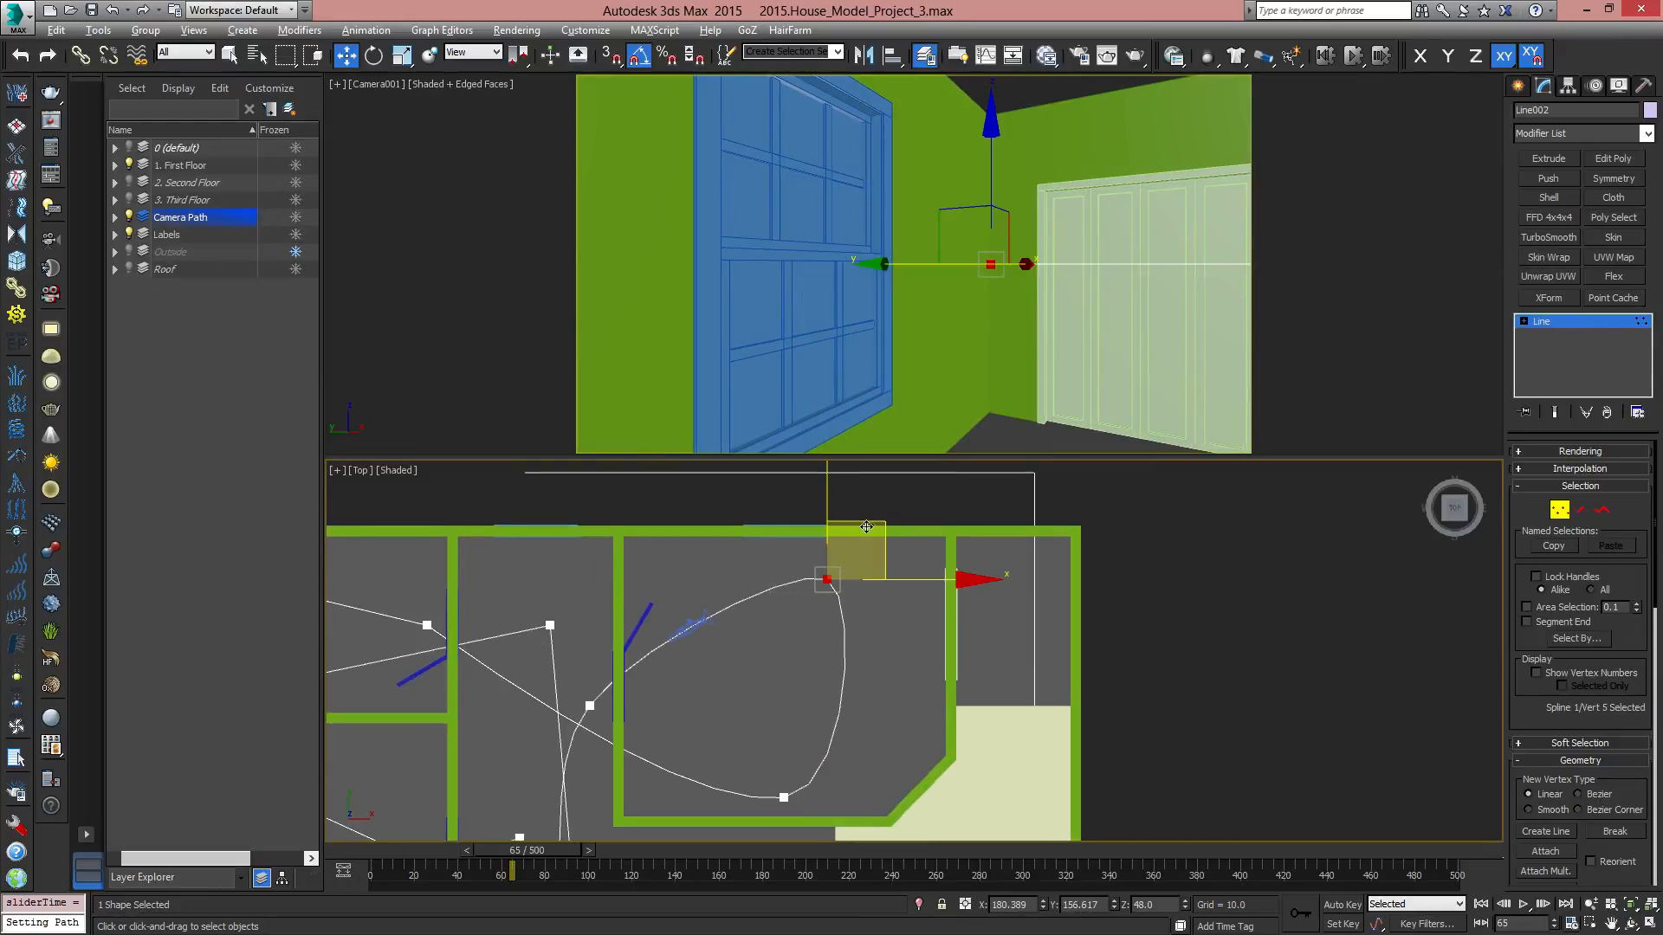
drag(867, 526, 819, 535)
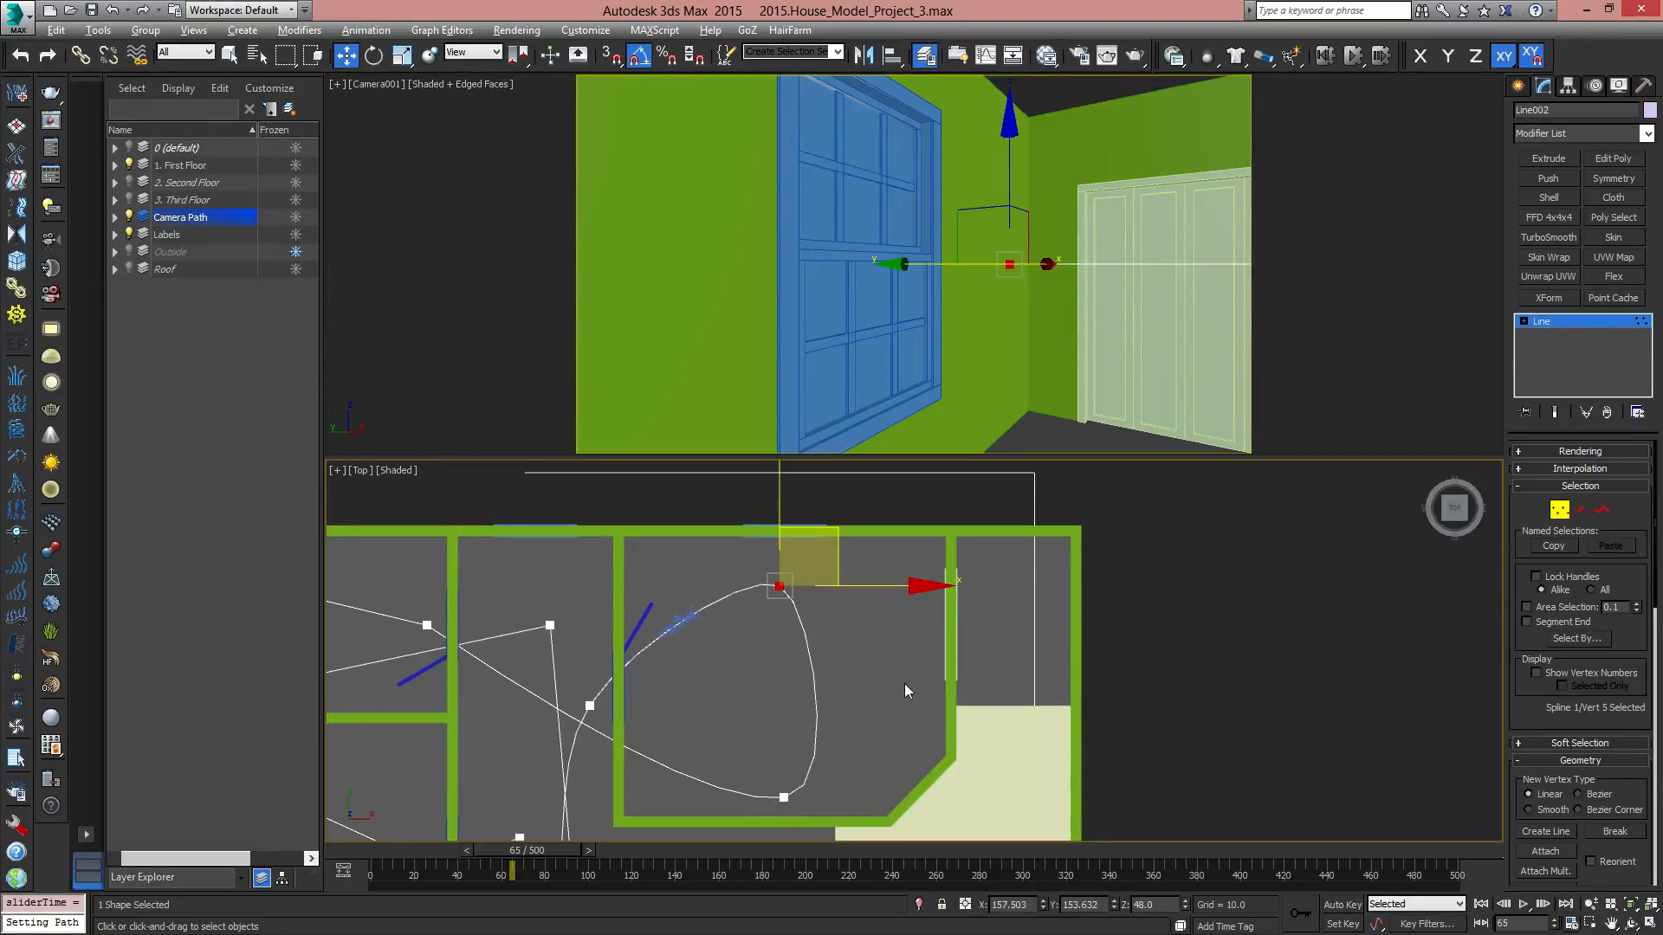
Insert a vertex with Refine midway along the path segment between the room's two vertices.
middle_drag(860, 726, 860, 604)
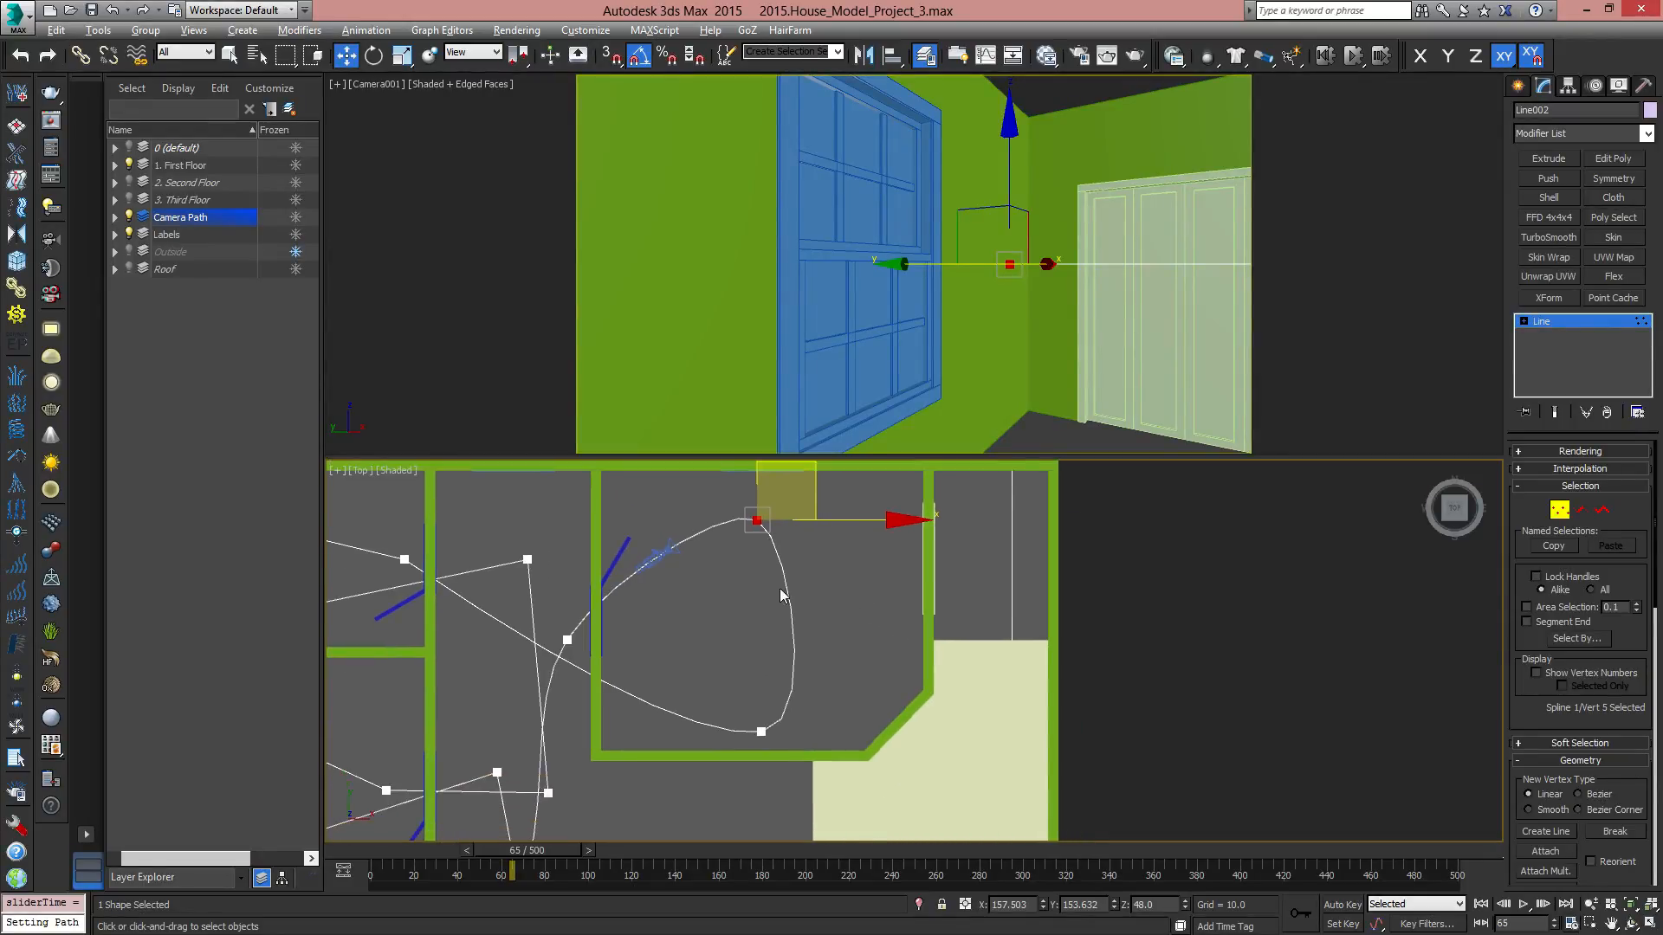
right_click(861, 611)
click(827, 682)
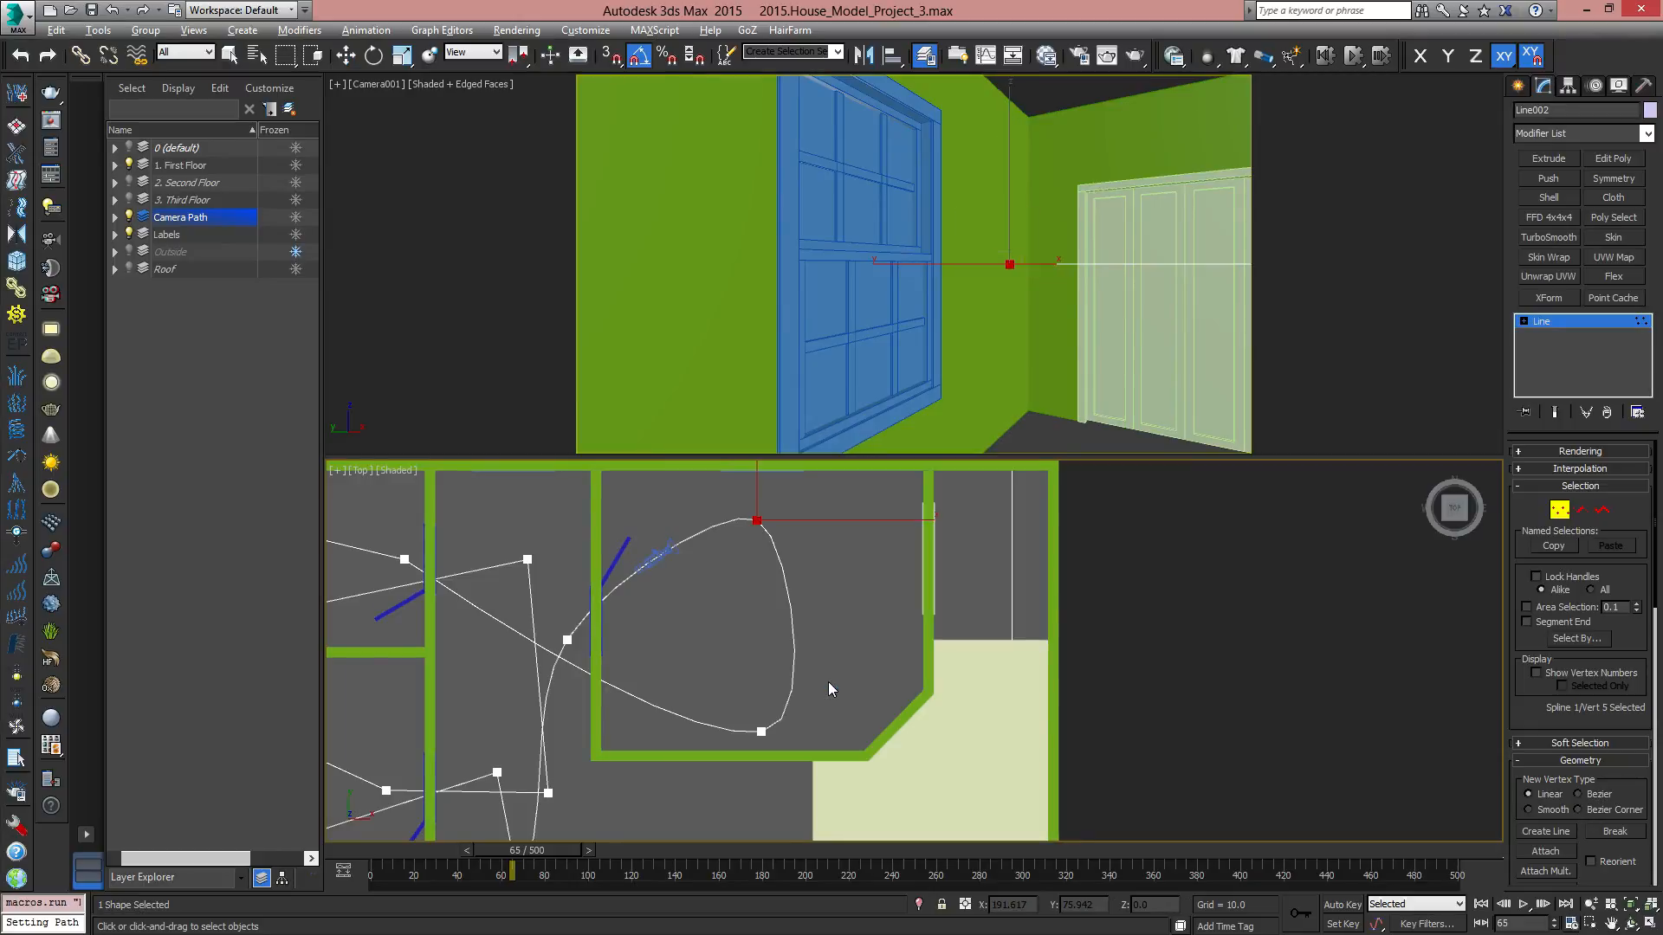
click(791, 617)
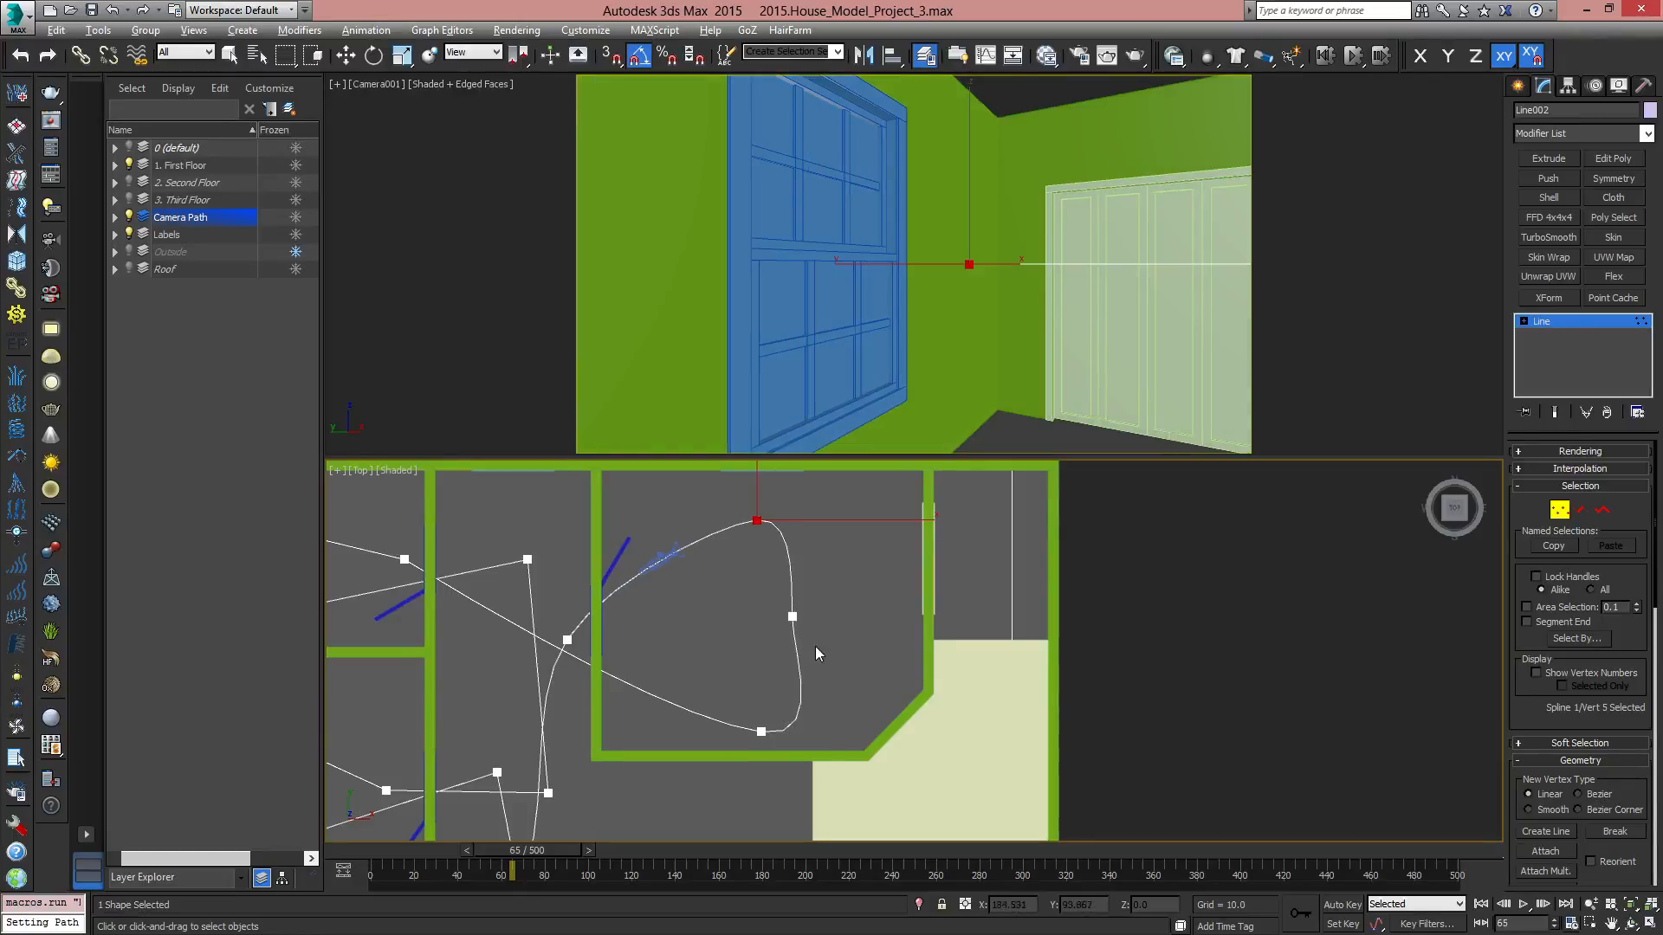
right_click(837, 577)
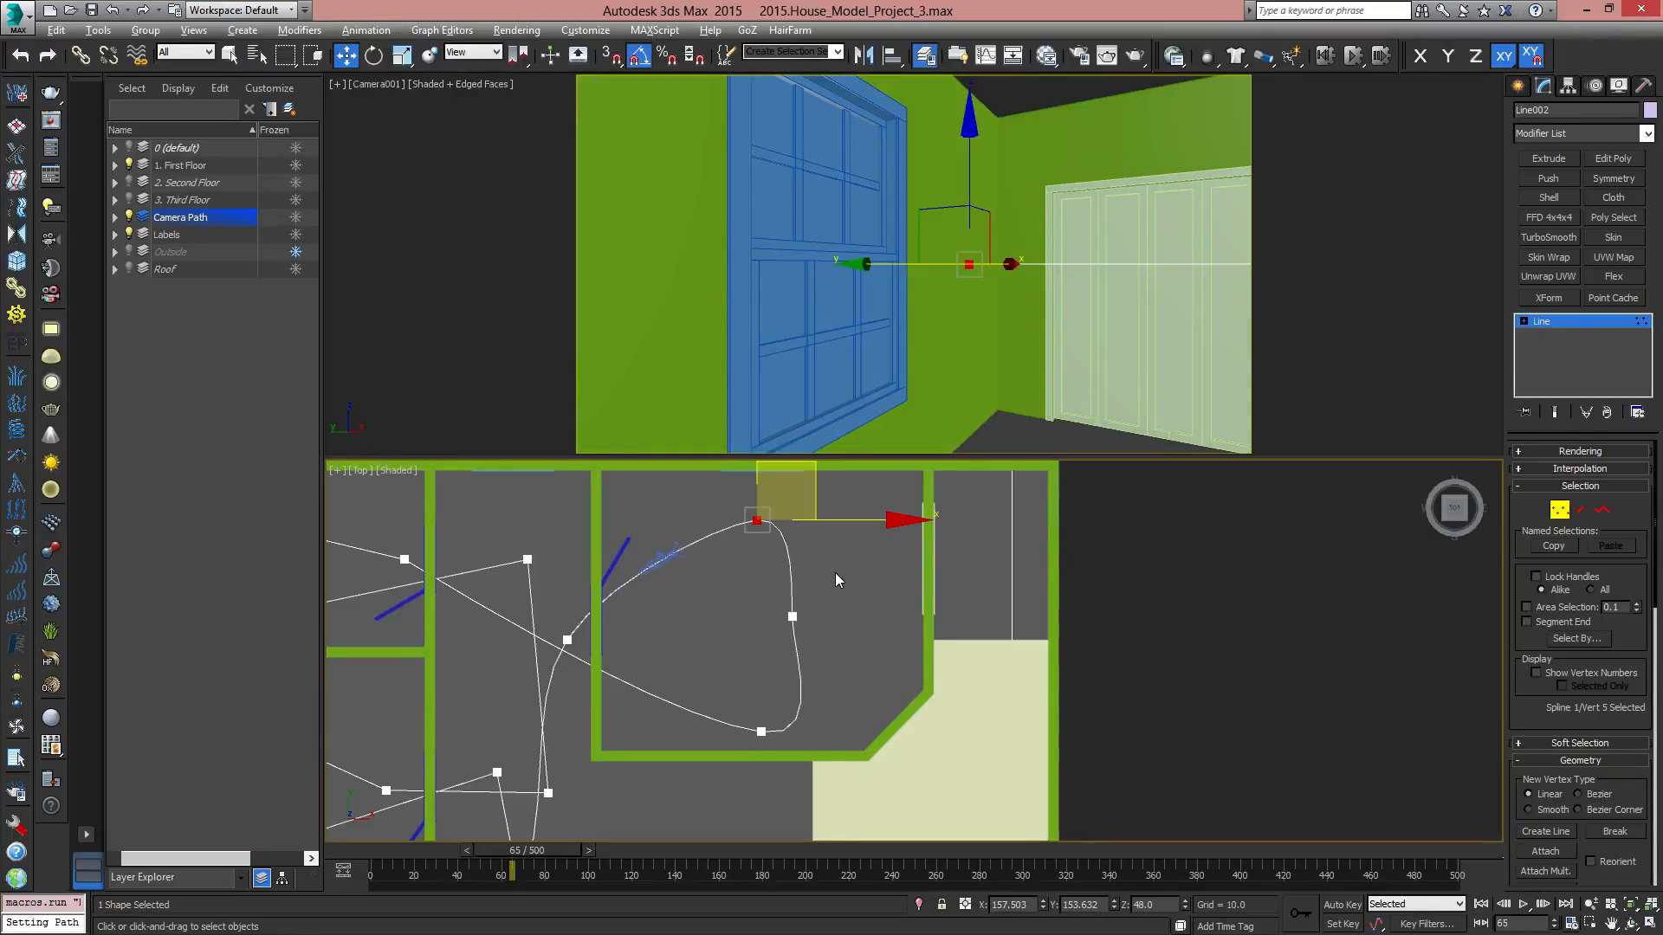
Move the inserted vertex outward to about X 216.5, Y 112 near the far wall and set it to Smooth.
click(793, 617)
drag(851, 570, 922, 602)
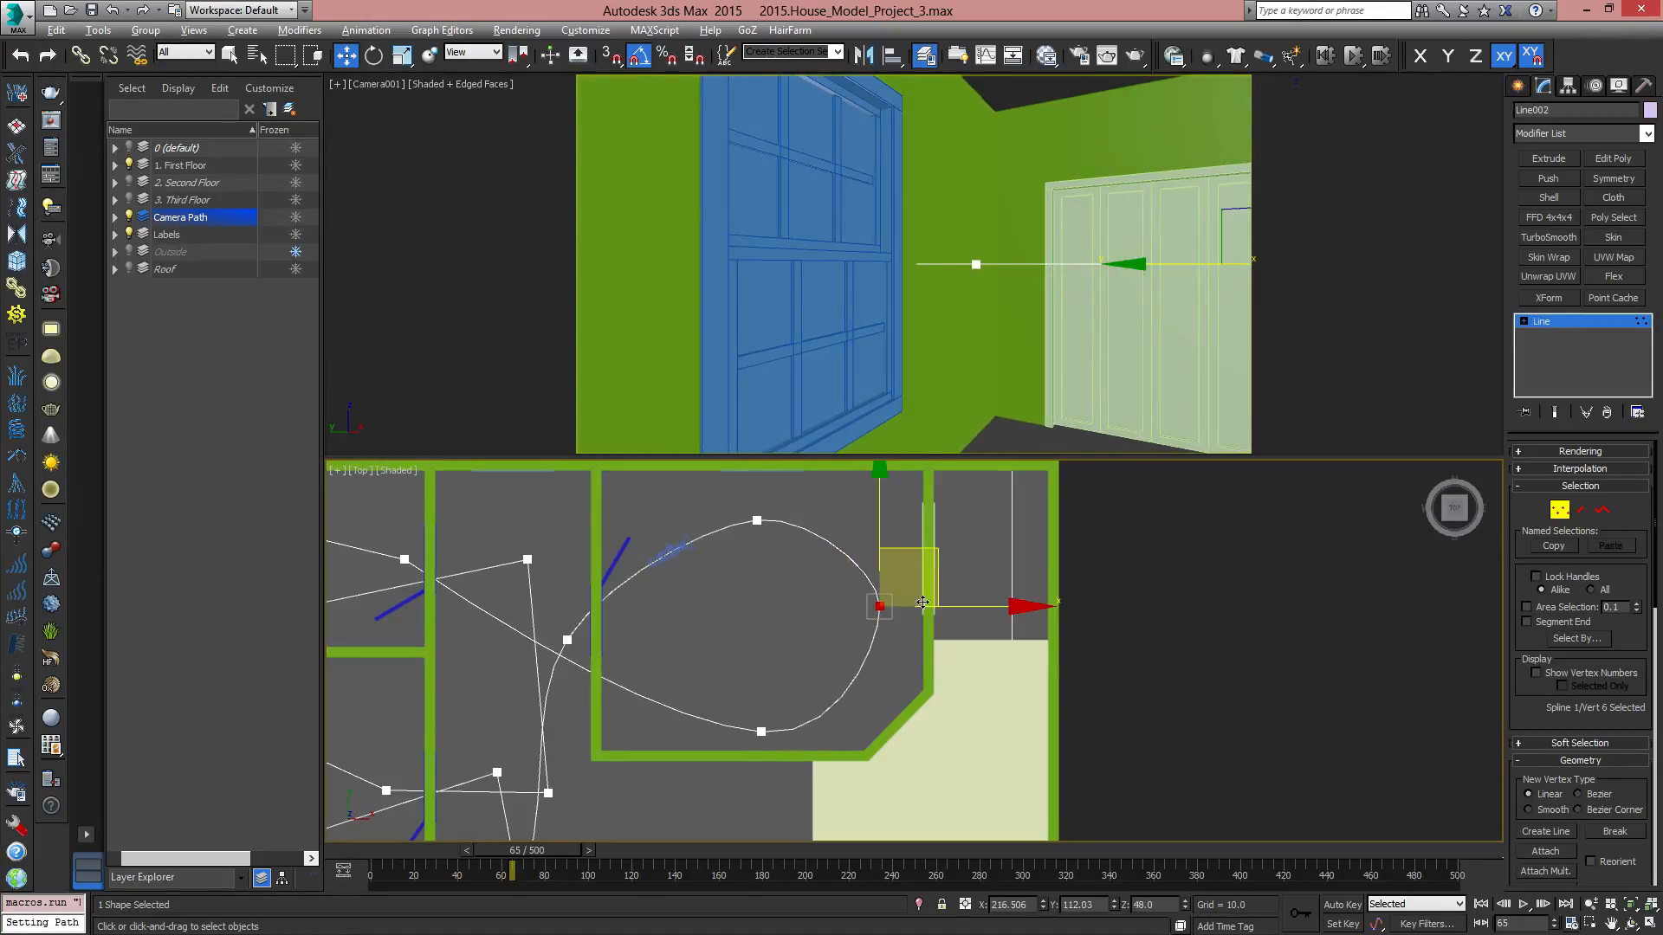
right_click(877, 604)
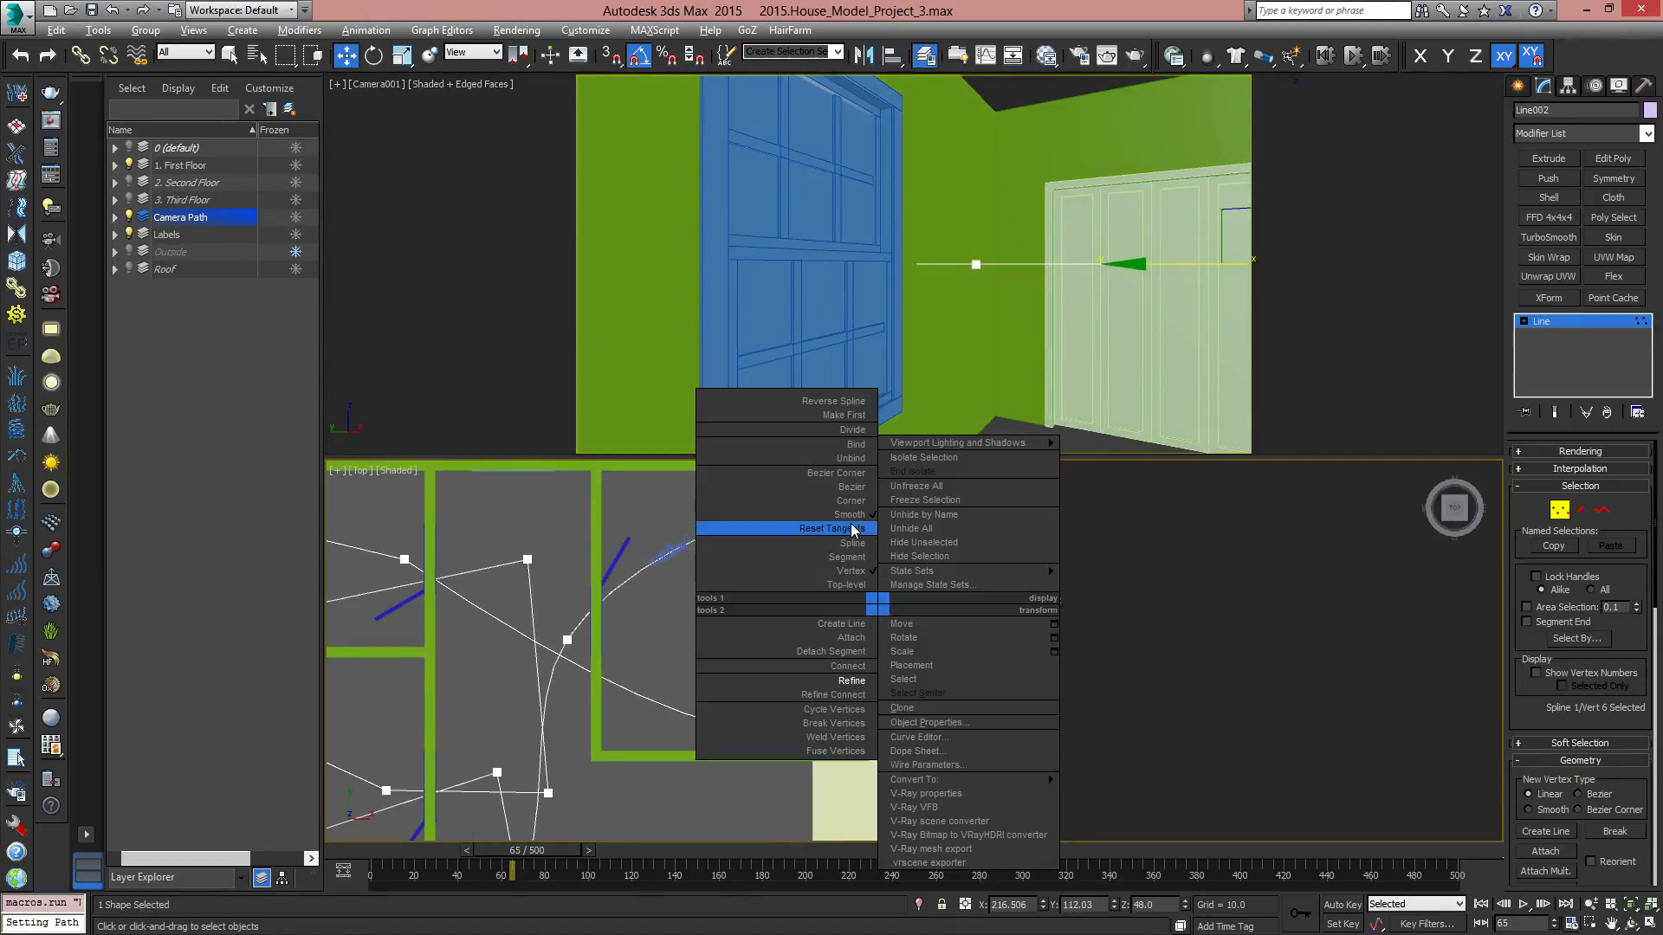
click(853, 516)
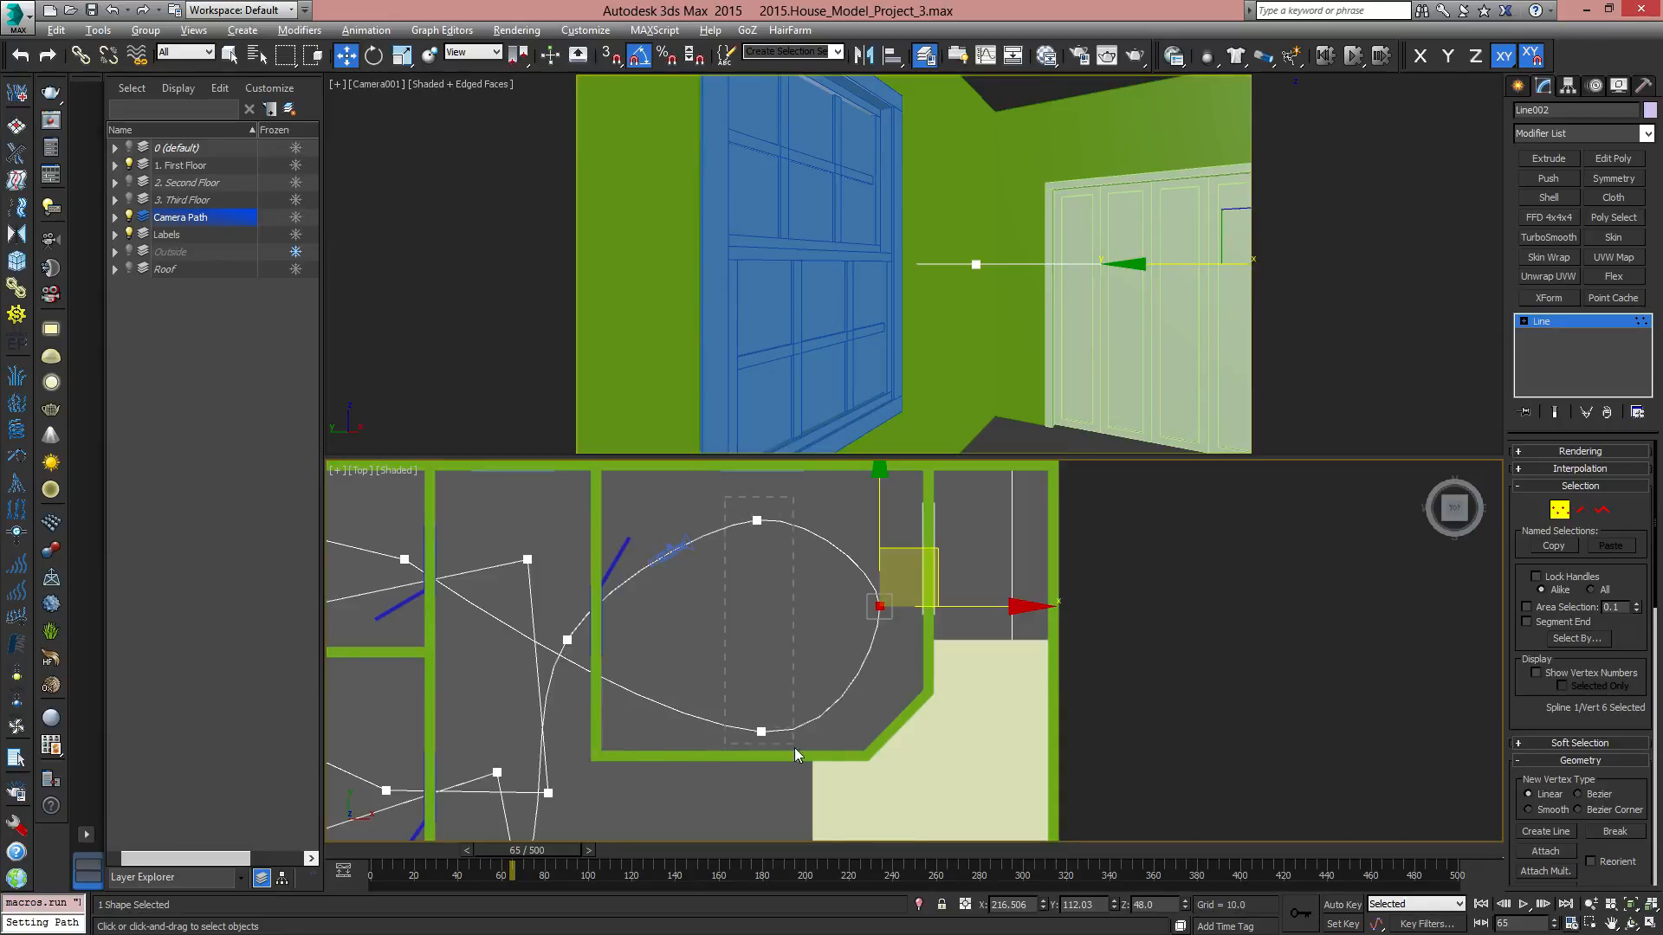
Round the room's loop by nudging its three vertices slightly inward, with the seventh vertex at about X 153.8, Y 57.1.
drag(795, 748, 795, 746)
click(880, 606)
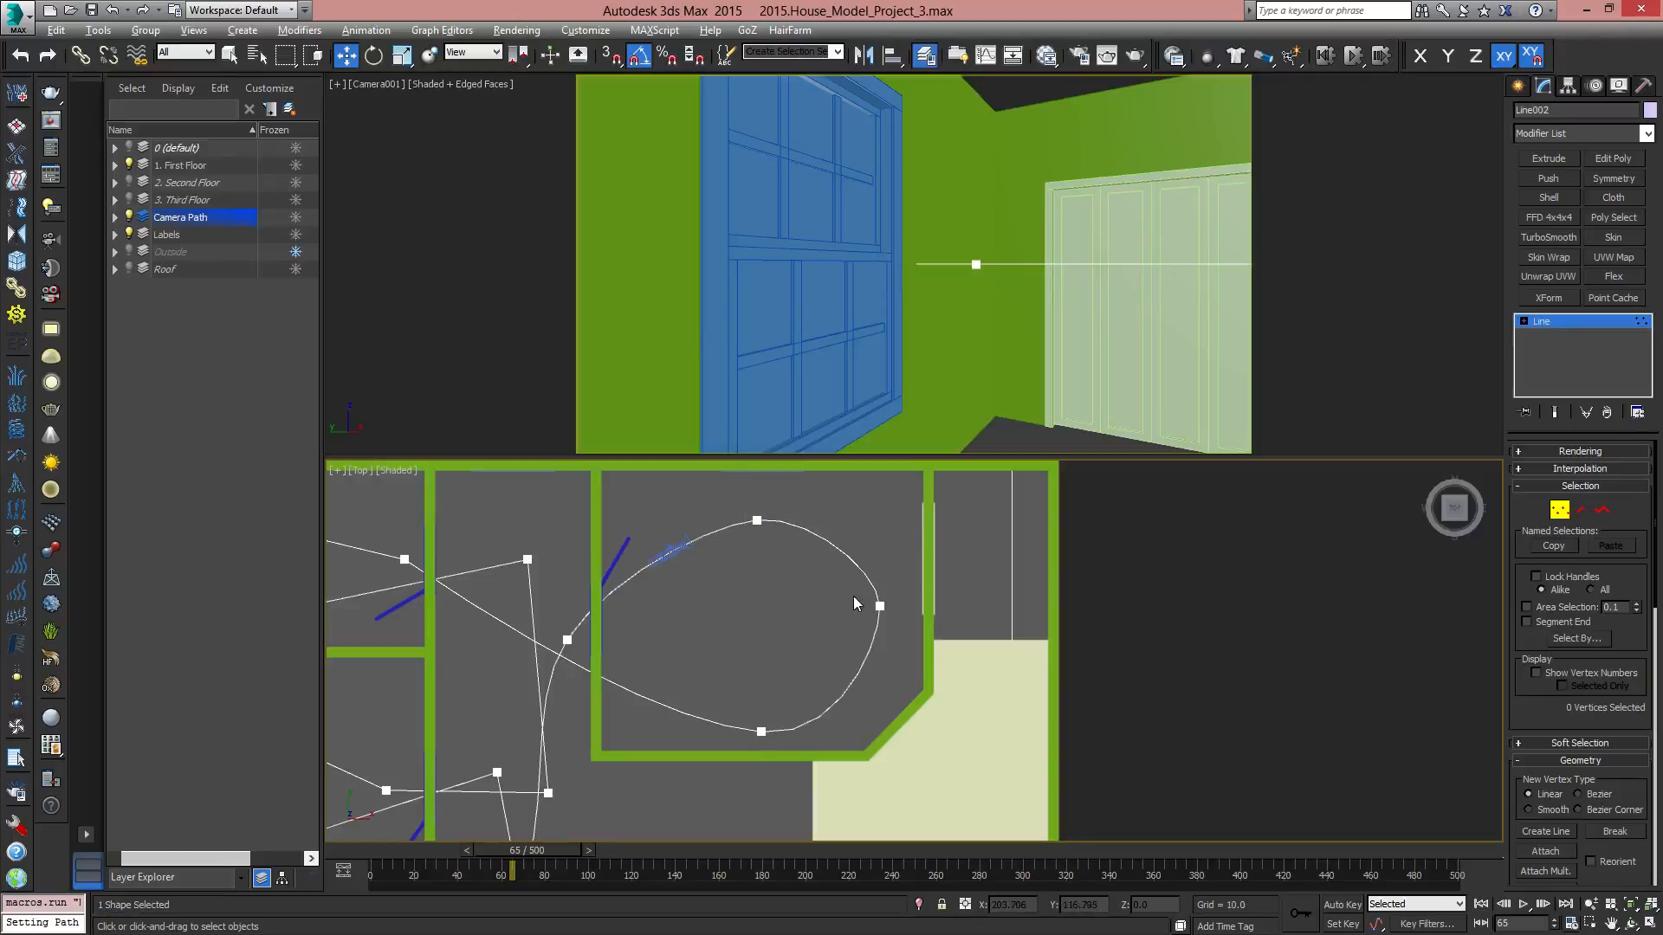
drag(923, 549, 912, 555)
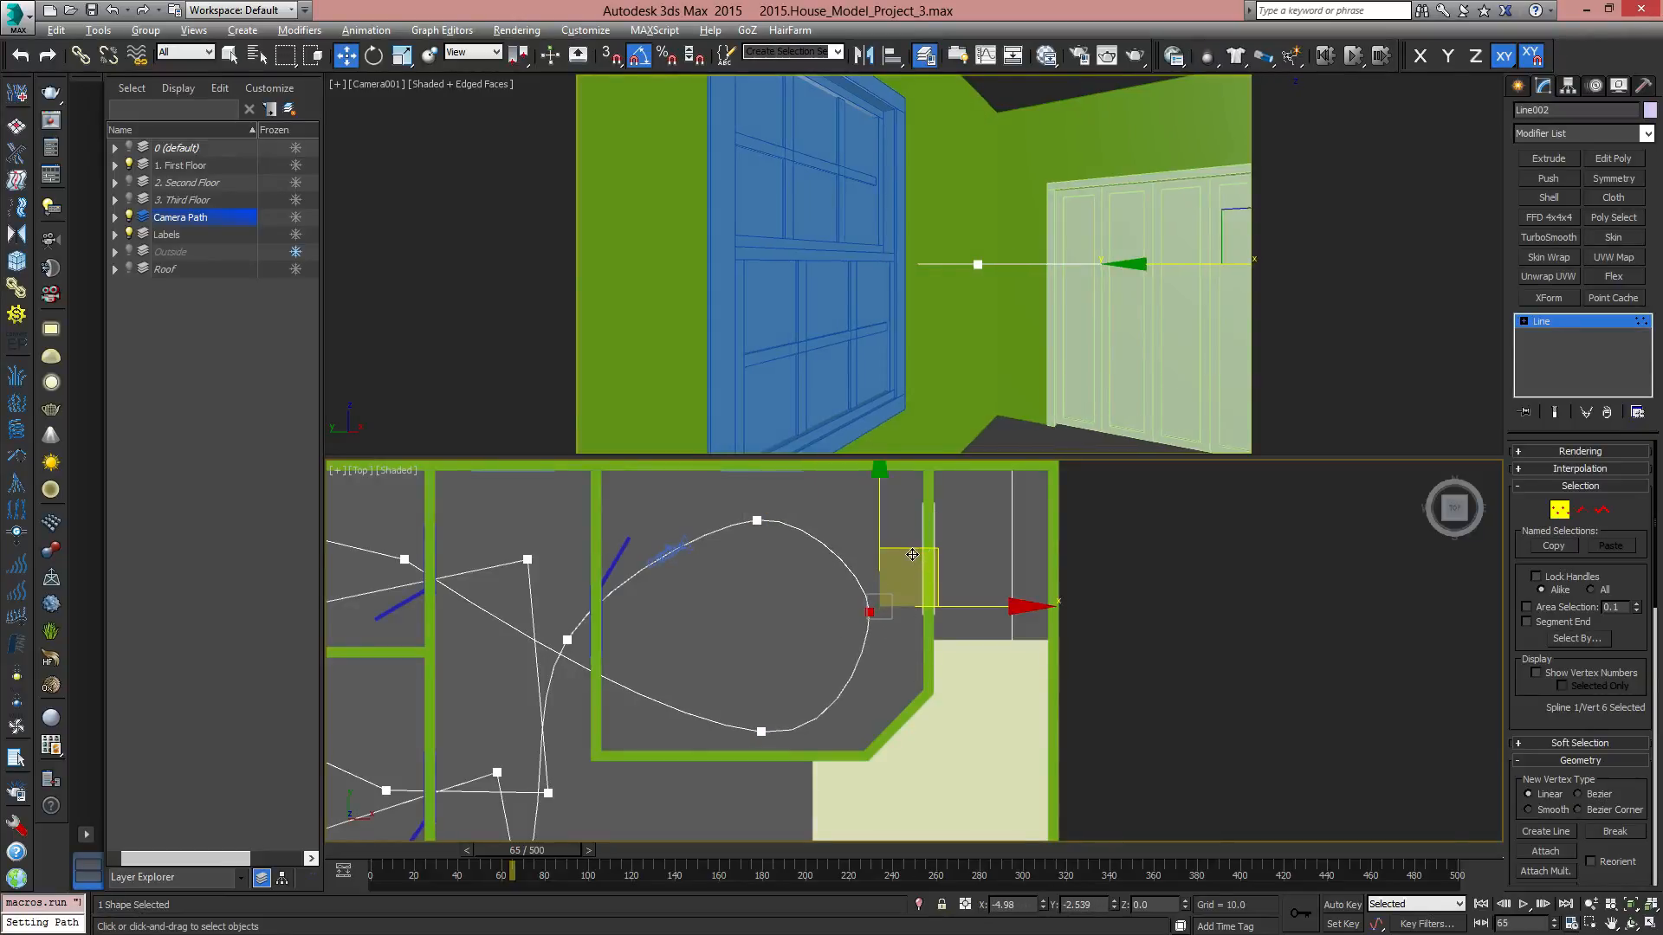
click(757, 520)
middle_drag(802, 535, 793, 628)
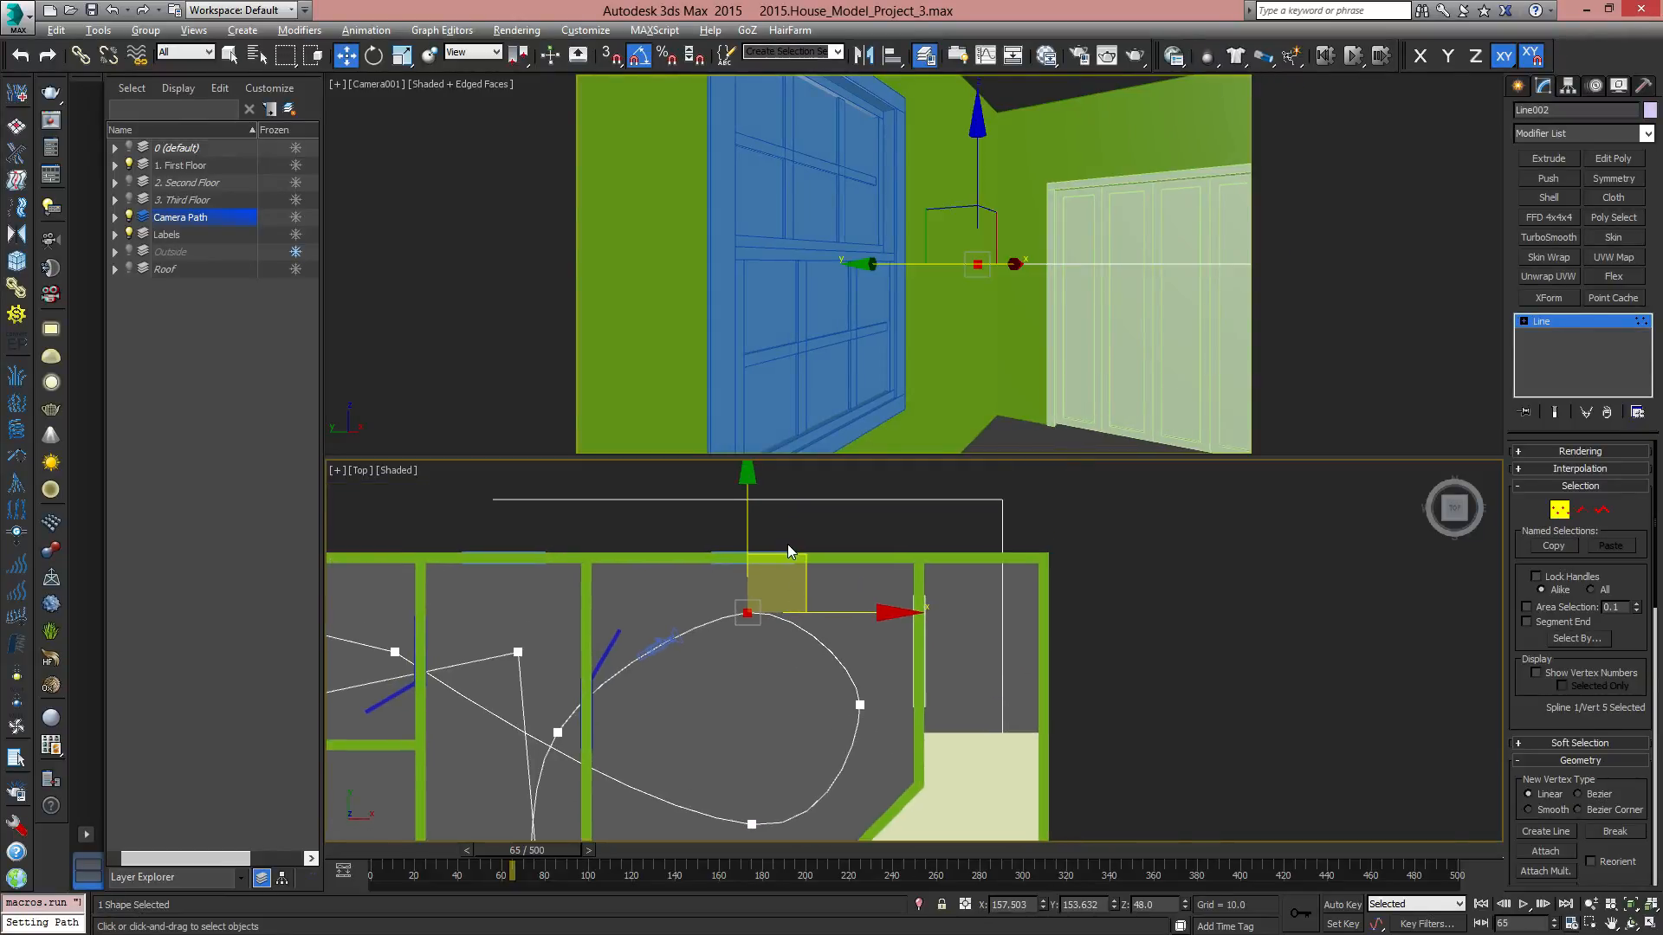
drag(794, 558, 789, 572)
middle_drag(819, 717, 802, 635)
click(842, 624)
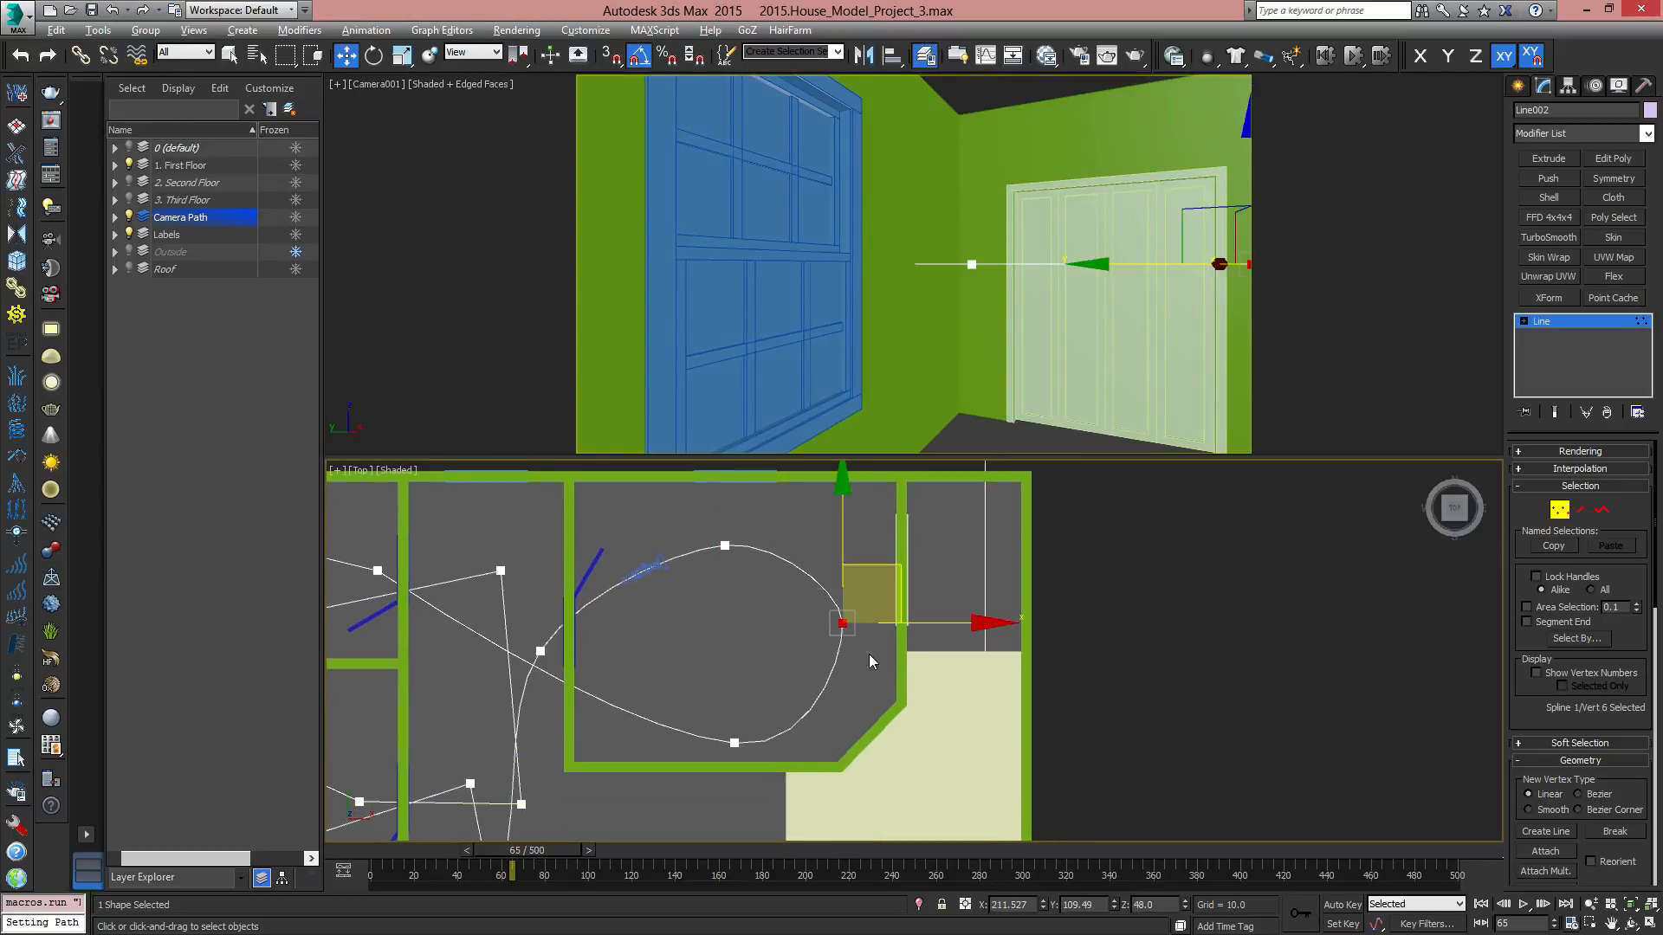
drag(889, 560, 881, 566)
click(735, 744)
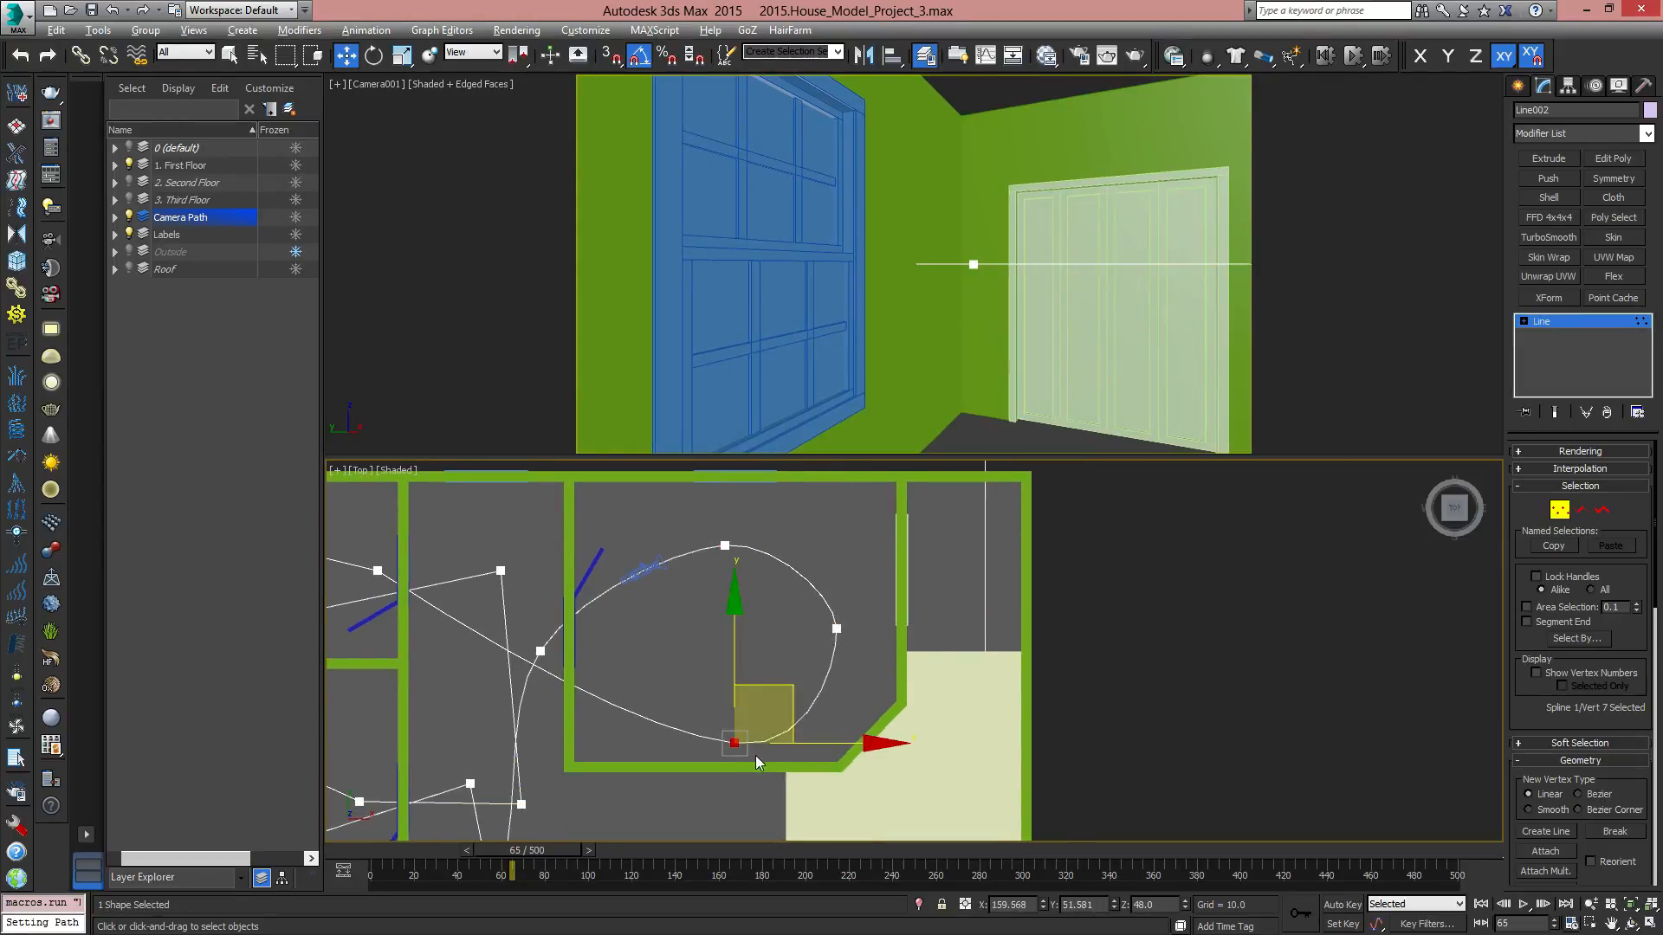
drag(770, 689, 758, 678)
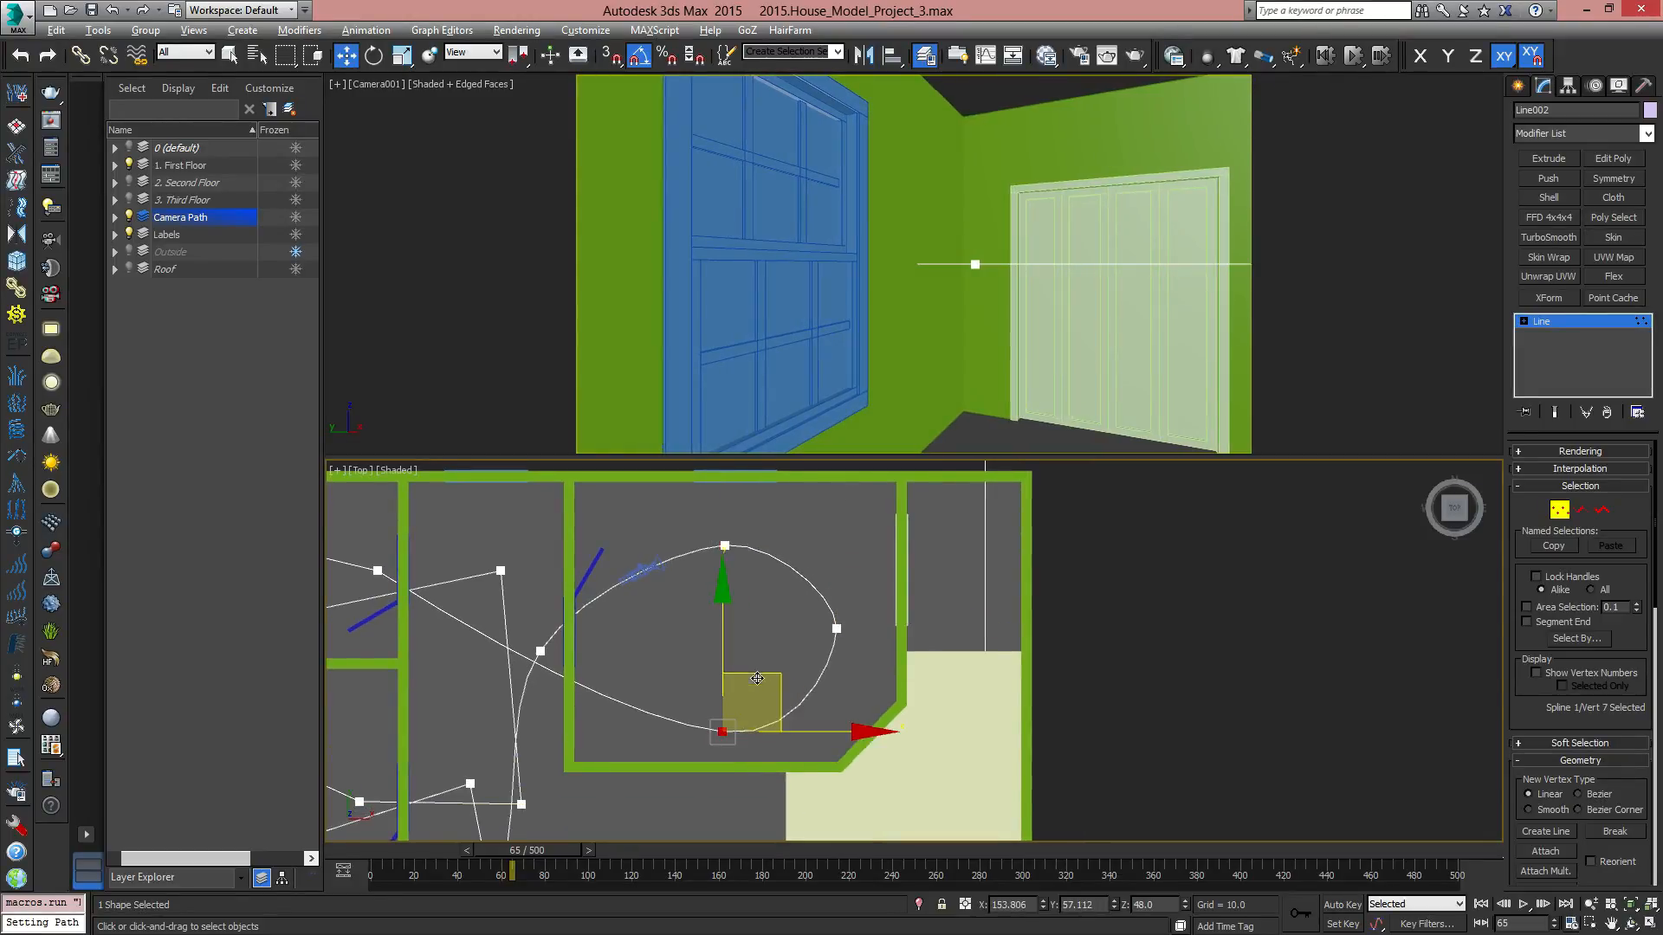
Insert a vertex with Refine on the path leaving the room, in the hallway just outside the doorway.
middle_drag(650, 651, 797, 719)
scroll(797, 705, up, 2)
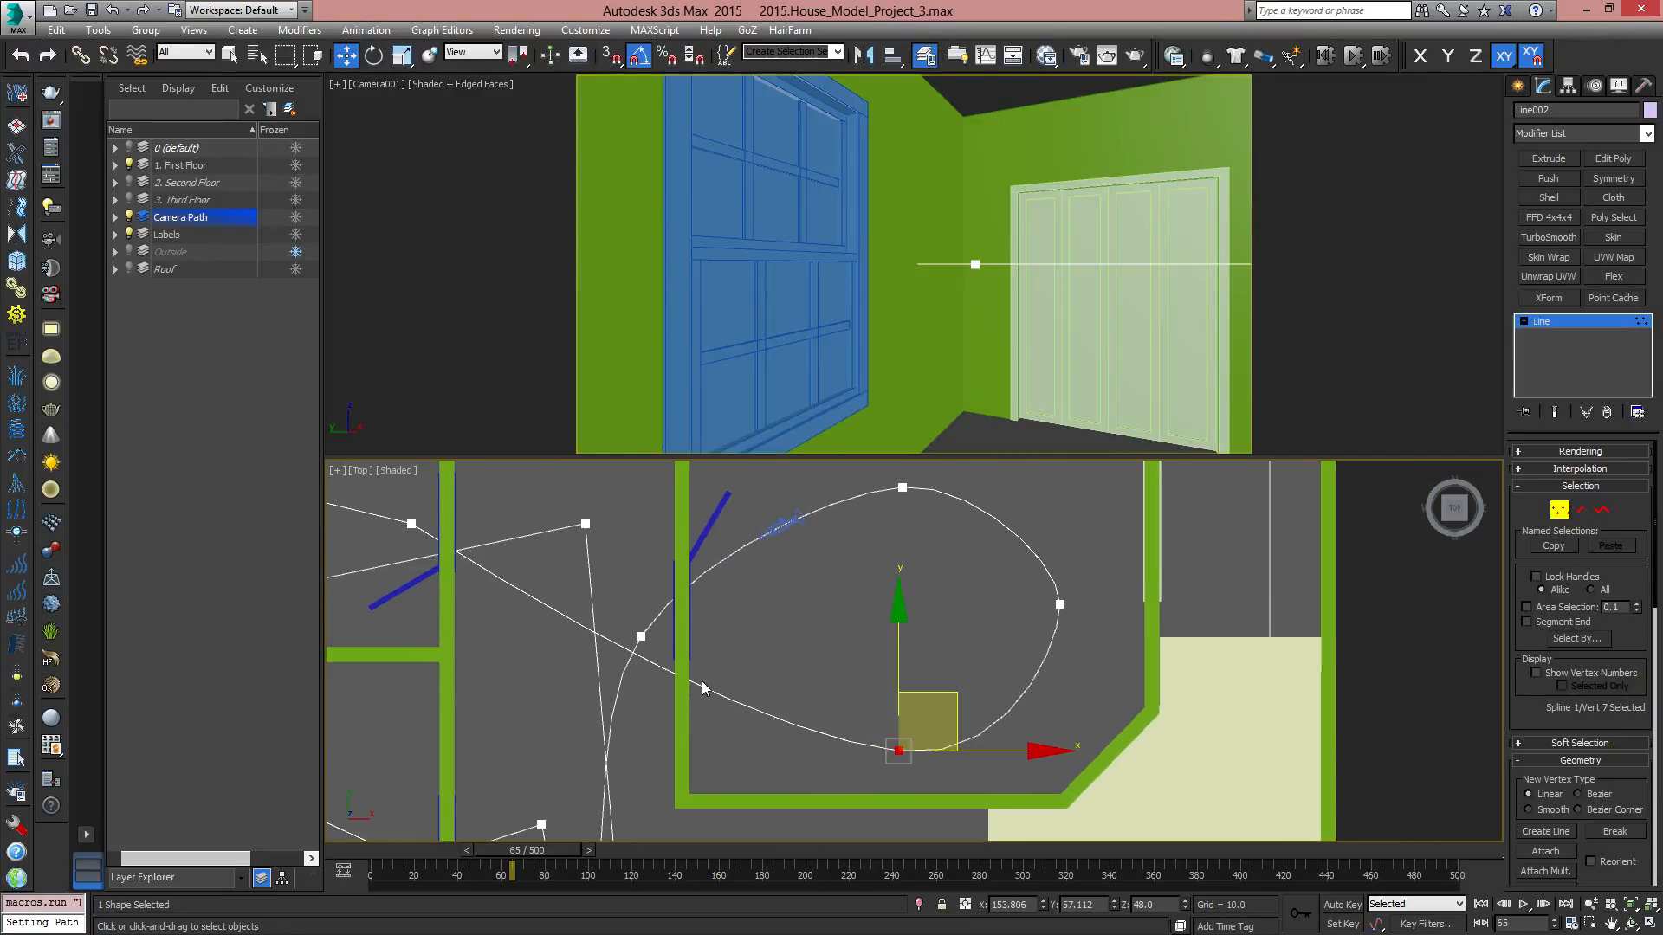
right_click(761, 645)
click(662, 707)
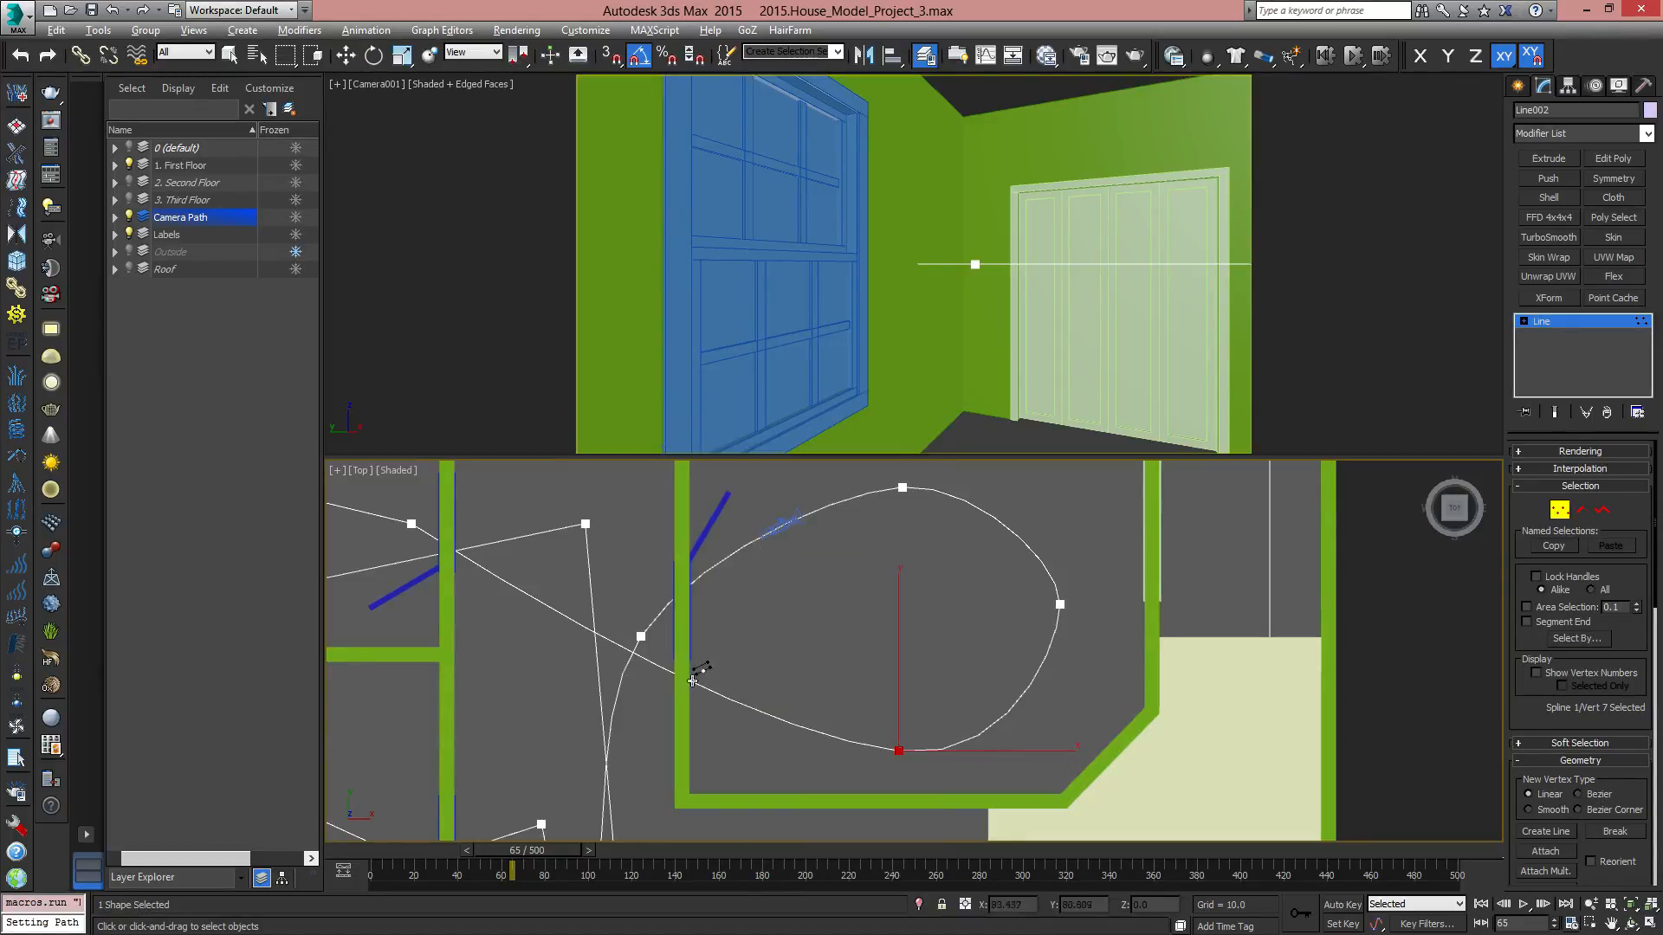
click(616, 642)
key(w)
Convert the new hallway vertex to Smooth and move it to about X 50.7, Y 117.8 for a centred room exit.
click(616, 645)
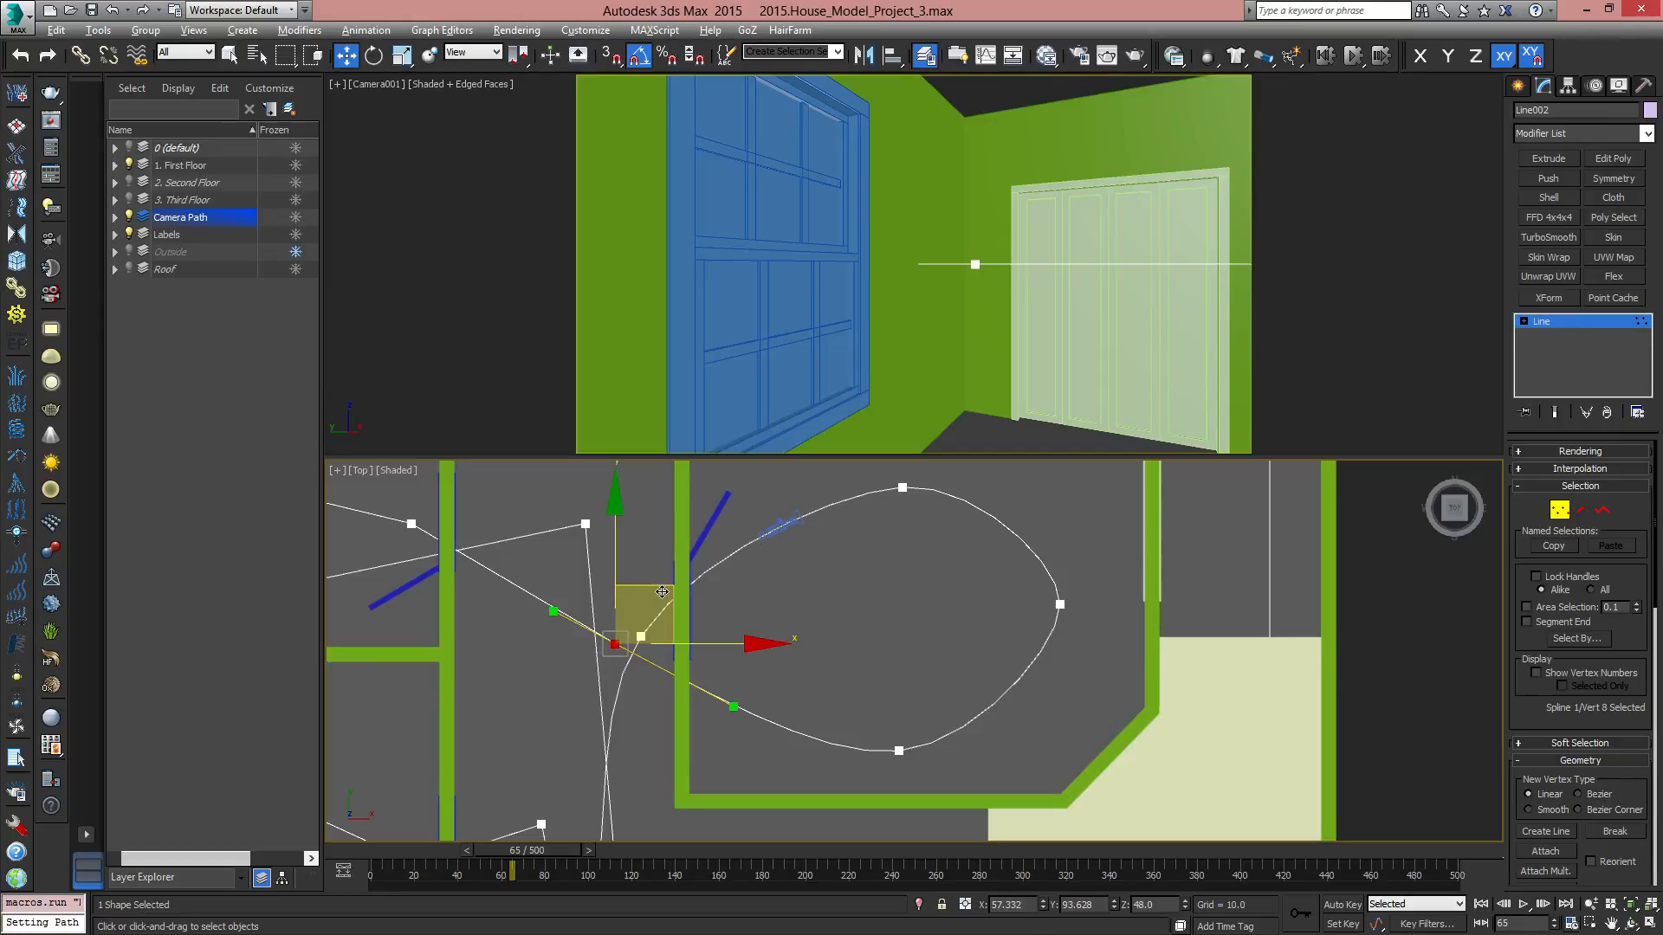
drag(661, 591, 666, 626)
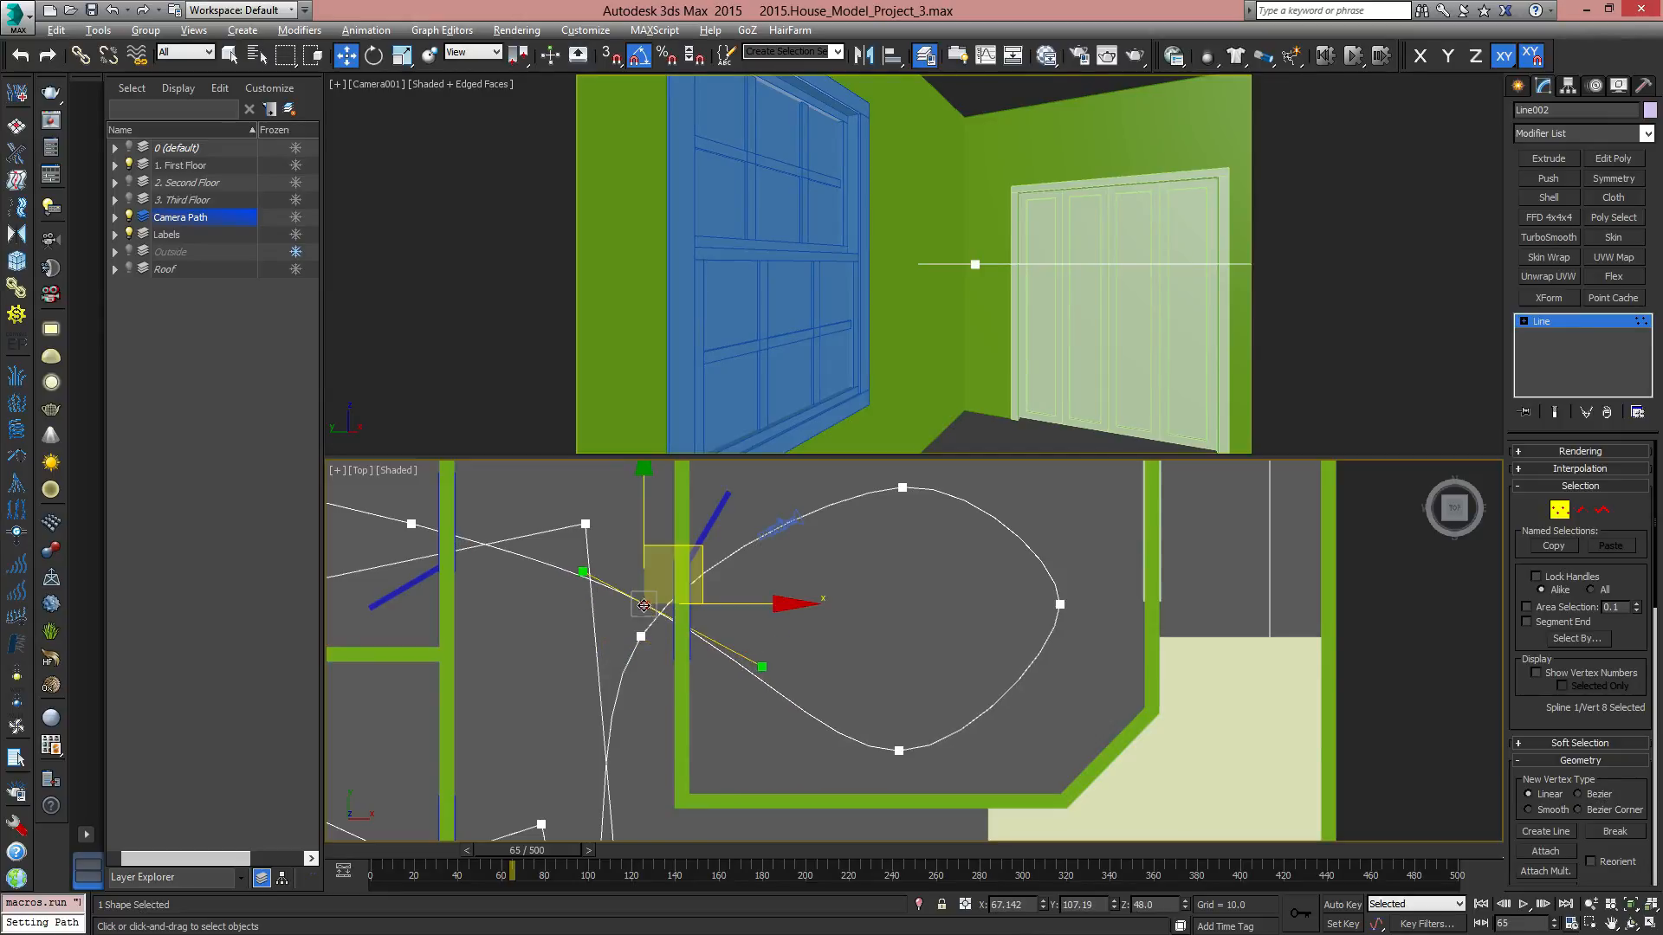
right_click(643, 605)
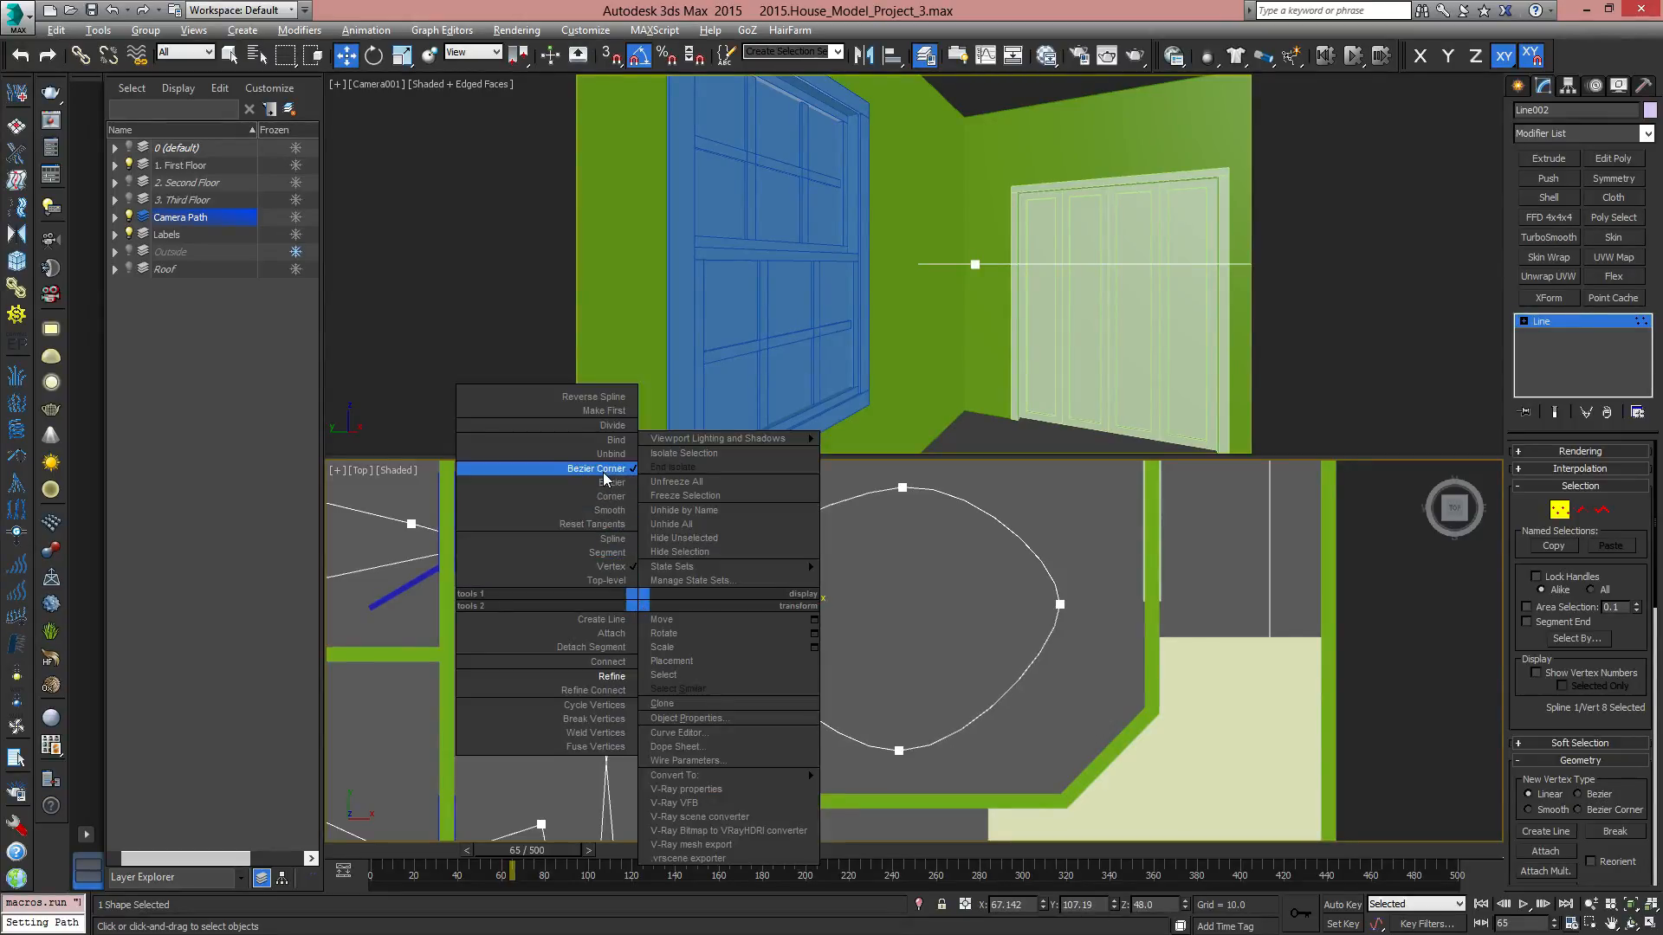
click(605, 511)
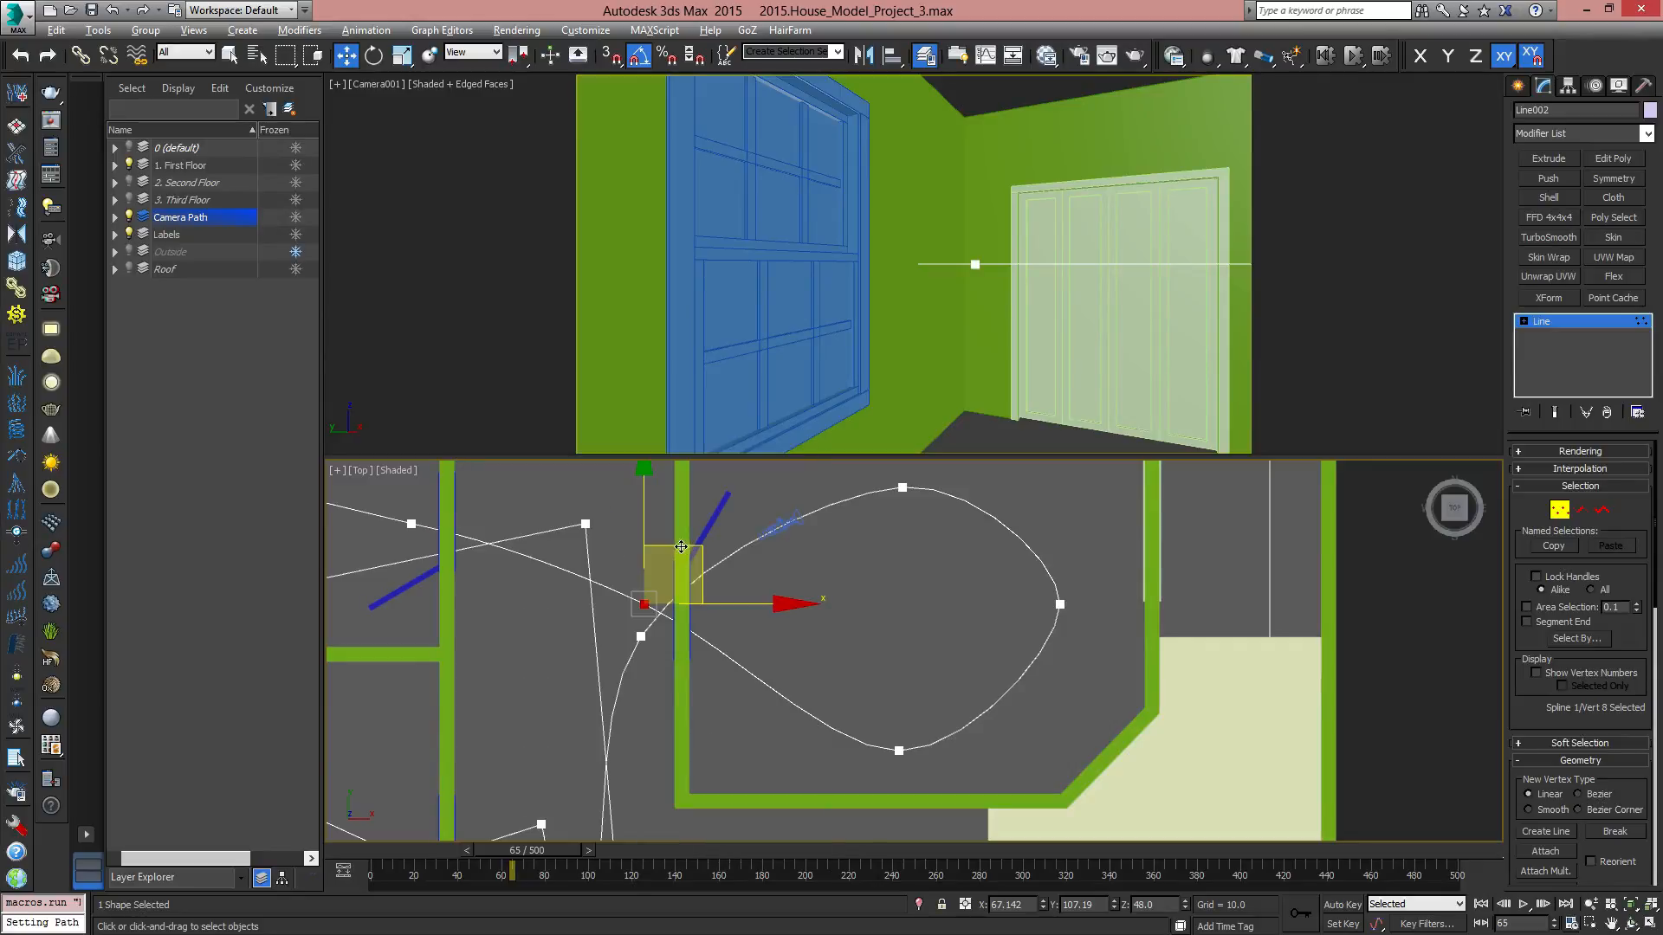
drag(725, 552, 653, 512)
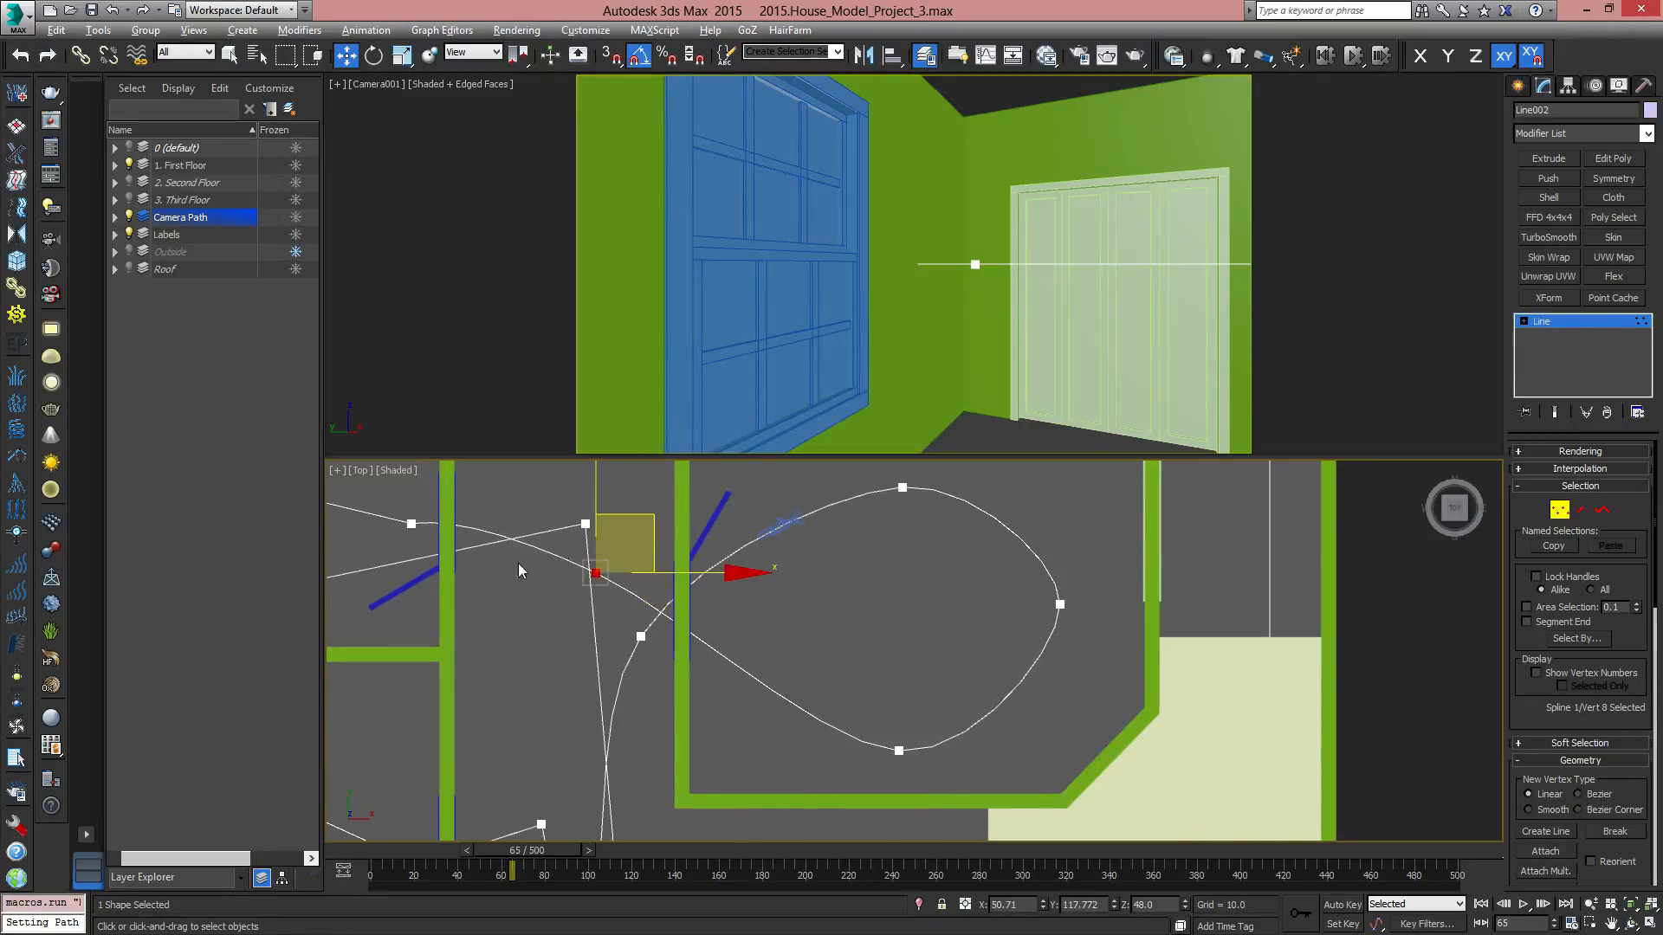
Preview the path up to frame 106 and pull the loop's far-wall vertex inward to about X 198.3, Y 103.1.
middle_drag(473, 556, 784, 837)
click(734, 683)
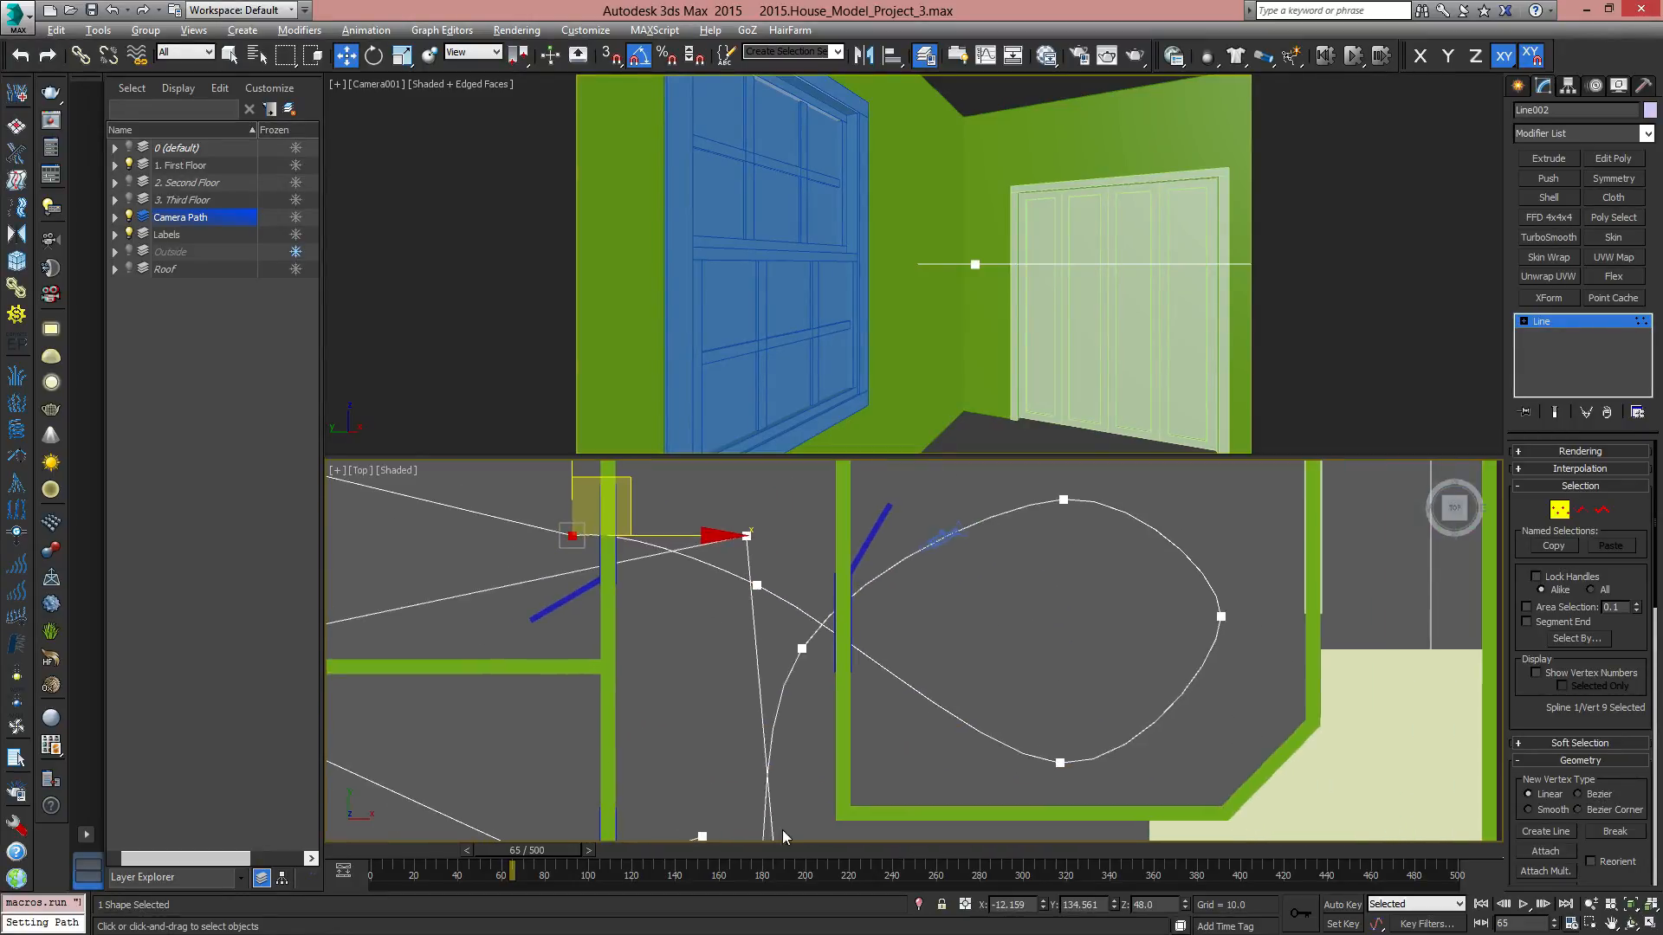
drag(570, 849, 604, 840)
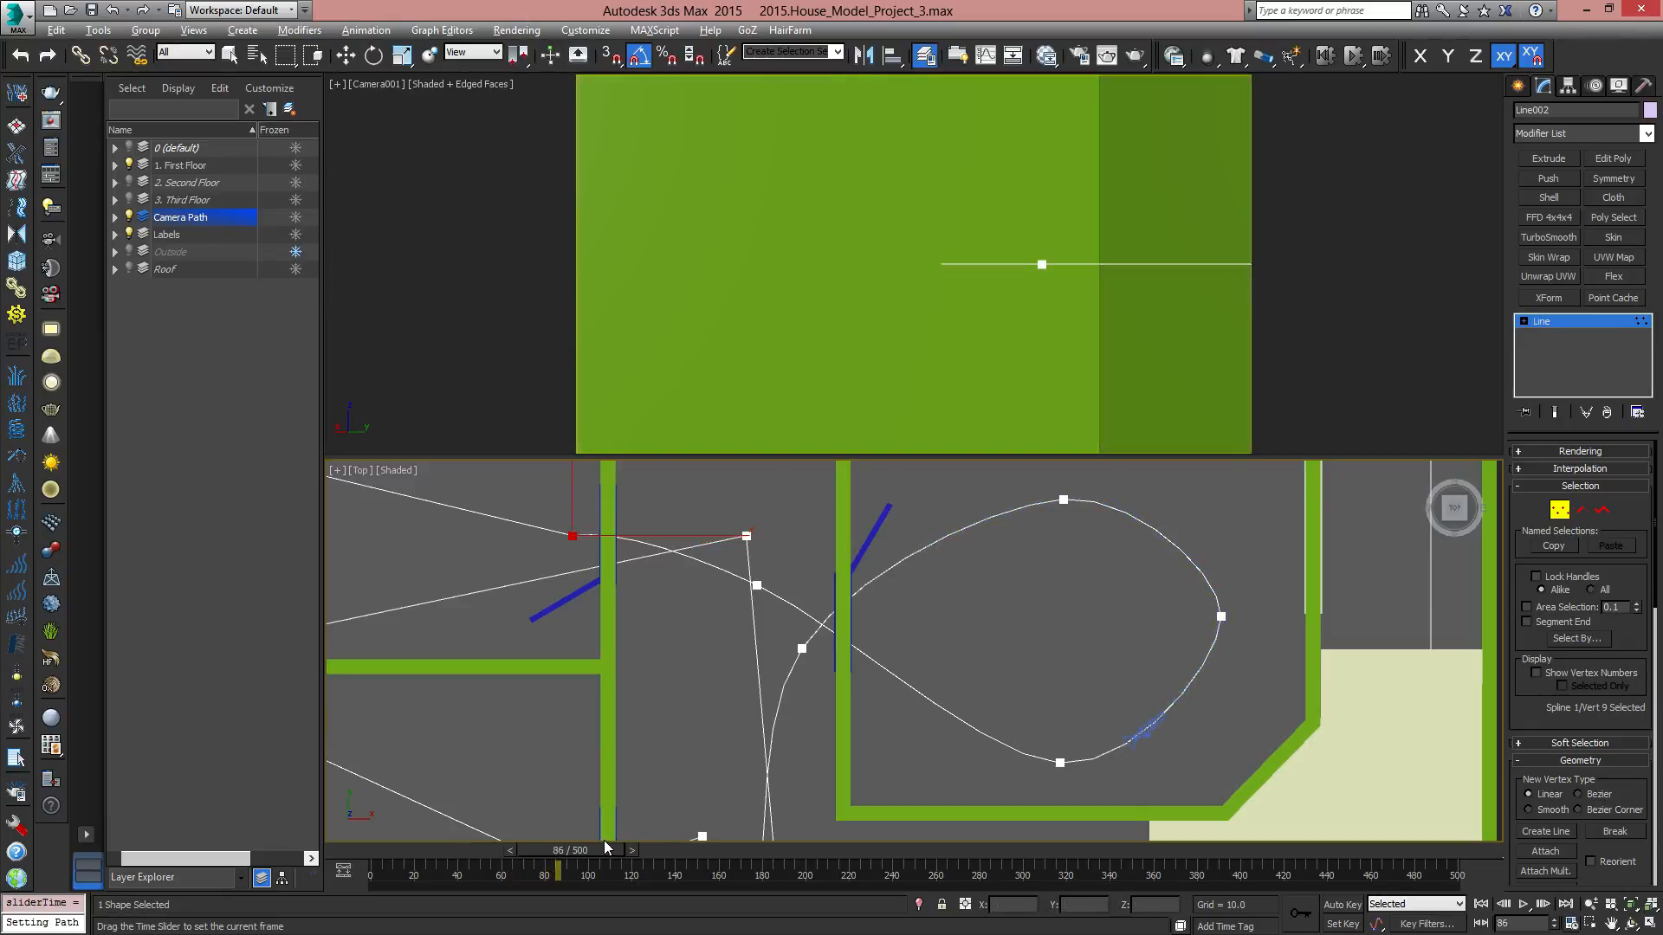
key(w)
click(1219, 617)
drag(1218, 616, 1191, 628)
drag(607, 852, 646, 838)
key(w)
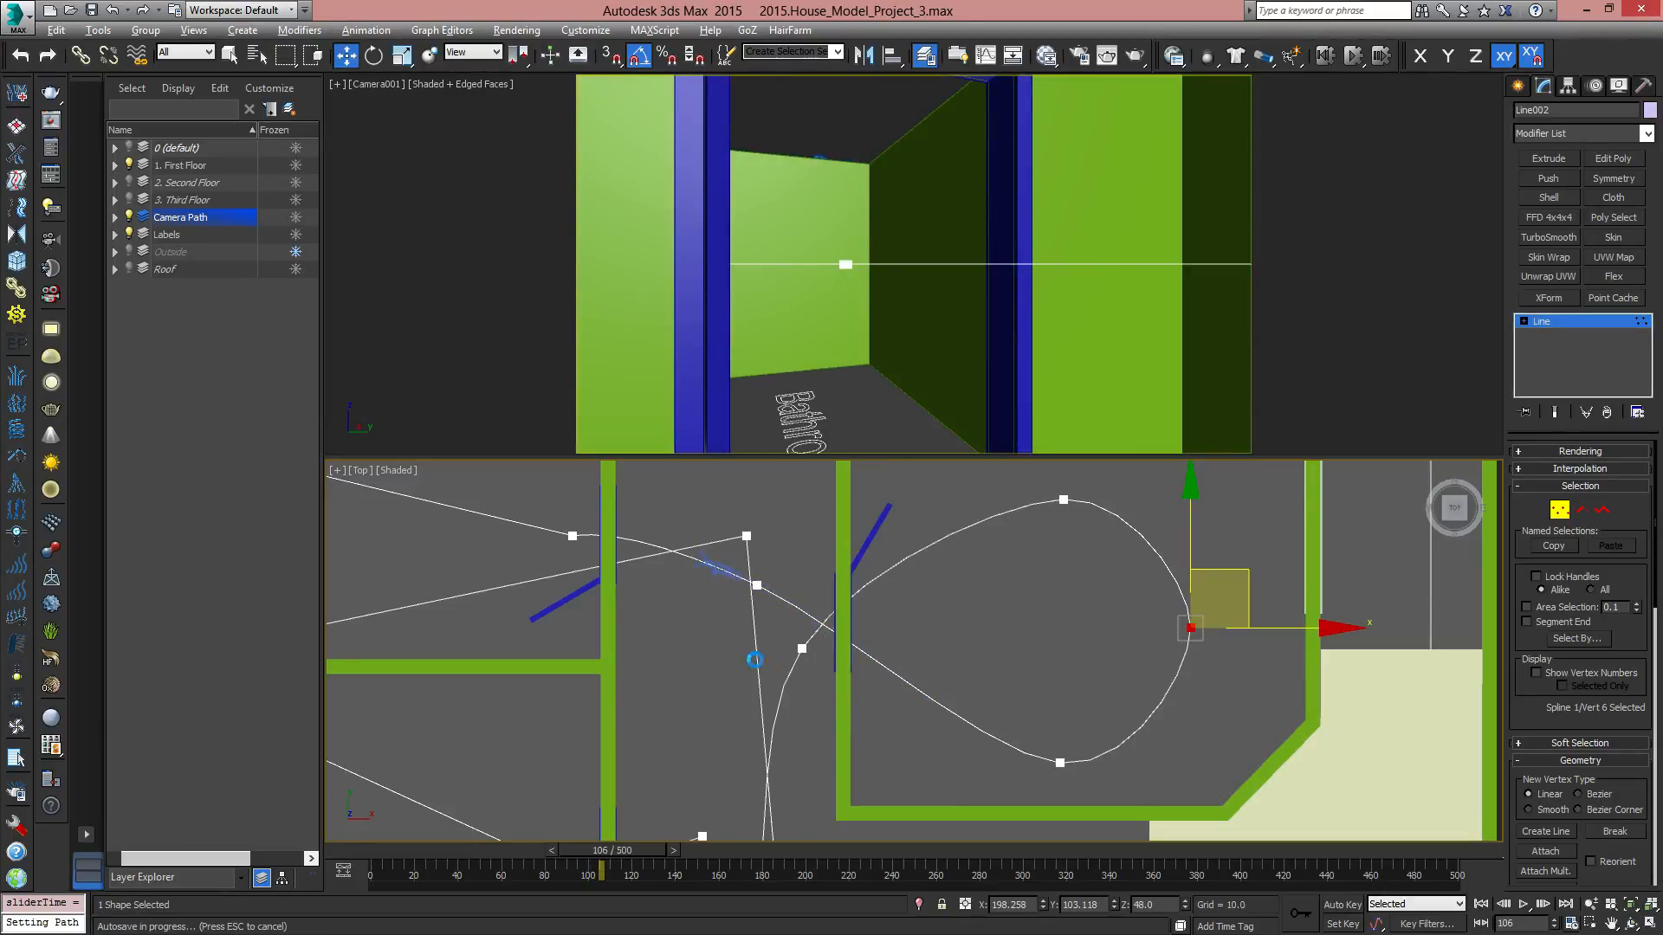
Convert the vertex just inside the bathroom doorway to Smooth and move it farther into the room.
scroll(584, 514, down, 2)
middle_drag(646, 543, 845, 642)
scroll(750, 564, up, 4)
click(840, 632)
right_click(839, 633)
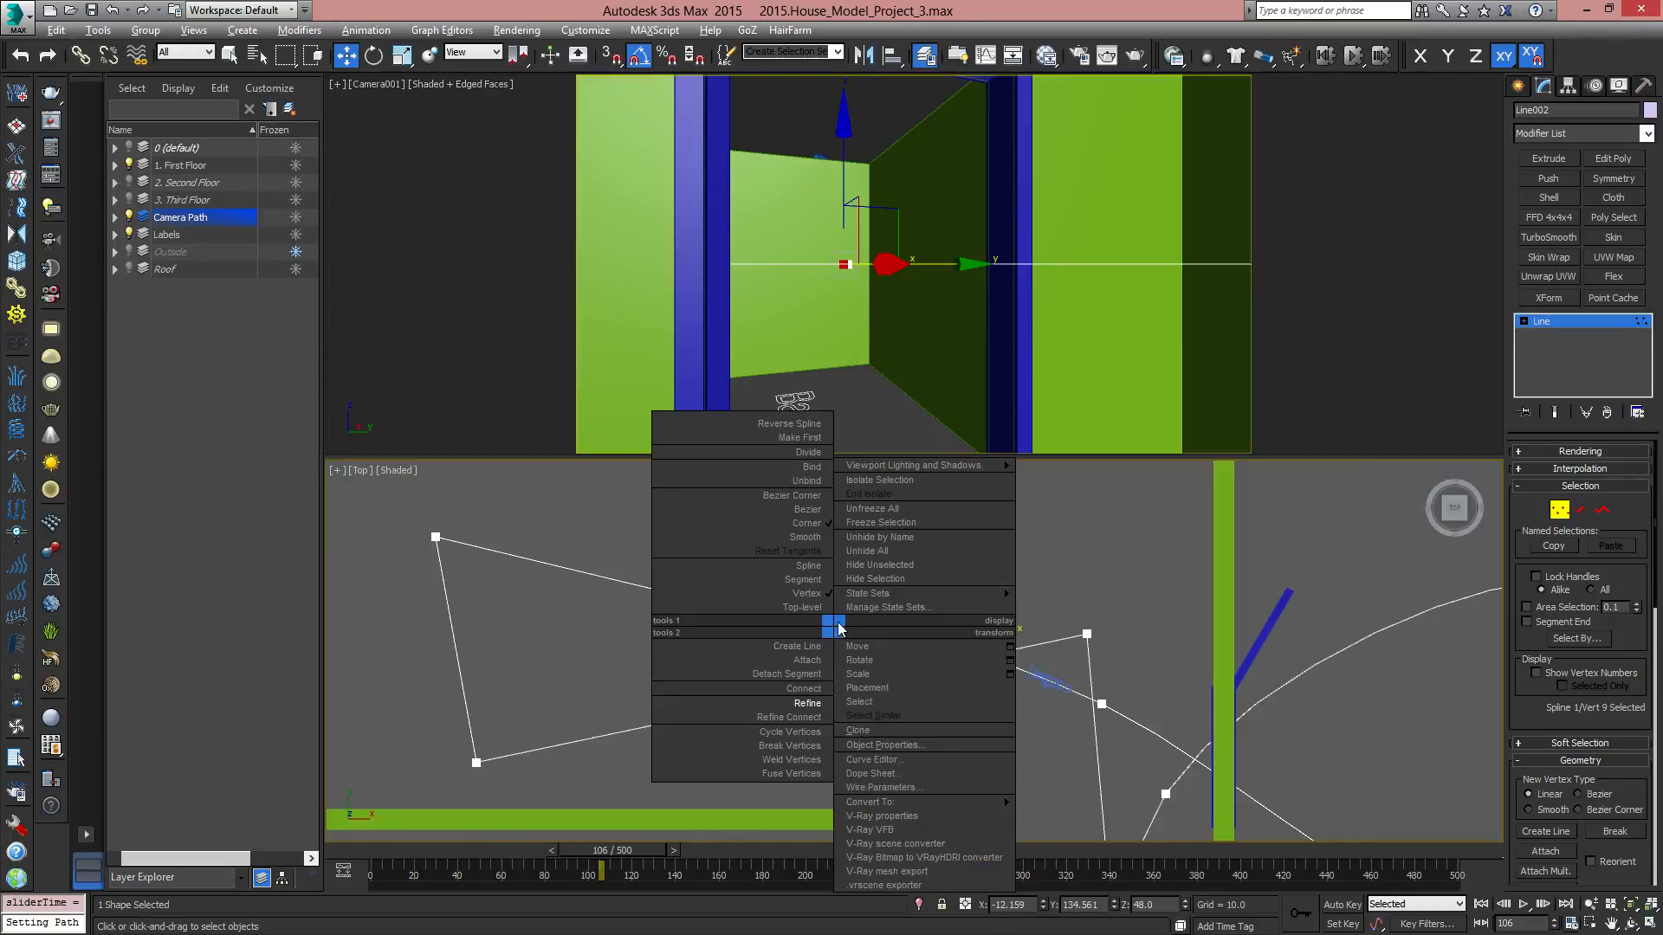
click(818, 532)
middle_drag(1050, 754, 908, 659)
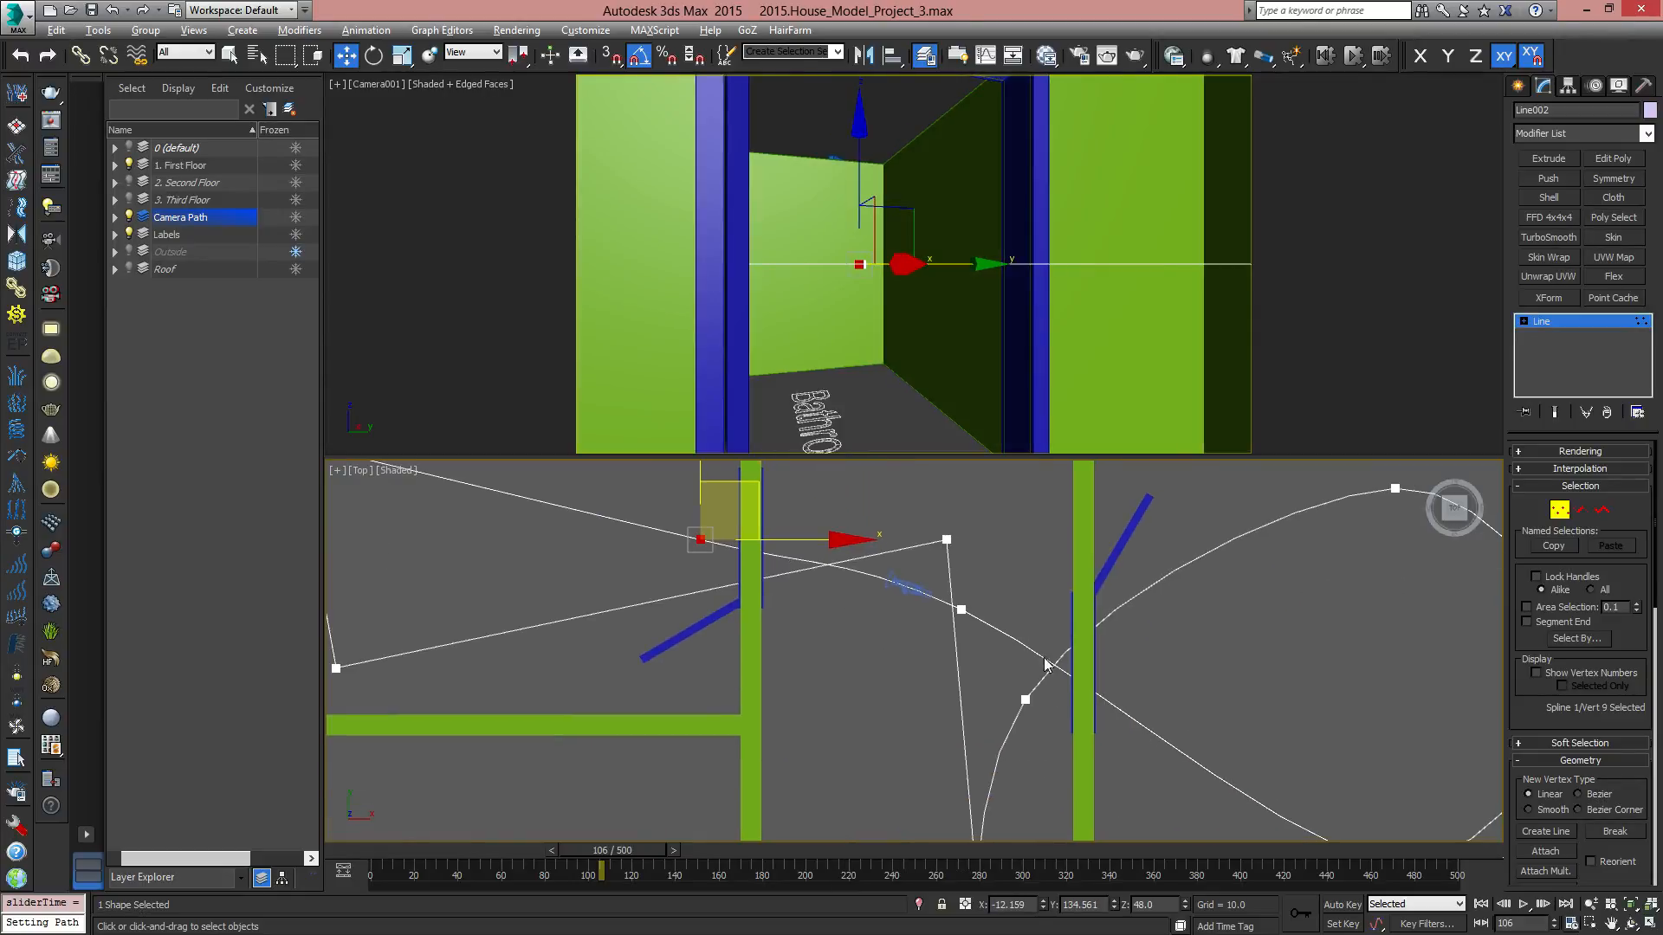
middle_drag(783, 515, 857, 623)
drag(824, 594, 713, 538)
Convert the bathroom loop's two far vertices to Smooth and nudge the upper one to about X -105.5, Y 156.5.
middle_drag(723, 676, 703, 530)
drag(865, 758, 865, 759)
right_click(761, 543)
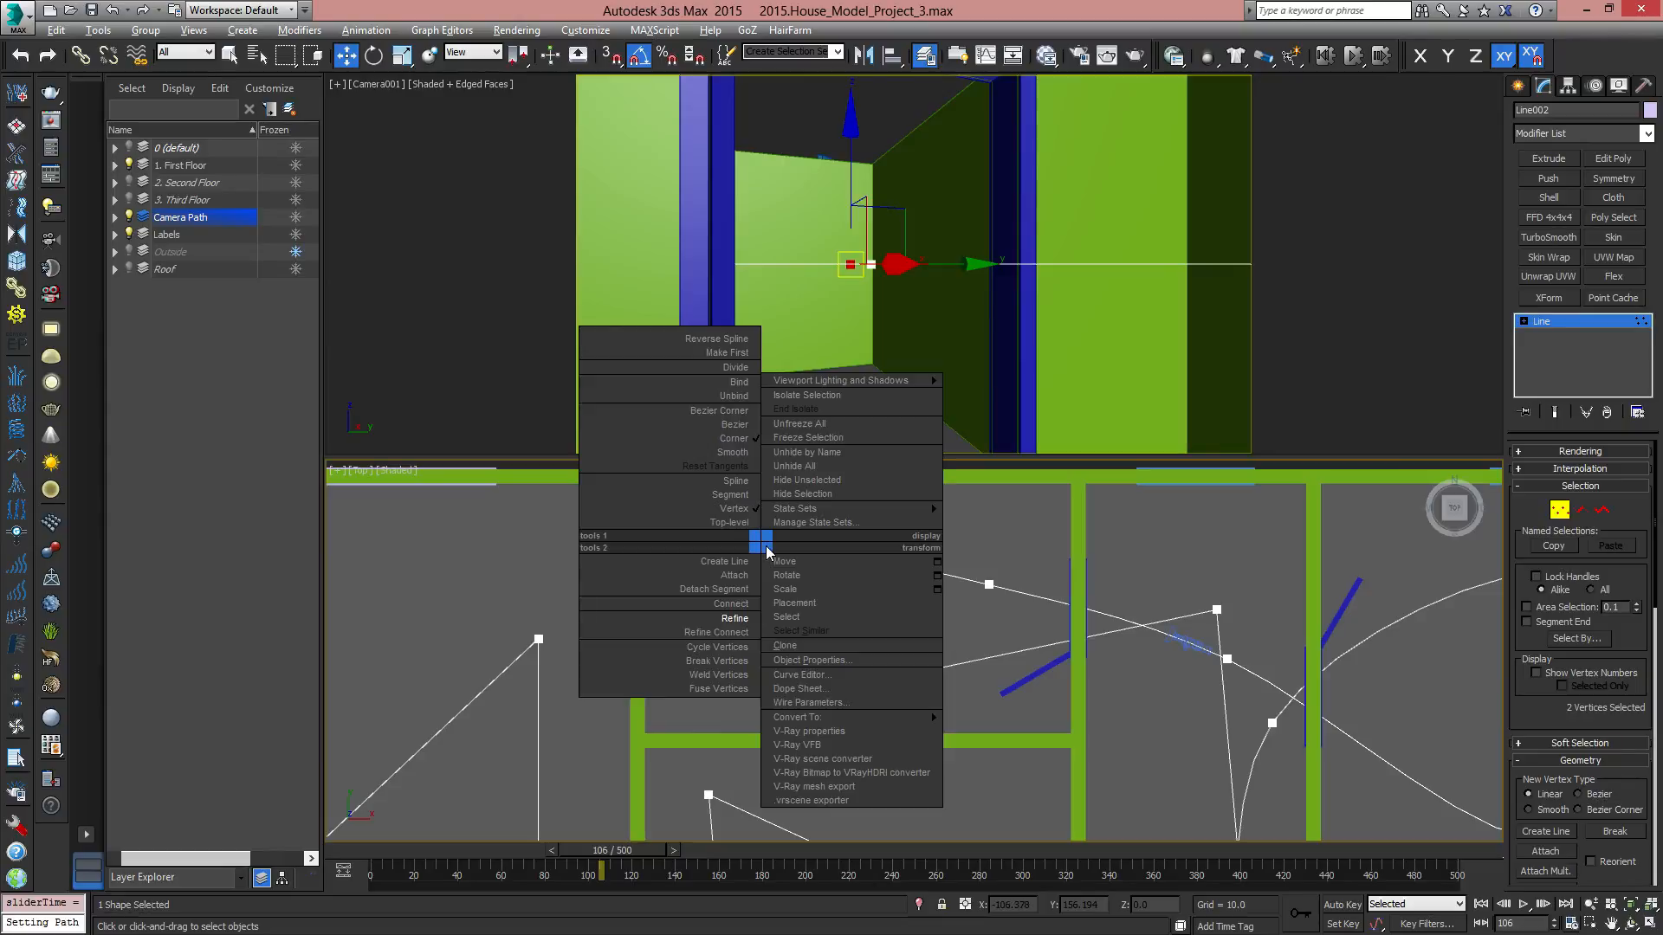
click(729, 452)
click(923, 635)
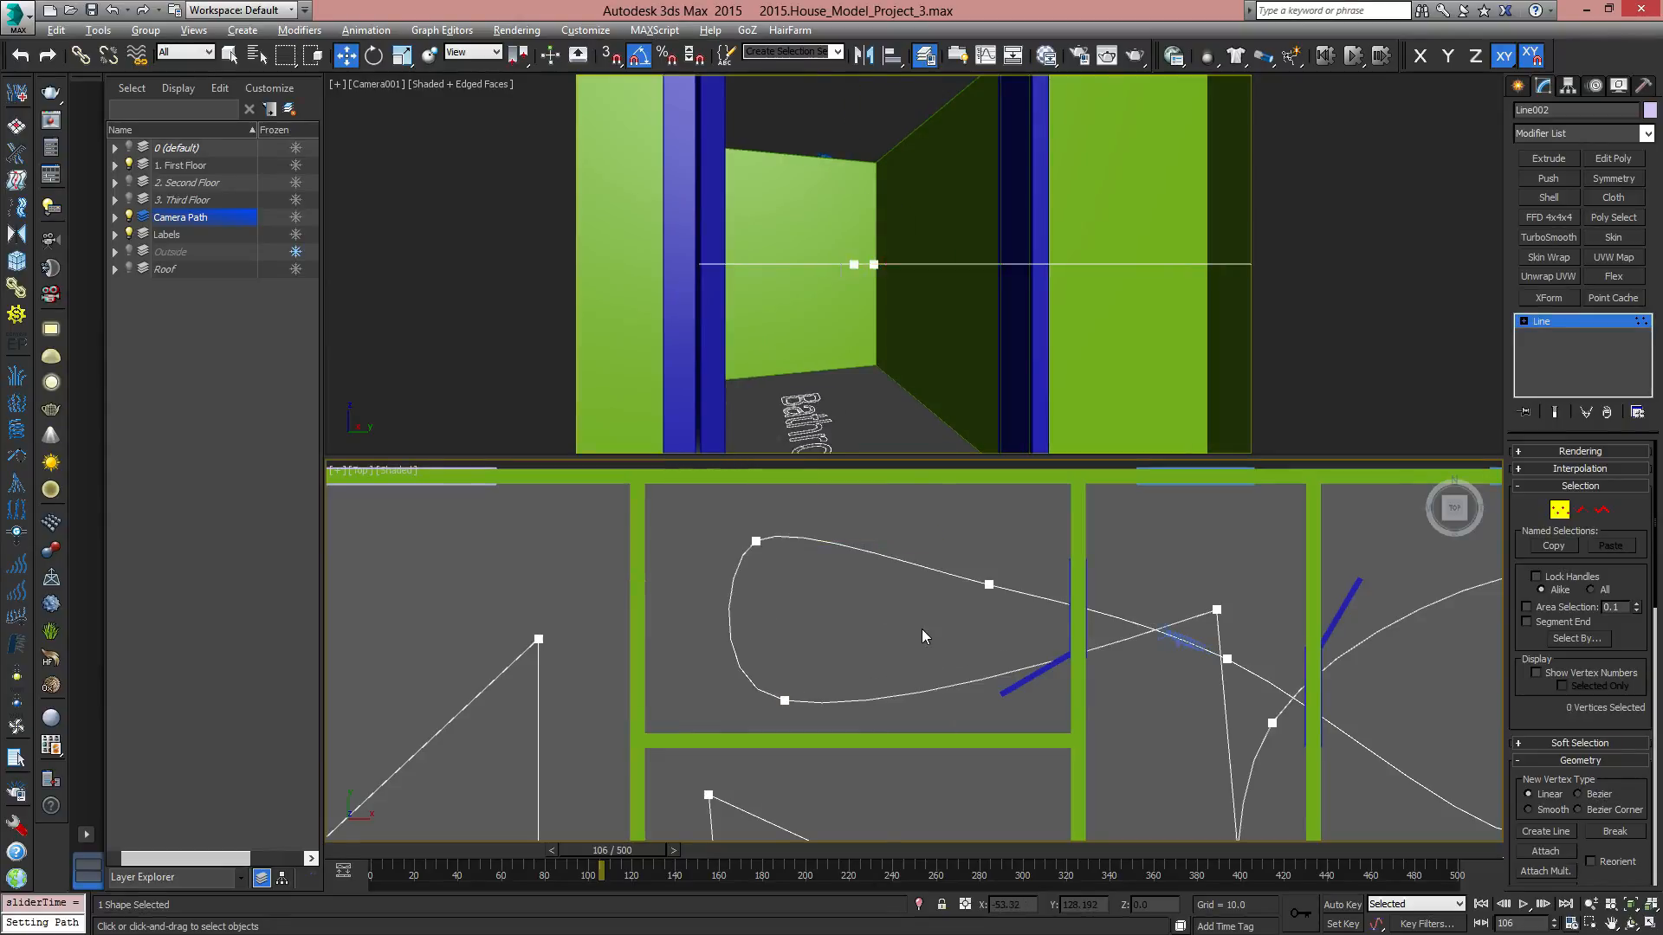
drag(804, 563, 804, 563)
drag(804, 489, 816, 492)
middle_drag(962, 623, 663, 597)
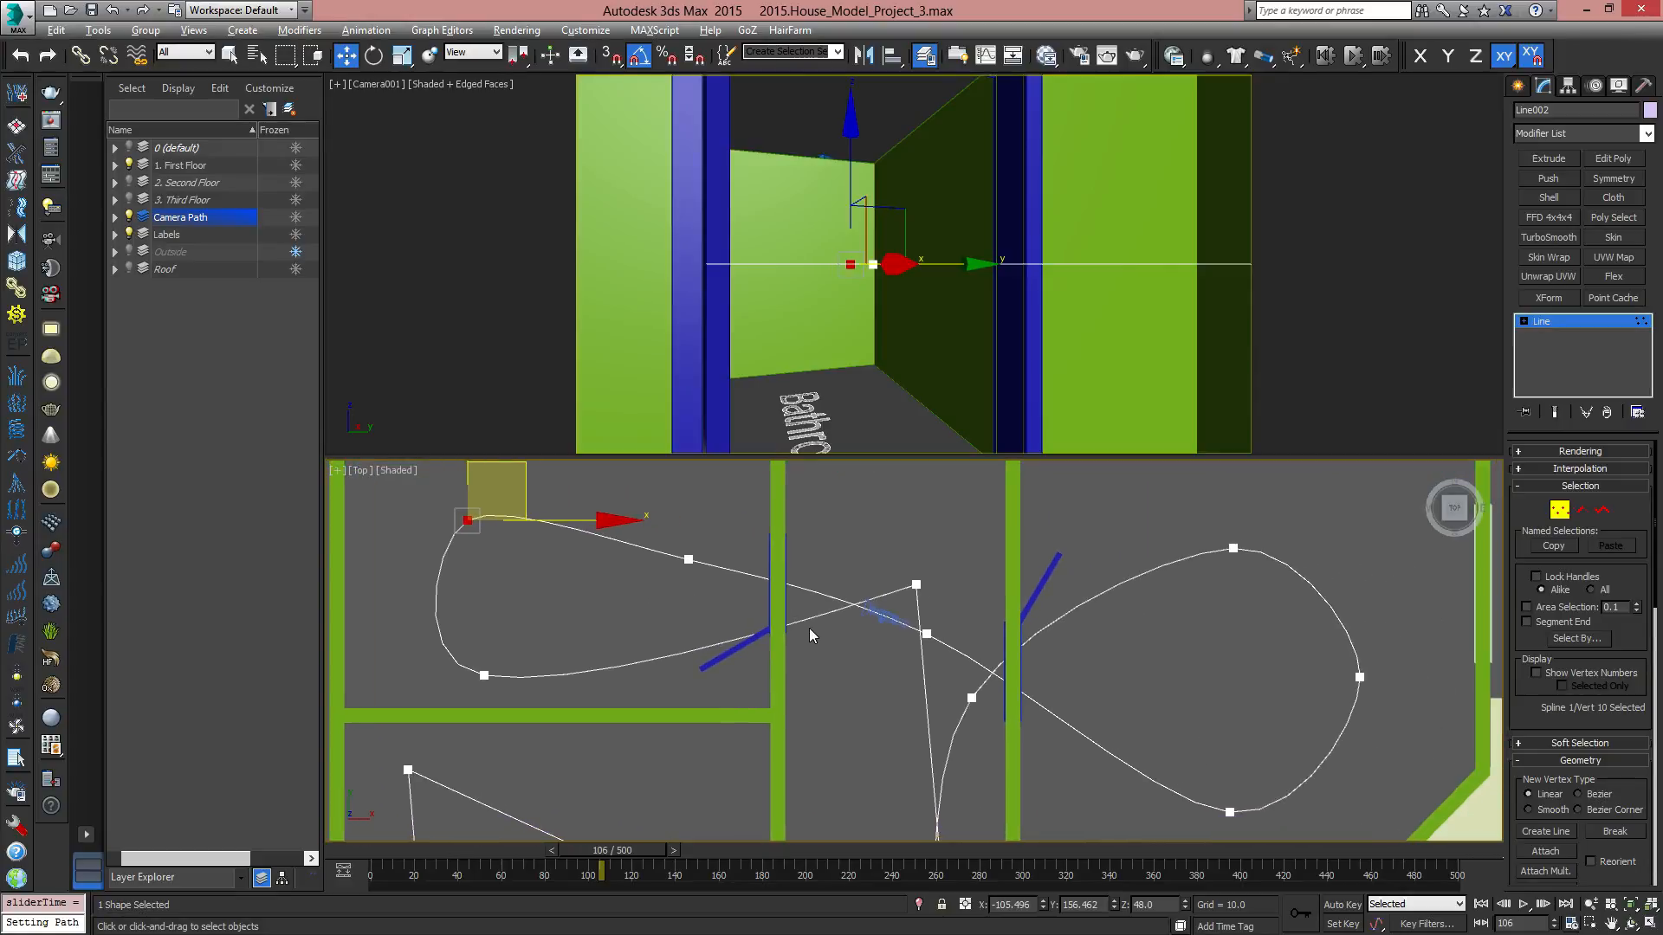
Convert the hallway vertex outside the bathroom exit to Smooth and move it to about X 26.8, Y 132.2.
click(916, 584)
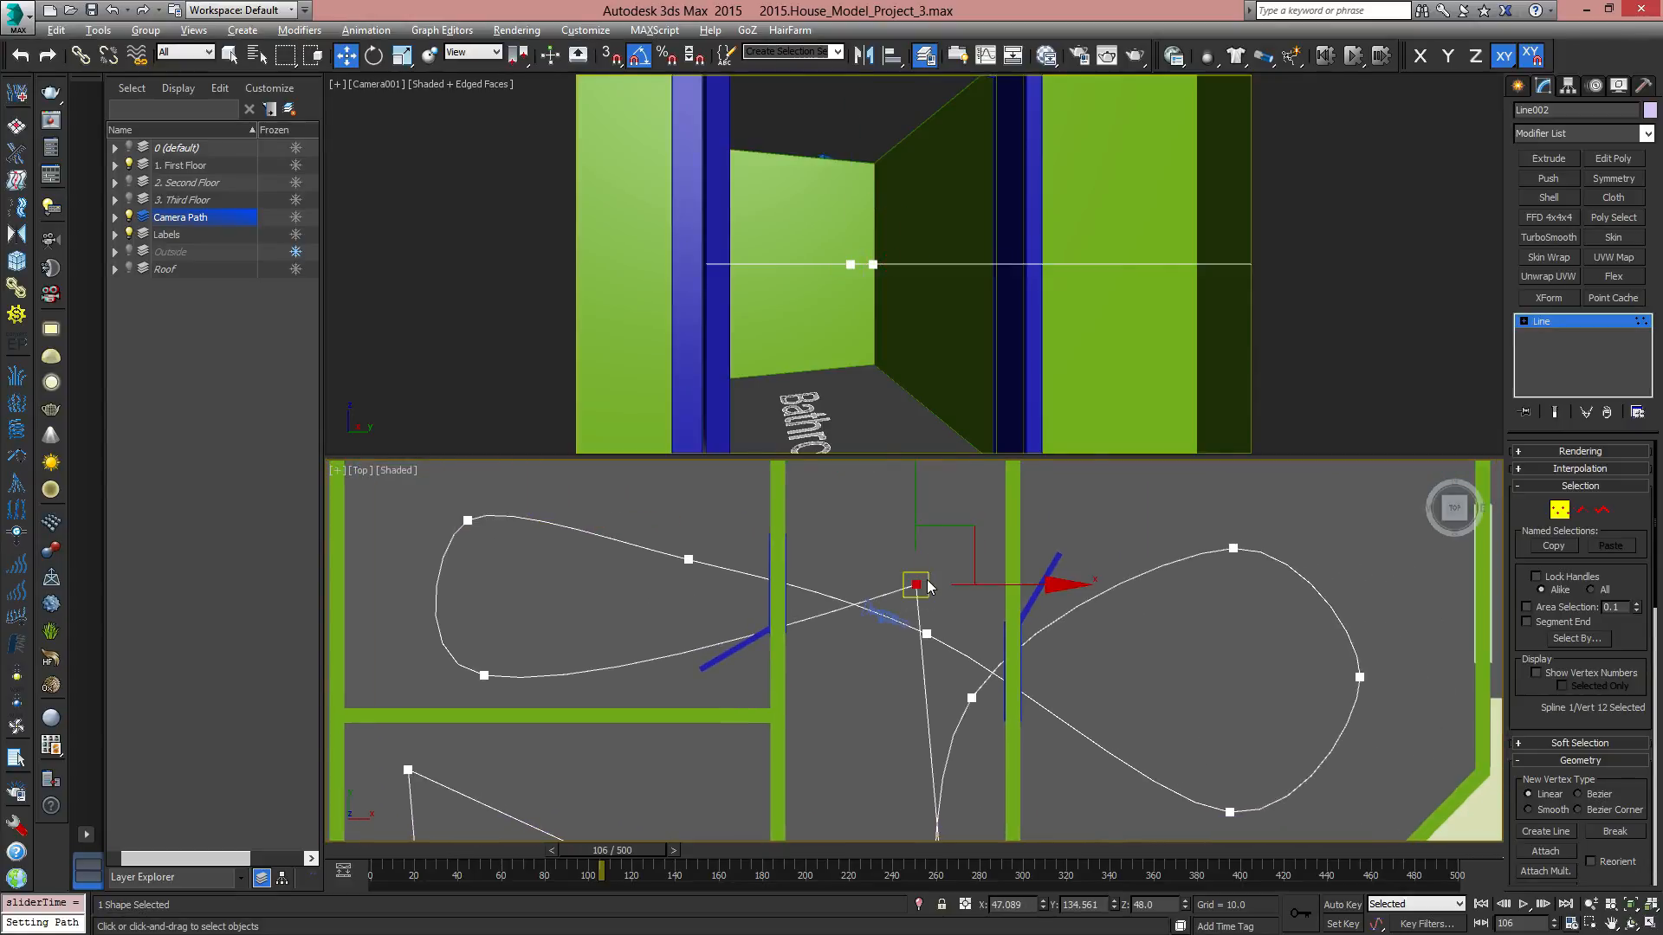
right_click(927, 583)
click(899, 491)
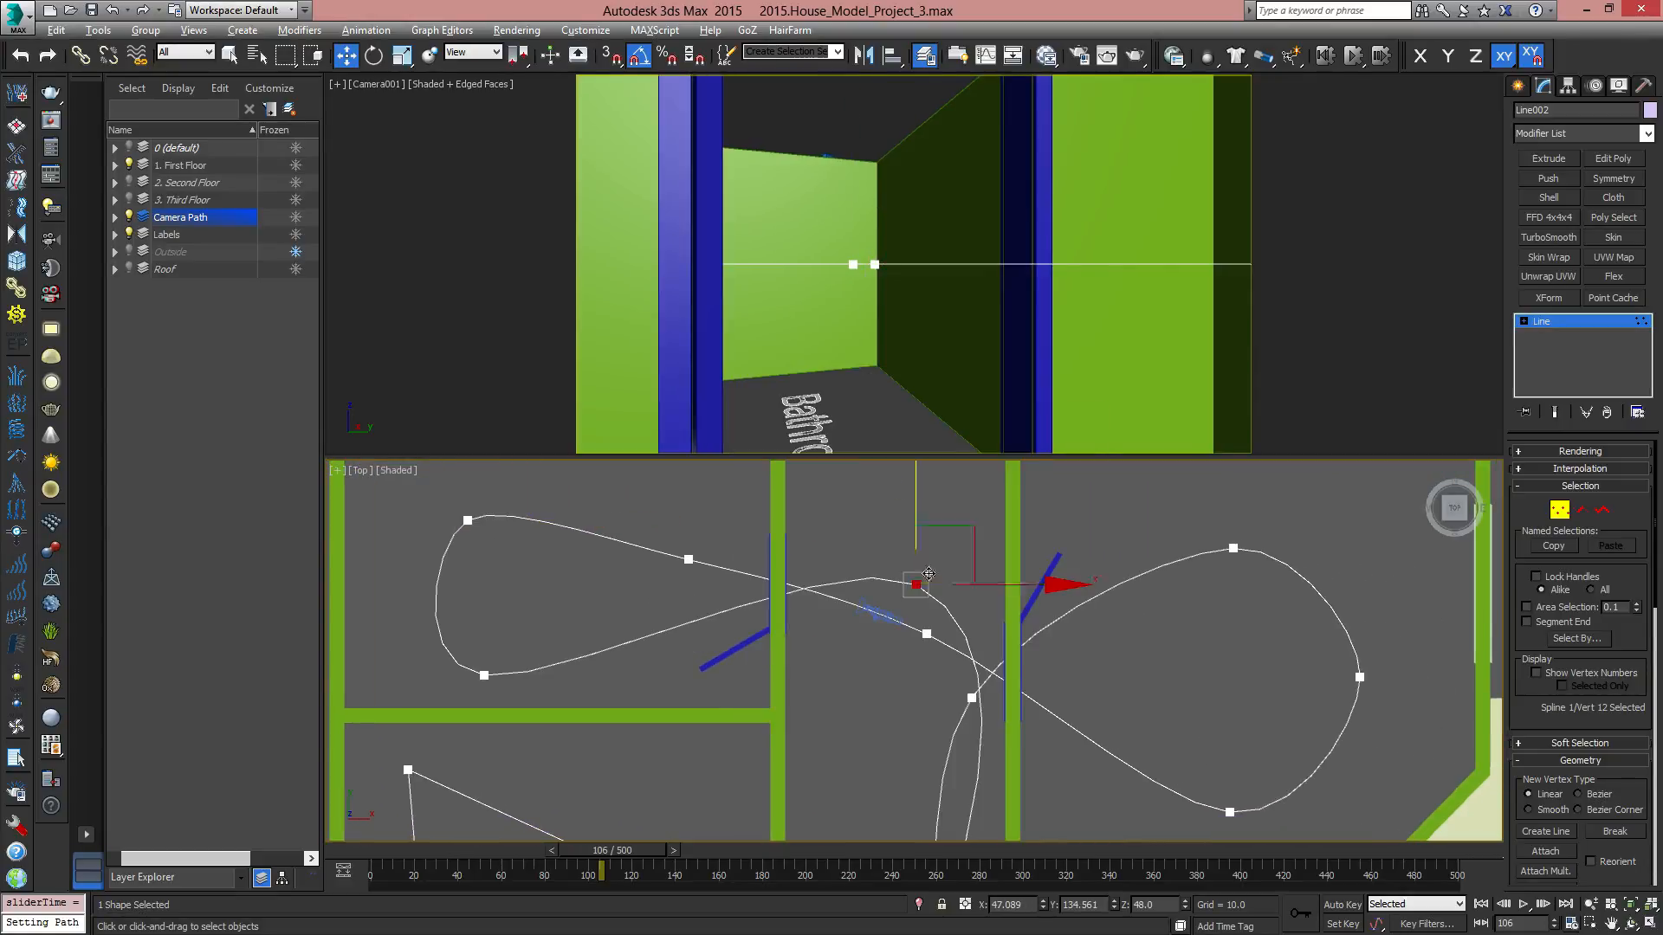
drag(967, 524, 908, 530)
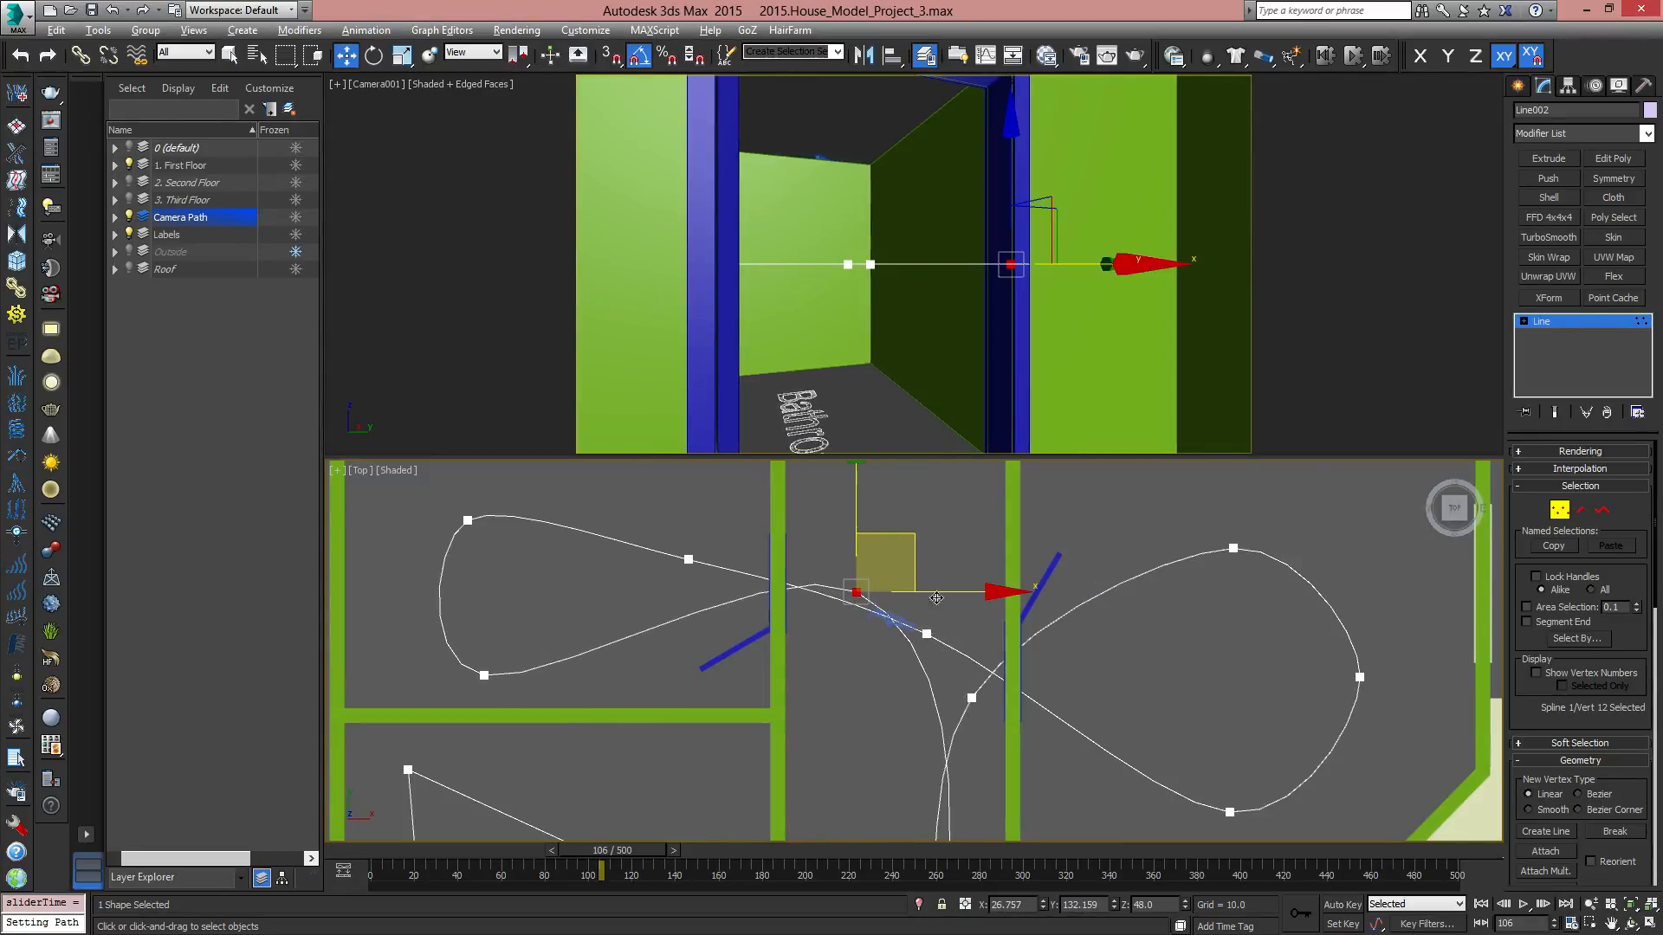
Preview frame 163, then smooth the hallway corner vertex before the next room and move it to about X 51.1, Y 40.2.
drag(658, 858, 762, 866)
key(w)
scroll(875, 532, up, 4)
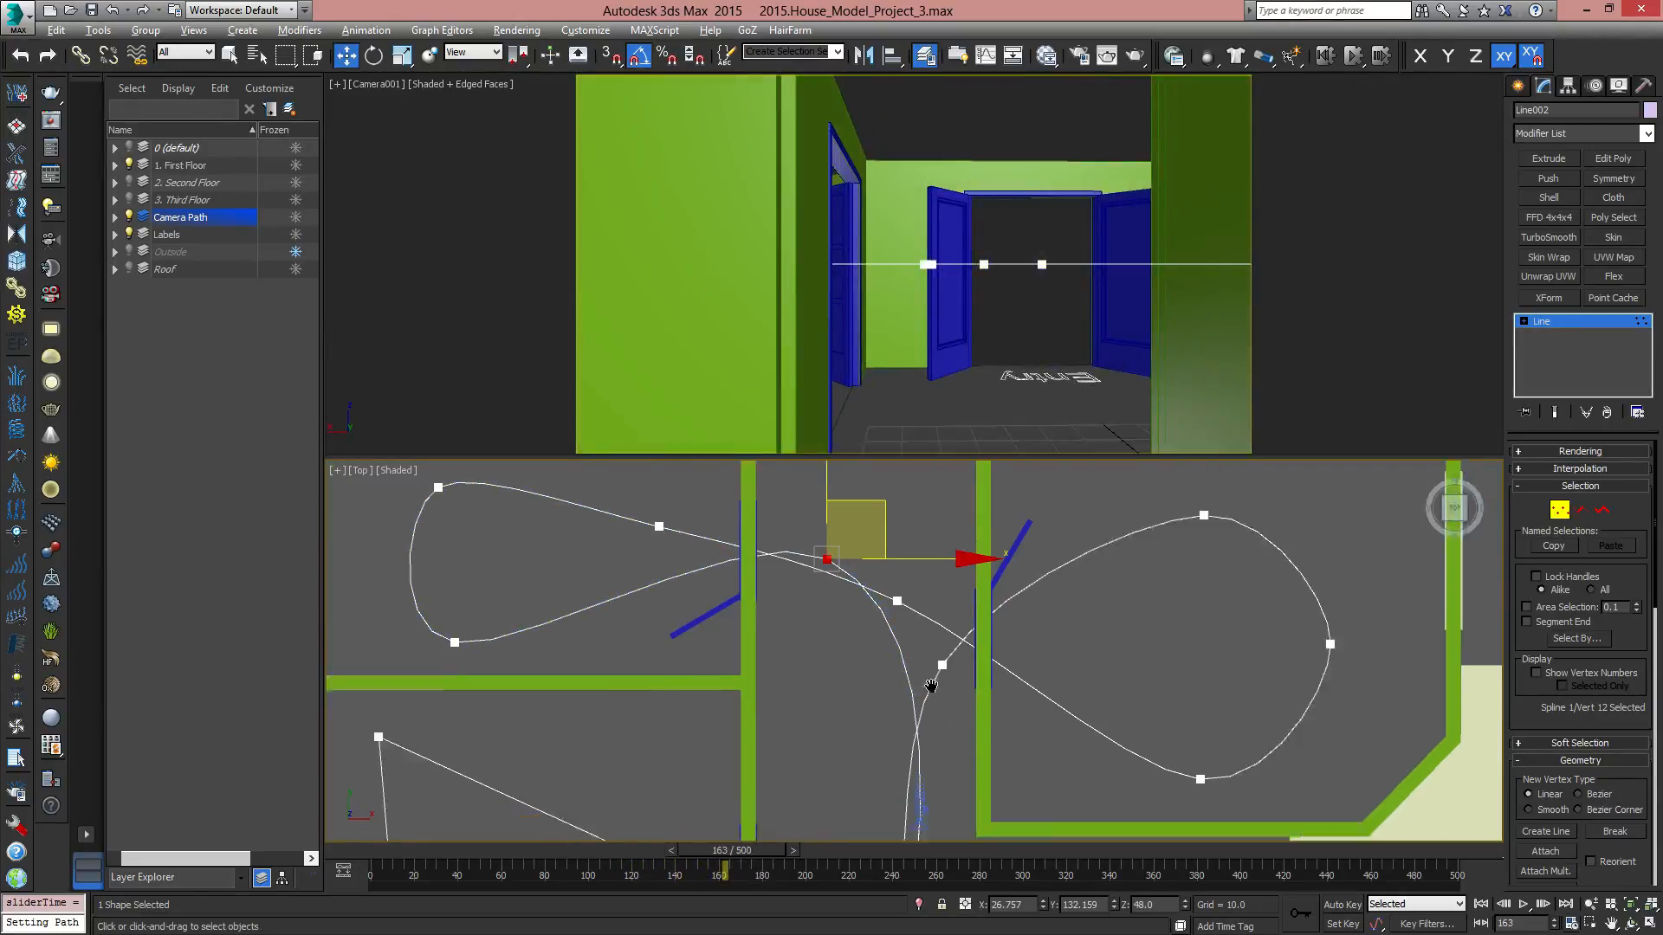
middle_drag(875, 531, 962, 586)
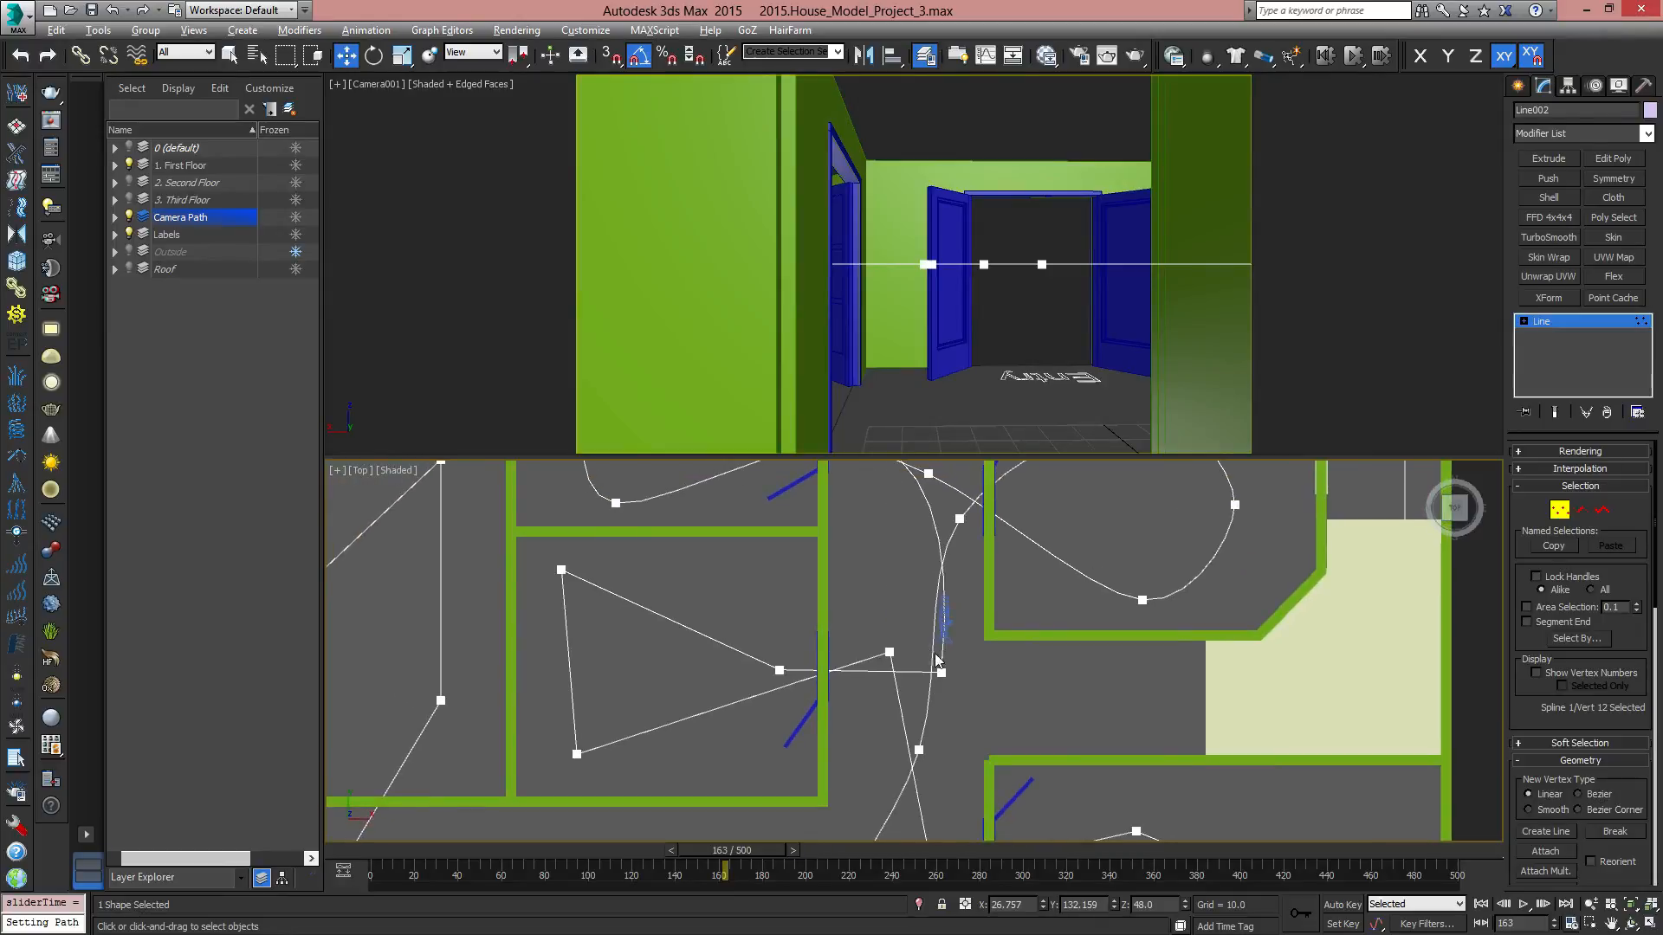
click(941, 673)
right_click(939, 680)
click(1104, 841)
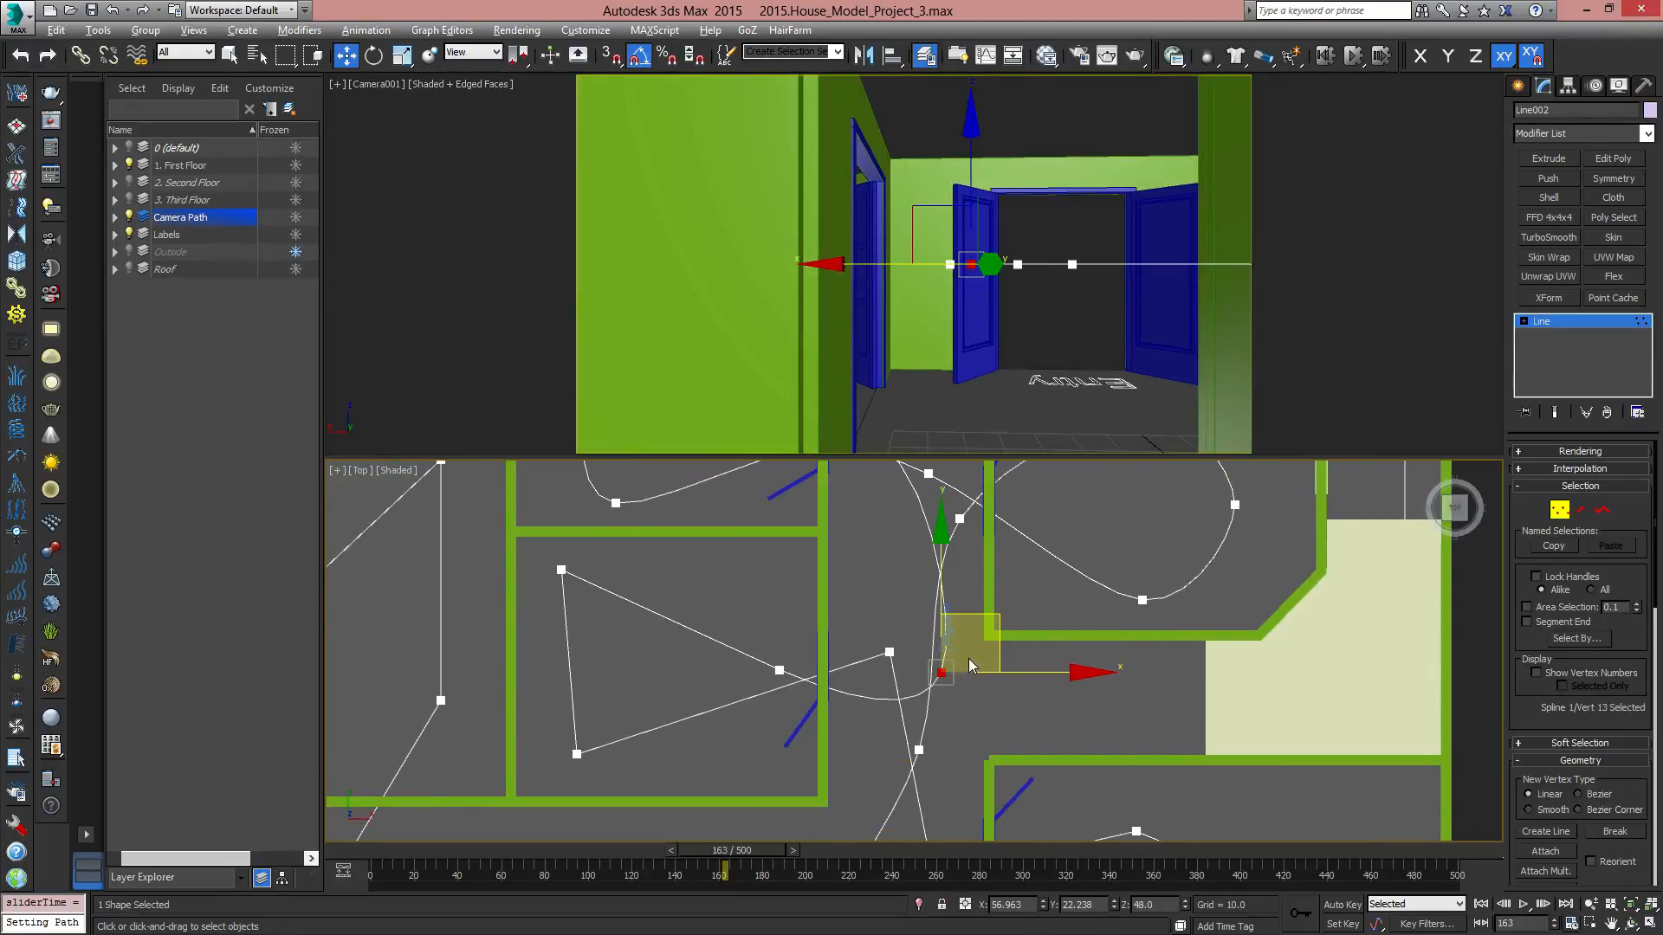
drag(984, 618, 972, 580)
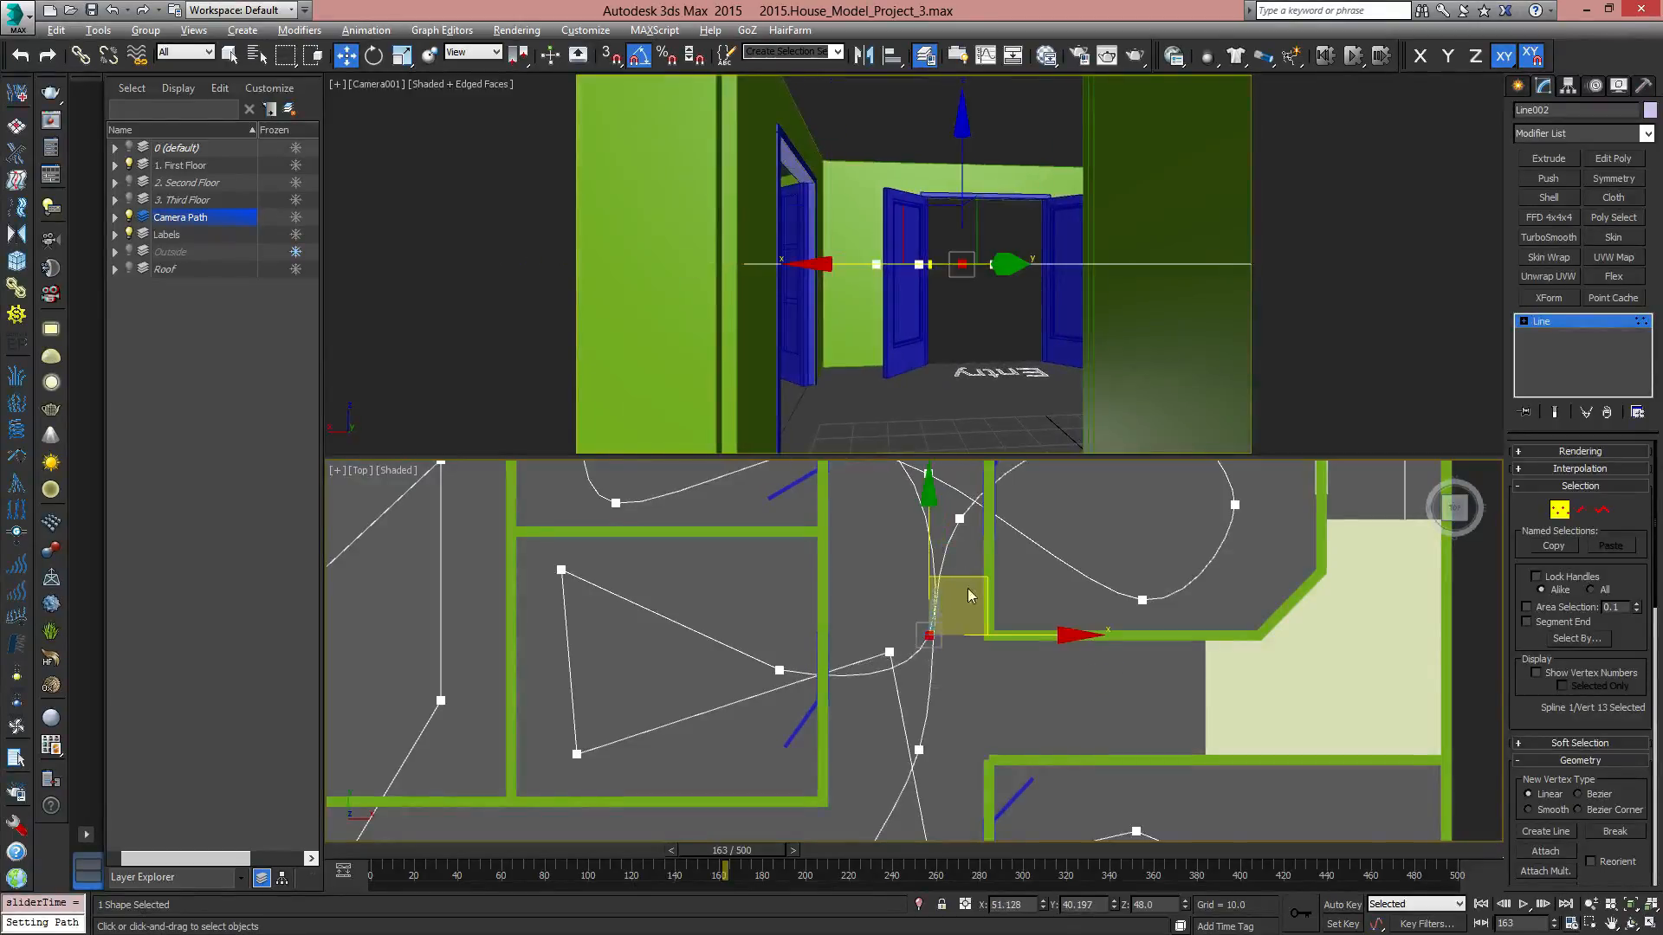
Convert all three path vertices inside the room below the bathroom to Smooth.
middle_drag(849, 694, 878, 673)
scroll(877, 673, up, 3)
scroll(728, 605, down, 3)
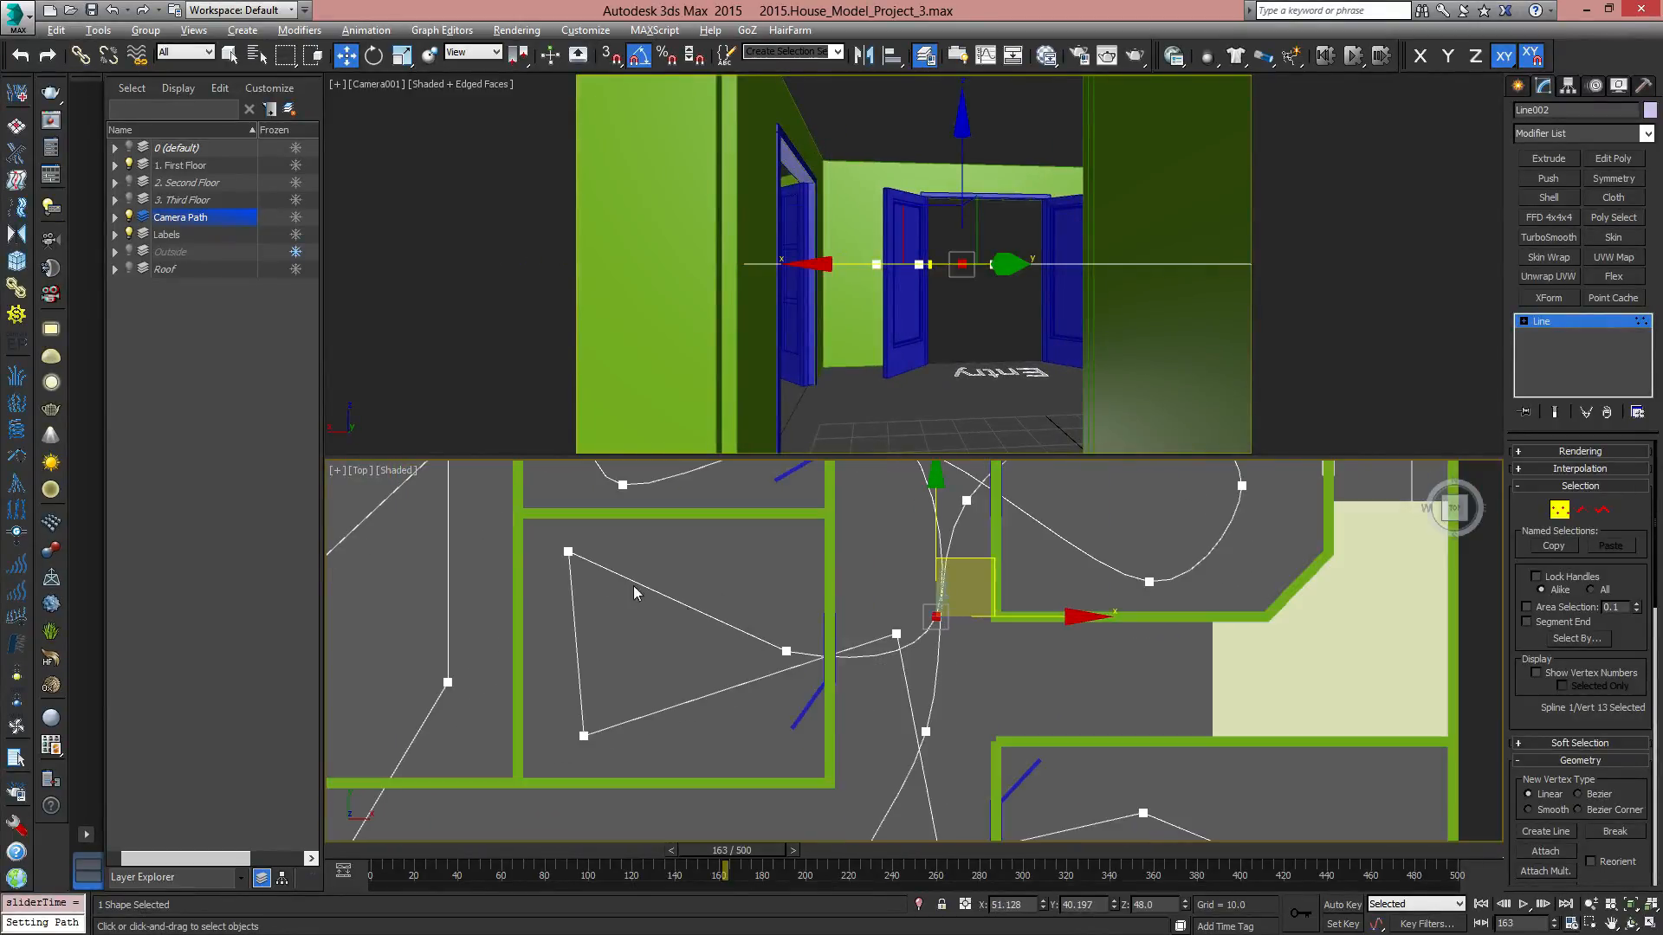
drag(803, 740, 802, 721)
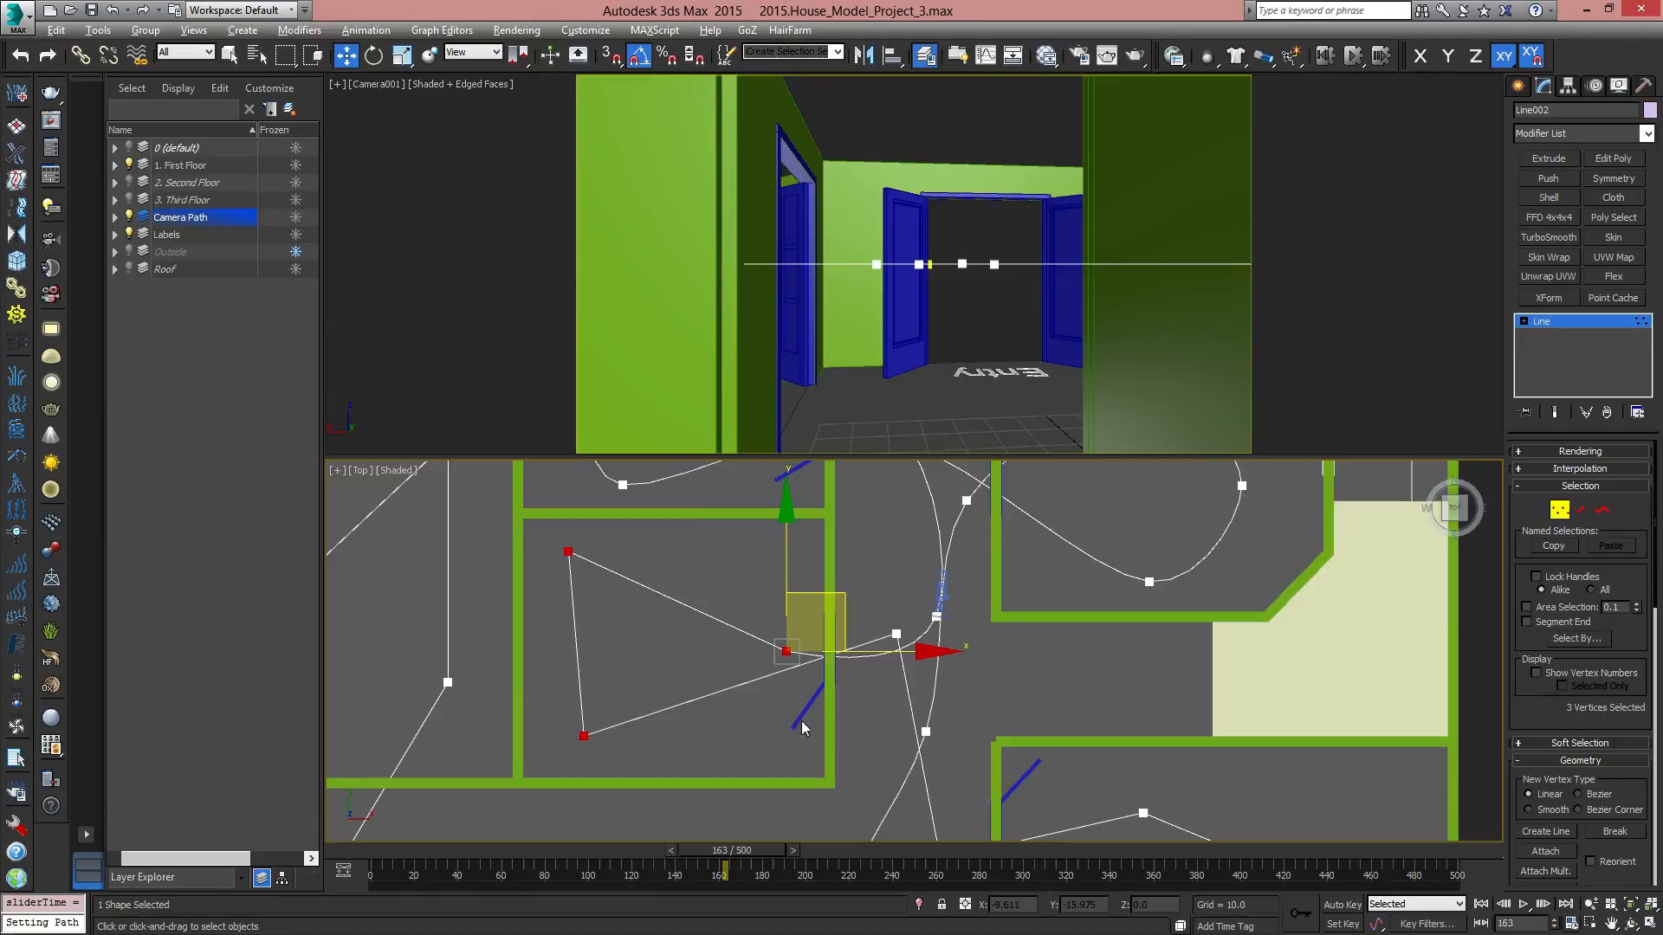
right_click(784, 645)
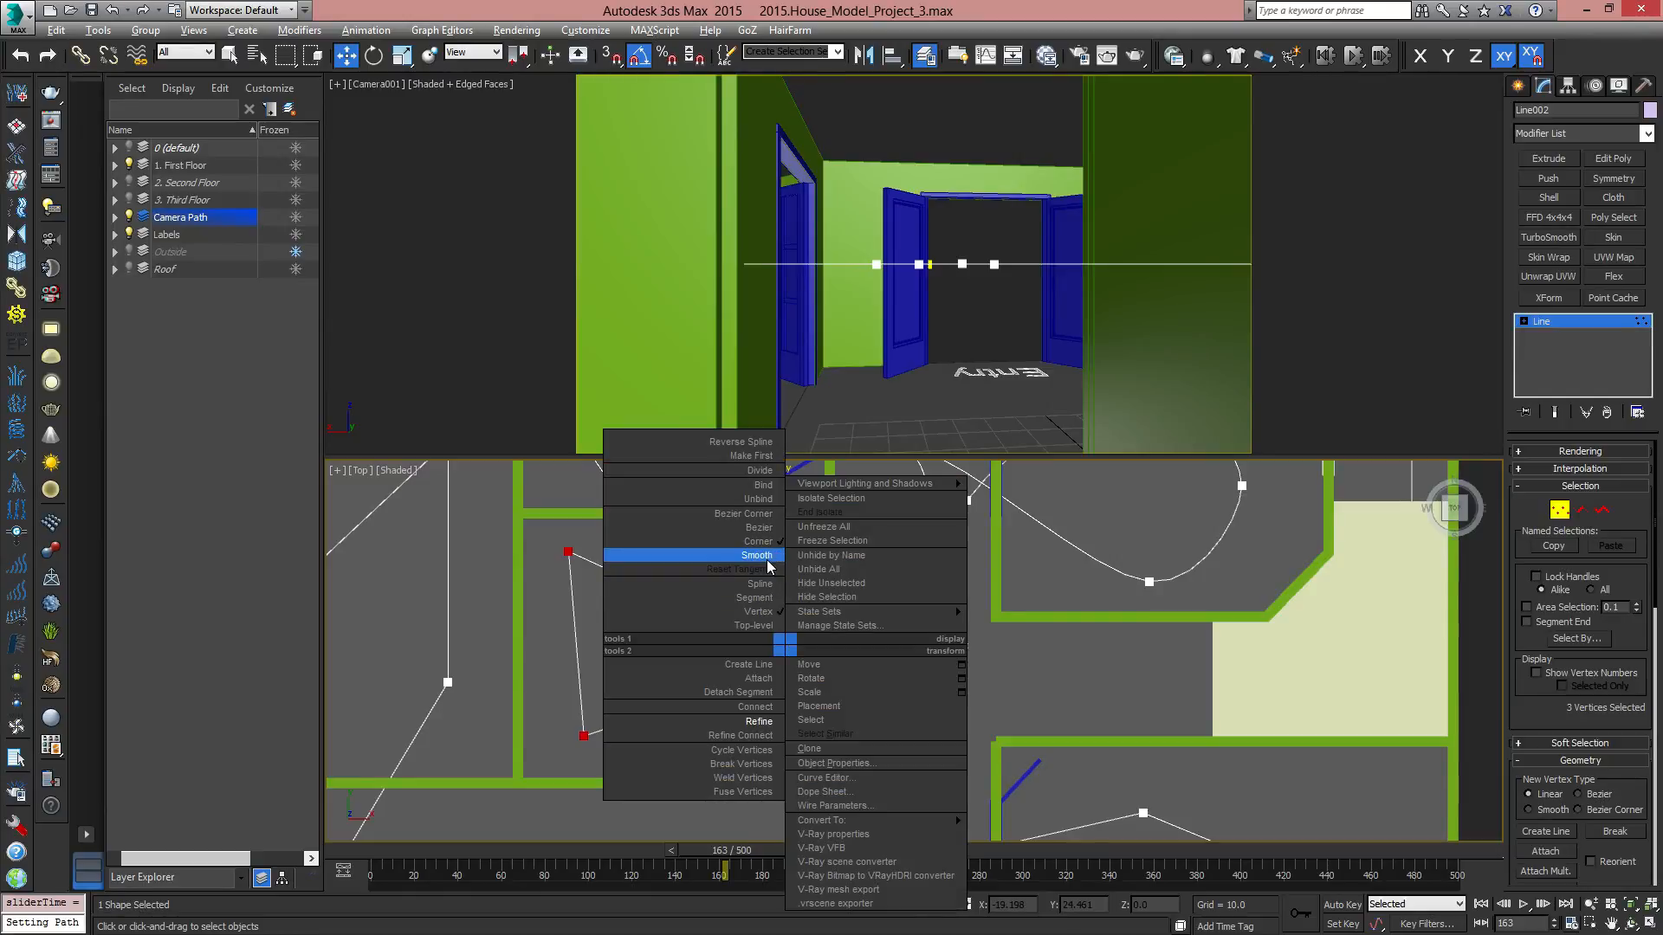
click(767, 560)
Tighten that room's loop by moving its far vertices inward by about (18.5, -12.6) and (15.1, 15.1), and reposition the doorway vertex farther inside.
click(796, 653)
drag(814, 690, 763, 638)
drag(626, 579, 560, 544)
drag(621, 495, 661, 520)
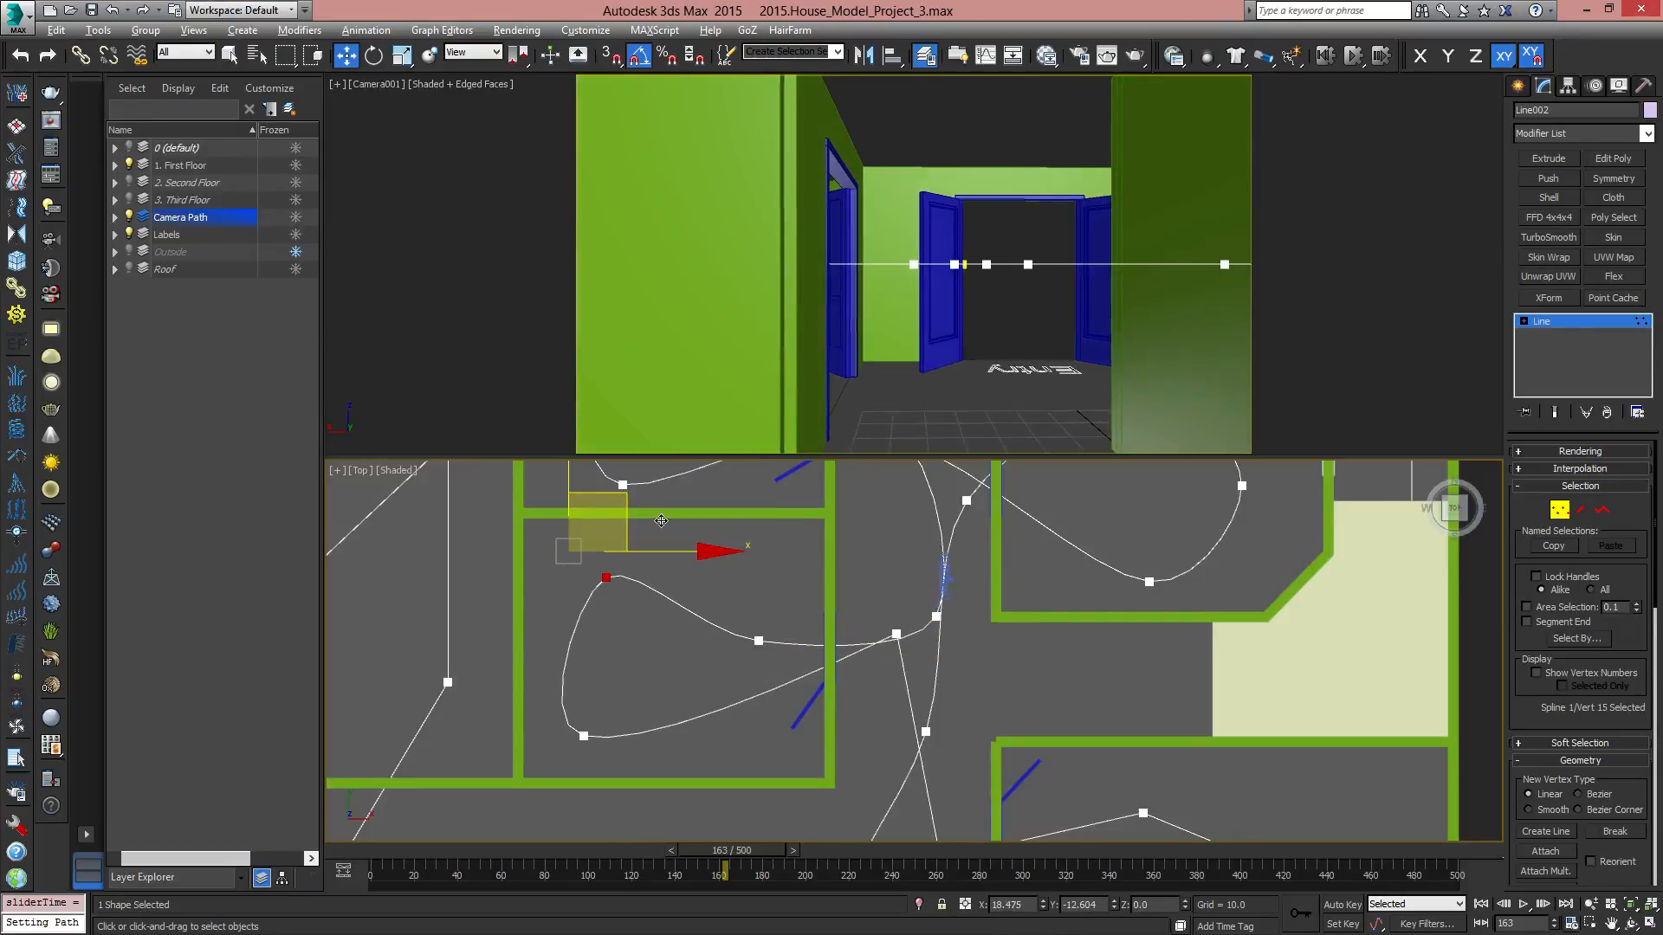
drag(628, 766, 627, 763)
drag(630, 680, 681, 636)
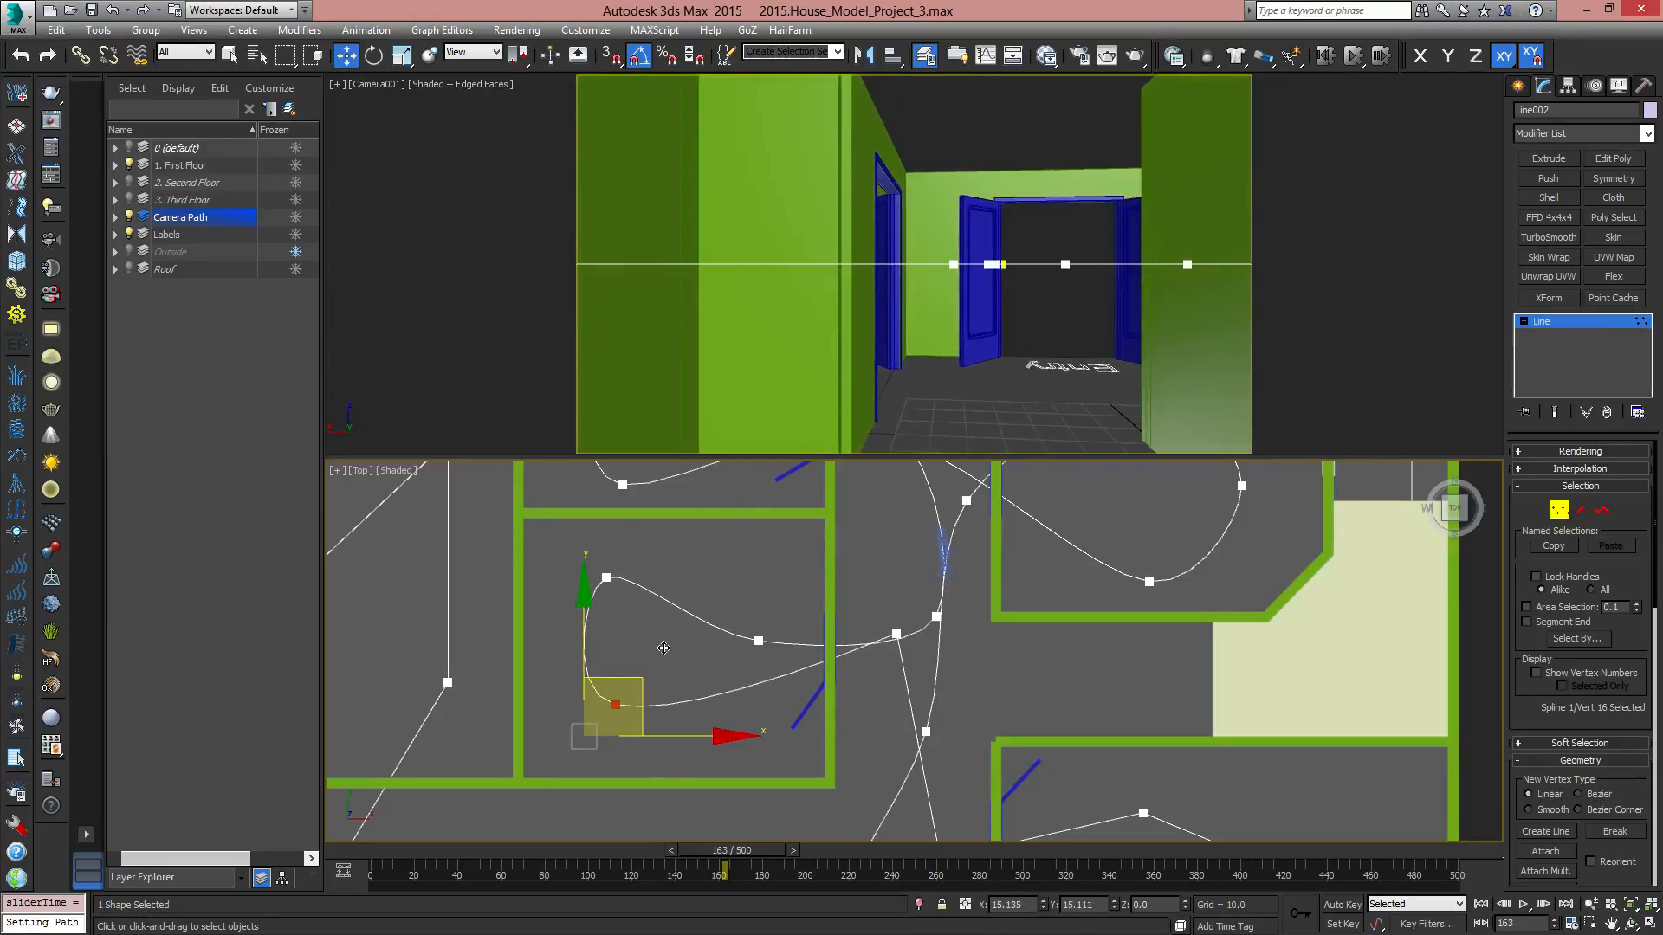
click(759, 641)
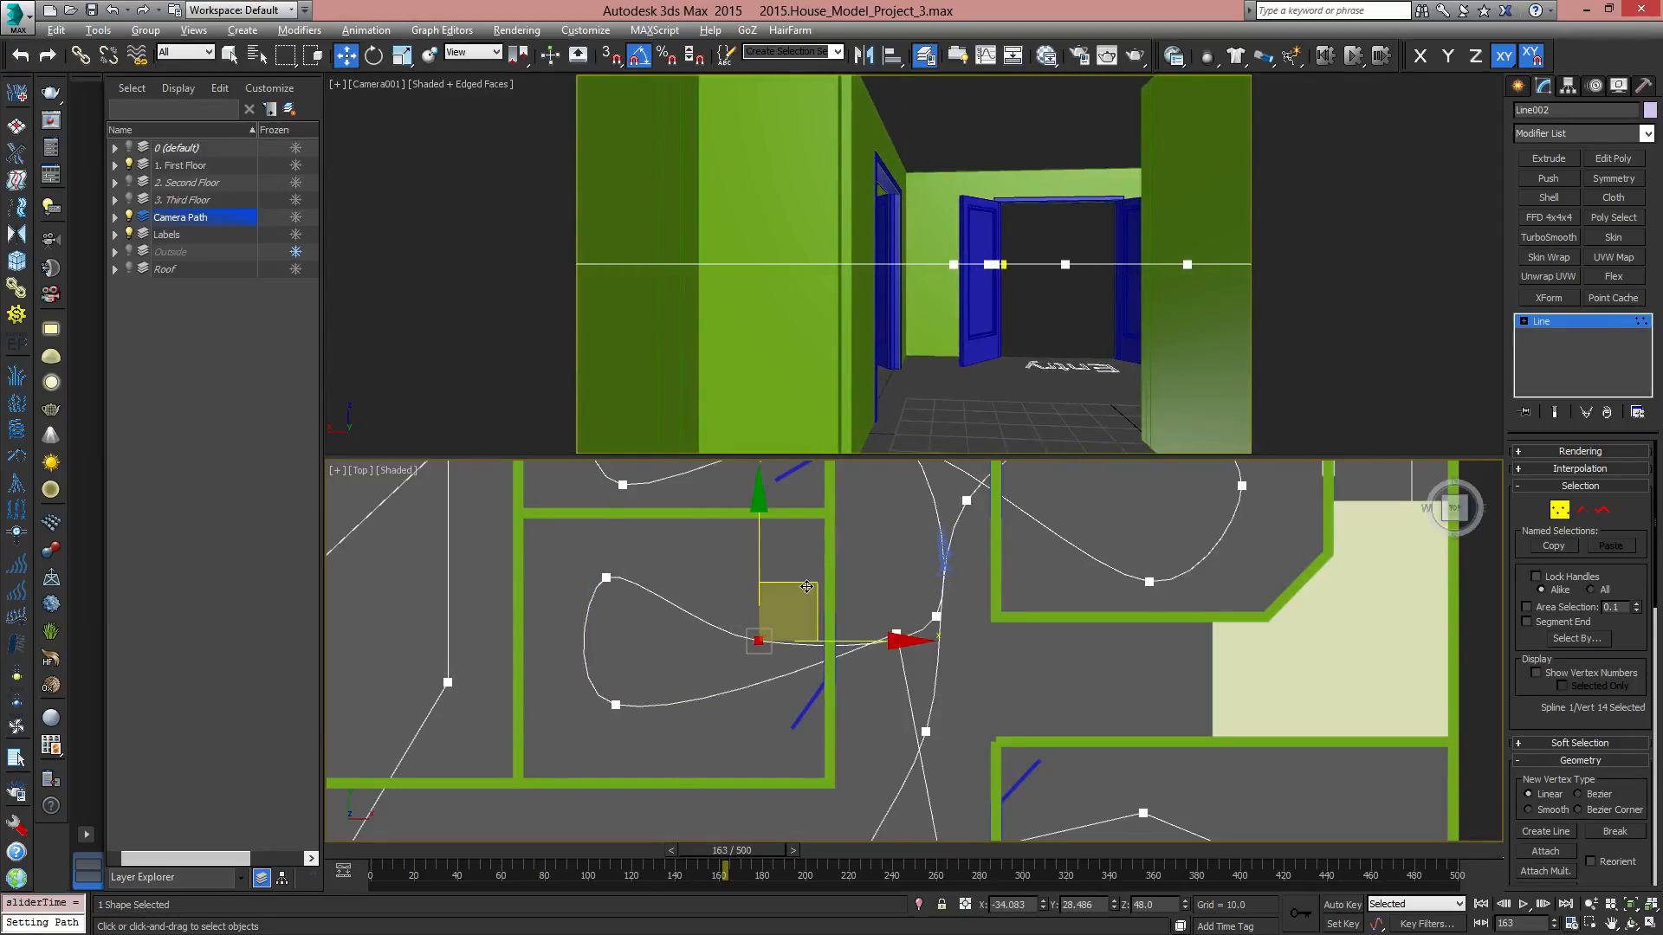
drag(806, 587, 813, 576)
click(925, 704)
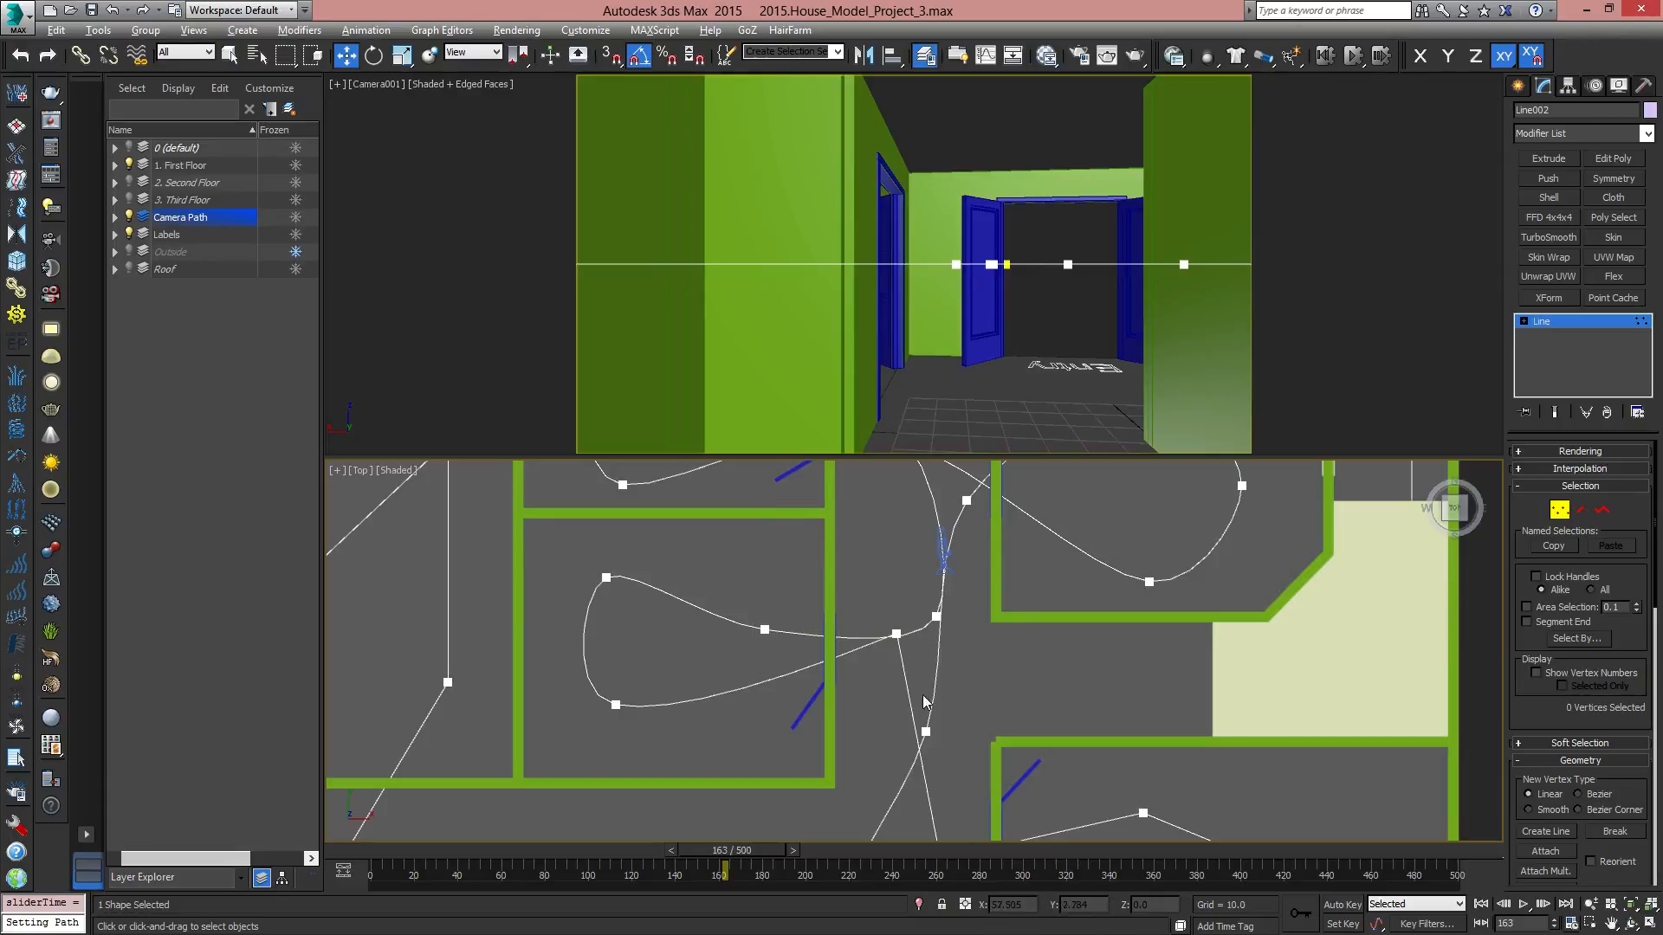
Preview frame 213, then convert the hallway vertex outside this room's exit to Smooth and move it to about X 26.5, Y 24.5.
drag(733, 850, 855, 857)
click(897, 635)
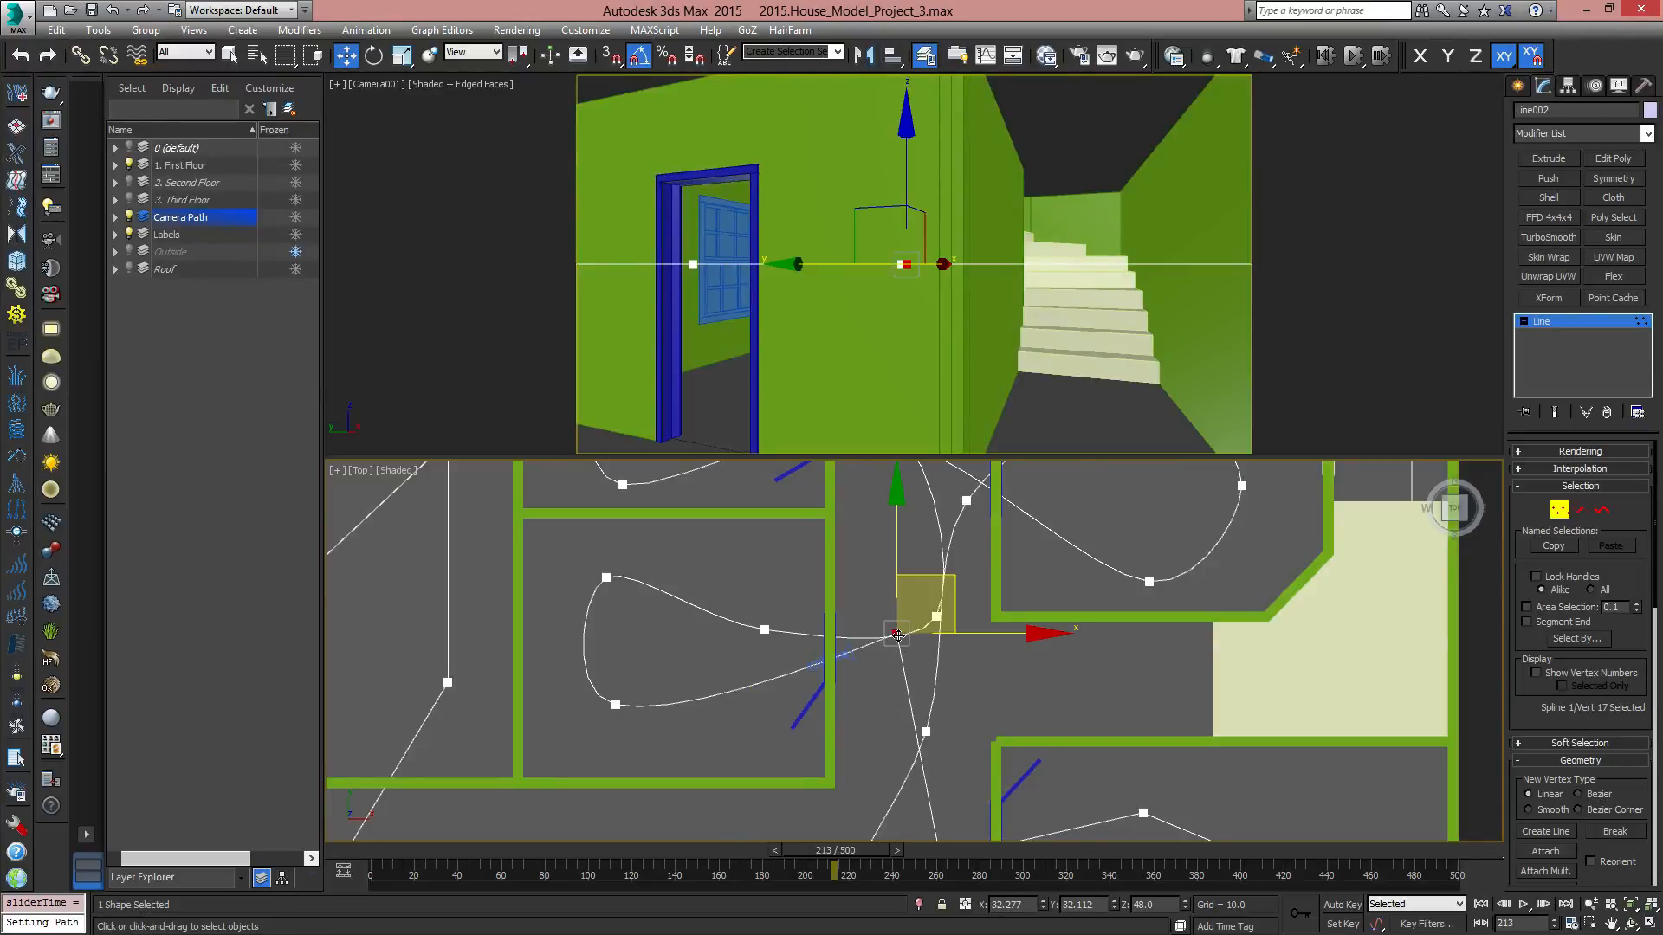
right_click(897, 635)
click(886, 548)
middle_drag(970, 574, 895, 518)
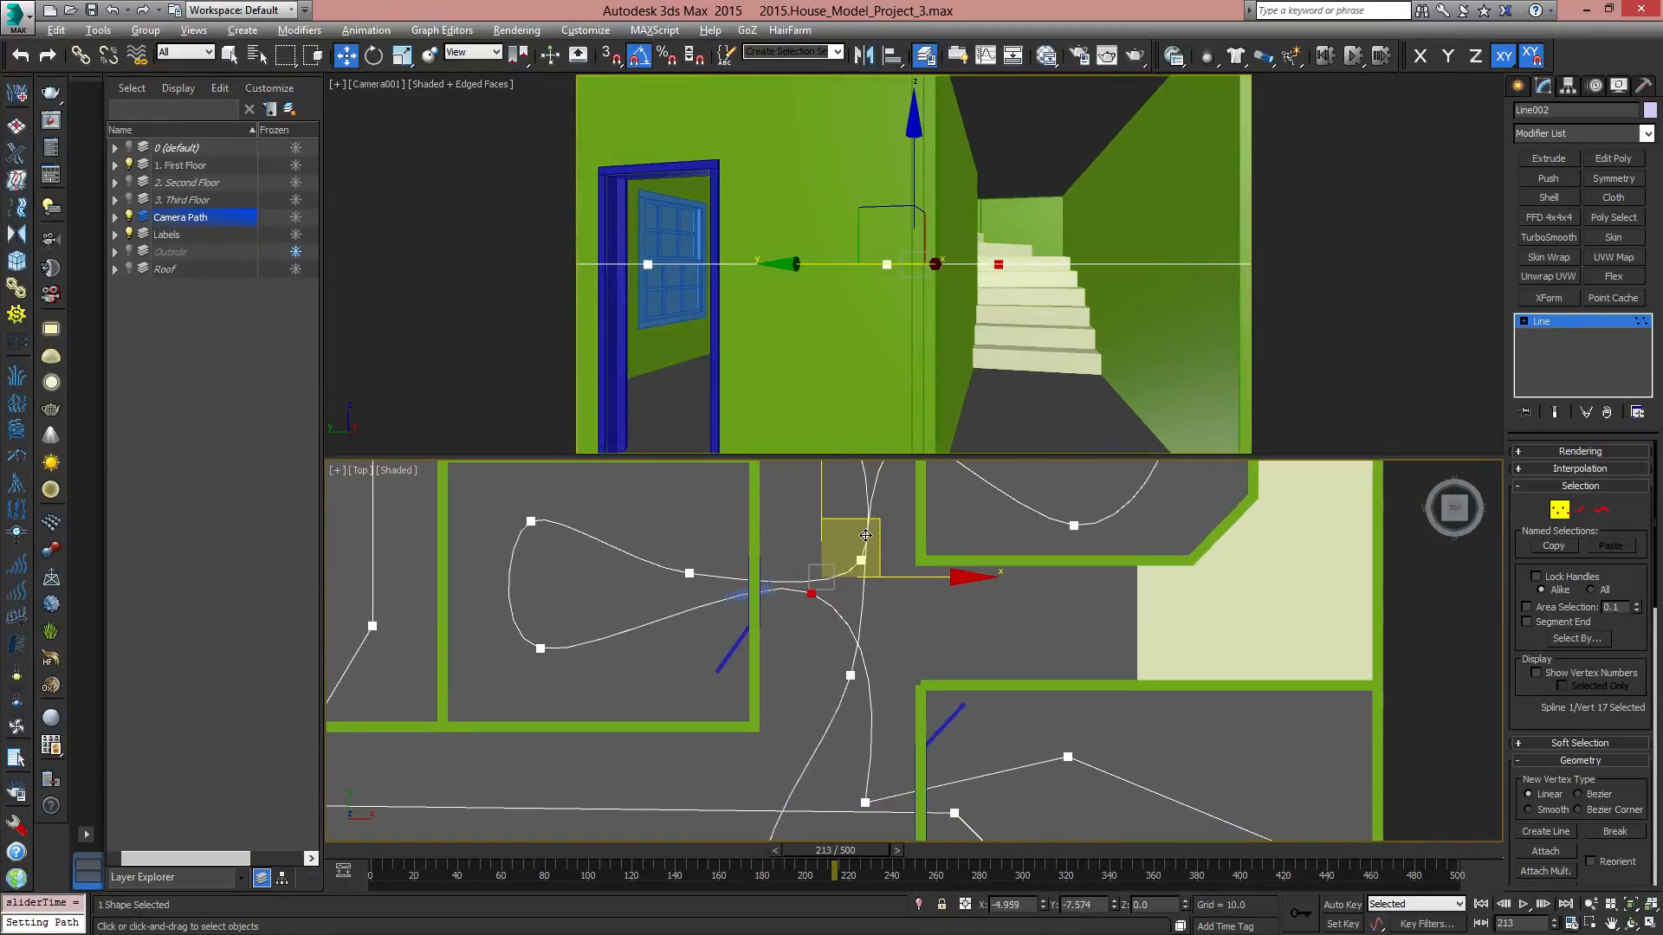
Convert the dining room loop's four vertices and the hallway vertex before its doorway to Smooth.
middle_drag(901, 720, 745, 518)
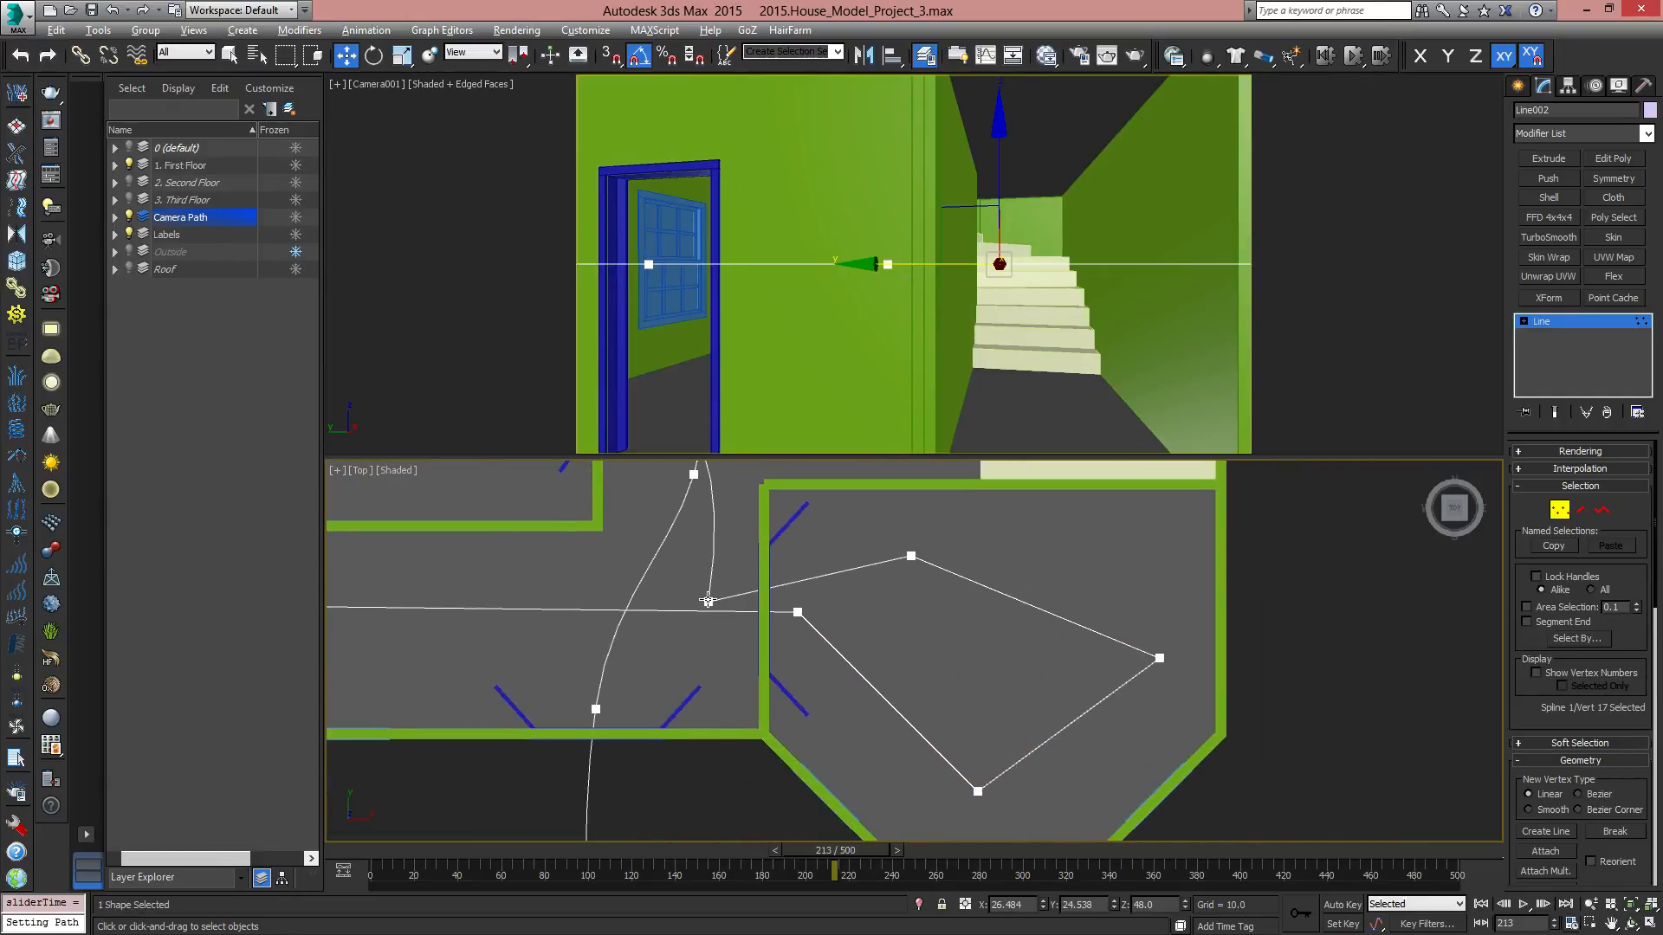
drag(689, 544, 1074, 764)
drag(1164, 806, 1163, 806)
right_click(792, 608)
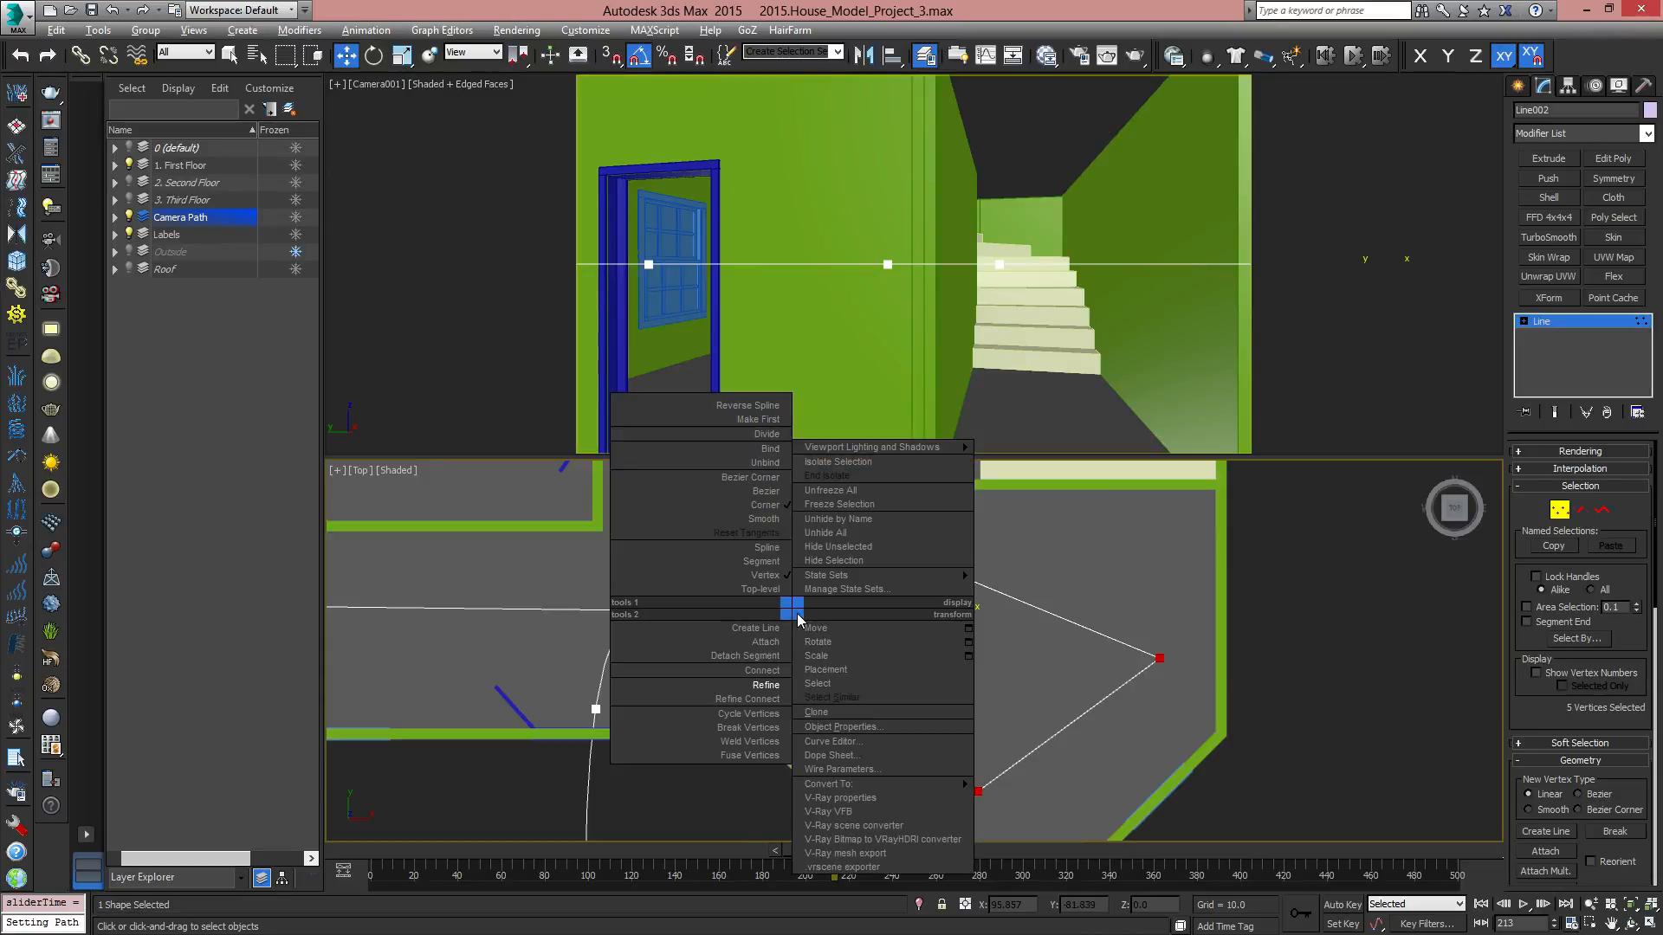
click(764, 519)
click(732, 587)
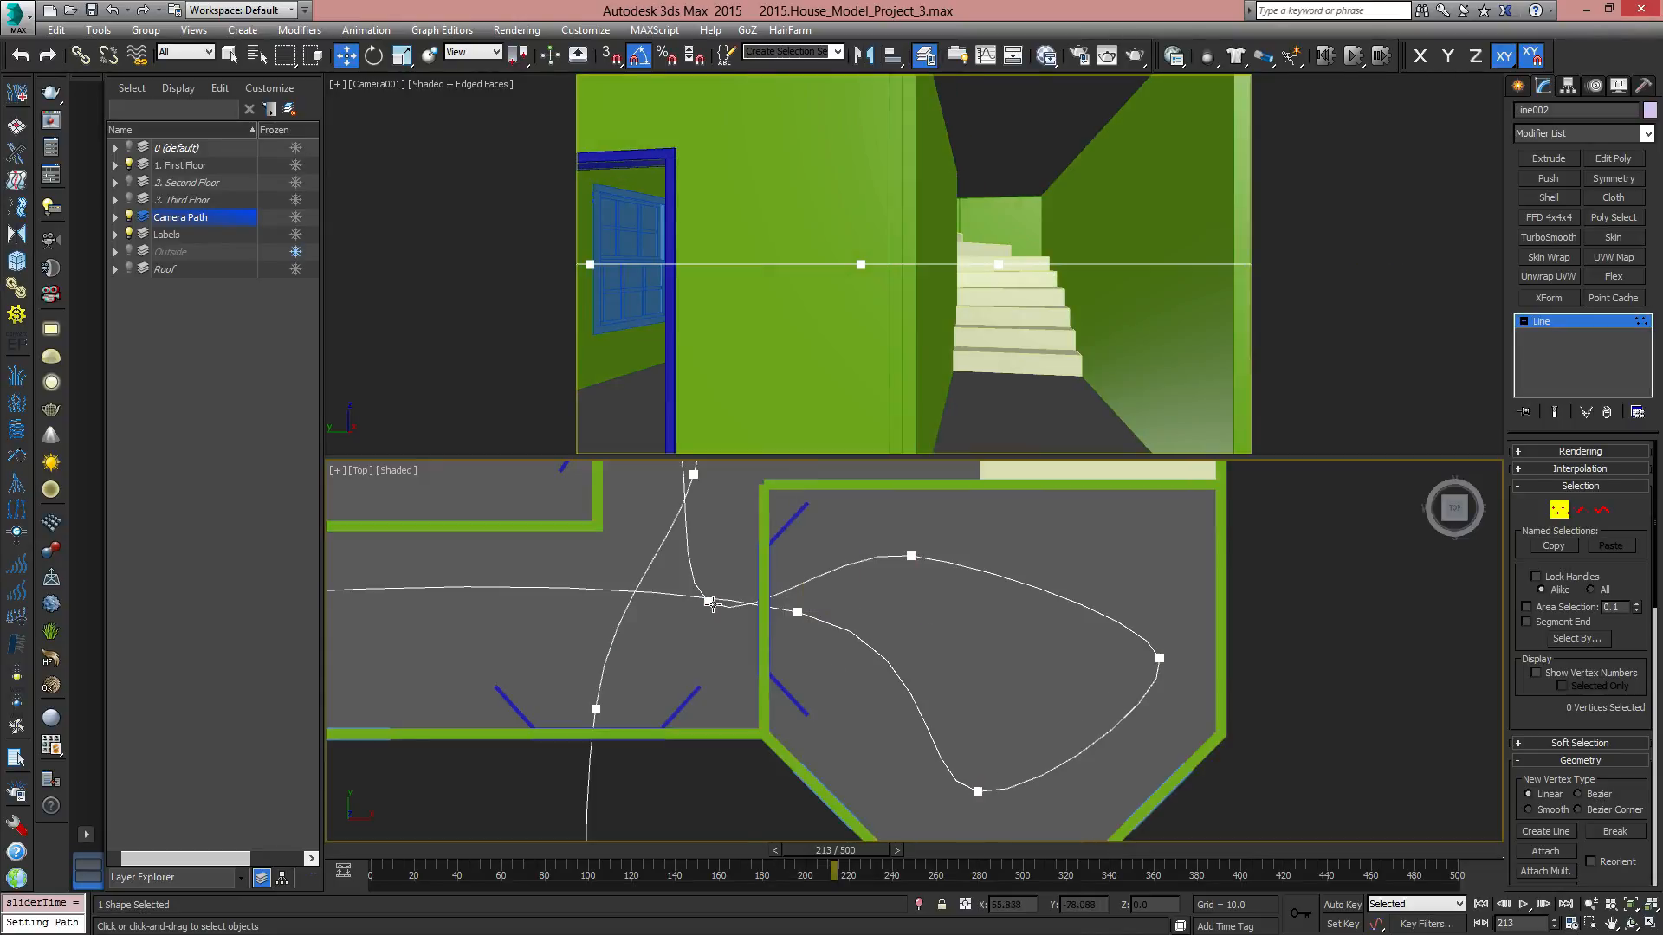
Preview frame 232 and move the hallway vertex before the dining room doorway to about X 30.1, Y -84.0.
click(708, 601)
drag(730, 587, 760, 563)
middle_drag(517, 756, 544, 855)
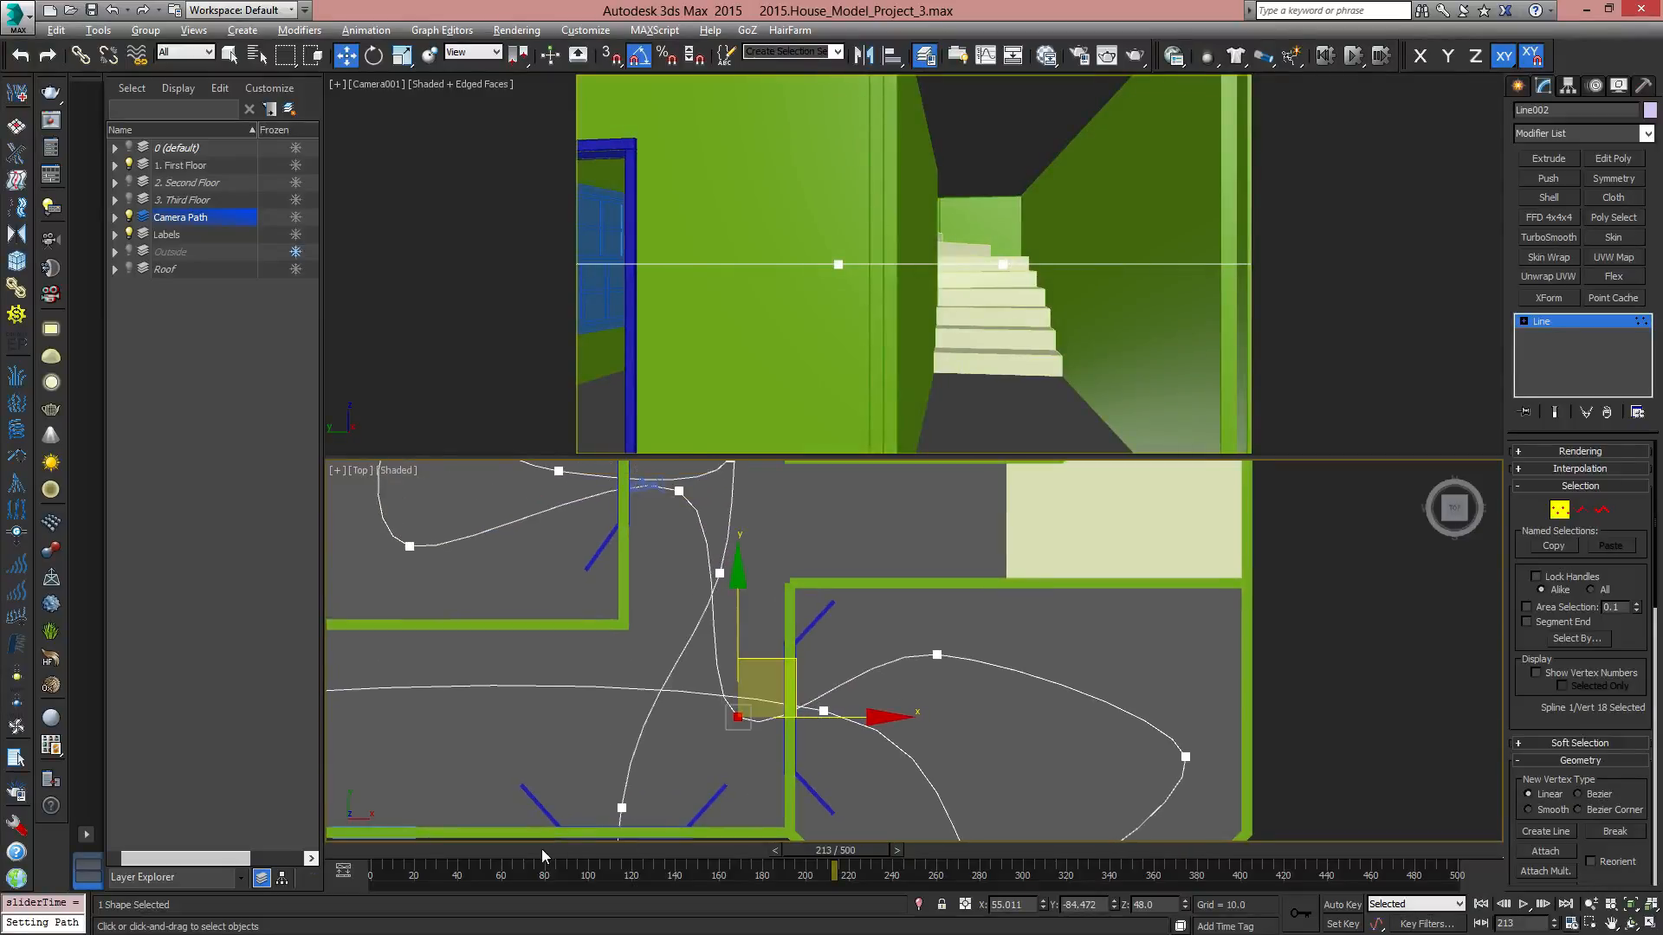
drag(837, 853, 875, 852)
key(w)
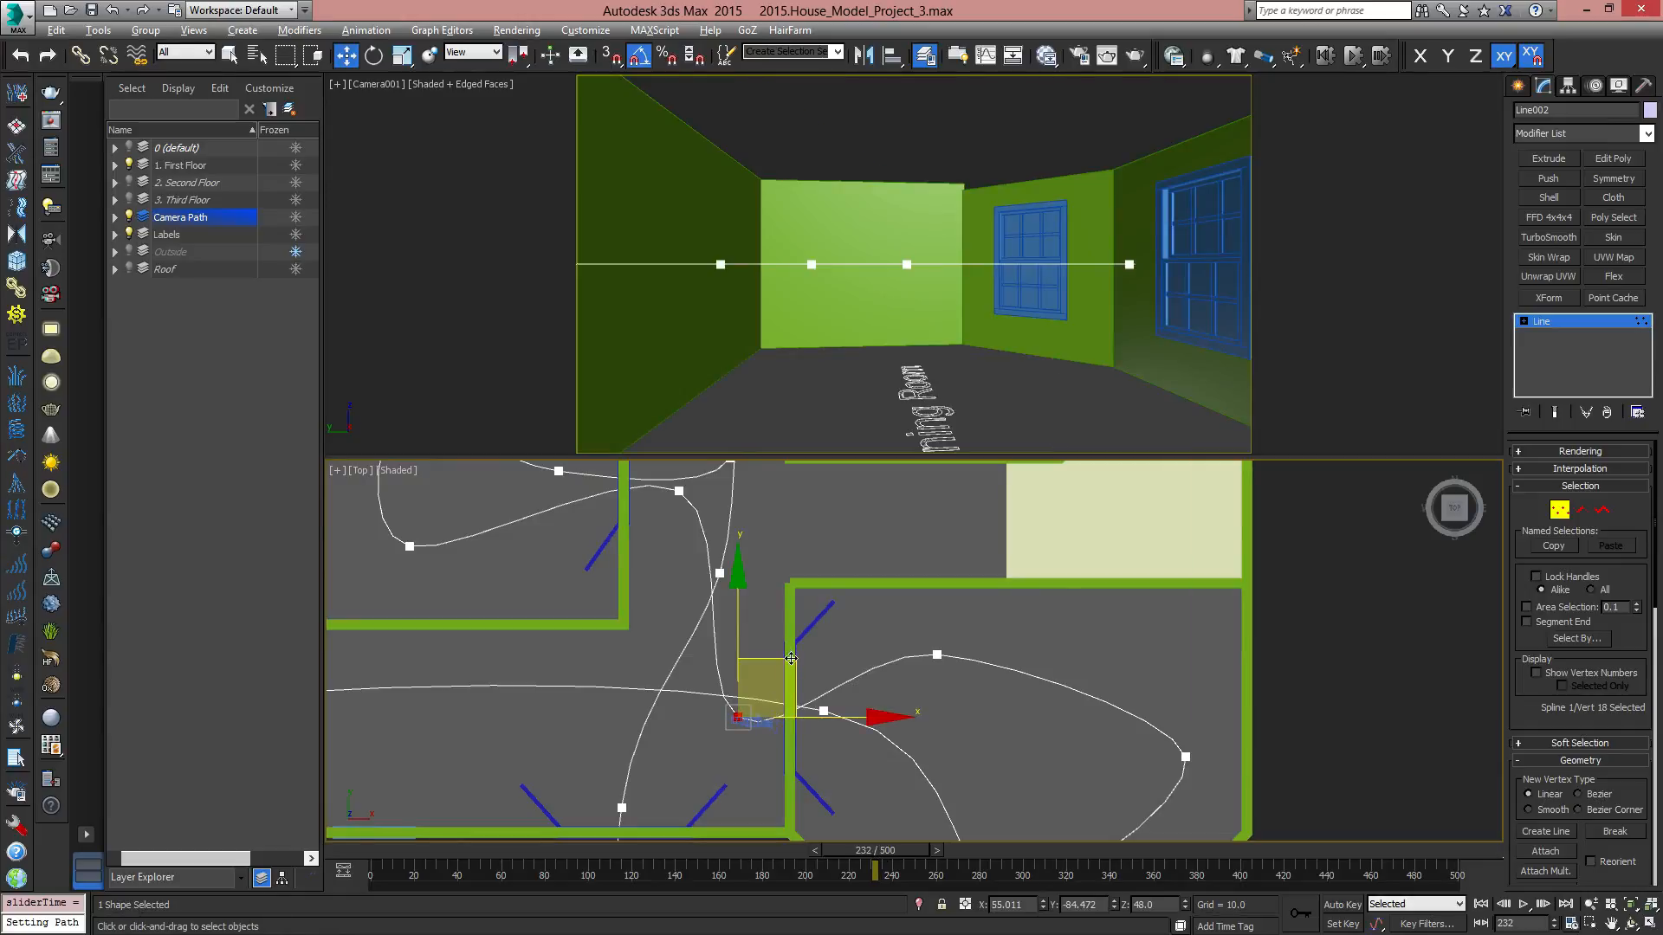
drag(791, 659, 743, 660)
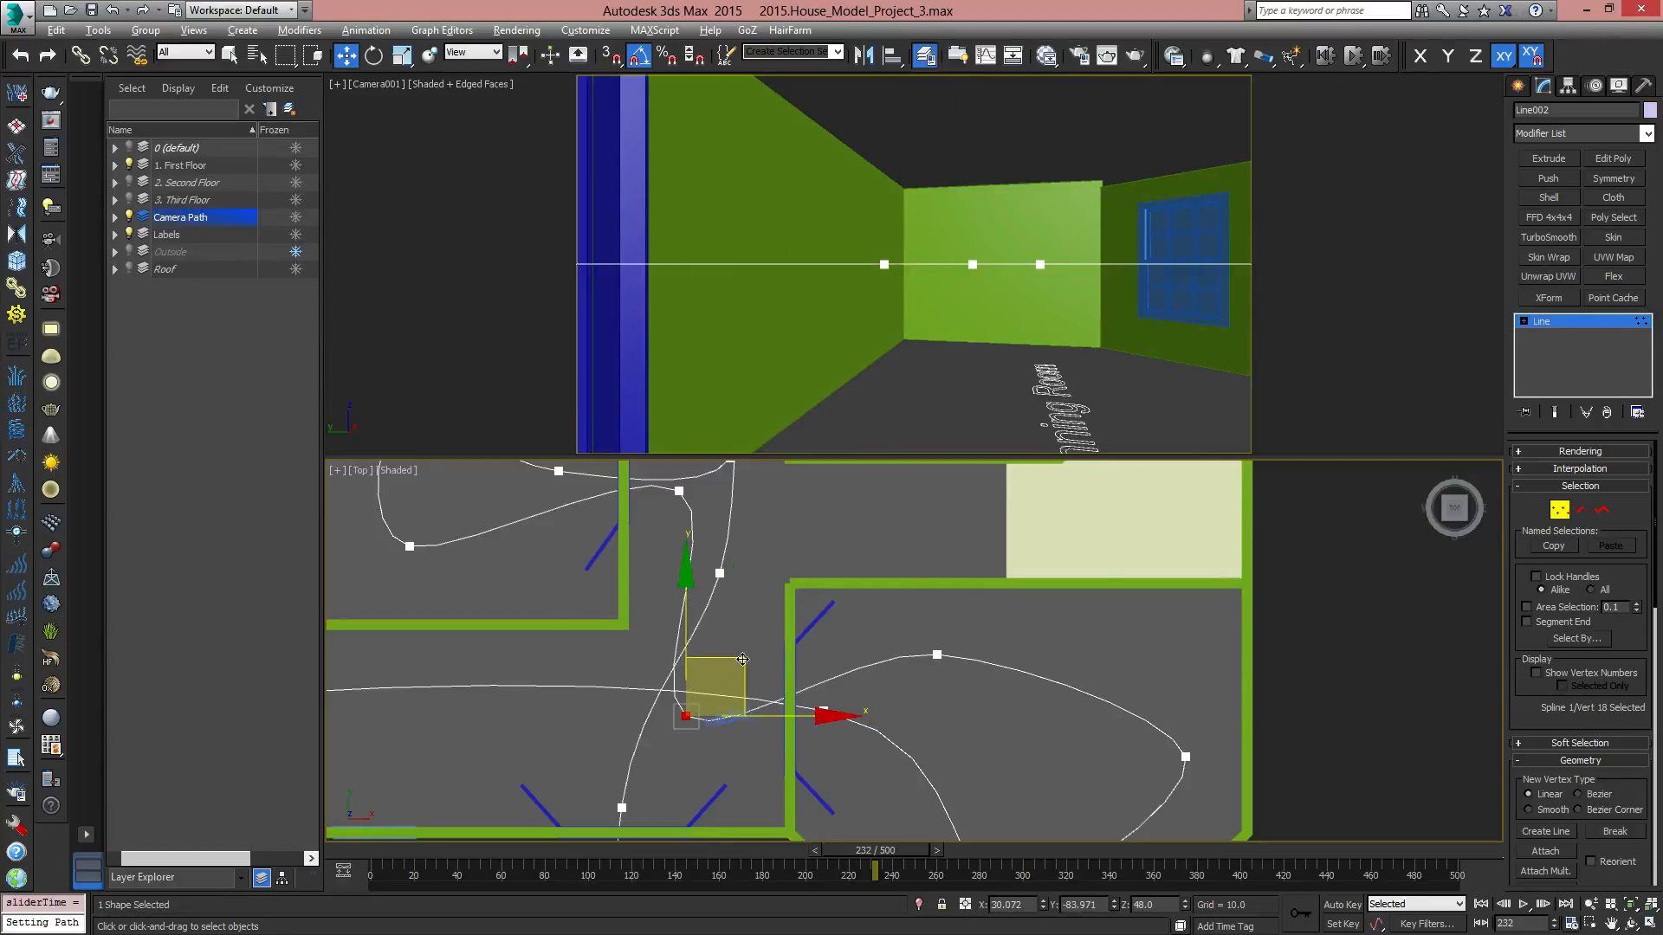
Reshape the dining room loop: upper vertex to about X 182.1, Y -58.5, far vertex about 10.6 units inward, lower vertex slightly up.
middle_drag(911, 743, 728, 579)
scroll(866, 619, down, 2)
middle_drag(870, 619, 916, 704)
click(832, 613)
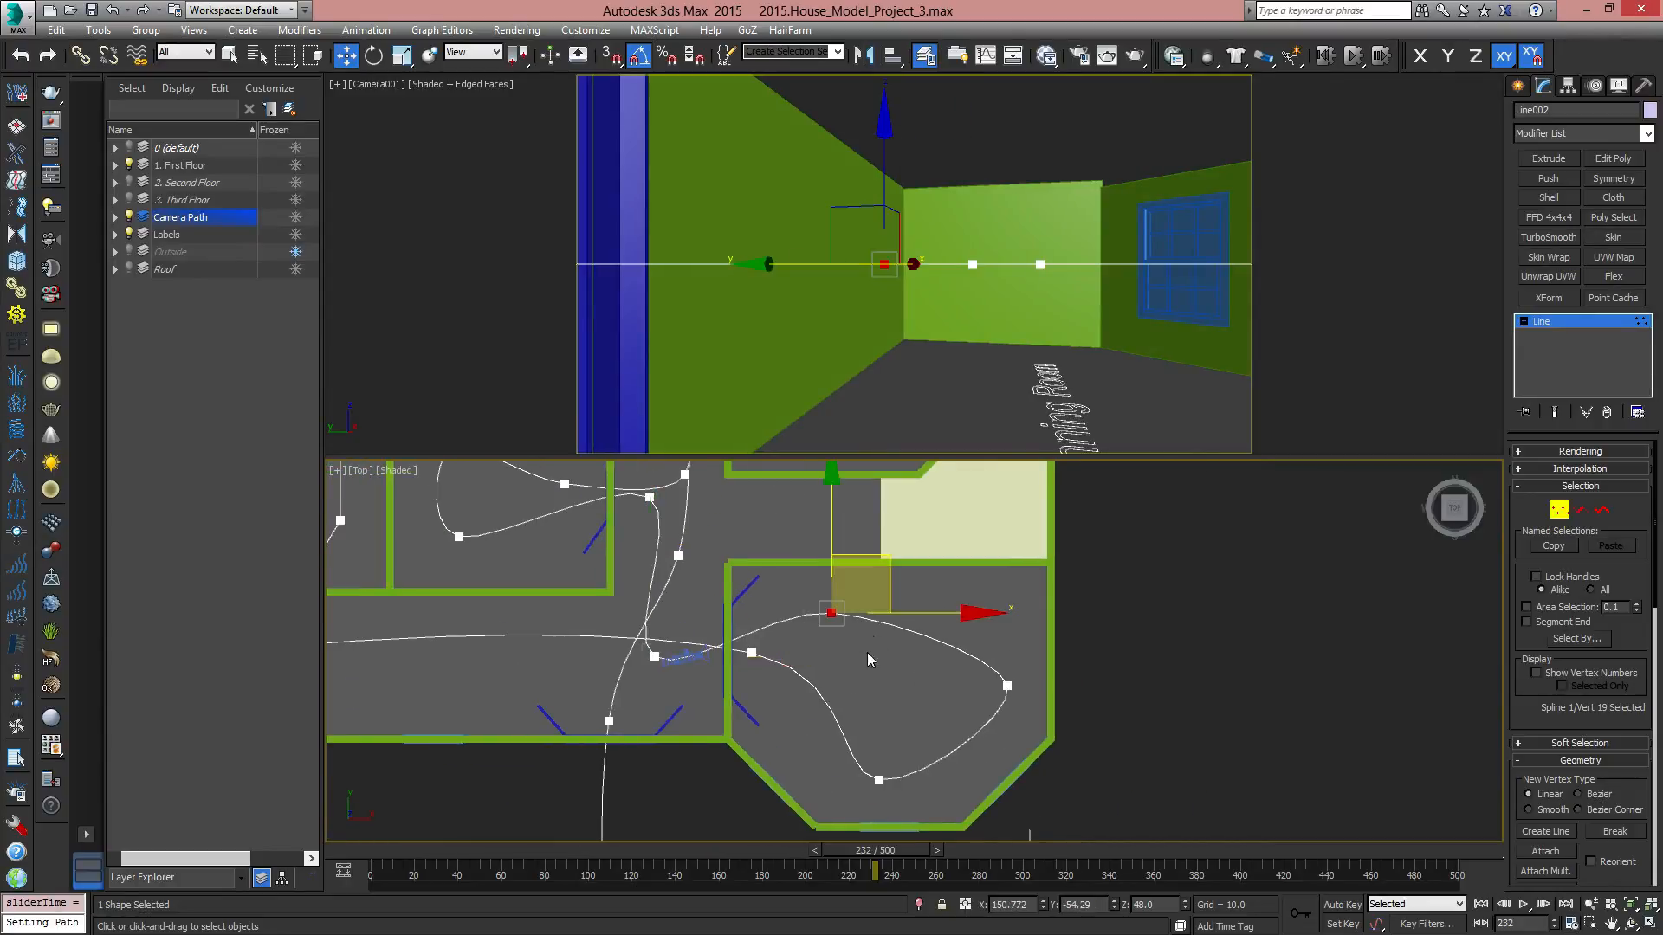
drag(878, 553, 924, 558)
click(1007, 686)
drag(1038, 627, 1022, 629)
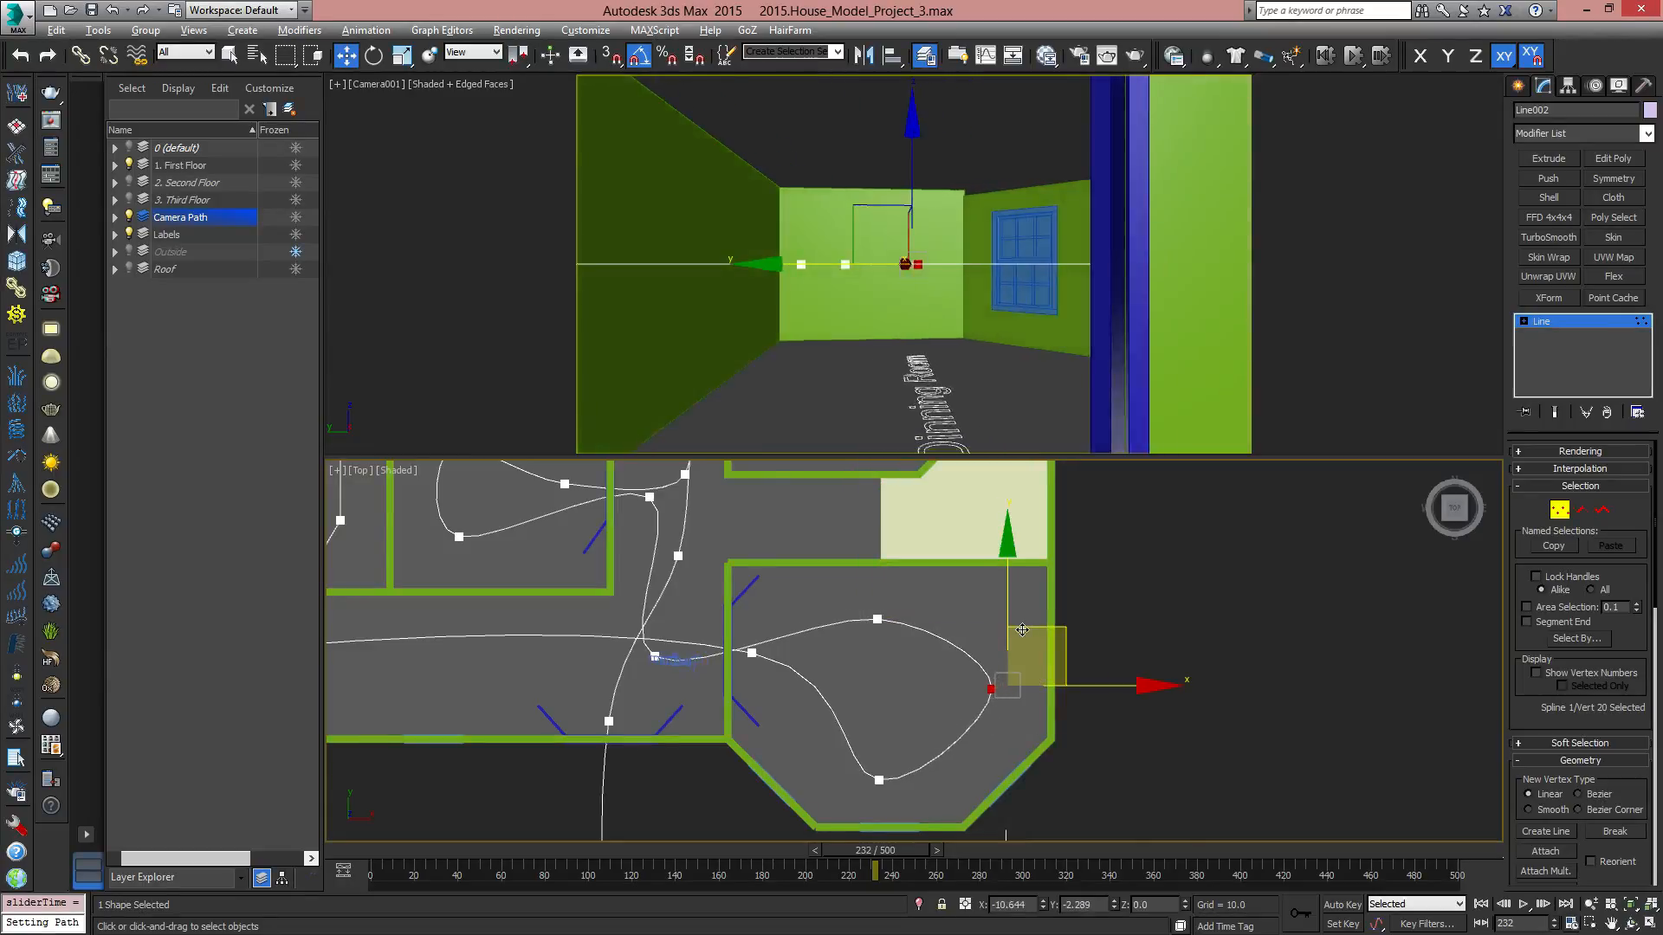
click(879, 779)
drag(908, 716, 910, 711)
Move the path vertex just inside the dining room doorway out into the hallway, to about X 60.0, Y -73.2.
middle_drag(812, 693, 910, 694)
click(850, 655)
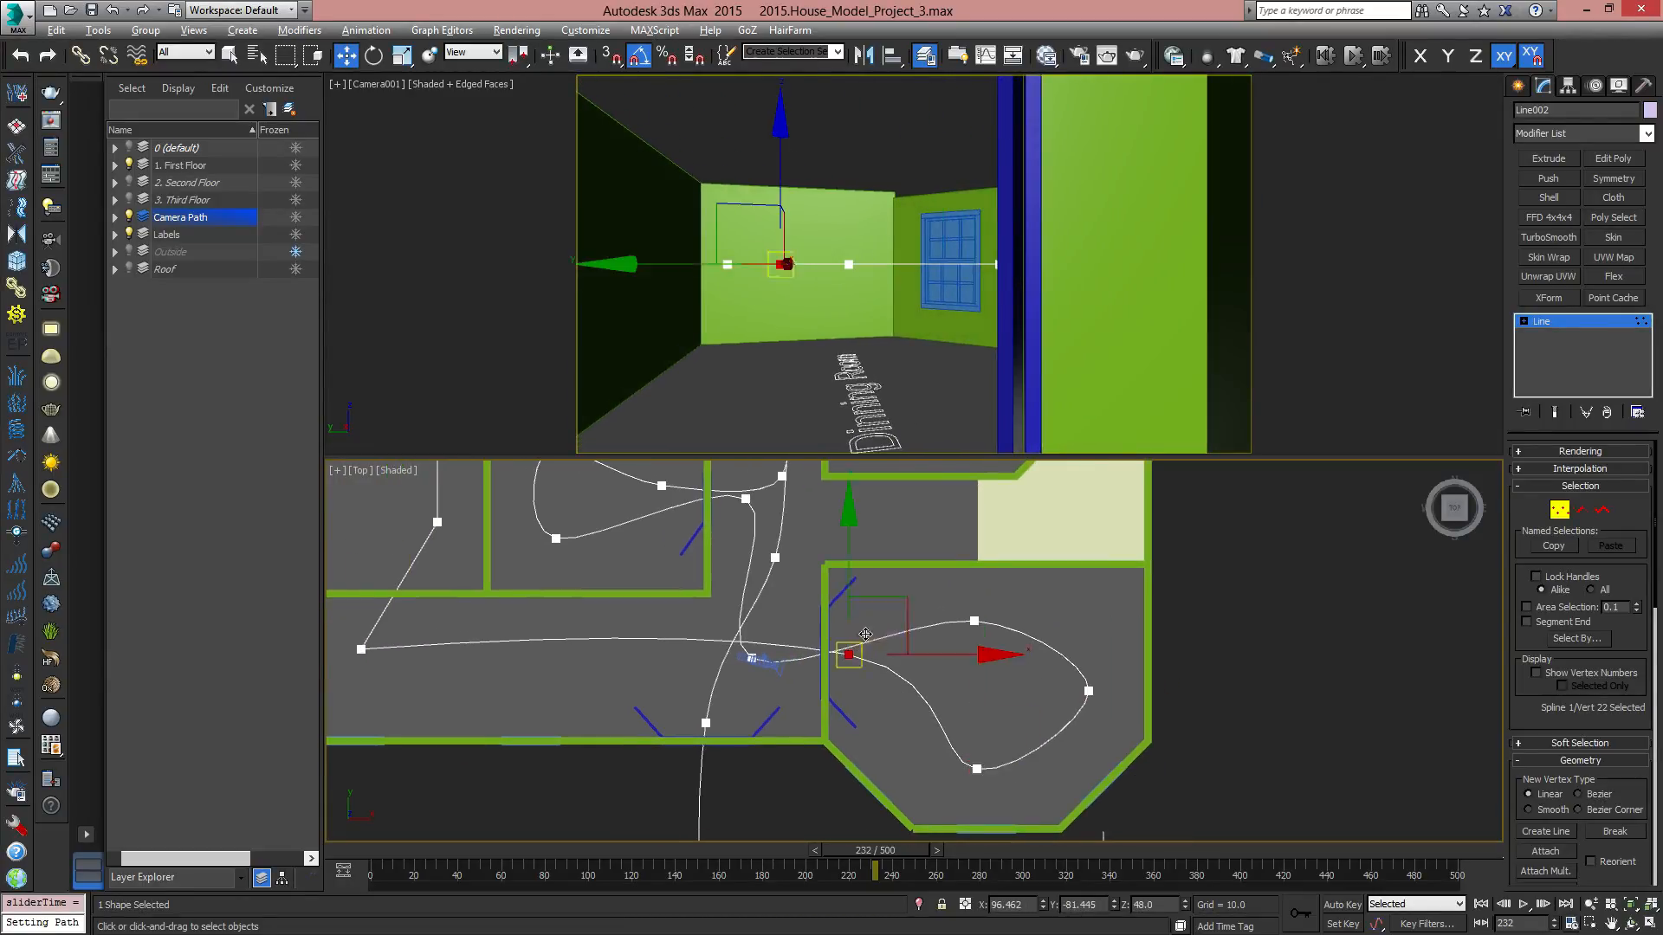
drag(855, 588, 838, 586)
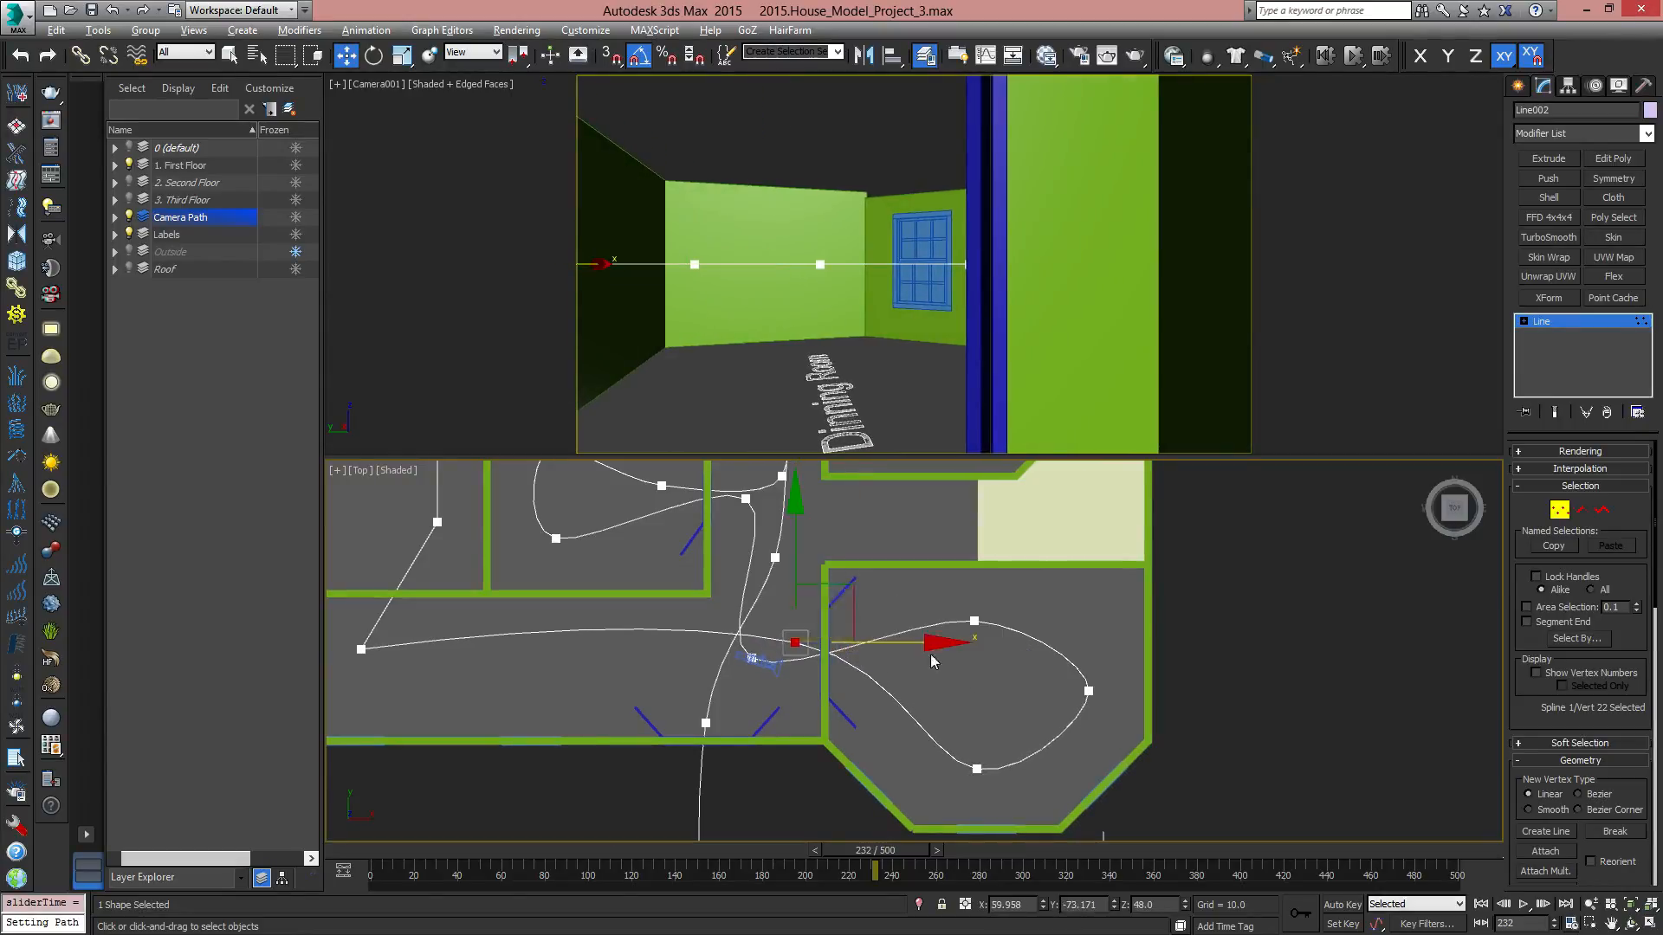
Widen the dining room loop by nudging its upper vertex outward and moving its far vertex to about X 254.5, Y -111.2.
click(974, 621)
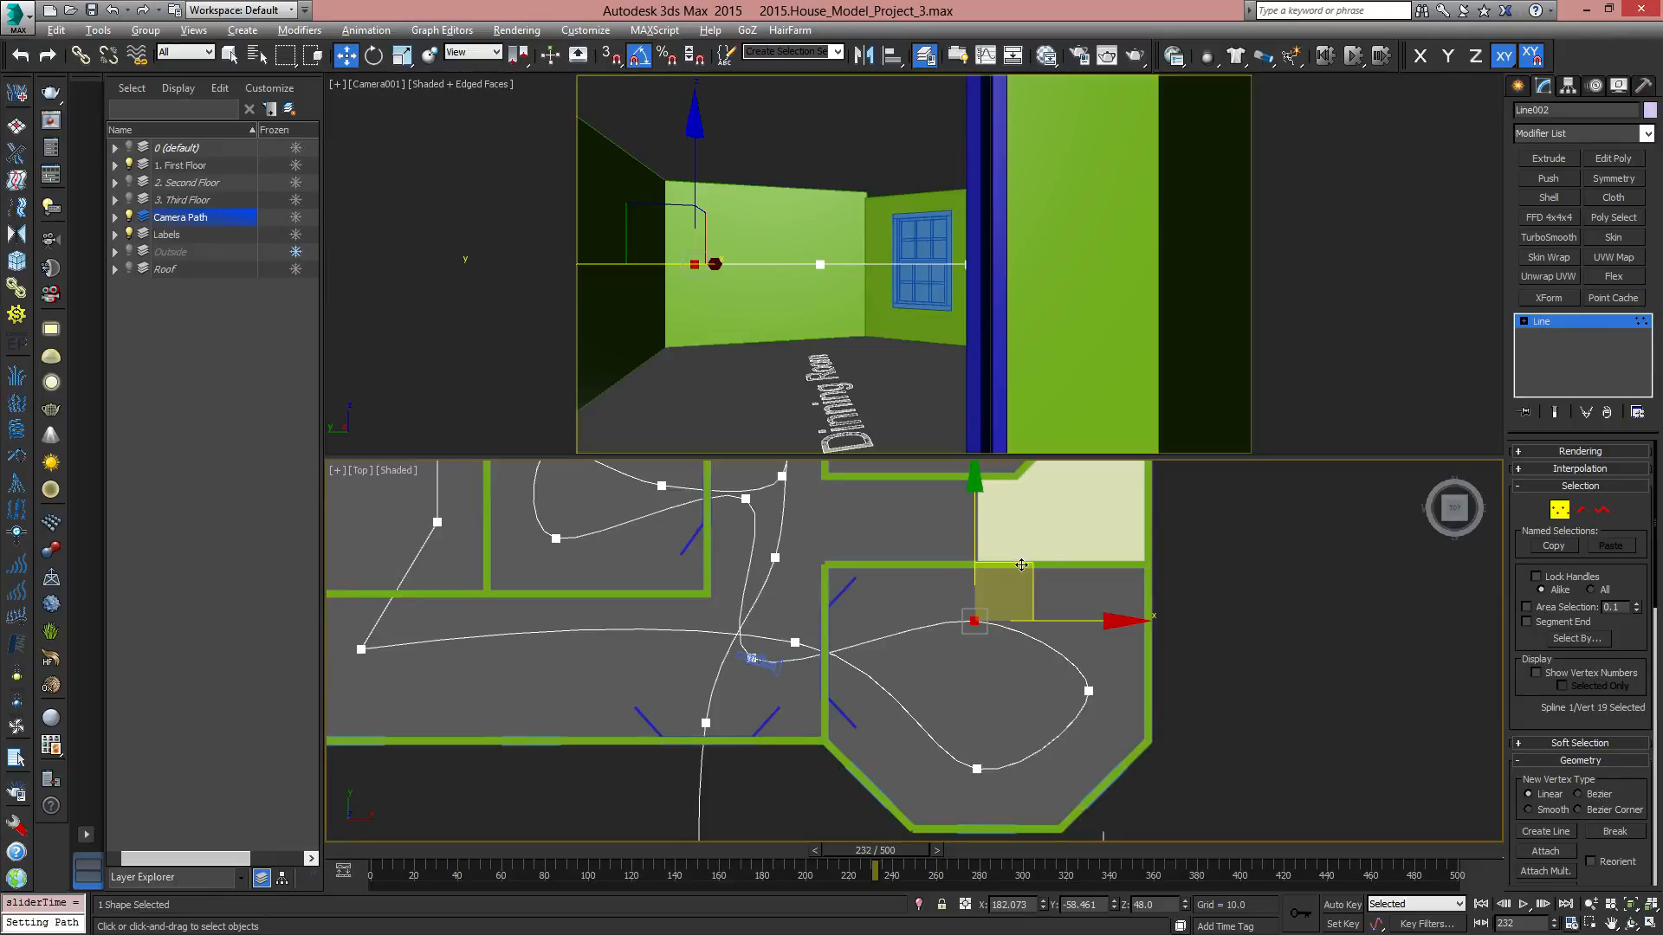
drag(1022, 564, 1032, 561)
click(1088, 691)
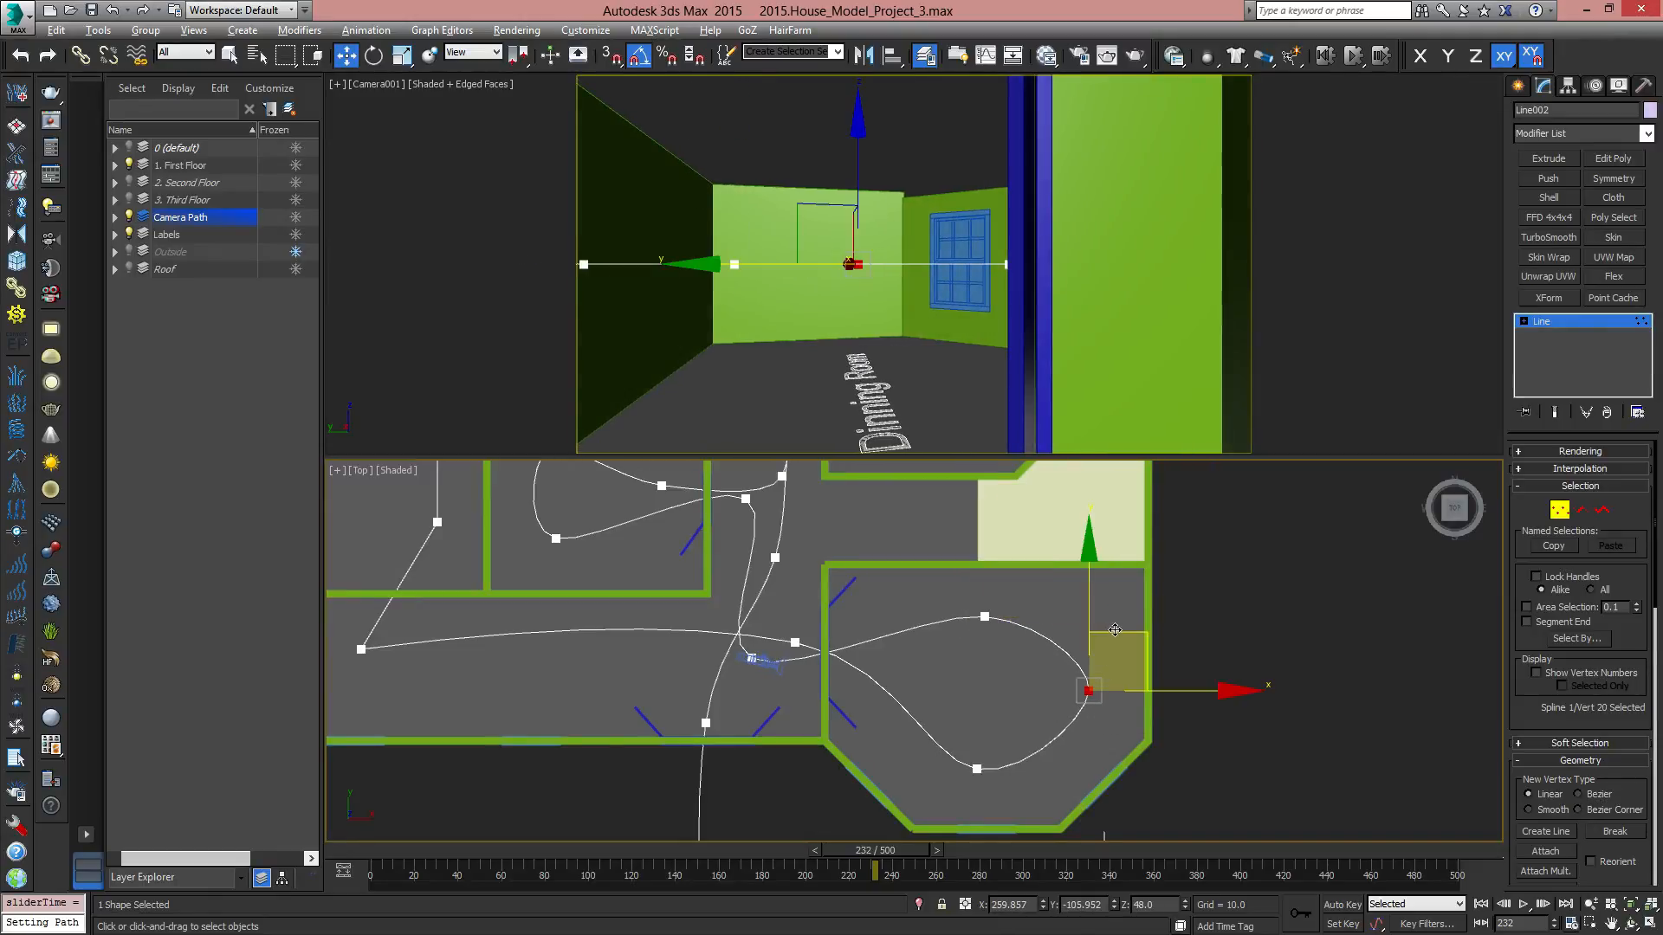
drag(1115, 630, 1107, 637)
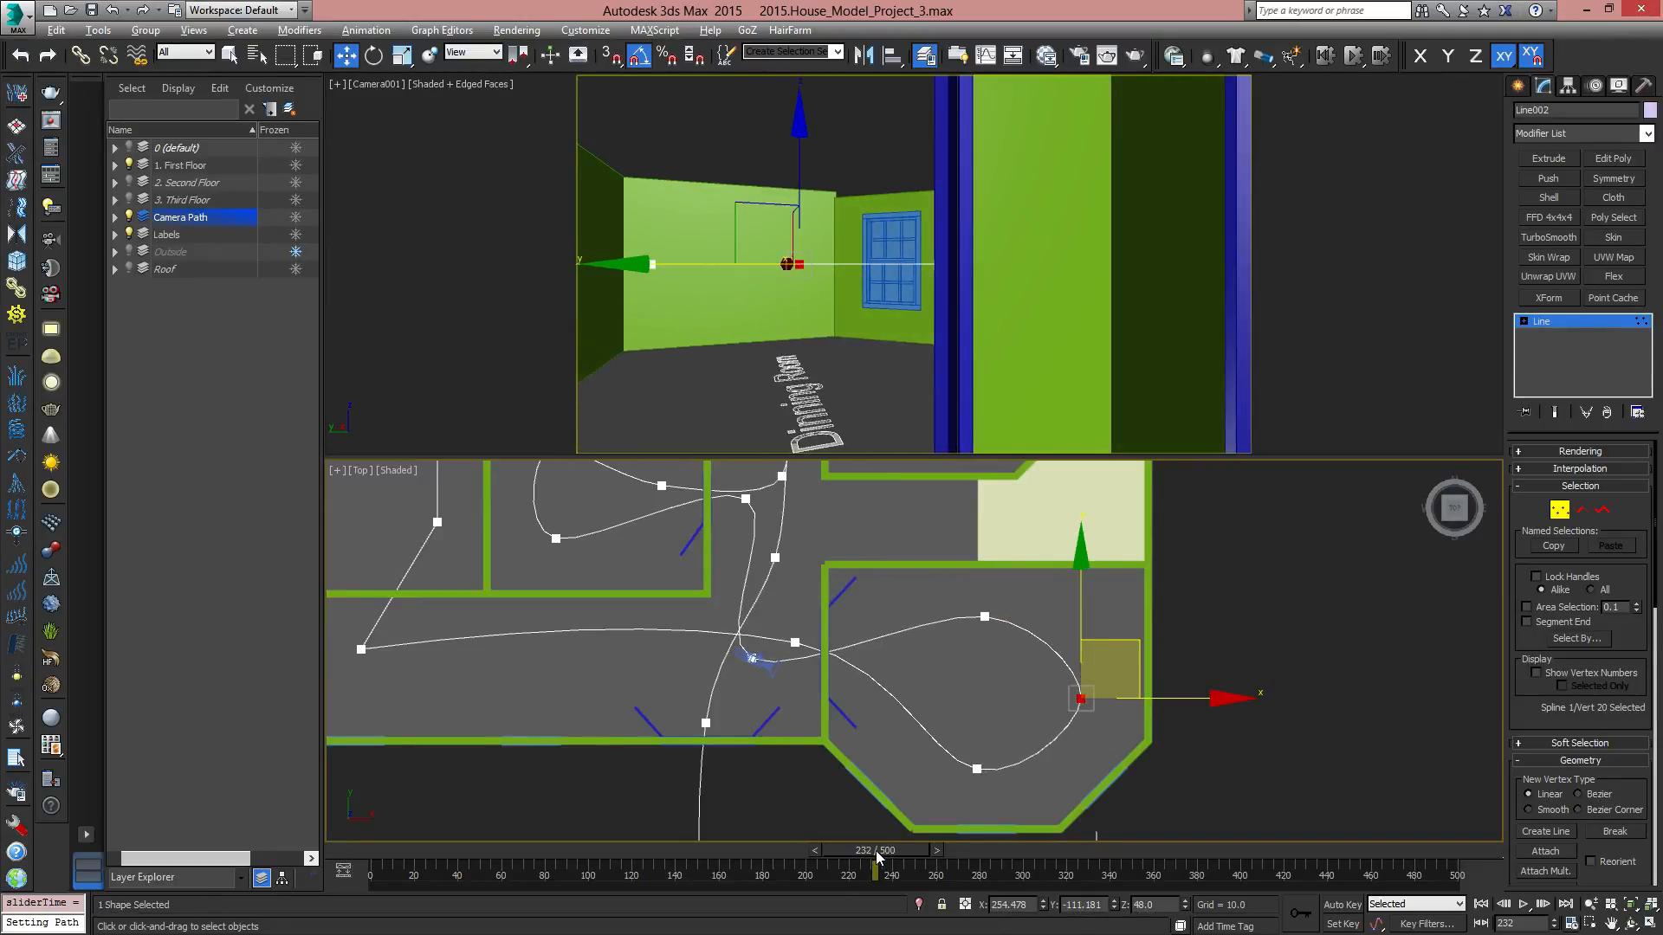
Preview frame 303 and move the hallway vertex after the dining room exit to about X 58.2, Y -80.8.
drag(878, 857, 1029, 901)
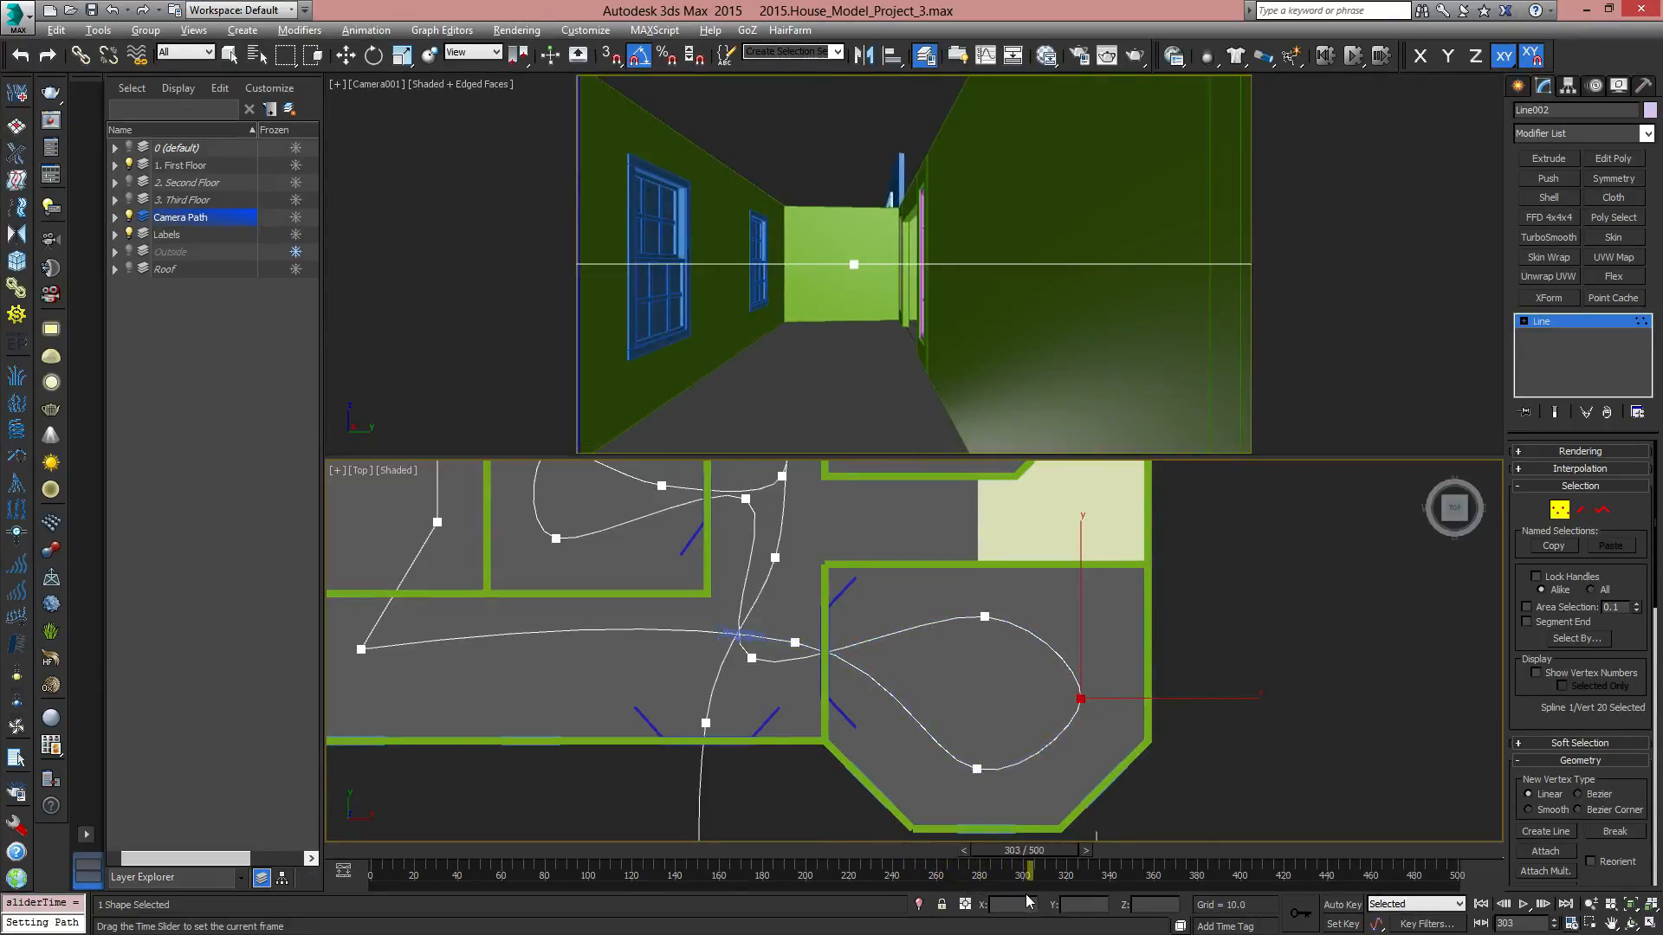
middle_drag(784, 676, 872, 704)
drag(862, 651, 903, 690)
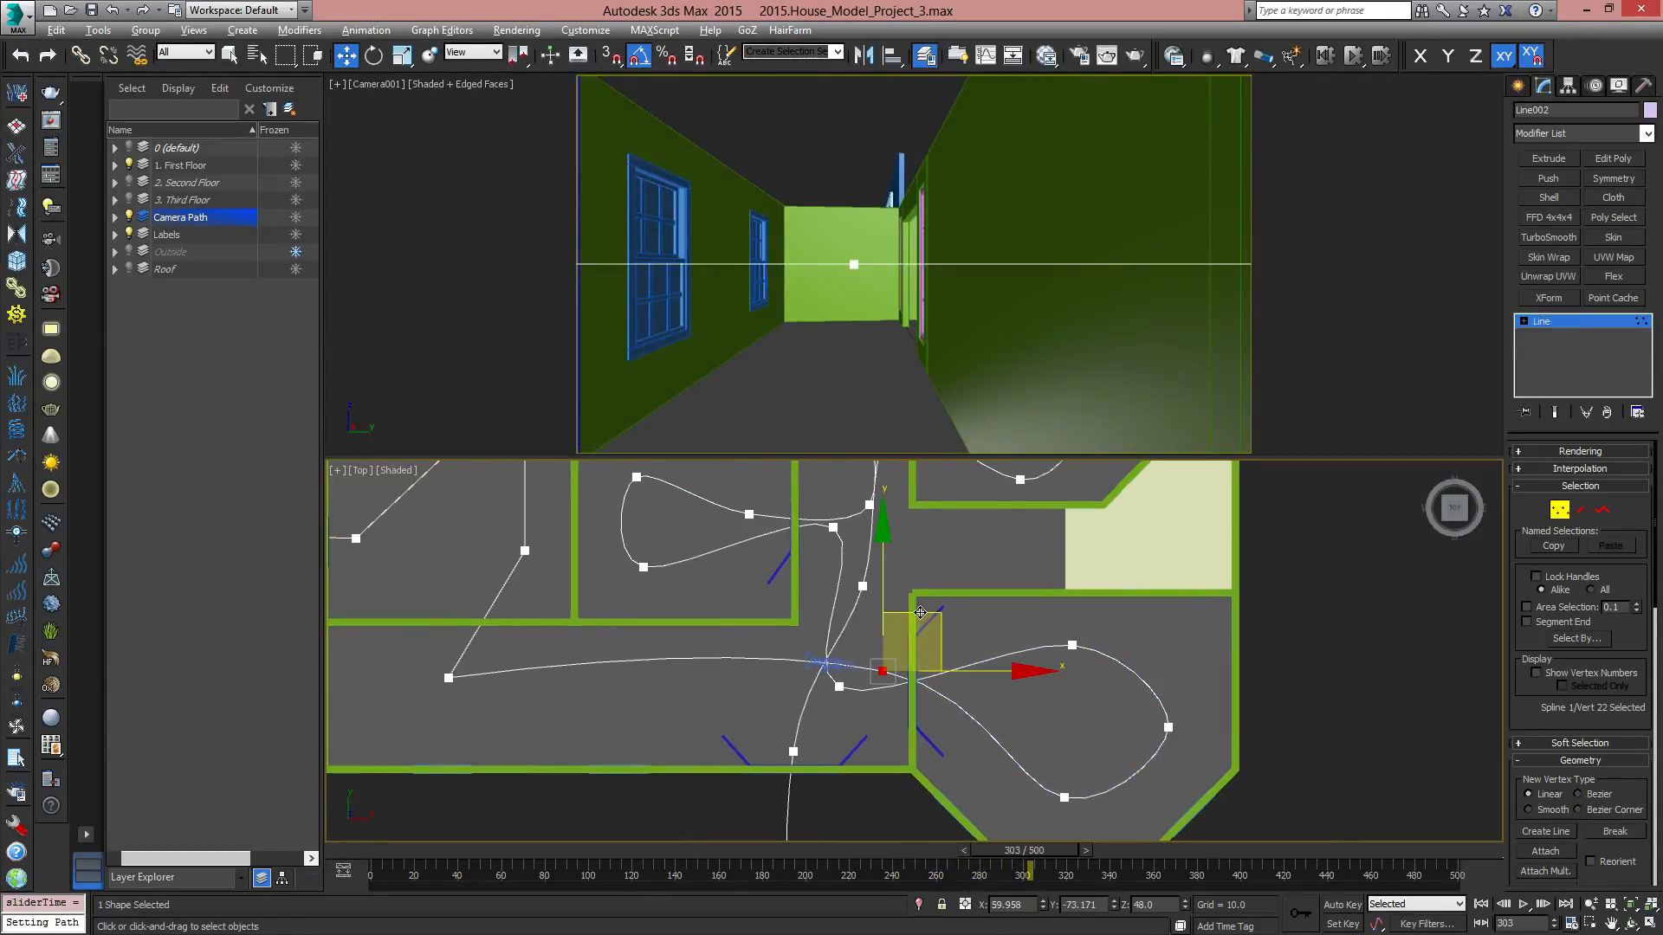
drag(920, 613, 918, 624)
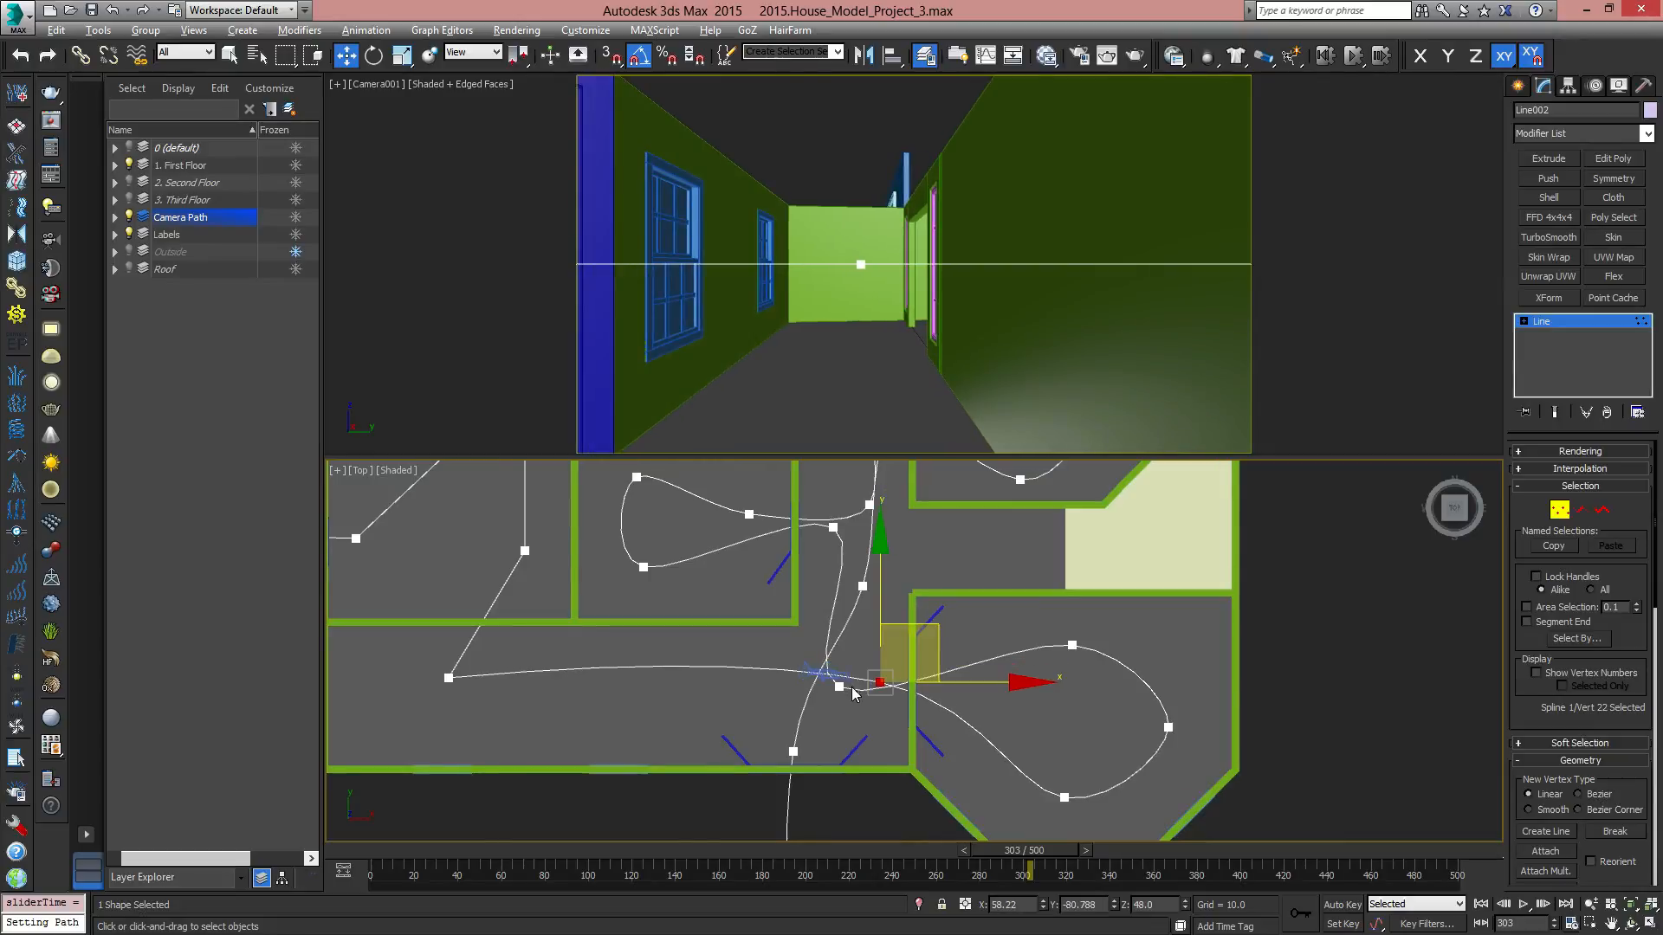
Convert the vertex at the hallway's far end to Smooth and move it to about X -227.6, Y -105.3.
middle_drag(853, 693, 1022, 681)
click(616, 674)
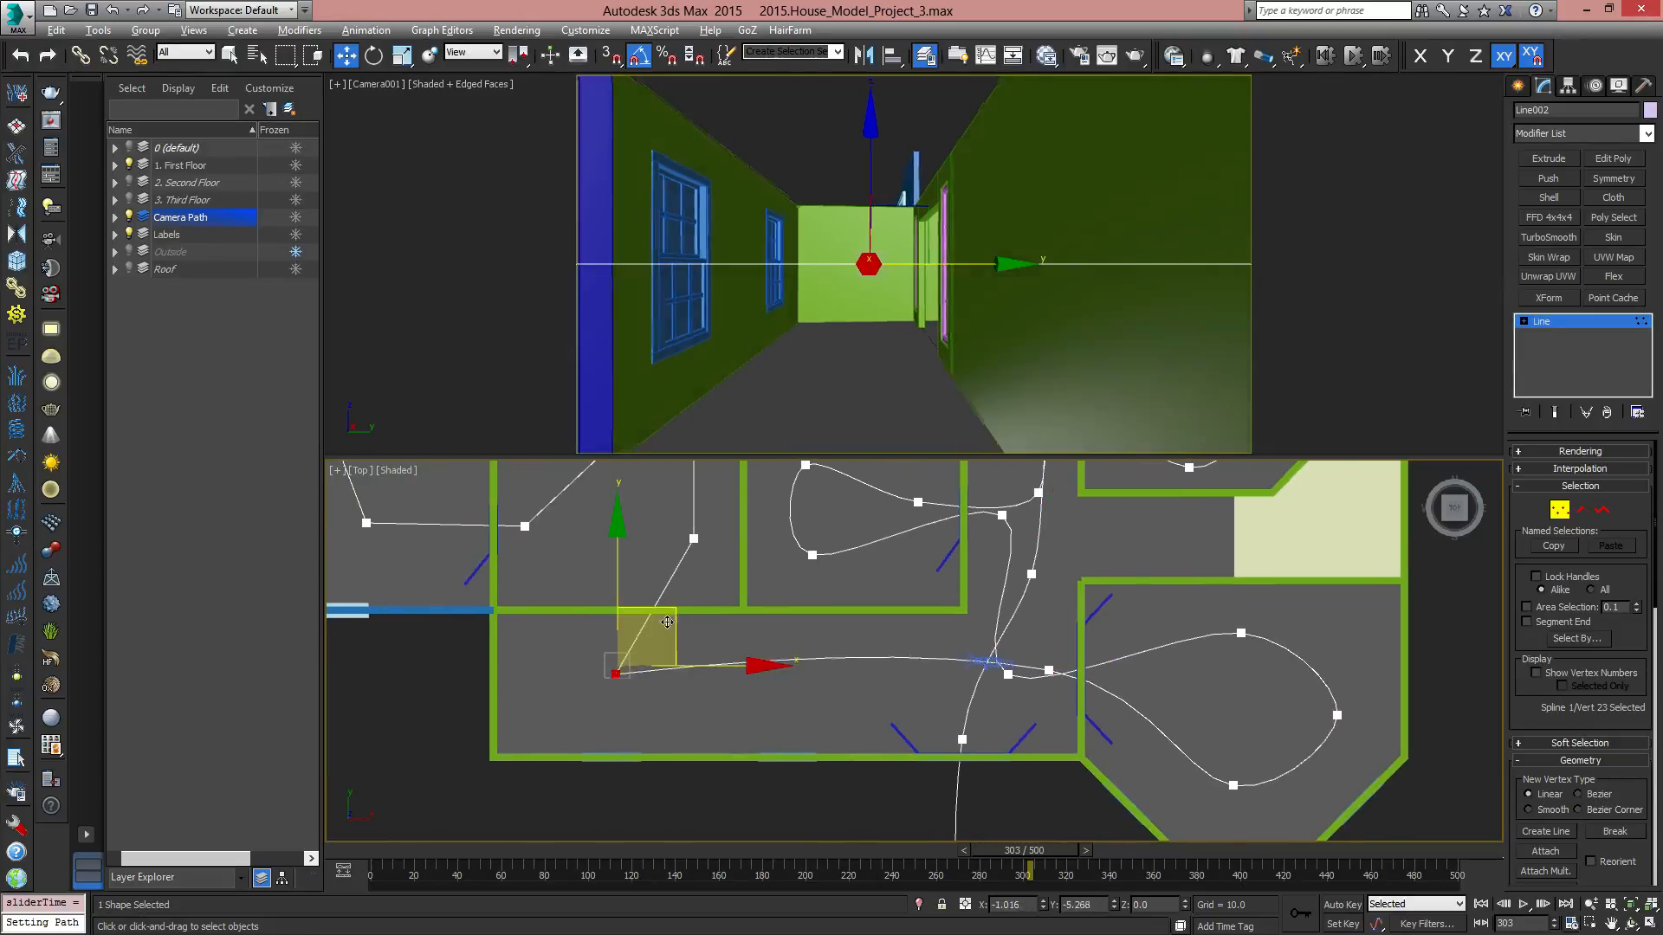
drag(667, 622, 659, 630)
right_click(603, 671)
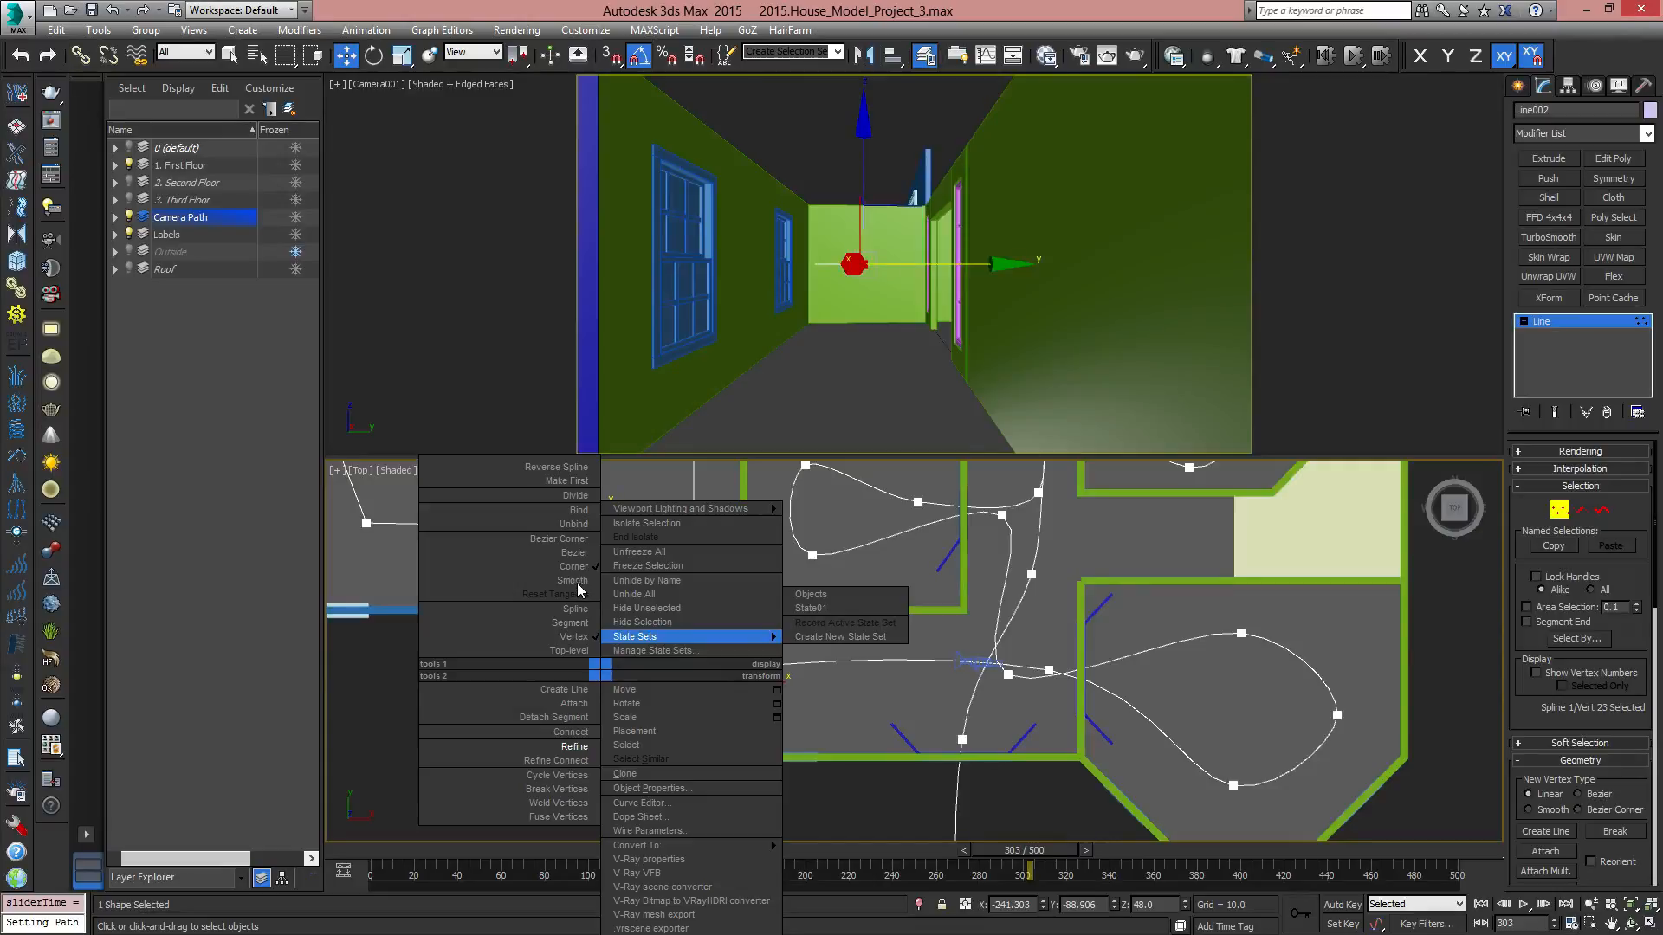
click(576, 580)
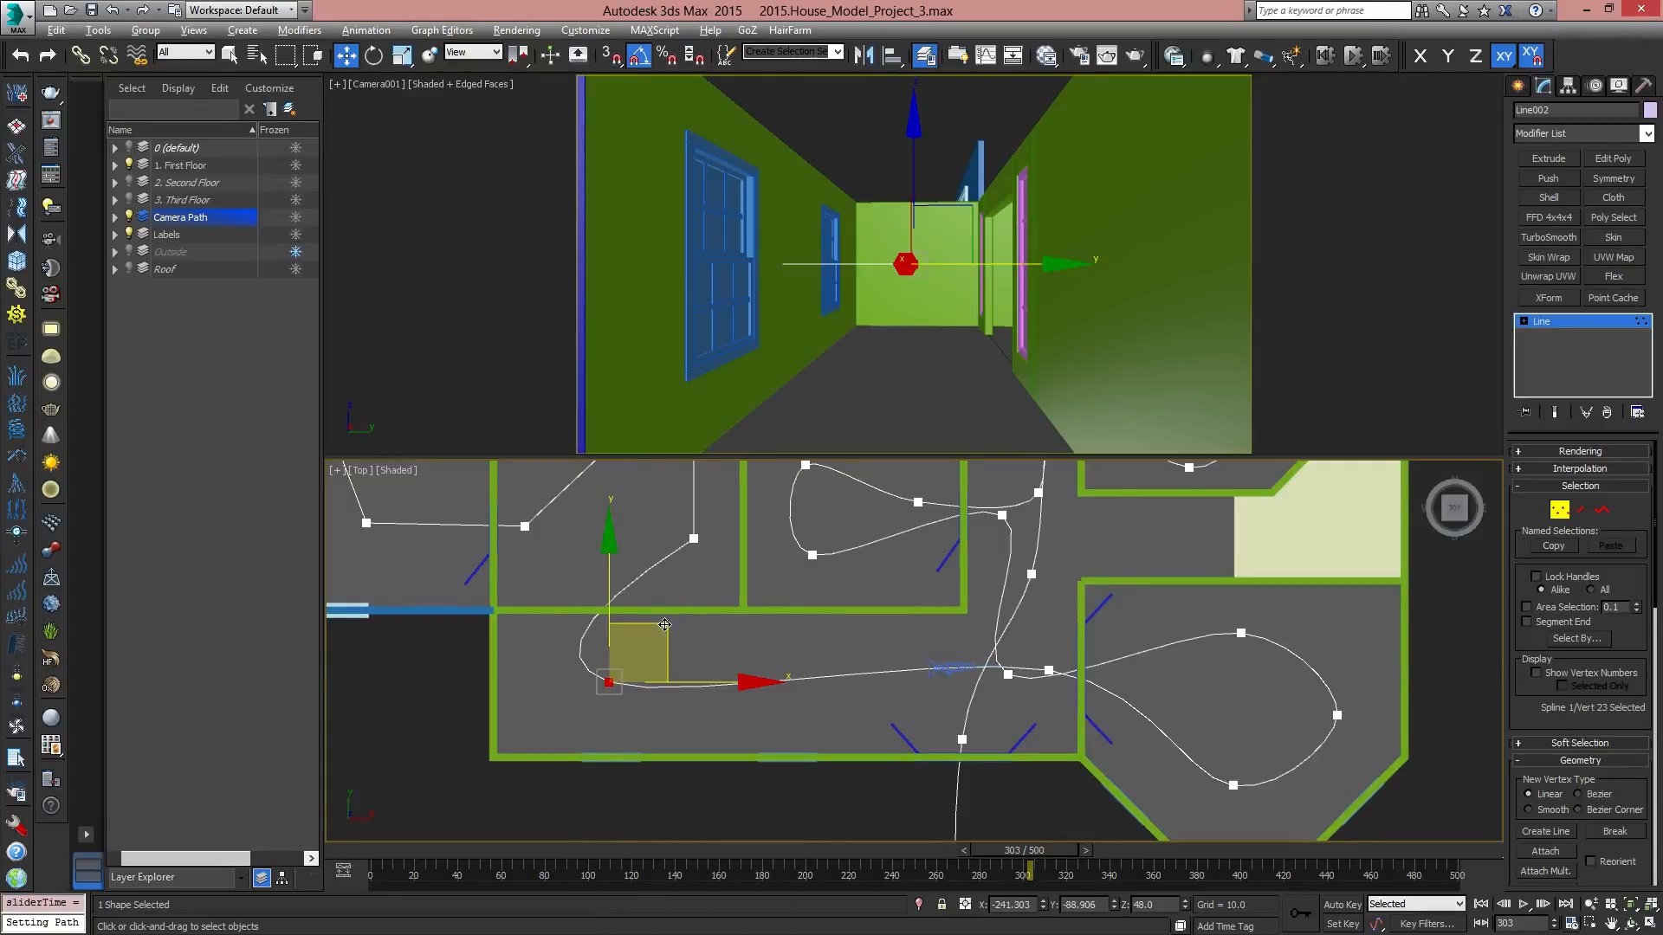
mouse_move(664, 624)
mouse_down()
mouse_move(701, 641)
mouse_move(684, 649)
mouse_up()
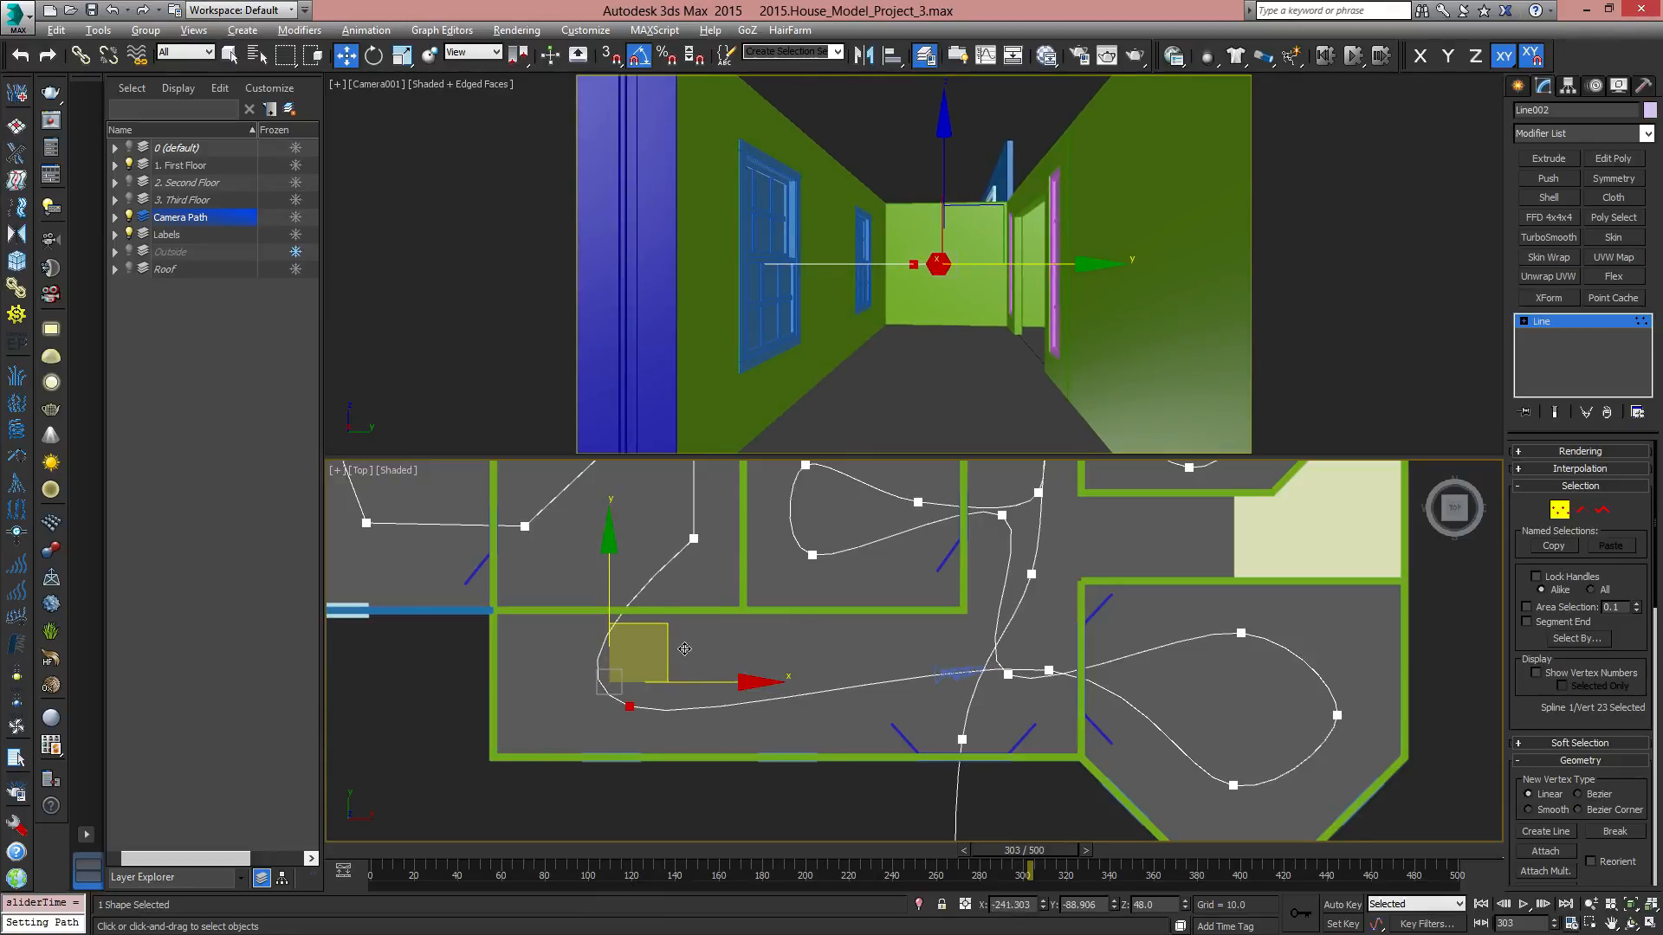
Preview frame 337 and convert the living room's three path vertices to Smooth.
drag(1062, 849, 1133, 871)
scroll(861, 830, down, 3)
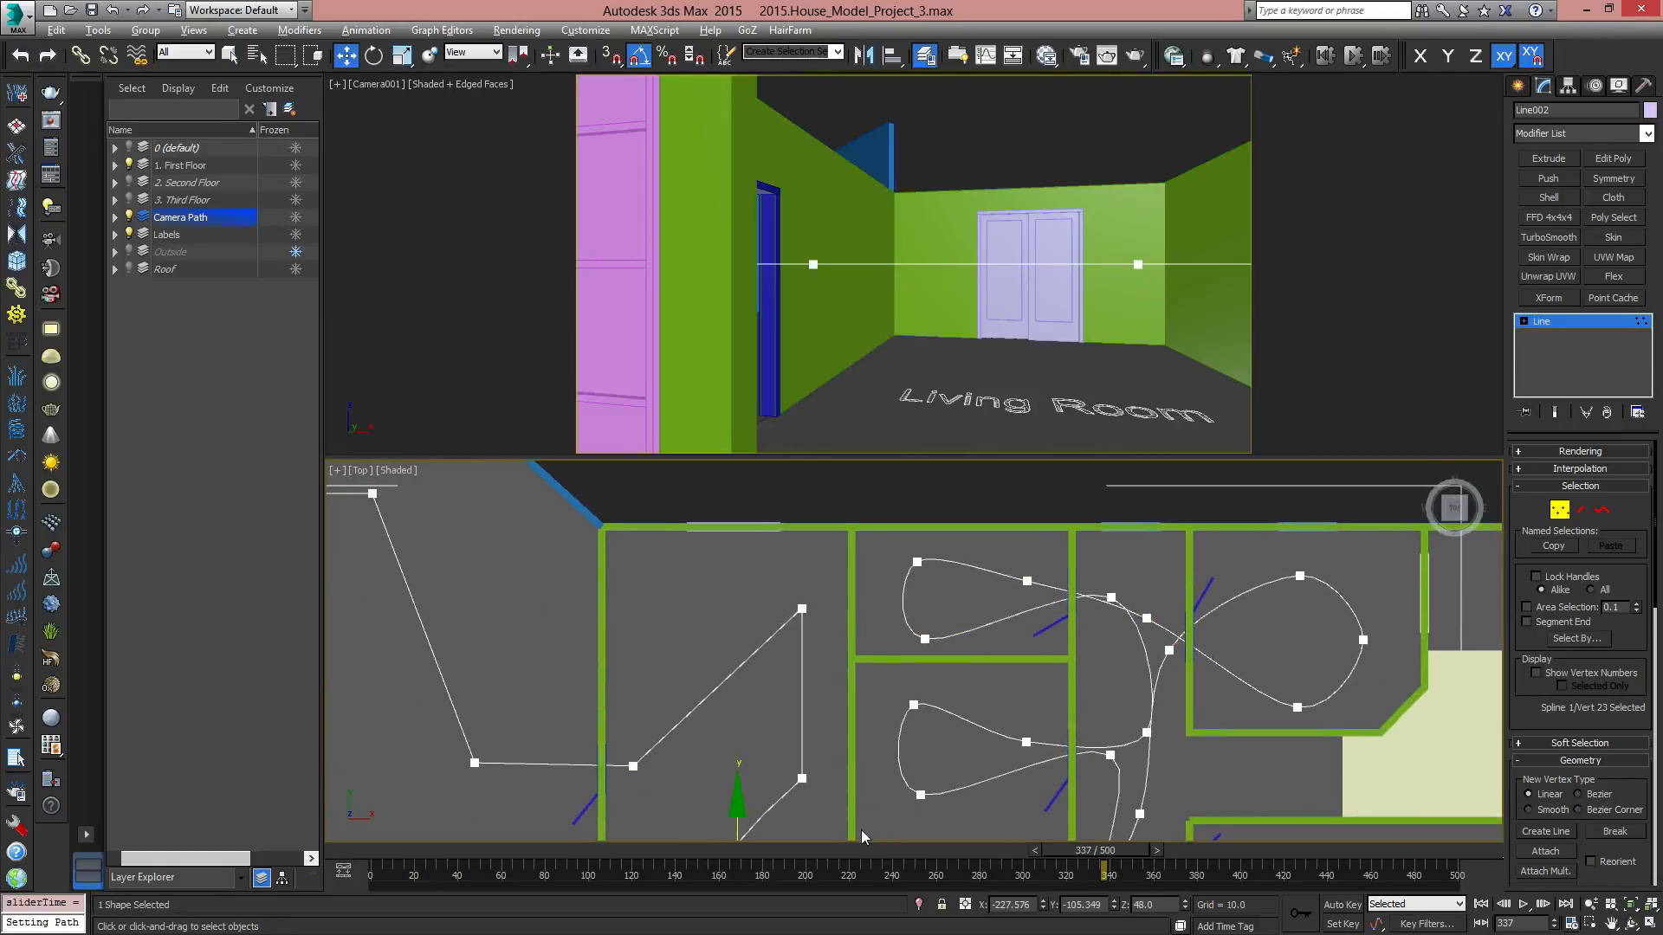
scroll(725, 616, up, 3)
scroll(694, 535, down, 2)
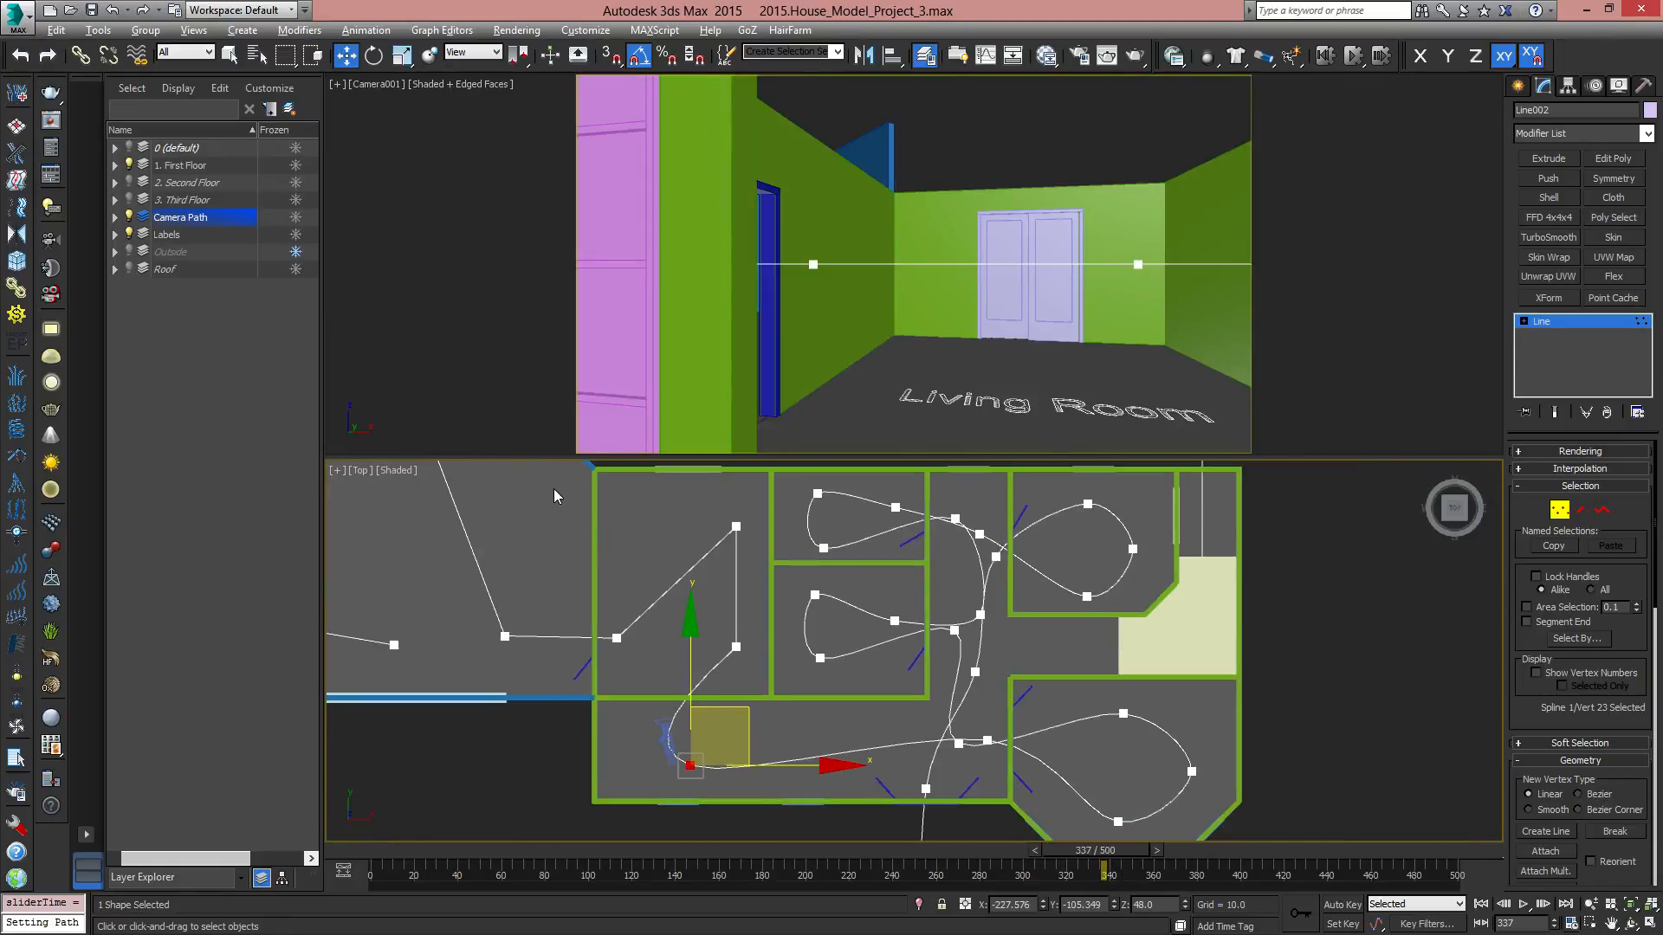
drag(777, 669, 756, 678)
right_click(738, 649)
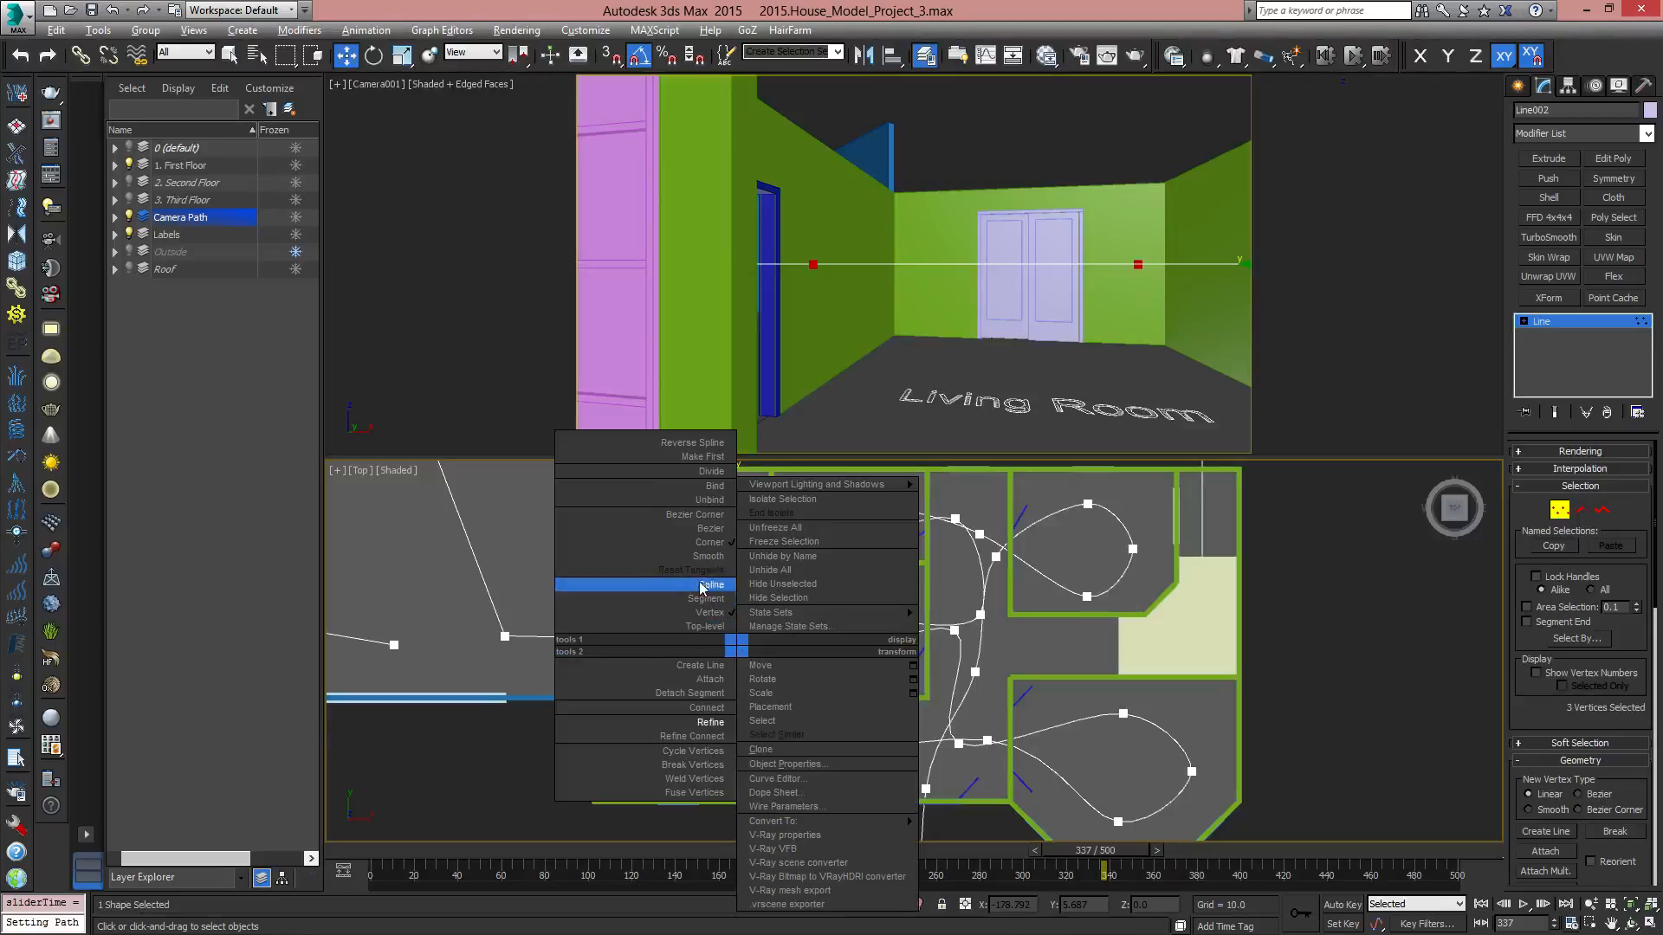
click(695, 561)
click(769, 694)
scroll(736, 713, up, 2)
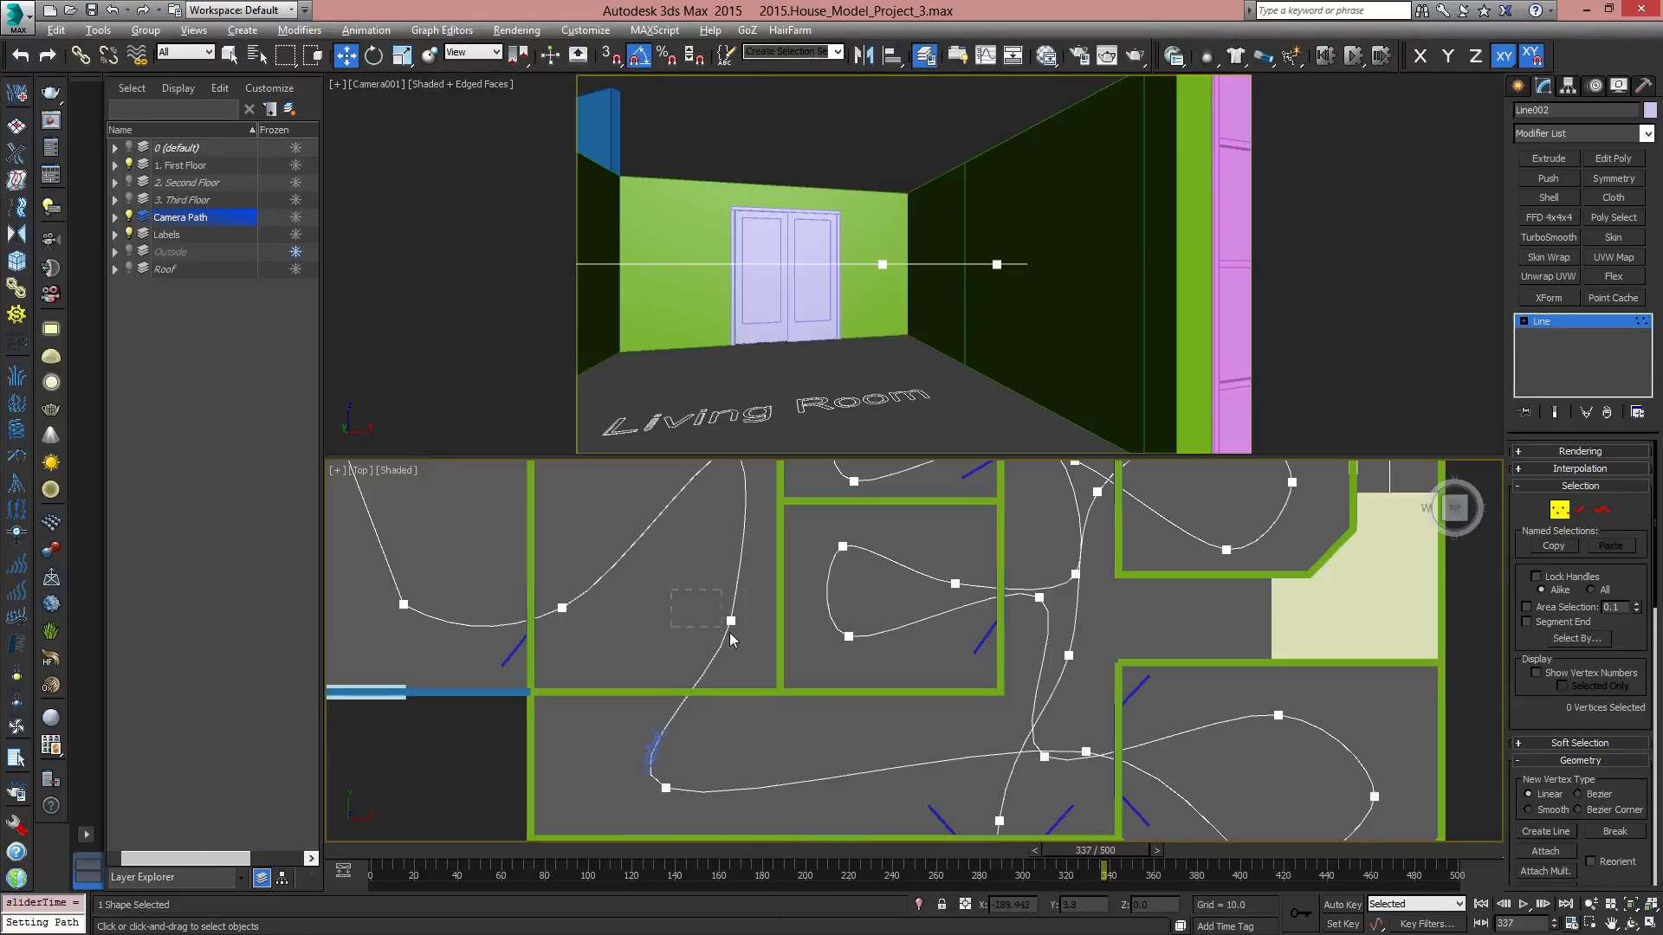
Nudge the living room's lower vertex and move its upper vertex to about X -178.3, Y 137.0.
drag(730, 639, 753, 562)
middle_drag(681, 468, 698, 611)
click(747, 593)
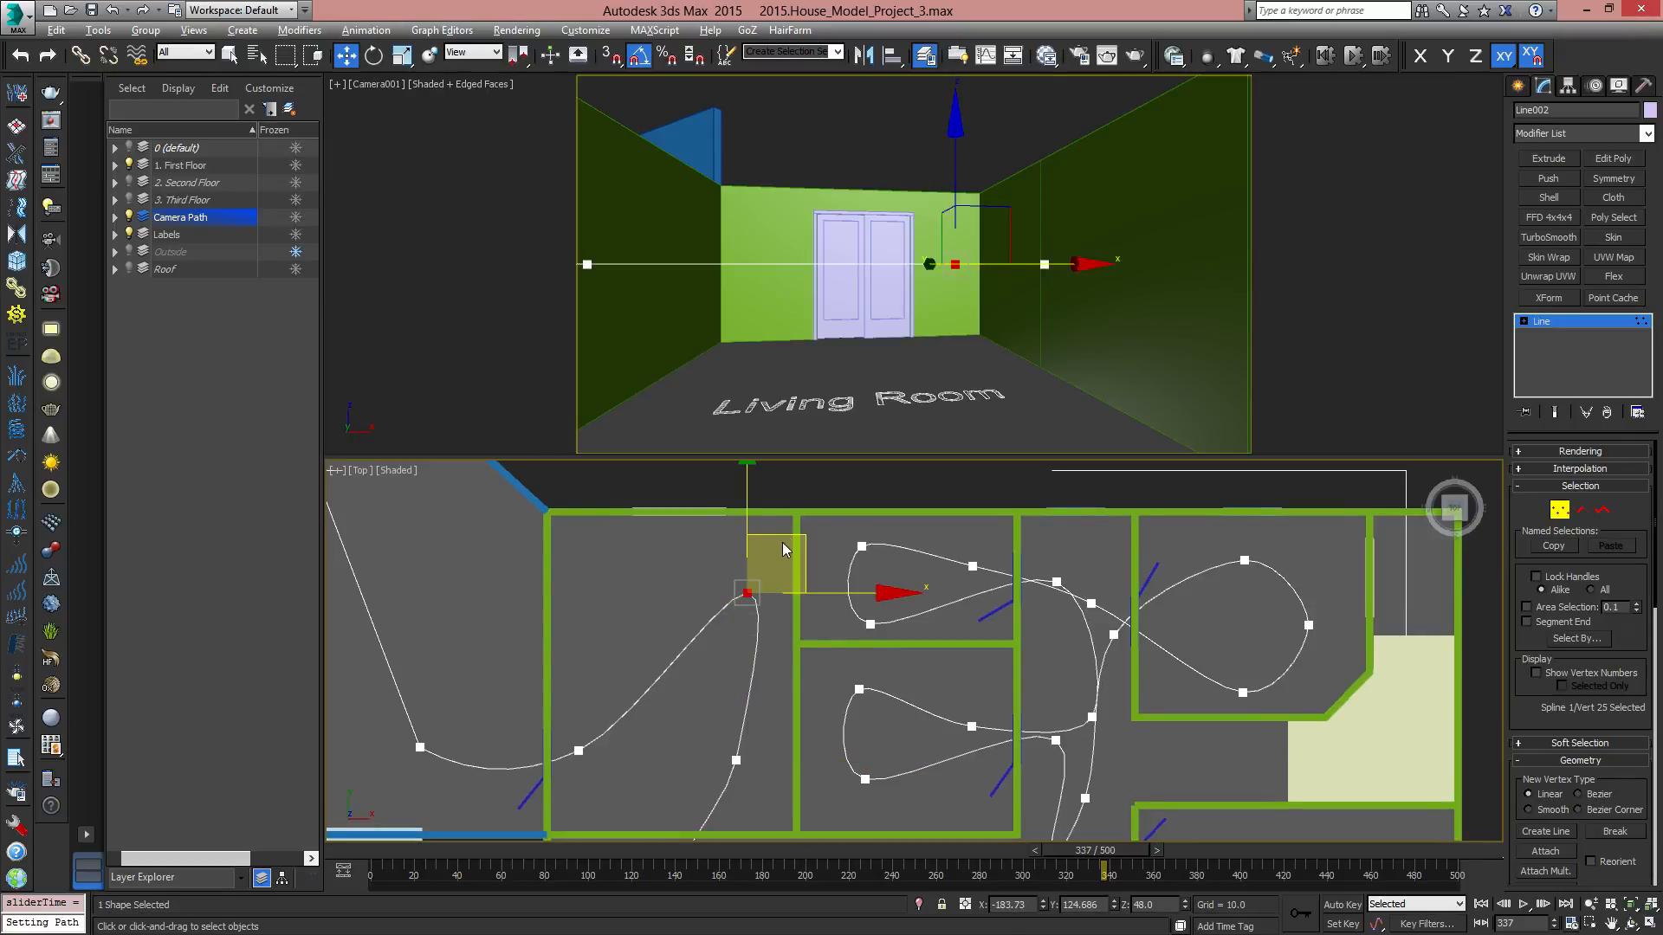
drag(782, 550, 793, 519)
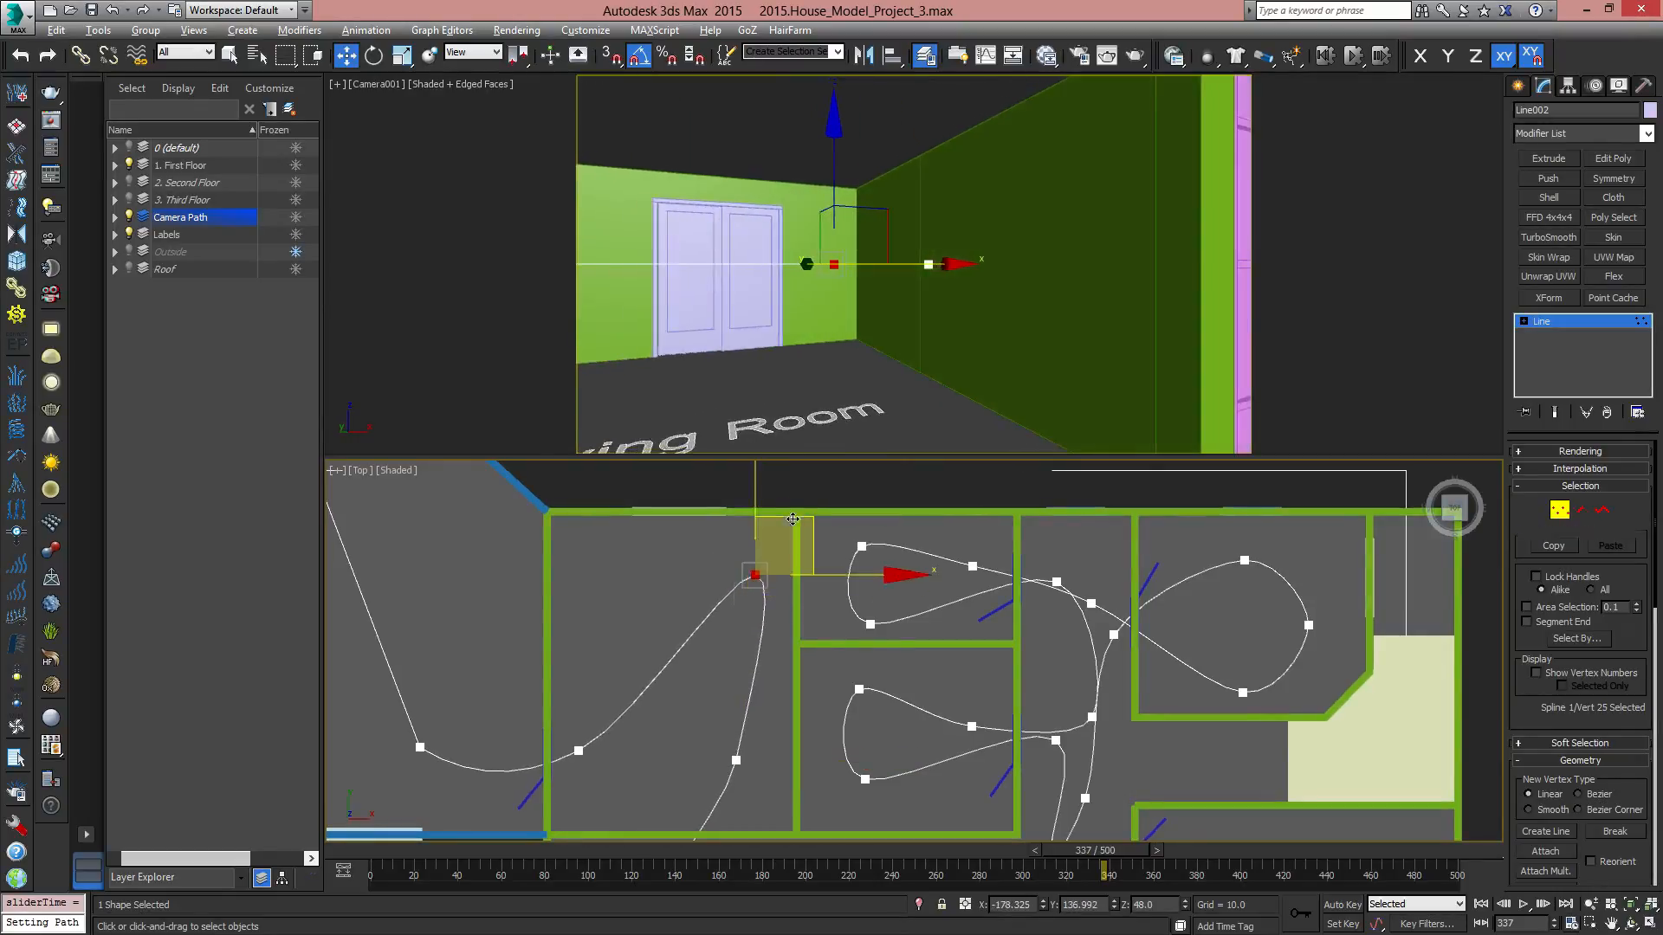
mouse_move(731, 668)
middle_down()
mouse_move(683, 600)
mouse_move(733, 636)
middle_up()
Convert the living room's upper vertex to Bezier, lengthen its handles for a rounder turn, and move it to about X -201.2, Y 135.1.
right_click(741, 546)
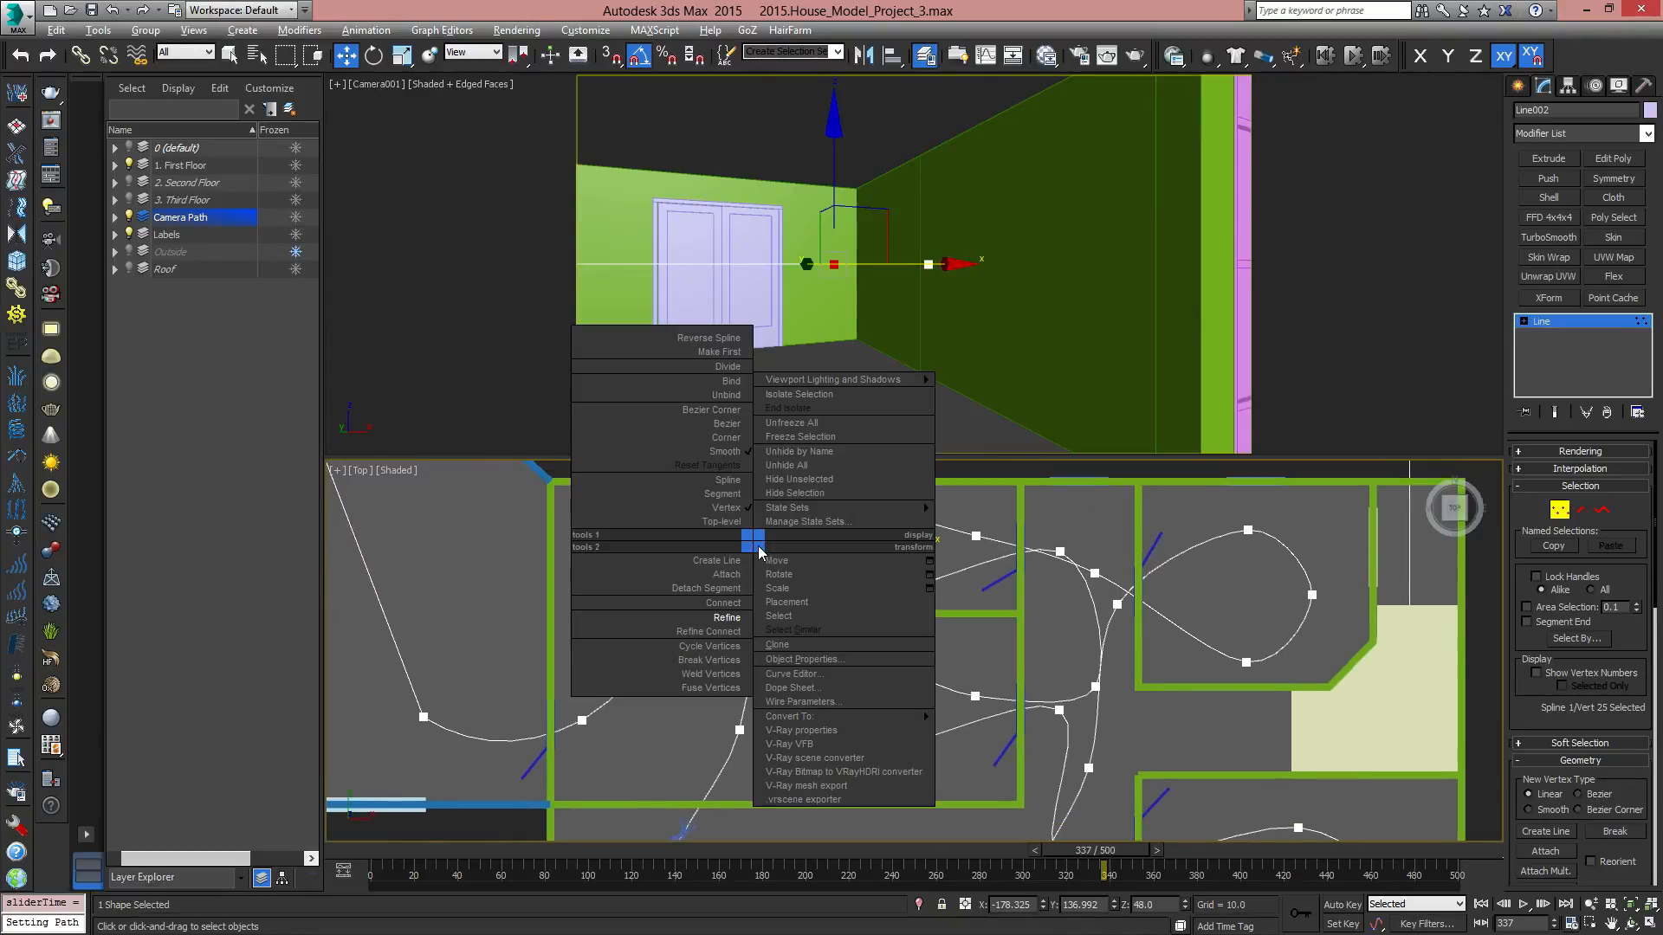
click(725, 424)
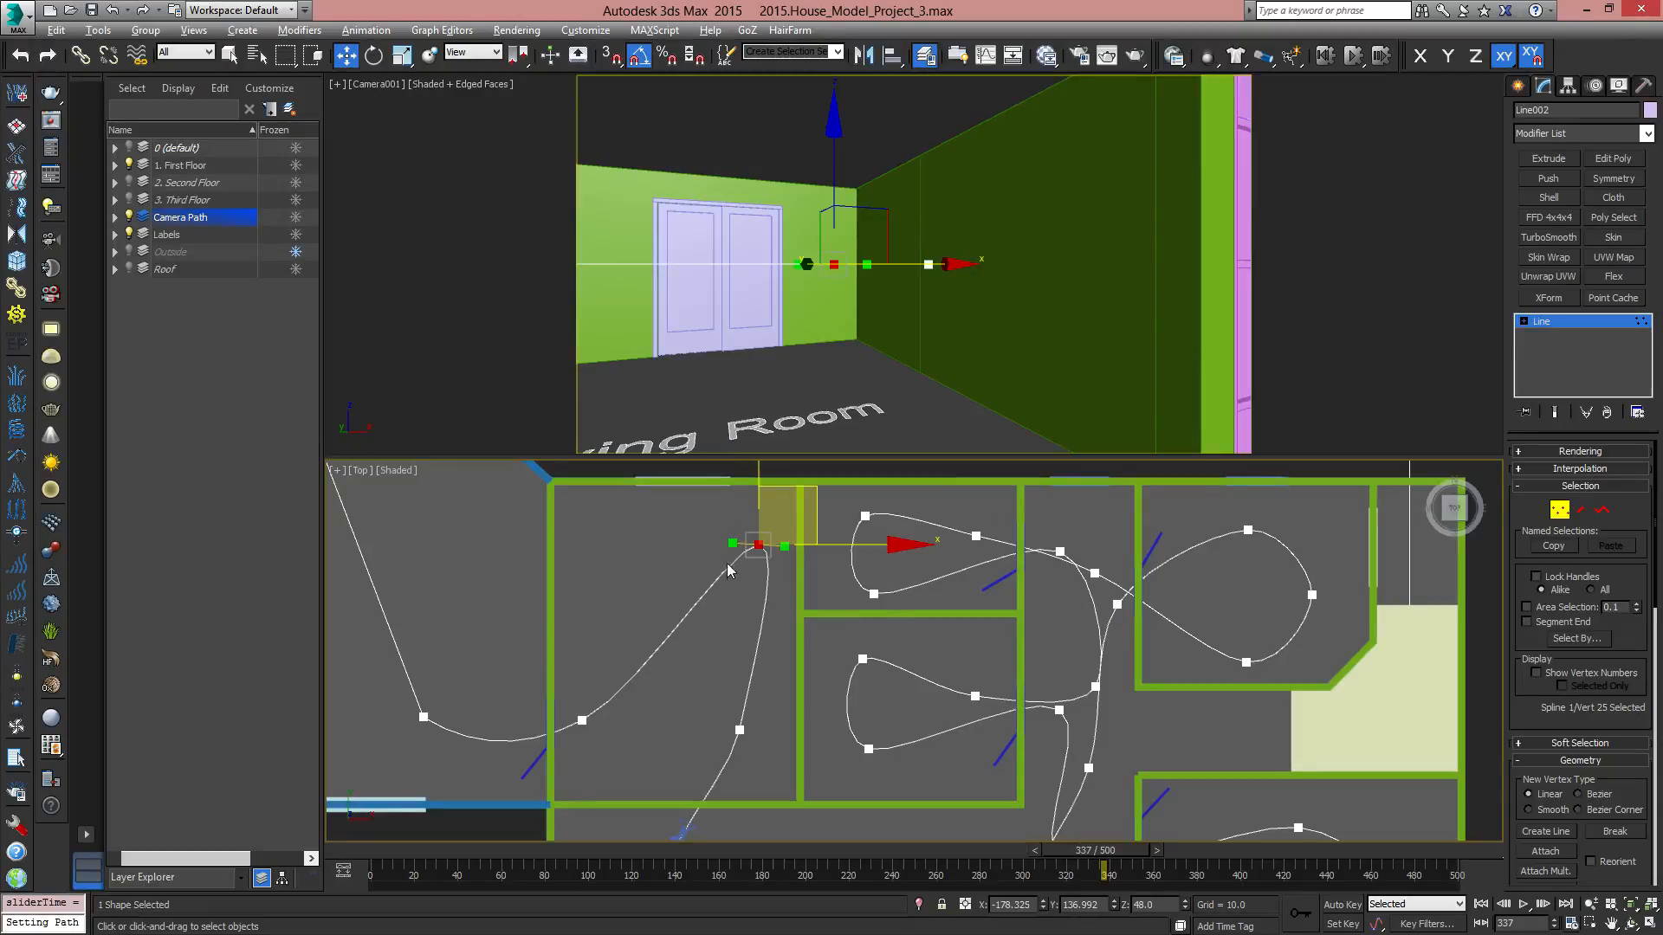
drag(731, 541, 654, 517)
drag(816, 488, 782, 490)
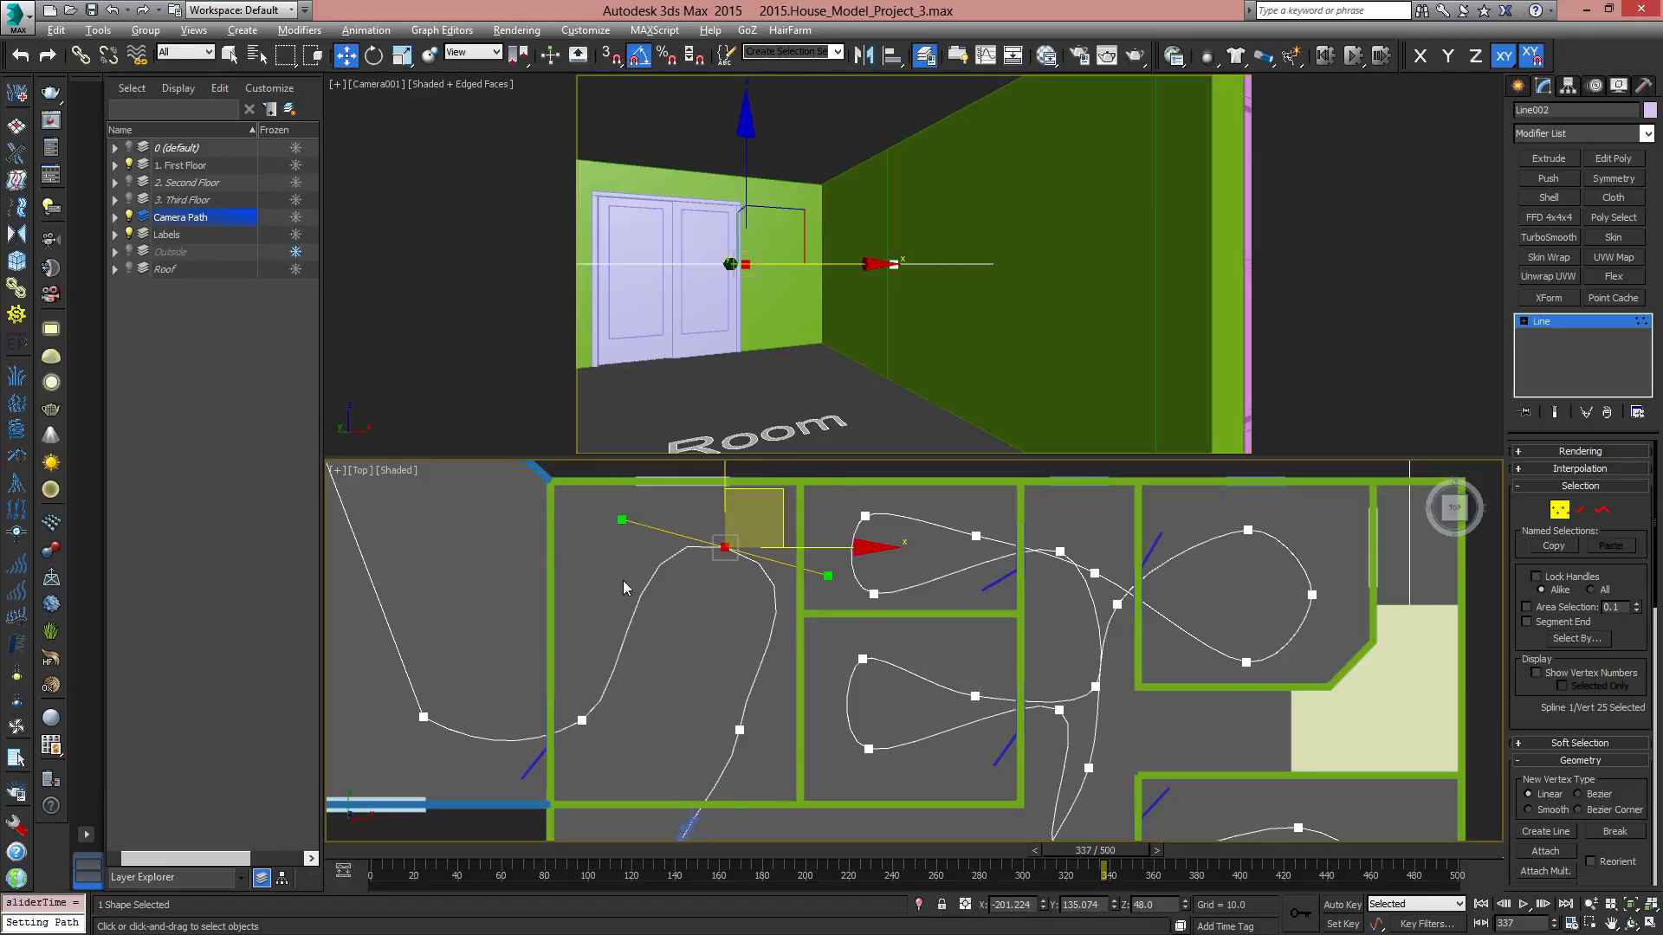
Preview frame 349 and move the living room's lower vertex to about X -183.5, Y 10.4.
middle_drag(668, 698, 672, 649)
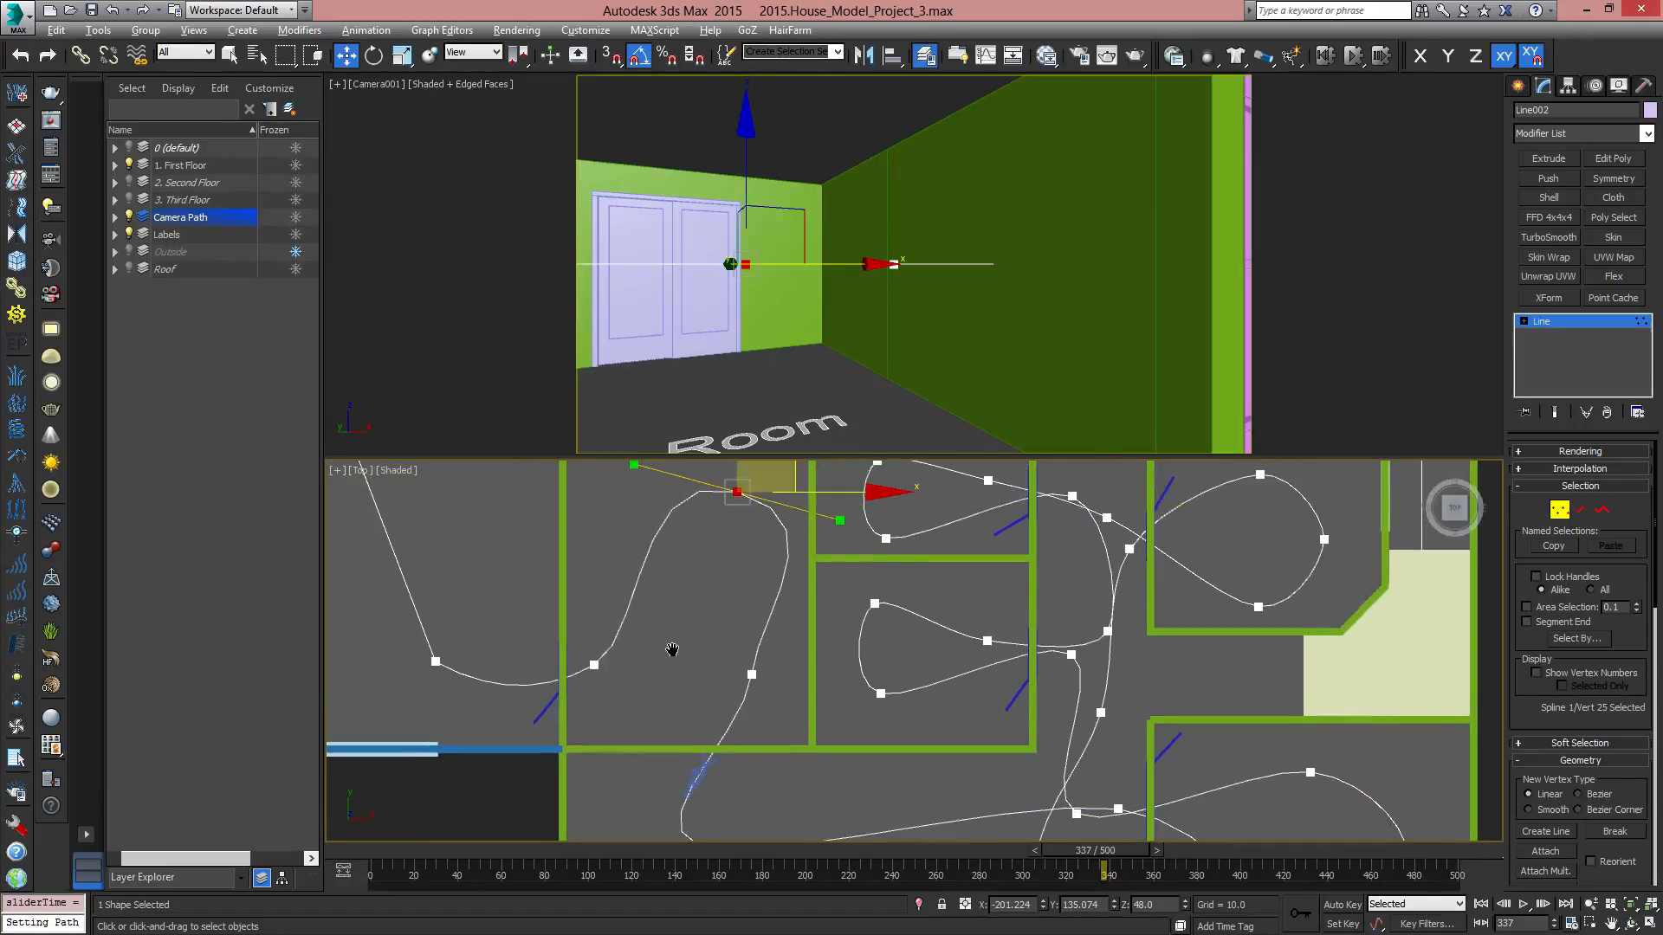
mouse_move(1105, 862)
mouse_down()
mouse_move(1074, 862)
mouse_move(1131, 854)
mouse_up()
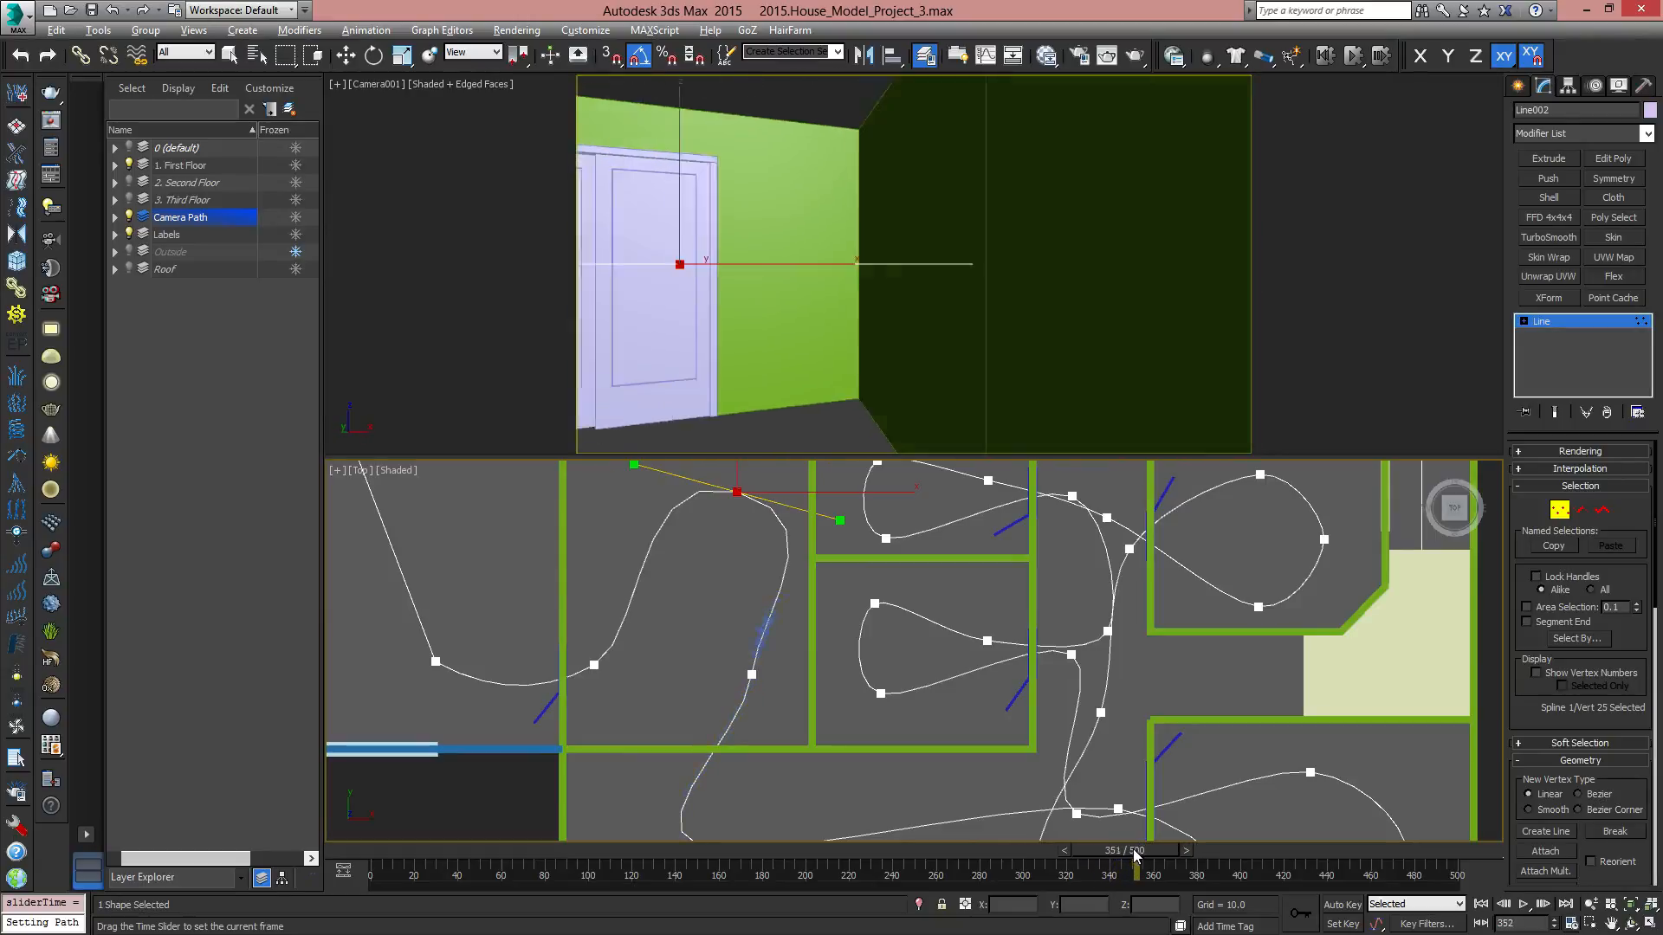
key(w)
click(752, 674)
drag(808, 620, 818, 621)
middle_drag(779, 732, 833, 735)
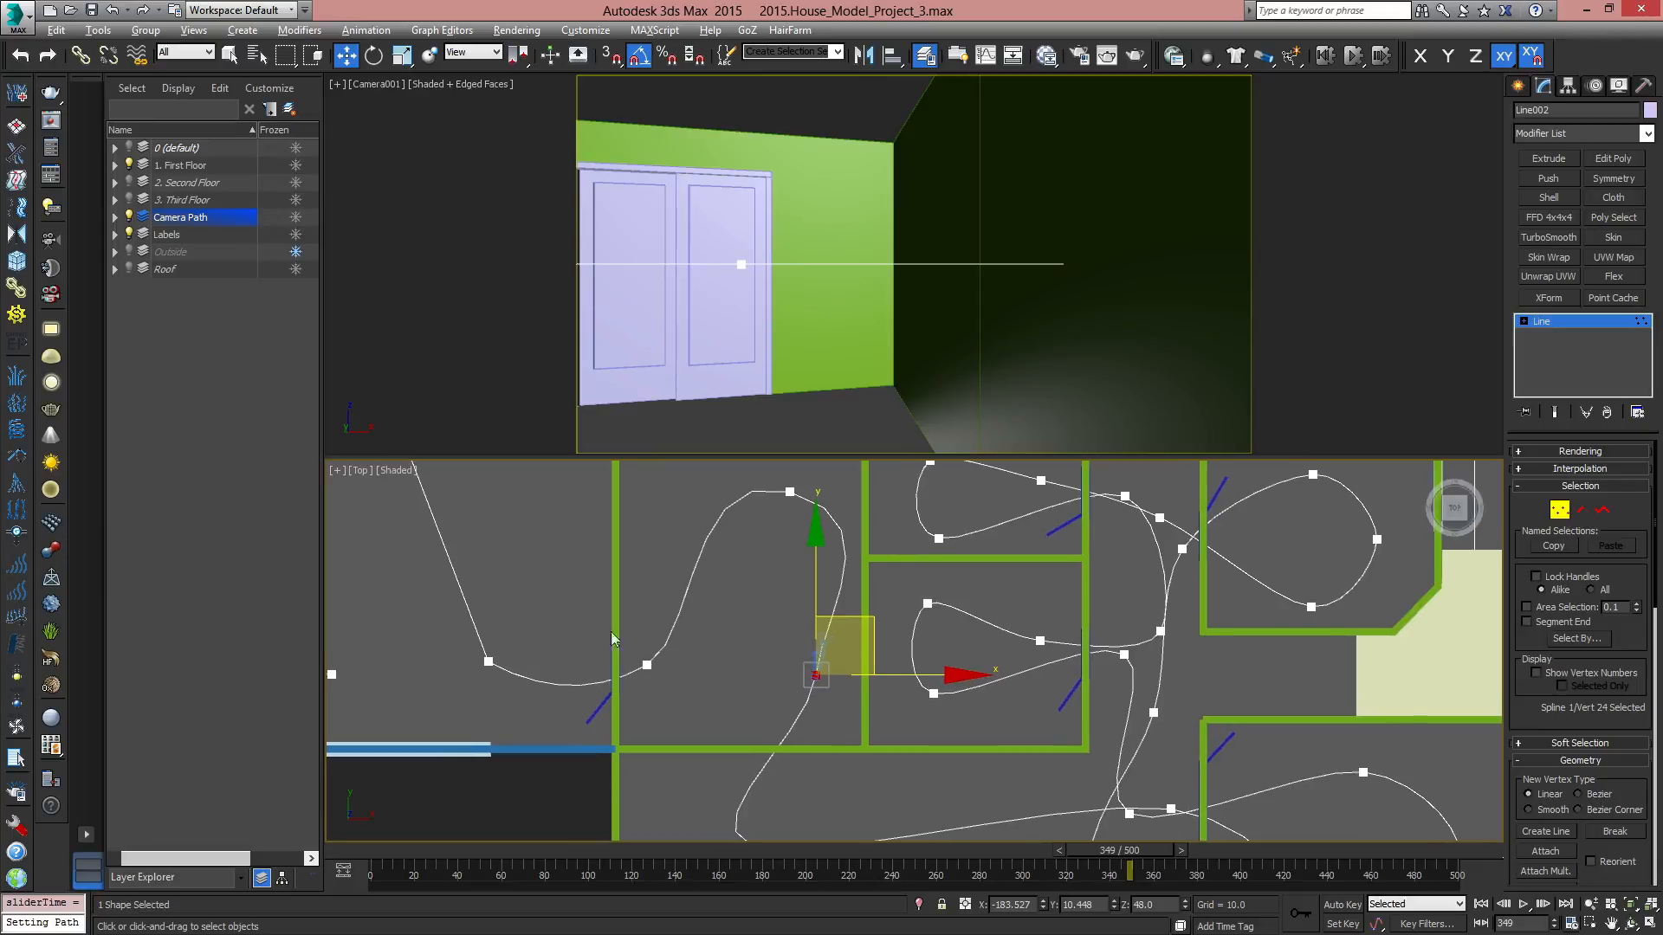
Convert the four path vertices before the endpoint in the large blue-walled room beyond the living room to Smooth.
middle_drag(611, 631, 904, 713)
scroll(849, 719, down, 3)
scroll(782, 689, up, 1)
middle_drag(785, 692, 780, 684)
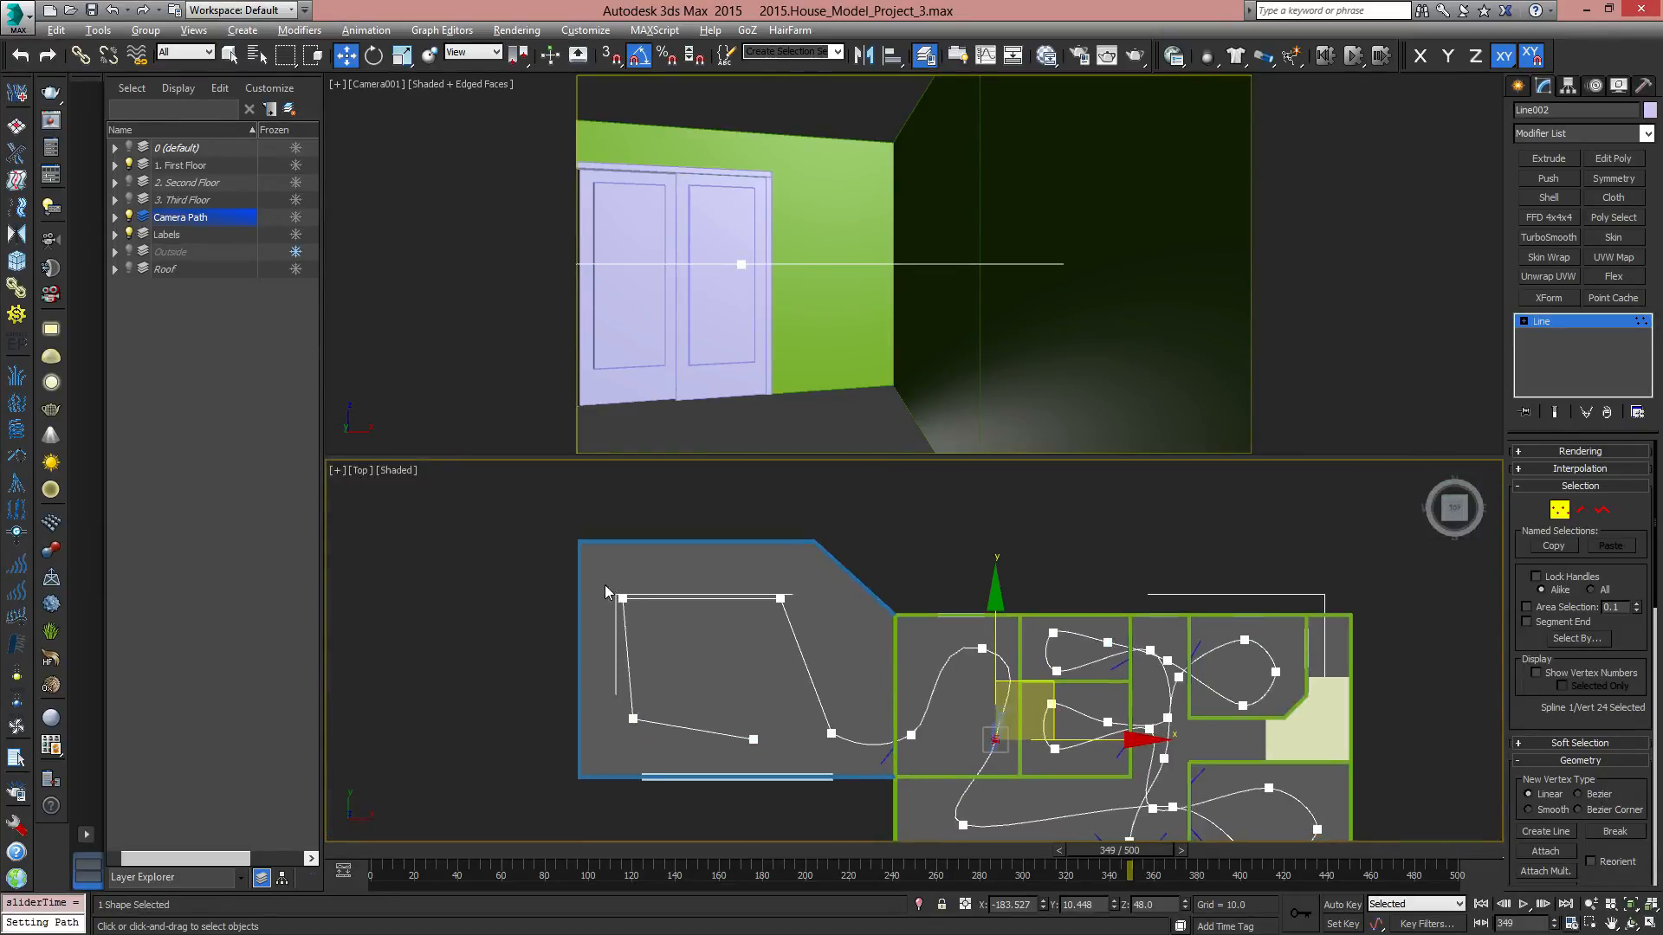
drag(797, 745, 860, 781)
click(799, 687)
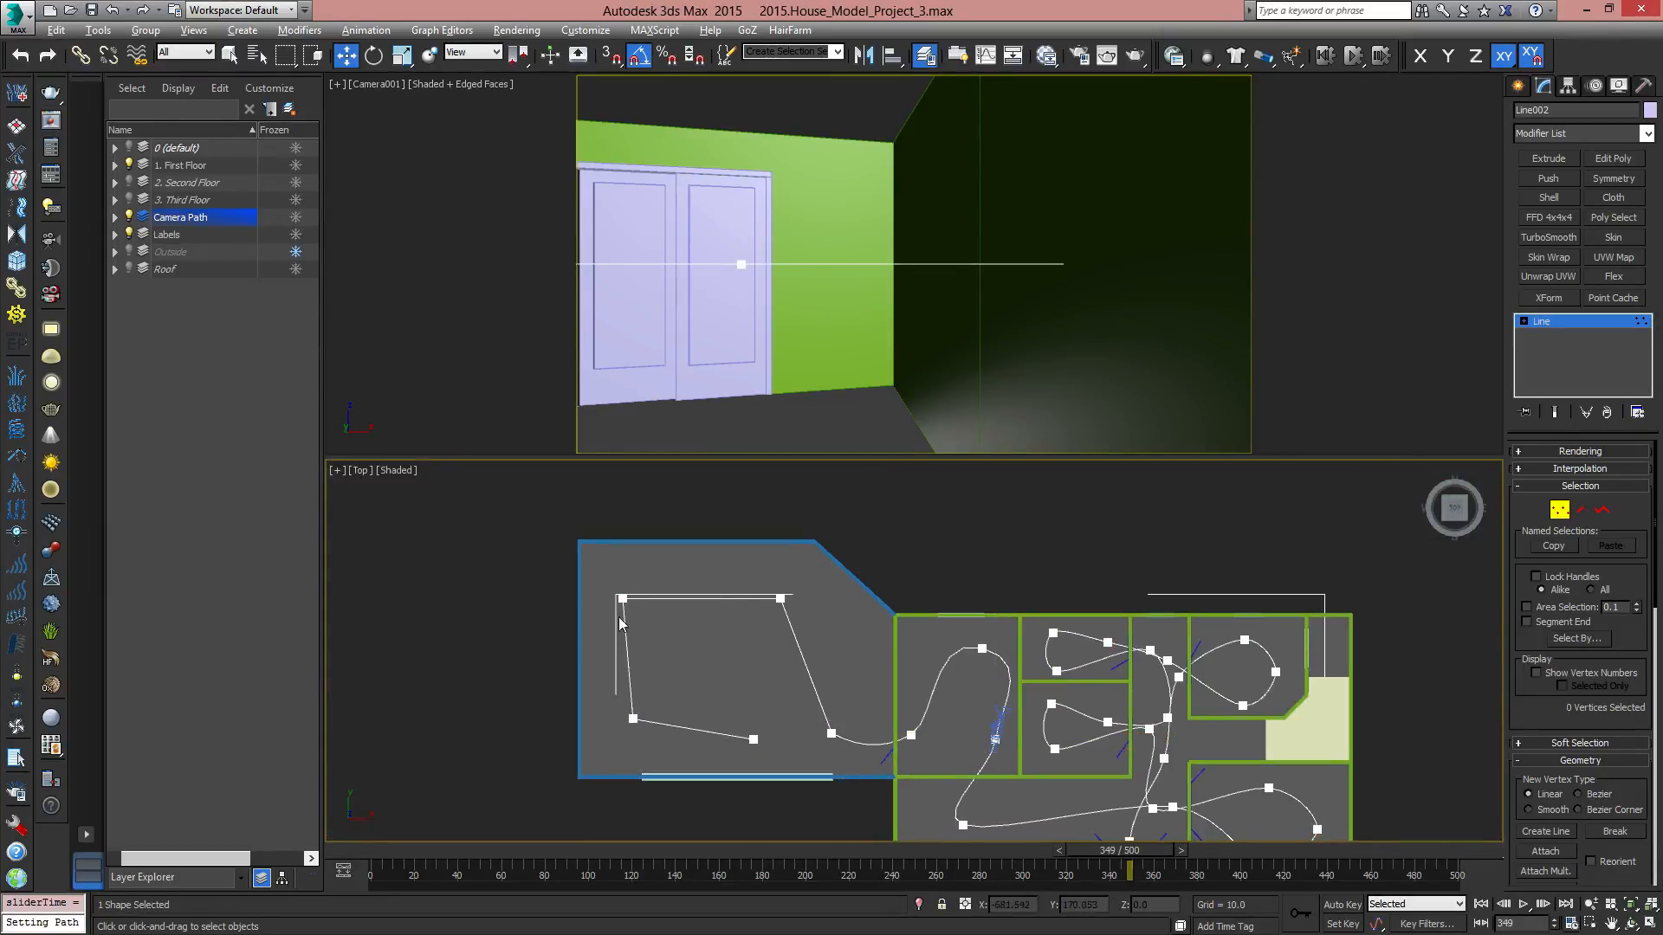
drag(702, 754, 705, 755)
ctrl+drag(762, 573, 823, 640)
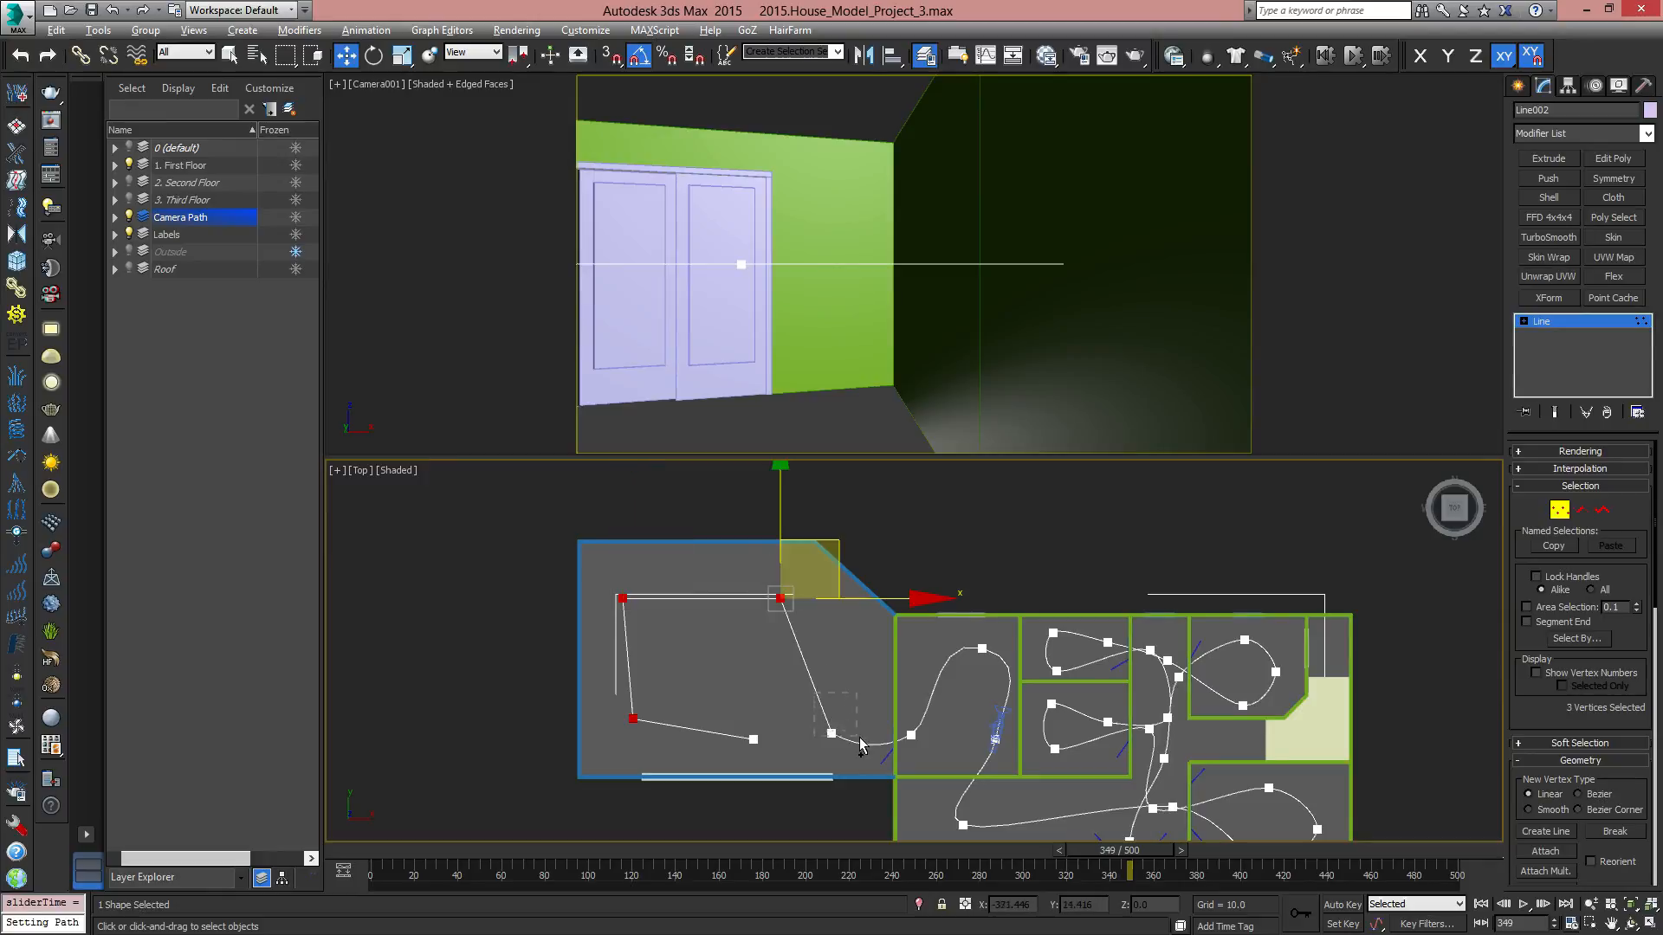
ctrl+click(832, 733)
right_click(780, 599)
click(743, 510)
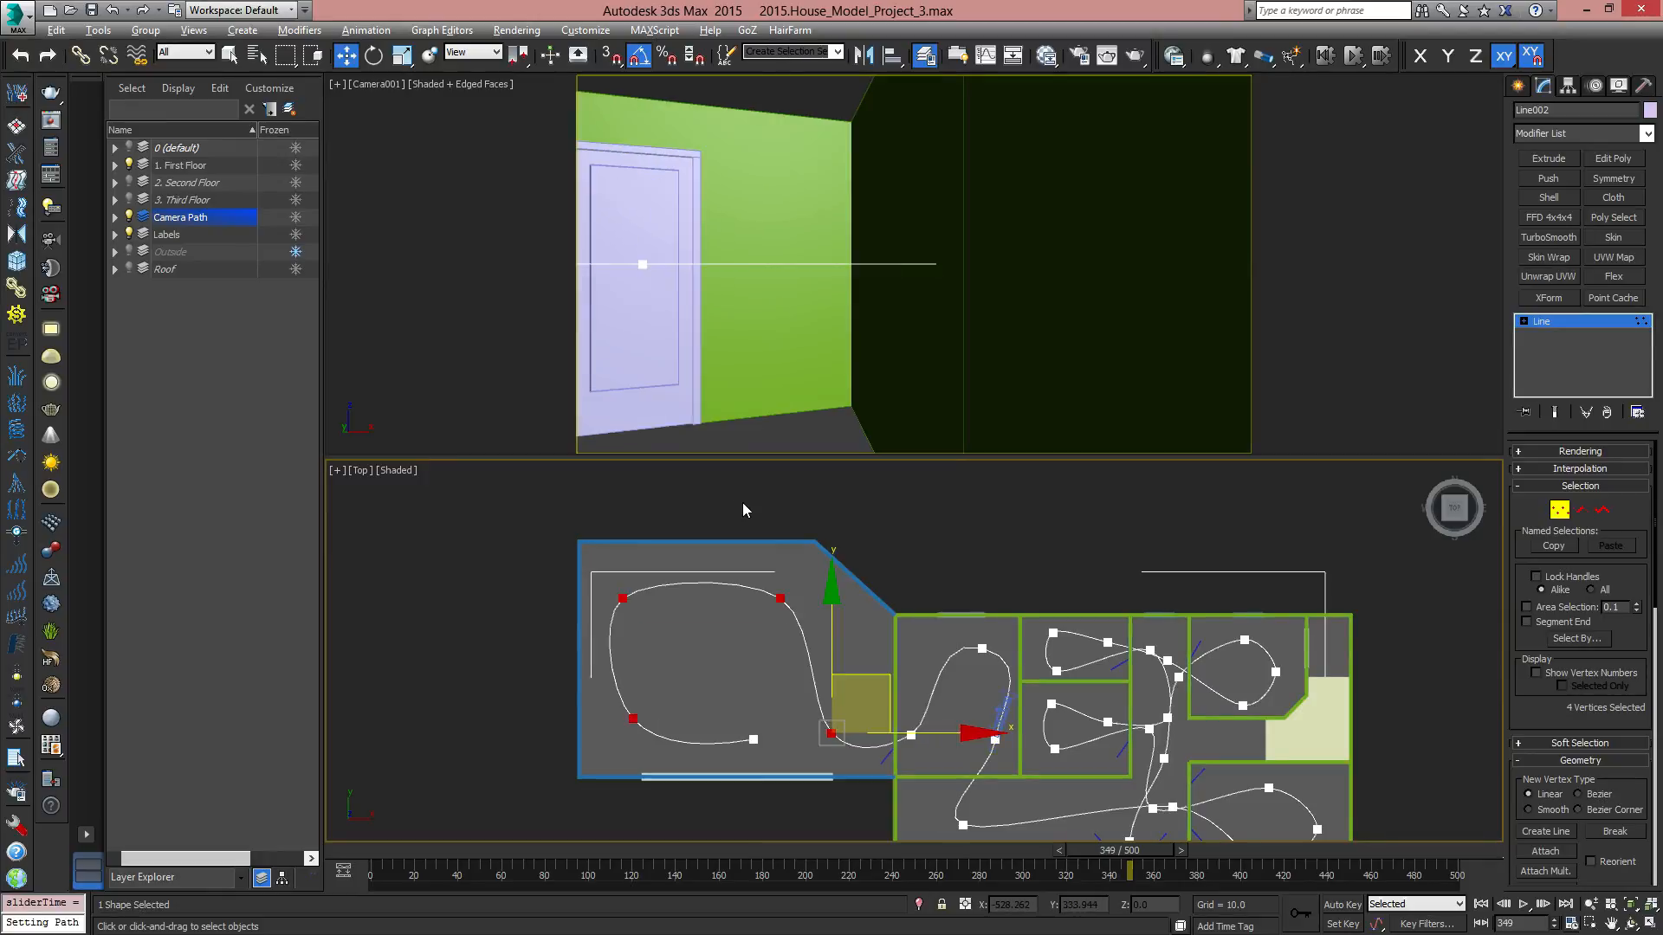
click(747, 706)
scroll(745, 698, up, 2)
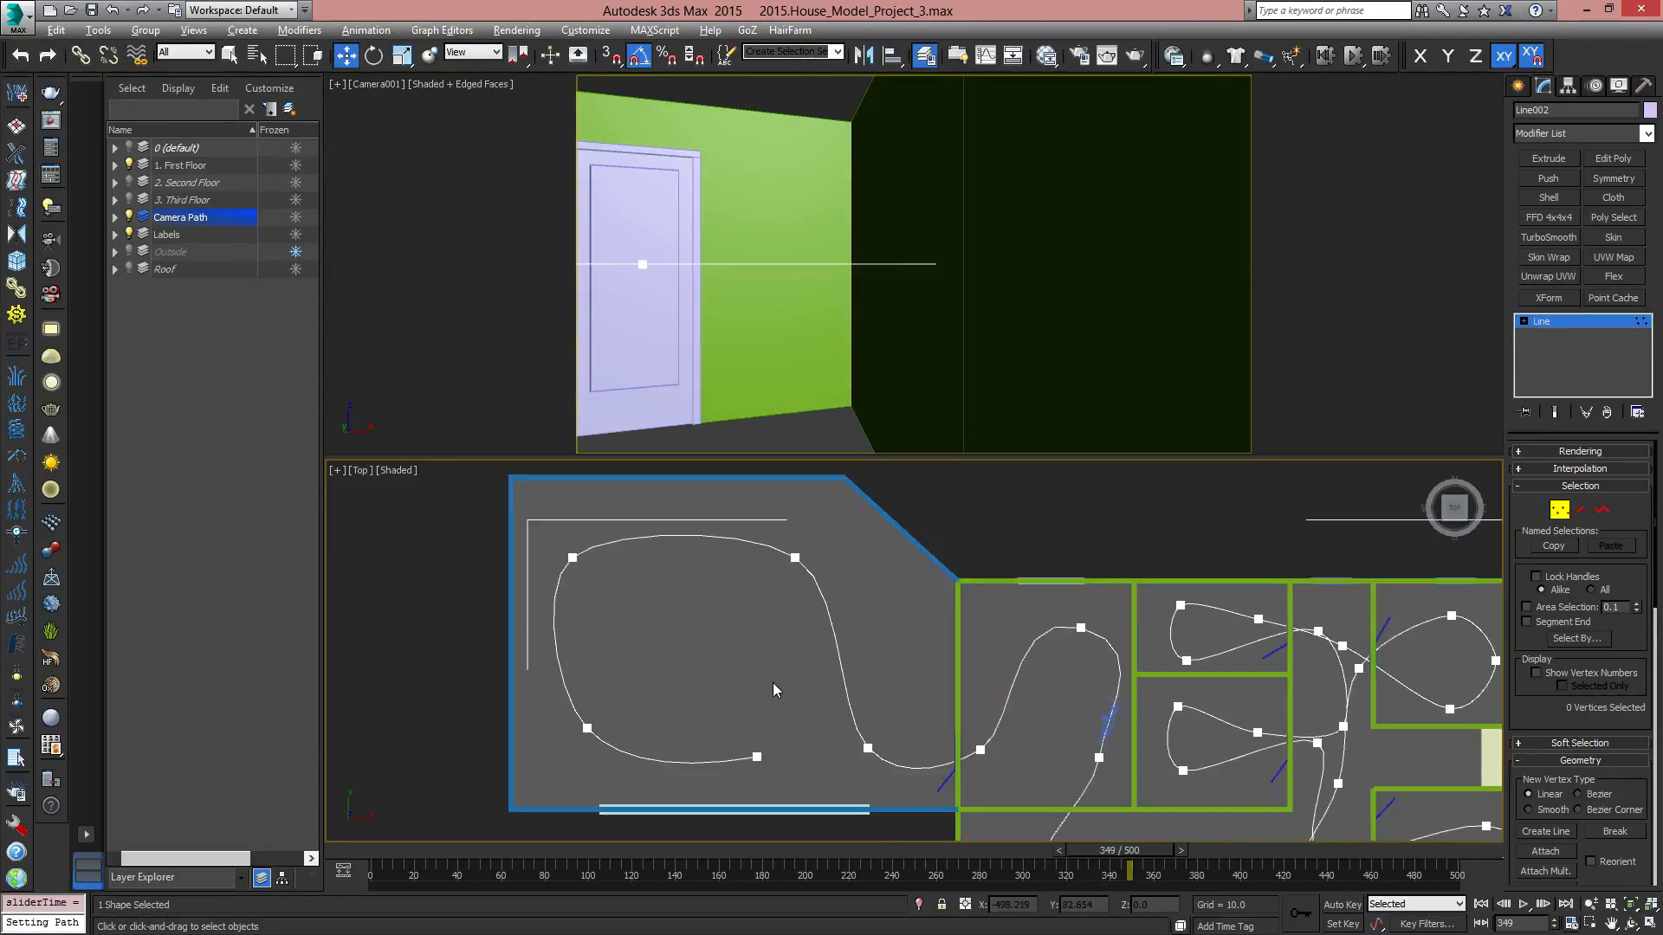
Preview the rest of the walkthrough through the large end room up to frame 500.
drag(1141, 852, 1481, 881)
middle_drag(857, 720, 668, 648)
scroll(1068, 698, down, 4)
middle_drag(1191, 726, 895, 636)
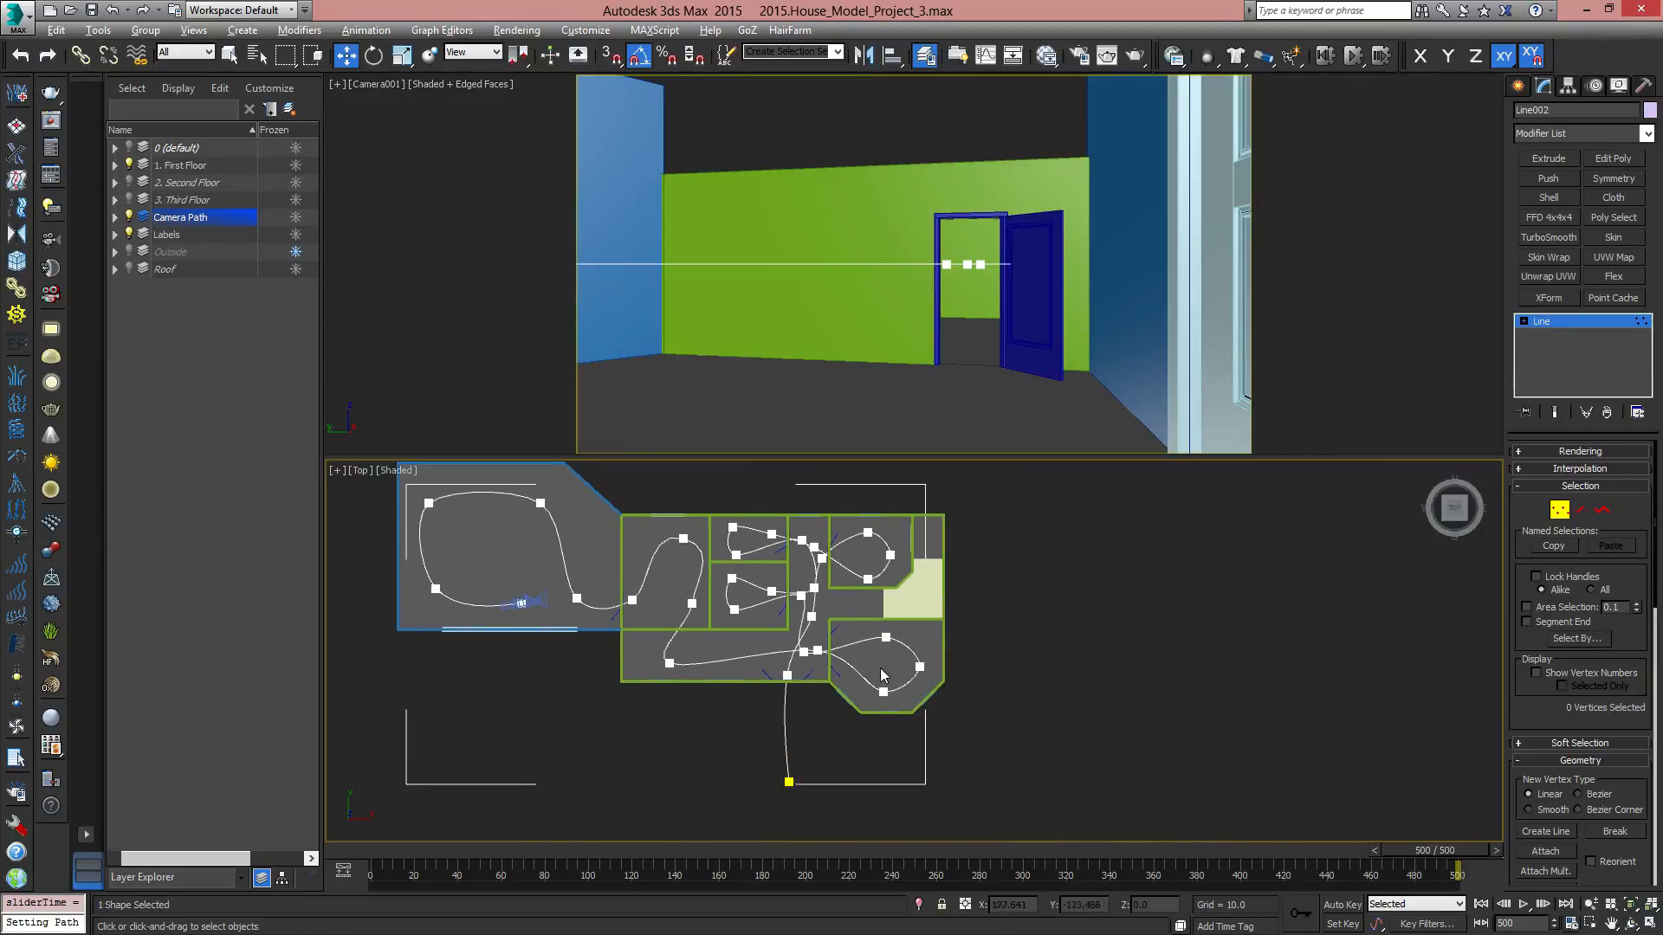
Examine the camera path through the first-floor rooms from several angles and exit vertex editing.
middle_drag(979, 731, 1130, 759)
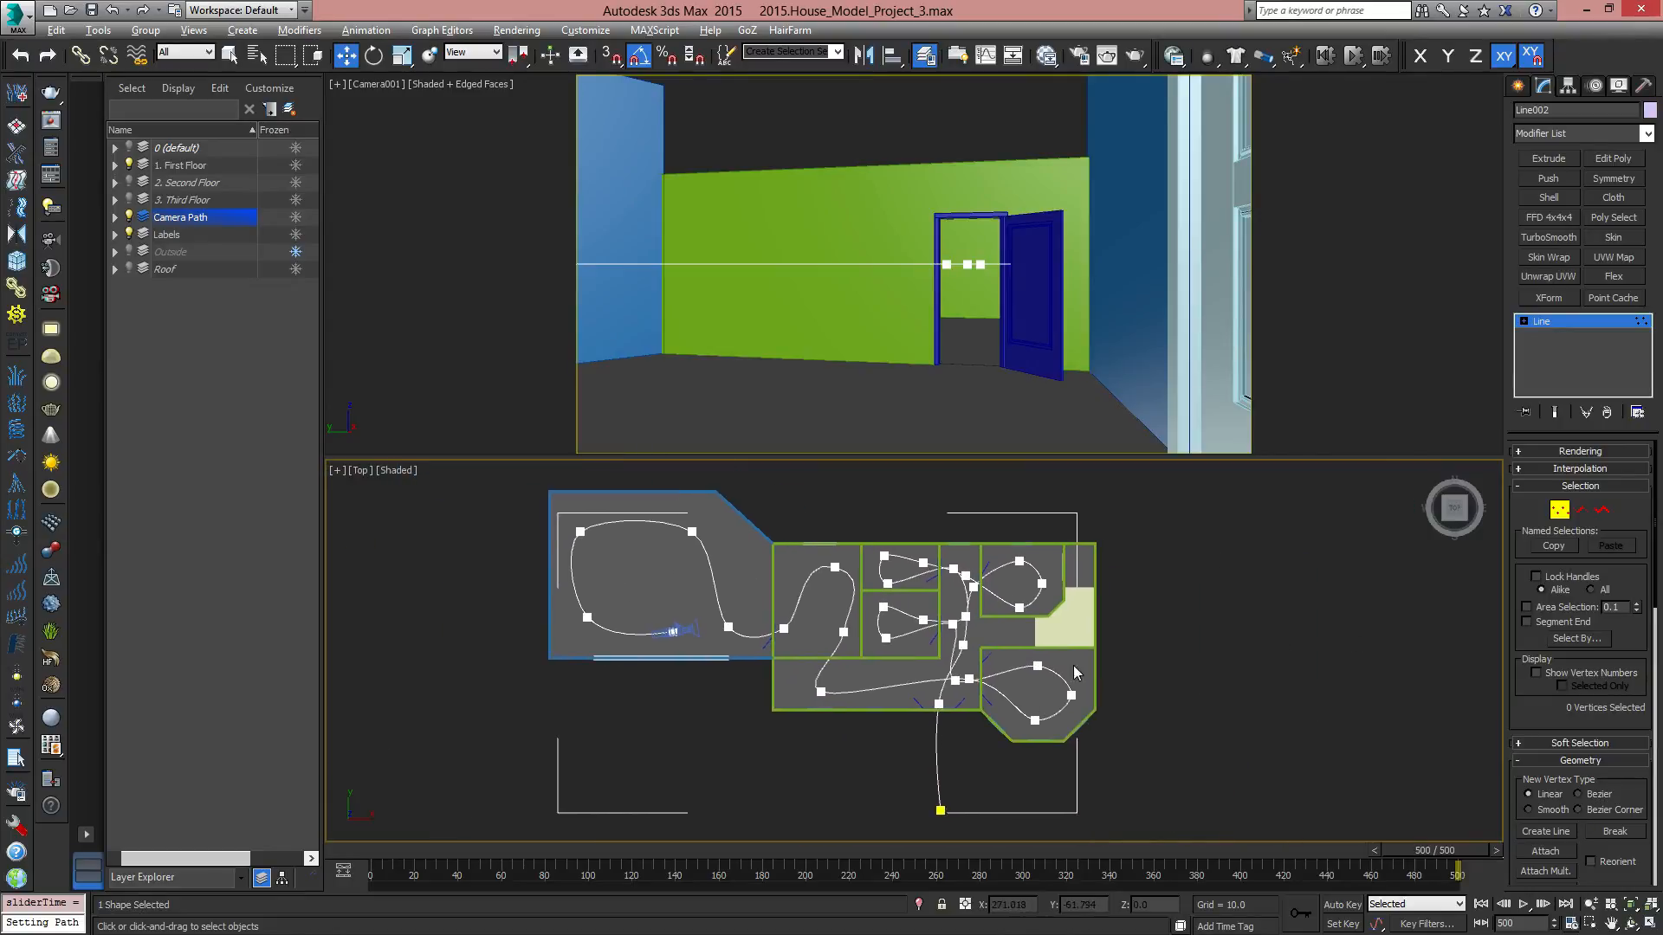
scroll(907, 657, up, 4)
scroll(860, 697, down, 6)
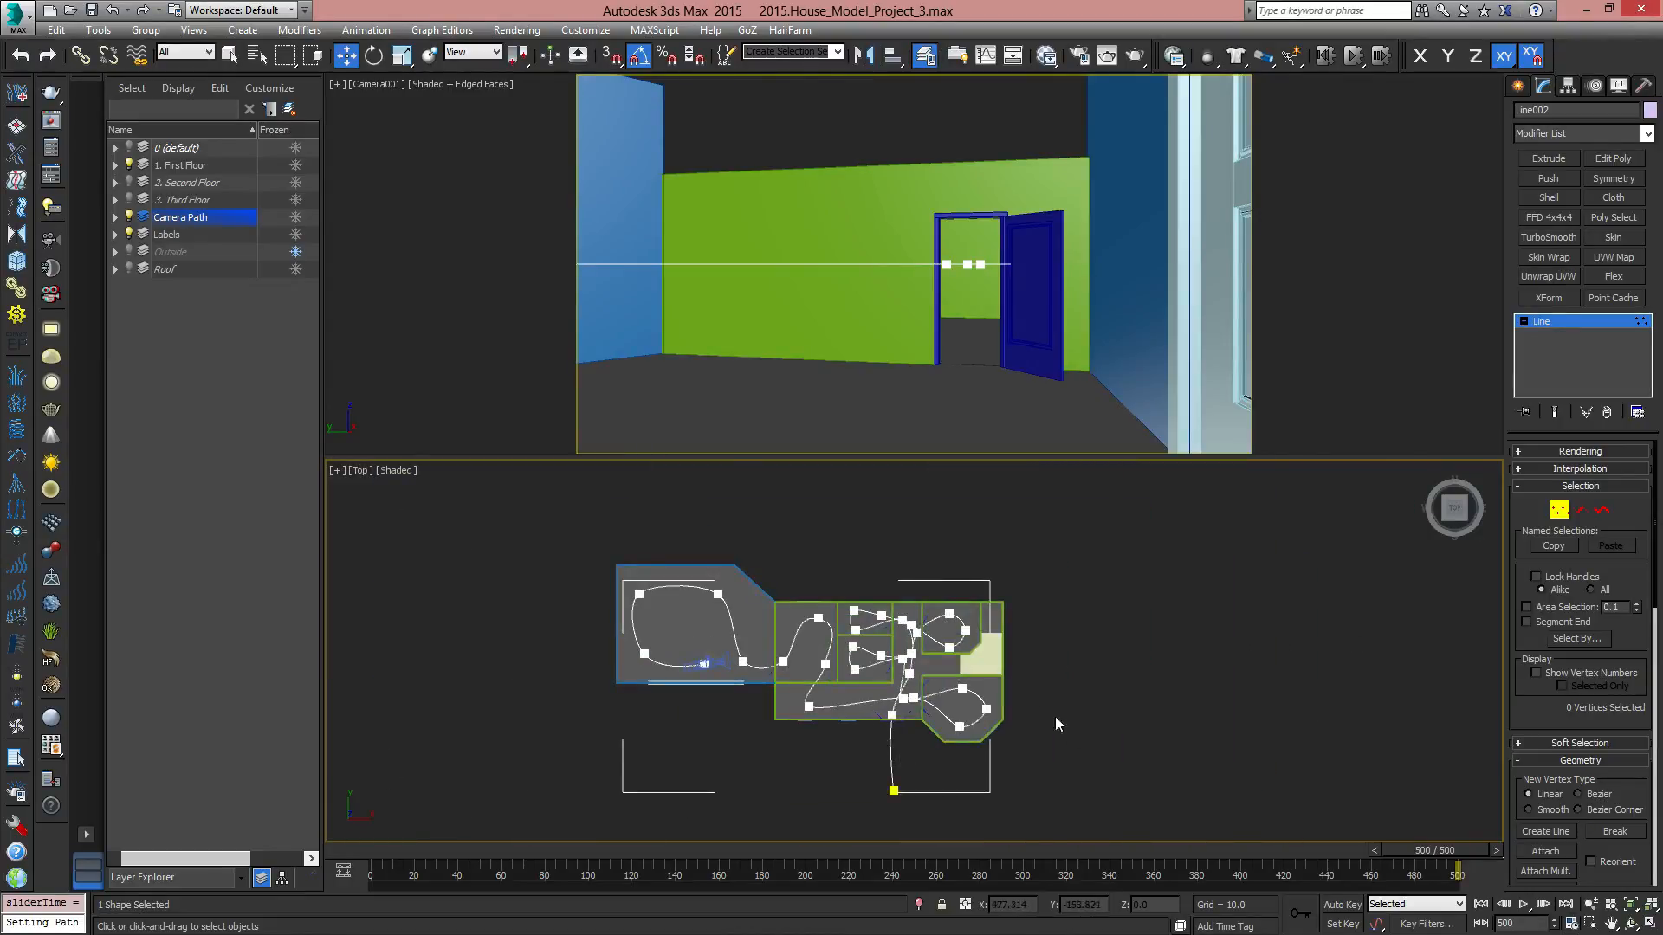
alt+middle_drag(1055, 715, 1002, 686)
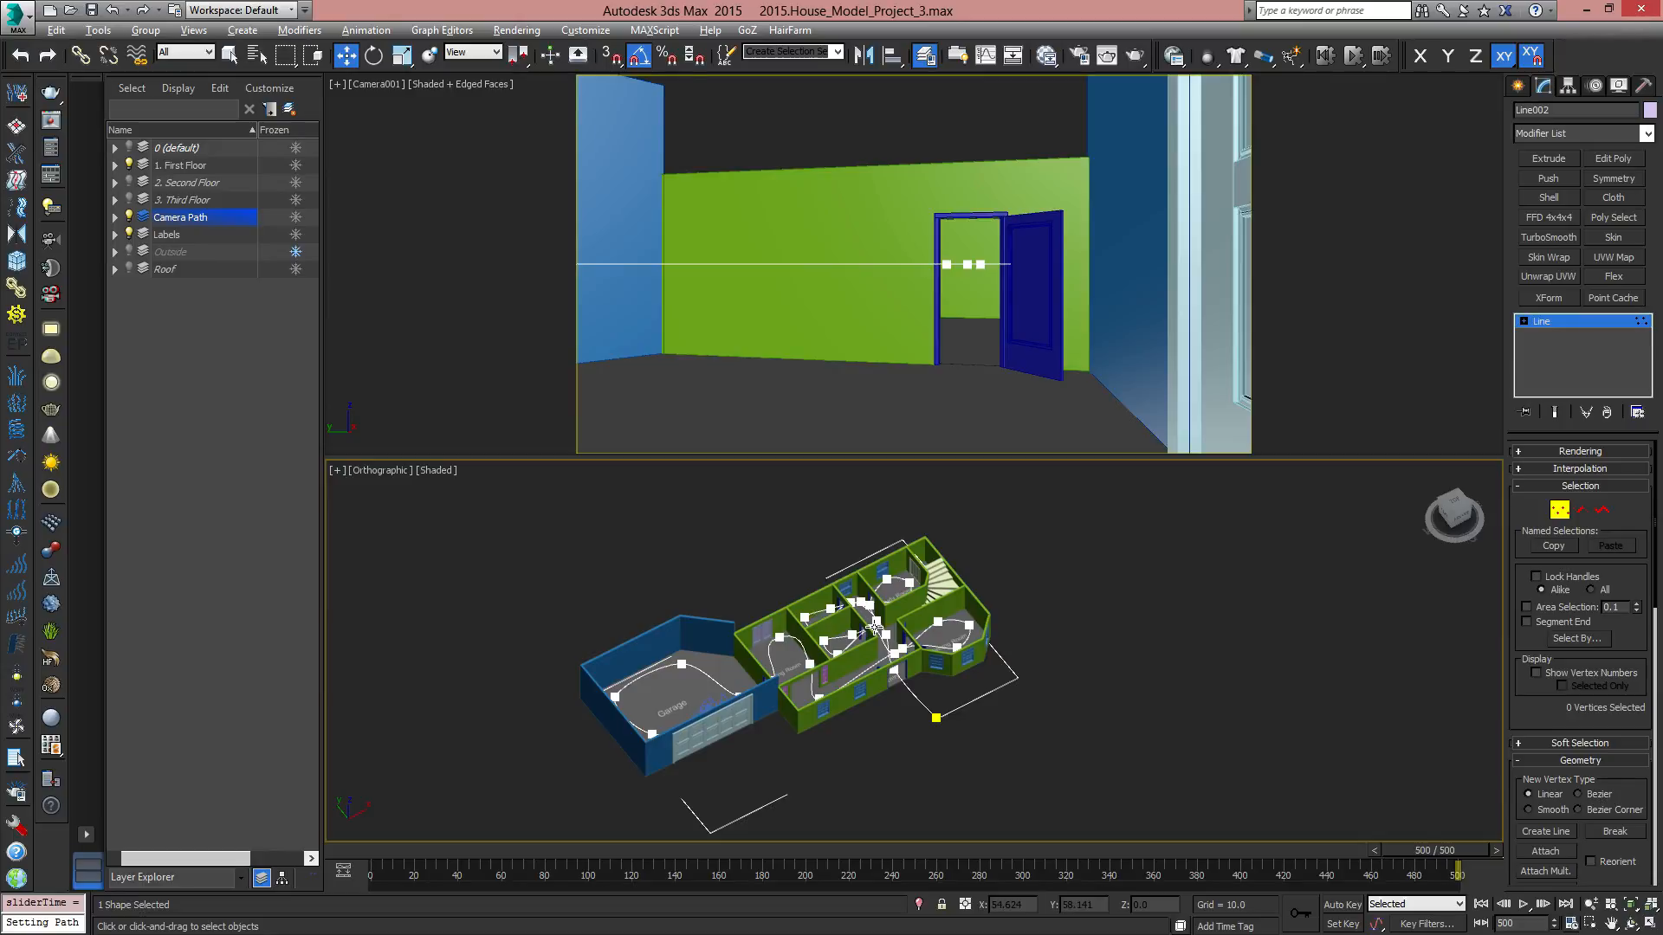
scroll(877, 652, up, 2)
scroll(876, 651, down, 3)
scroll(876, 652, up, 5)
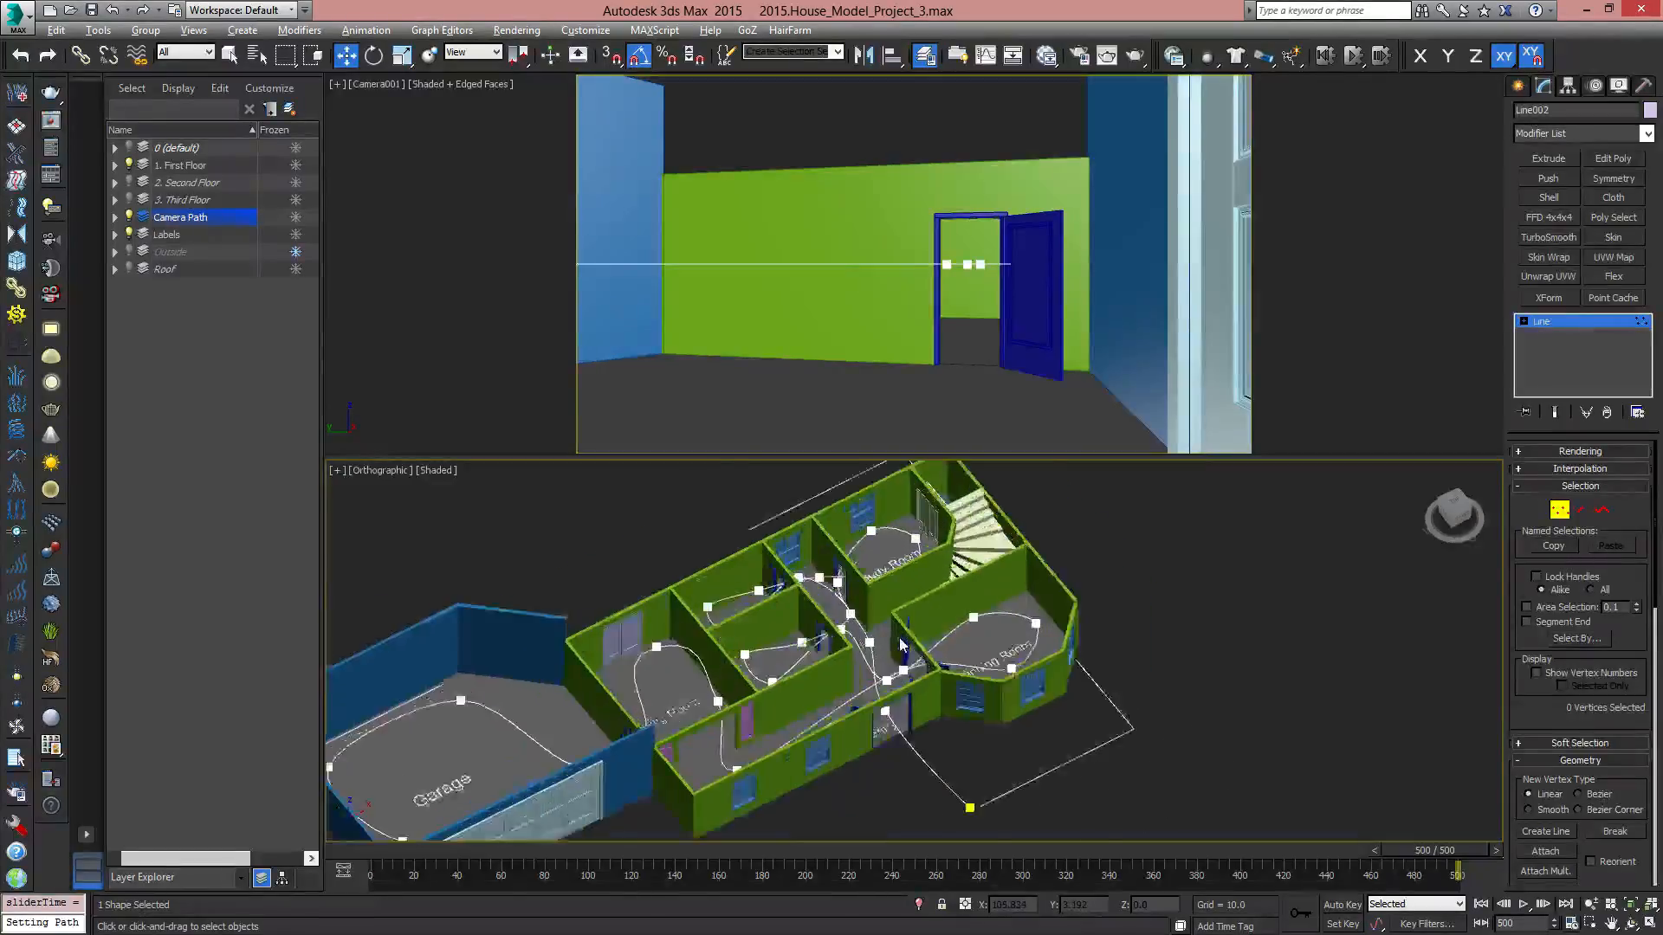
click(1565, 515)
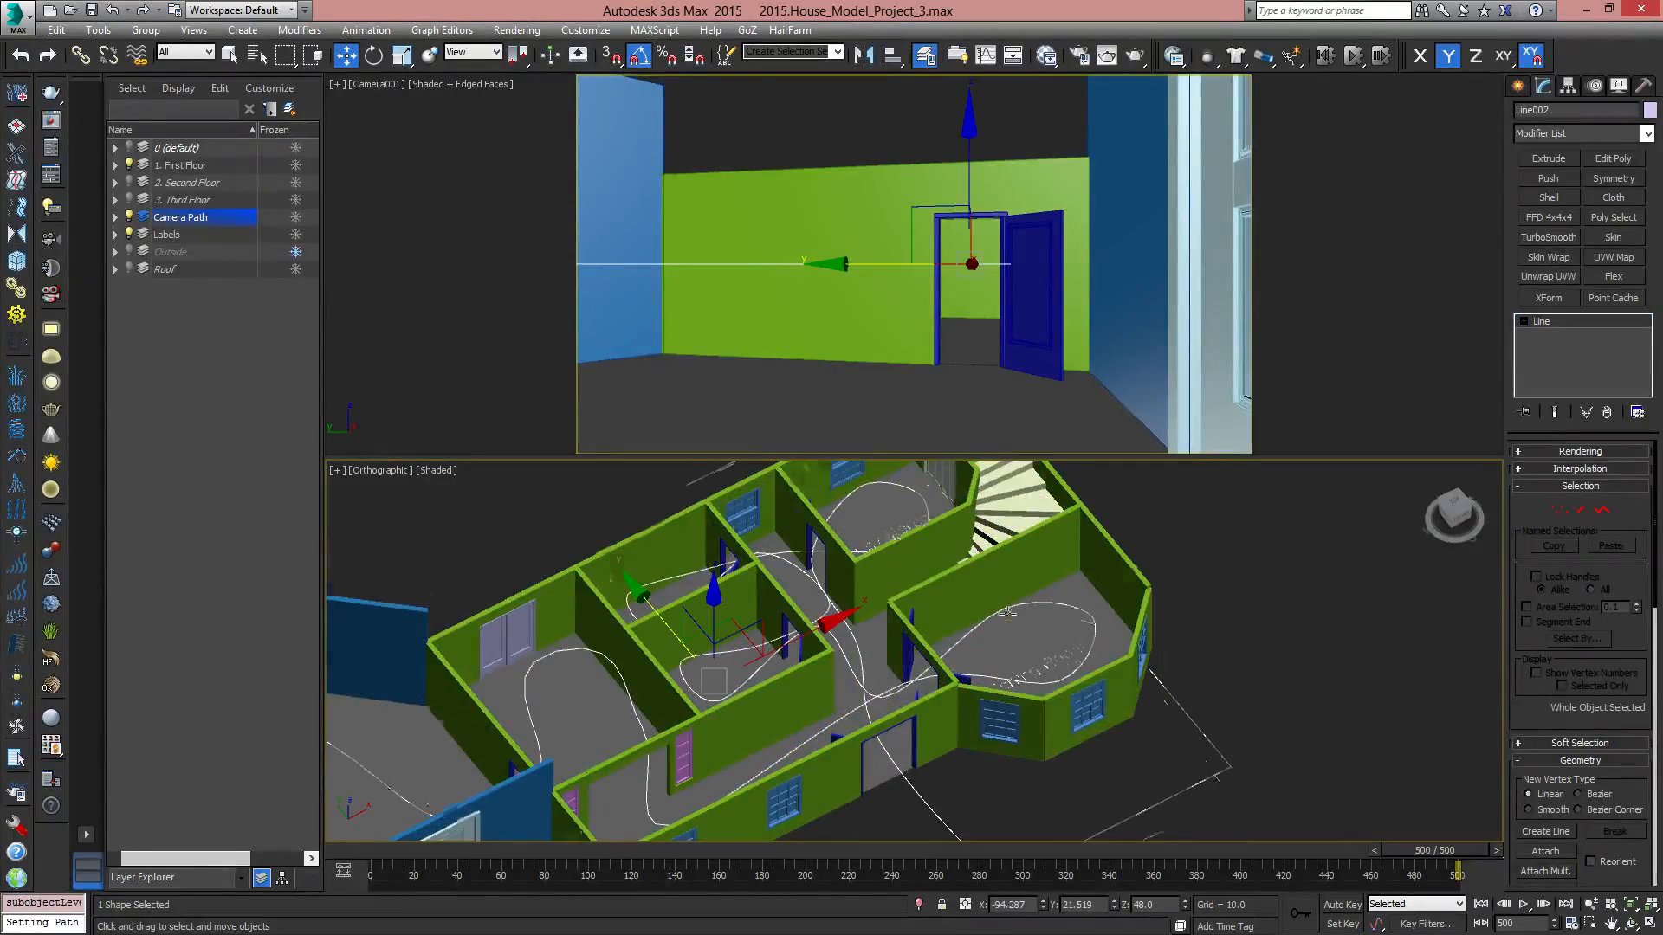
alt+middle_drag(996, 589, 949, 646)
middle_drag(656, 741, 893, 684)
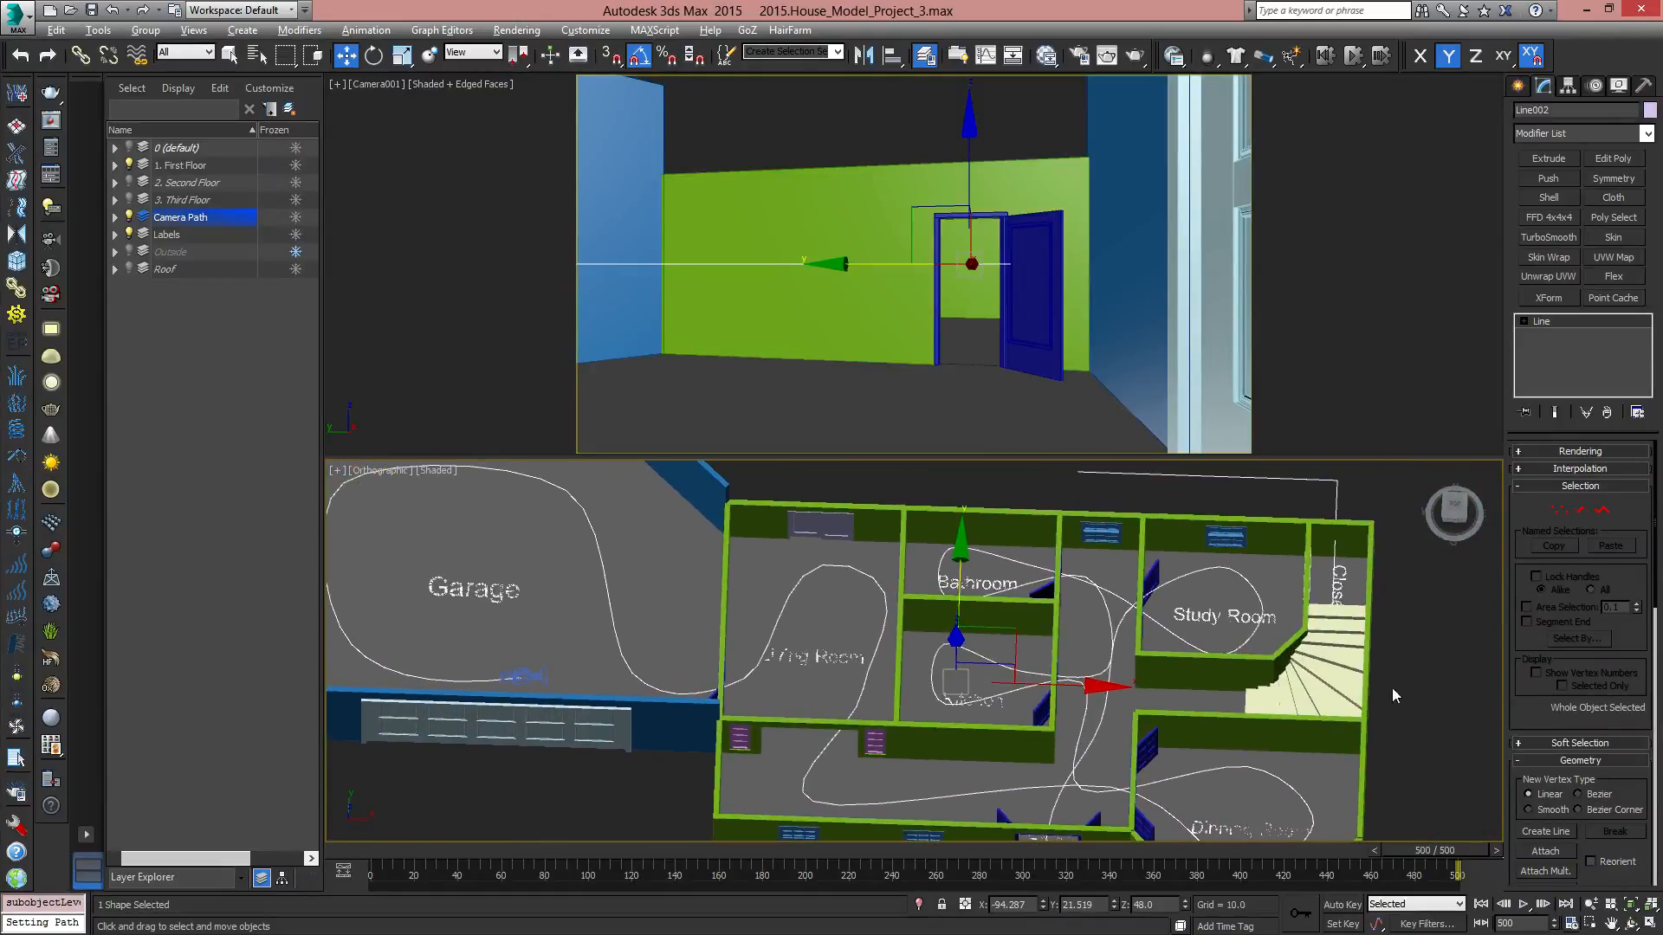
Check the camera path's end vertex in the garage and leave vertex editing.
click(1552, 512)
click(520, 678)
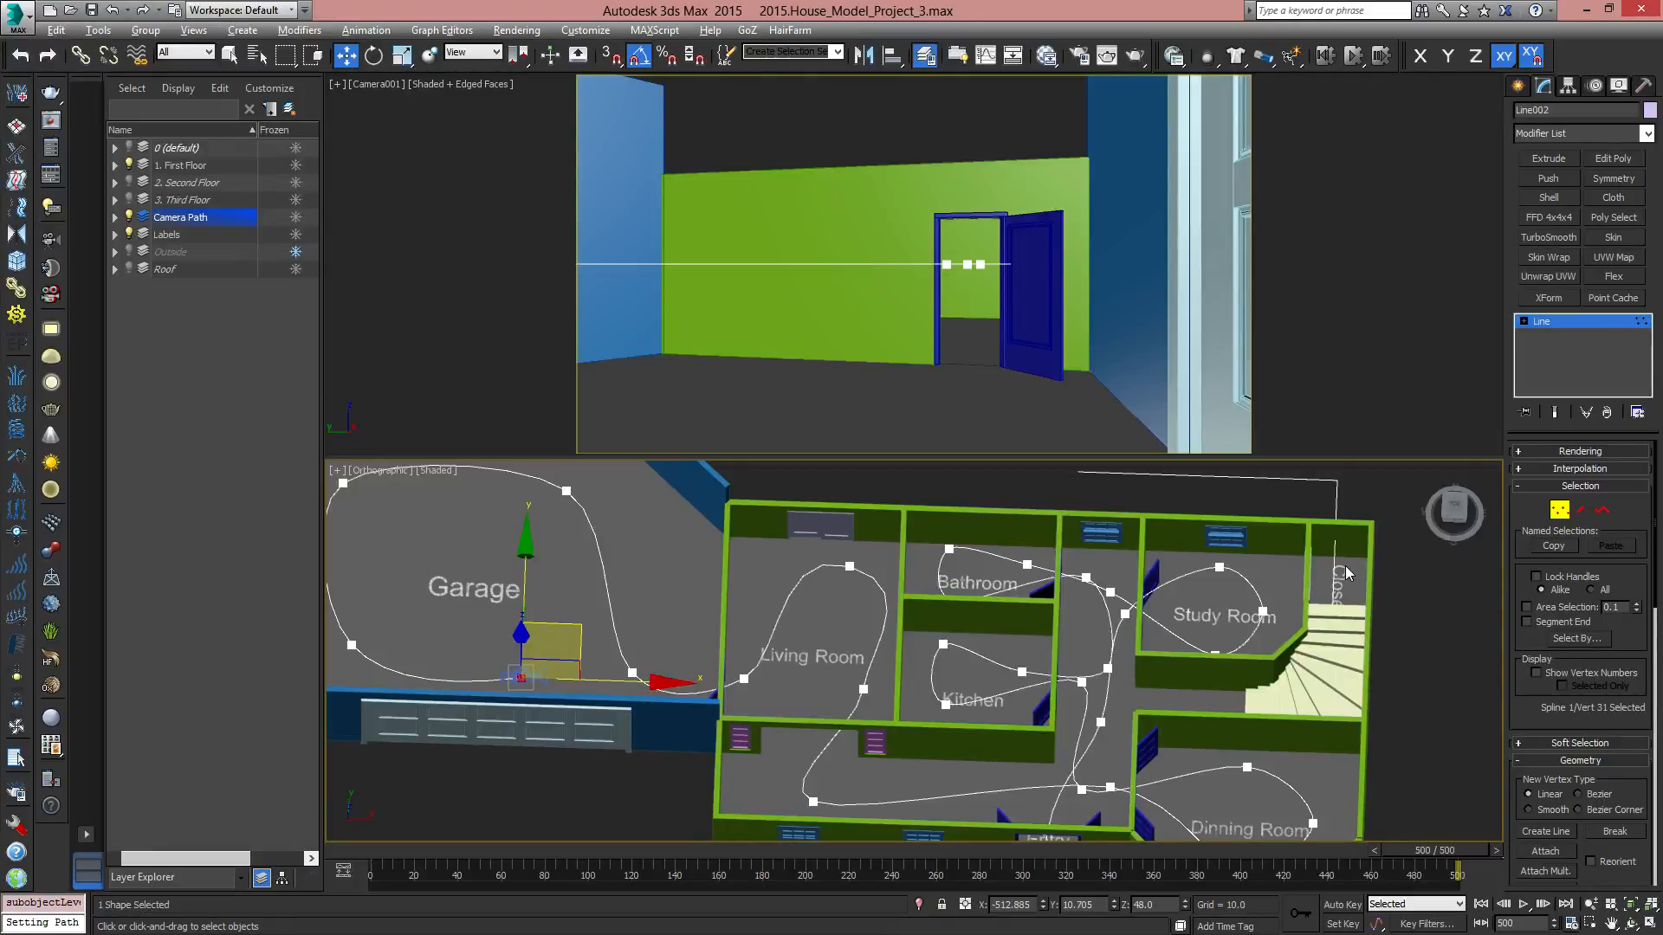
click(1562, 515)
Play the camera animation from the start of the timeline, then return to frame 0.
scroll(1139, 688, down, 3)
middle_drag(1139, 688, 1025, 709)
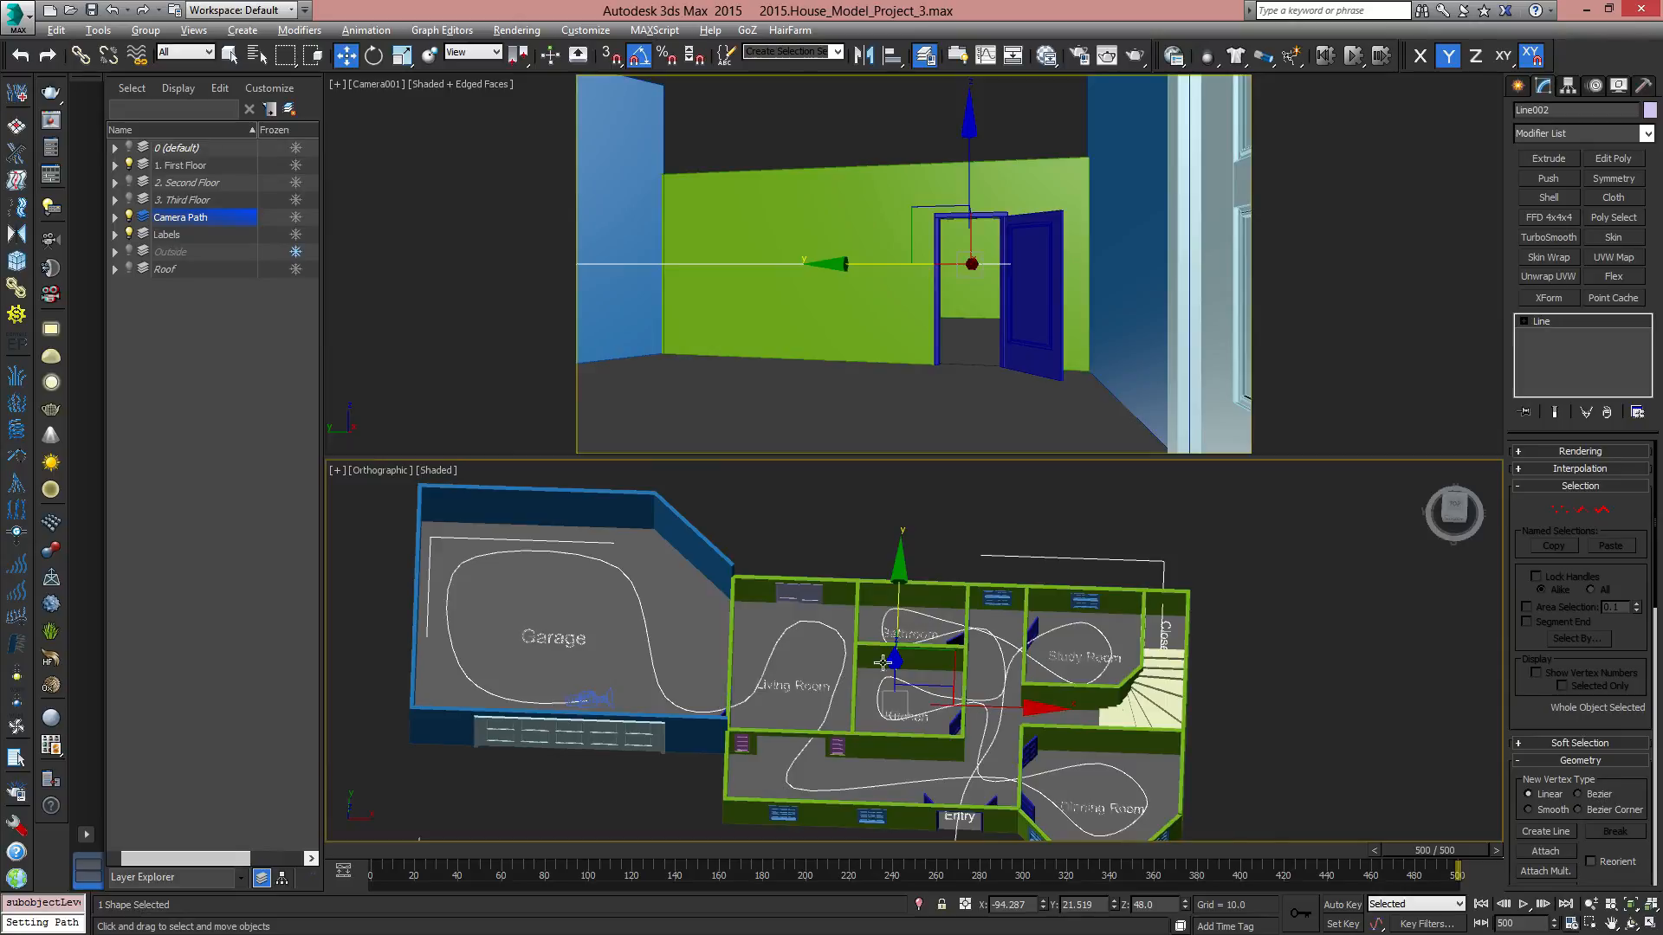
alt+middle_drag(838, 690, 868, 640)
drag(555, 852, 351, 833)
key(w)
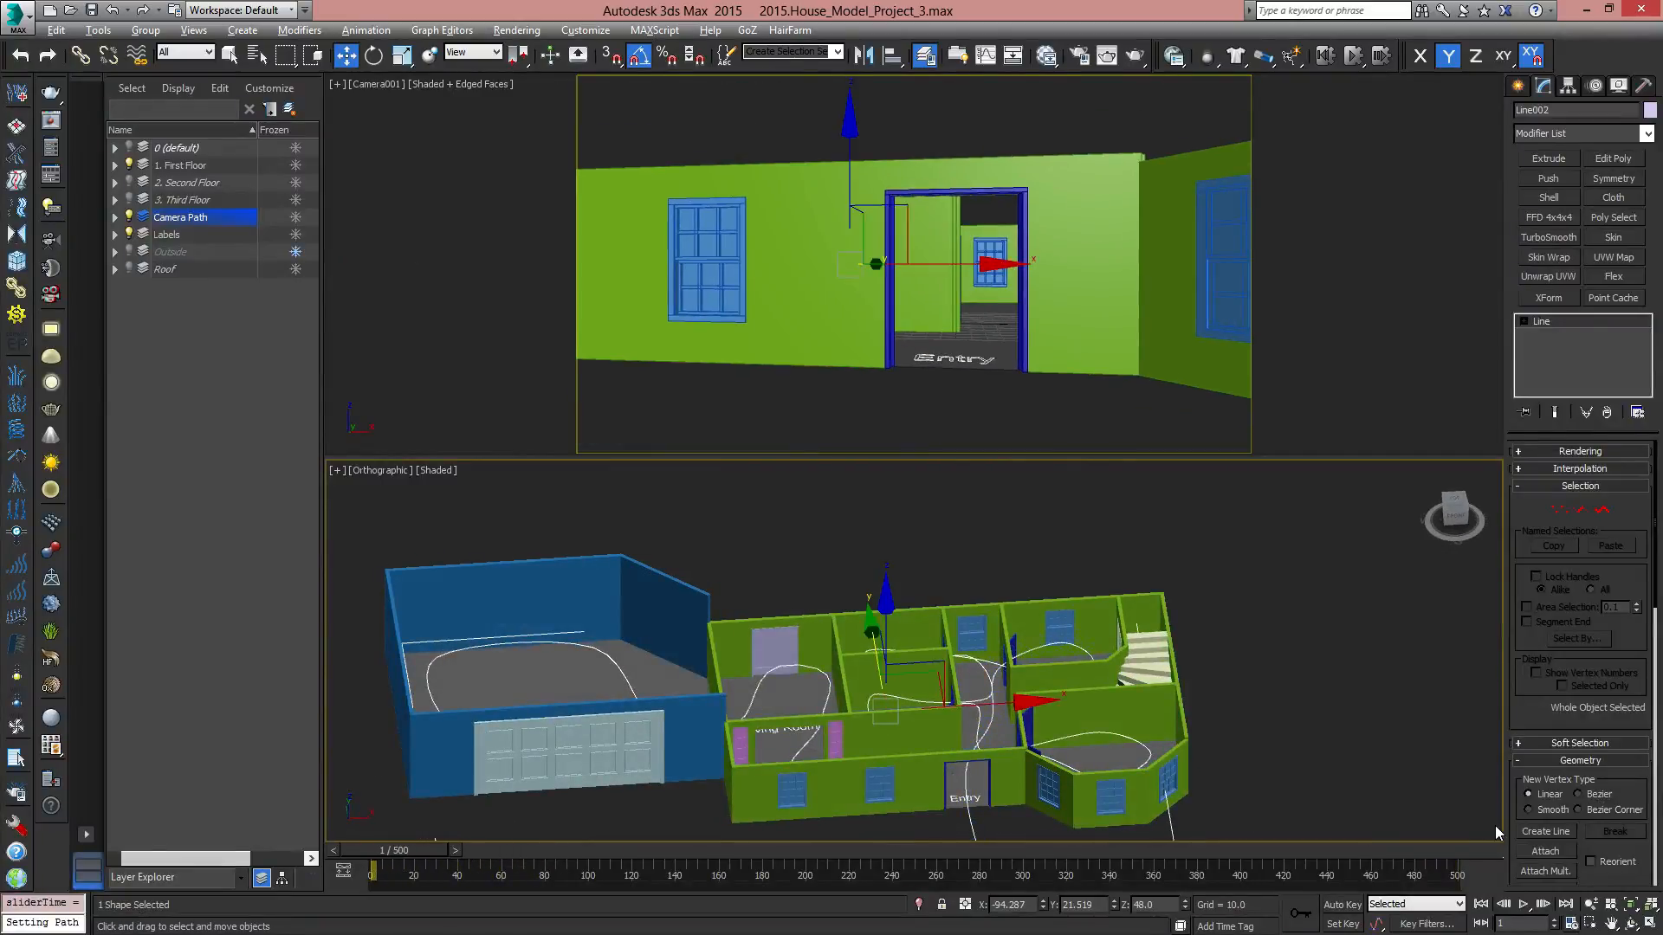
click(1527, 905)
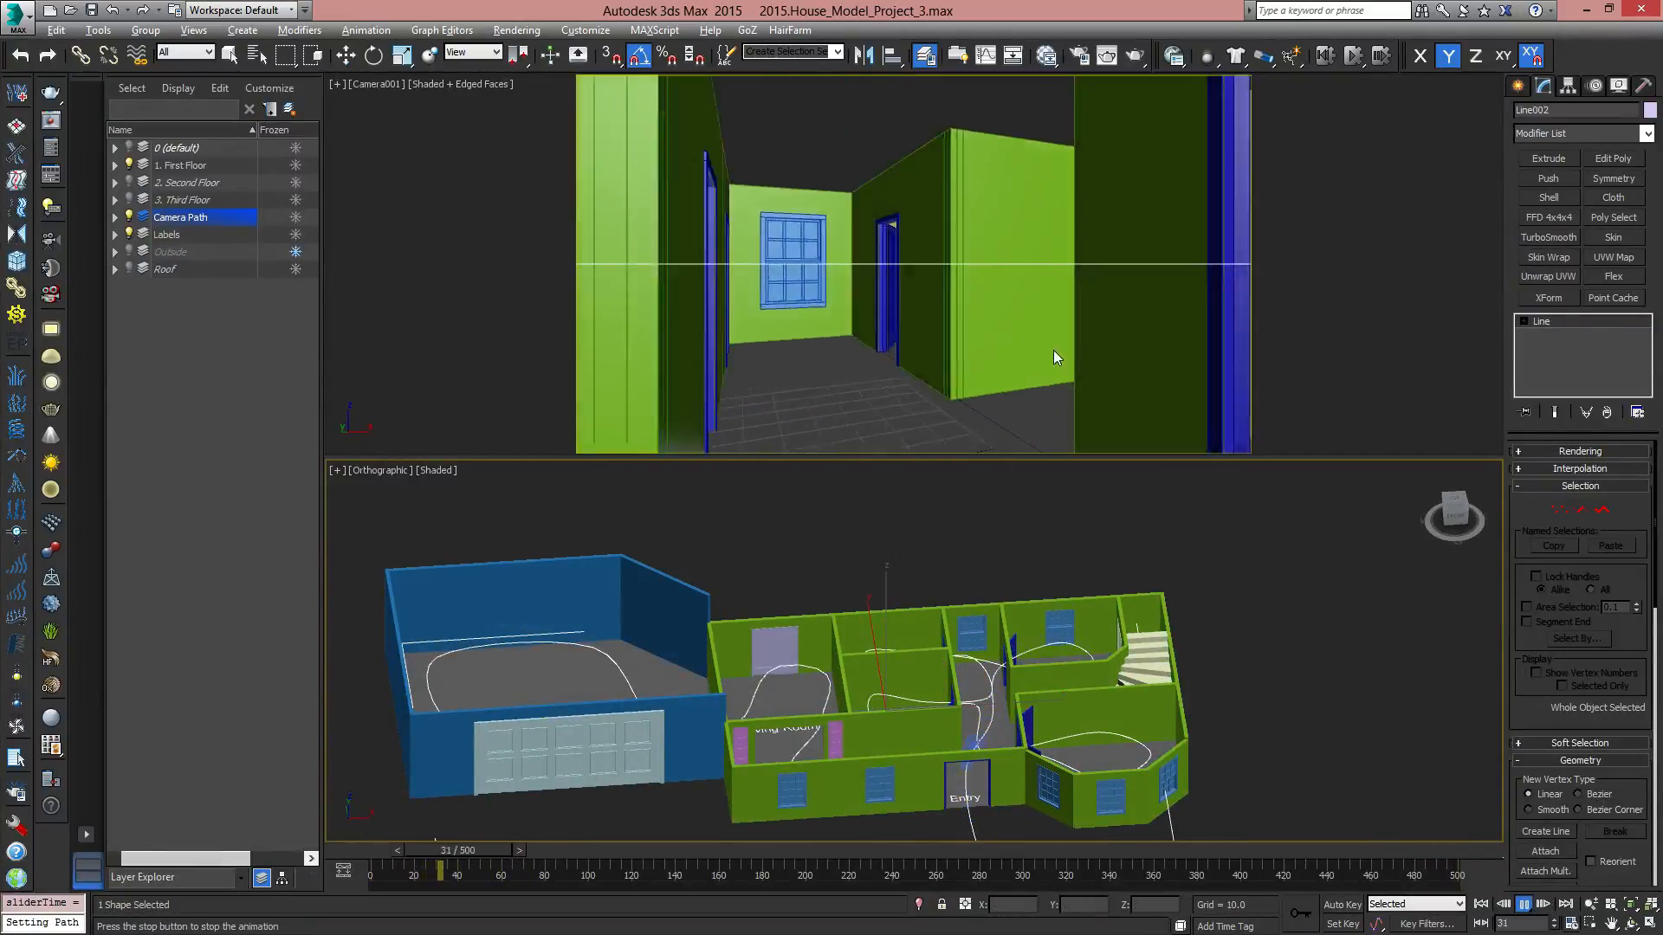
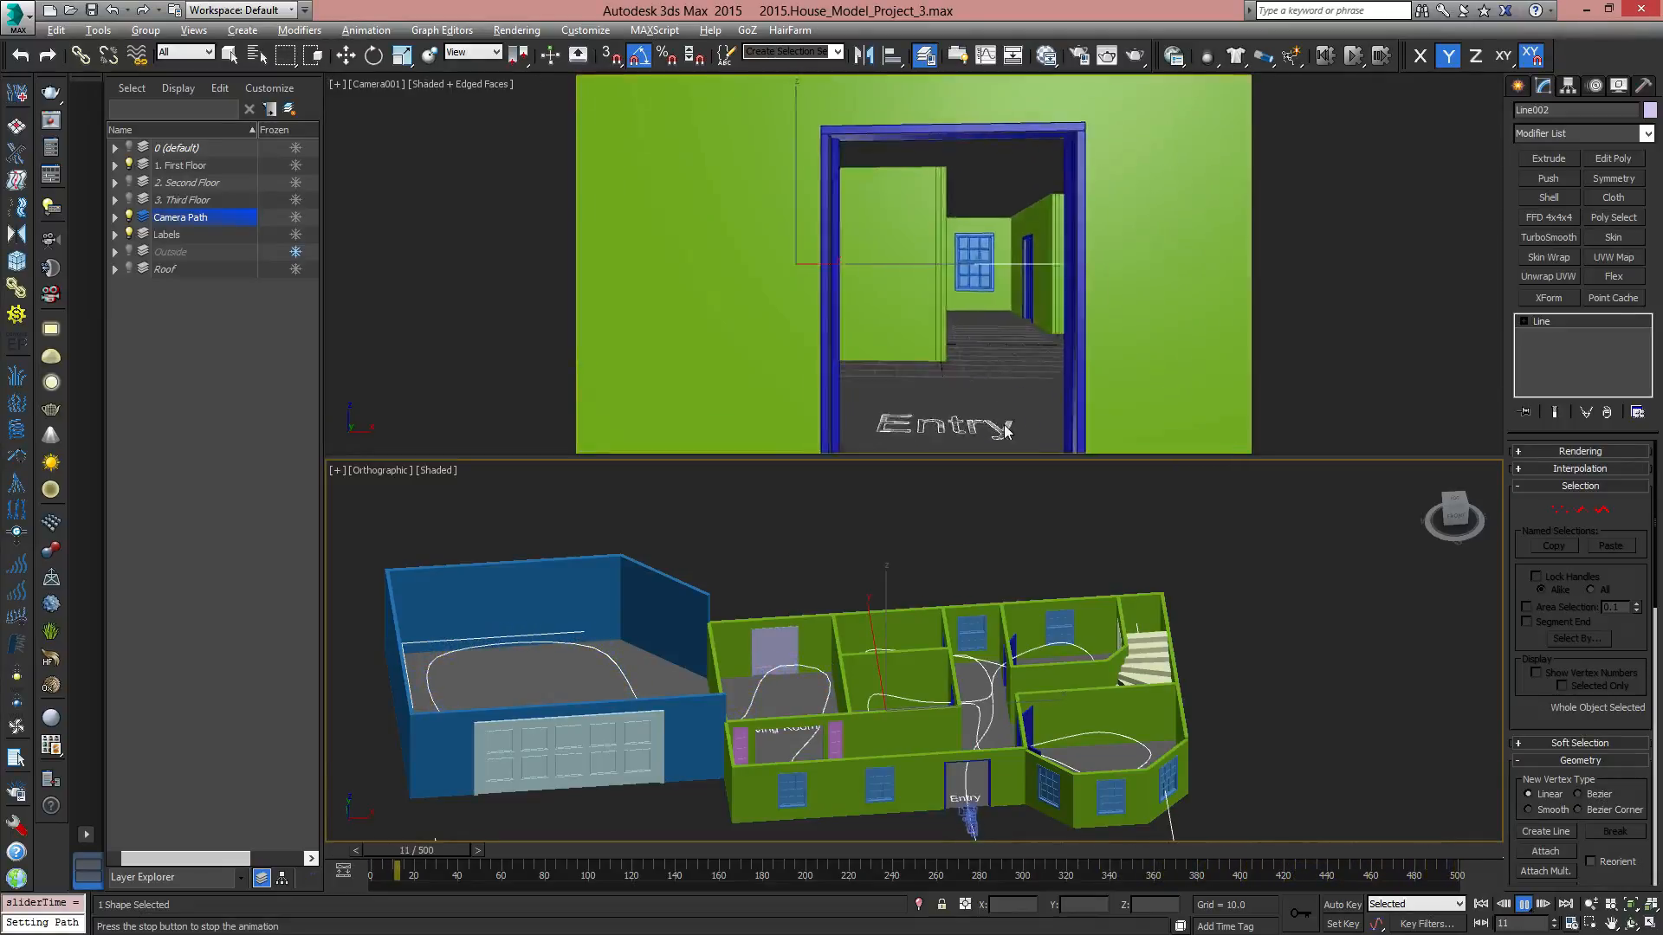
drag(528, 850, 350, 840)
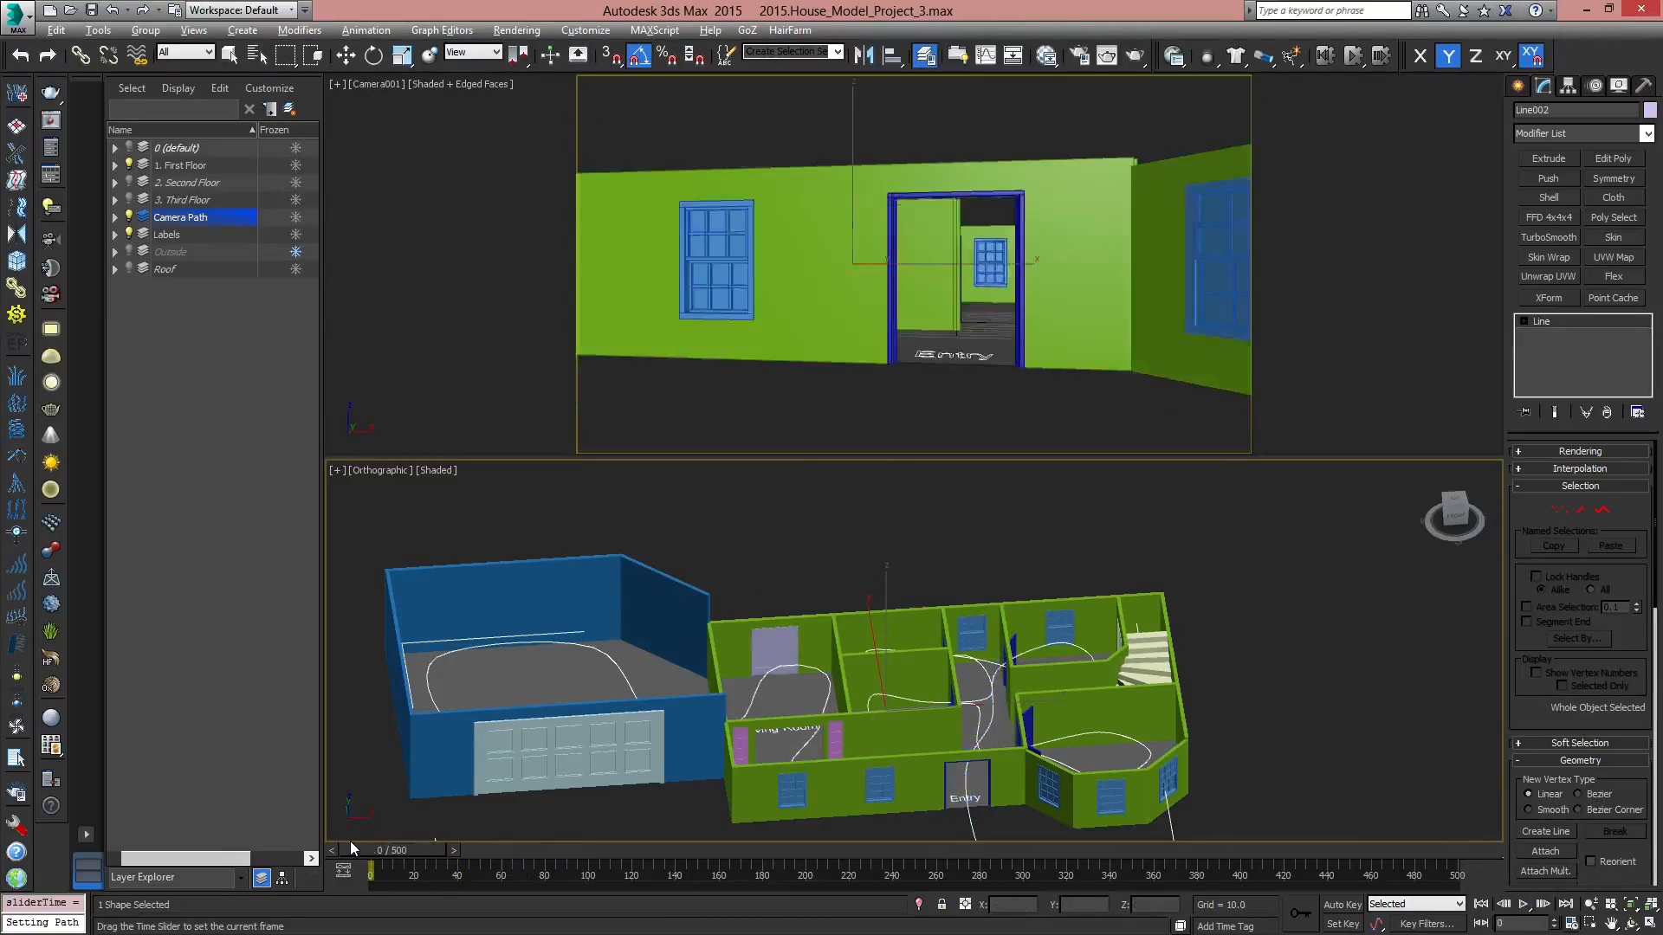
Show the 2. Second Floor layer and hide the 1. First Floor layer.
middle_drag(1024, 653, 1002, 712)
scroll(996, 681, up, 3)
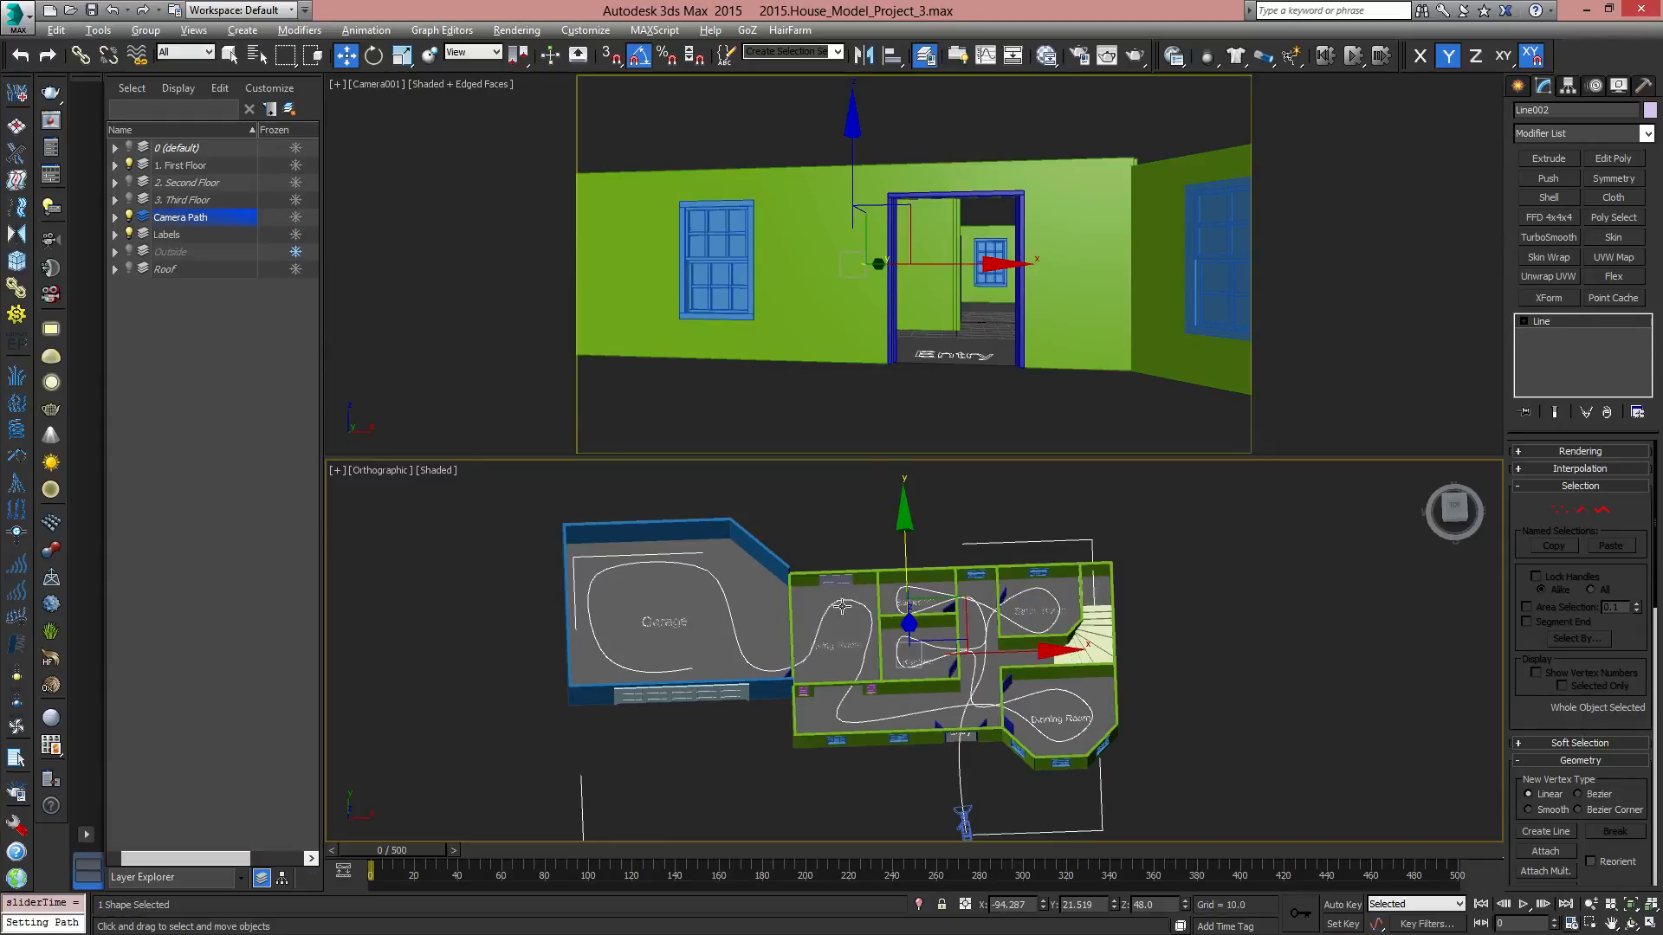
click(130, 182)
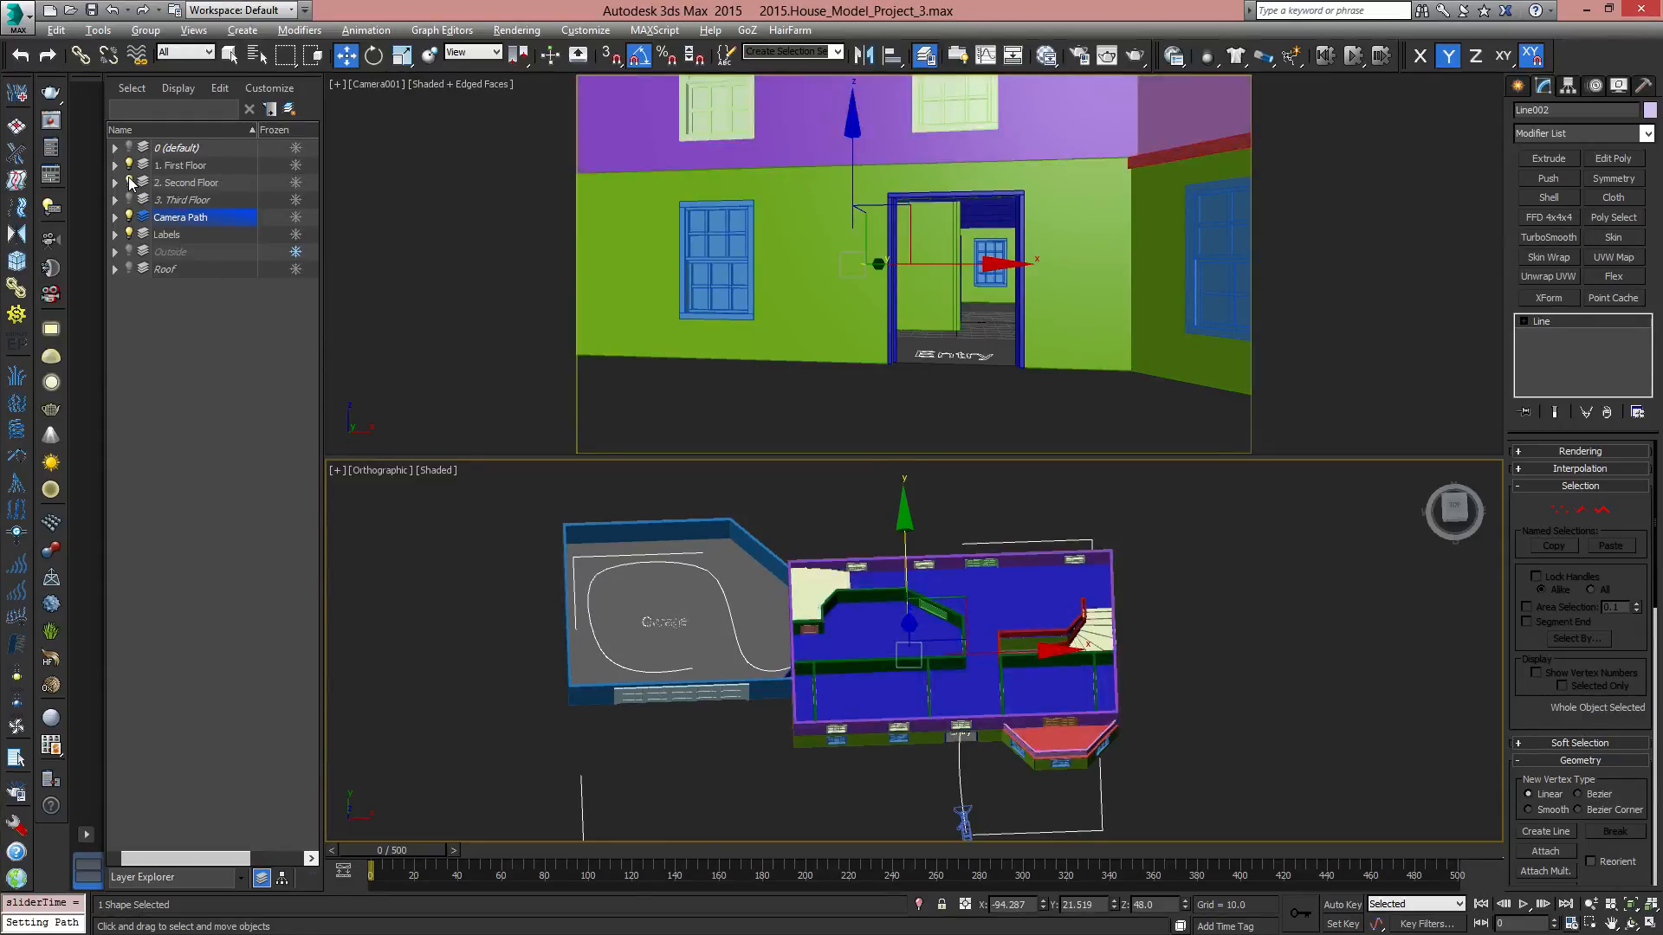
scroll(932, 660, up, 5)
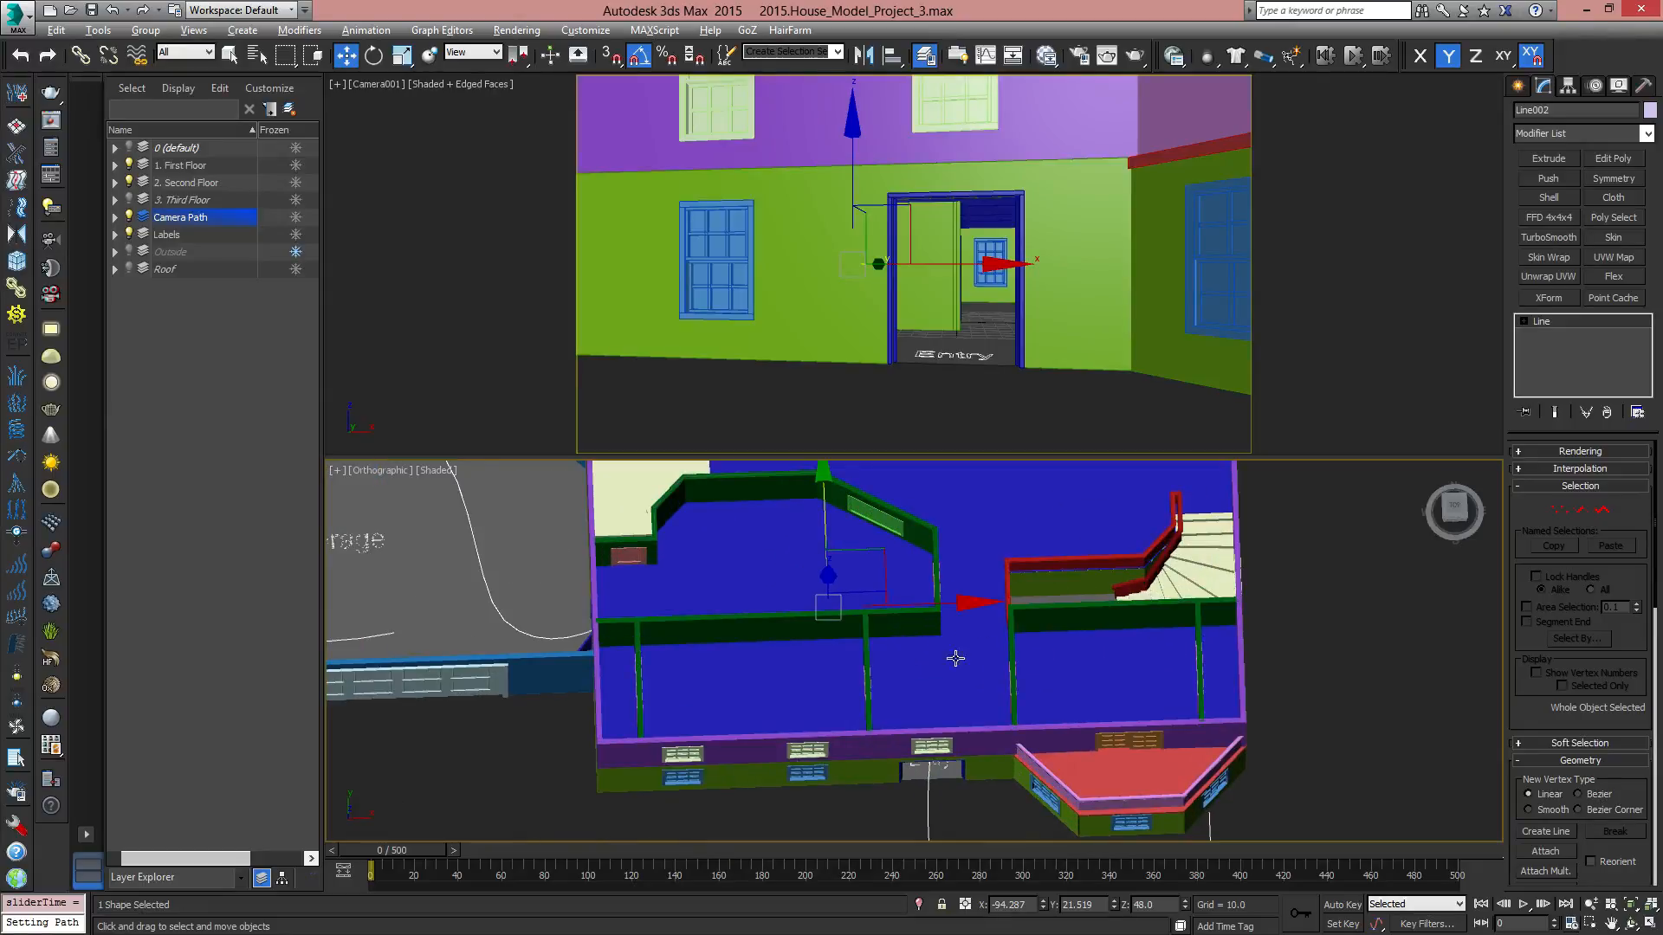
alt+middle_drag(956, 658, 950, 543)
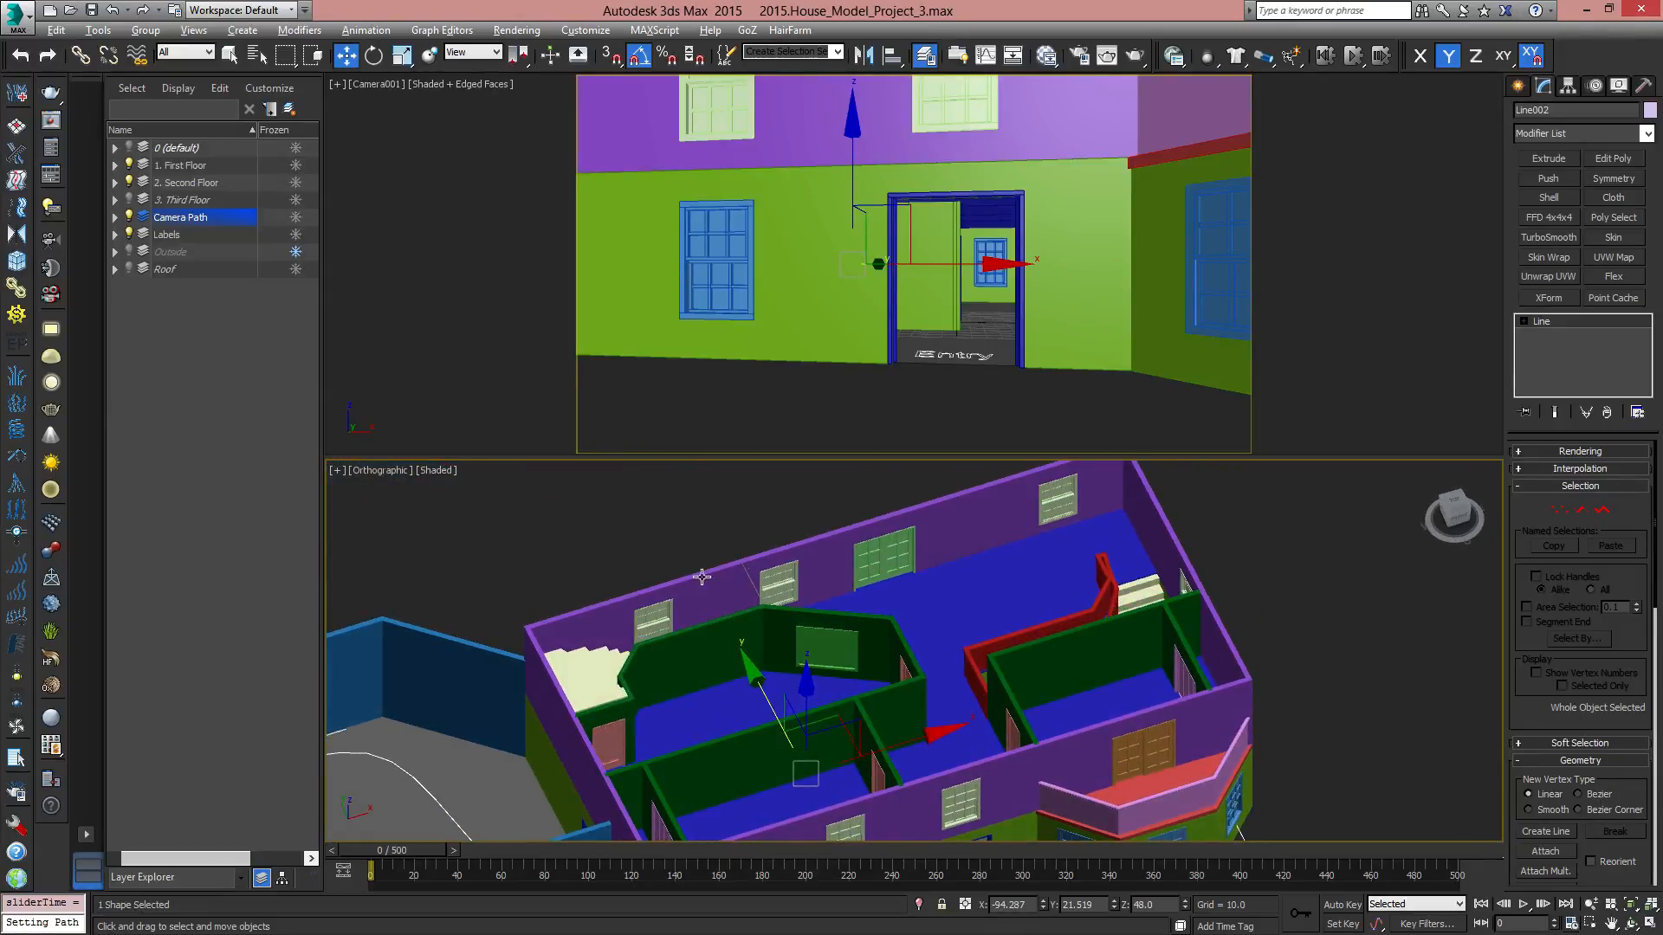
click(130, 166)
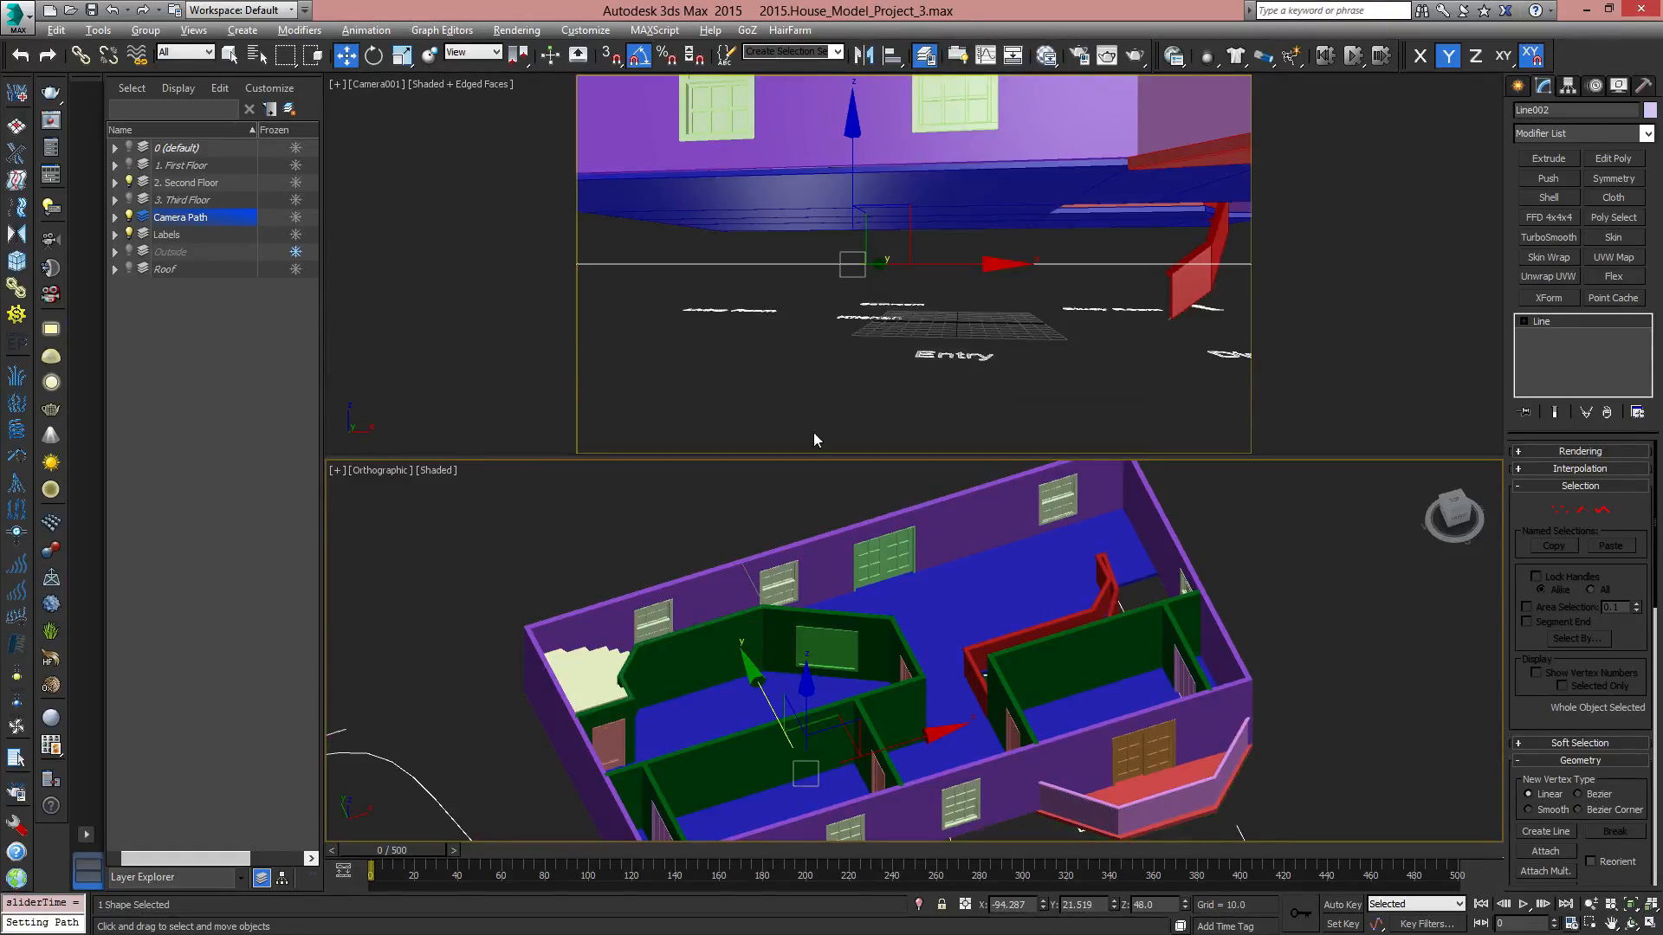
Show the 0 (default) layer containing the helper grids and switch the lower viewport to a perspective view.
click(130, 148)
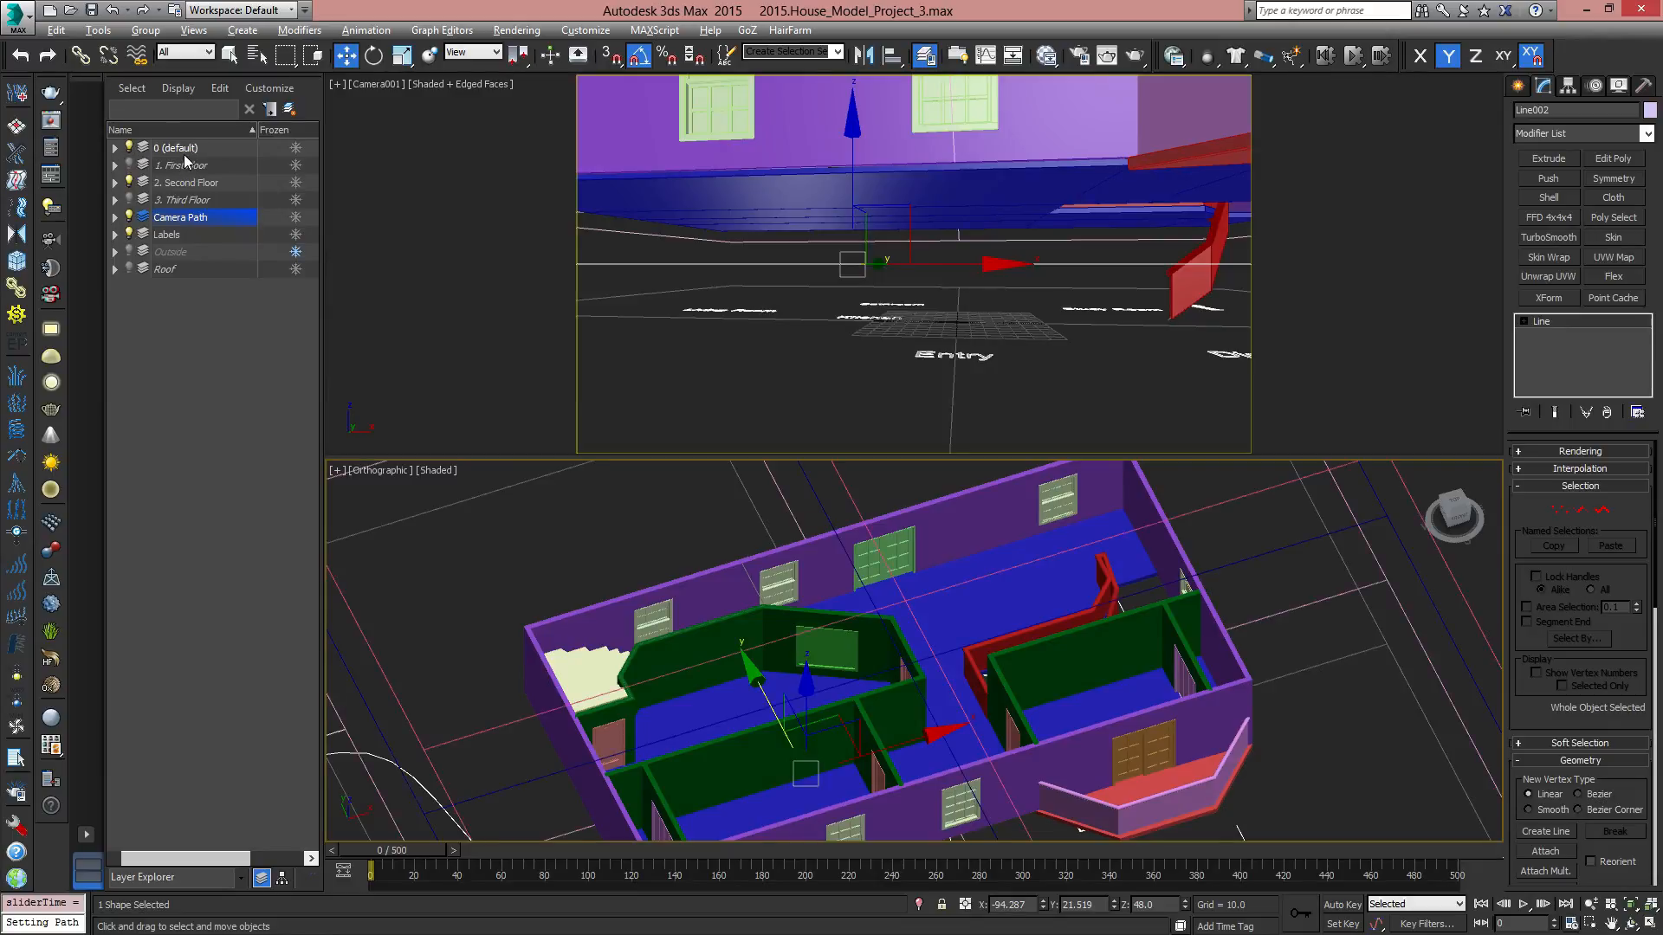
alt+middle_drag(1182, 567, 1057, 490)
click(1105, 566)
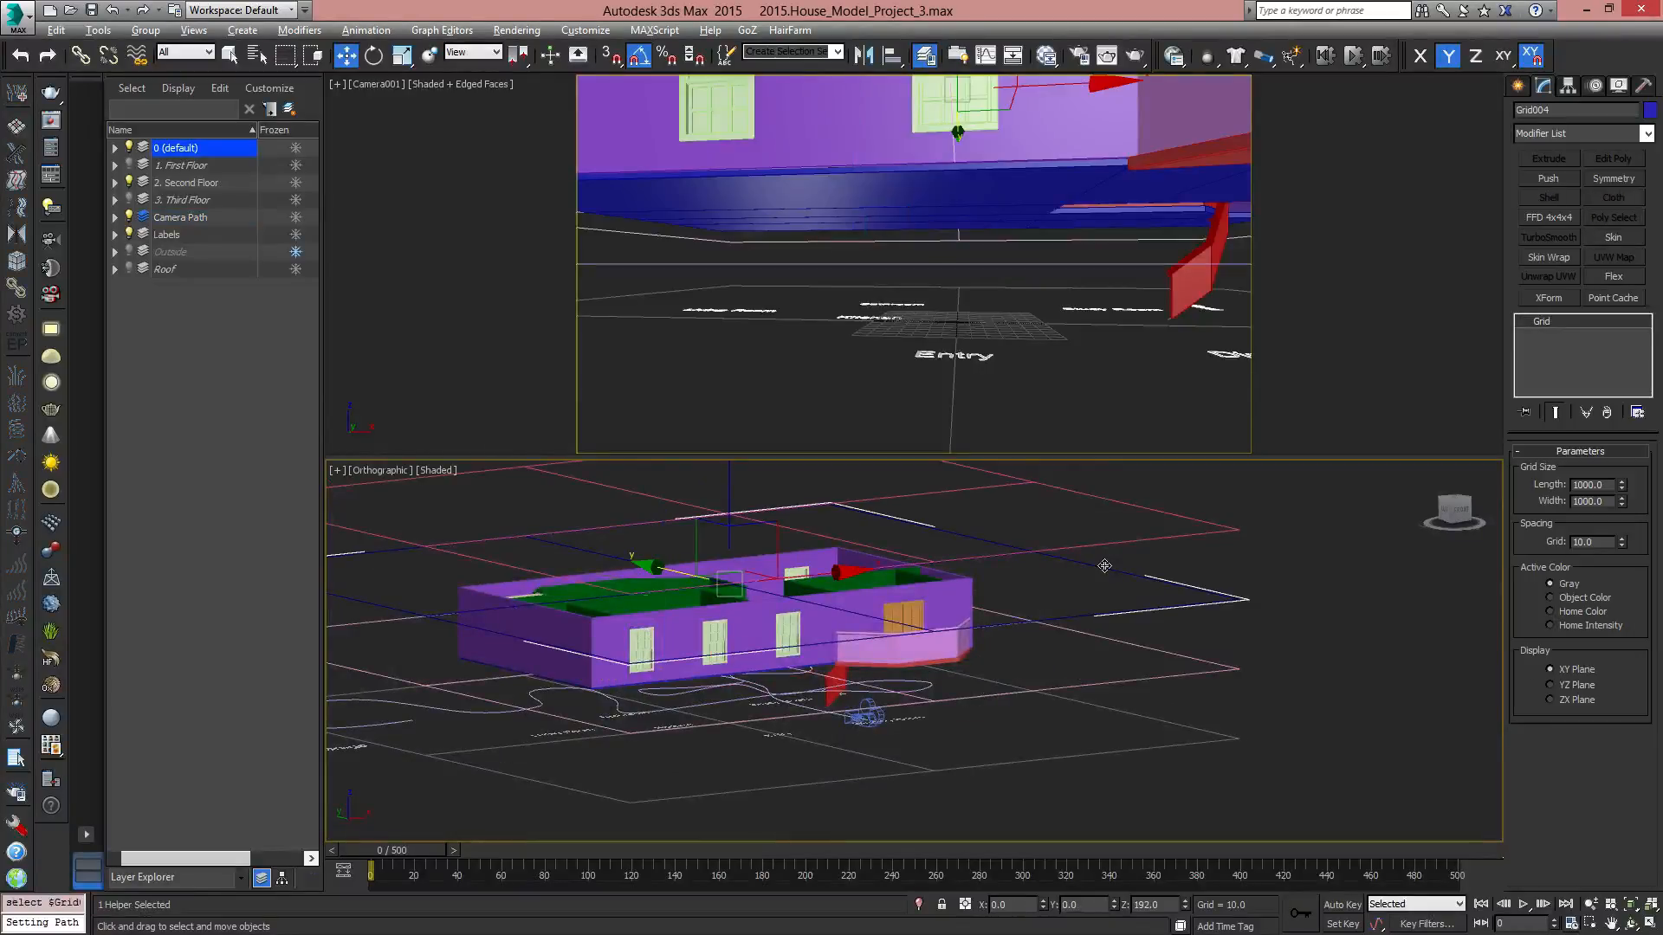
alt+middle_drag(1167, 656, 1120, 660)
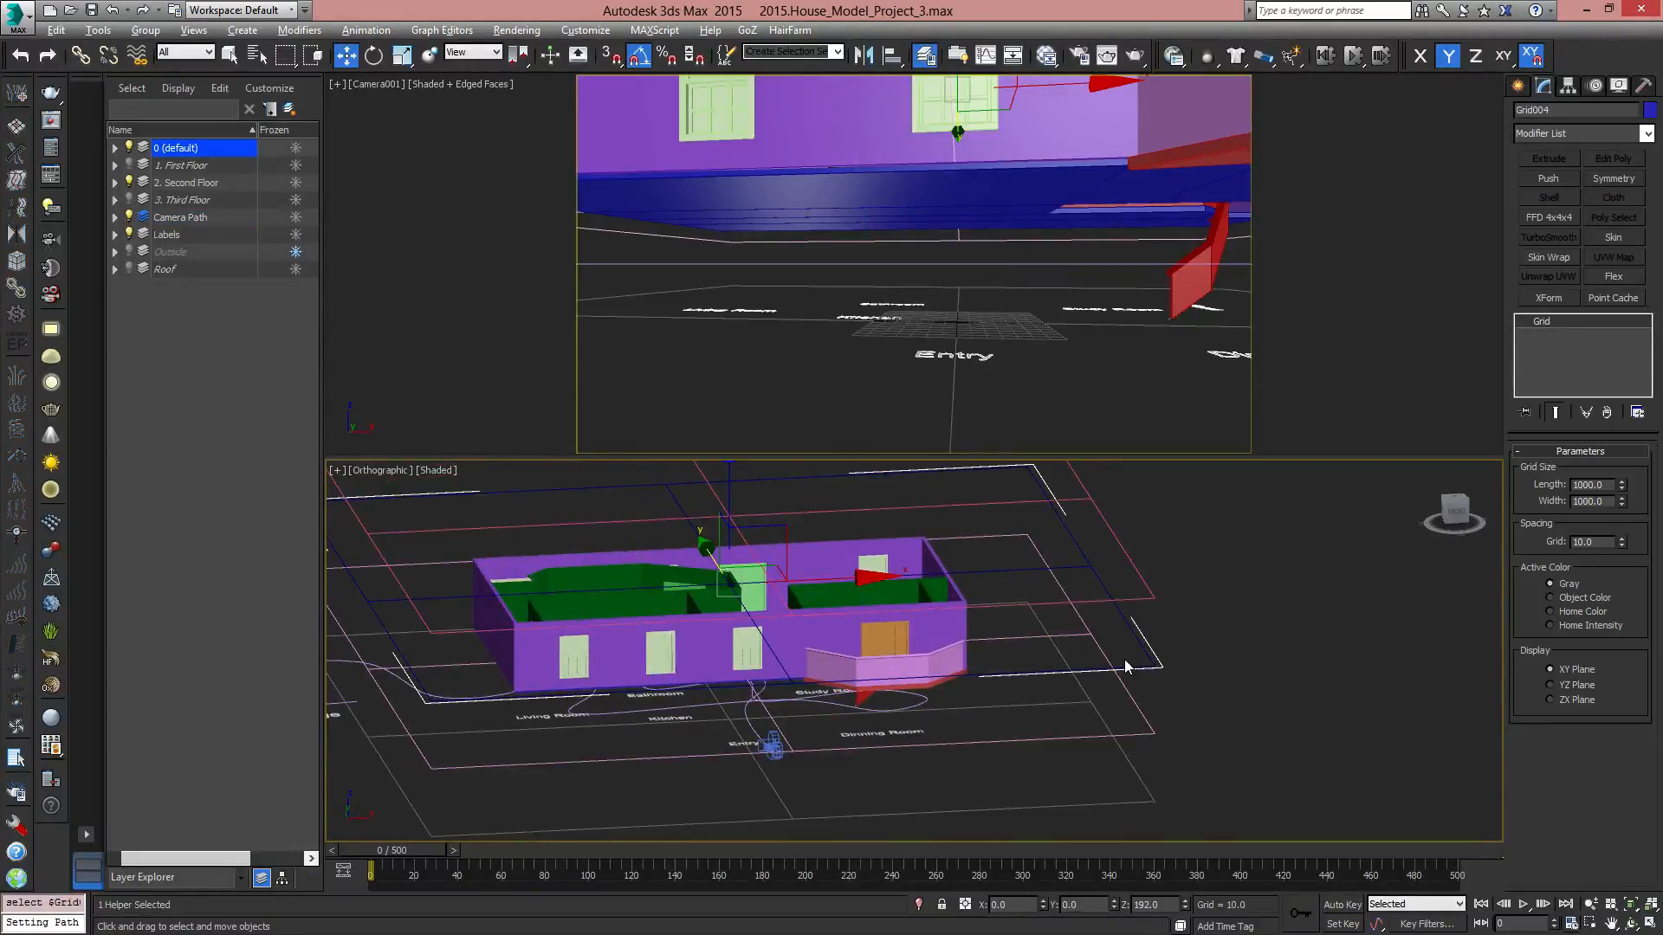
key(p)
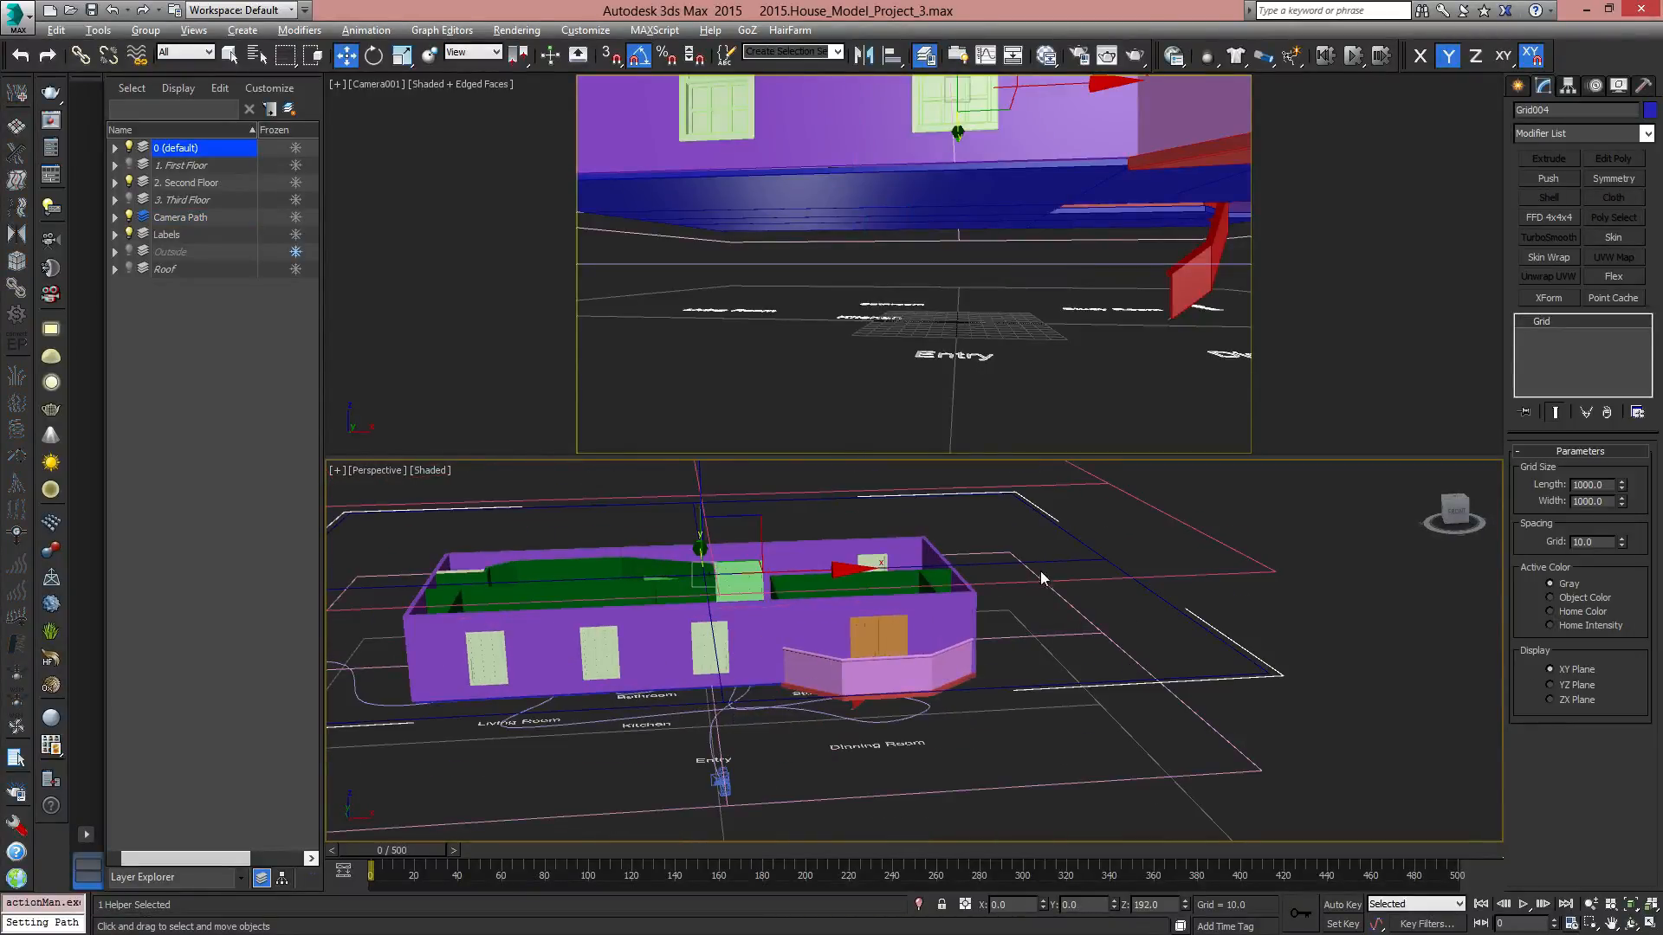
Raise the helper grid Grid001 along Z to about 146, at mid-height of the second-floor windows.
alt+middle_drag(1042, 578, 1128, 650)
alt+middle_drag(1350, 716, 1129, 642)
click(1362, 674)
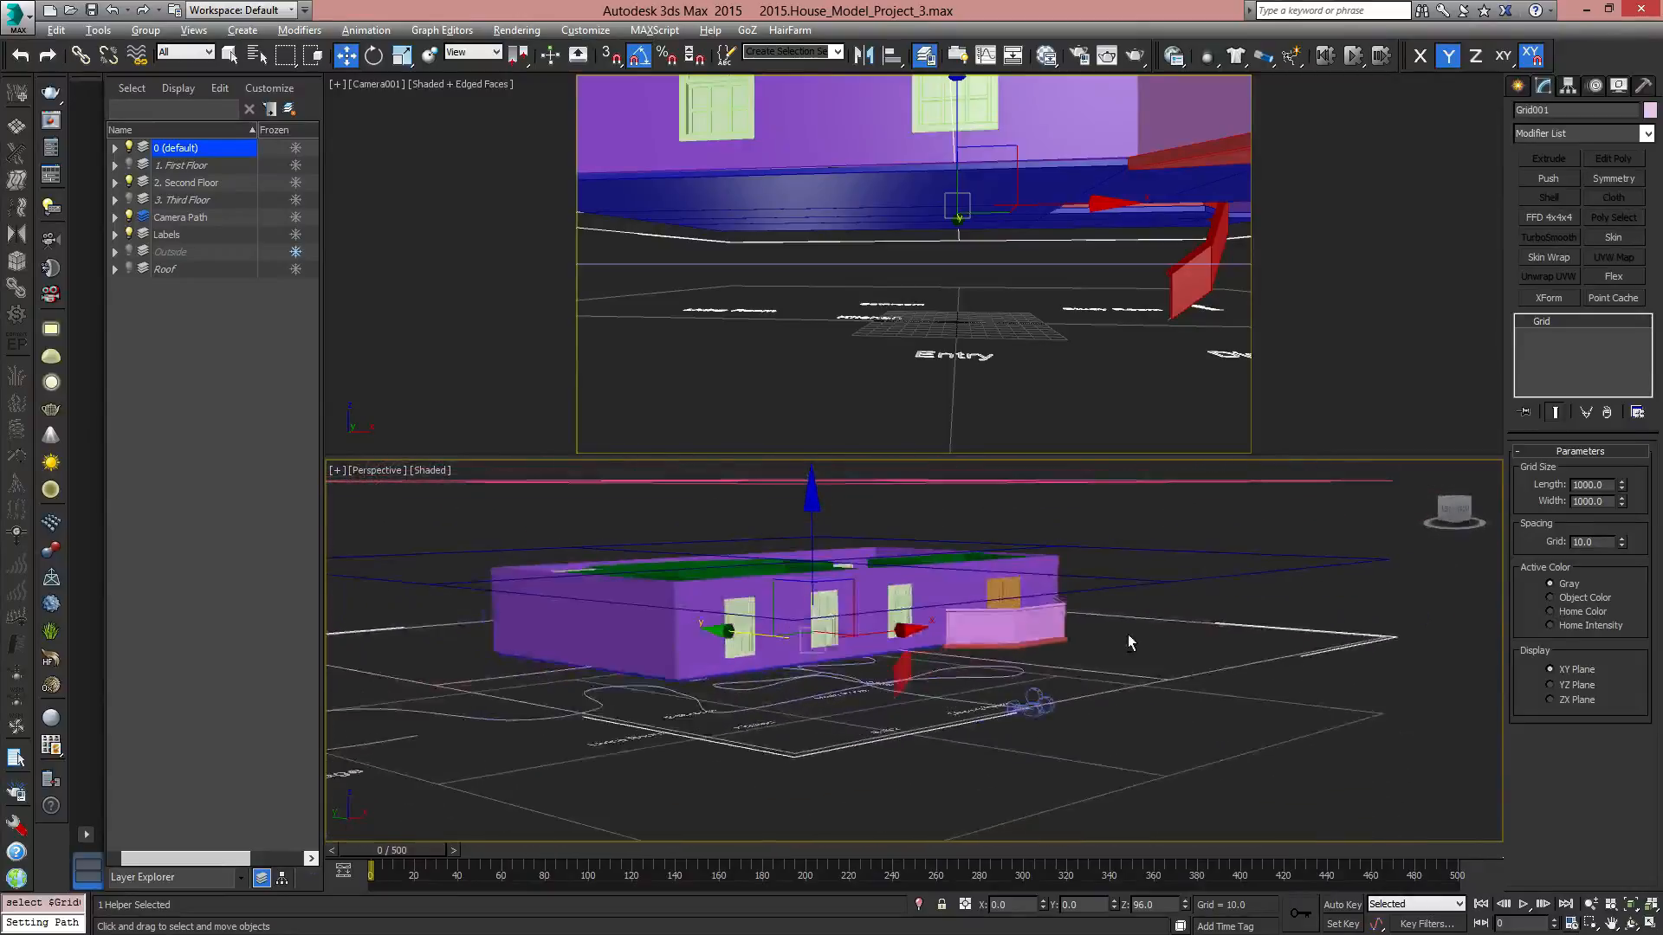
alt+middle_drag(1293, 655, 1288, 650)
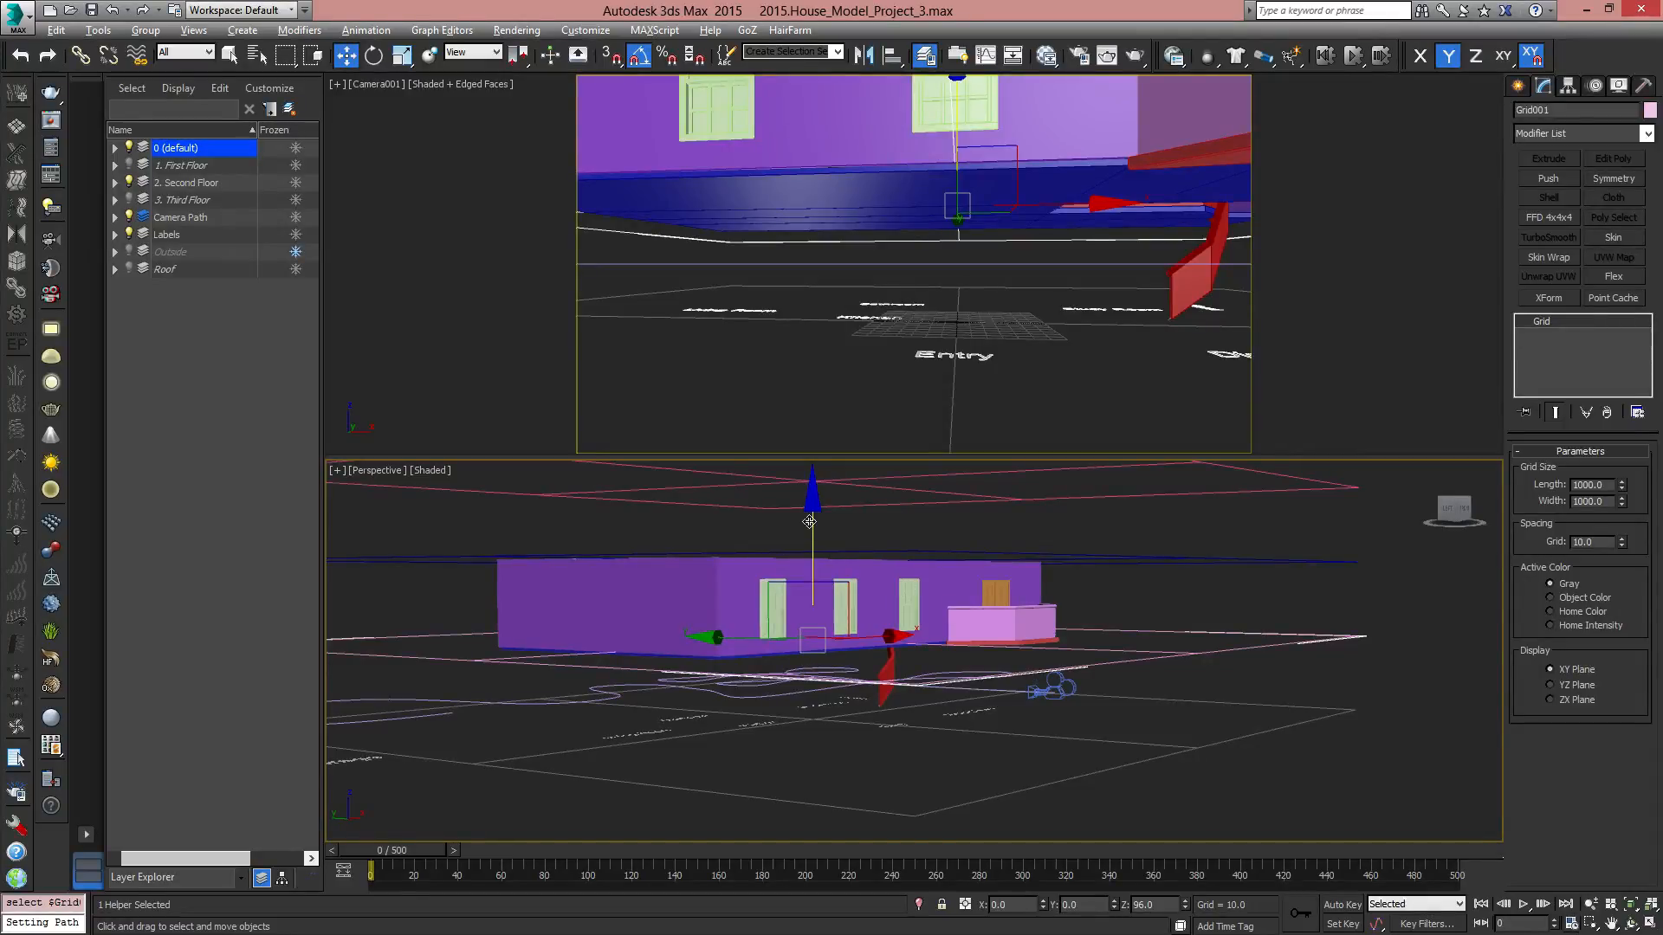
drag(809, 510, 814, 468)
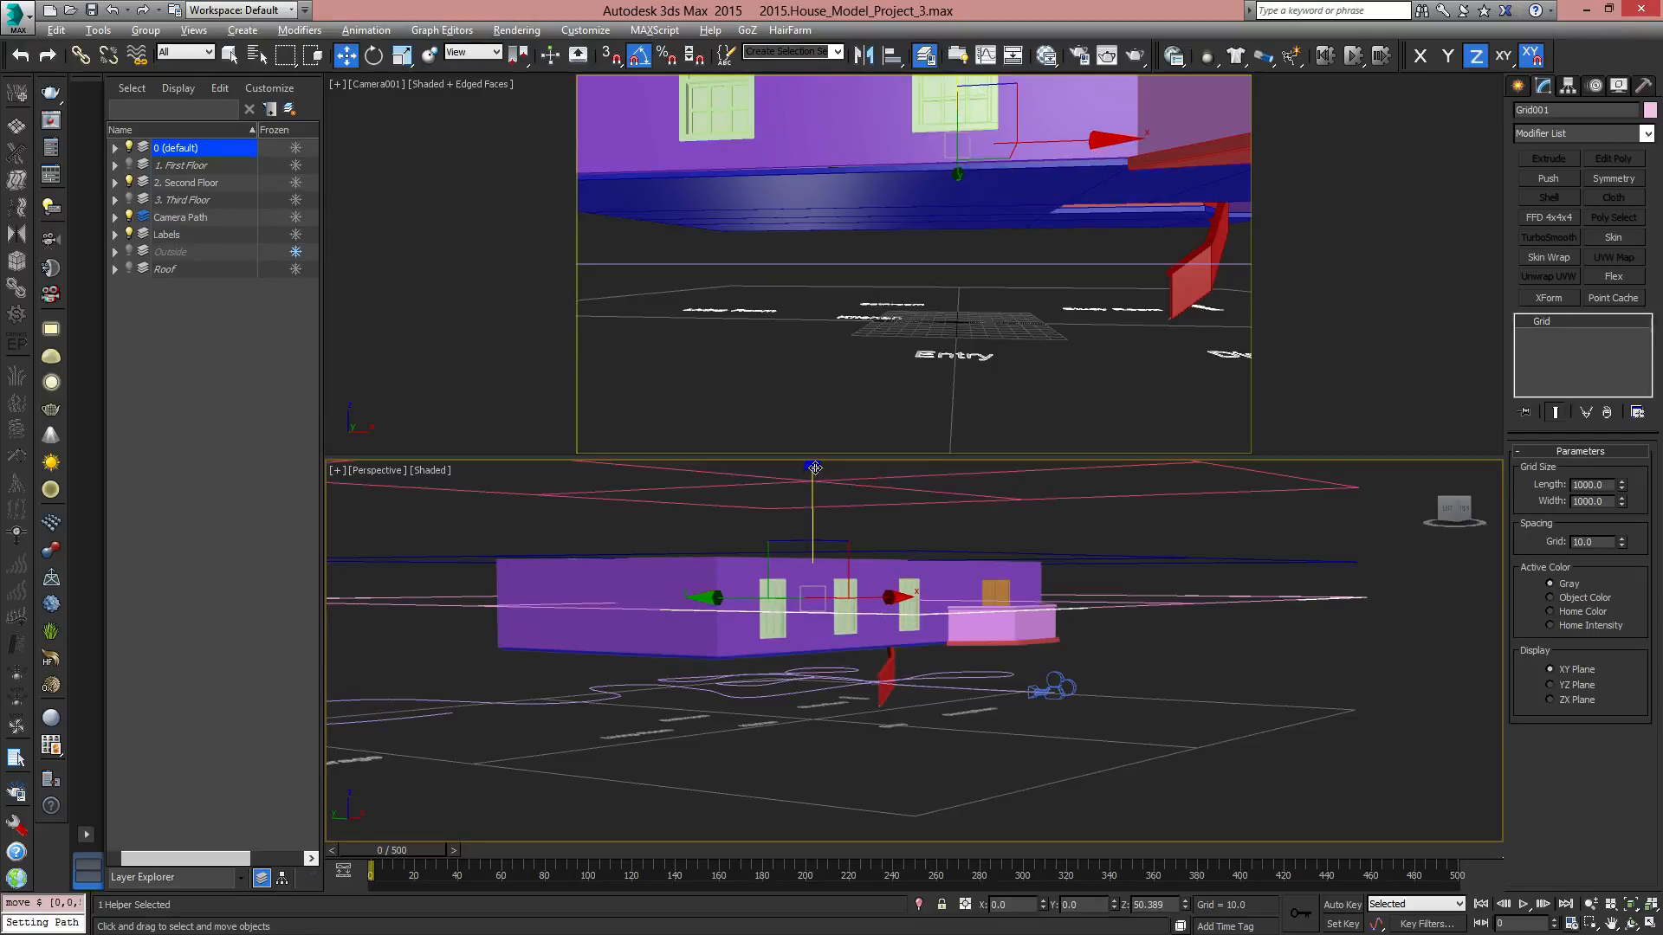
alt+middle_drag(977, 525, 1137, 688)
alt+middle_drag(1113, 643, 1014, 676)
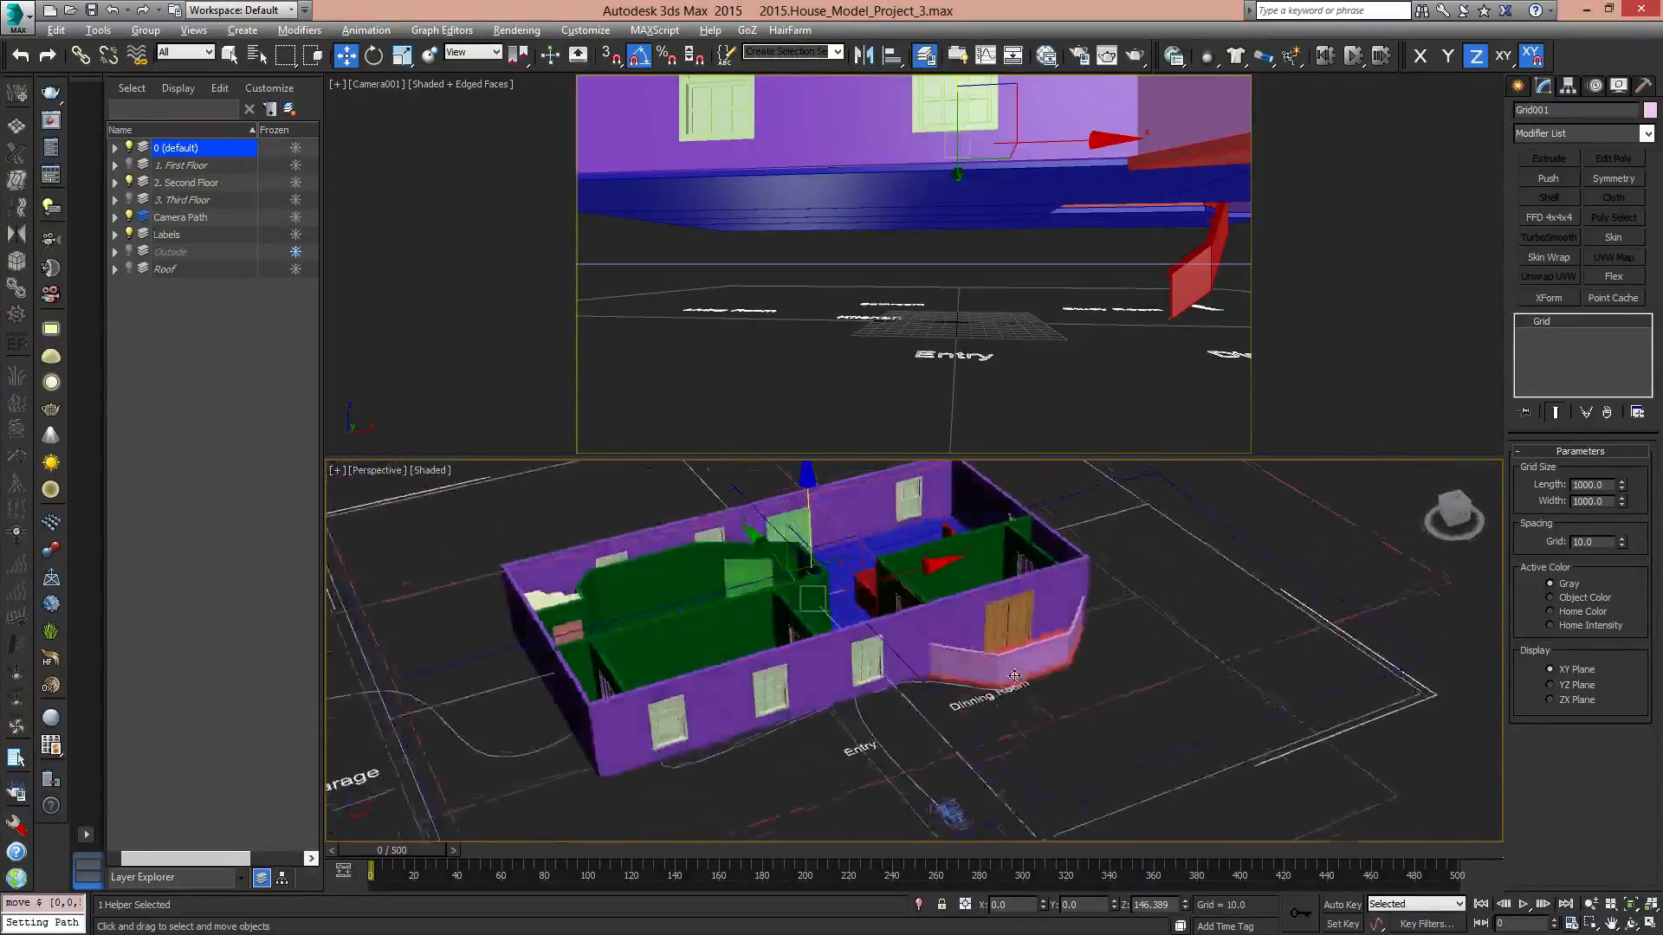
scroll(1015, 676, up, 6)
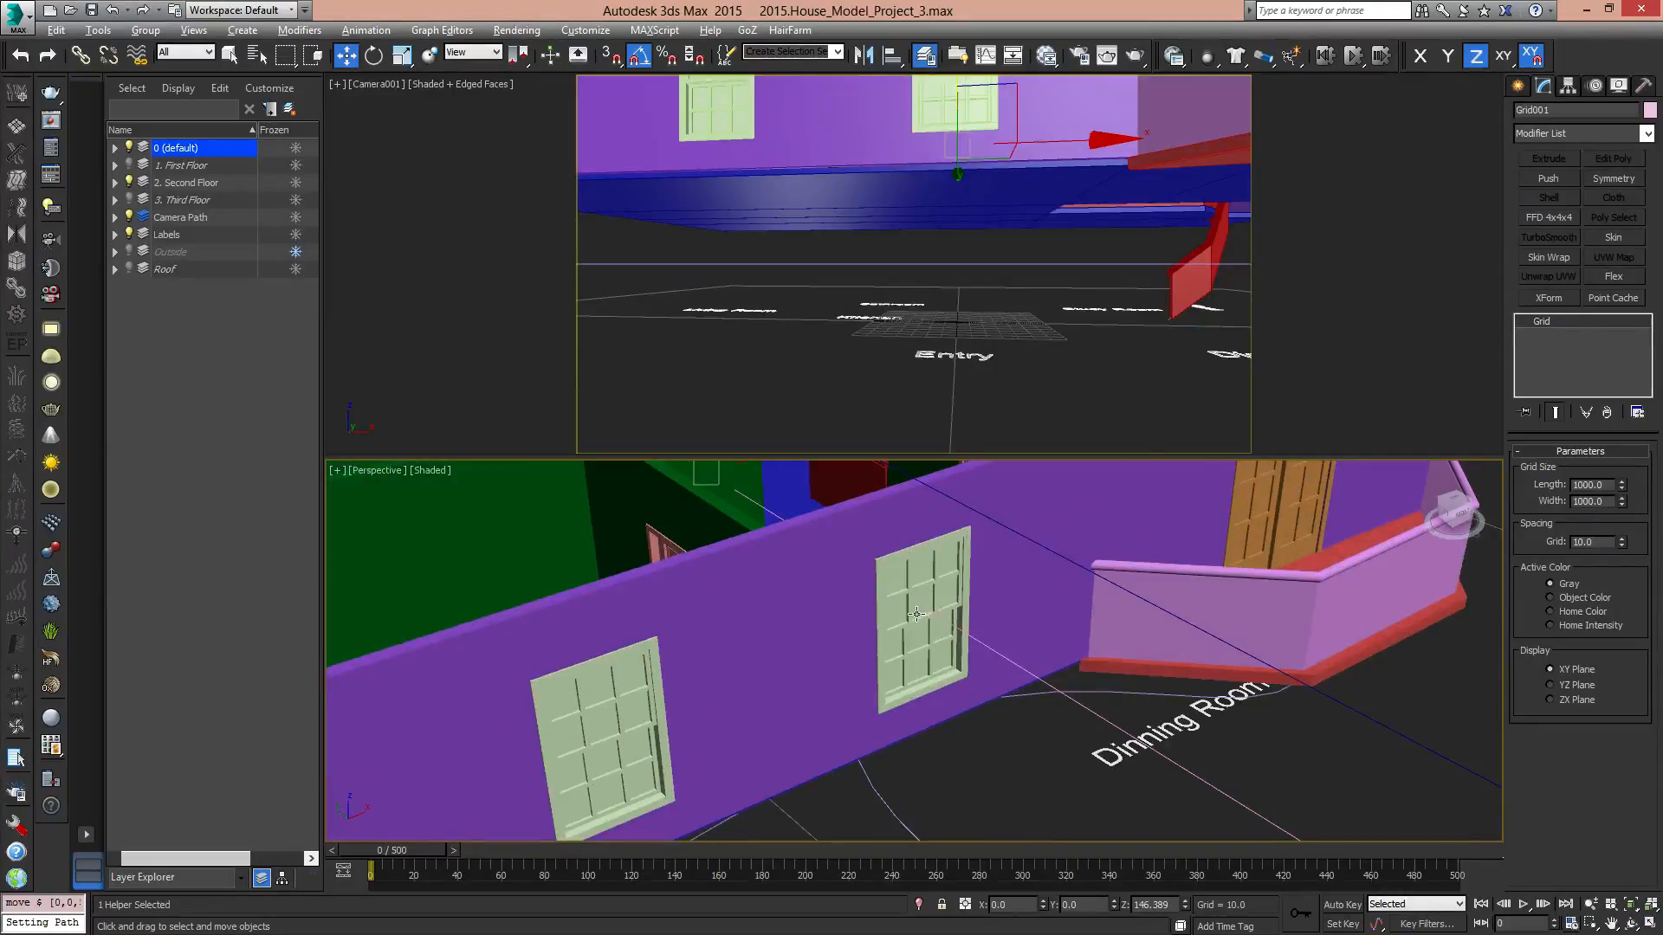
scroll(997, 656, down, 8)
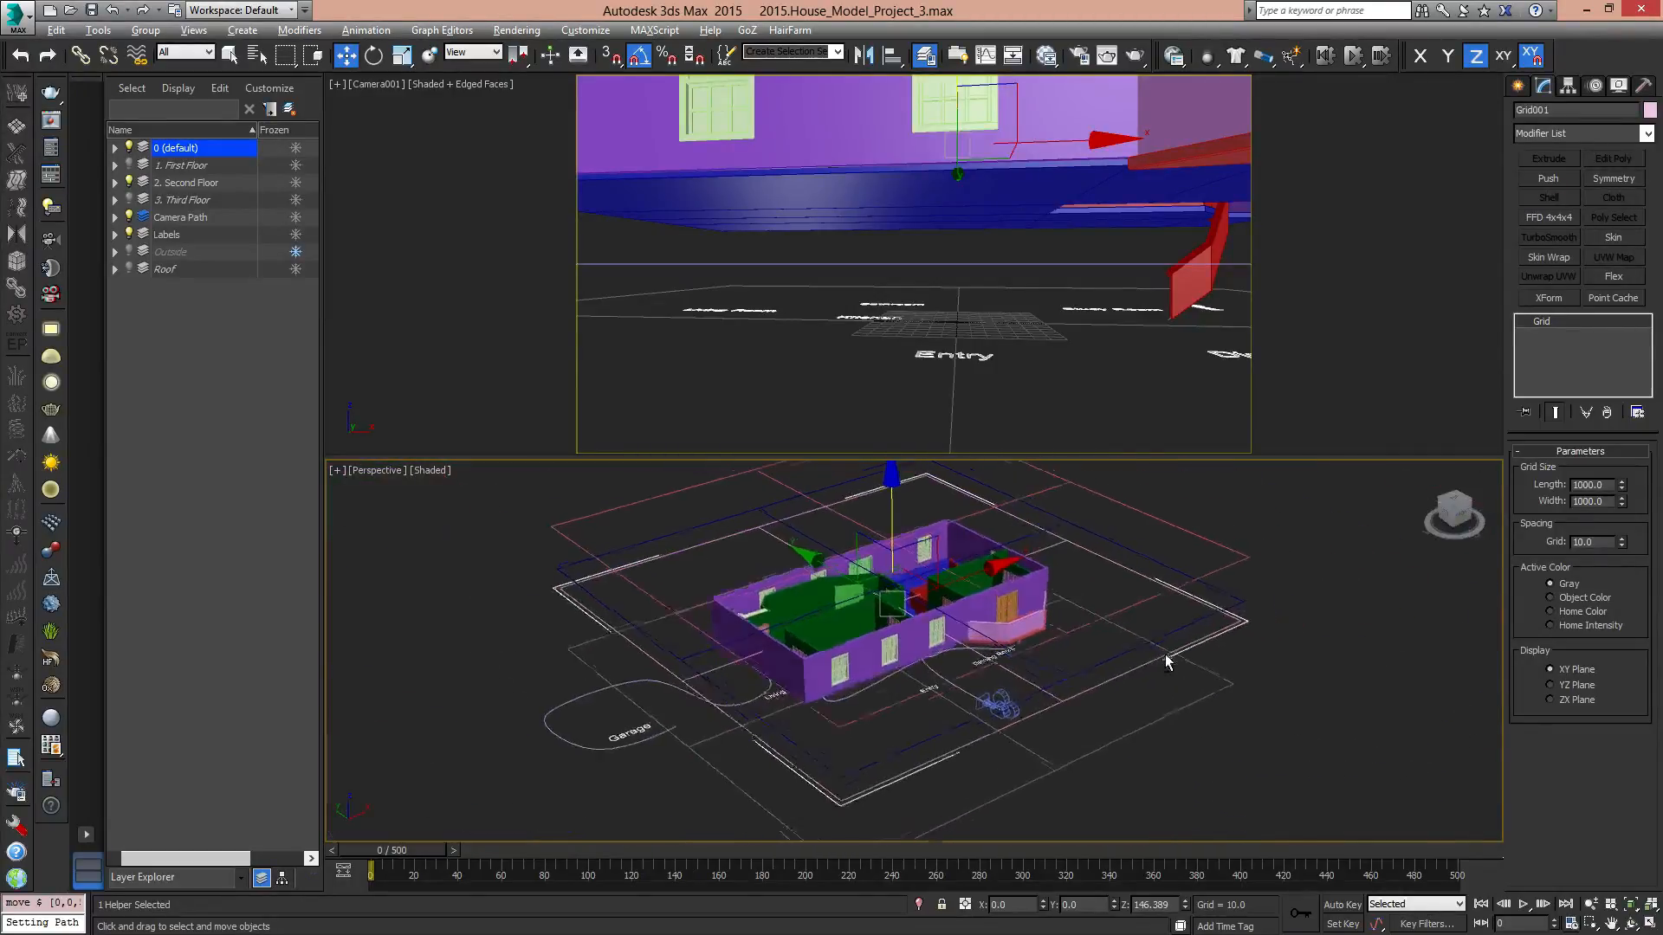
Activate the raised helper grid as the construction plane for the second floor.
right_click(1239, 617)
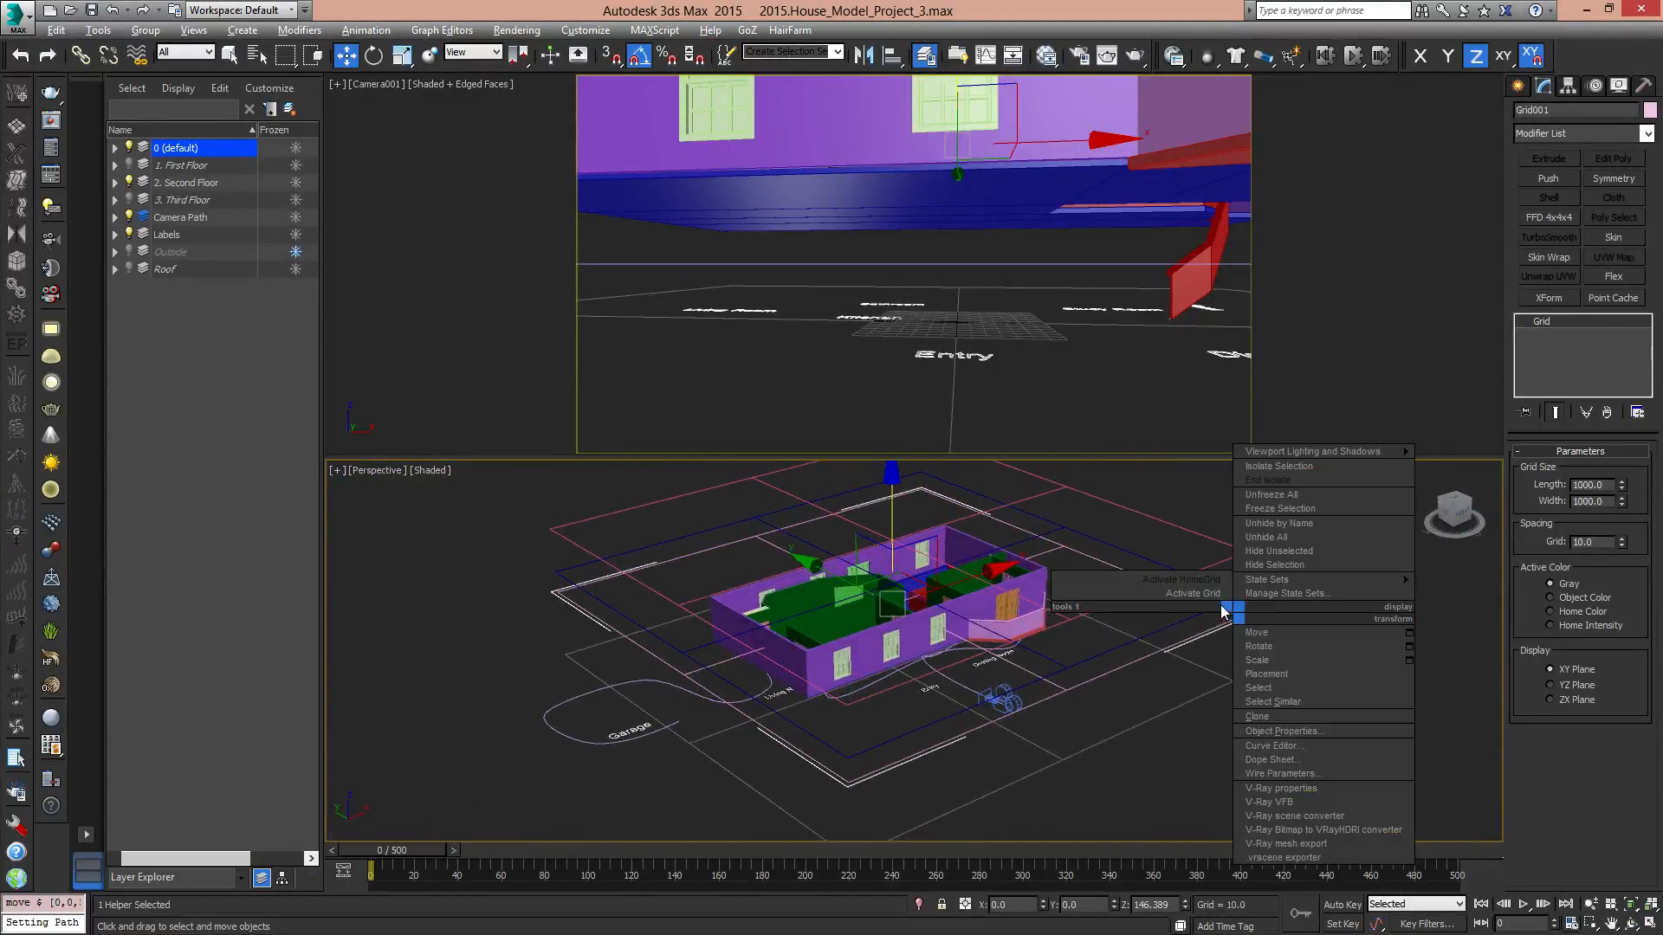
click(1204, 594)
scroll(1043, 635, up, 6)
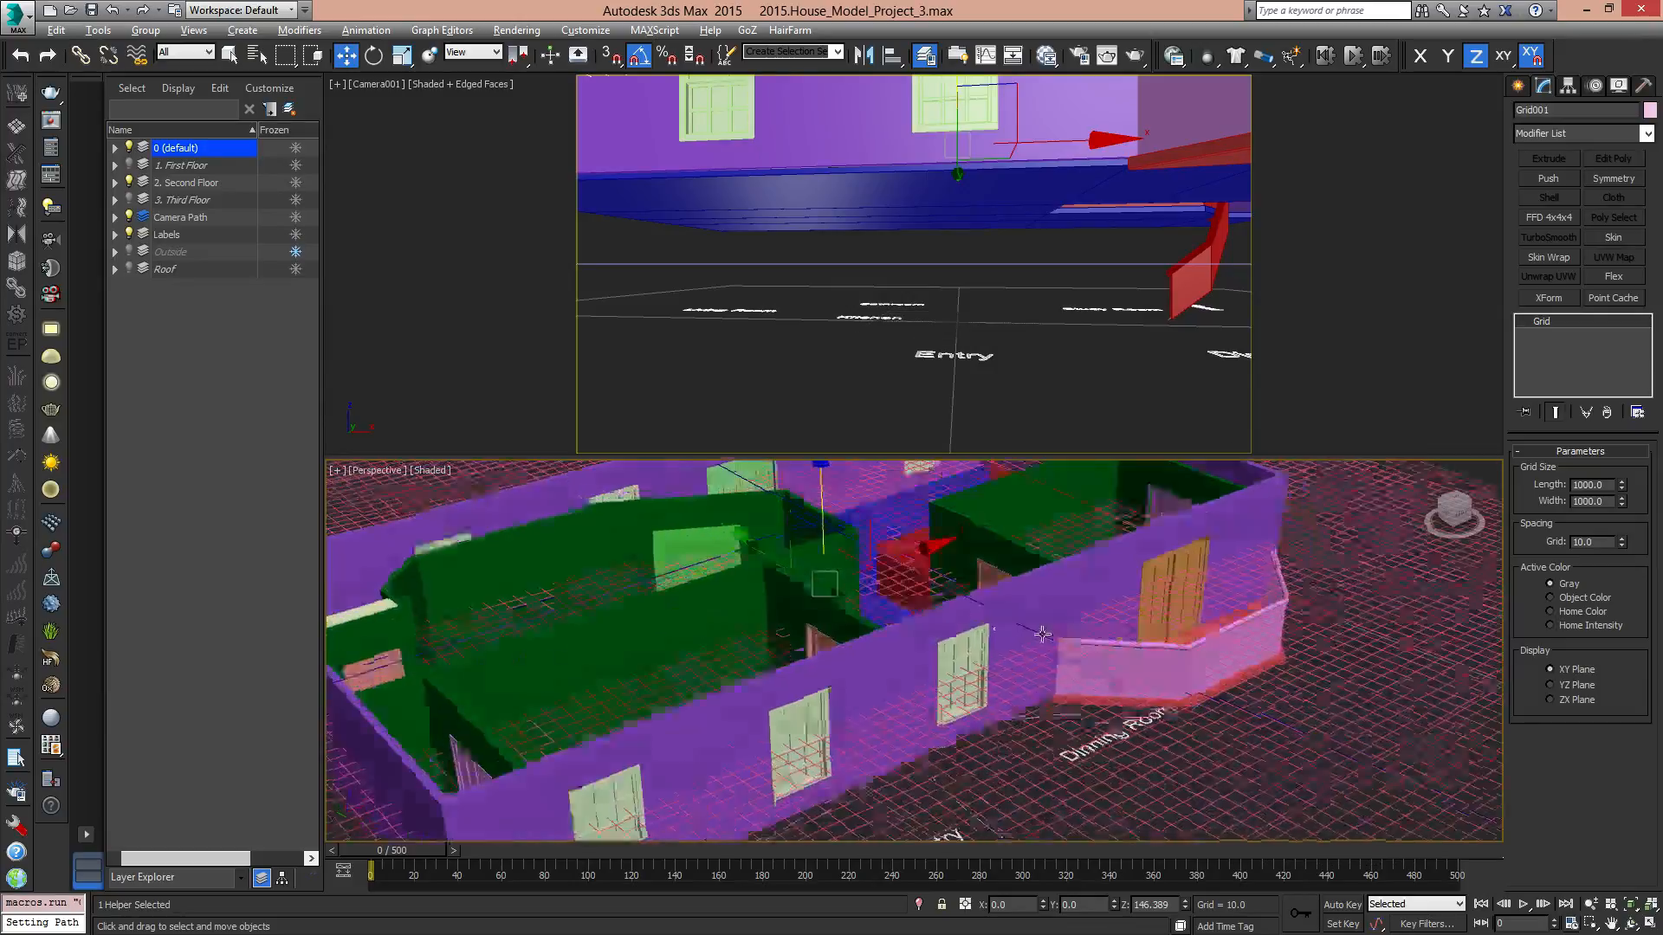
alt+middle_drag(1043, 635, 970, 564)
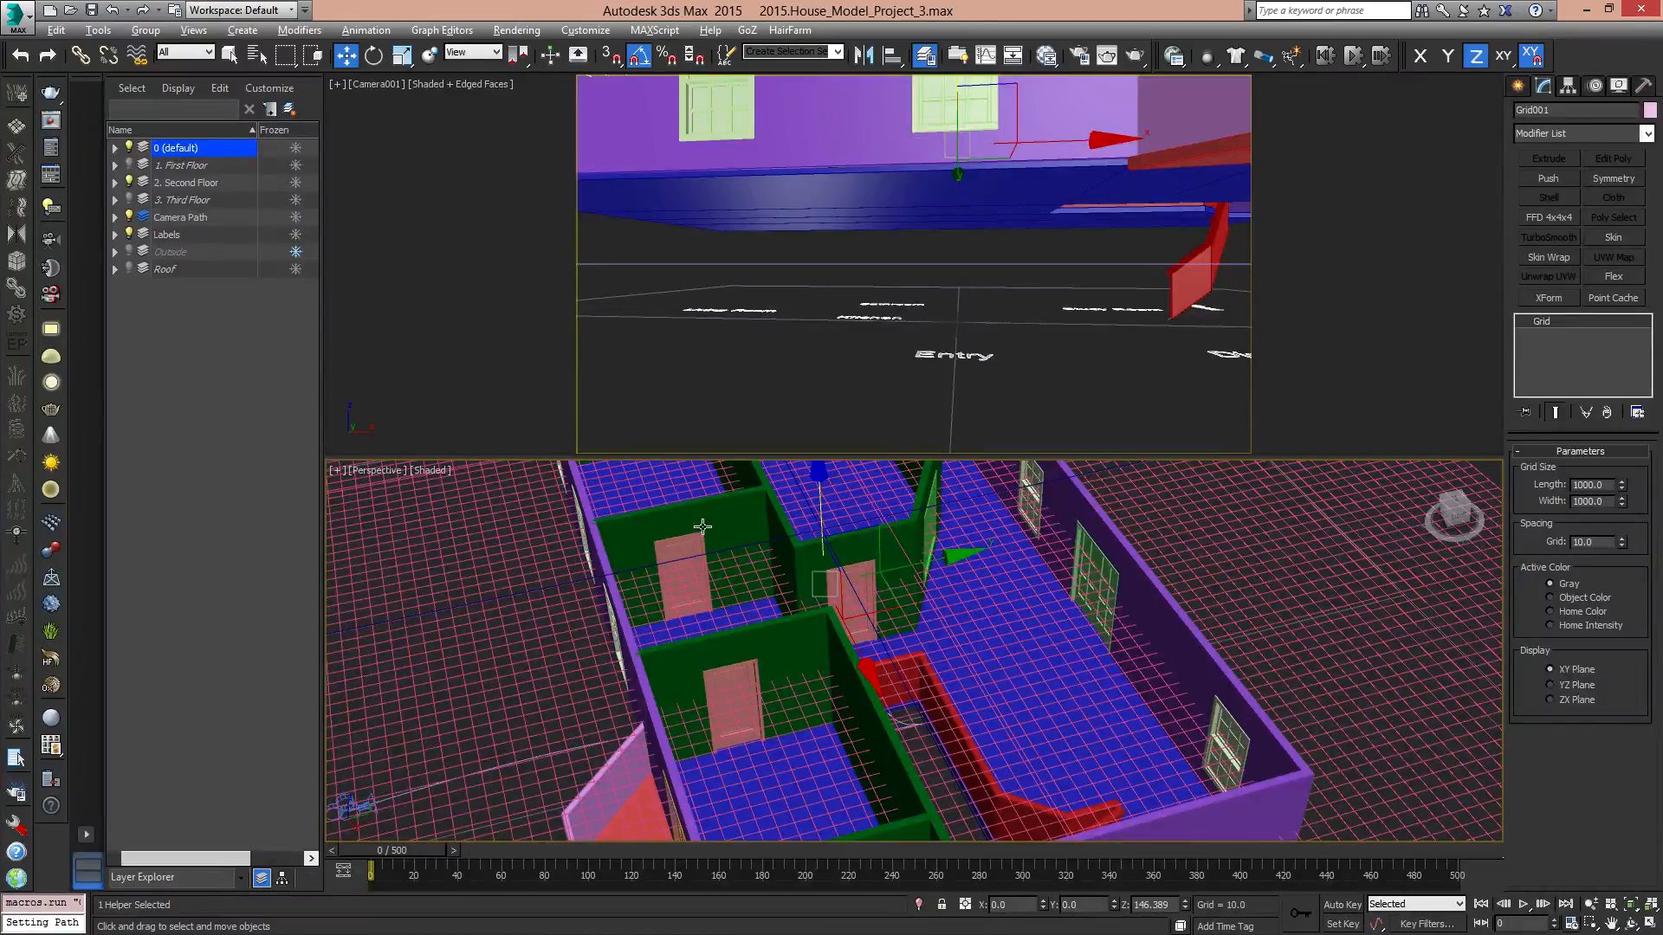
alt+middle_drag(866, 724, 1346, 497)
In a top view, start a Line path in the stairwell, run it along the stairs, around the railing and across the upper hall.
click(1521, 85)
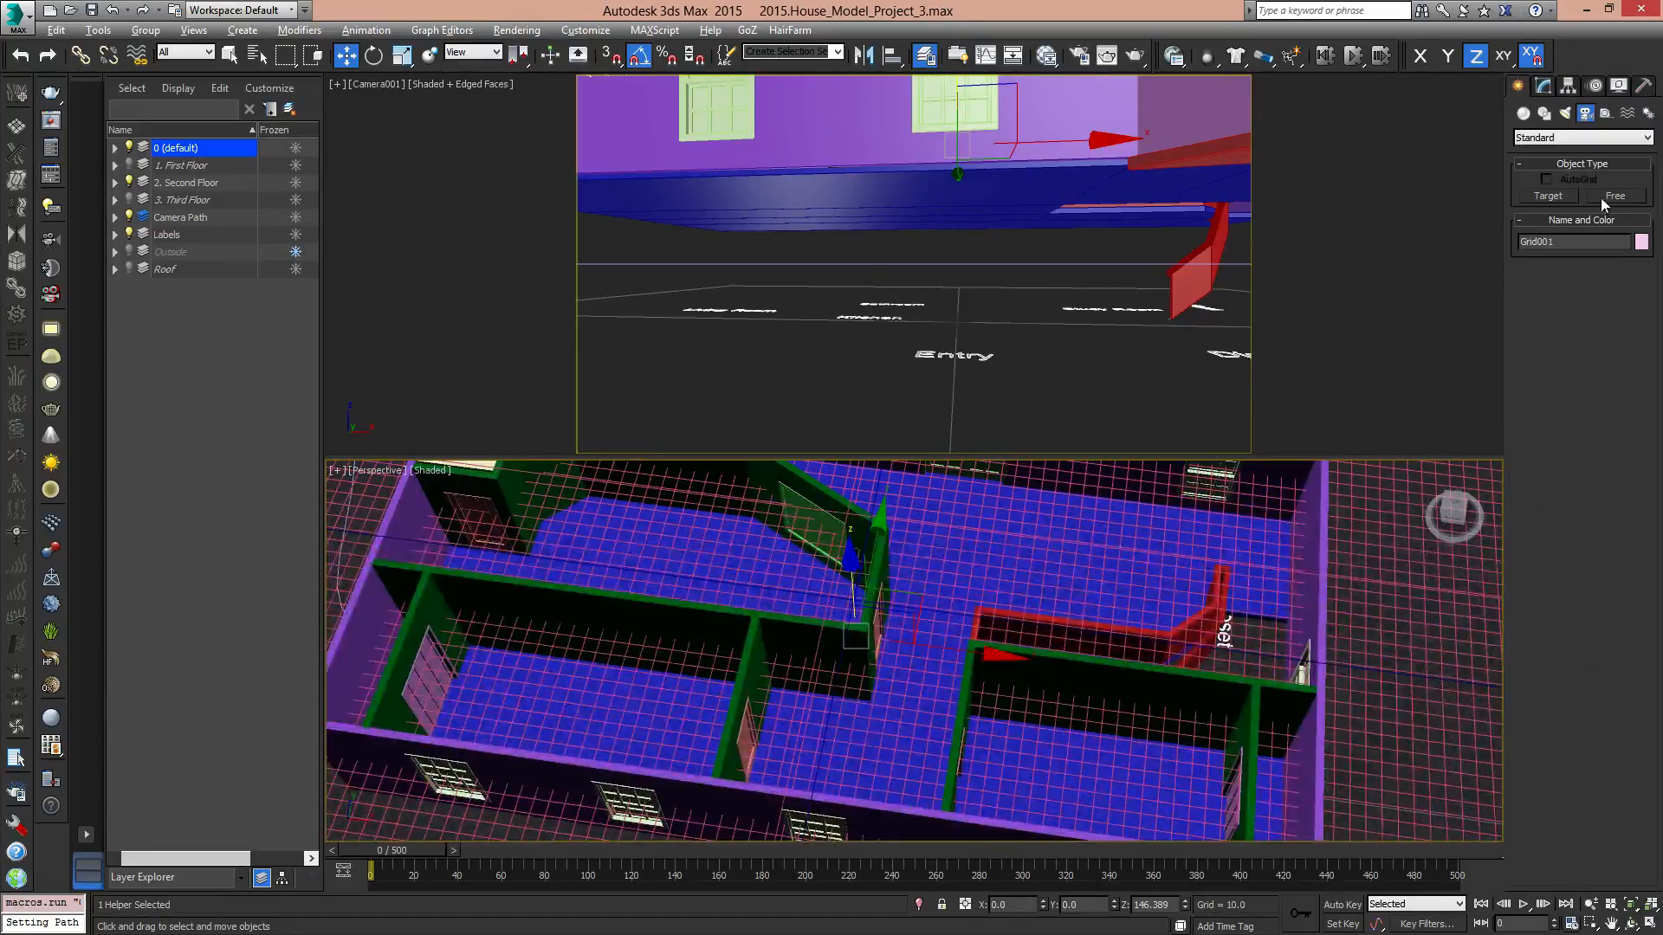
click(1544, 114)
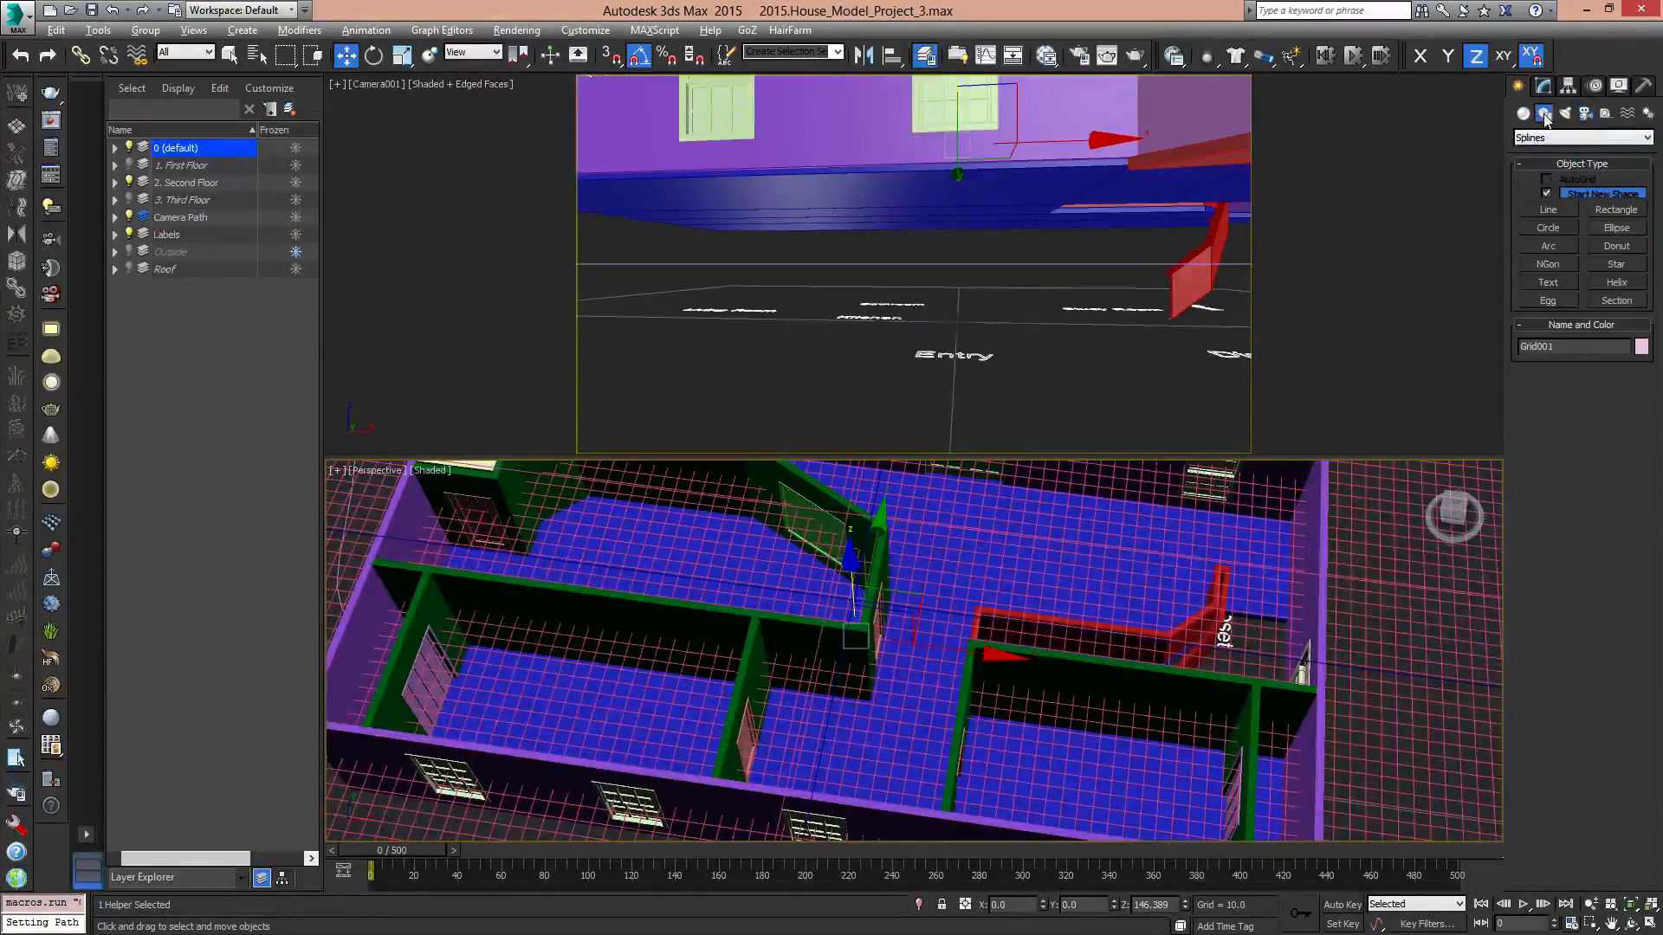
click(1550, 210)
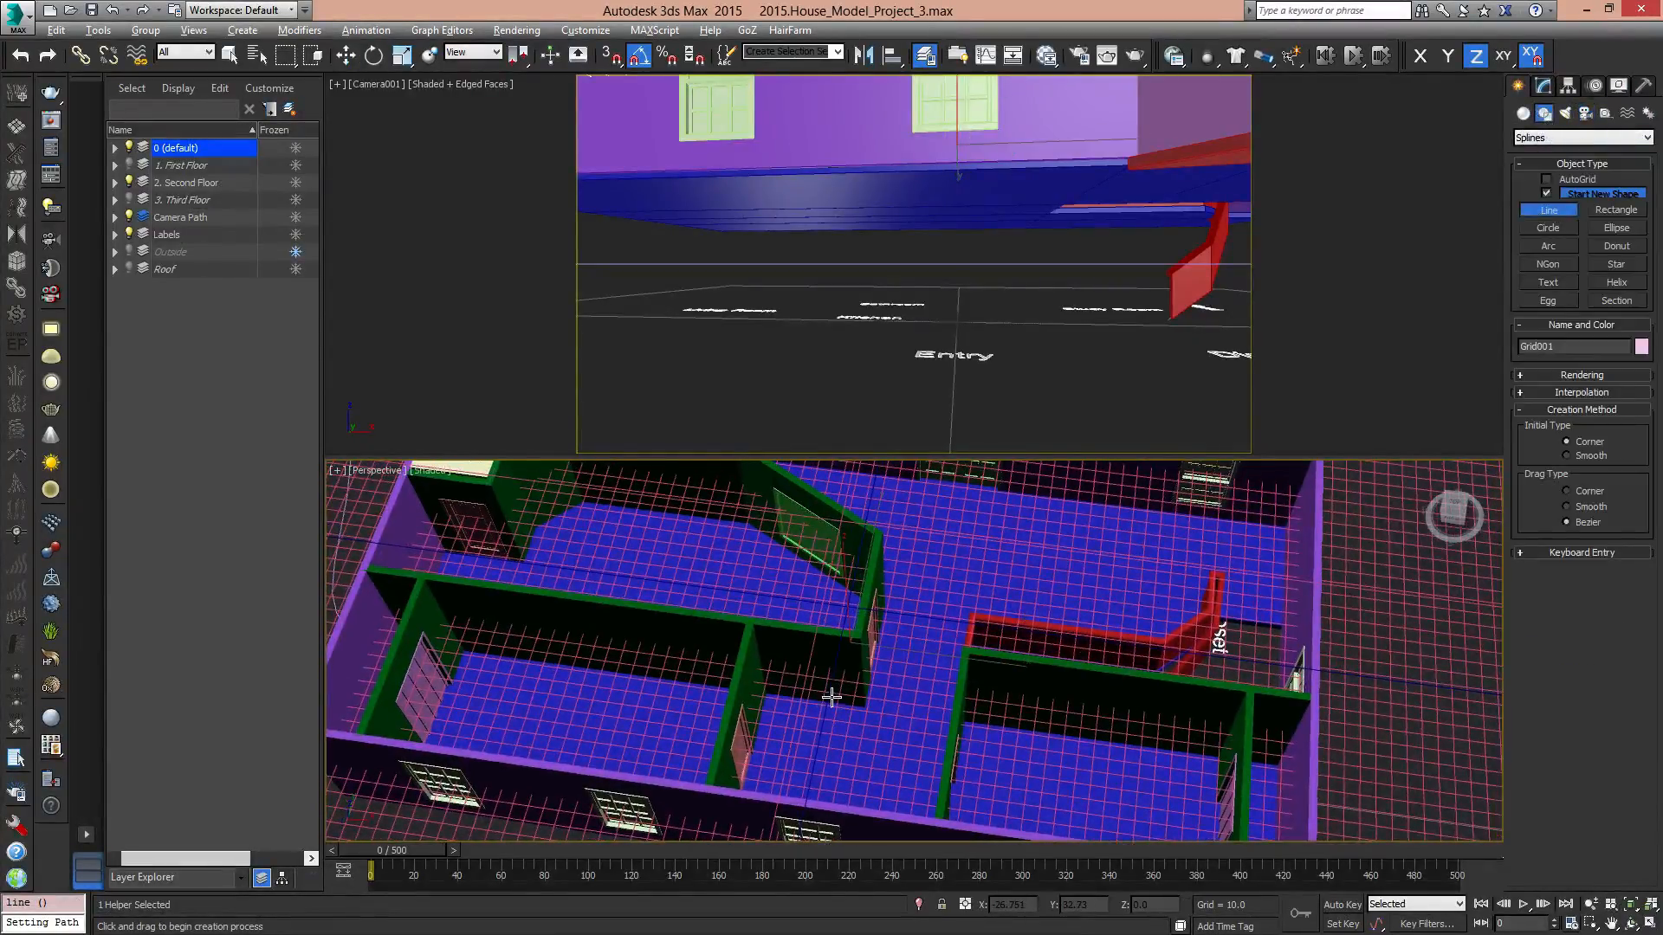
key(t)
scroll(825, 635, down, 5)
scroll(882, 676, up, 4)
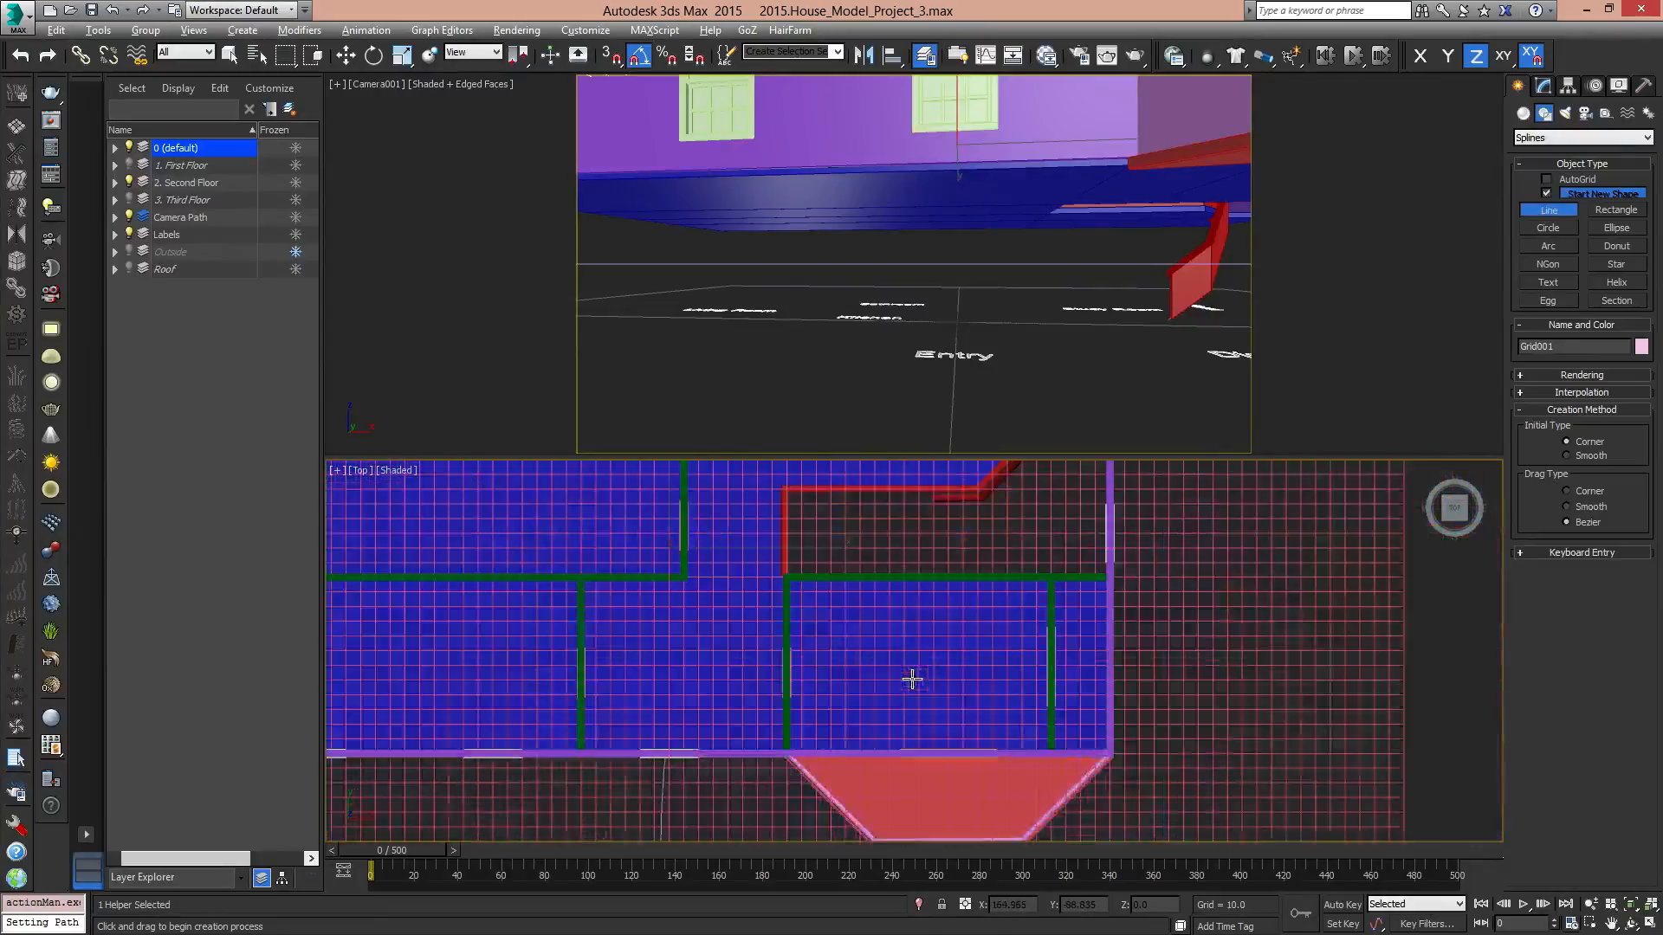
middle_drag(953, 591, 958, 783)
scroll(1003, 728, up, 2)
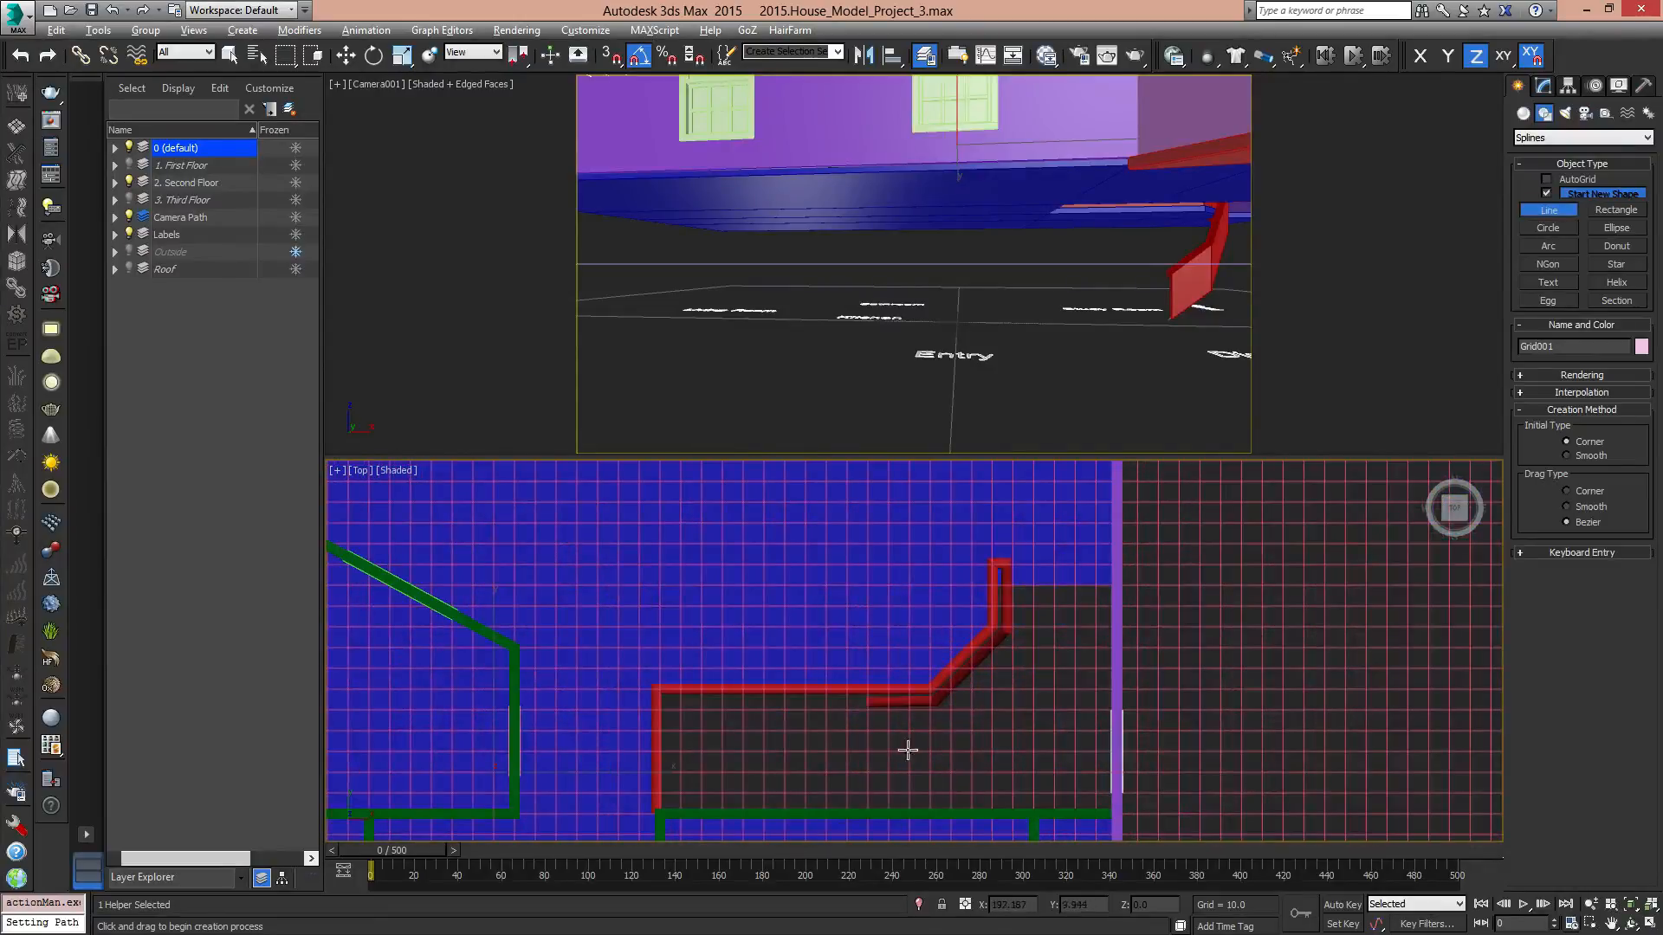
scroll(776, 751, up, 2)
middle_drag(846, 783, 913, 727)
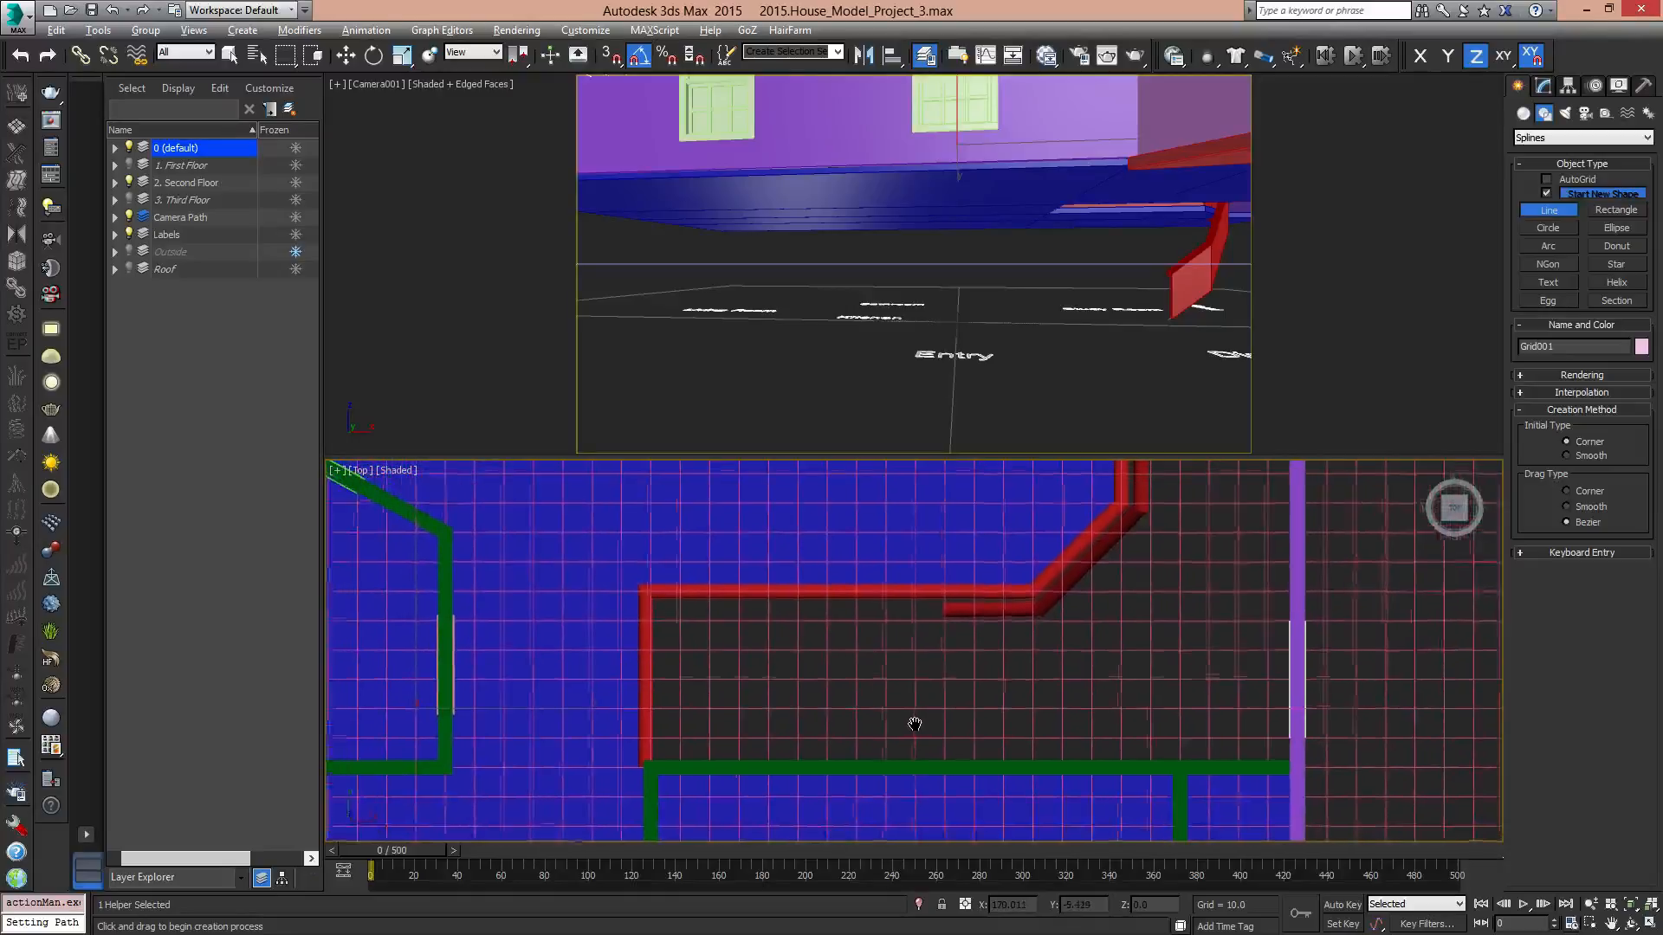
scroll(918, 693, down, 2)
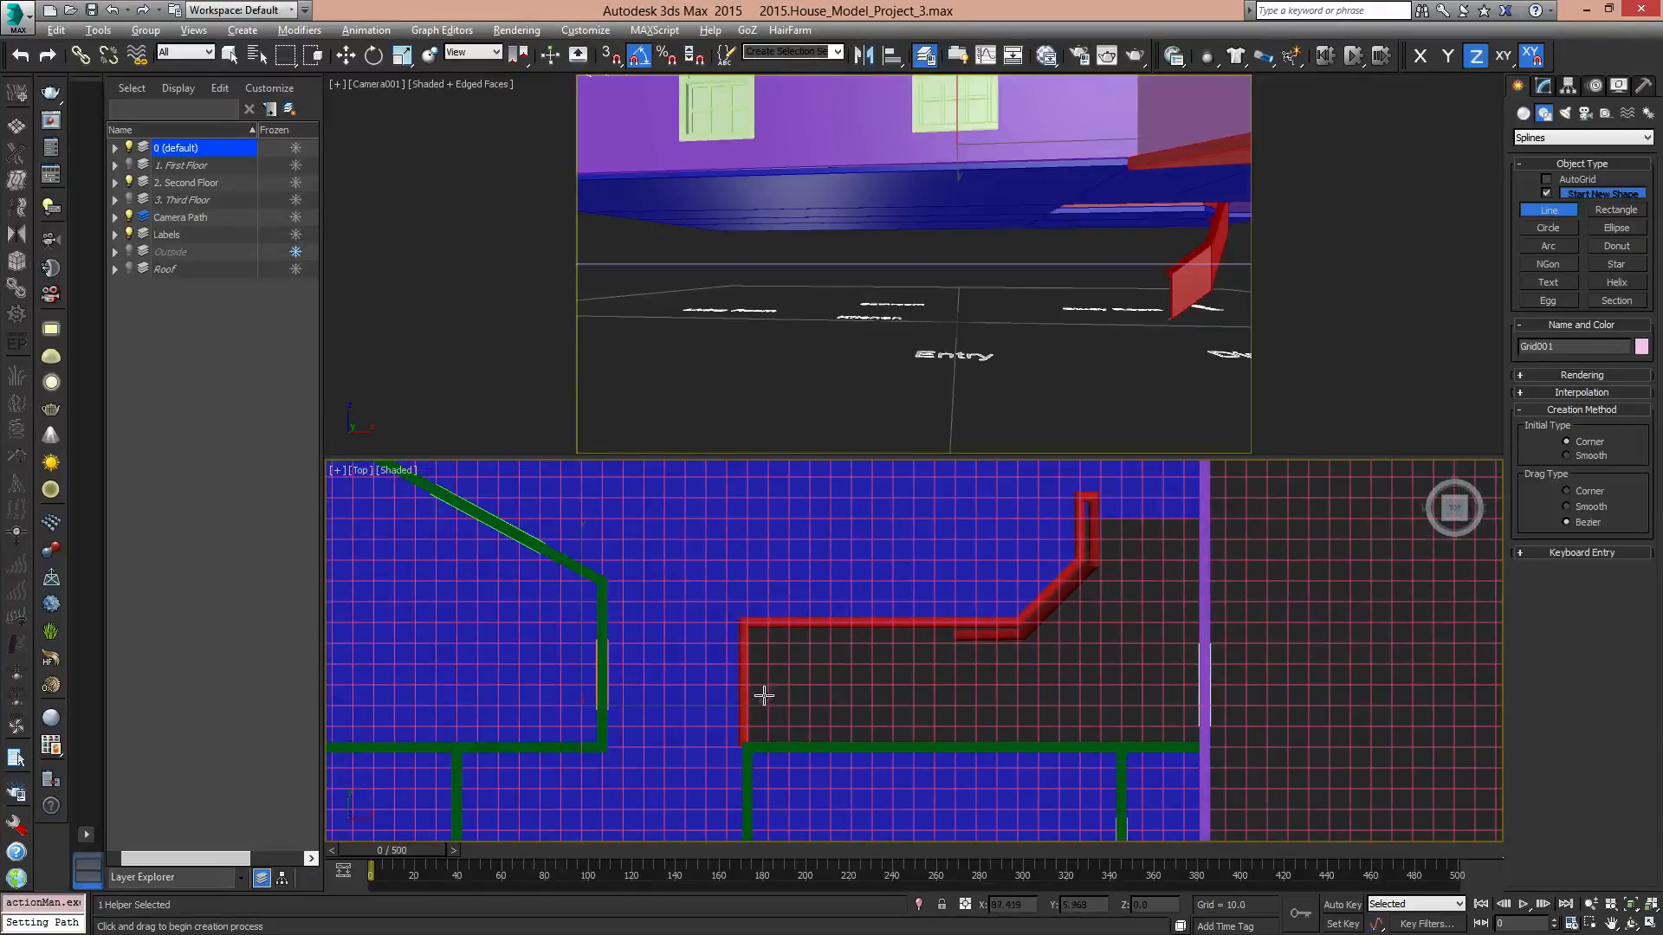
middle_drag(772, 698, 711, 725)
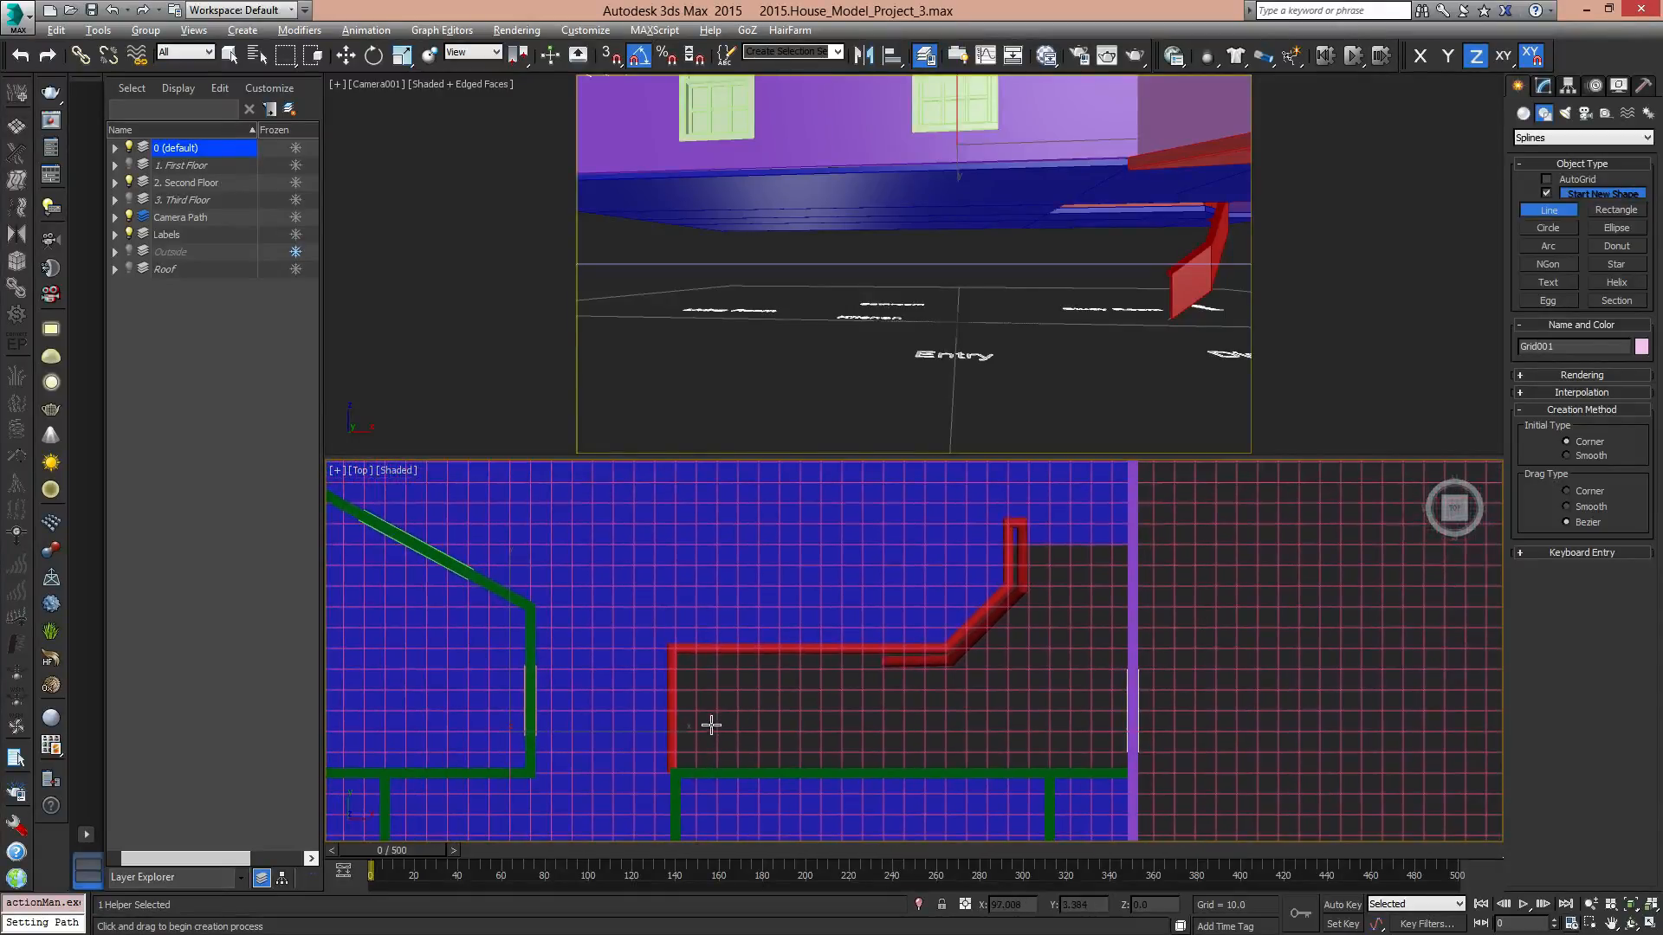
scroll(698, 715, down, 4)
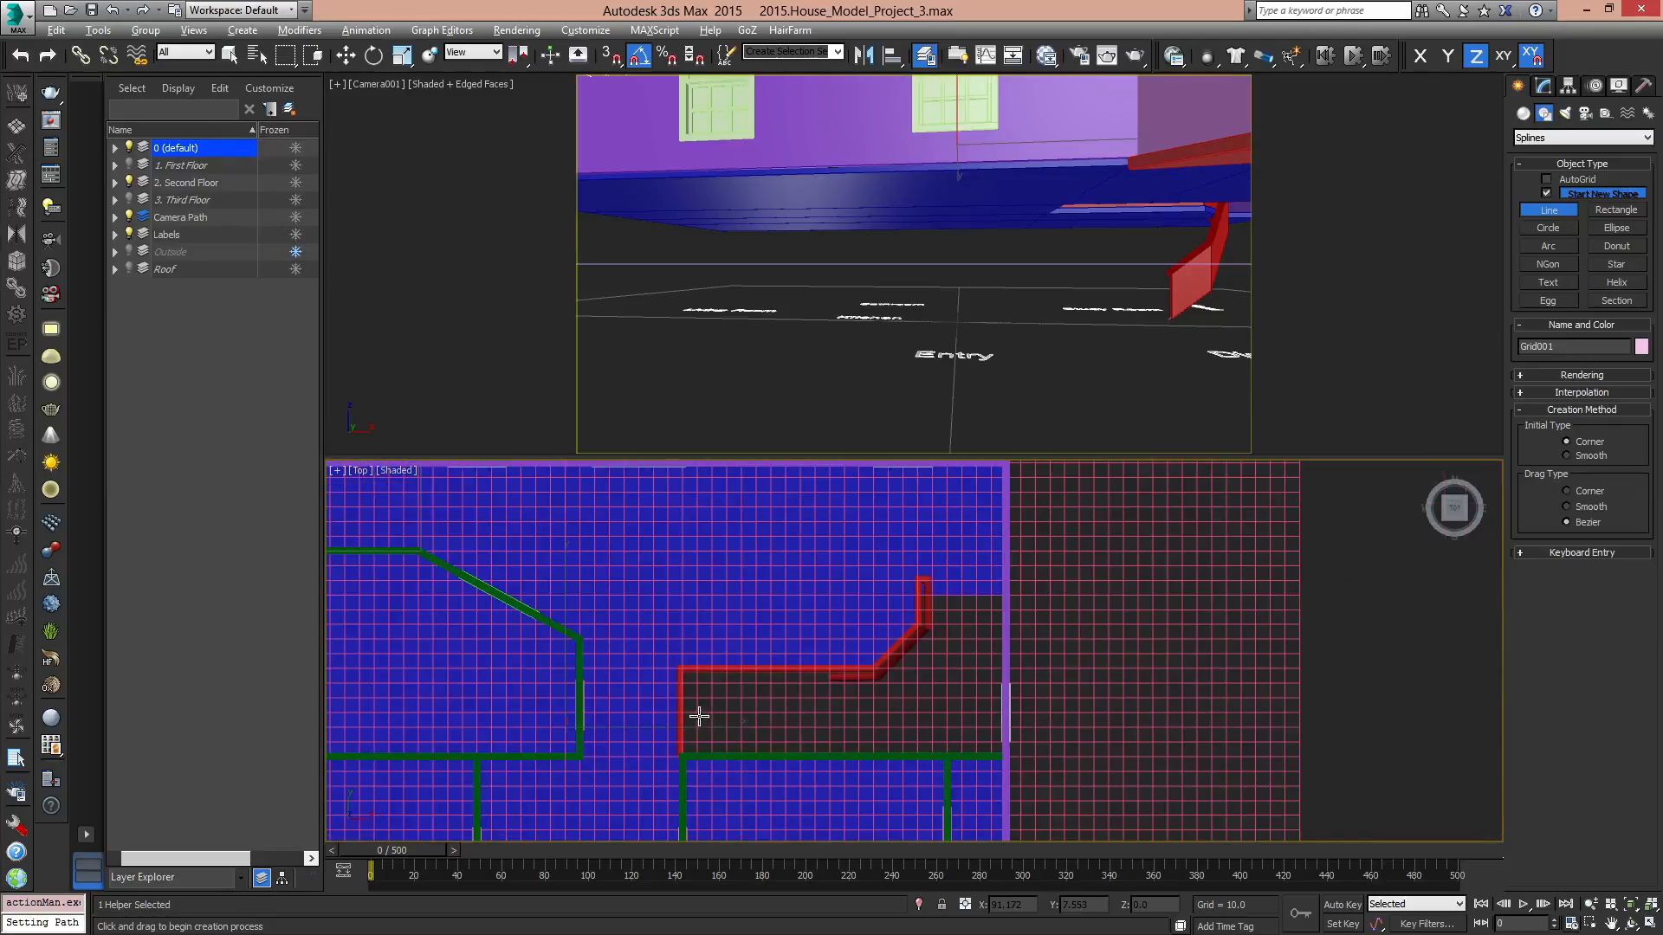
middle_drag(739, 649, 783, 650)
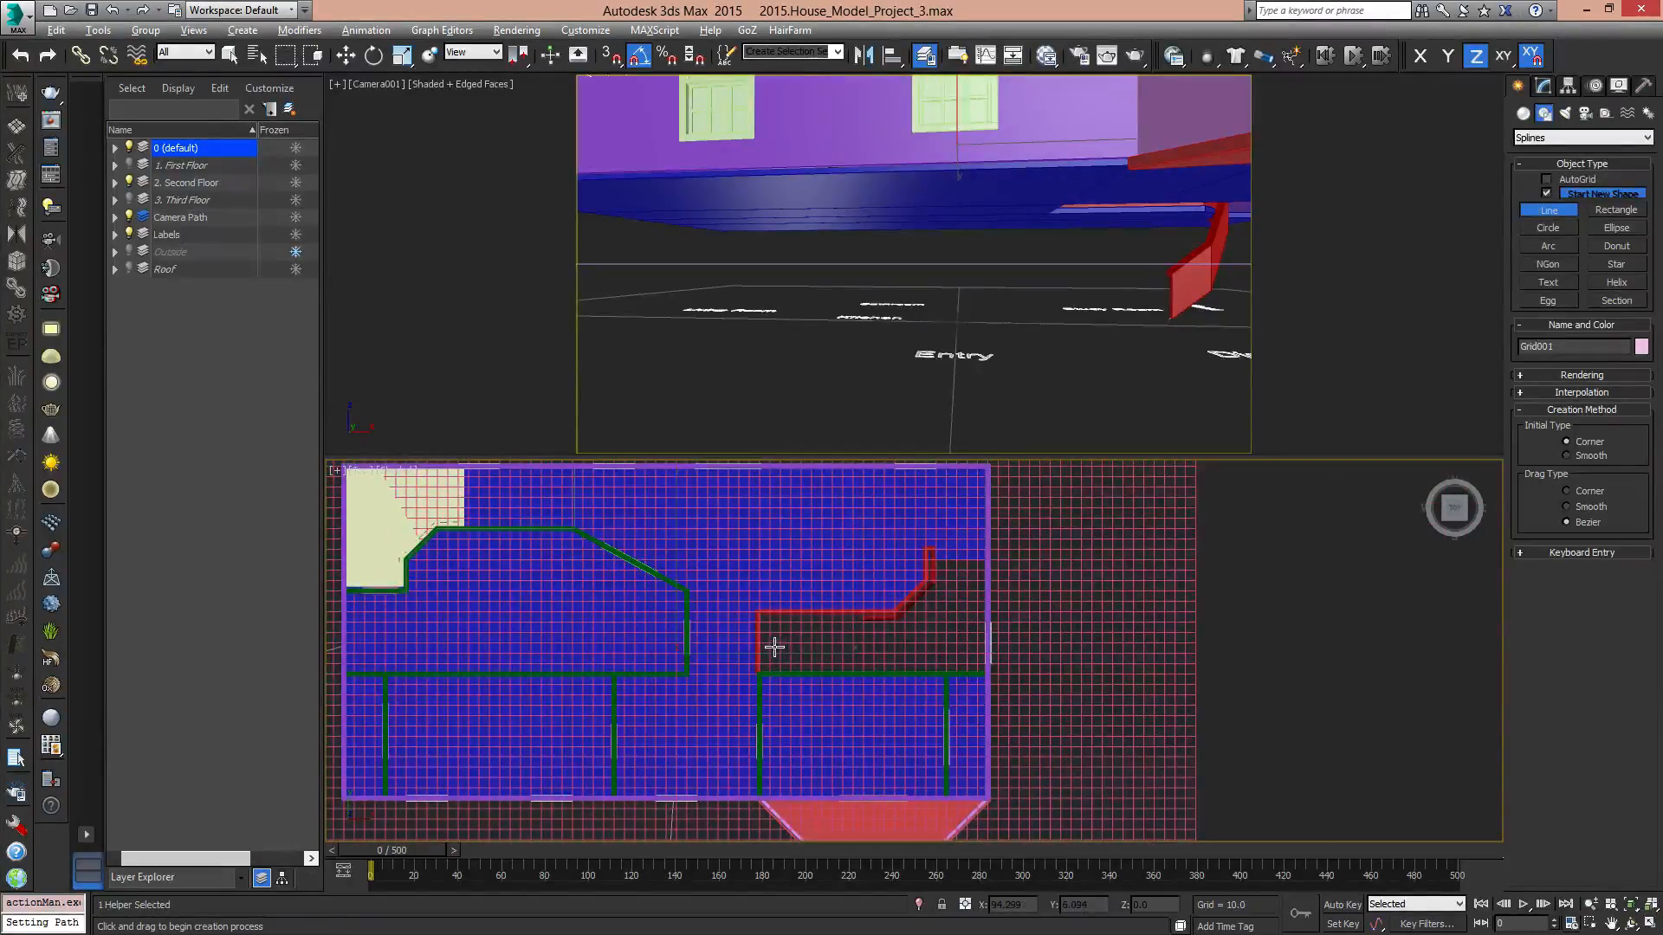
click(774, 647)
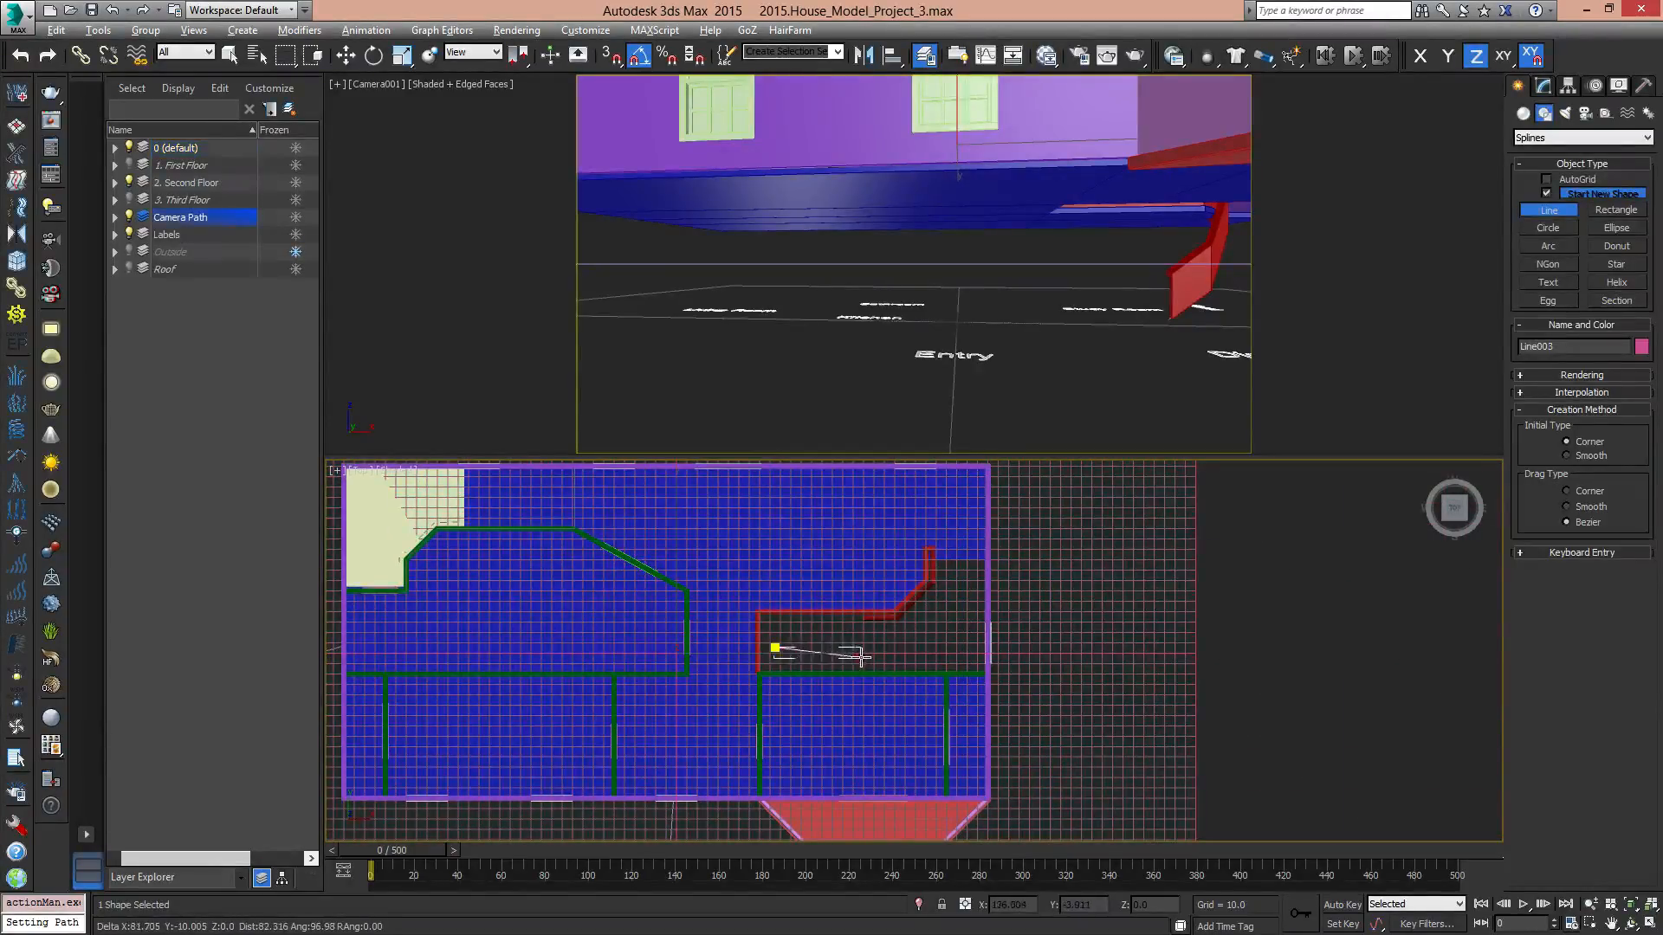
click(957, 645)
click(964, 498)
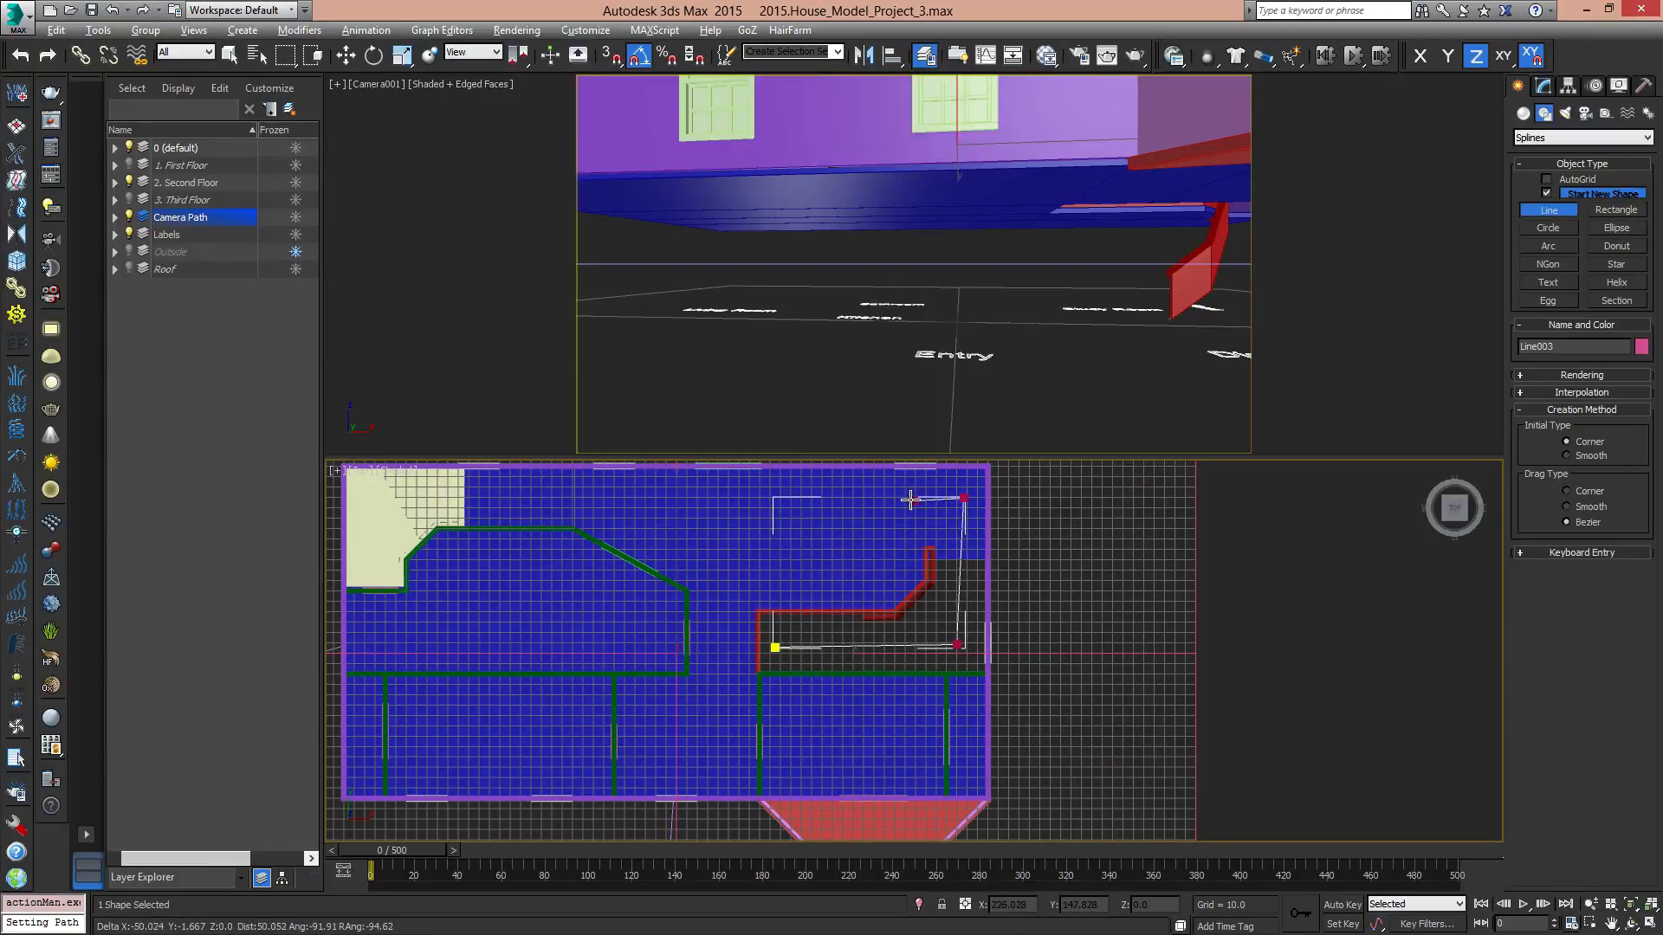
click(736, 510)
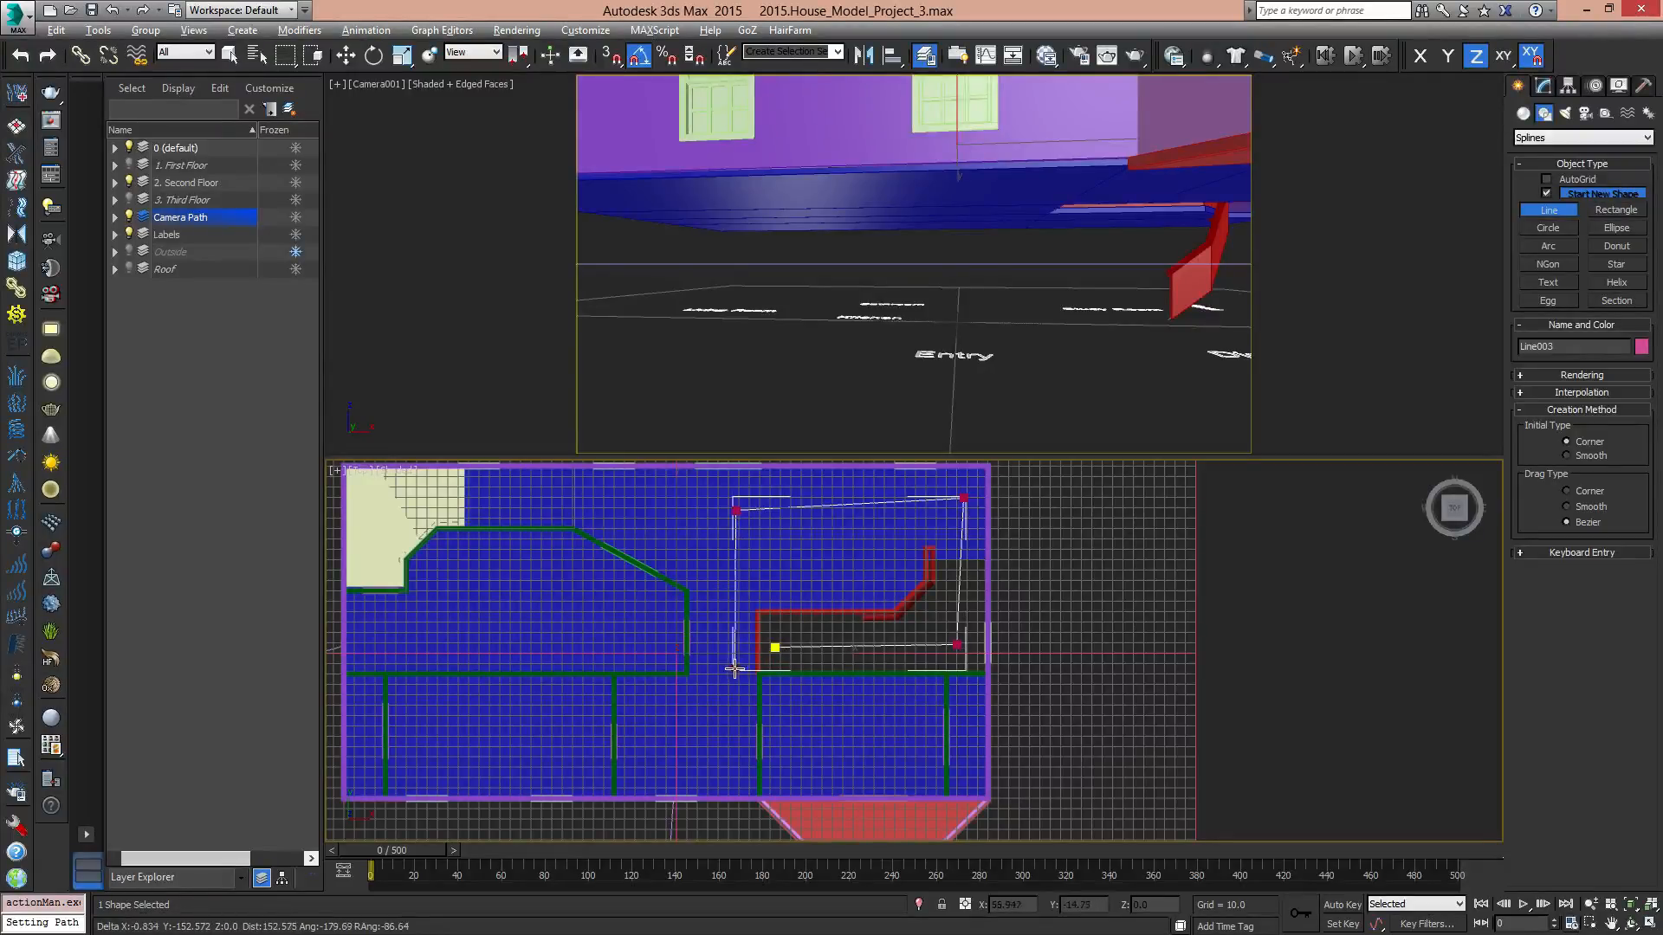
Continue the path down the hall, through the doorway into the room beside the stairwell and out onto its balcony.
click(723, 718)
click(777, 742)
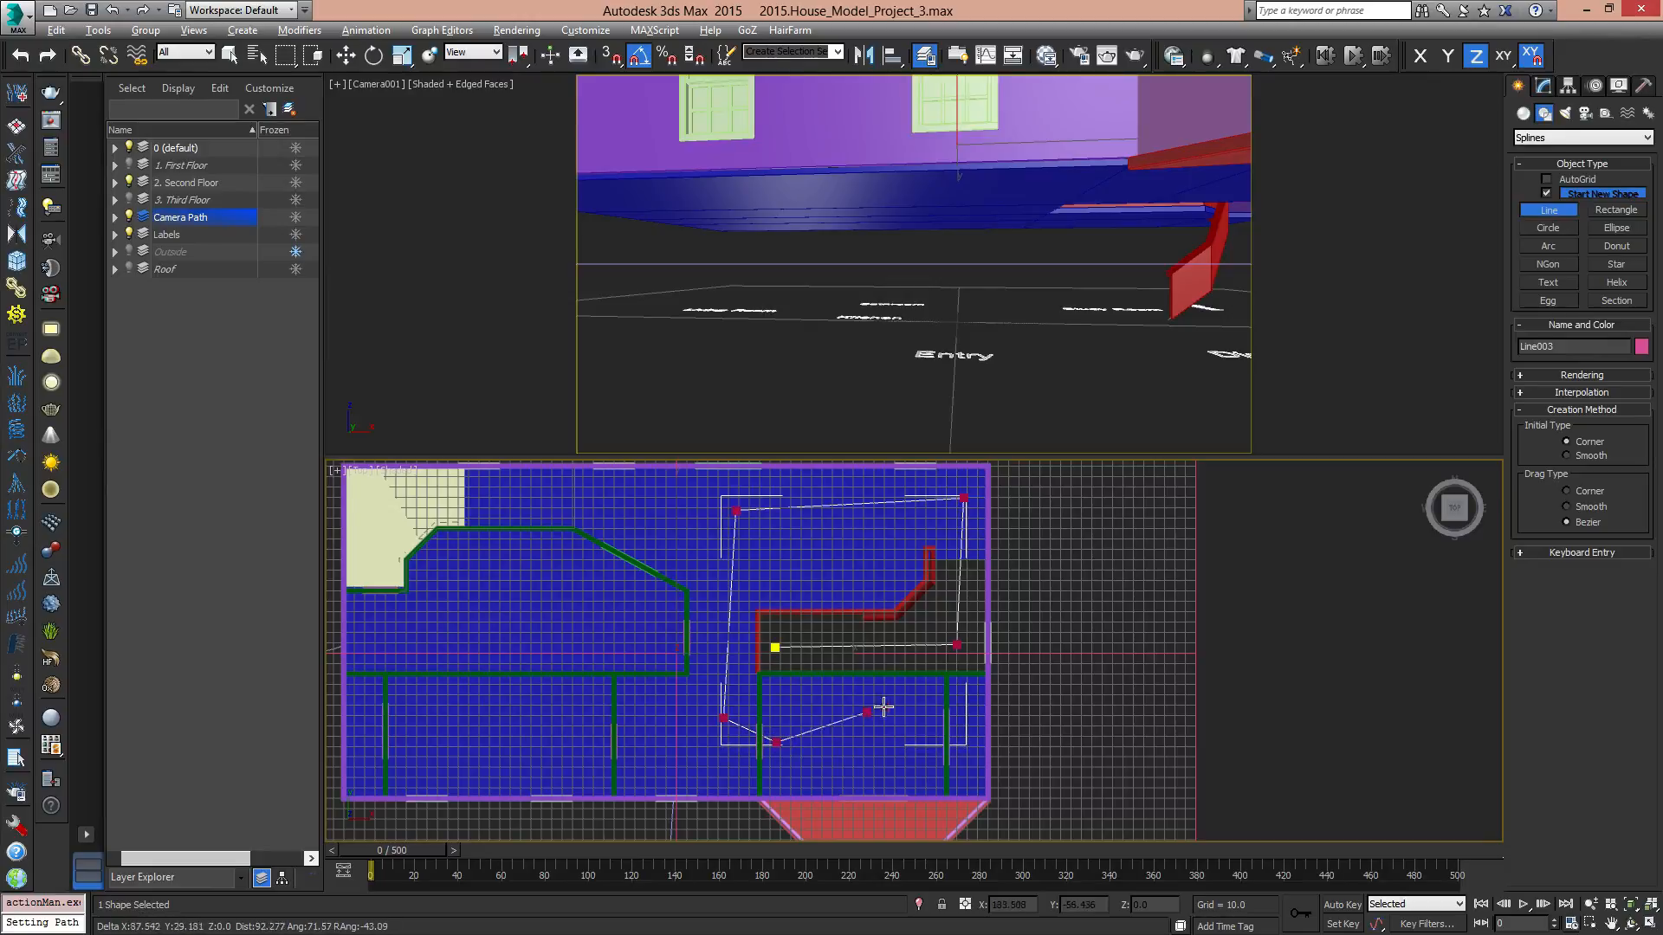
scroll(901, 708, down, 2)
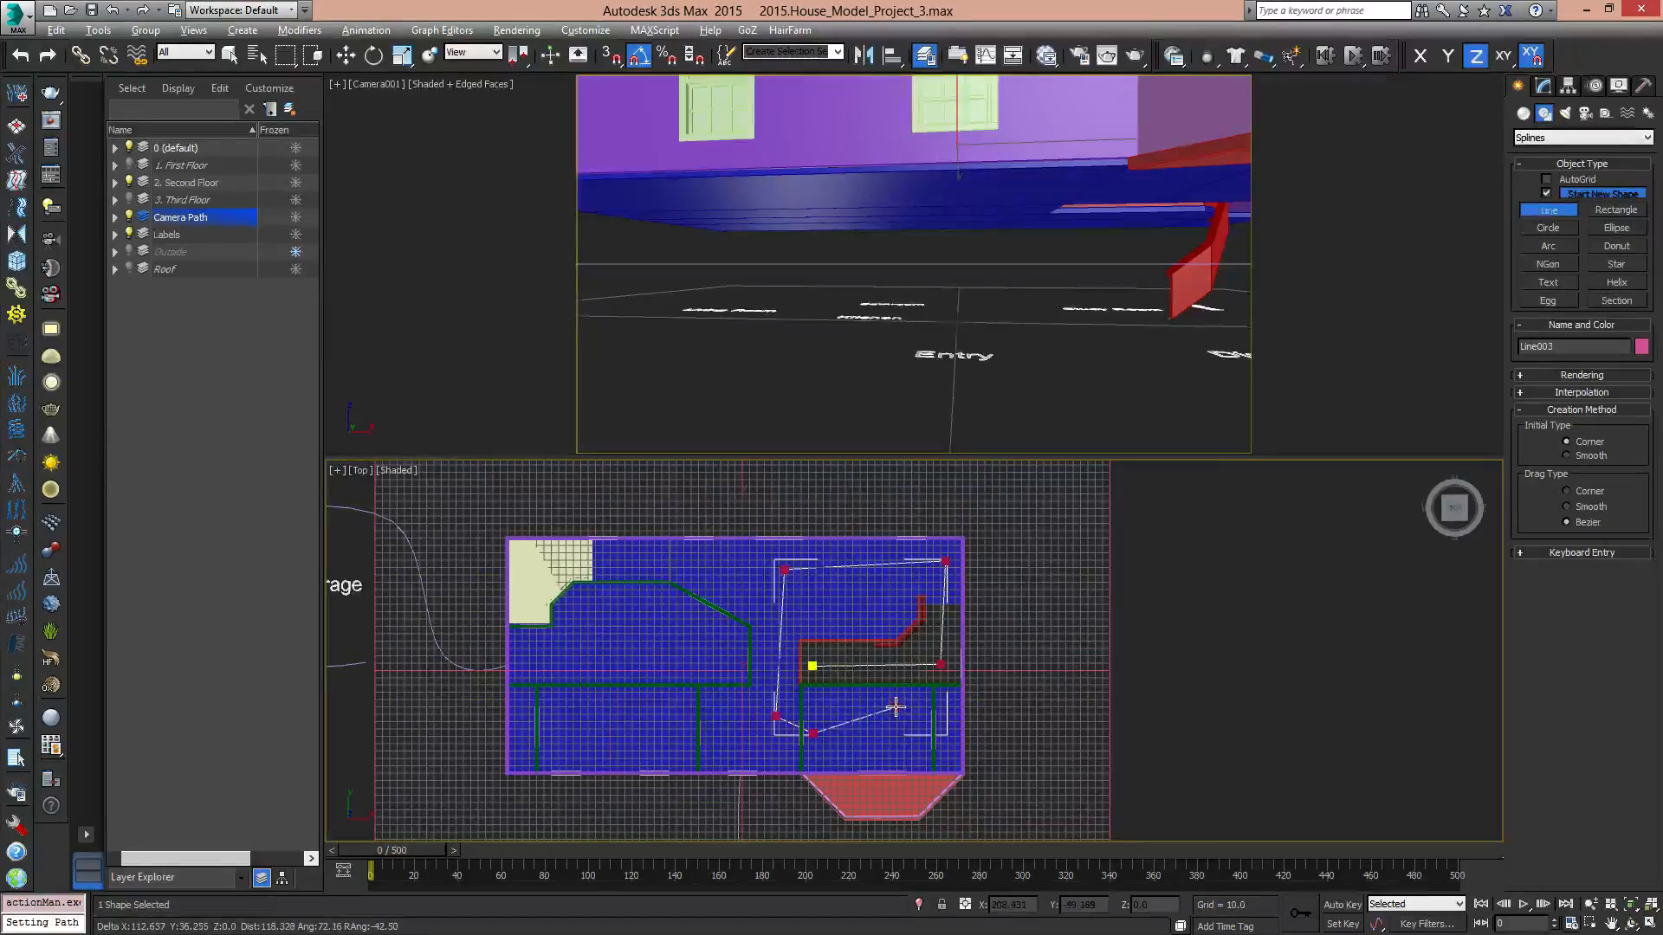
click(885, 730)
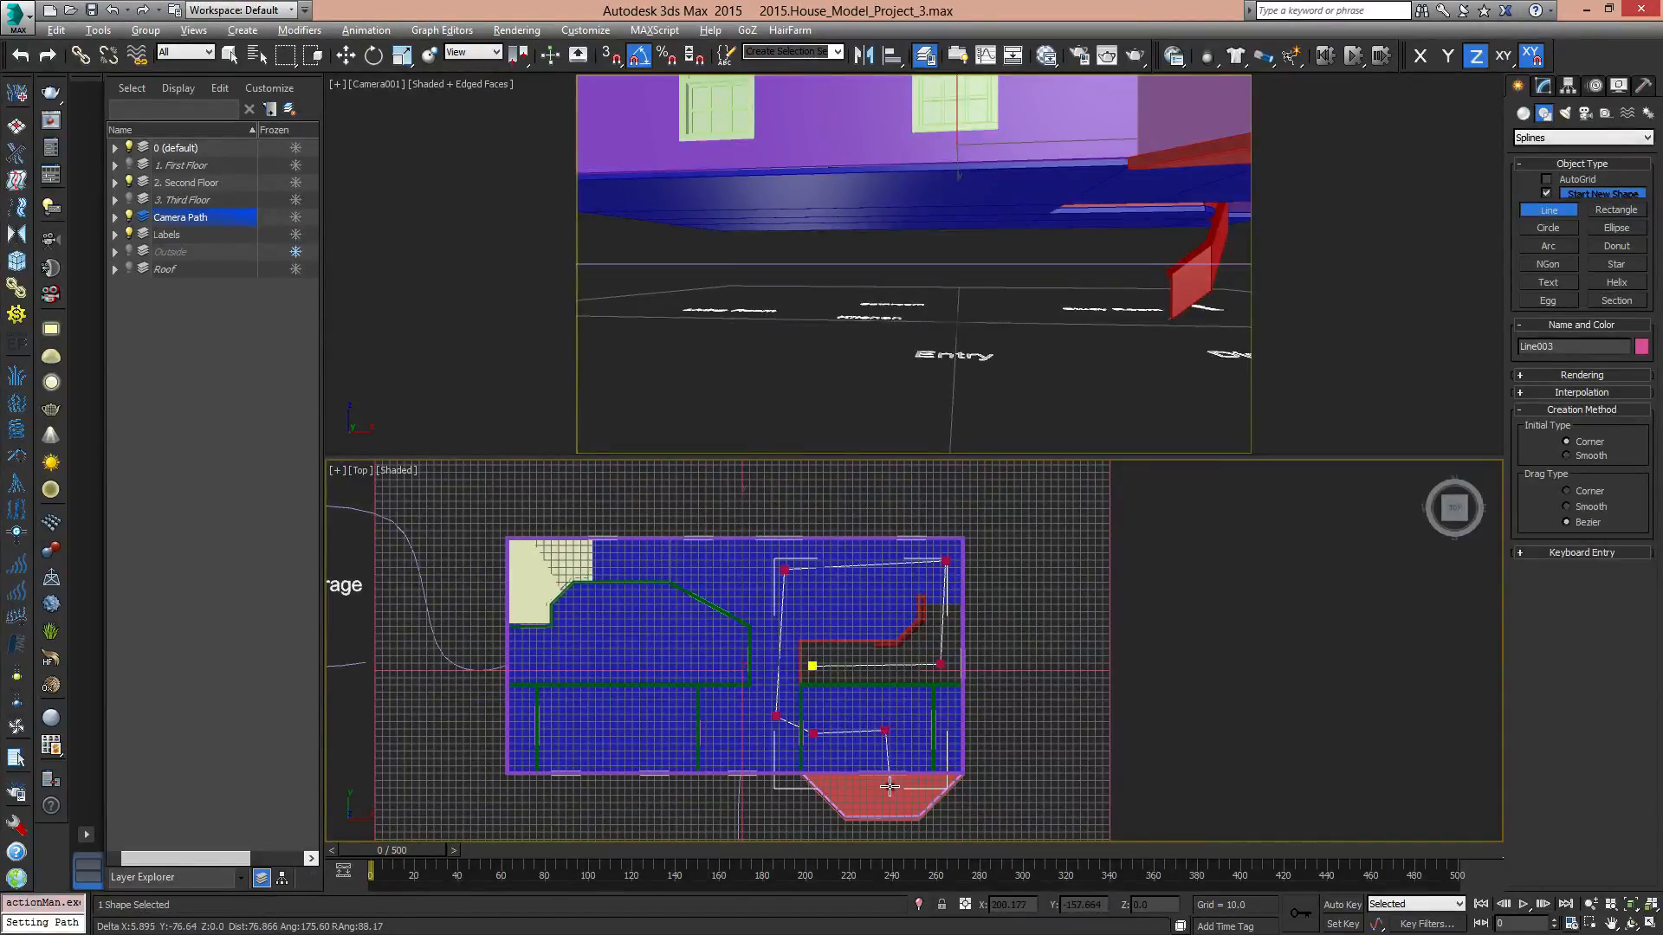
click(886, 789)
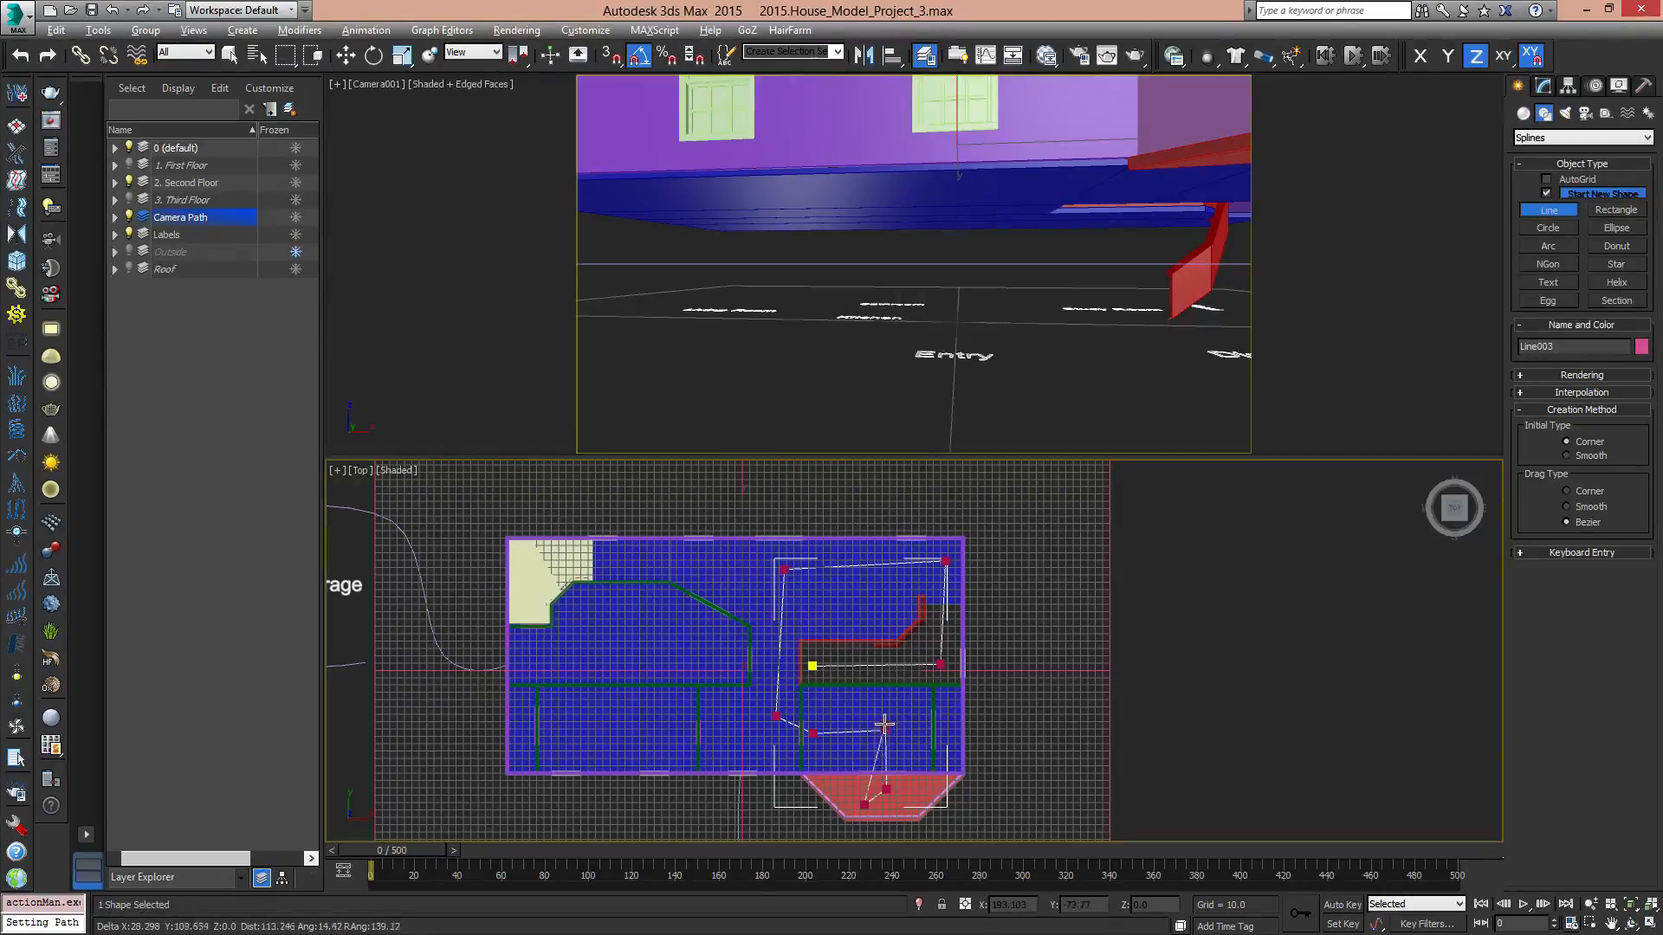
Bring the path back from the balcony room to the hall and loop it through the front room on the opposite side.
click(776, 739)
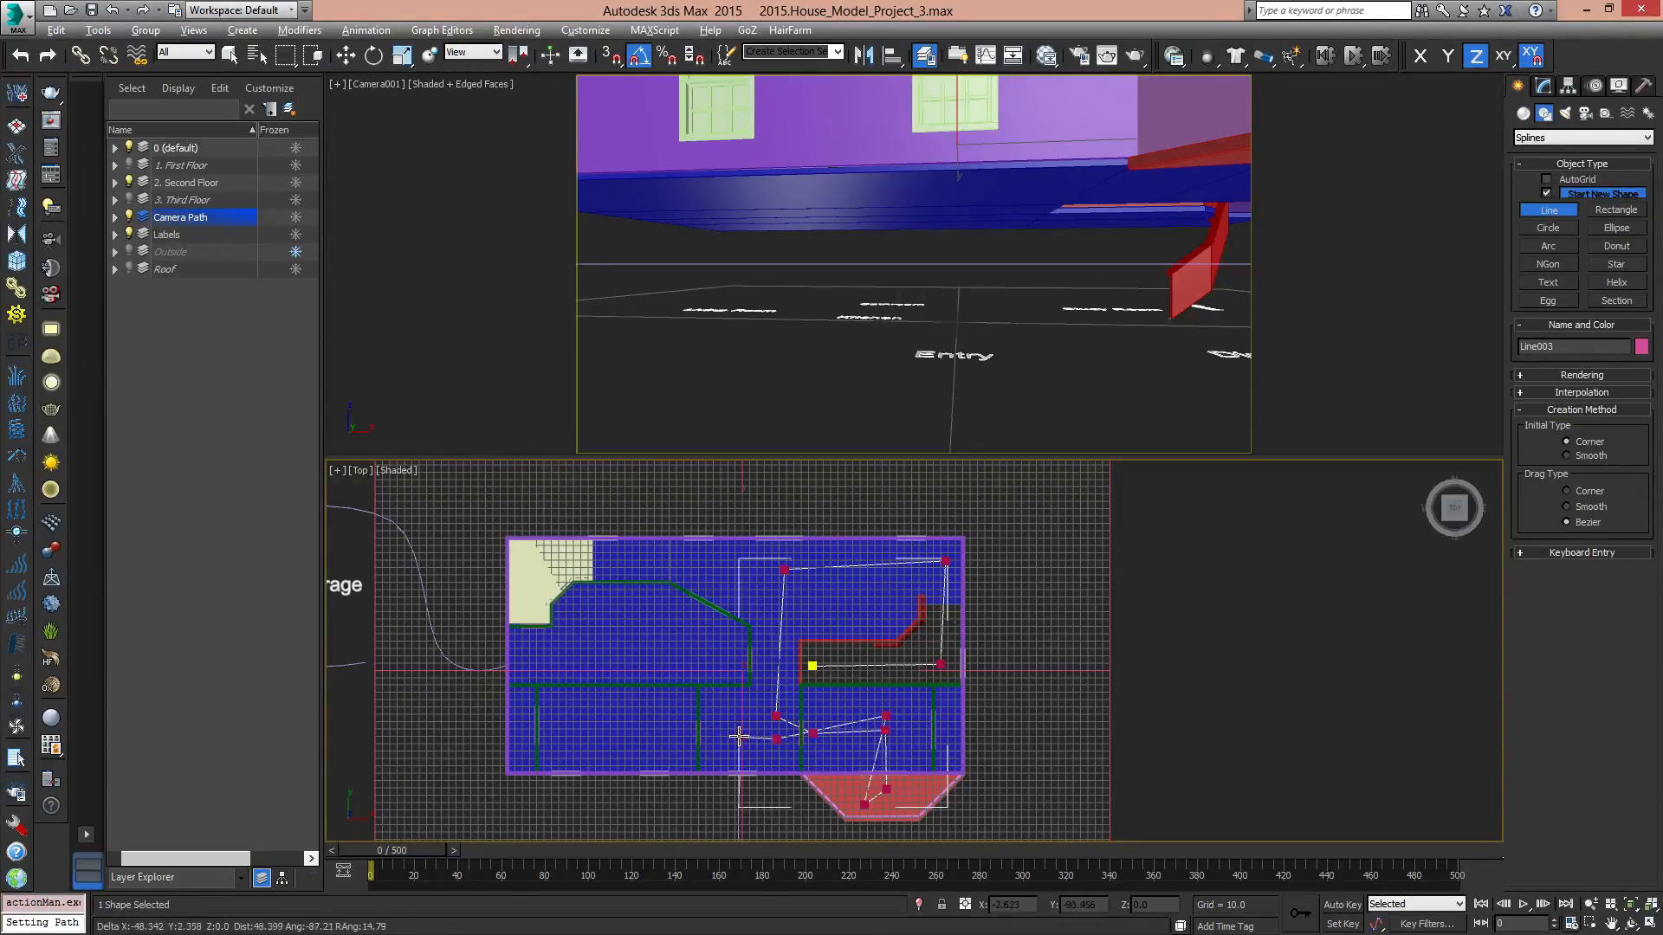
click(674, 735)
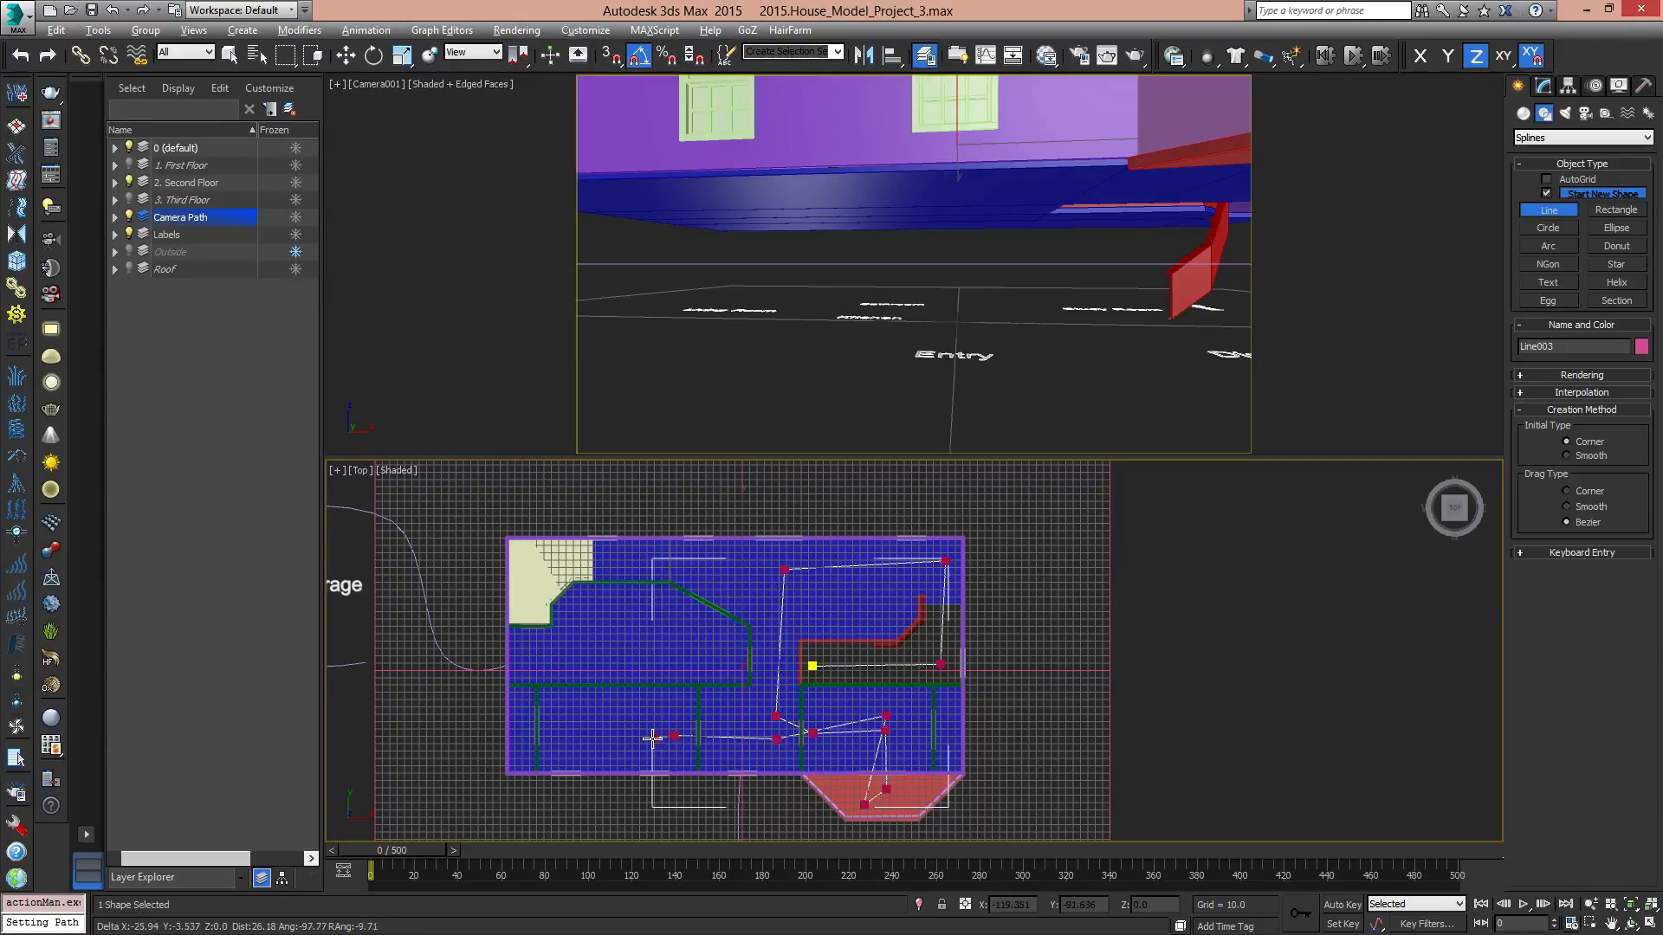
click(565, 752)
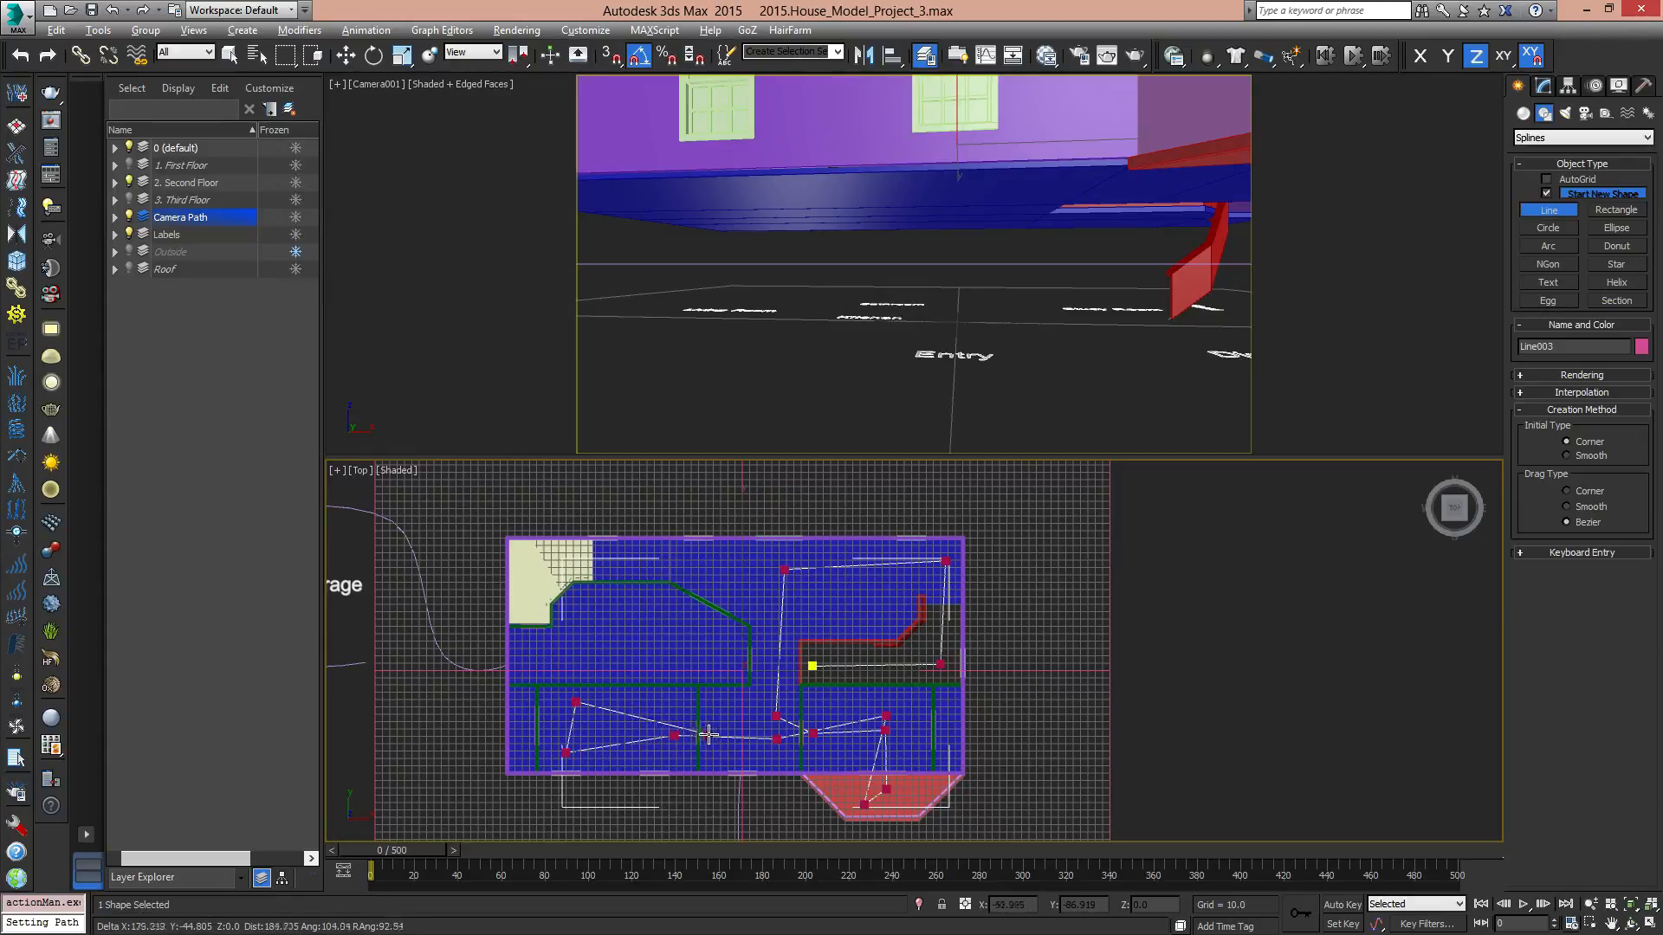
click(744, 743)
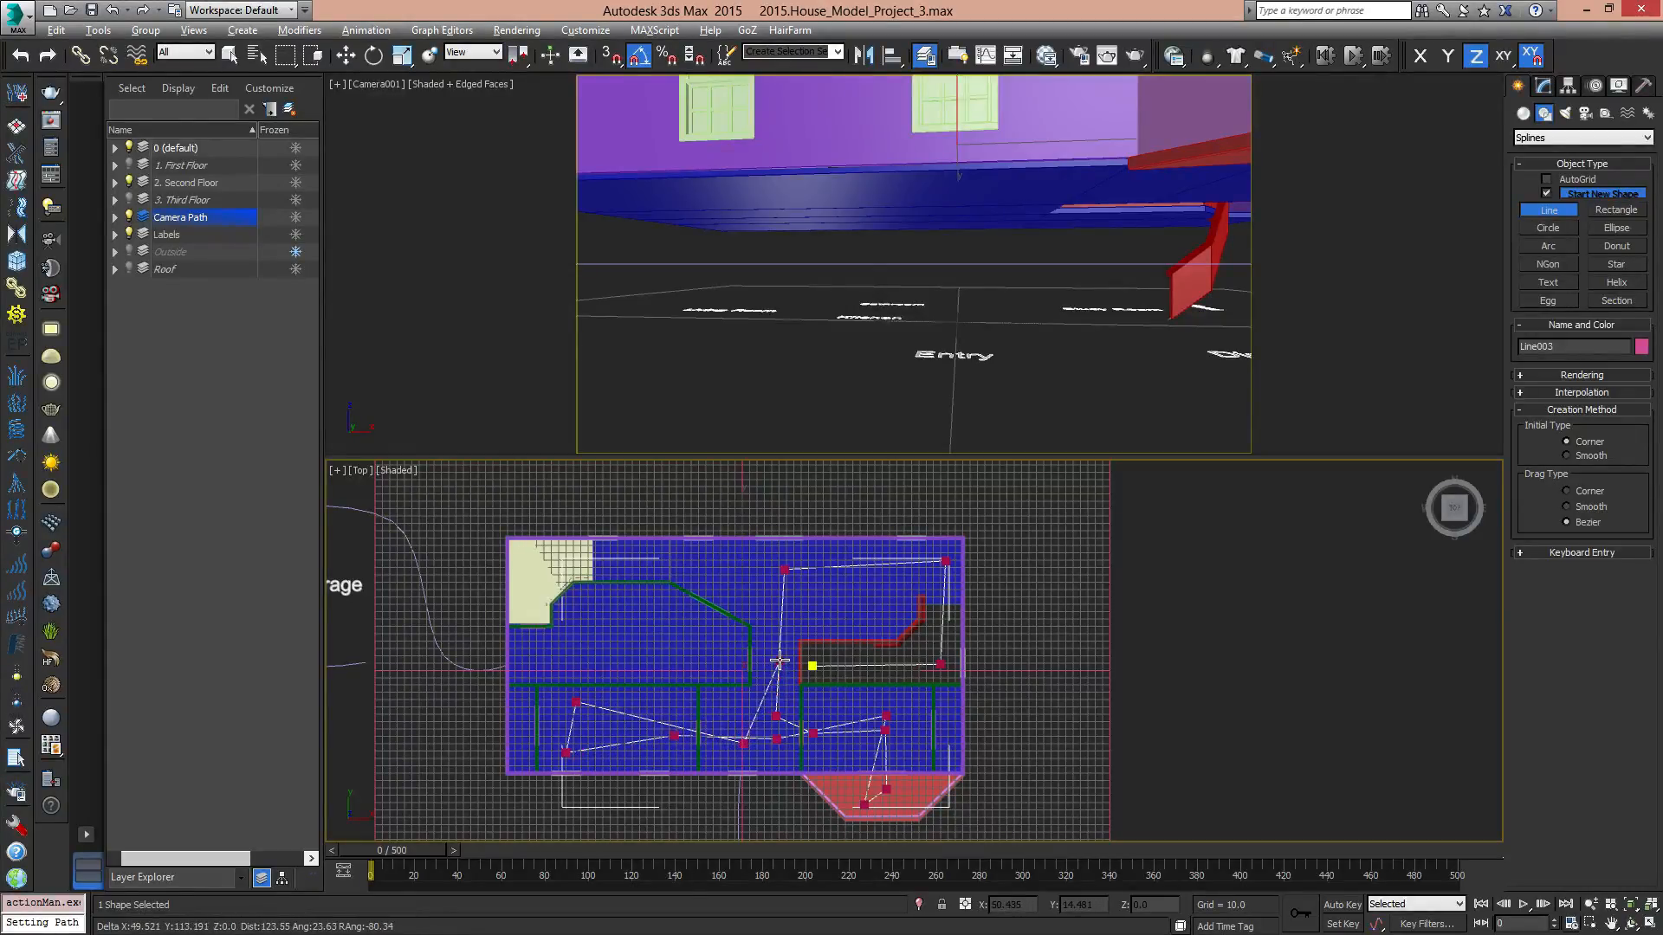
Loop the path through the large room with the angled wall and return it to the hall through the doorway.
click(710, 651)
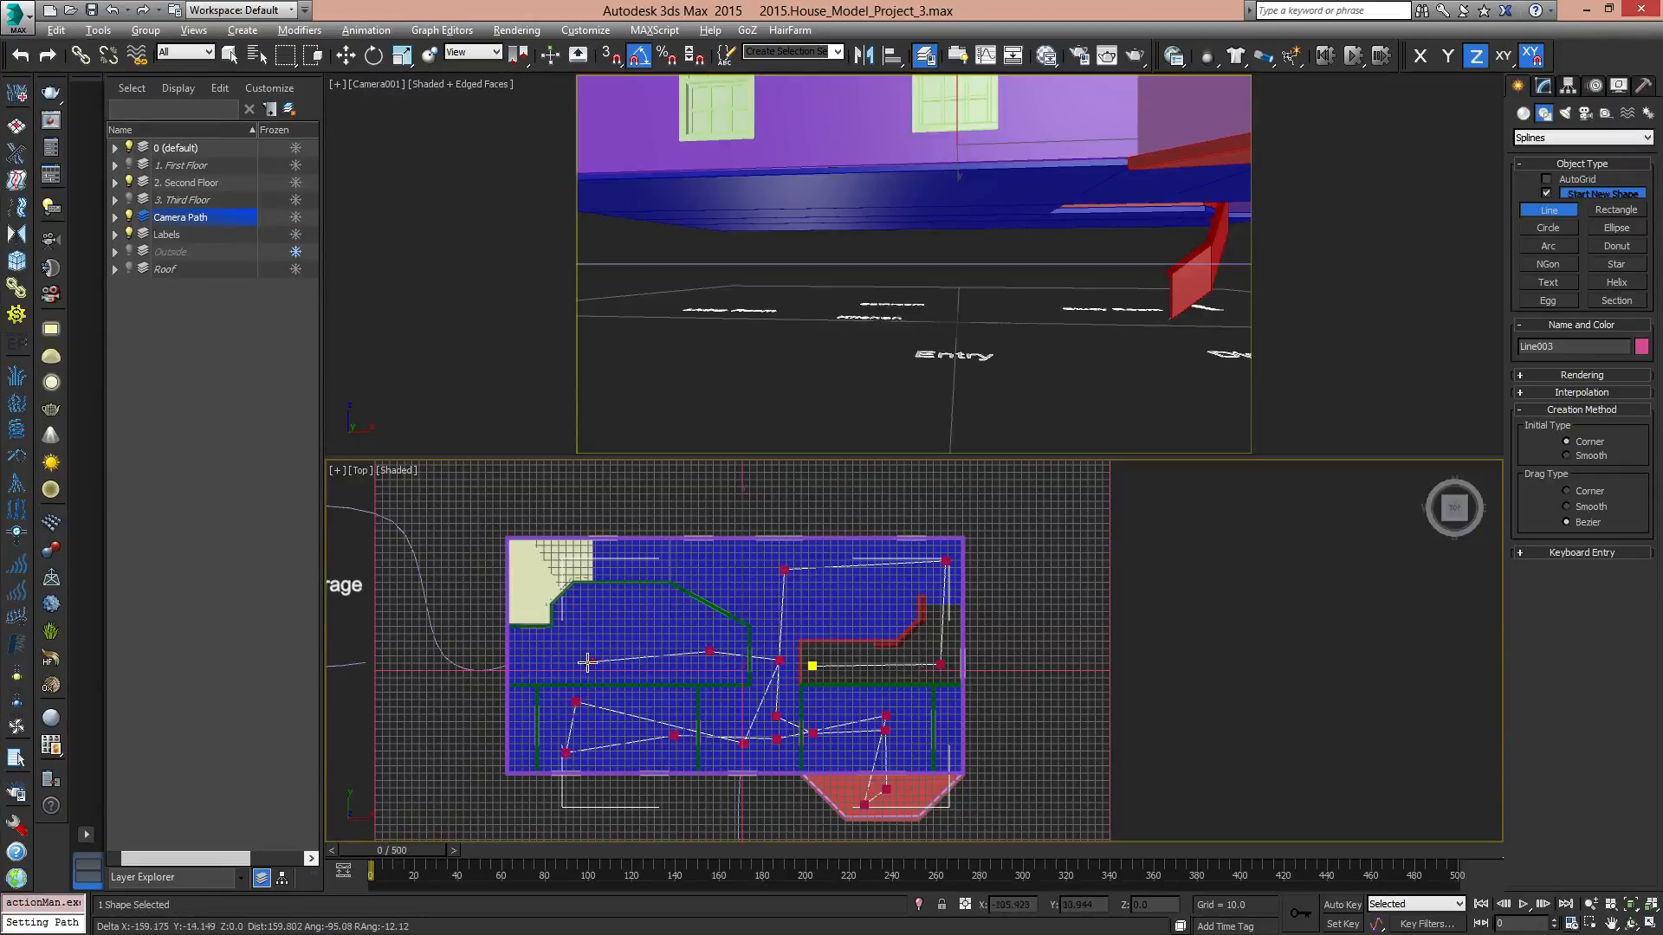
click(600, 603)
click(764, 665)
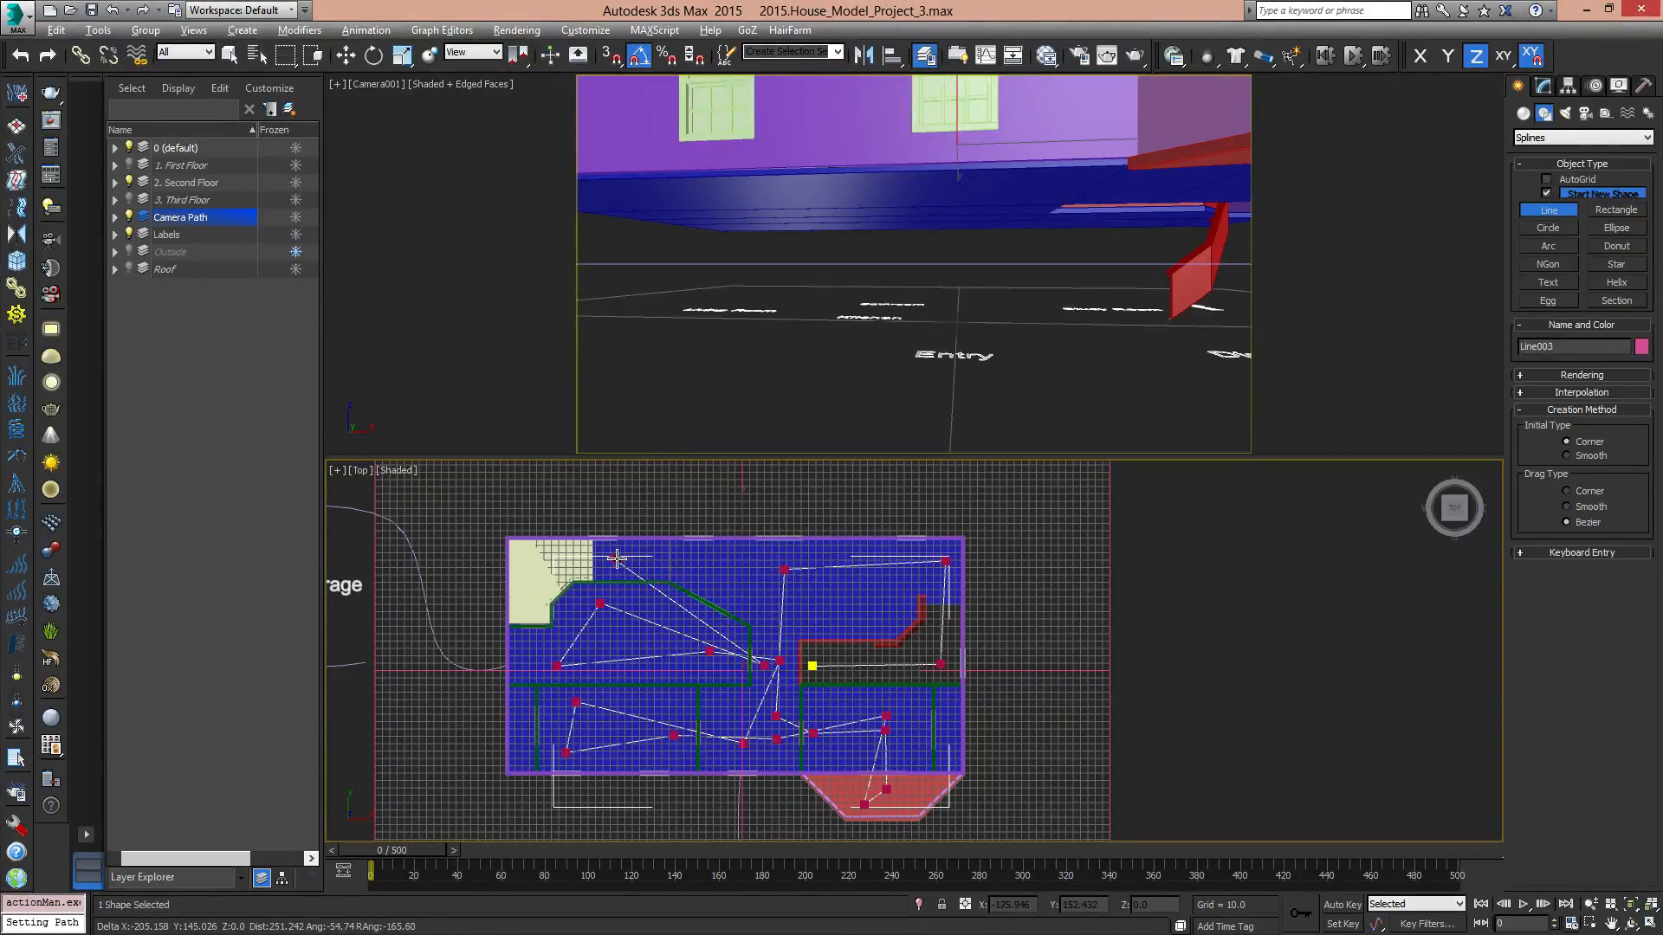
Run the path across the upper hall, out through the rear wall, and end the line just outside the house.
click(775, 556)
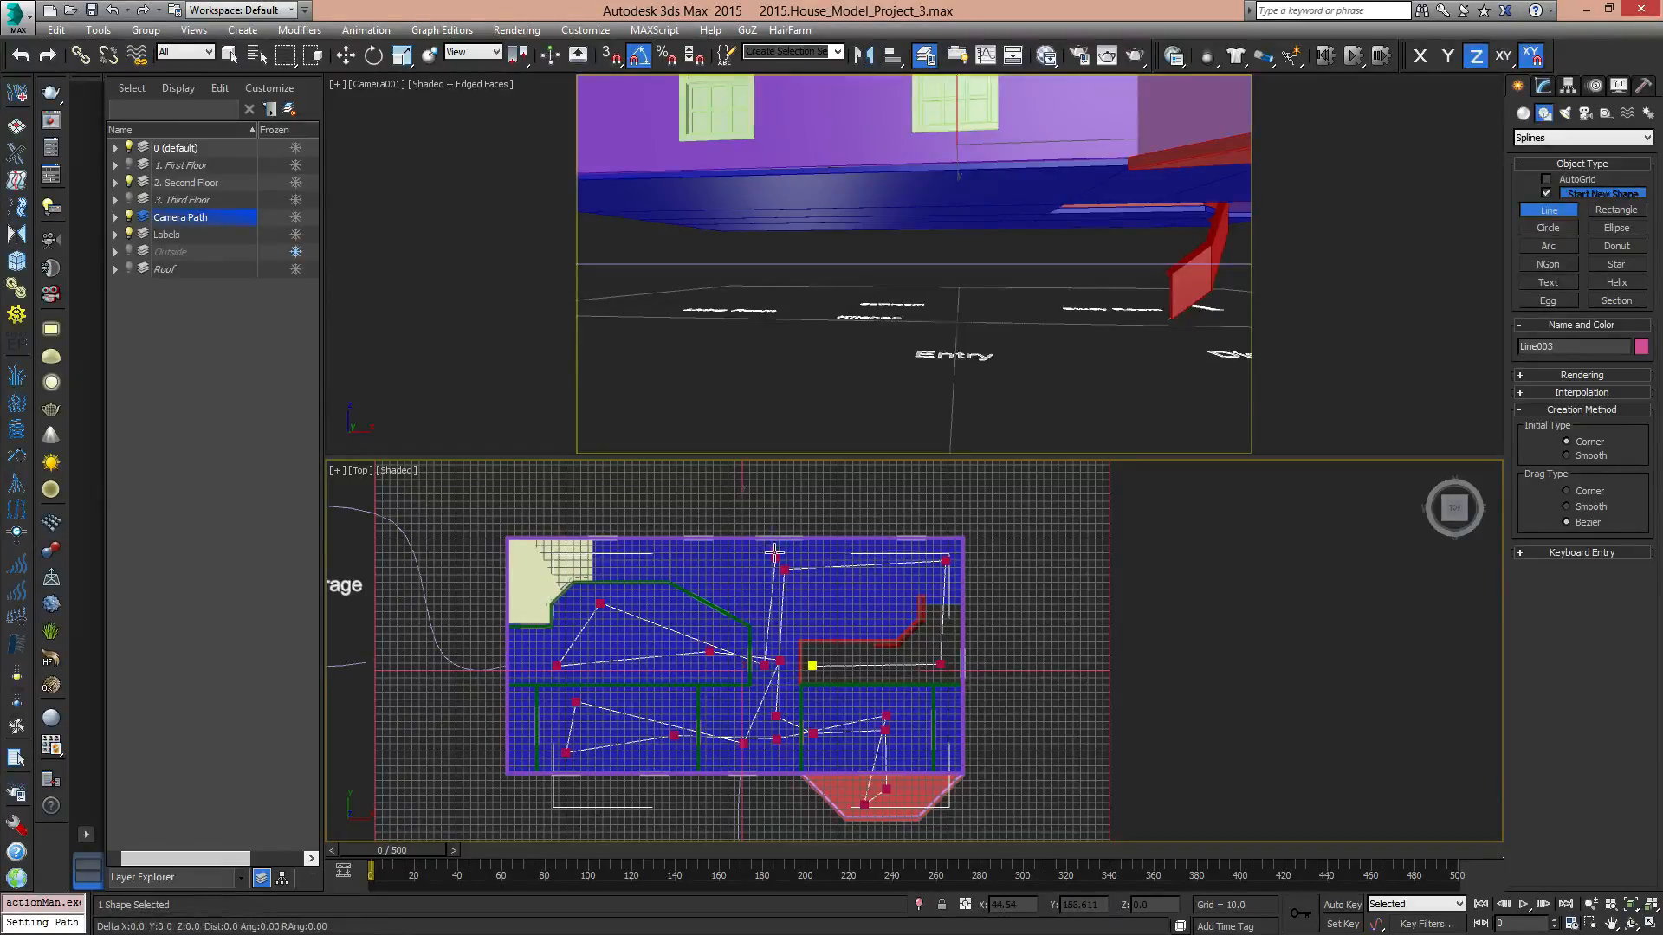
click(776, 507)
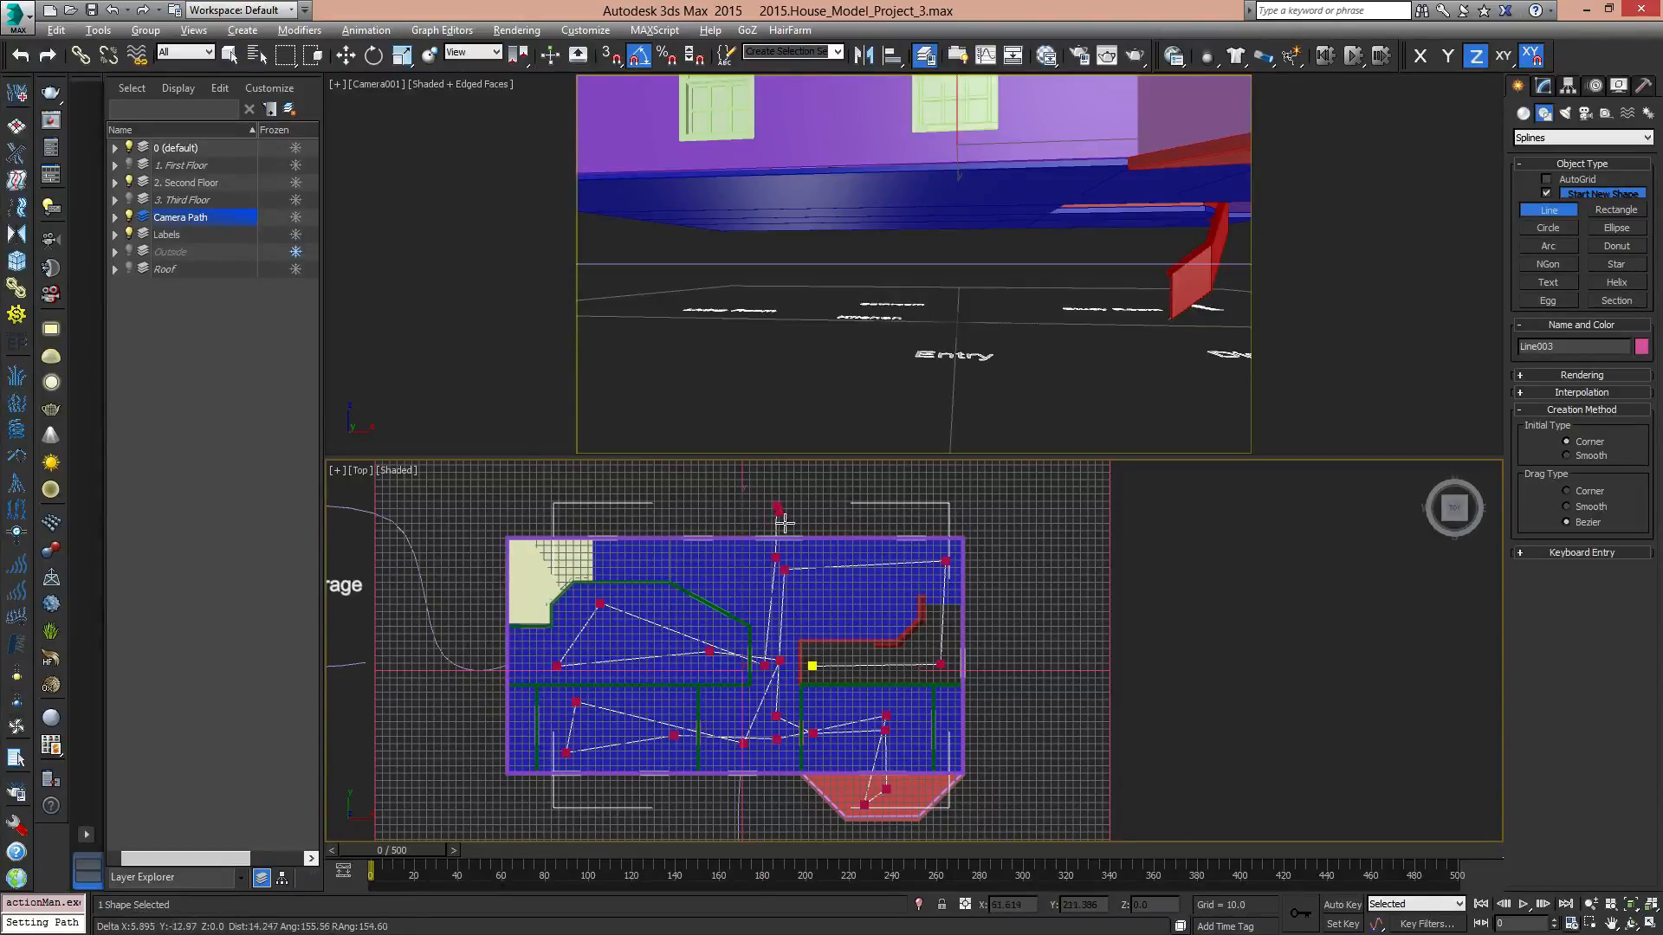
right_click(852, 523)
Examine the new camera path in a perspective view, checking its height and course through the second-floor rooms and stairwell.
middle_drag(877, 653, 848, 736)
scroll(763, 619, up, 3)
scroll(805, 685, down, 6)
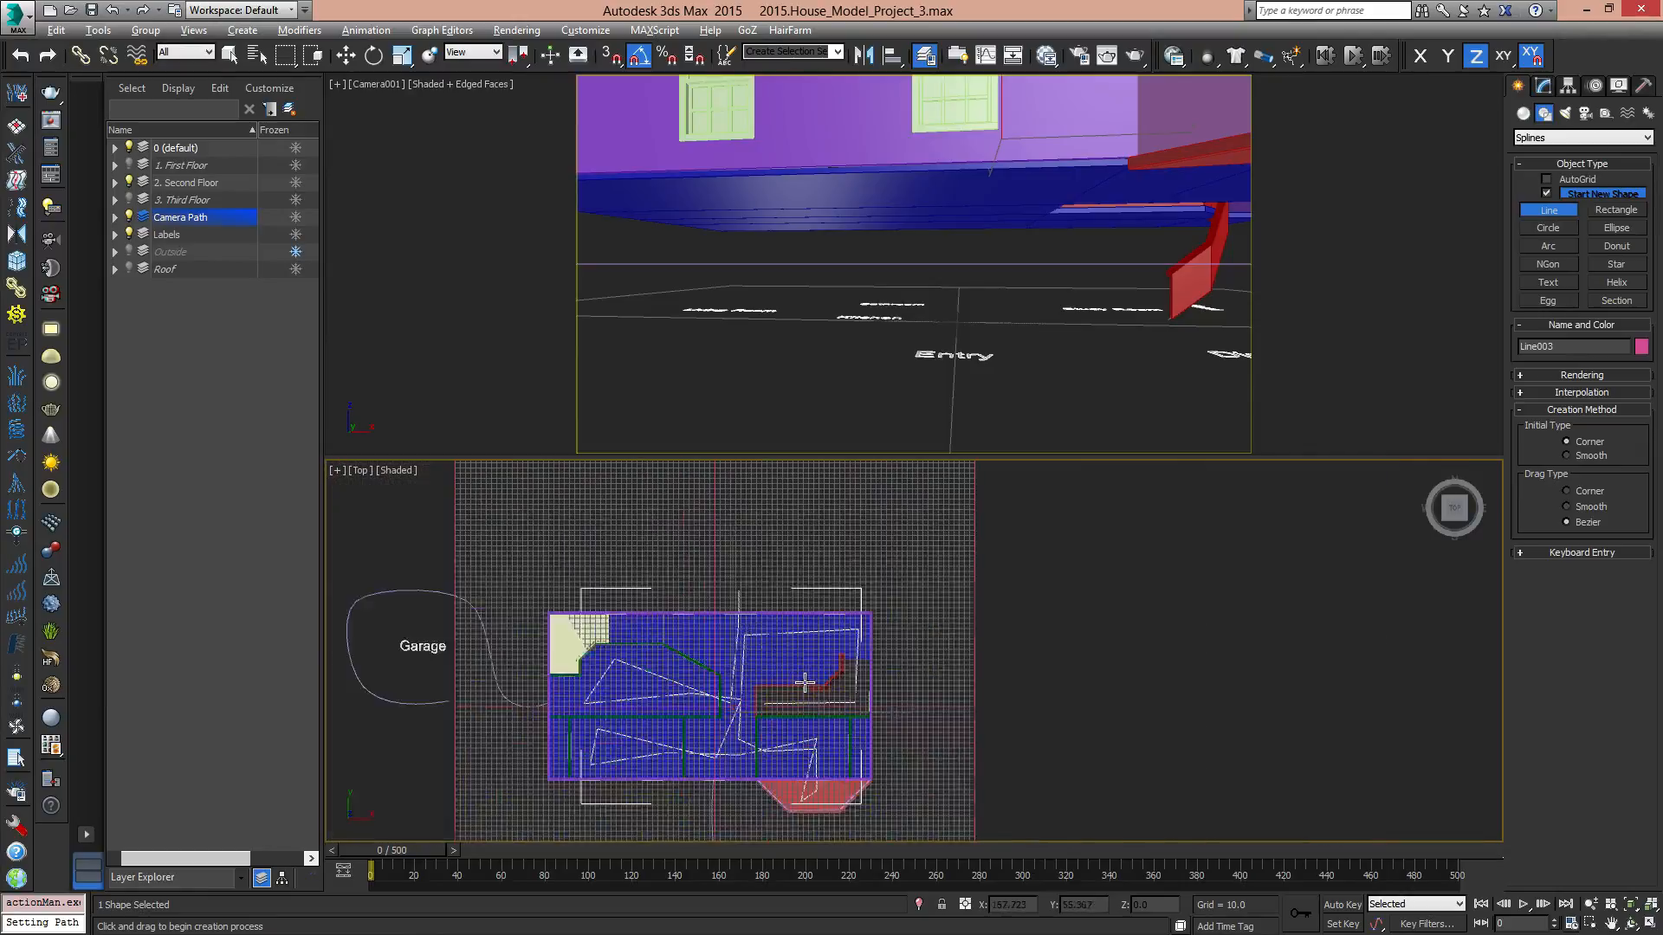
scroll(813, 719, up, 5)
key(p)
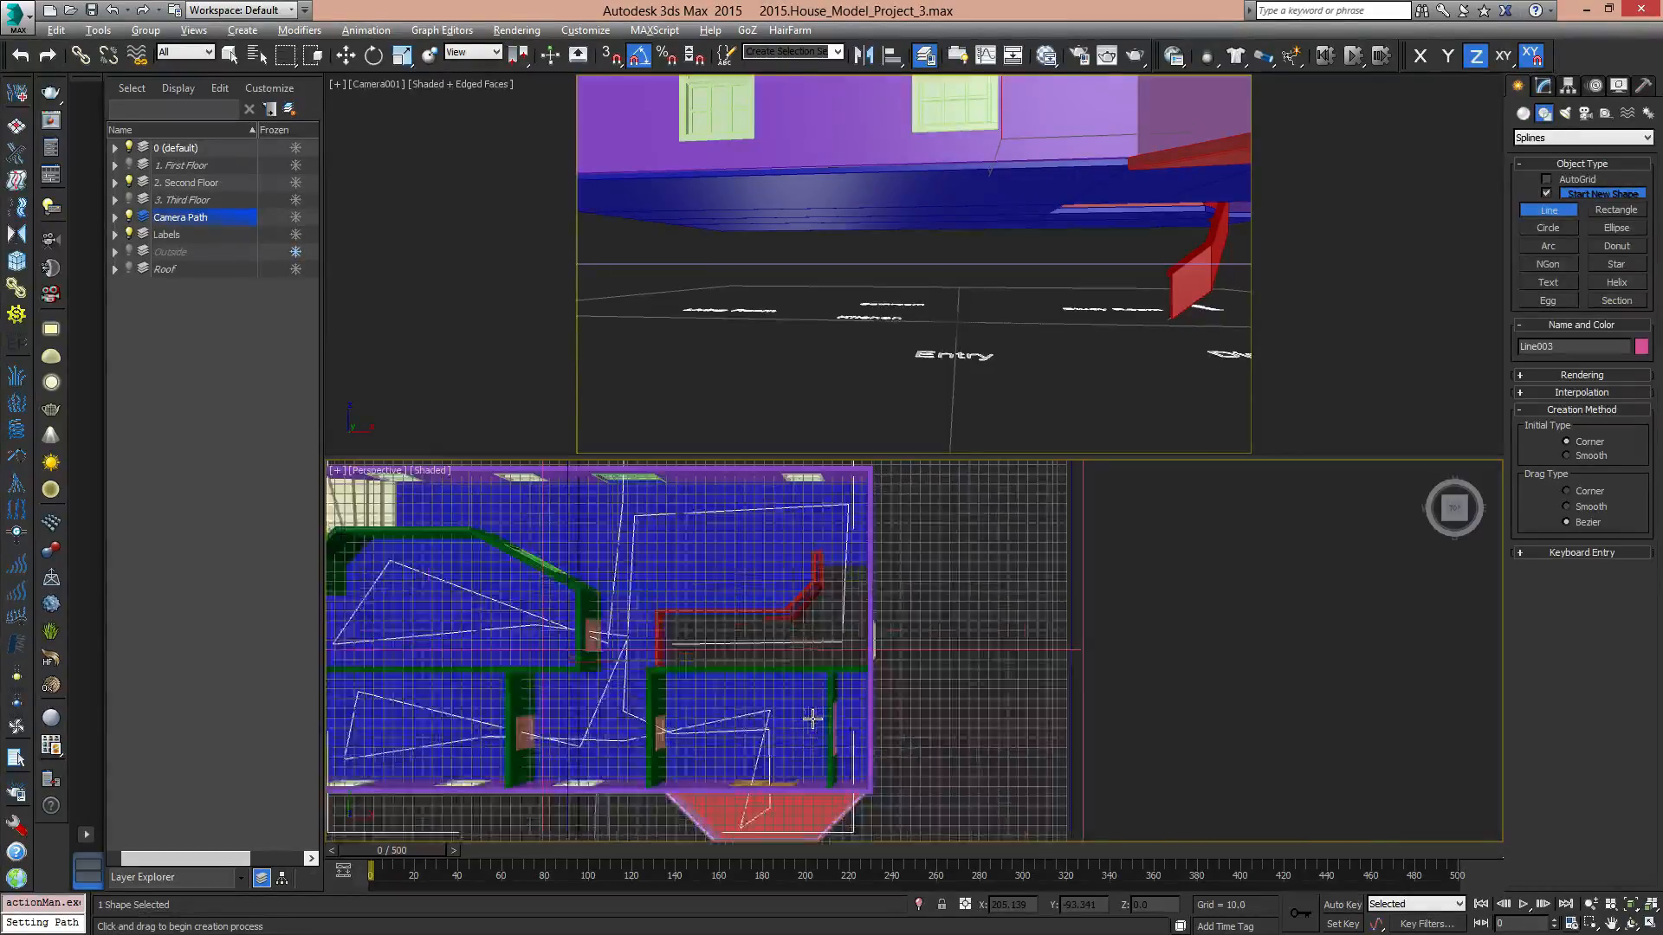
alt+middle_drag(645, 624, 863, 665)
scroll(844, 670, up, 5)
key(w)
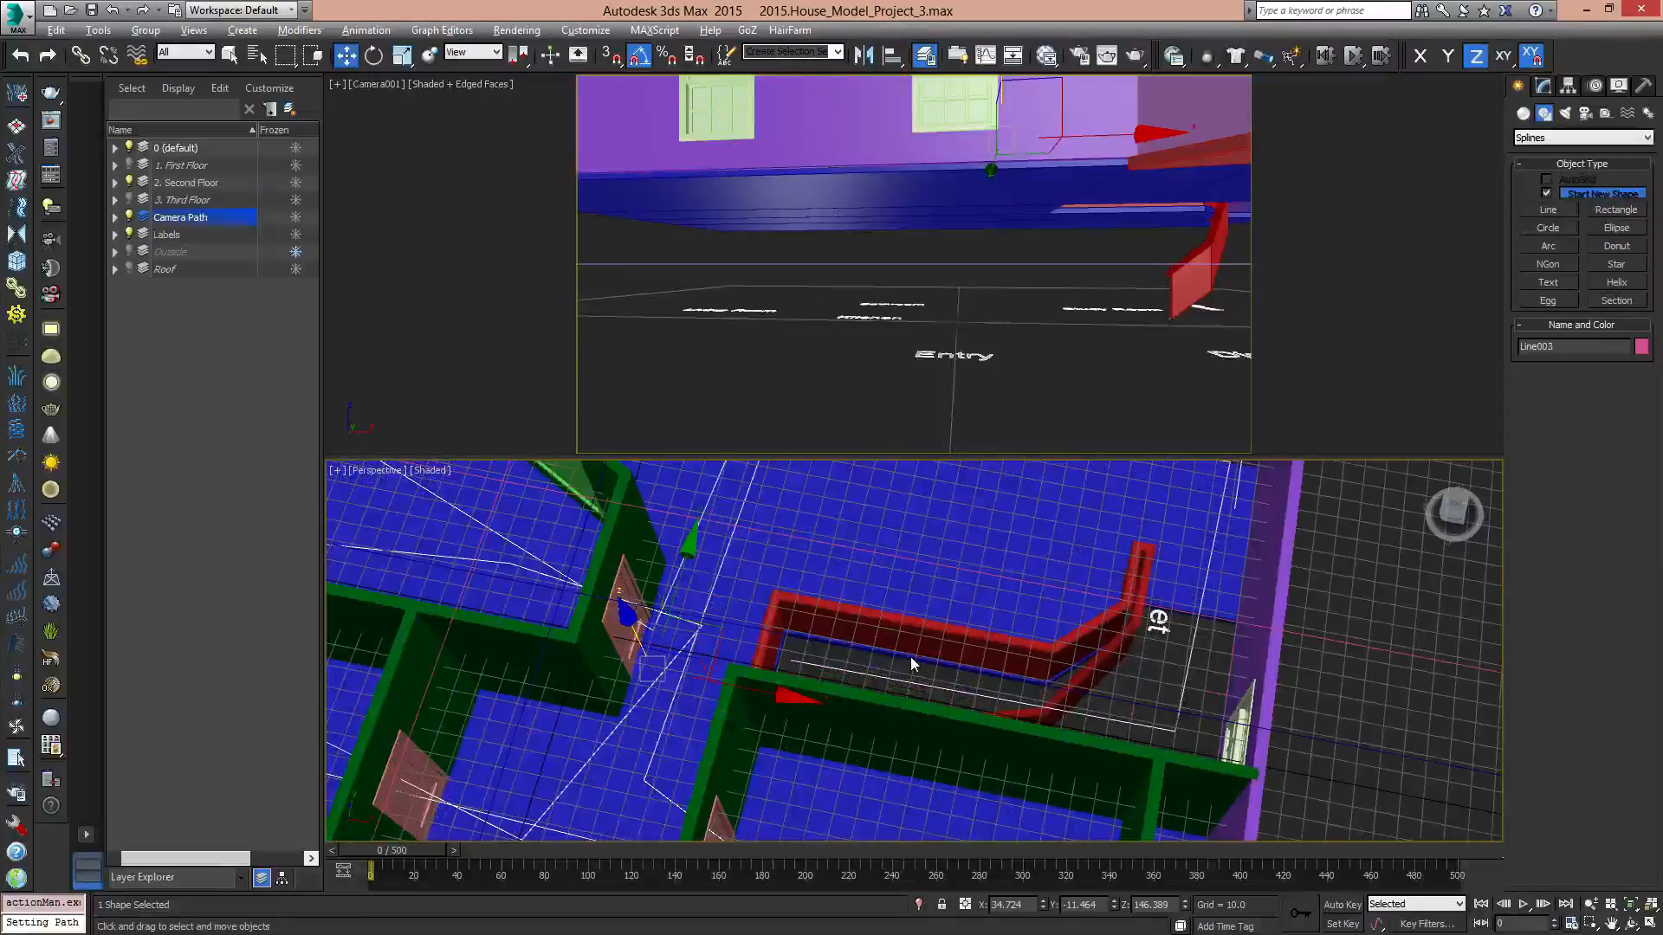
click(1349, 705)
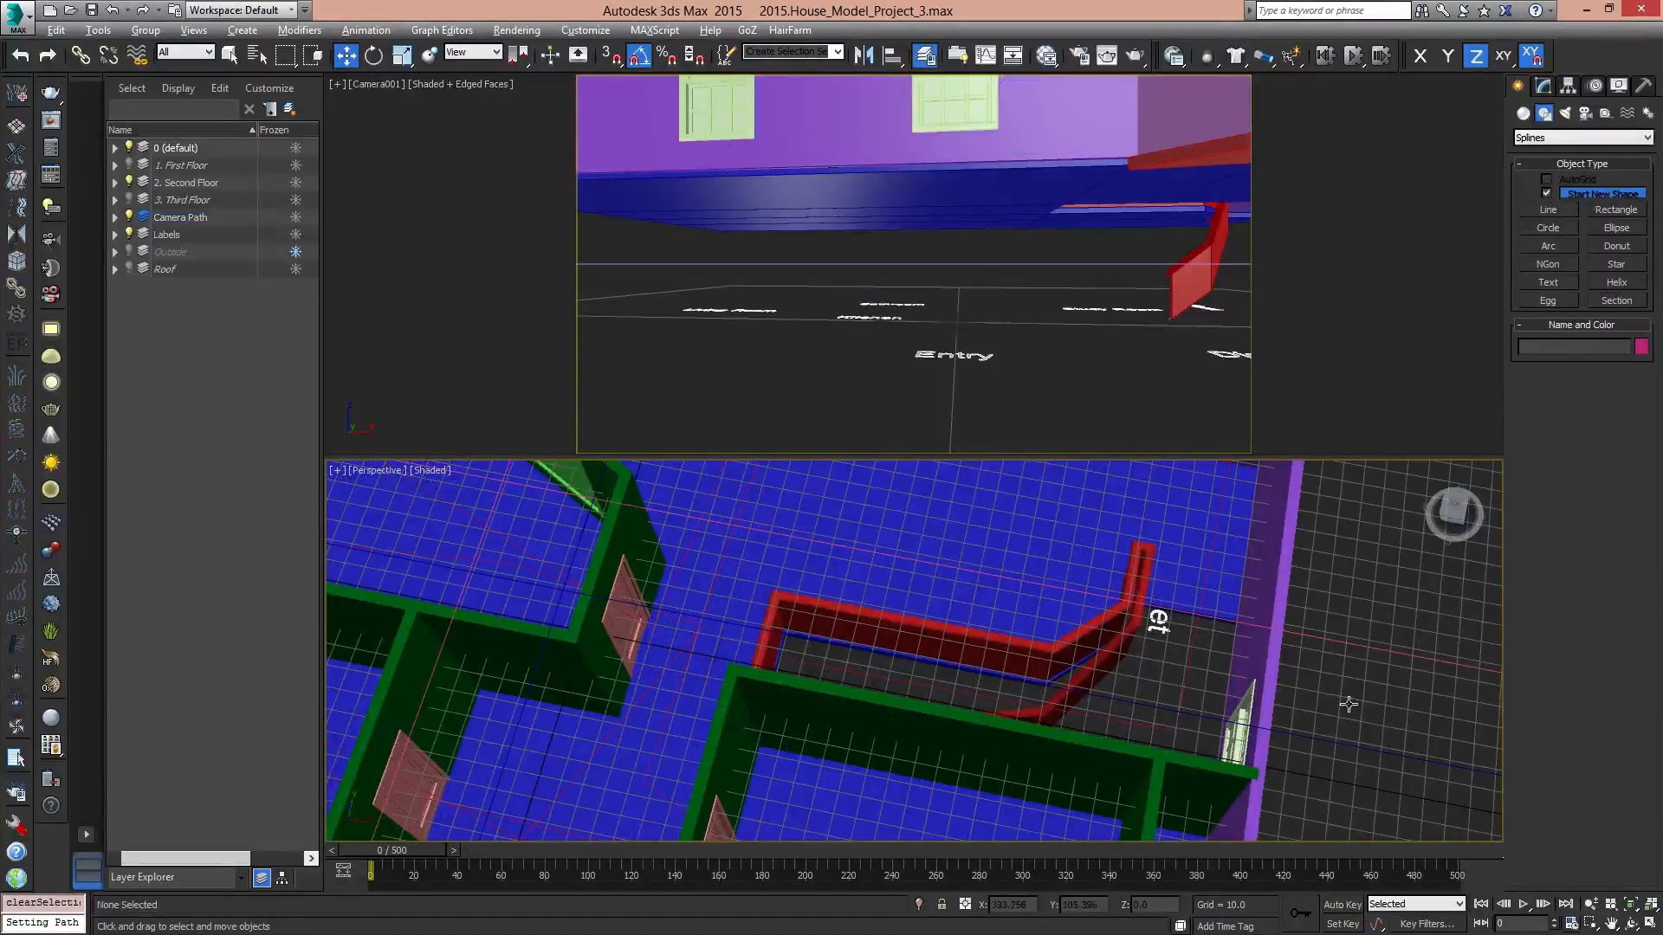
click(1159, 729)
scroll(1066, 701, down, 6)
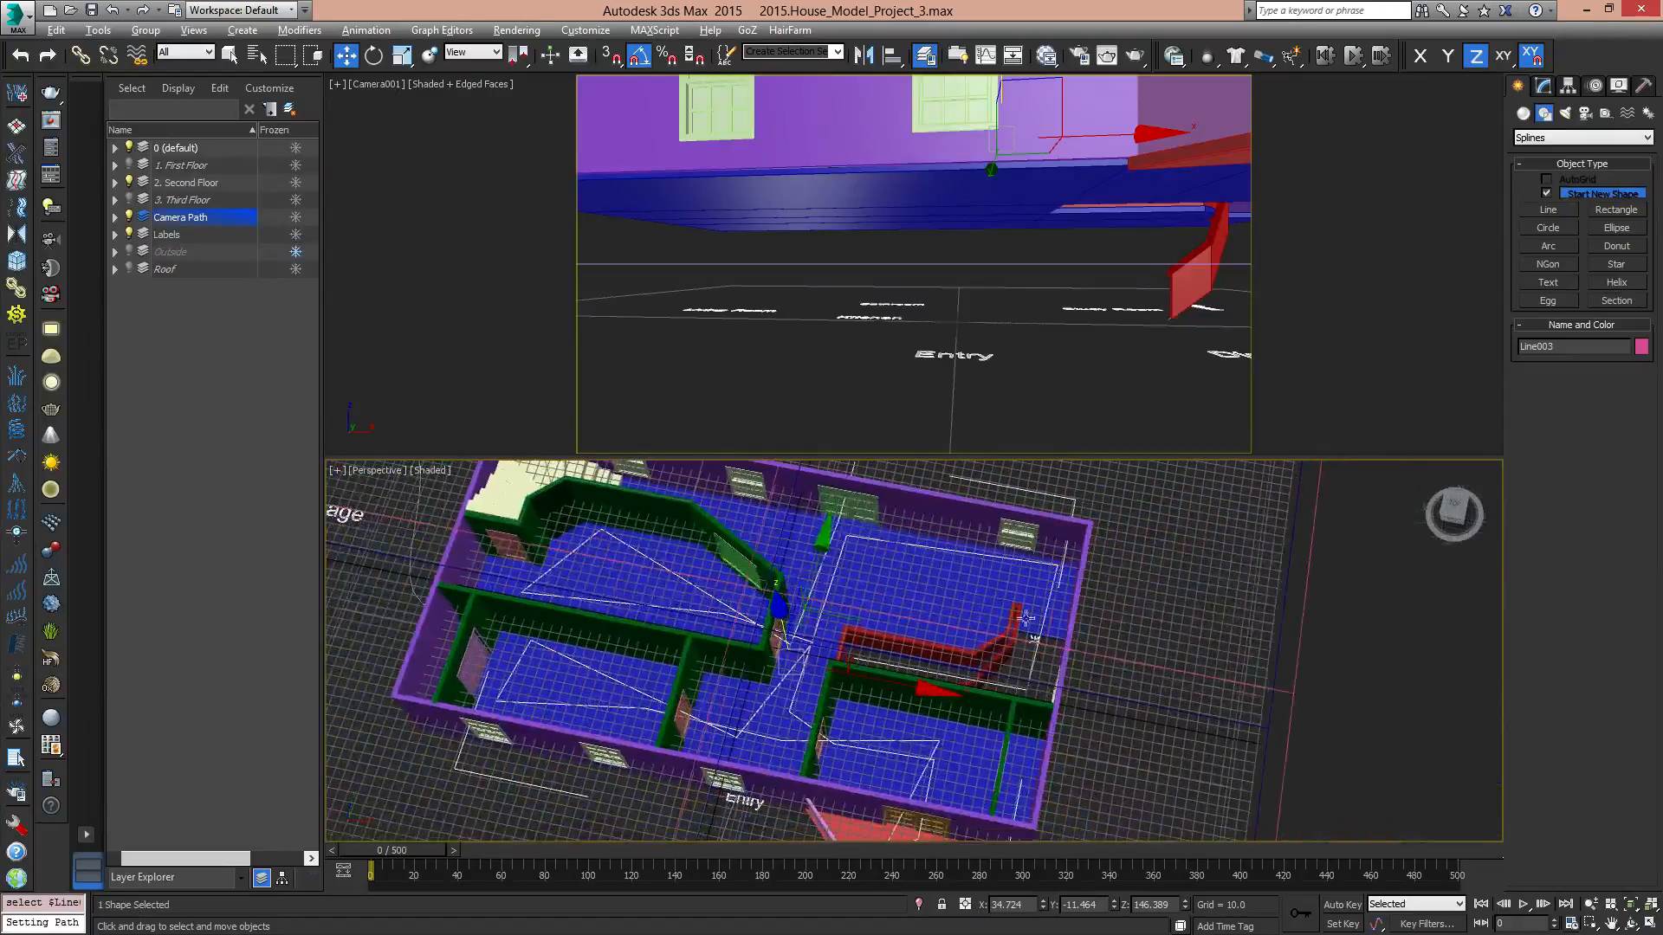
alt+middle_drag(1306, 702, 1229, 637)
Reactivate the home grid as the construction plane and hide the 0 (default) layer with the helper grids.
click(1194, 614)
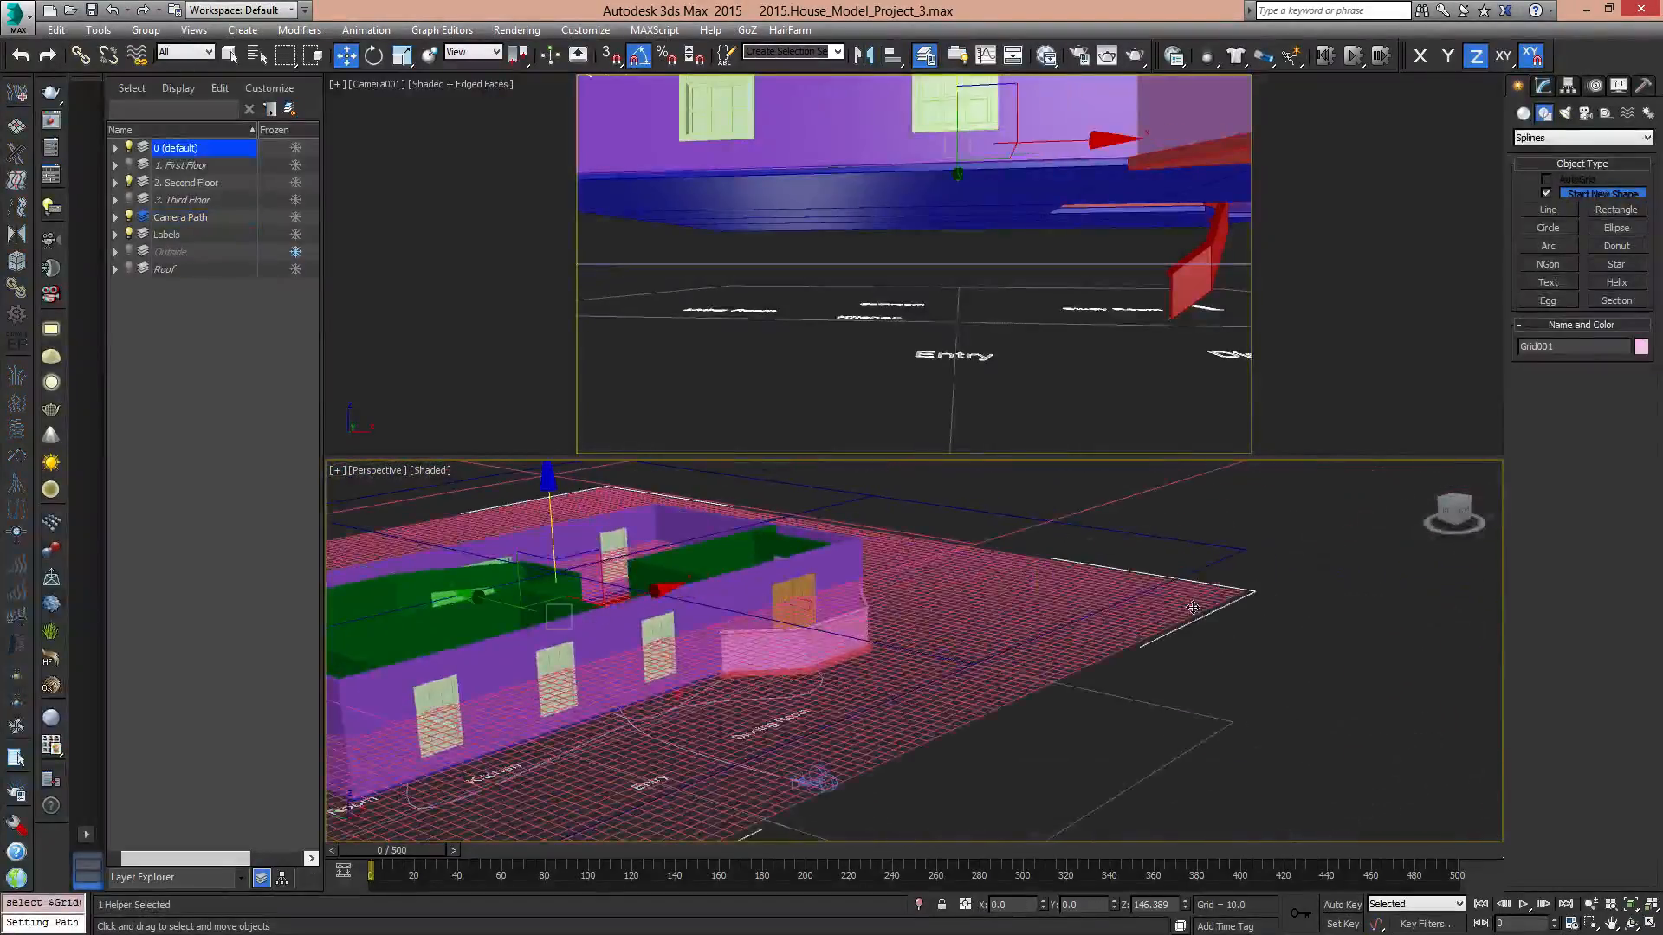
right_click(1194, 613)
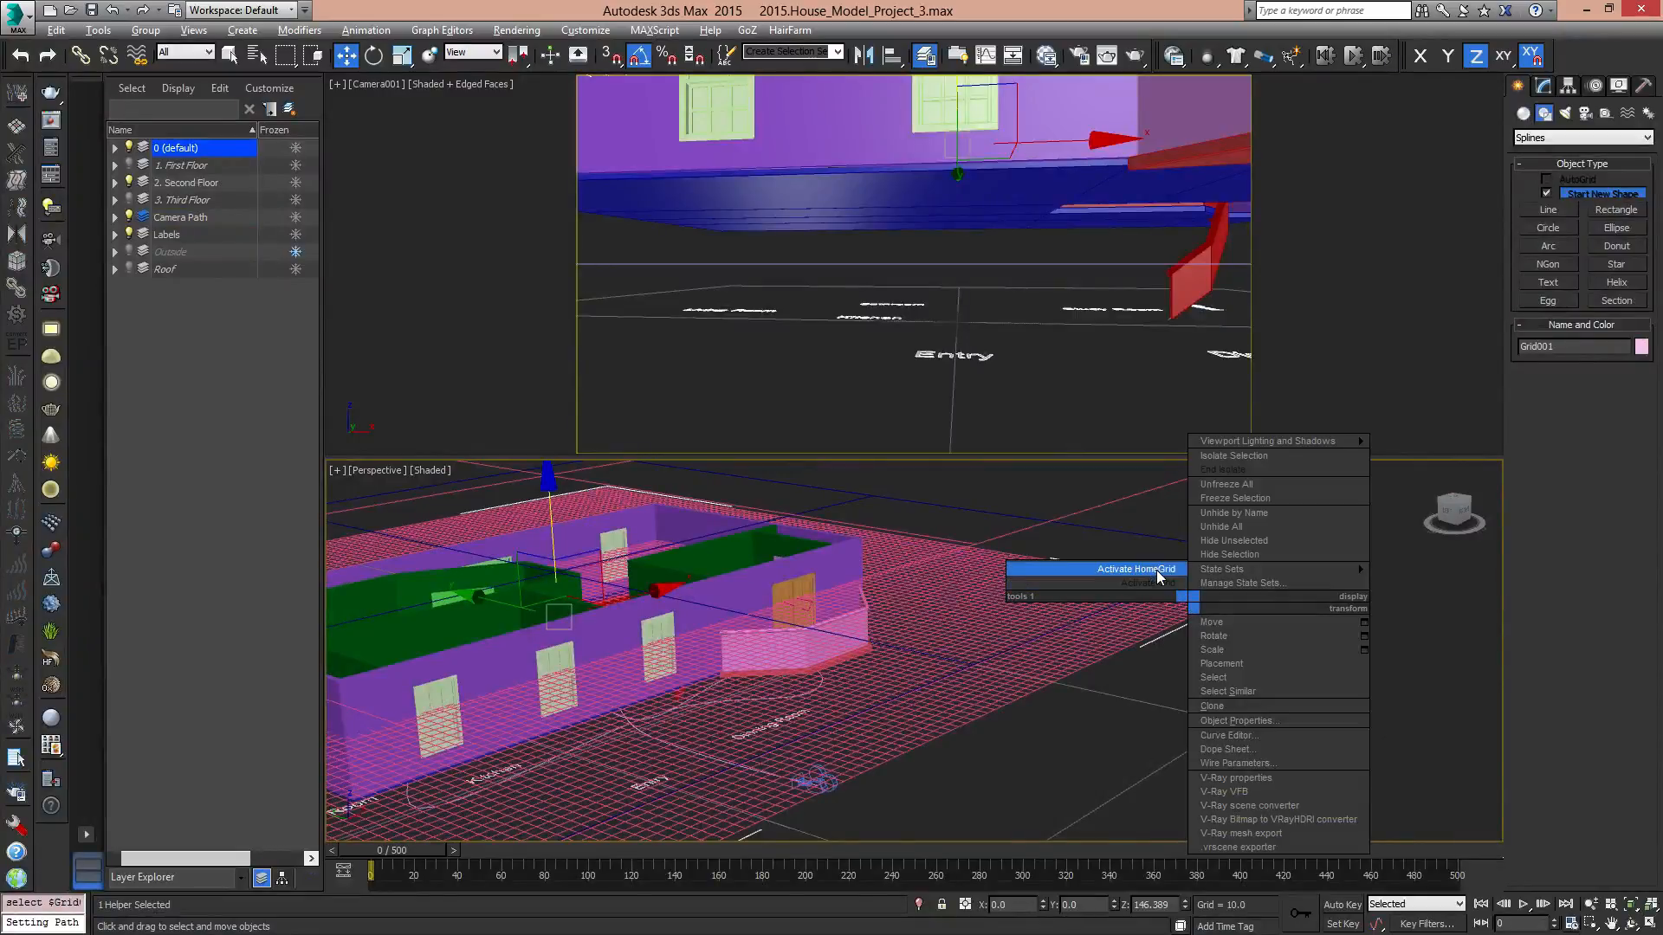
click(1159, 578)
middle_drag(965, 751, 948, 600)
middle_drag(840, 589, 847, 825)
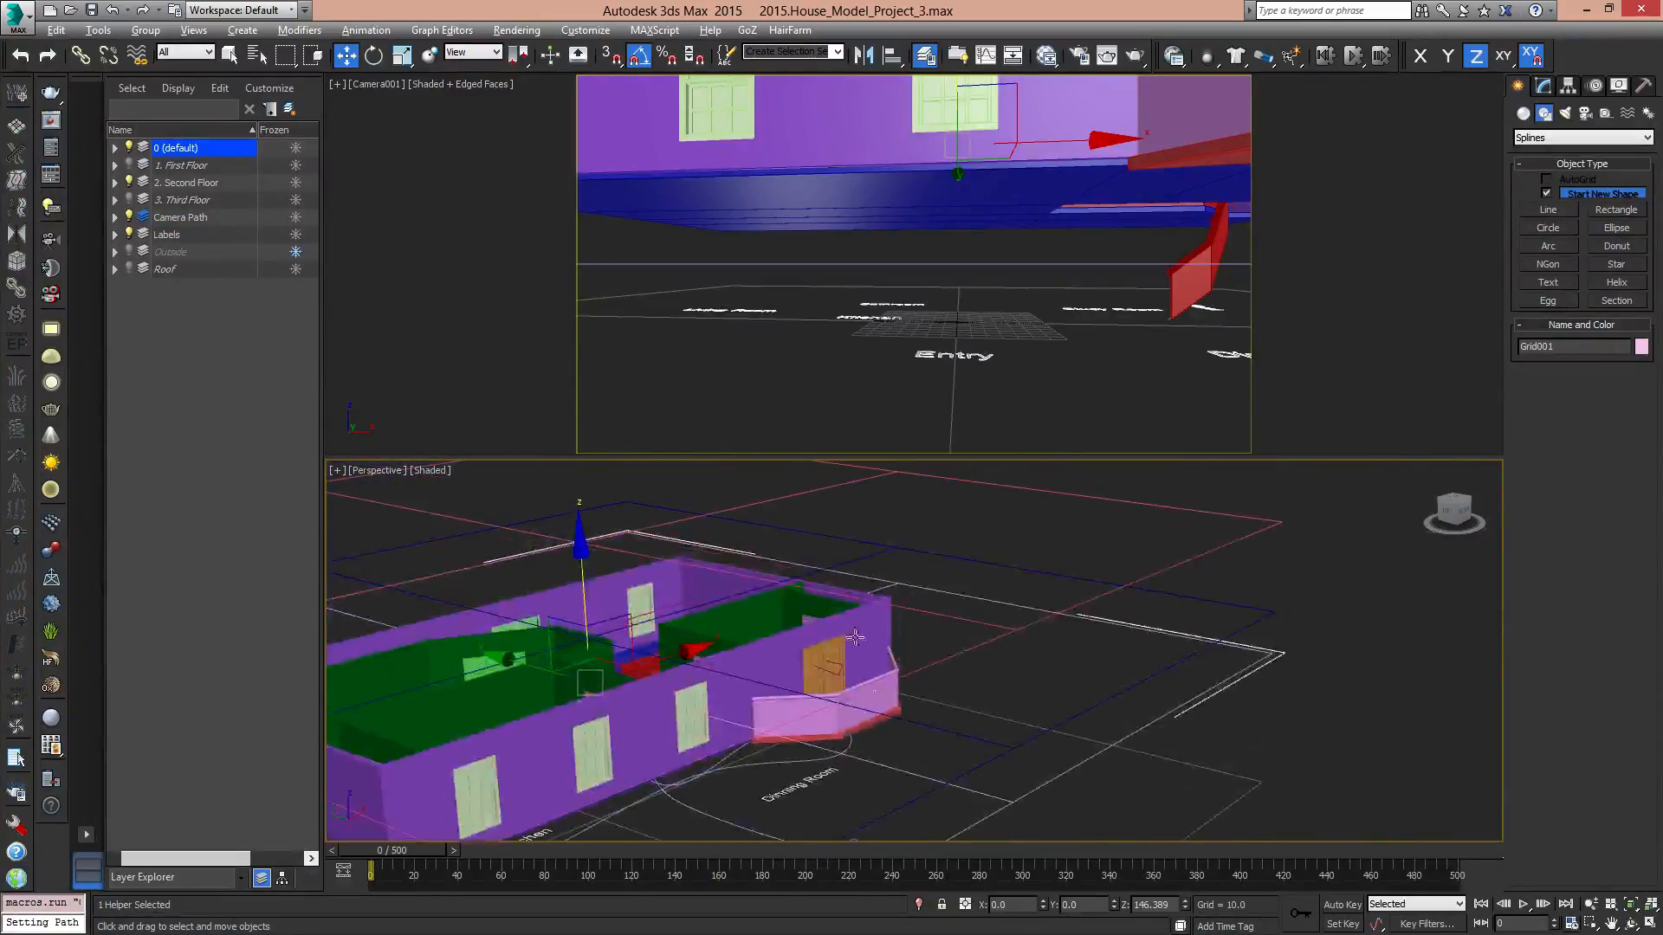
click(128, 149)
Select the starting vertex of the second-floor camera path in the stairwell and lower it vertically to about the first-floor path's level.
middle_drag(825, 689, 938, 715)
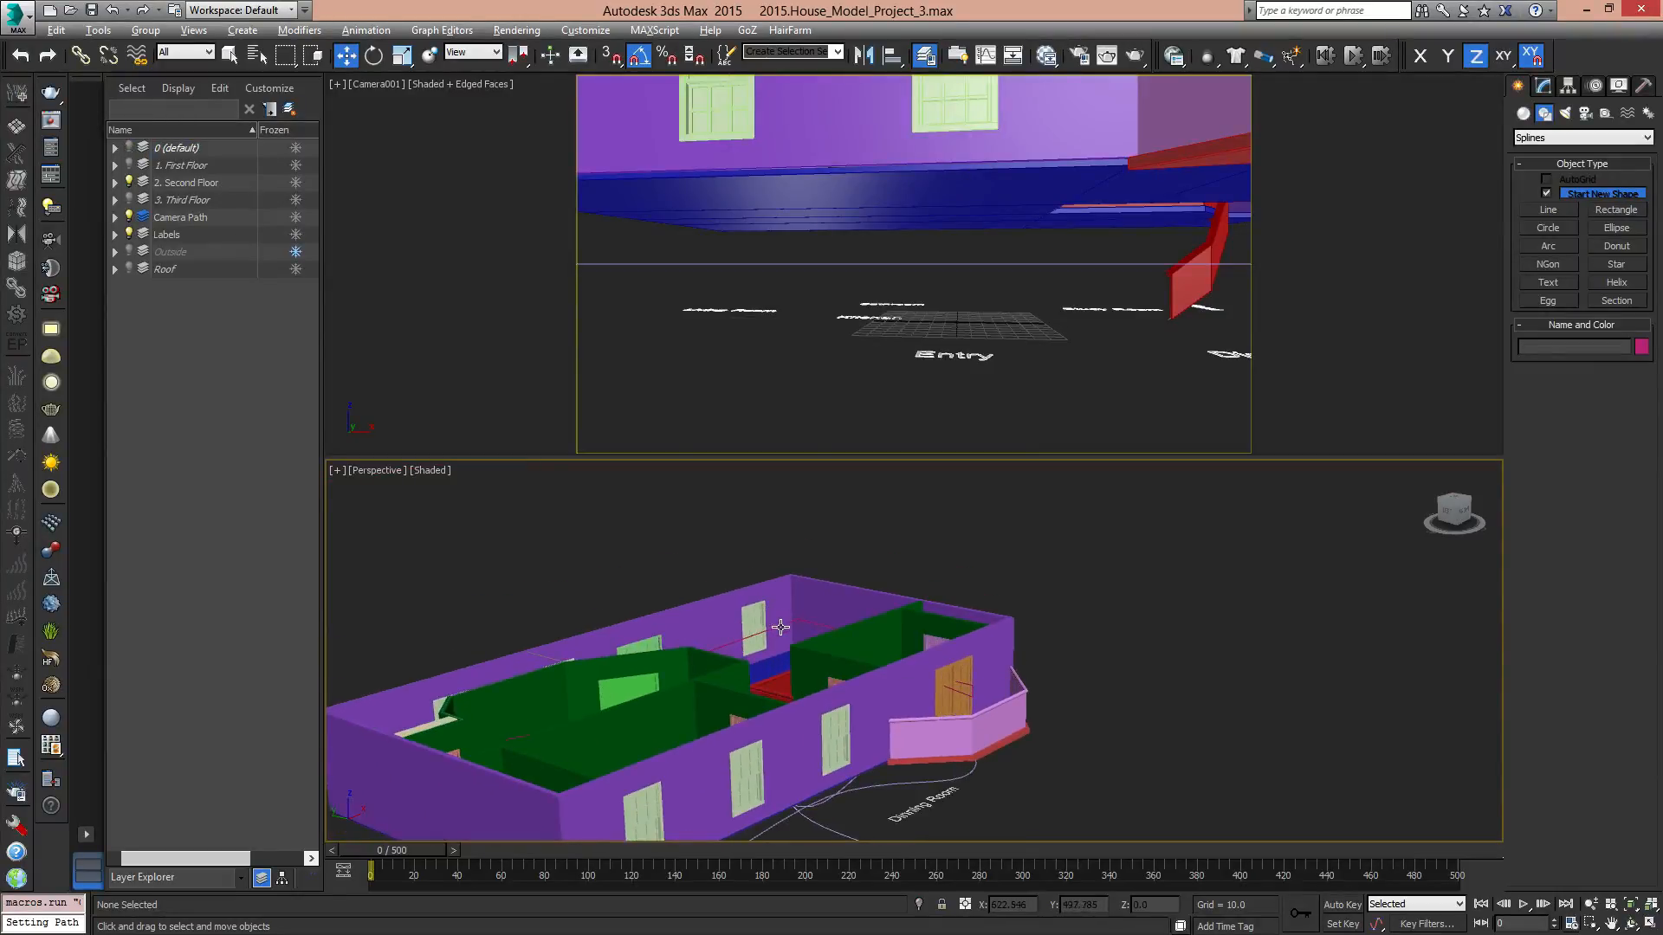
click(779, 624)
alt+middle_drag(779, 625, 992, 573)
alt+middle_drag(828, 639, 944, 622)
scroll(944, 622, up, 5)
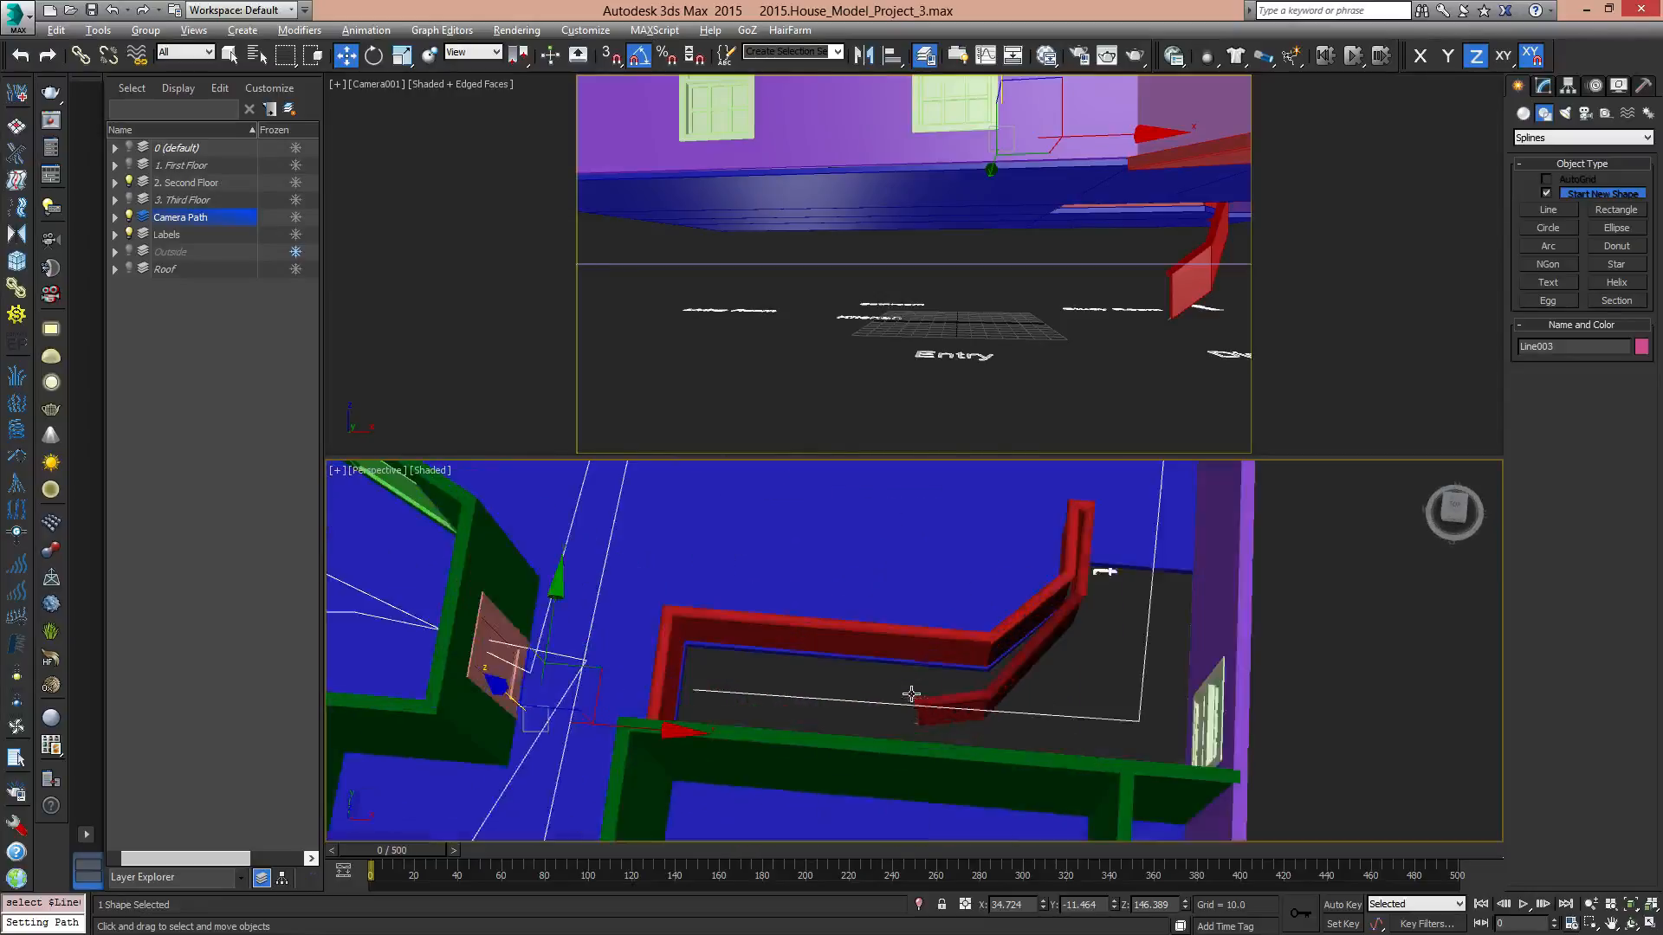
click(1544, 85)
click(1558, 511)
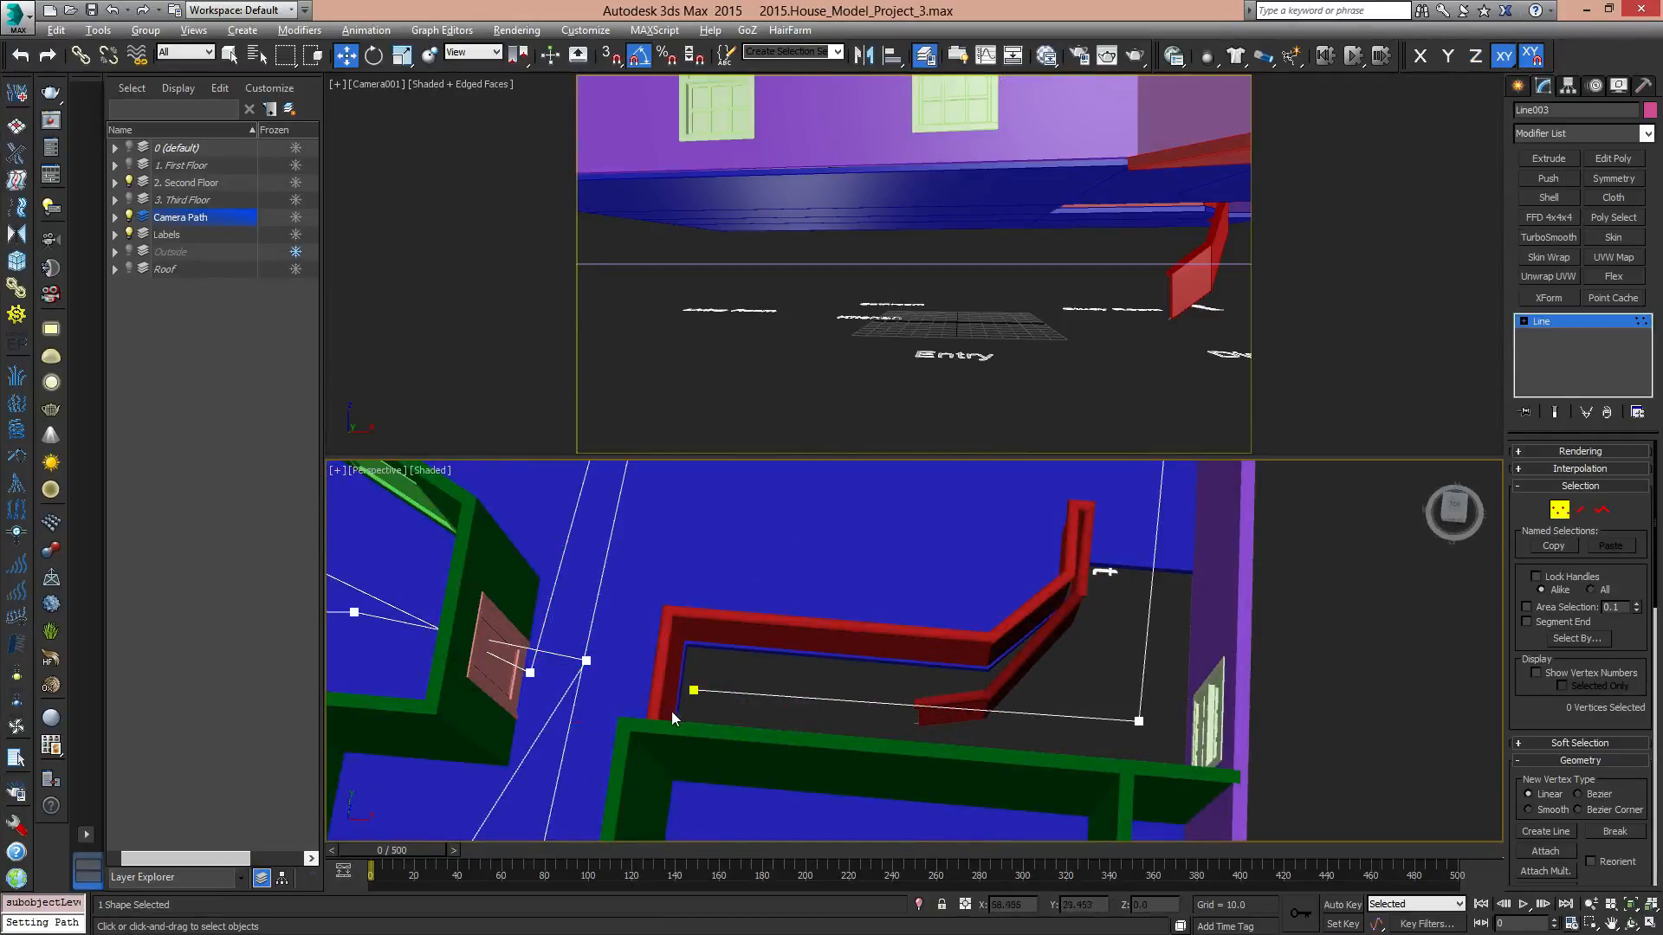
click(693, 691)
middle_drag(747, 760, 780, 581)
scroll(771, 732, down, 5)
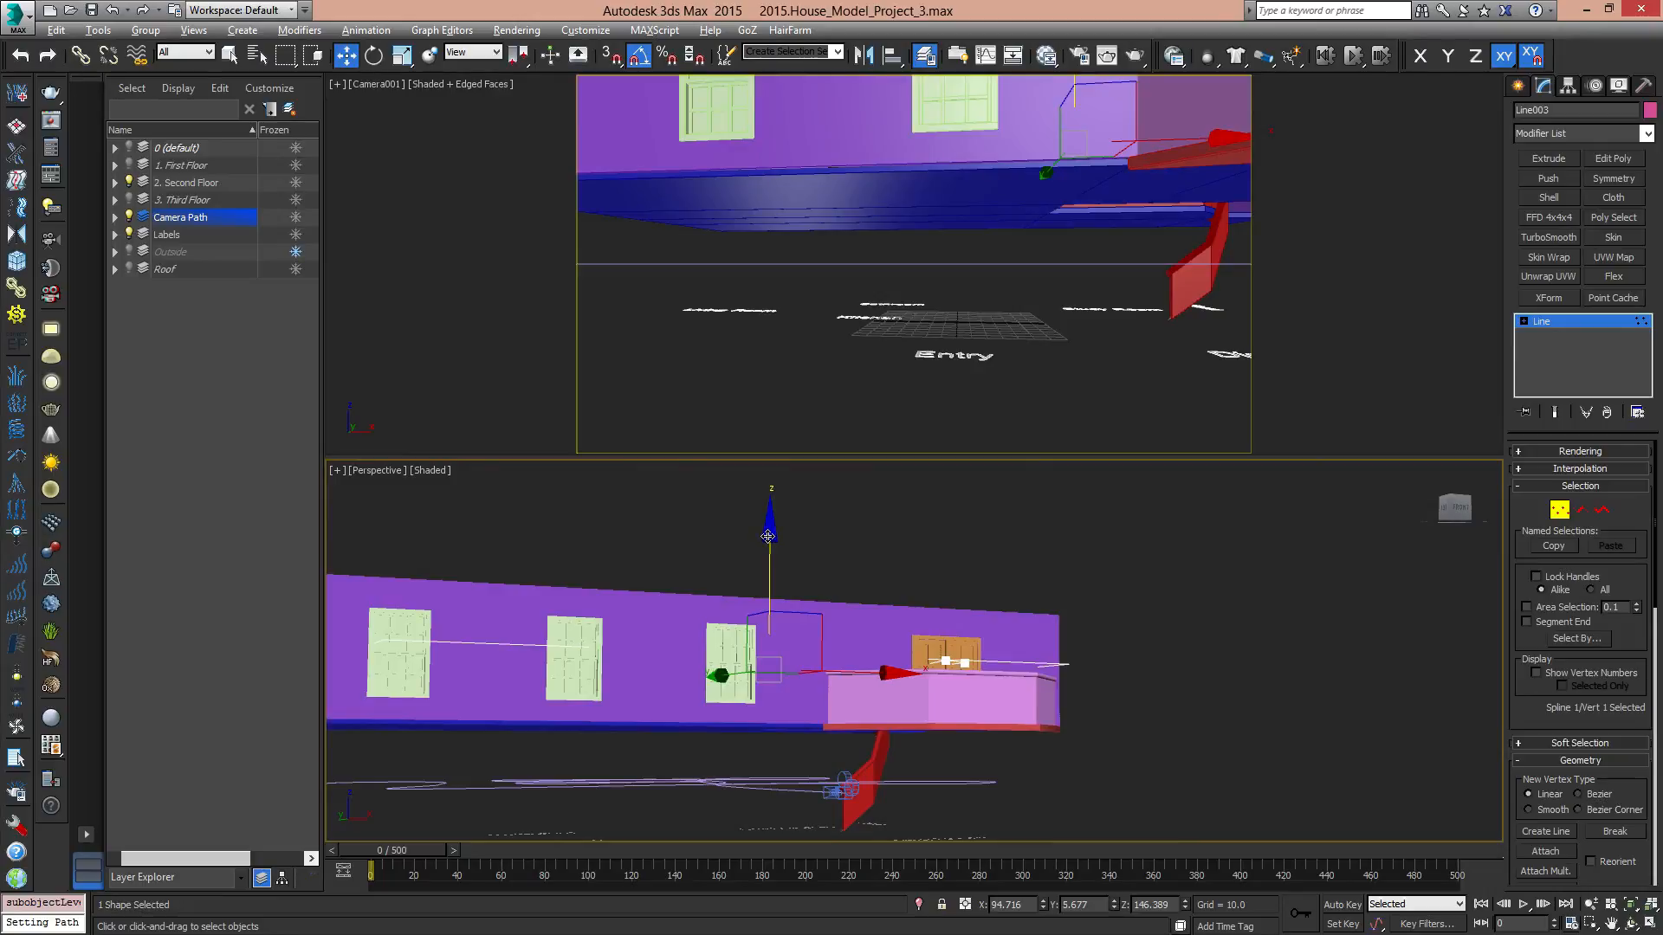
drag(767, 537, 834, 838)
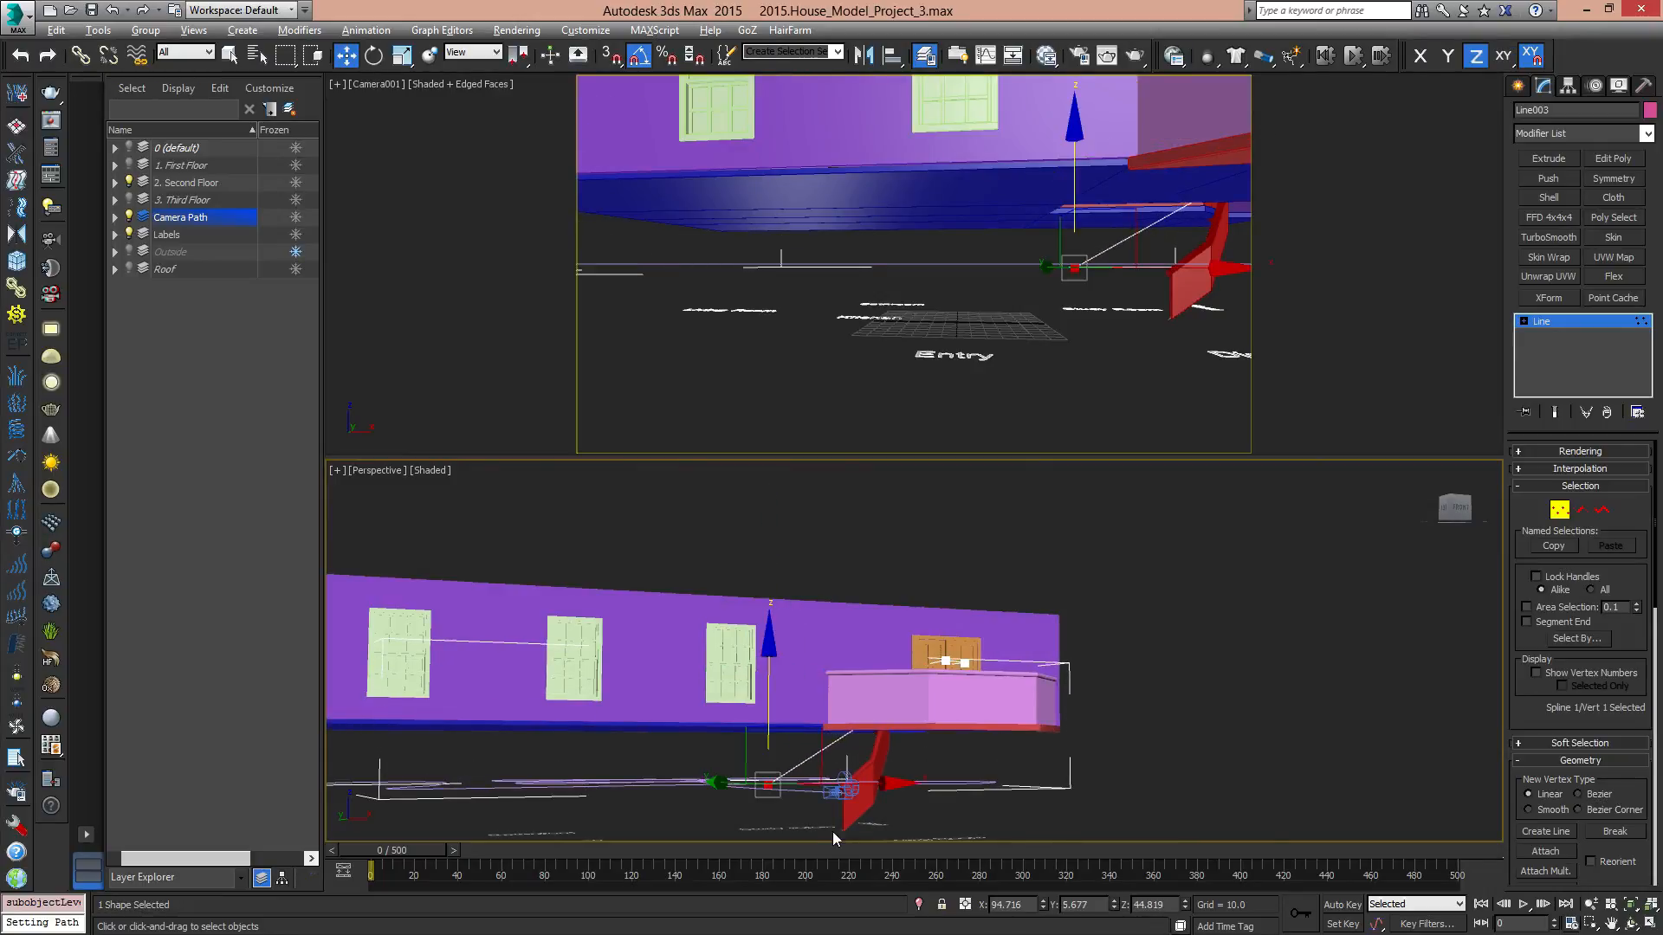
Check the first-floor camera path's height and set the second-floor path's starting vertex to Z 48.
alt+middle_drag(834, 838, 815, 664)
scroll(892, 717, up, 3)
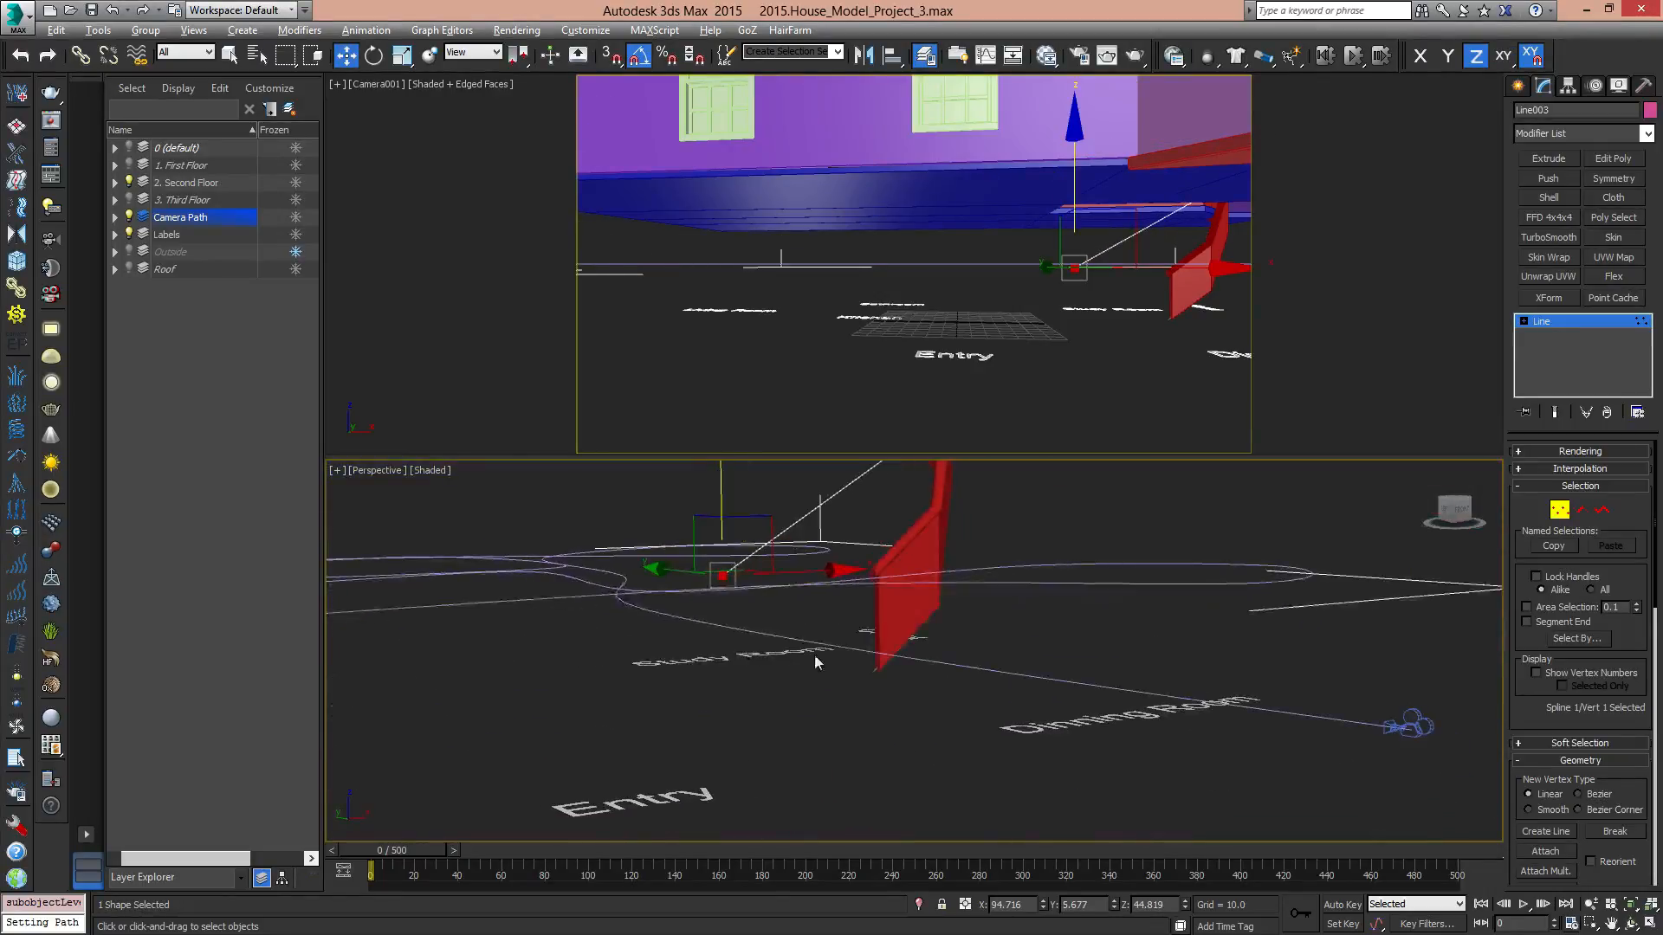
click(1559, 511)
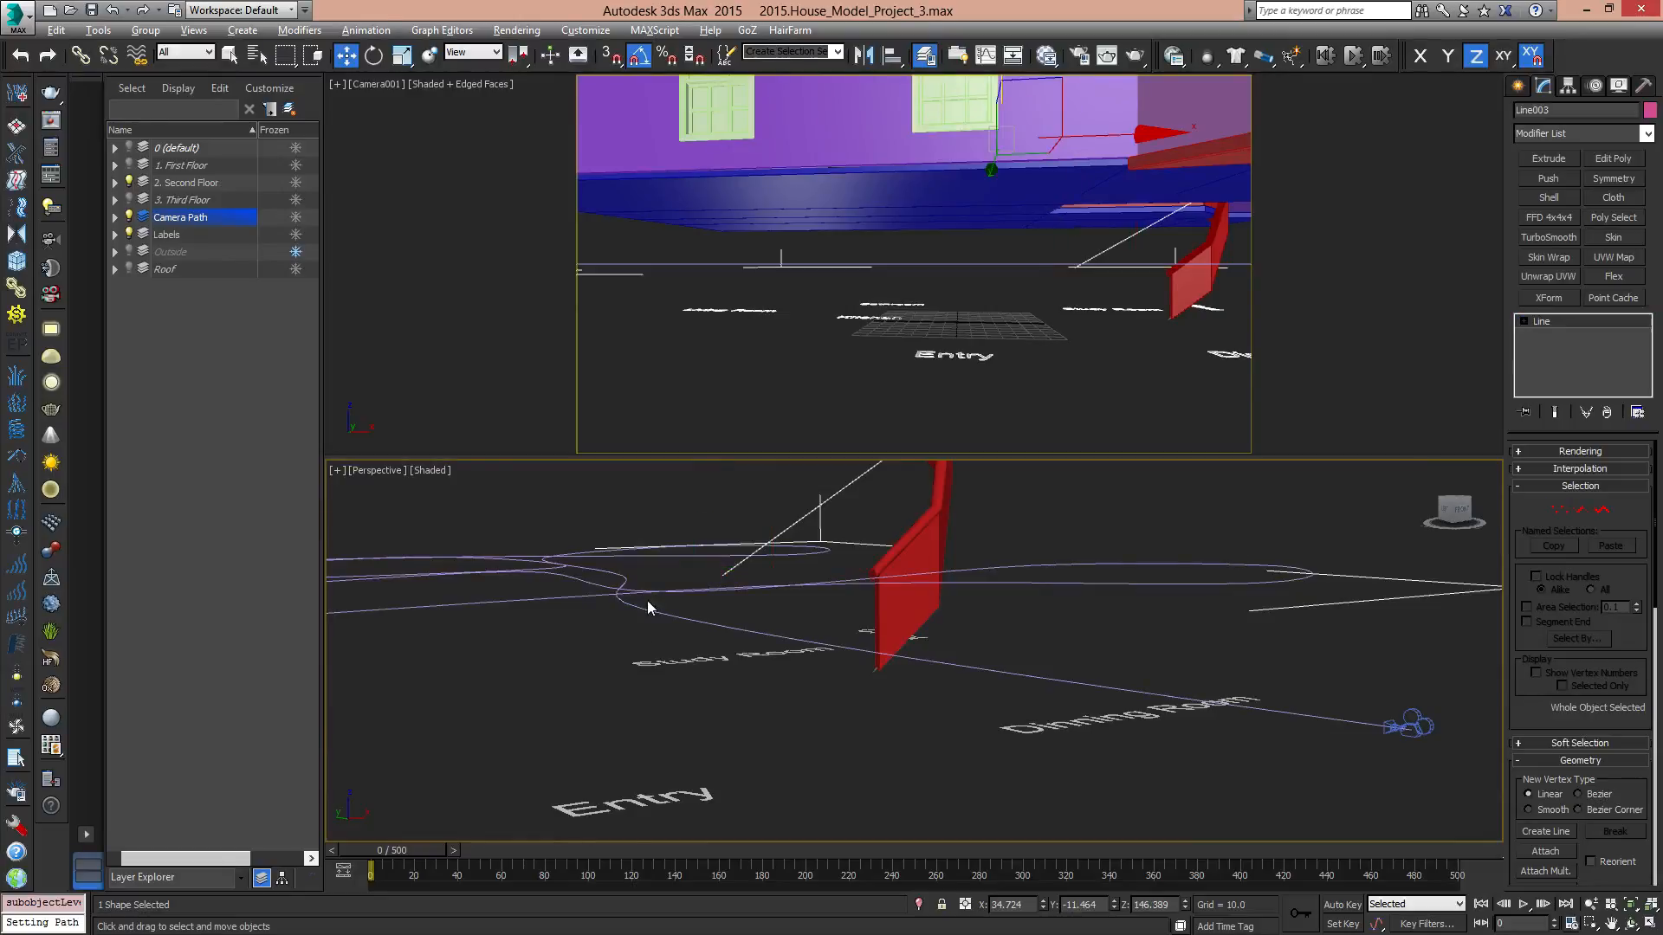
click(684, 590)
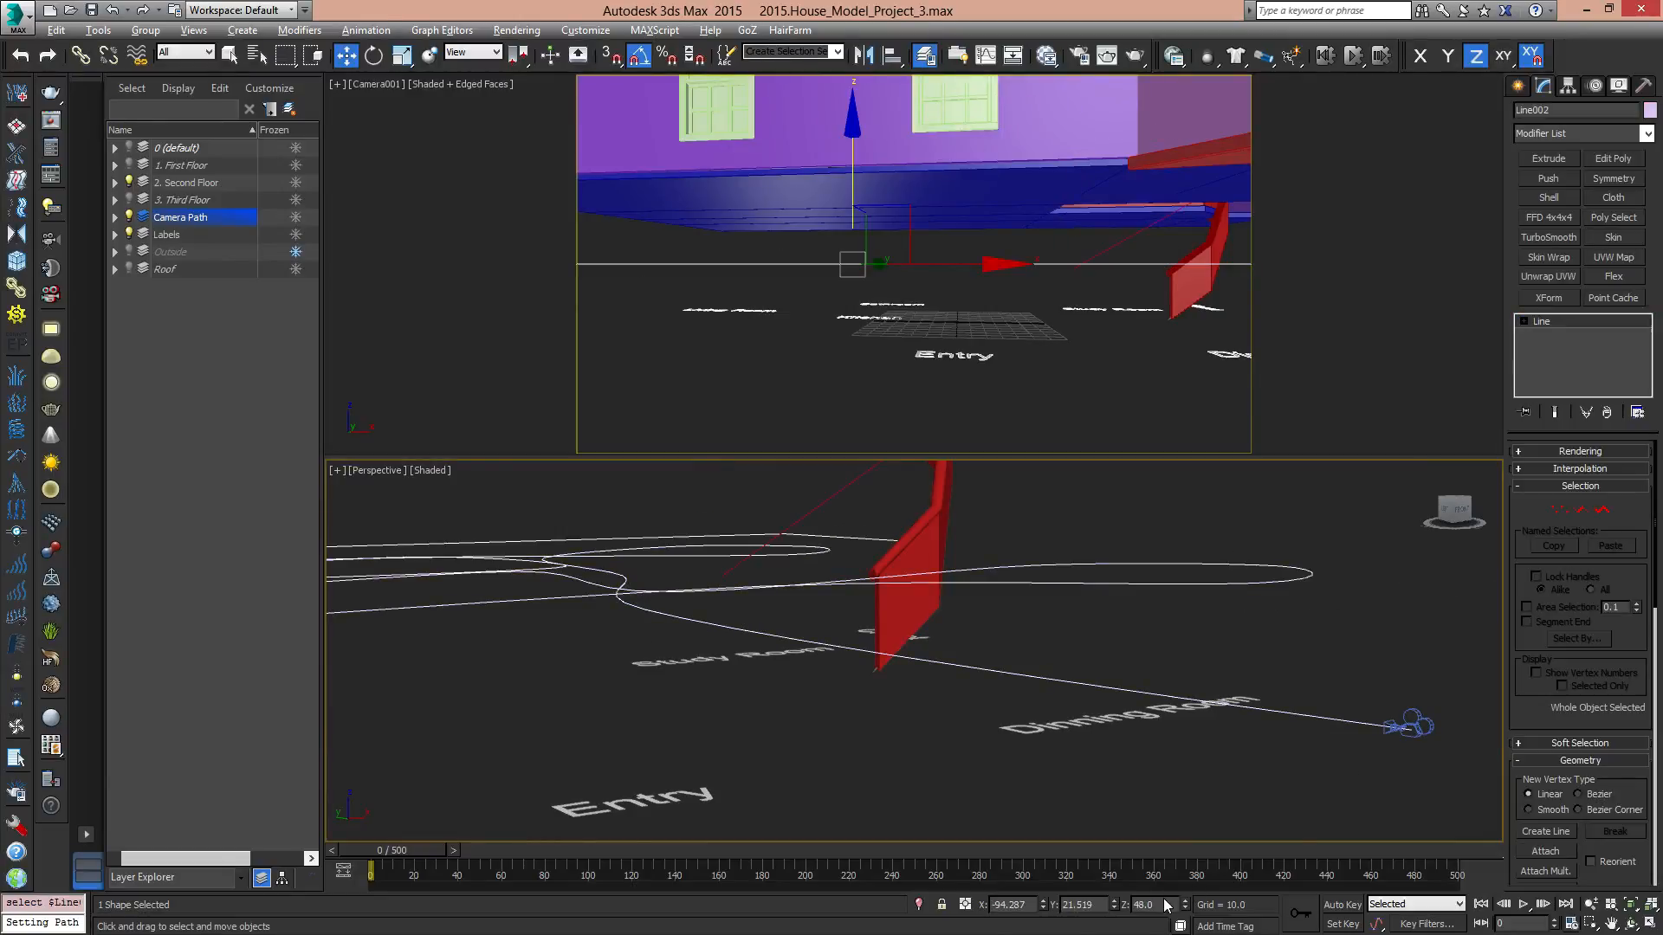
click(752, 569)
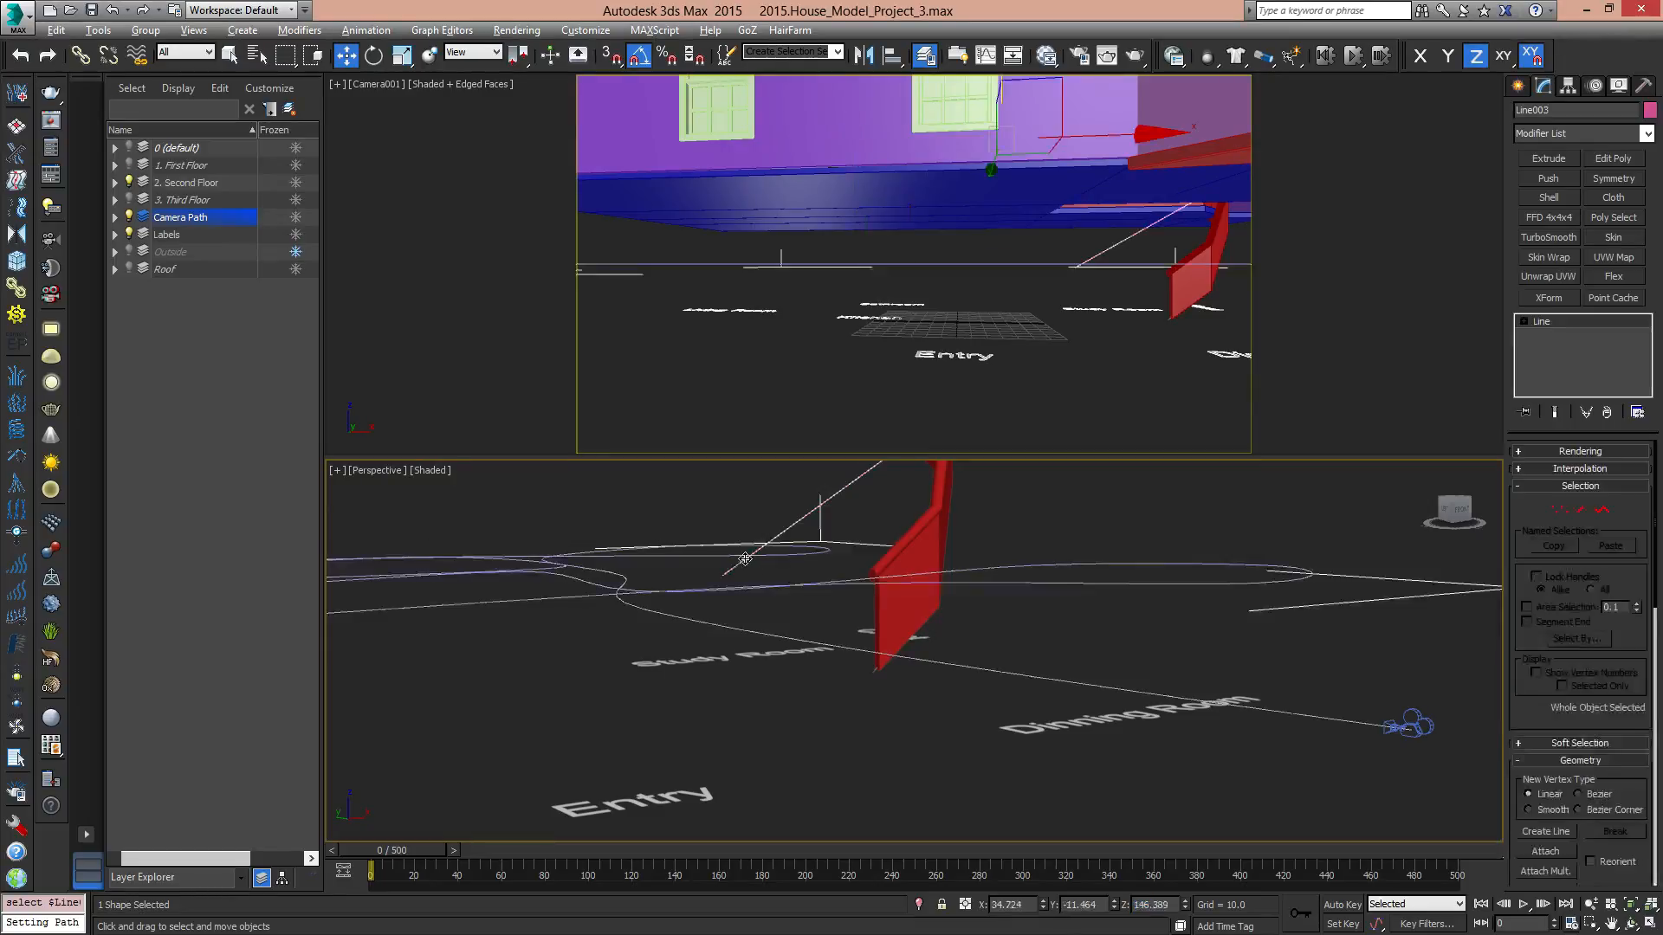
click(1559, 510)
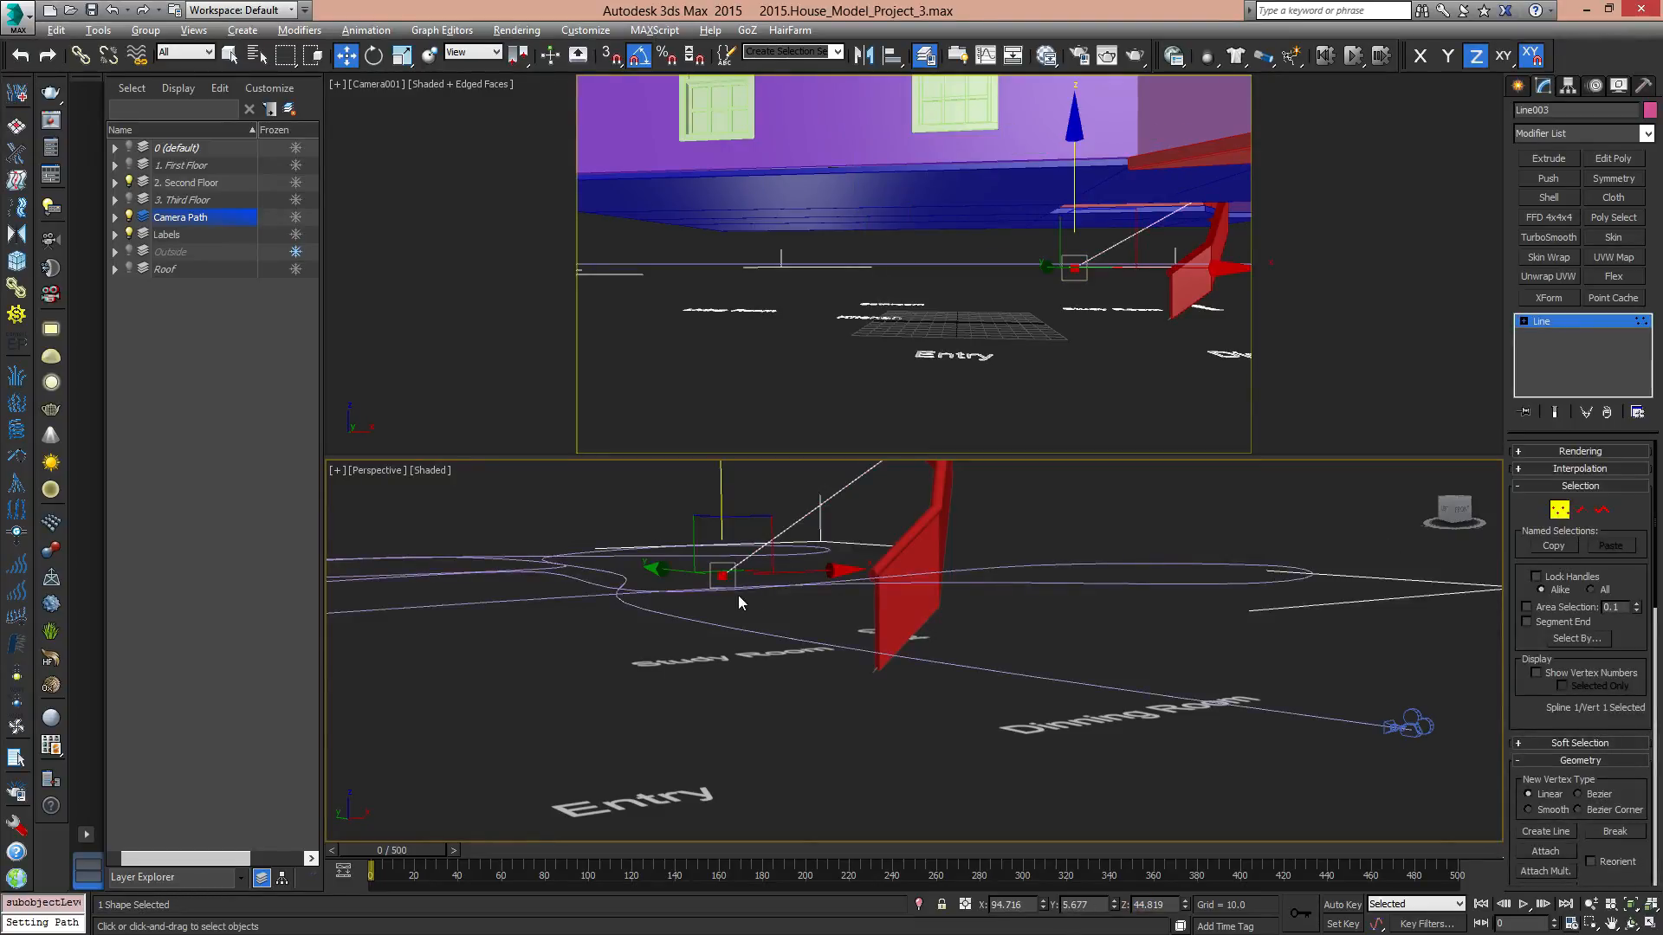
alt+middle_drag(740, 603, 764, 616)
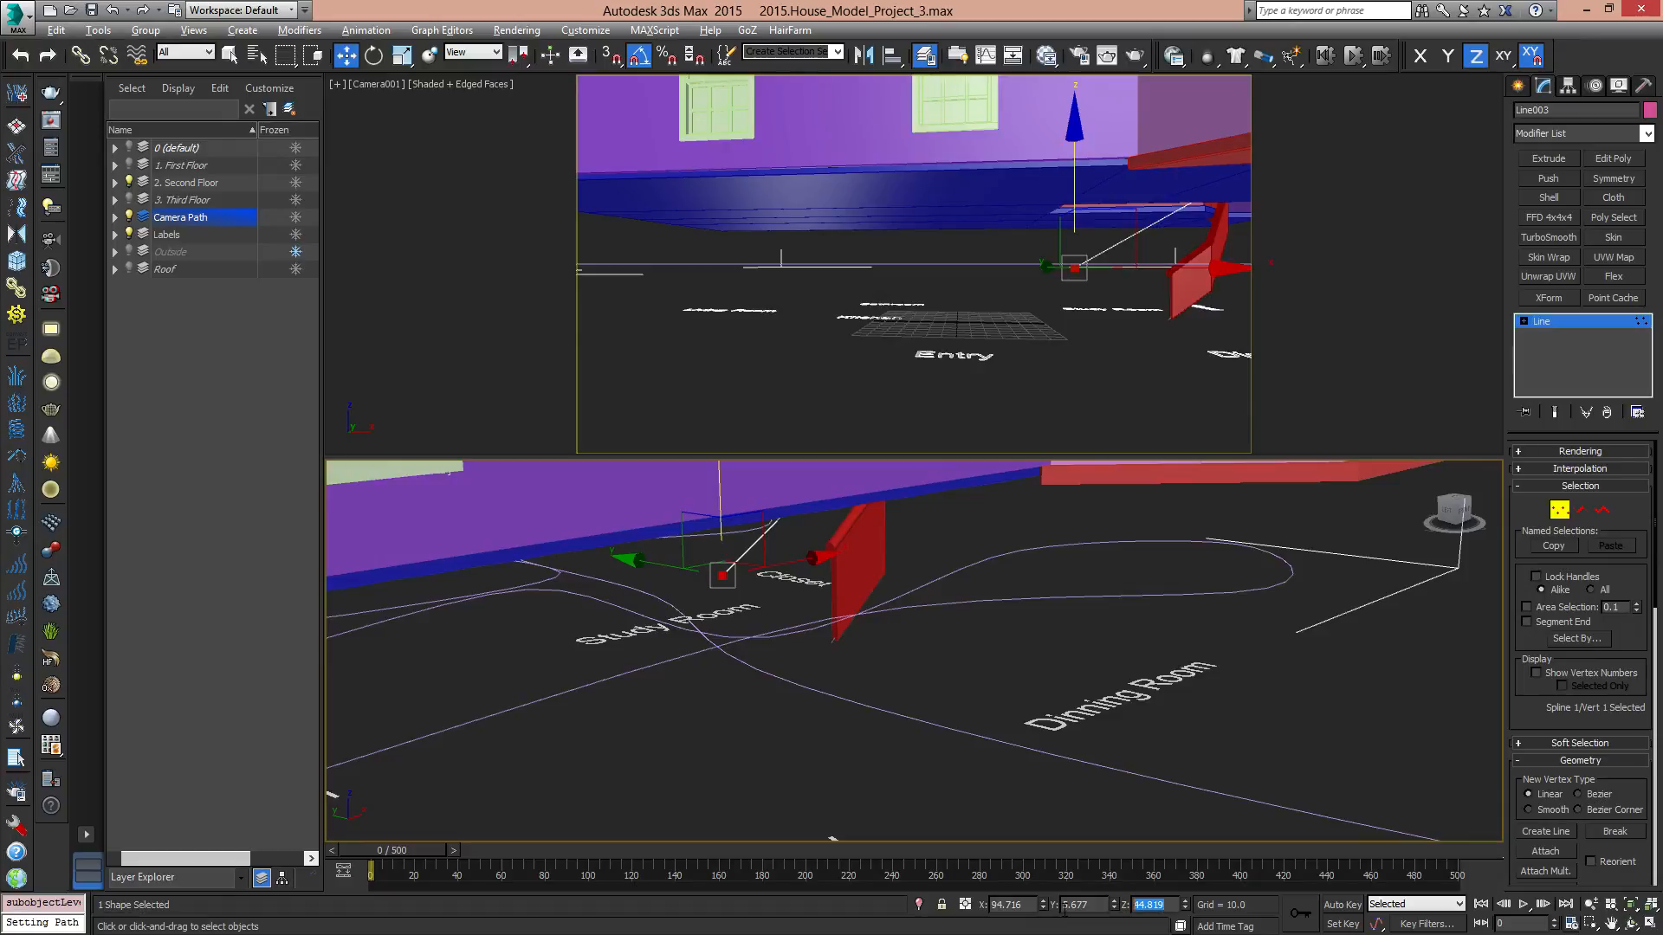
text(48)
key(Return)
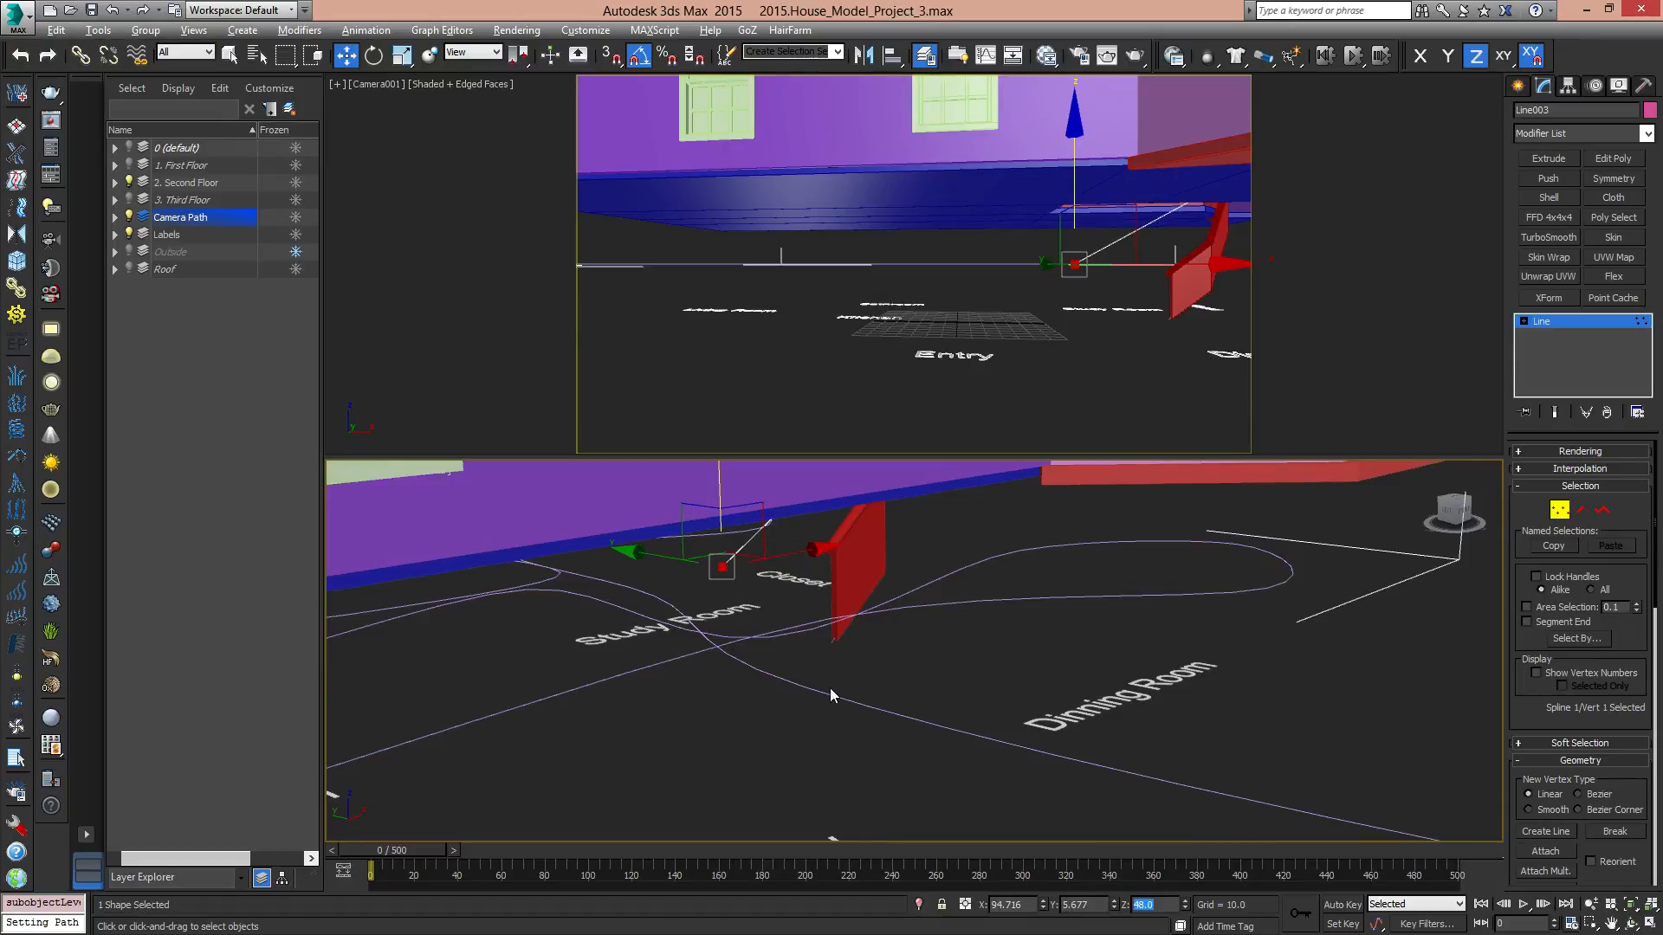
Select the first-floor camera path and hide the 2. Second Floor layer.
alt+middle_drag(829, 695, 635, 583)
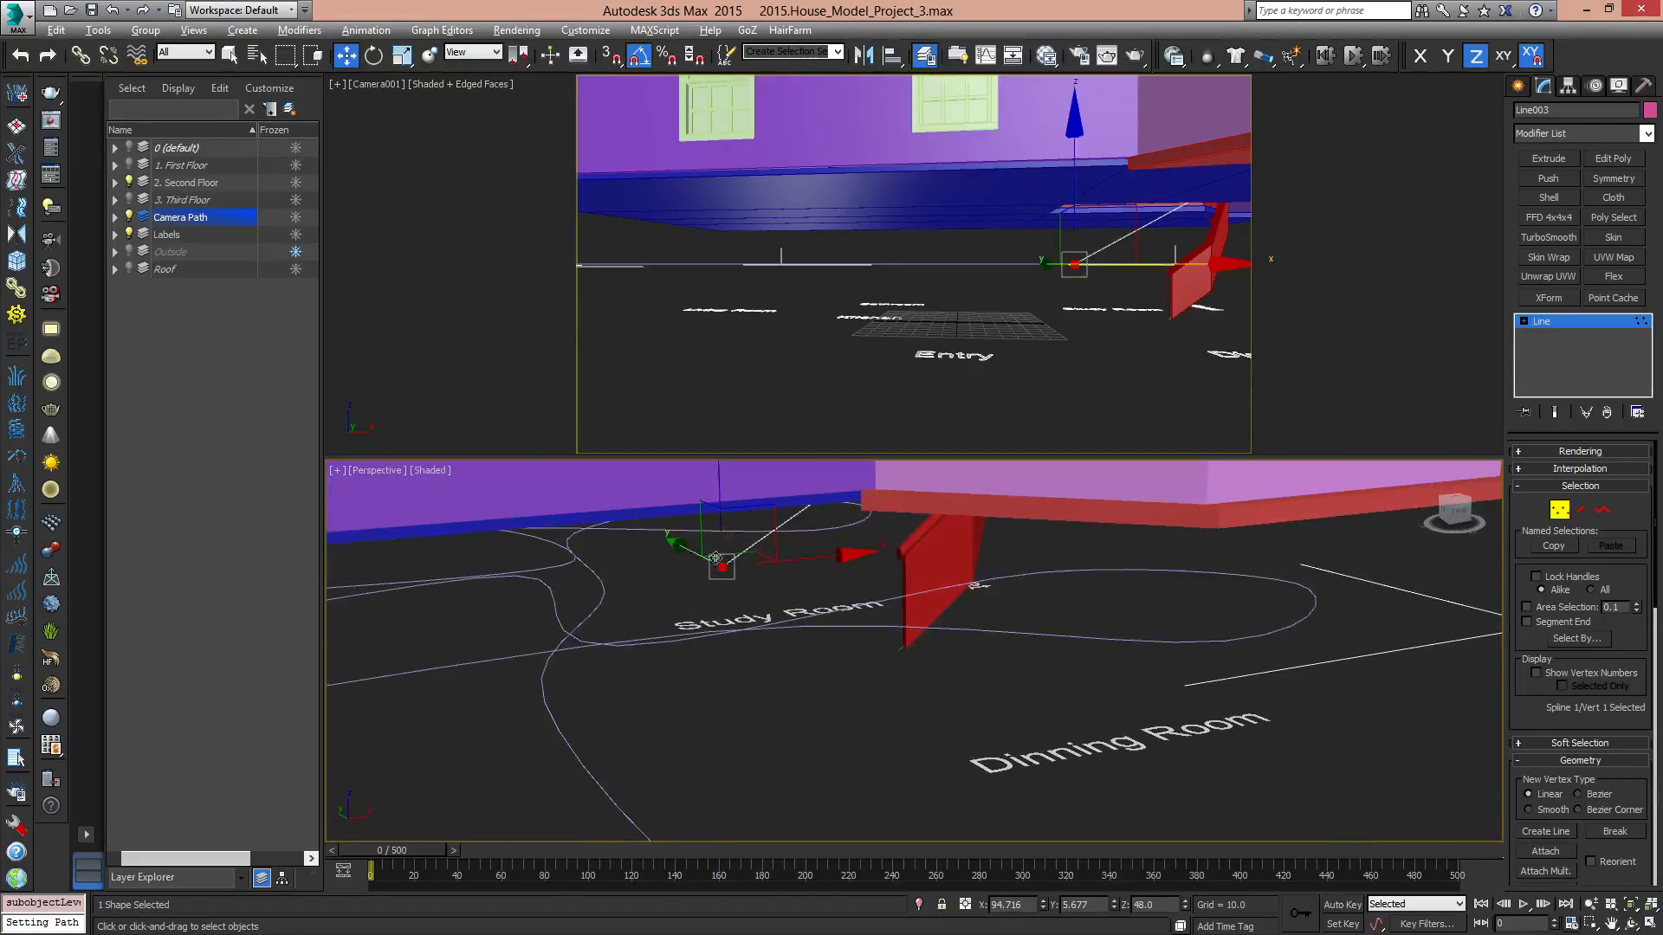
scroll(707, 593, down, 5)
scroll(853, 626, down, 4)
alt+middle_drag(853, 626, 620, 625)
middle_drag(944, 563, 603, 556)
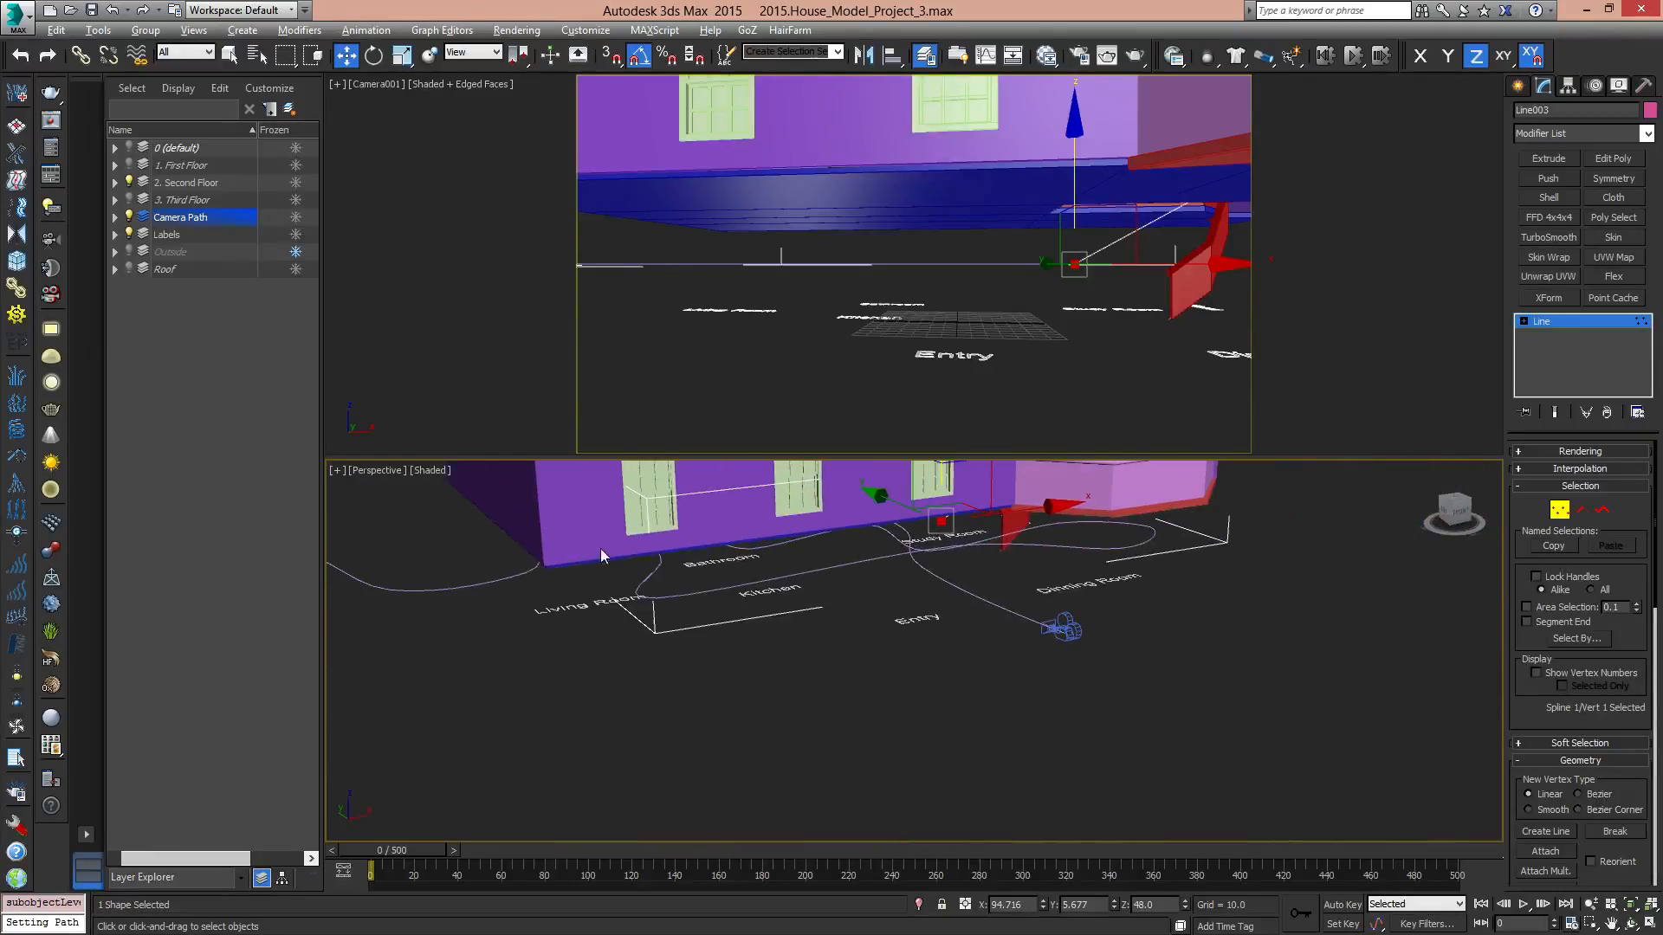
middle_drag(872, 621, 1022, 646)
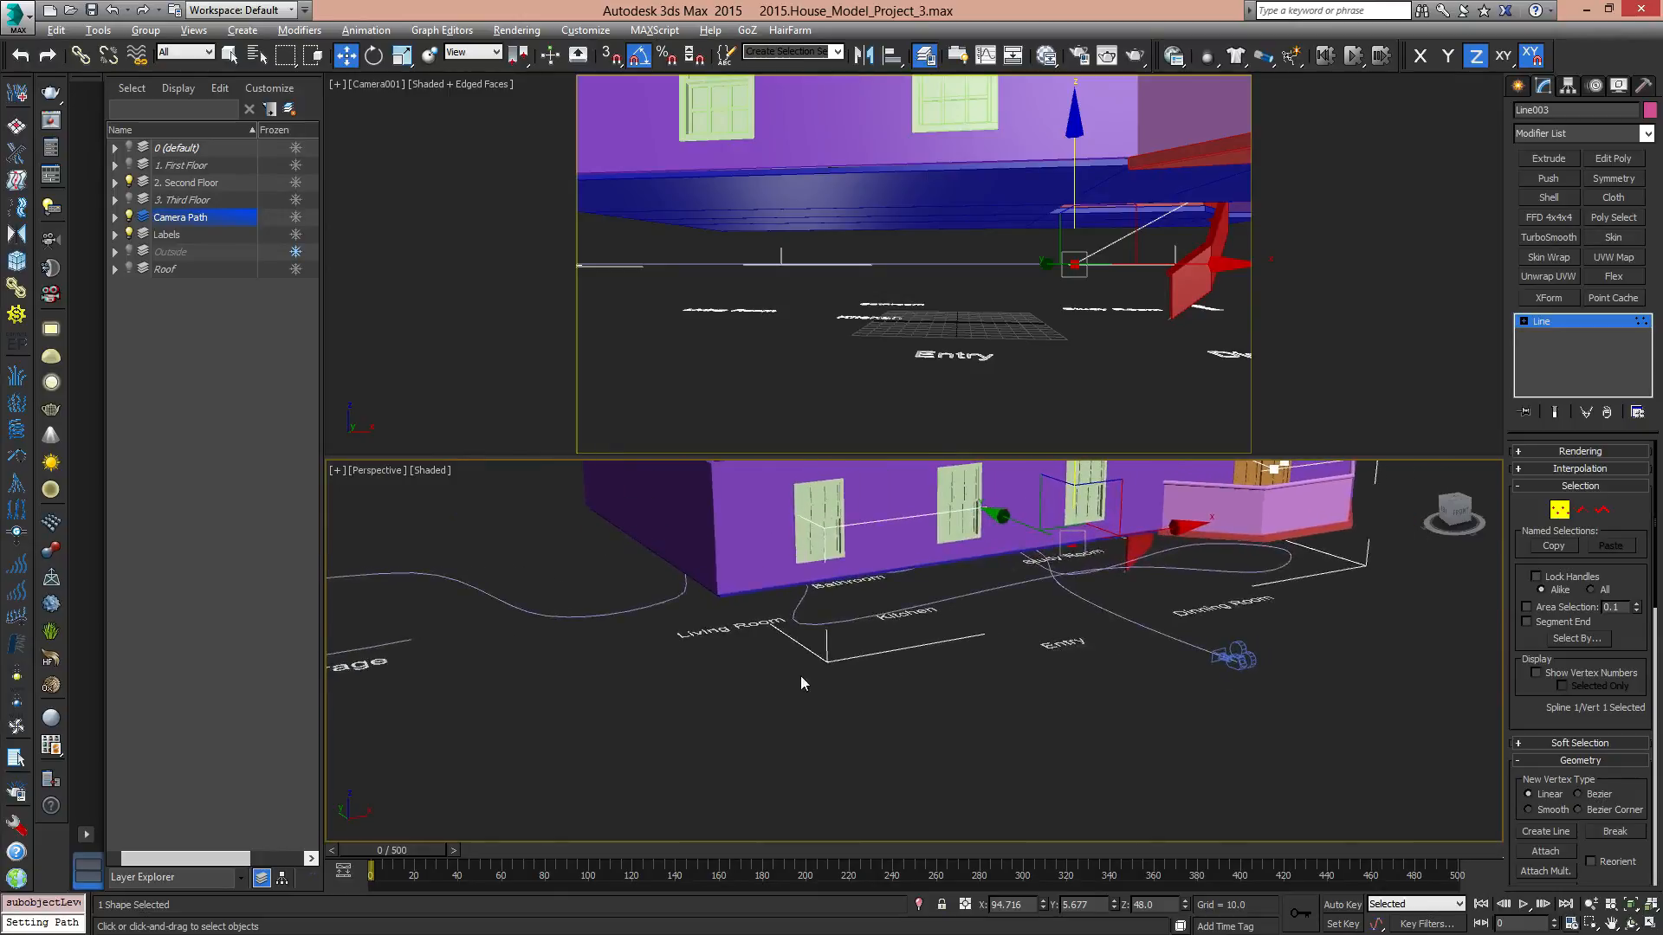
click(1560, 512)
click(392, 642)
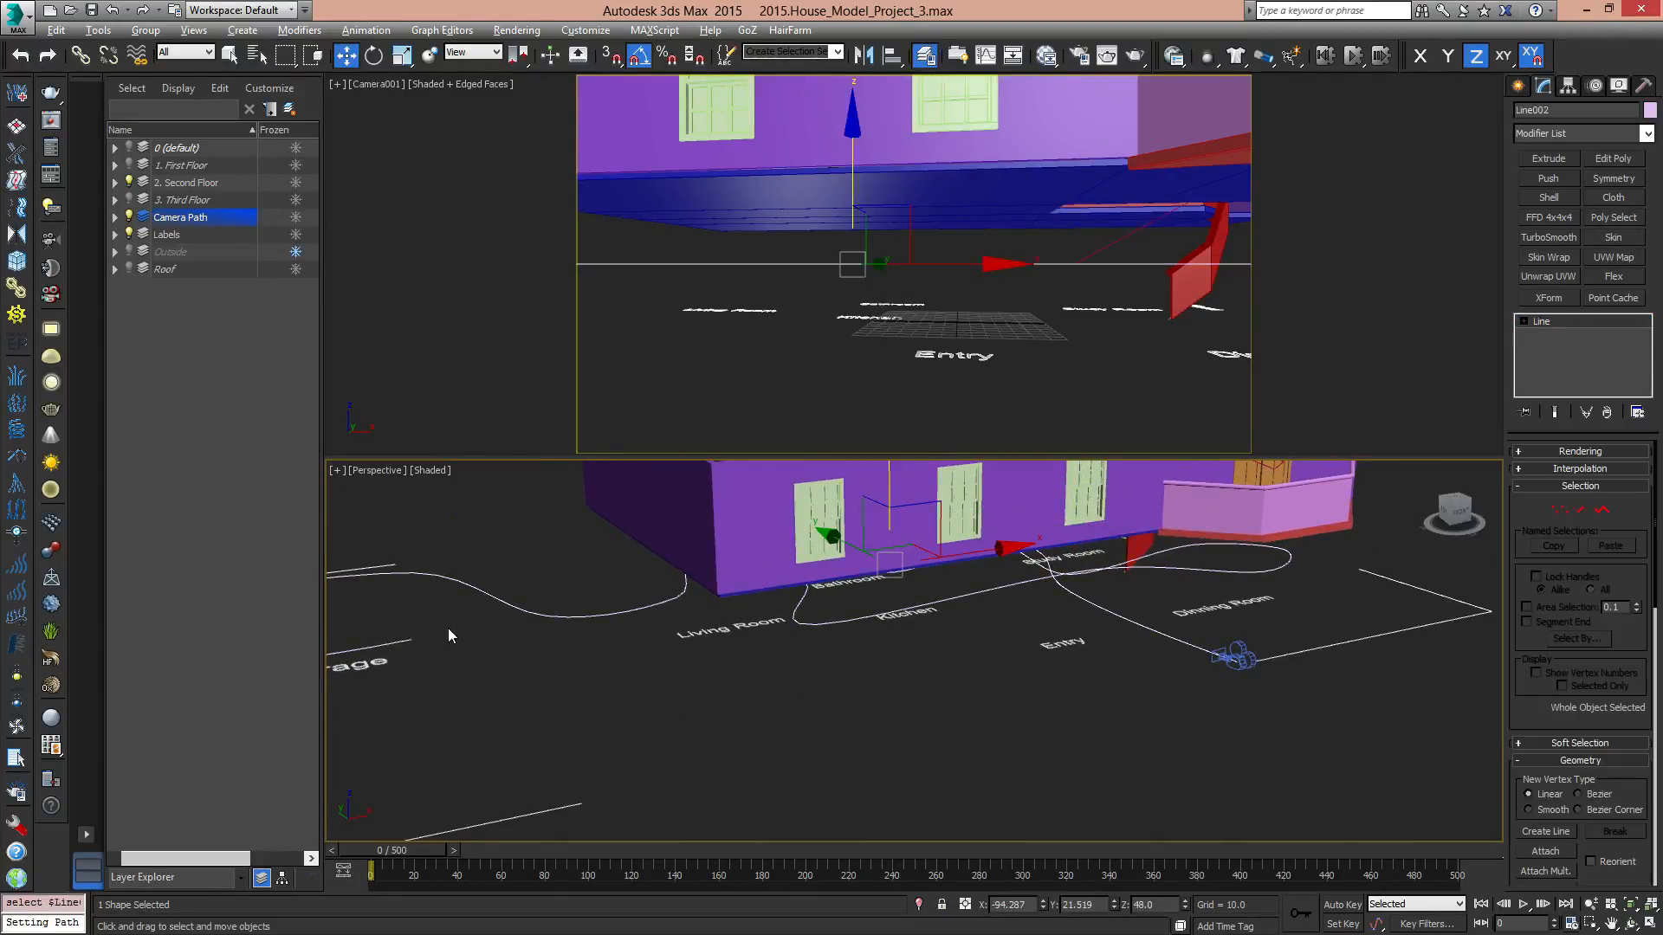
click(130, 182)
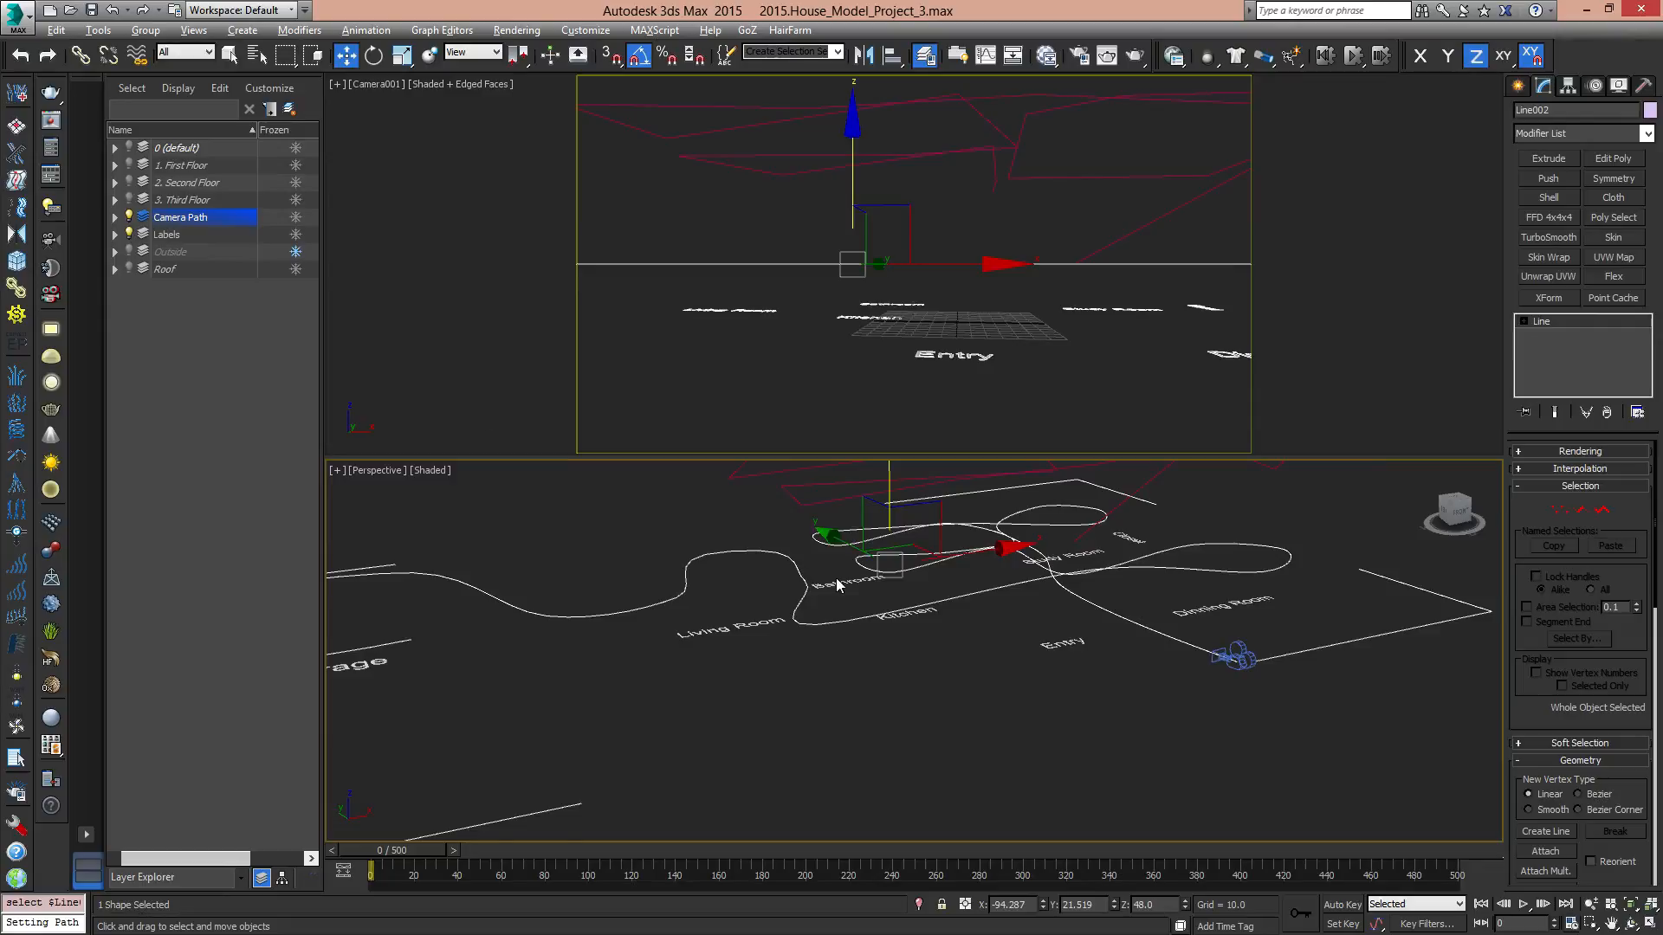
alt+middle_drag(838, 585, 840, 639)
Refine the first-floor path with a new vertex just before its end in the garage and select the end vertex.
click(1558, 510)
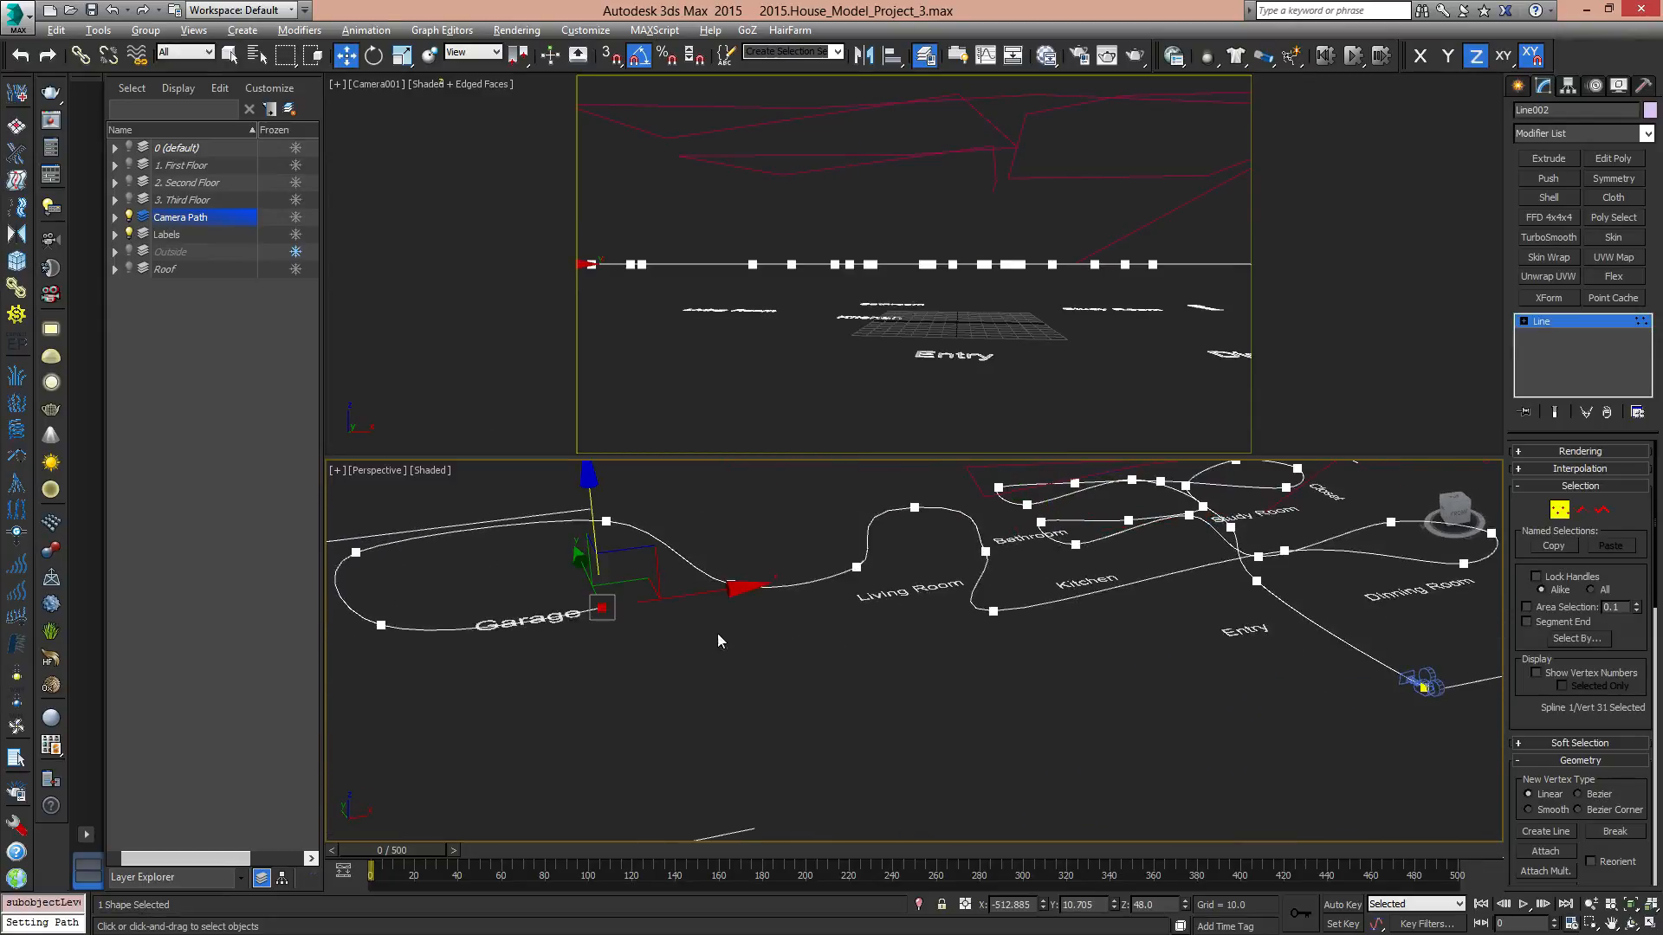
right_click(539, 595)
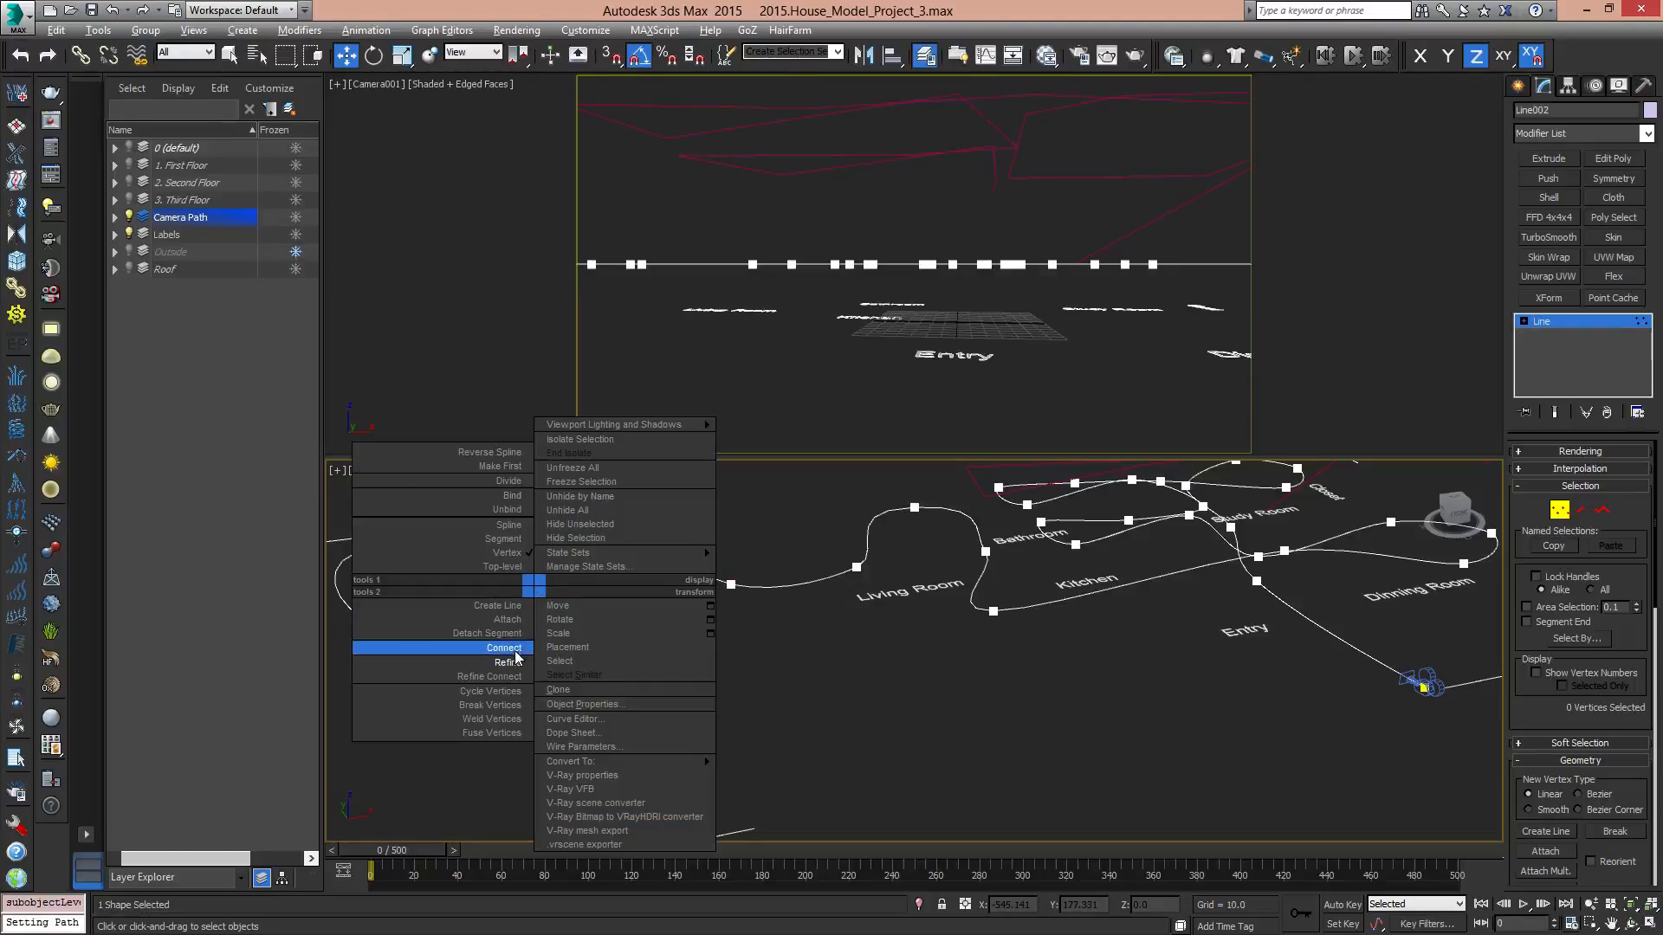
click(507, 661)
click(565, 616)
right_click(606, 609)
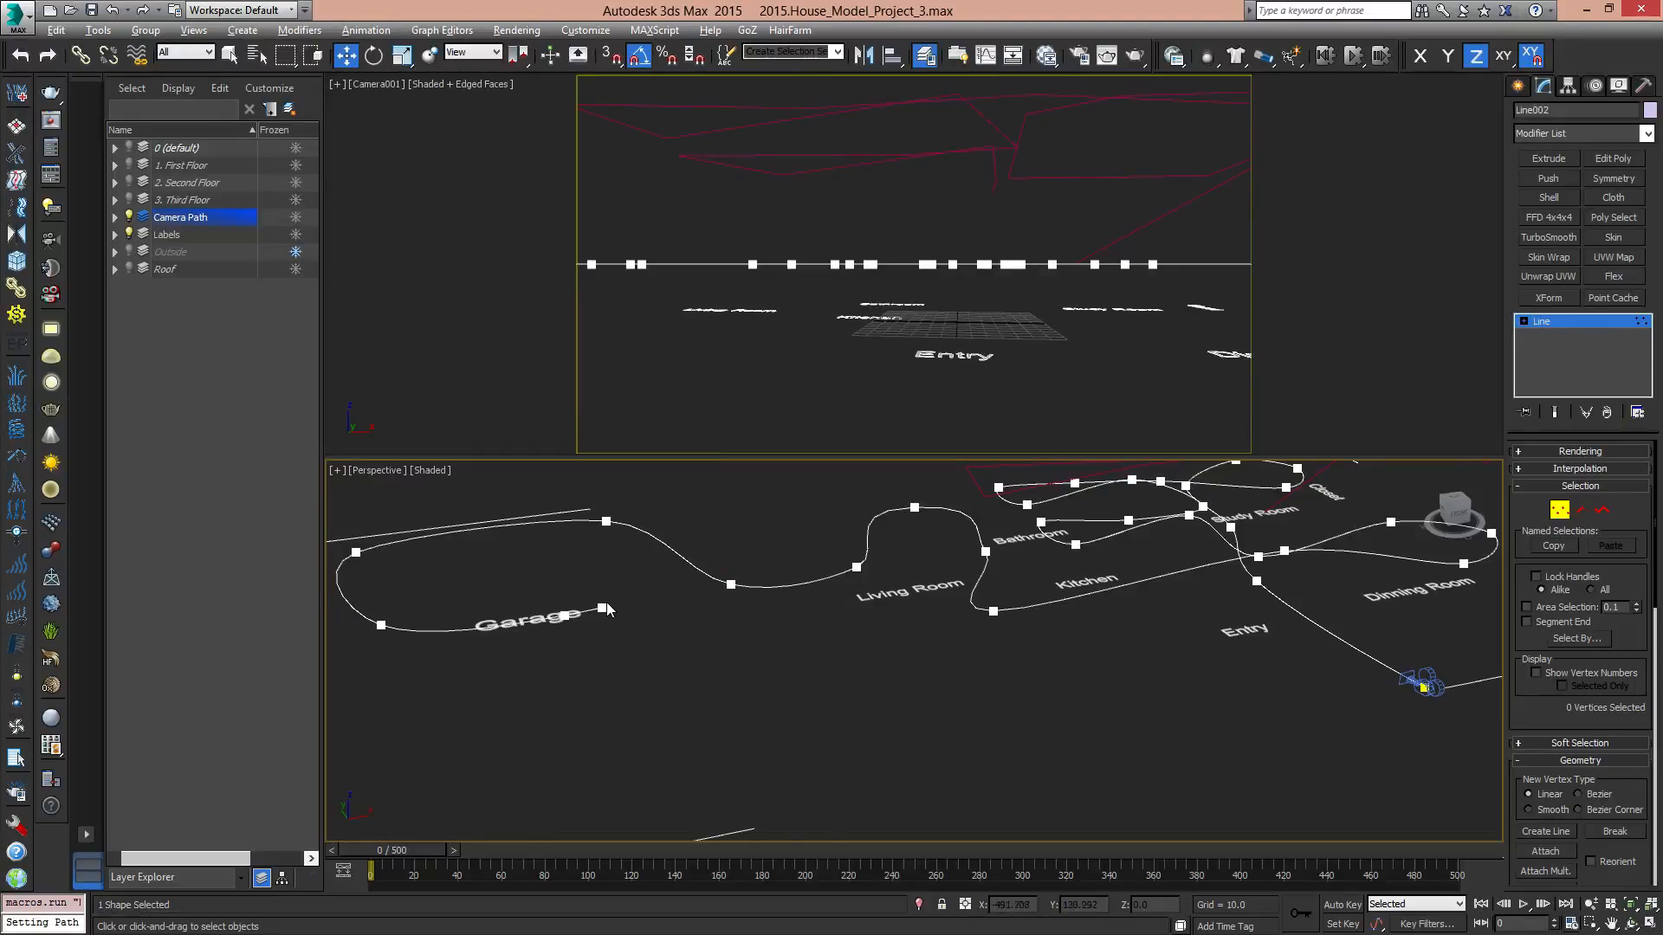
click(603, 608)
scroll(892, 649, up, 3)
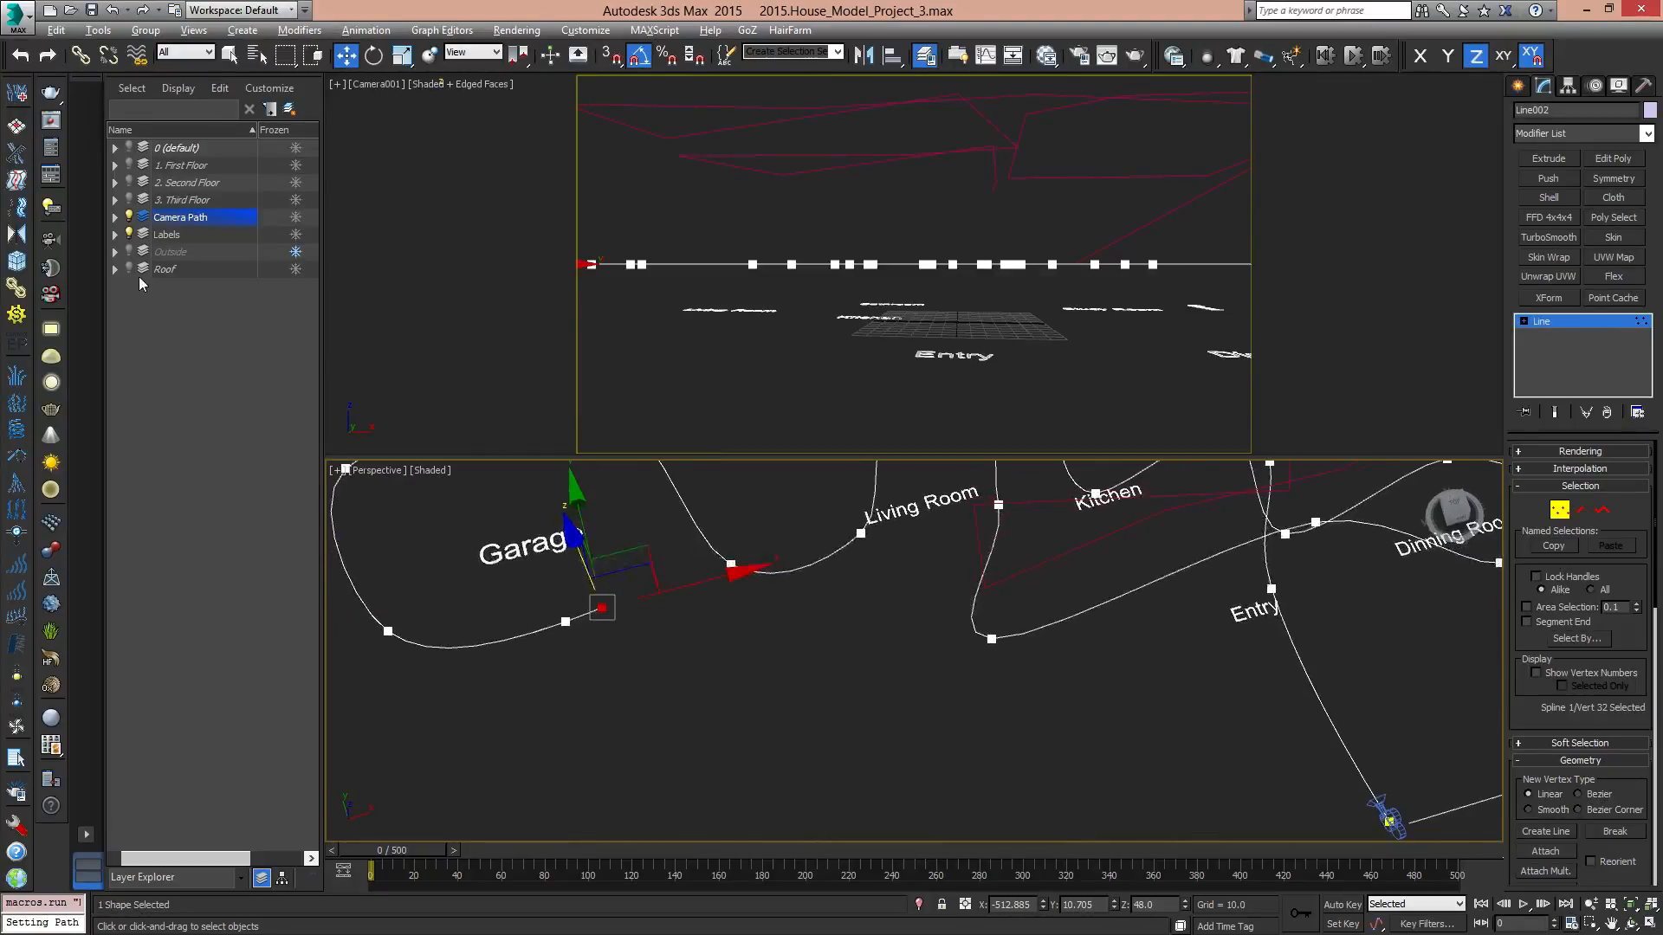
Show the 1. First Floor layer and move the path's end vertex from the garage through the doorway into the living room.
click(130, 164)
alt+middle_drag(658, 693, 747, 668)
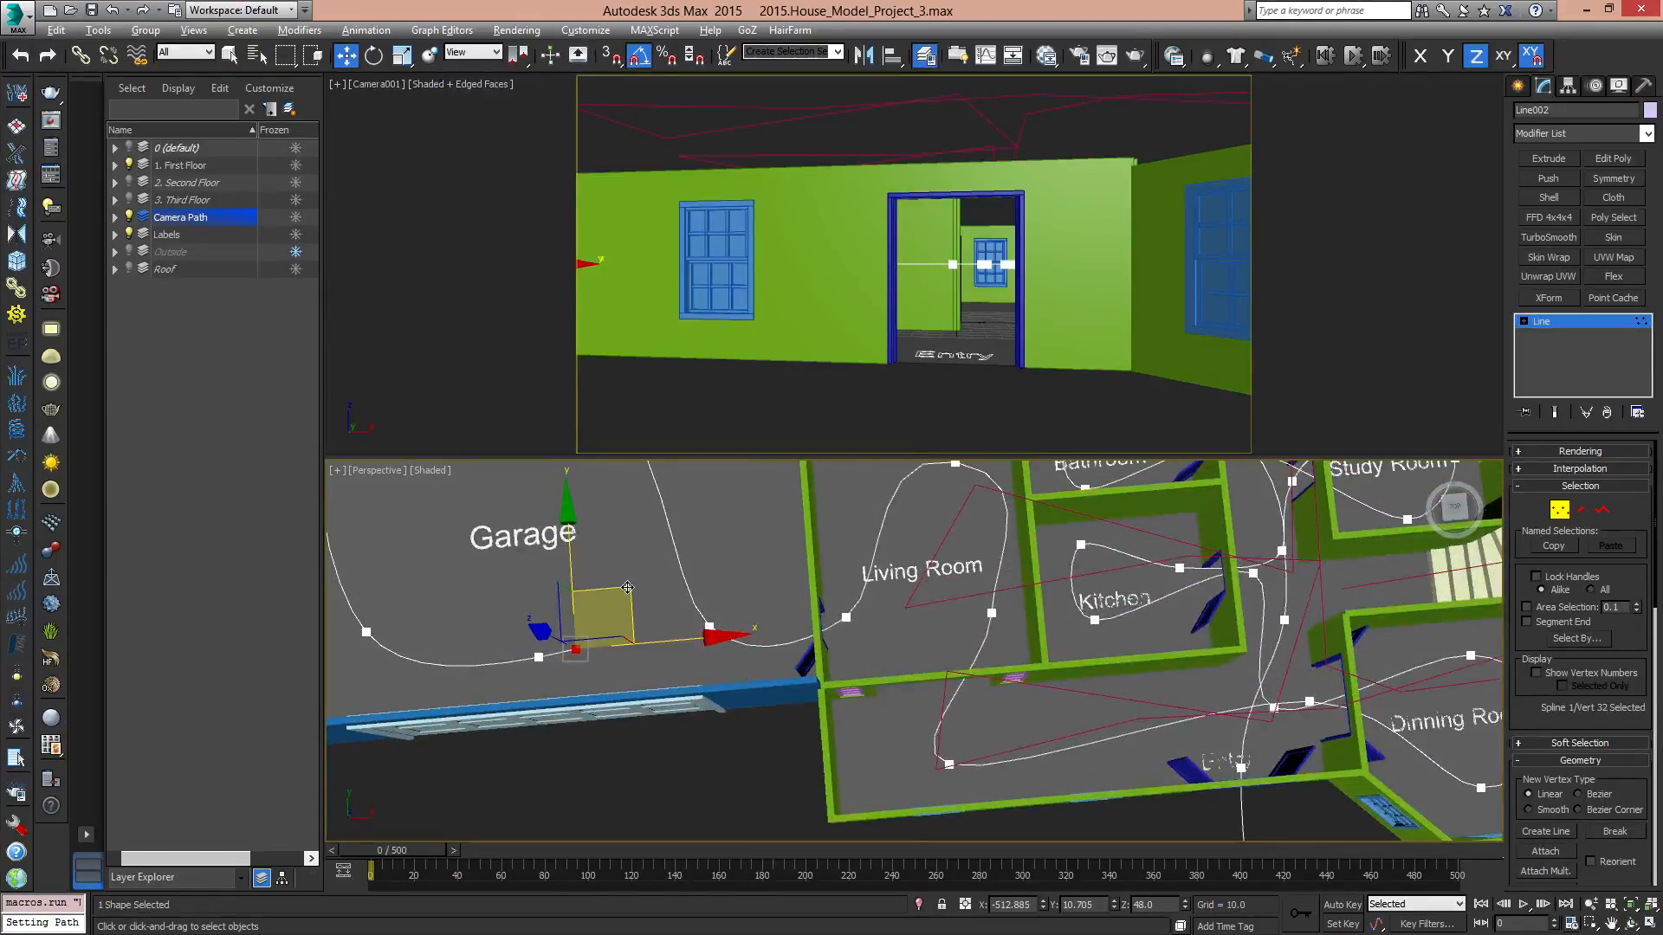
drag(627, 588, 1014, 550)
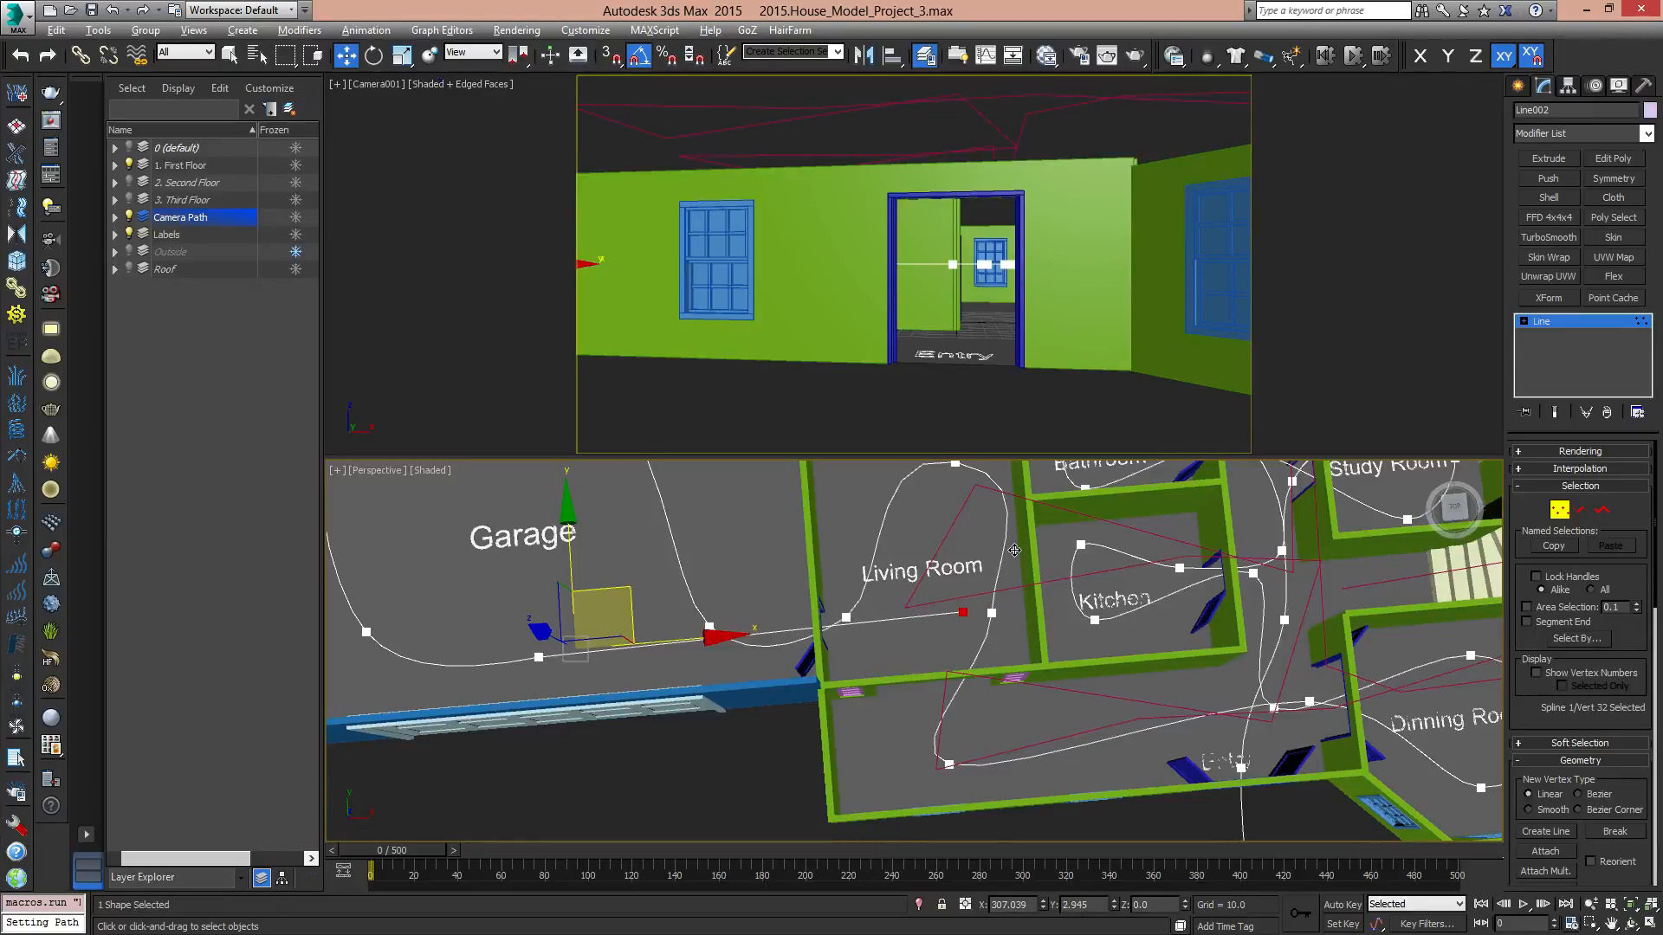
alt+middle_drag(1015, 550, 943, 648)
drag(953, 538, 926, 545)
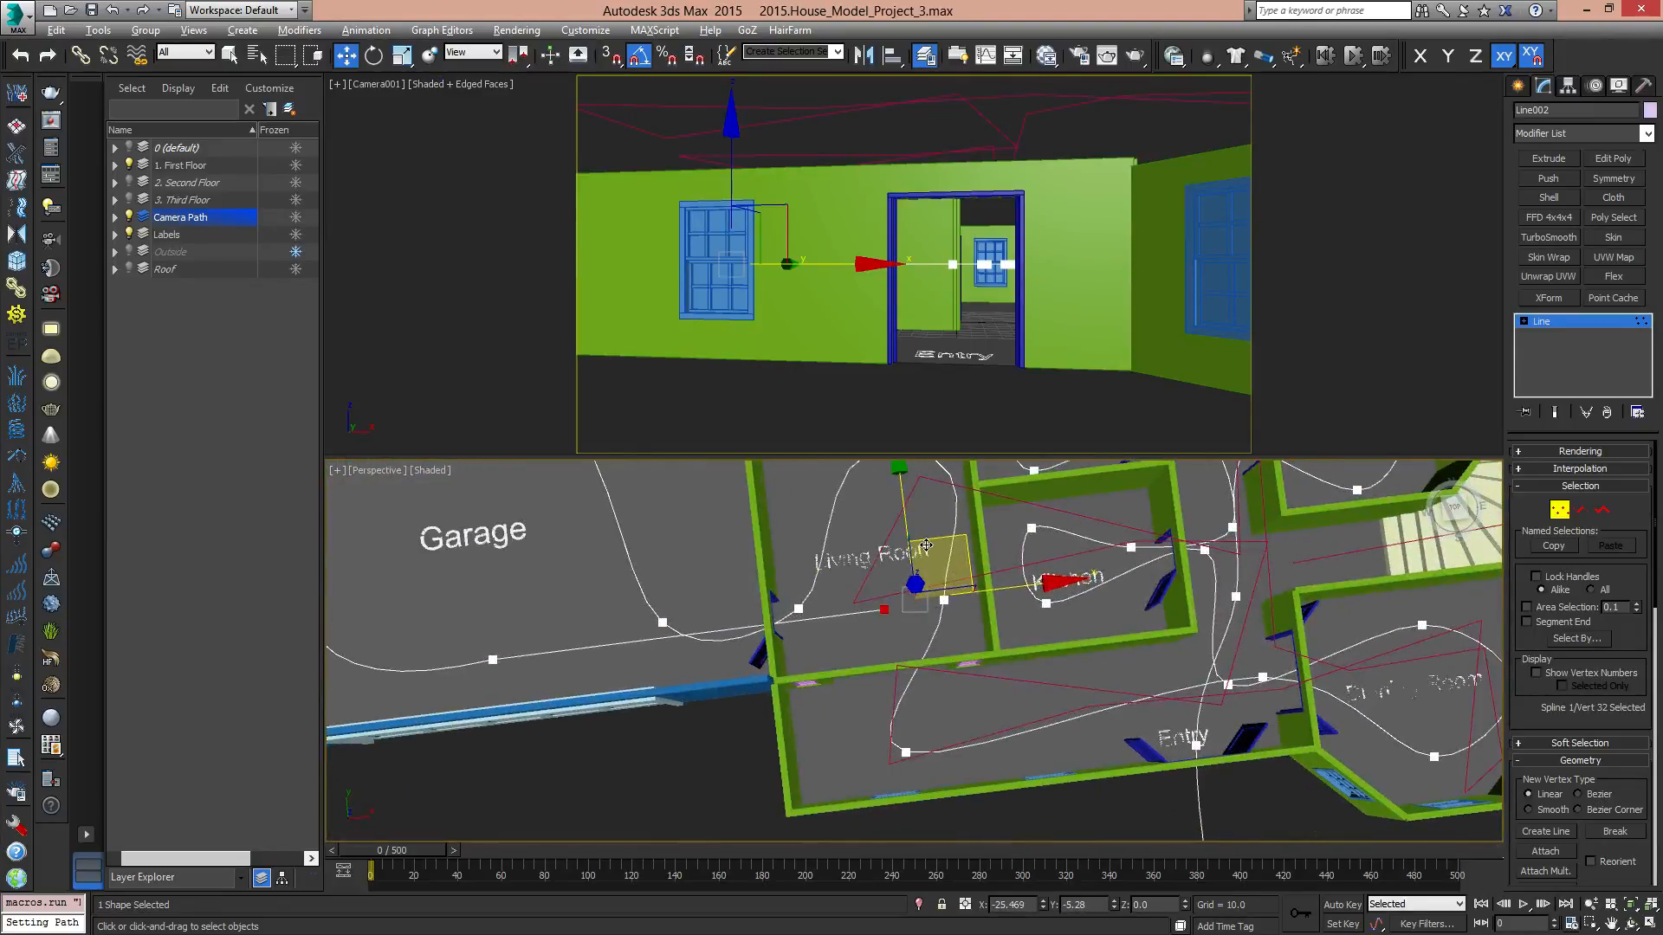
Refine the path beside its living room end and move the end vertex through the wall opening into the entry area.
right_click(857, 642)
click(816, 704)
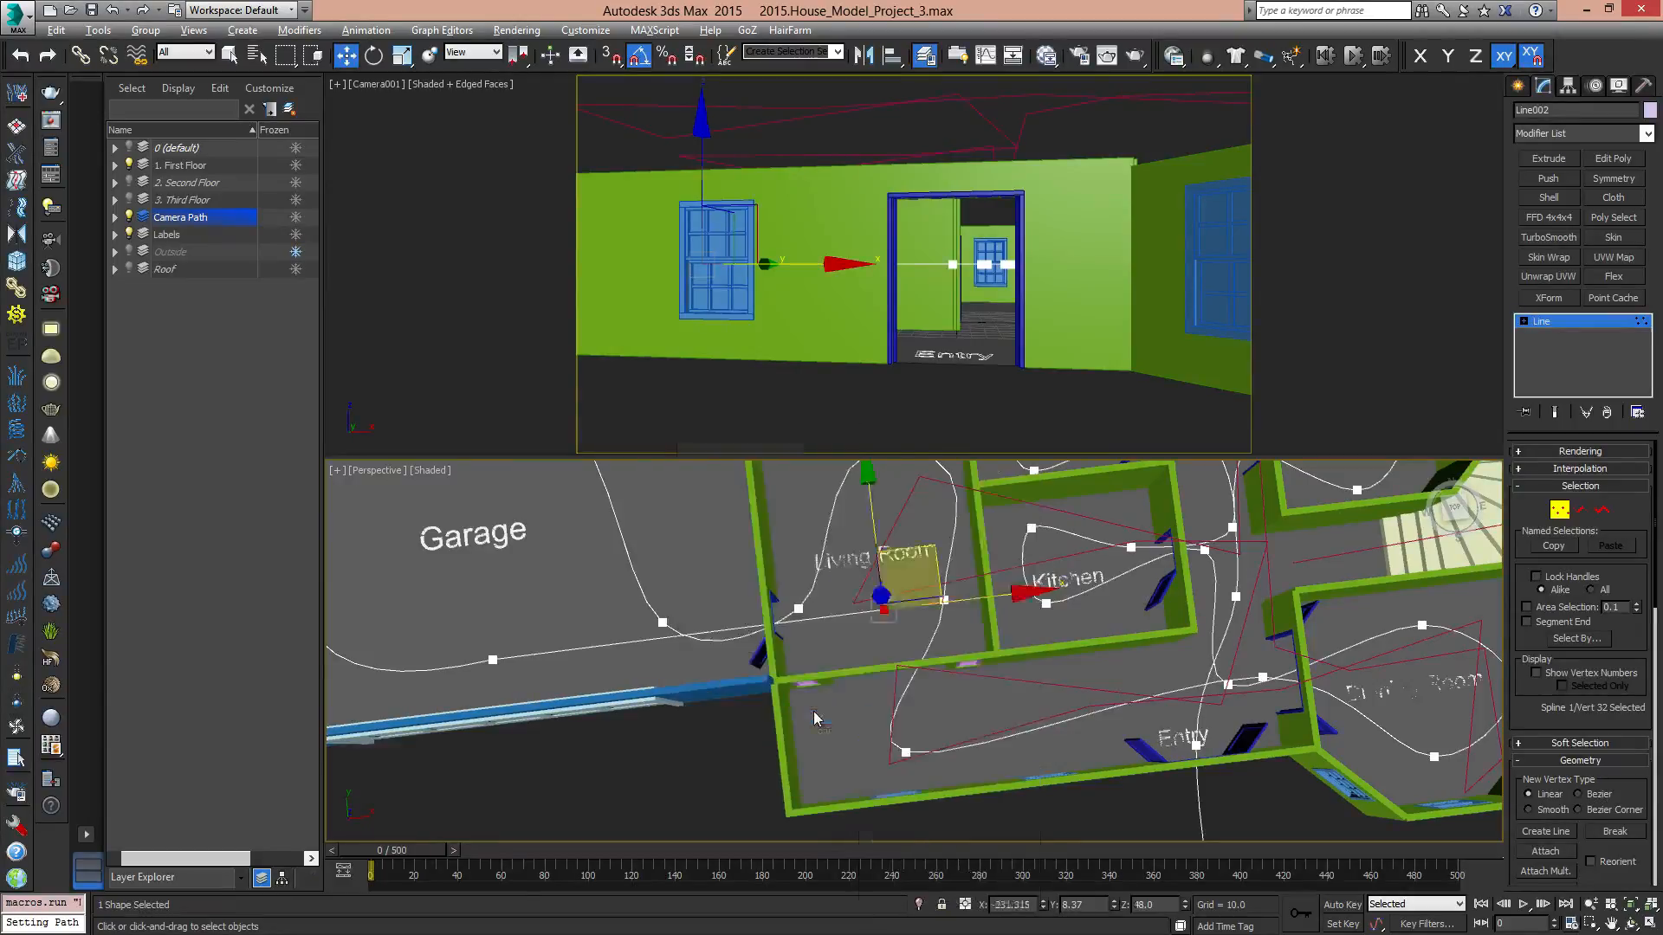
key(w)
drag(916, 548, 935, 600)
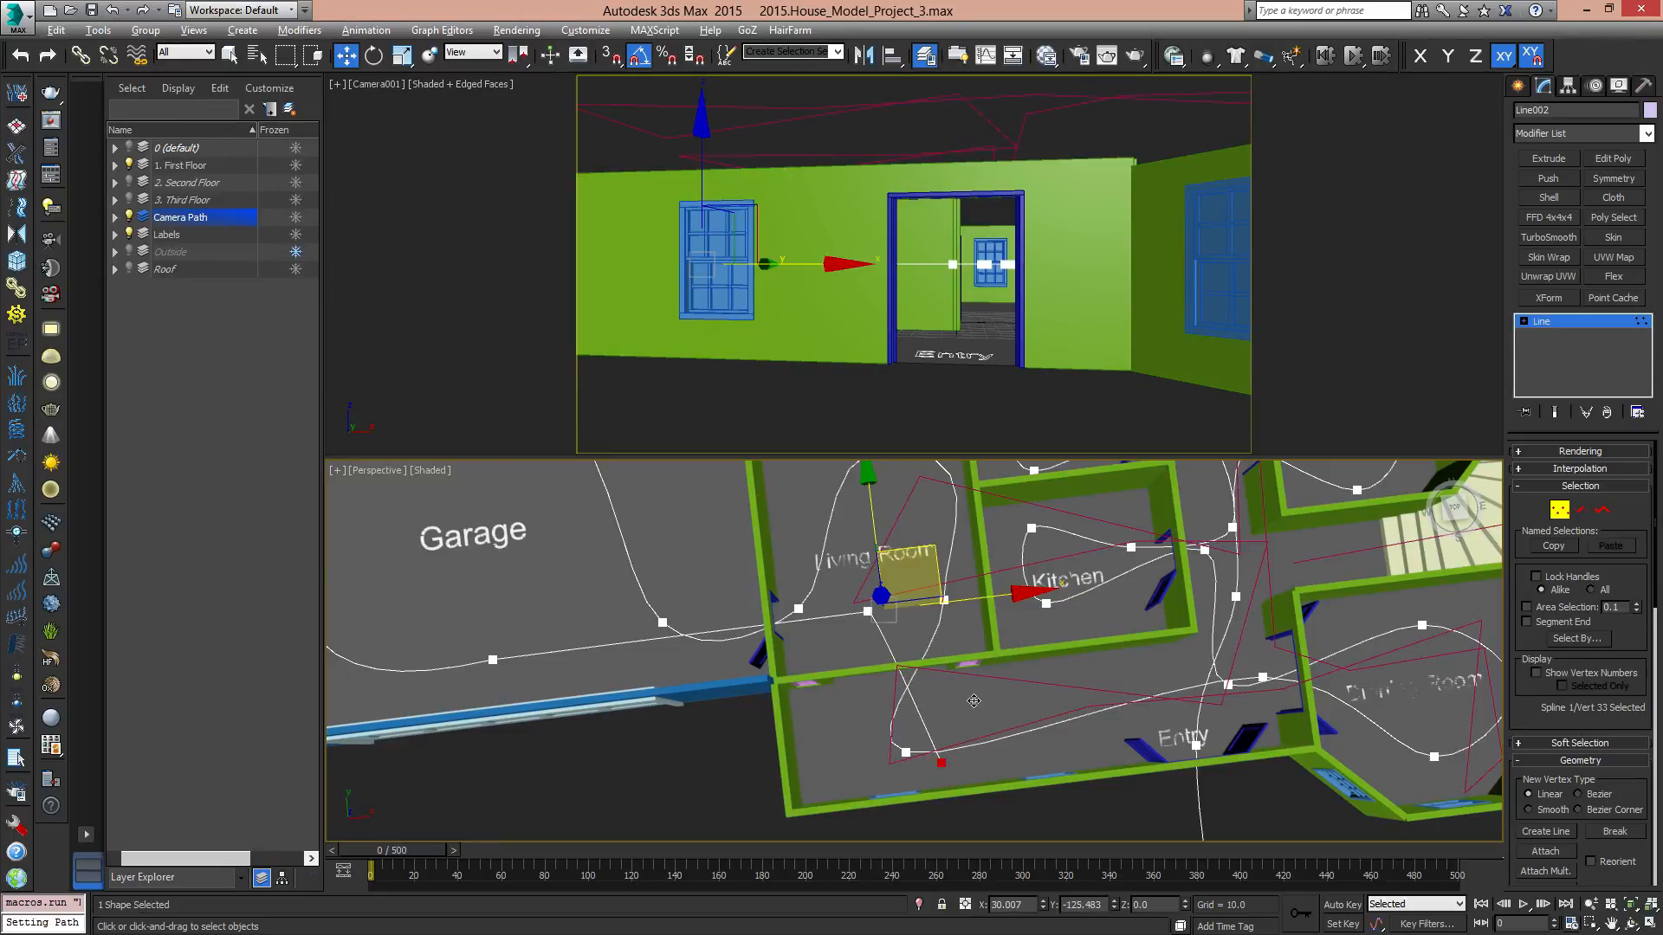
drag(973, 701, 975, 700)
middle_drag(1115, 693, 880, 714)
mouse_move(880, 714)
alt+middle_down()
mouse_move(876, 694)
mouse_move(889, 720)
alt+middle_up()
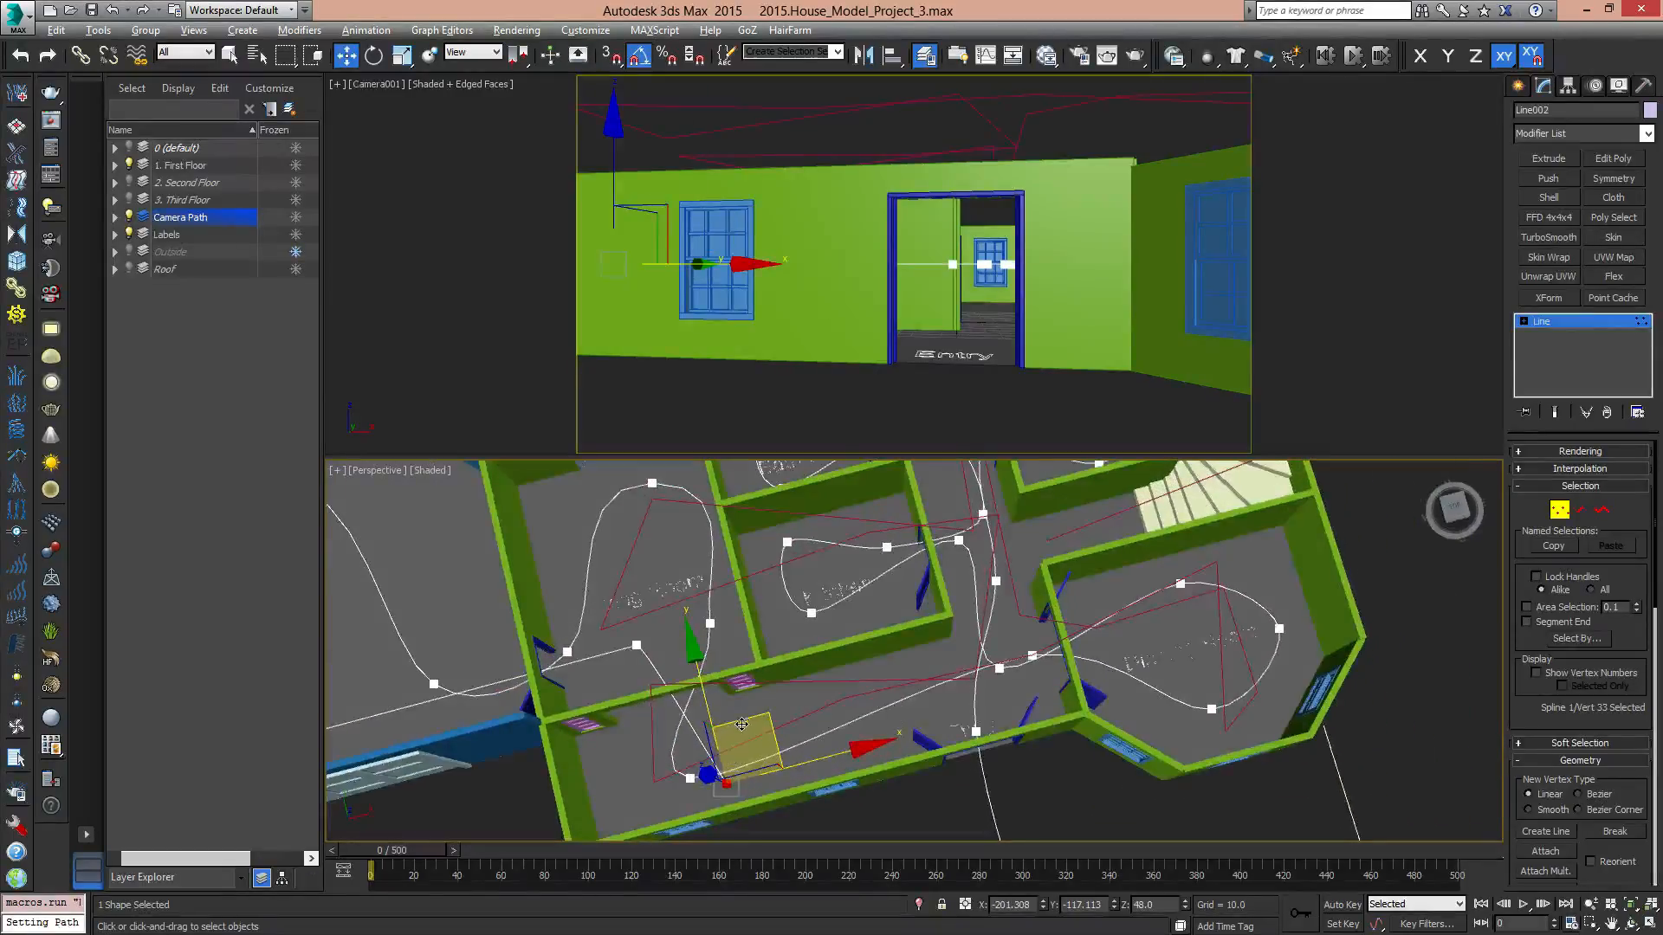
drag(763, 719, 772, 688)
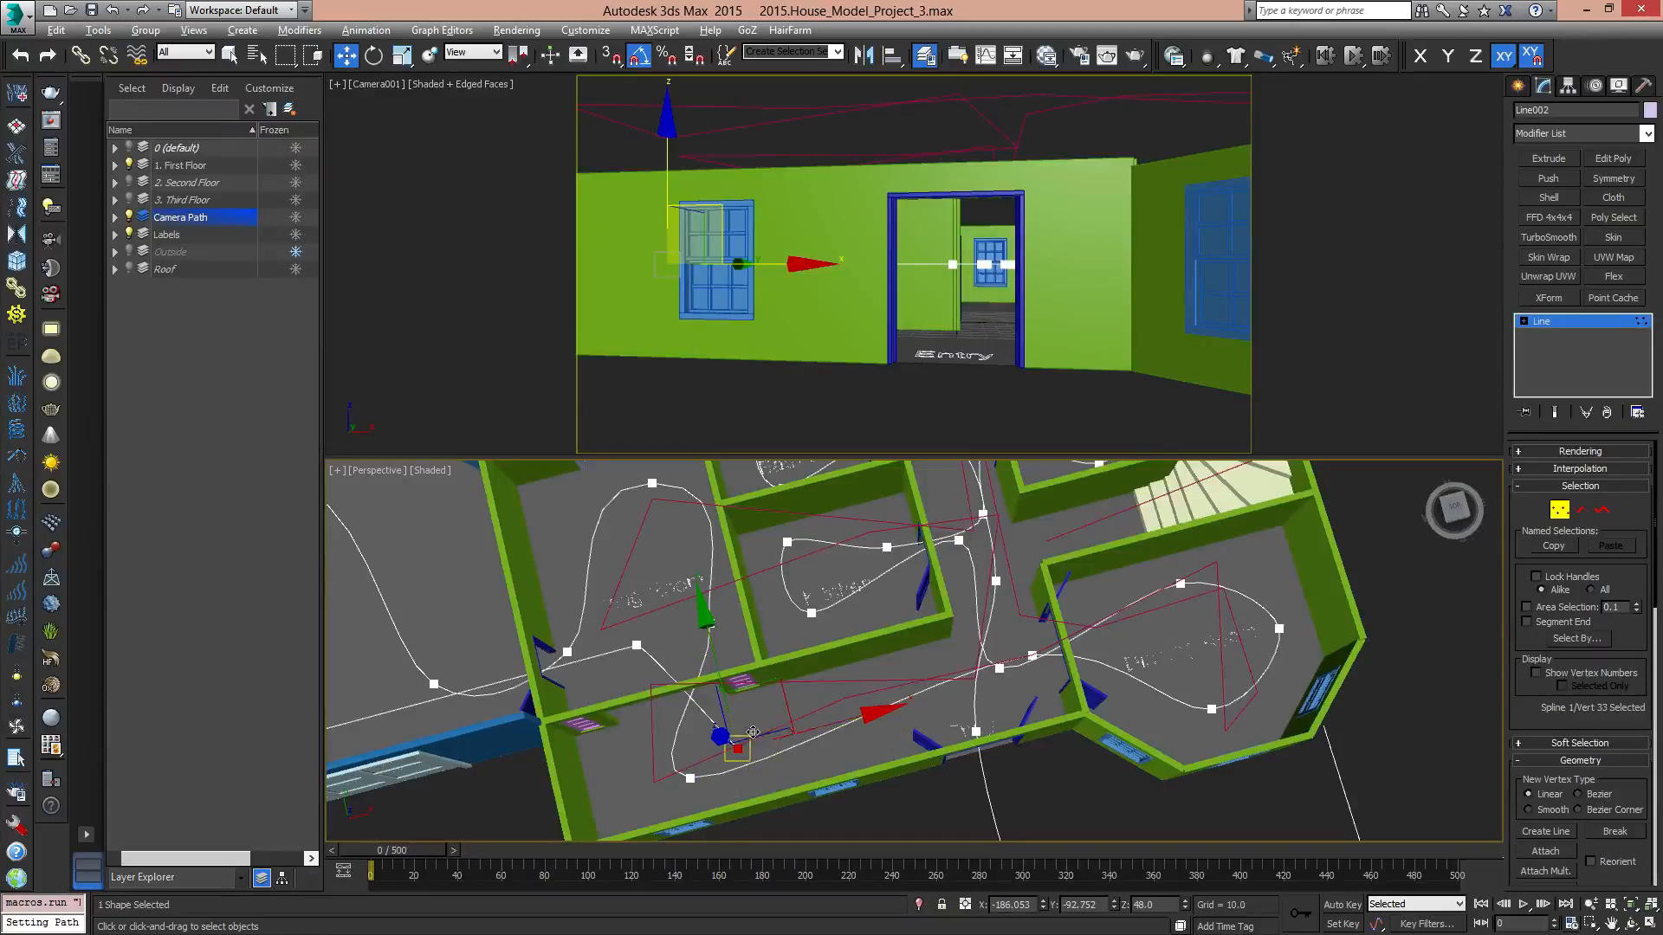
Refine the path beside its new end and move the end vertex across the entry area toward the dining room doorway.
right_click(727, 662)
click(718, 754)
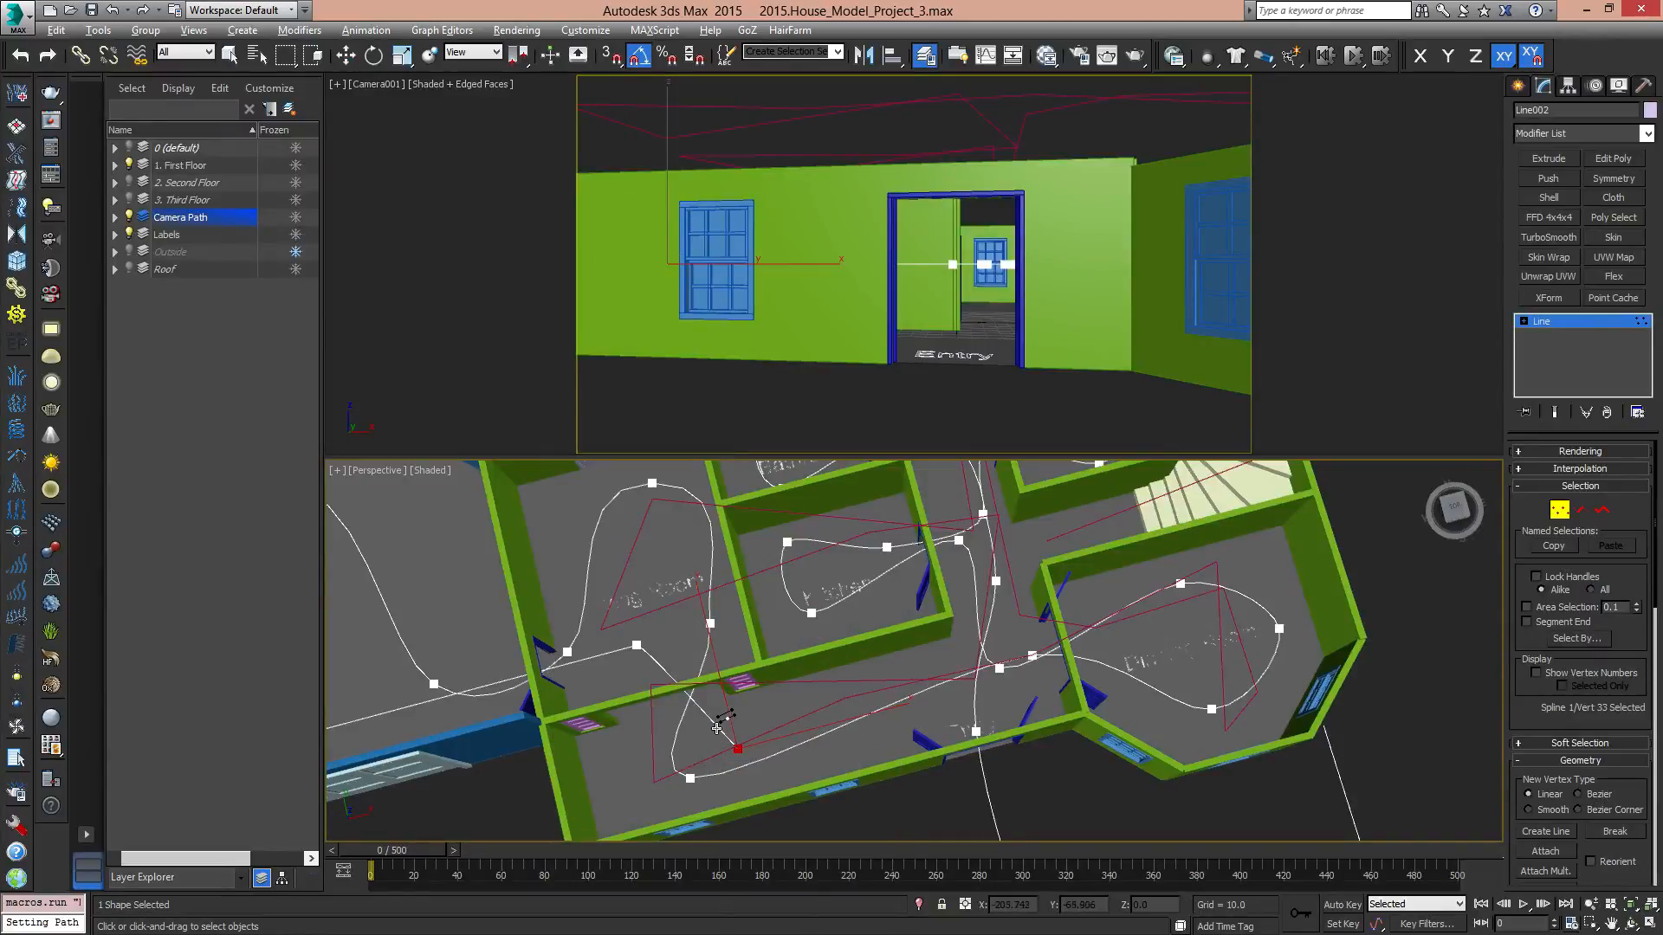
key(w)
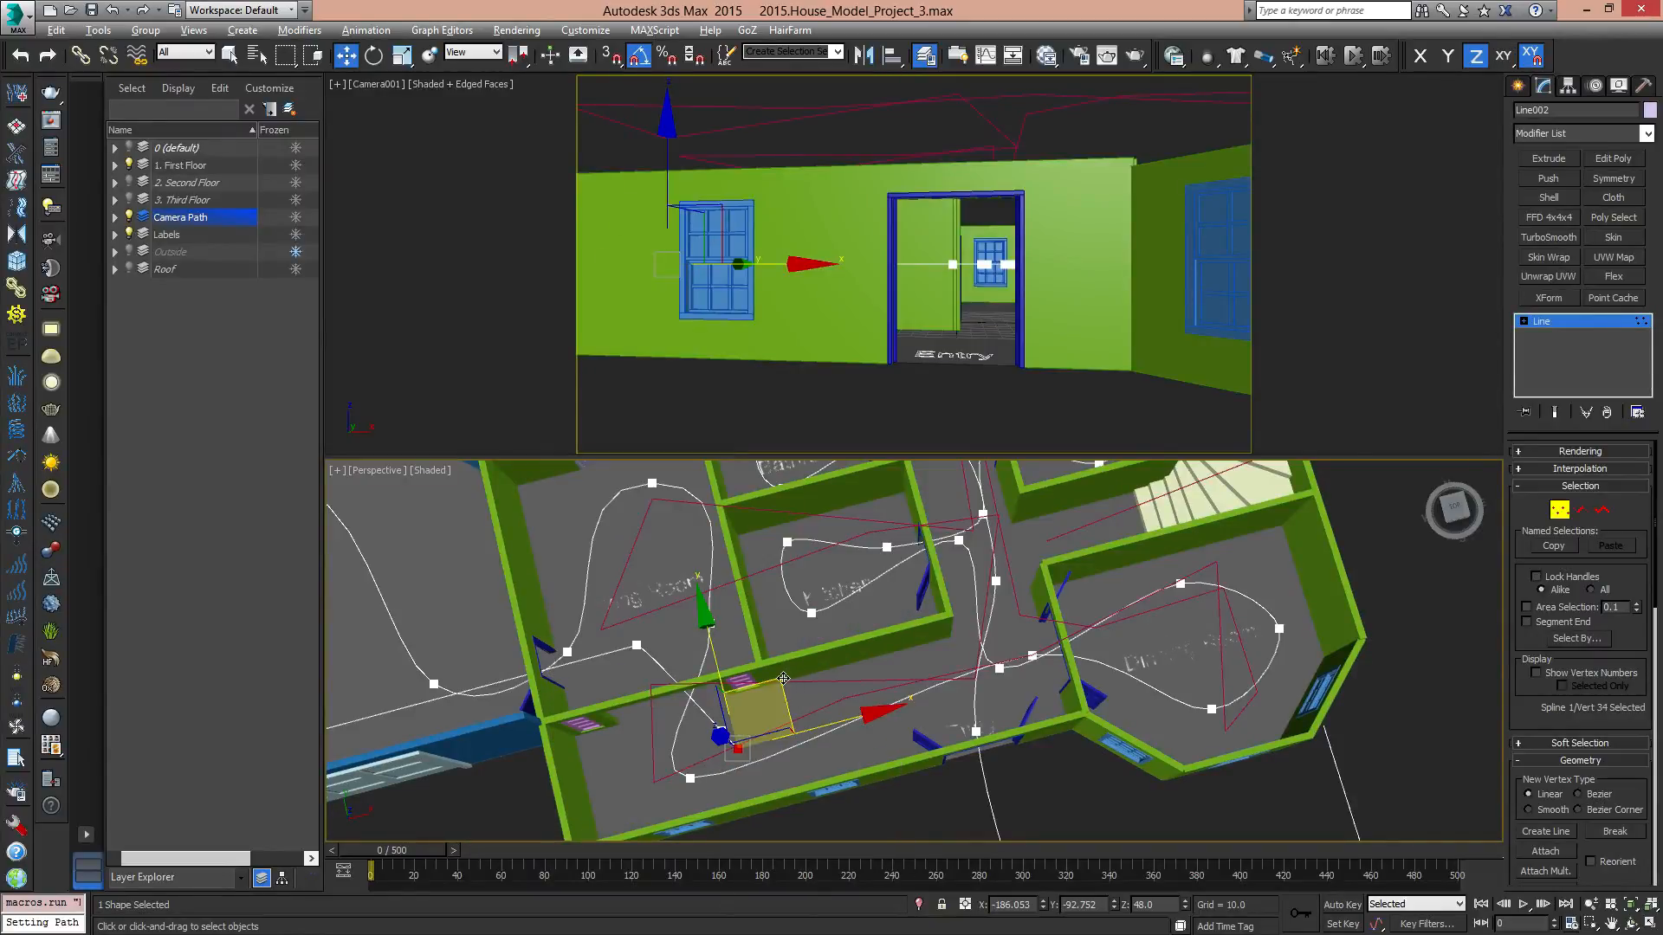
drag(772, 712, 1061, 579)
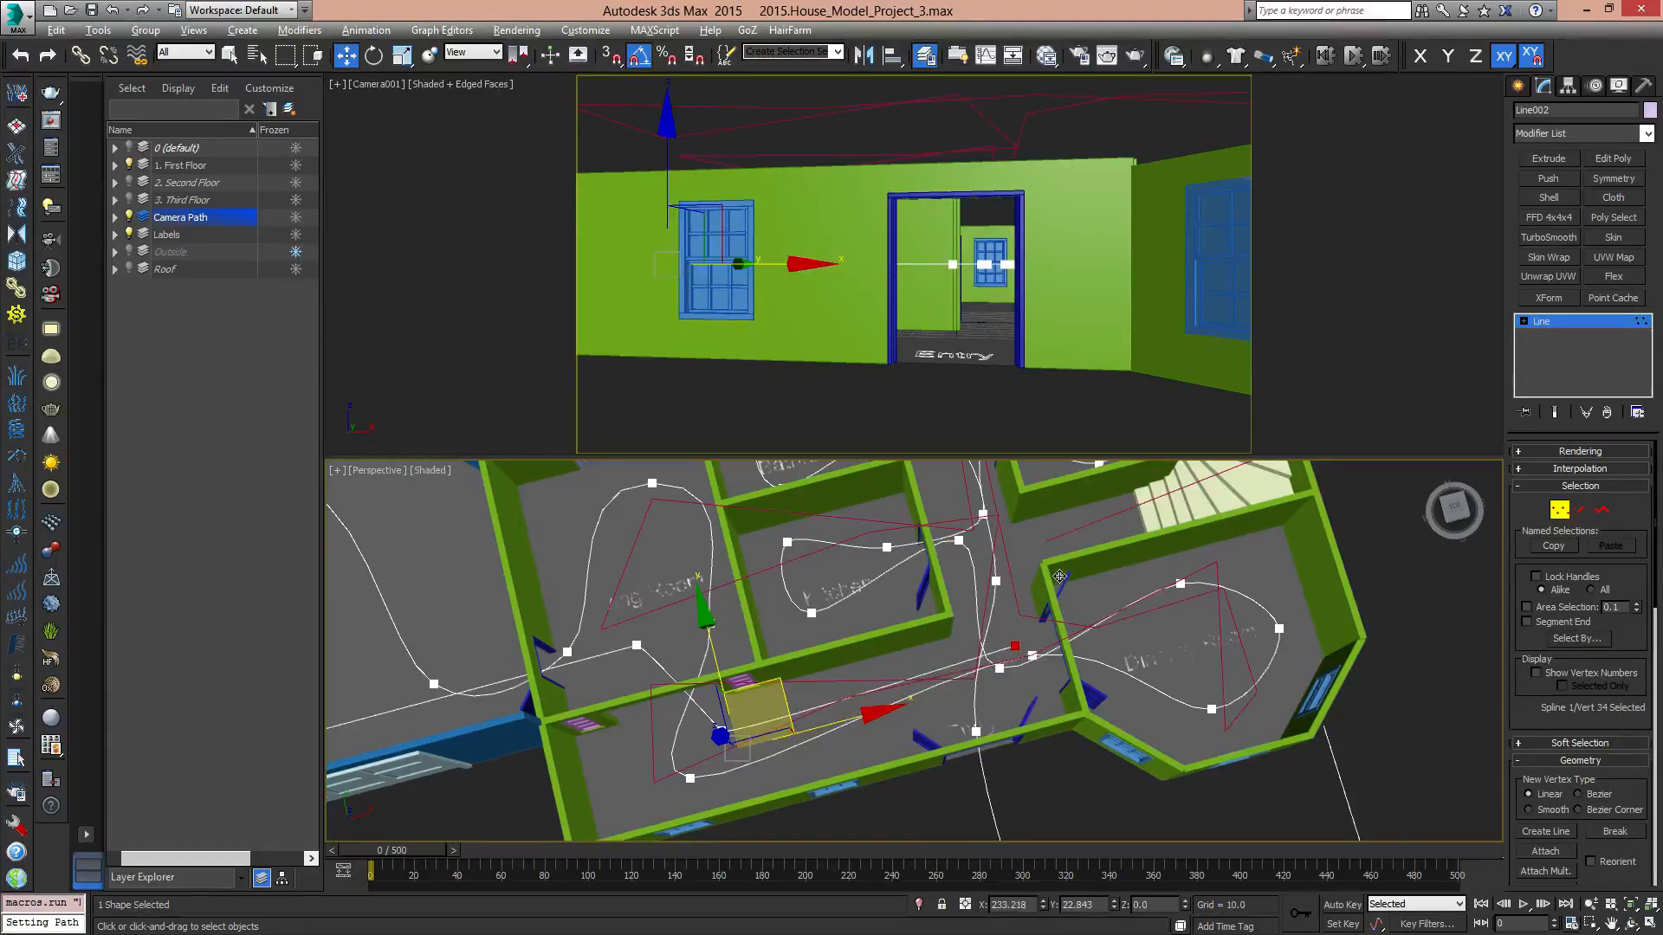
alt+middle_drag(1059, 576, 810, 708)
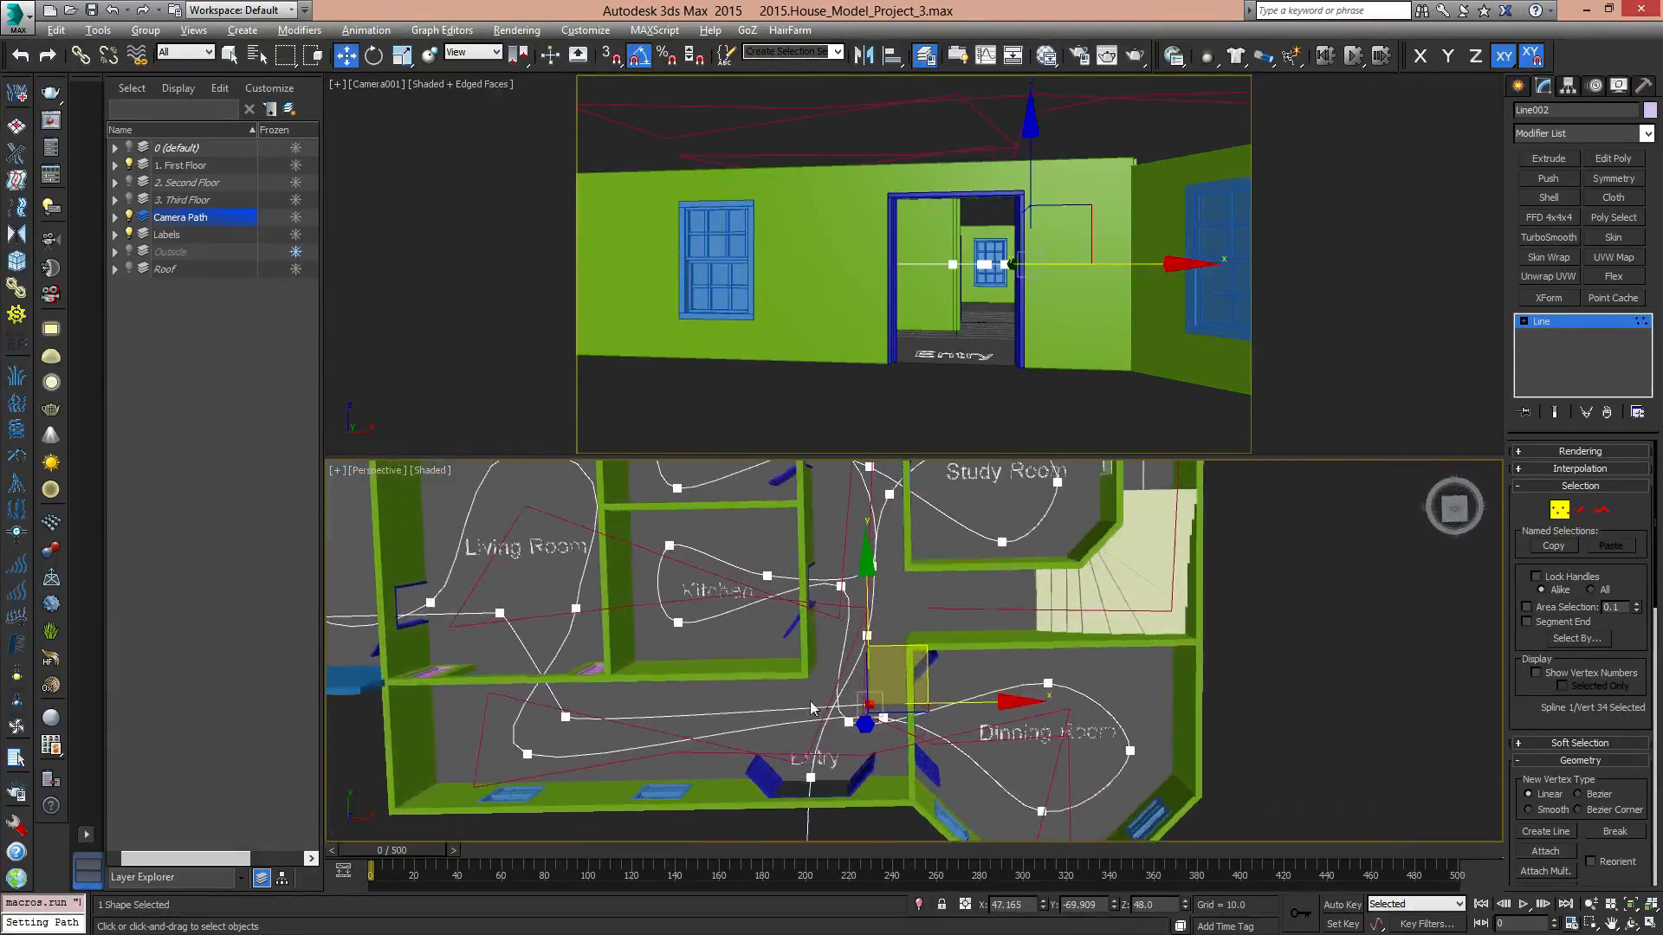
scroll(810, 708, up, 3)
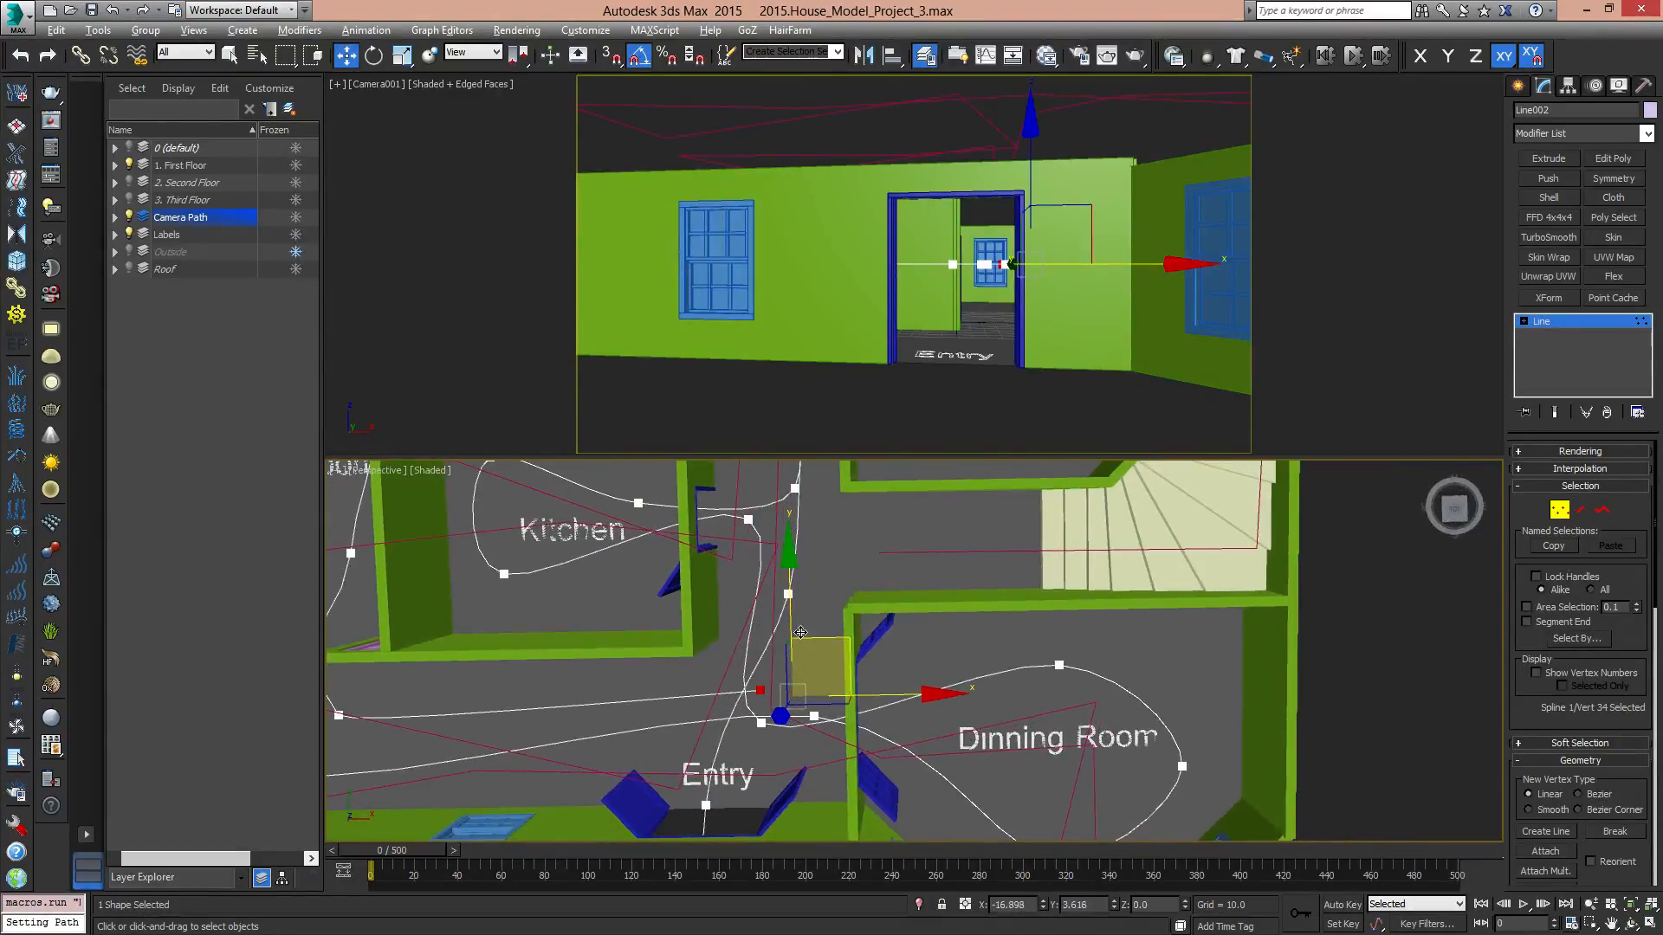
Refine the path beside its end in the entry area and move the end vertex onto the second-floor path's start near the stairs.
right_click(749, 670)
click(716, 747)
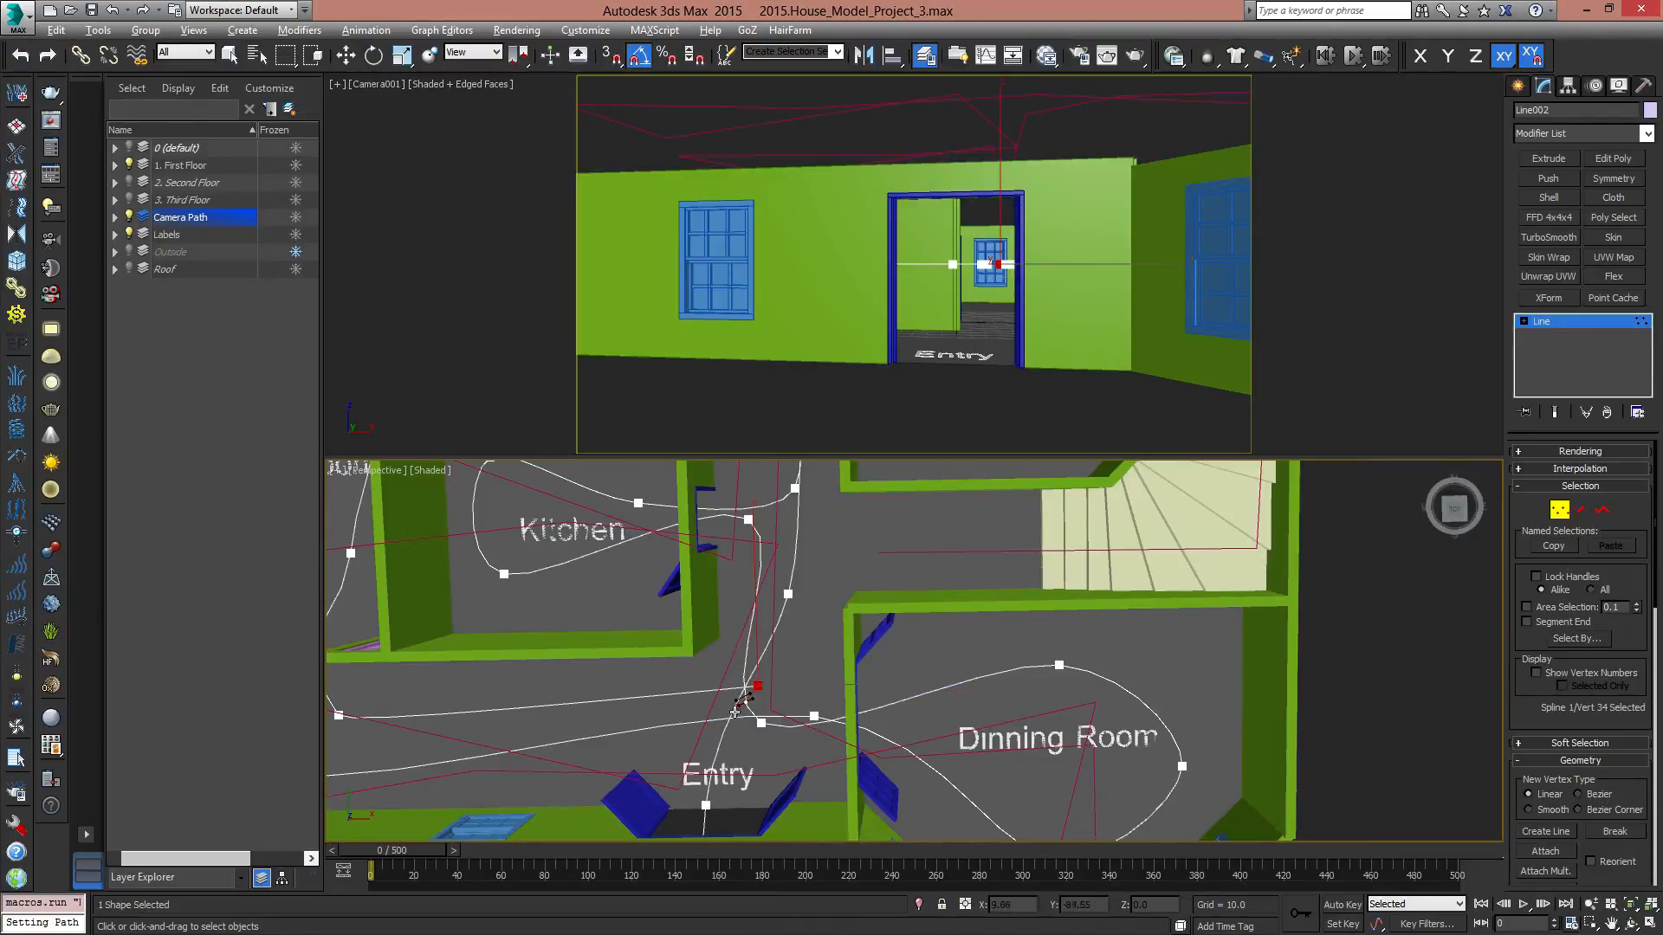
click(730, 690)
key(w)
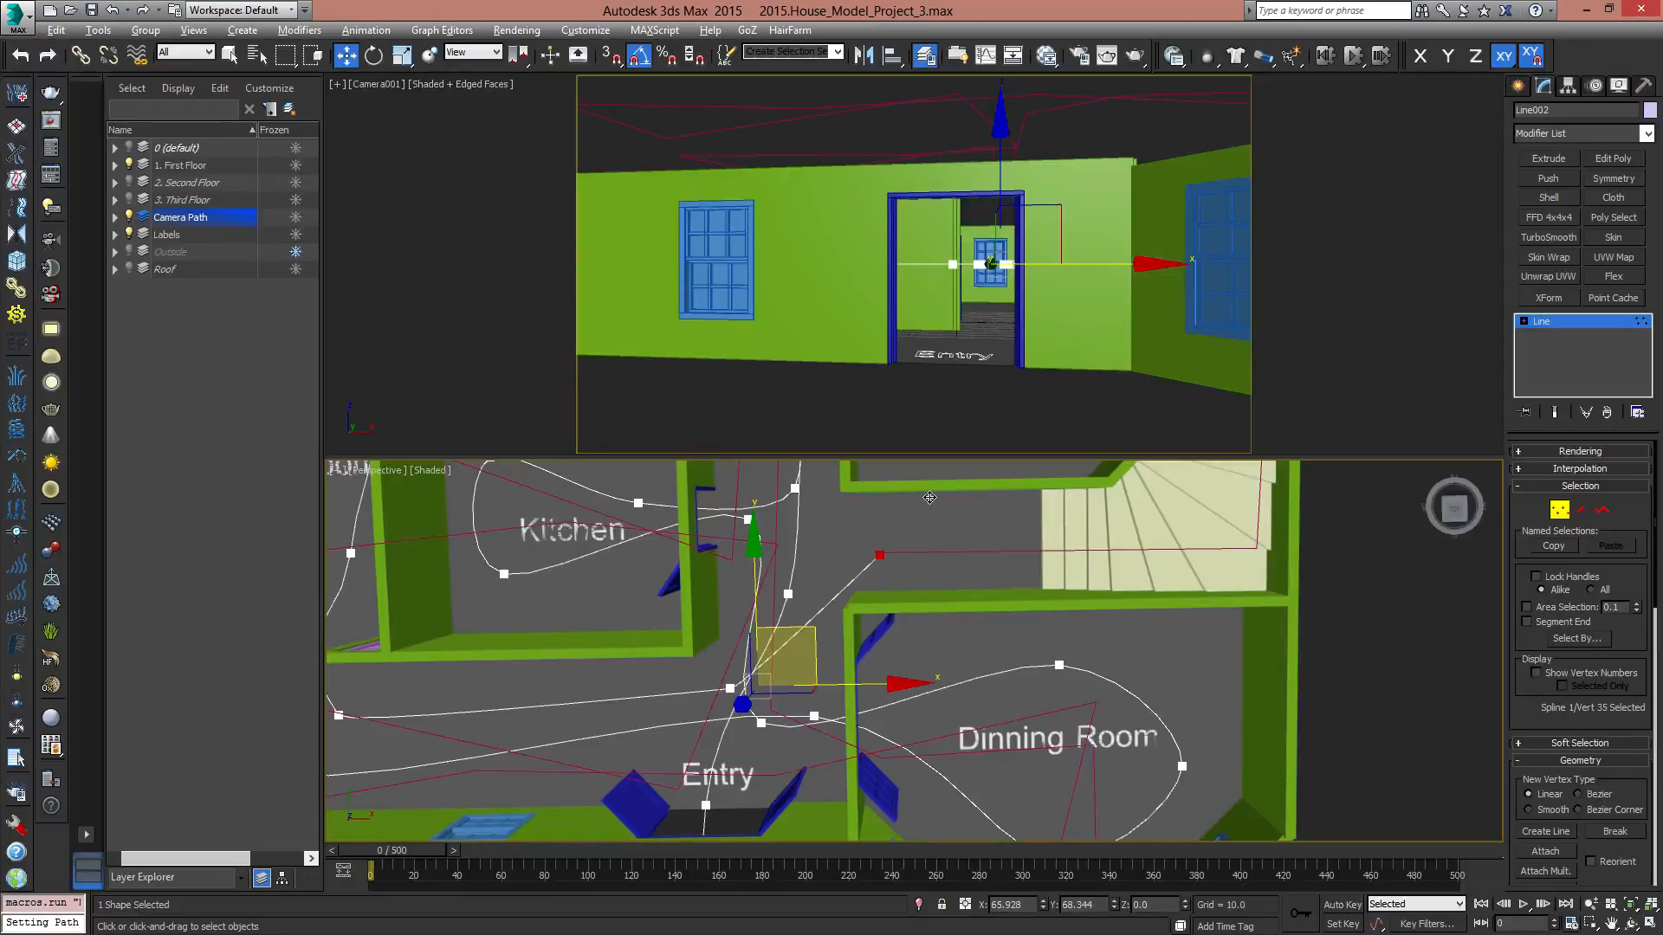
drag(929, 497, 930, 498)
middle_drag(1026, 662, 967, 736)
scroll(836, 609, up, 5)
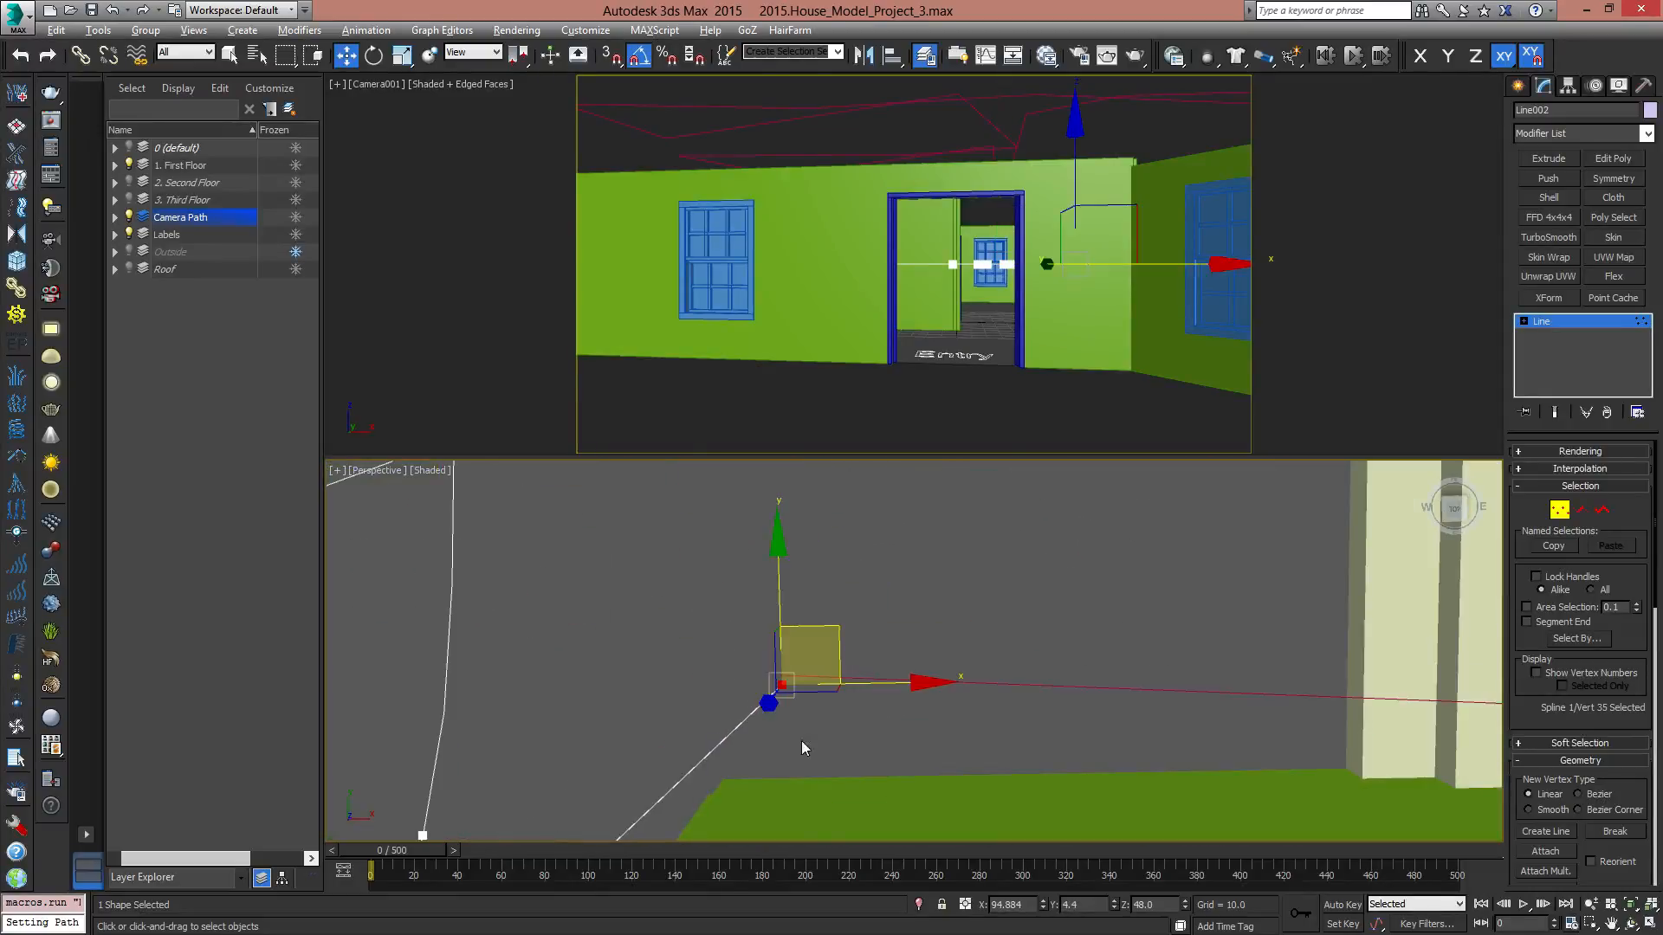
drag(828, 625, 826, 615)
Leave vertex editing and scrub the animation to frame 455 to examine the camera along the extended path.
scroll(935, 627, down, 6)
alt+middle_drag(908, 664, 849, 709)
click(1559, 510)
scroll(866, 650, down, 3)
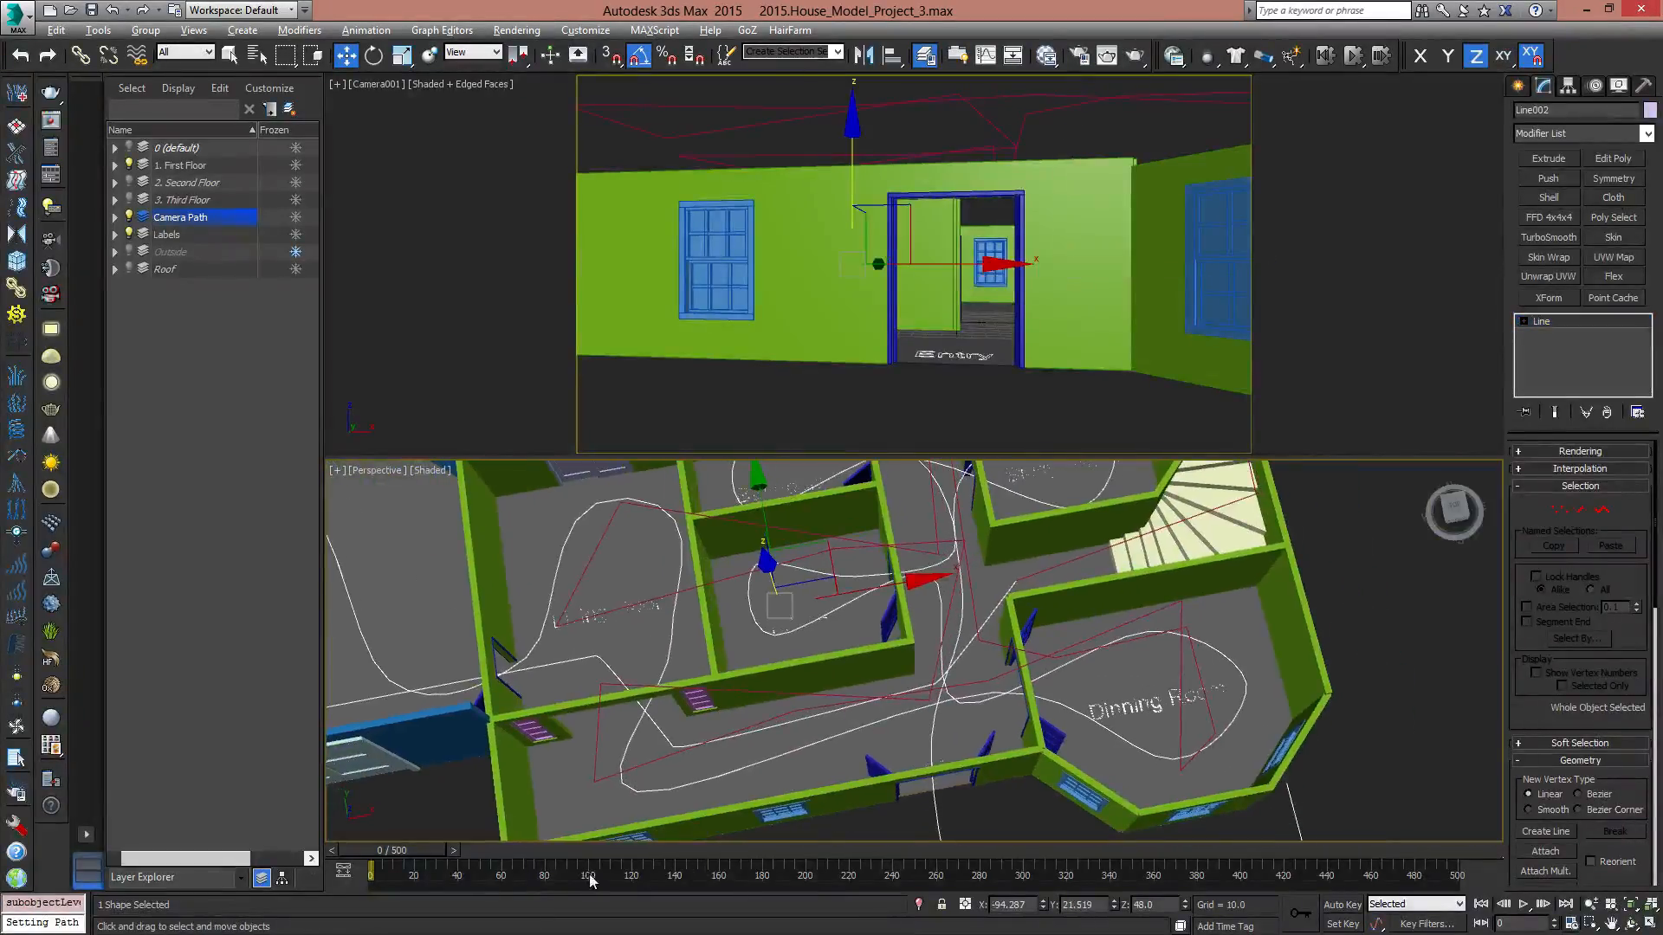
drag(426, 858, 1376, 819)
key(w)
scroll(755, 641, up, 5)
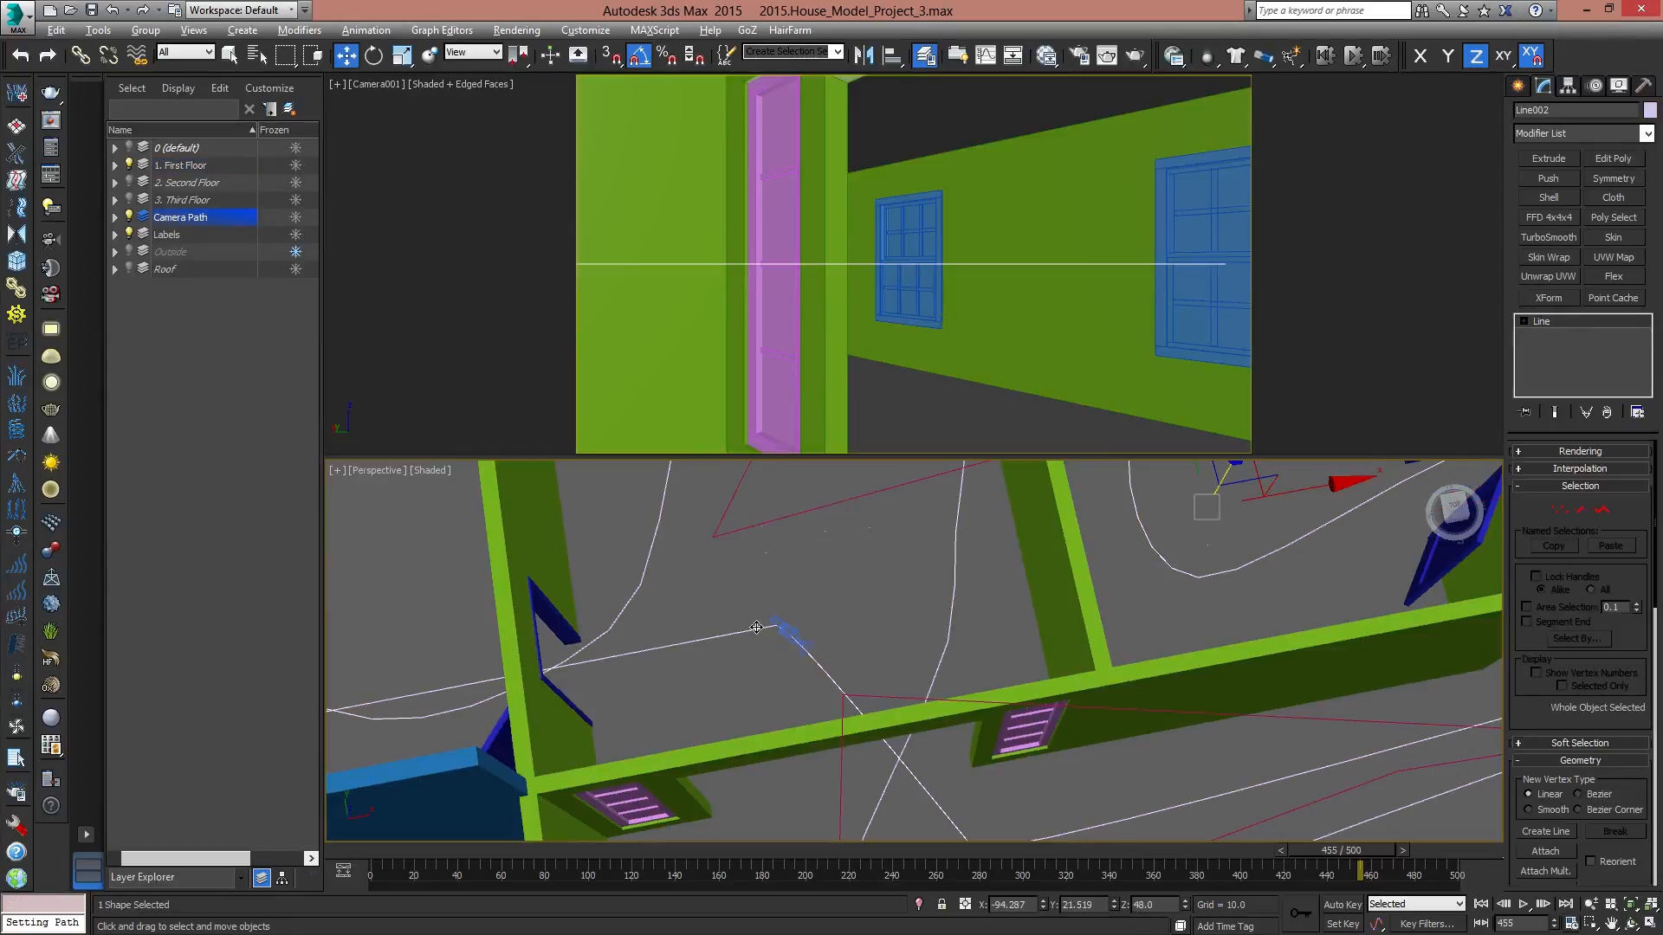
Set the path's living room vertex to Smooth and move it toward the garage doorway.
click(1560, 511)
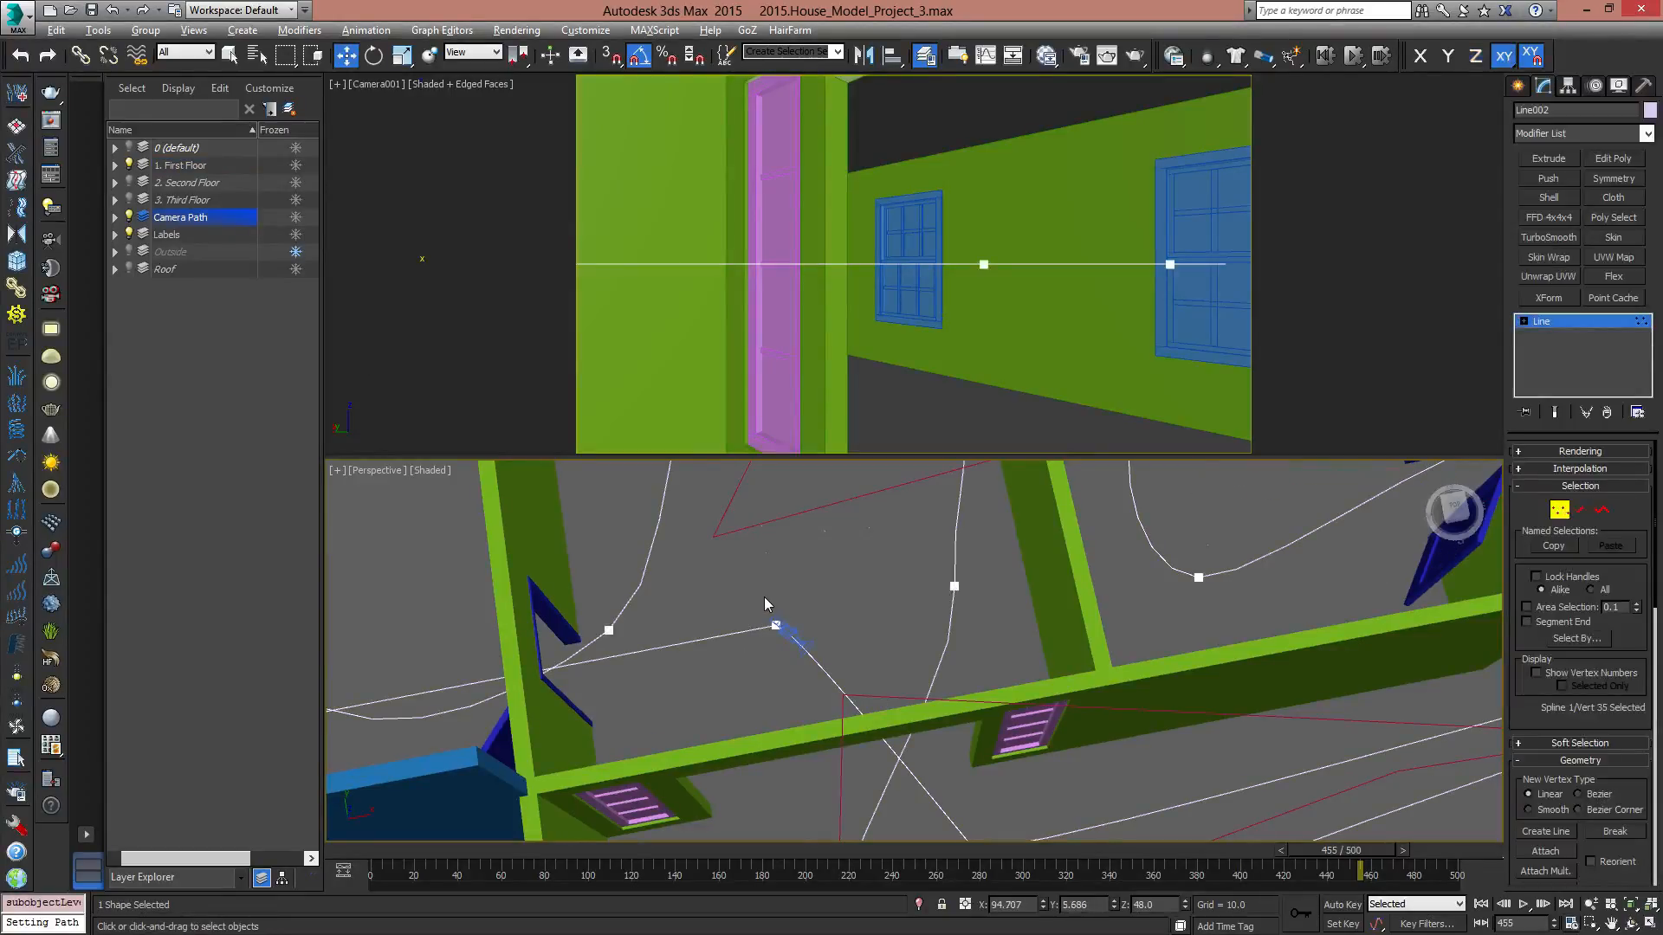
click(777, 624)
right_click(776, 618)
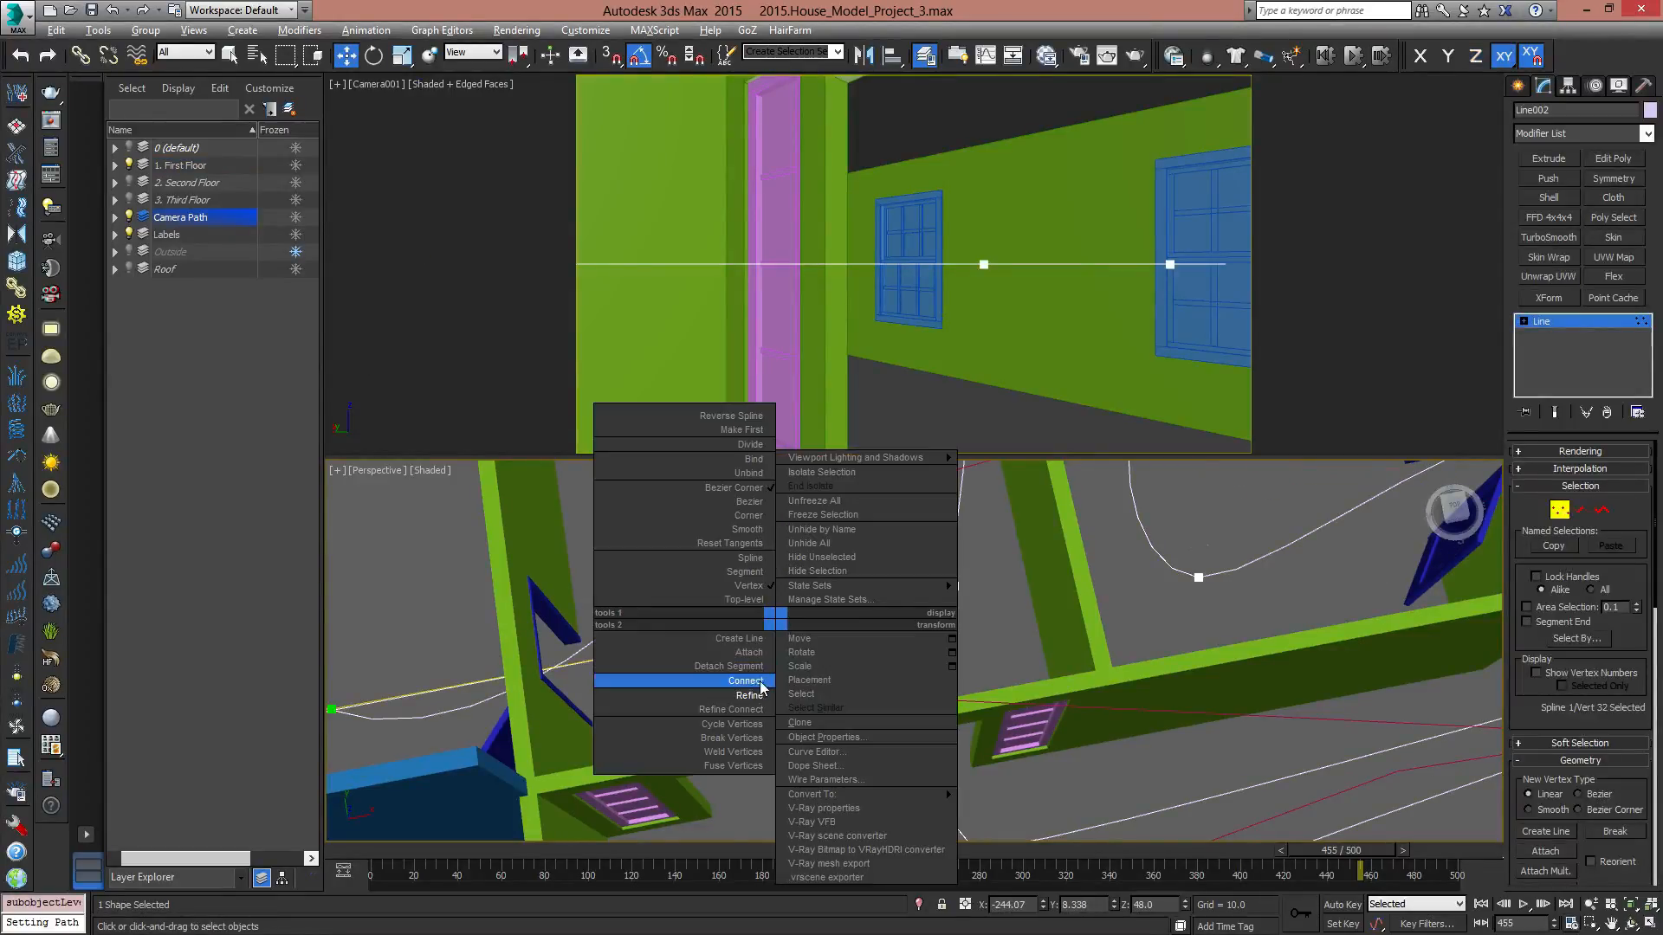
click(756, 531)
scroll(747, 631, down, 3)
alt+middle_drag(805, 649, 852, 637)
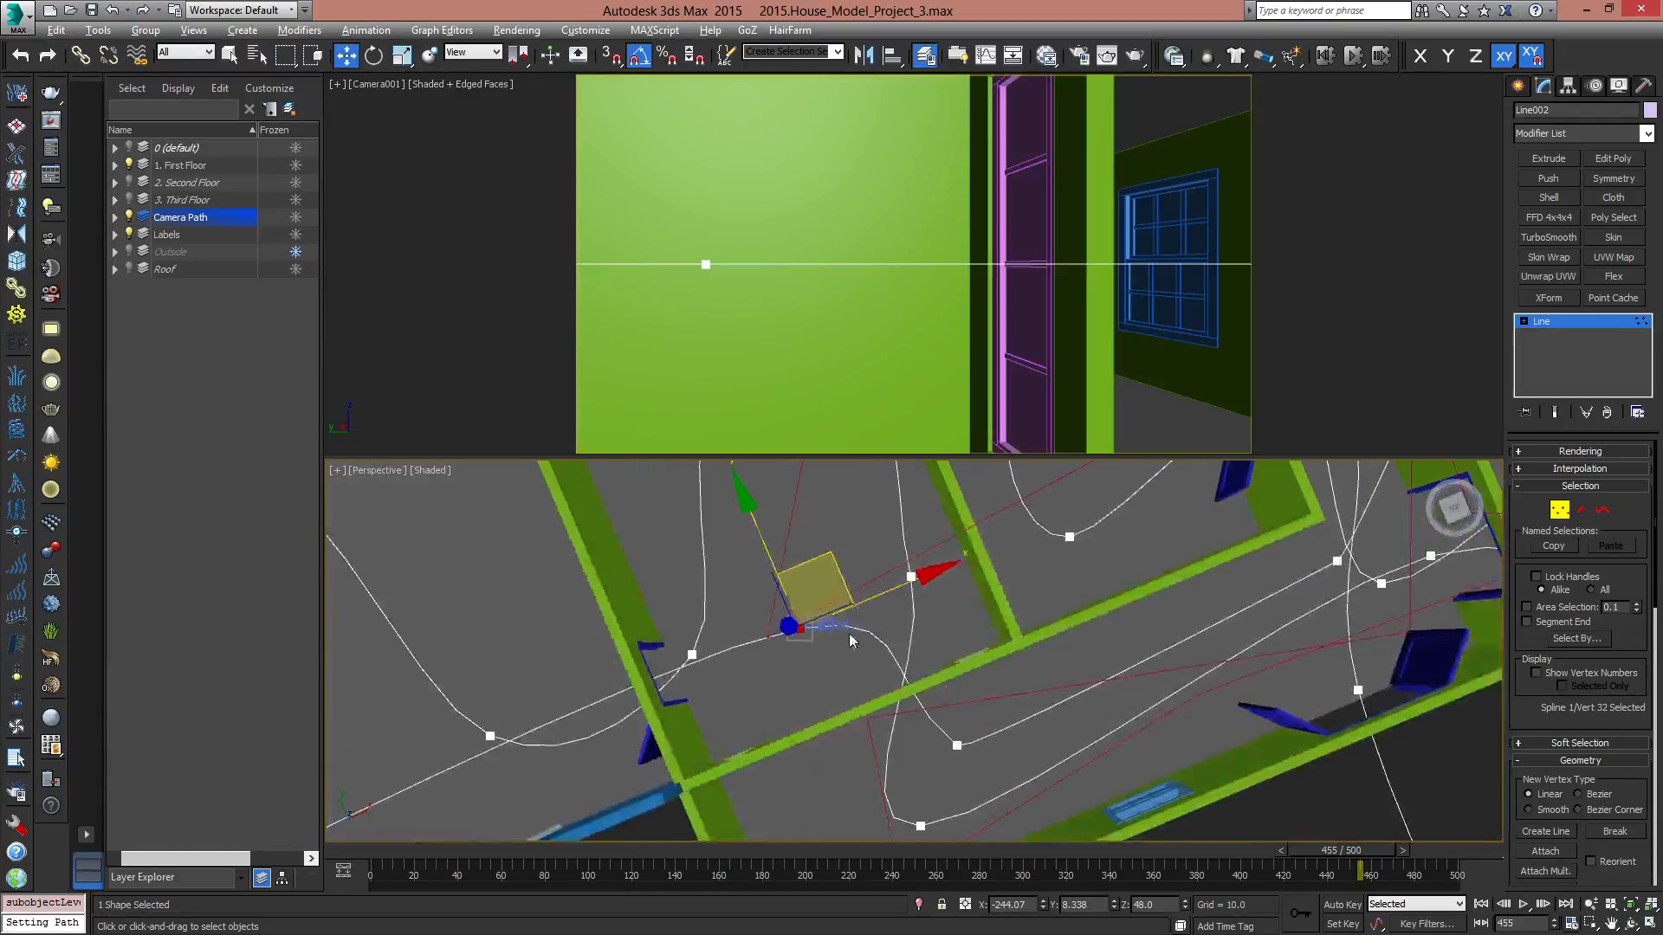
alt+middle_drag(865, 574, 823, 625)
middle_drag(853, 617, 1087, 627)
drag(1081, 580, 988, 581)
Set the vertex just past the wall opening to Smooth and move it slightly toward the front wall.
middle_drag(1029, 682, 716, 693)
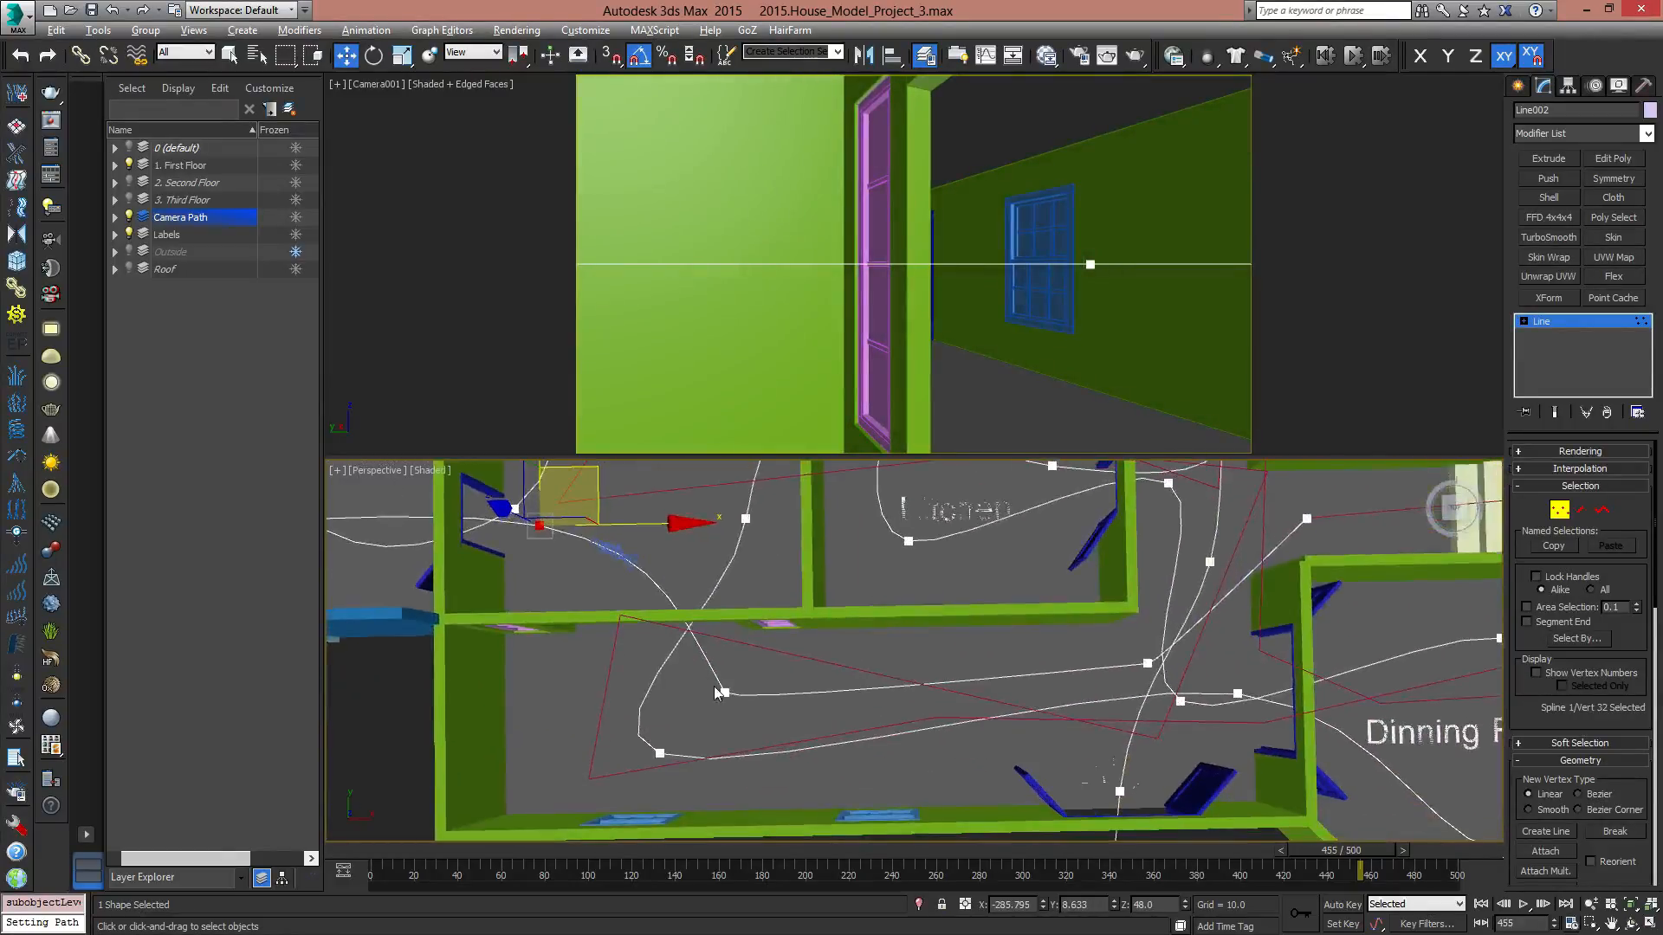
click(725, 692)
right_click(724, 670)
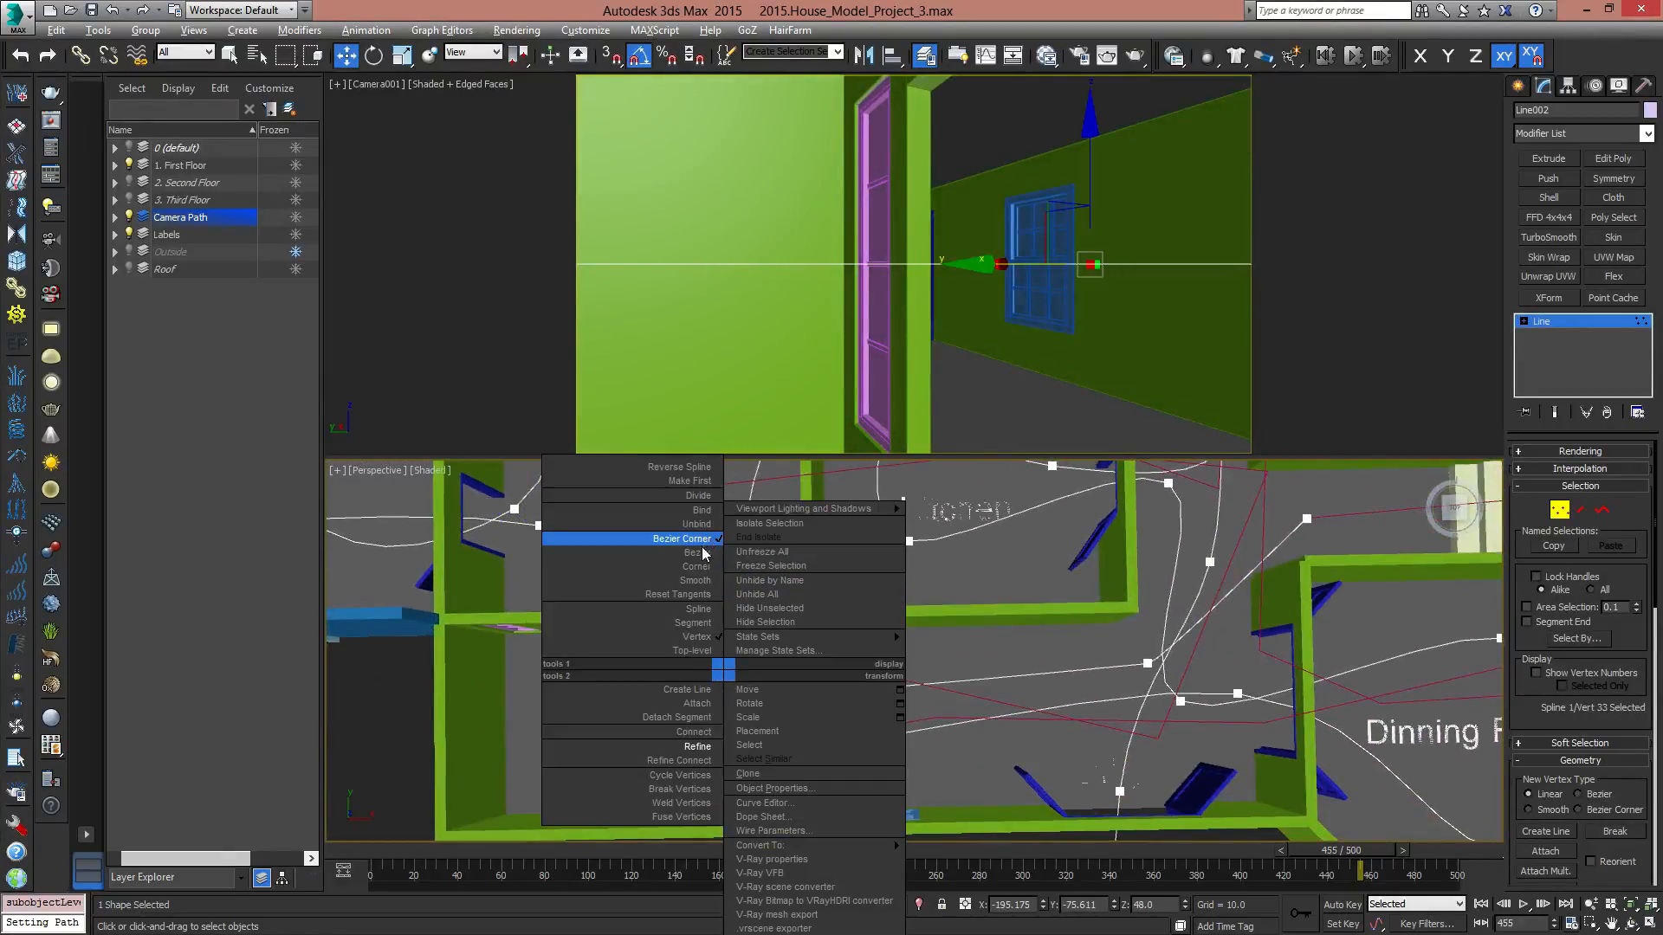
click(707, 583)
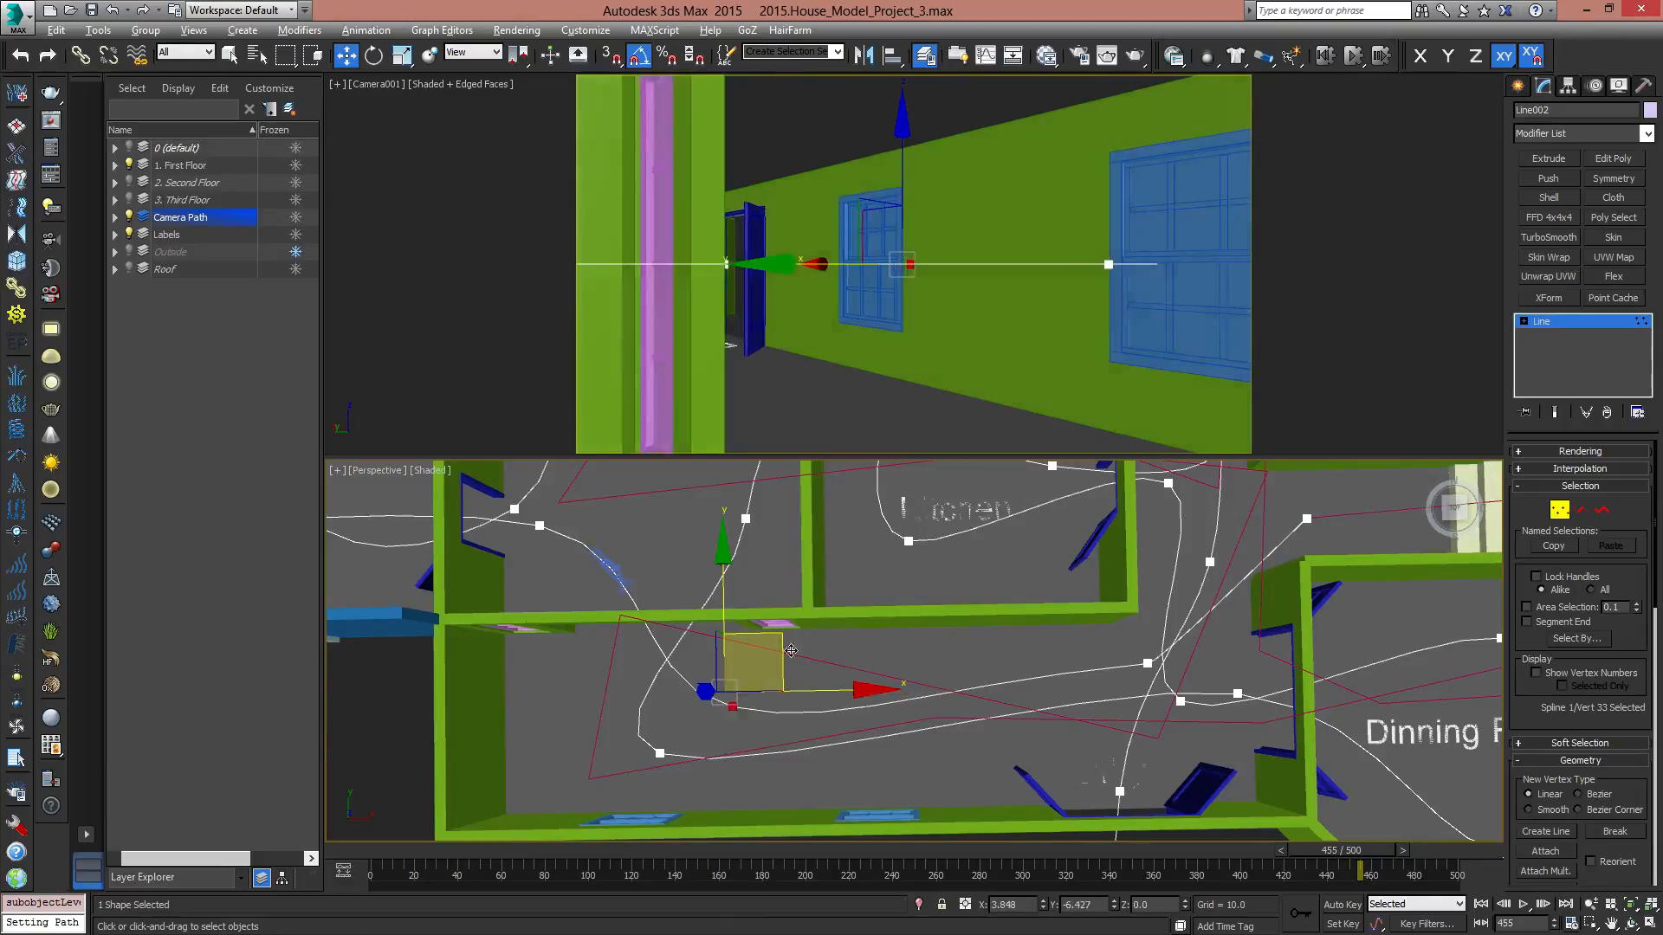
drag(812, 673, 790, 664)
Set the entry vertex below the hallway to Smooth and move it toward the front door.
middle_drag(1158, 668, 858, 720)
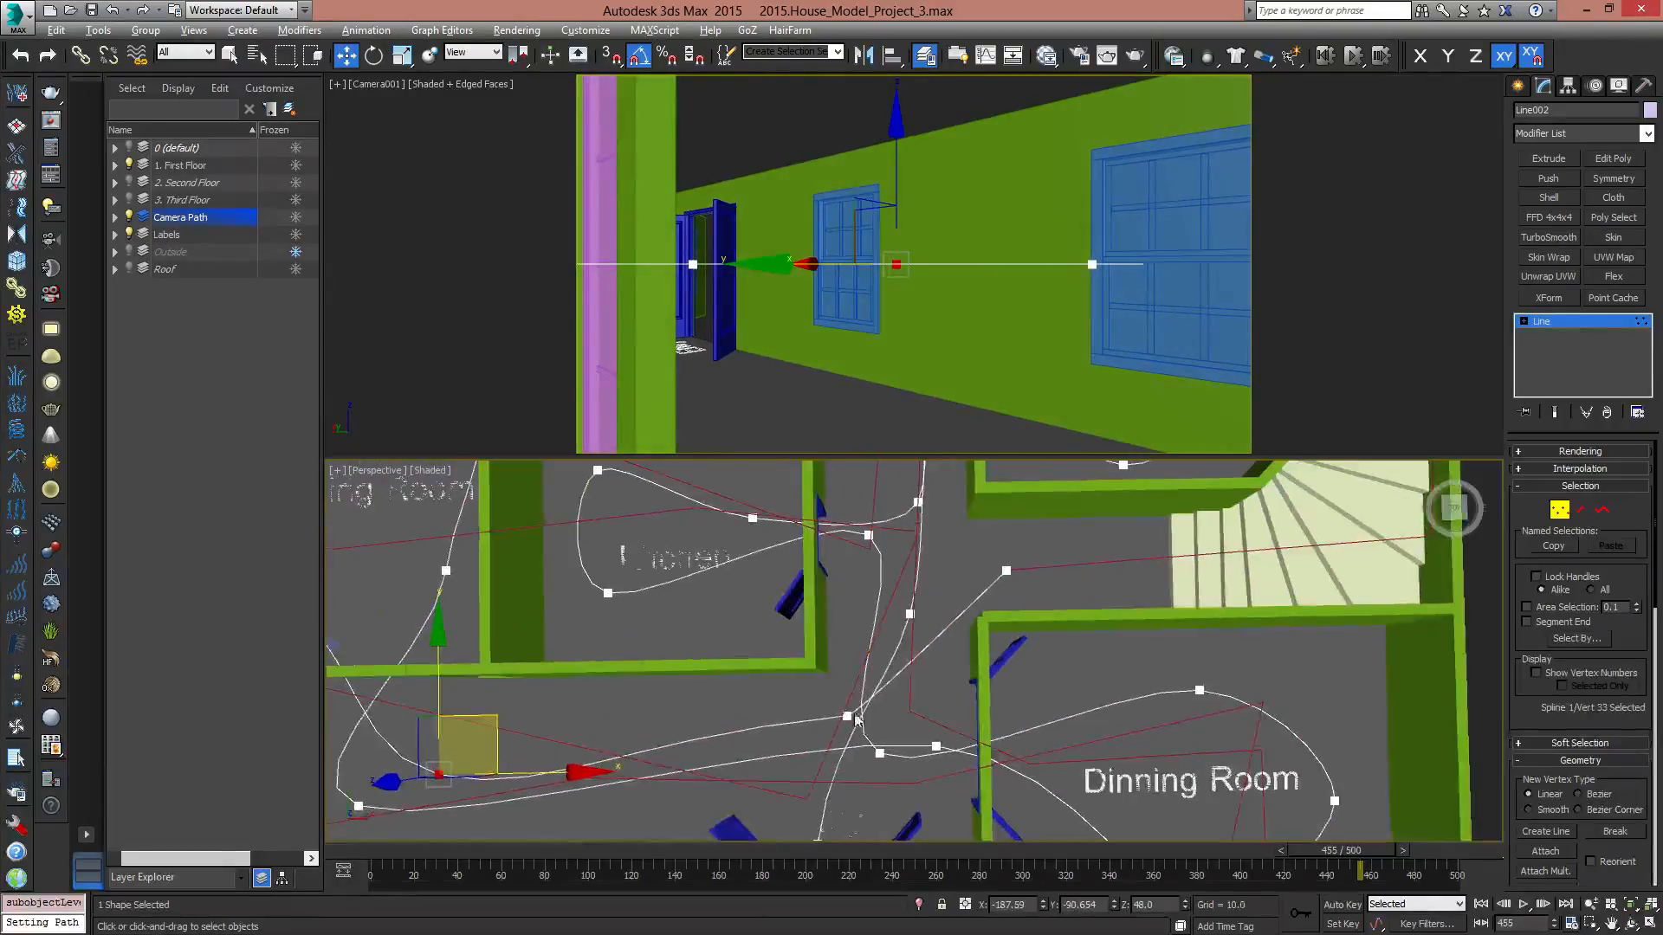
click(847, 715)
right_click(846, 668)
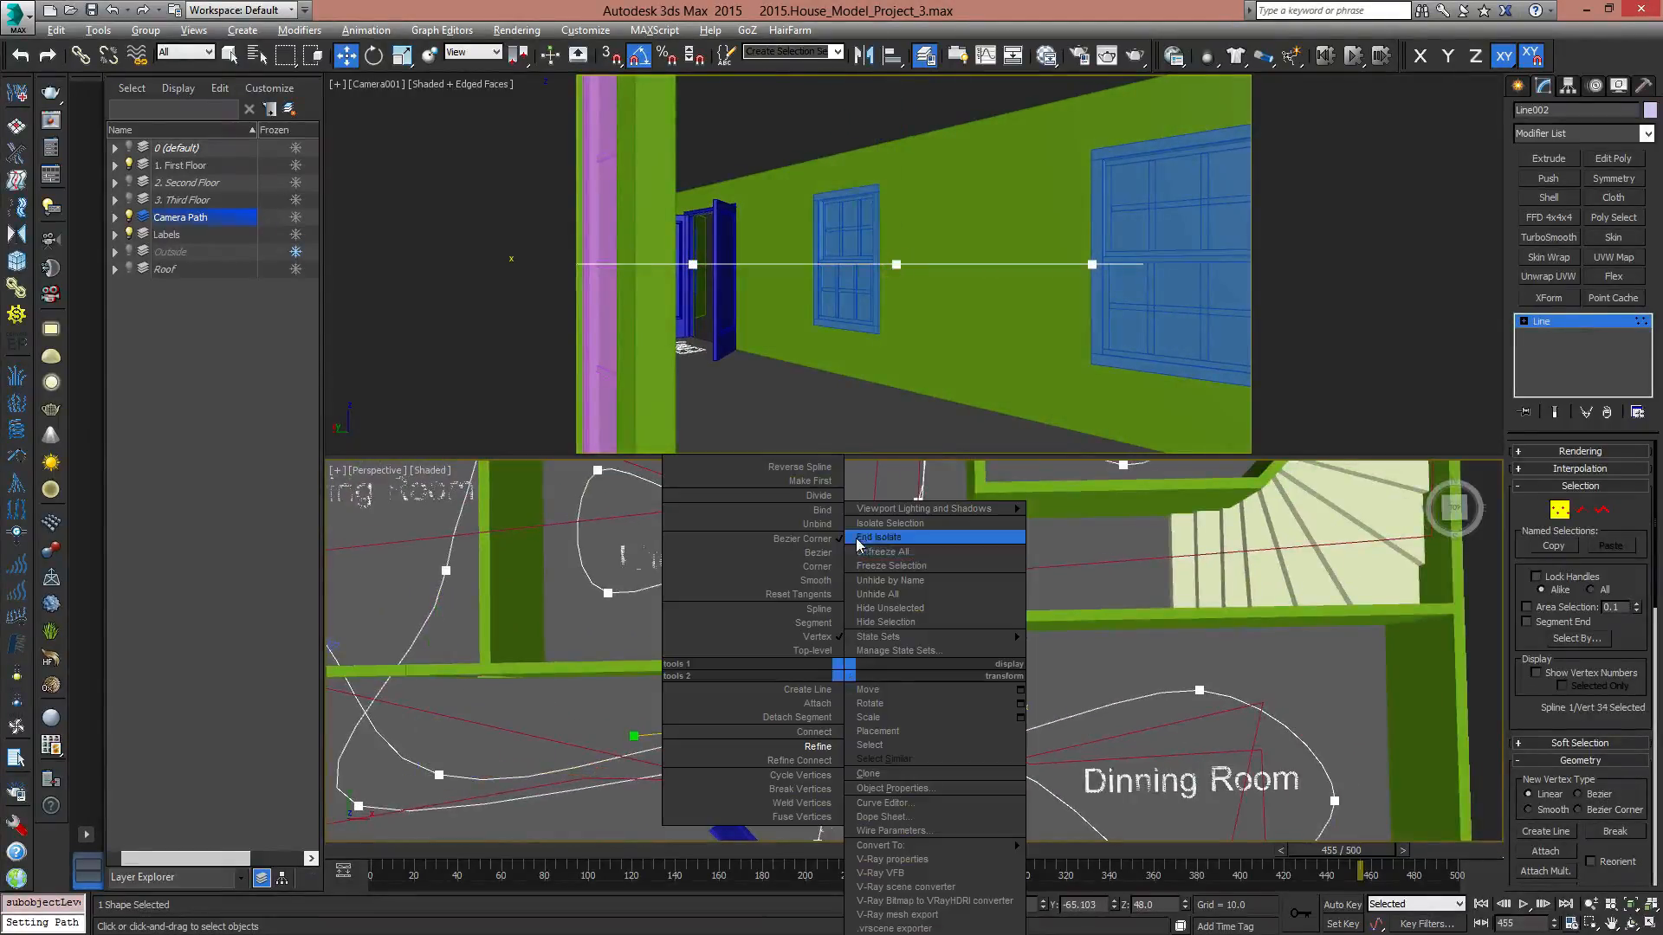
click(806, 582)
drag(898, 659, 758, 736)
Refine the path with a new vertex between the entry vertex and the end vertex near the stairs.
middle_drag(942, 669, 866, 693)
right_click(869, 687)
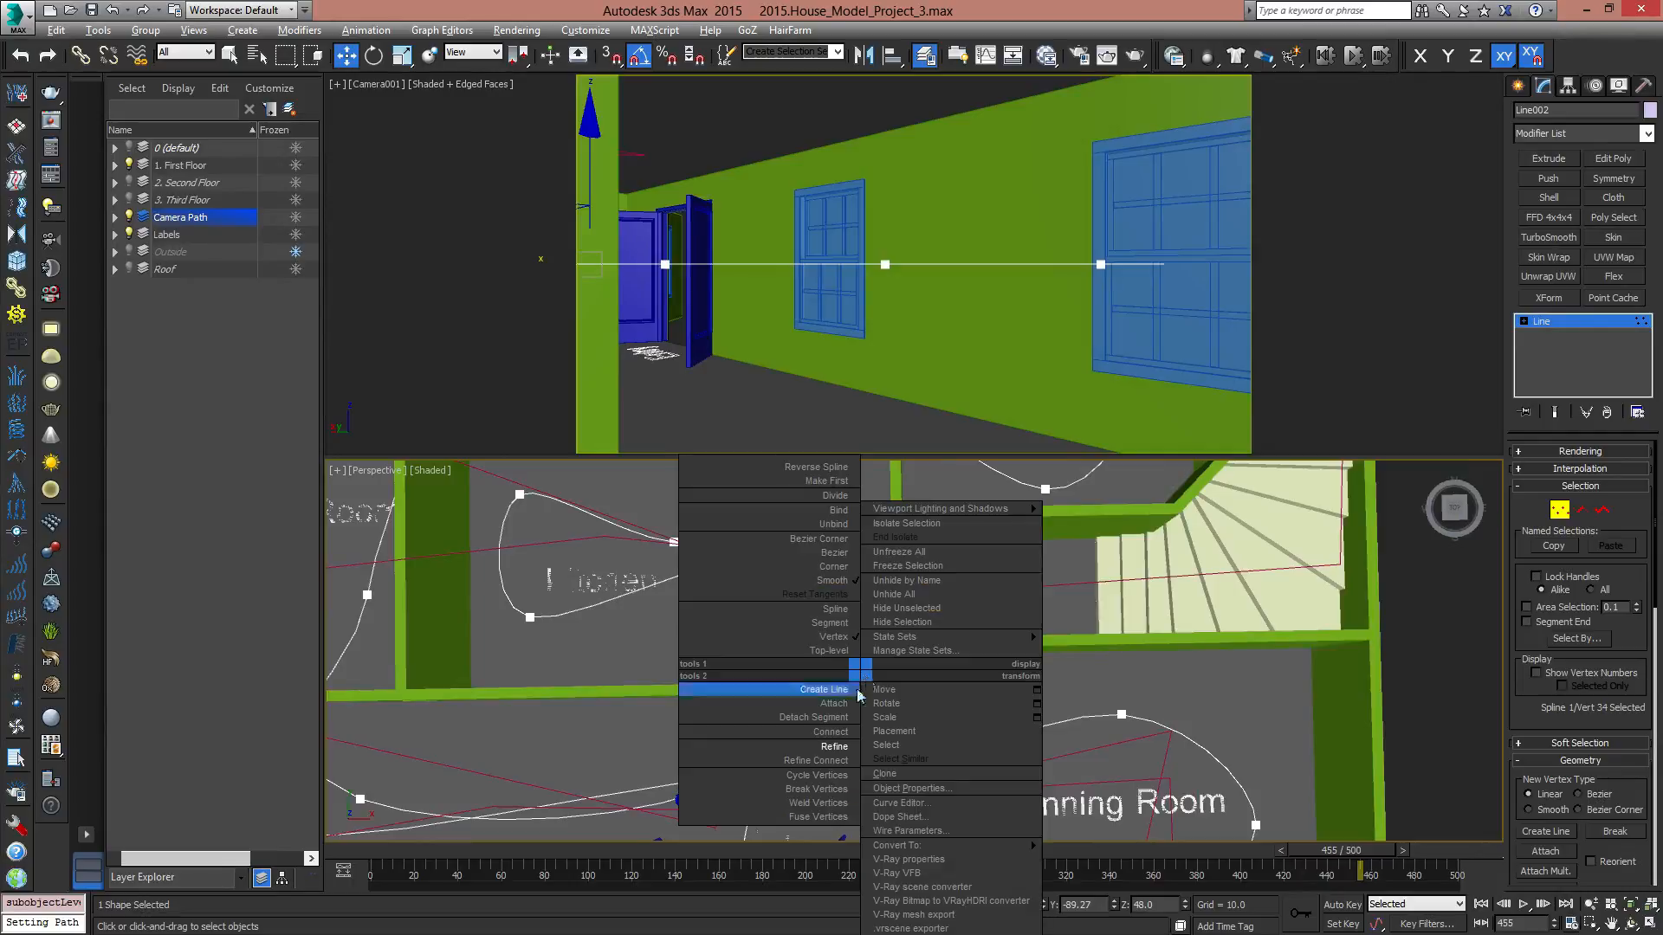
click(870, 705)
click(859, 690)
key(w)
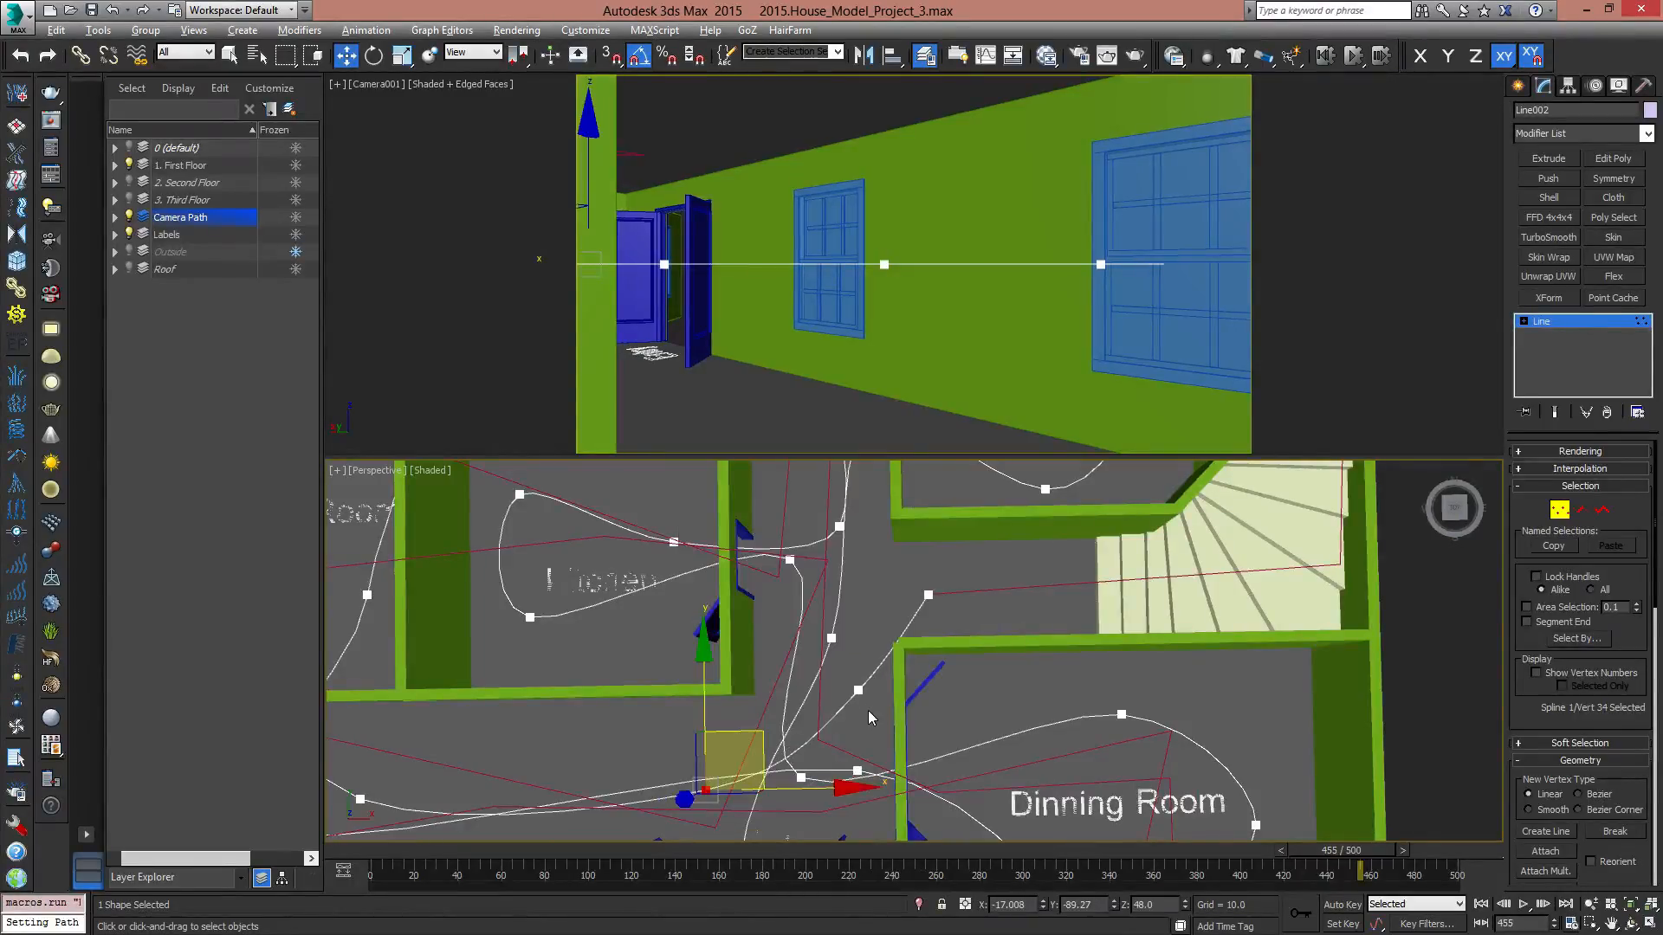
Set the new vertex to Smooth and move it into the hallway between the kitchen door and the dining room corner.
click(859, 690)
right_click(855, 689)
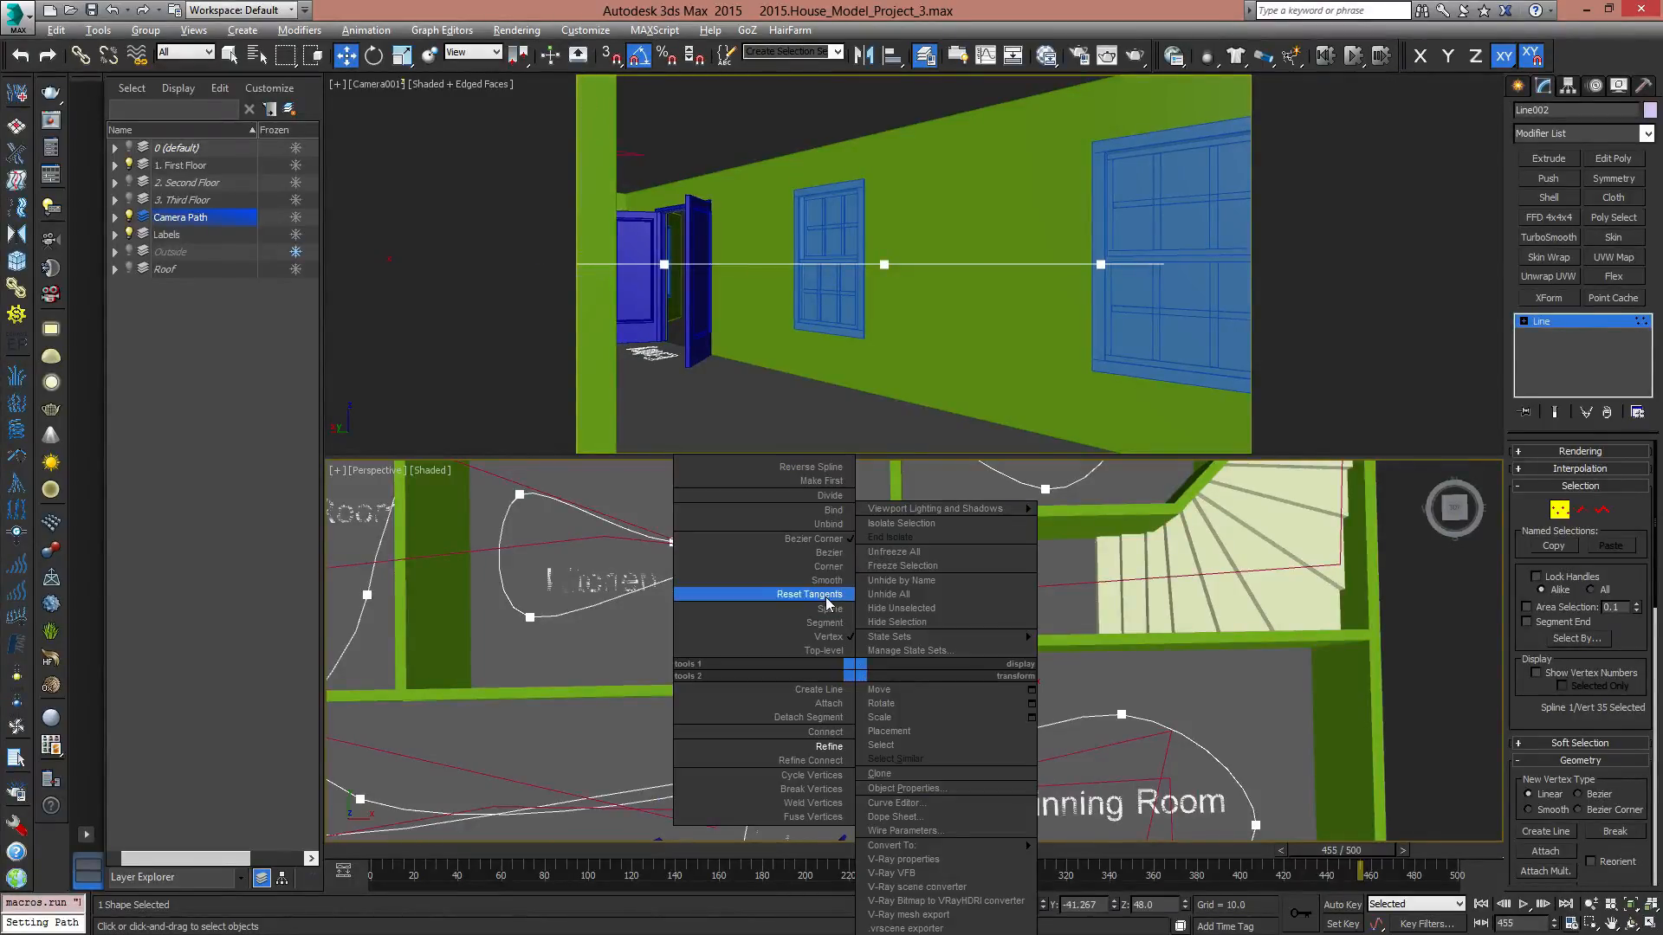
click(828, 594)
drag(904, 630, 881, 579)
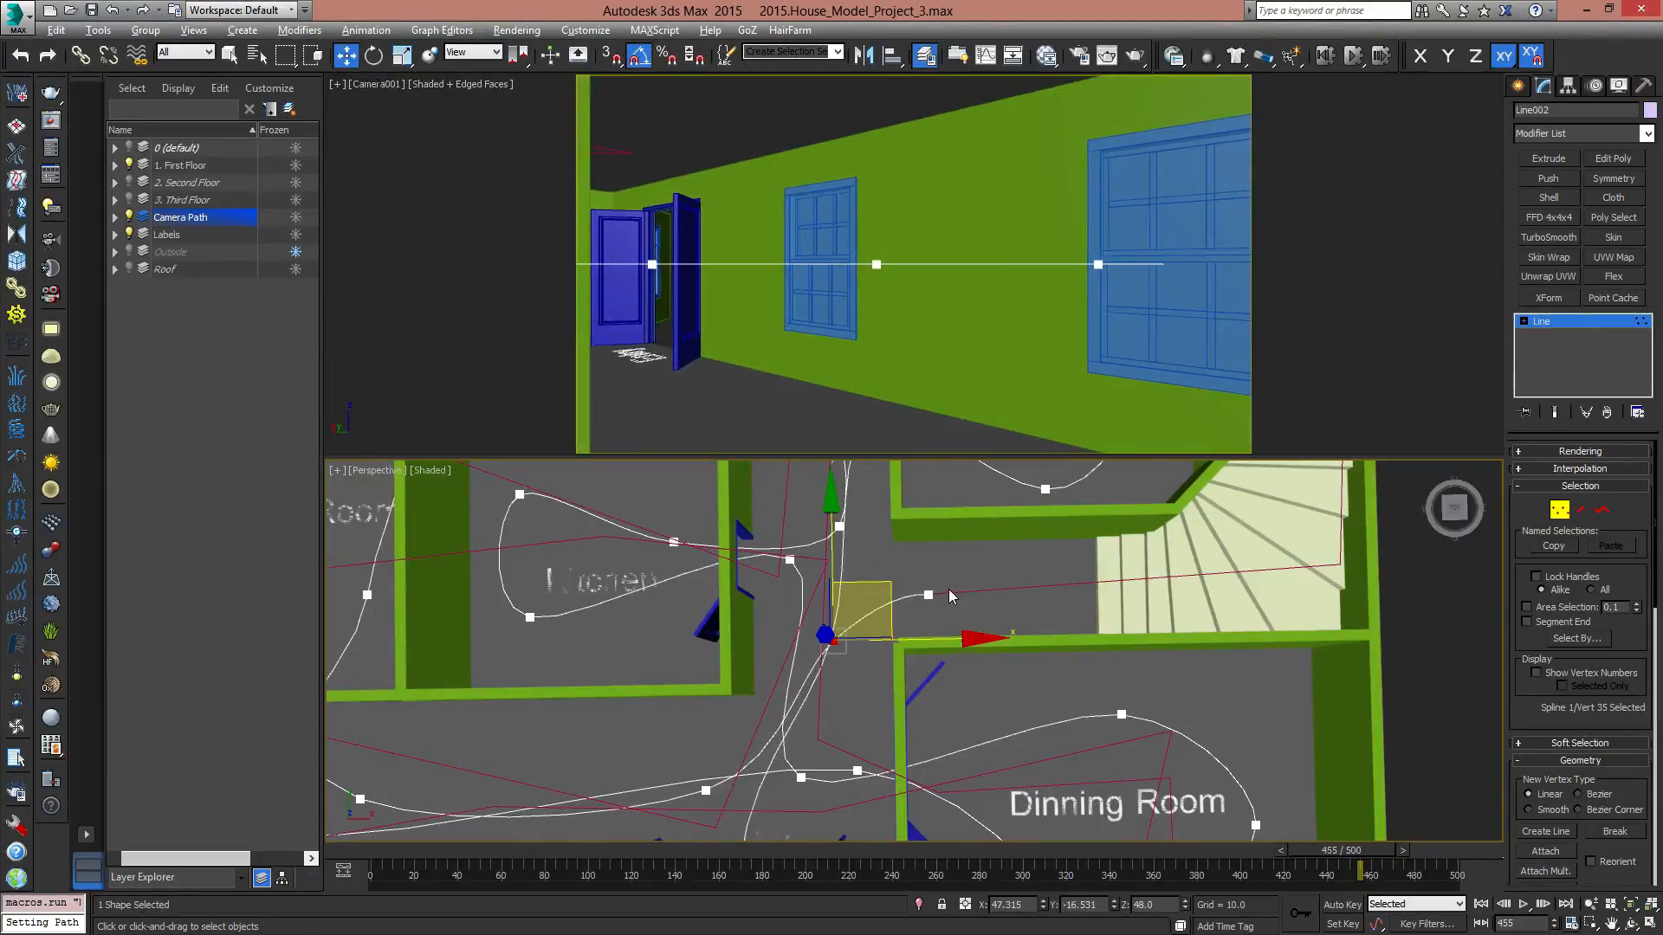
Move the entry vertex closer to the front door and adjust the end vertex at the second-floor path's start.
middle_drag(830, 742, 849, 630)
click(728, 679)
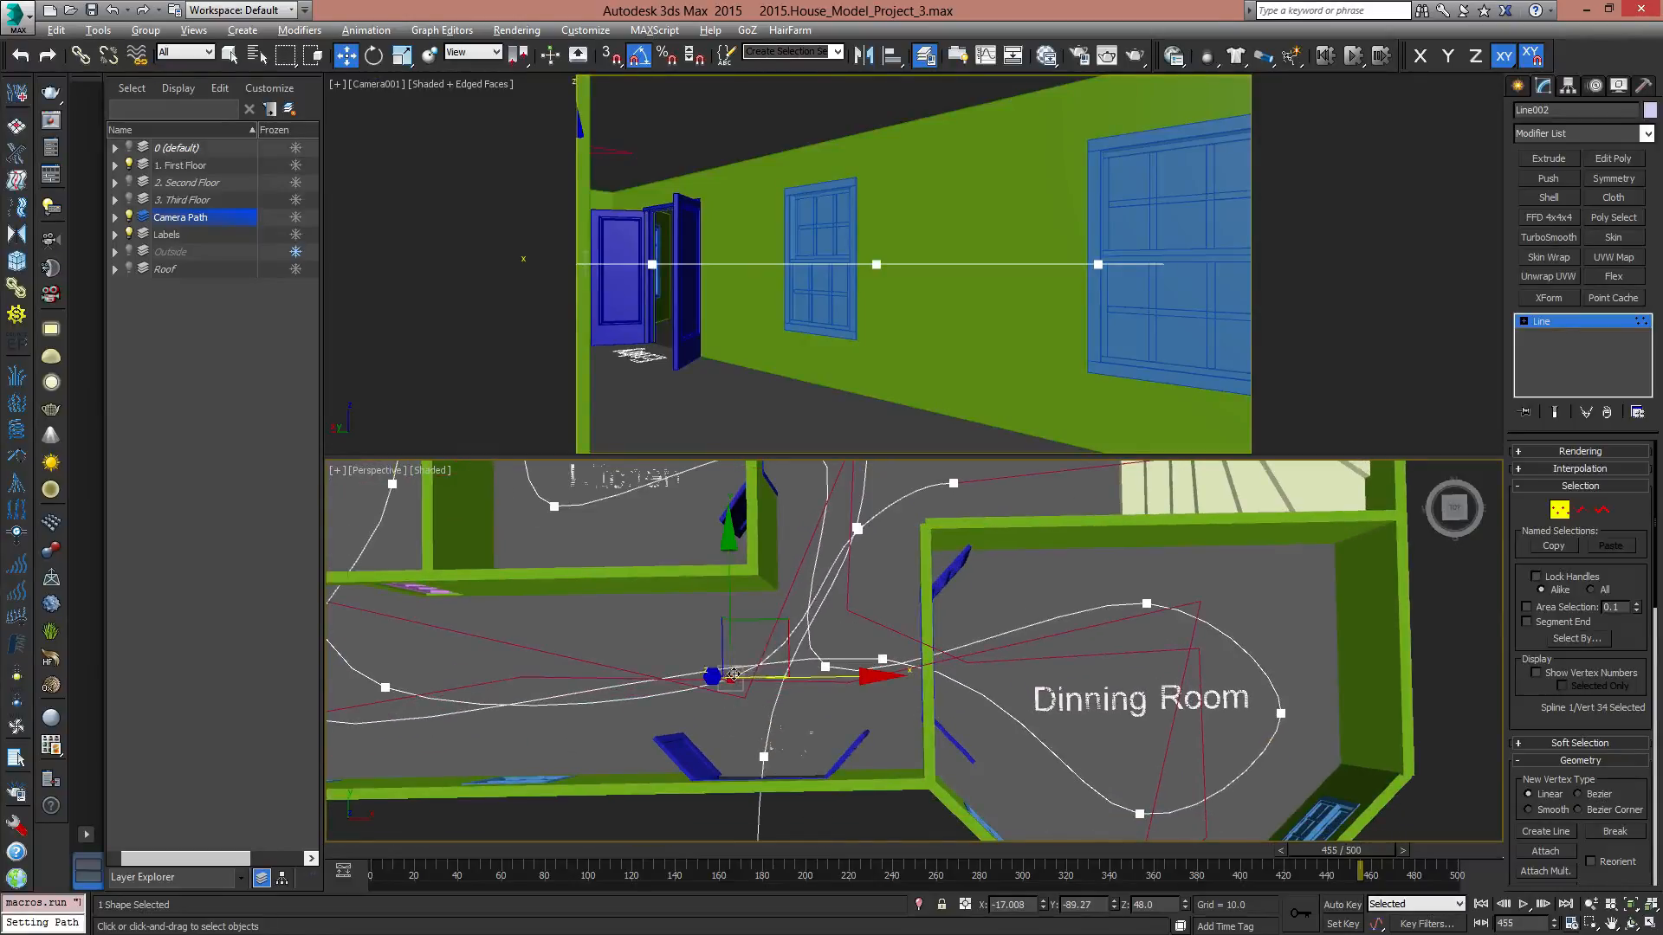
drag(787, 621, 762, 649)
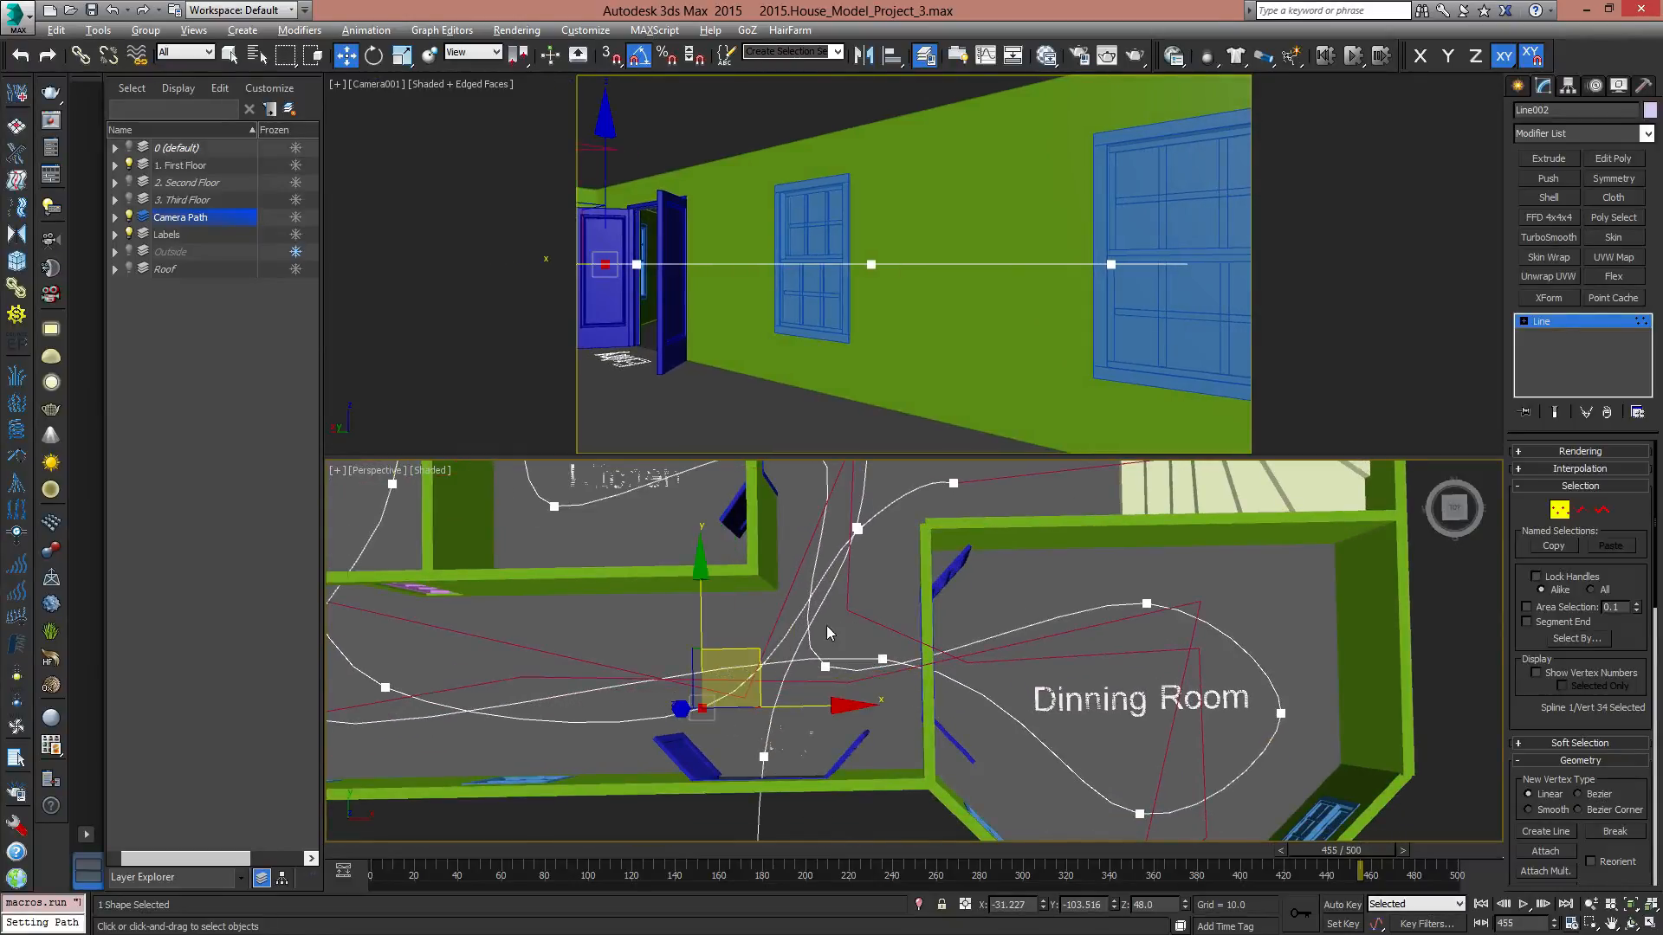
middle_drag(977, 520, 880, 654)
scroll(880, 654, up, 3)
click(851, 589)
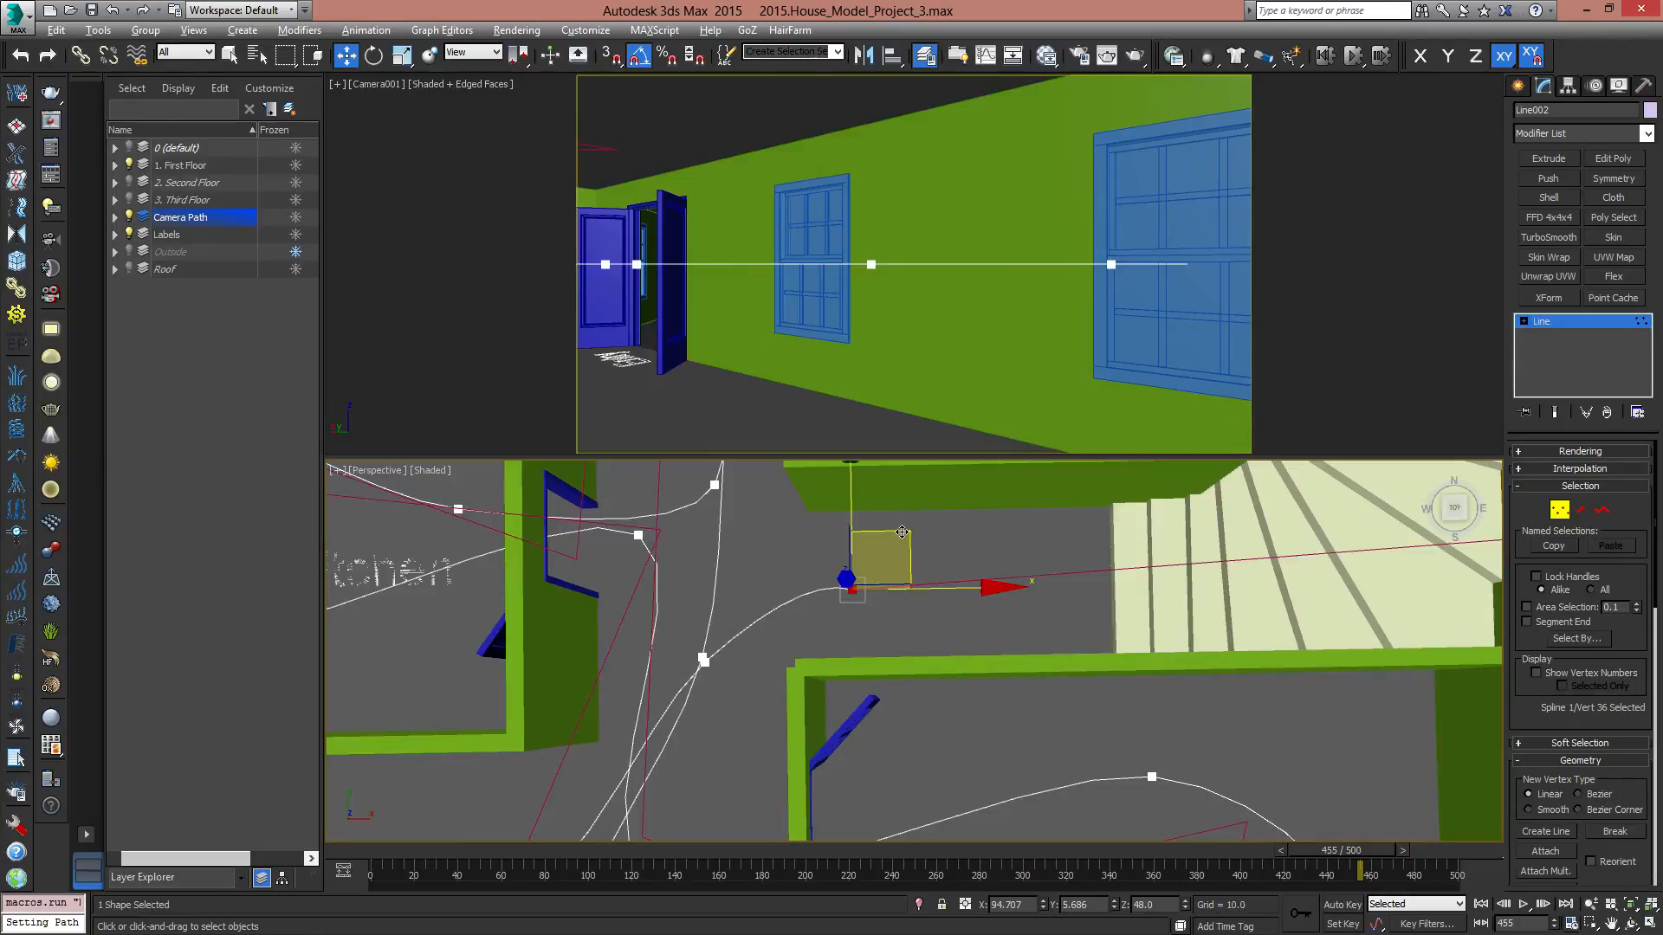
drag(902, 532, 885, 522)
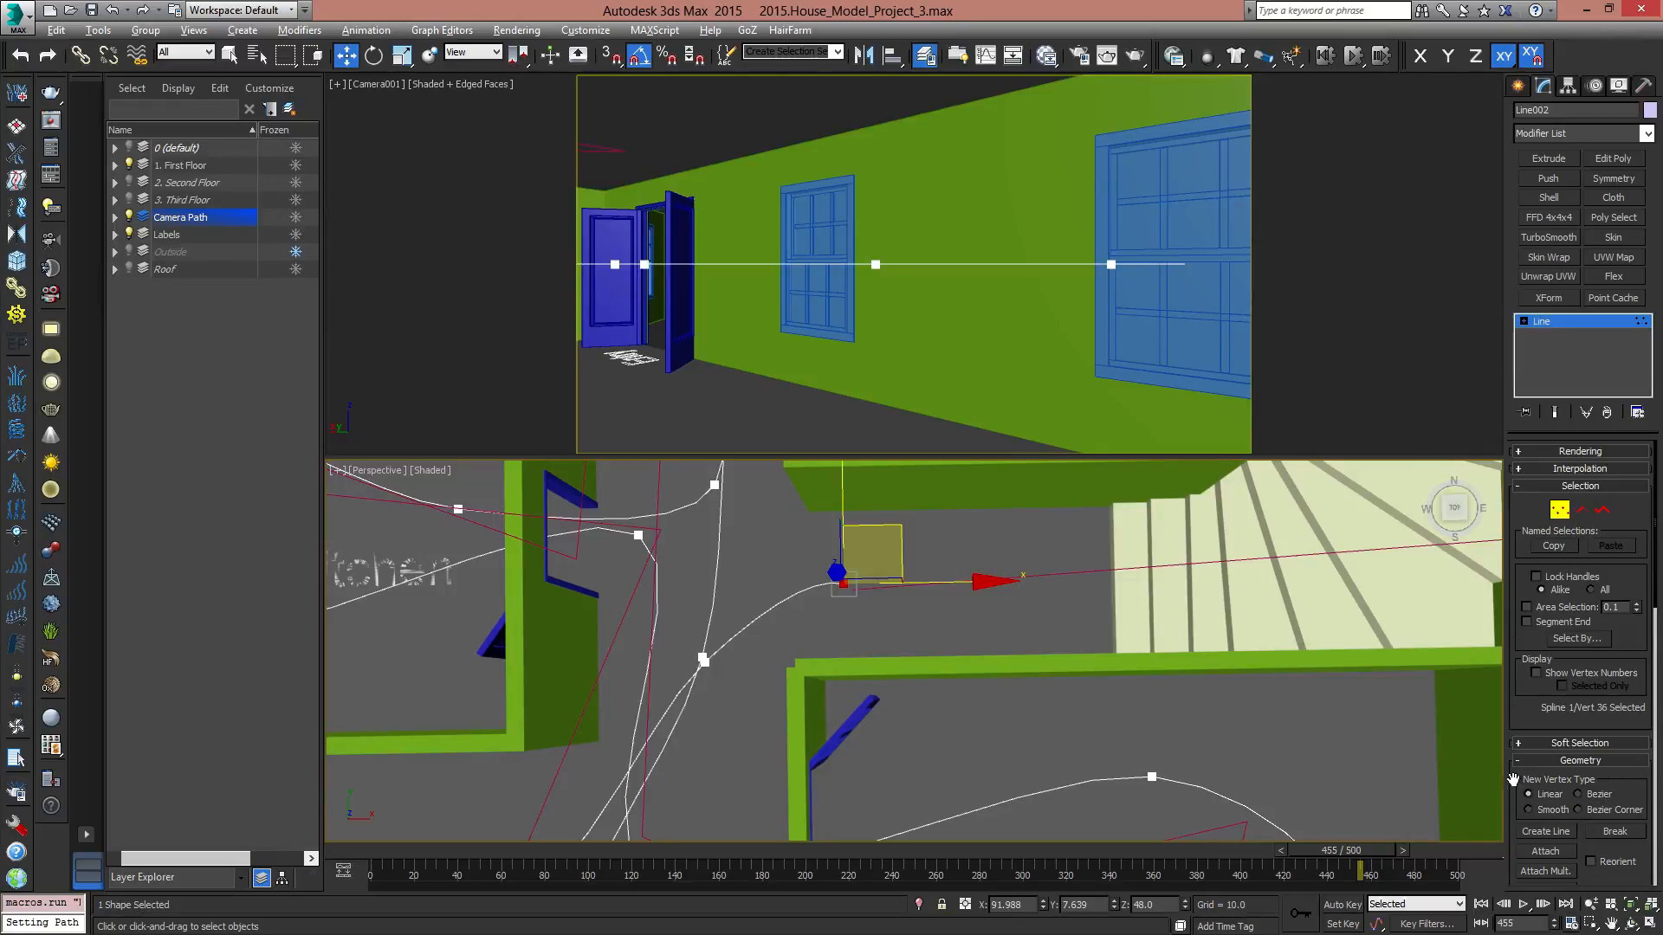
Attach the second-floor camera path to the first-floor path and leave the Attach command.
click(1563, 850)
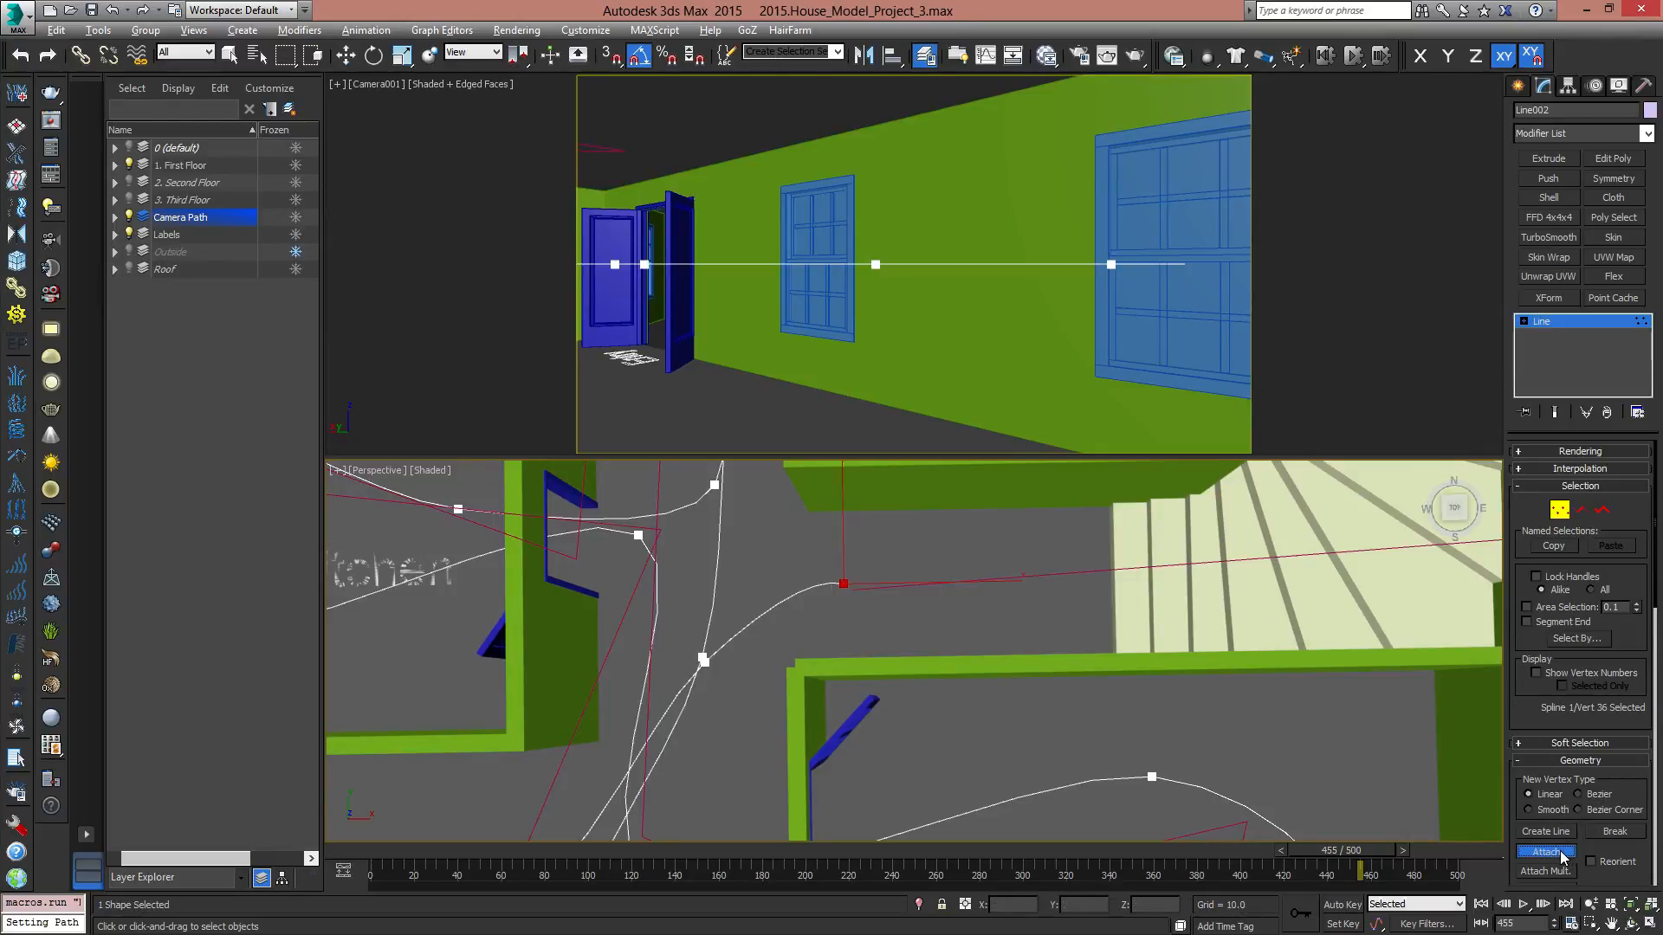
click(1057, 573)
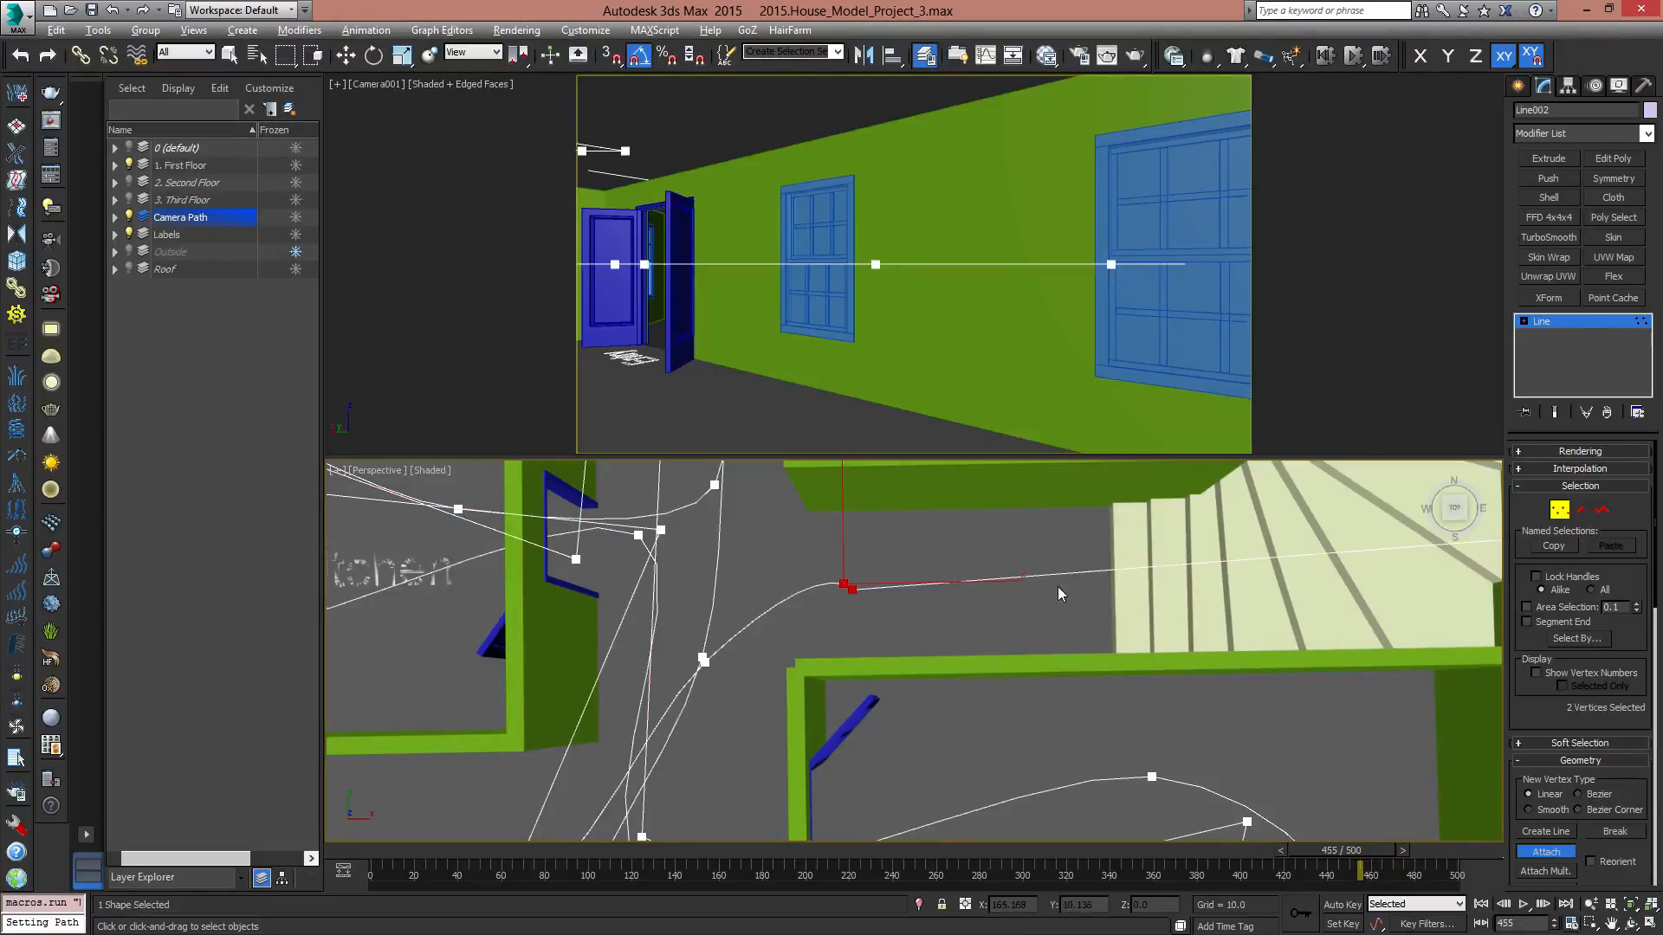
right_click(1050, 615)
click(898, 643)
Move the first-floor path's end vertex away from the second-floor start, try Fuse Vertices on it and undo the last move.
click(844, 584)
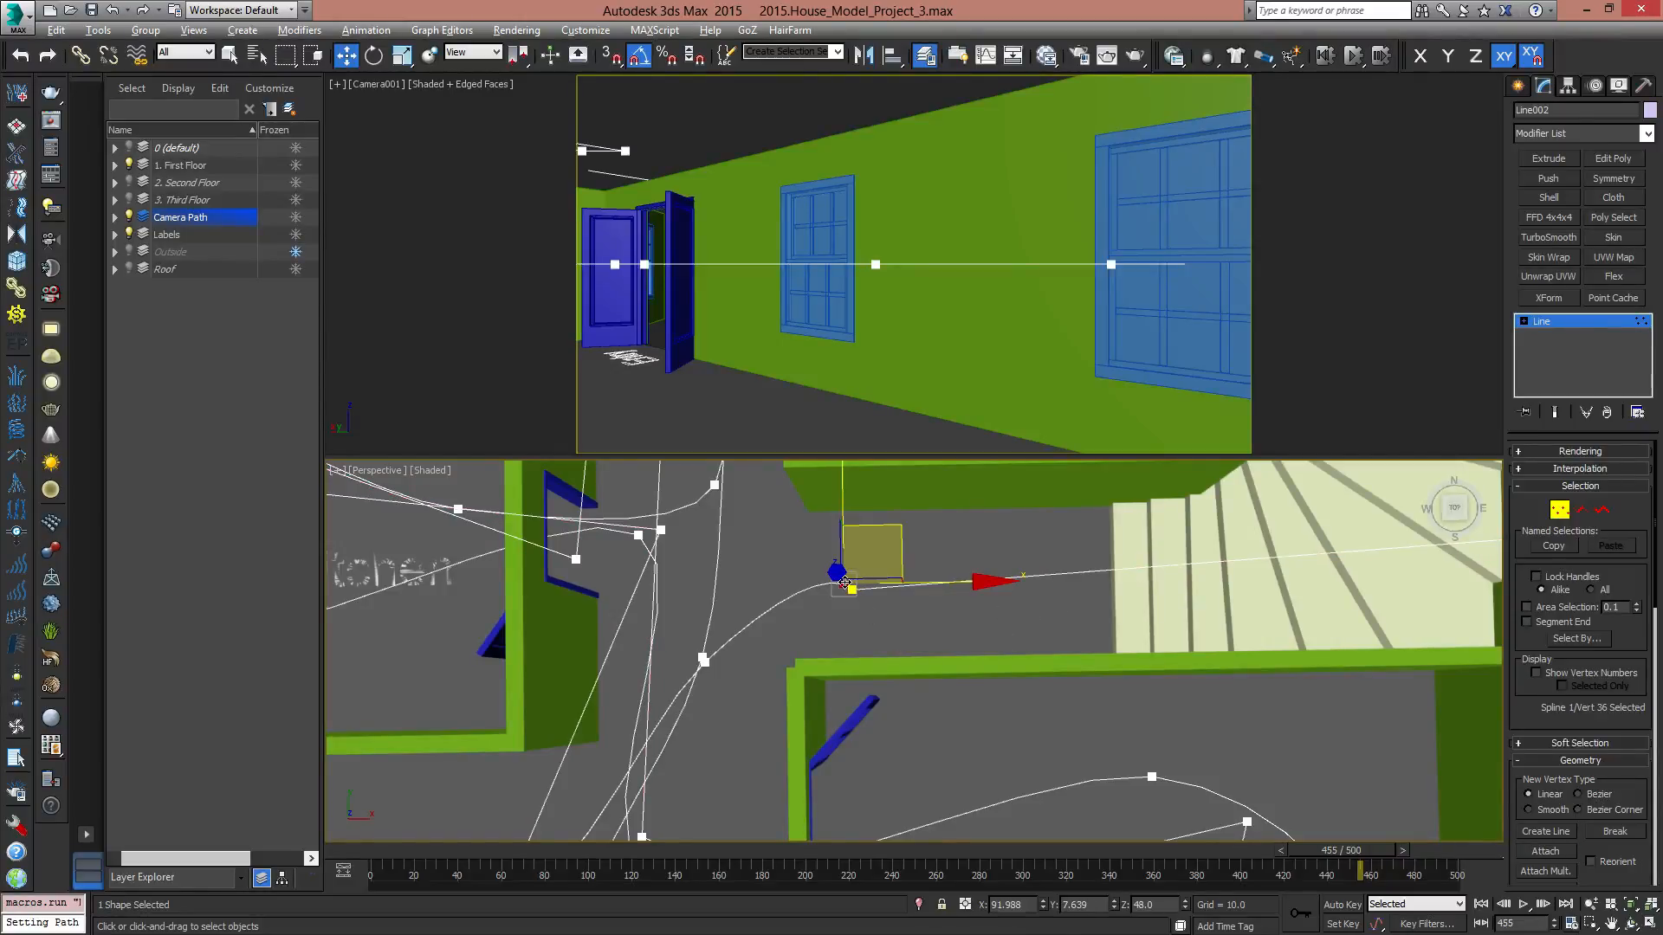
drag(889, 524, 849, 548)
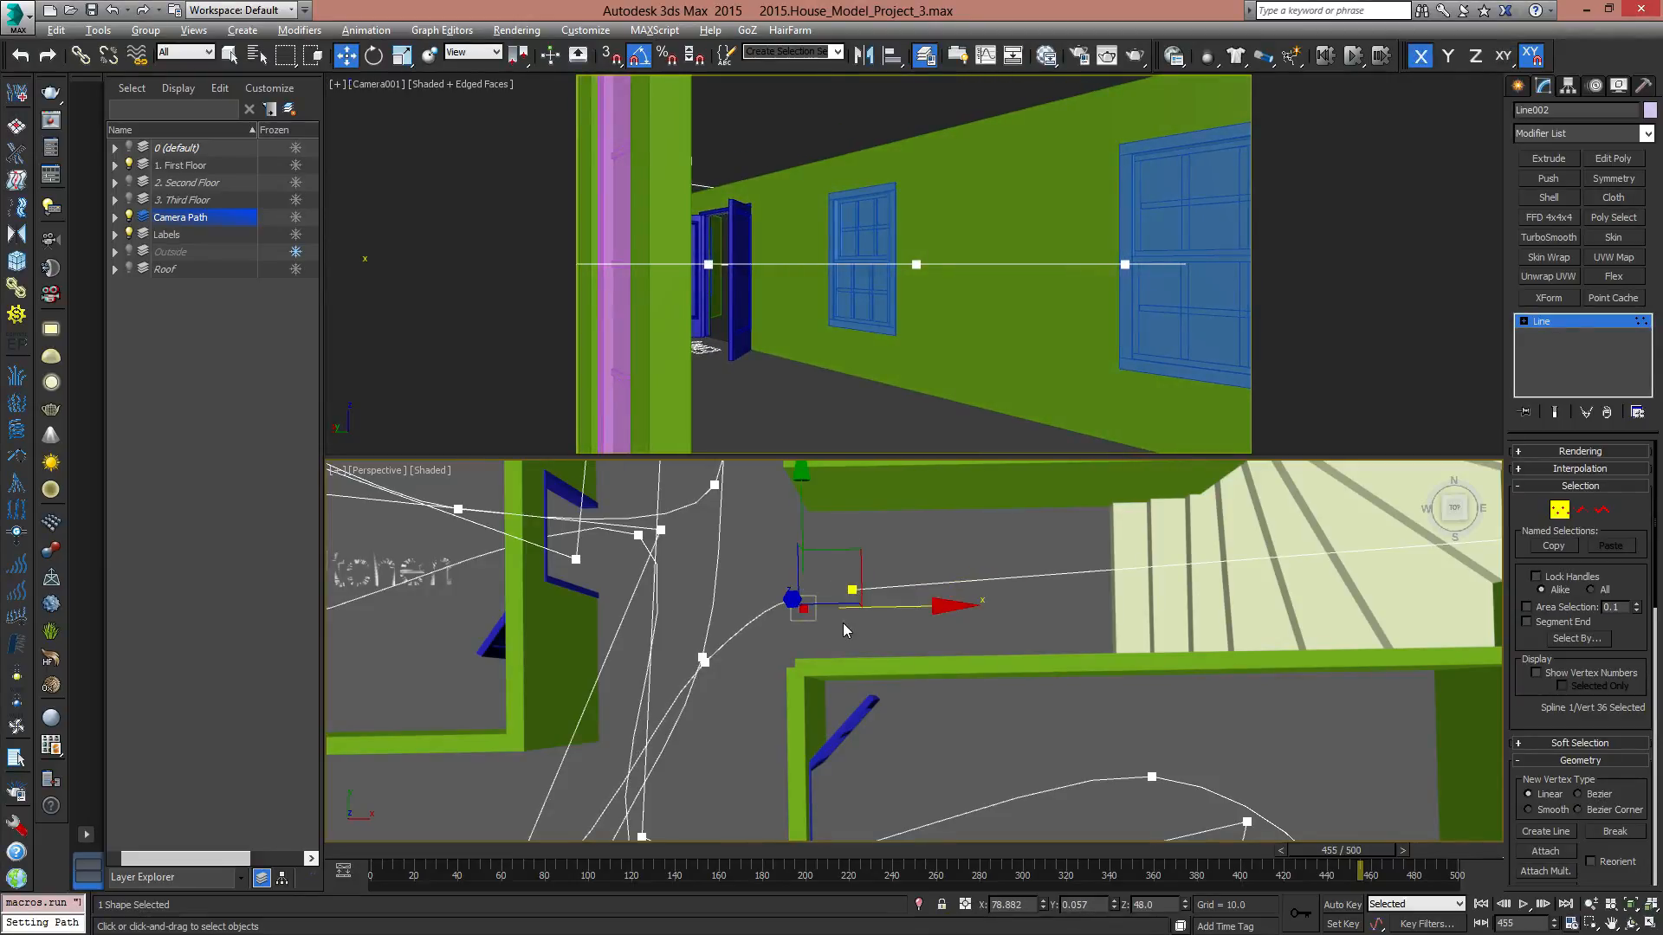
right_click(807, 608)
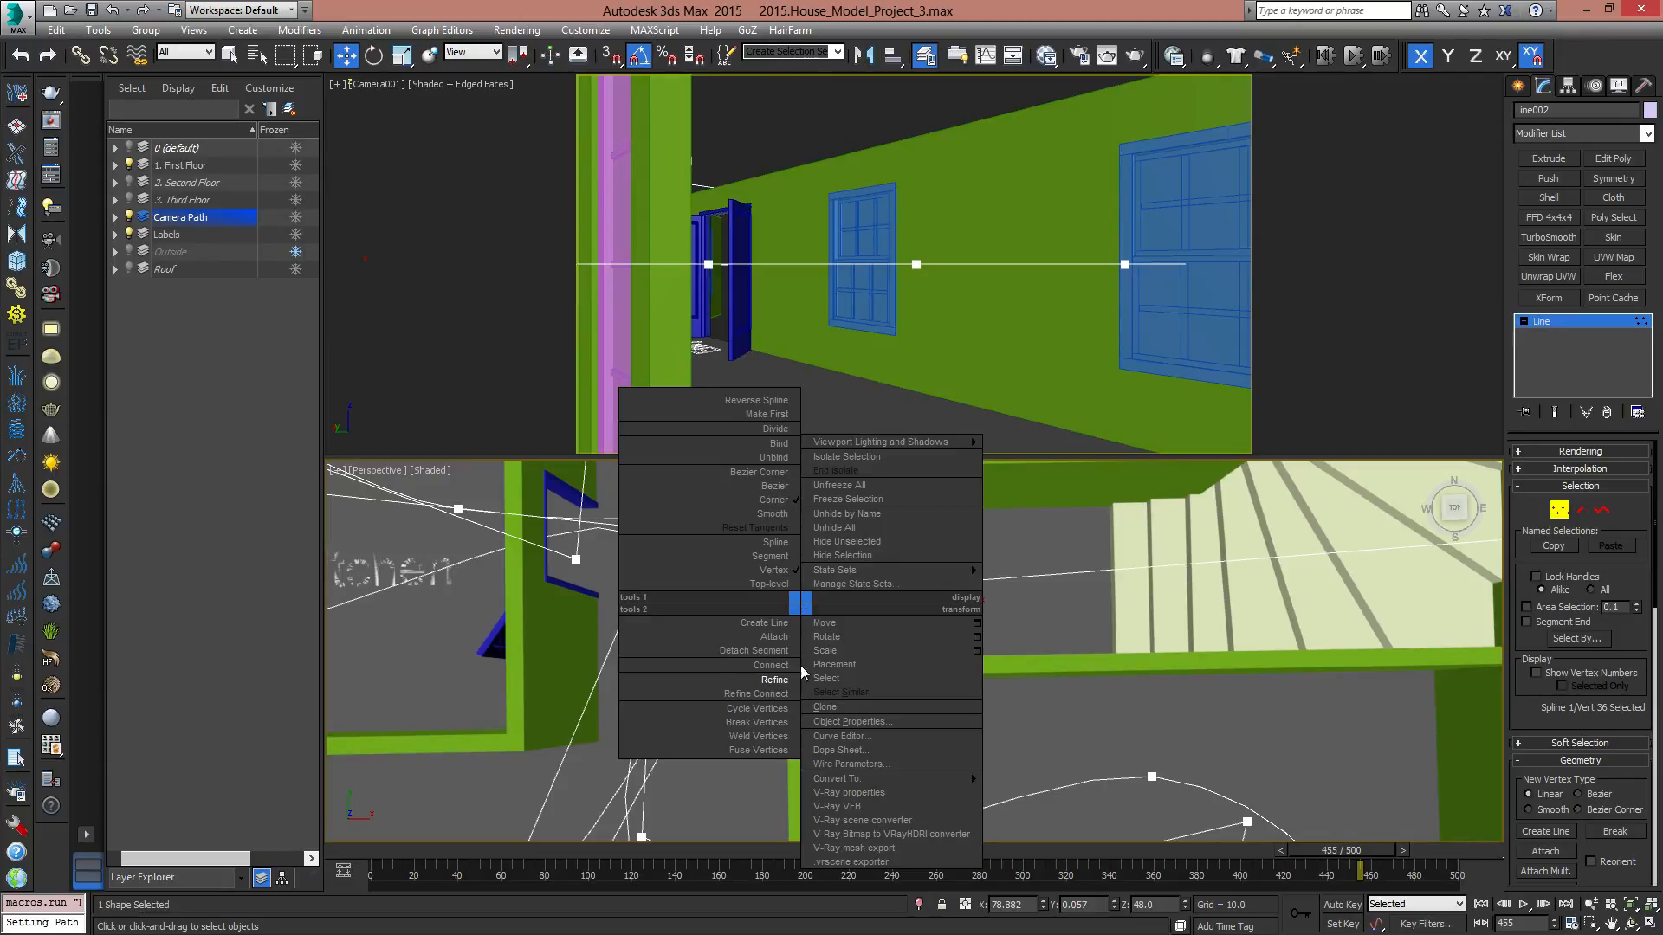
click(791, 754)
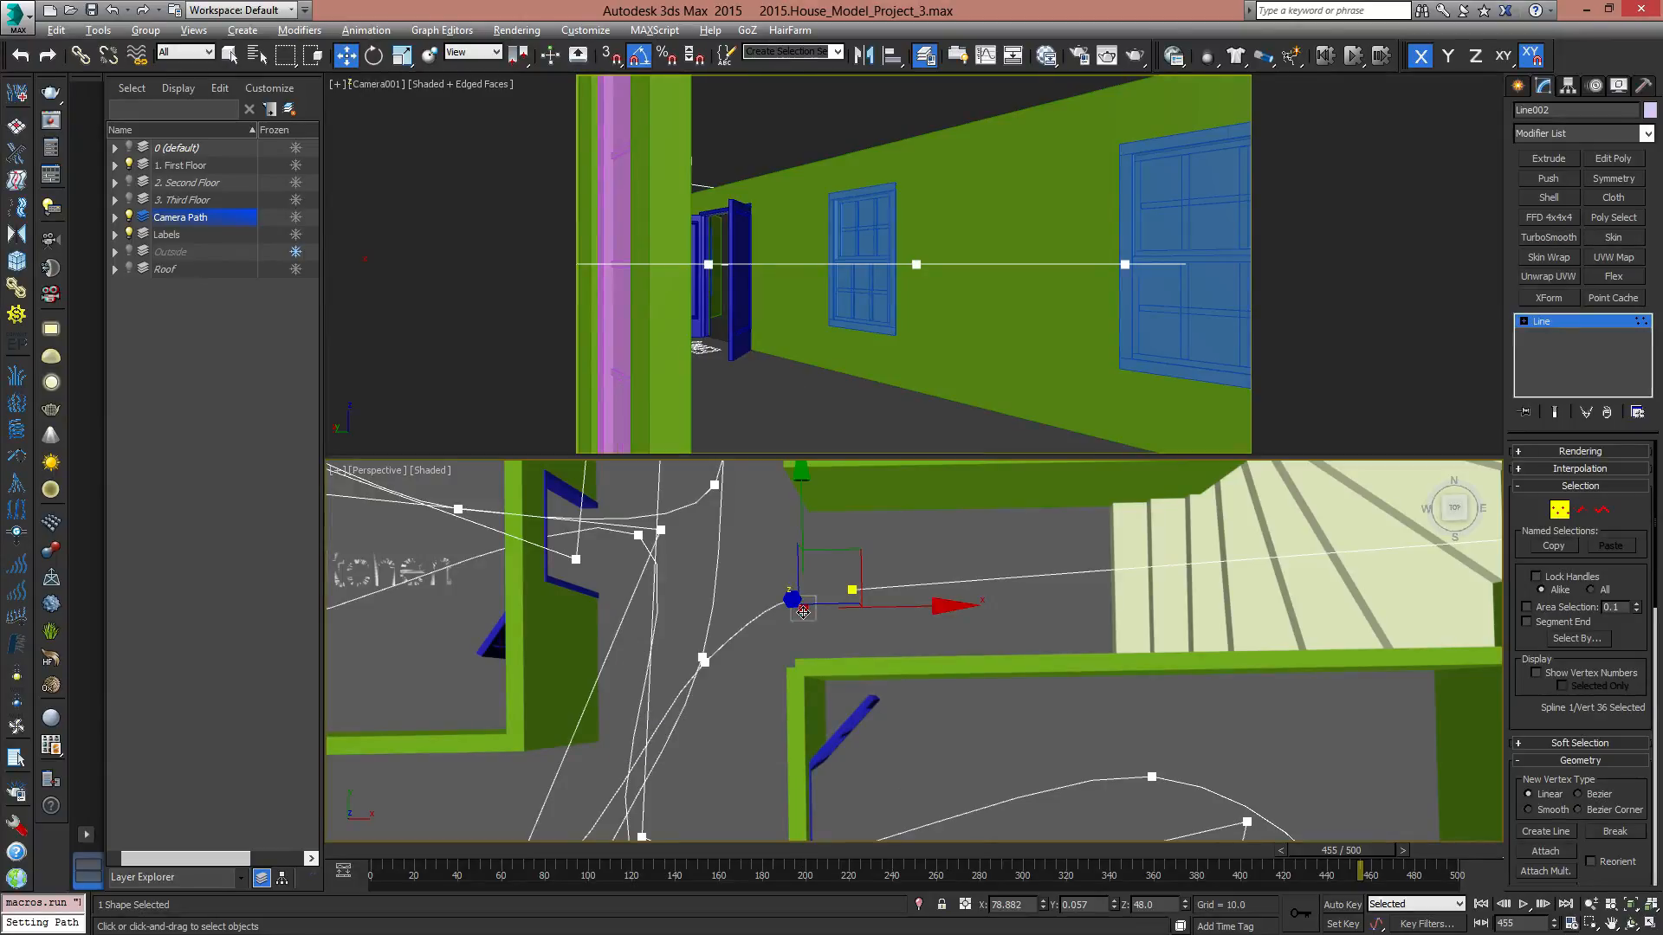
key(F7)
drag(802, 611, 929, 648)
key(ctrl+z)
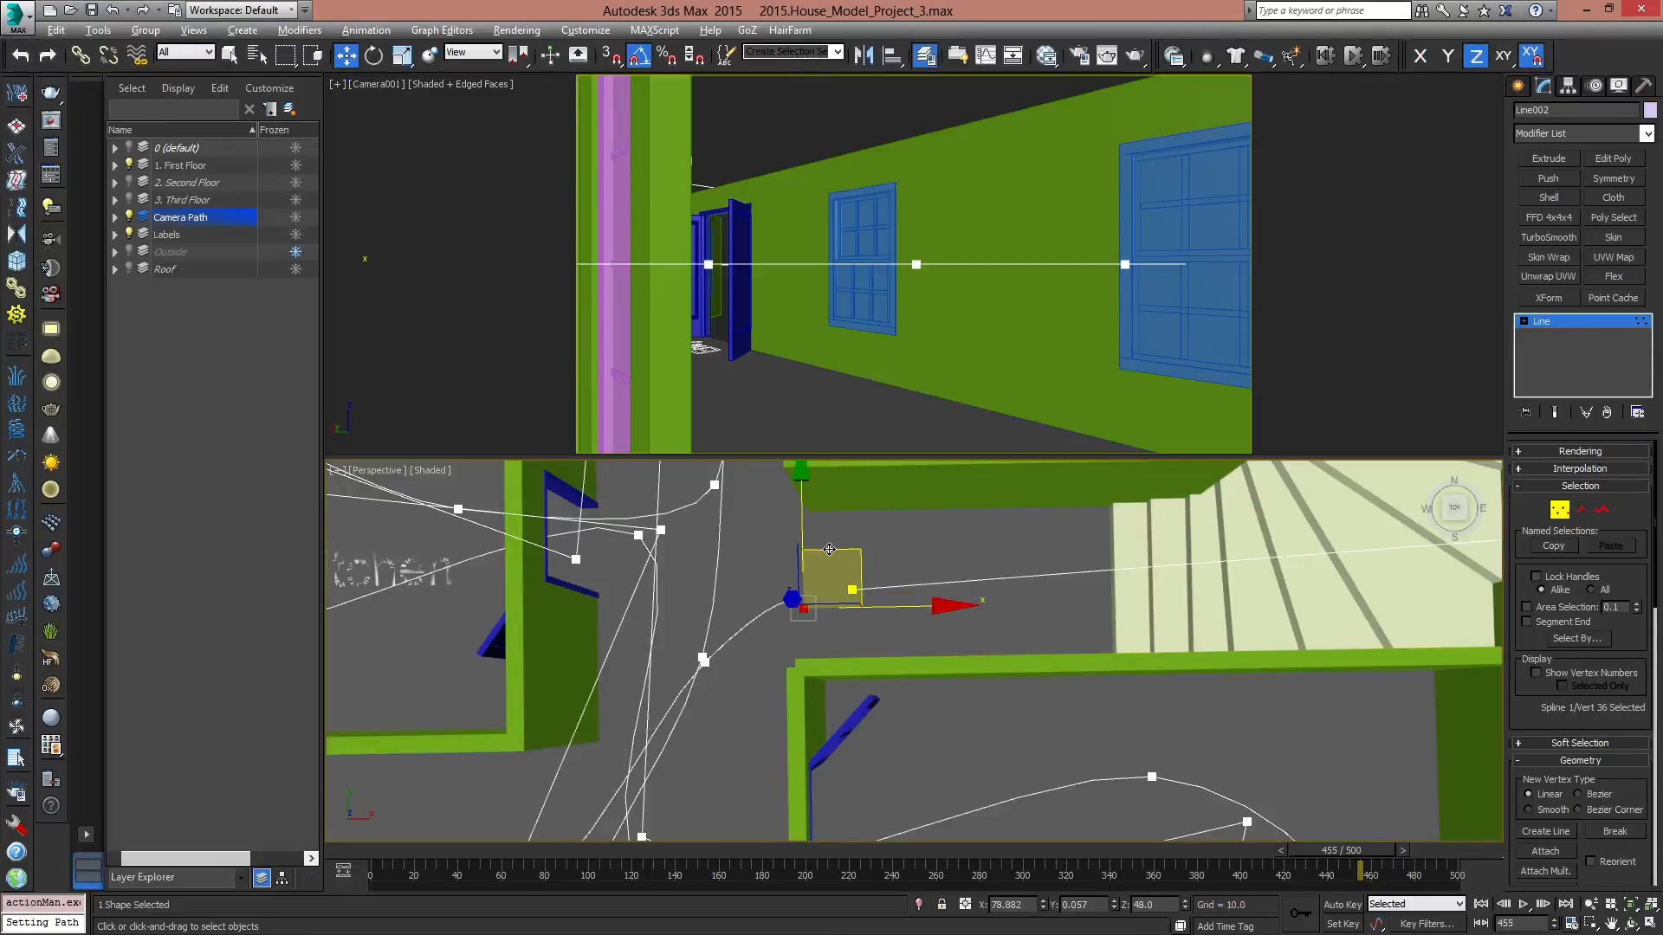
Fuse and weld the two paths' end vertices near the stairs into one vertex, and shift the welded vertex slightly.
drag(831, 578, 883, 527)
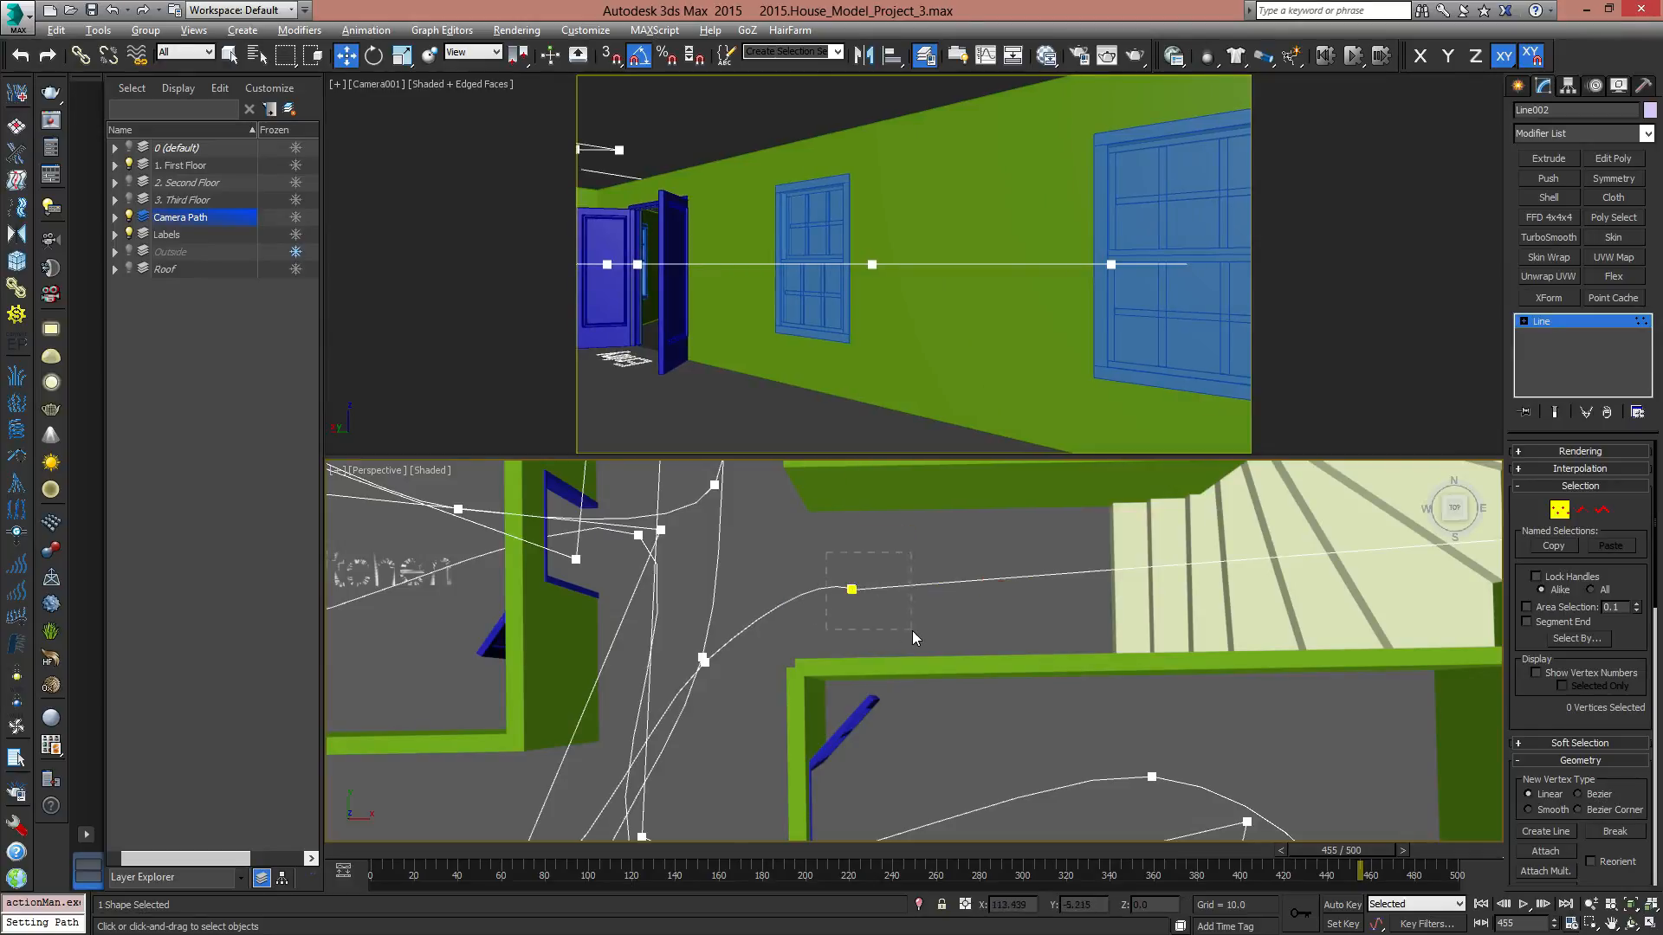
drag(912, 632, 914, 632)
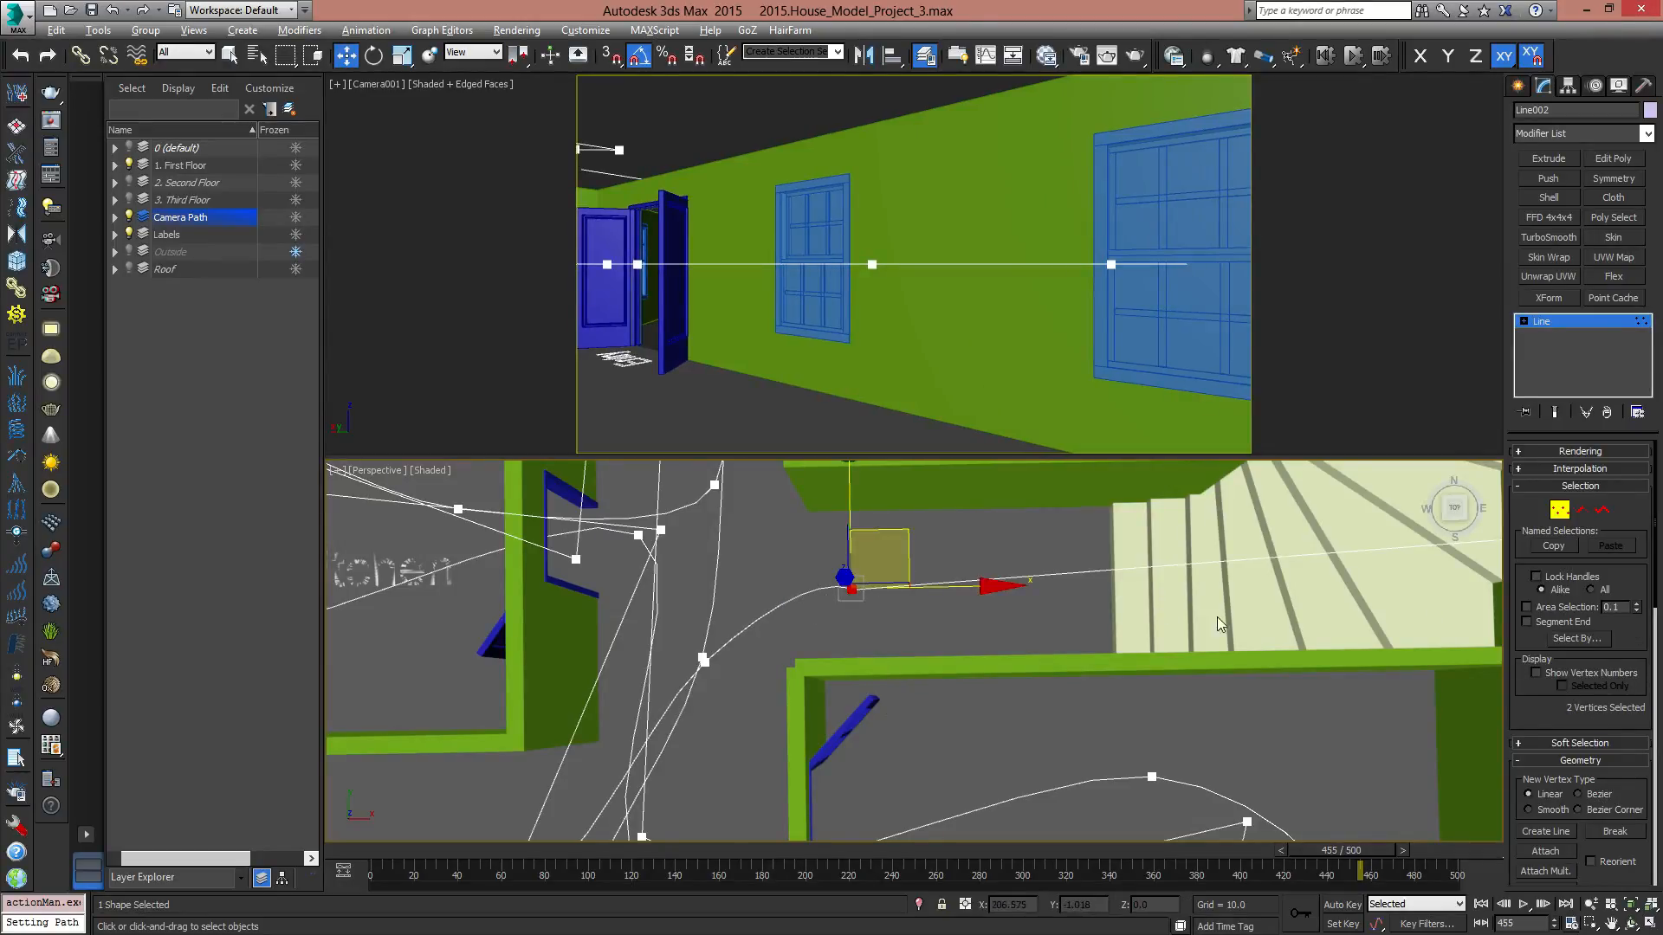
scroll(1637, 679, down, 6)
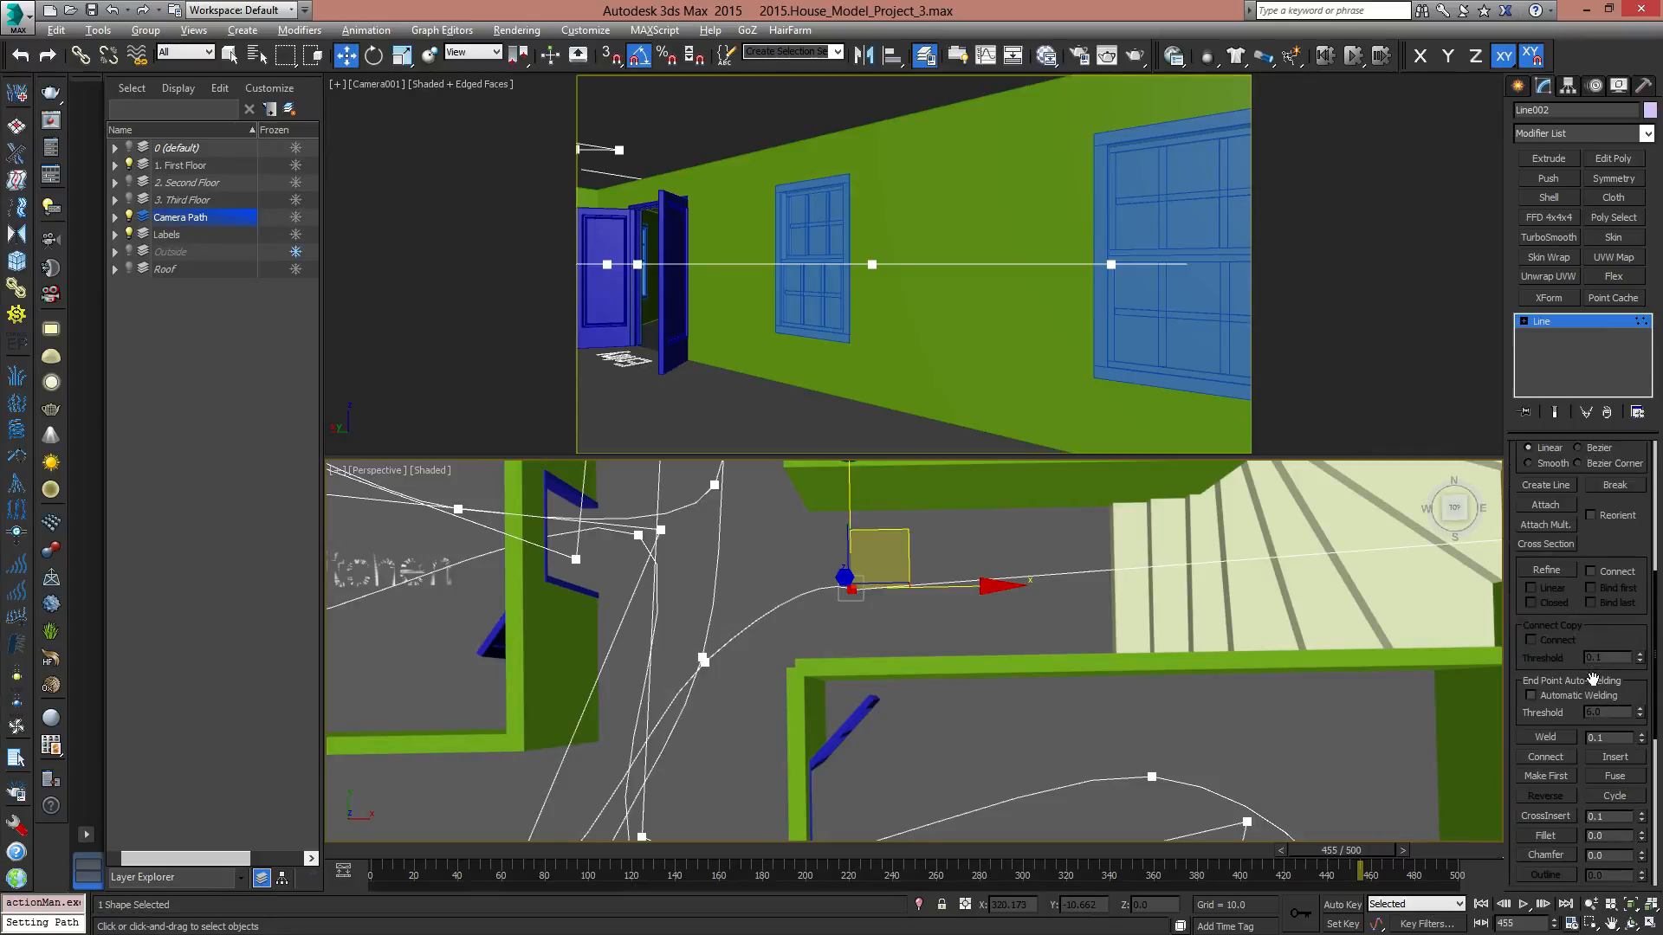
click(1616, 673)
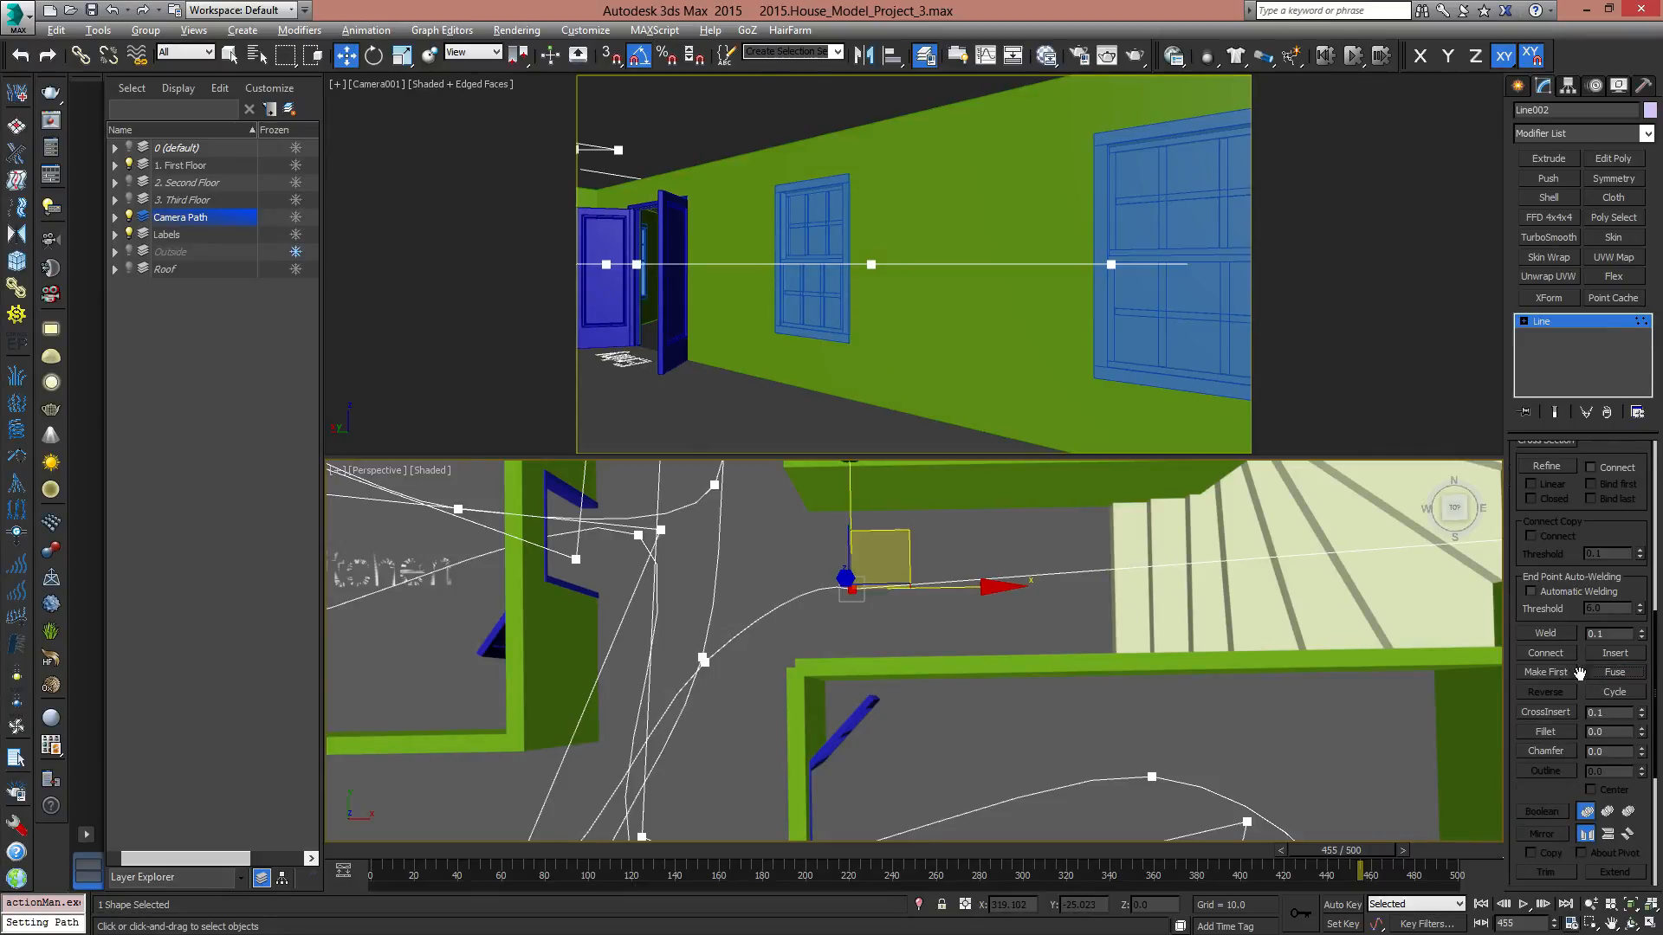
click(1547, 635)
click(896, 611)
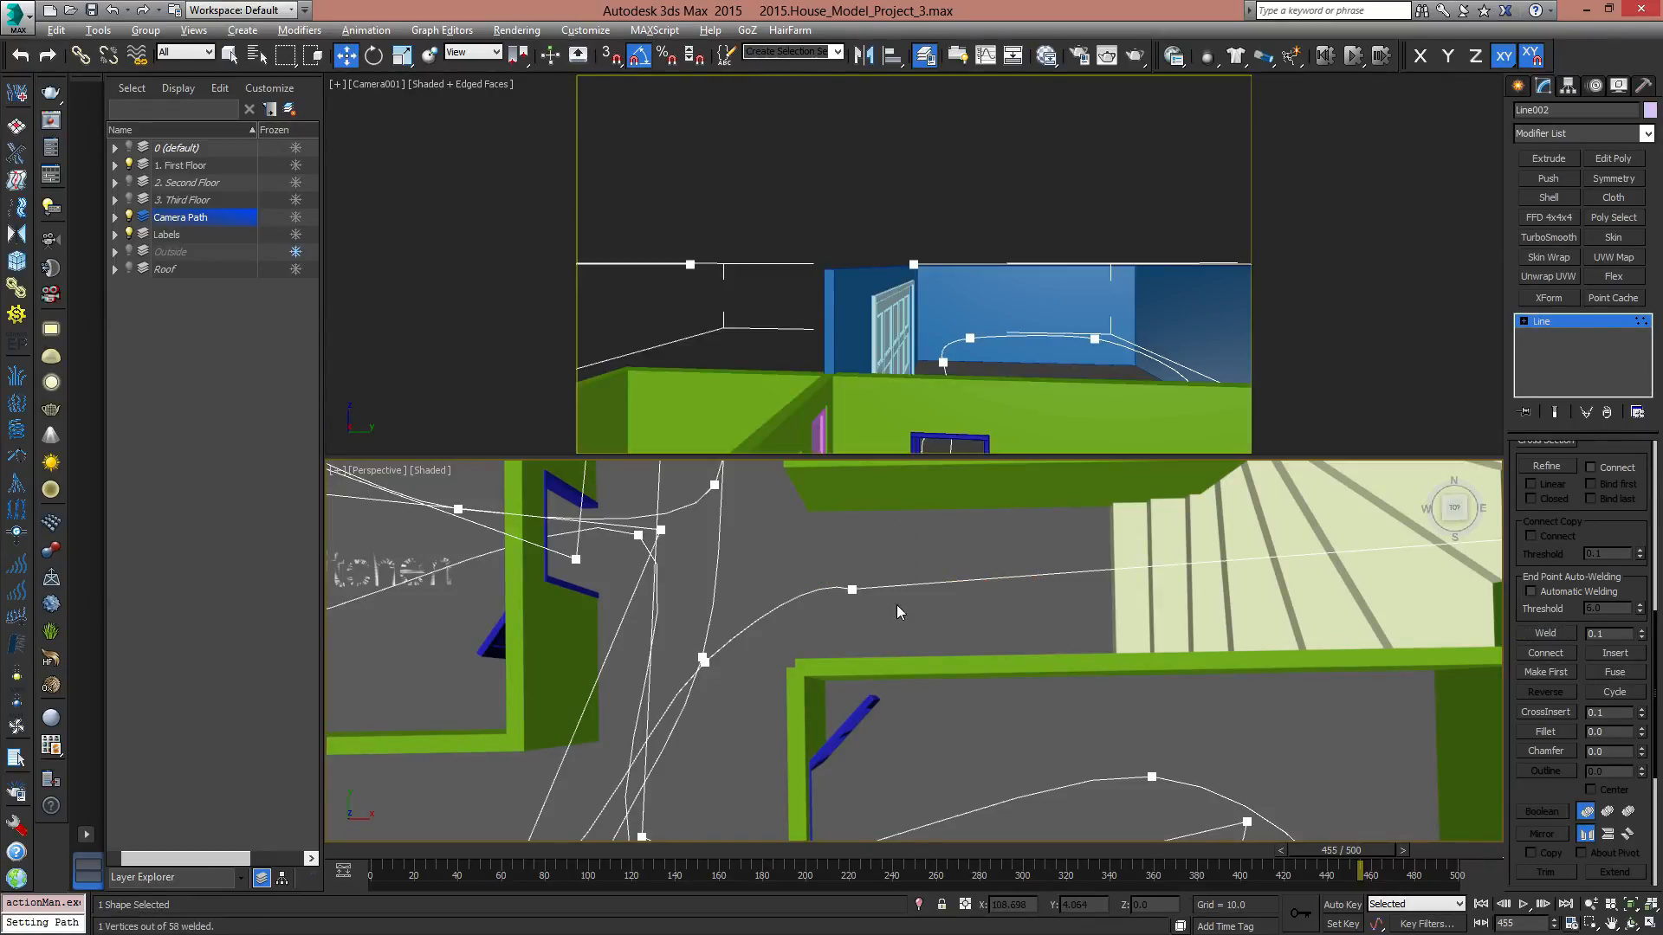
click(853, 588)
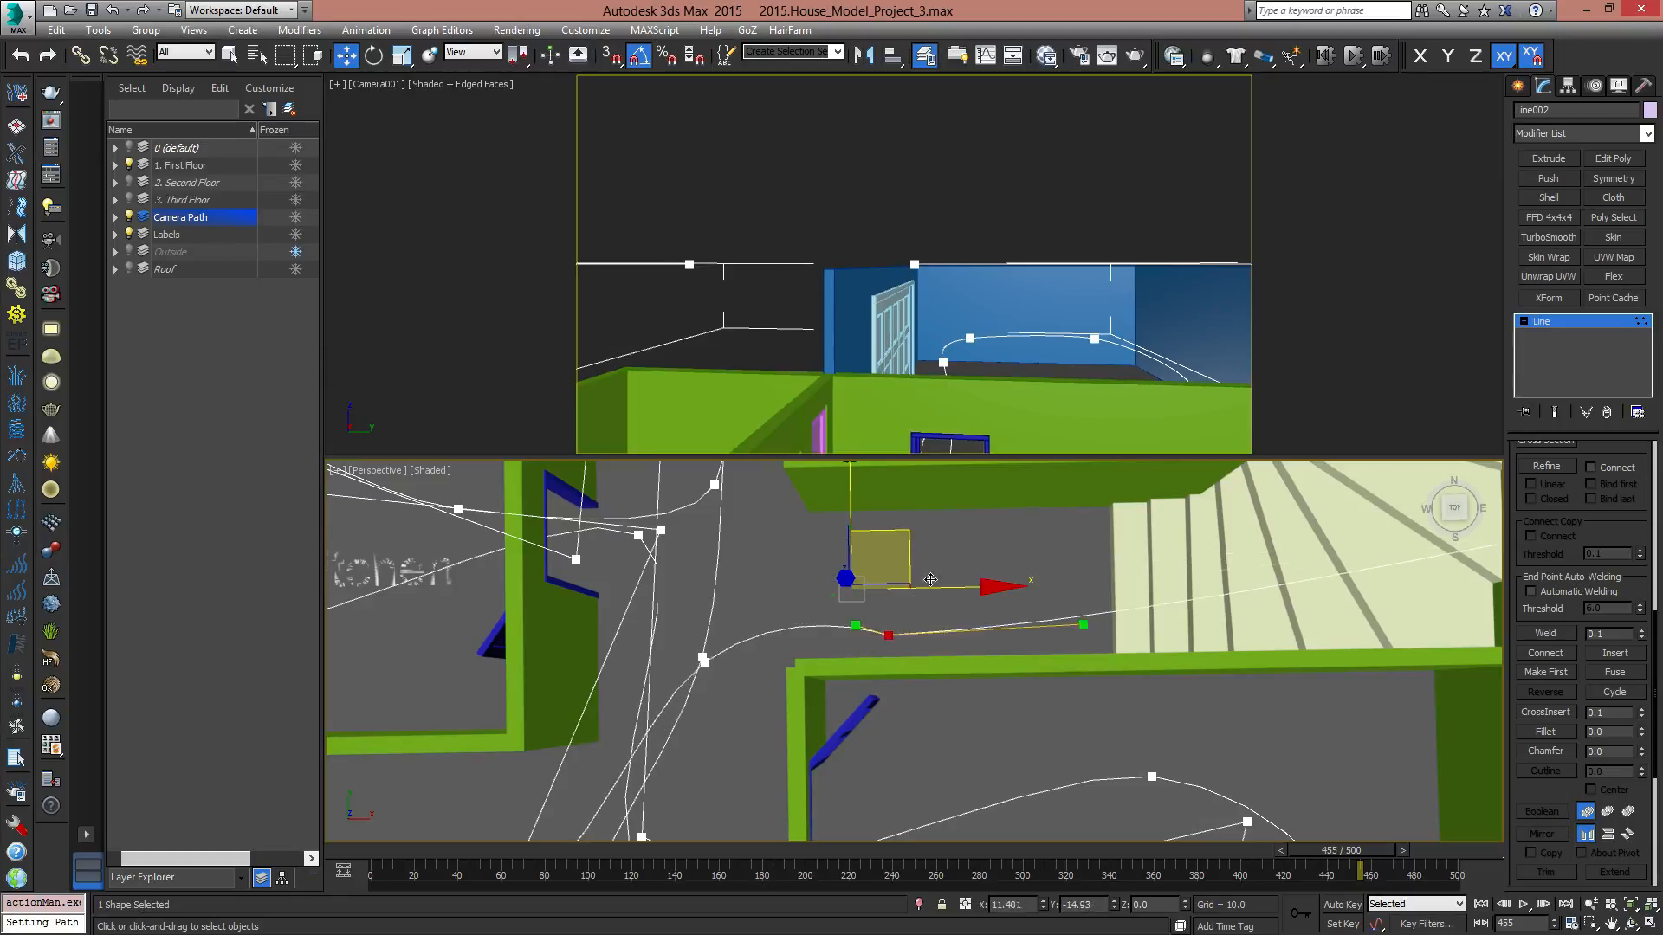
drag(885, 548, 885, 535)
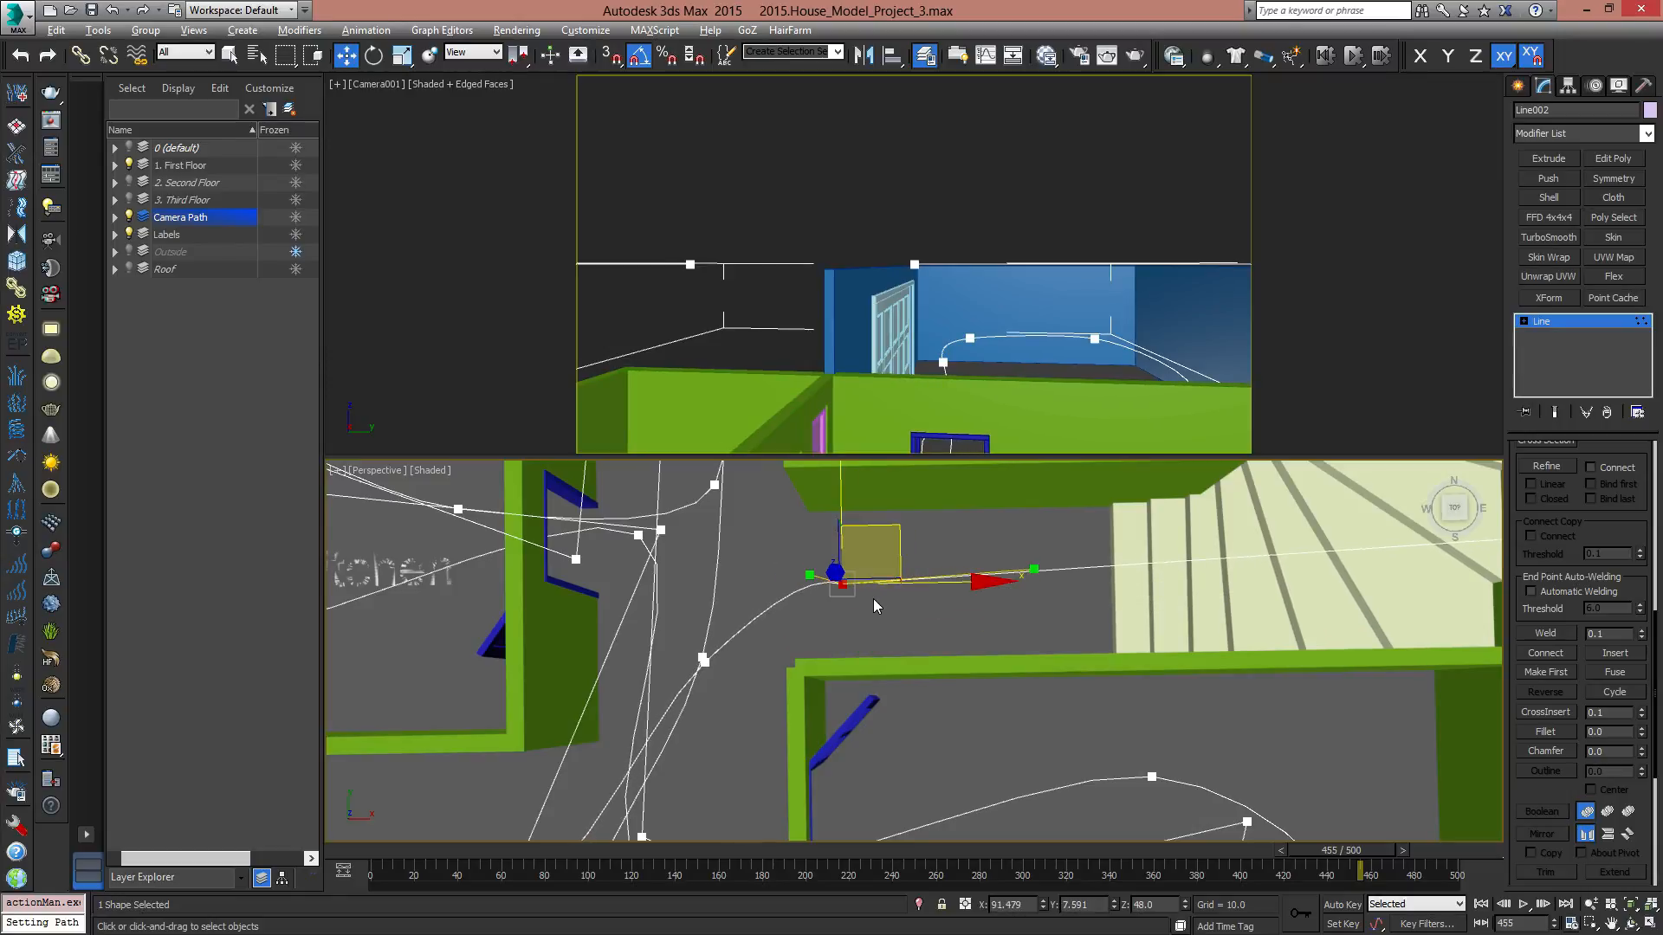
Convert the welded vertex near the stairs to a Smooth vertex.
right_click(842, 580)
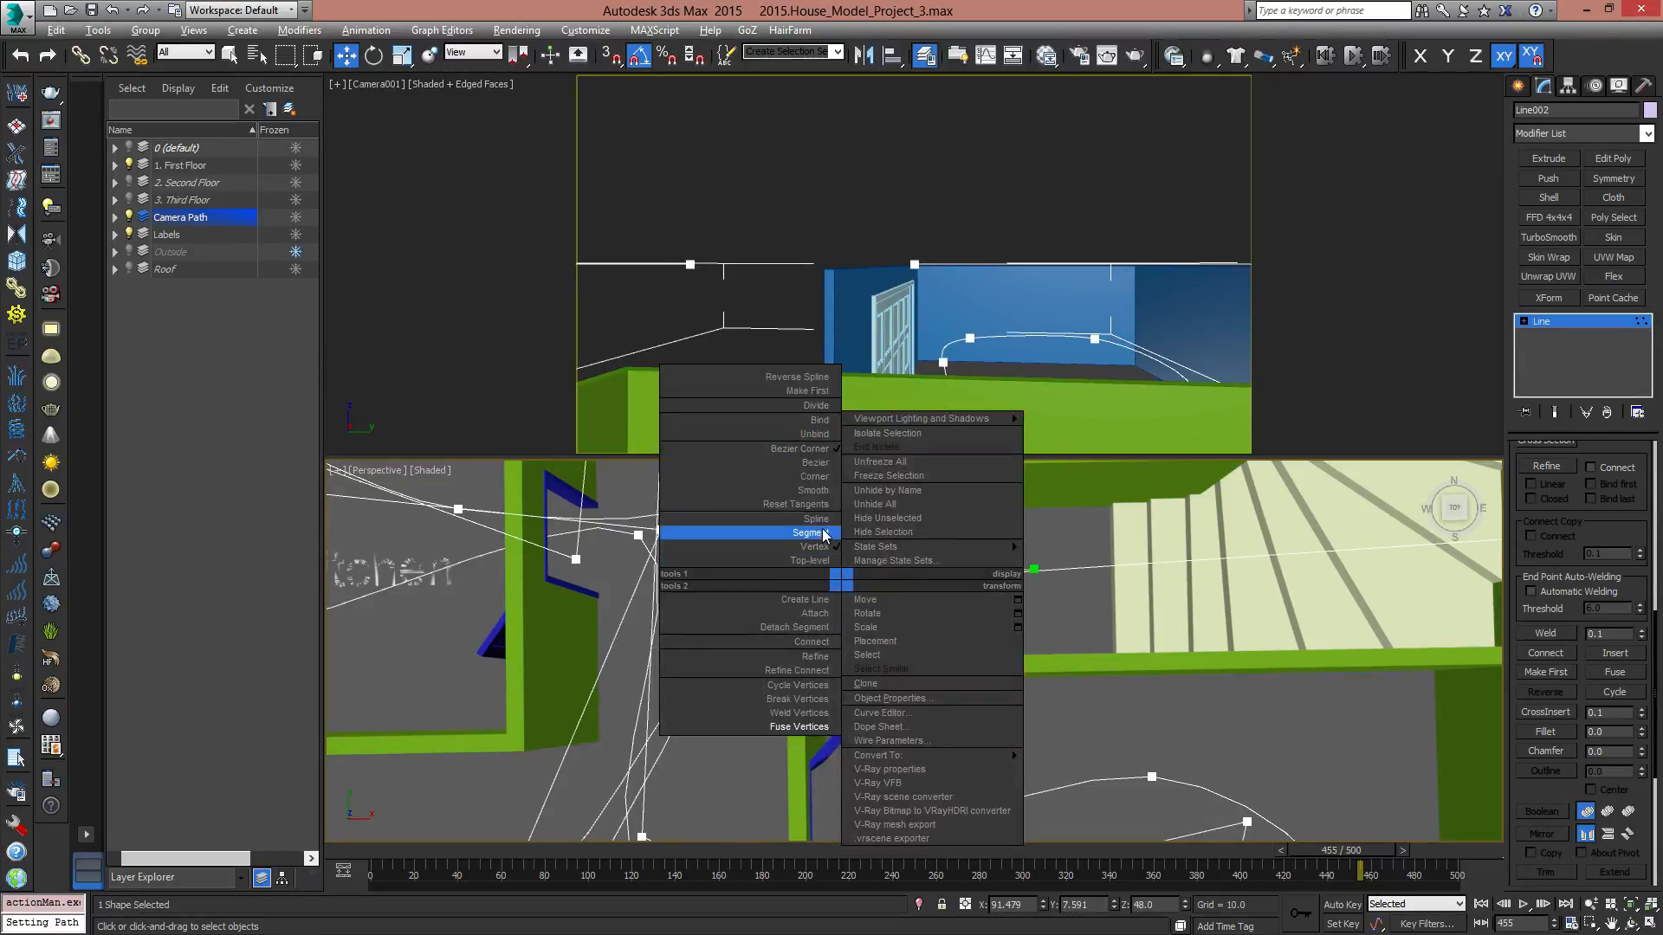
click(813, 492)
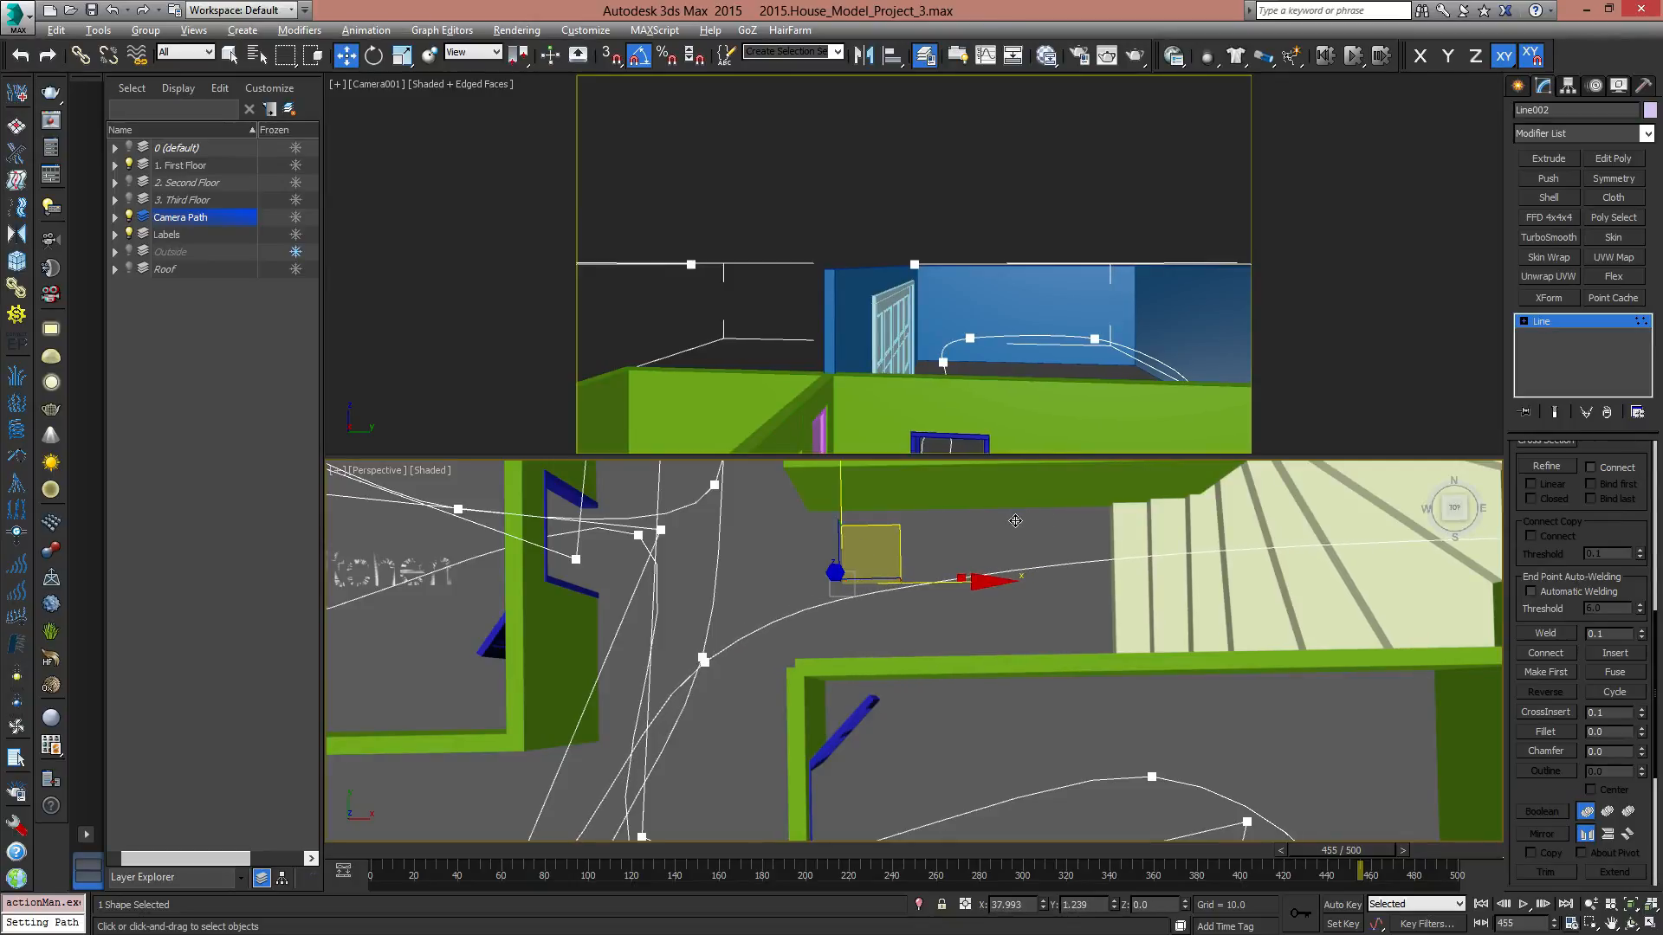
middle_drag(1015, 521, 903, 653)
scroll(737, 708, down, 3)
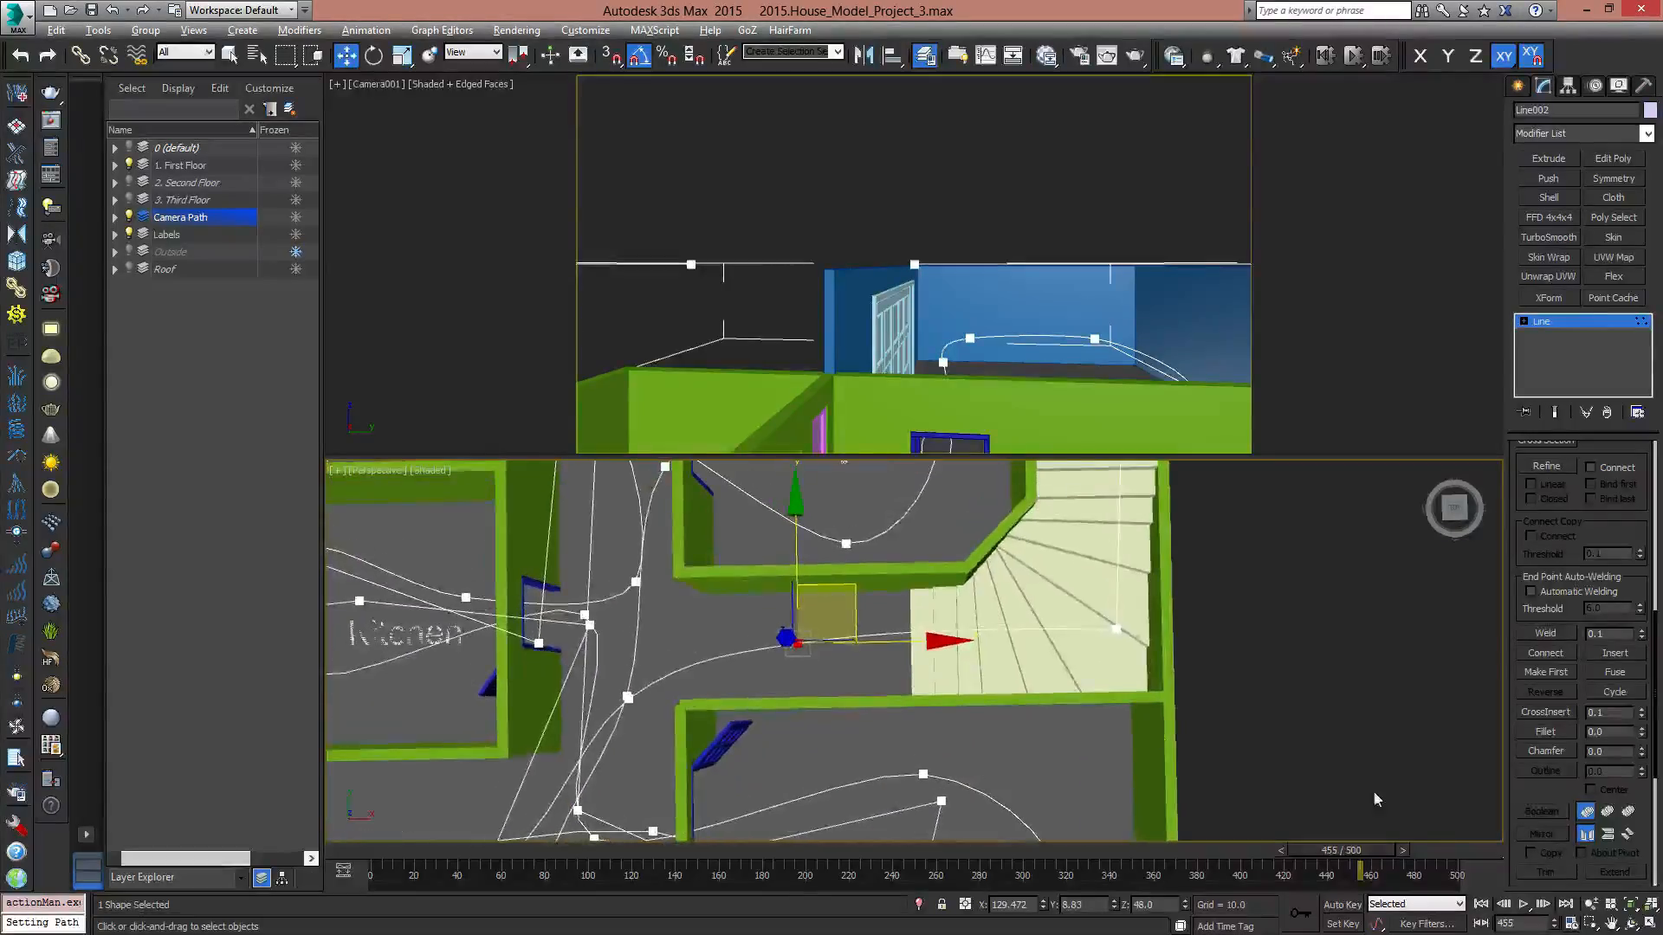
Scrub the animation back to frame 308, examine the path where the camera approaches the stairs, and deselect the welded vertex.
drag(1354, 851, 1047, 870)
key(w)
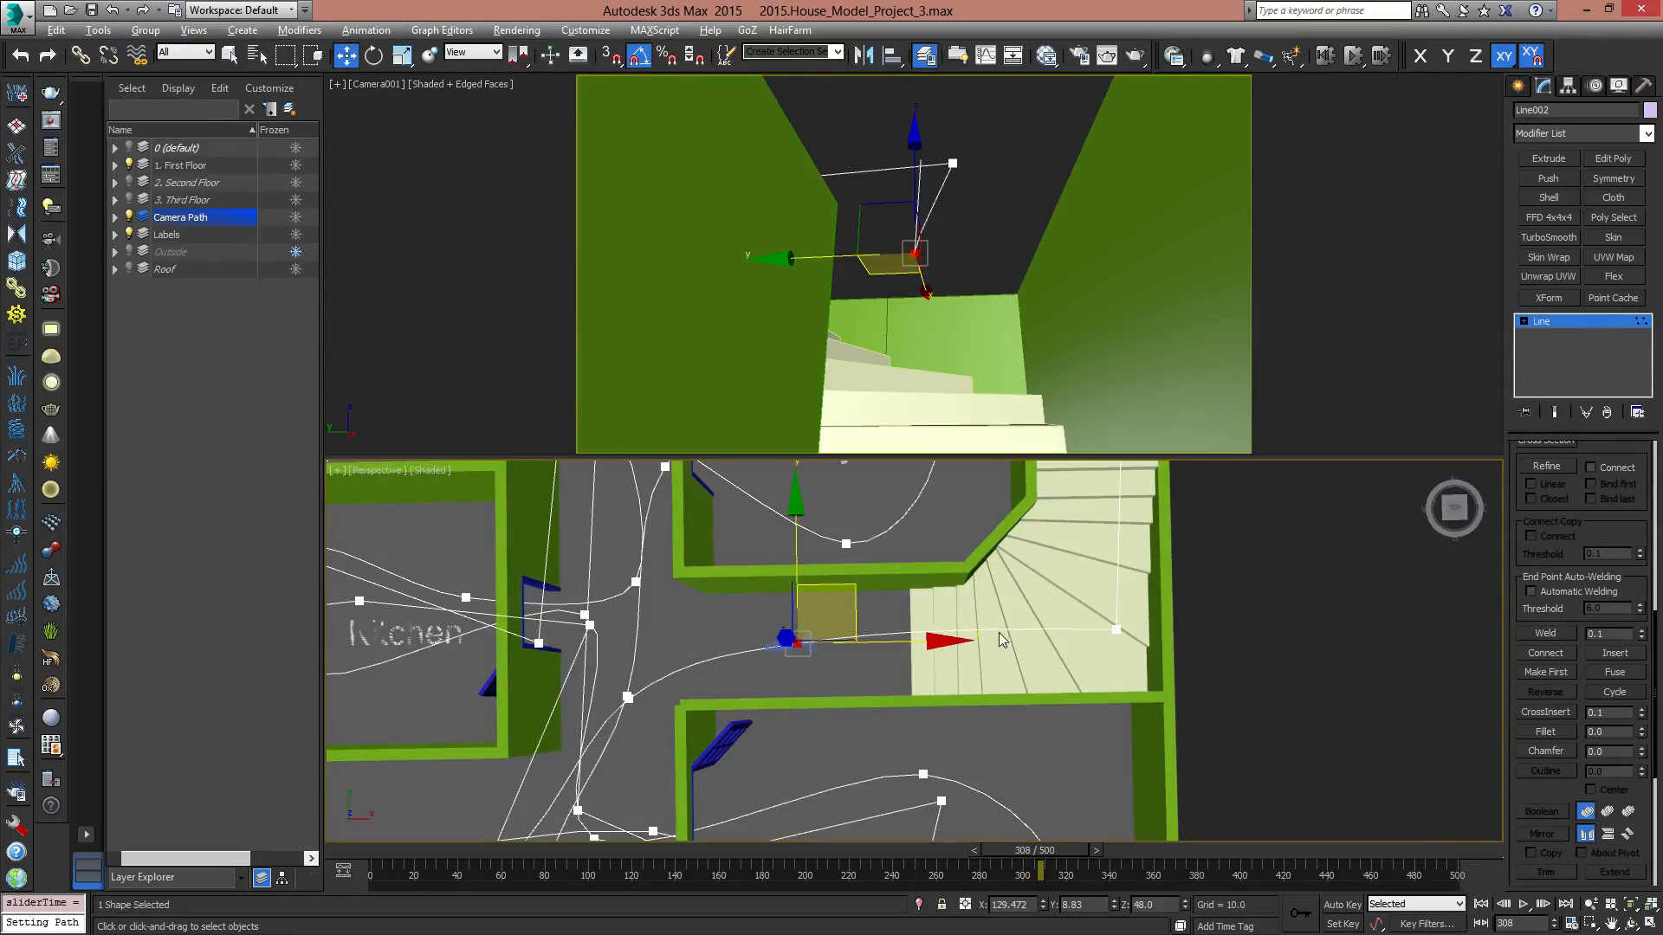
scroll(791, 636, down, 3)
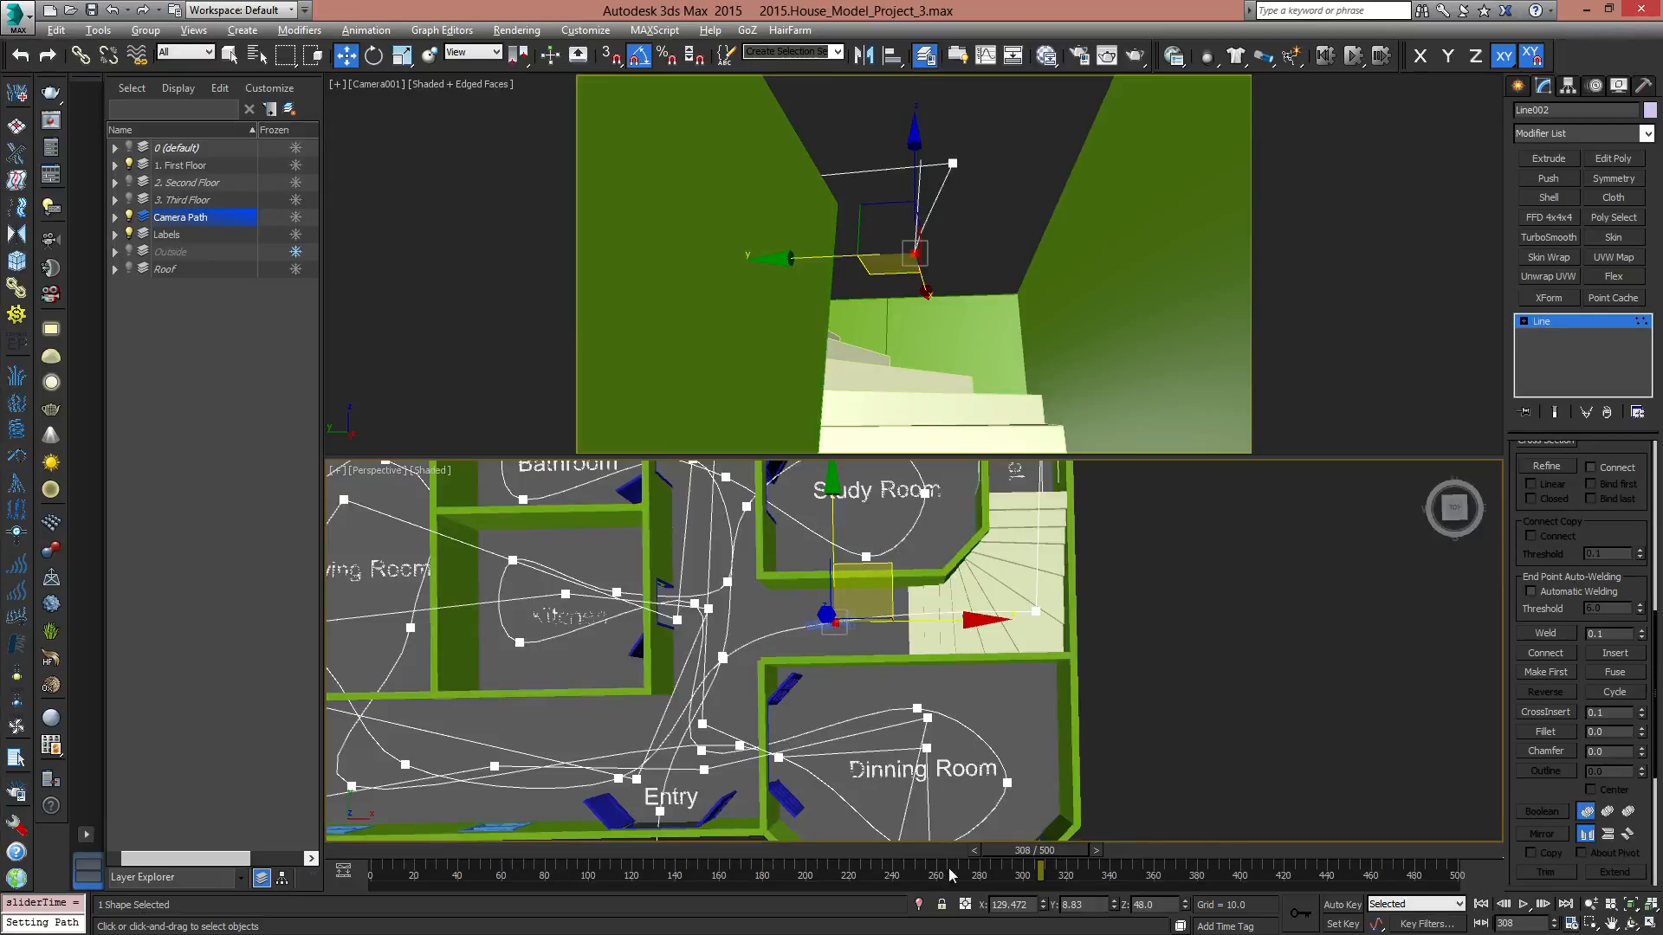
middle_drag(961, 703, 933, 744)
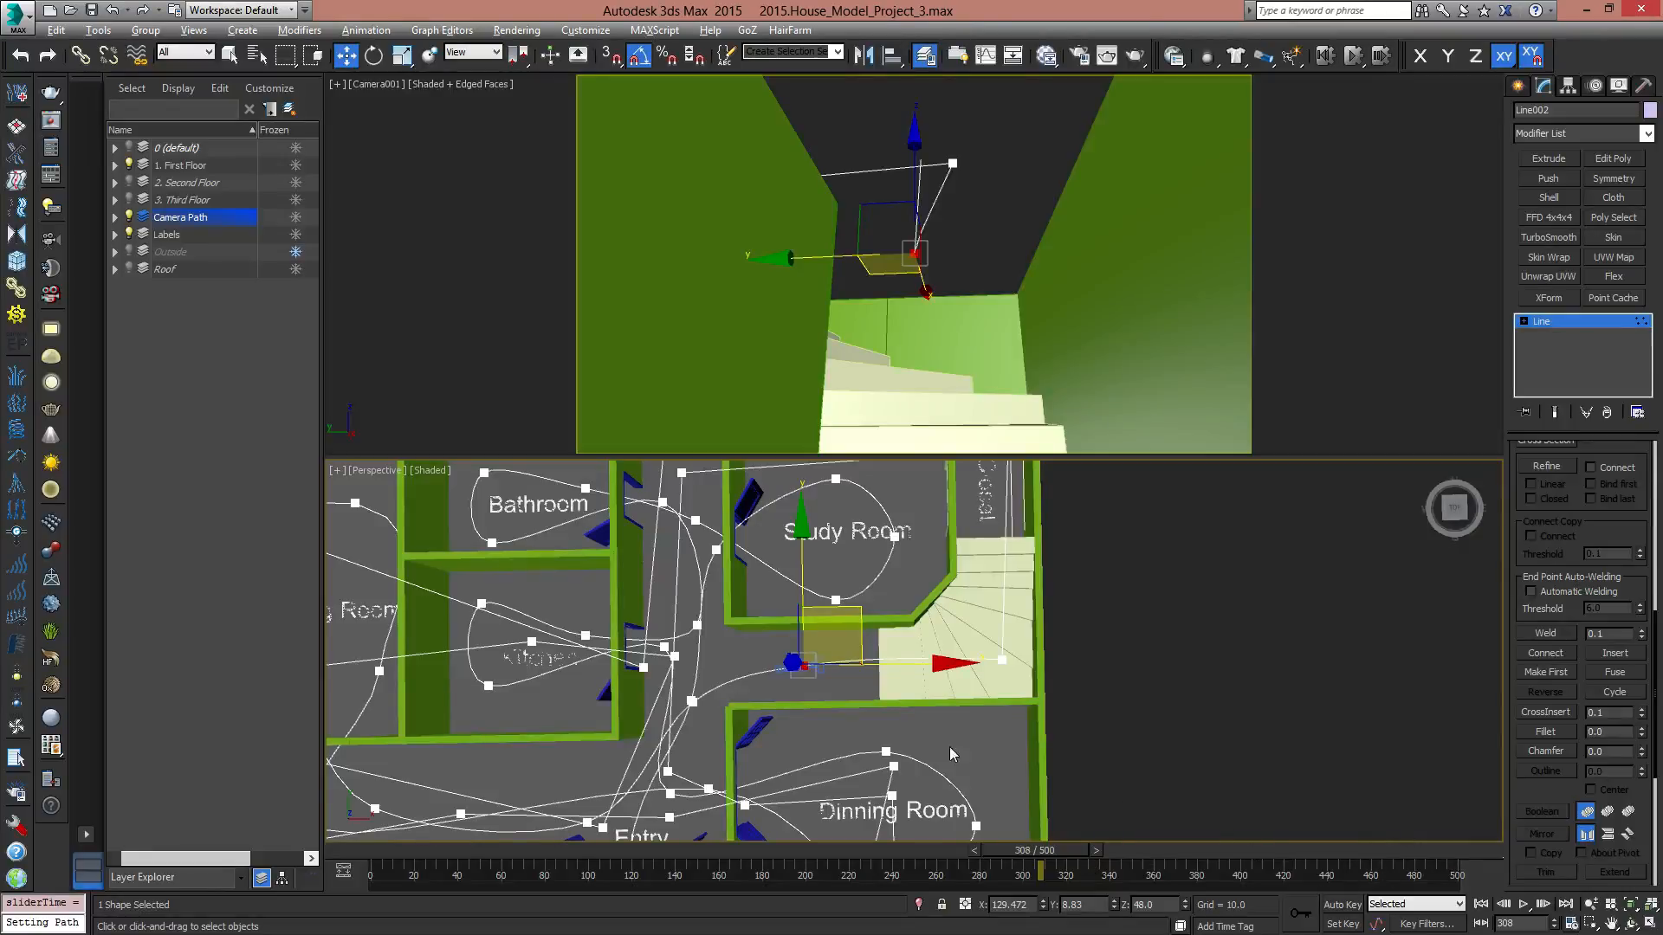
scroll(834, 672, up, 5)
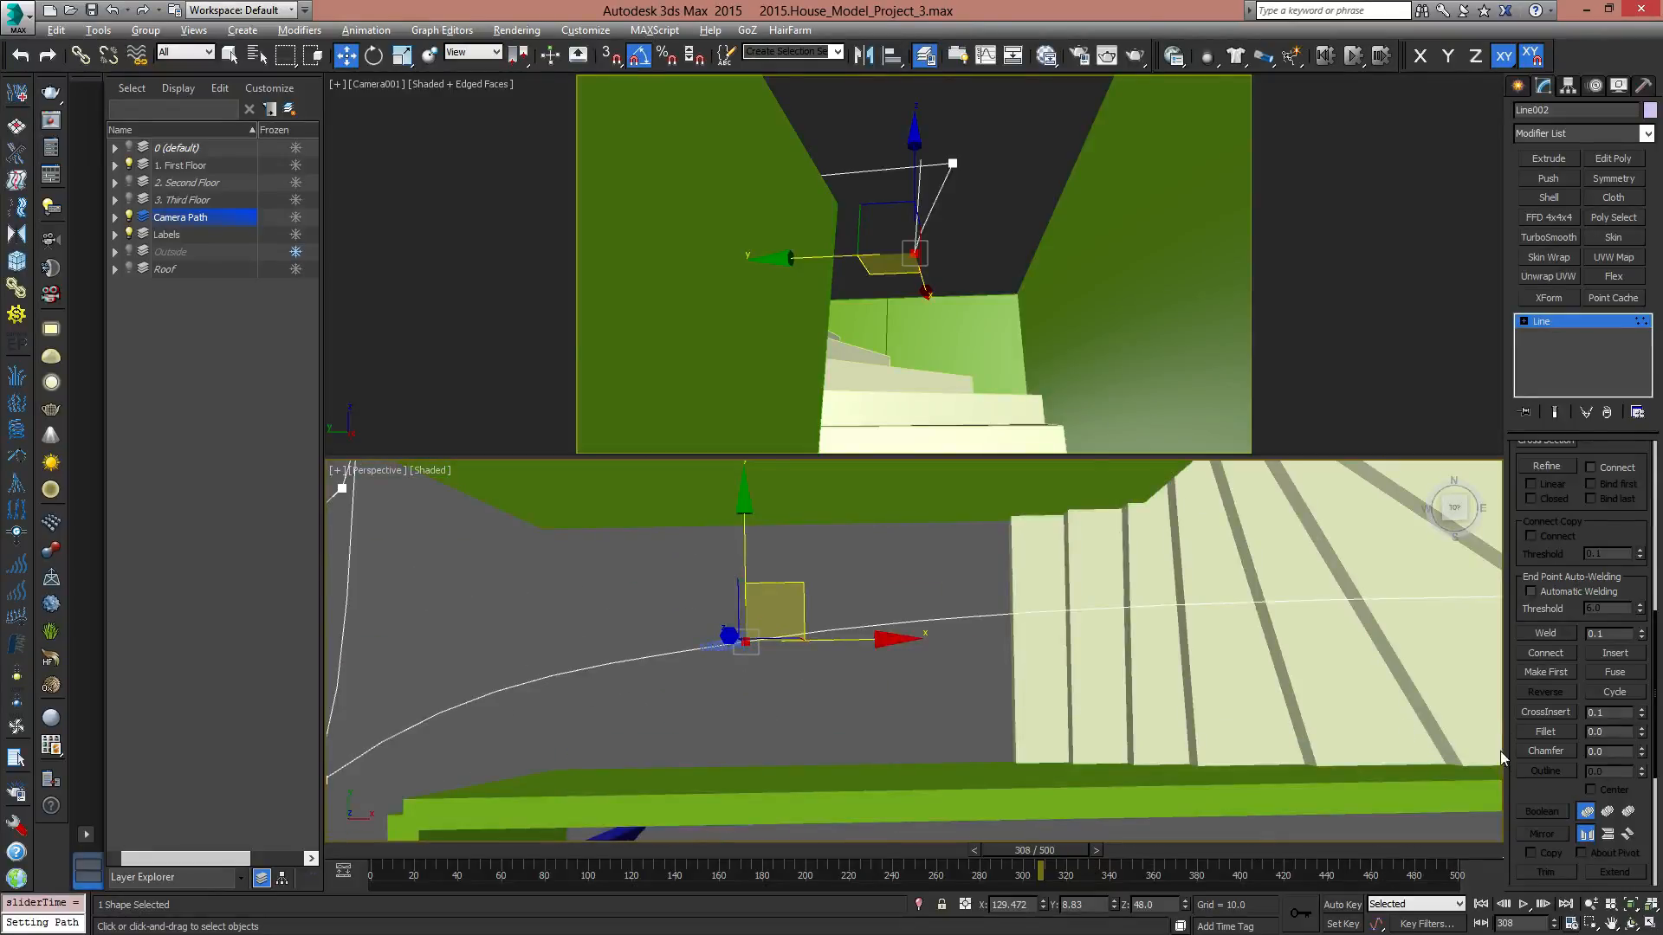
click(912, 716)
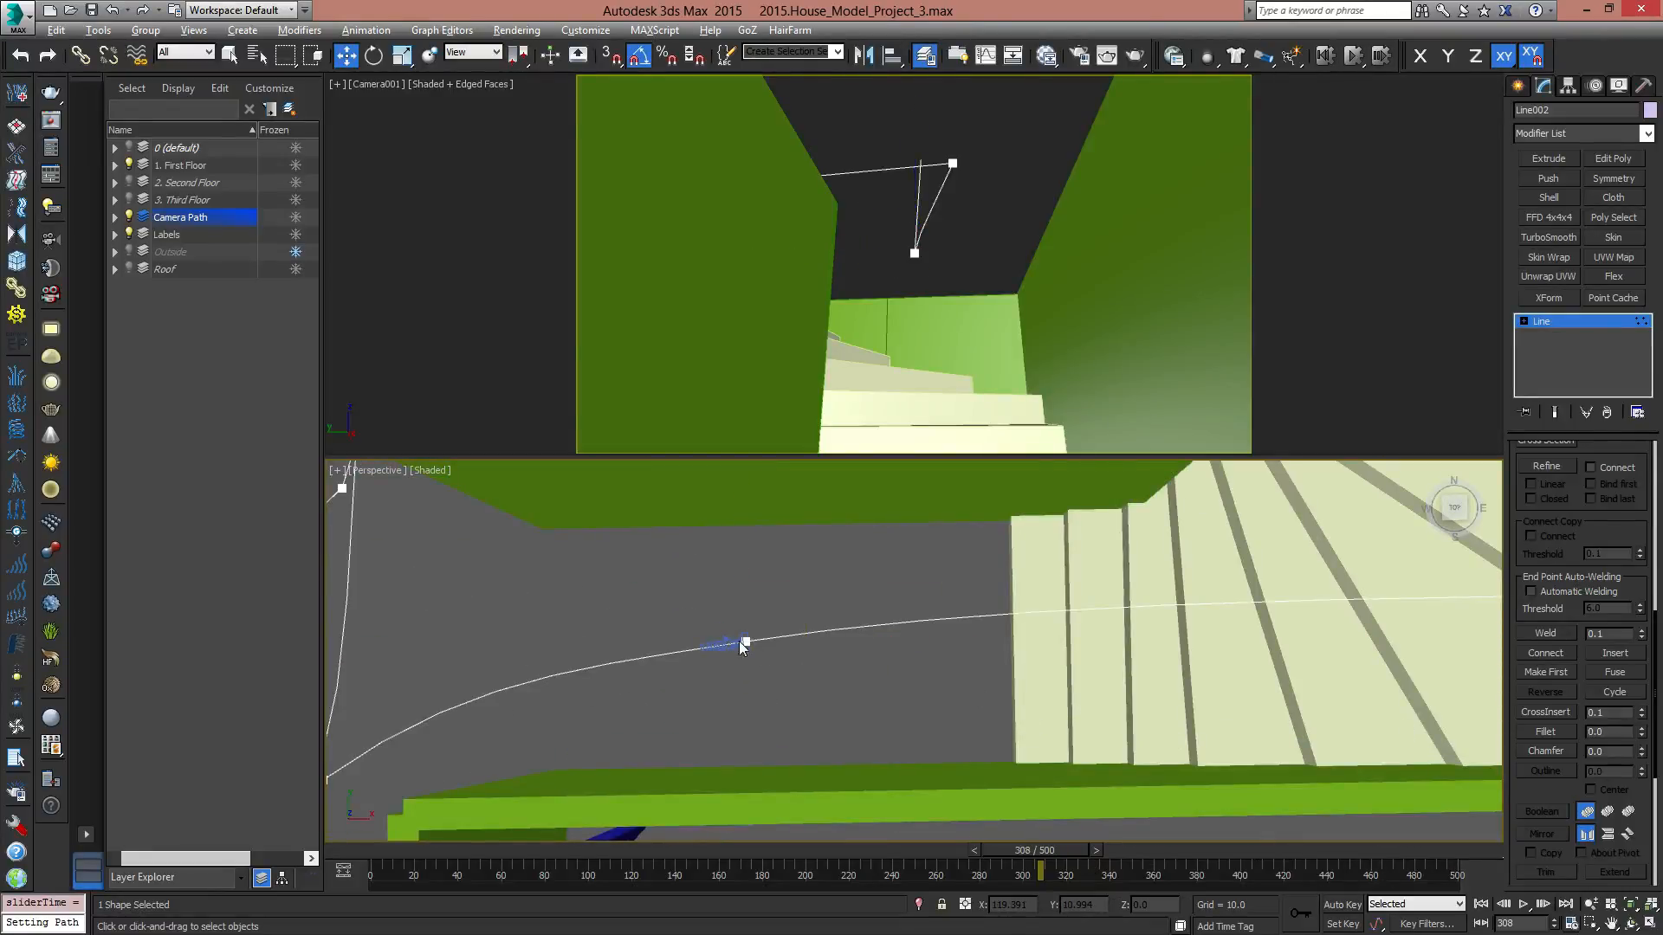
Leave vertex editing, select the camera, extend the timeline to 1000 frames and move the camera's end key to frame 1000.
click(1646, 321)
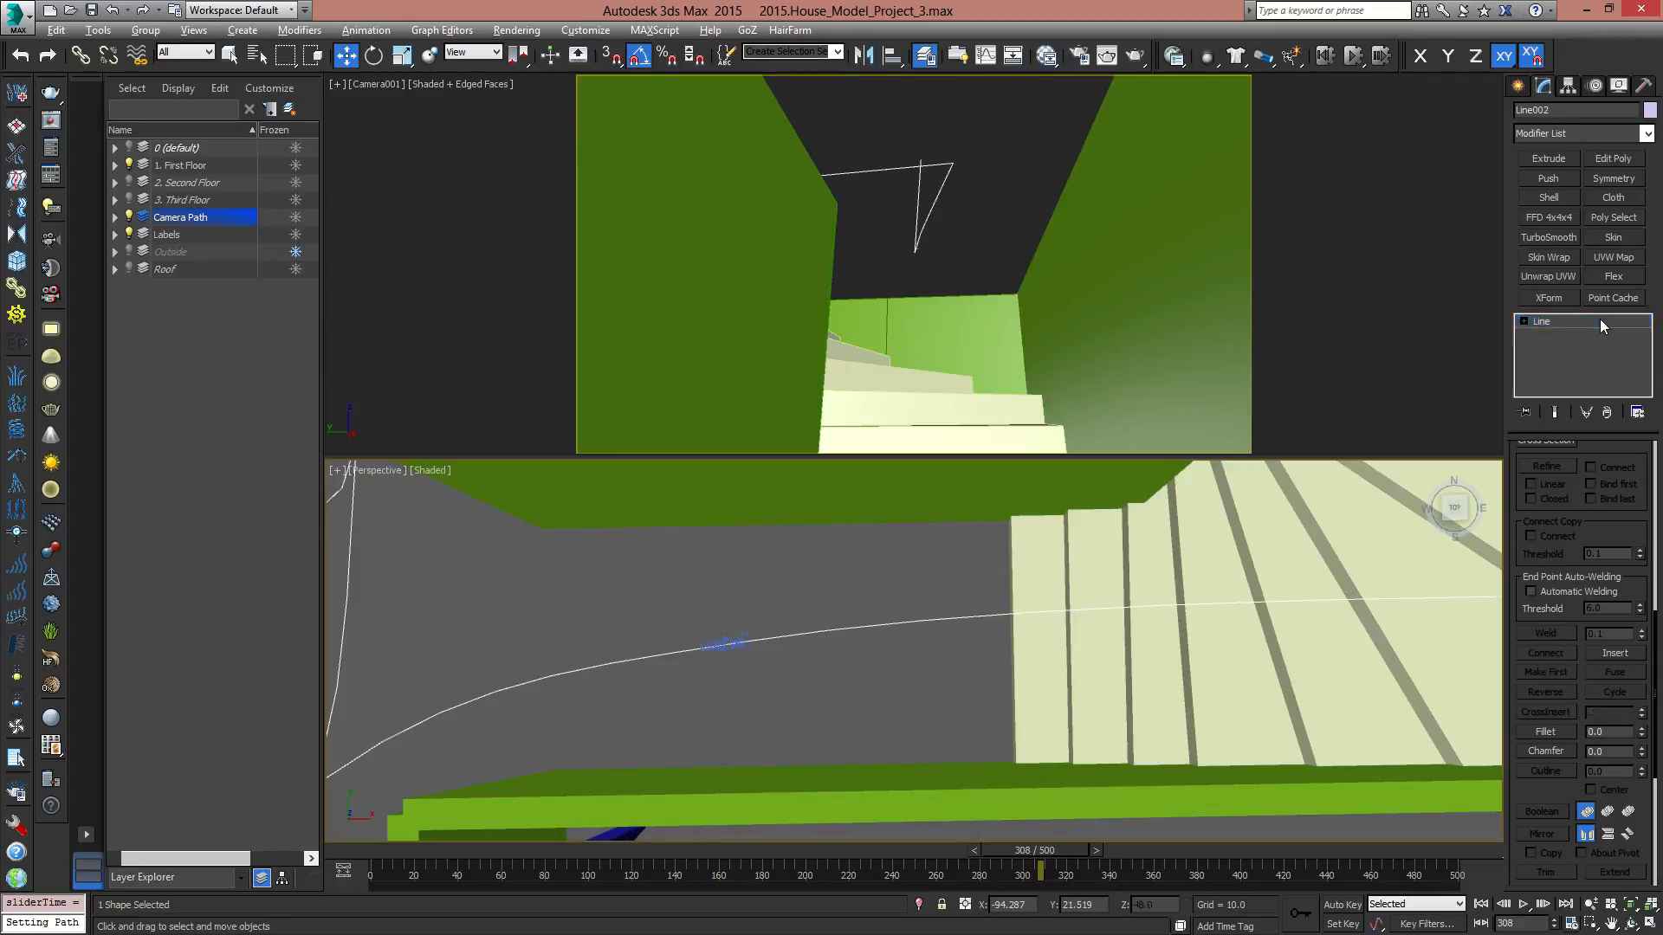
click(729, 645)
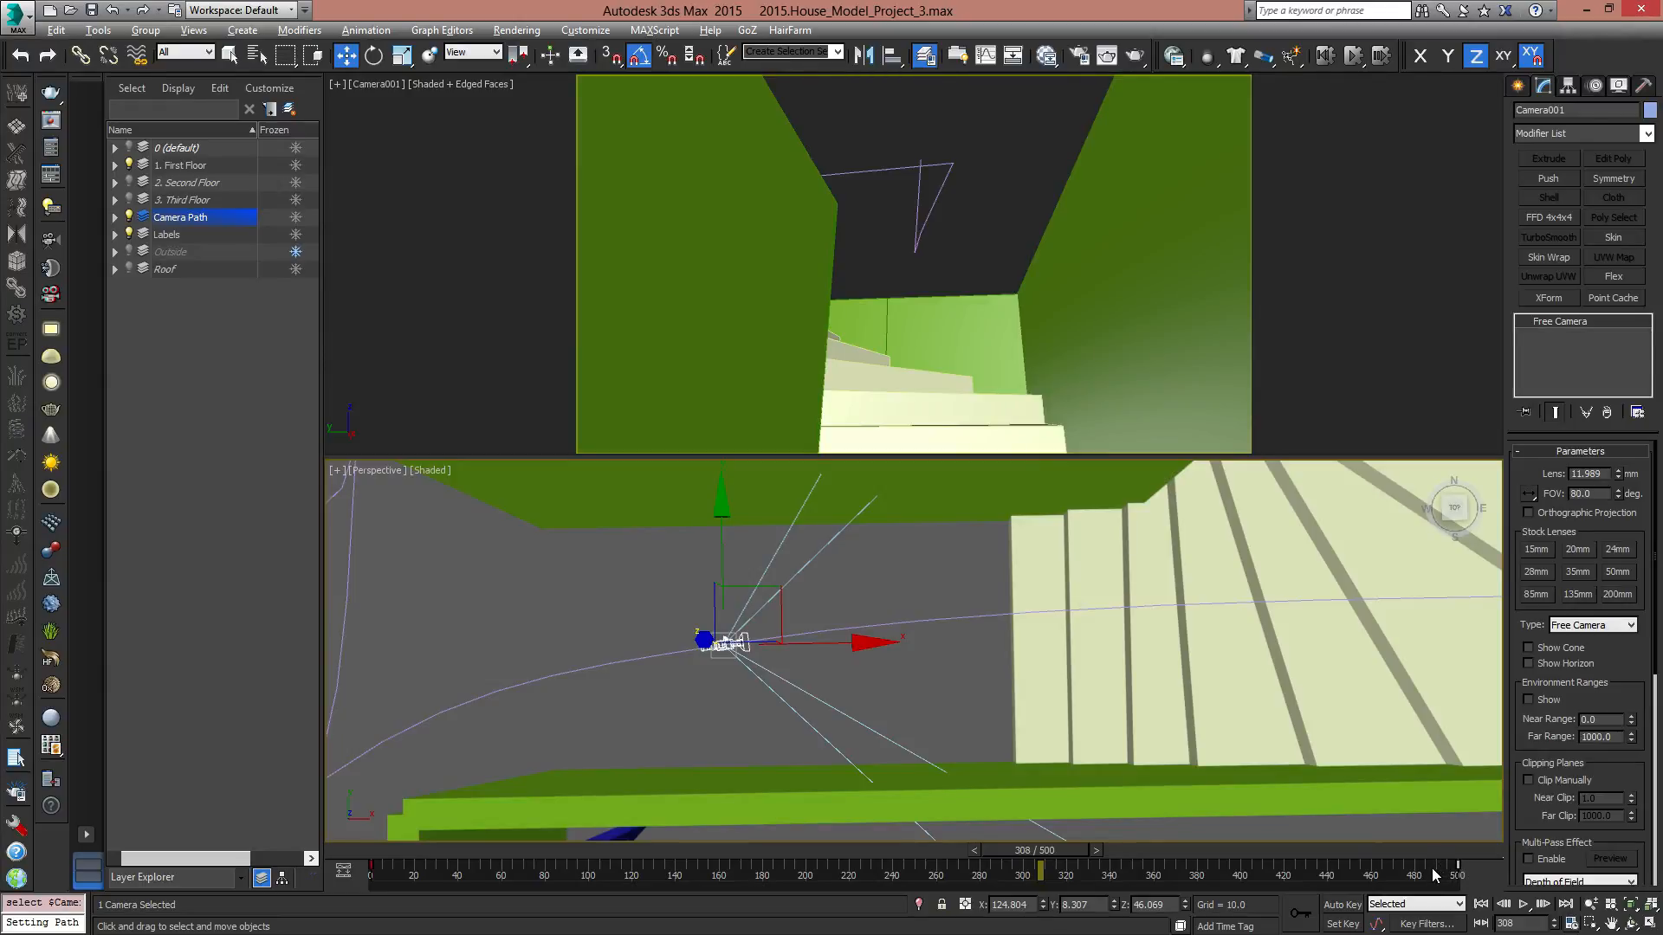
ctrl+alt+right_drag(1433, 875, 600, 851)
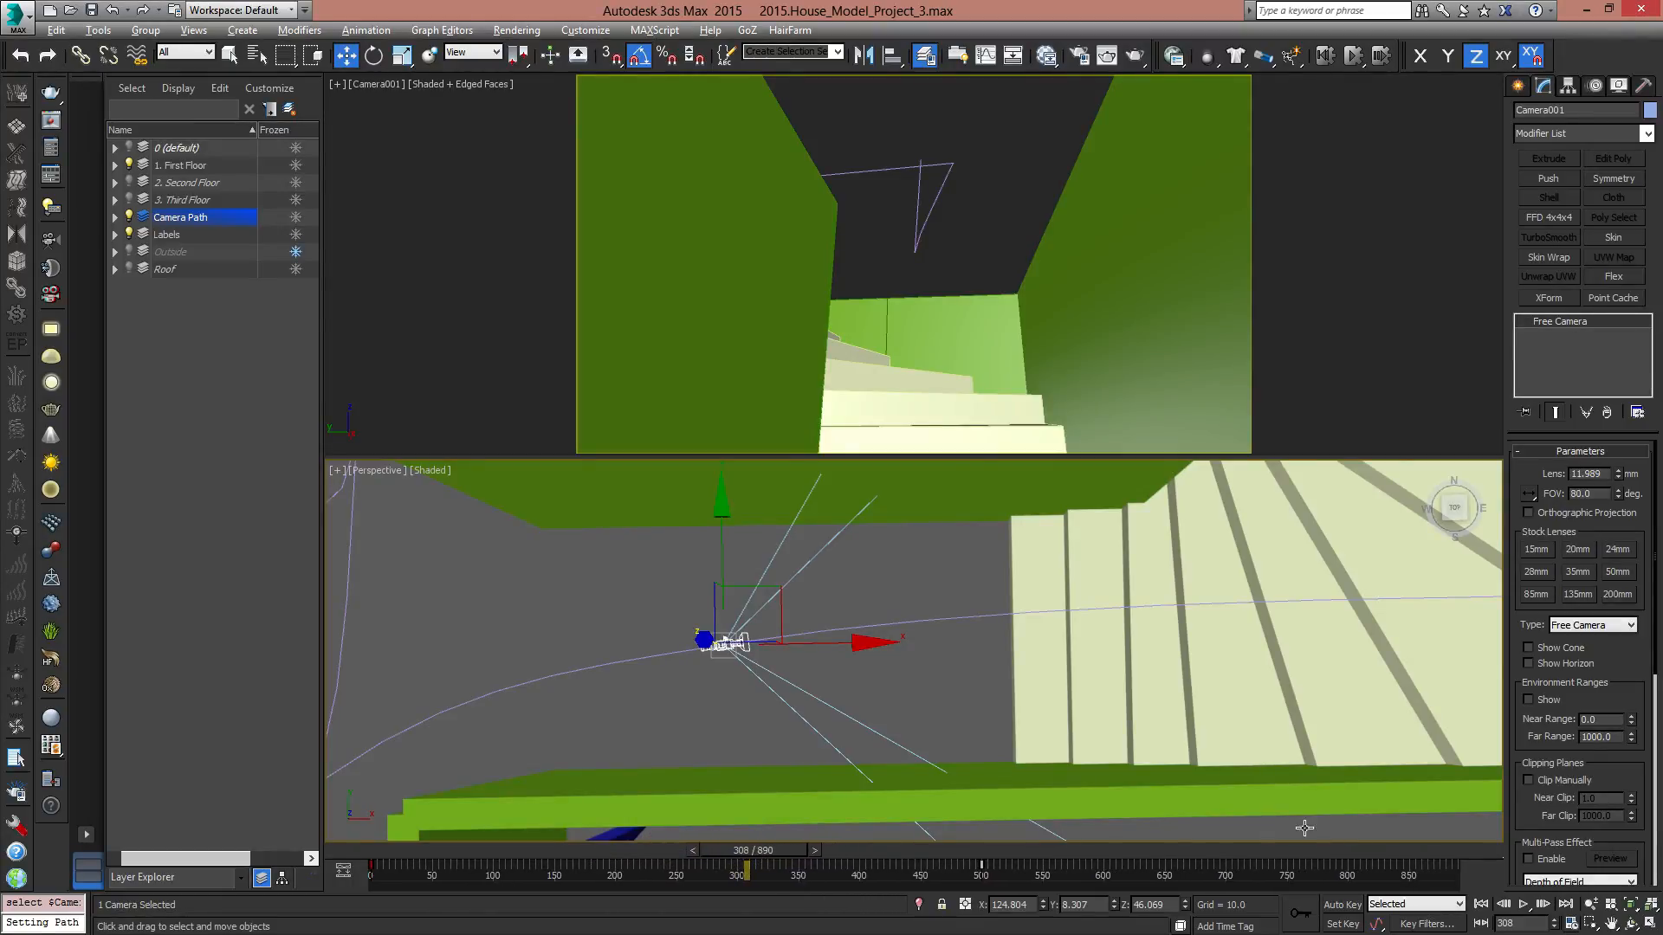
ctrl+alt+right_drag(1360, 880, 1235, 880)
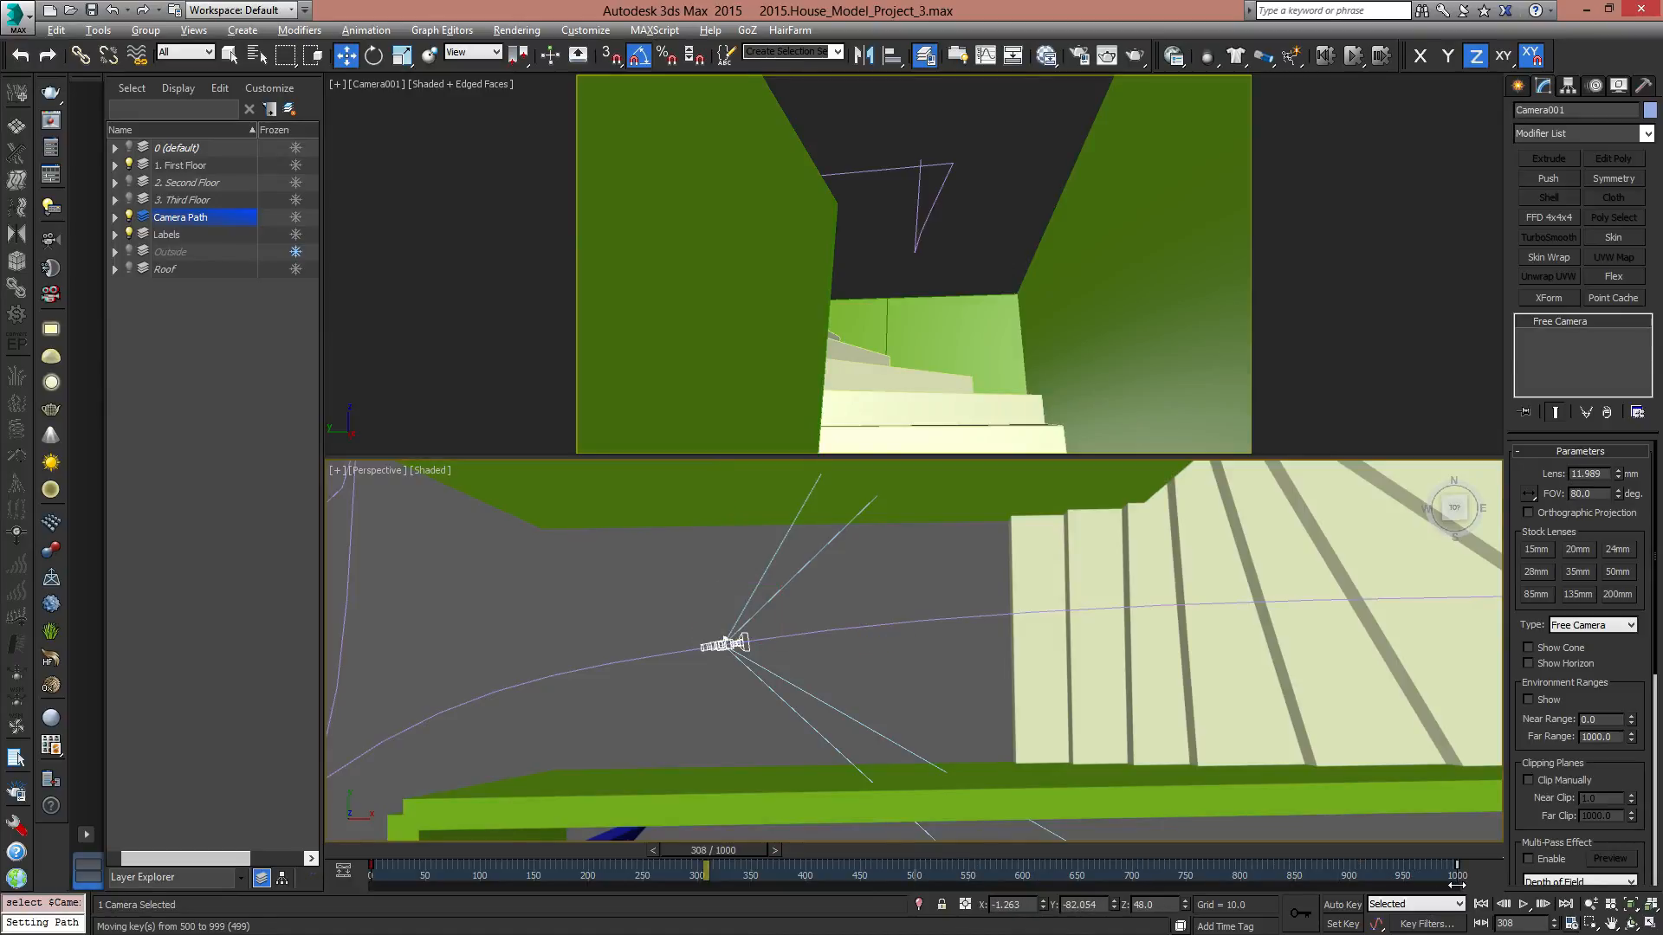
drag(1457, 885, 1457, 886)
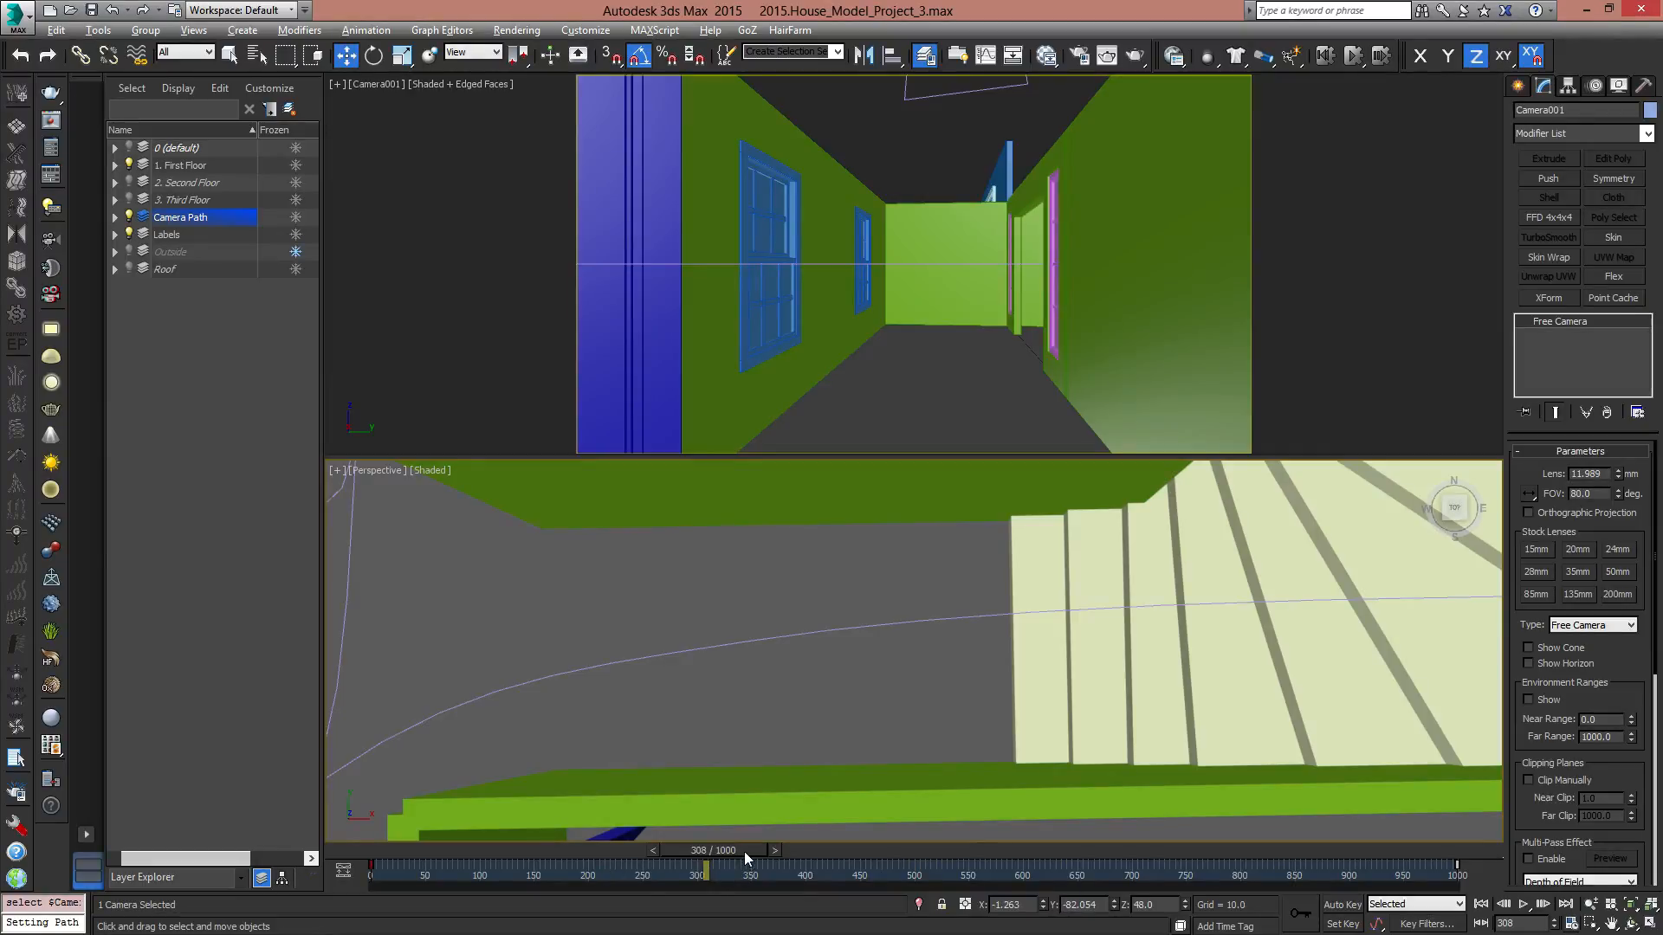
Play the camera walkthrough from frame 0 and scrub ahead to frame 529 to check its pace along the path.
drag(747, 858, 372, 890)
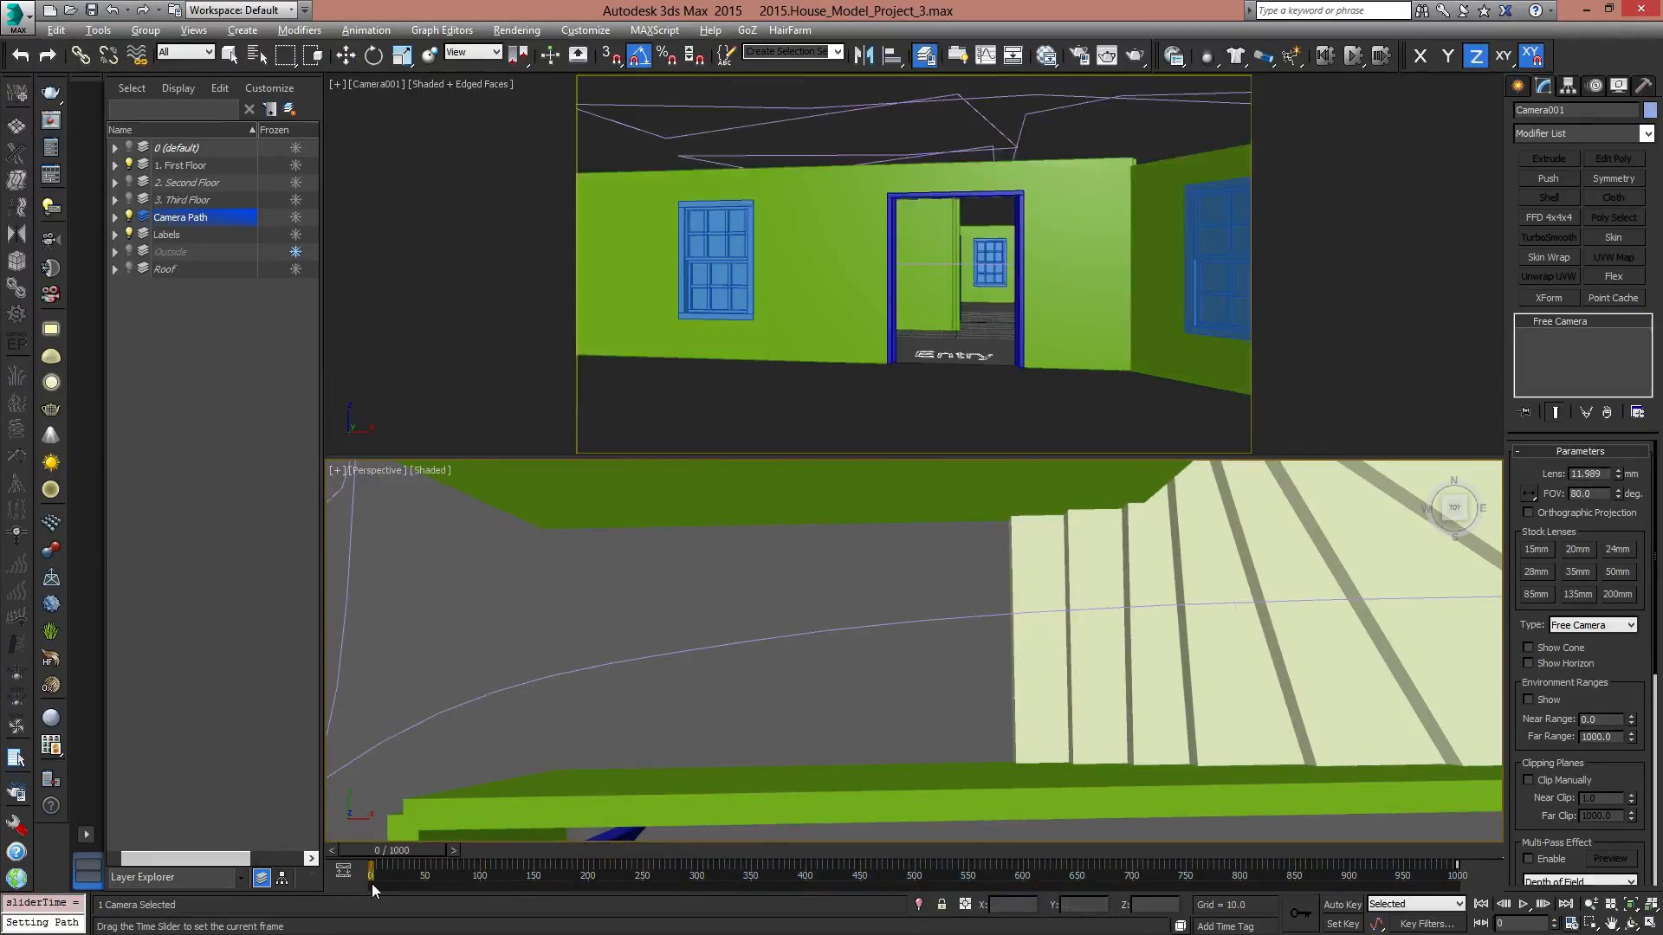
click(1524, 905)
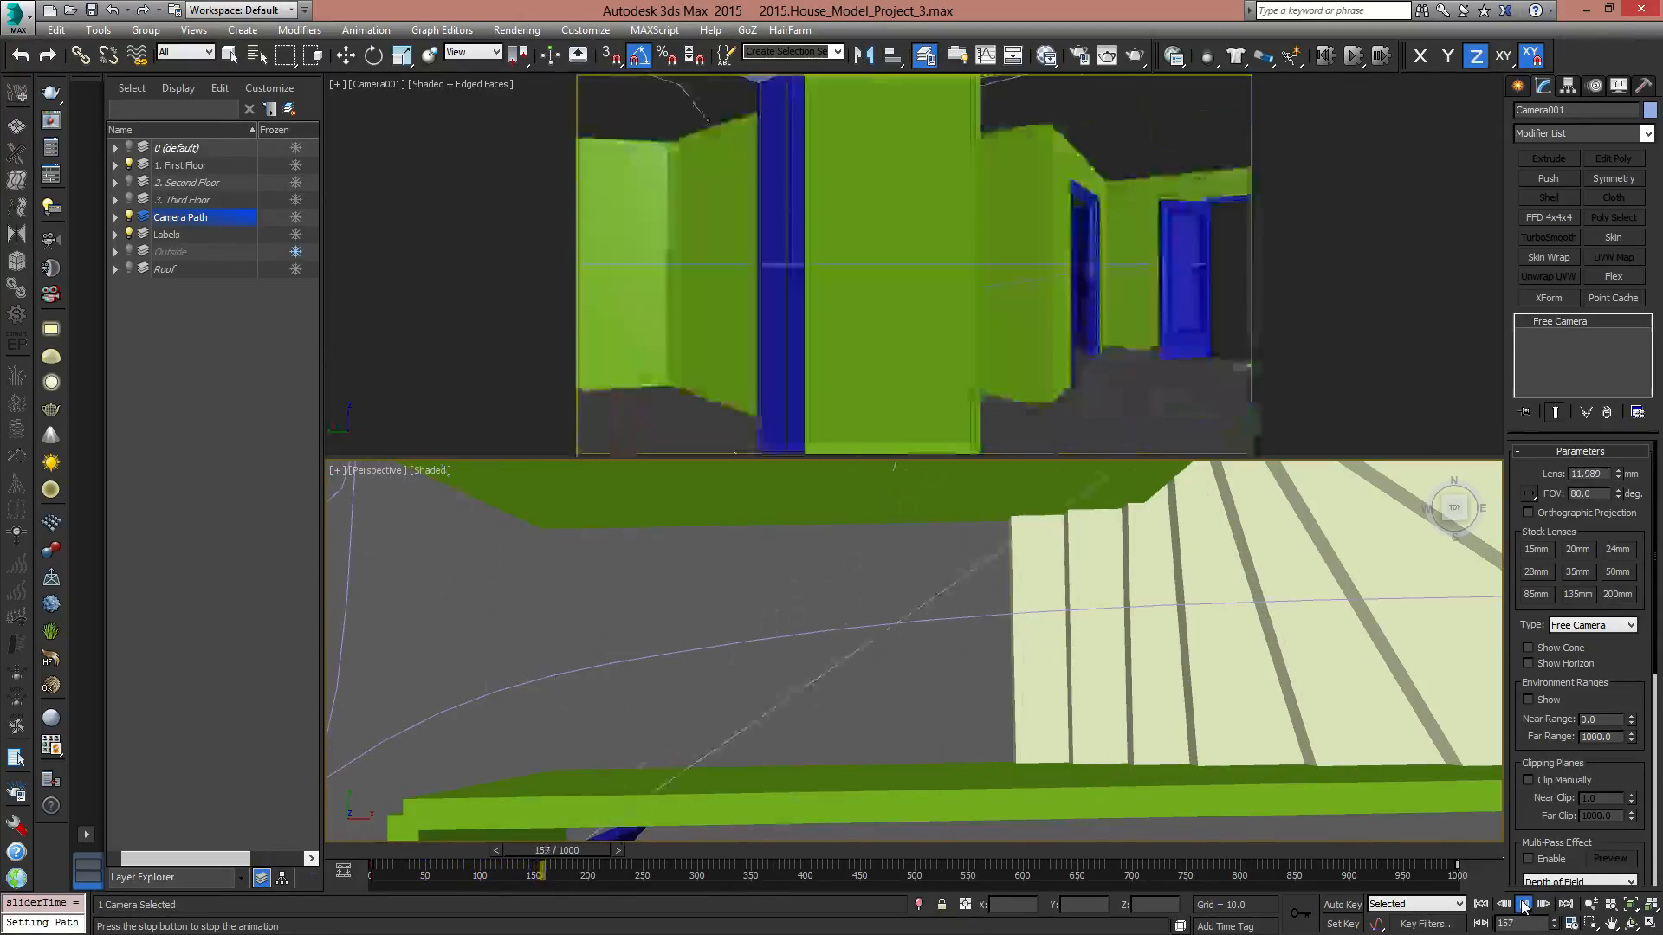
click(1524, 905)
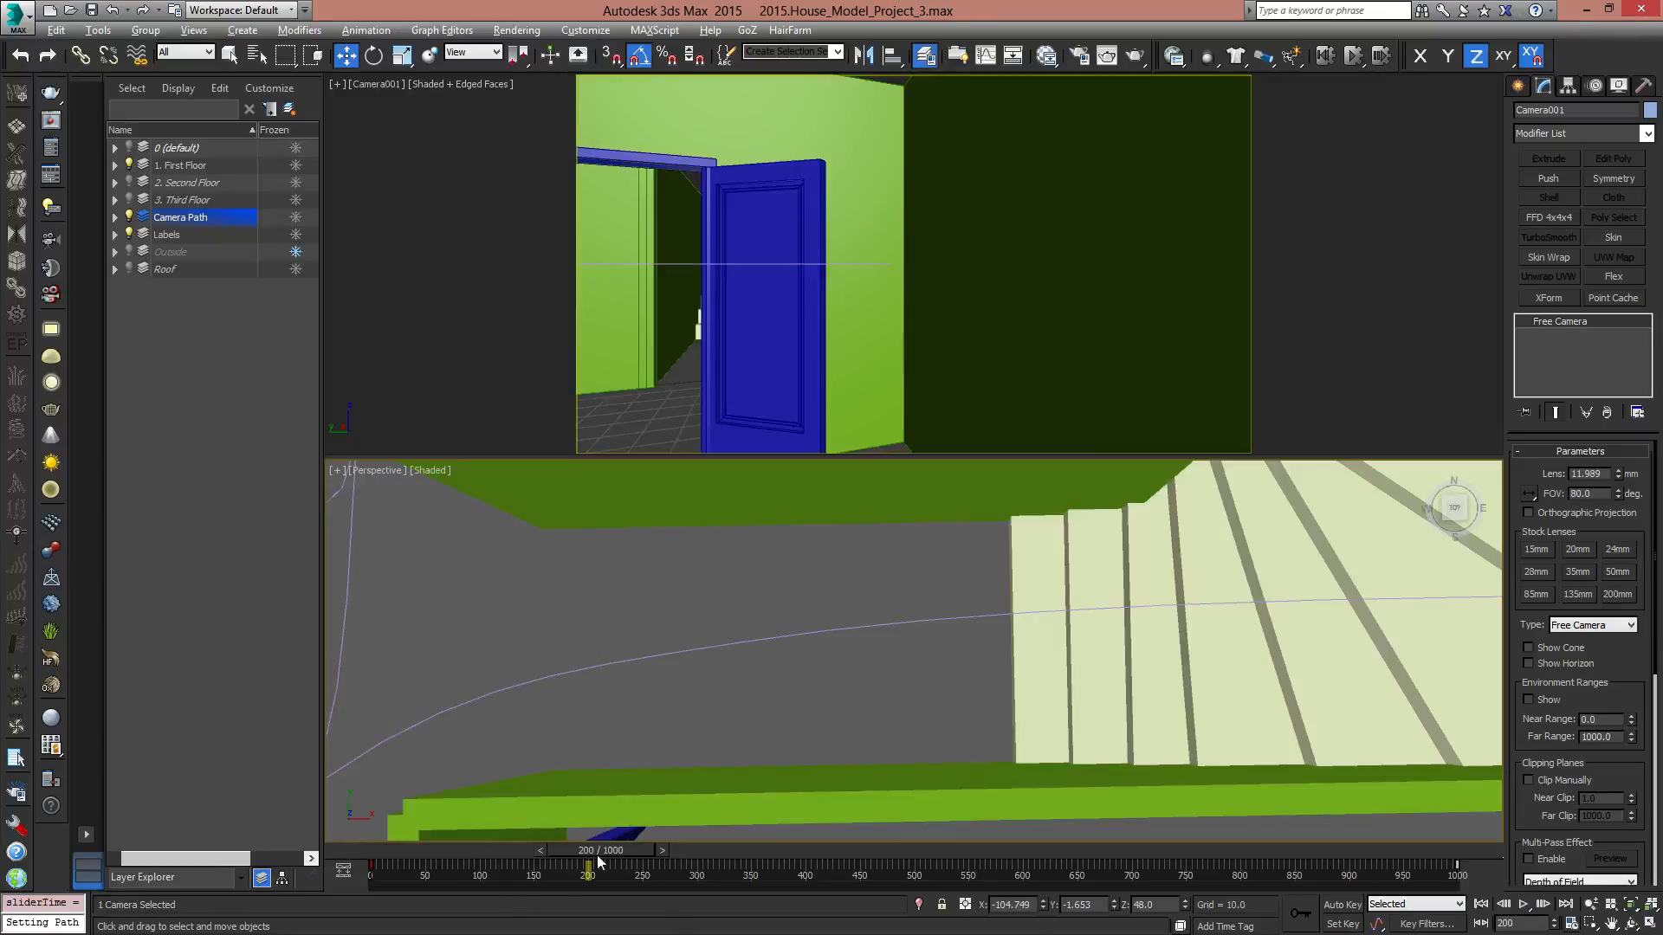
drag(598, 860, 975, 833)
Select the camera path's vertex above the stair turn and lower it to about Z 83.5.
scroll(1014, 671, down, 6)
scroll(1002, 708, up, 4)
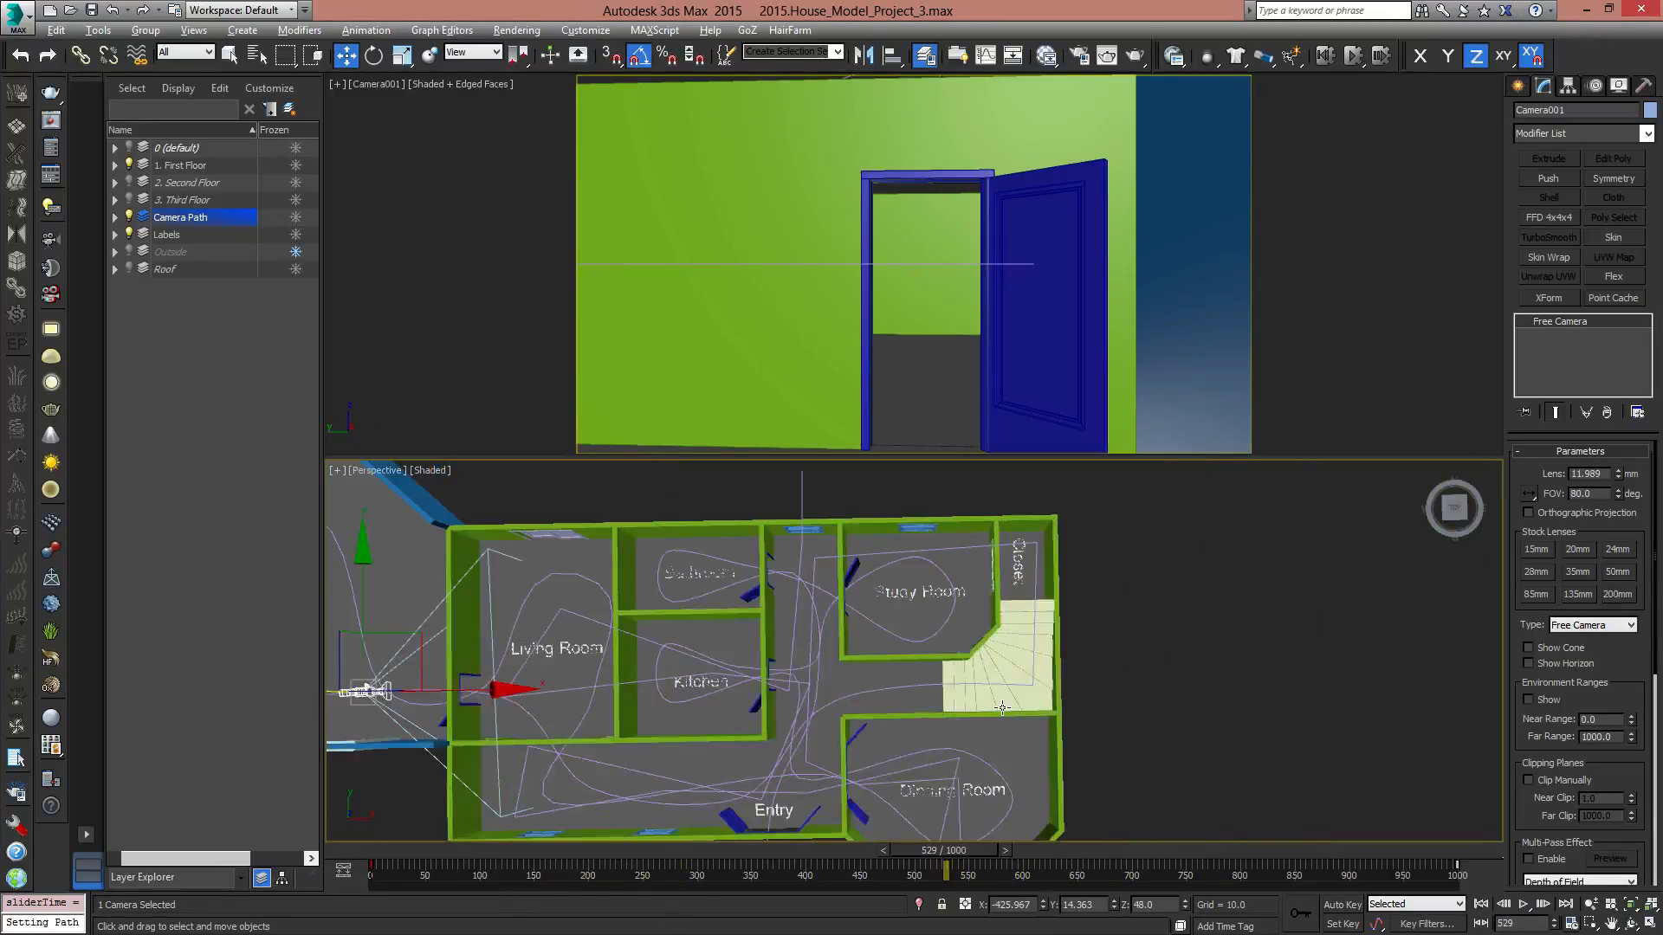
scroll(1003, 708, up, 5)
click(1071, 653)
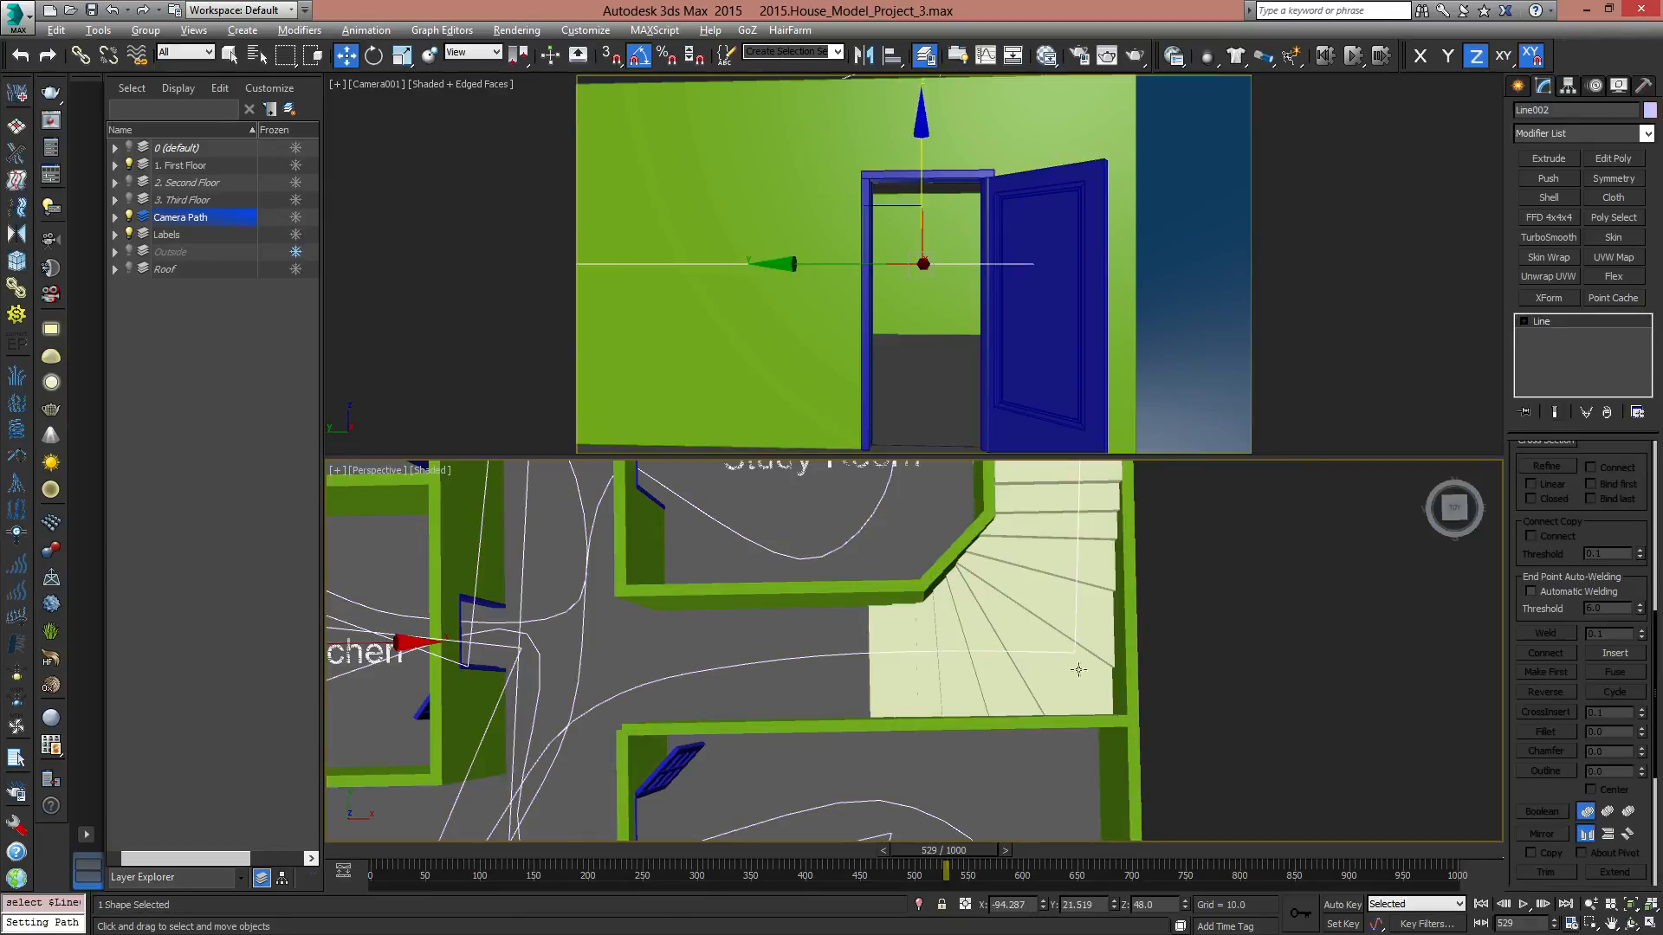
alt+middle_drag(1071, 655, 1176, 600)
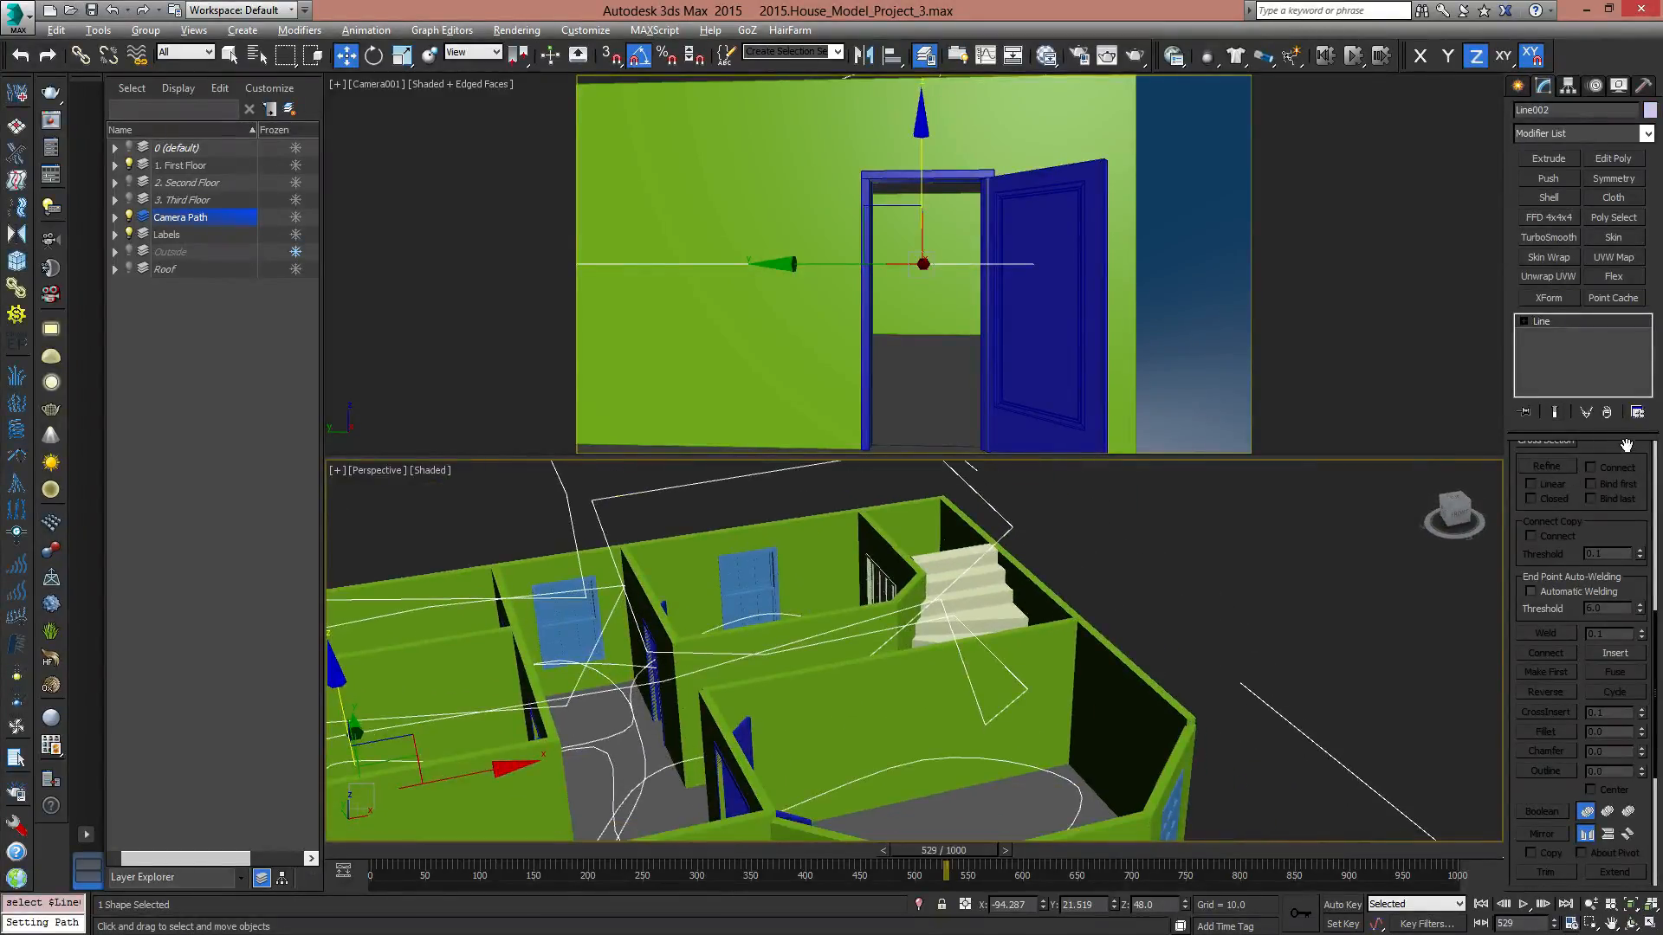
scroll(1626, 444, up, 3)
scroll(1569, 490, up, 5)
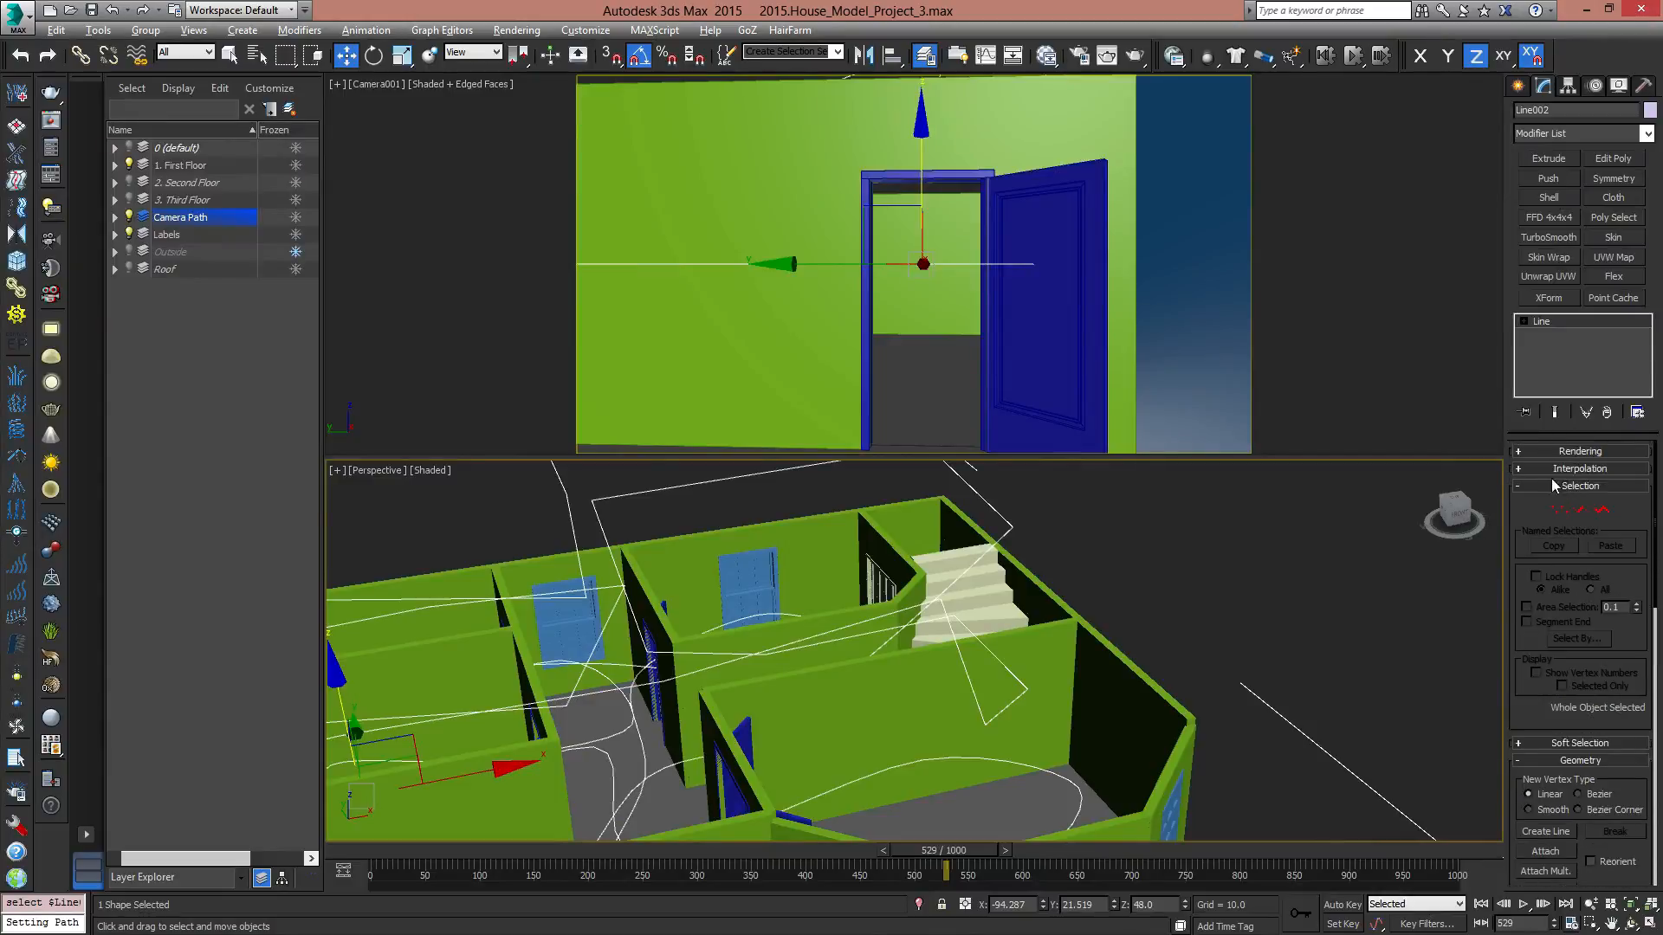
click(1559, 510)
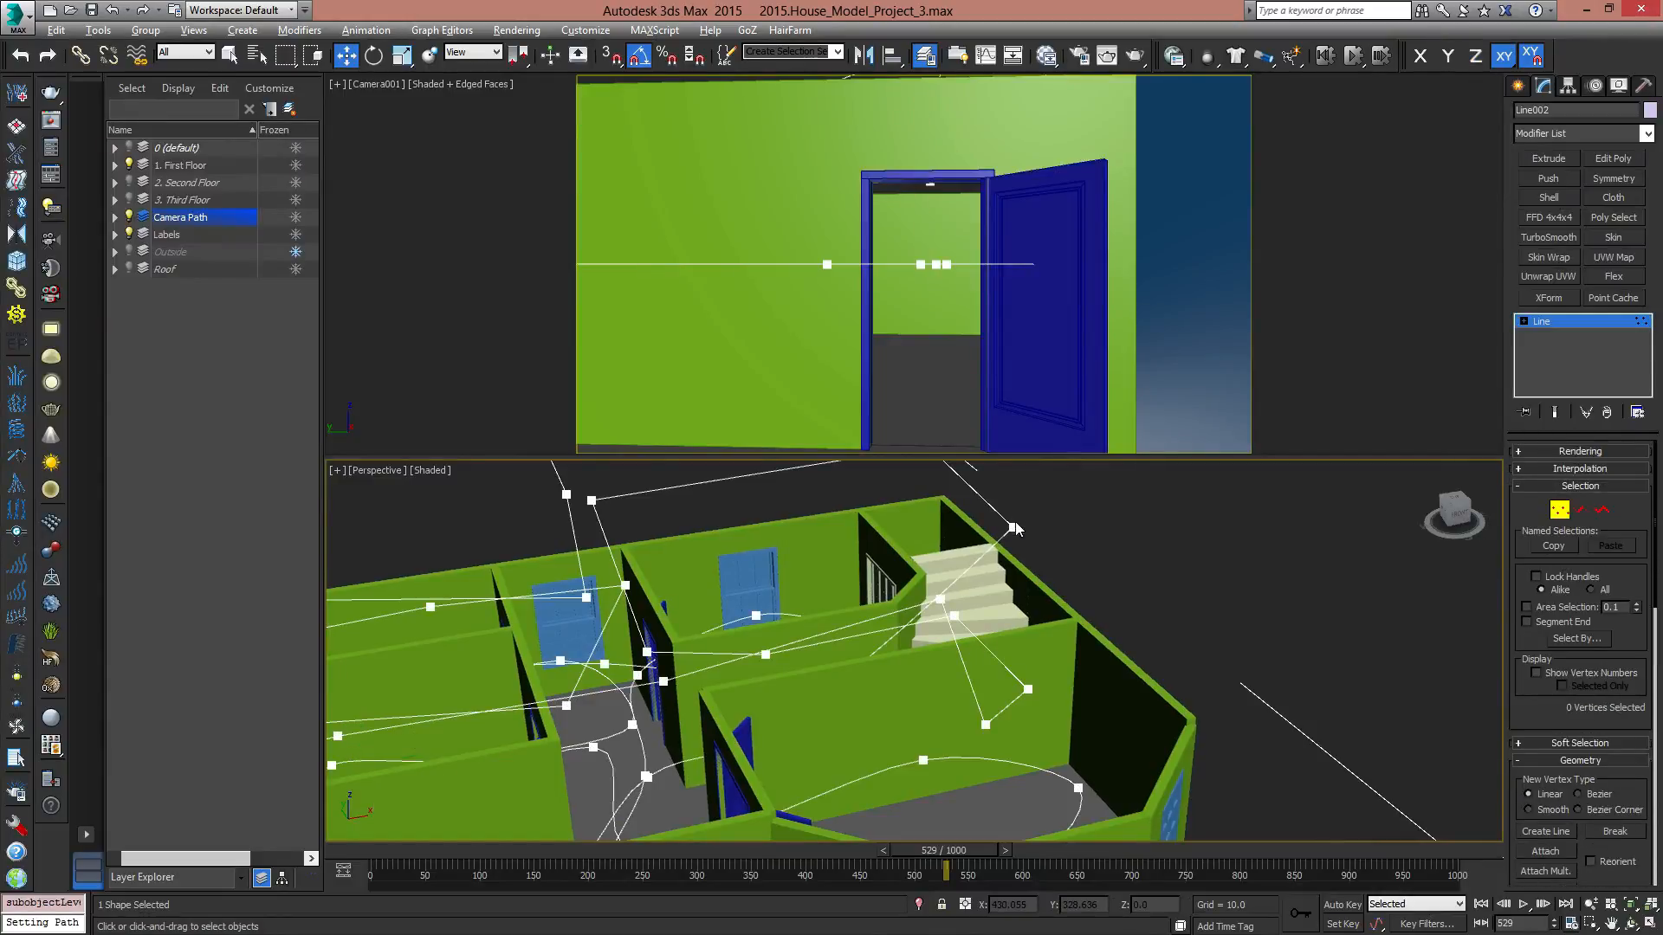
click(1014, 525)
mouse_move(1014, 524)
alt+middle_down()
mouse_move(1150, 652)
mouse_move(1083, 572)
mouse_move(1005, 657)
mouse_move(1112, 654)
mouse_move(1035, 502)
alt+middle_up()
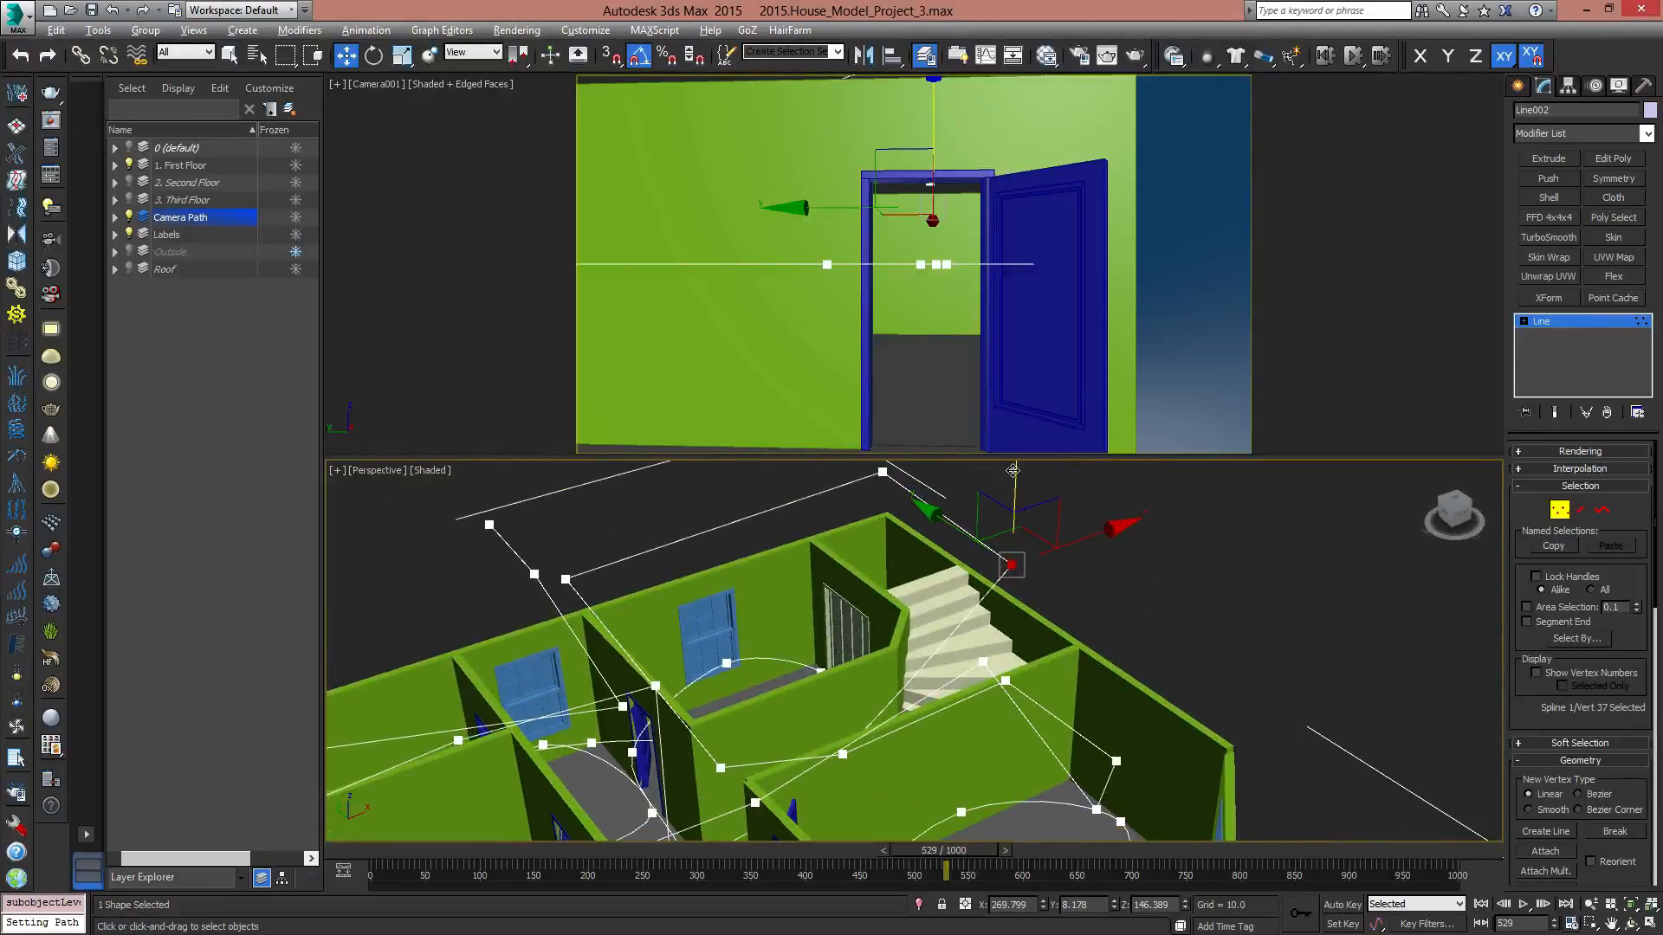
drag(1013, 470, 1013, 567)
Convert the stair-turn vertex to Smooth and shift it inward over the stairs, to about X 238.4, Y 15.1.
alt+middle_drag(1009, 667, 1117, 672)
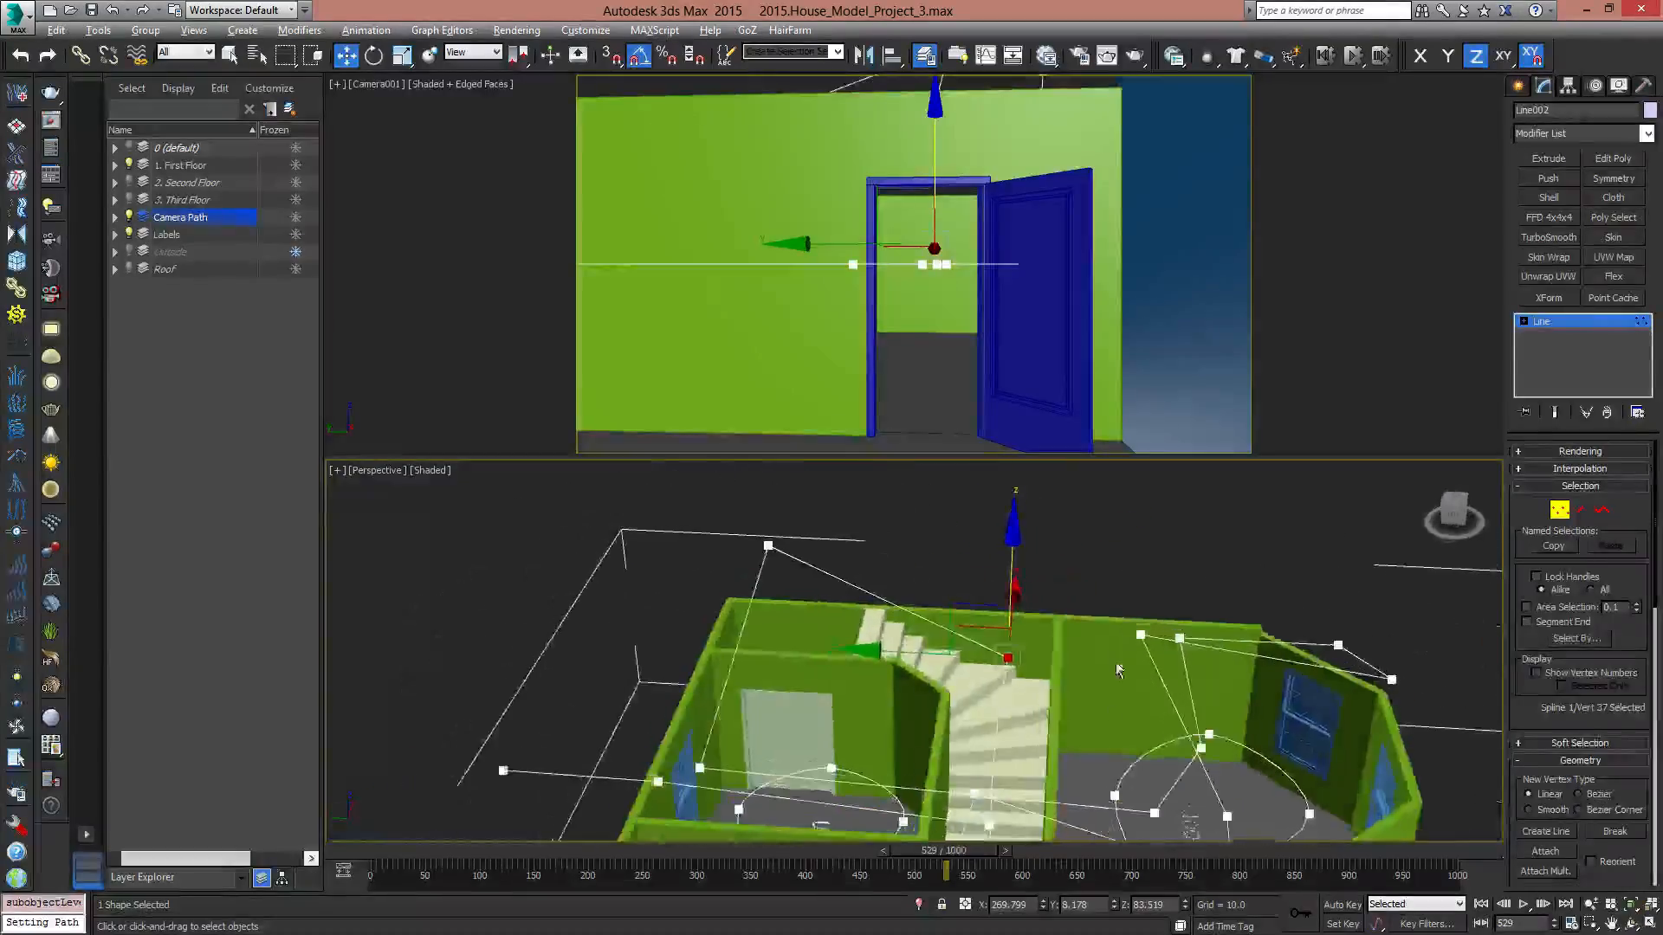
right_click(1010, 658)
click(952, 563)
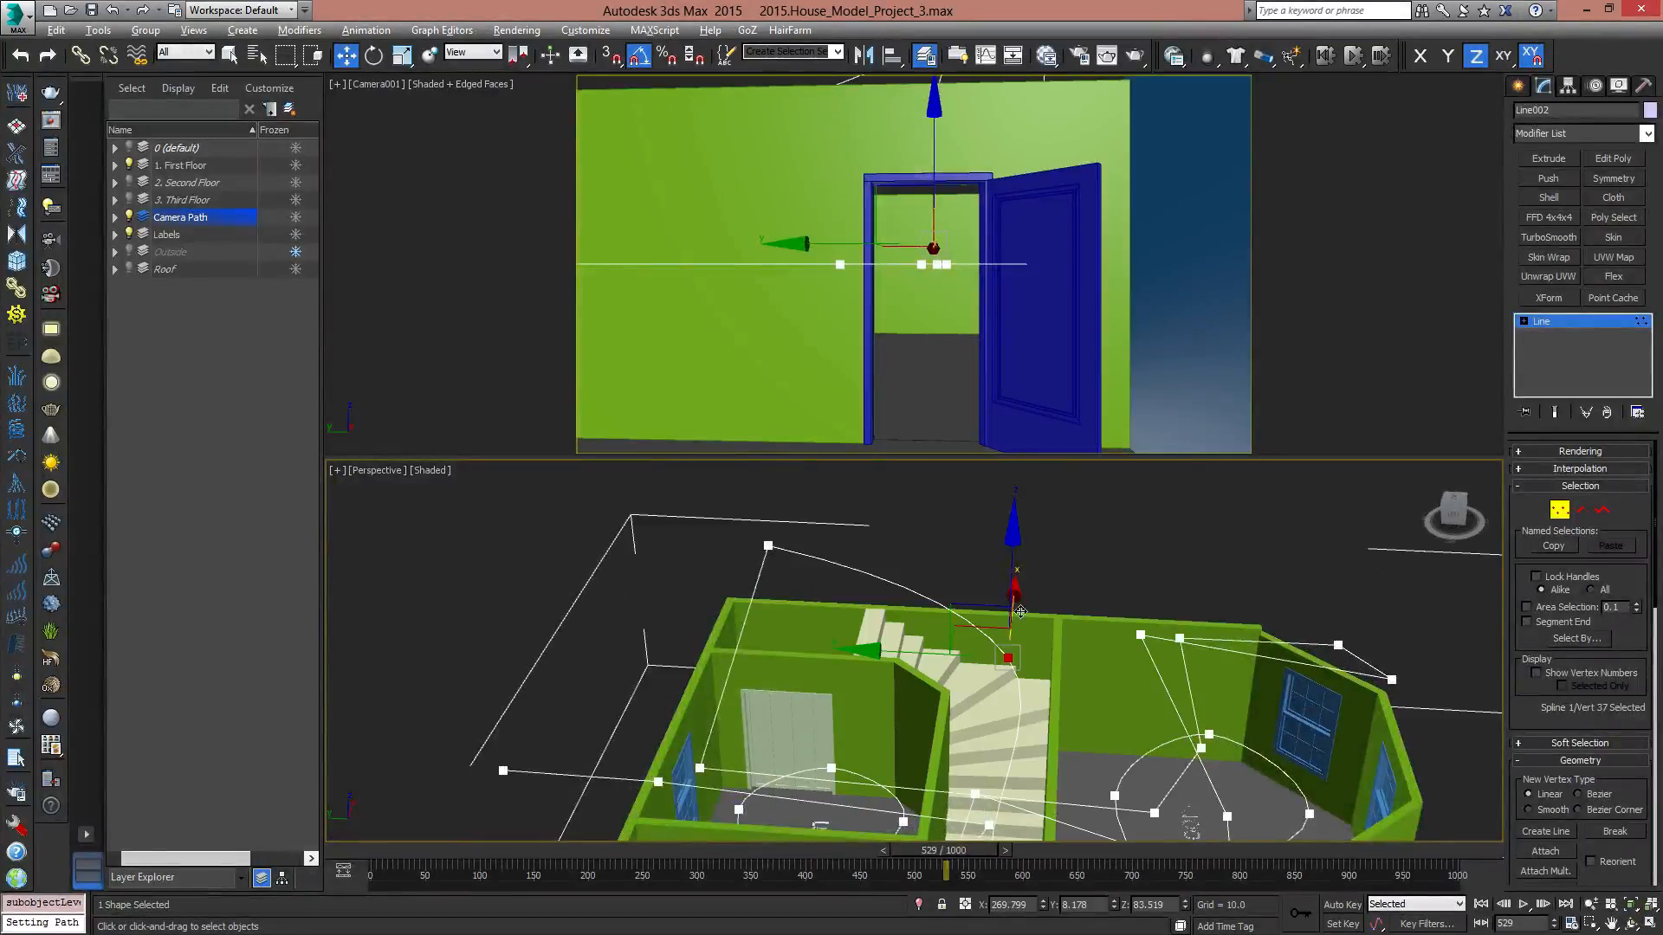
alt+middle_drag(1031, 684, 1042, 738)
middle_drag(1042, 738, 1001, 674)
click(927, 556)
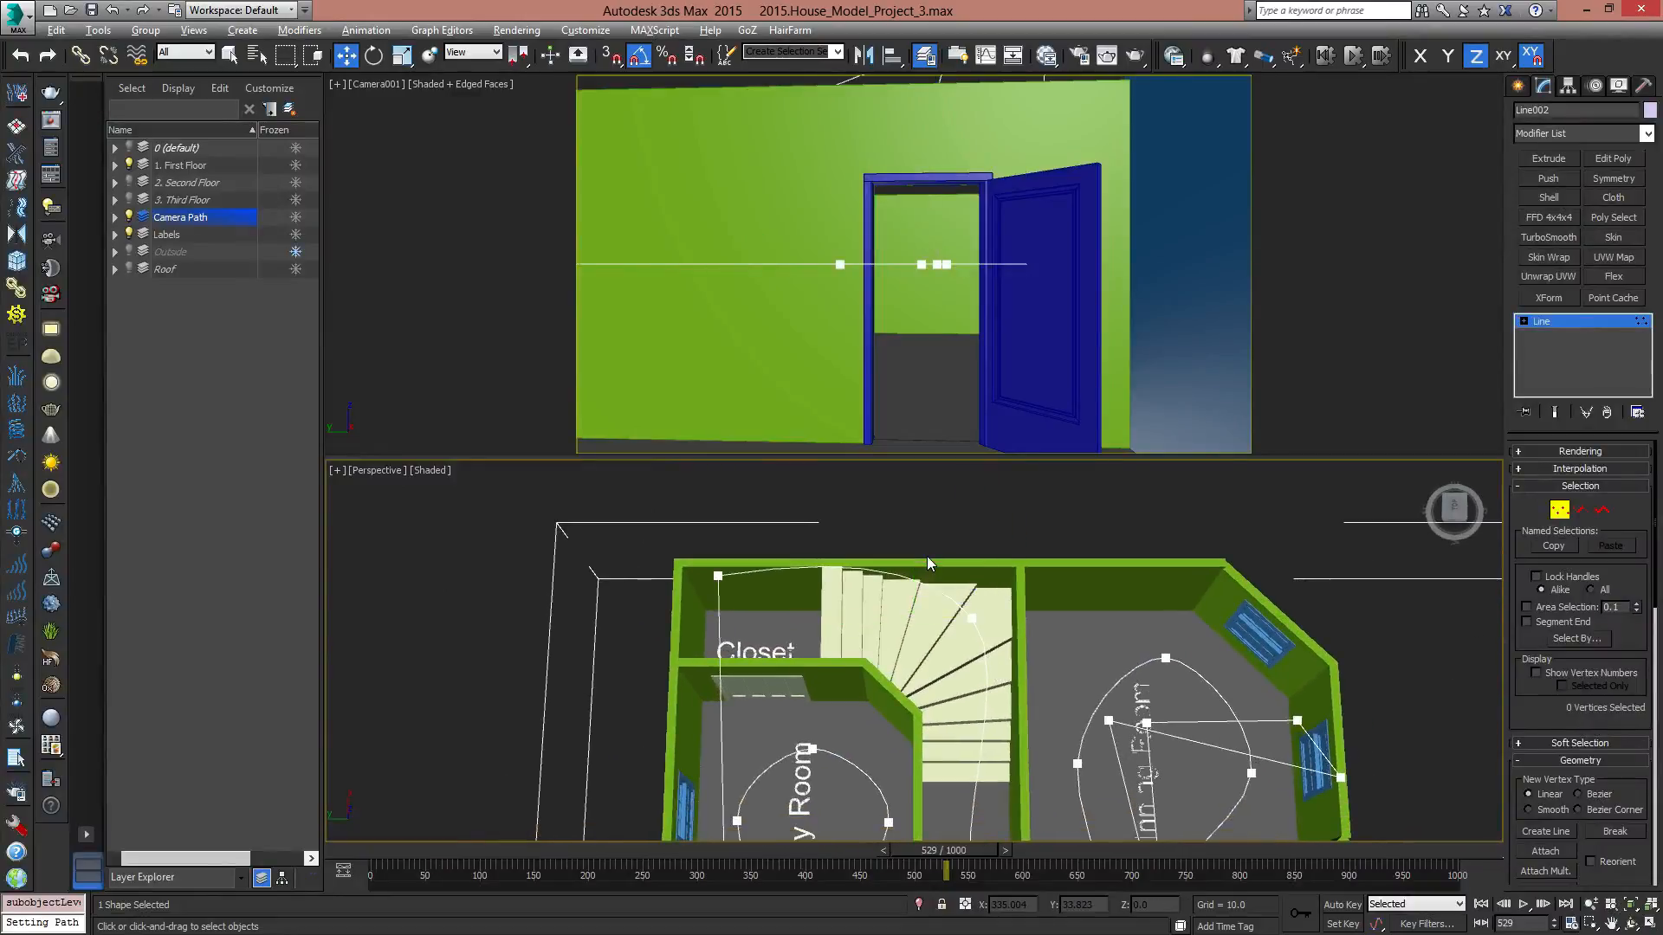
click(971, 619)
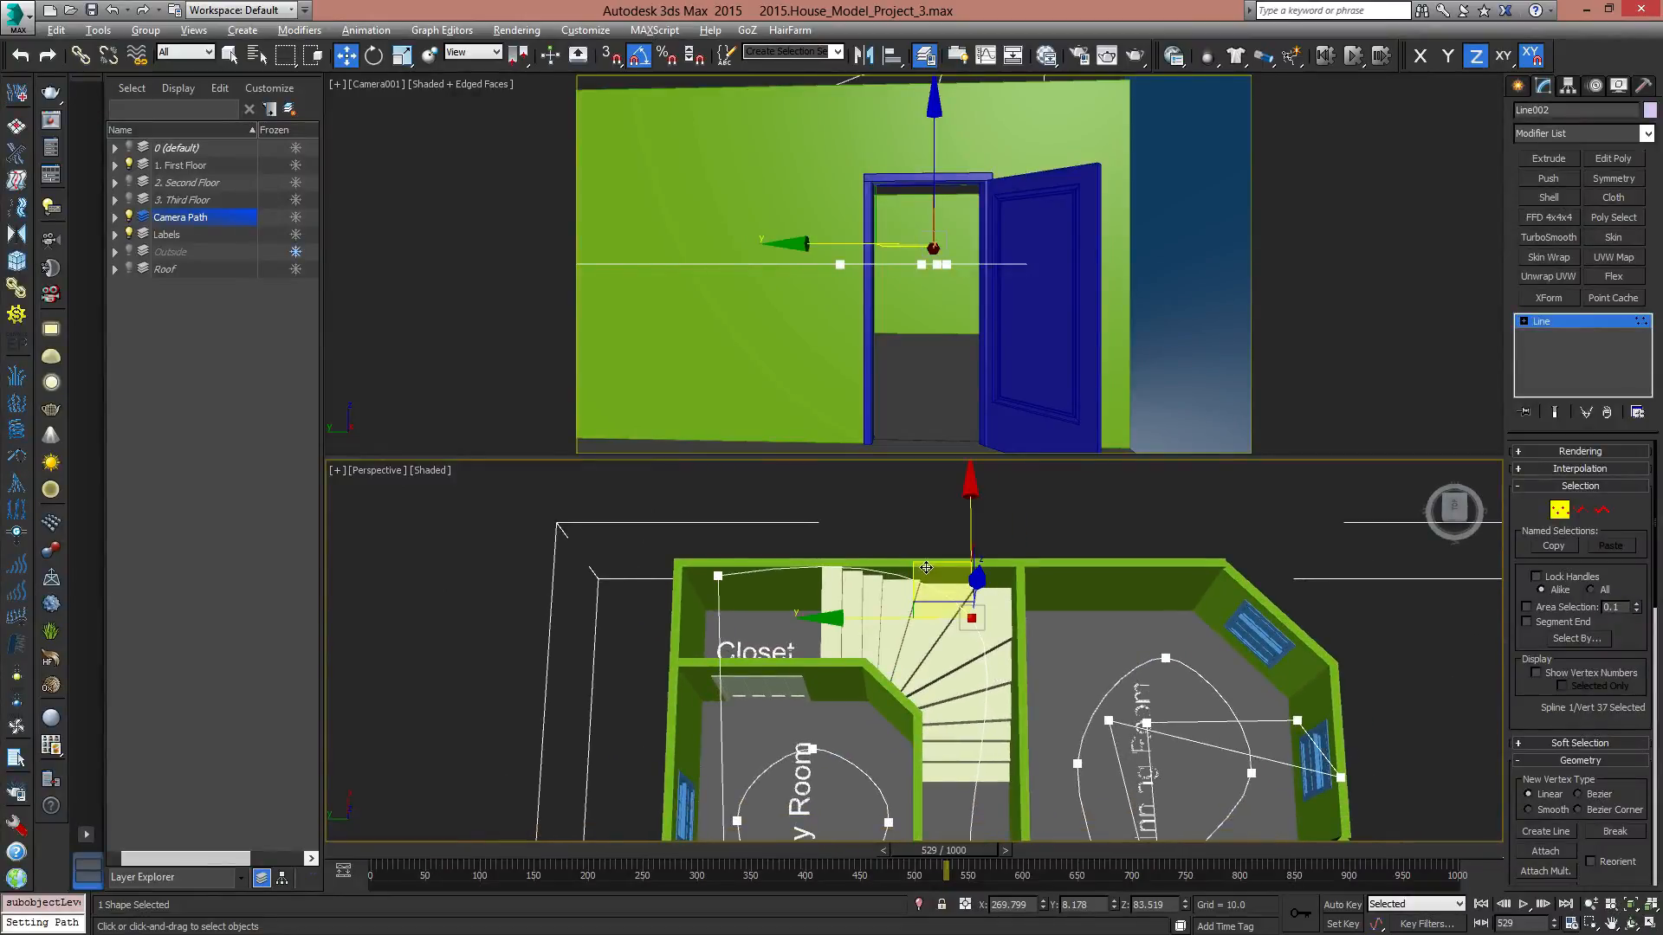
drag(926, 567, 916, 629)
Convert the path vertex above the closet to Smooth and shift it slightly, to about X 270.3, Y 128.5.
alt+middle_drag(829, 671, 825, 700)
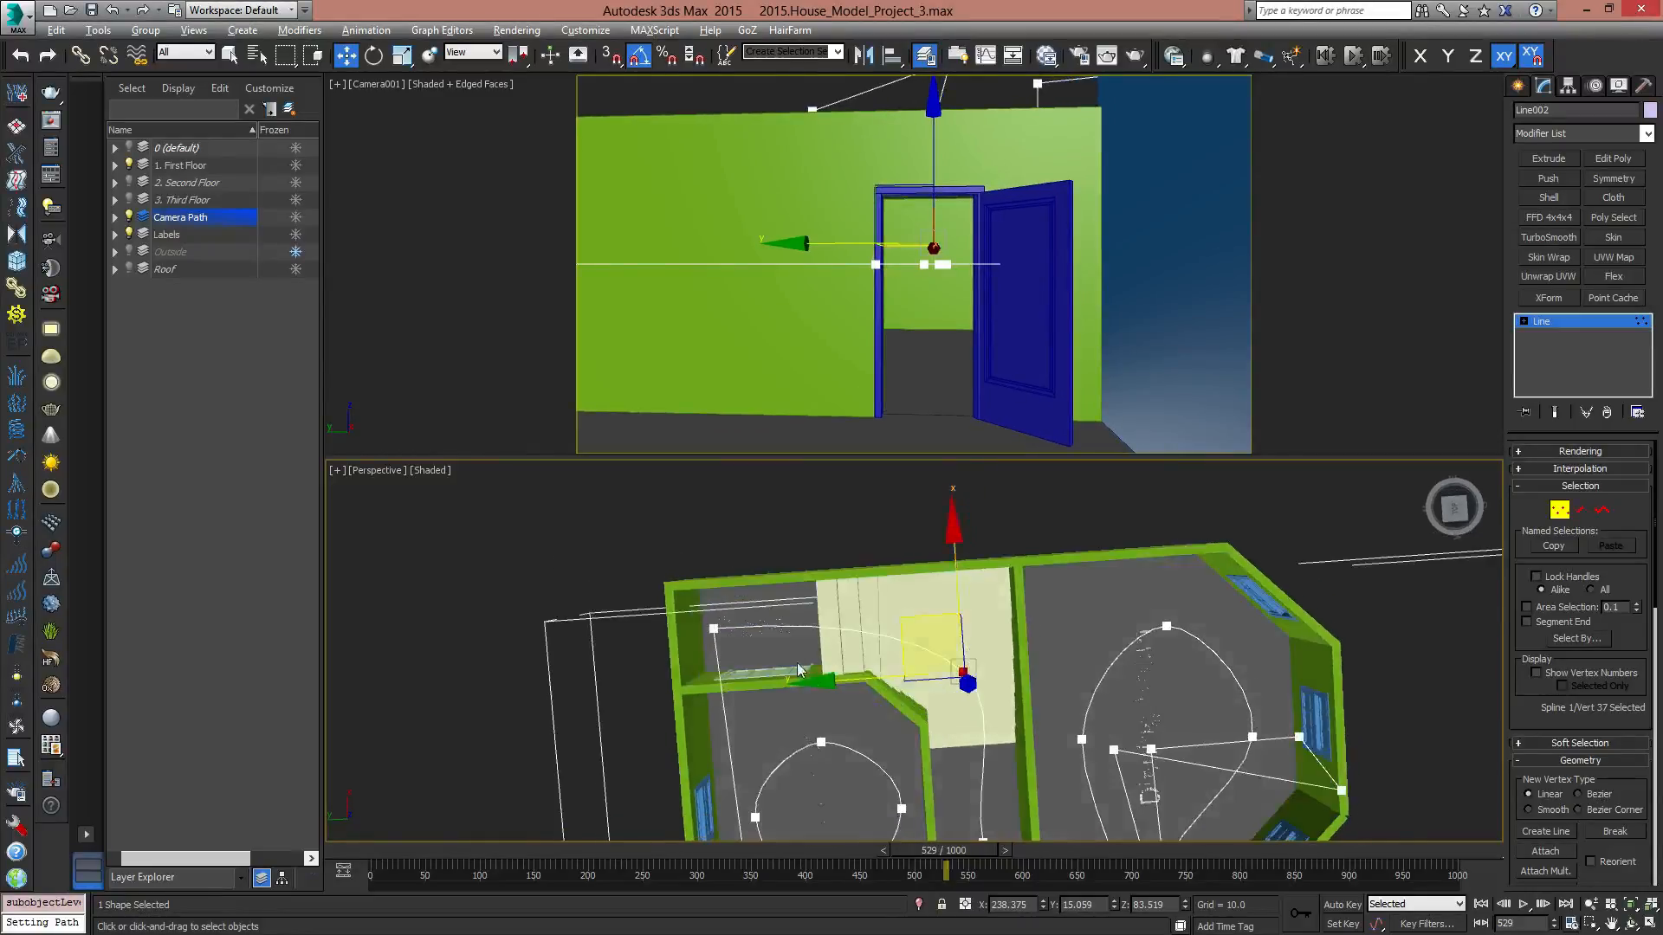
middle_drag(747, 633, 887, 589)
click(874, 581)
right_click(875, 580)
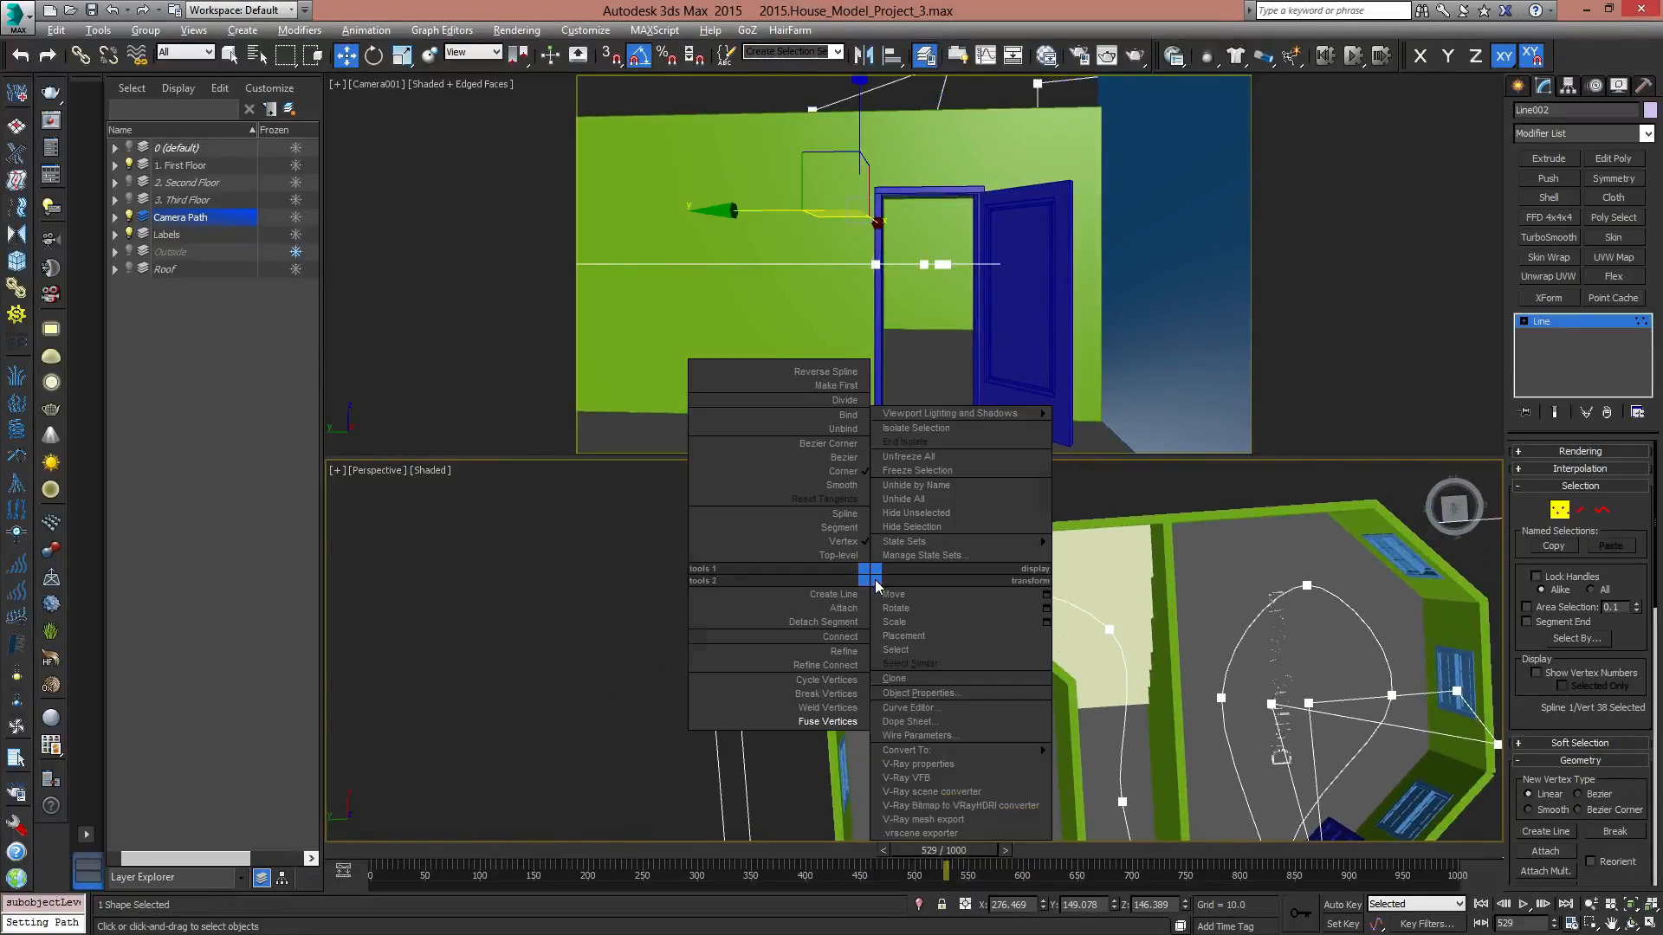
click(801, 487)
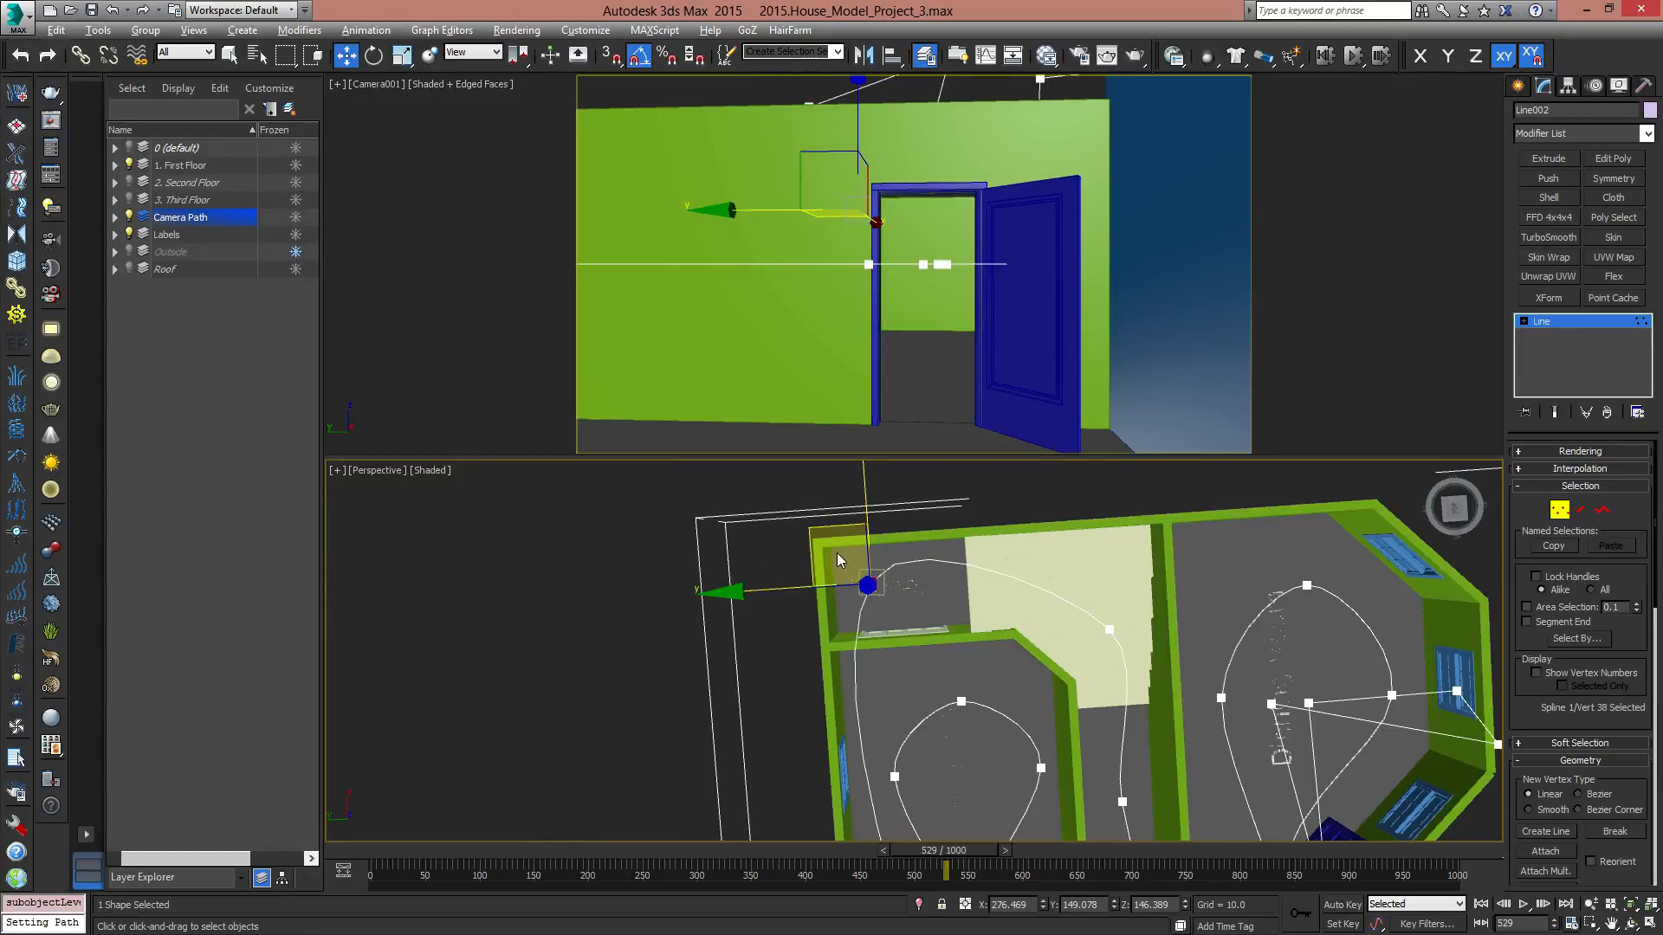
drag(816, 530, 851, 540)
Inspect the smoothed path around the stairs and unhide the 2. Second Floor layer to compare the path with that floor.
alt+middle_drag(855, 538, 1080, 693)
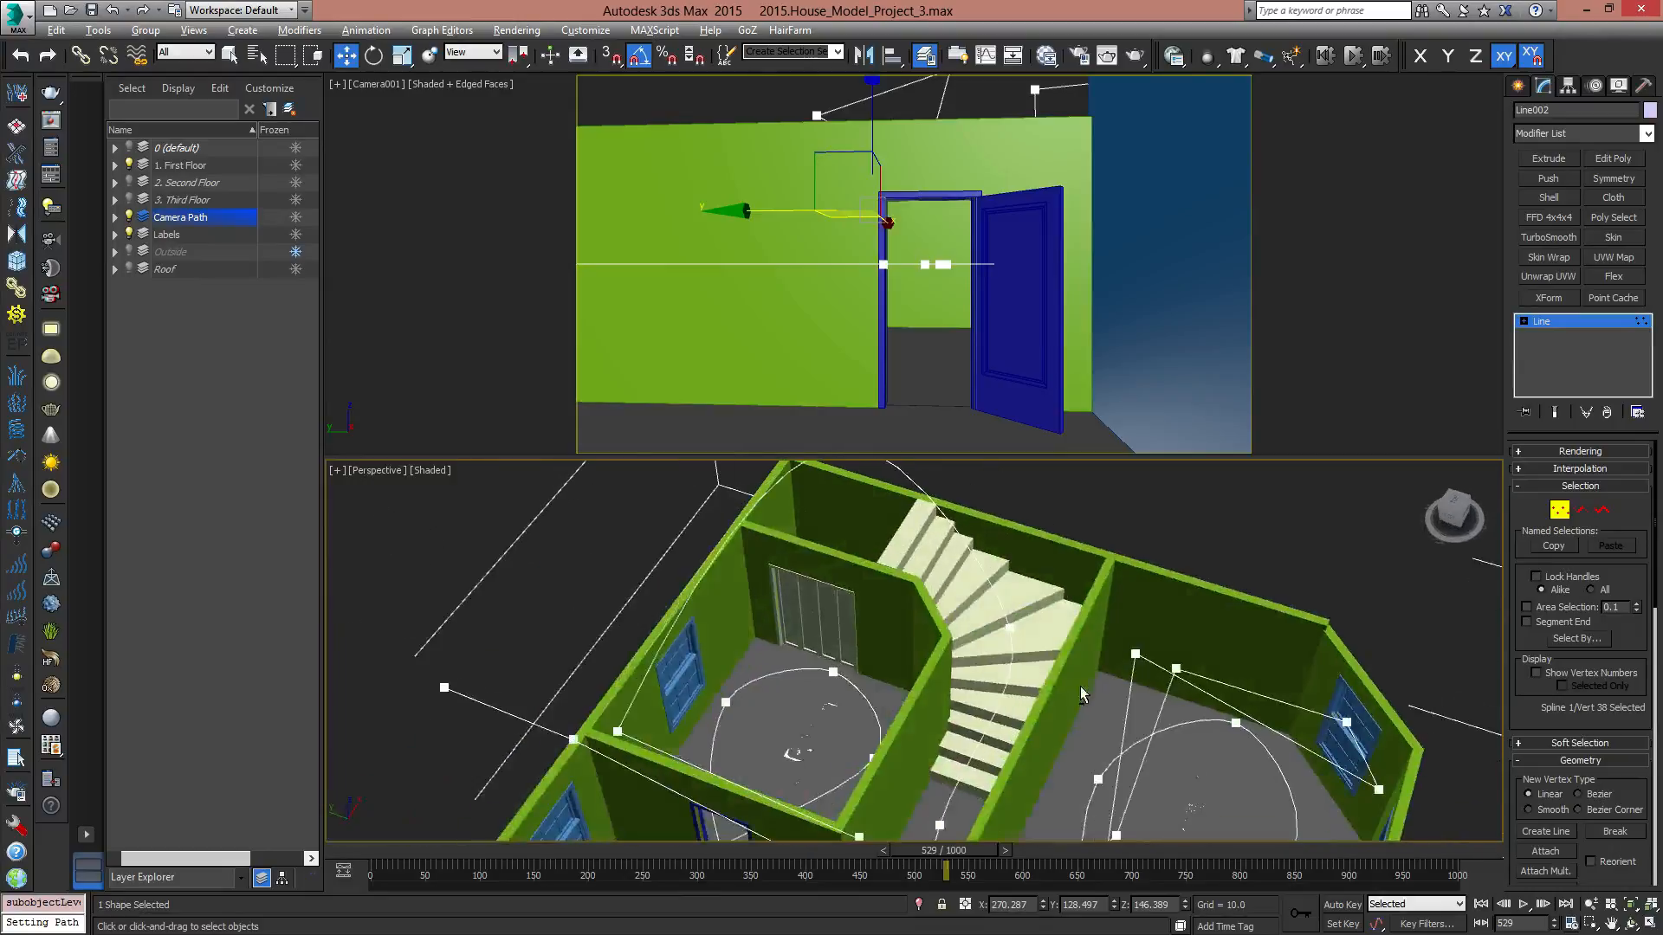
click(1004, 628)
alt+middle_drag(1005, 628, 946, 594)
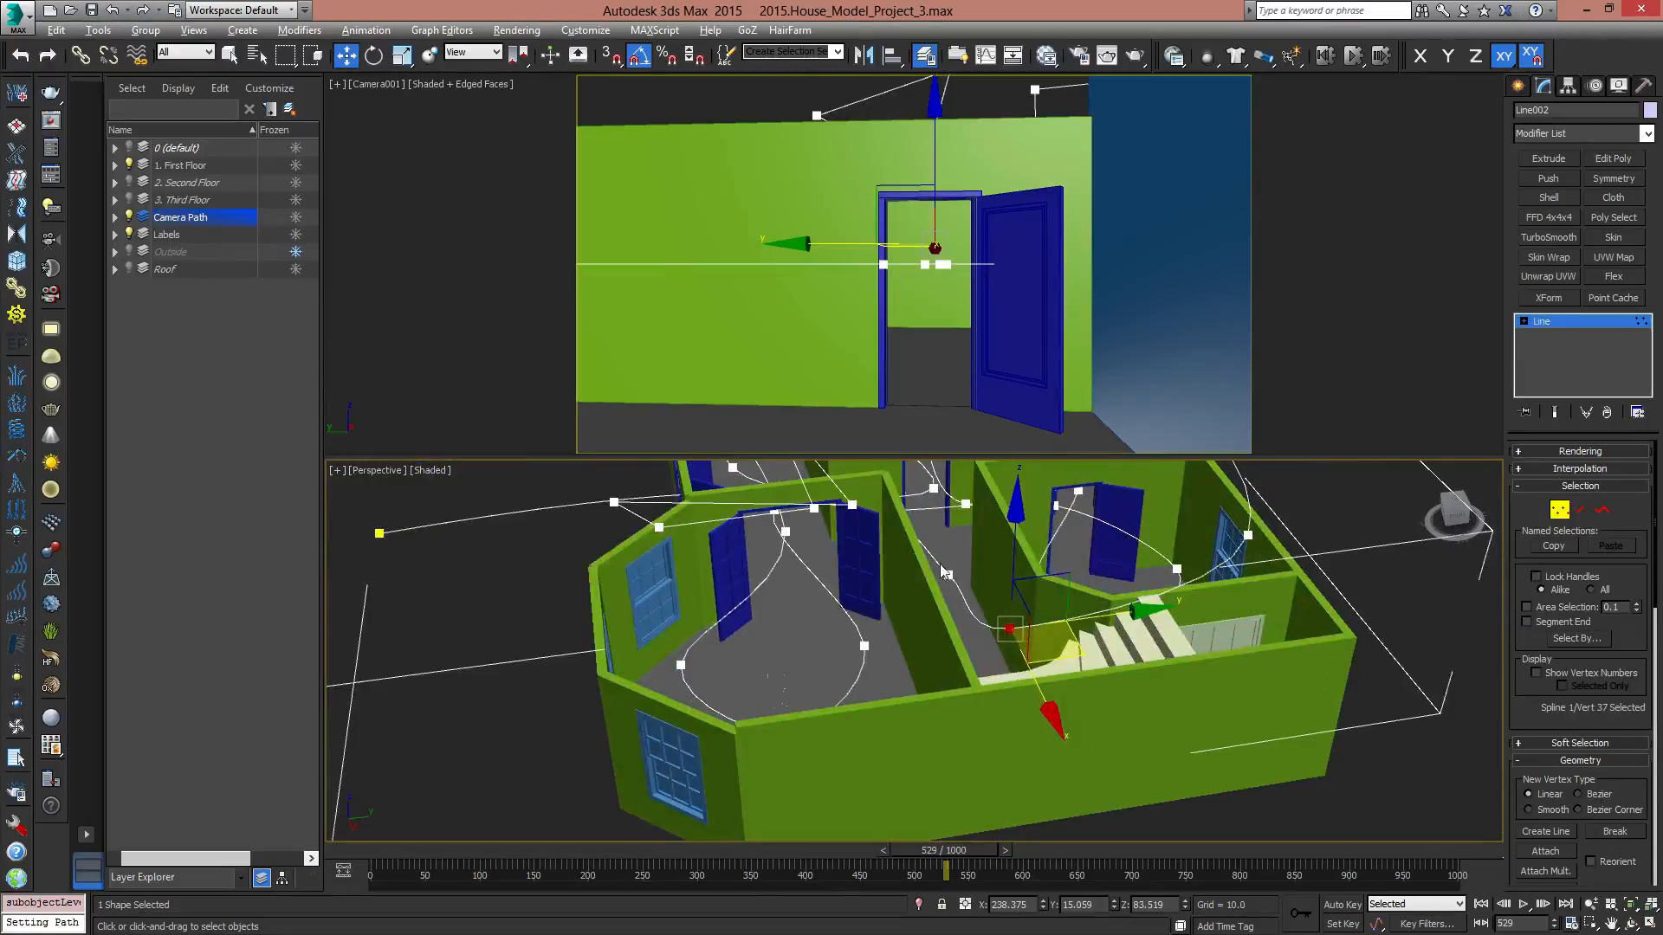
alt+middle_drag(1169, 606, 1185, 609)
alt+middle_drag(1141, 505, 1188, 568)
middle_drag(792, 536, 906, 597)
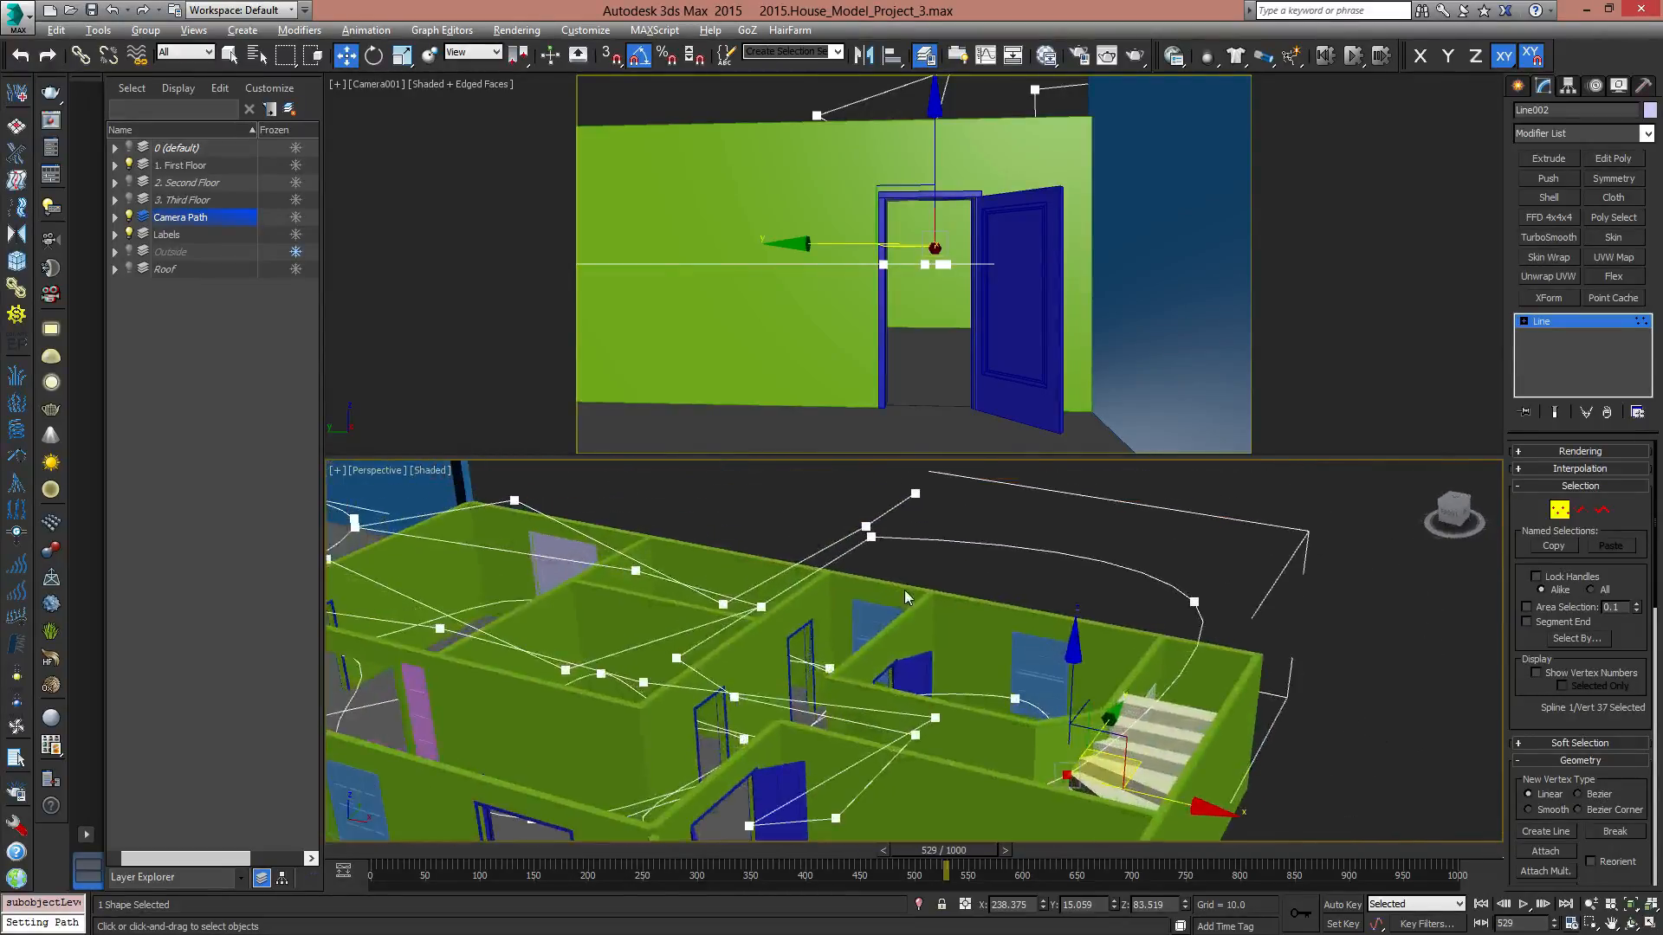
click(130, 183)
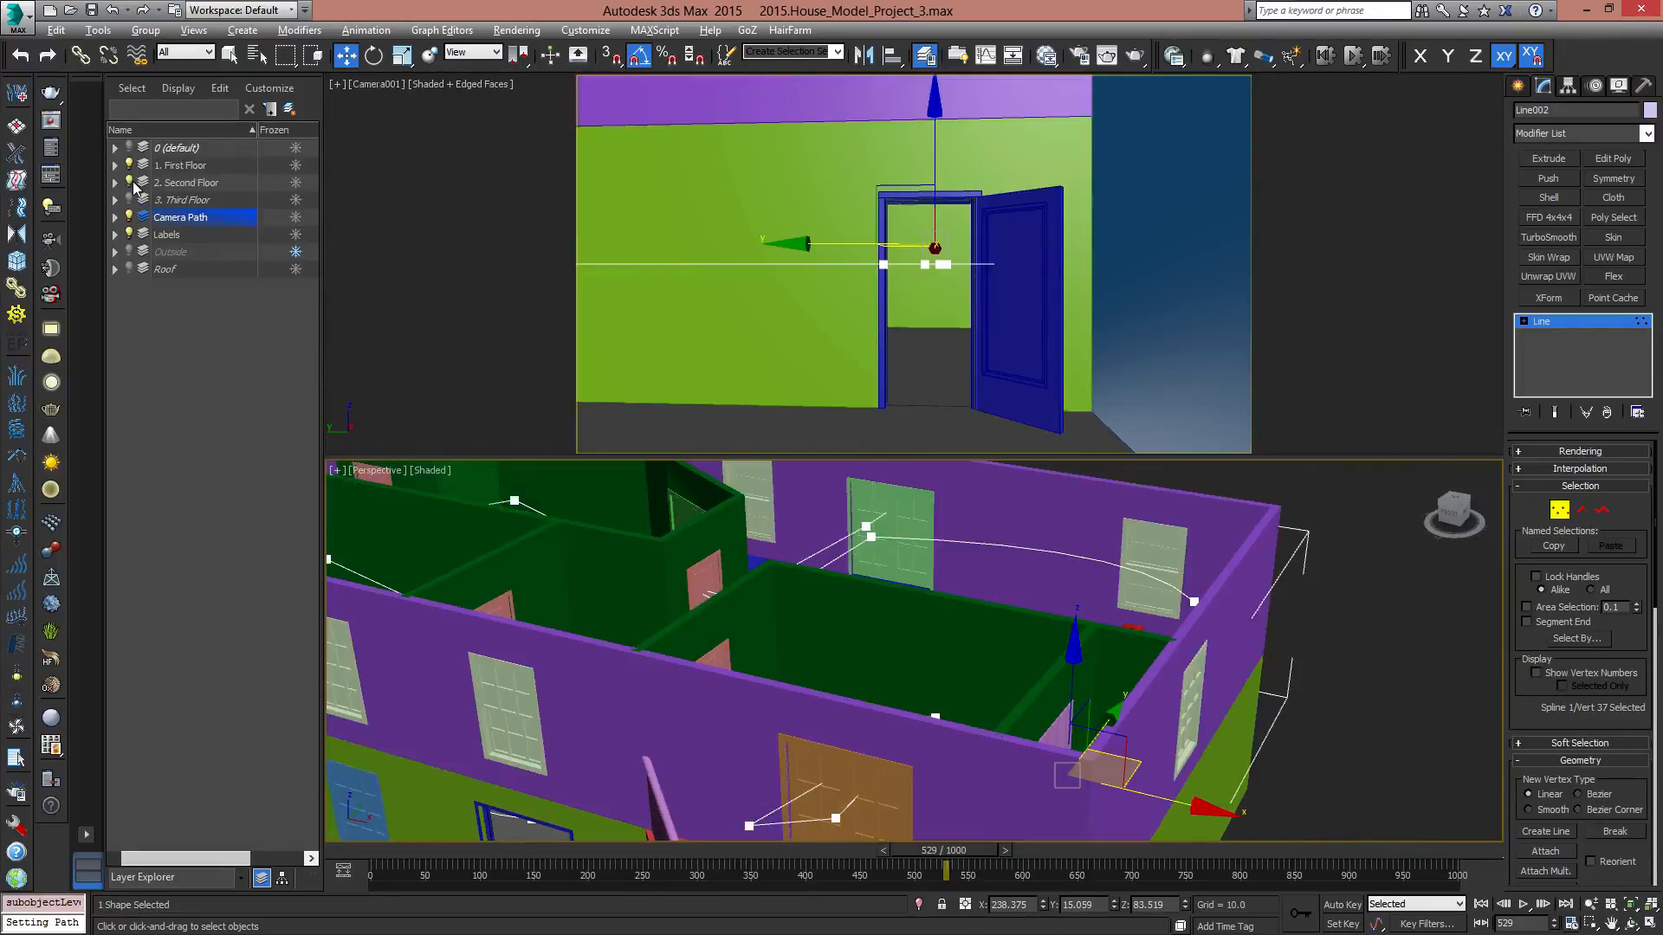
mouse_move(1159, 717)
alt+middle_down()
mouse_move(1176, 764)
mouse_move(1140, 690)
alt+middle_up()
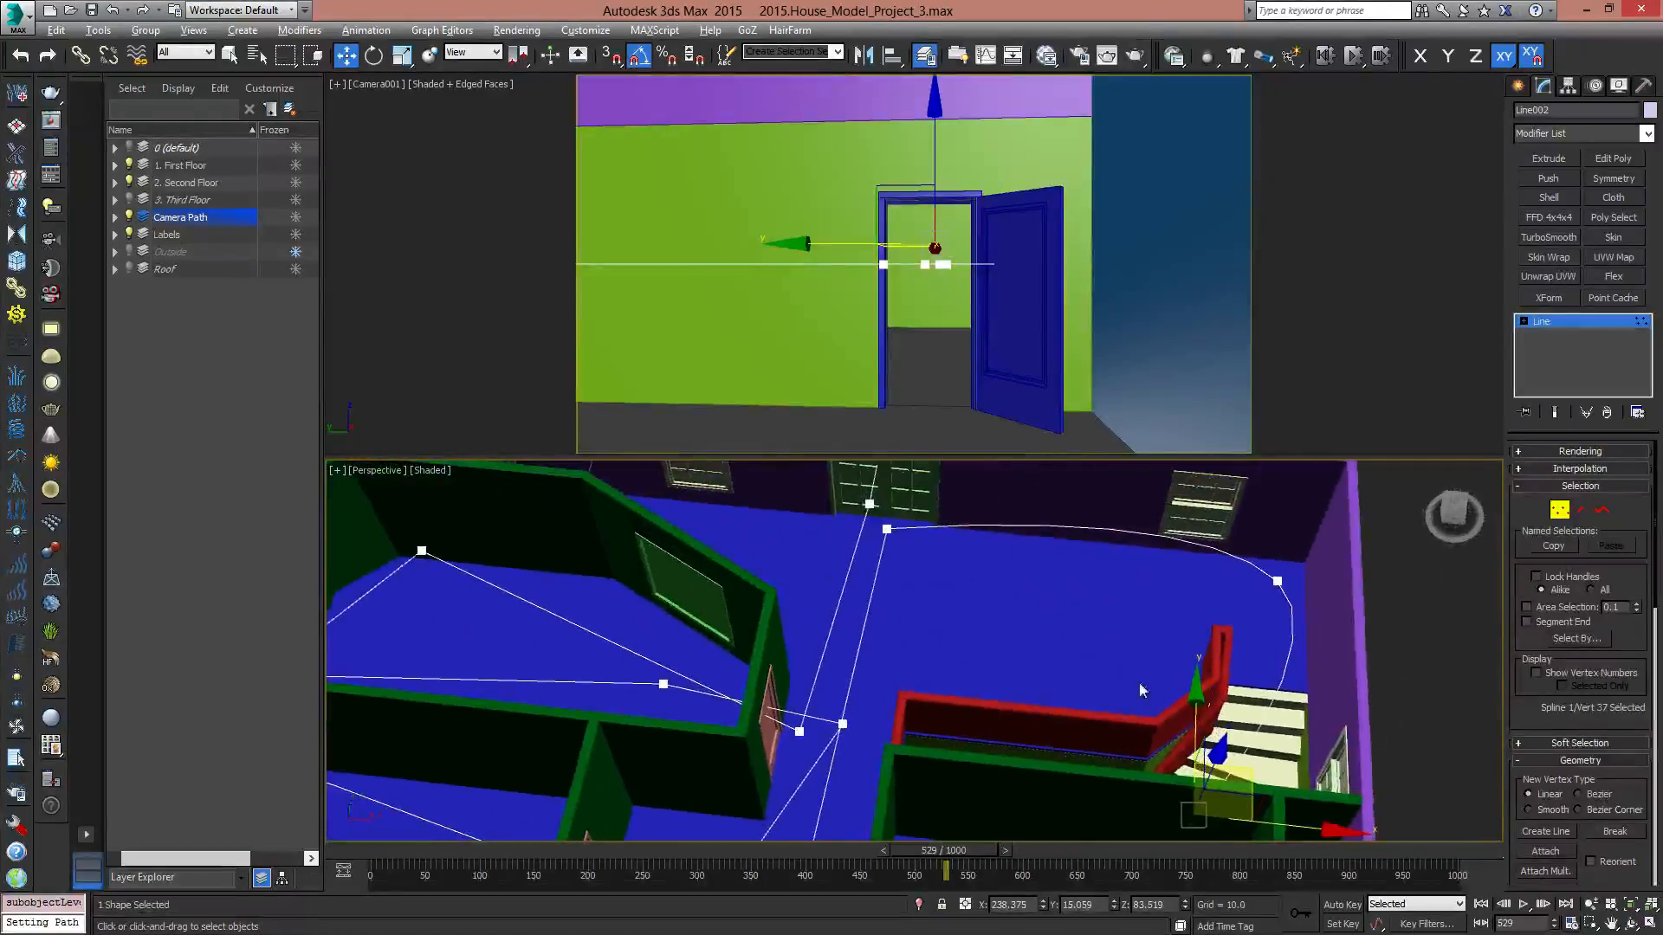
Convert the path vertex in front of the second floor's double doors to Smooth and shift it to about X 84.1, Y 121.9.
click(887, 529)
alt+middle_drag(940, 547, 969, 598)
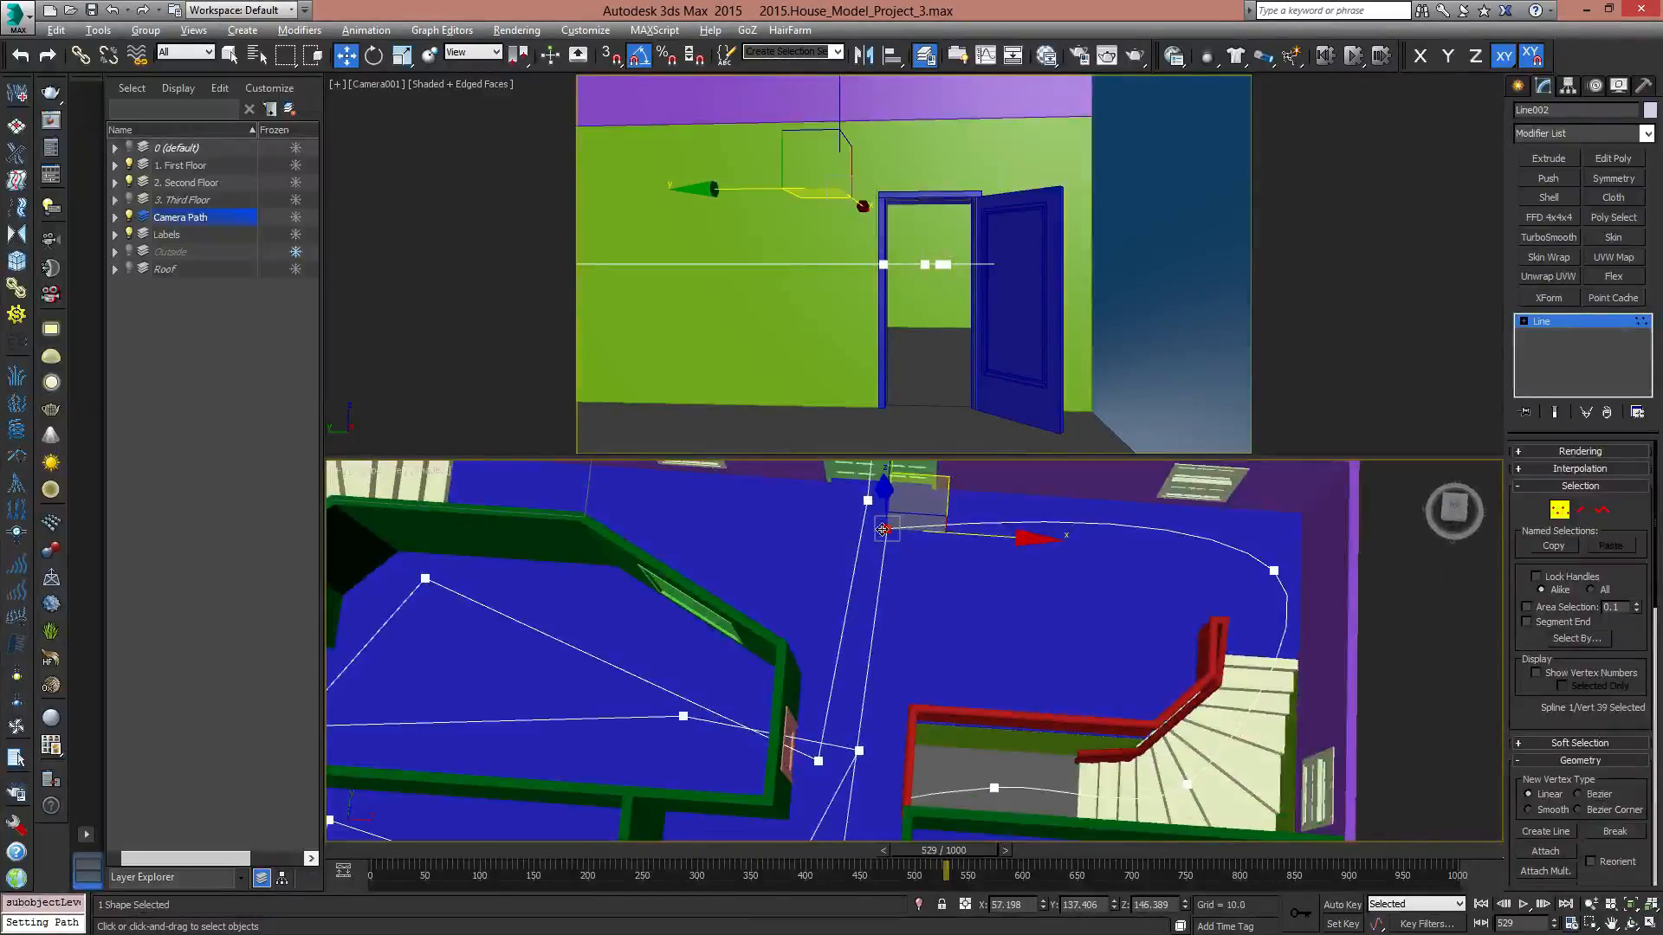
right_click(881, 525)
click(862, 440)
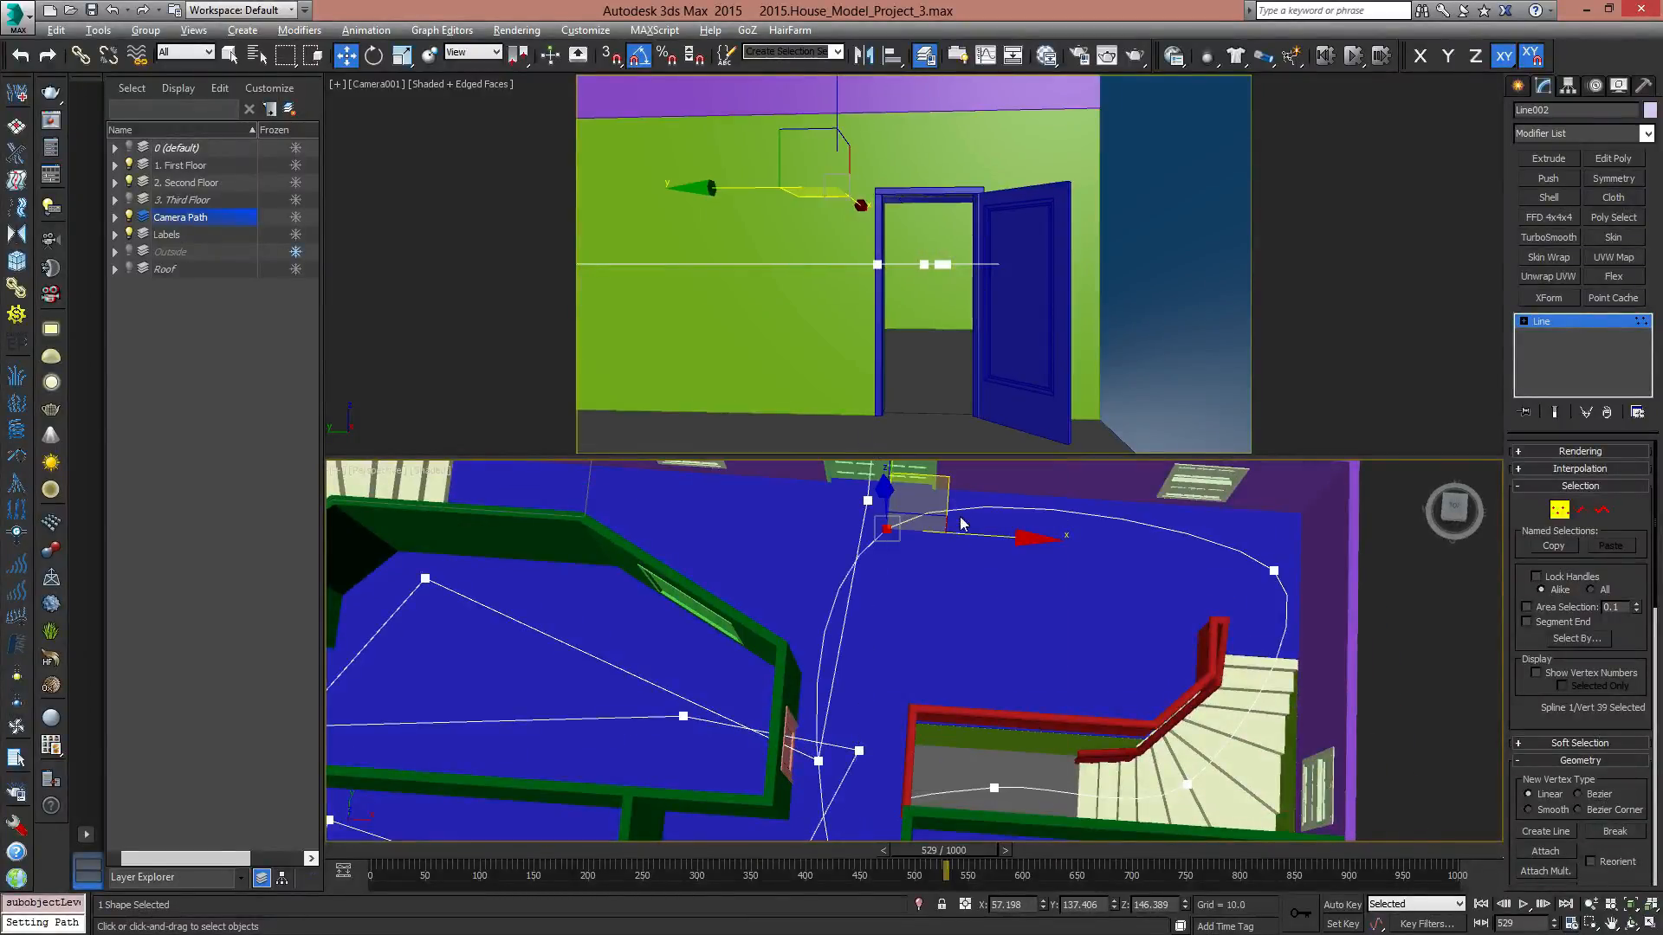
drag(942, 480, 989, 511)
middle_drag(1247, 639, 1133, 627)
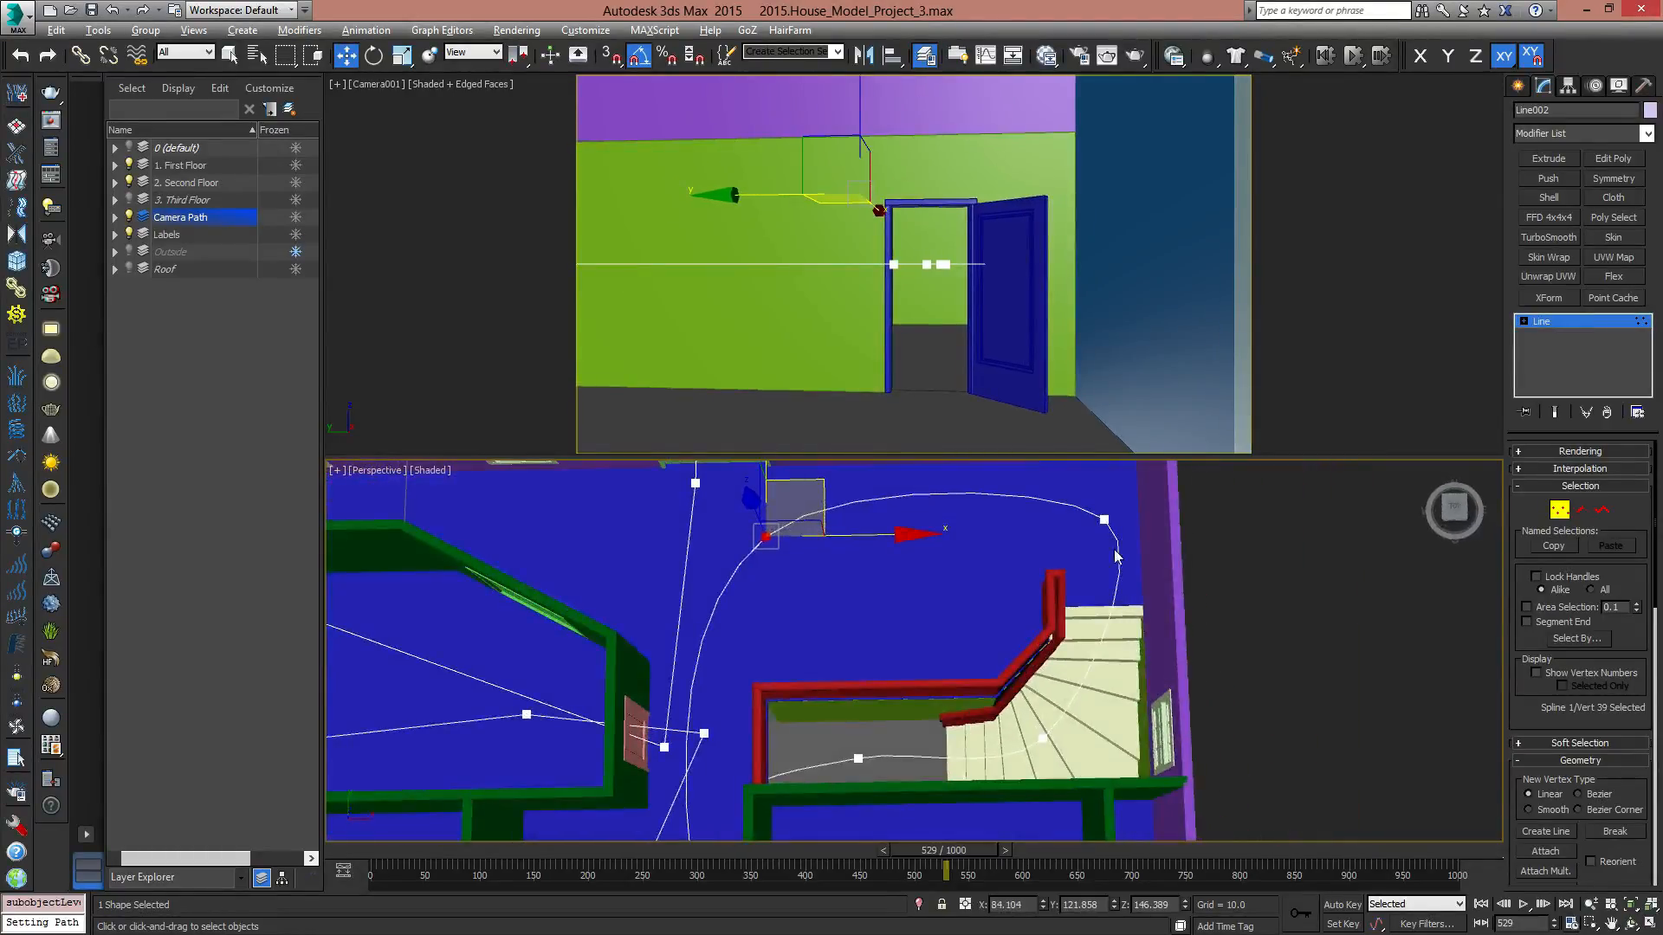
Convert the path vertex above the stair top to Bezier, reshape its handle, and move it to about X 263.5, Y 113.1.
click(1105, 518)
right_click(1102, 513)
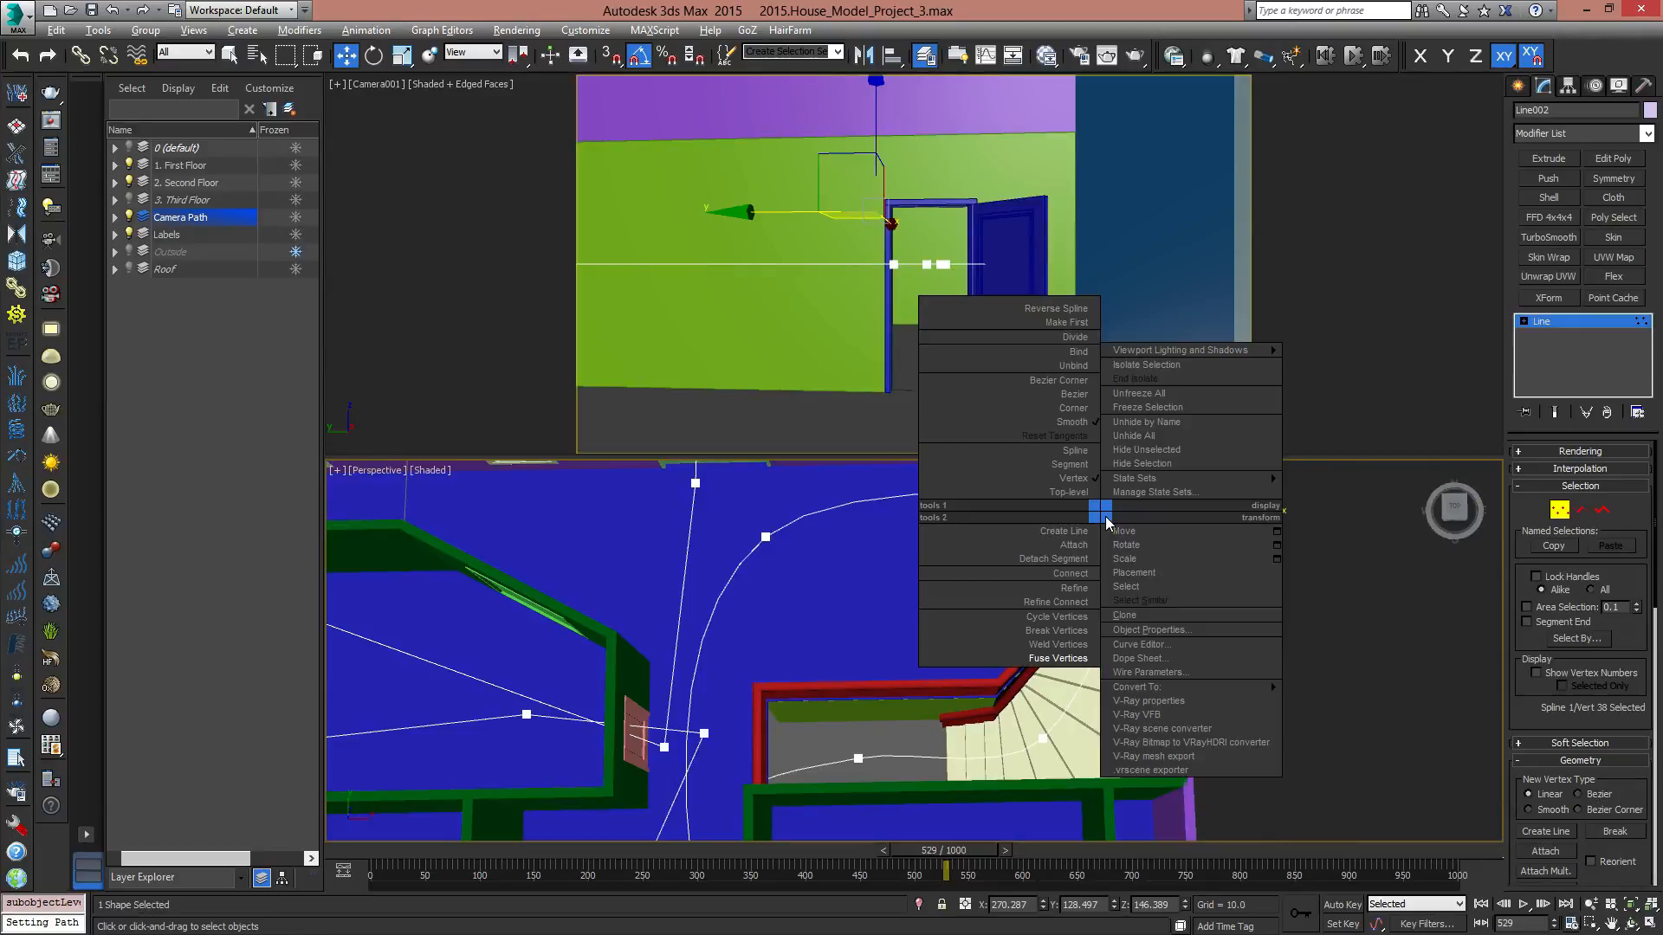
click(1079, 395)
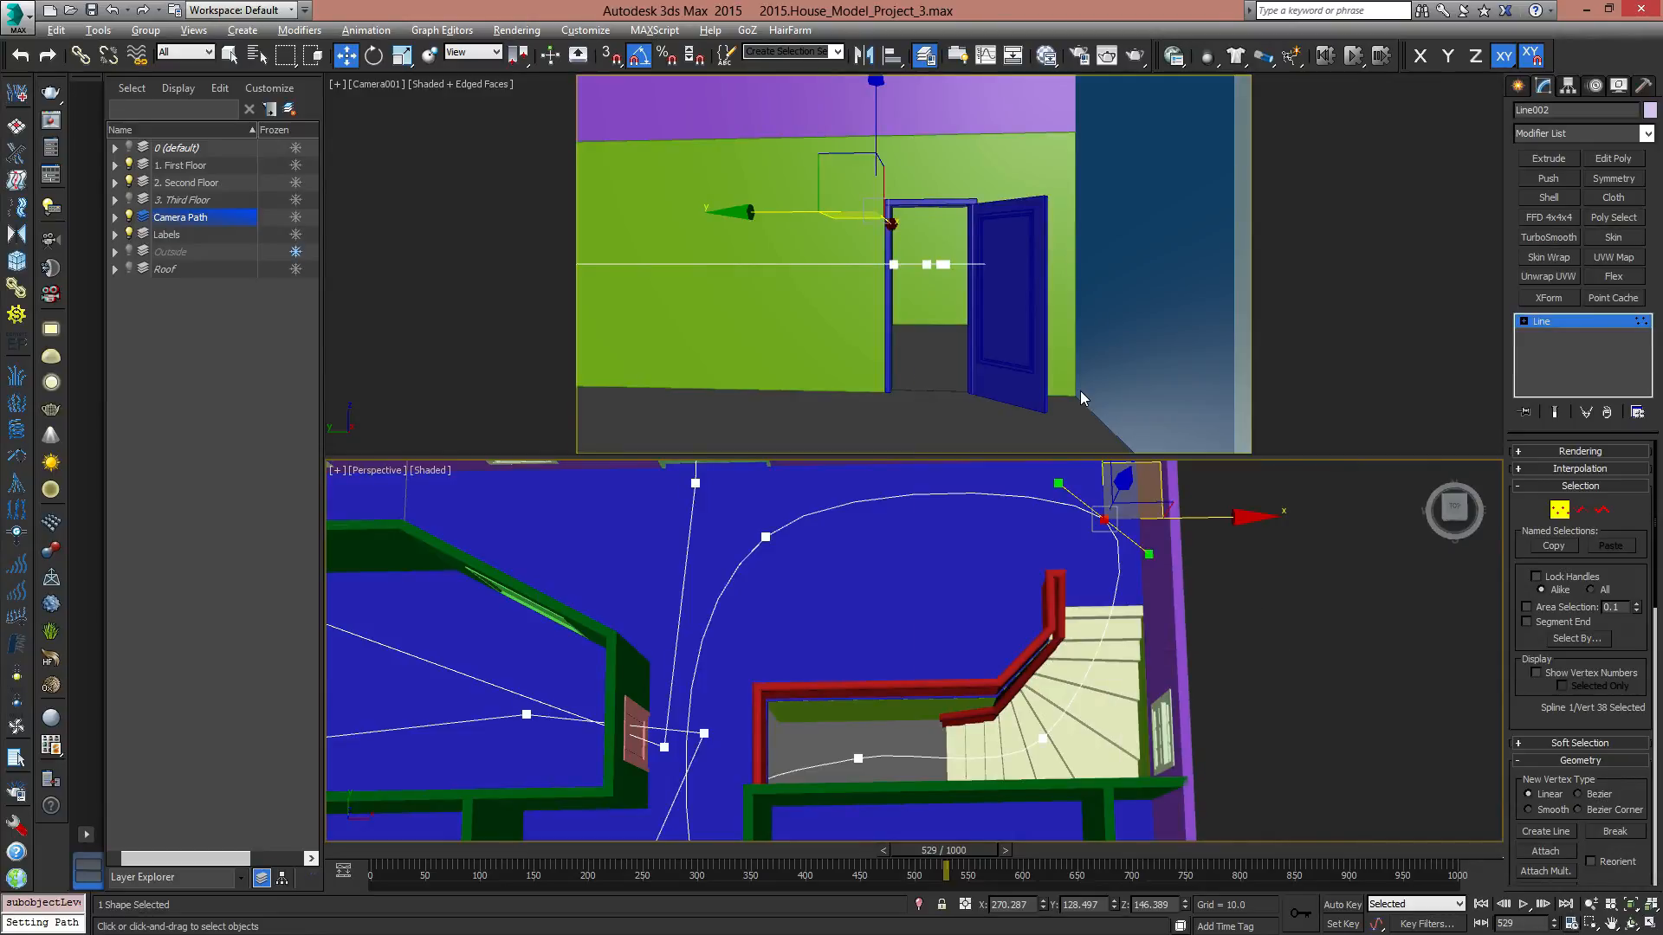
drag(1144, 552, 1161, 607)
middle_drag(1140, 569, 1091, 657)
drag(1104, 548, 1094, 577)
middle_drag(1089, 670, 906, 630)
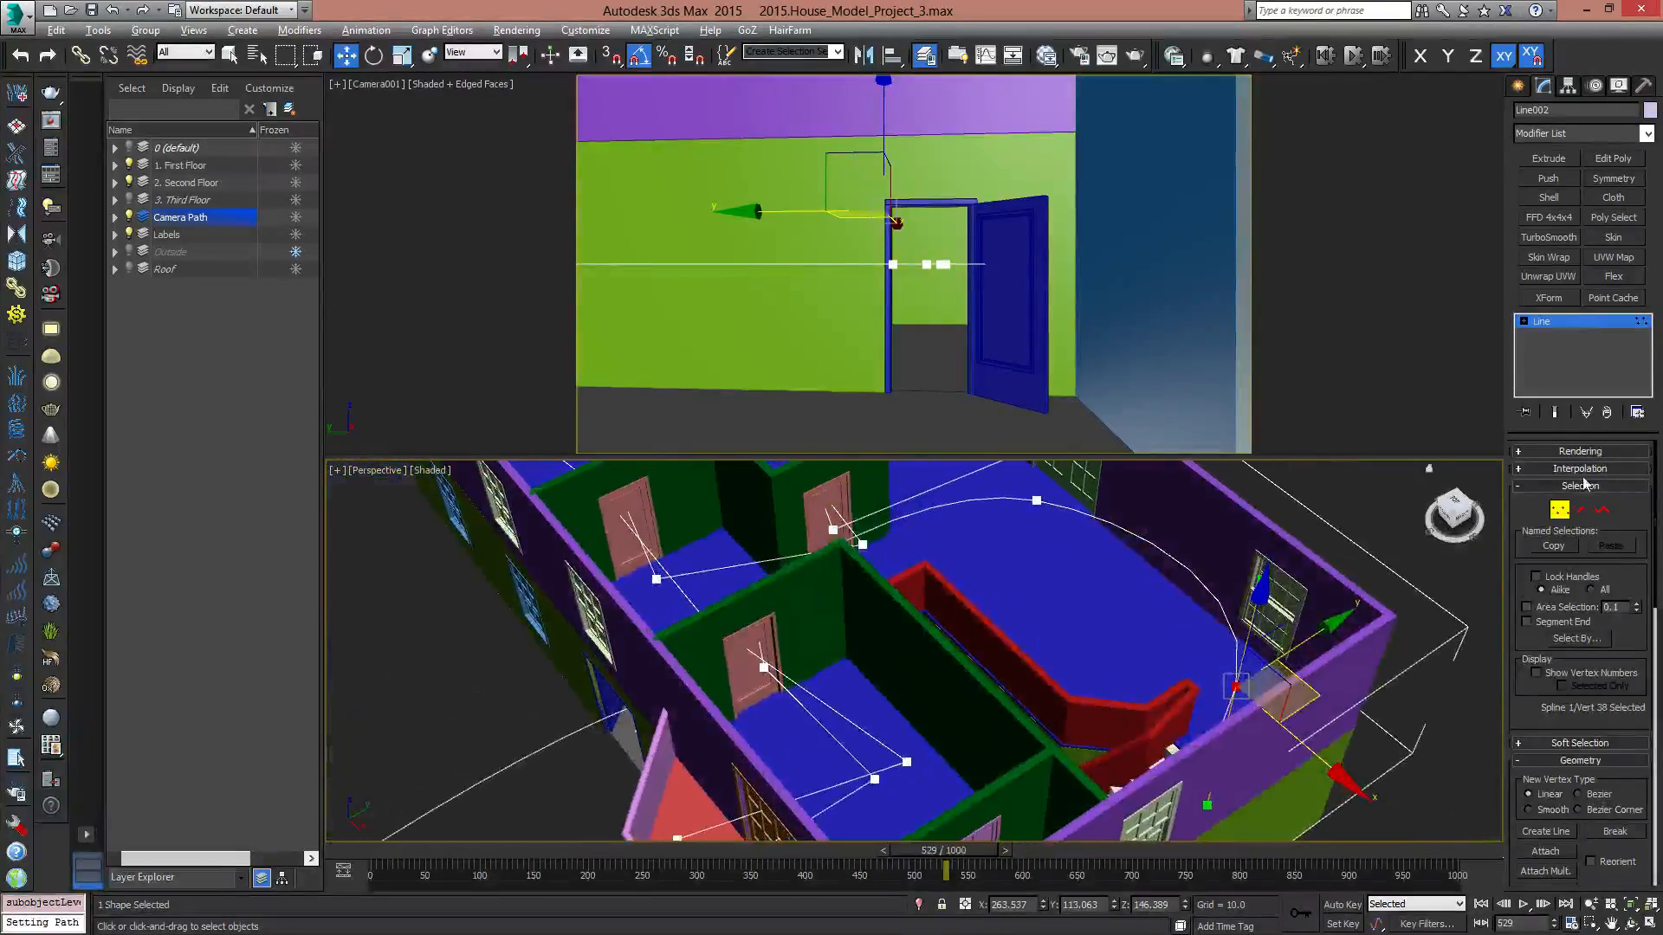
Leave vertex editing, swing open the pivot door of the room beside the stairs, and open its sliding balcony door 100%.
click(1580, 509)
click(1578, 511)
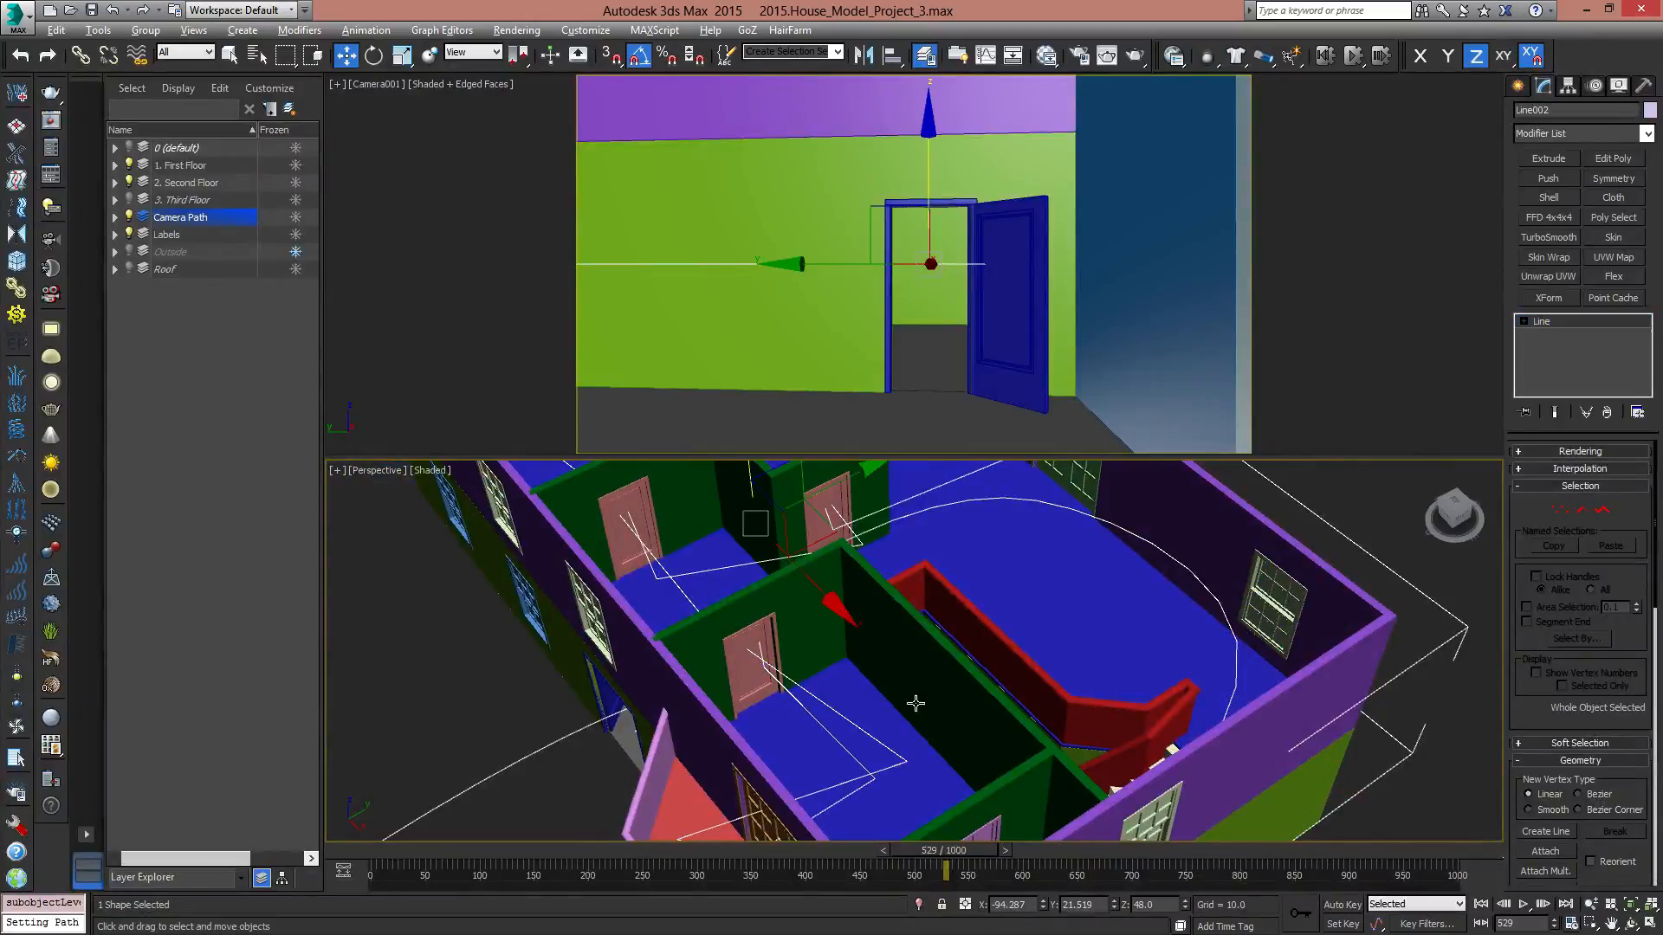
click(746, 631)
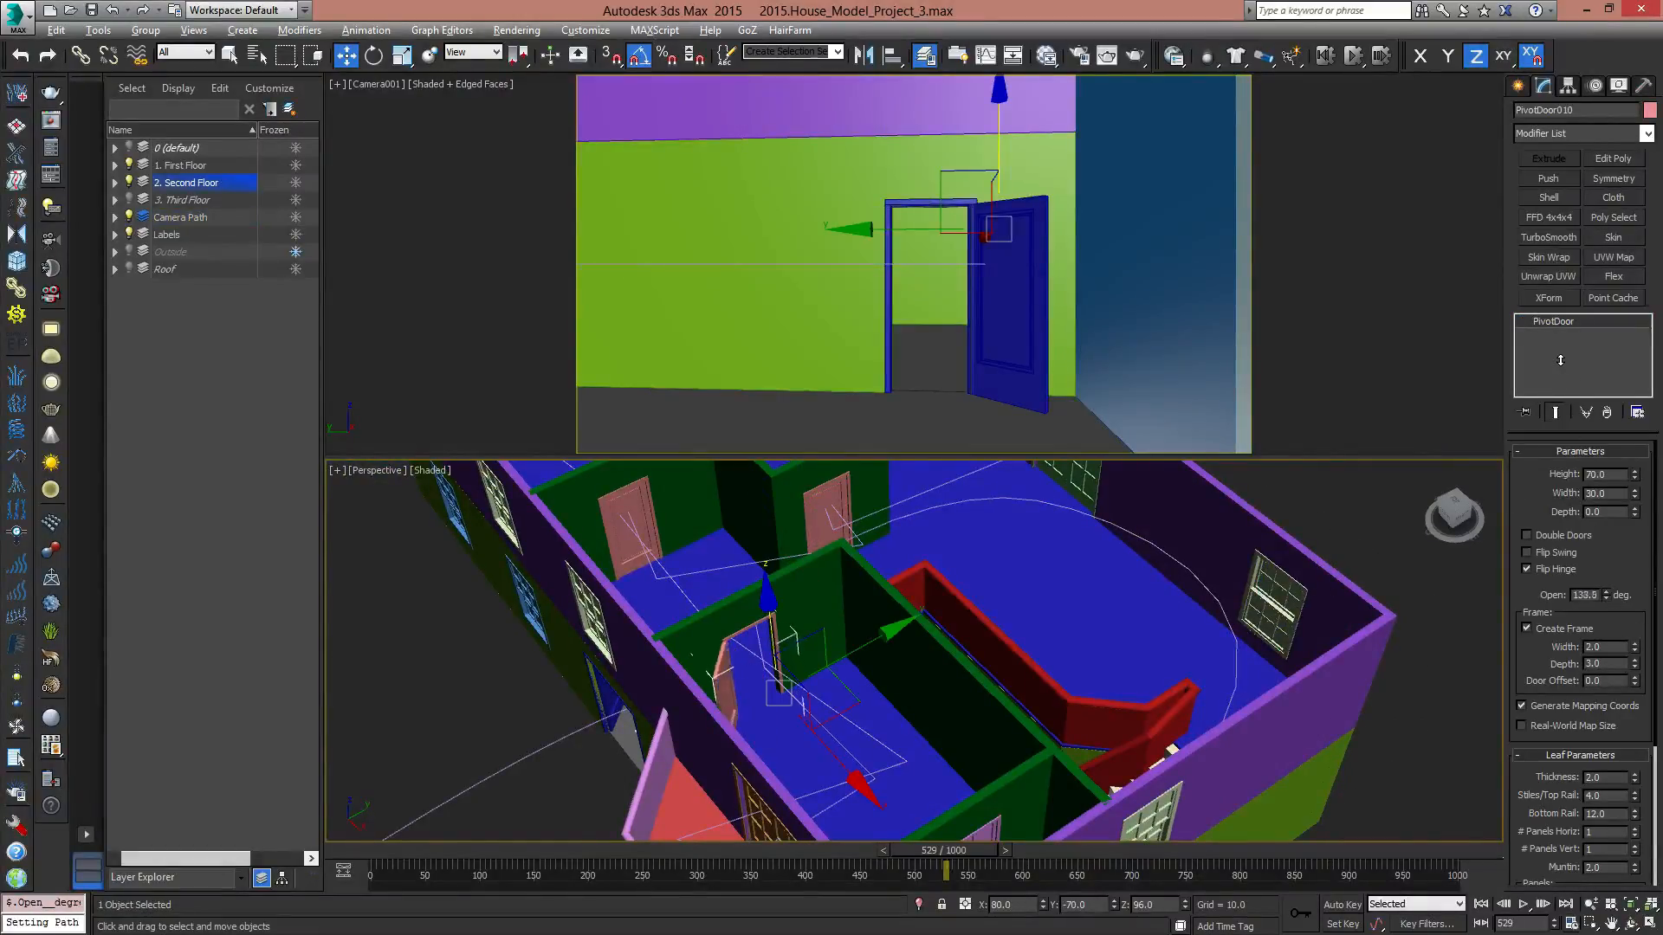
alt+middle_drag(1131, 620, 873, 637)
click(835, 503)
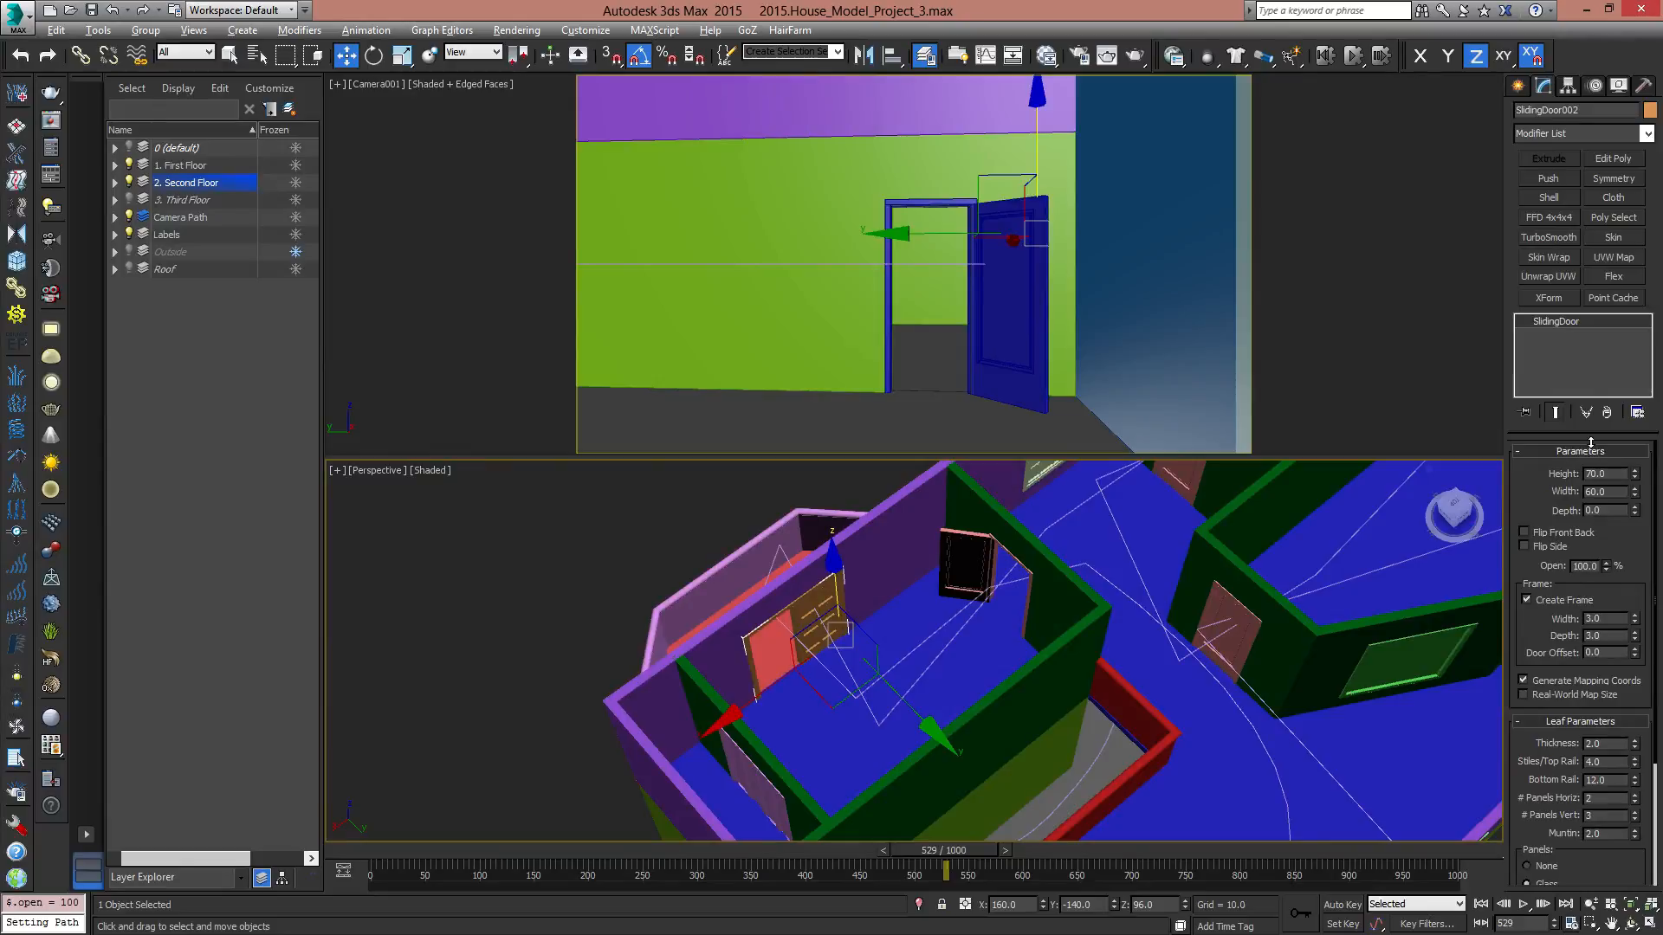
middle_drag(1152, 502, 1156, 594)
Open the pivot door of the room across the hall to 98.5 degrees and select the far pivot door.
click(959, 607)
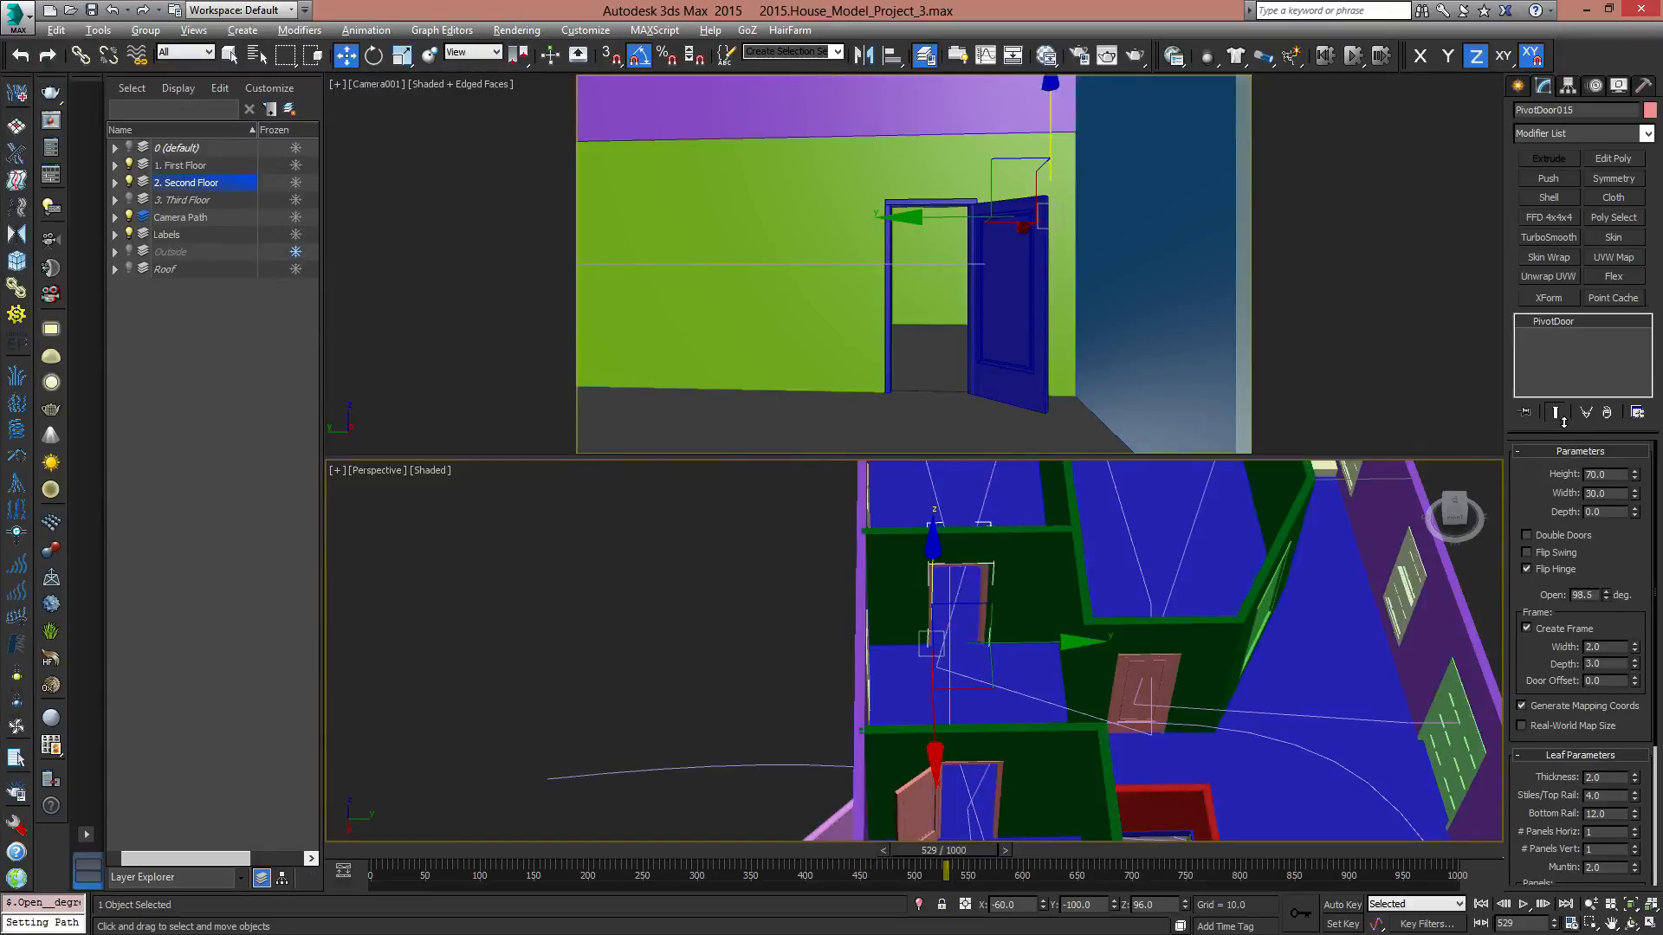
alt+middle_drag(944, 631, 1143, 606)
middle_drag(957, 577, 916, 830)
click(664, 531)
Open the angled-wall room's pivot door to 138.5 degrees and the green double doors in the outer wall to 141 degrees.
middle_drag(971, 654, 745, 594)
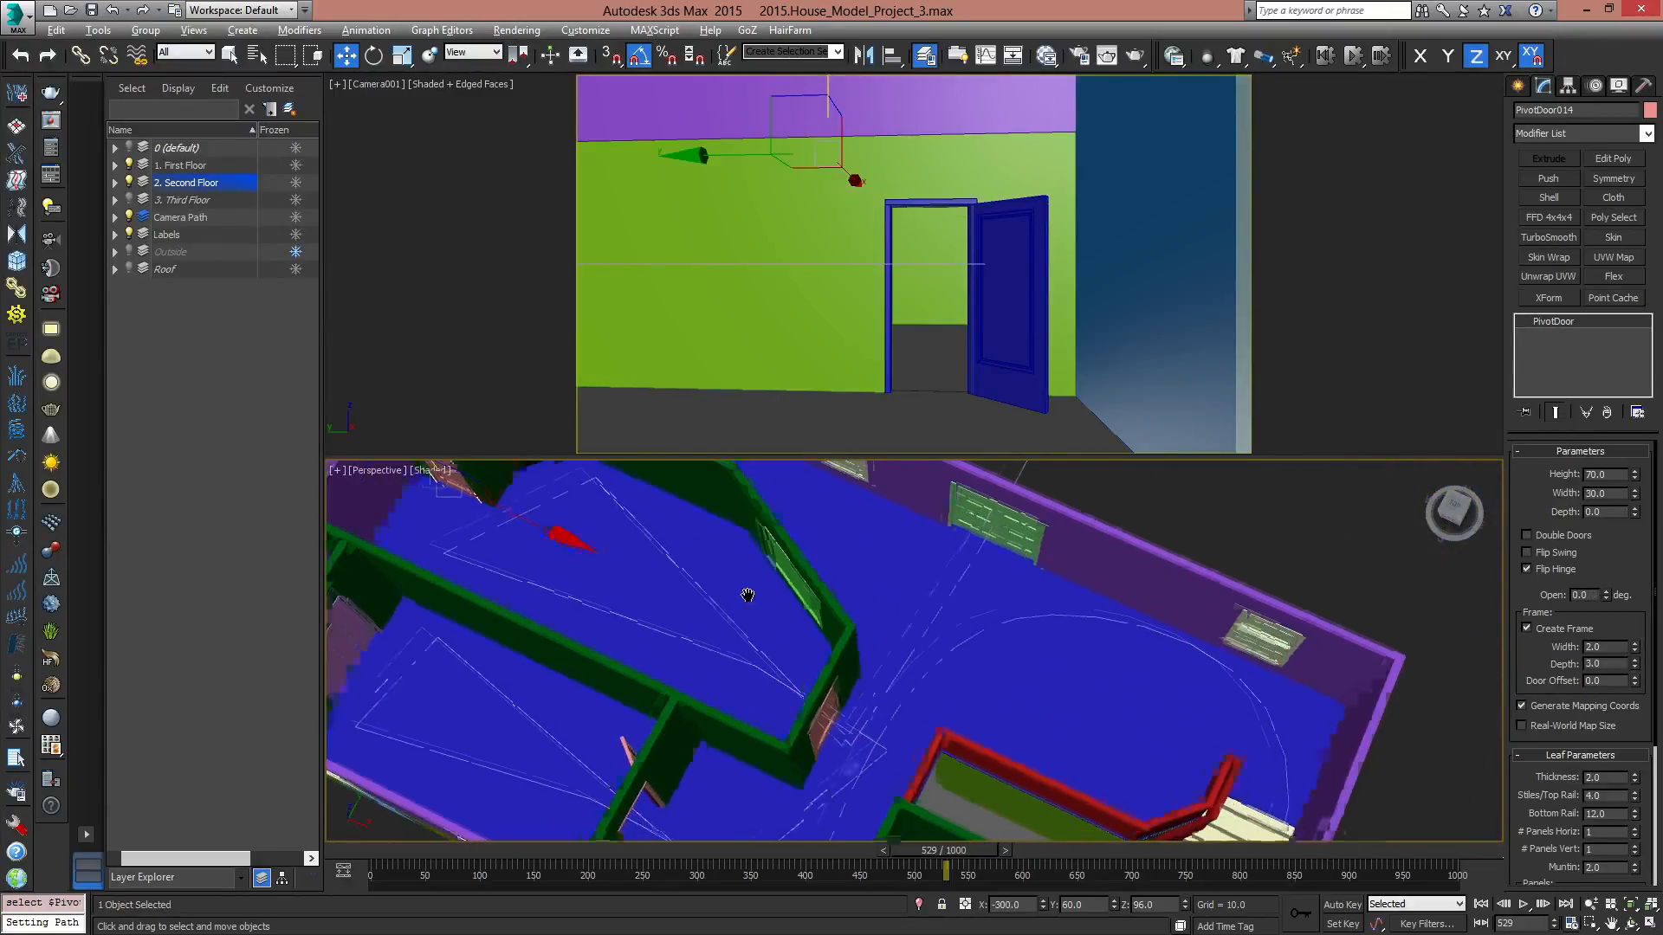
alt+middle_drag(879, 680, 789, 620)
click(746, 642)
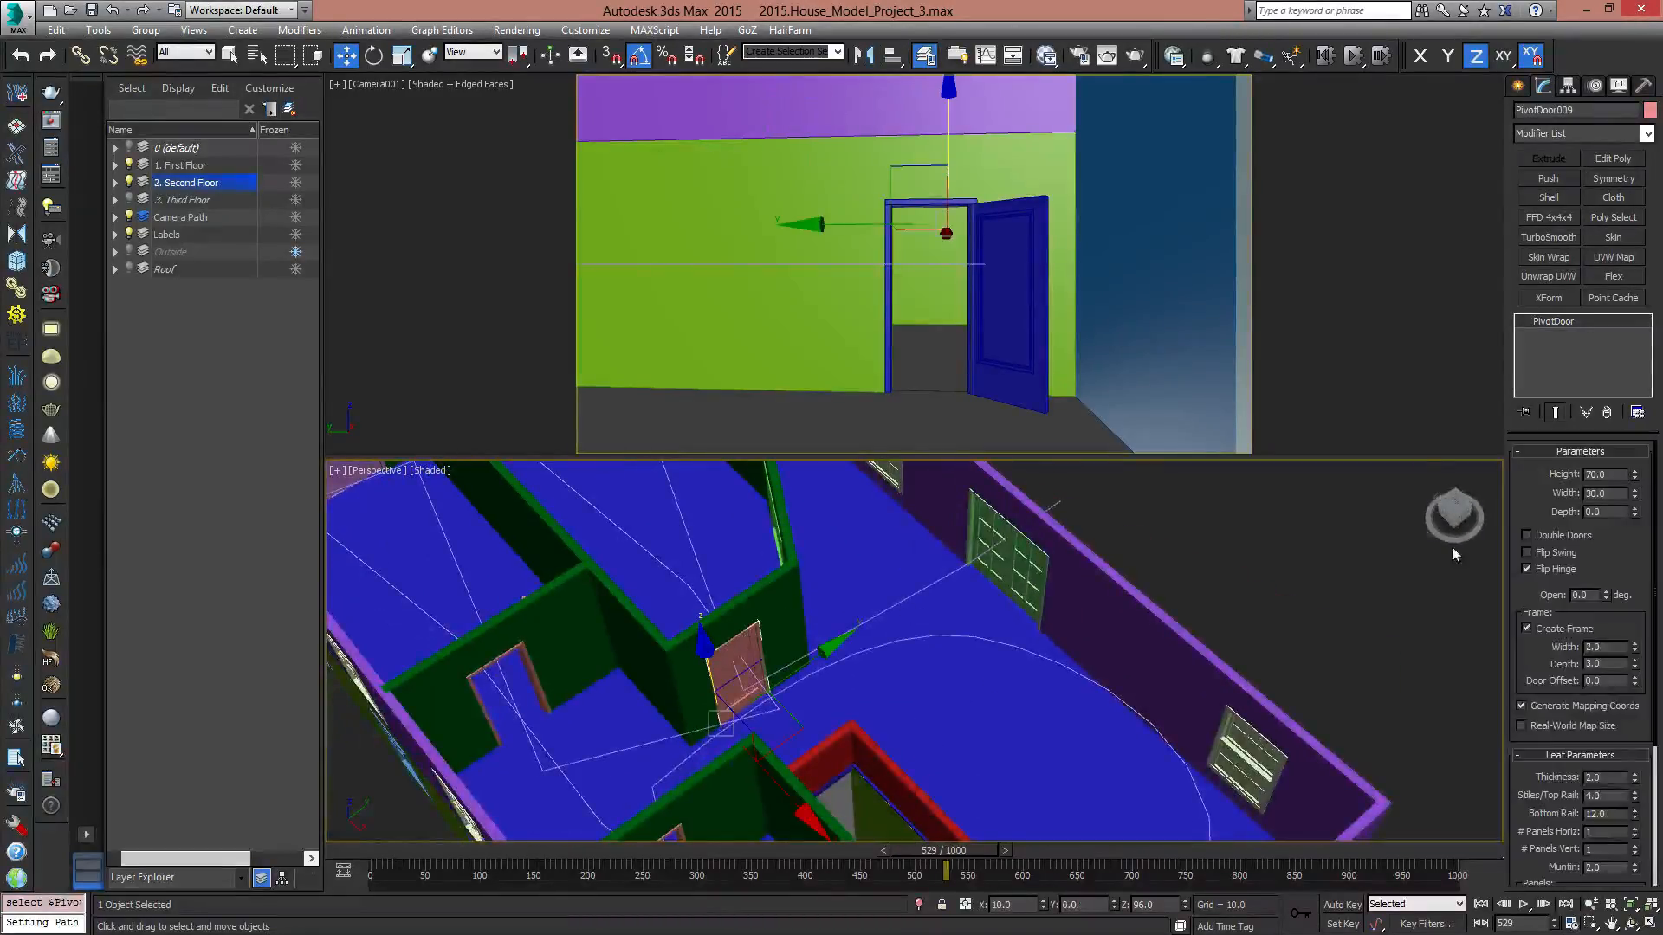
drag(1602, 587, 1595, 546)
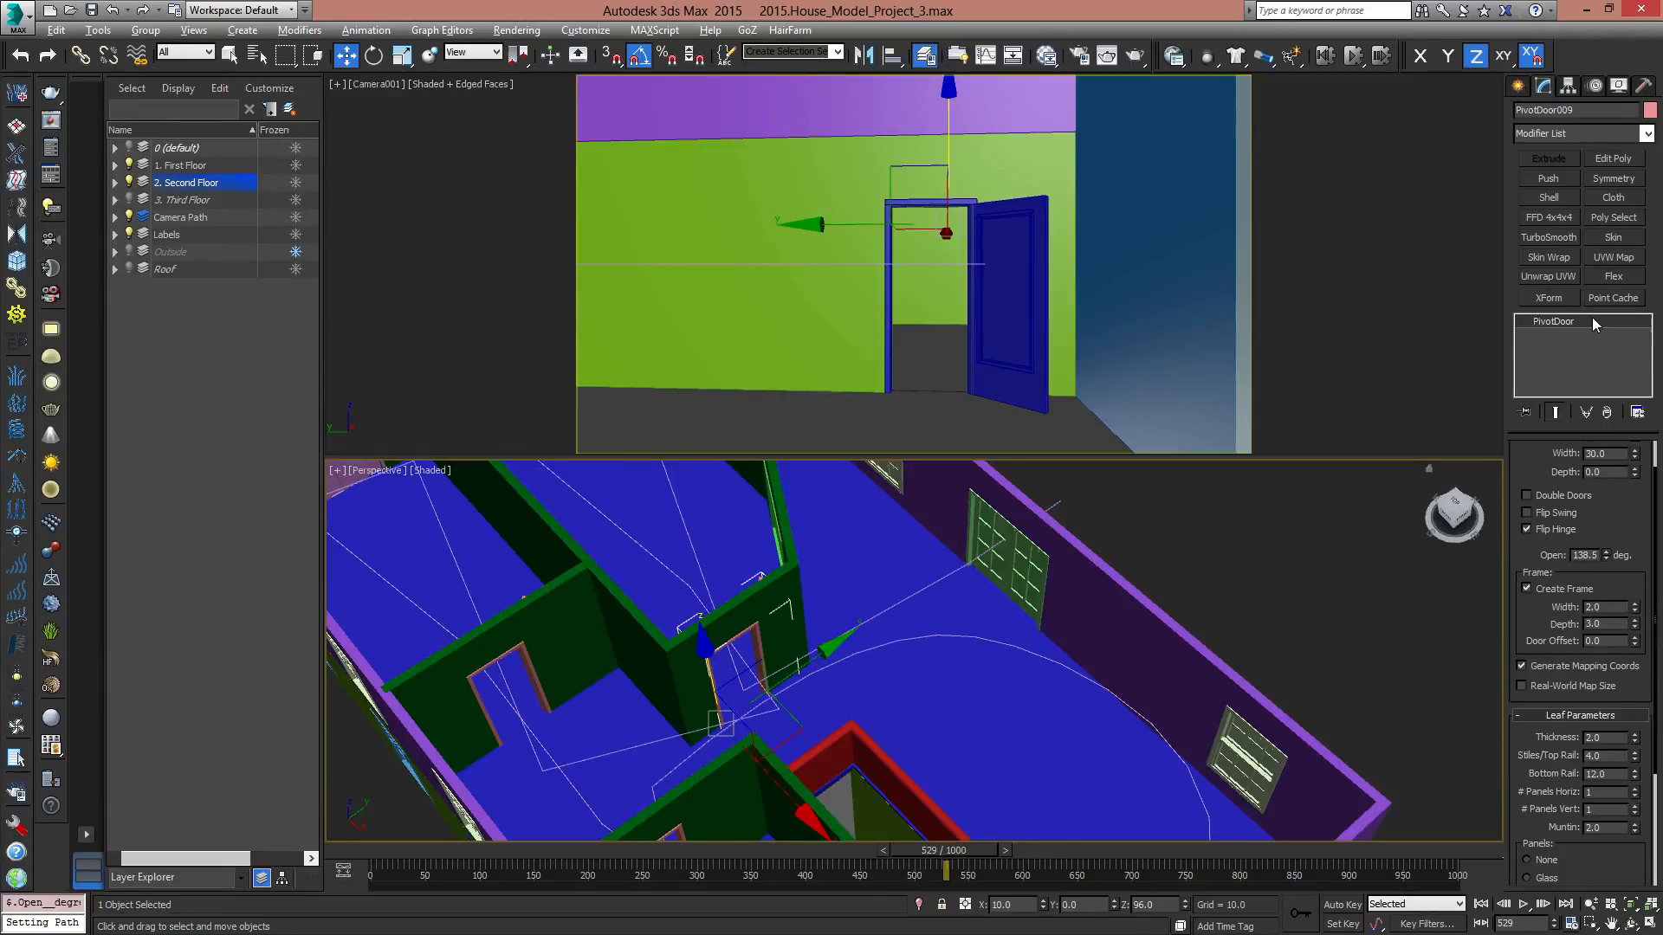
click(1016, 588)
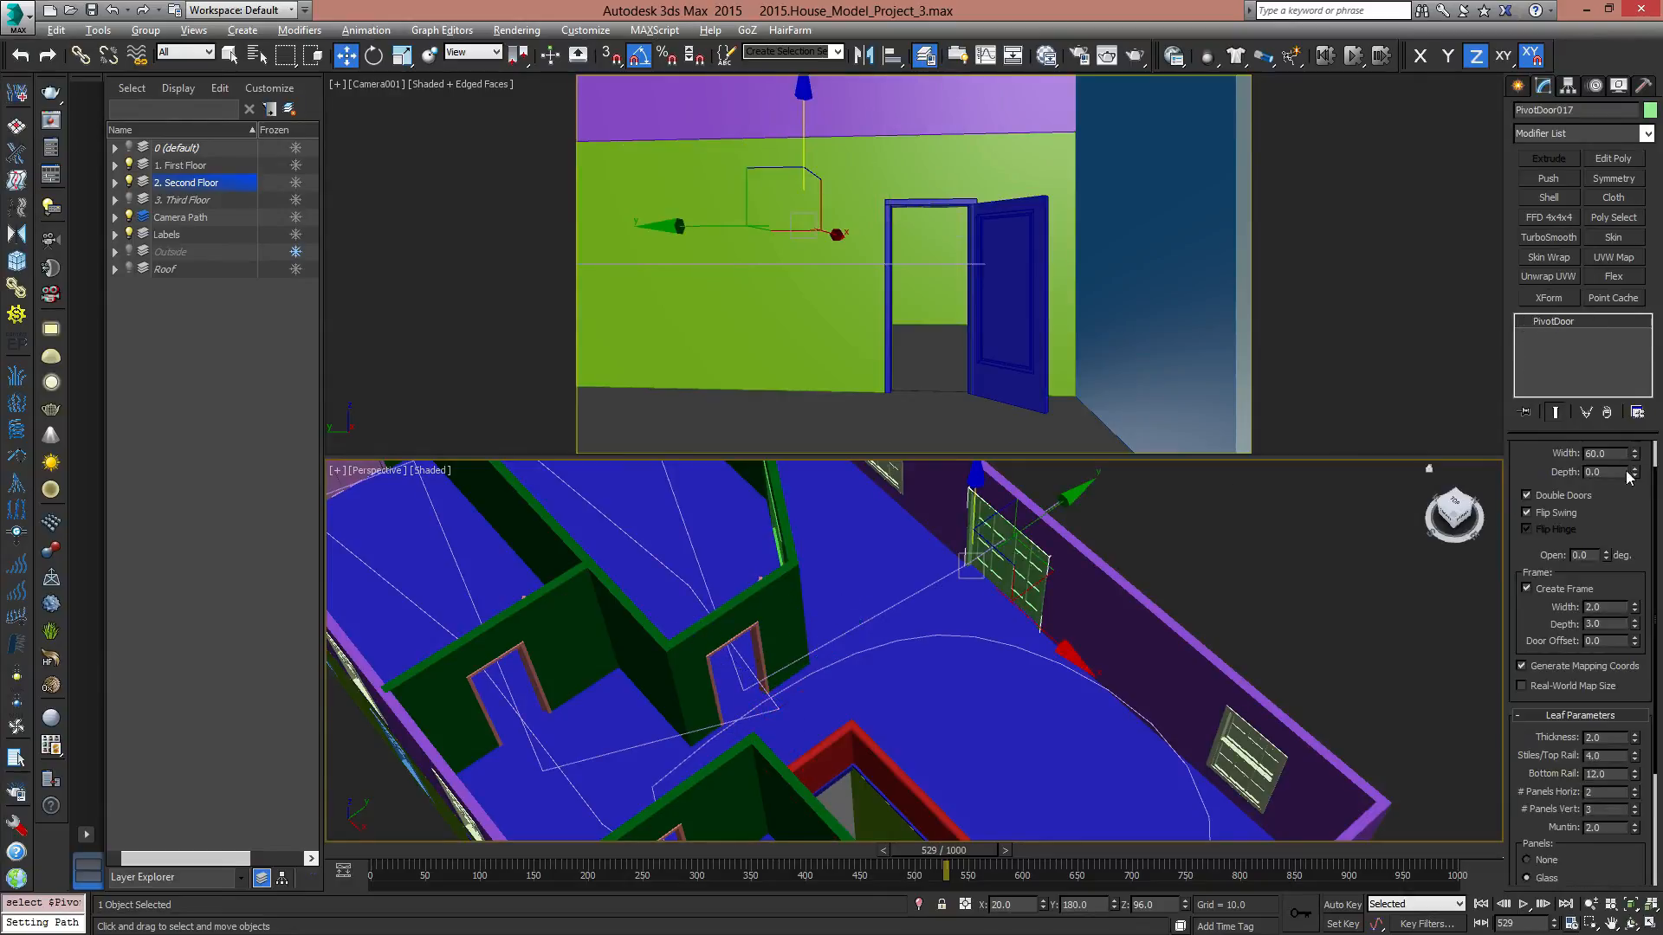
drag(1608, 558, 1555, 316)
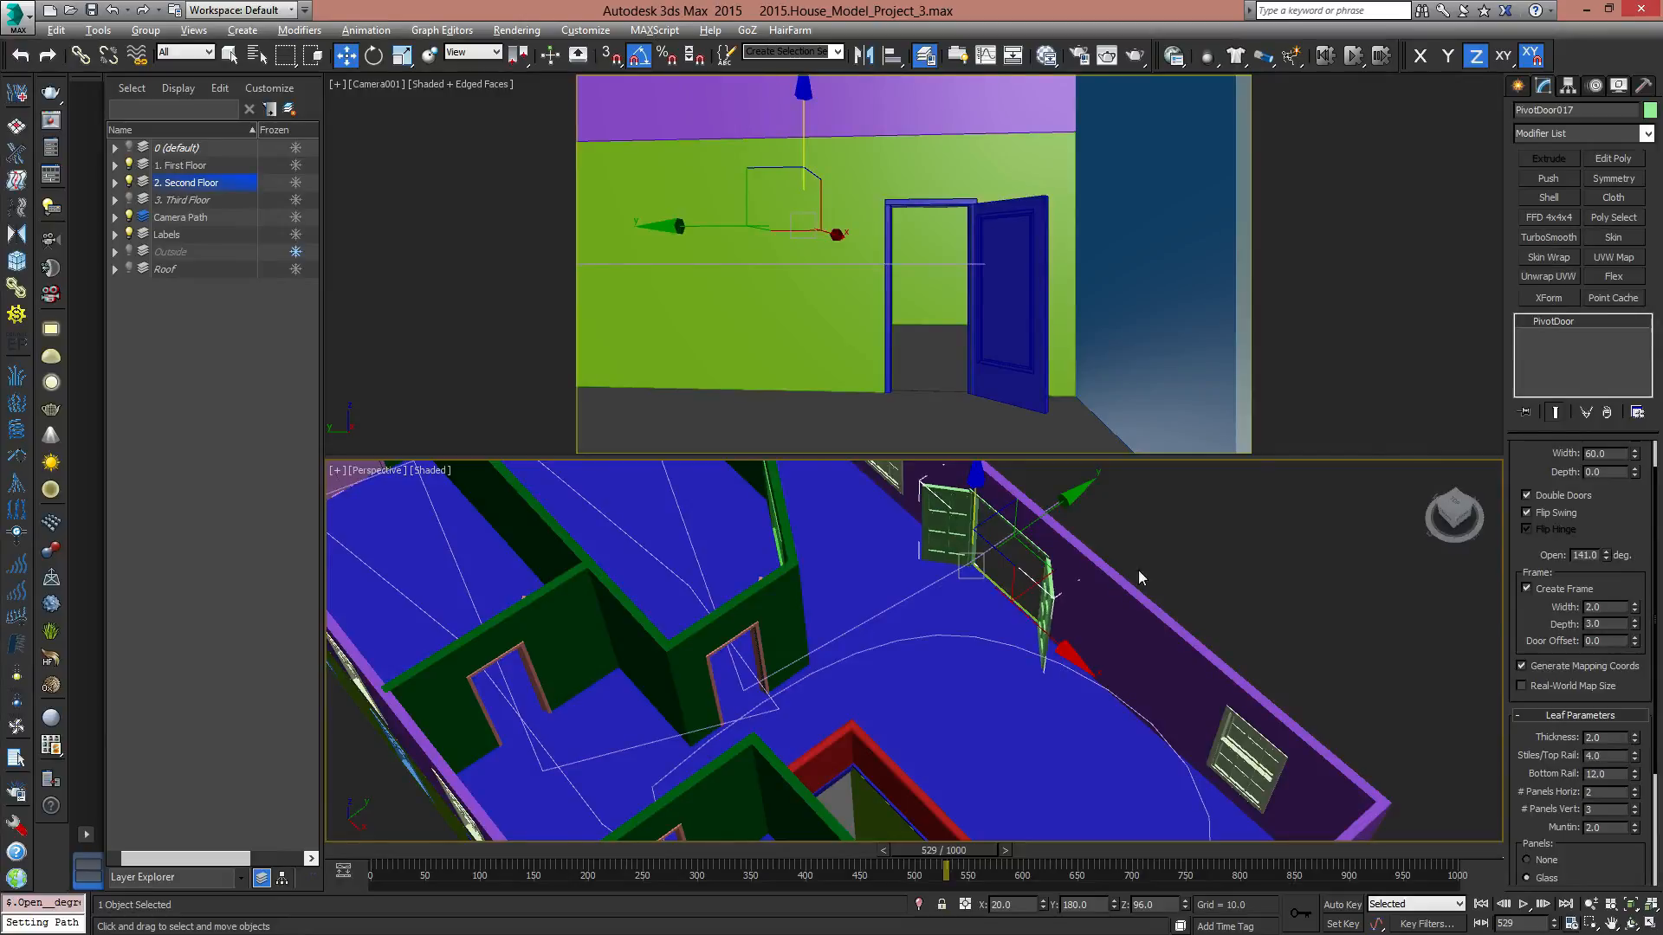
Unhide and unfreeze the Outside layer to bring back the balcony beyond the double doors.
alt+middle_drag(1139, 578, 1088, 661)
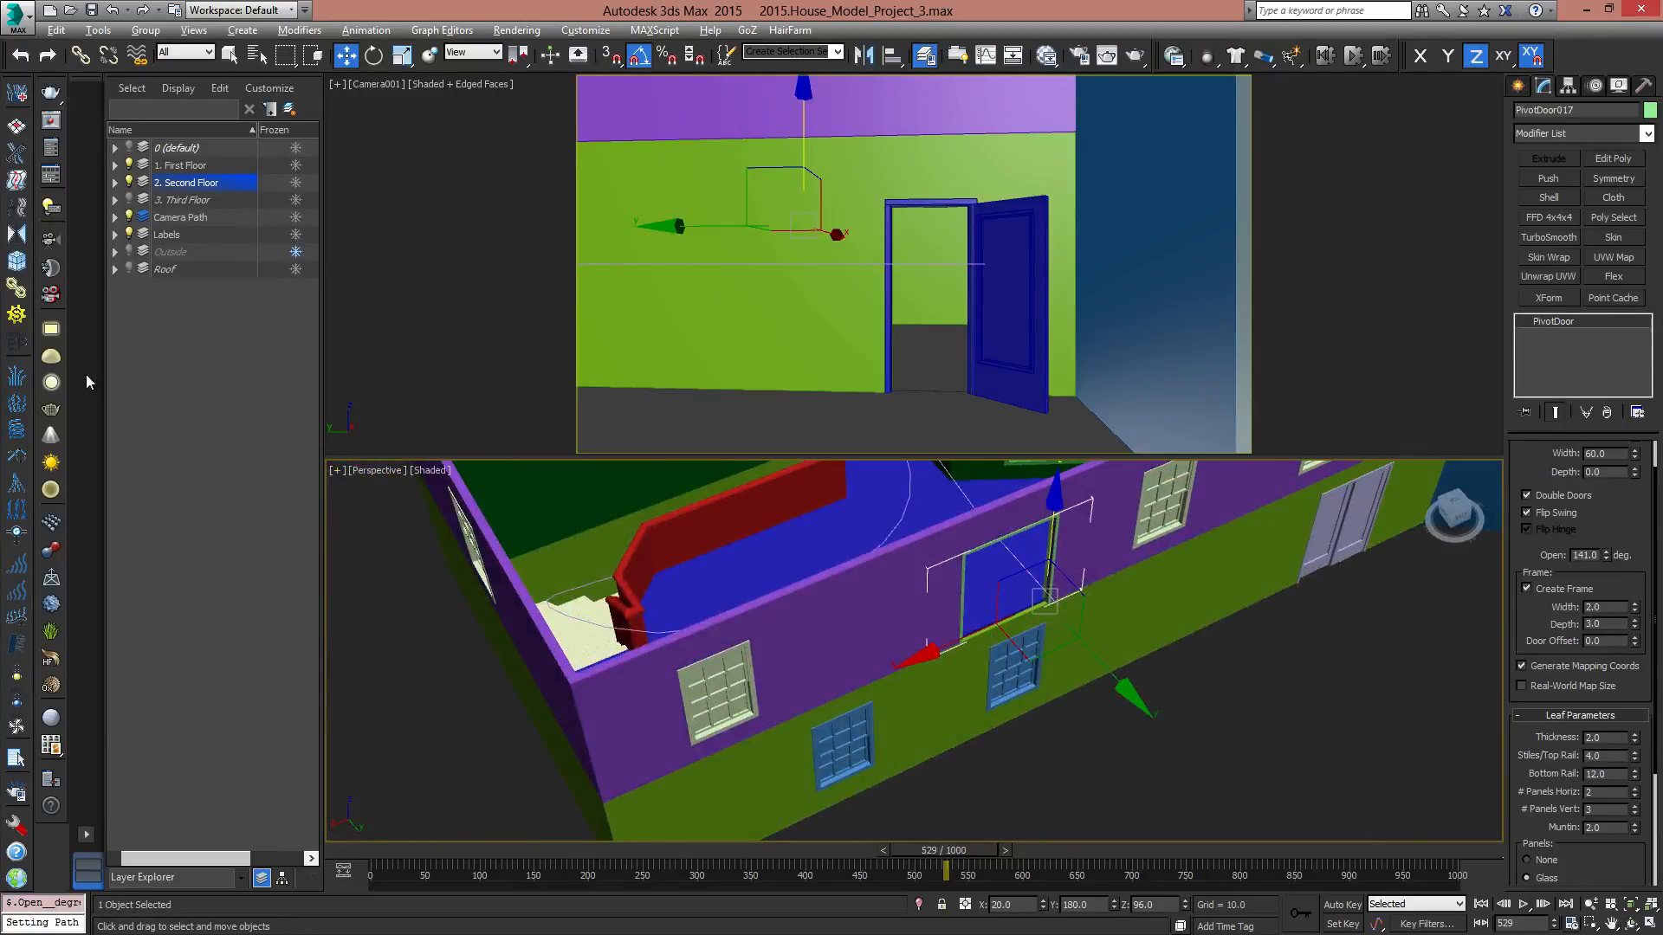
click(130, 251)
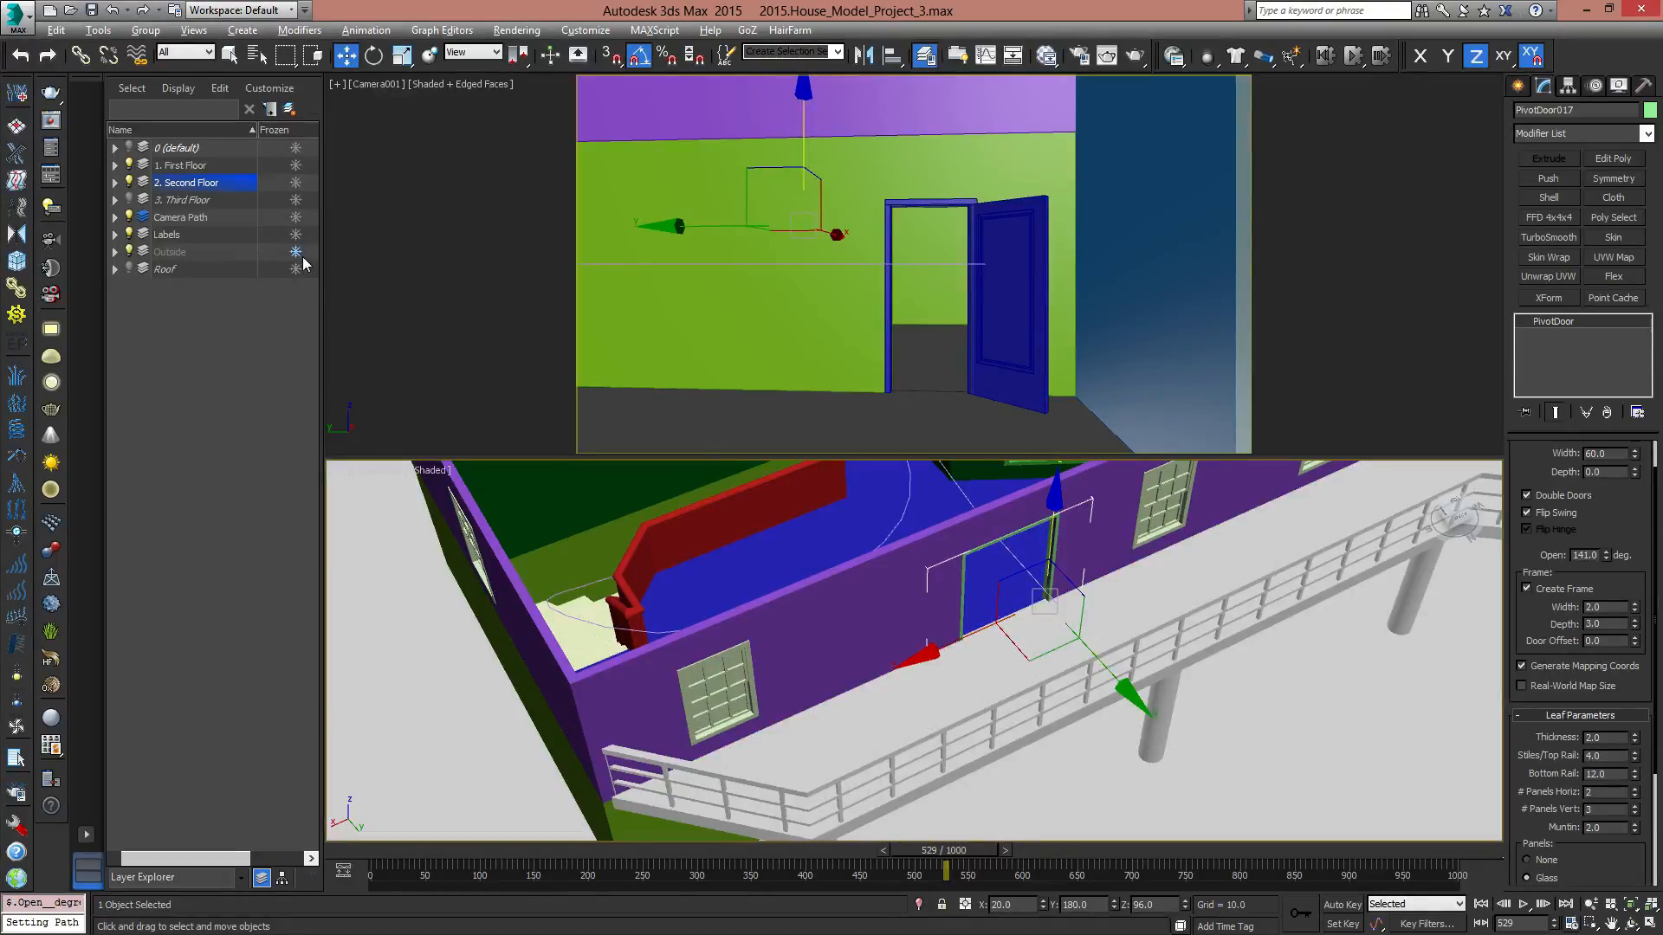
click(296, 252)
alt+middle_drag(1148, 660, 1203, 635)
alt+middle_drag(1029, 575, 1037, 729)
scroll(981, 608, down, 4)
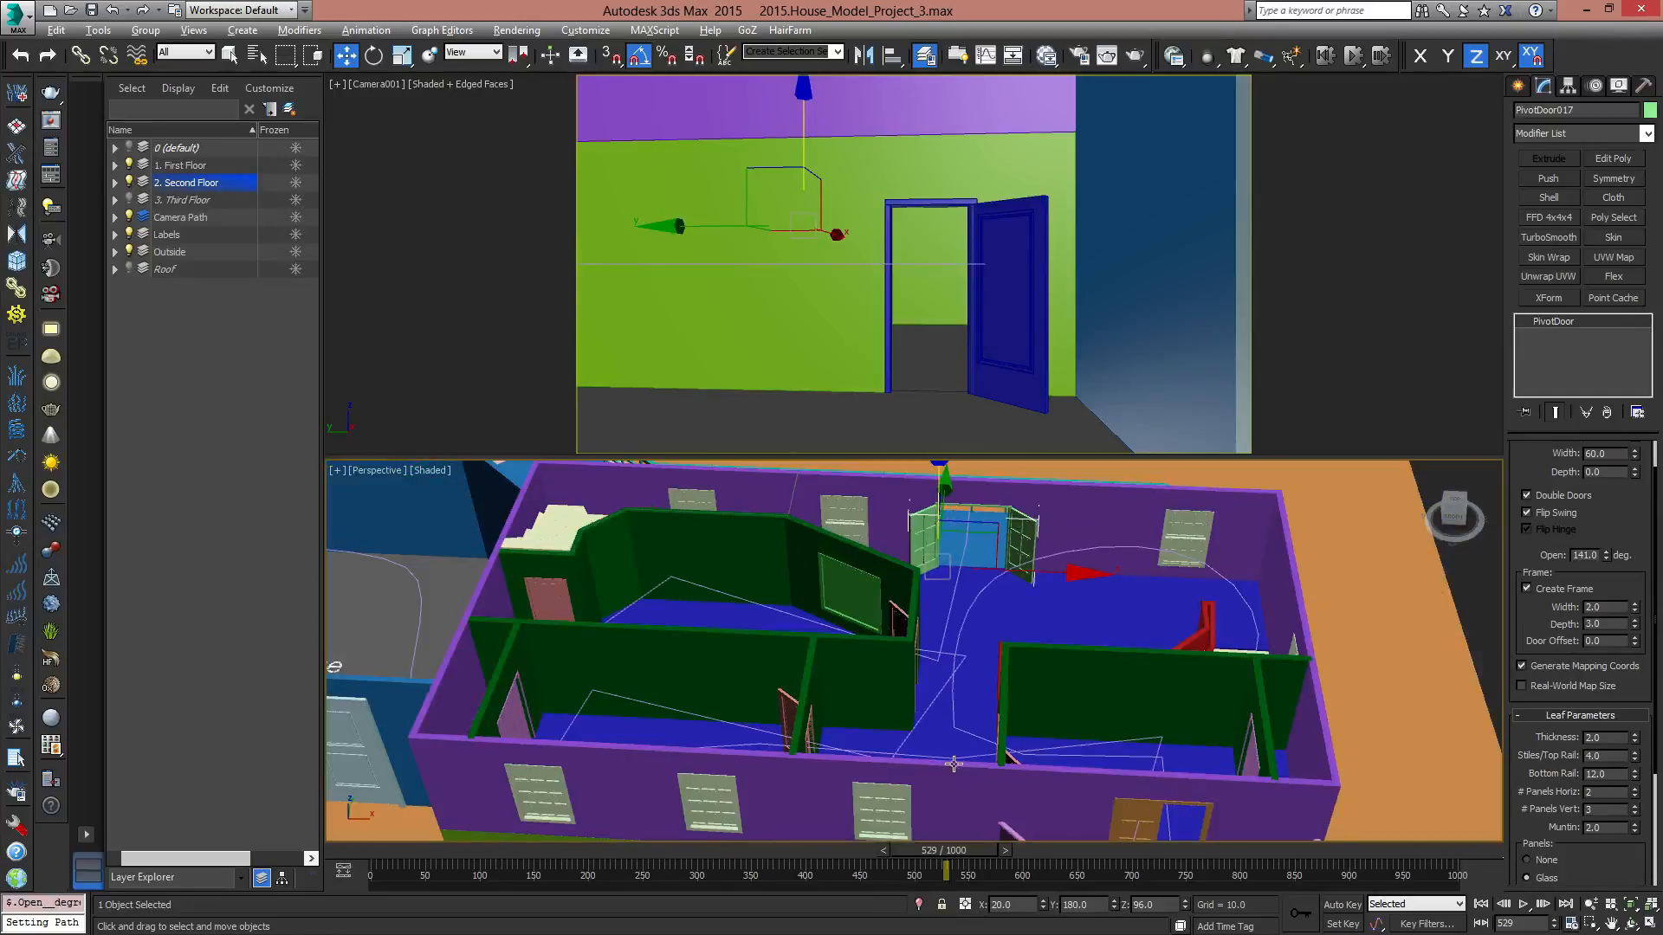
Select the camera path and scrub the animation to frame 703 to check the camera's view on the second floor.
click(943, 691)
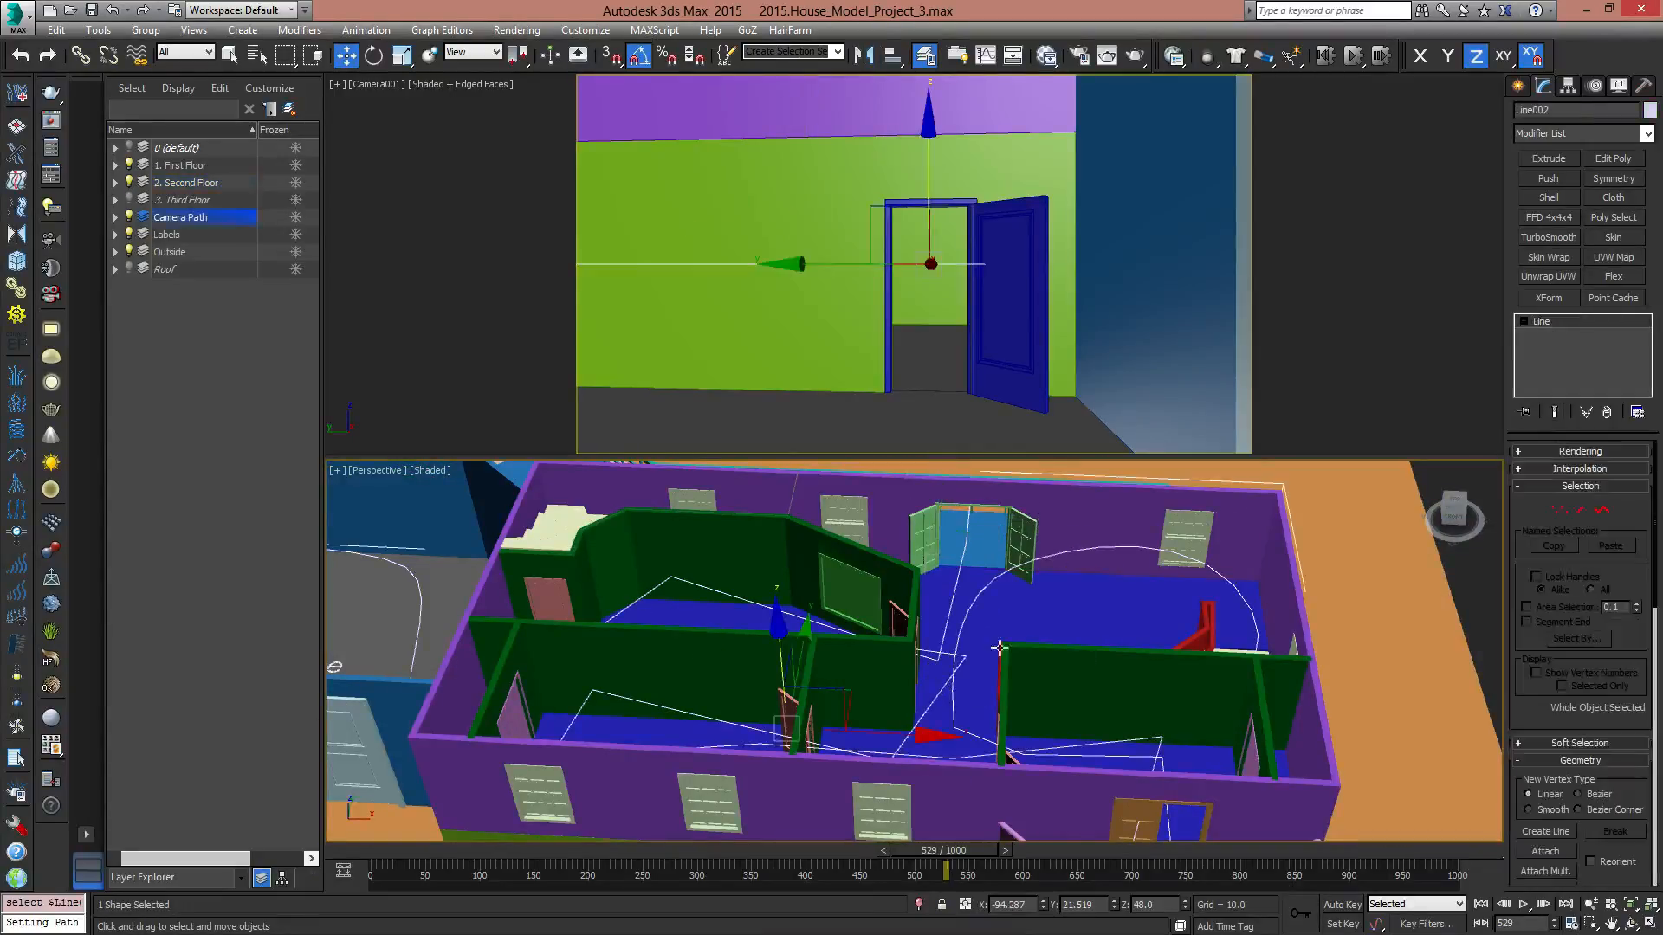
alt+middle_drag(1088, 673, 1039, 693)
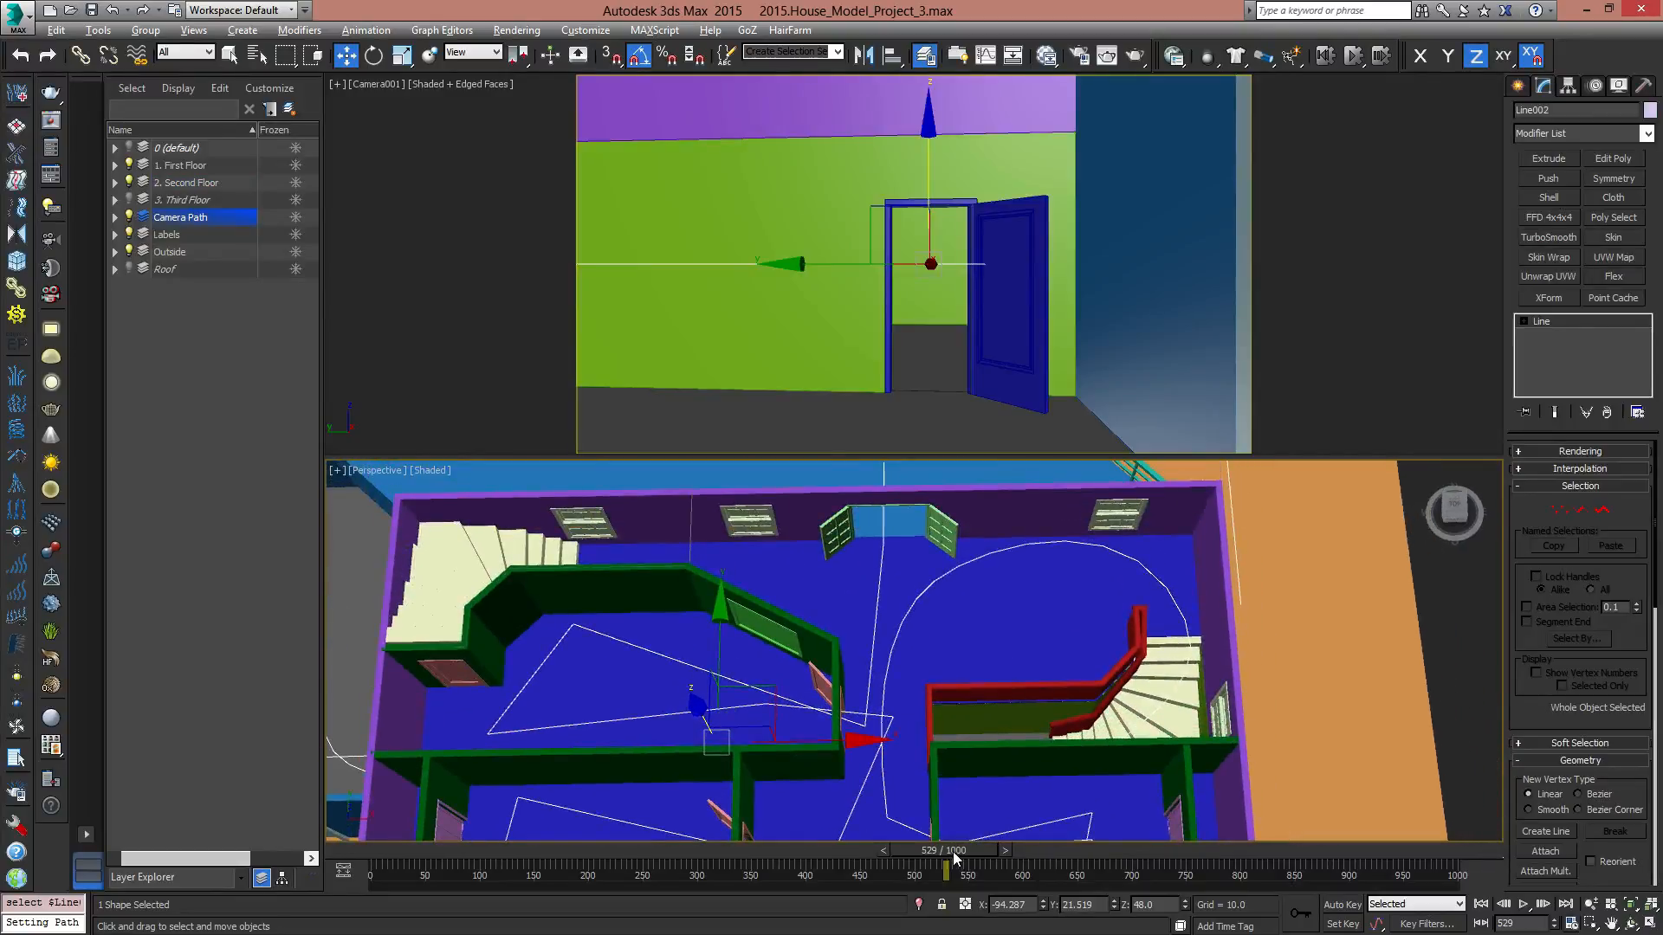
drag(955, 857, 1136, 889)
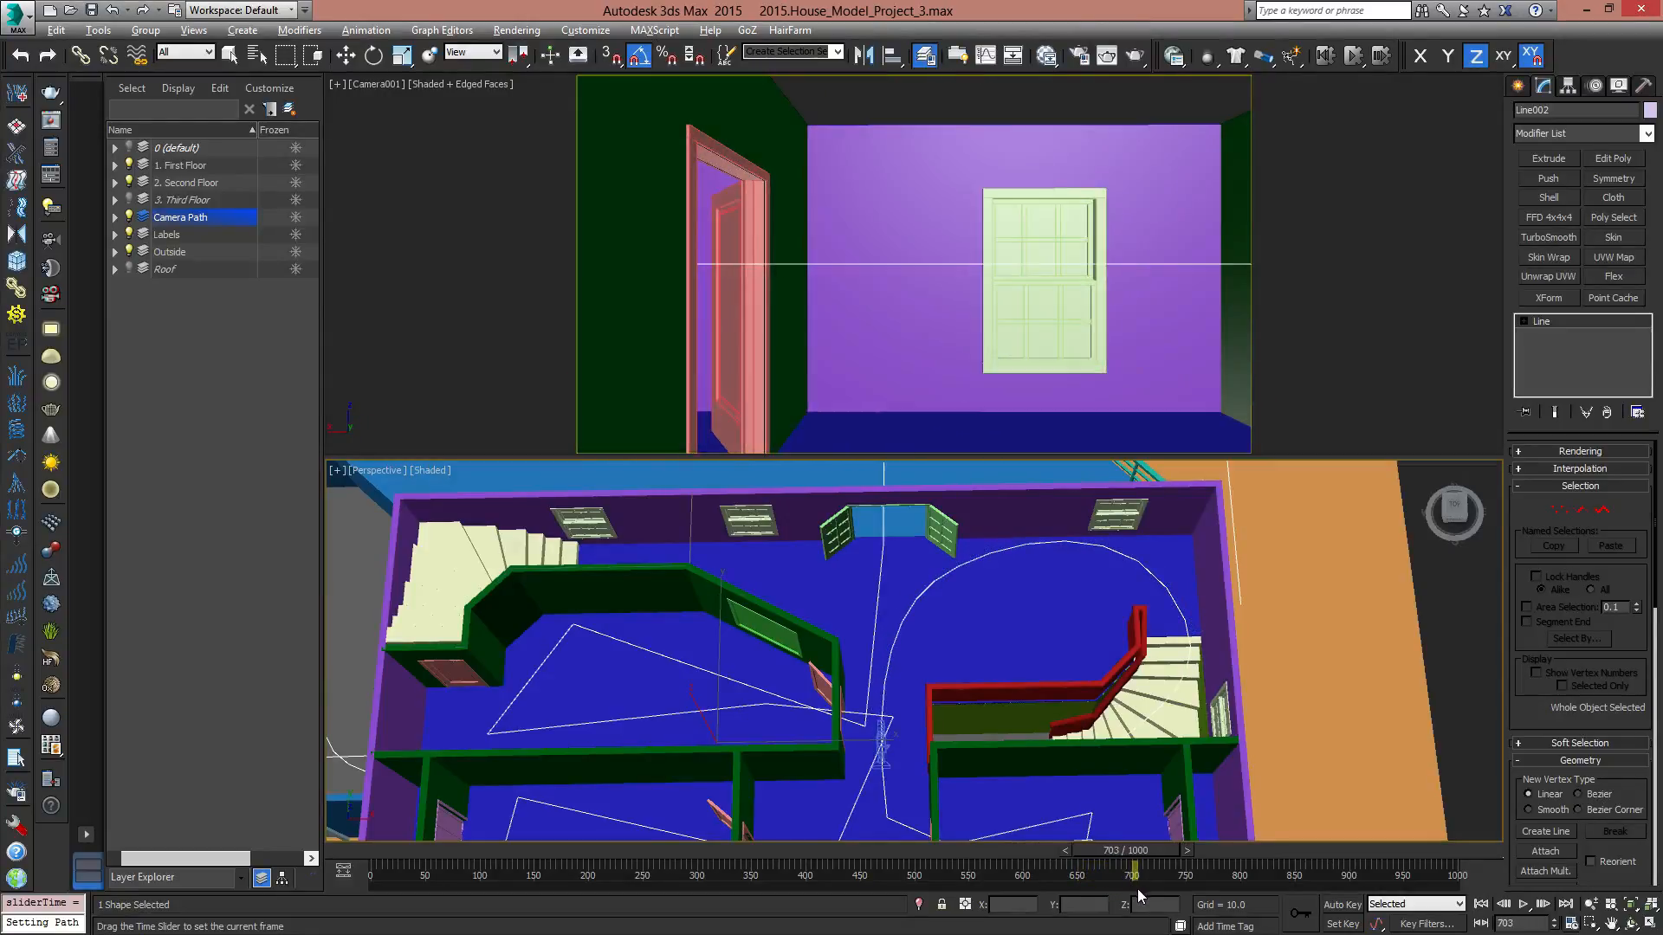
Convert the hallway path vertex before the bedroom doorway to Smooth and move it to about X 46.7, Y -41.1.
key(w)
alt+middle_drag(718, 725, 830, 691)
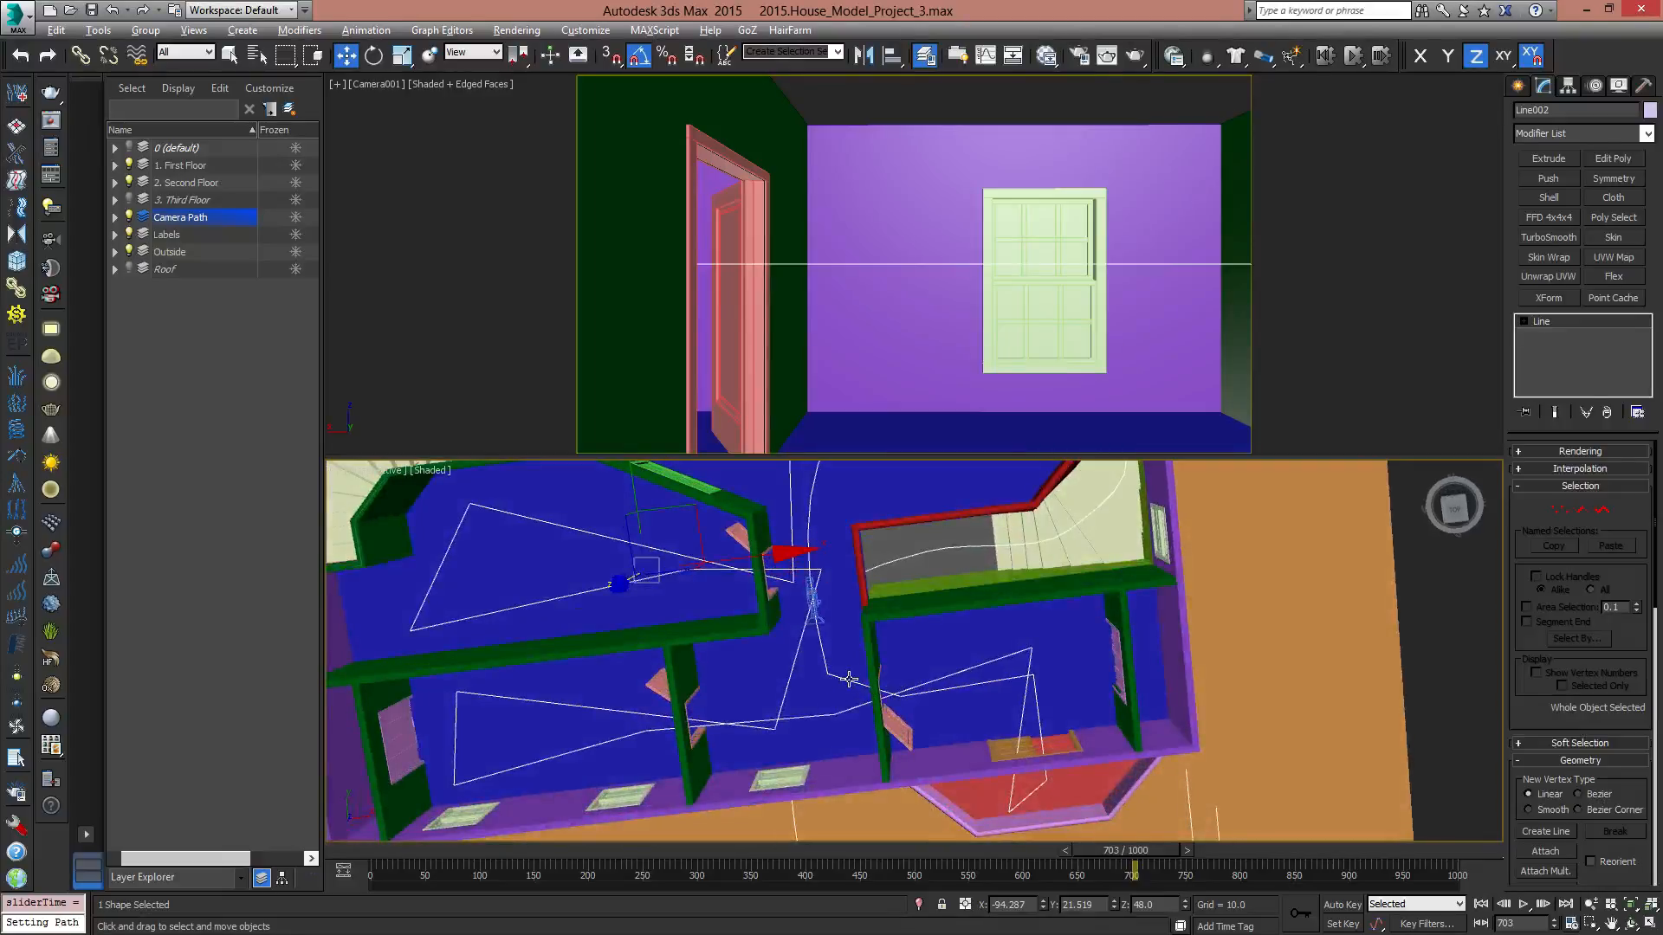
click(849, 679)
click(1566, 513)
alt+middle_drag(823, 676, 853, 682)
click(851, 697)
right_click(853, 680)
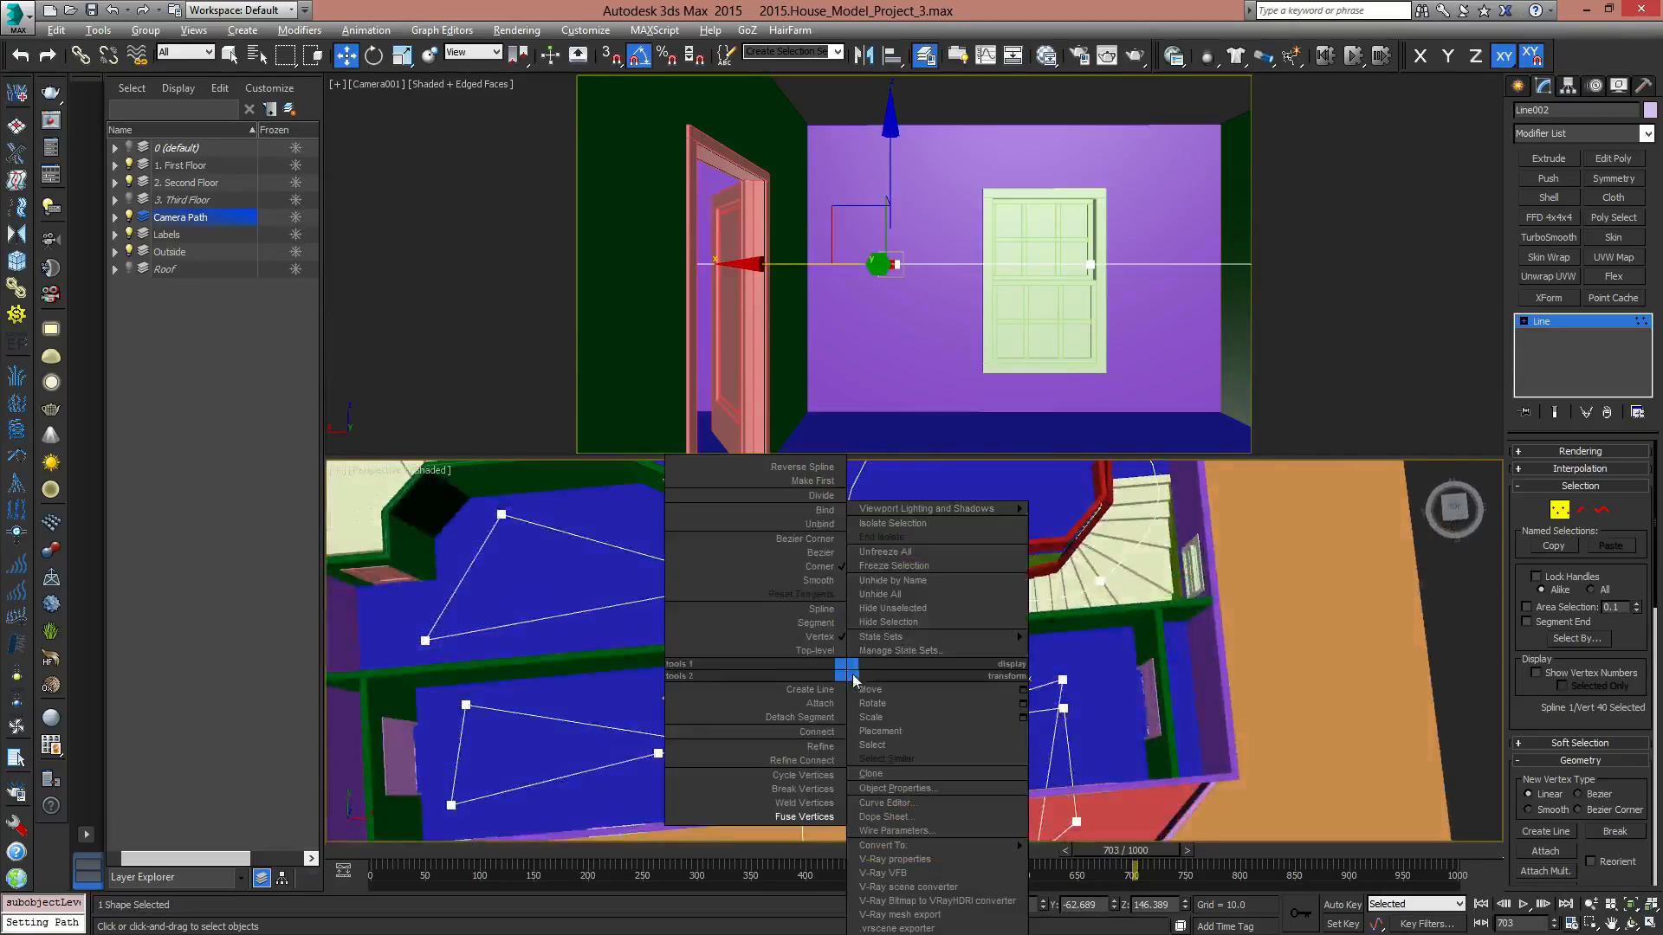
click(827, 580)
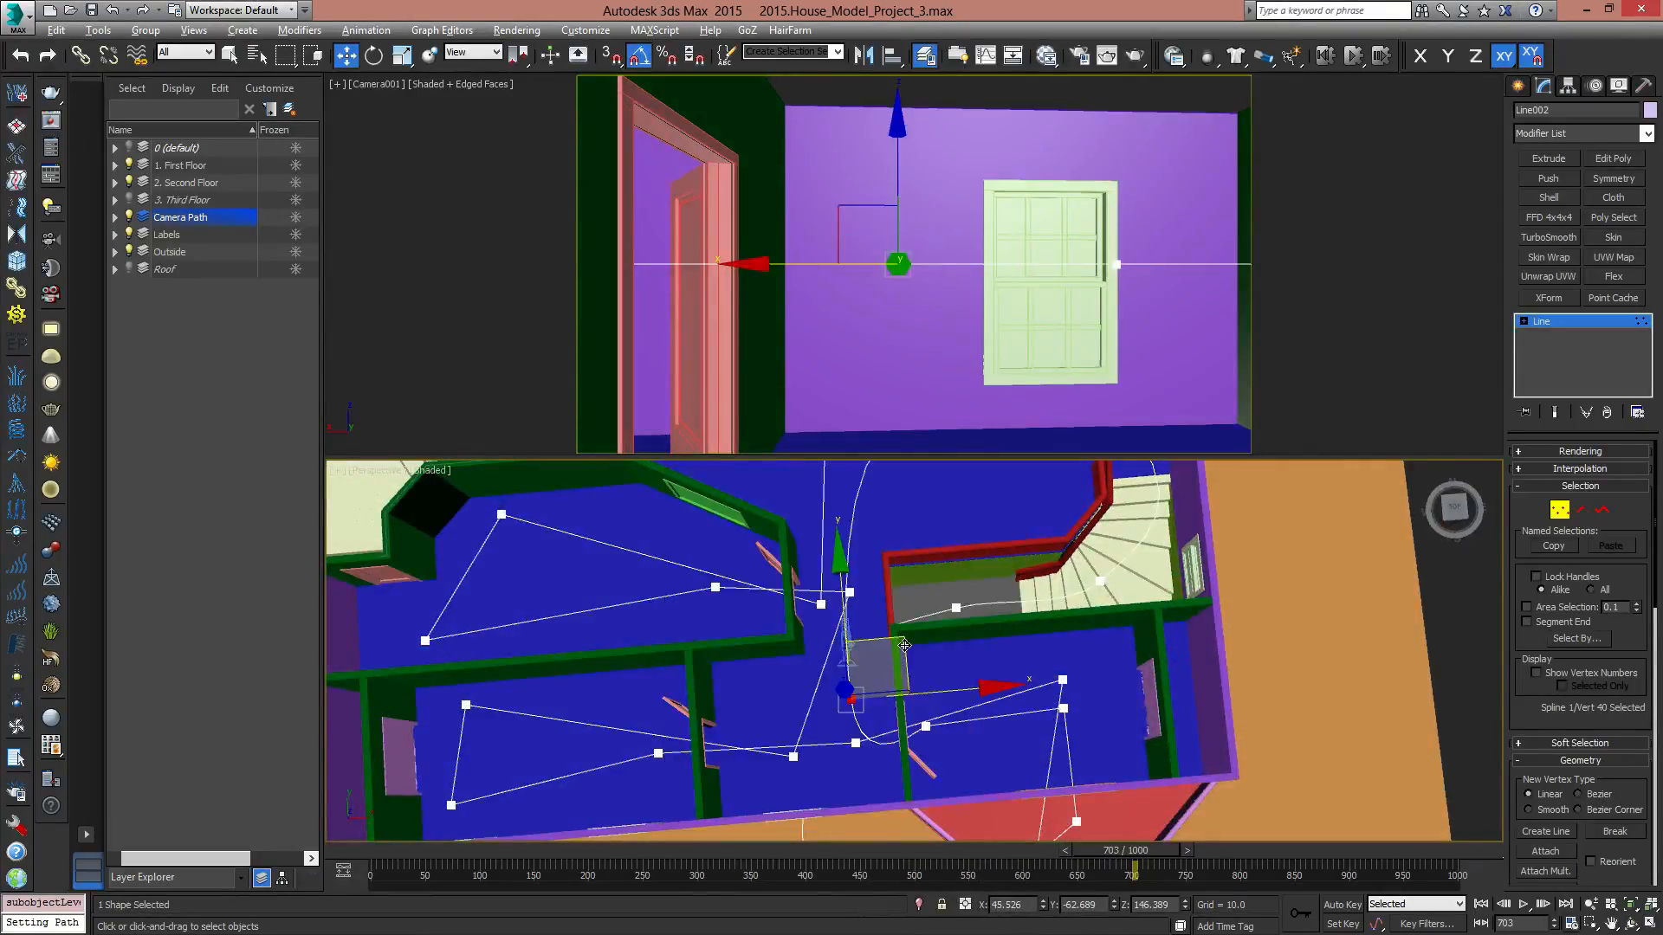
drag(905, 646, 905, 582)
Convert the path vertex just inside the bedroom doorway to Smooth and shift it slightly toward the doorway.
scroll(982, 755, up, 4)
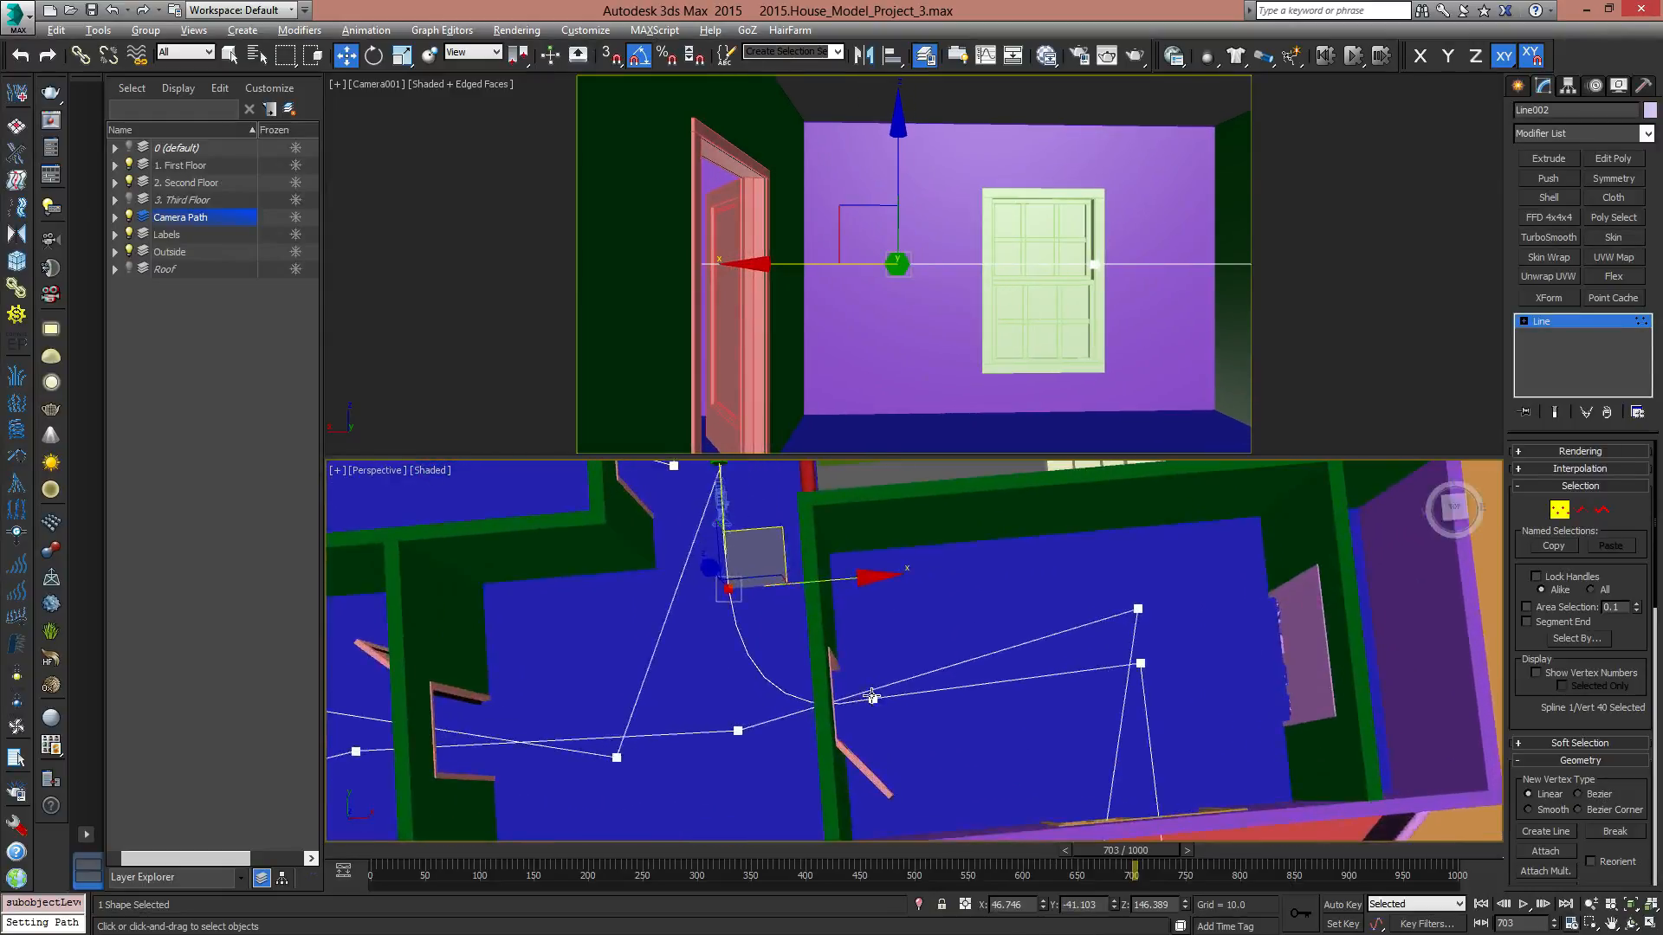
click(872, 696)
drag(924, 645, 905, 662)
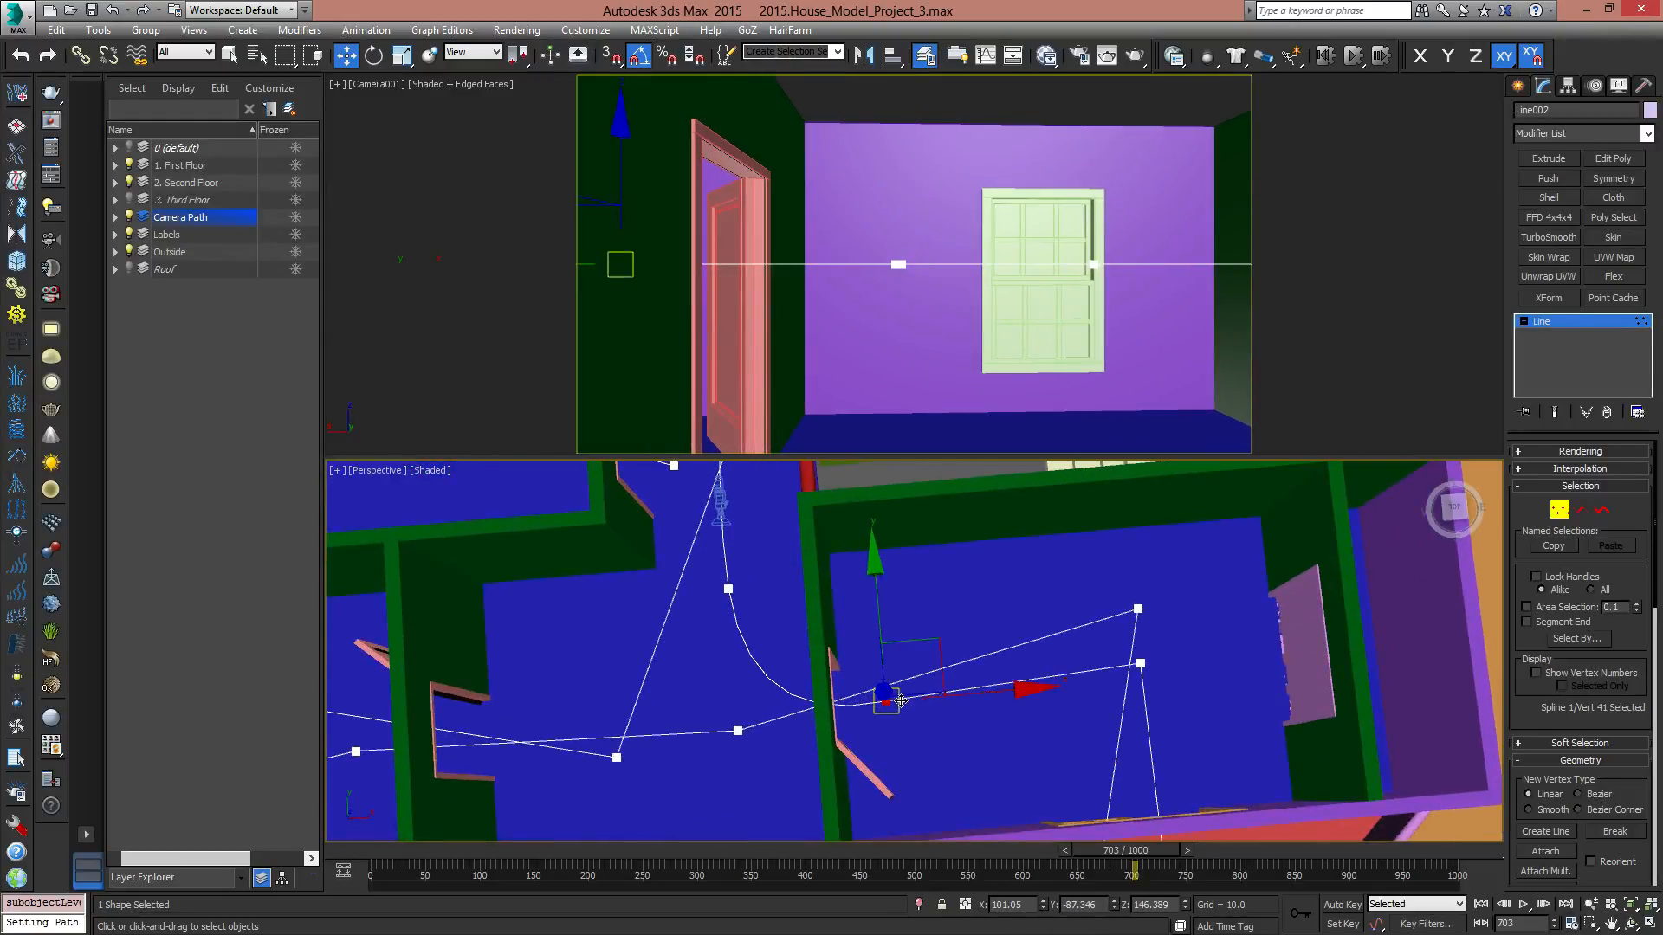
right_click(885, 670)
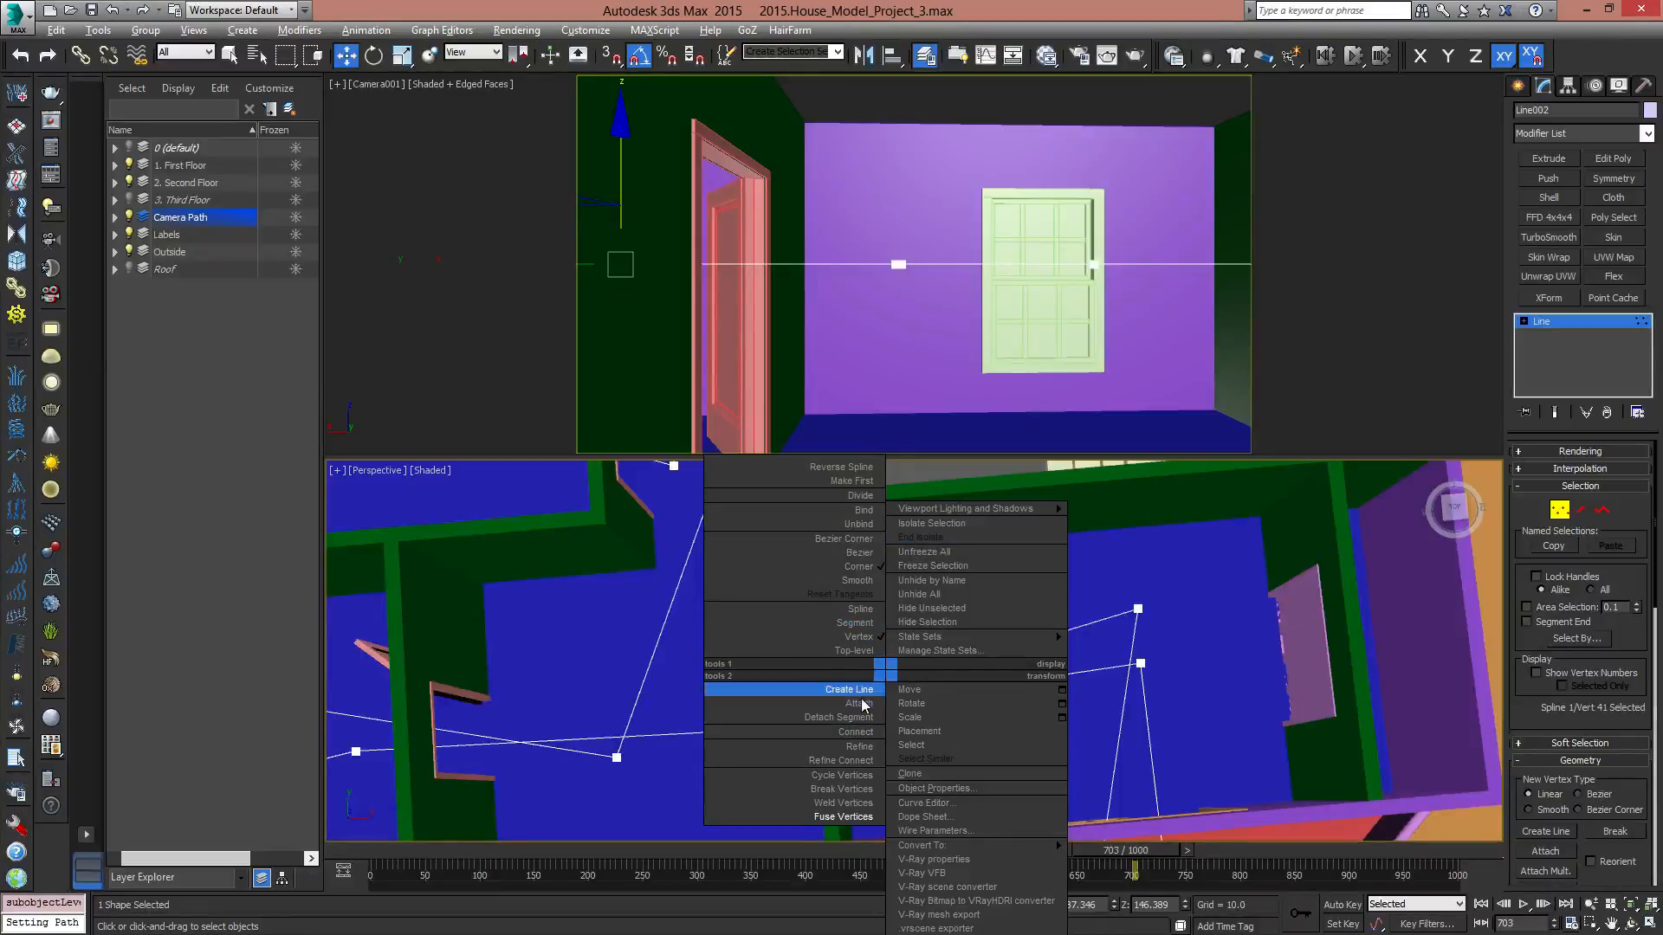
click(851, 582)
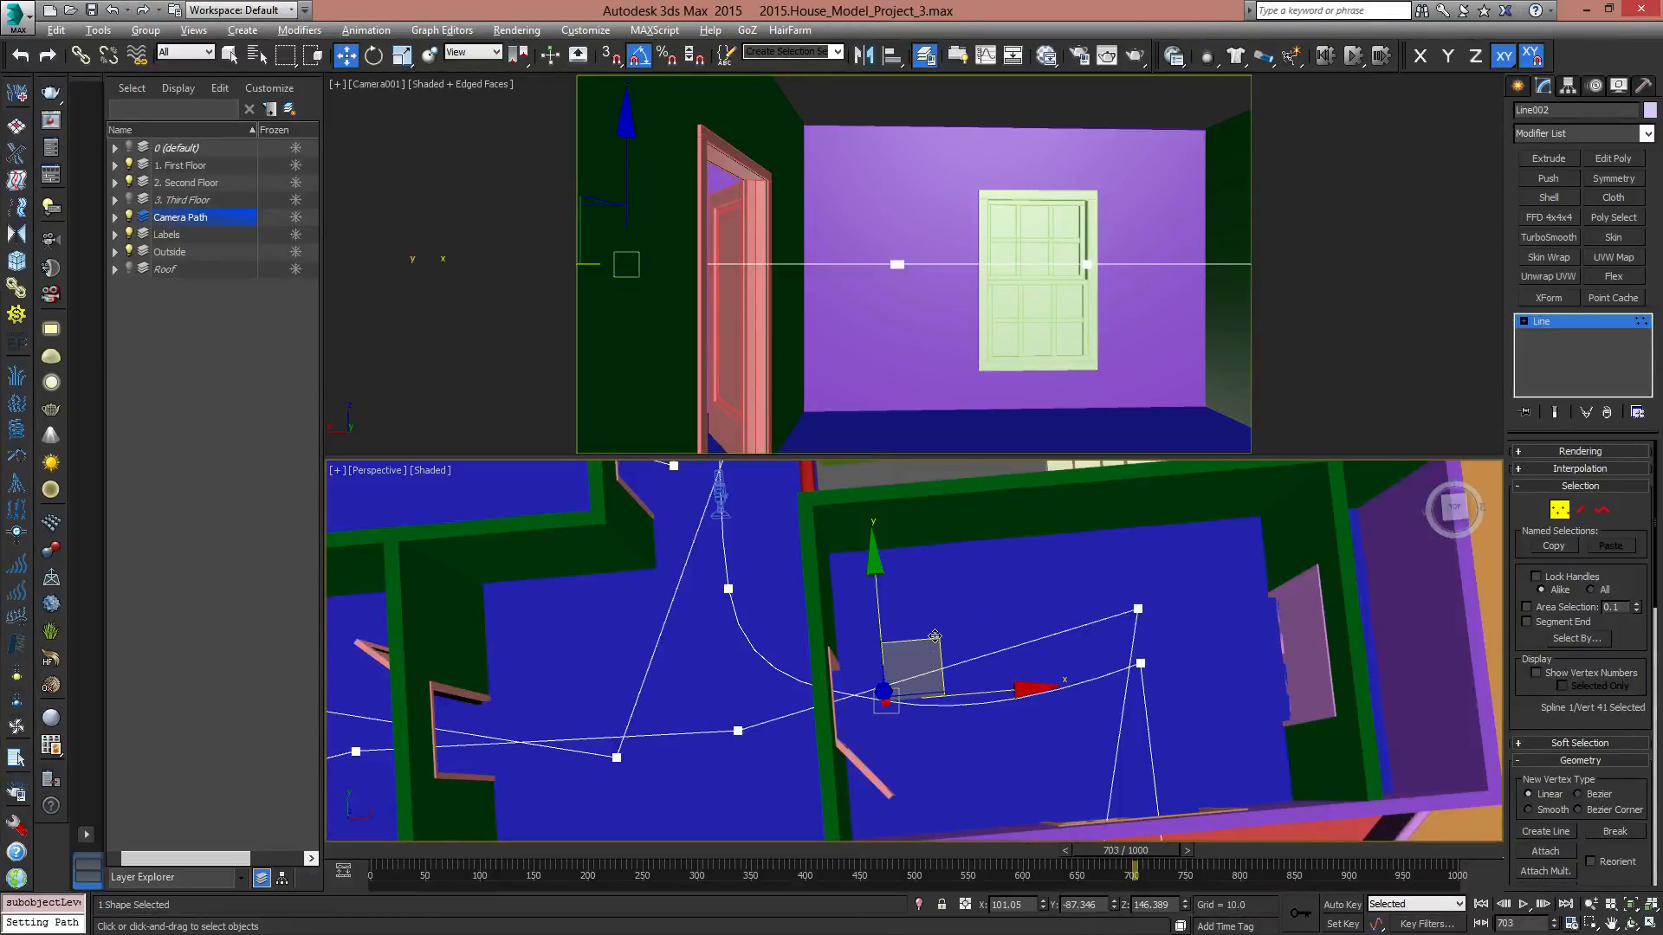
drag(934, 637, 903, 638)
Move the bedroom's inner path vertex to about X 210.4, Y -68.4 and the first balcony vertex to about X 211.8, Y -168.6.
middle_drag(1138, 691, 1016, 639)
click(1019, 632)
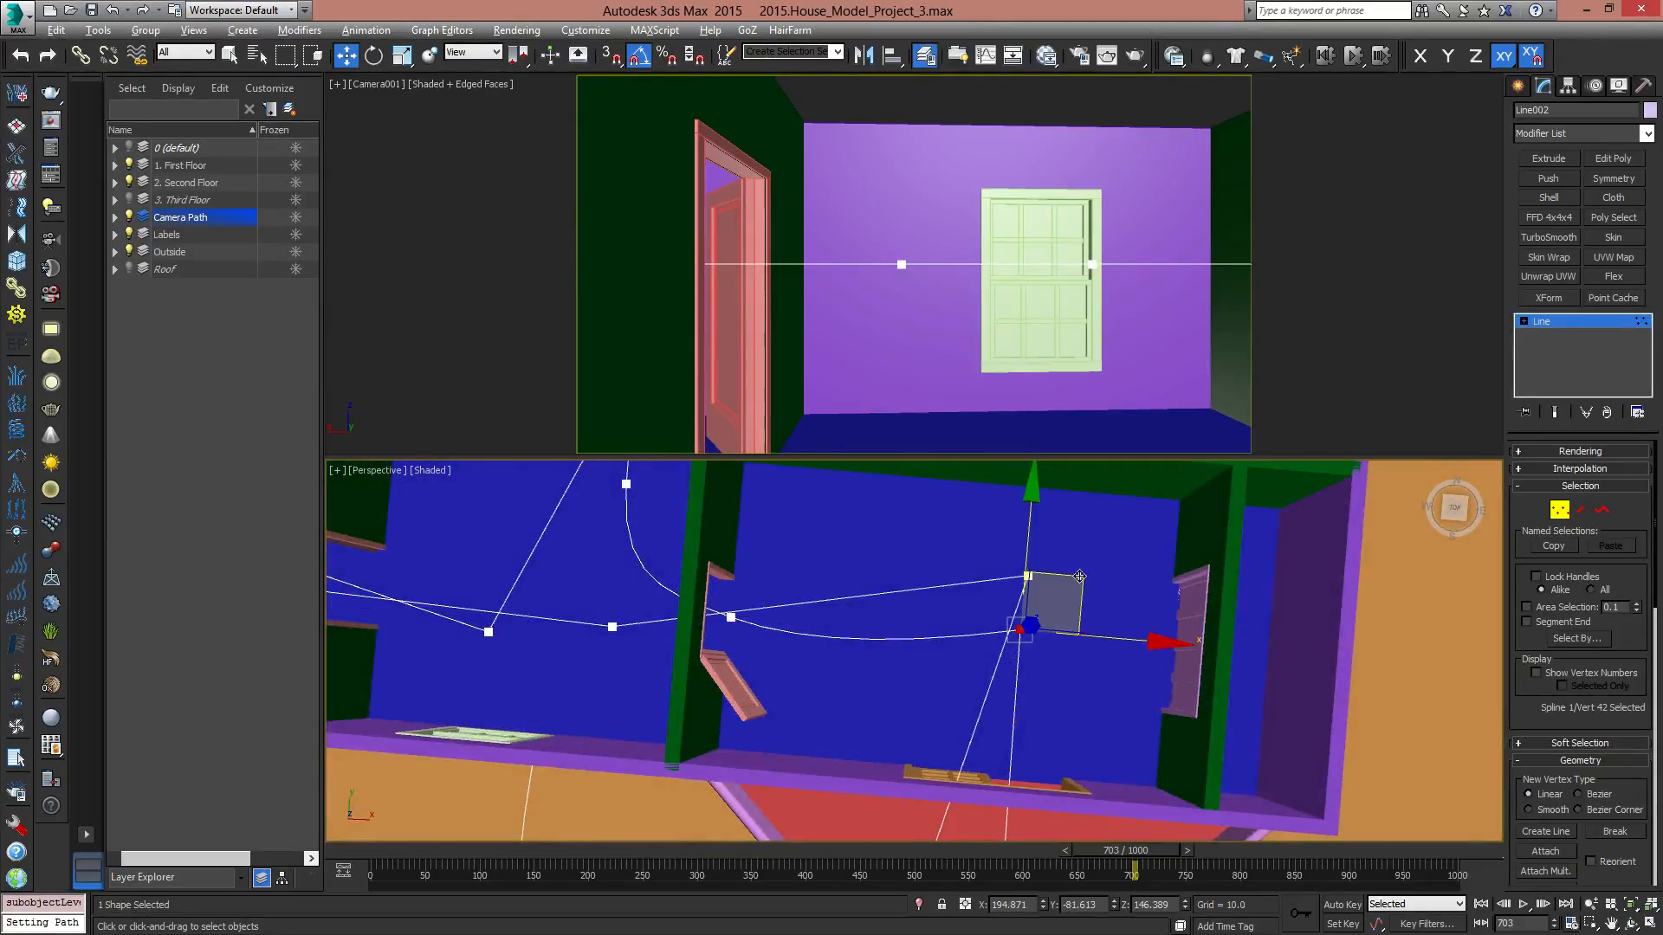
drag(1079, 576, 1108, 607)
alt+middle_drag(1108, 607, 962, 651)
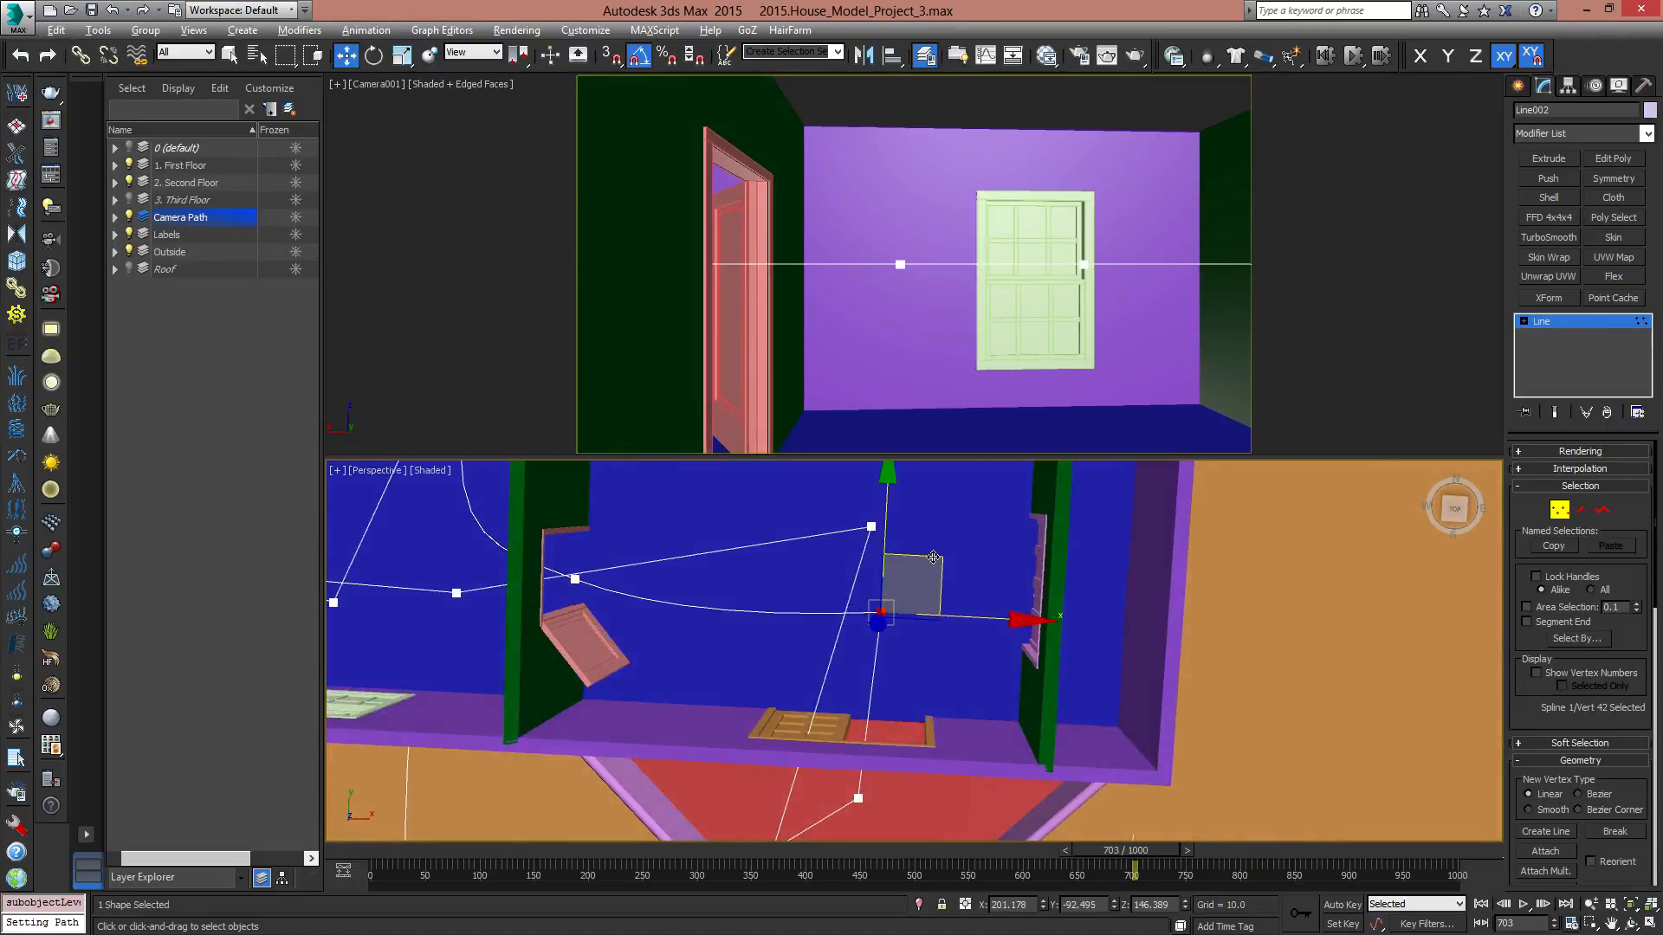
click(882, 614)
drag(934, 559, 963, 494)
middle_drag(932, 716, 913, 621)
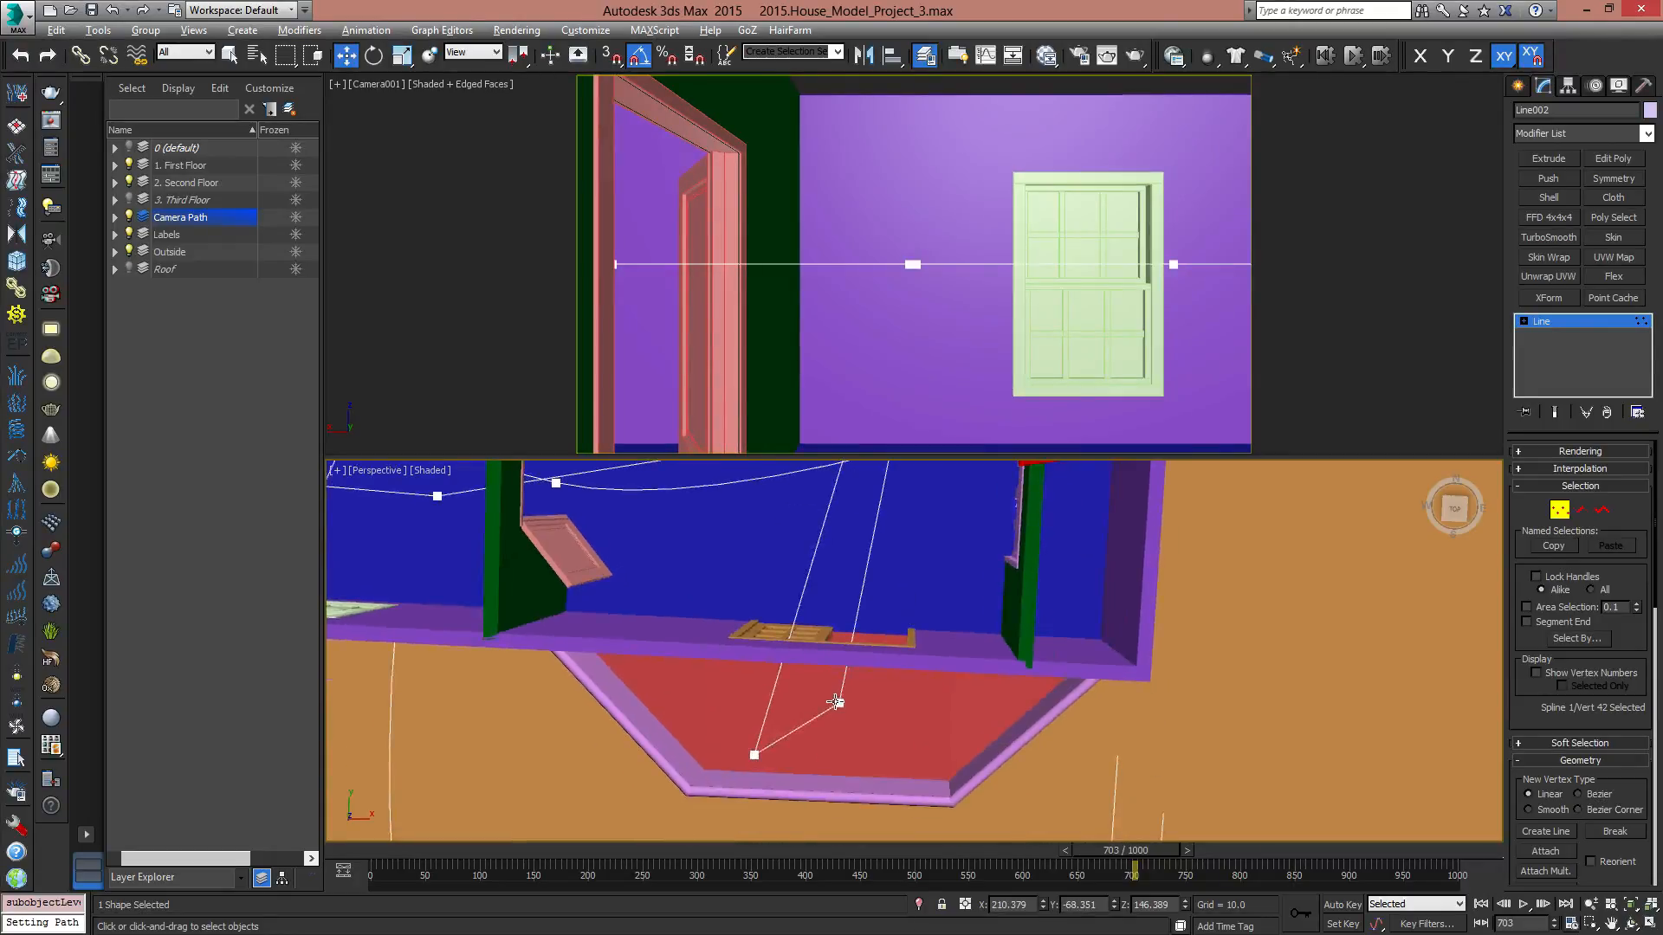
drag(899, 655, 942, 670)
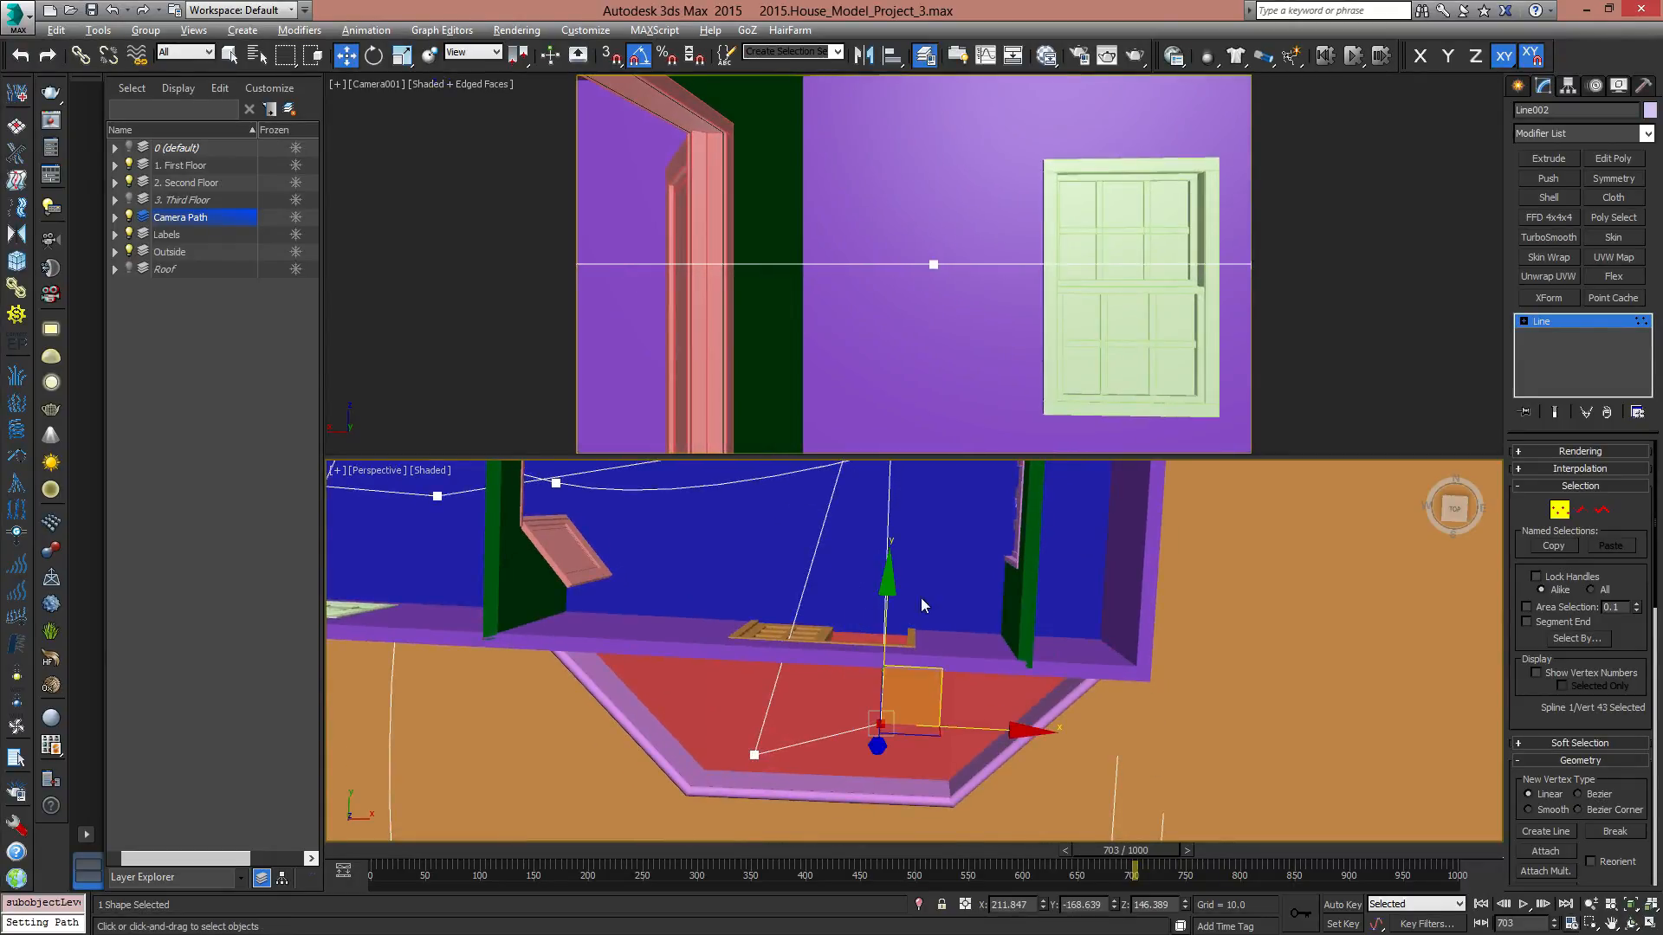
Convert the bedroom's inner path vertex to Smooth and move it to about X 178.3, Y -82.0.
middle_drag(921, 598, 918, 732)
click(895, 594)
right_click(896, 600)
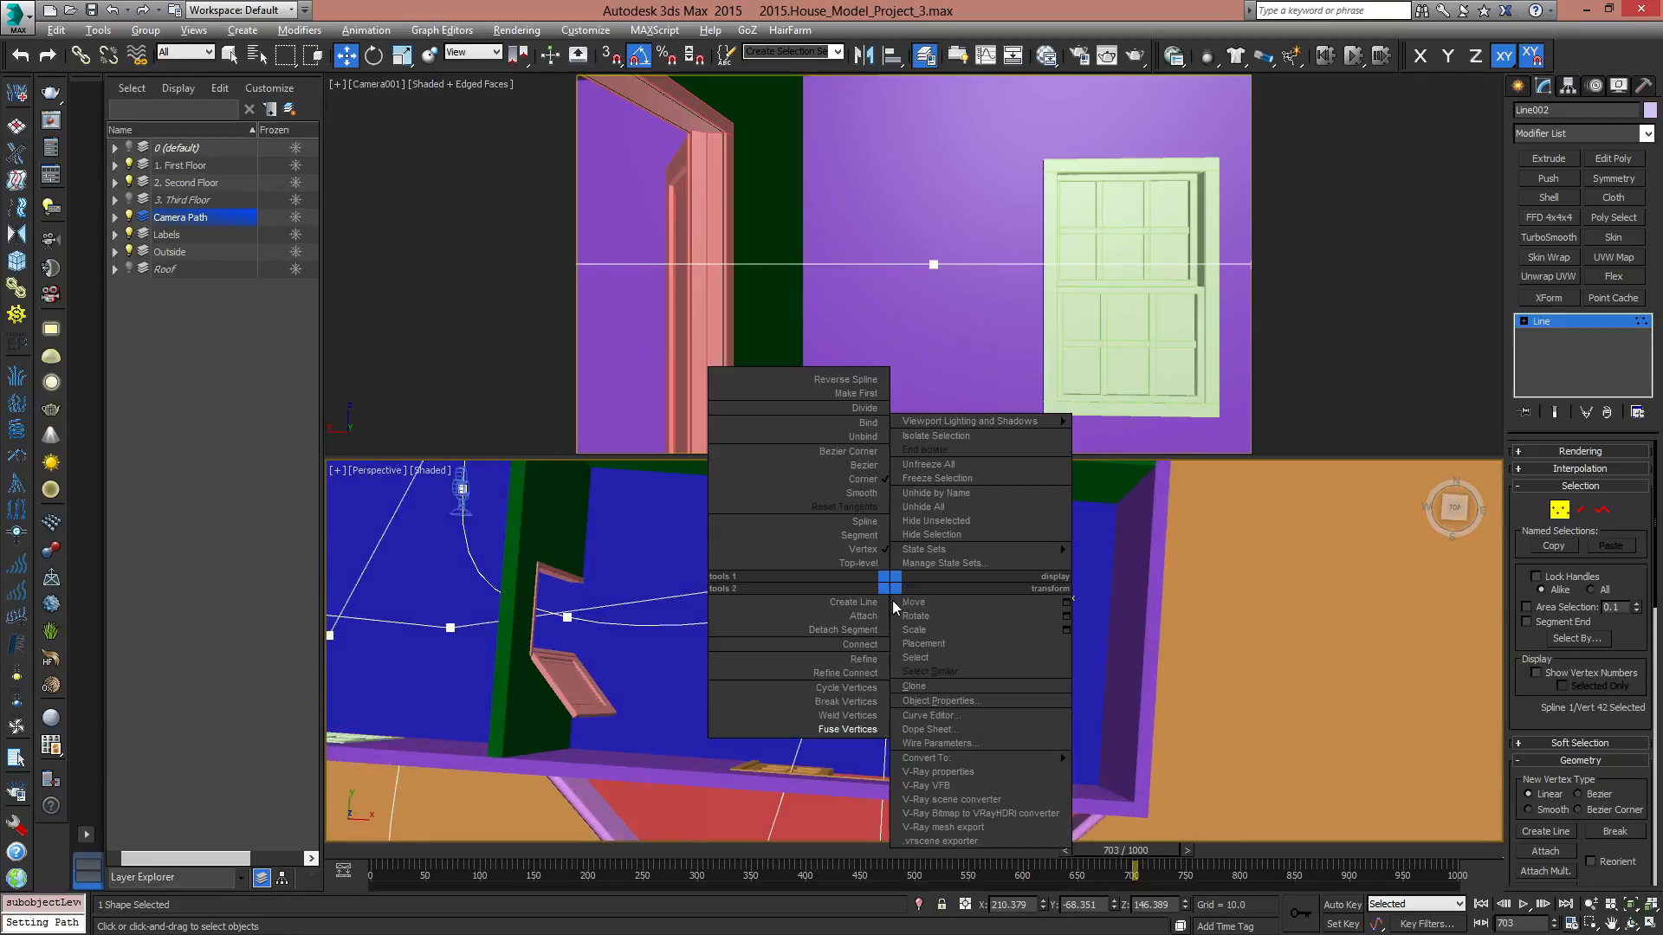
click(869, 499)
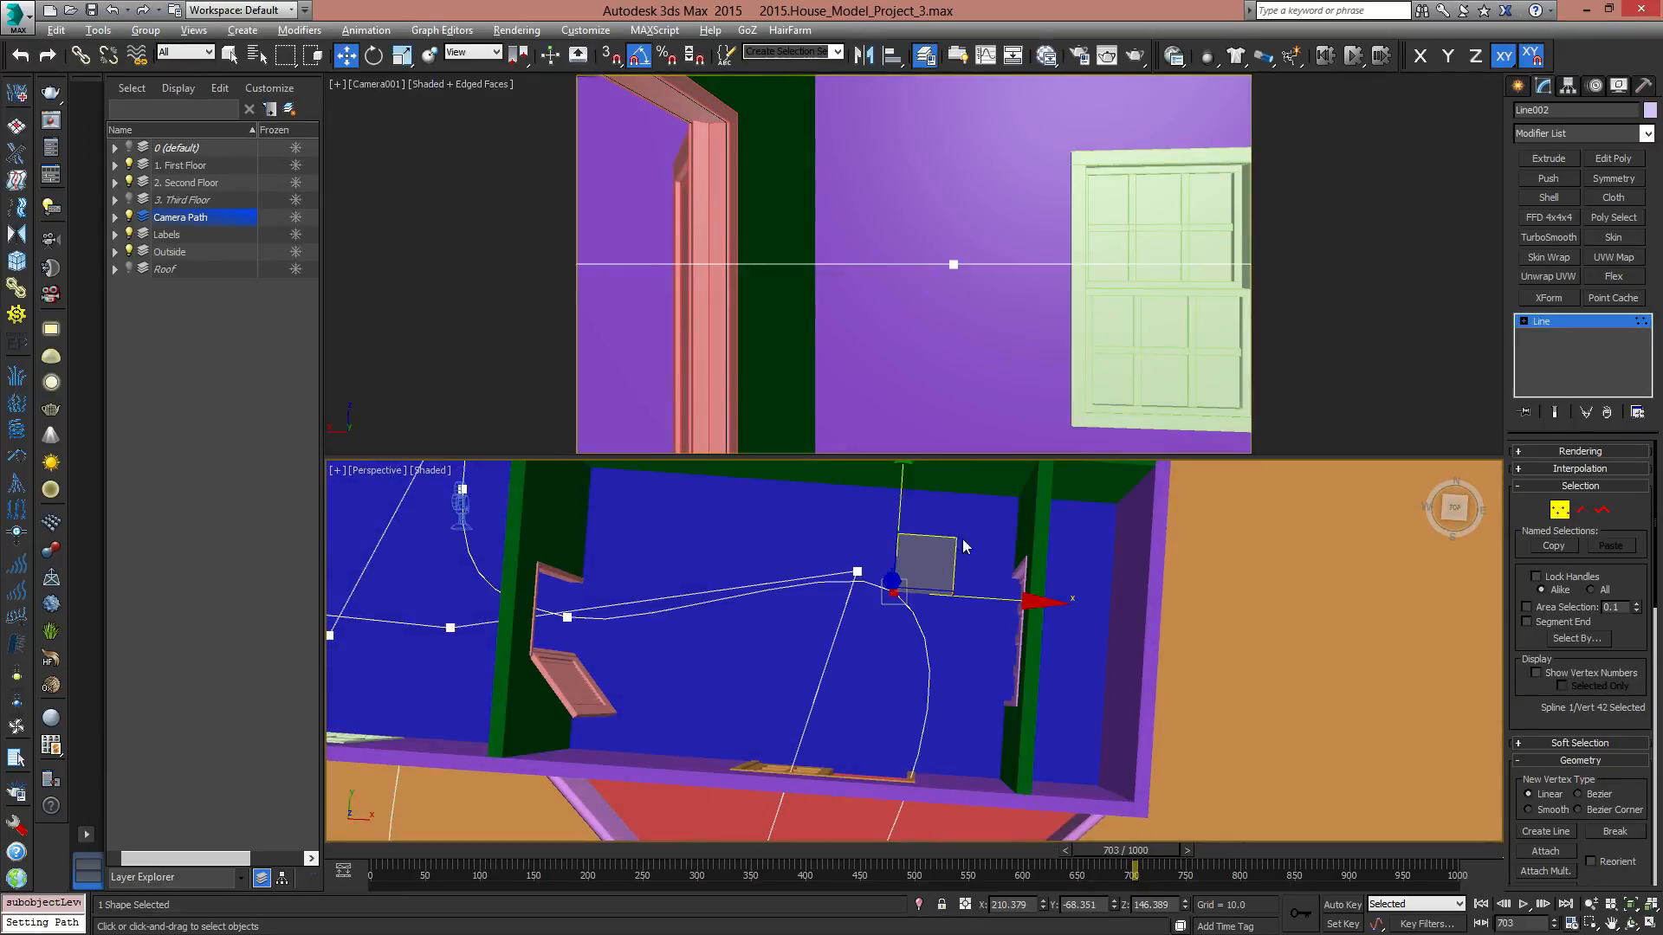
drag(952, 550, 659, 629)
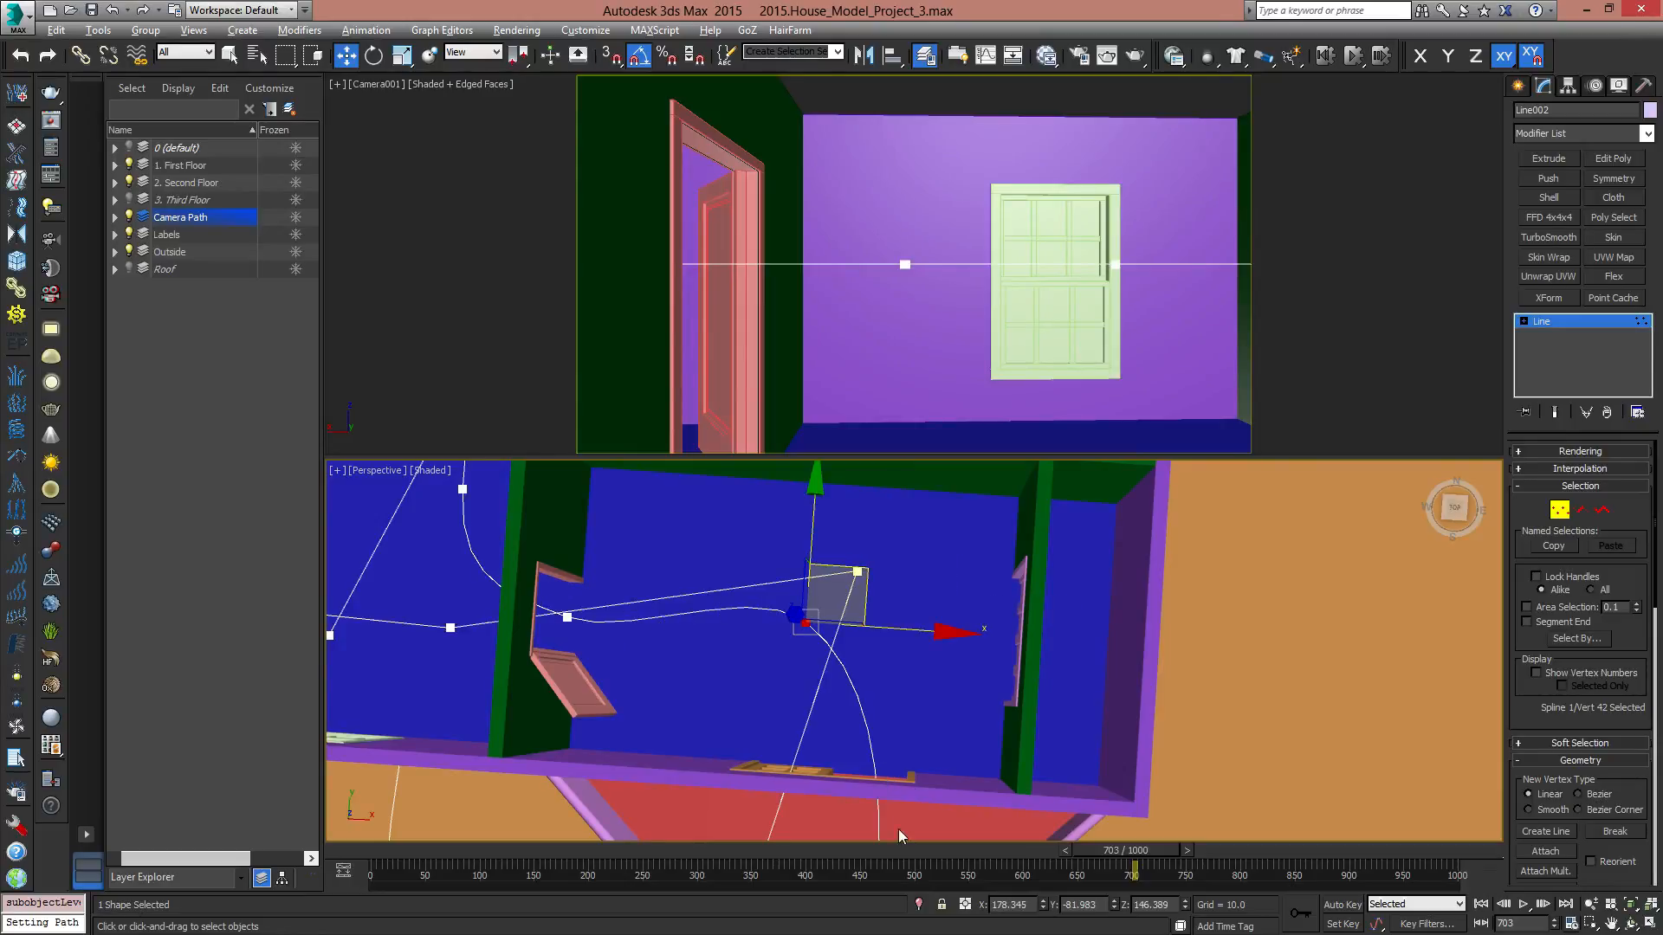
Select the camera path vertices on the balcony and convert them to Smooth.
middle_drag(897, 828, 935, 643)
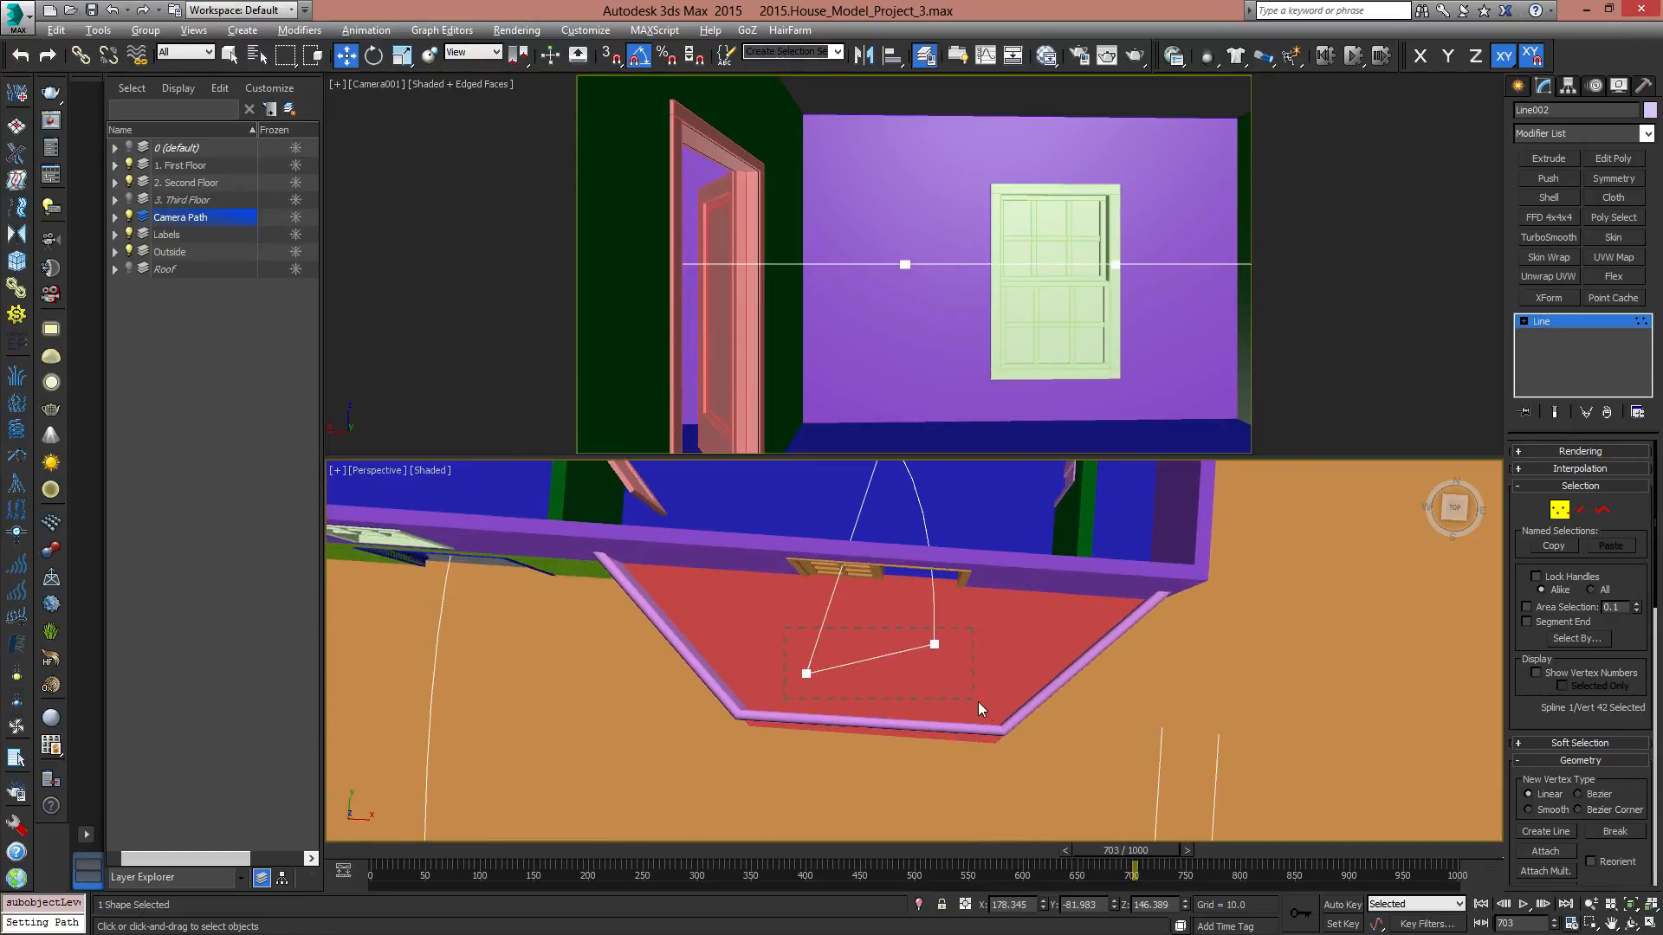
drag(979, 701, 960, 673)
click(934, 642)
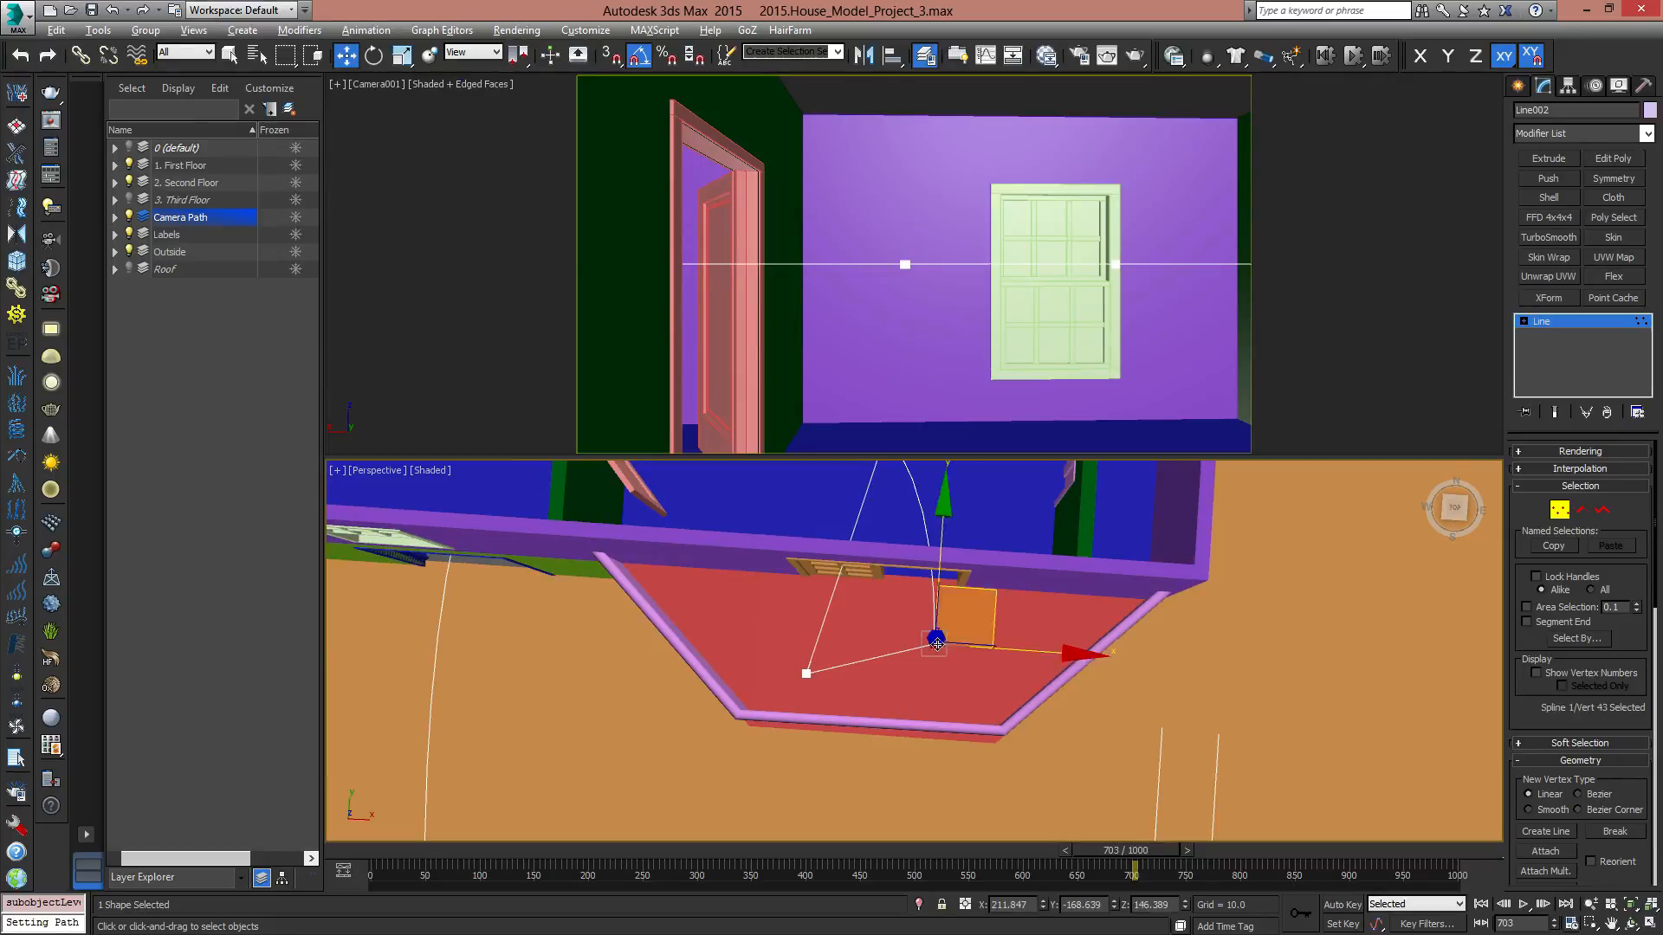
right_click(937, 642)
click(1097, 667)
drag(755, 712, 757, 713)
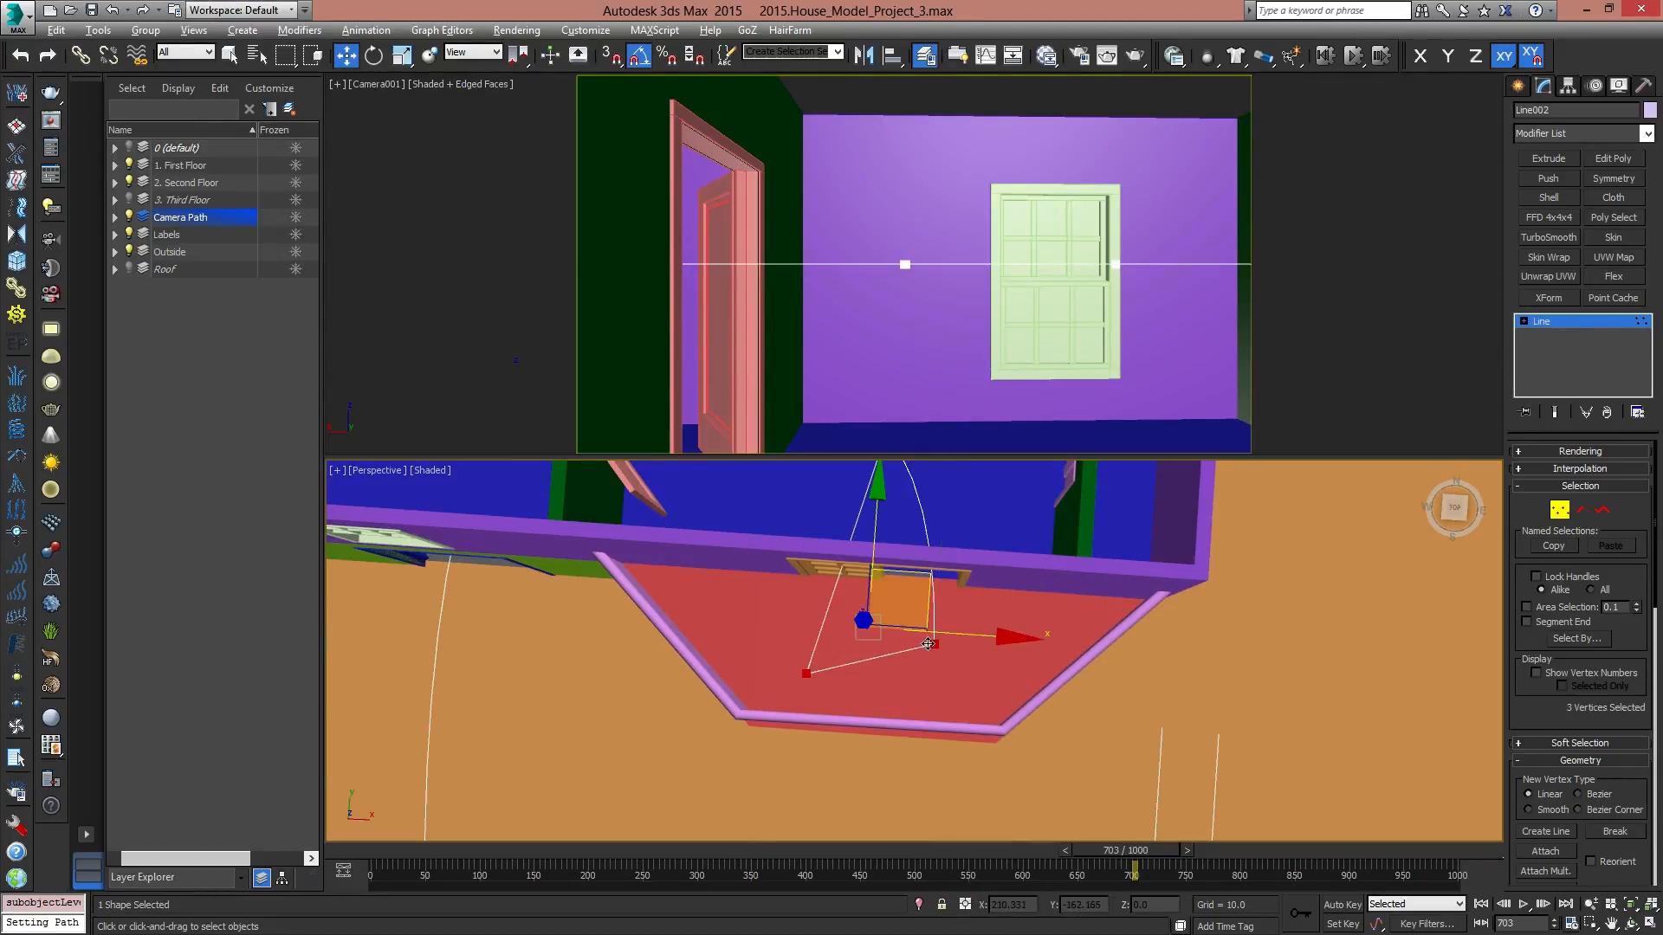
drag(927, 643, 972, 648)
click(974, 679)
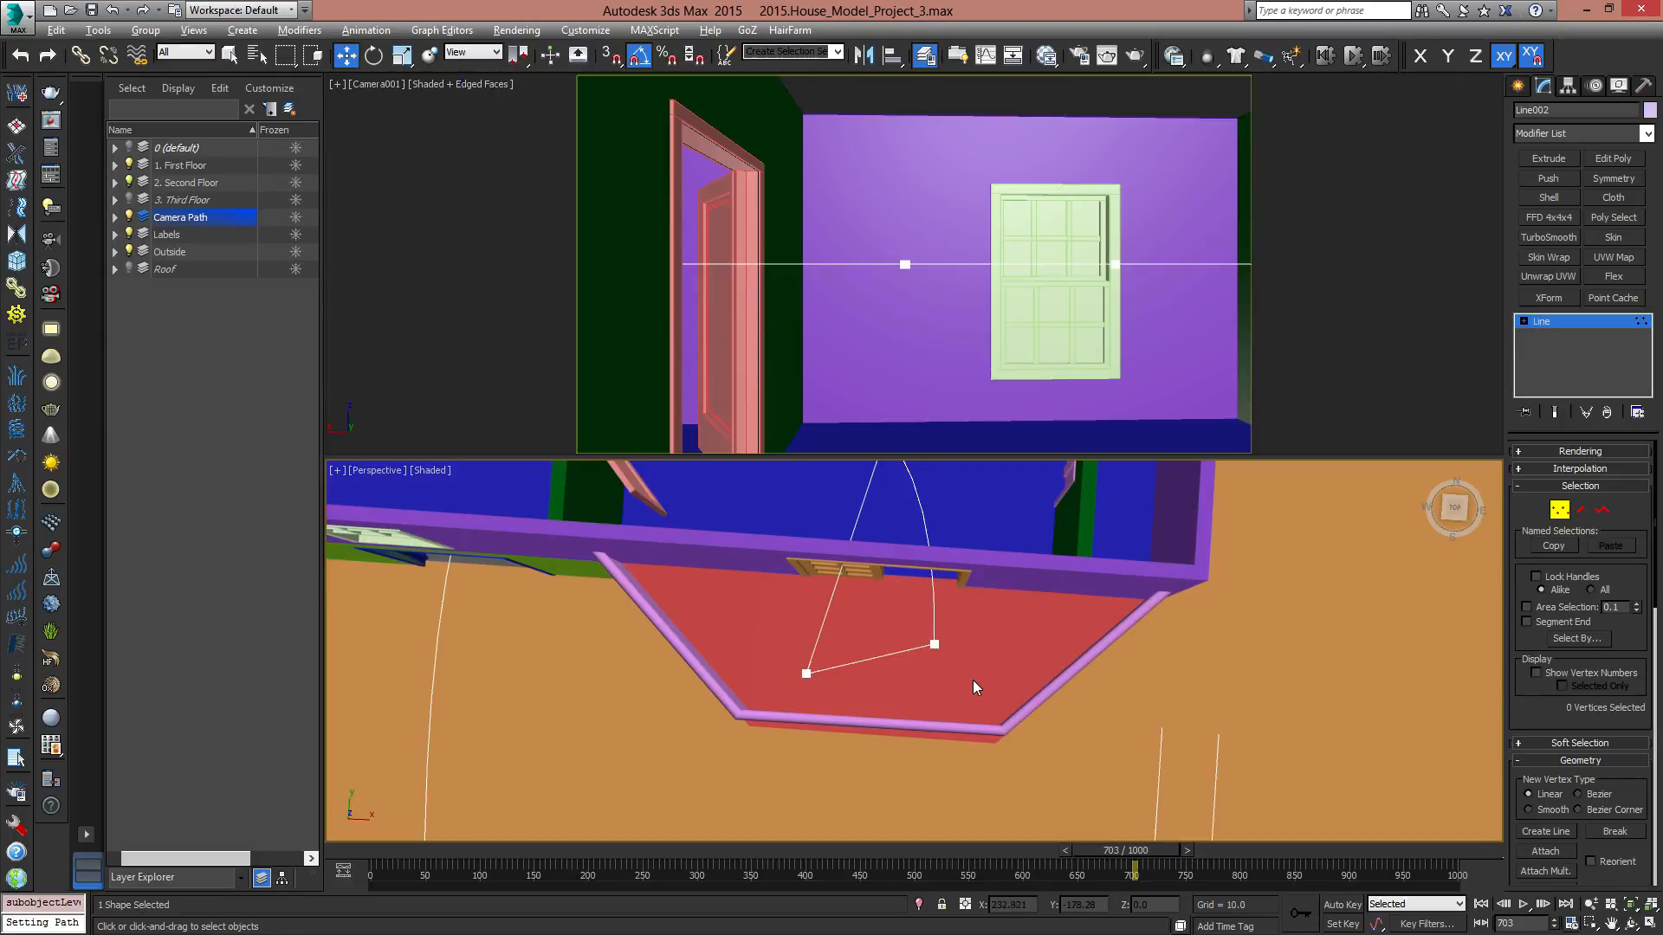
alt+middle_drag(974, 679, 906, 586)
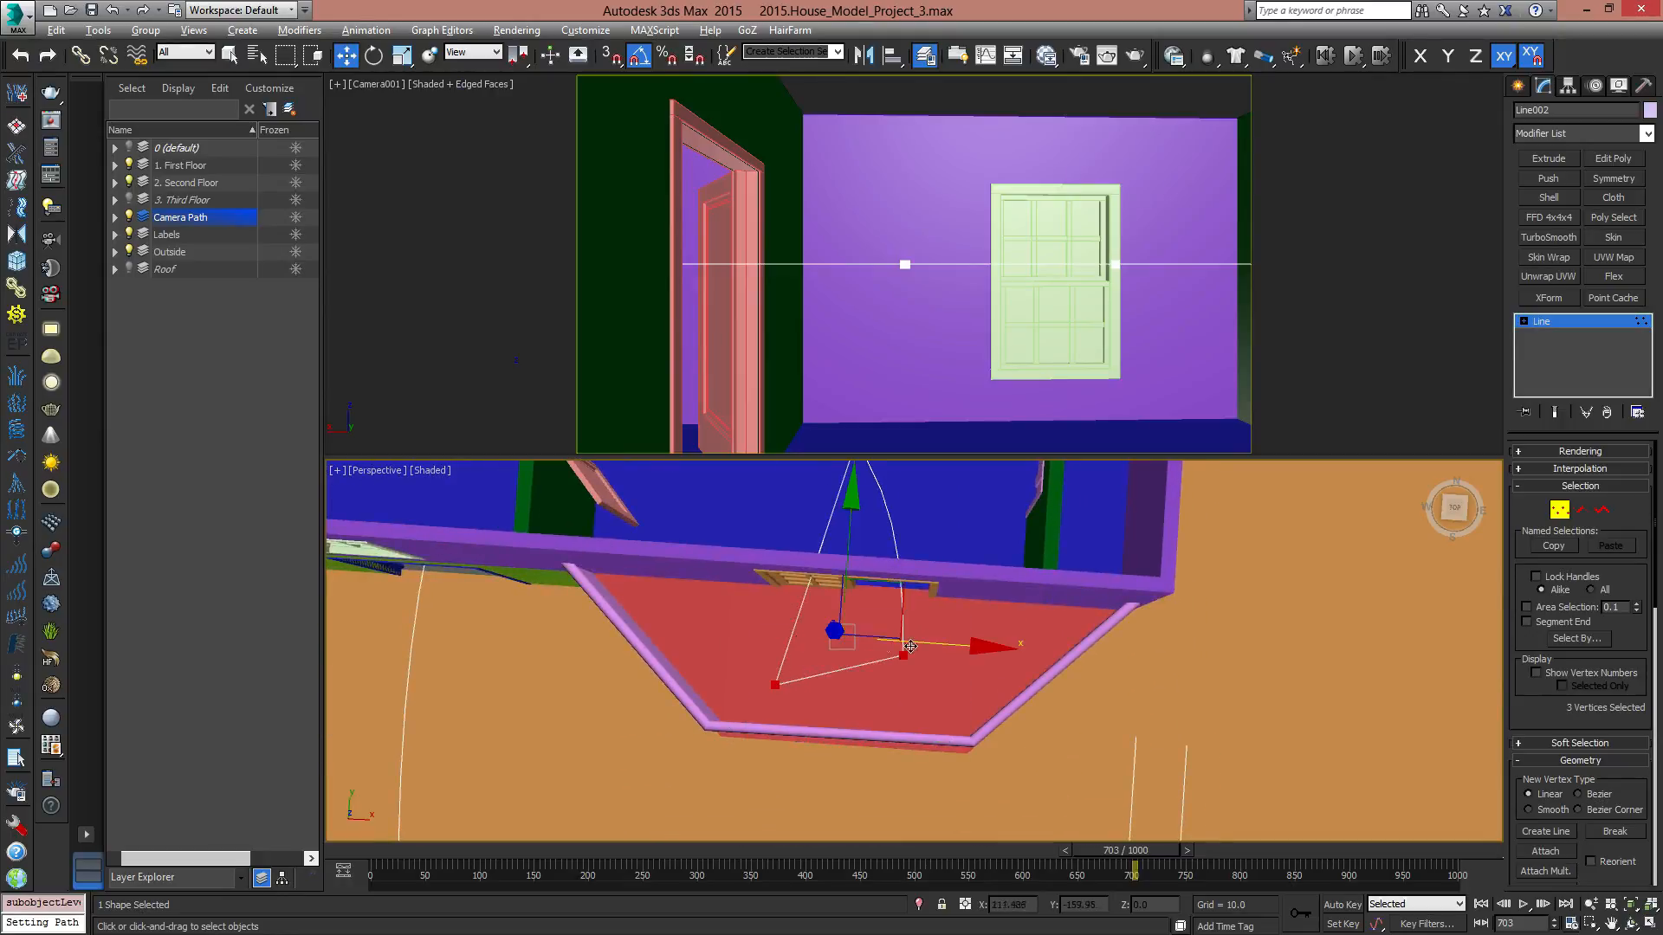
right_click(910, 646)
click(877, 577)
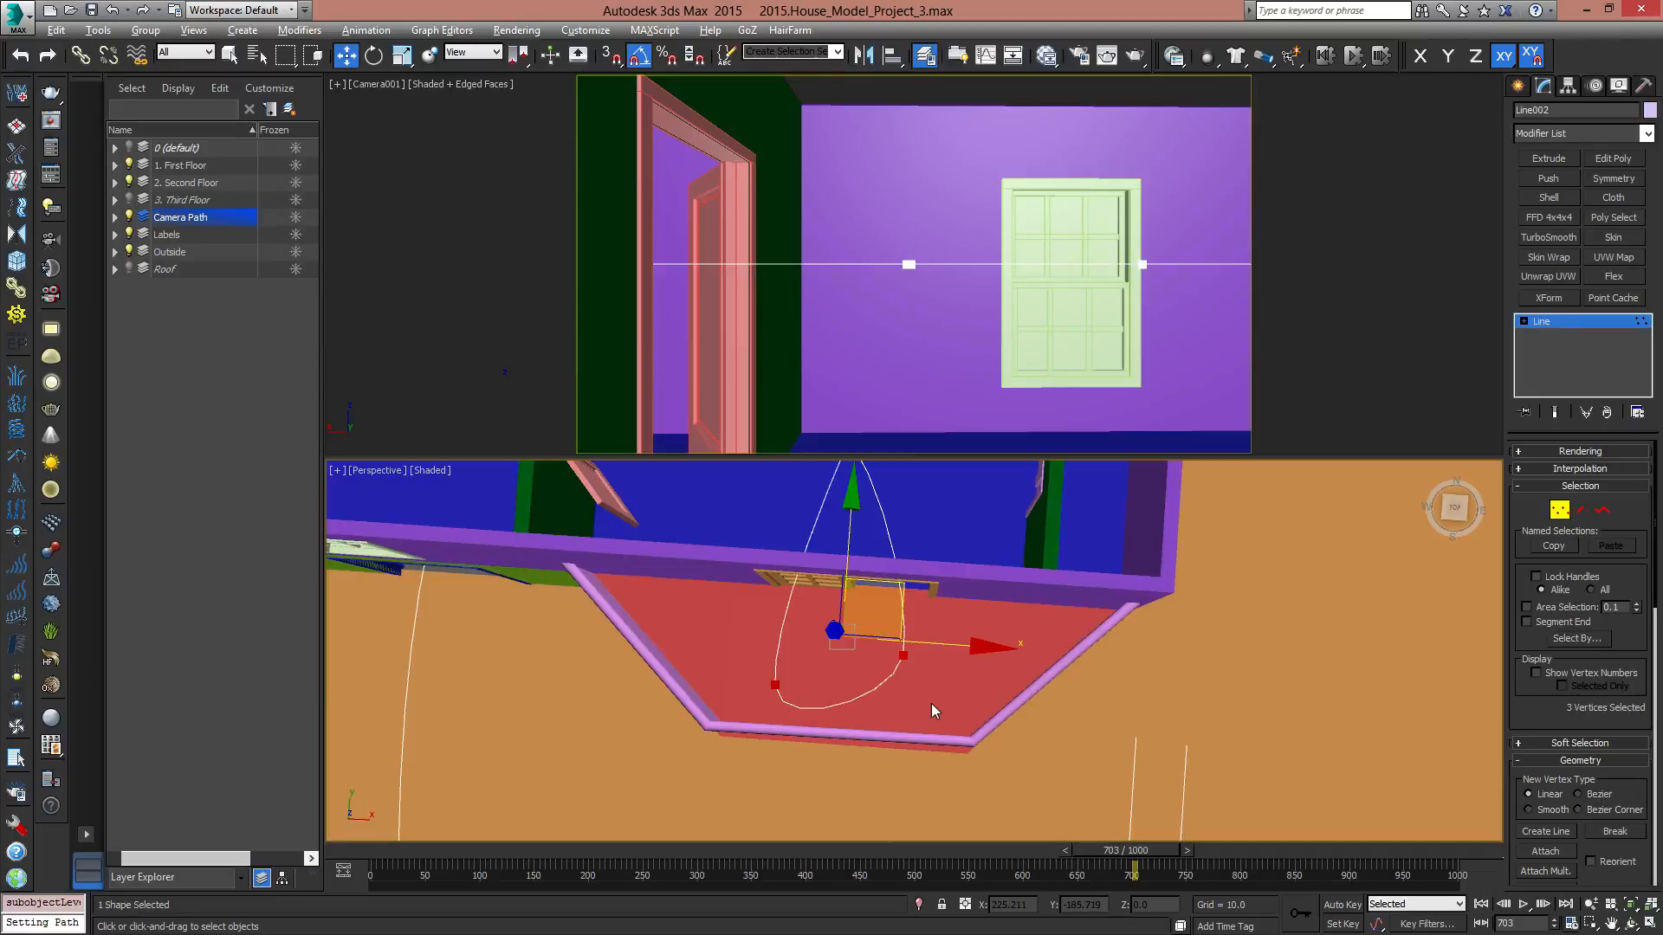
Nudge the first balcony vertex toward the house and refine the returning path with a new vertex just outside the balcony doorway.
click(903, 656)
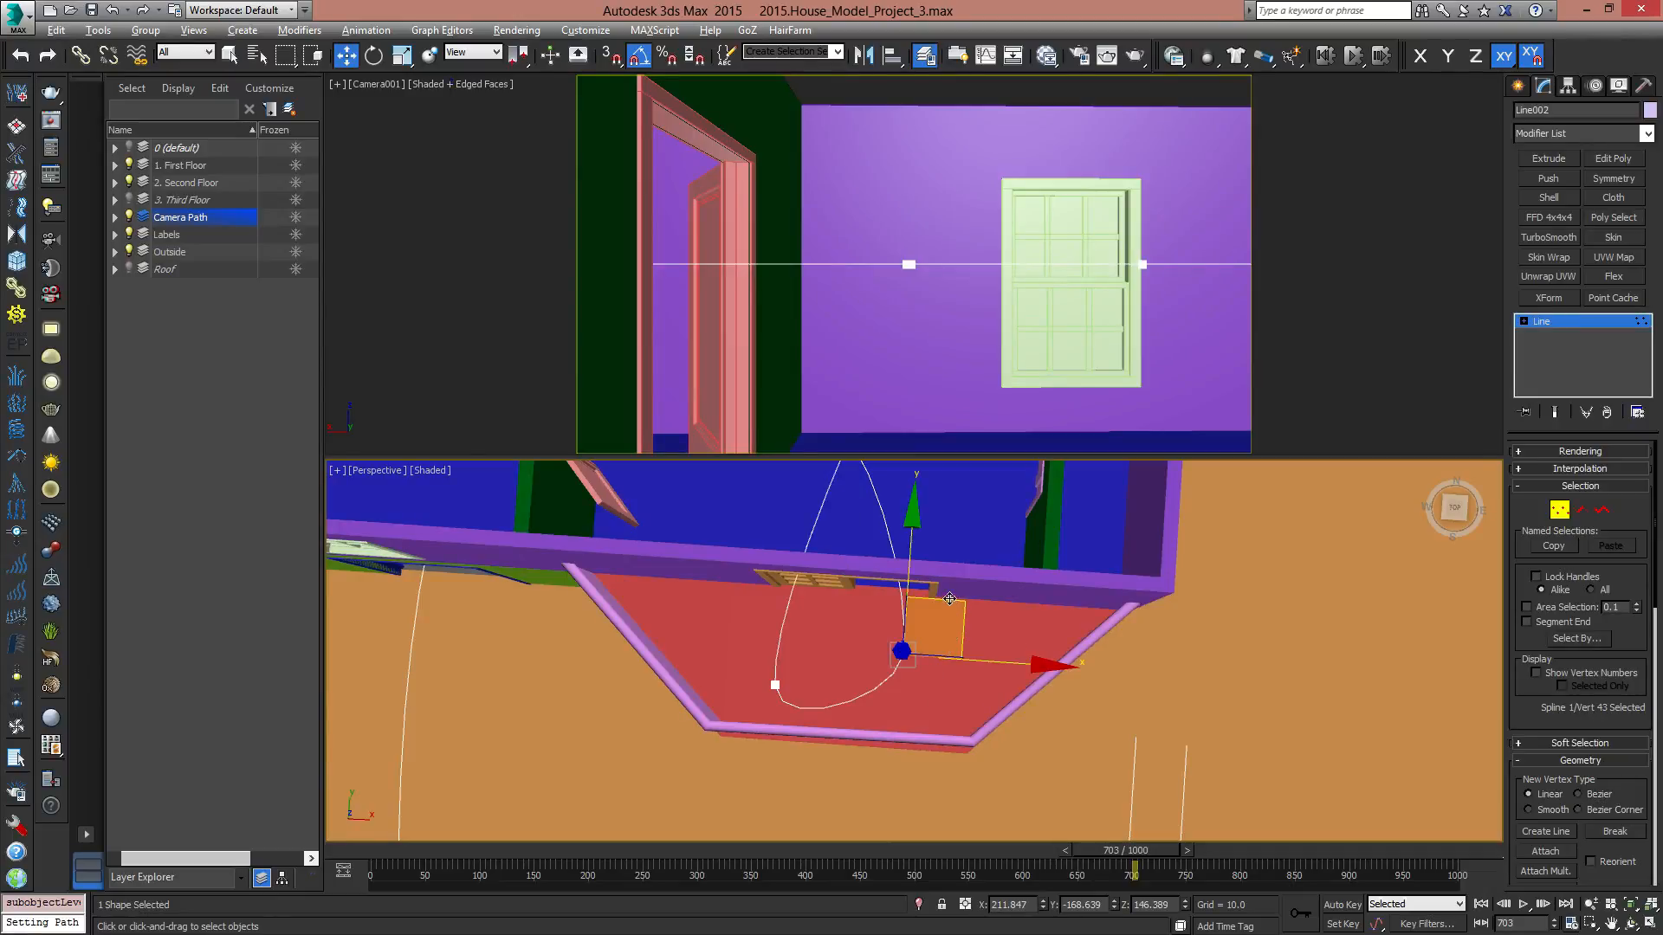
drag(949, 600, 945, 586)
click(862, 669)
right_click(862, 669)
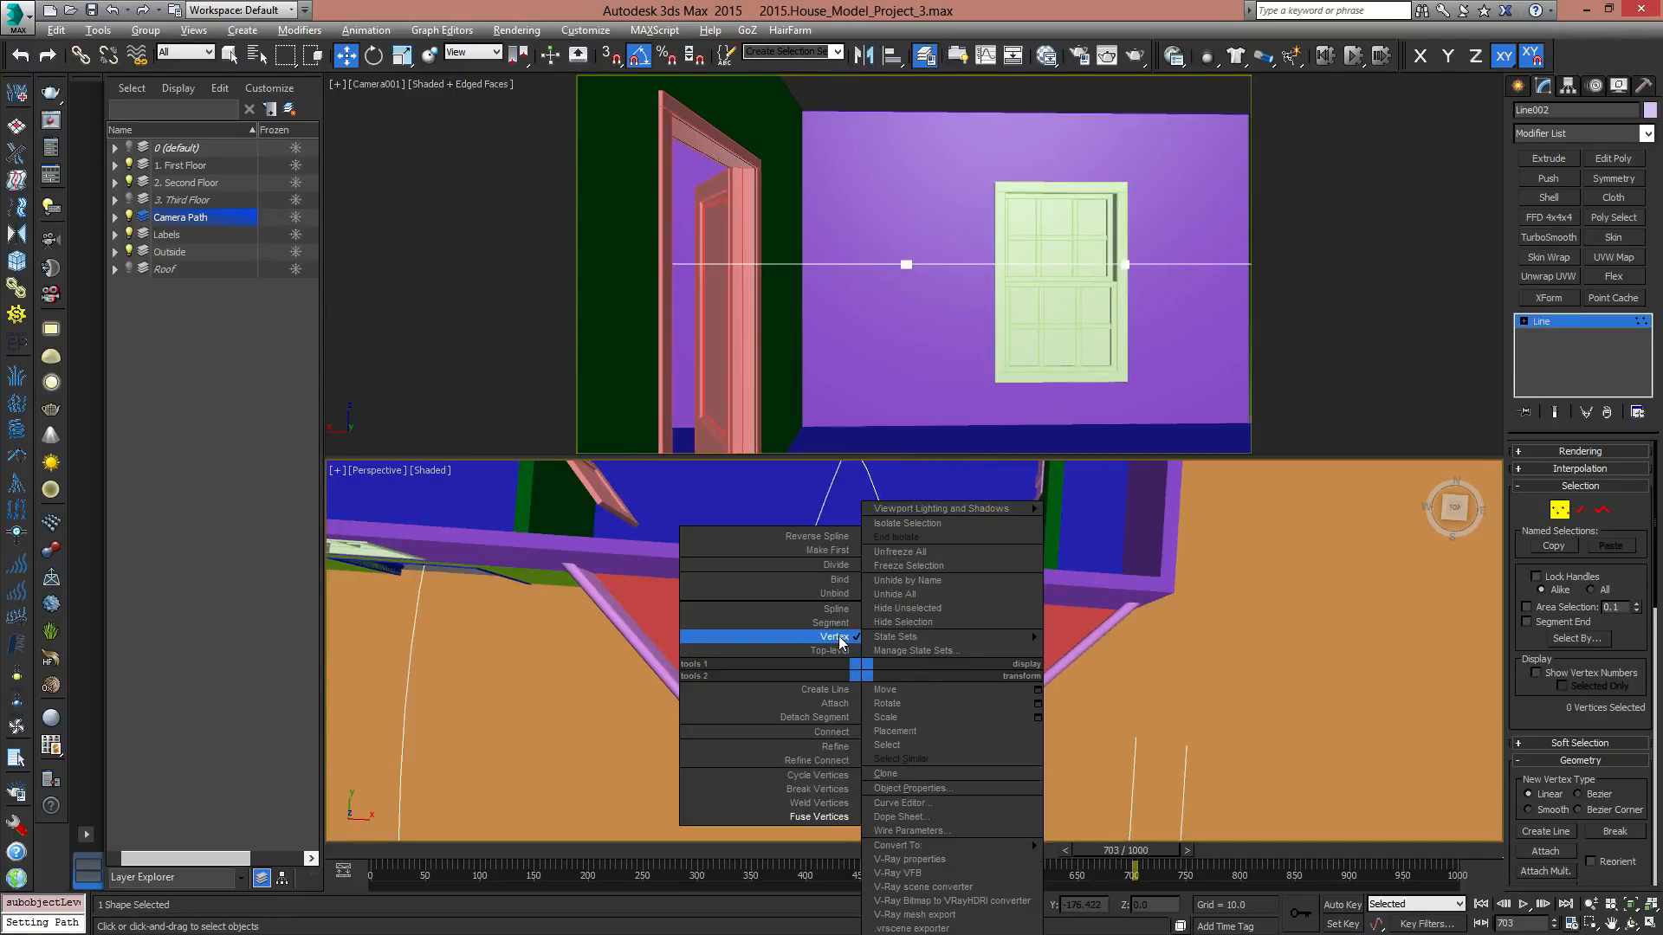
click(833, 750)
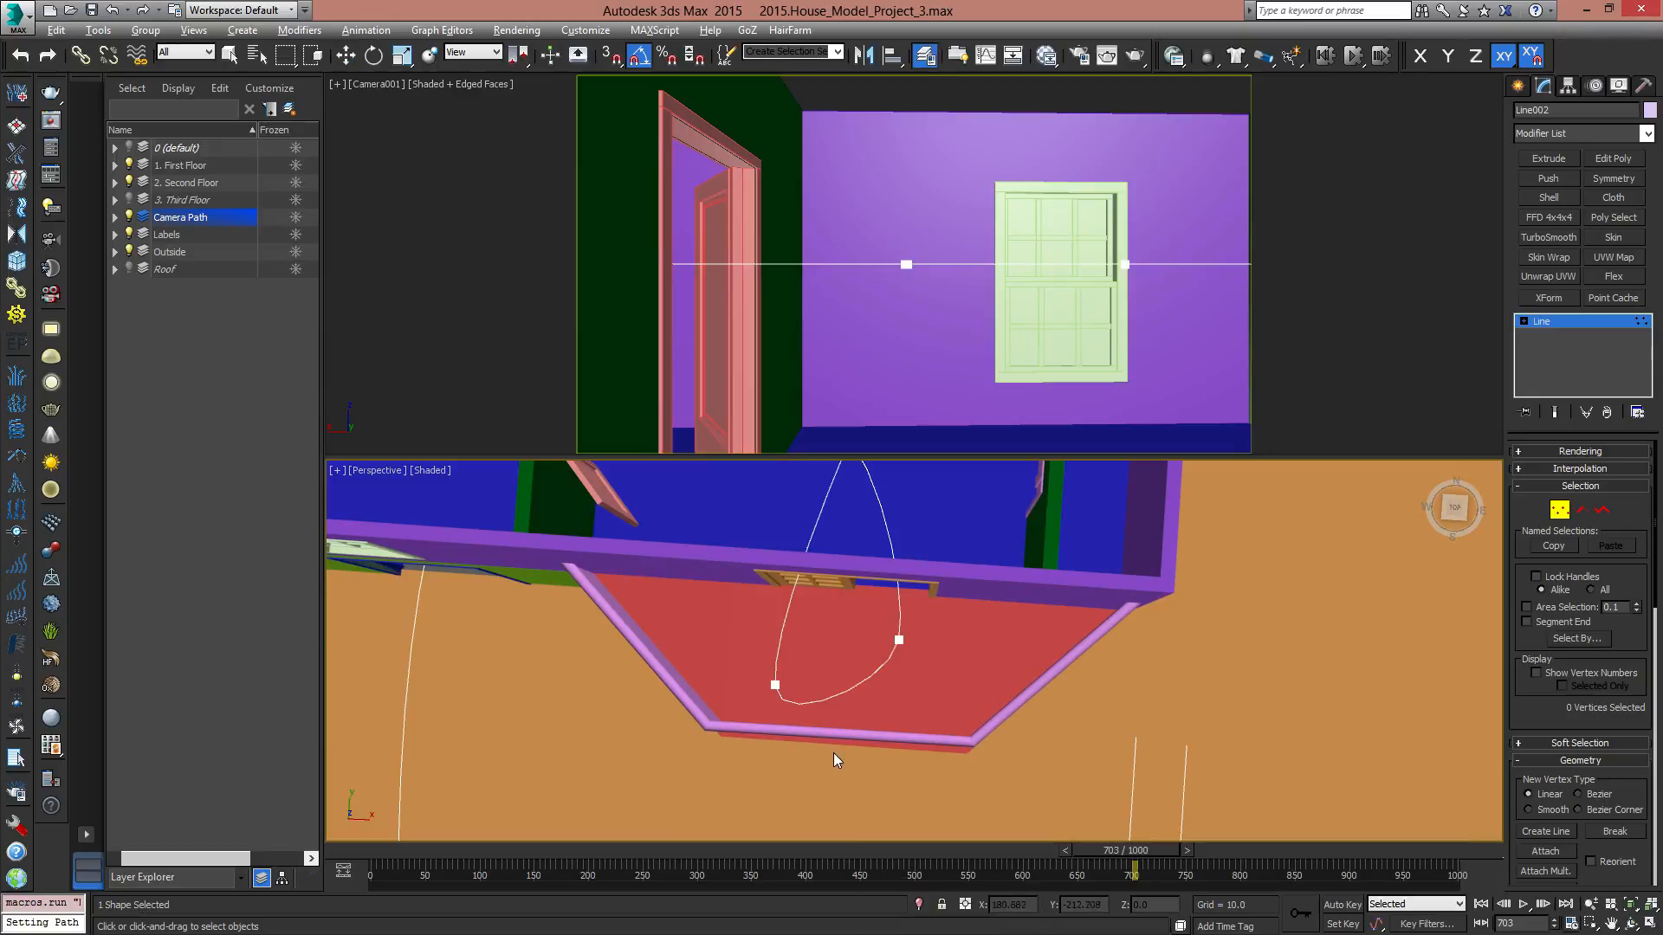
click(791, 590)
right_click(812, 614)
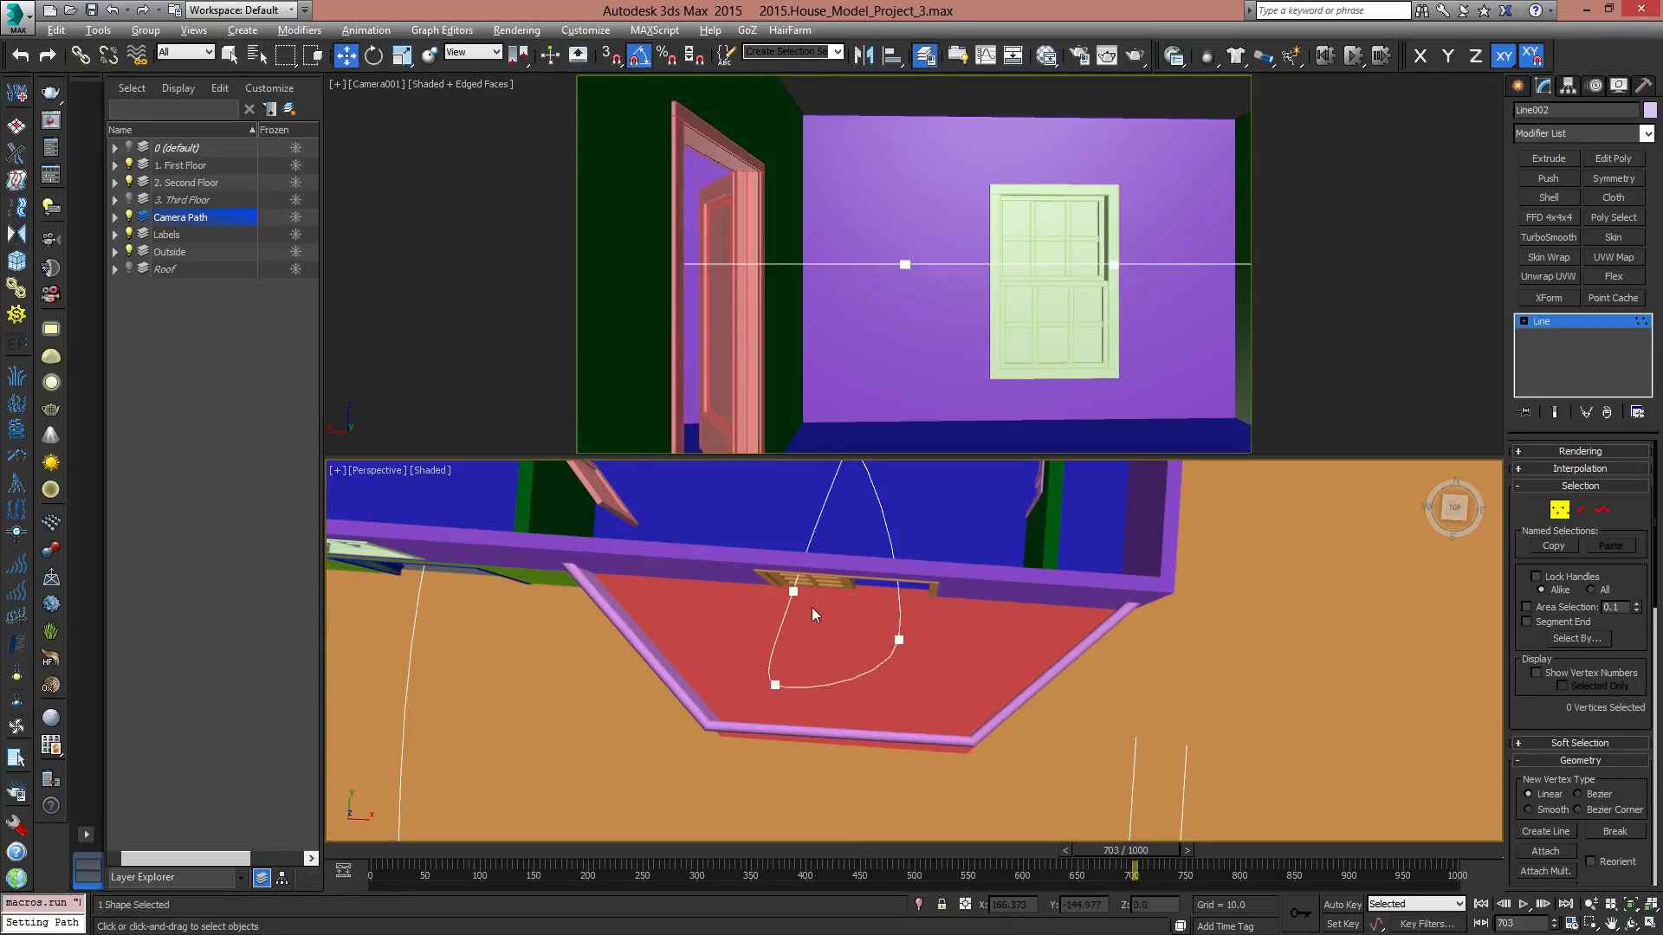
Move the new balcony doorway vertex to about X 201.9, Y -145.9 and convert it to Smooth.
click(793, 593)
drag(848, 543, 905, 587)
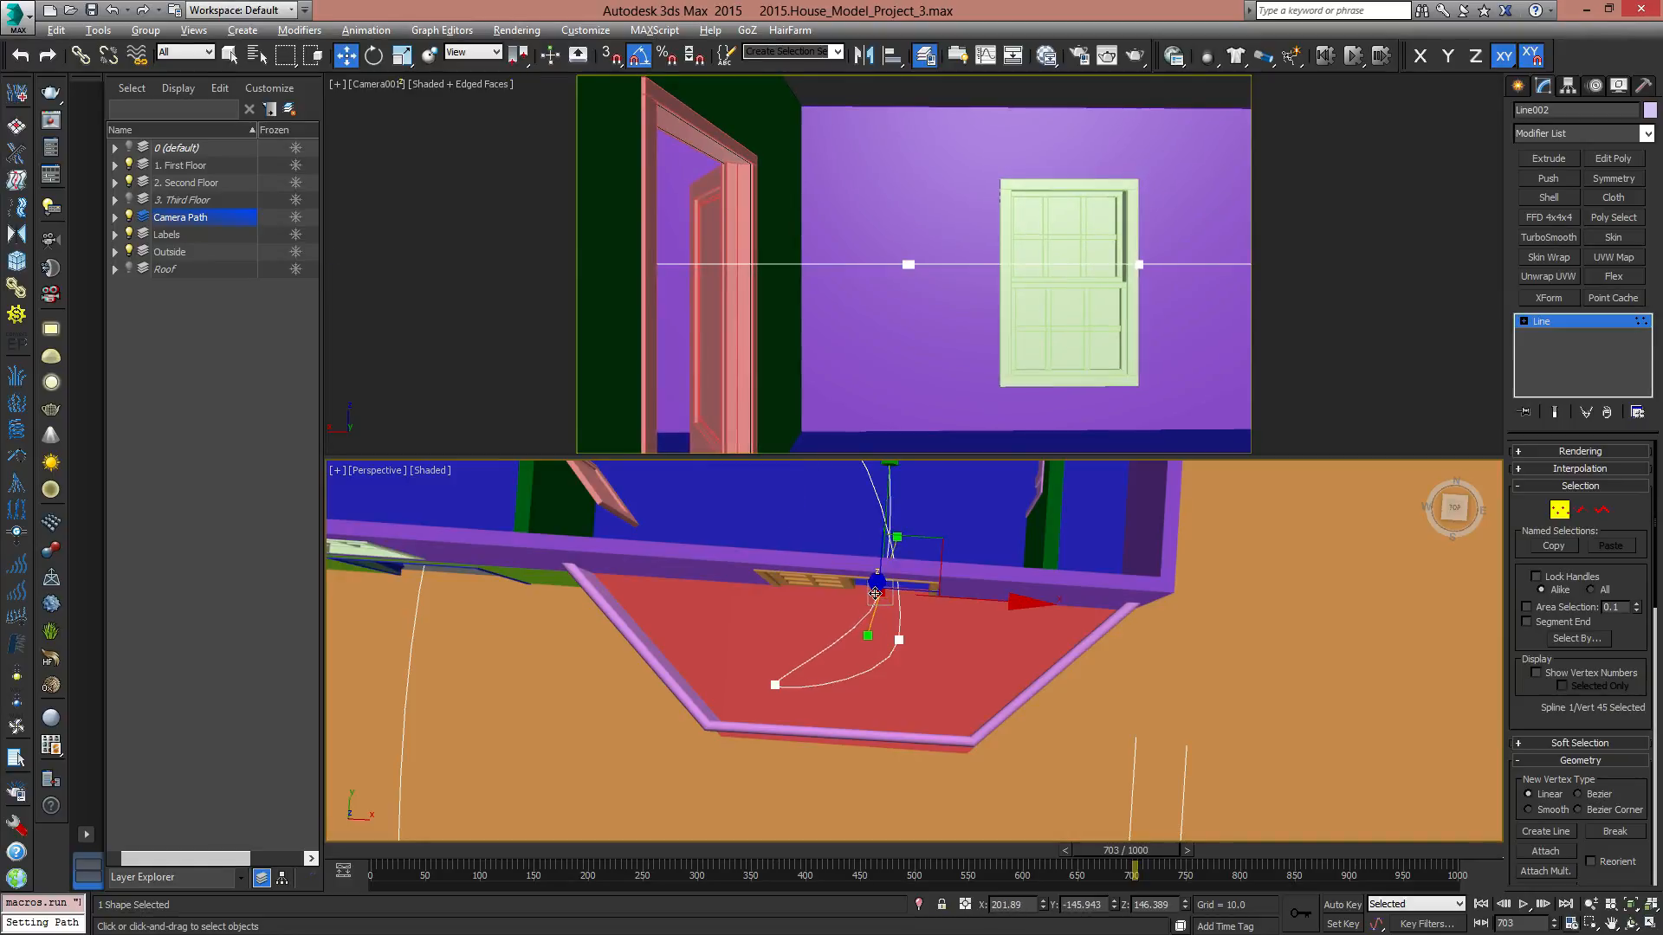
right_click(875, 594)
click(845, 488)
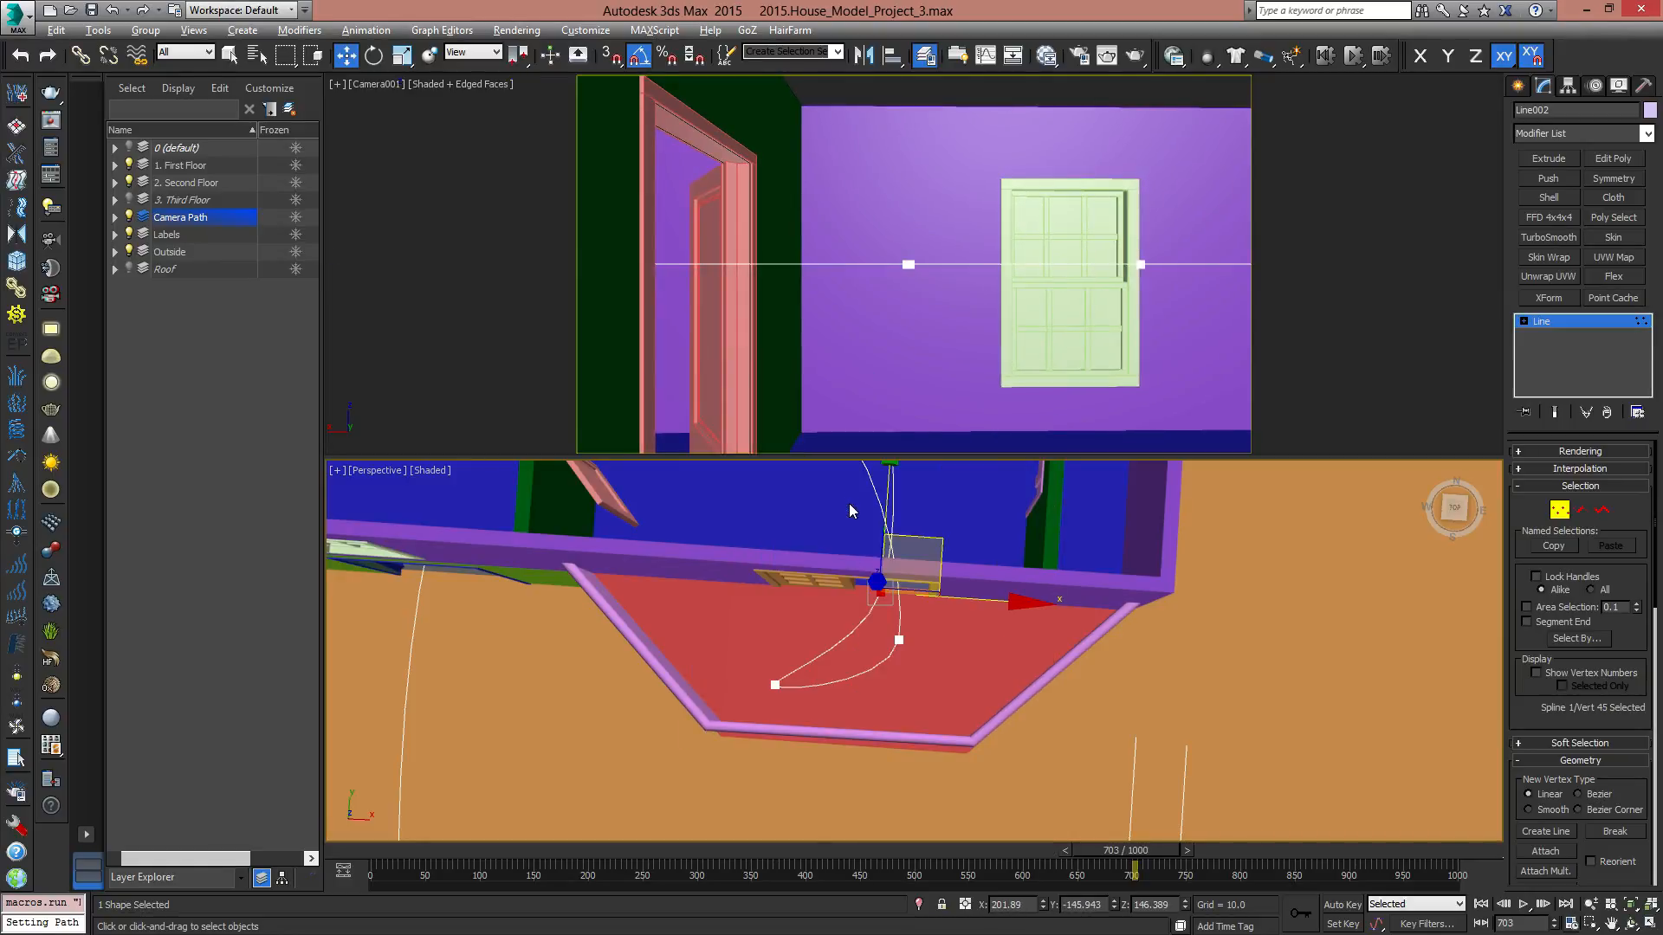
Convert the outer balcony path vertex to Bezier and angle its tangent handles diagonally to round the turn.
click(773, 685)
right_click(769, 672)
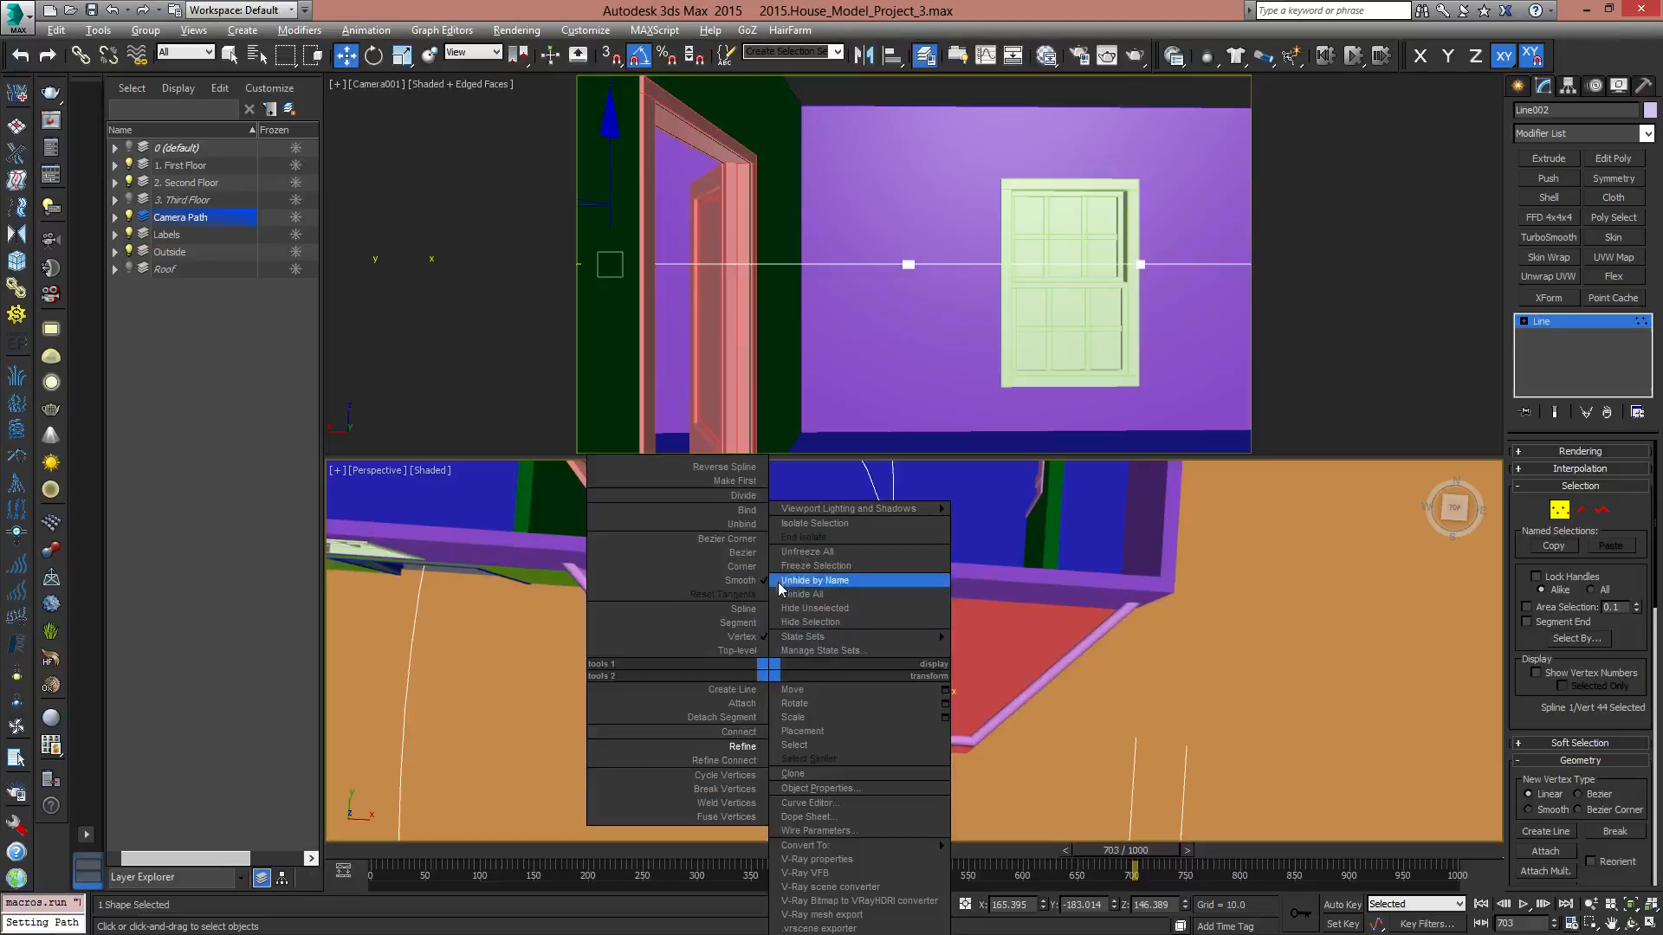
click(745, 554)
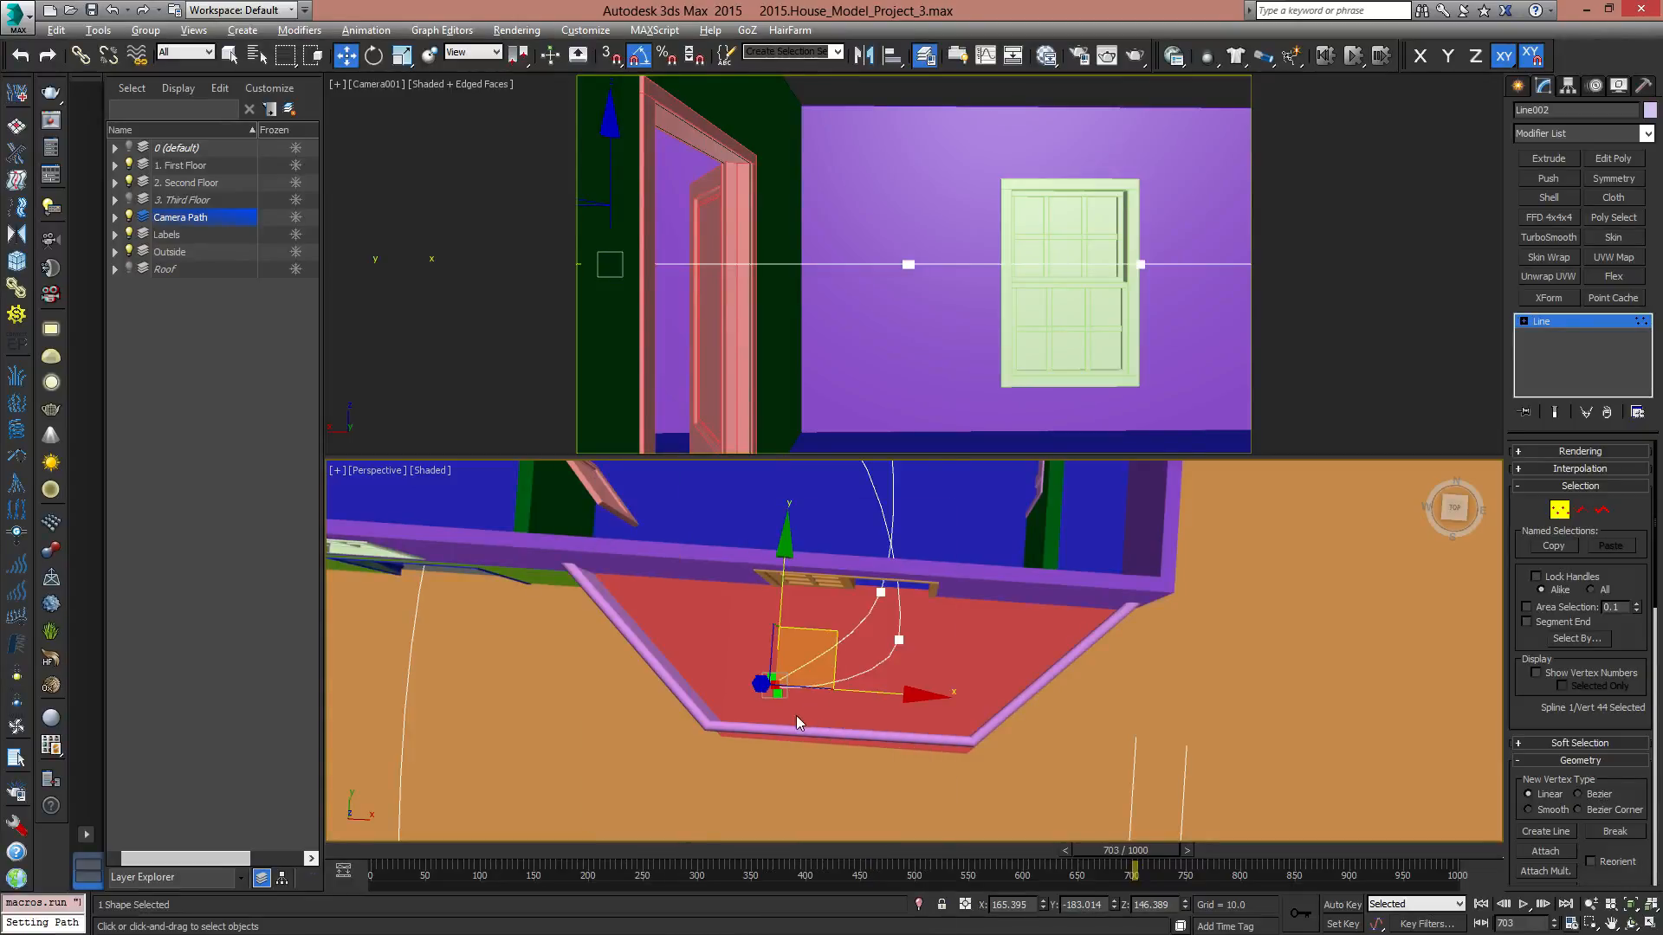
drag(777, 693, 855, 764)
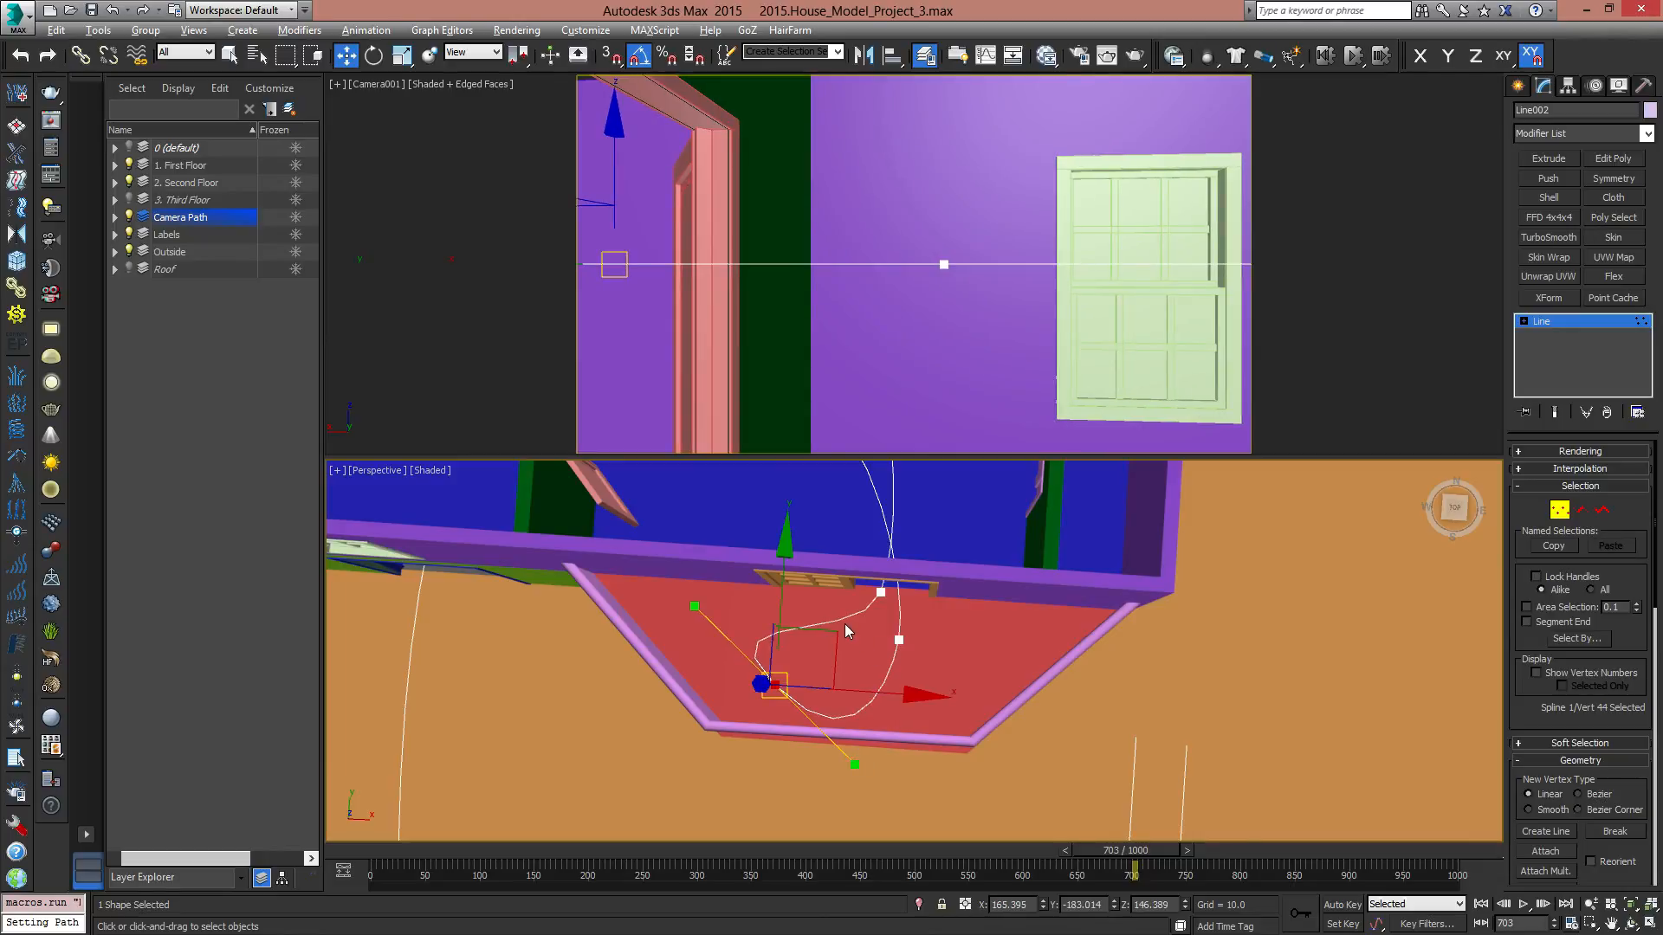
Shift the balcony vertices slightly toward the house, then place the outer Bezier vertex at about X 167.2, Y -185.1.
drag(845, 623, 927, 563)
click(898, 640)
click(879, 584)
click(786, 682)
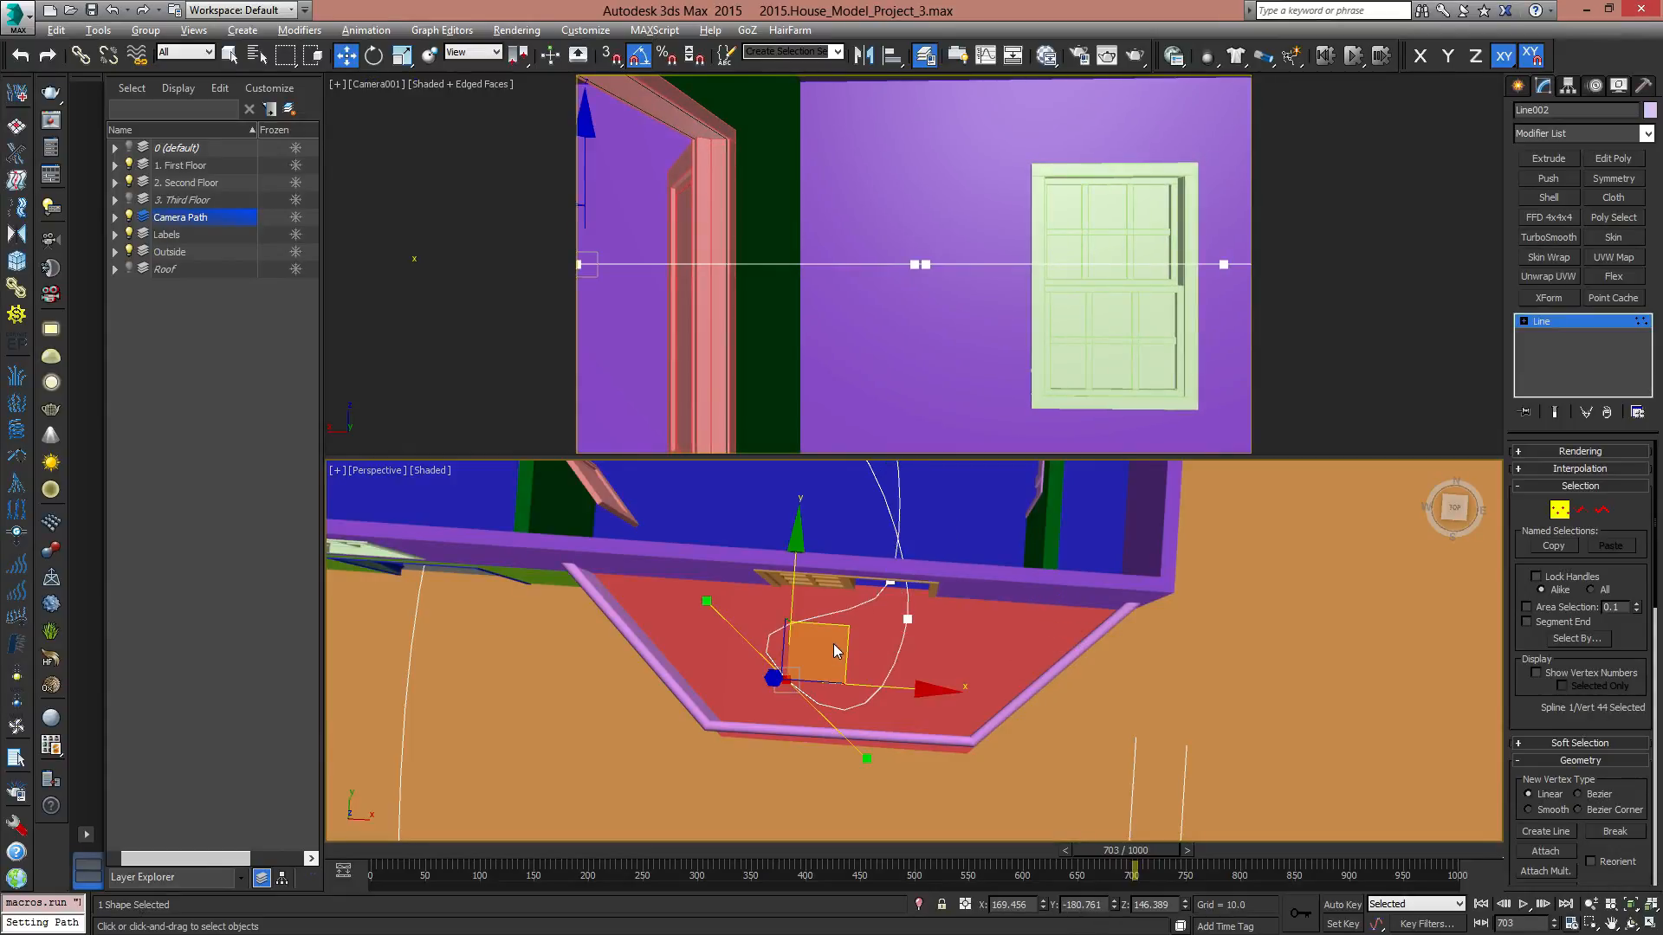
drag(841, 624, 833, 634)
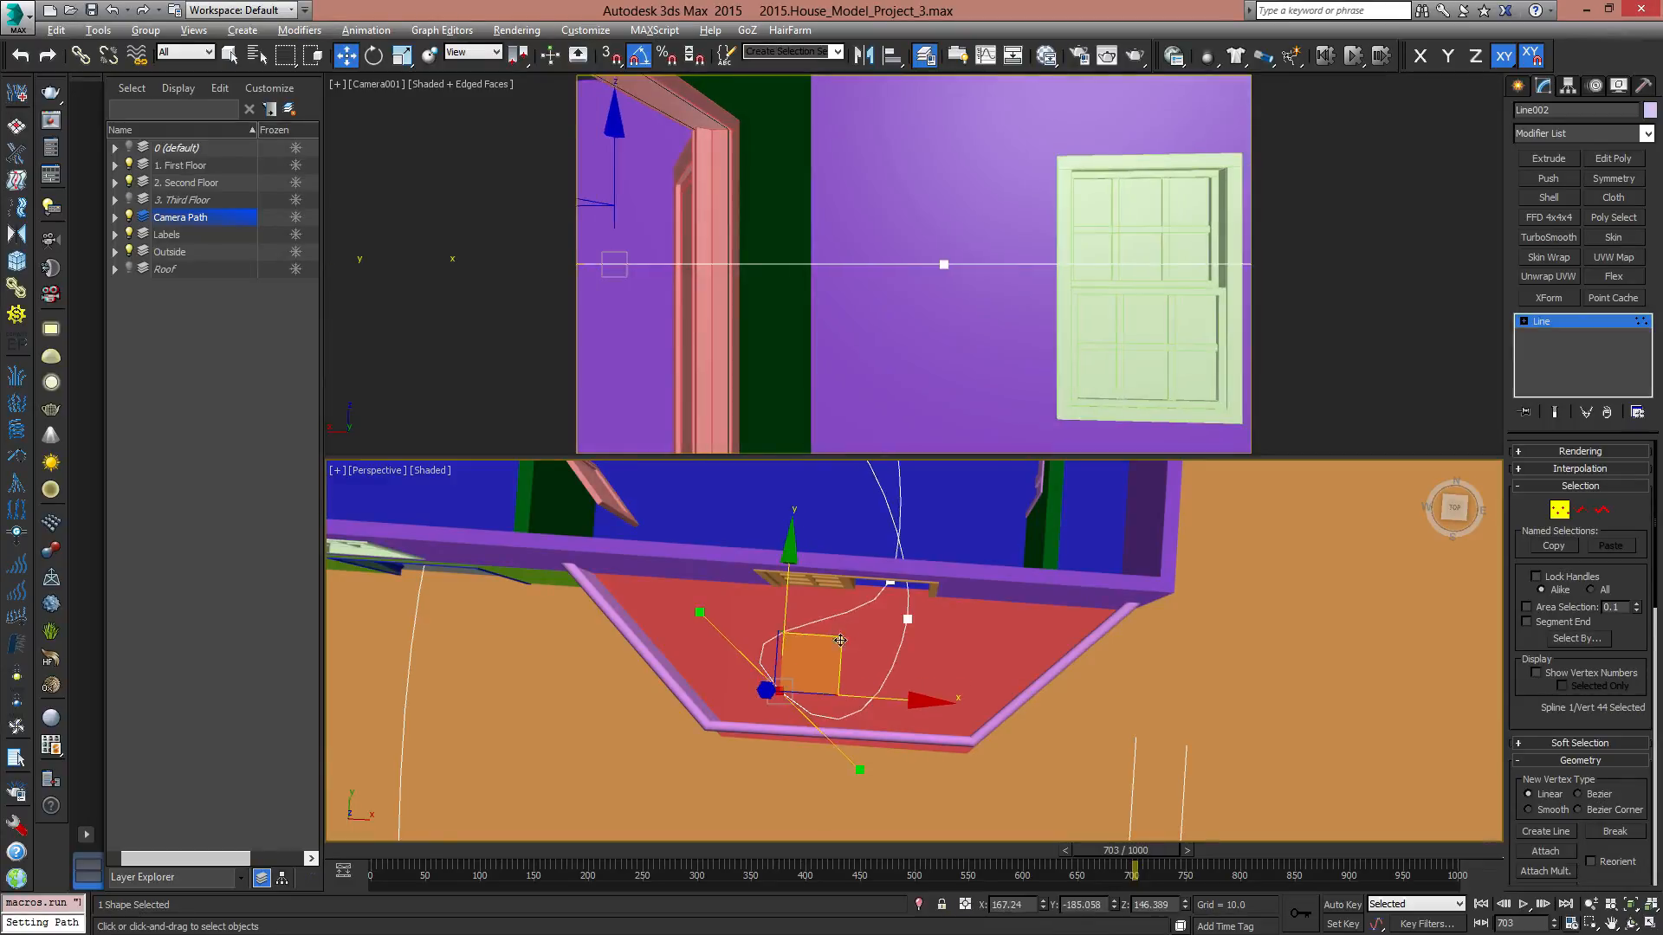
Go to frame 770, convert the bedroom's returning path vertex to Smooth, and move it to about X 189.1, Y -70.1.
scroll(856, 681, down, 3)
drag(1161, 845, 1230, 872)
key(w)
middle_drag(967, 610, 1108, 797)
click(1005, 650)
right_click(1006, 651)
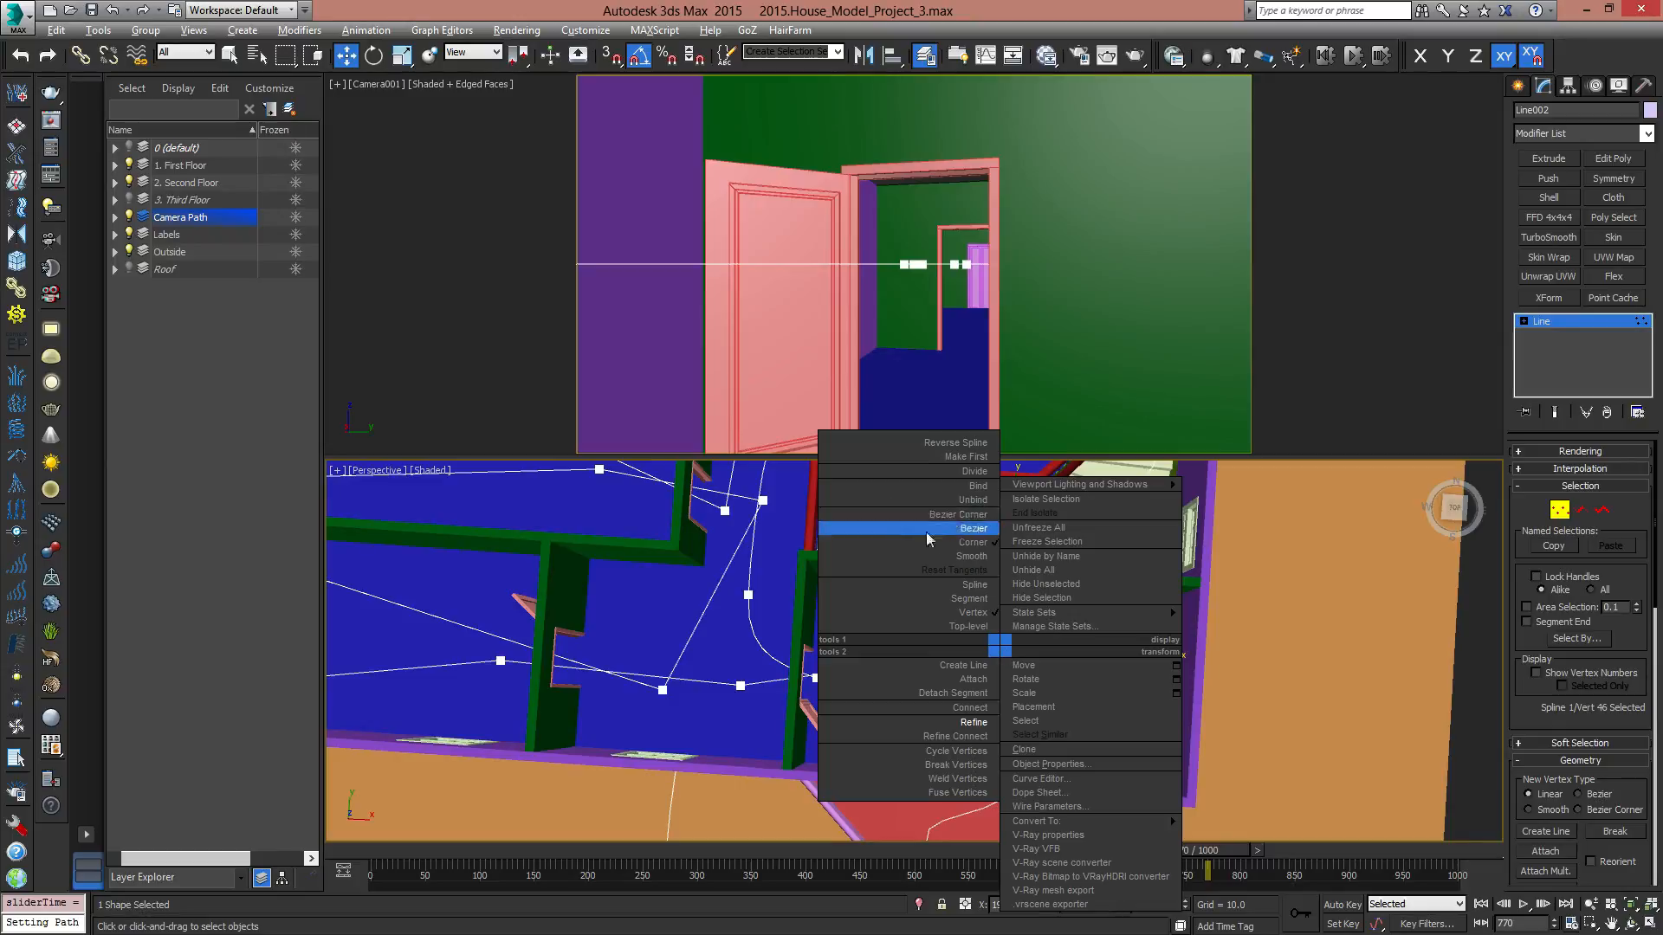
click(971, 556)
middle_drag(1030, 663, 1020, 622)
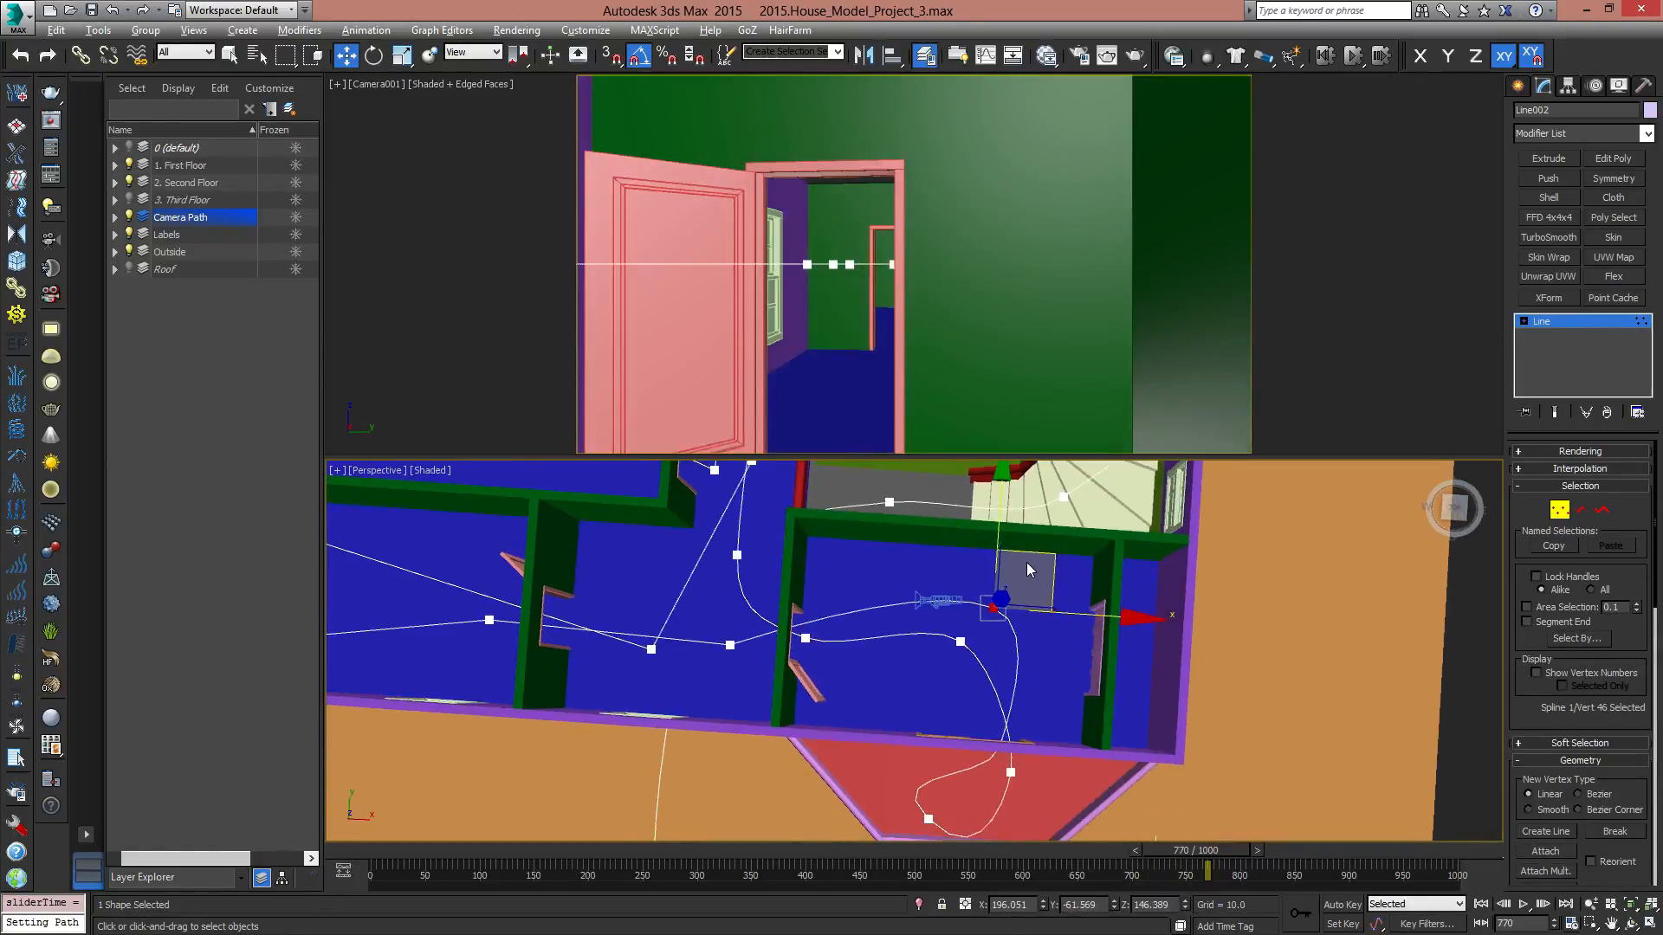
drag(1032, 555, 1017, 570)
Convert the two hallway vertices and three vertices in the room opposite the balcony bedroom to Smooth.
middle_drag(907, 620, 1192, 615)
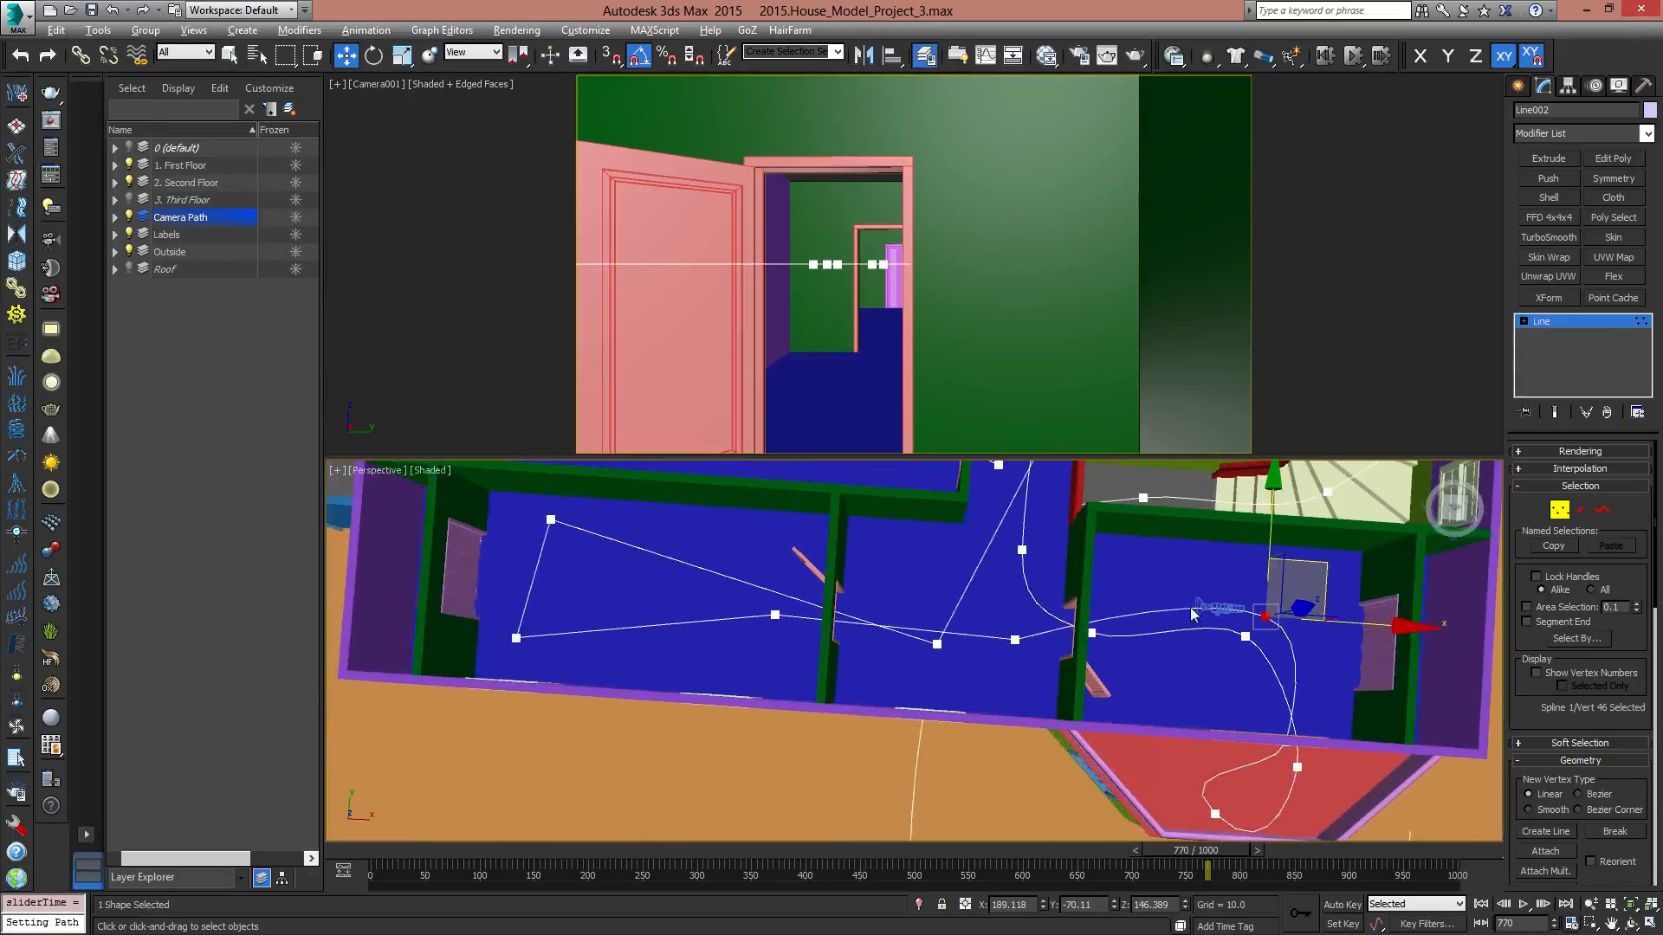
click(1012, 639)
scroll(700, 635, down, 3)
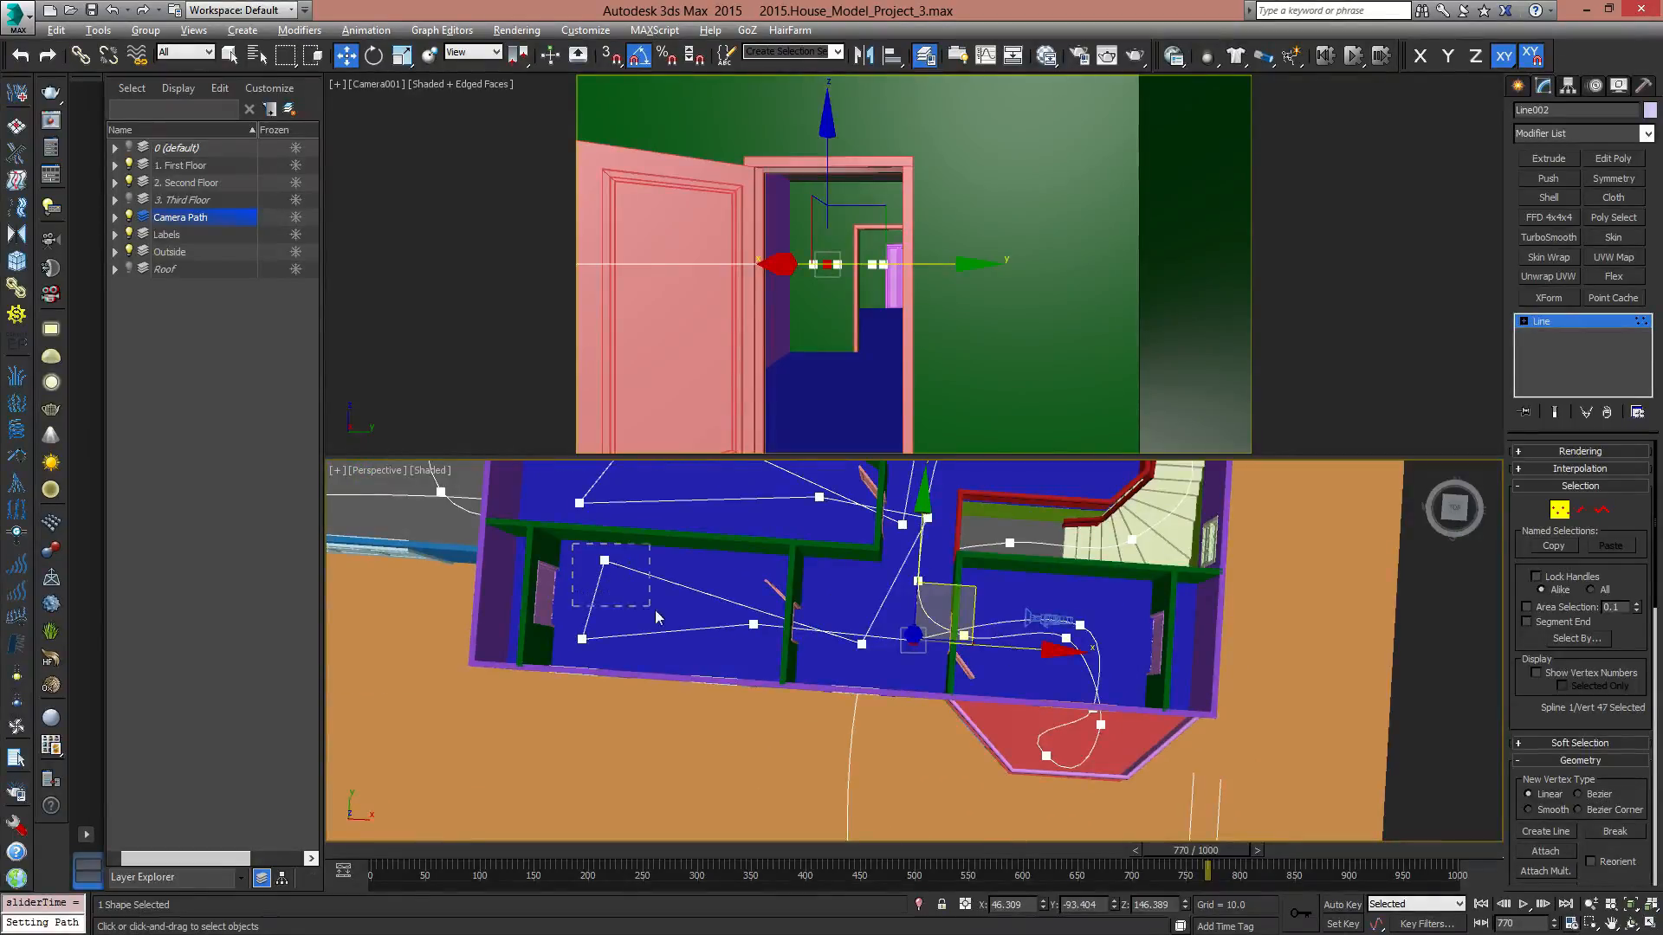
drag(882, 699, 758, 641)
drag(587, 583, 610, 572)
ctrl+click(581, 638)
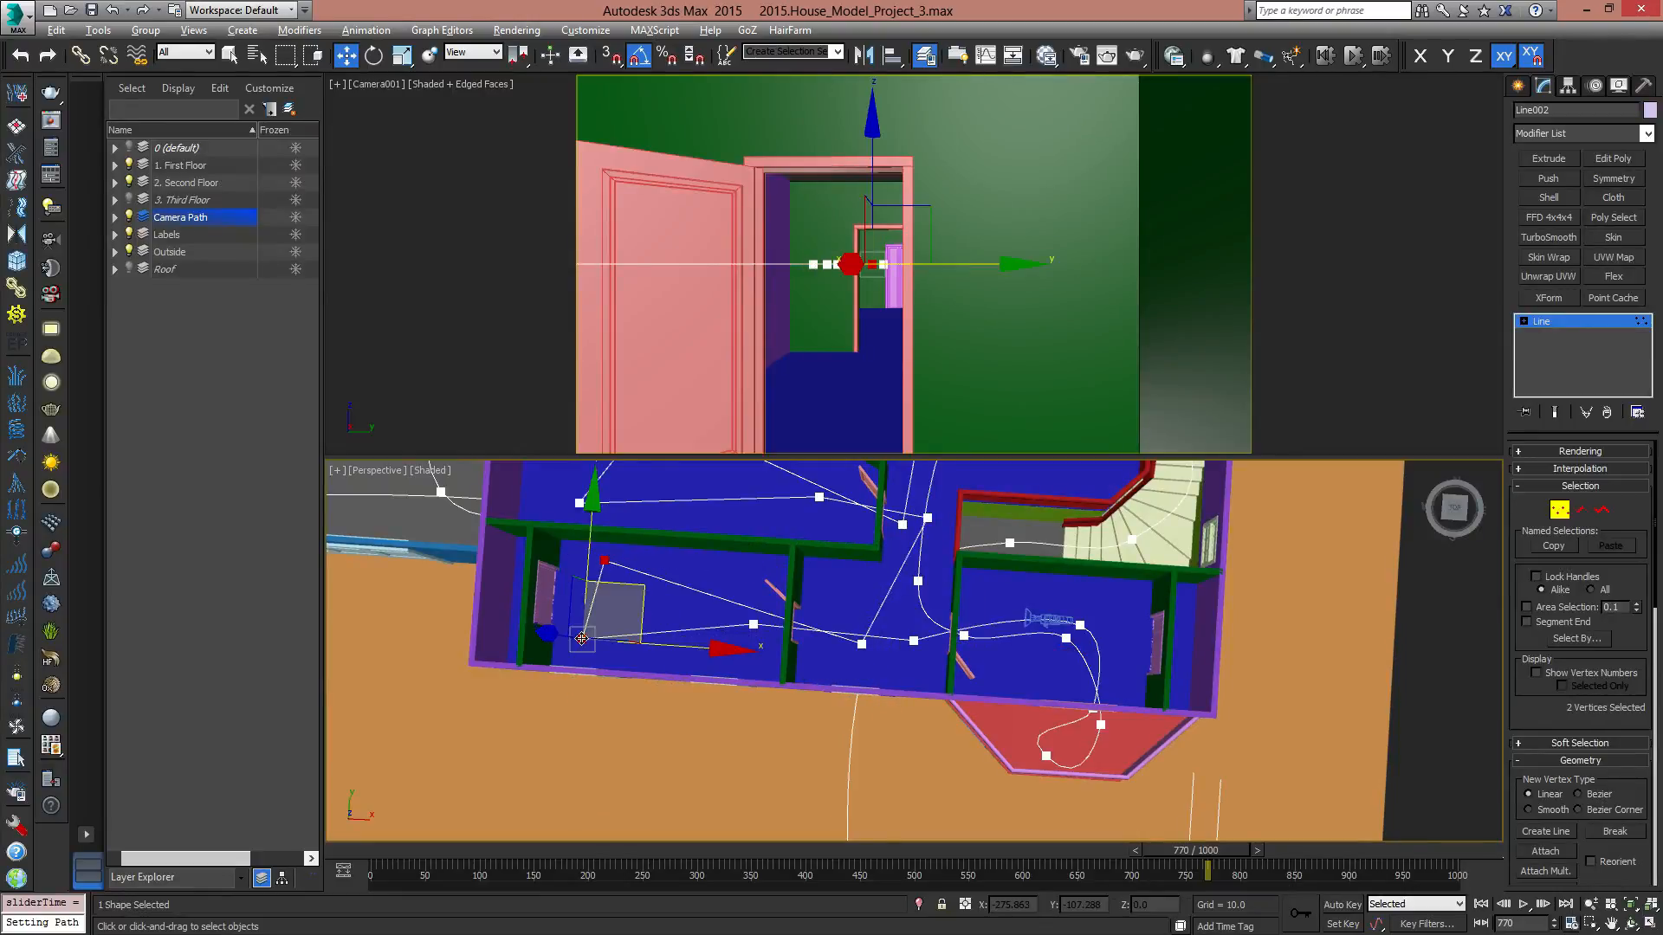
ctrl+click(752, 624)
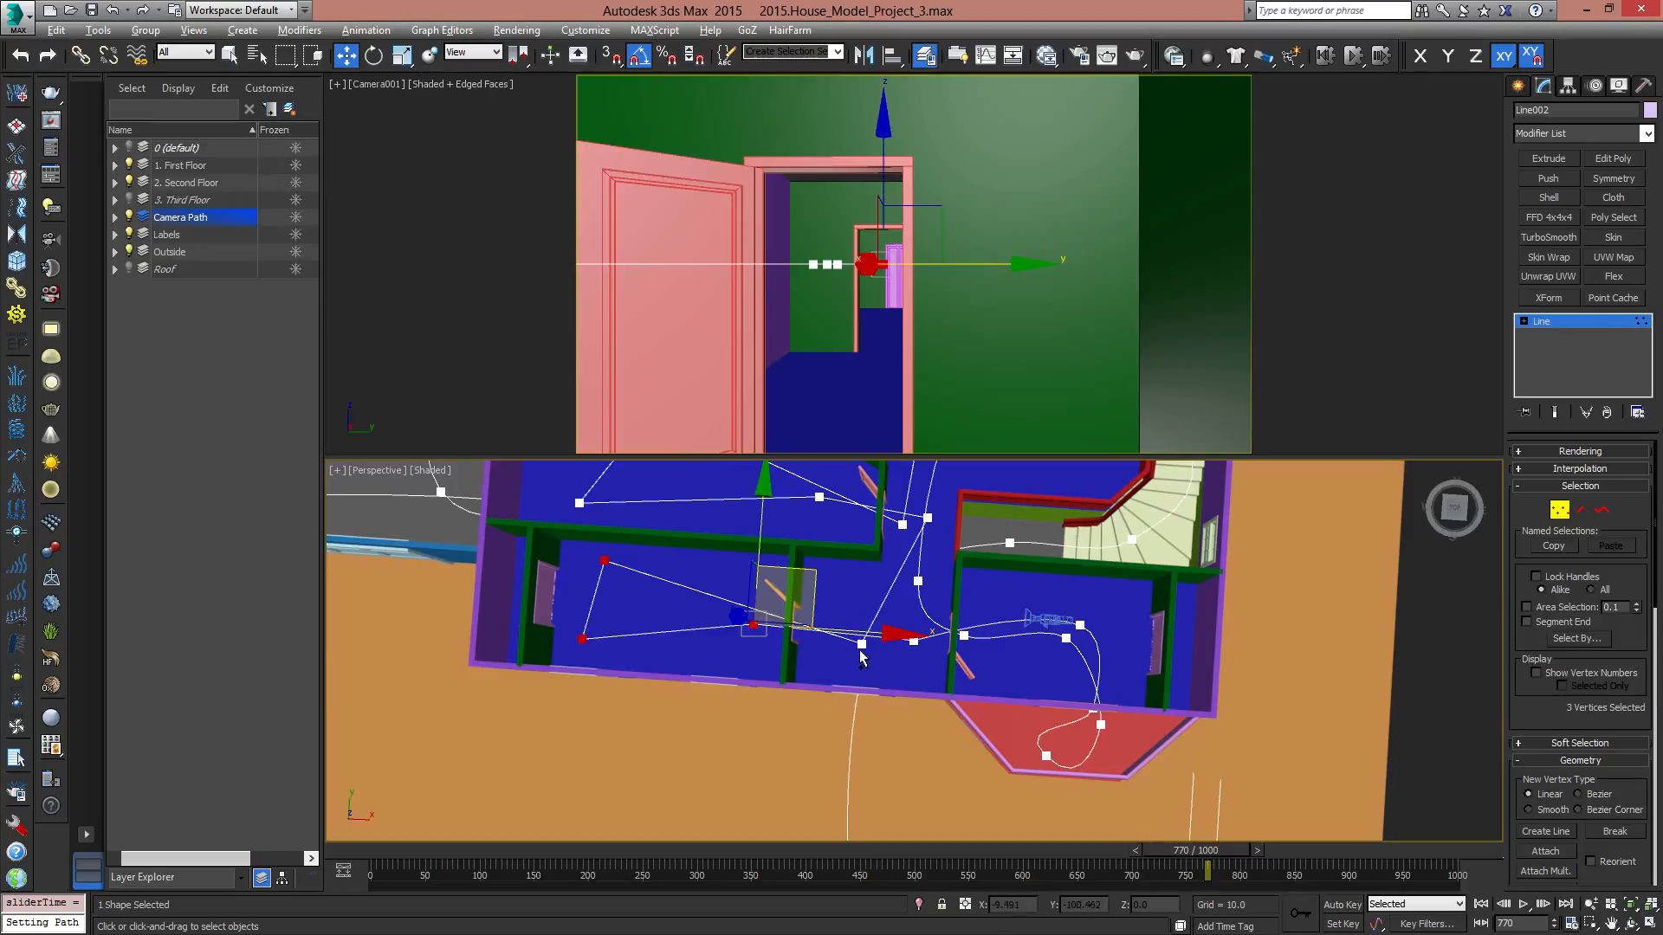
ctrl+click(912, 641)
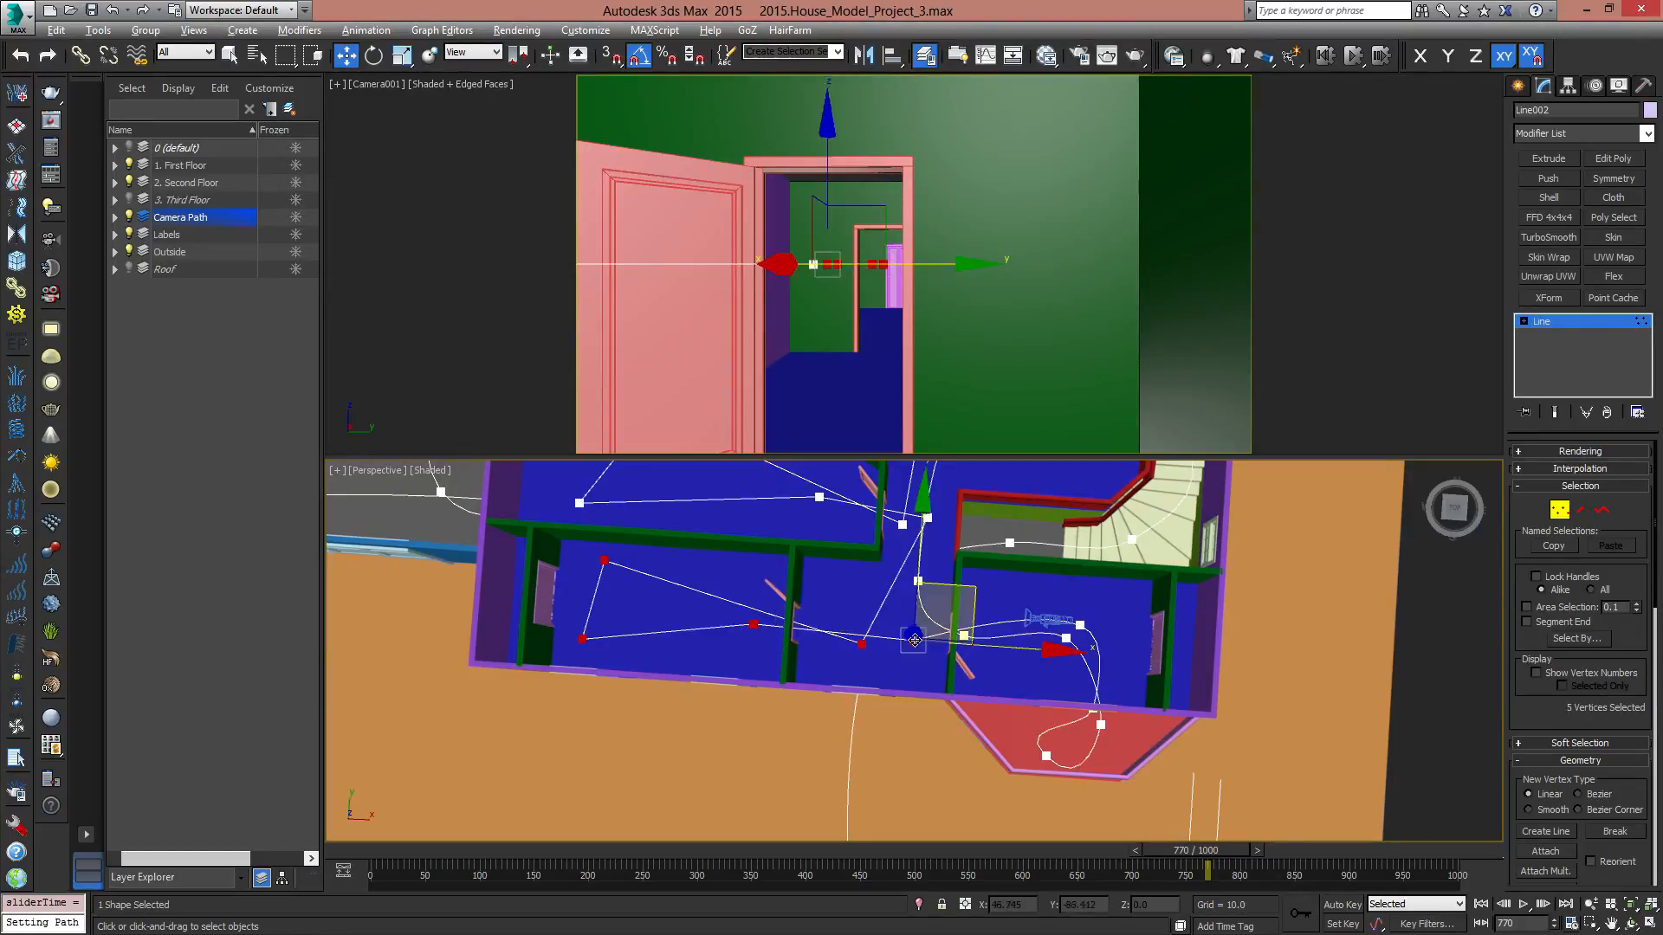
alt+middle_drag(911, 641, 898, 725)
middle_drag(936, 605, 911, 648)
scroll(960, 715, up, 3)
right_click(902, 640)
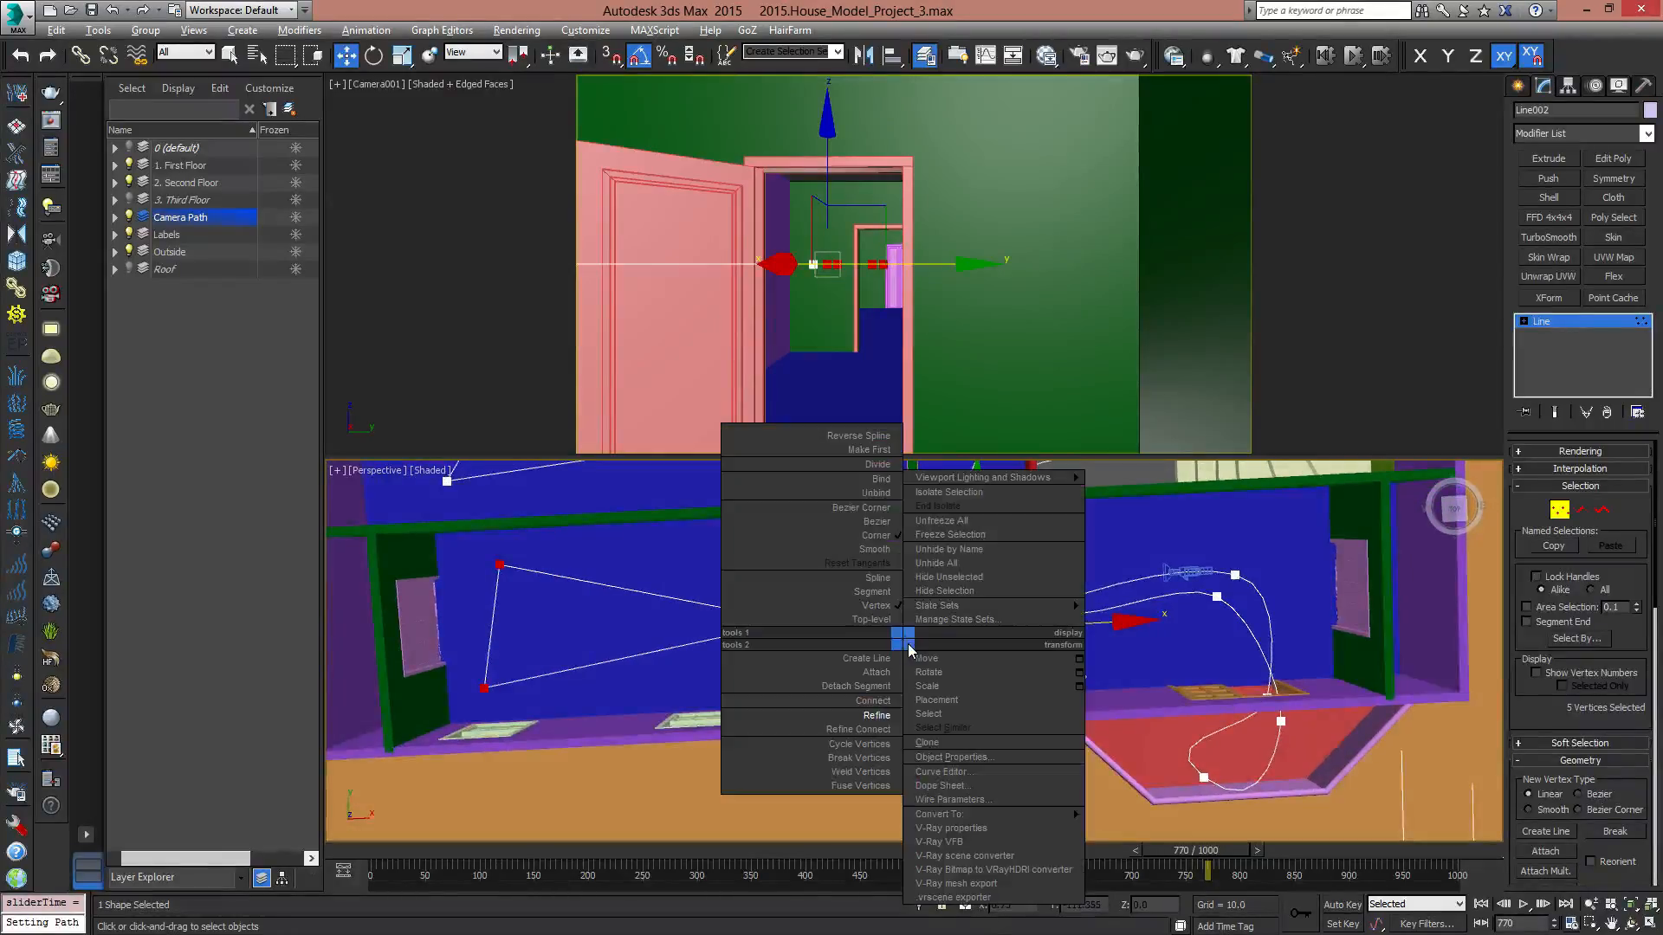
click(871, 549)
Shift the returning hallway path vertex closer to the balcony bedroom's doorway.
click(968, 642)
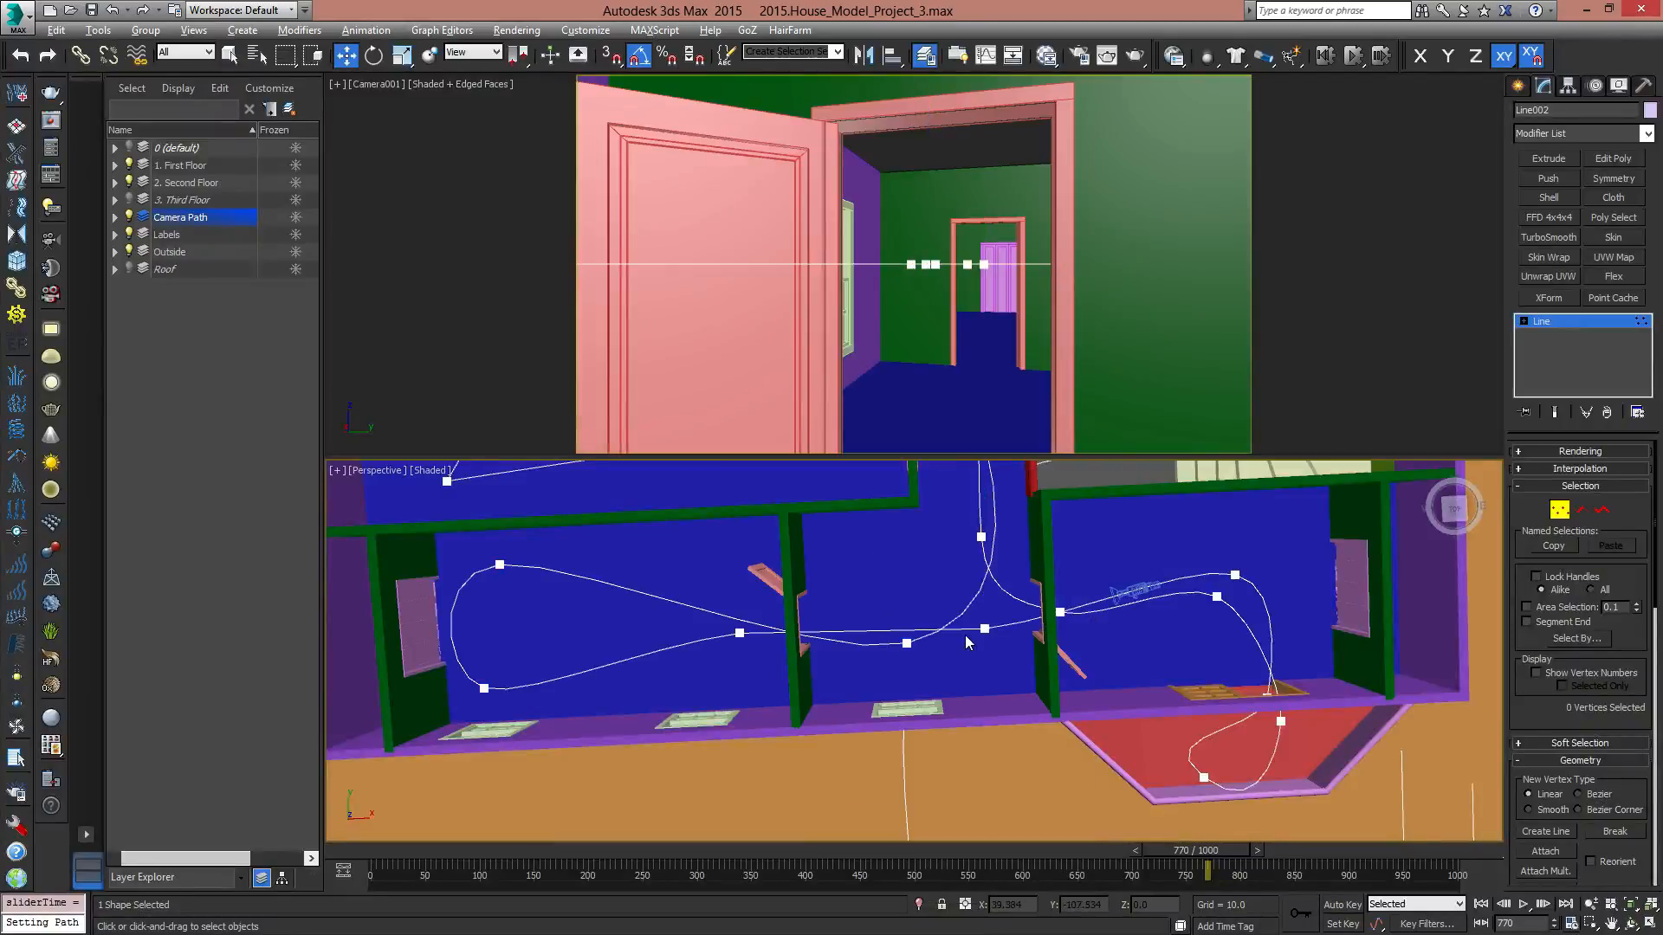
click(986, 627)
drag(1037, 582, 1076, 555)
click(742, 632)
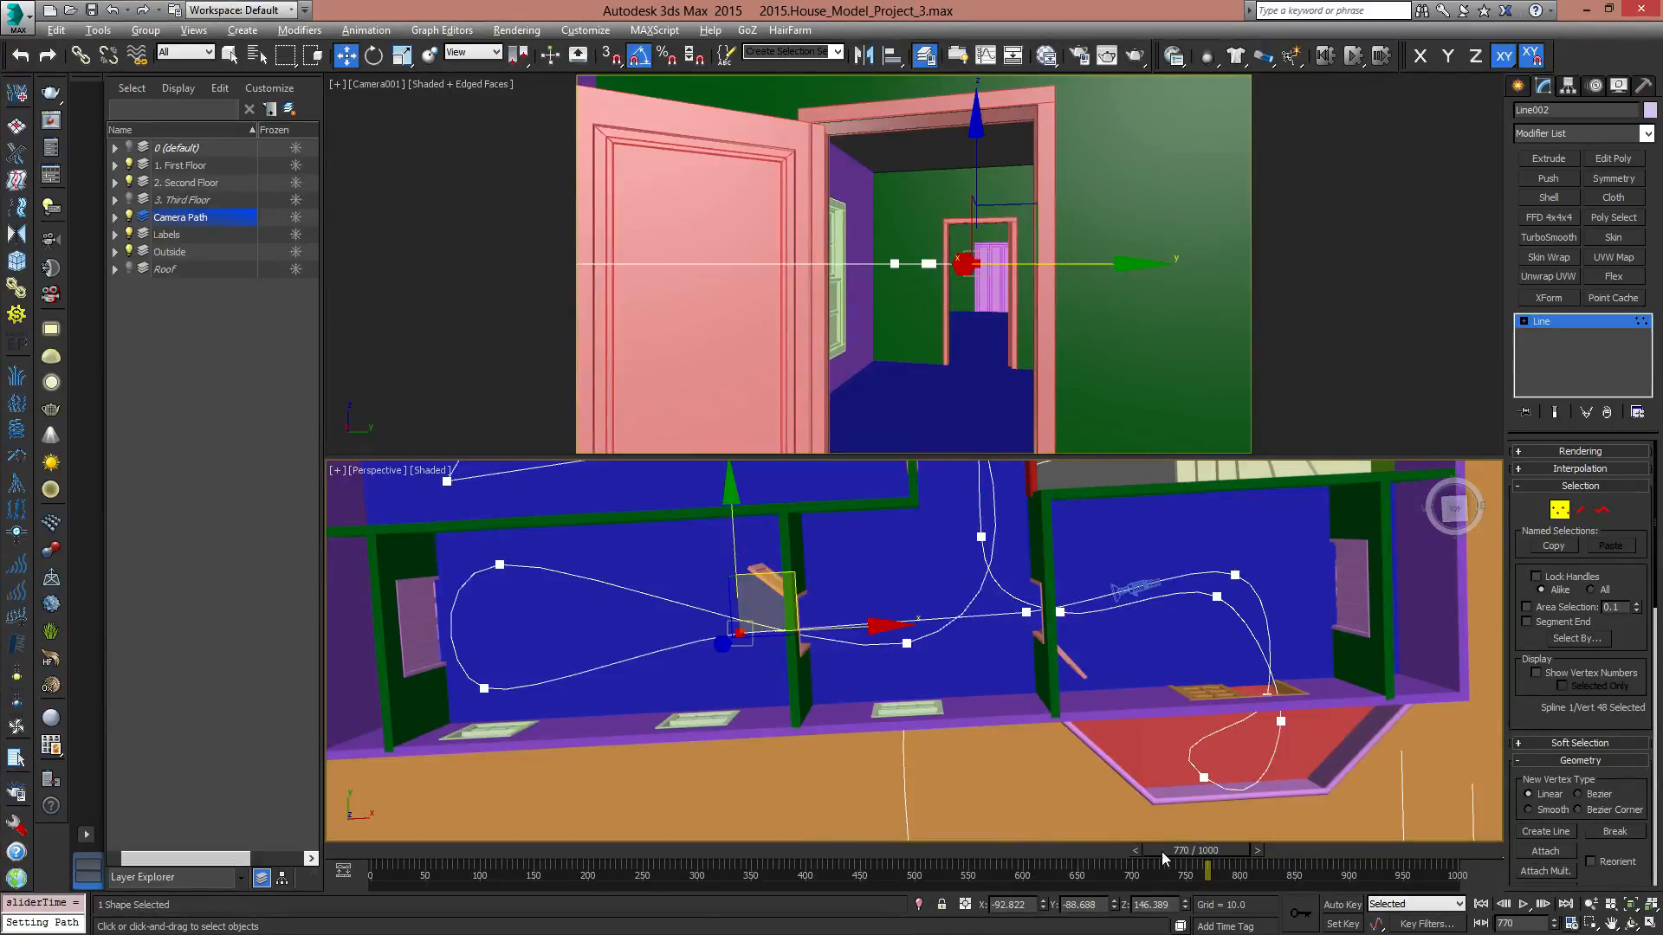
At frame 822, move the opposite room's two far path vertices inward to about X -209.3, Y -53.1 and X -216.5, Y -112.4.
drag(1163, 858, 1227, 856)
key(w)
mouse_move(867, 712)
middle_down()
mouse_move(1115, 709)
mouse_move(885, 722)
middle_up()
drag(794, 582, 795, 578)
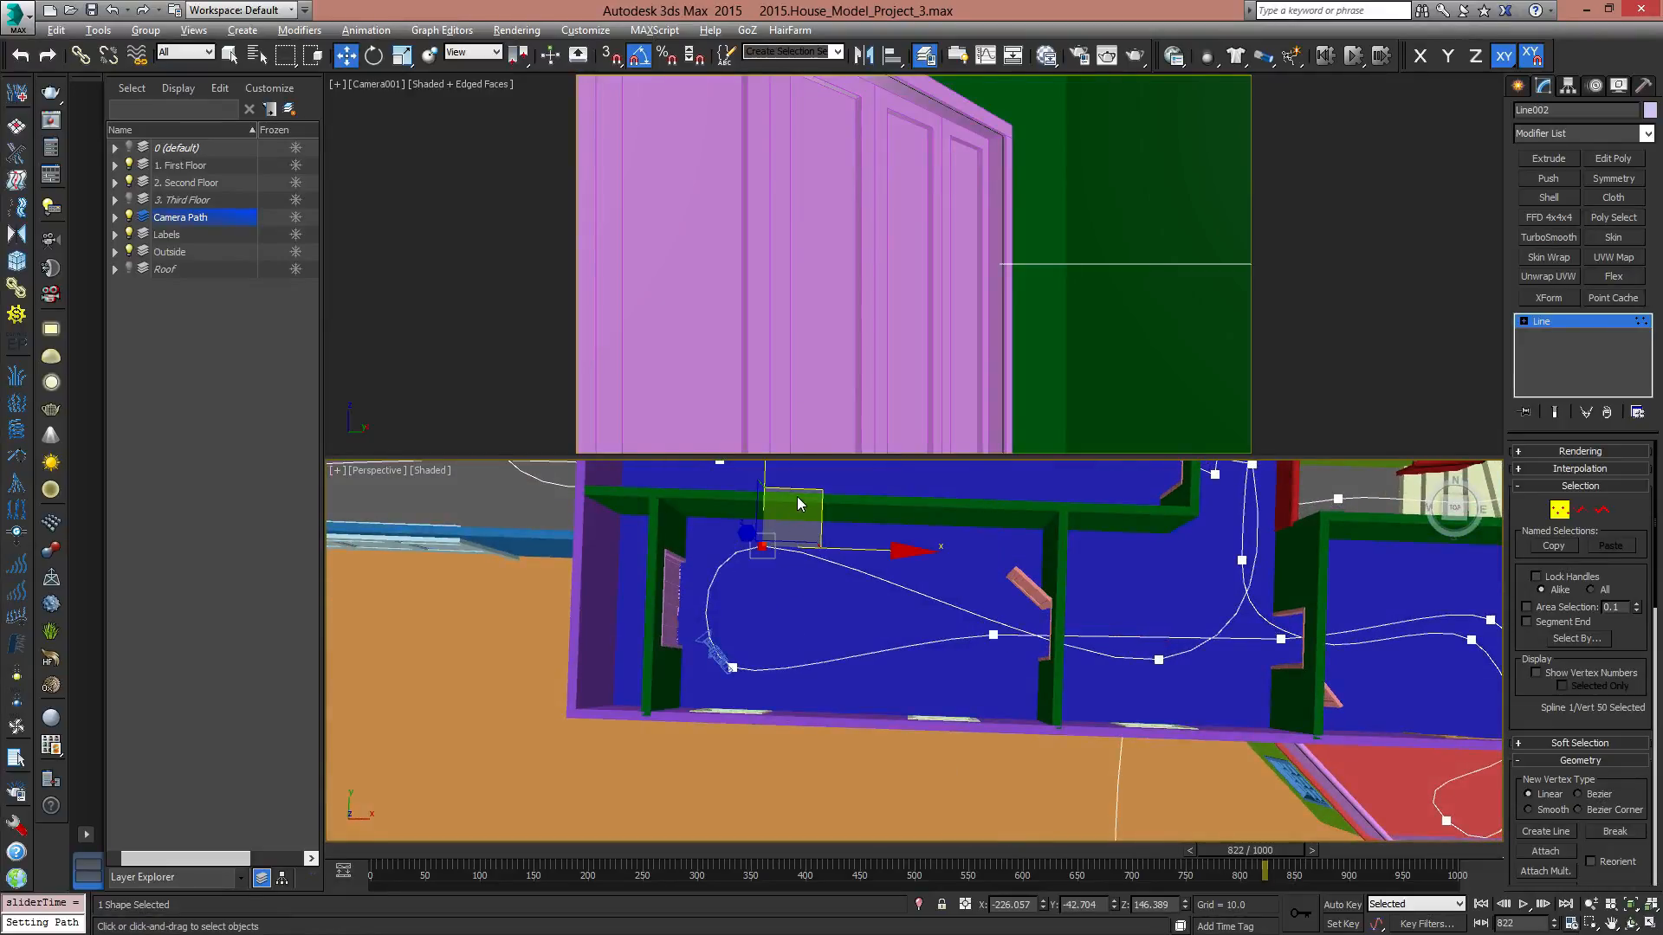
drag(810, 484, 838, 503)
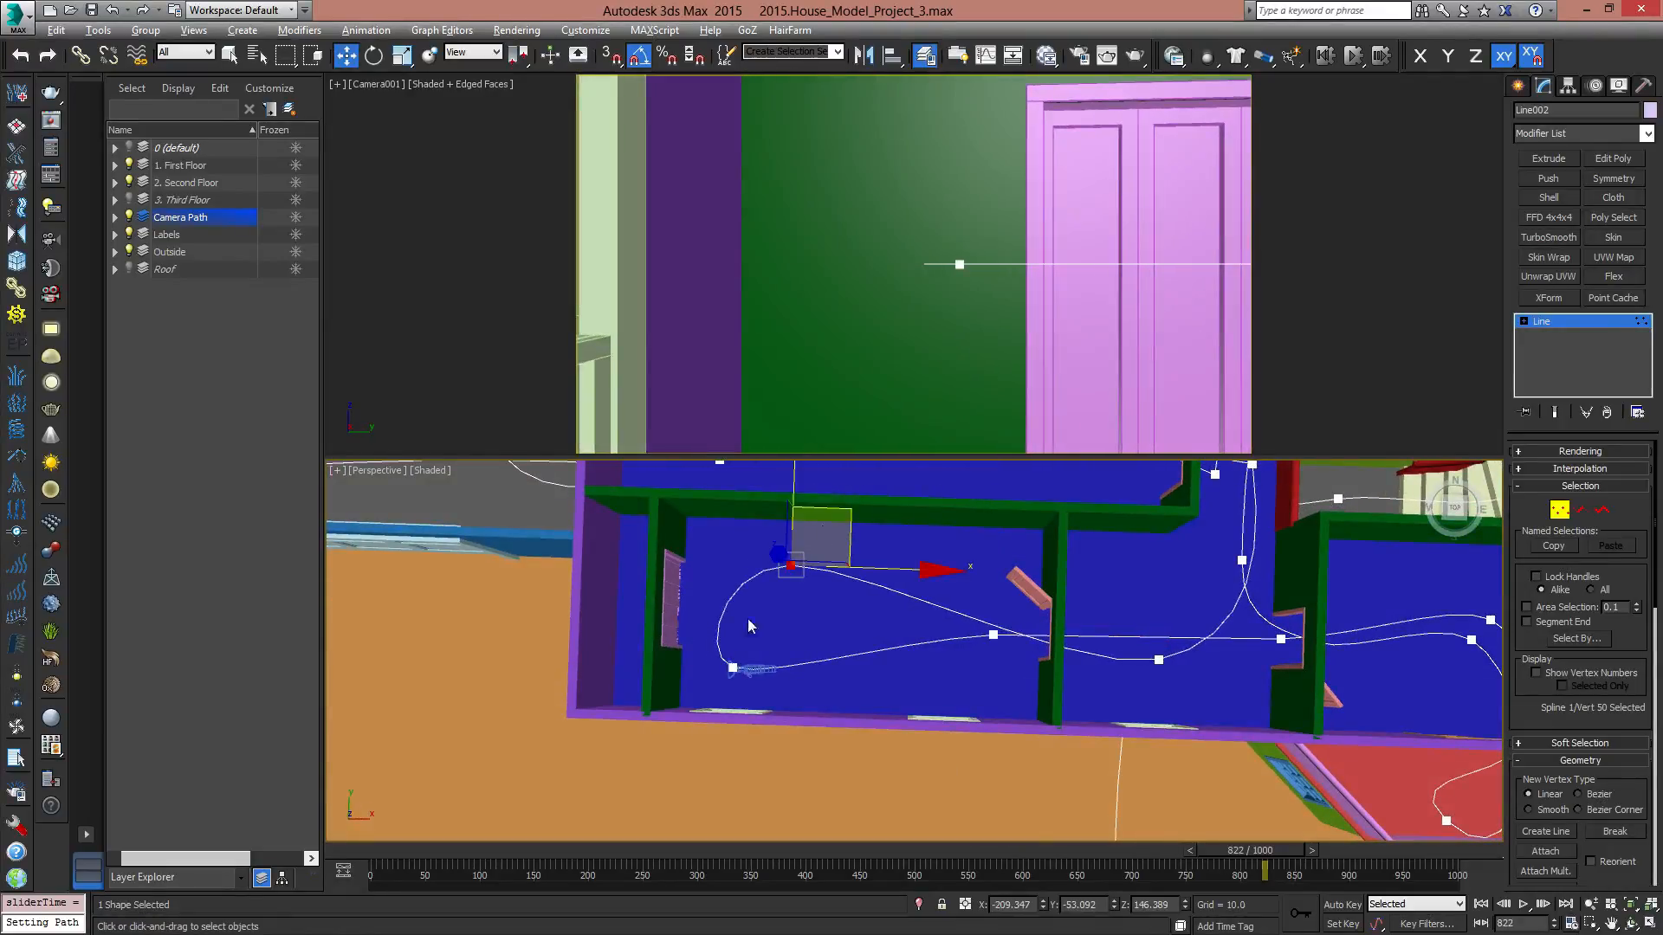
drag(765, 693, 762, 690)
drag(790, 615, 830, 614)
Go to frame 885, convert the hallway vertex outside the next room's doorway to Smooth, and shift it back along the hallway.
drag(1239, 851, 1307, 854)
middle_drag(1200, 615, 966, 867)
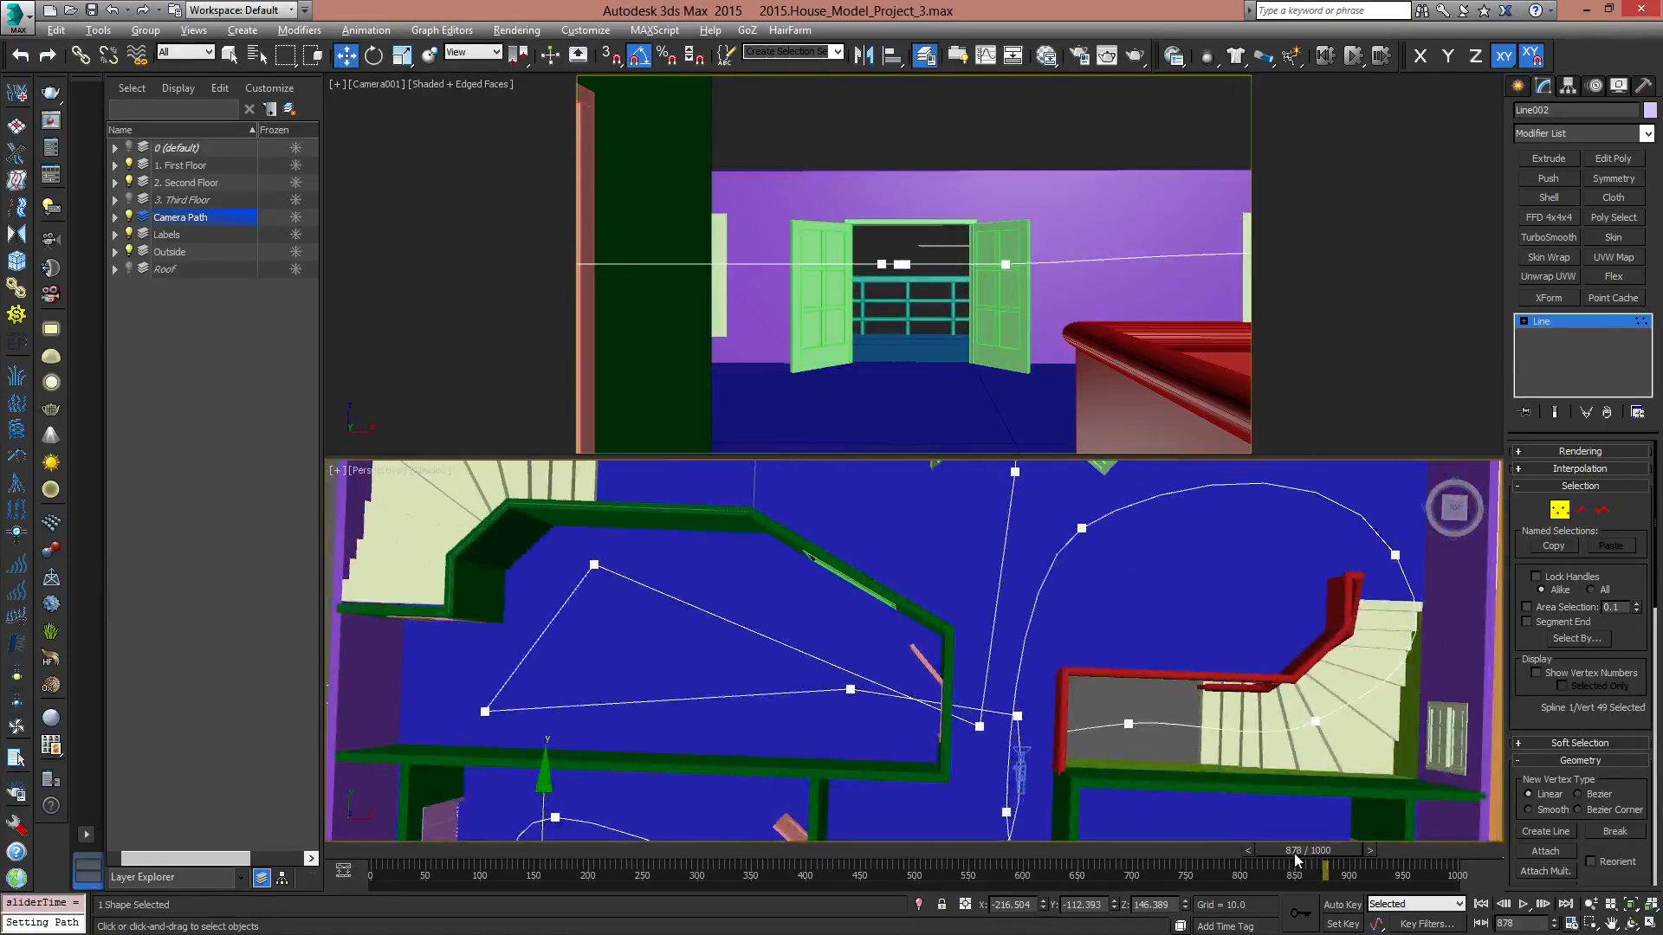
drag(1331, 857, 1339, 853)
key(w)
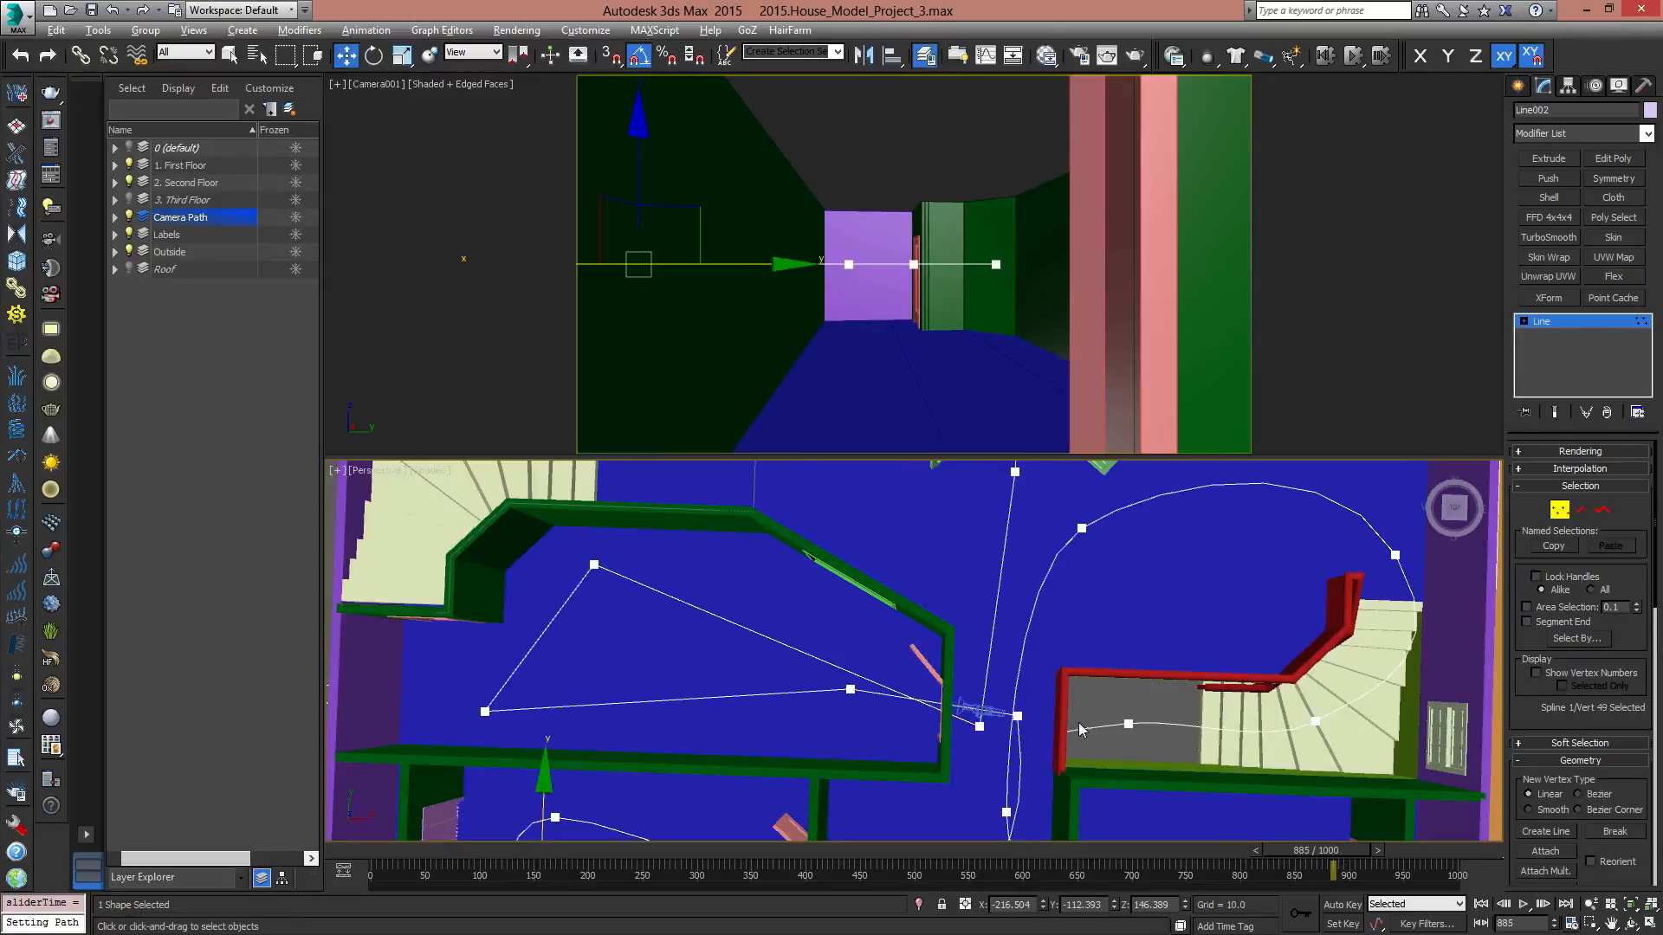
click(1015, 719)
right_click(1015, 719)
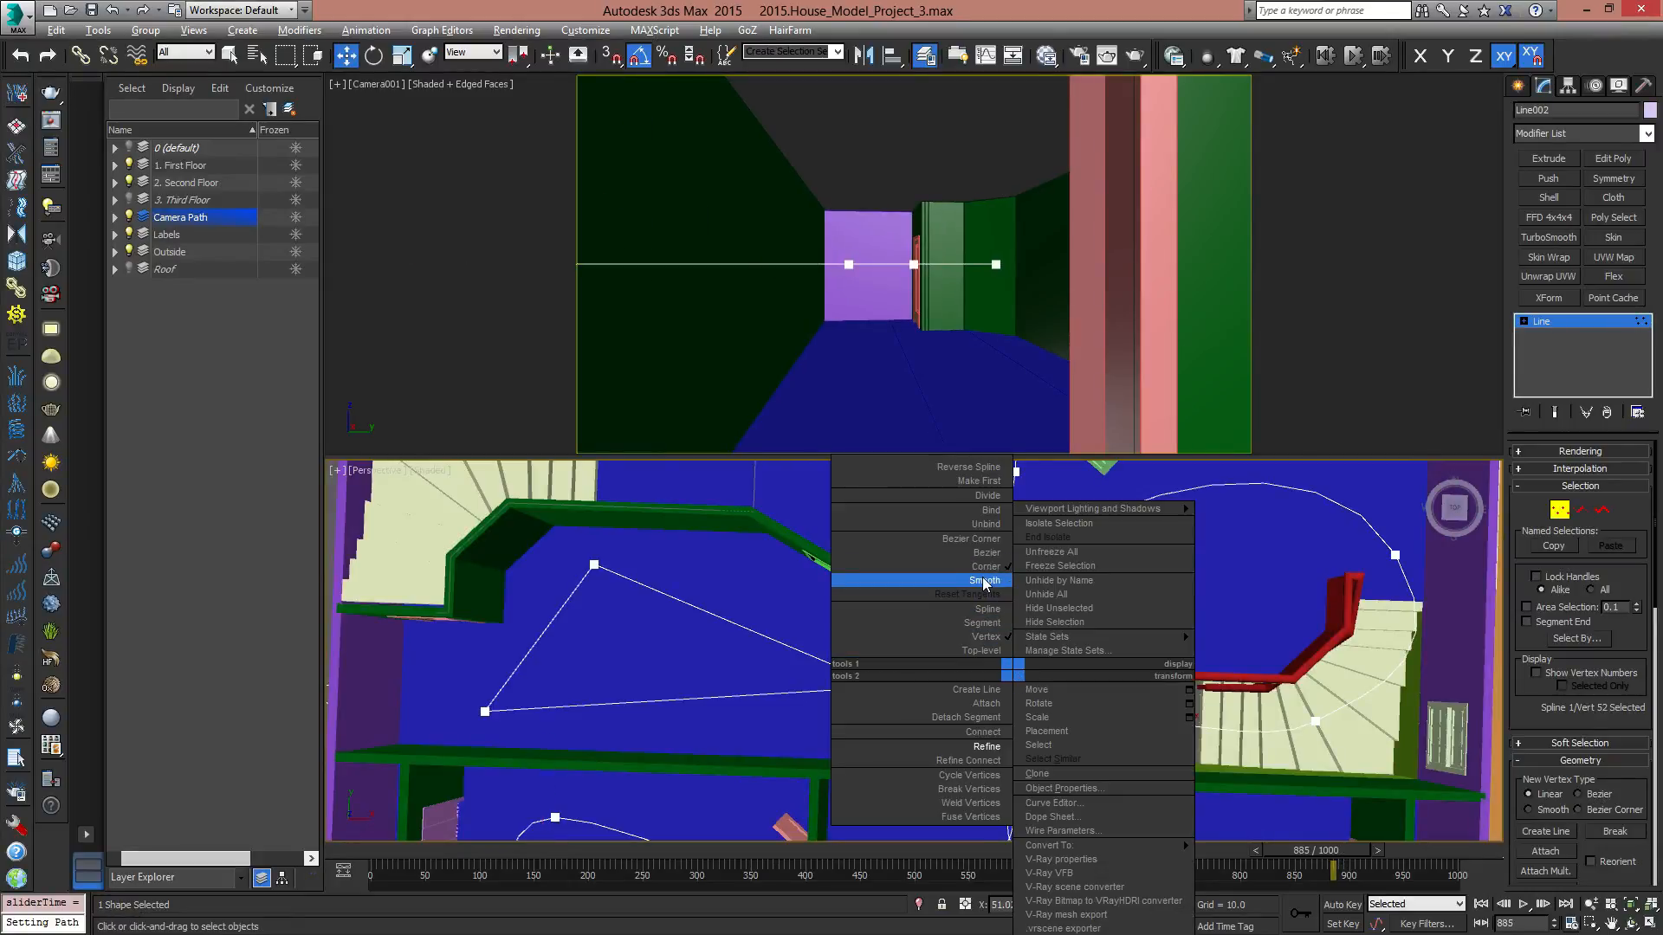
click(987, 581)
middle_drag(1028, 772, 880, 645)
drag(914, 538, 927, 630)
Convert the three camera path vertices inside the angled-wall room beside the staircase to Smooth.
middle_drag(770, 575, 953, 695)
scroll(880, 672, down, 2)
click(732, 598)
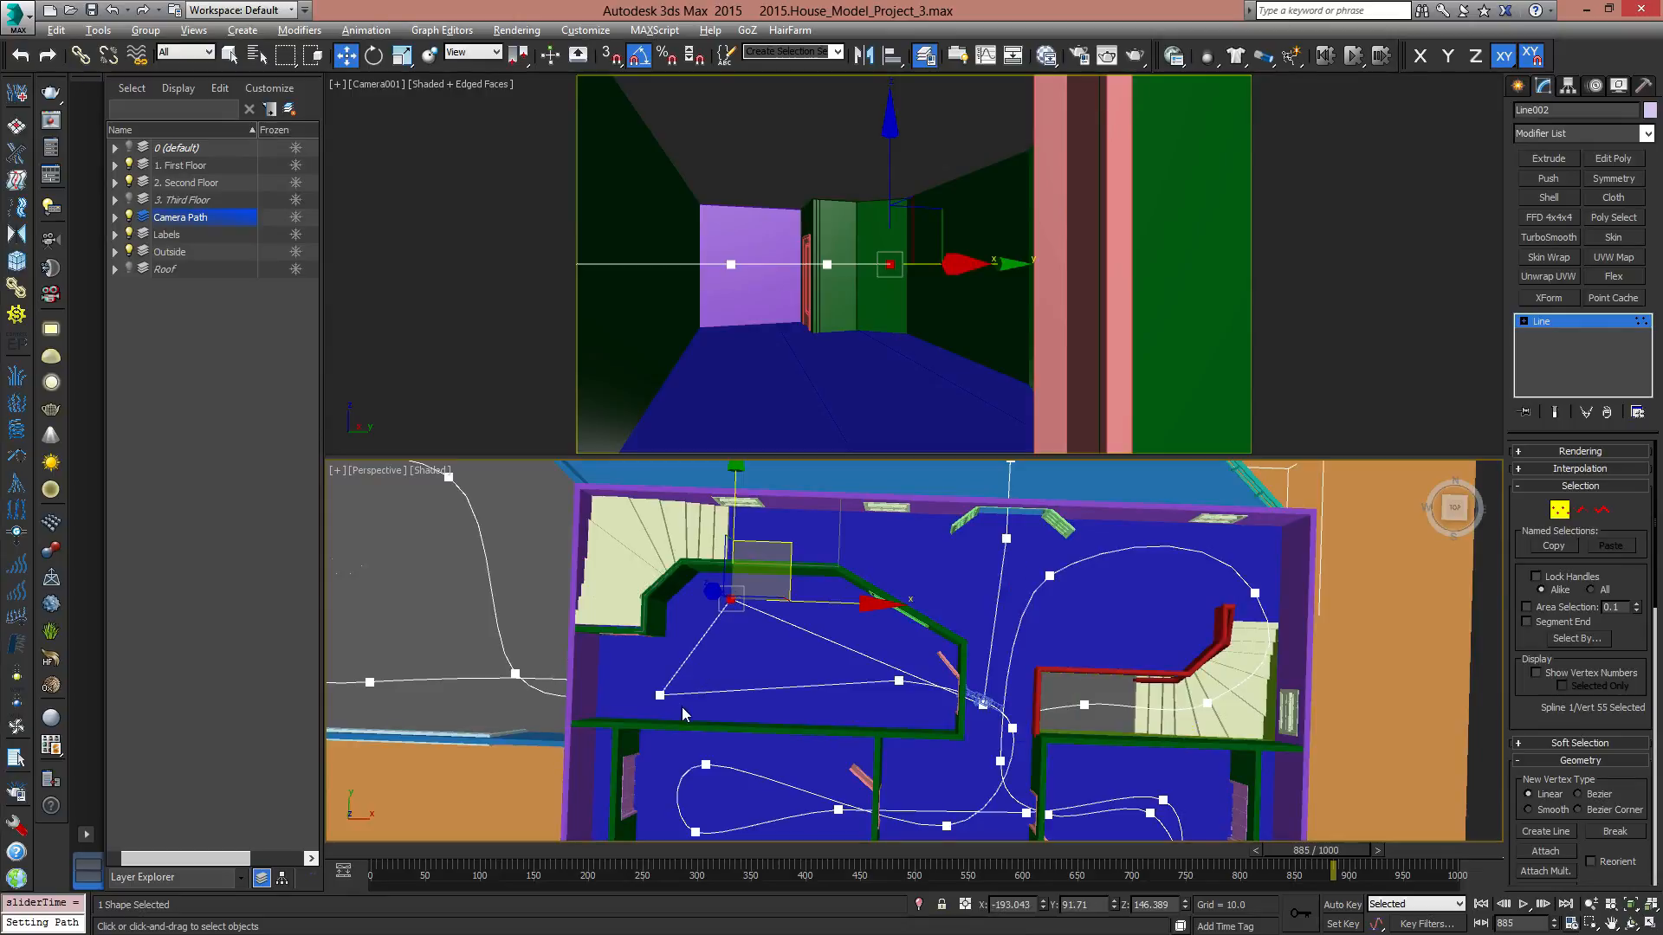
ctrl+click(659, 696)
ctrl+click(901, 681)
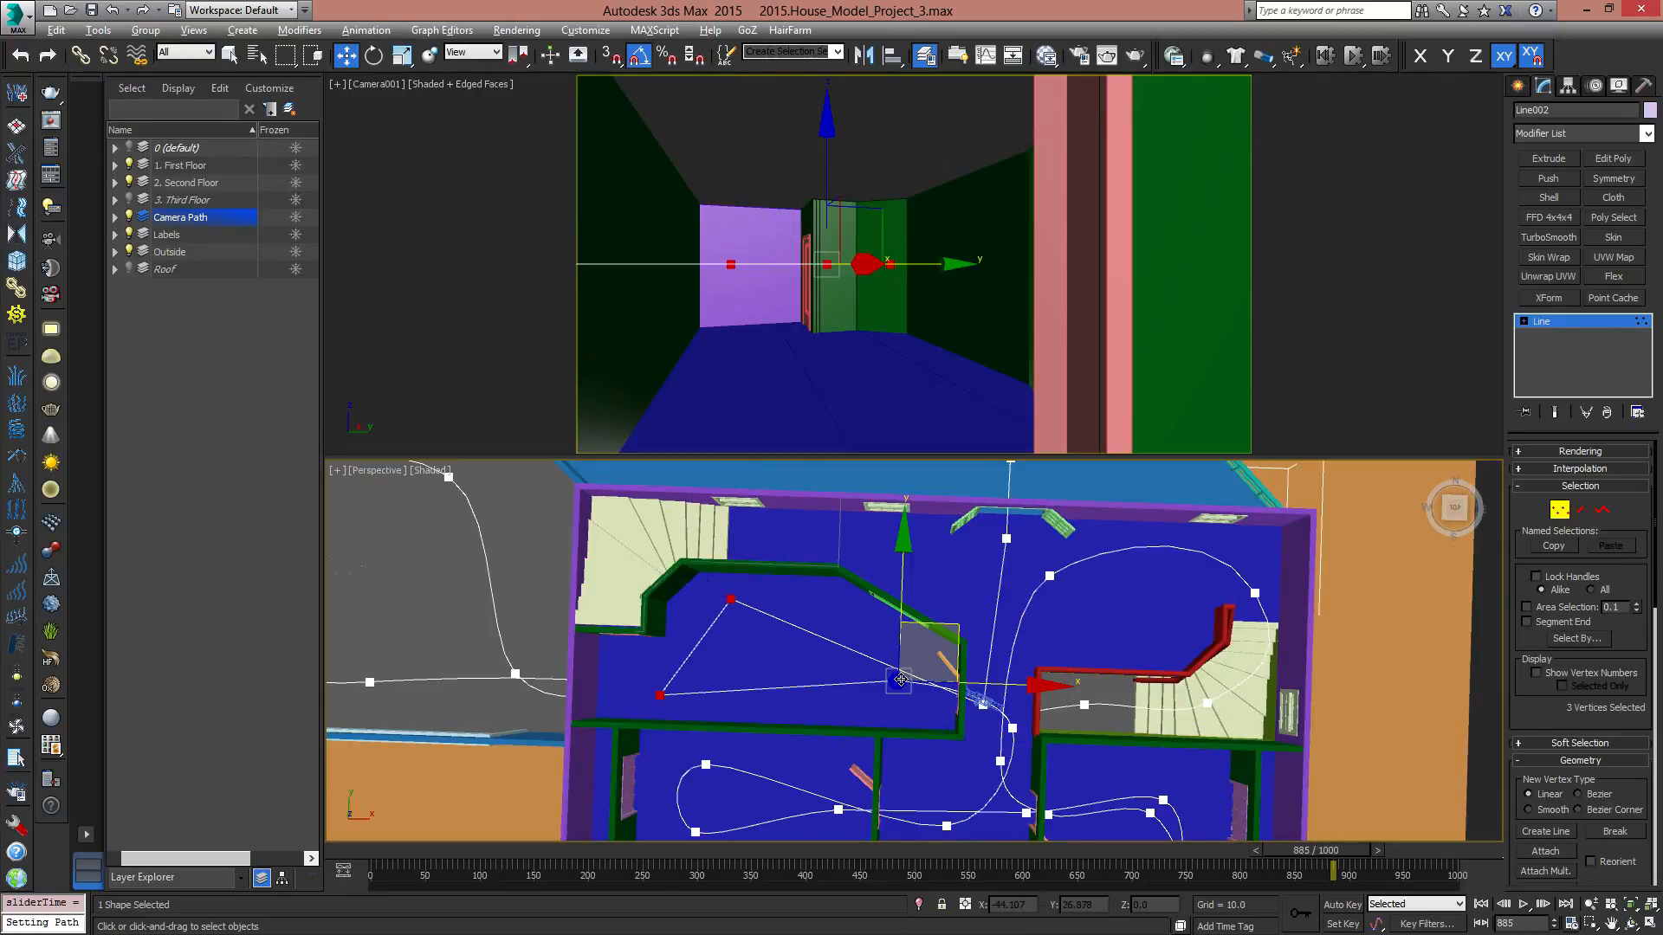
right_click(899, 676)
click(847, 585)
middle_drag(910, 678, 836, 613)
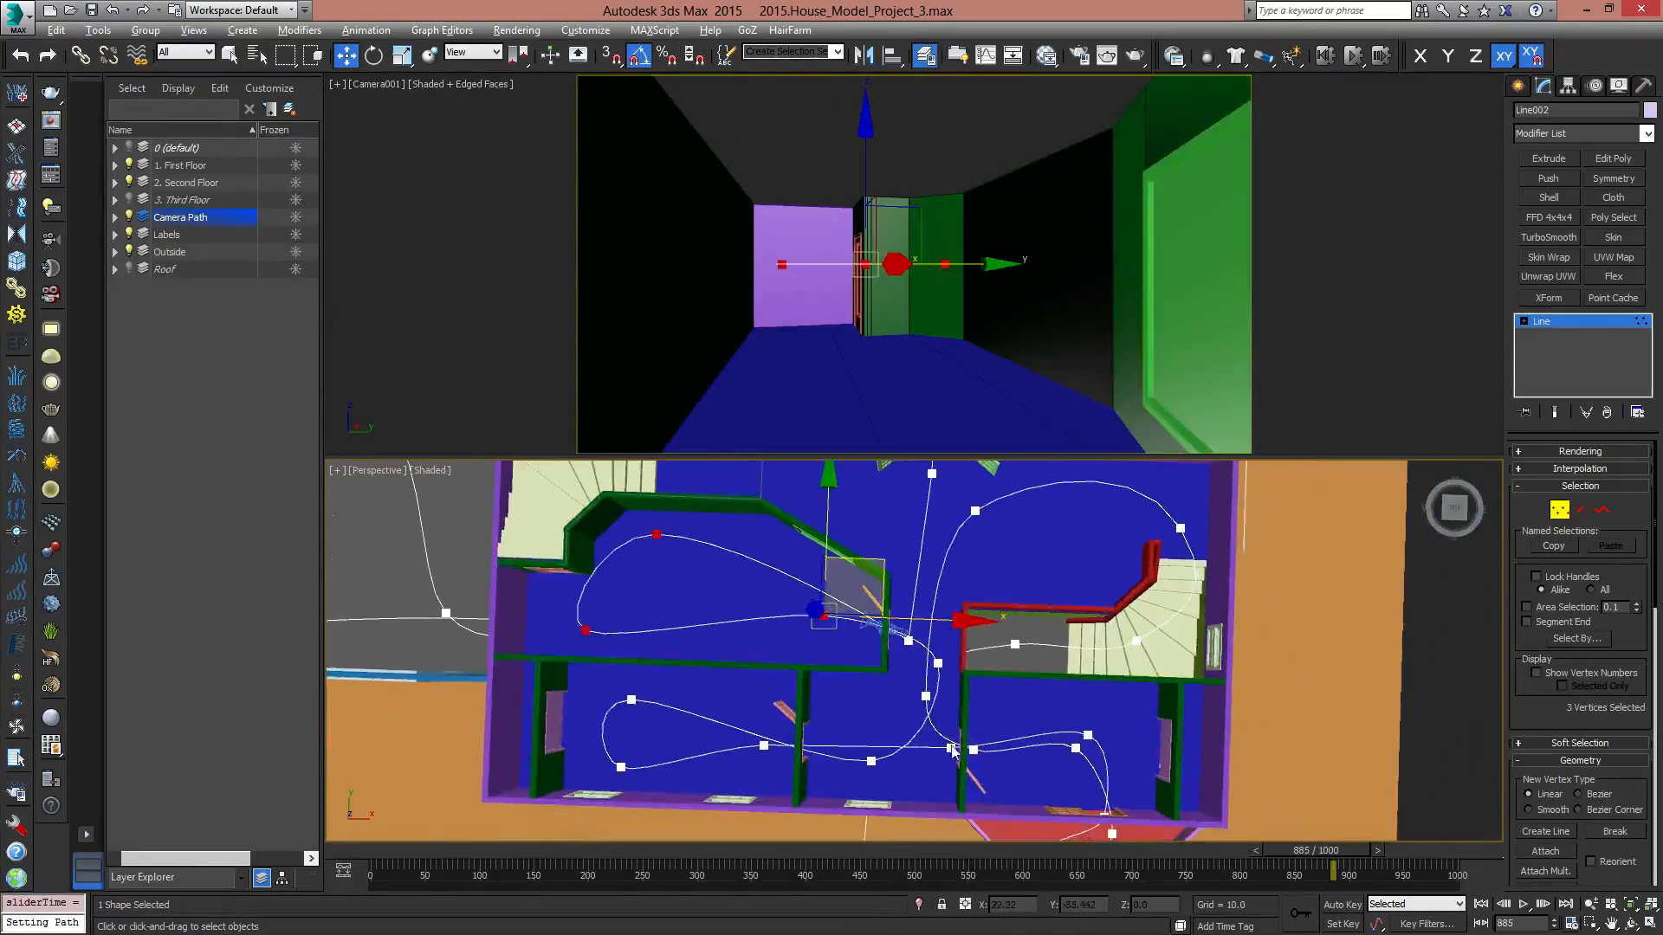
At frame 926, shift the angled-wall room's two far path vertices inward, placing the upper one at about X -182.2, Y 79.6.
drag(1302, 842, 1358, 853)
key(w)
middle_drag(630, 654, 831, 652)
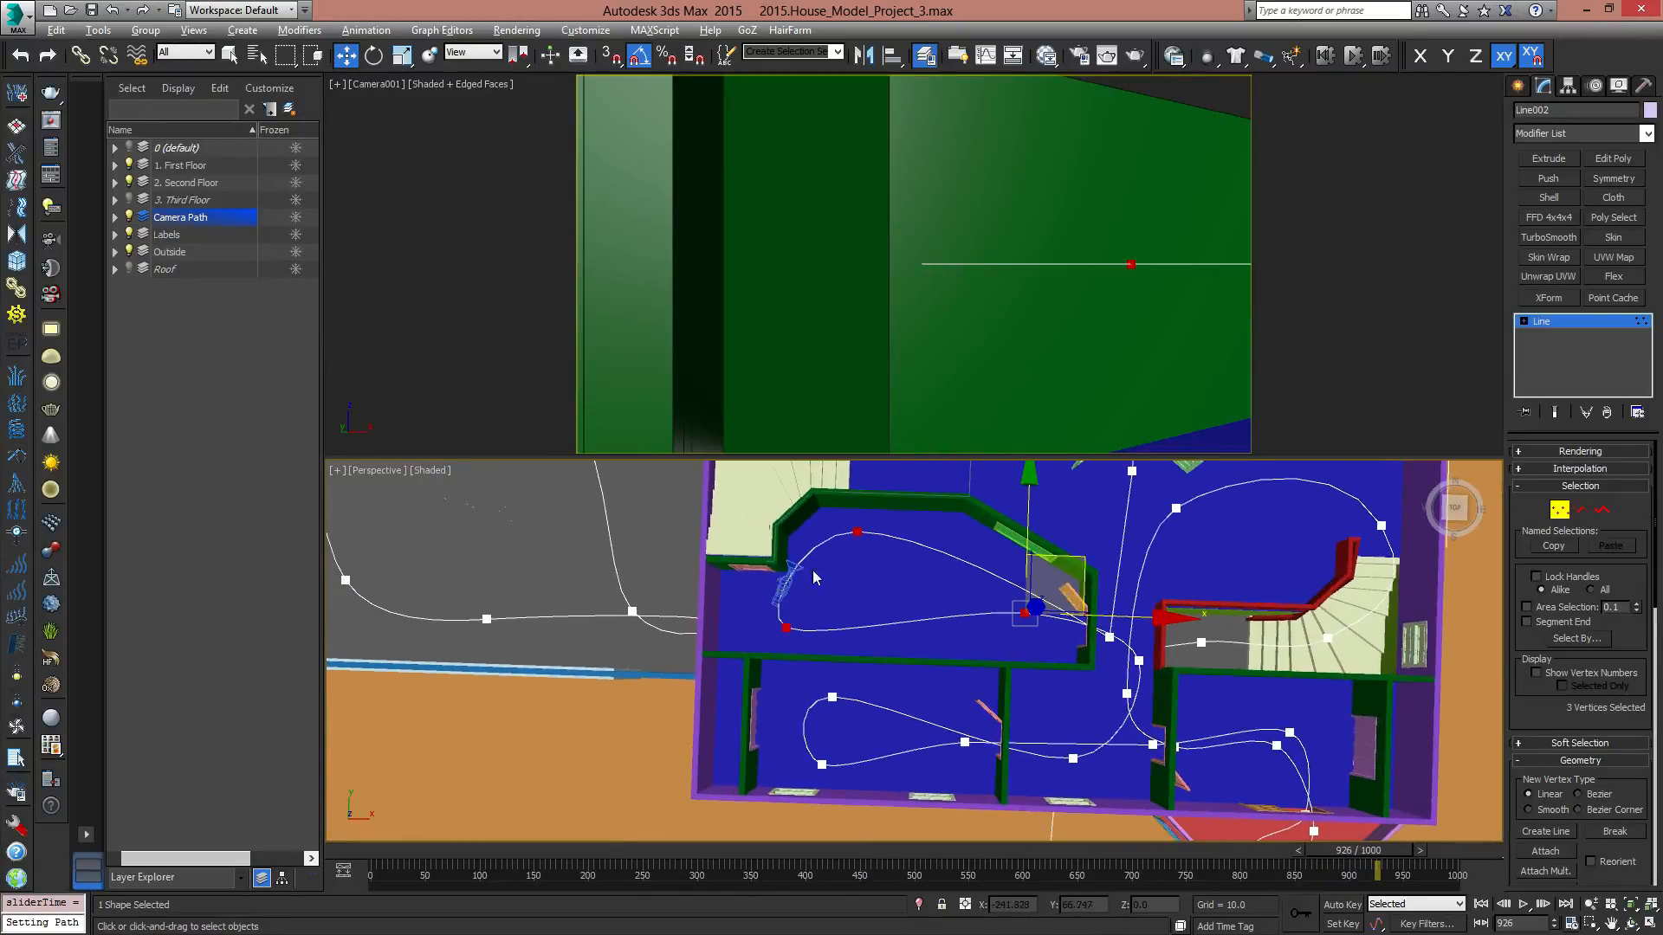
scroll(845, 639, up, 3)
click(758, 622)
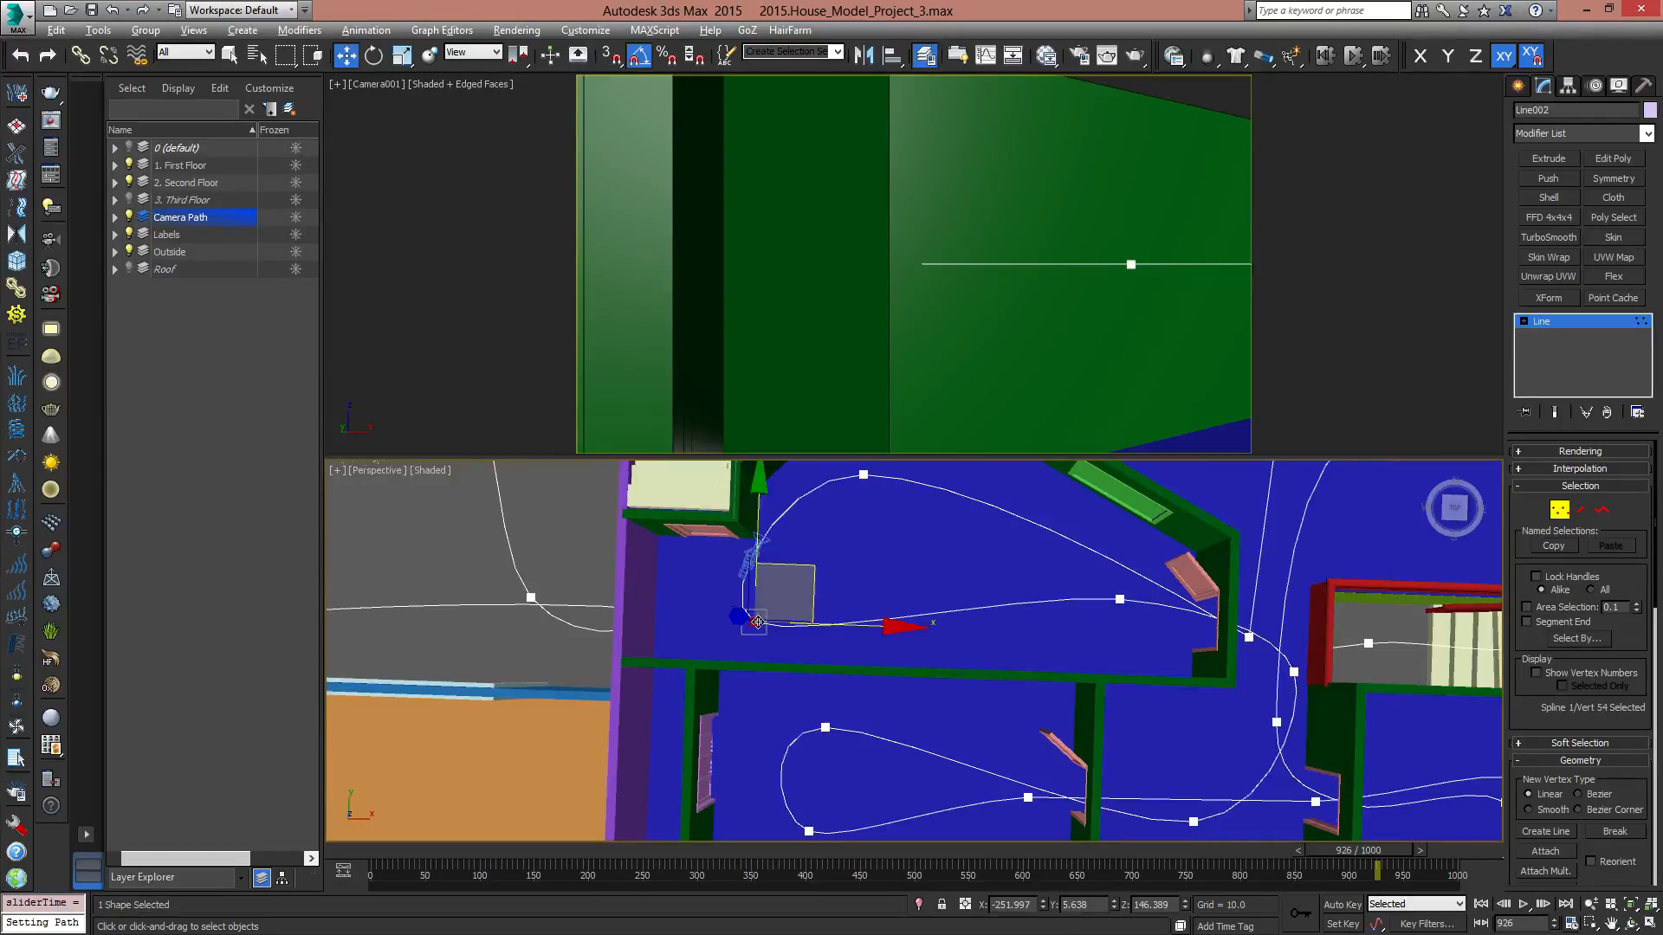
drag(800, 581, 886, 580)
click(835, 503)
middle_drag(896, 481, 881, 554)
drag(892, 539, 902, 558)
middle_drag(1133, 693, 918, 596)
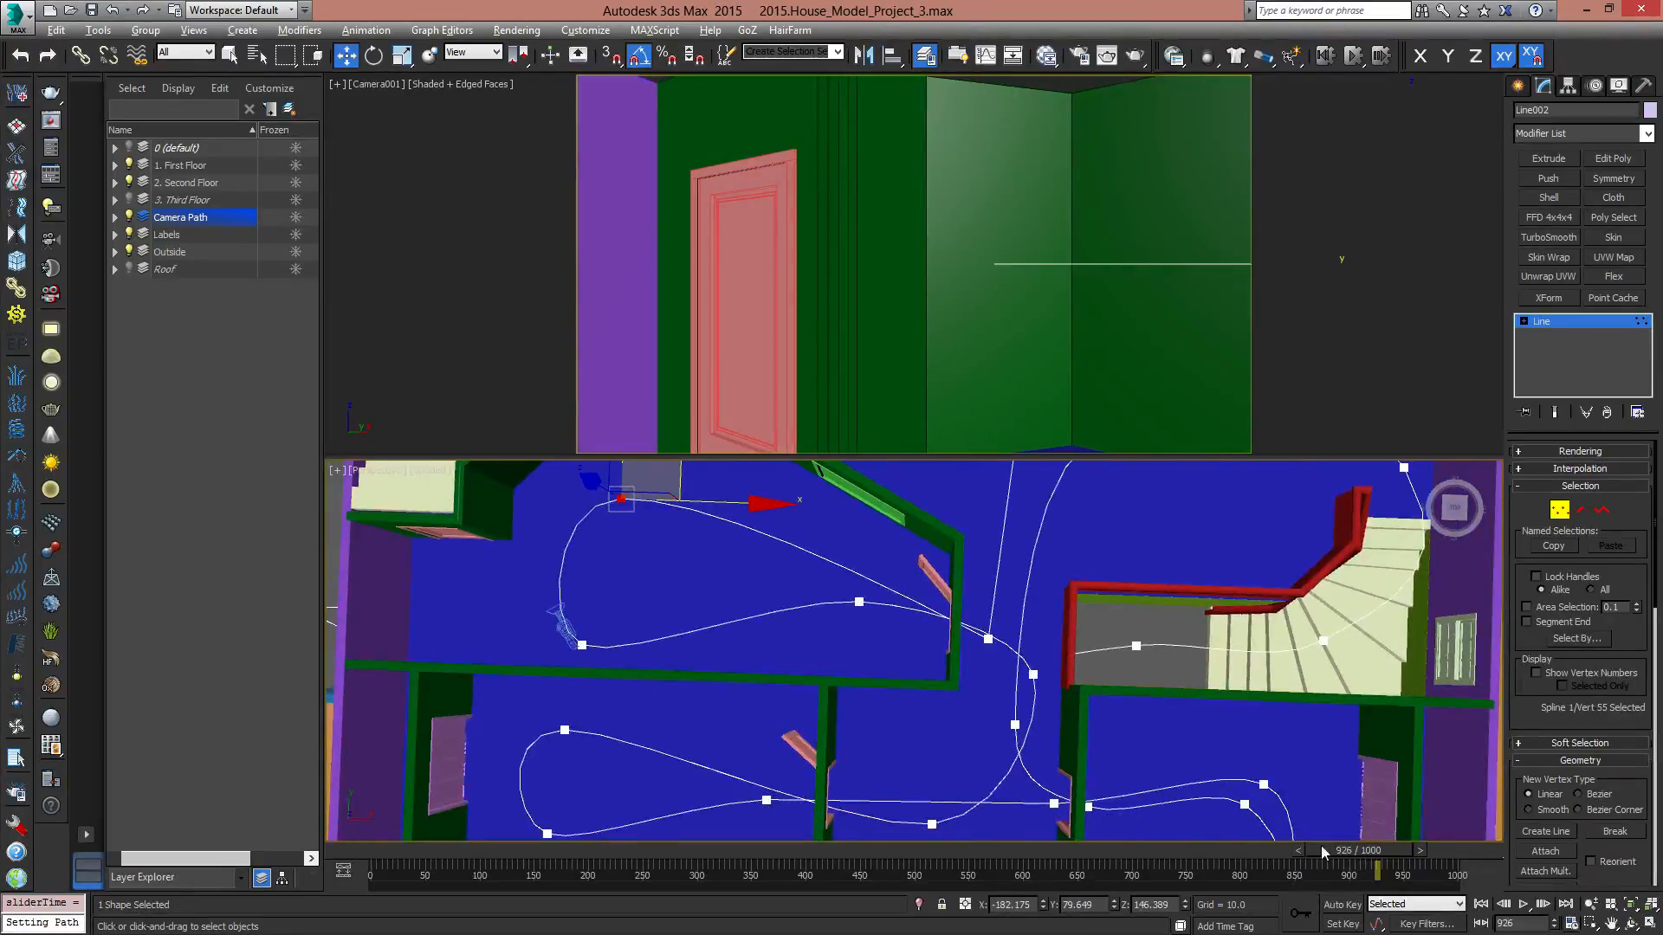
click(582, 646)
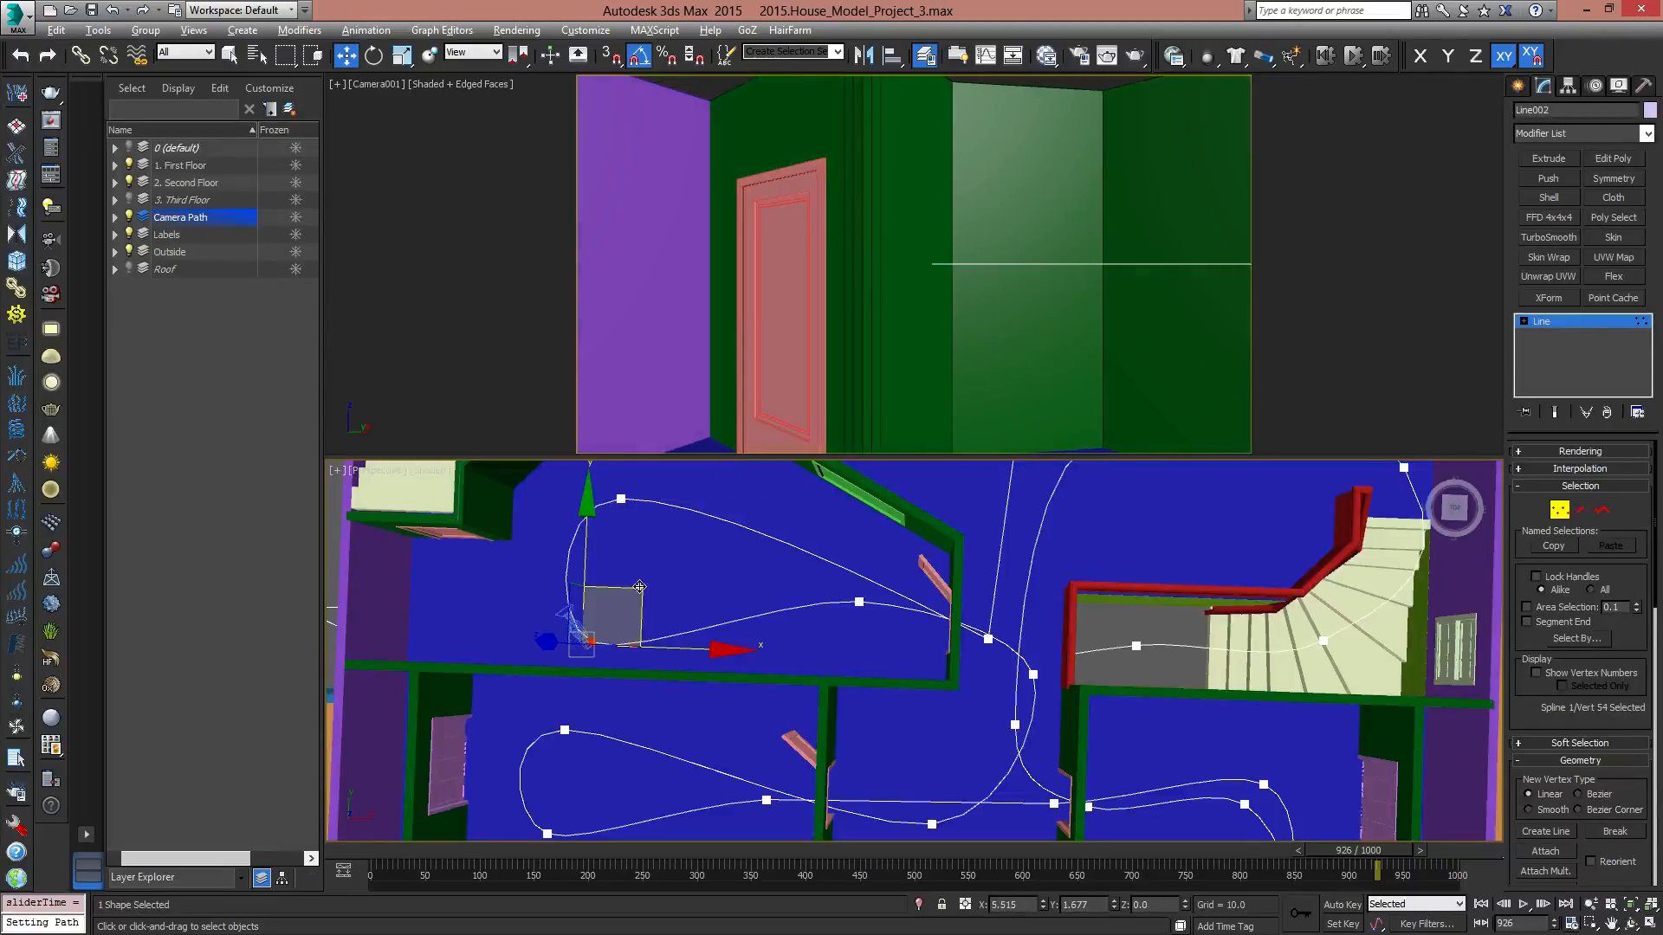
At frame 971, convert the hallway vertex outside the angled-wall room's doorway to Smooth and move it to about X 23.6, Y 15.5.
drag(1355, 856, 1404, 861)
click(983, 640)
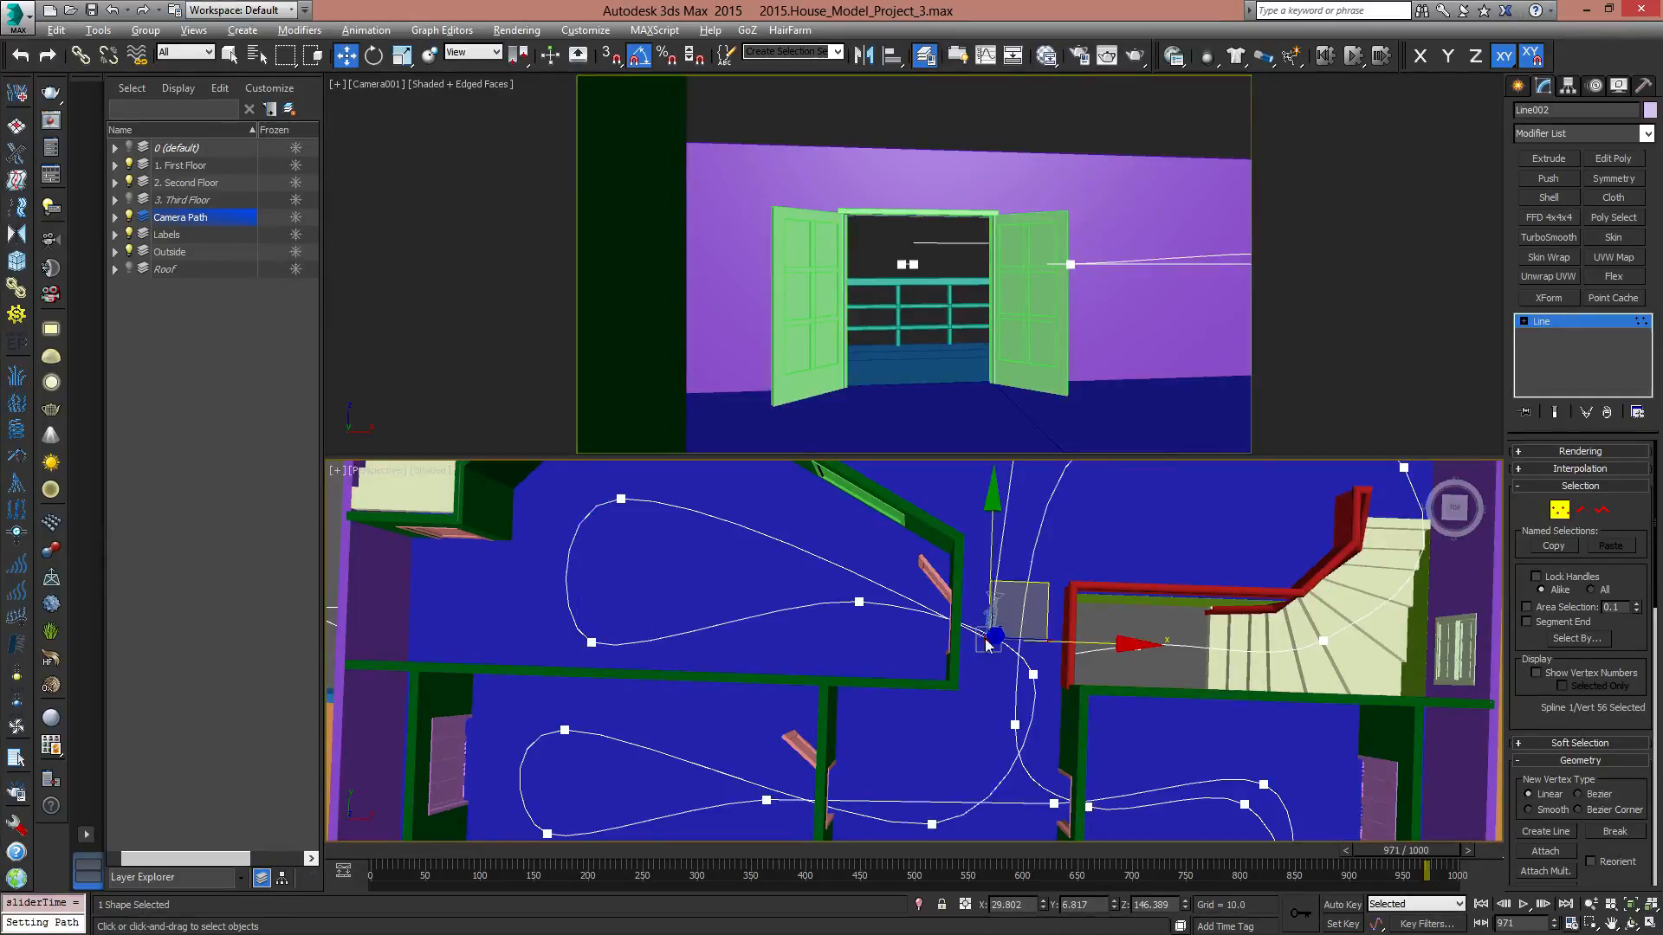
right_click(985, 639)
click(953, 580)
drag(1042, 582, 1032, 569)
Convert the path vertex just inside the balcony doors to Smooth and move it to about X 51.1, Y 139.3.
middle_drag(1016, 570, 912, 777)
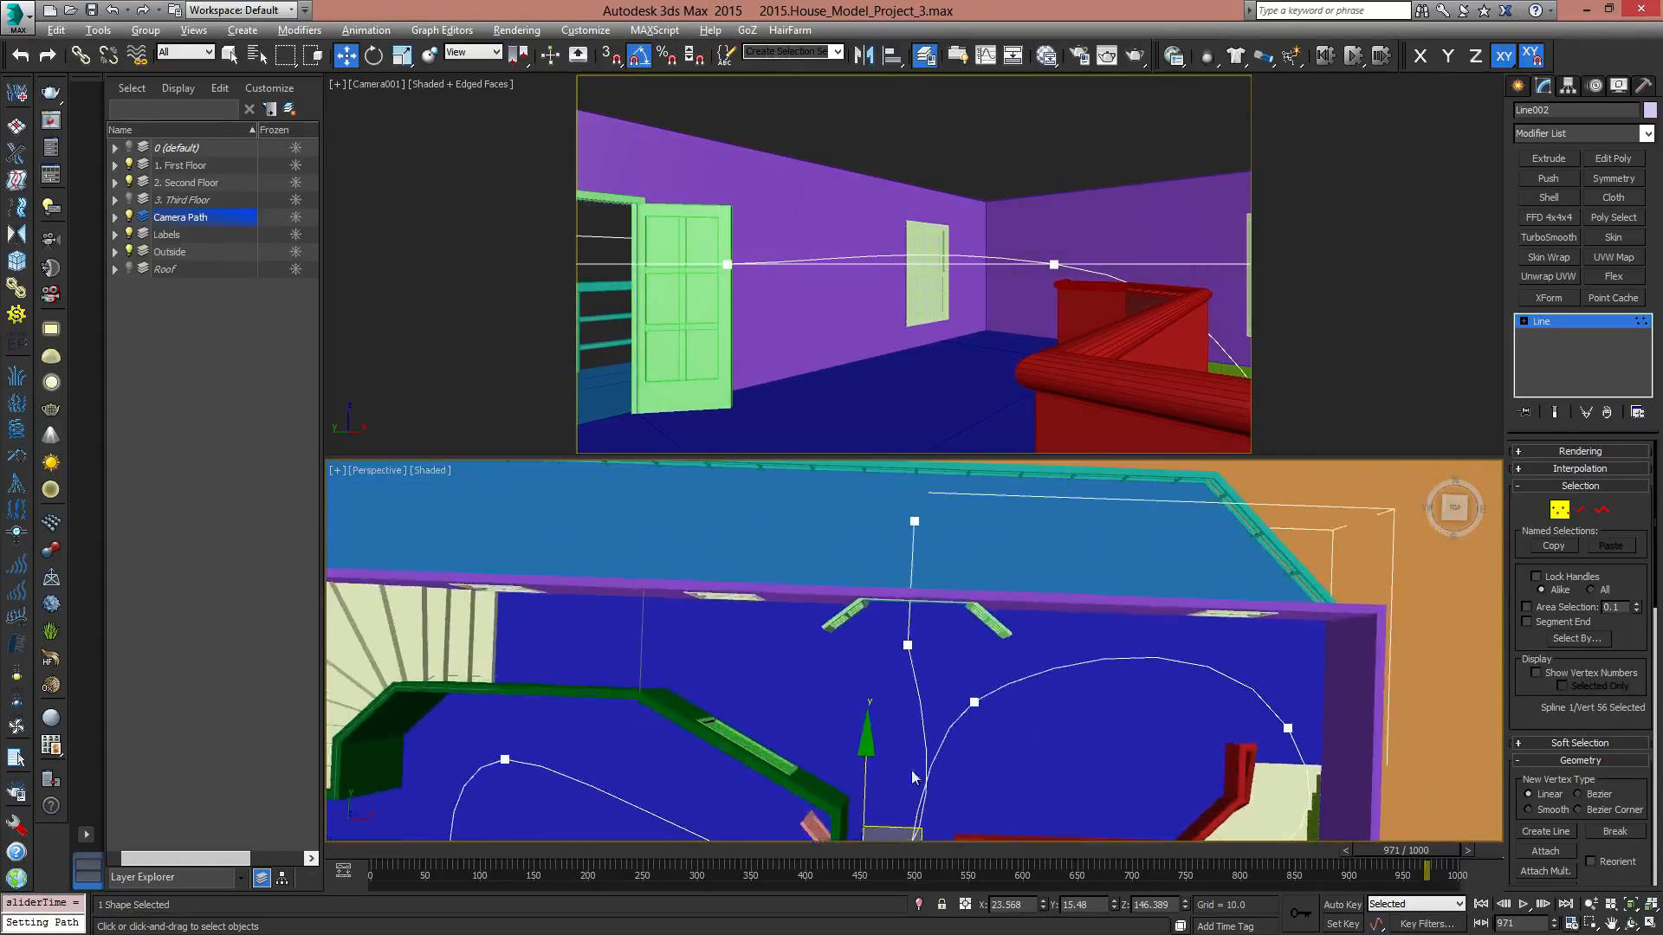
click(908, 645)
right_click(906, 645)
click(864, 563)
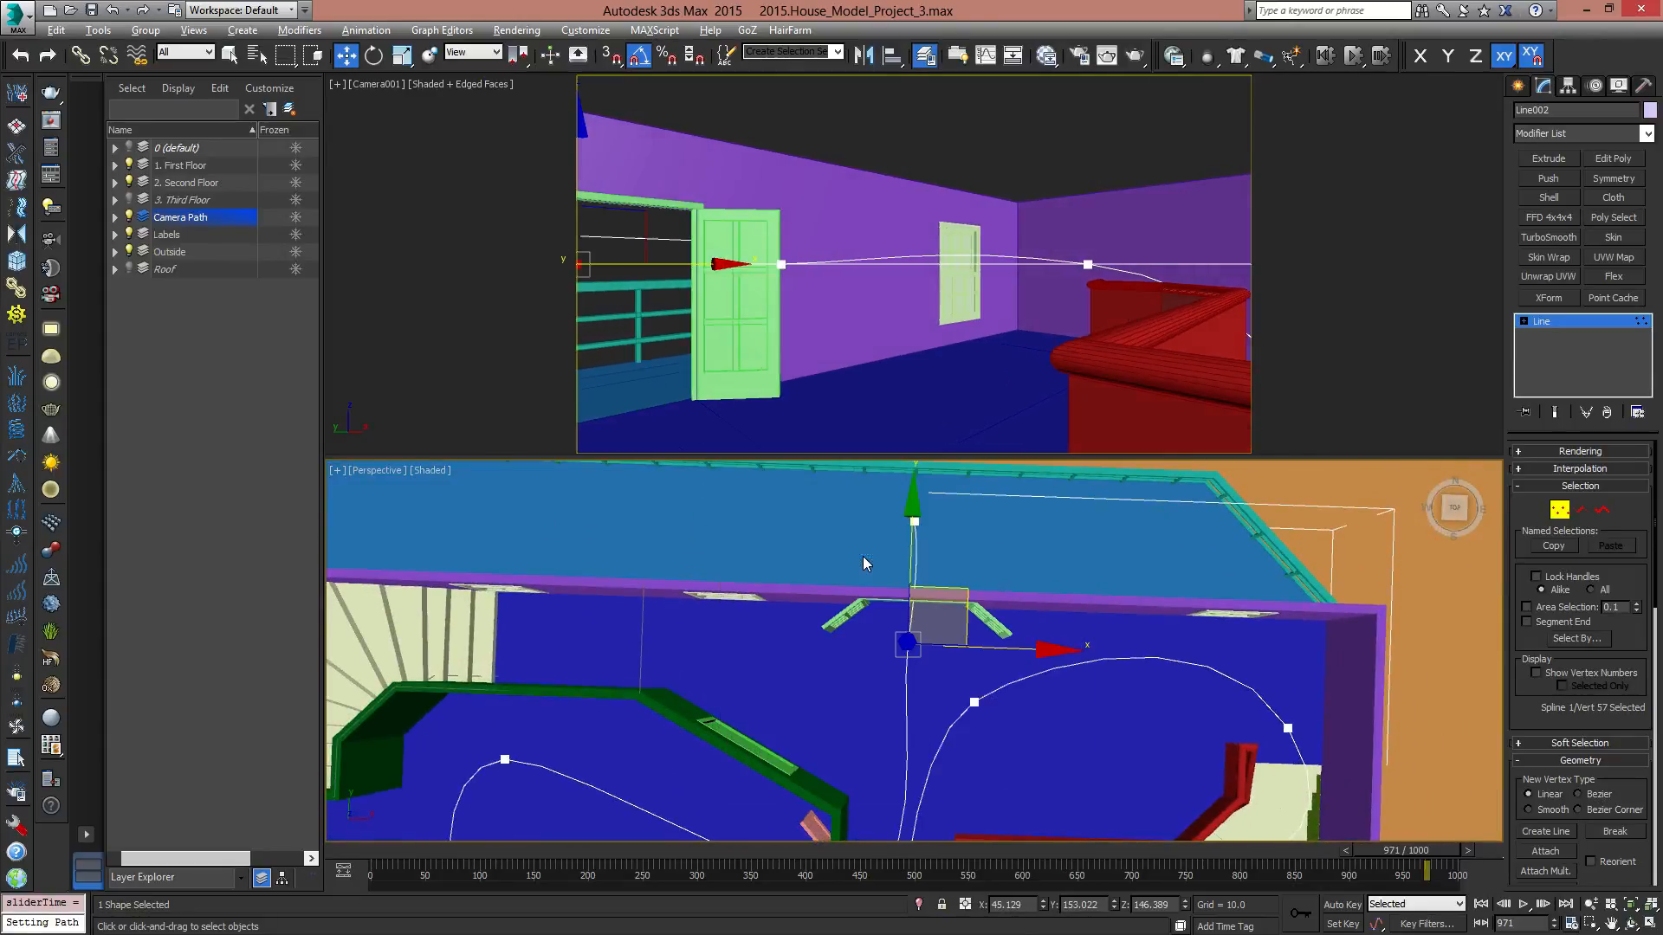
middle_drag(974, 706, 921, 552)
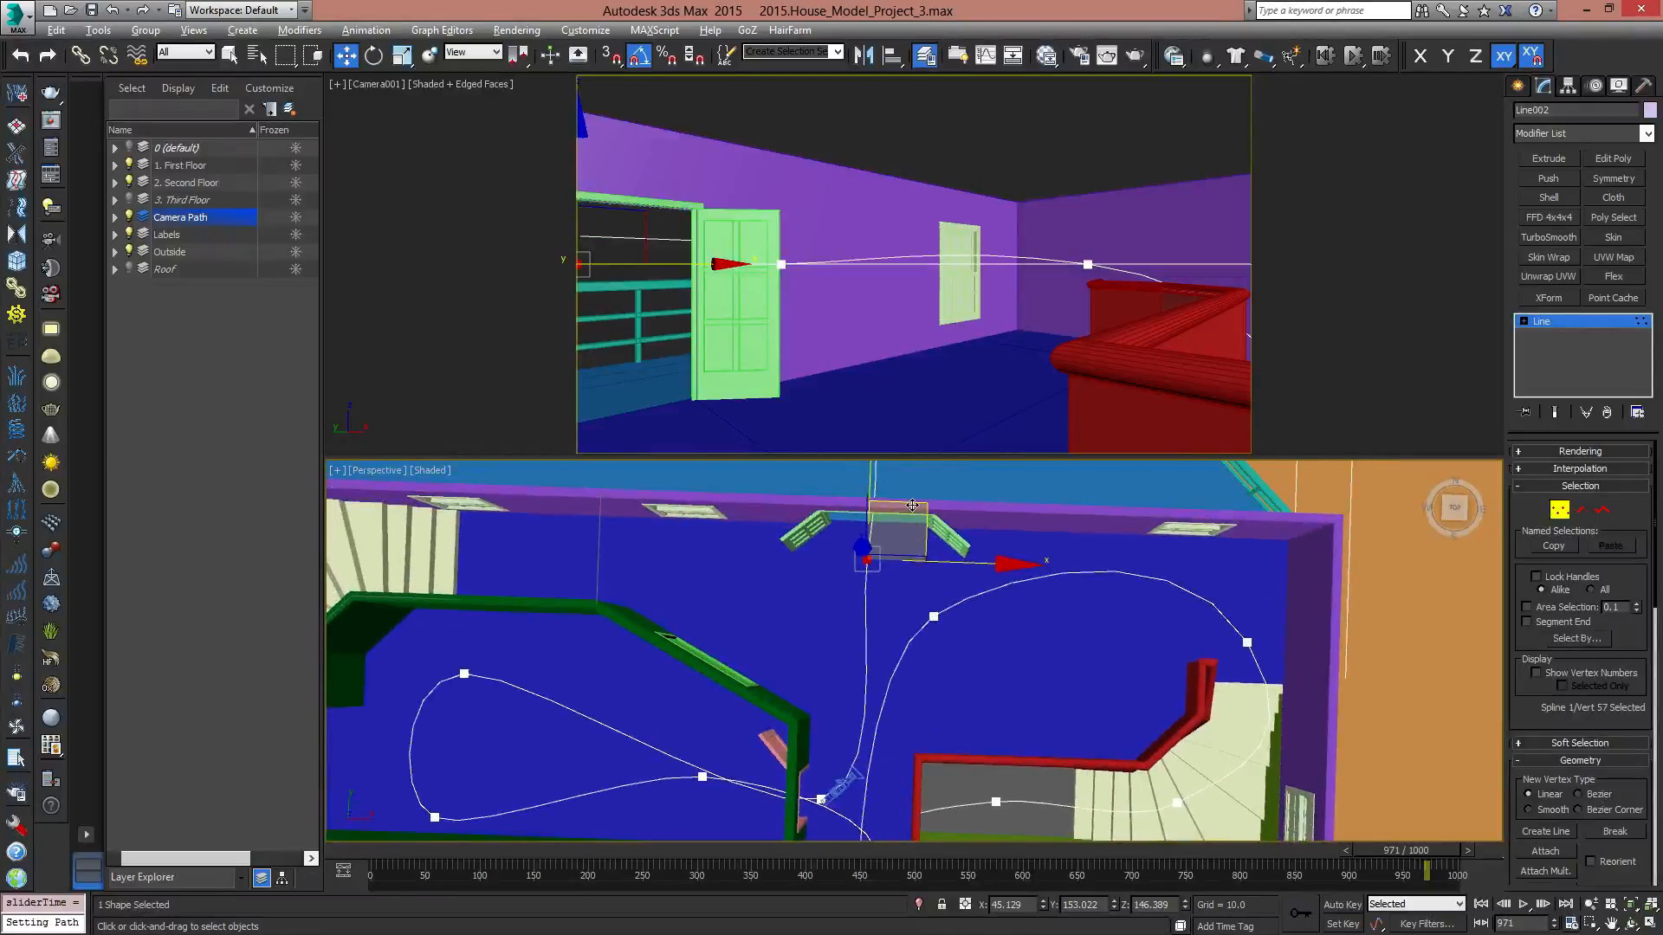
drag(913, 505, 926, 588)
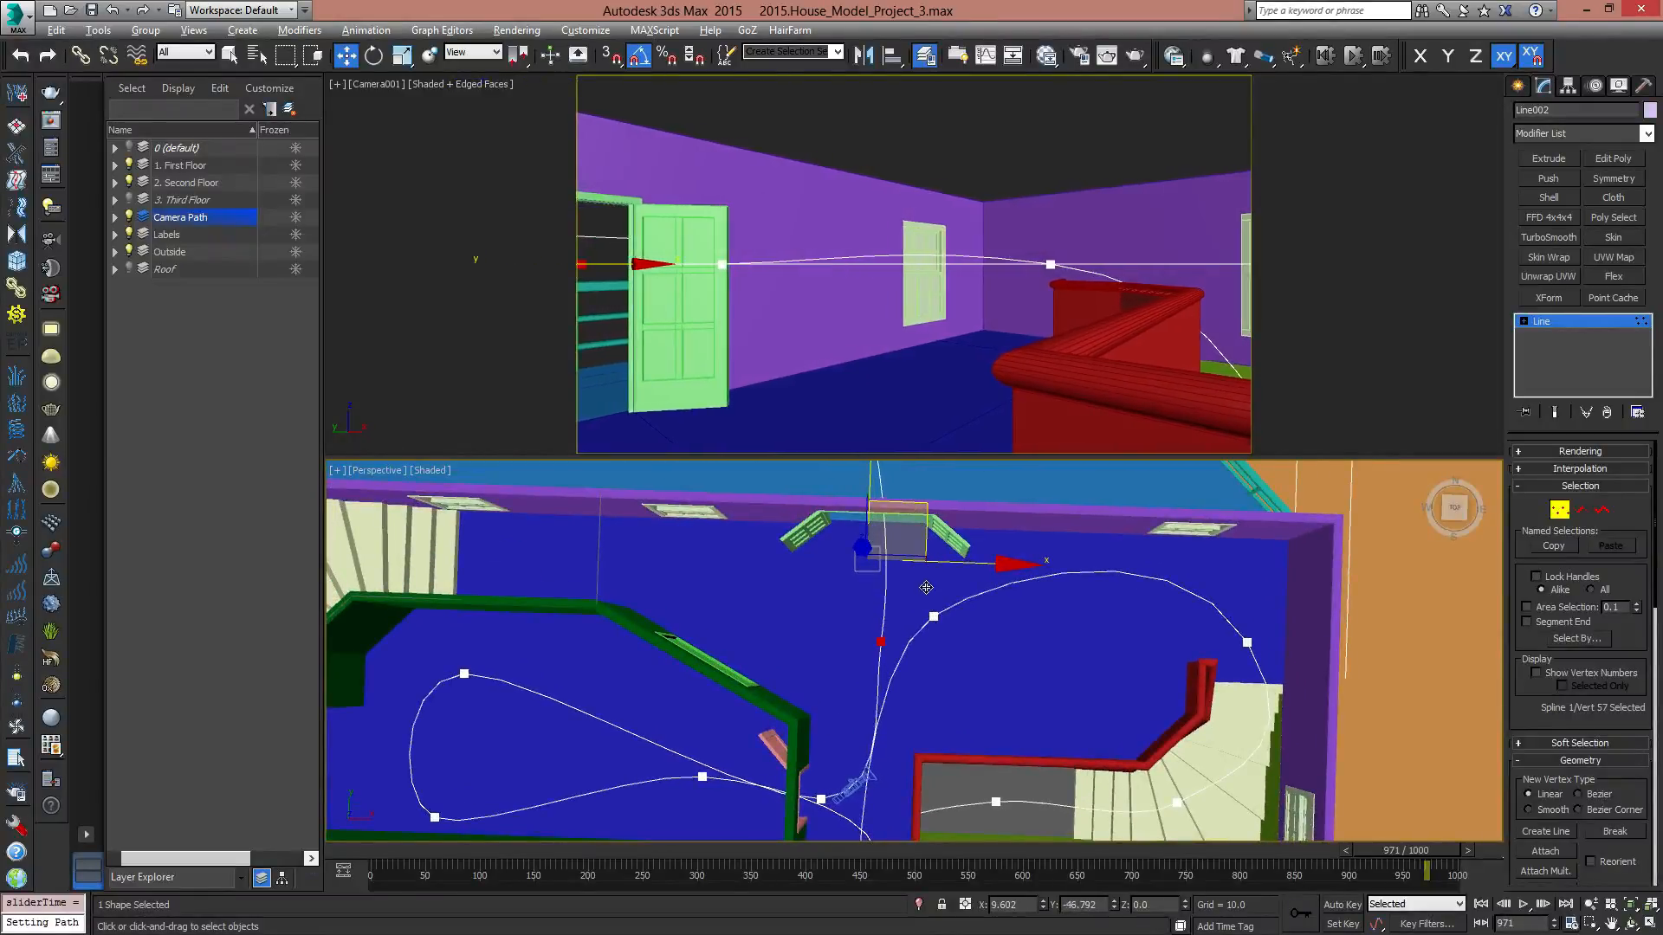
middle_drag(926, 597, 897, 581)
scroll(905, 637, up, 3)
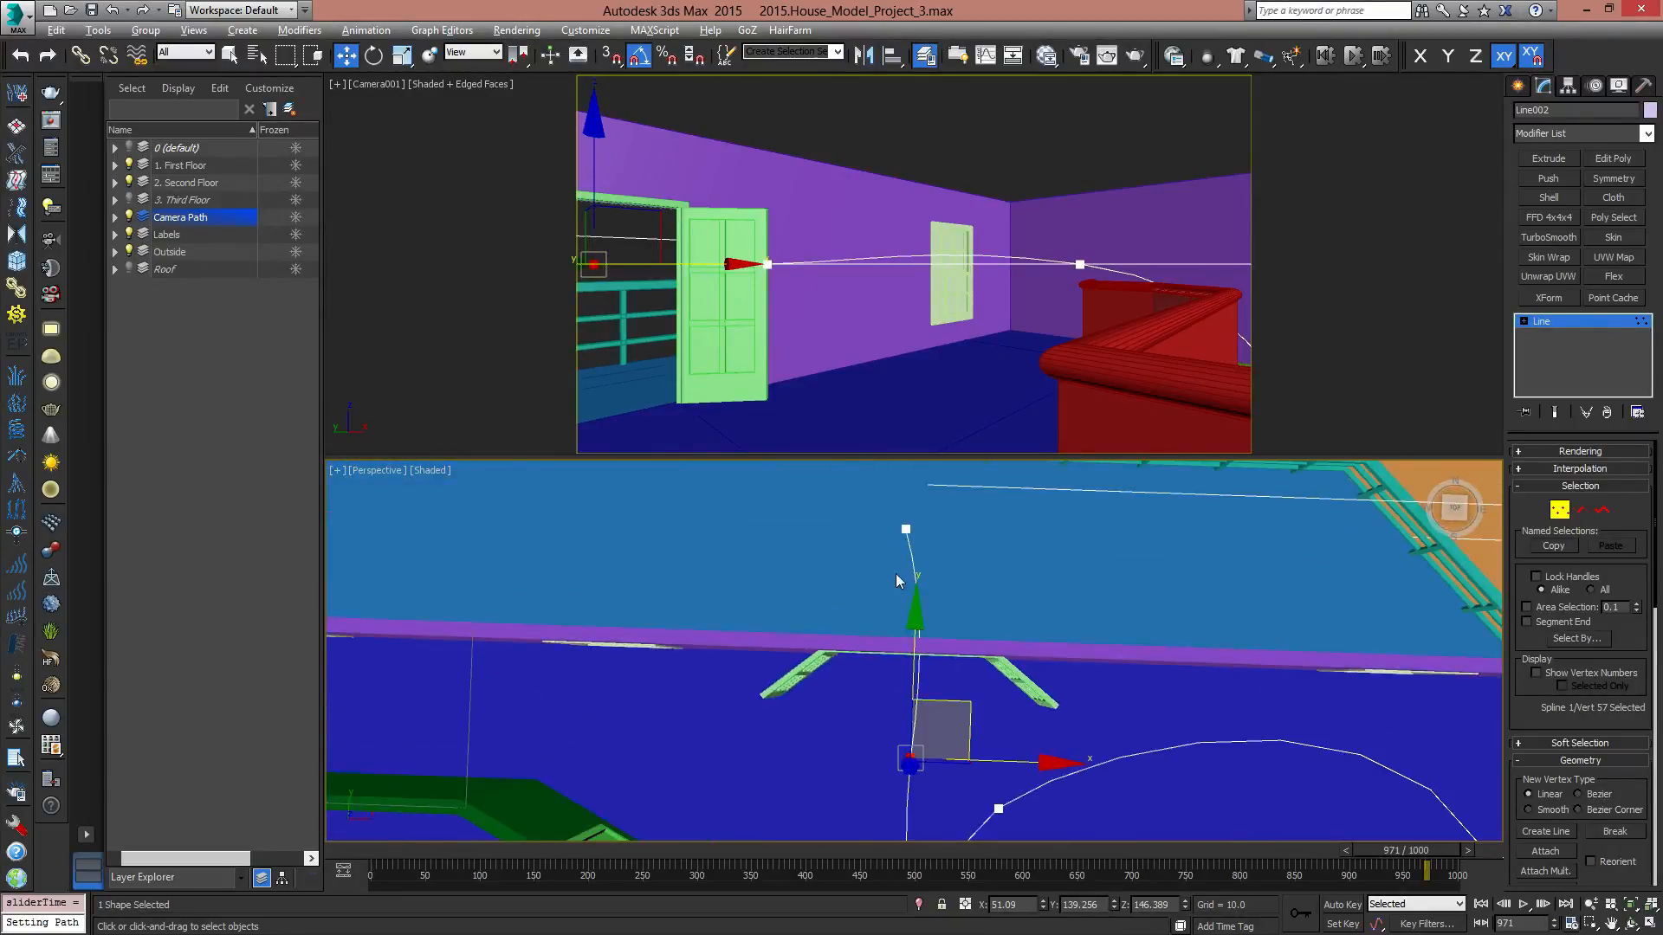
Convert the path's end vertex on the balcony to Bezier Corner, pull its handle outward, and reposition the vertex.
click(905, 531)
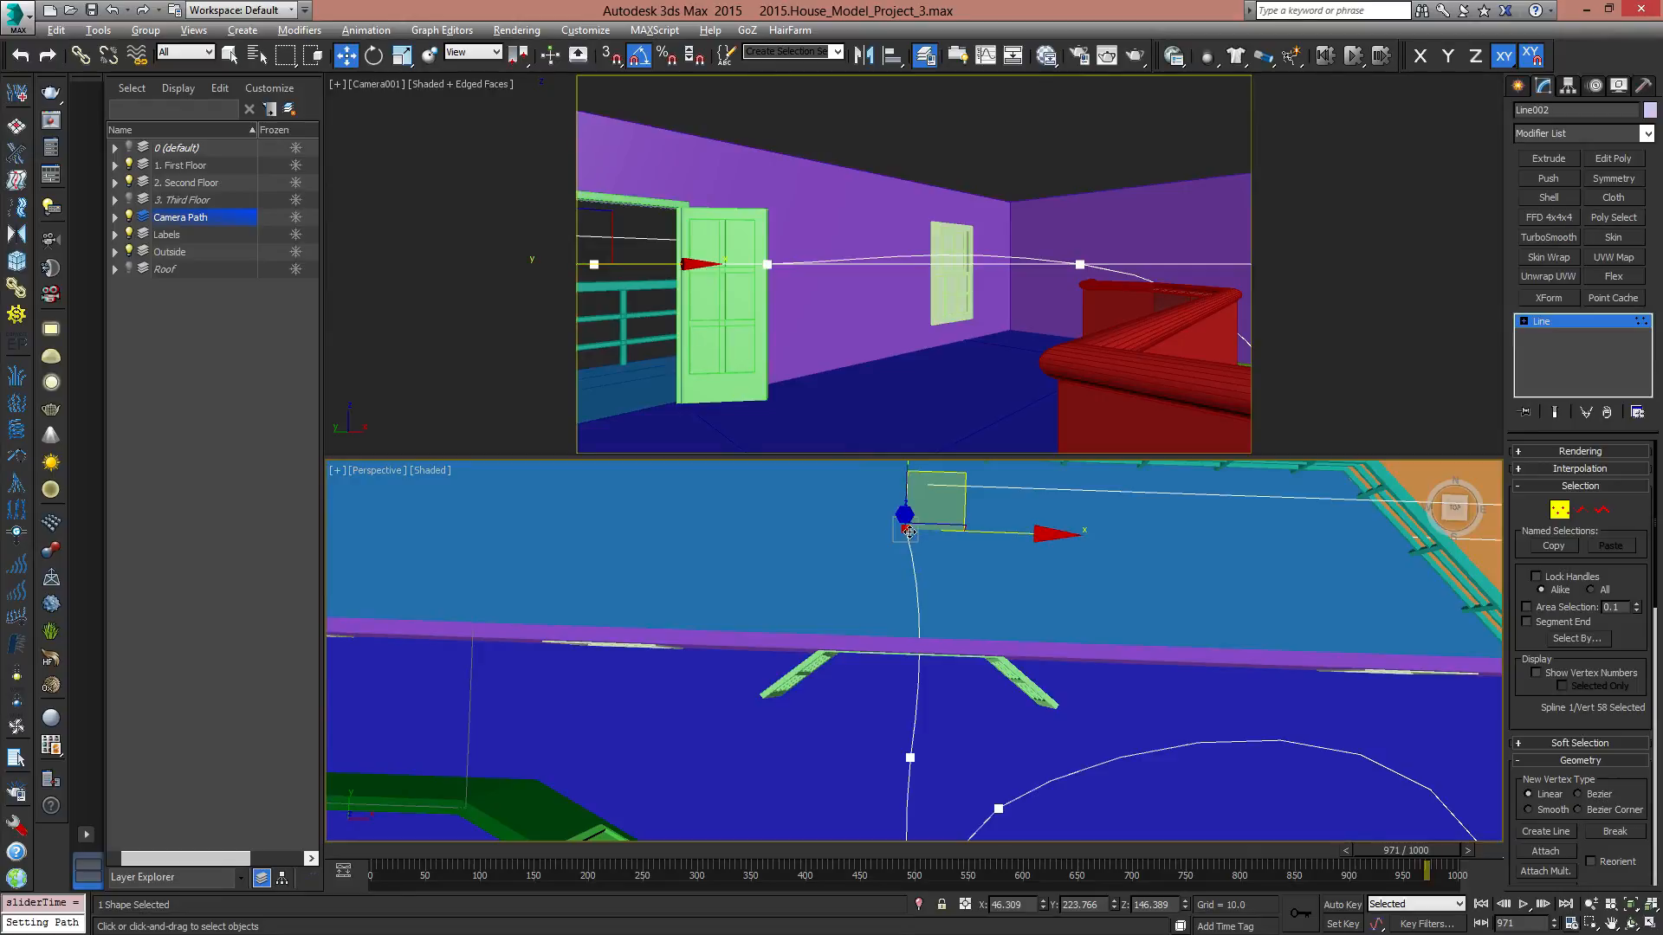
right_click(909, 532)
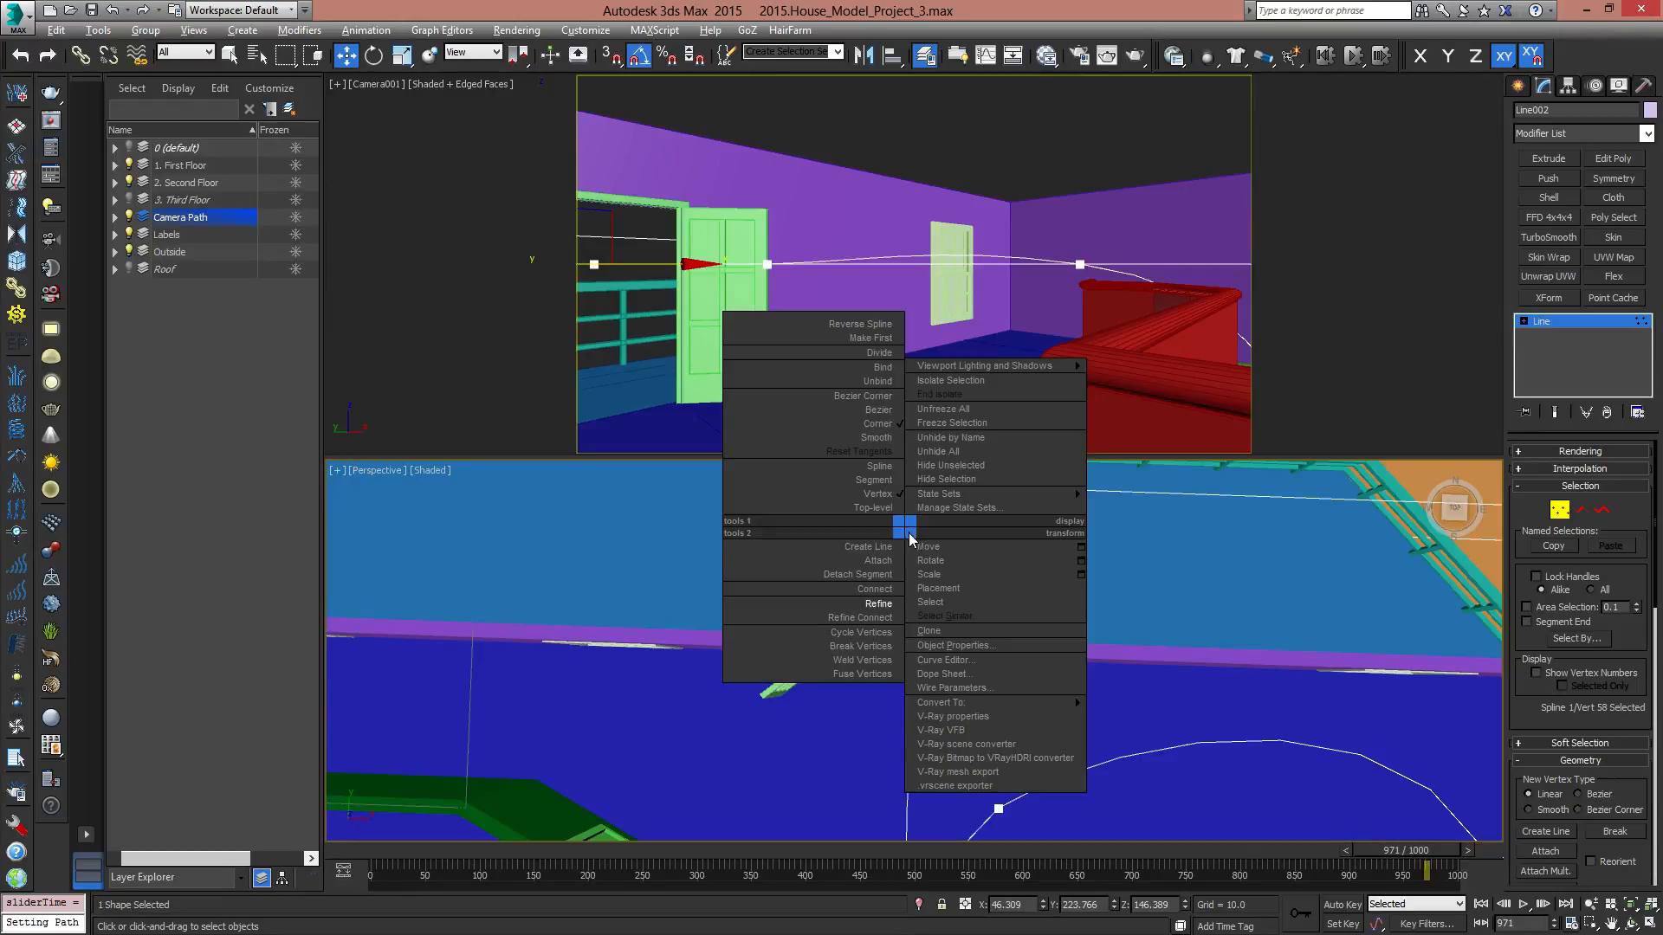
click(880, 398)
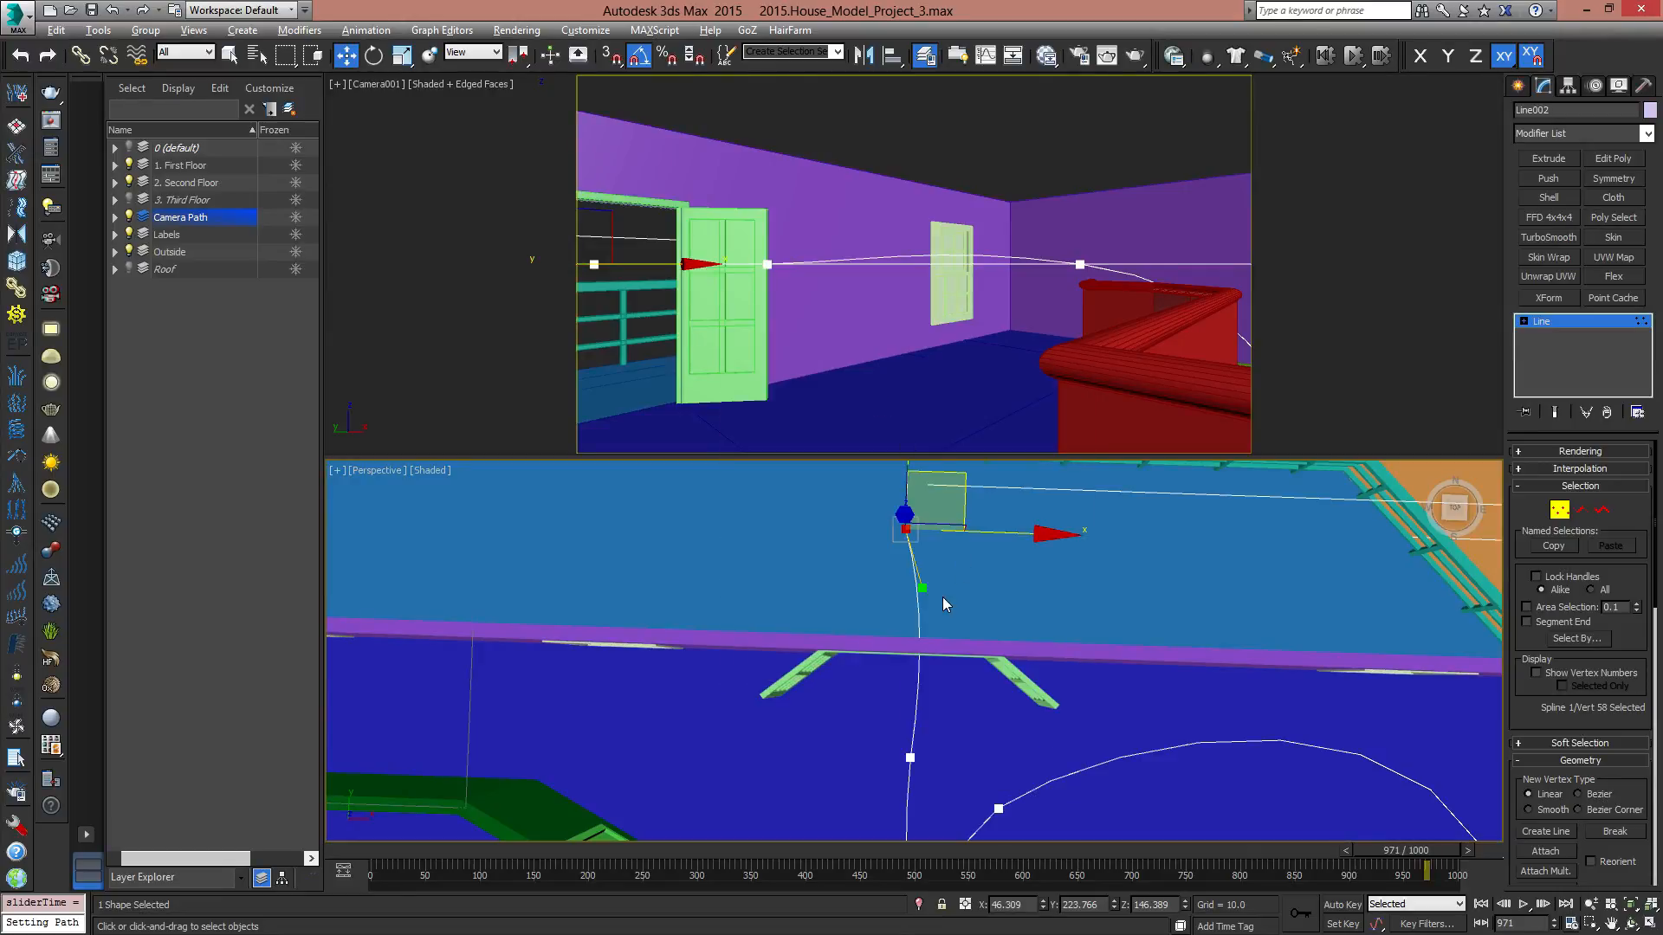
drag(921, 589, 998, 554)
middle_drag(956, 540, 959, 656)
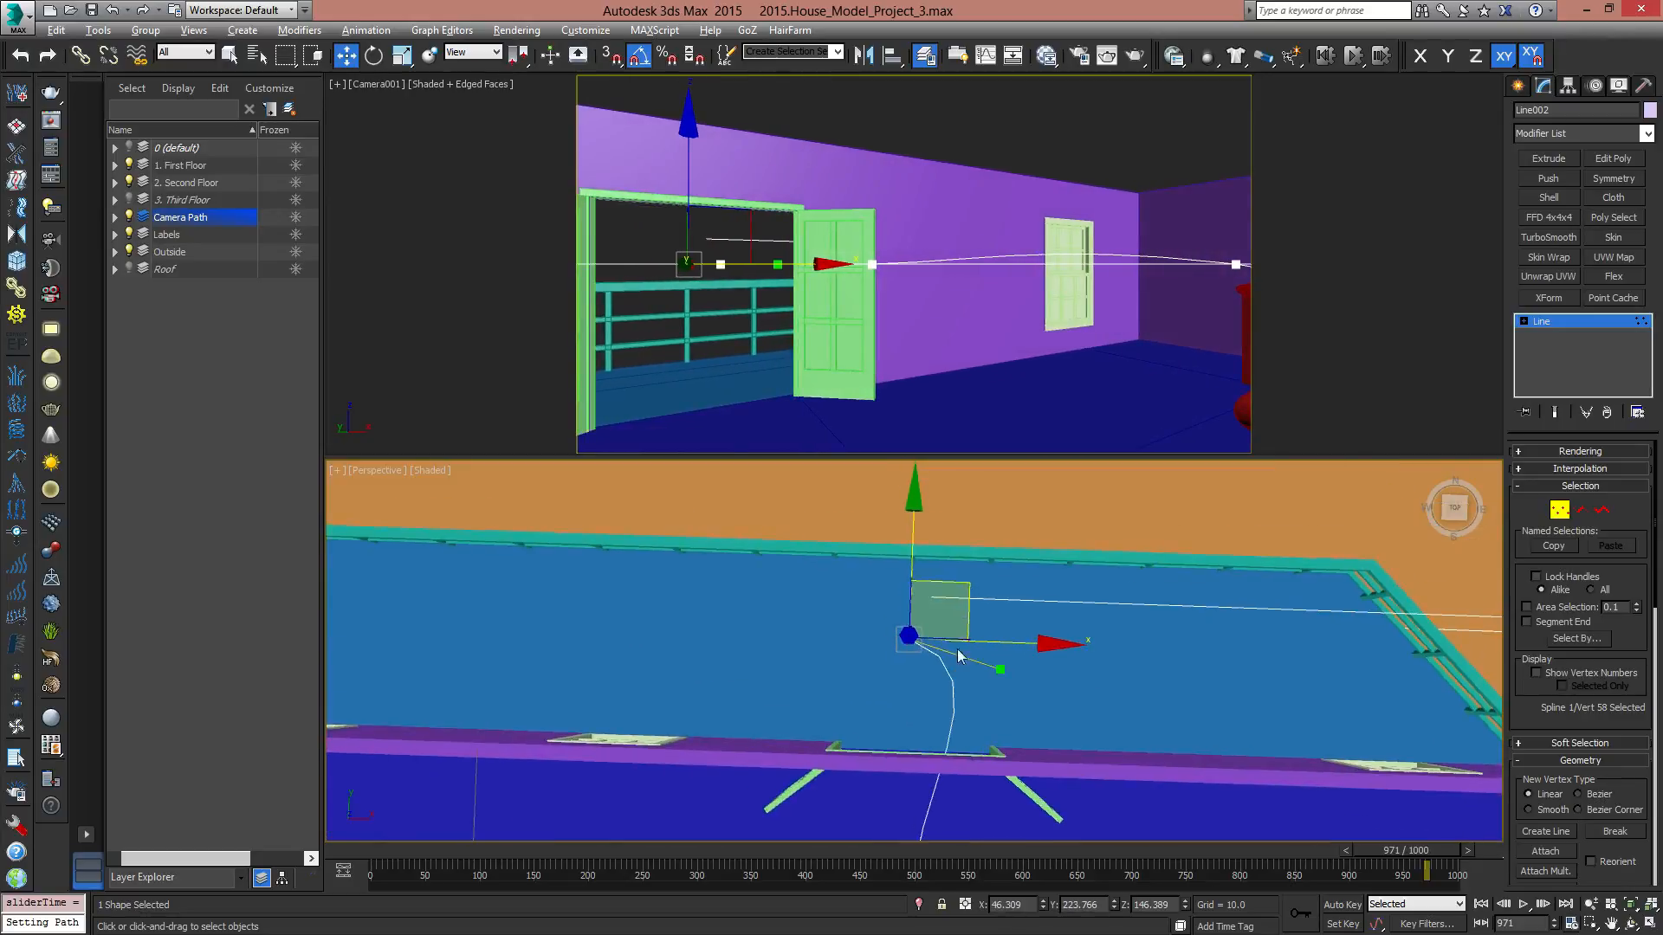
drag(968, 590, 901, 611)
Shift the vertex inside the balcony doors along X to about 57.5, and exit the path's vertex editing.
middle_drag(900, 687, 890, 613)
click(886, 648)
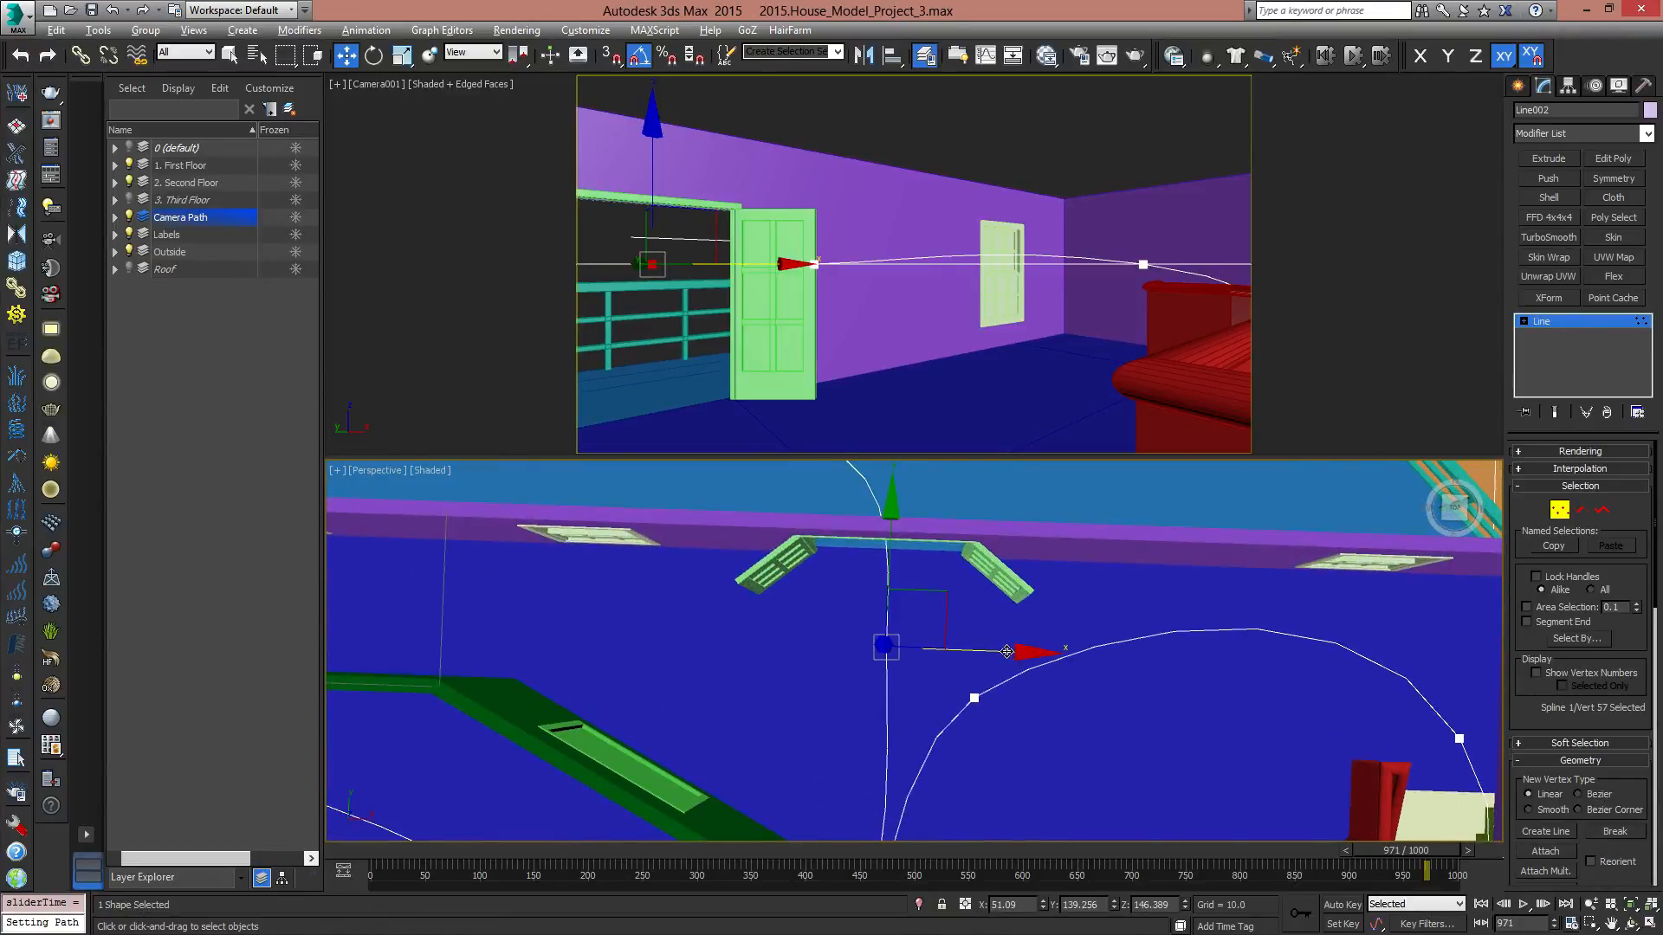
drag(1007, 652, 1019, 652)
alt+middle_drag(1019, 651, 1057, 767)
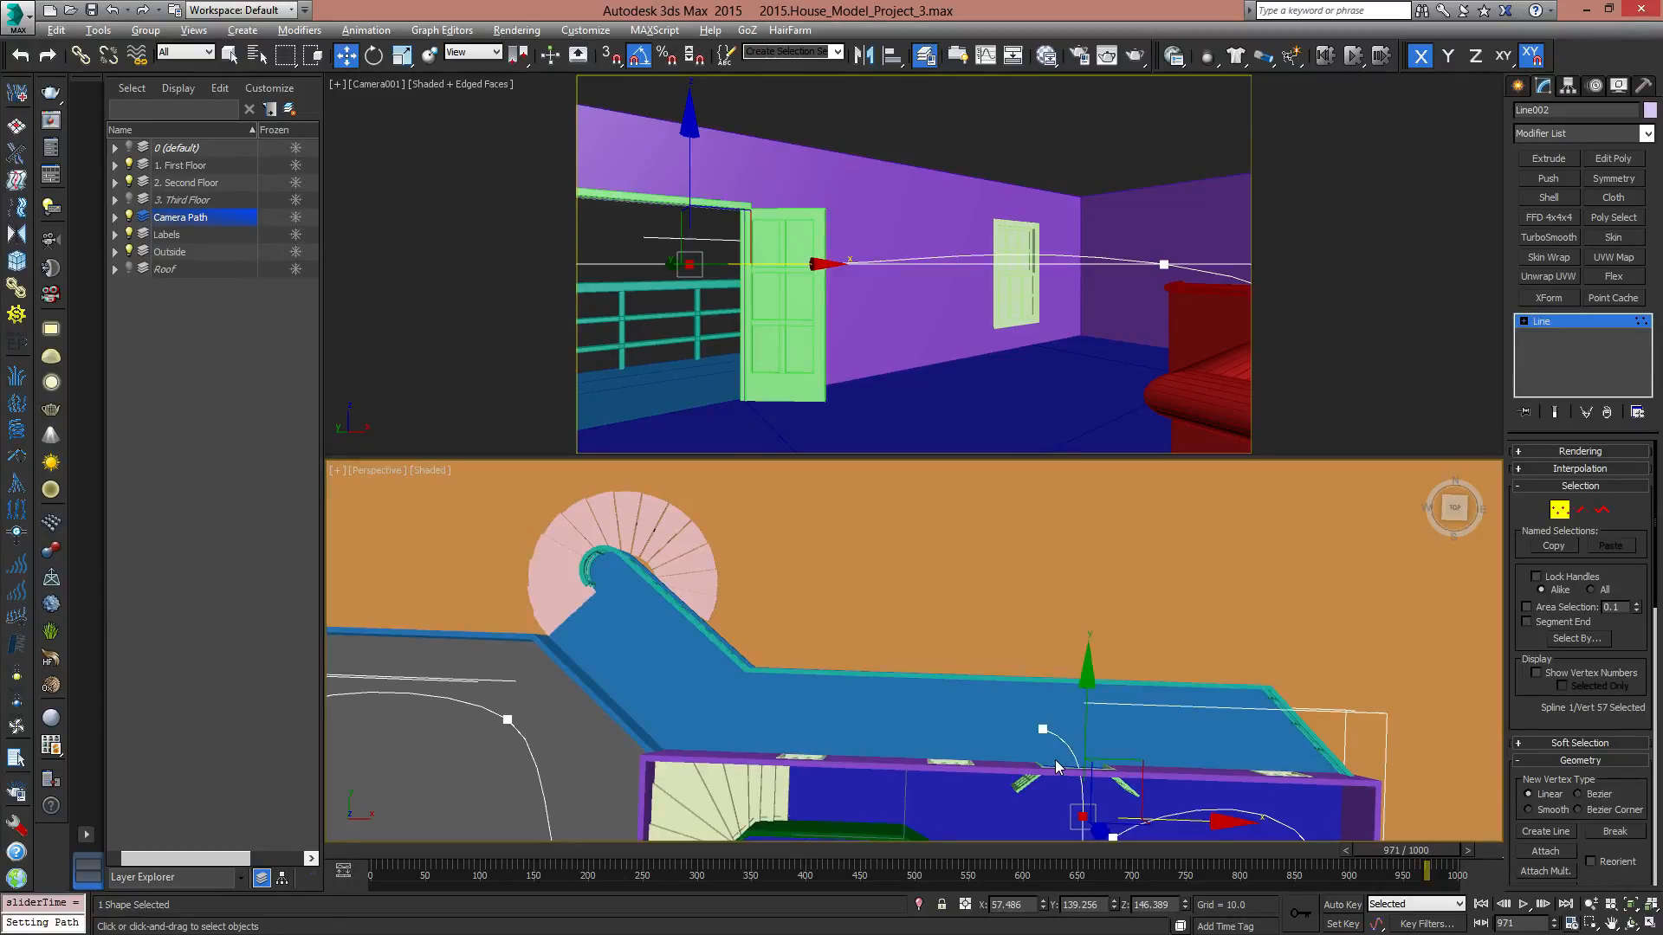
middle_drag(926, 674, 906, 530)
scroll(906, 530, down, 5)
alt+middle_drag(998, 601, 985, 515)
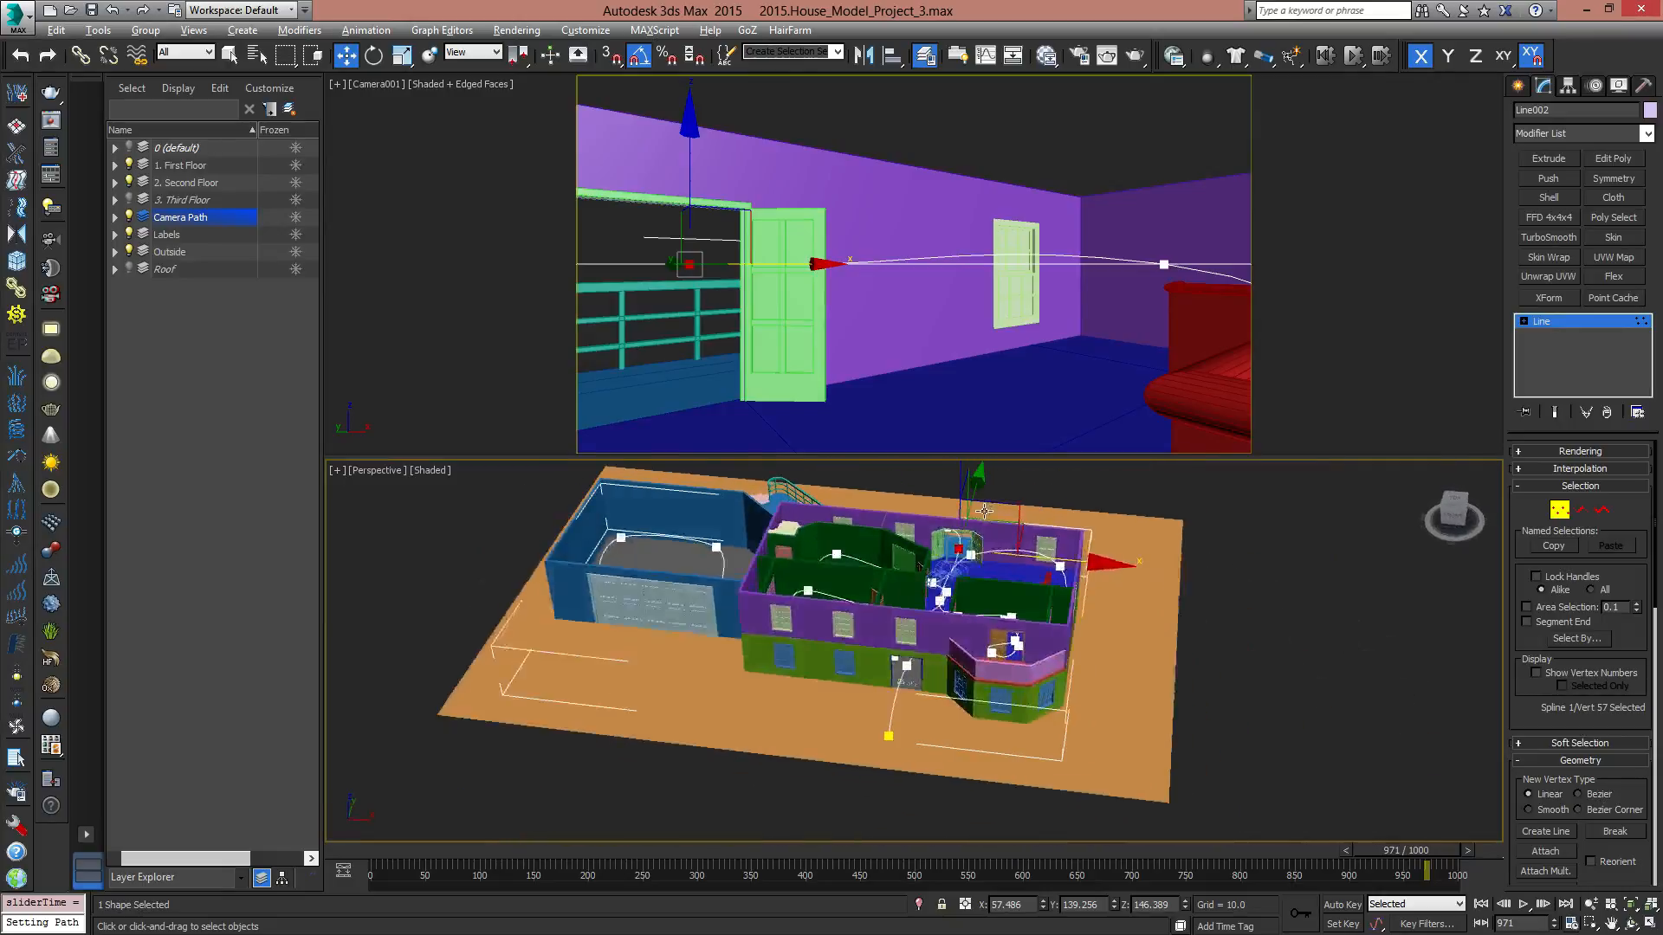
click(1556, 510)
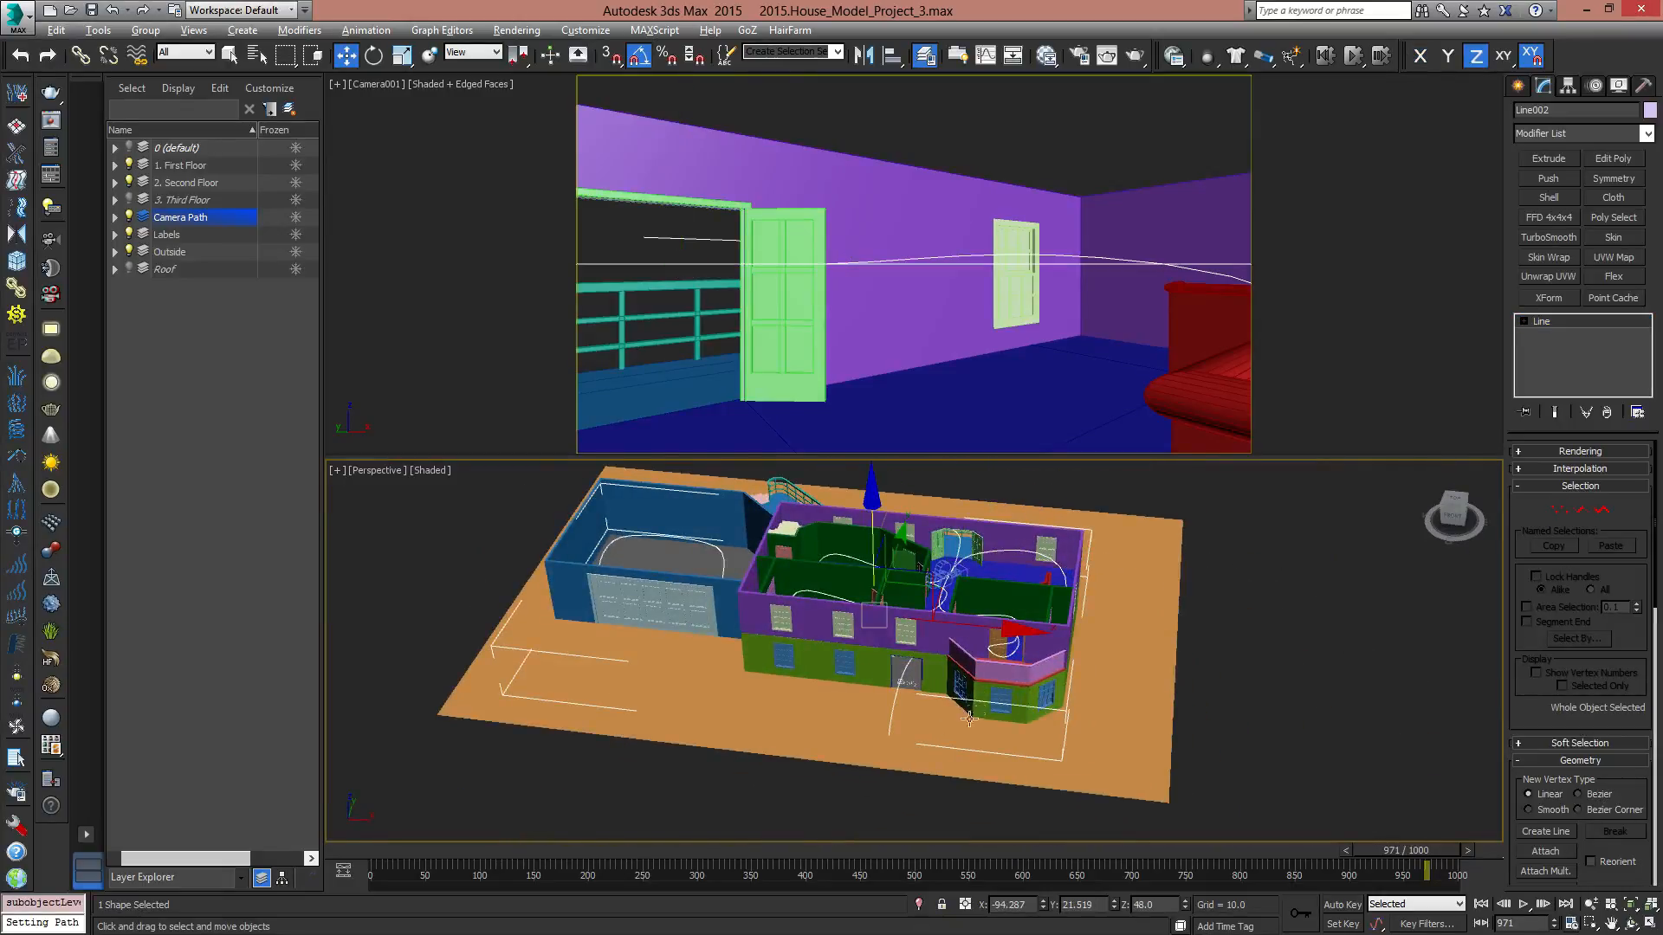
Make the 3. Third Floor and Roof layers visible.
alt+middle_drag(866, 649, 1009, 719)
scroll(918, 607, up, 4)
alt+middle_drag(1010, 719, 950, 648)
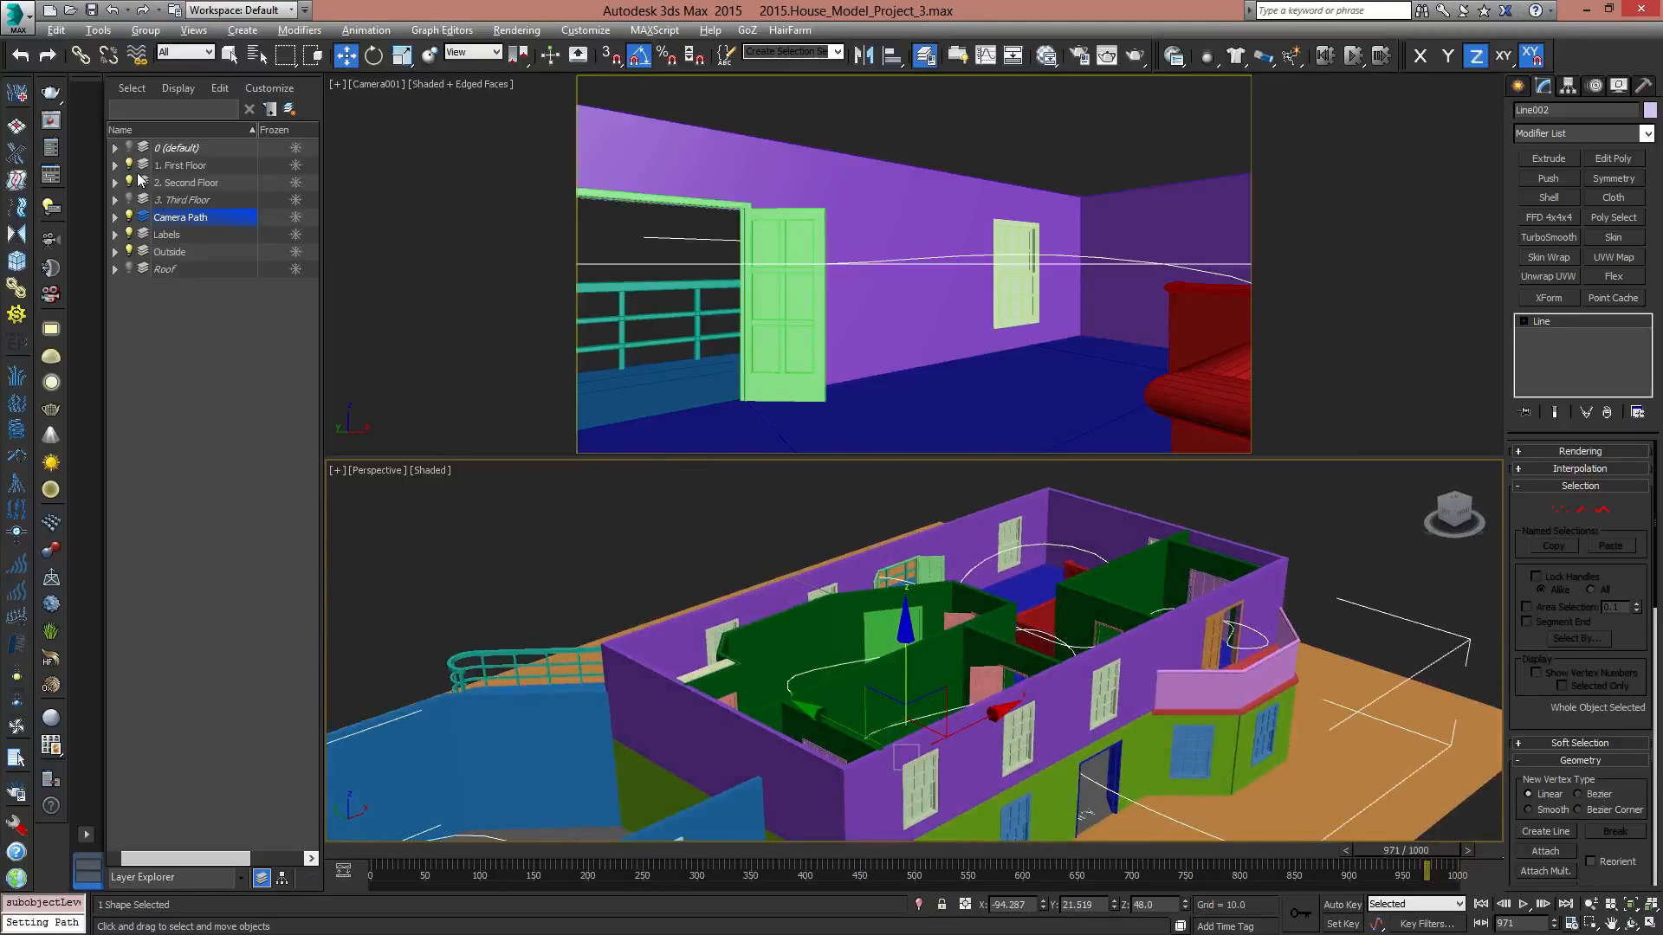
click(130, 200)
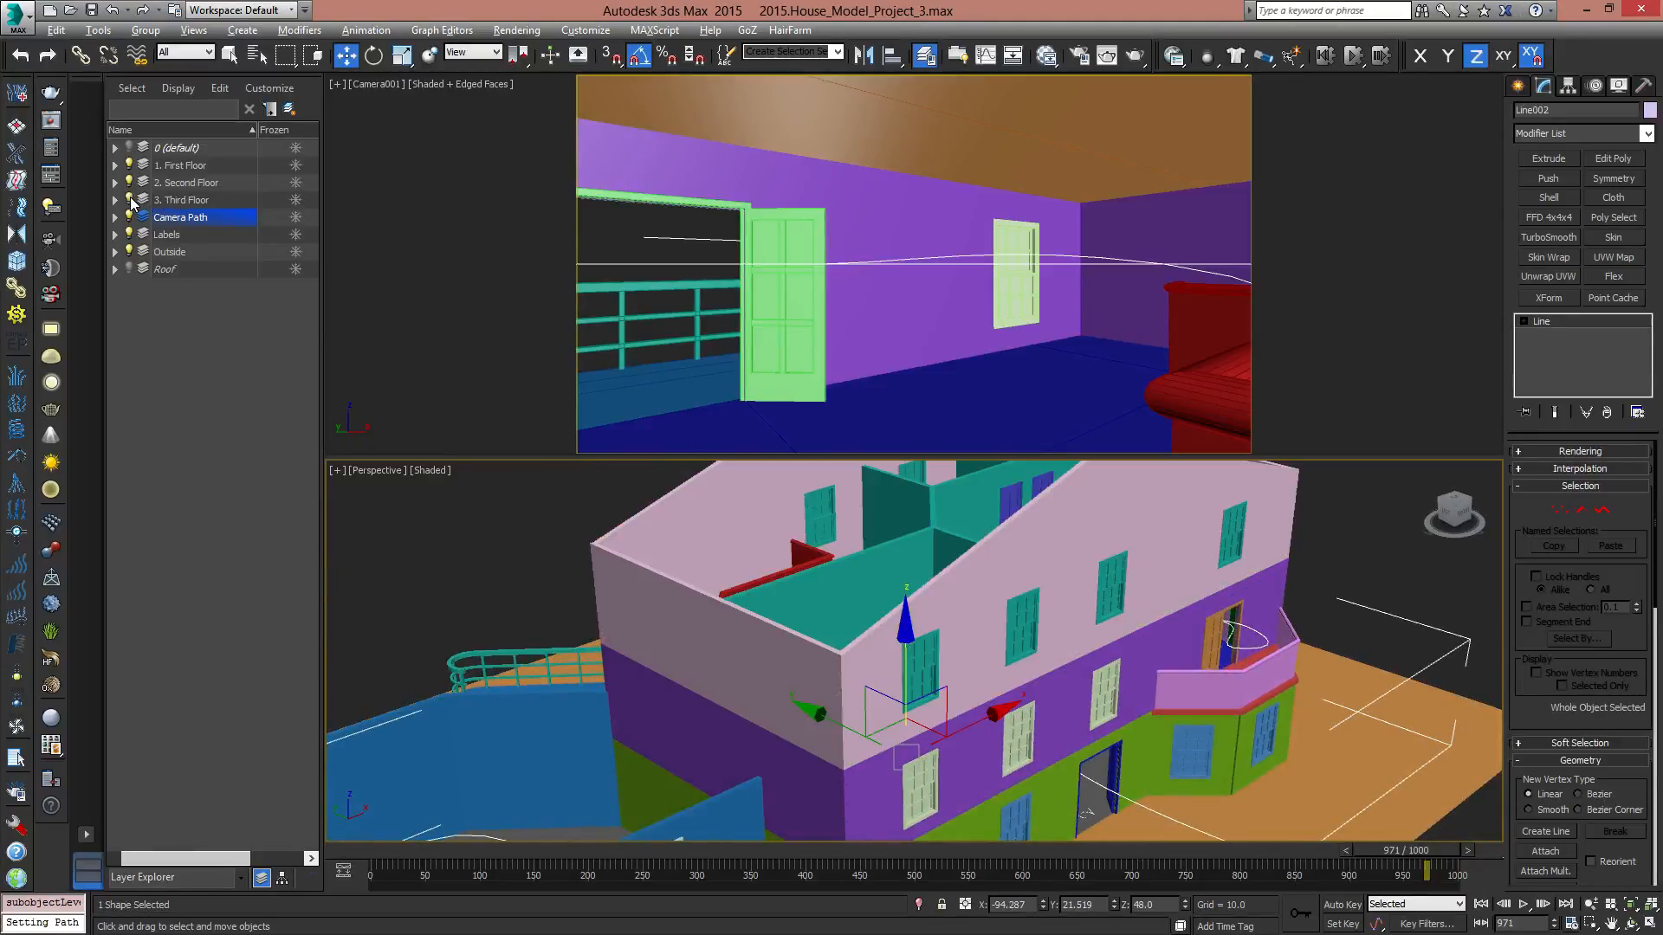
click(130, 269)
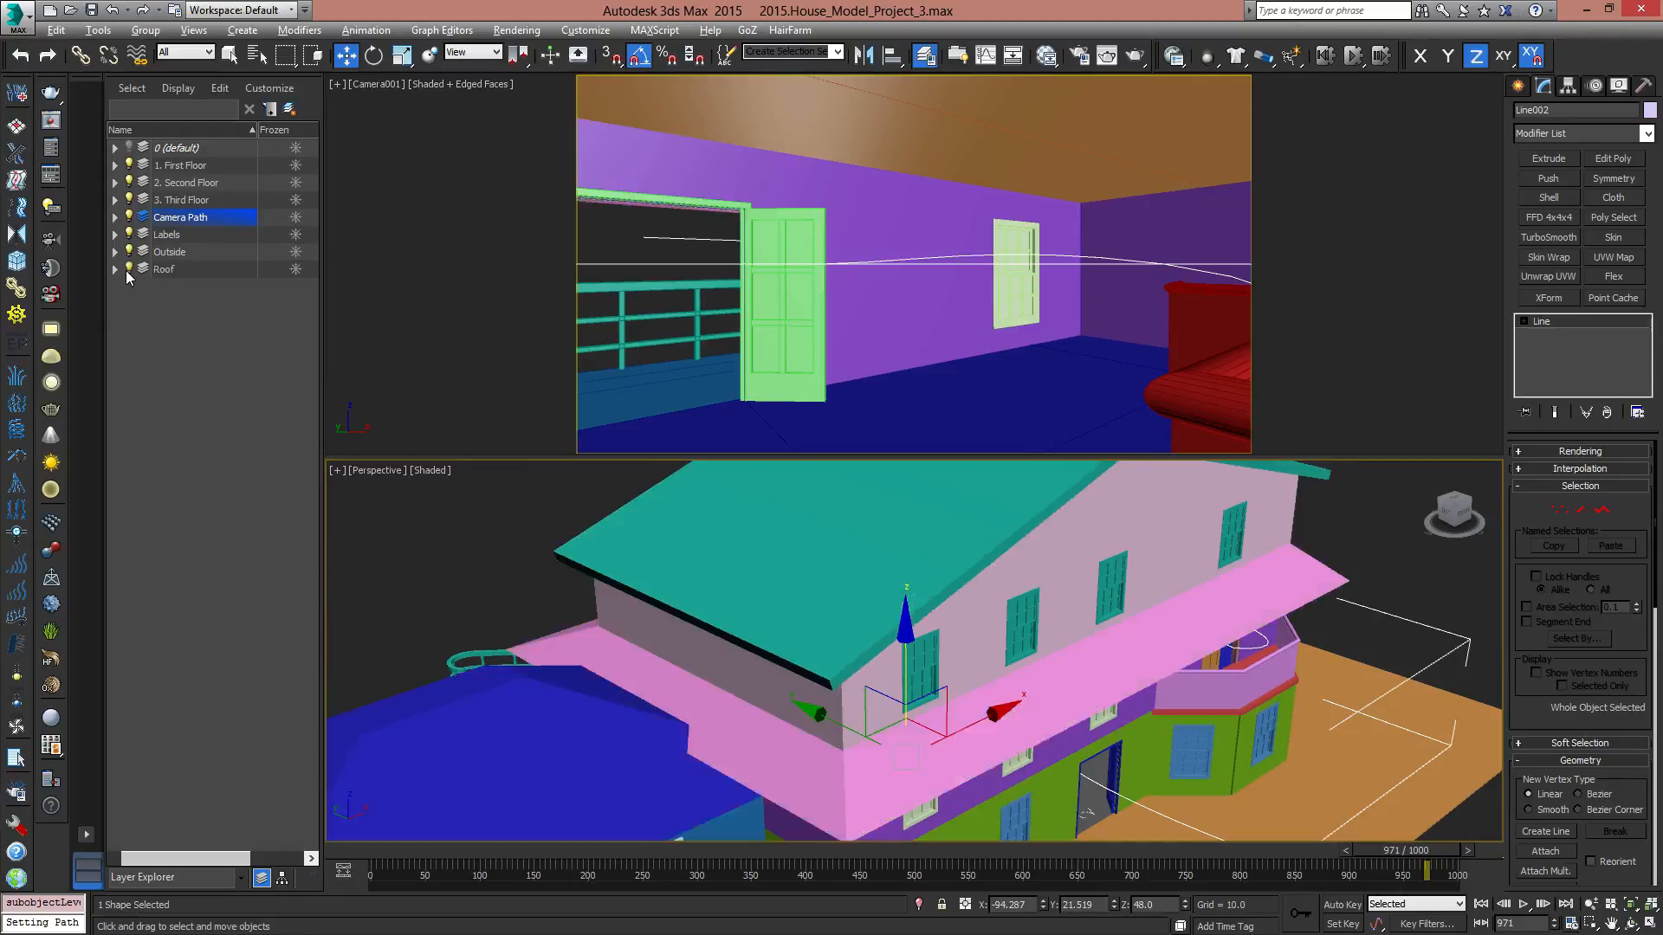
Freeze the First Floor, Second Floor, Third Floor, Outside and Roof layers.
click(295, 165)
click(295, 182)
click(296, 200)
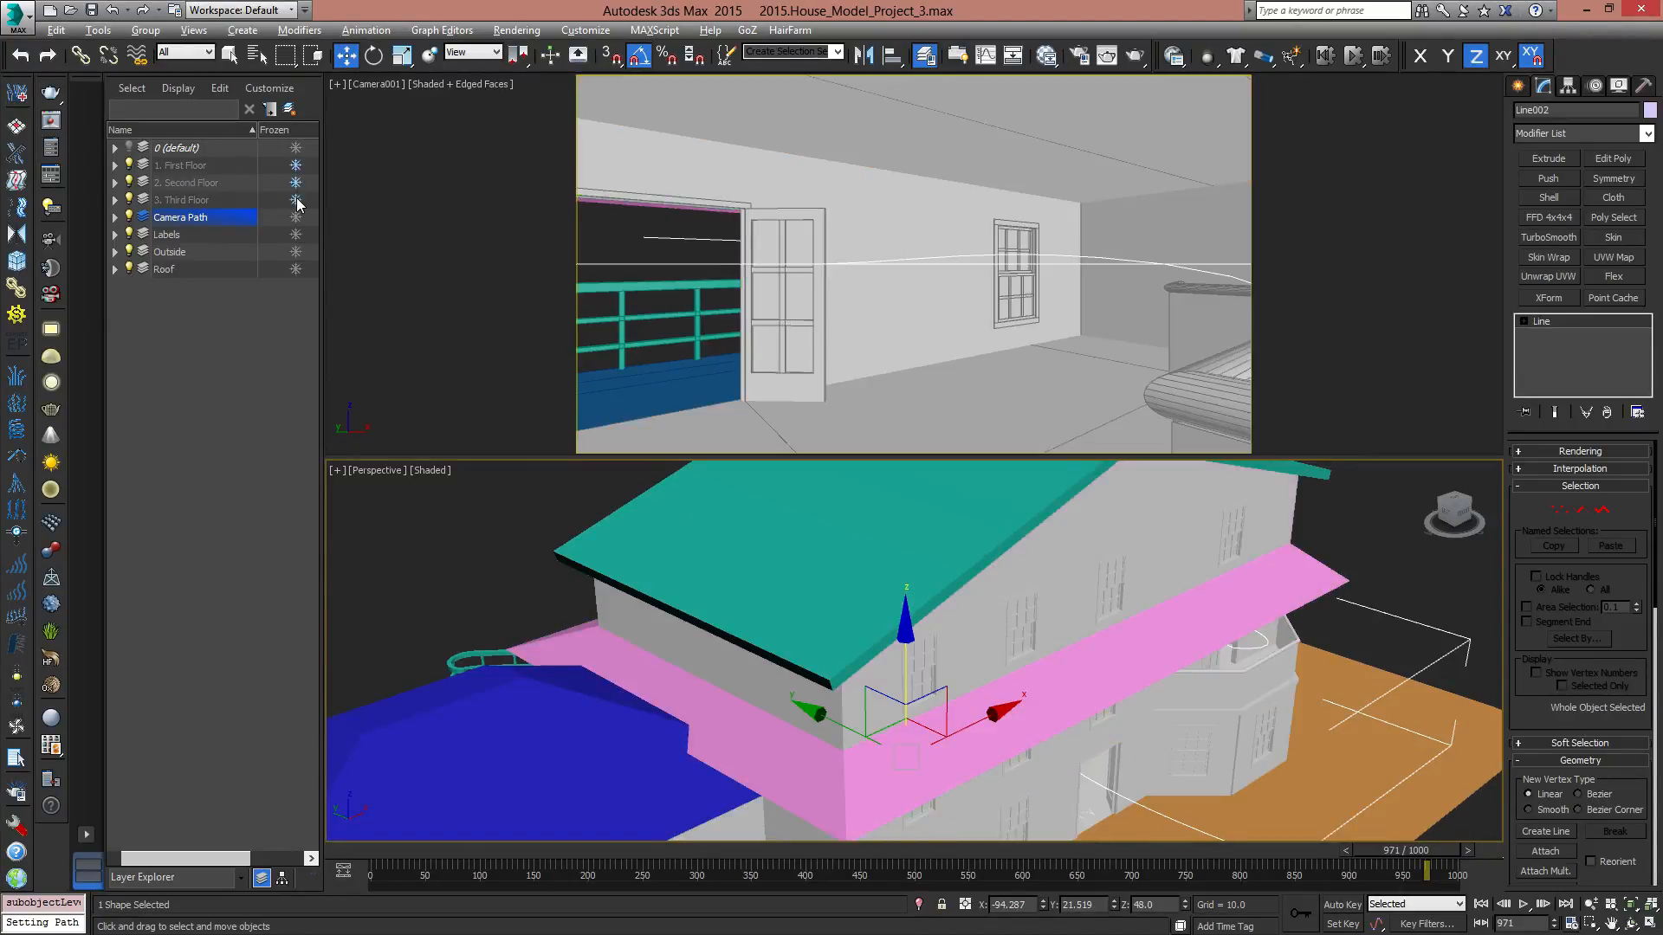
click(295, 217)
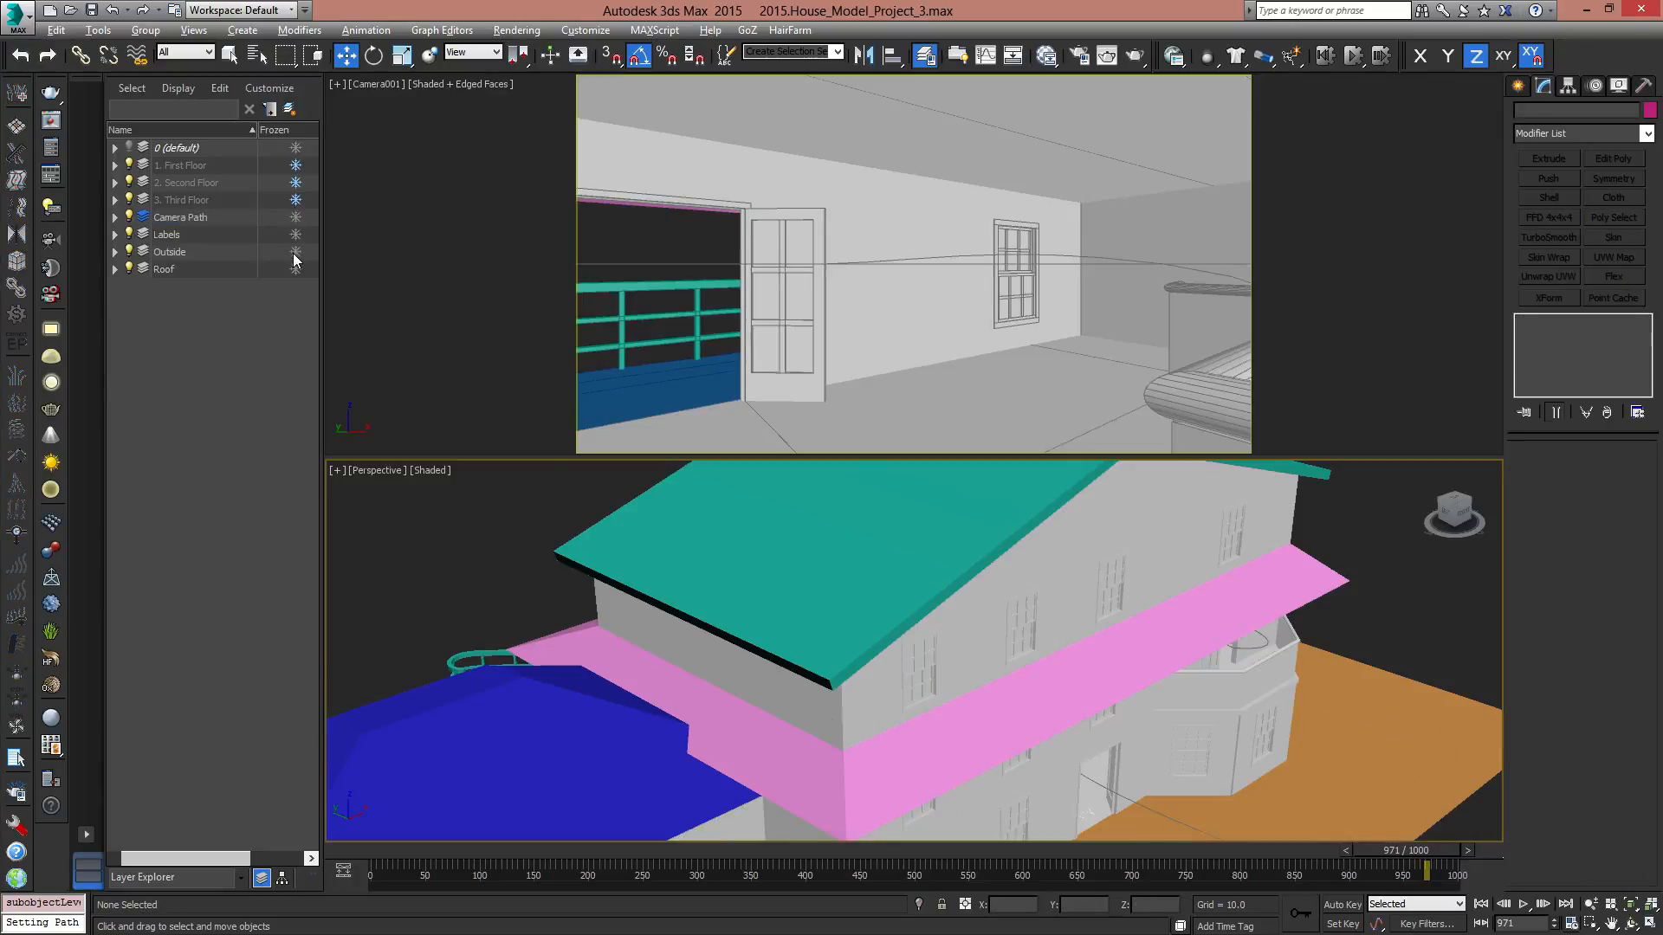
click(295, 252)
click(296, 269)
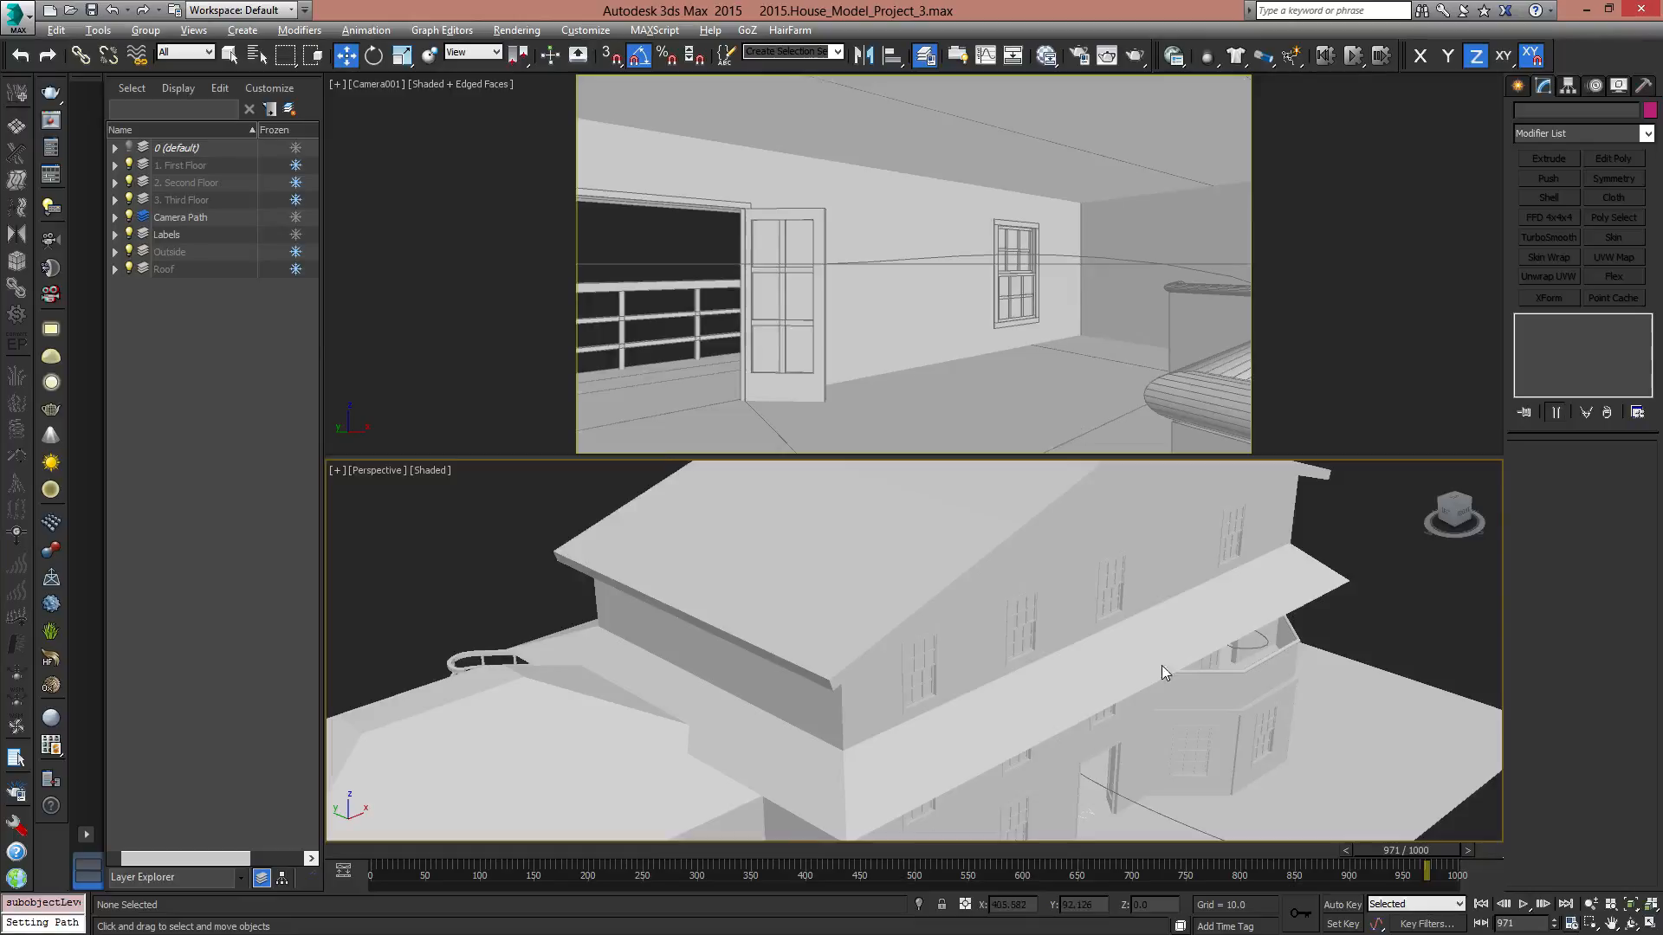
Play back the camera walkthrough from frame 0, and return to frame 0.
scroll(1070, 759, down, 4)
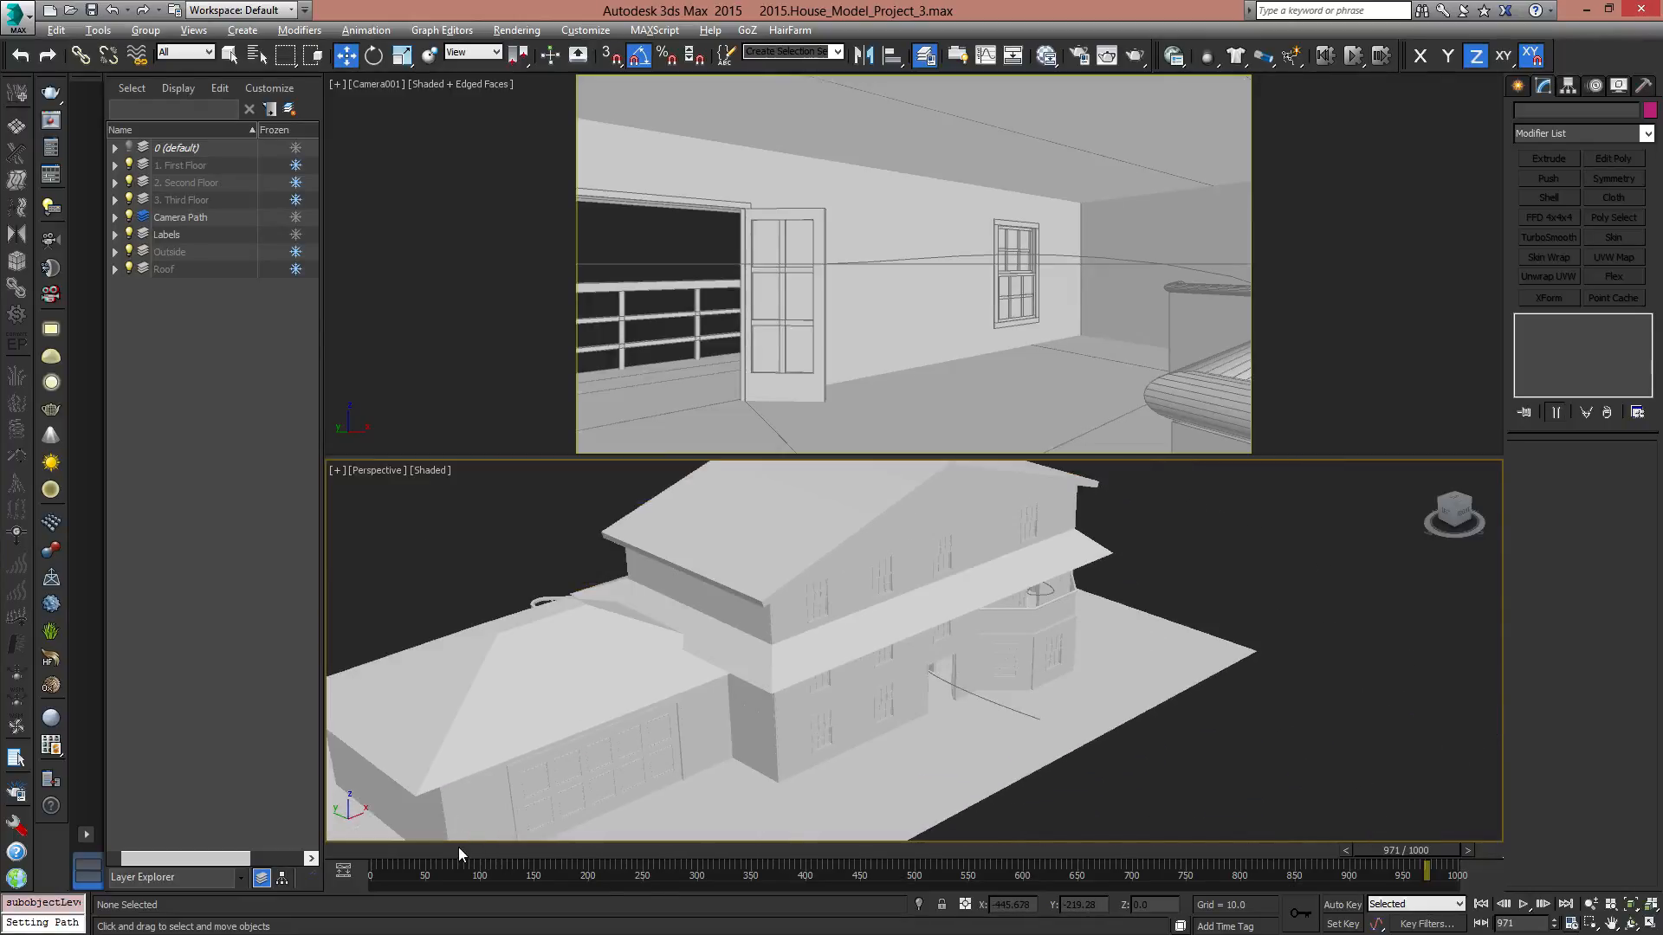
drag(459, 847, 347, 846)
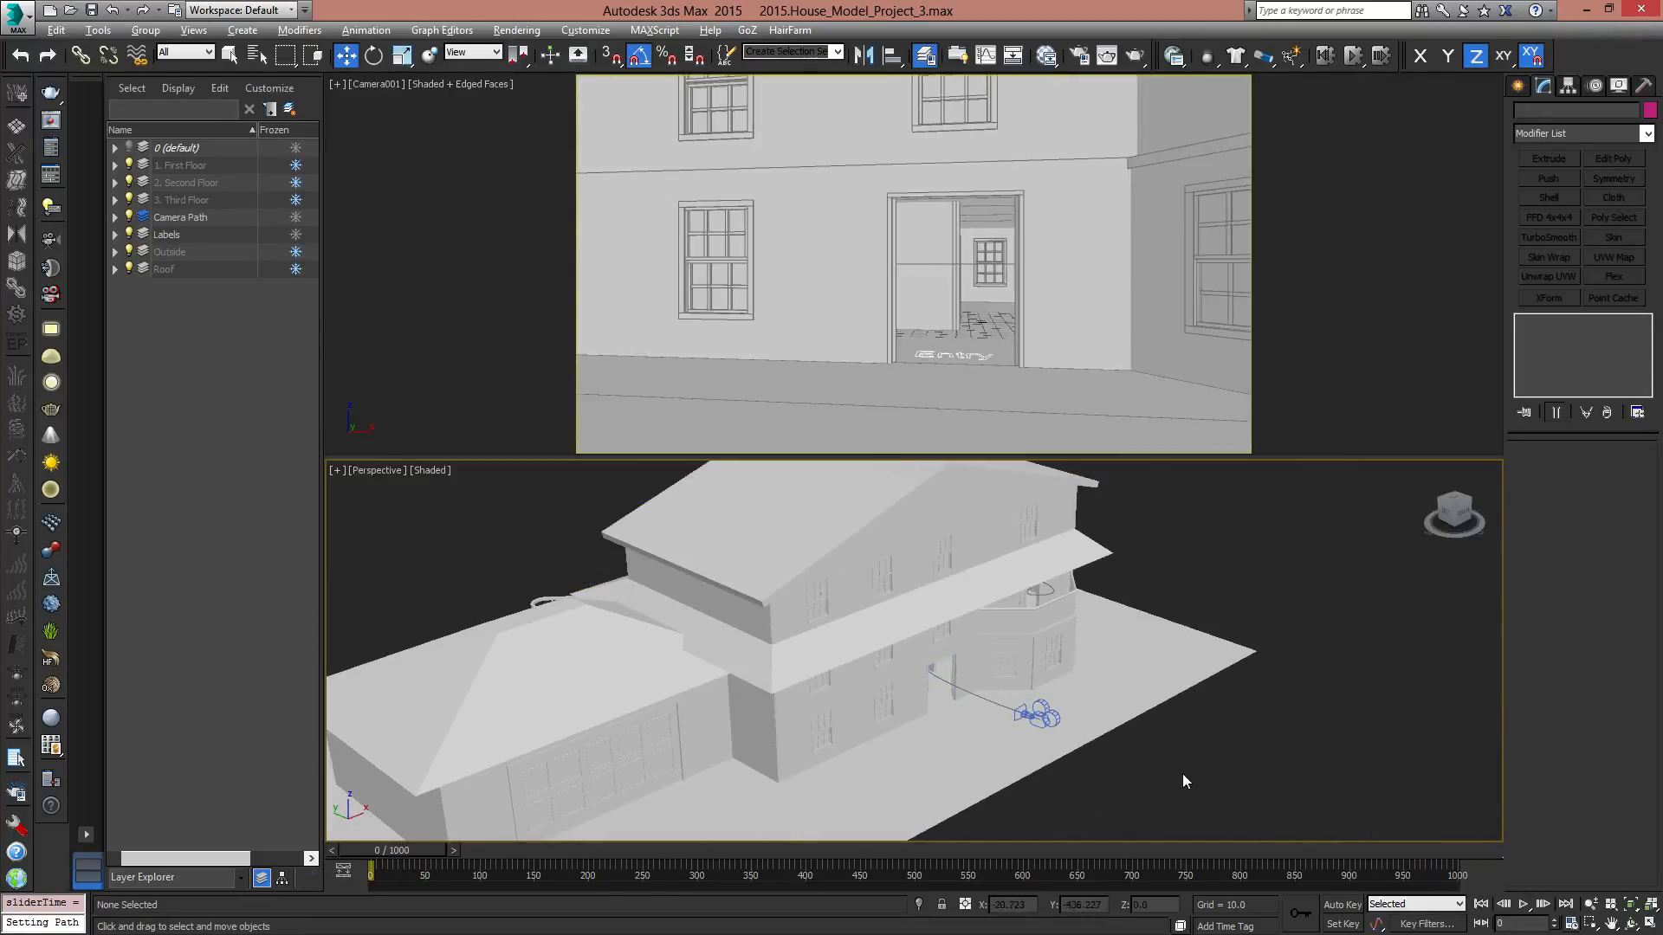
click(1525, 904)
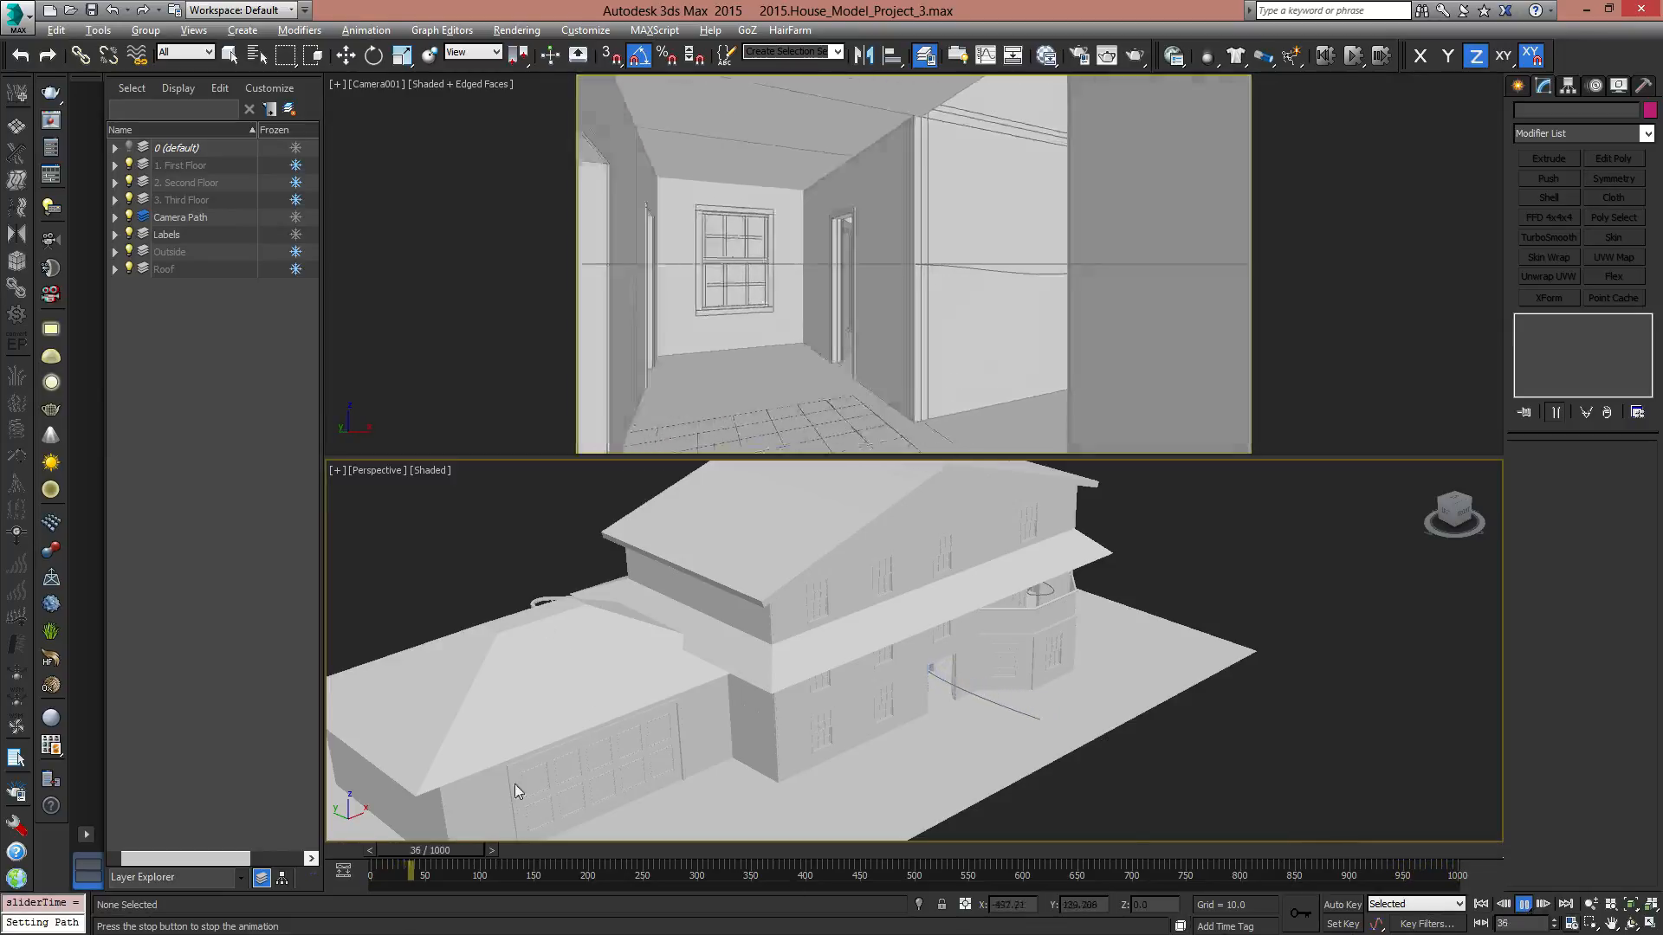
drag(501, 849, 401, 864)
Examine the whole house and the camera's starting position from outside in wireframe and shaded display.
key(w)
mouse_move(1063, 621)
alt+middle_down()
mouse_move(959, 722)
mouse_move(1100, 594)
mouse_move(1033, 637)
mouse_move(956, 744)
alt+middle_up()
key(F3)
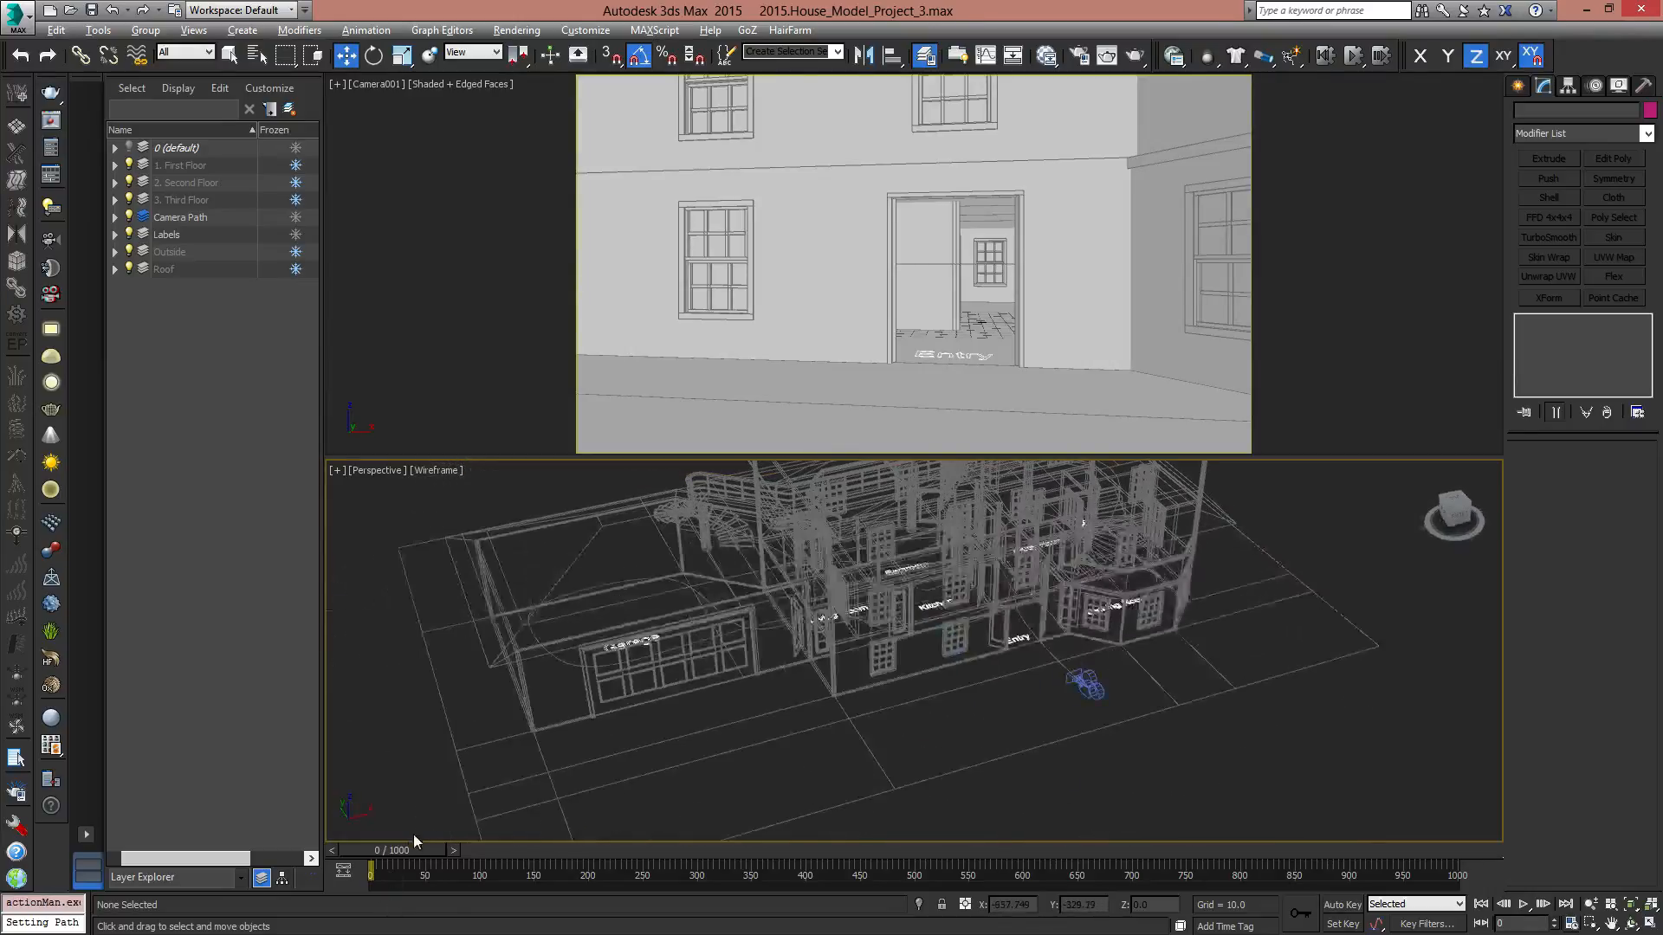
mouse_move(414, 837)
mouse_down()
mouse_move(734, 848)
mouse_move(386, 850)
mouse_up()
key(alt+w)
mouse_move(1098, 653)
alt+middle_down()
mouse_move(1037, 539)
mouse_move(1022, 549)
alt+middle_up()
key(alt+w)
middle_drag(1067, 654, 1063, 644)
key(F3)
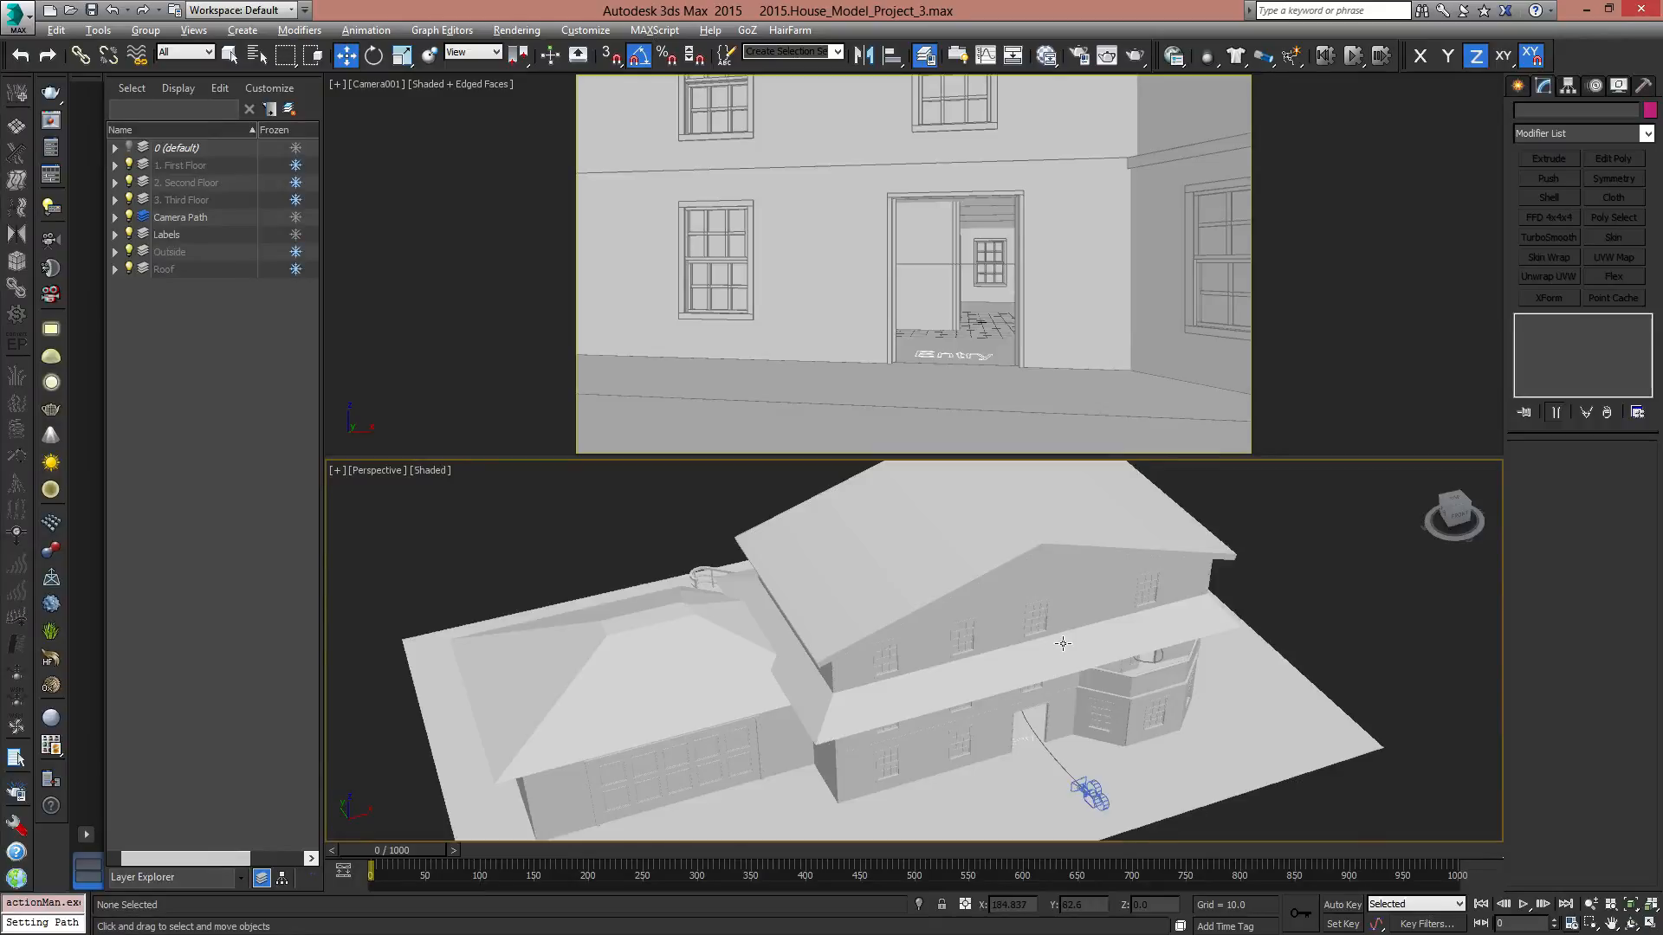
scroll(1084, 670, down, 4)
scroll(1091, 675, up, 3)
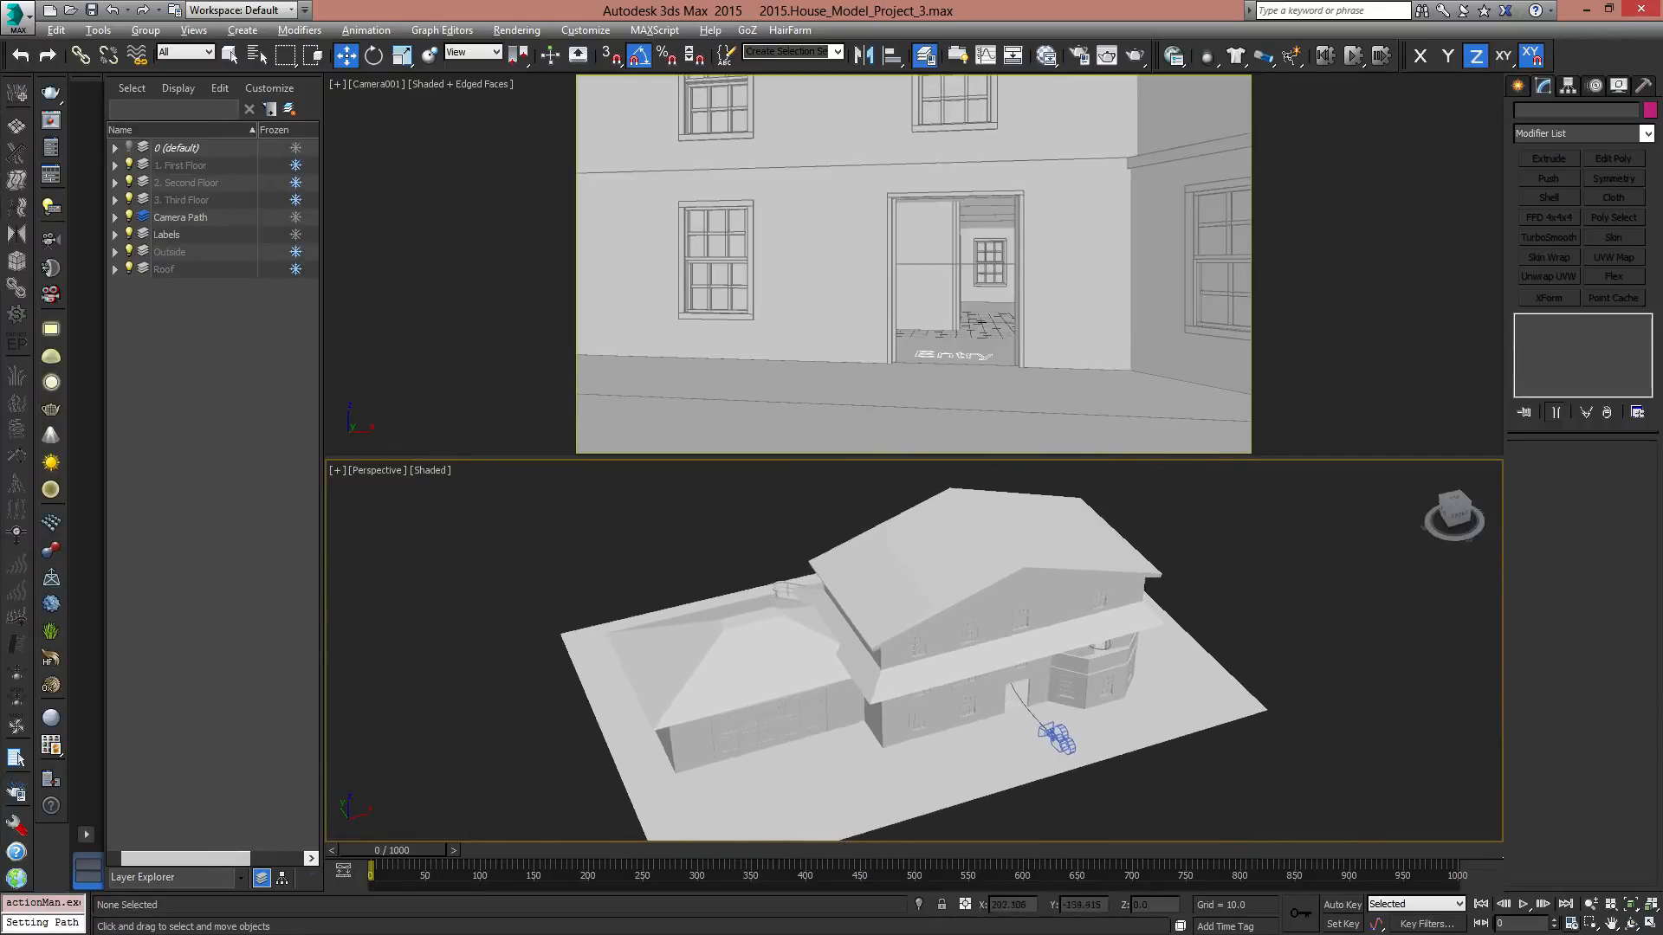